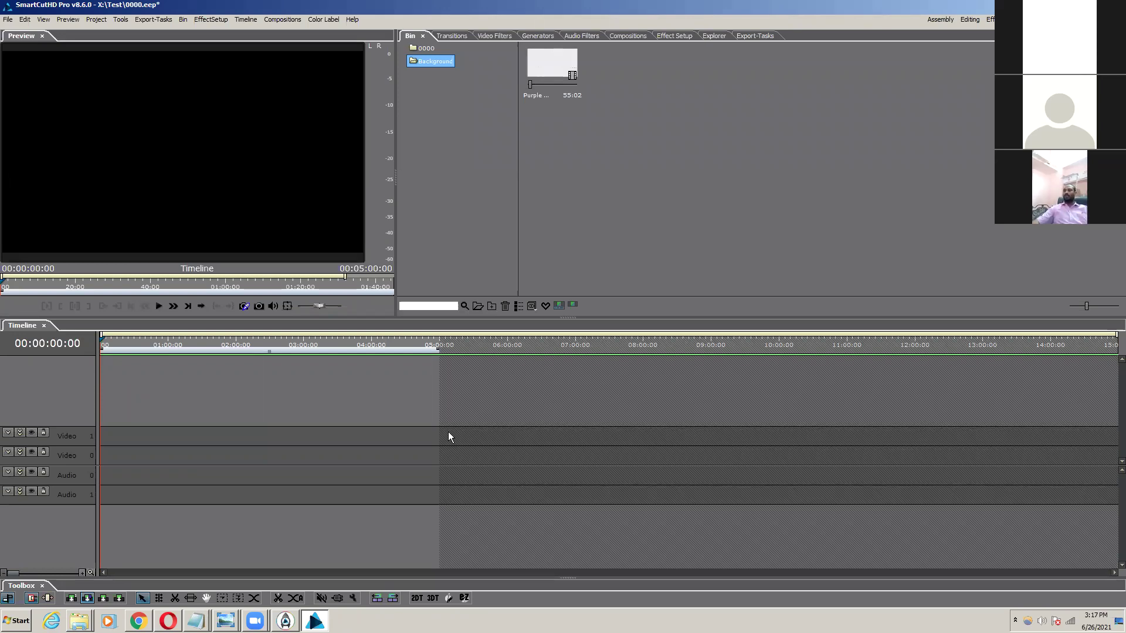
Step: Place the Purple Flowers & Leaf background sequence from the Background folder at the start of the Video 0 track
{"action": "left_click", "coordinate": [565, 58]}
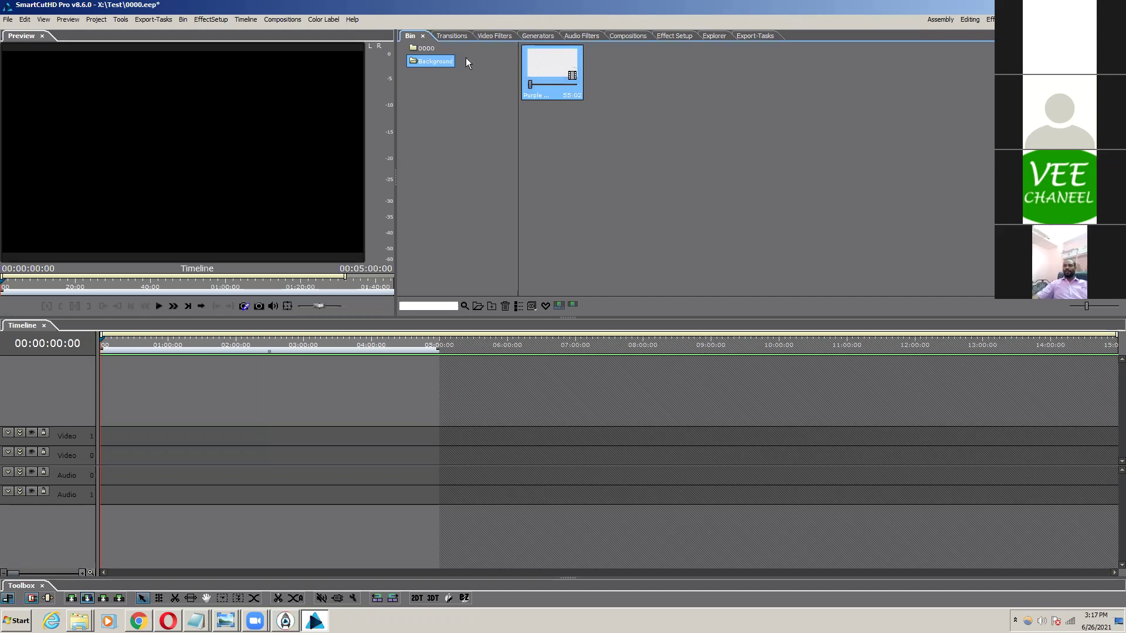
{"action": "left_click", "coordinate": [437, 61]}
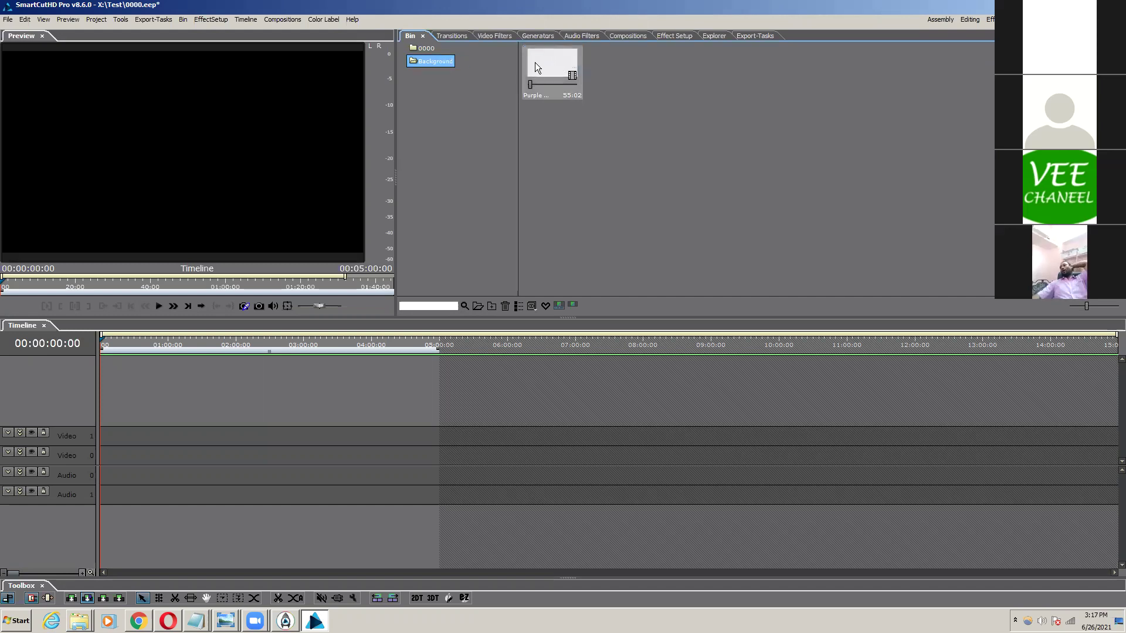
{"action": "left_click_drag", "start_coordinate": [551, 68], "coordinate": [103, 450]}
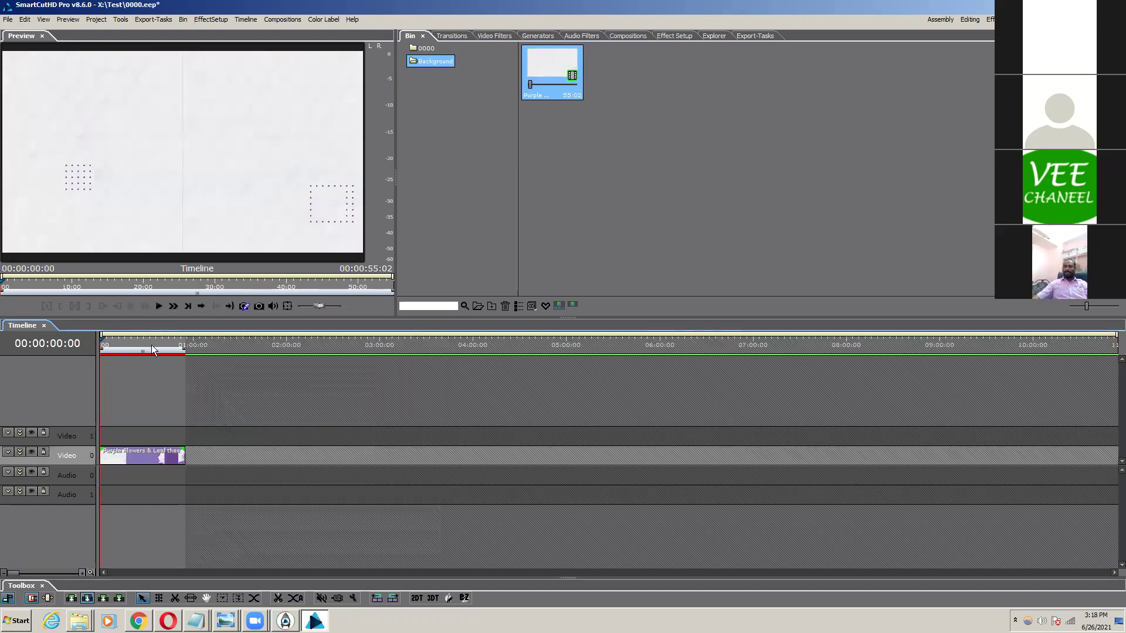
{"action": "scroll", "coordinate": [124, 348], "scroll_direction": "up", "scroll_amount": 5}
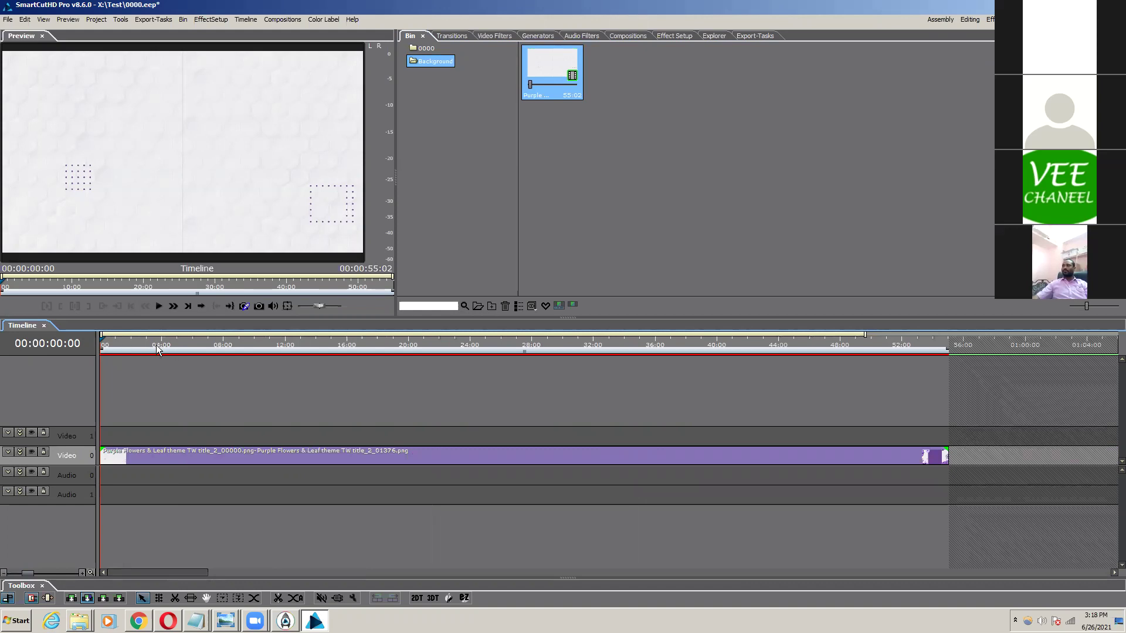
{"action": "left_click_drag", "start_coordinate": [129, 342], "coordinate": [241, 399]}
{"action": "left_click_drag", "start_coordinate": [16, 392], "coordinate": [9, 387]}
Step: Add a bin folder named Audio
{"action": "right_click", "coordinate": [444, 108]}
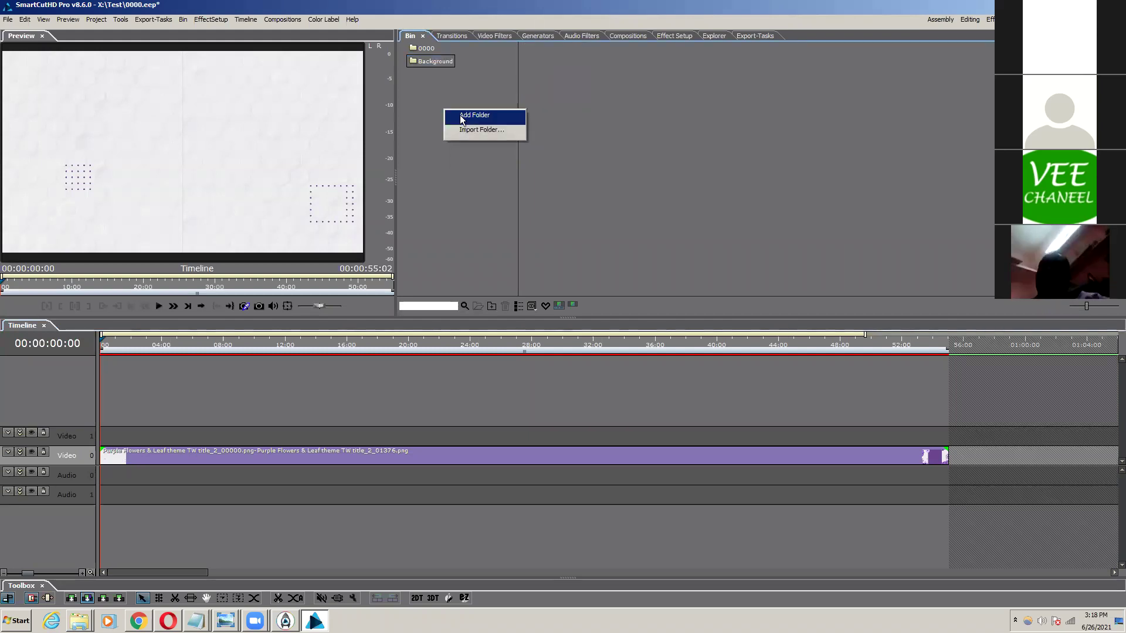
{"action": "left_click", "coordinate": [462, 117]}
{"action": "type", "text": "Audio"}
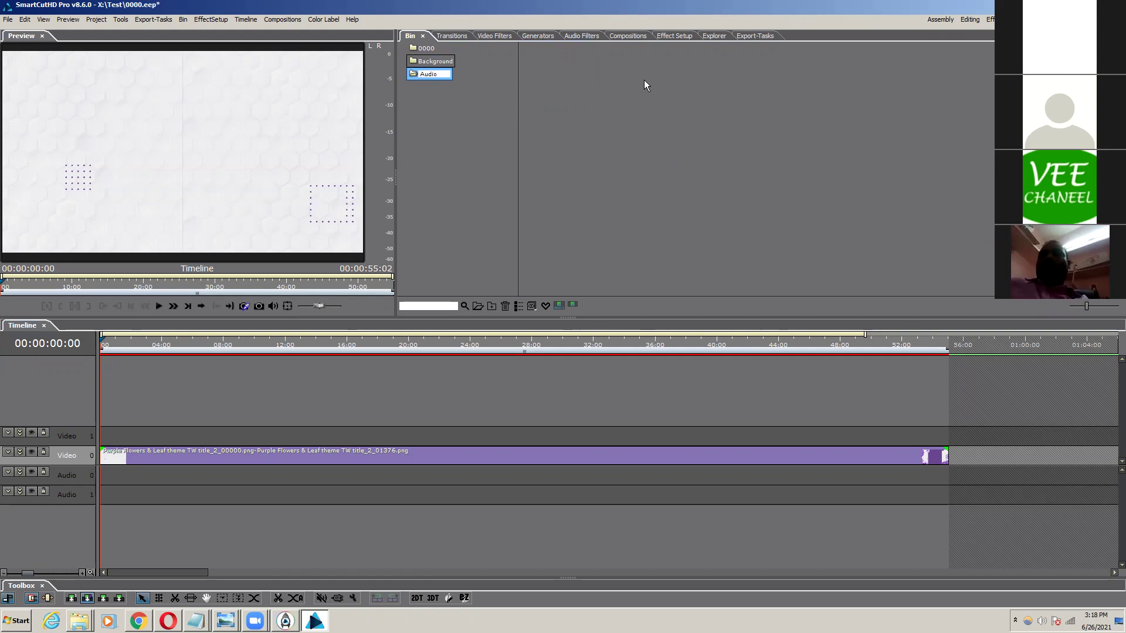
{"action": "key", "text": "Return"}
Step: Import P_582C.ma2 into the Audio bin folder and place it at the start of the Audio 0 track
{"action": "double_click", "coordinate": [623, 116]}
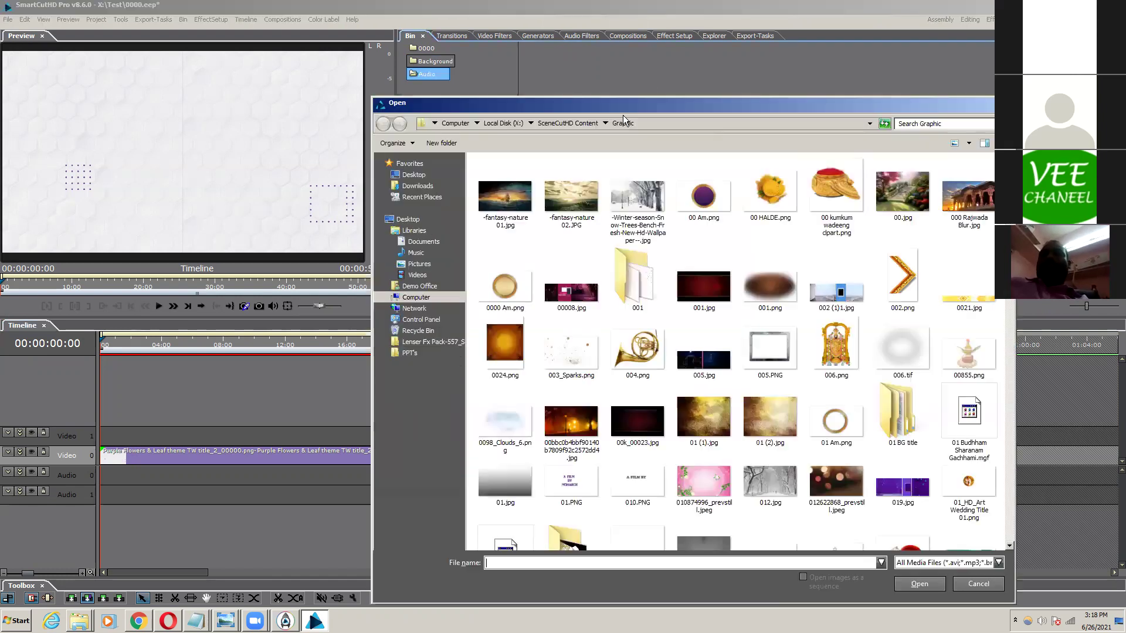
{"action": "key", "text": "BackSpace"}
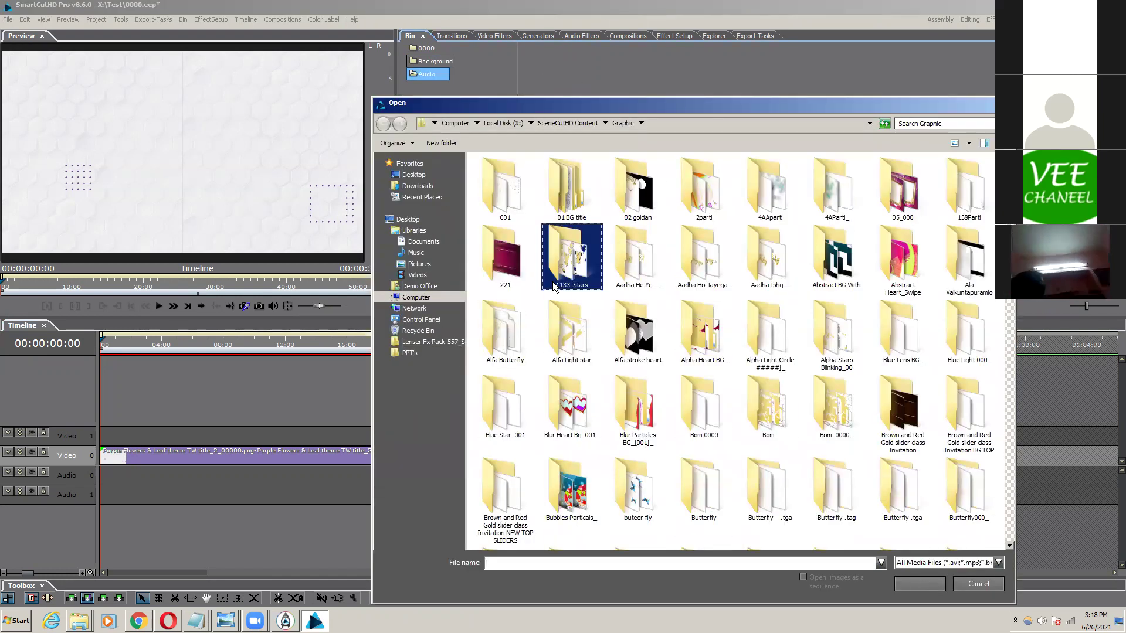
{"action": "key", "text": "BackSpace"}
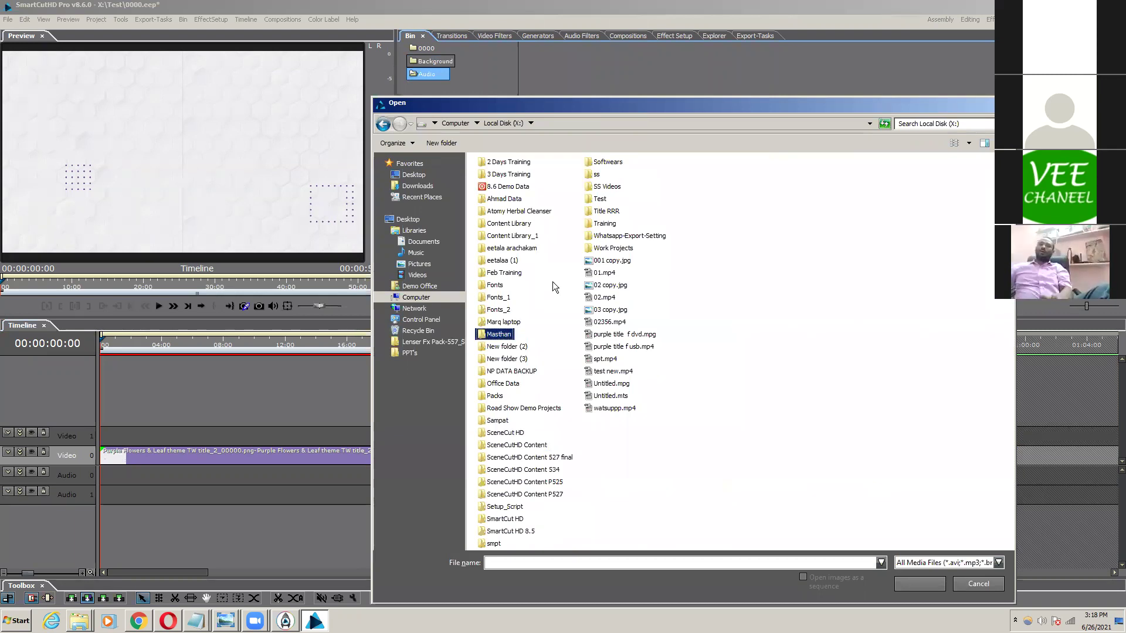
{"action": "key", "text": "Return"}
{"action": "key", "text": "Down"}
{"action": "key", "text": "Return"}
{"action": "key", "text": "Down"}
{"action": "key", "text": "Return"}
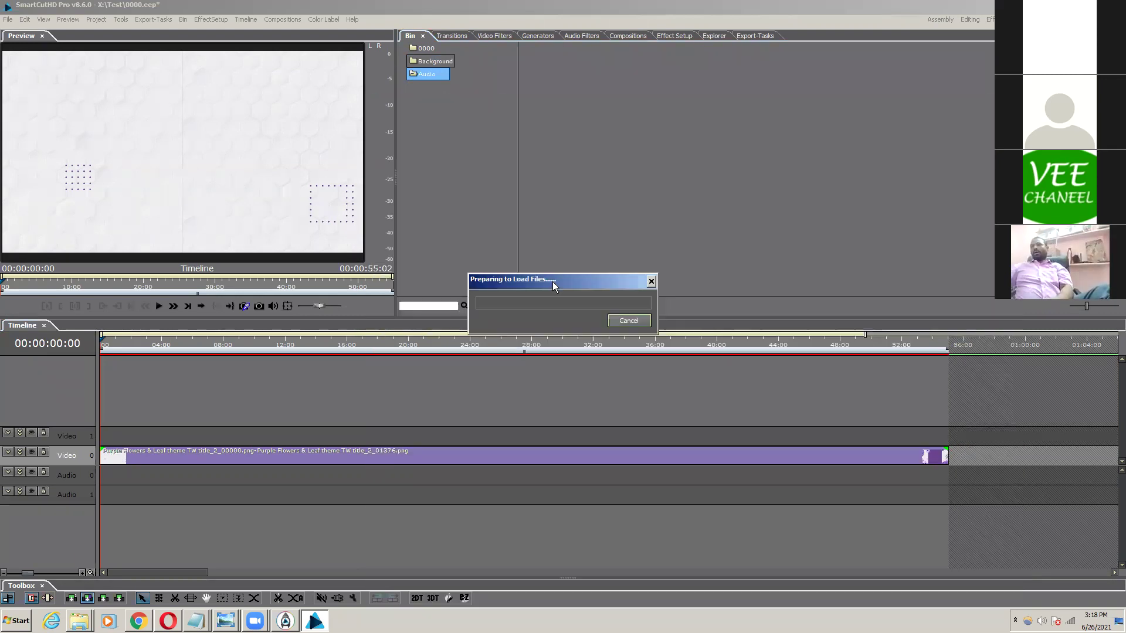
{"action": "left_click_drag", "start_coordinate": [553, 61], "coordinate": [103, 476]}
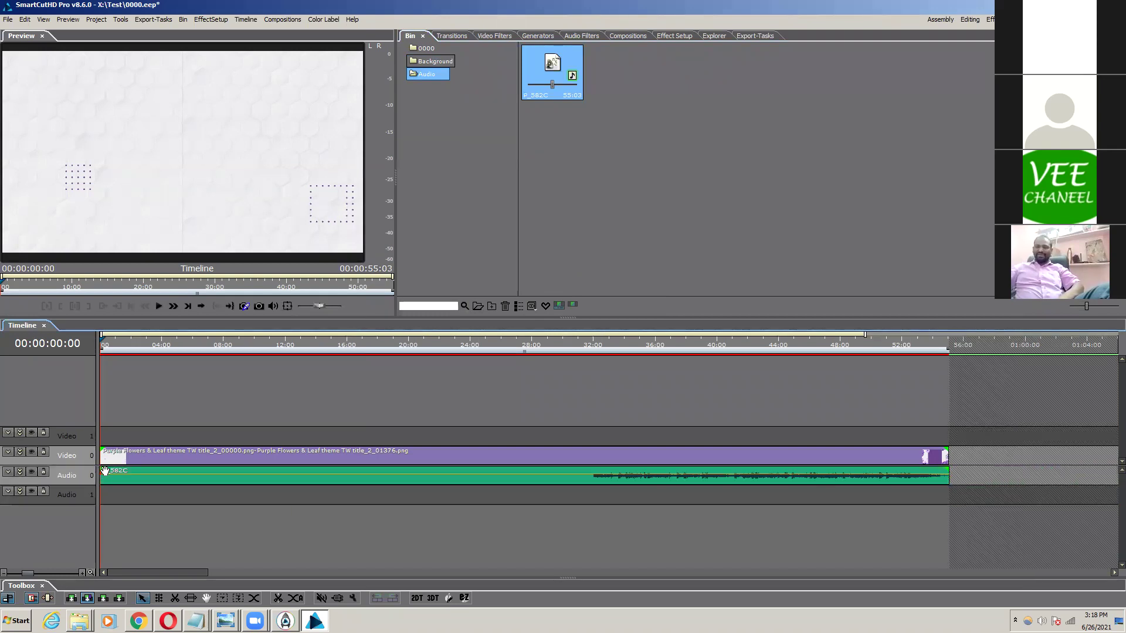
Step: Add a bin folder named Titles
{"action": "right_click", "coordinate": [441, 168]}
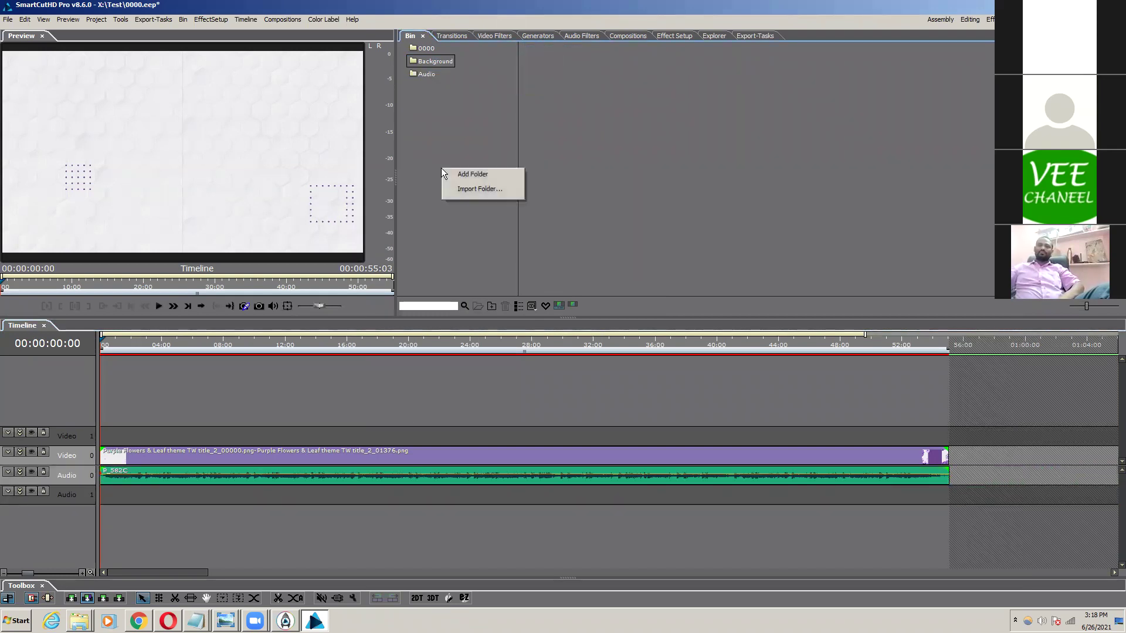
{"action": "left_click", "coordinate": [472, 174]}
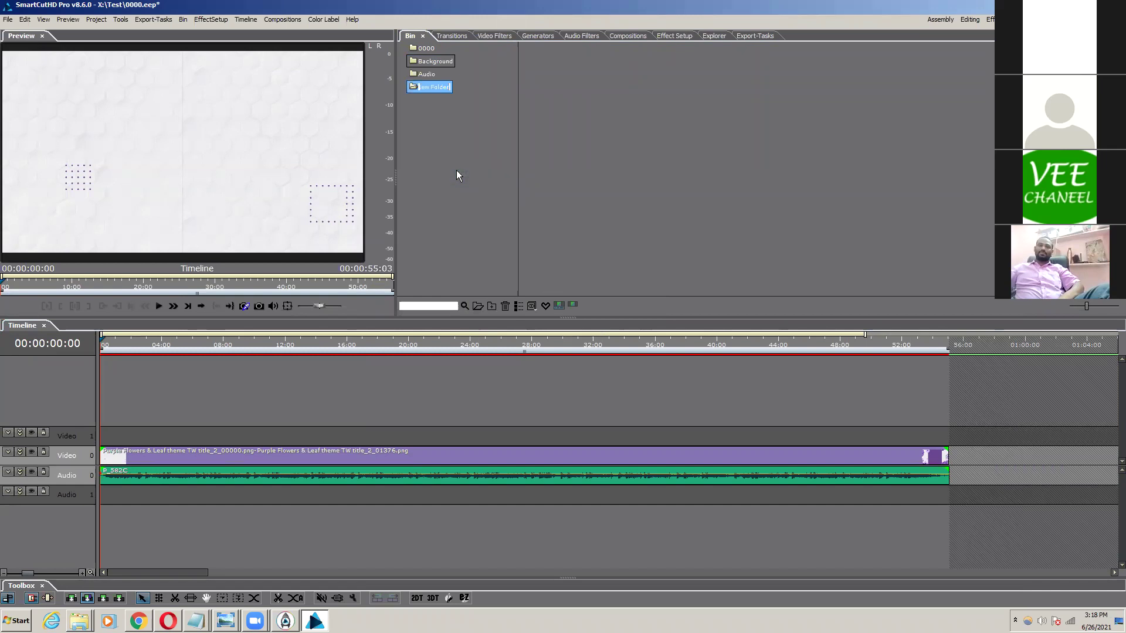
{"action": "type", "text": "Ti"}
{"action": "key", "text": "Return"}
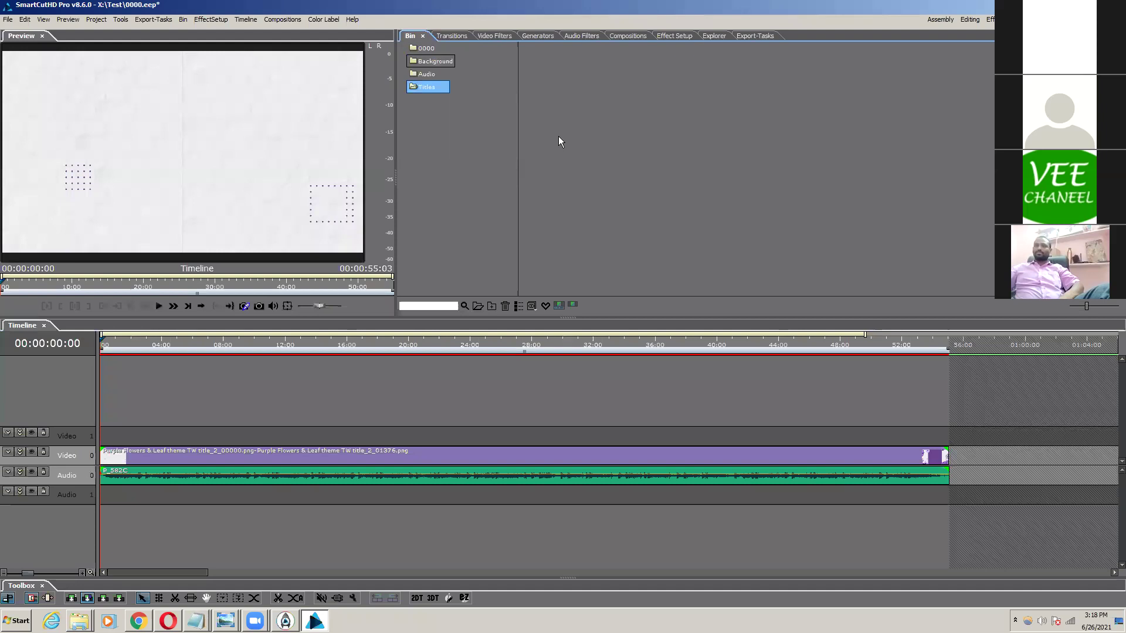
Step: Start a clip import for the Titles folder and browse to the WhatsApp Invitation Project's inner Purple Flowers & Leaf theme Title_P582_ folder
{"action": "double_click", "coordinate": [559, 137]}
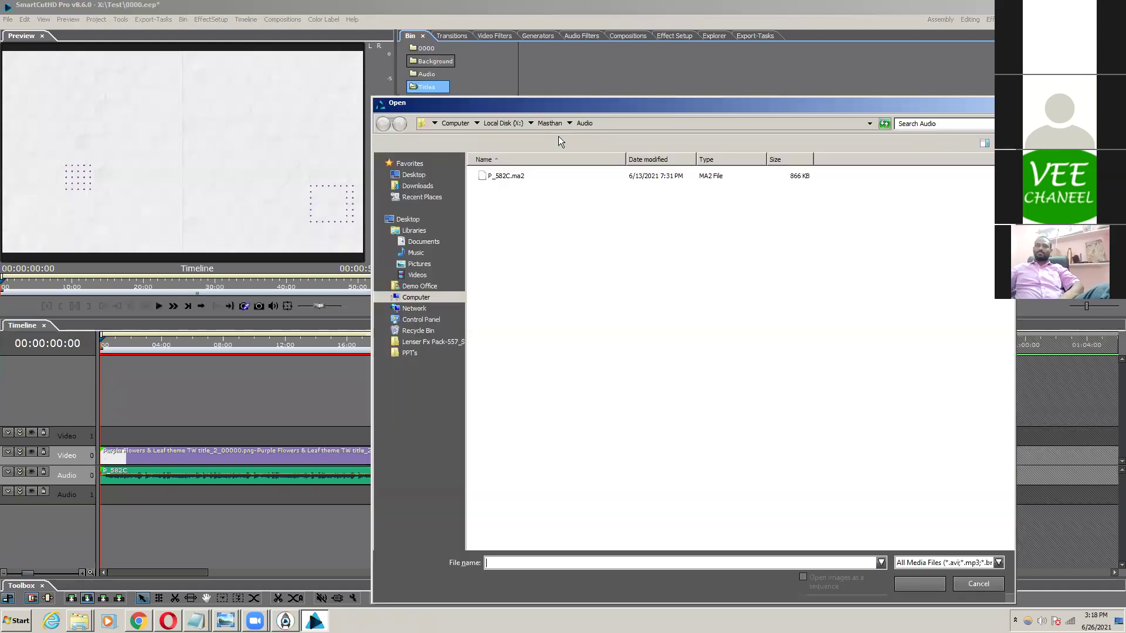
{"action": "left_click", "coordinate": [979, 583]}
{"action": "right_click", "coordinate": [725, 98]}
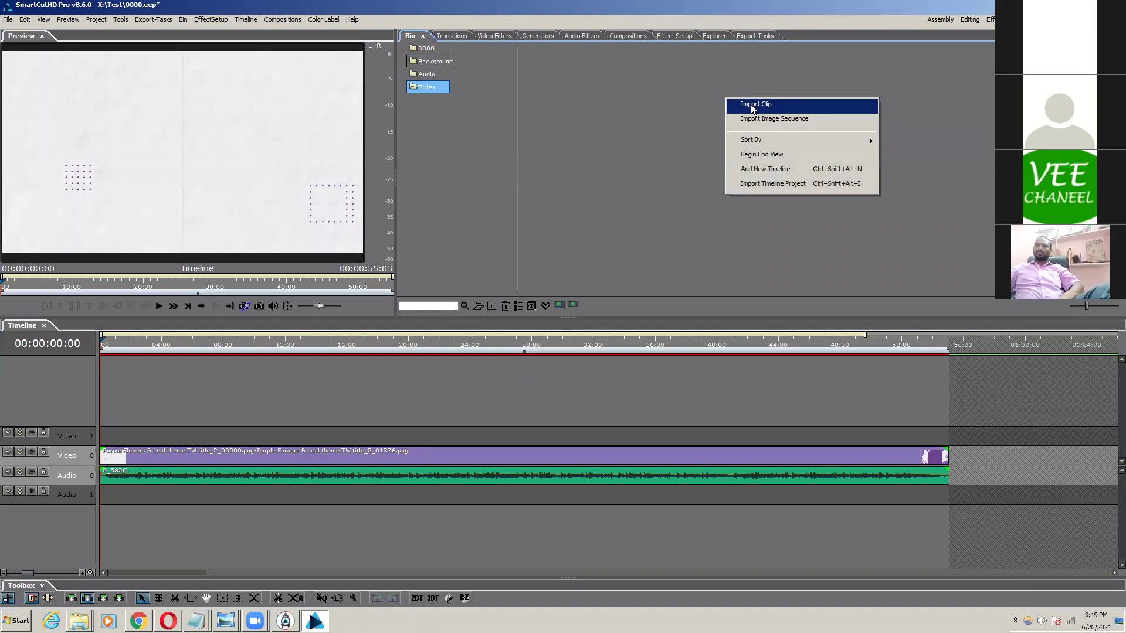
{"action": "left_click", "coordinate": [755, 105]}
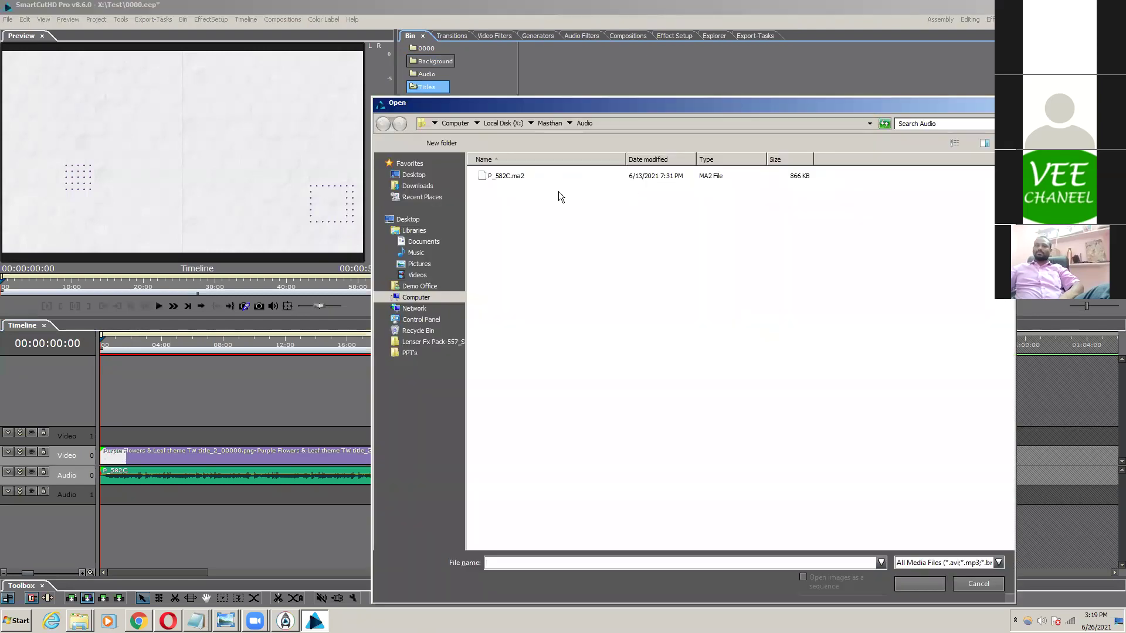
{"action": "key", "text": "alt+Up"}
{"action": "key", "text": "Down"}
{"action": "key", "text": "Down"}
{"action": "key", "text": "Down"}
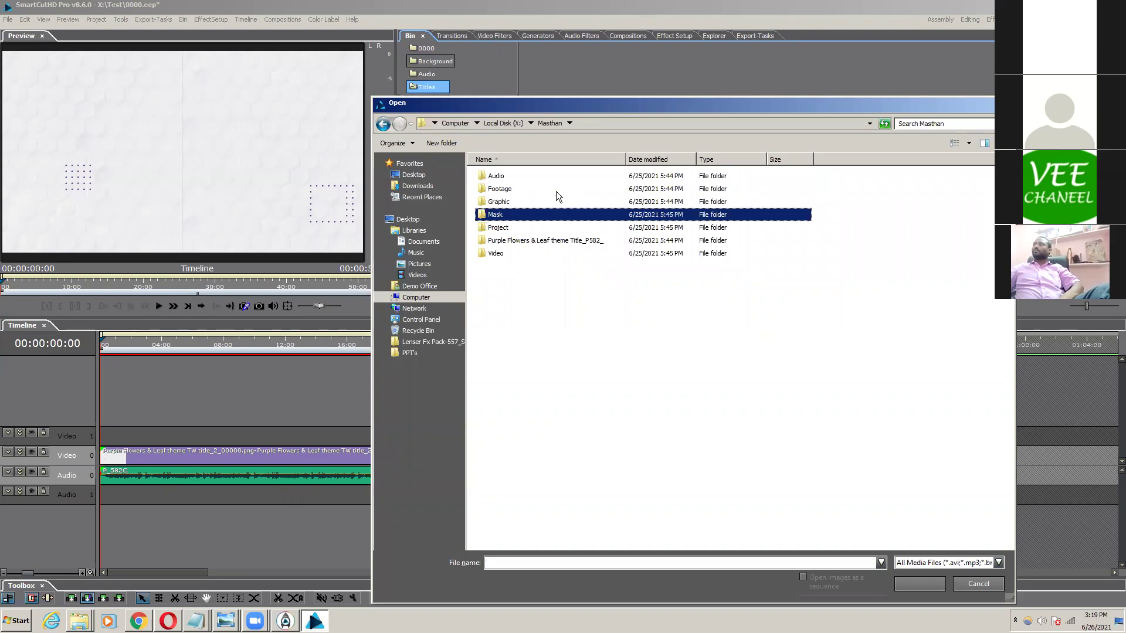
{"action": "key", "text": "Down"}
{"action": "key", "text": "Return"}
{"action": "key", "text": "Down"}
{"action": "key", "text": "Return"}
{"action": "key", "text": "Down"}
{"action": "key", "text": "Return"}
{"action": "key", "text": "Down"}
{"action": "key", "text": "Return"}
{"action": "key", "text": "Down"}
{"action": "key", "text": "Return"}
{"action": "key", "text": "Down"}
{"action": "key", "text": "Up"}
{"action": "key", "text": "Return"}
{"action": "key", "text": "BackSpace"}
Step: Import the title files Page01.mgf to Page06.mgf into the Titles bin folder
{"action": "key", "text": "Down"}
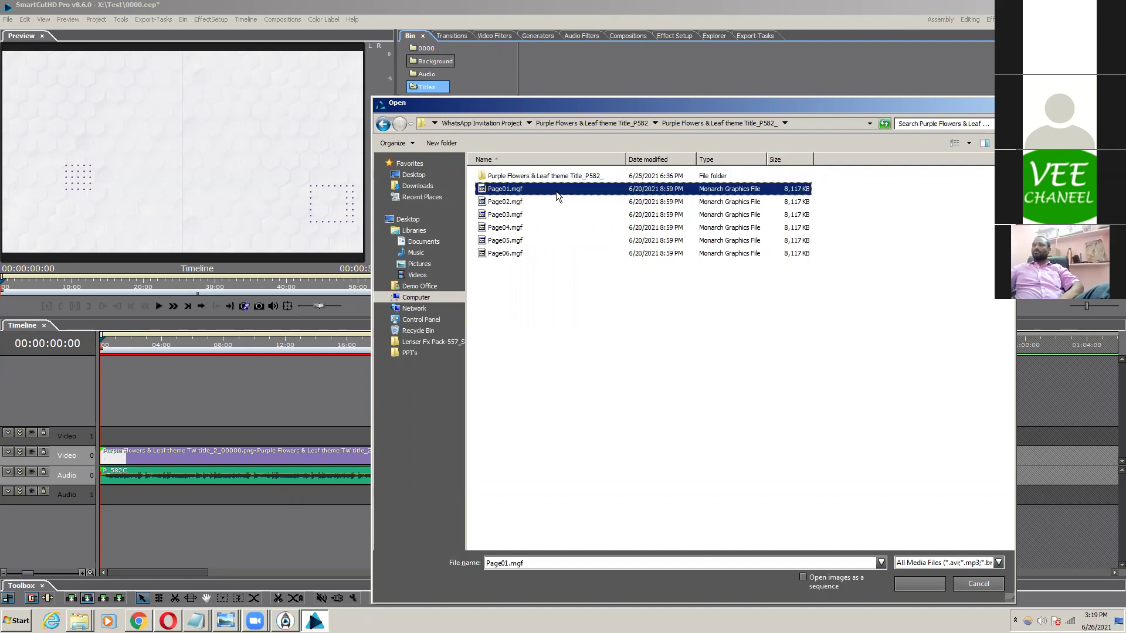
{"action": "key", "text": "shift+Down"}
{"action": "key", "text": "shift+Down"}
{"action": "key", "text": "shift+Down"}
{"action": "key", "text": "shift+Down"}
{"action": "key", "text": "shift+Down"}
{"action": "key", "text": "Return"}
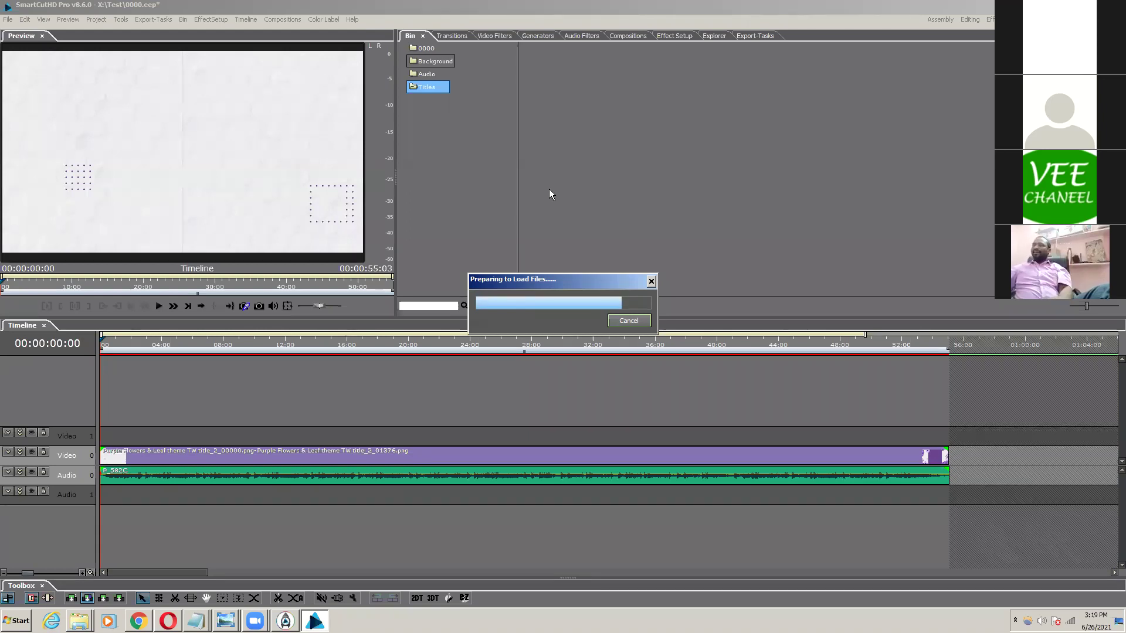
{"action": "left_click", "coordinate": [549, 189]}
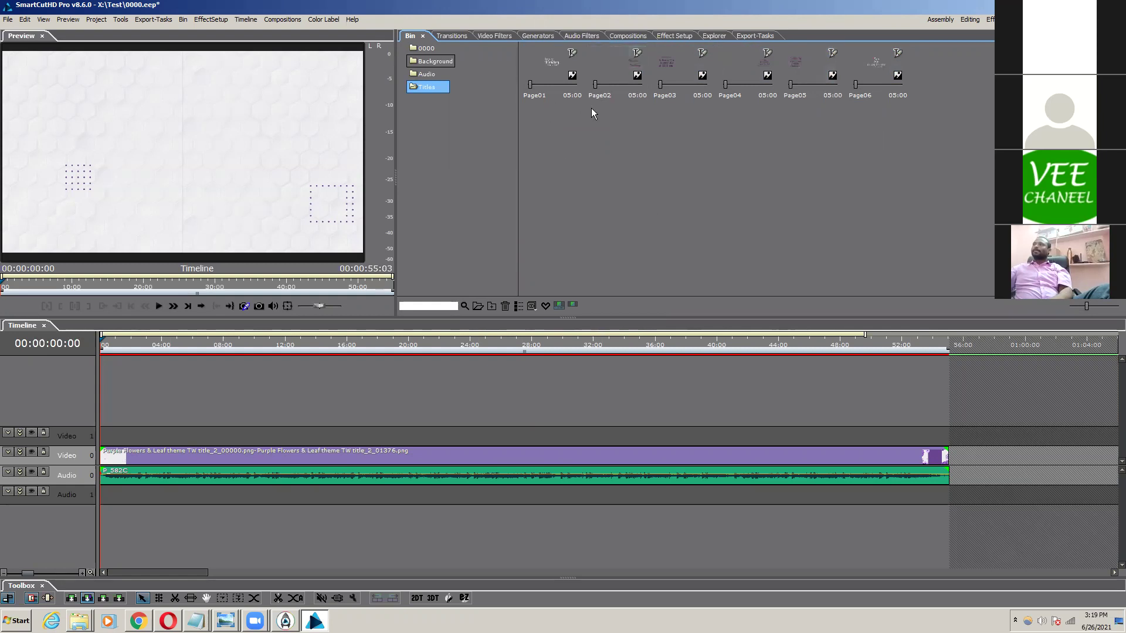
Step: Add a bin folder named Stills
{"action": "right_click", "coordinate": [455, 131]}
{"action": "left_click", "coordinate": [496, 137]}
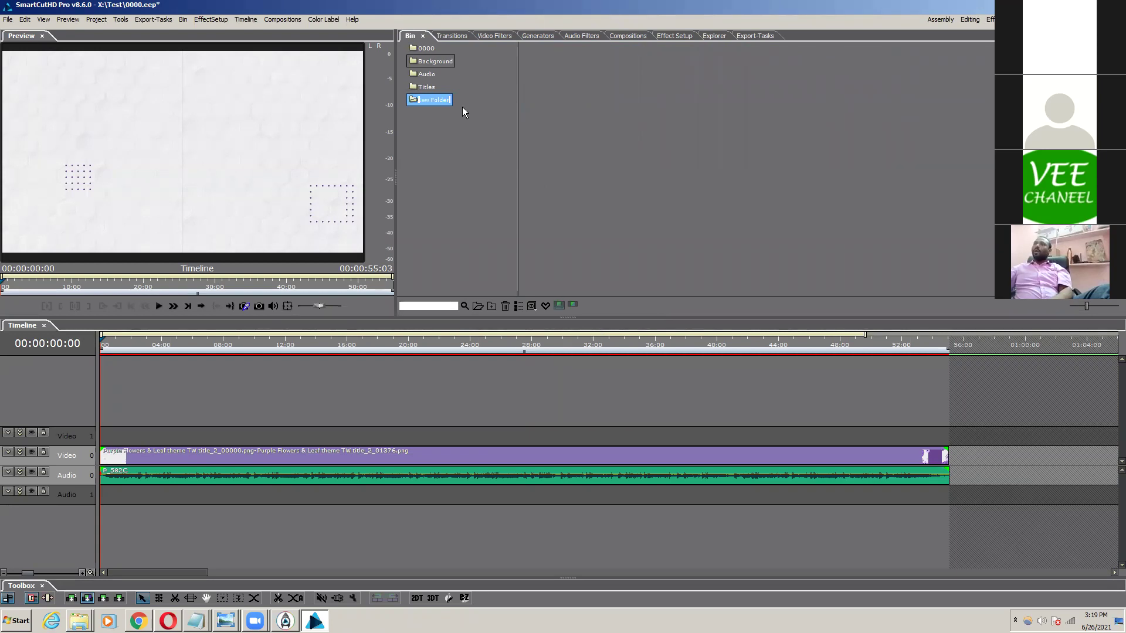
{"action": "type", "text": "Stills"}
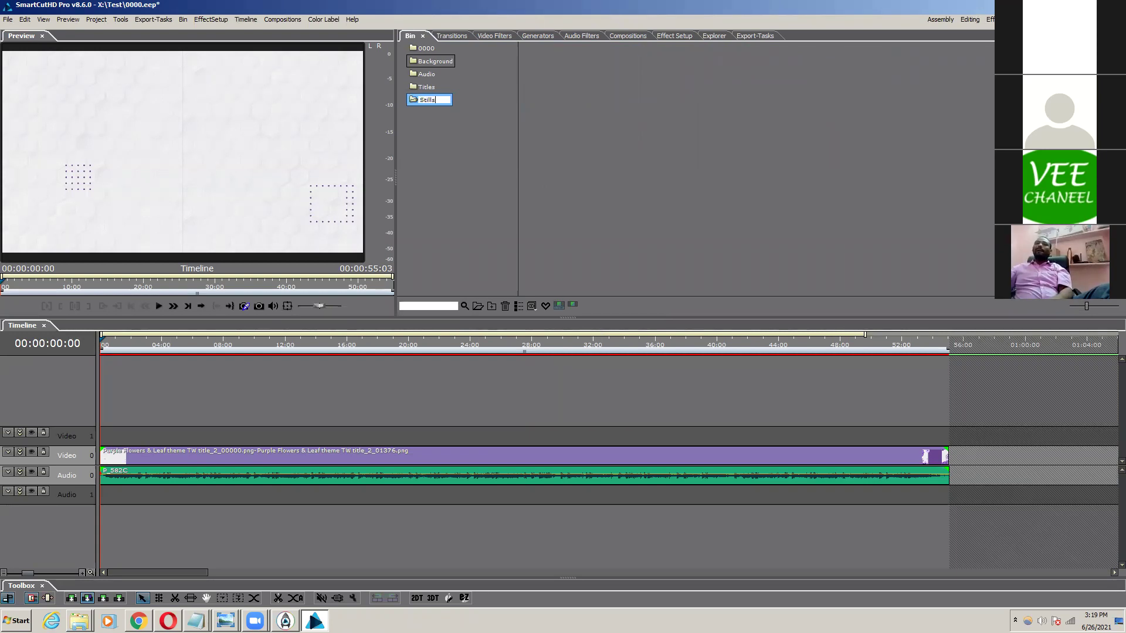
{"action": "left_click", "coordinate": [608, 133]}
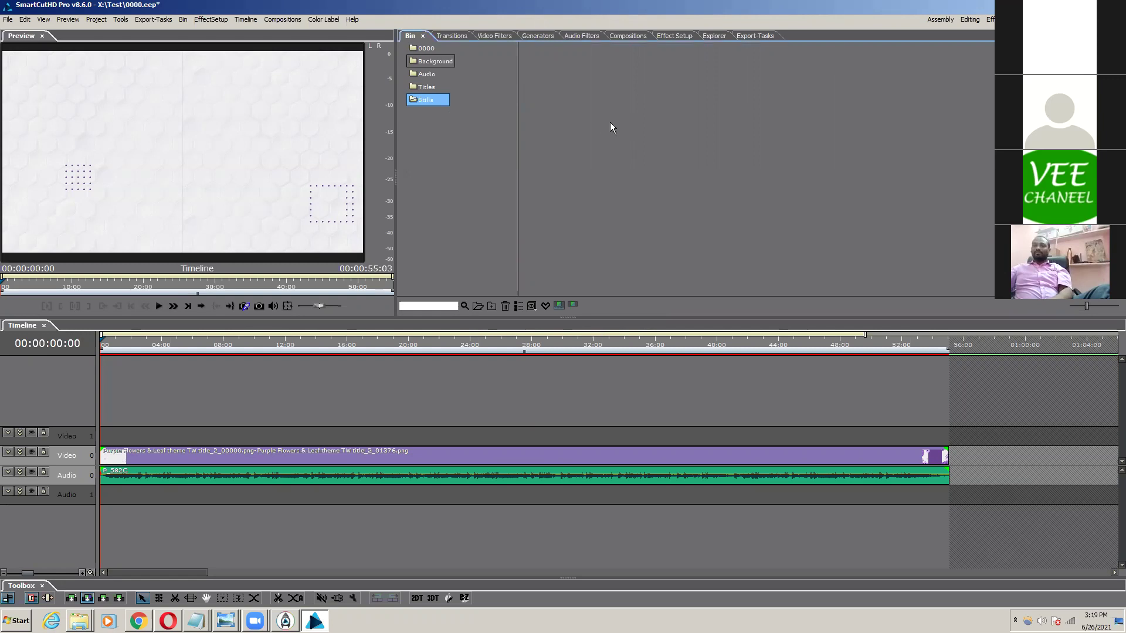
Step: Start a clip import for the Stills folder and browse to Telugu HD Latest Wedding Pics inside the Footage folder
{"action": "double_click", "coordinate": [600, 120]}
{"action": "left_click", "coordinate": [622, 276]}
{"action": "key", "text": "BackSpace"}
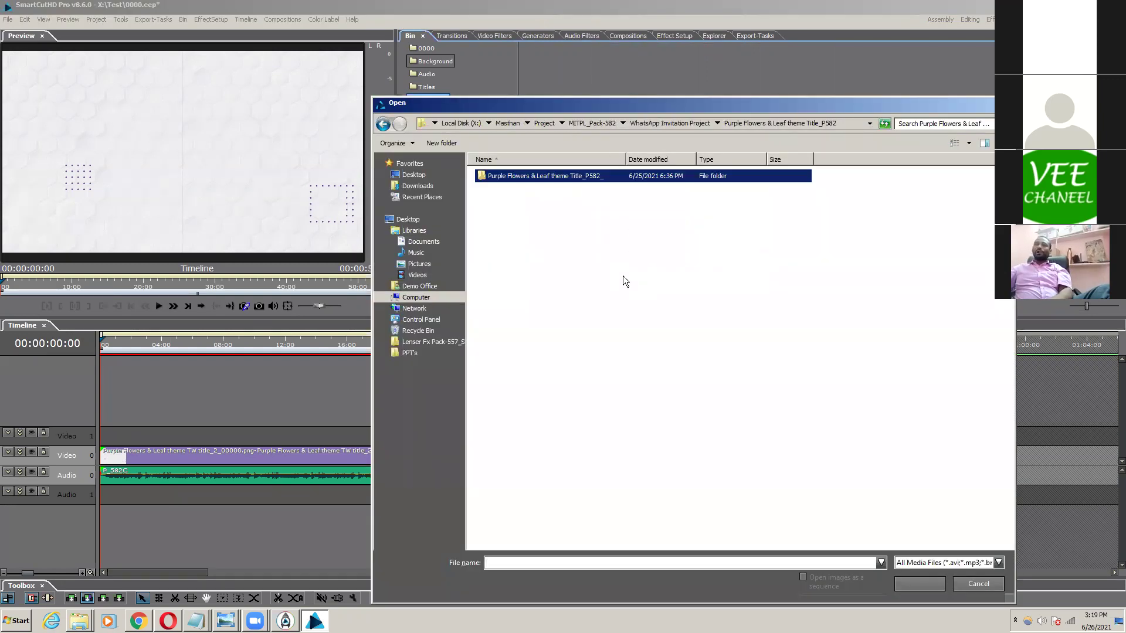
{"action": "key", "text": "BackSpace"}
{"action": "key", "text": "BackSpace"}
{"action": "key", "text": "BackSpace"}
{"action": "key", "text": "Up"}
{"action": "key", "text": "Up"}
{"action": "key", "text": "Up"}
{"action": "key", "text": "Return"}
{"action": "key", "text": "Return"}
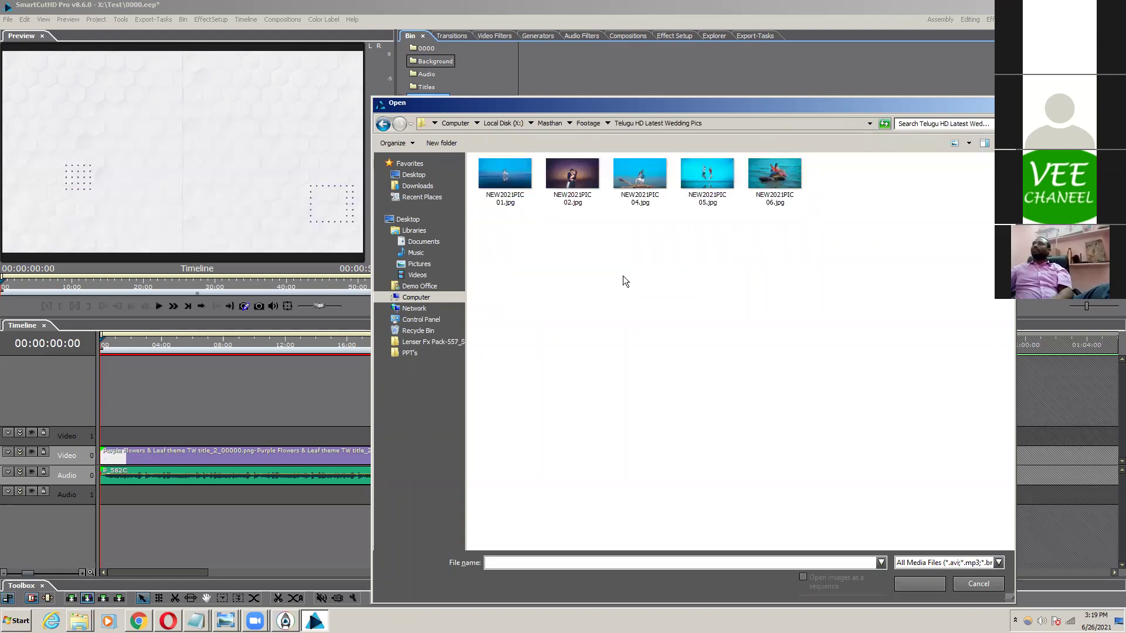
Step: Import the photos NEW2021PIC 01, 02, 04, 05 and 06 into the Stills bin folder
{"action": "key", "text": "Right"}
{"action": "key", "text": "Left"}
{"action": "key", "text": "shift+Right"}
{"action": "key", "text": "shift+Right"}
{"action": "key", "text": "shift+Right"}
{"action": "key", "text": "shift+Right"}
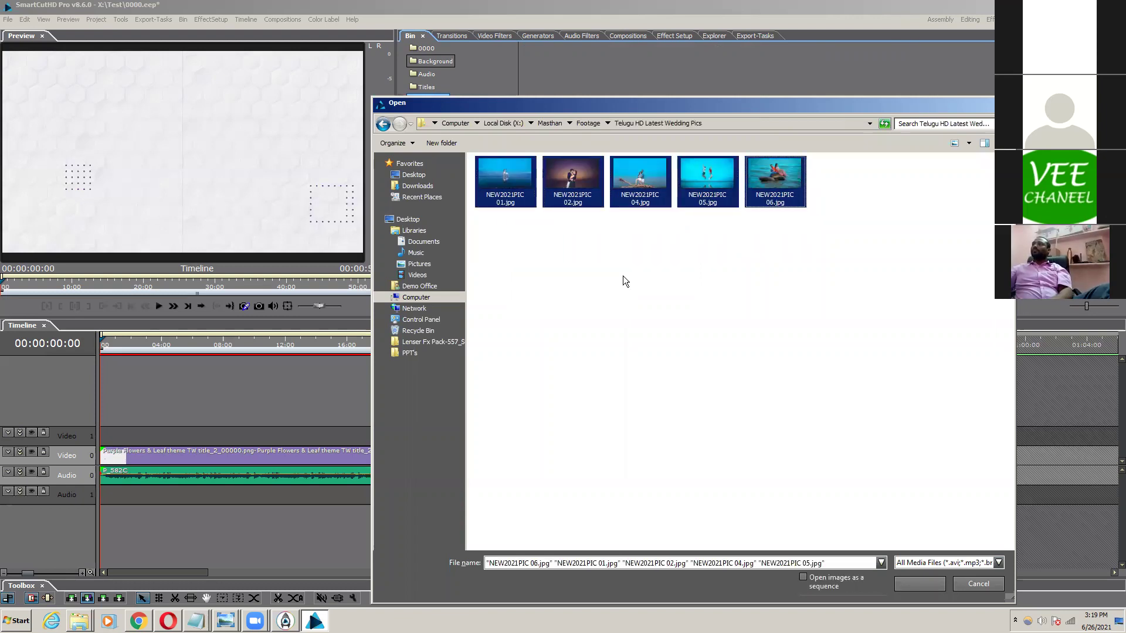
{"action": "key", "text": "Return"}
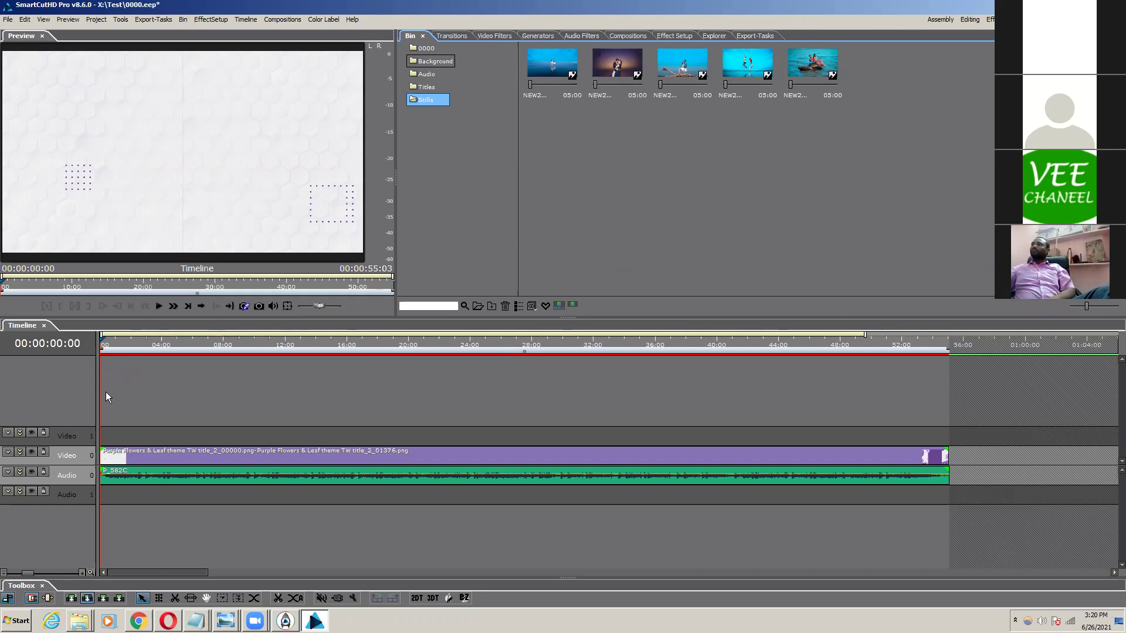
Step: Delete the P_582C clip from the Audio 0 track and place it there again at the timeline start
{"action": "left_click", "coordinate": [120, 482]}
{"action": "key", "text": "Delete"}
{"action": "left_click_drag", "start_coordinate": [112, 348], "coordinate": [67, 399]}
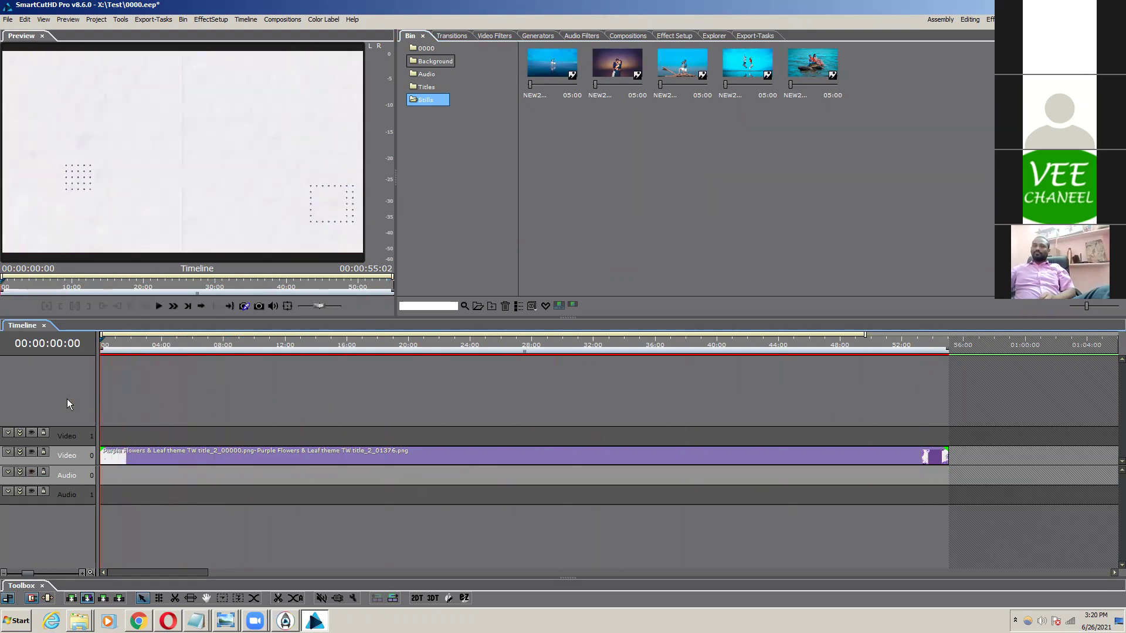
{"action": "left_click", "coordinate": [429, 72]}
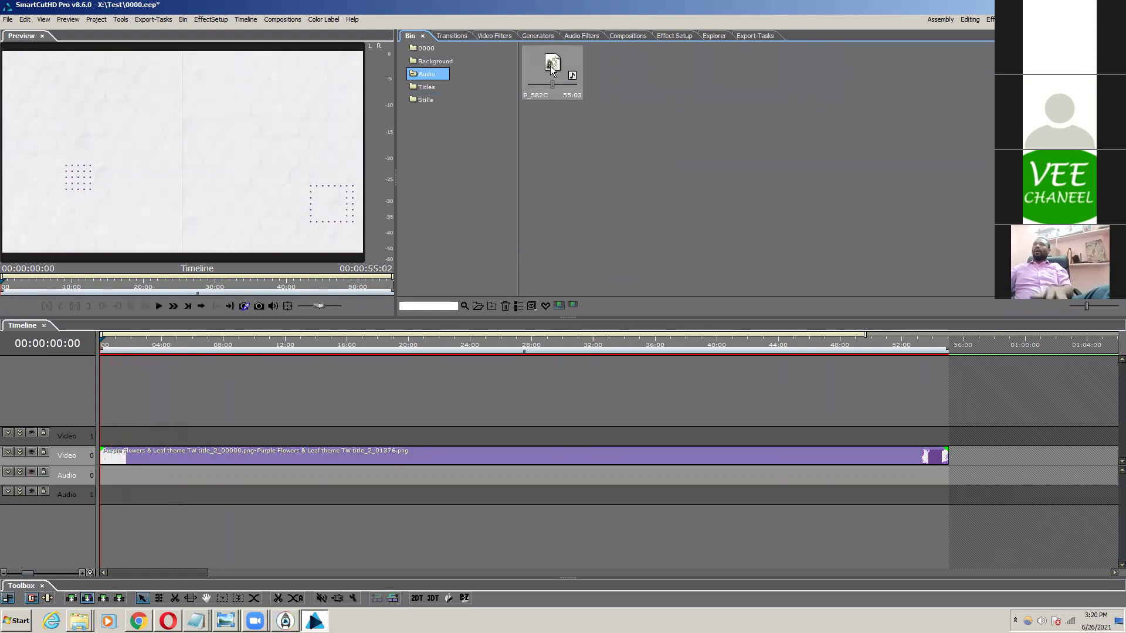
{"action": "left_click_drag", "start_coordinate": [550, 66], "coordinate": [108, 474]}
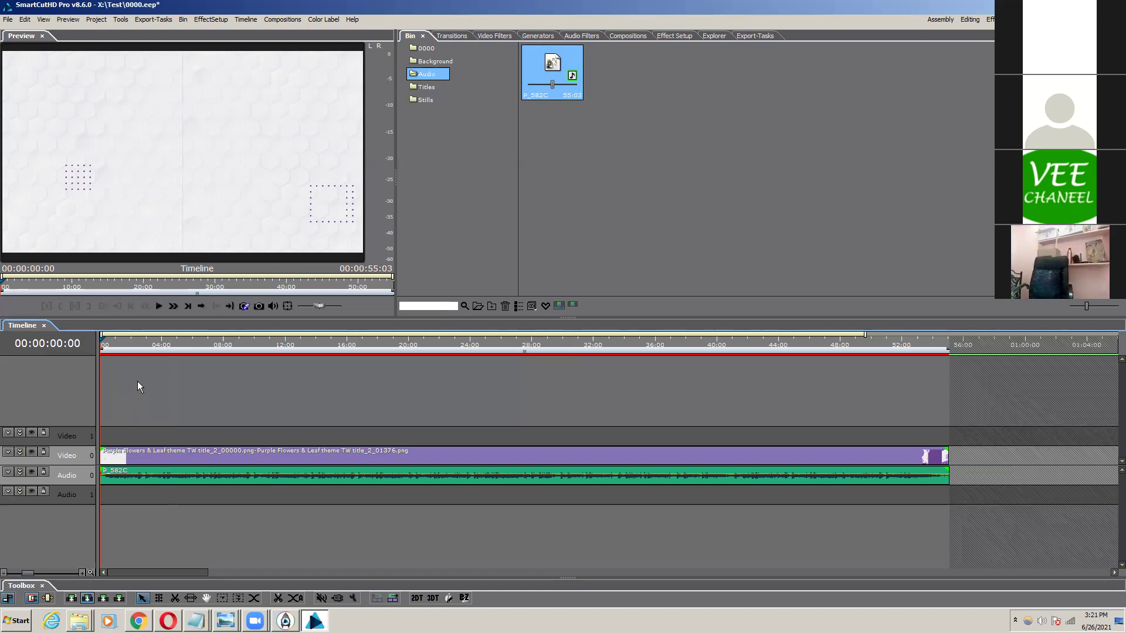
Step: Review the timeline configuration options for thumbnail, insert, resize and audio visualization modes
{"action": "left_click_drag", "start_coordinate": [29, 573], "coordinate": [35, 574]}
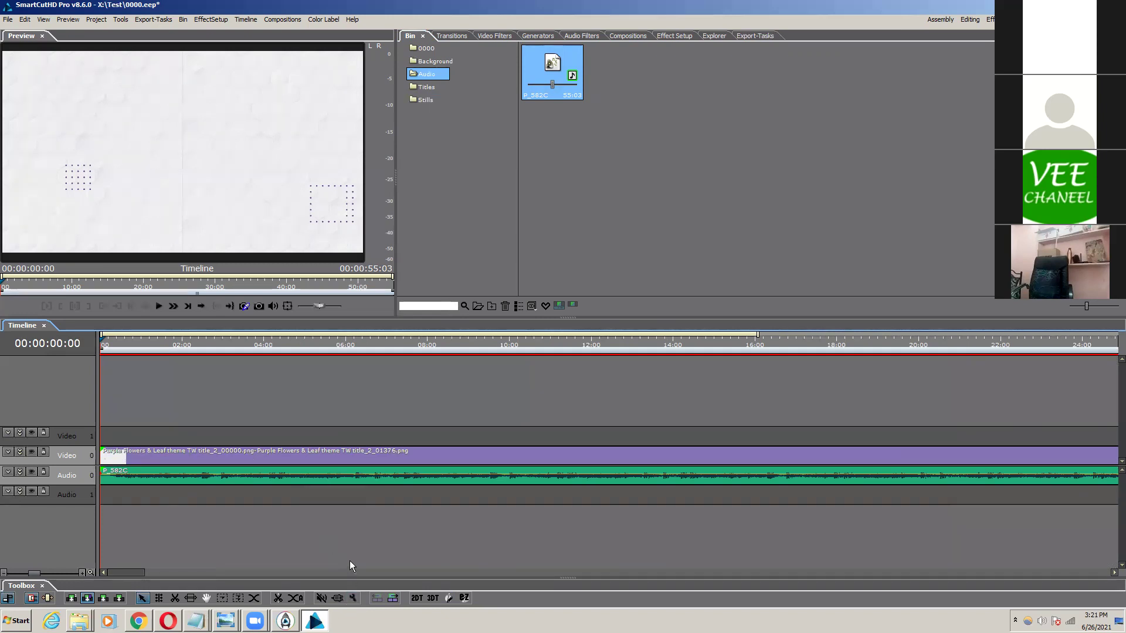
{"action": "left_click", "coordinate": [351, 596]}
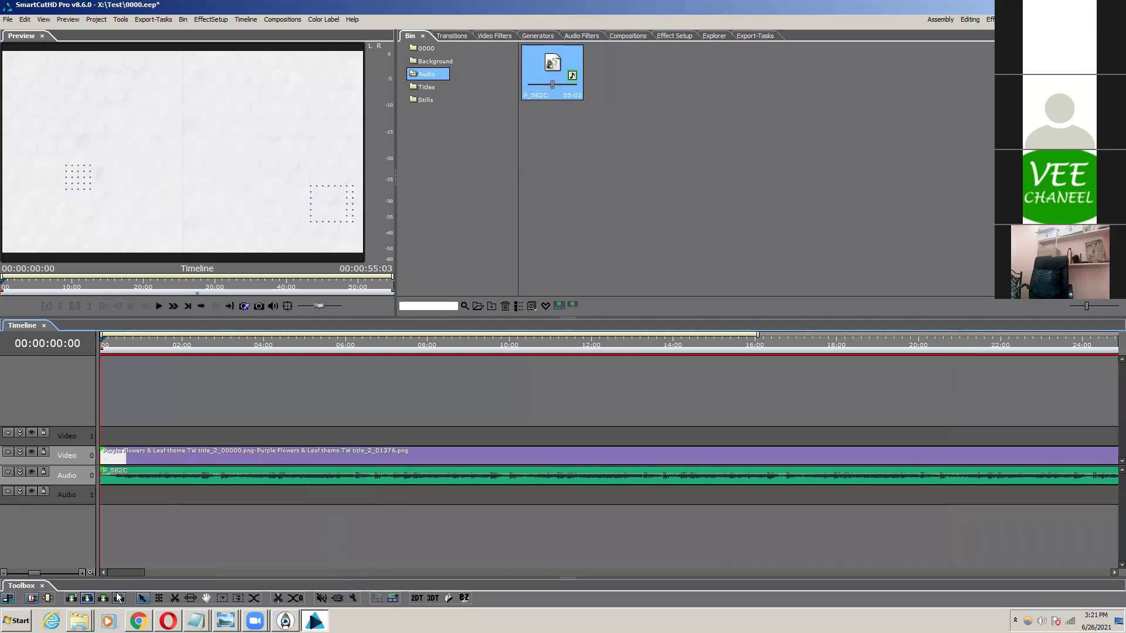
{"action": "left_click", "coordinate": [353, 598]}
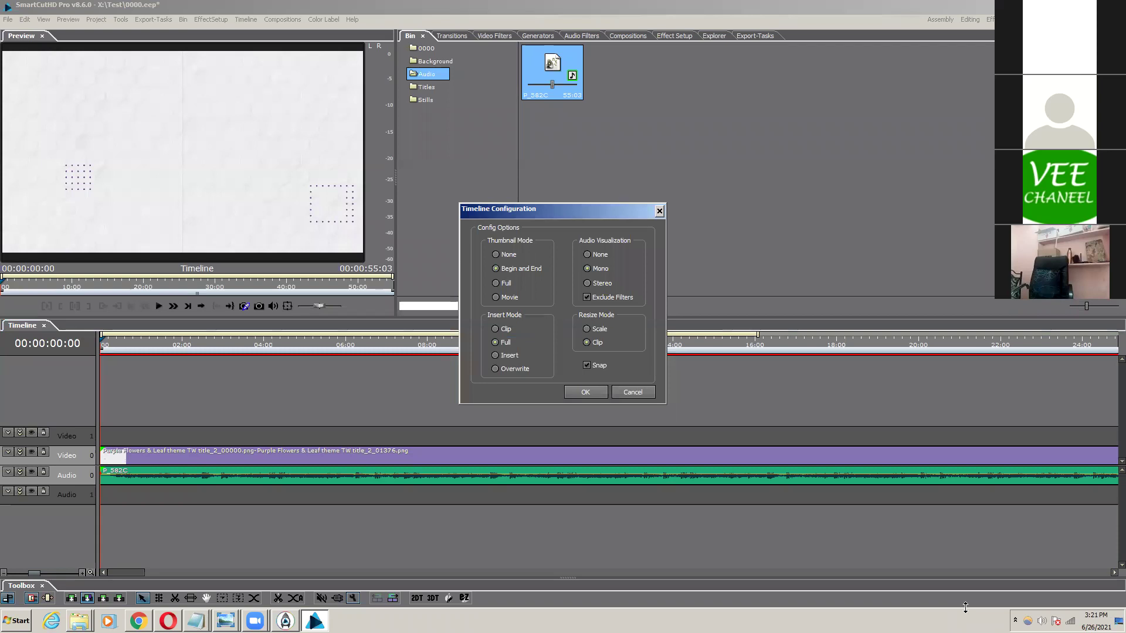
{"action": "left_click", "coordinate": [633, 391]}
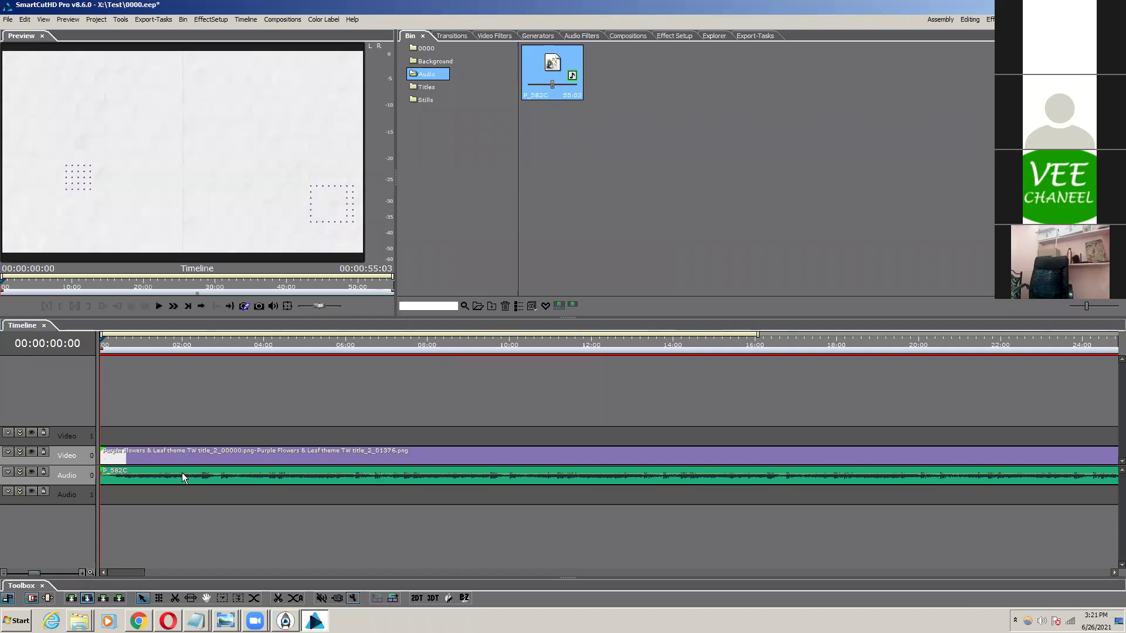
Step: Try the timeline's audio visualization as None on the P_582C clip, and return it to Mono
{"action": "left_click", "coordinate": [141, 599]}
{"action": "left_click", "coordinate": [352, 598]}
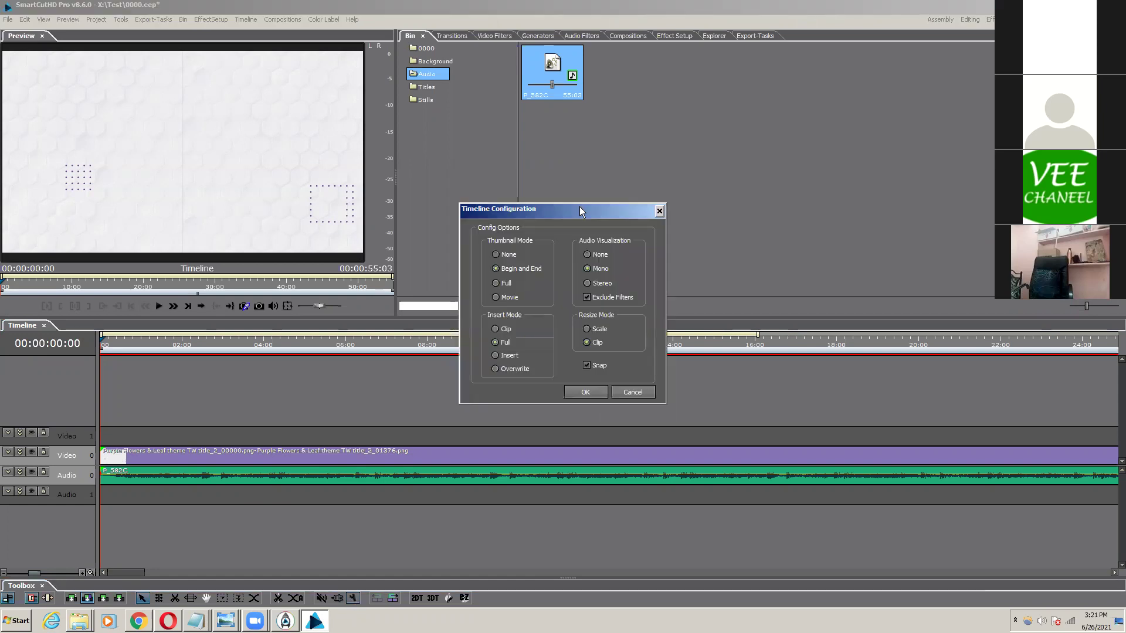
{"action": "left_click_drag", "start_coordinate": [580, 206], "coordinate": [573, 175]}
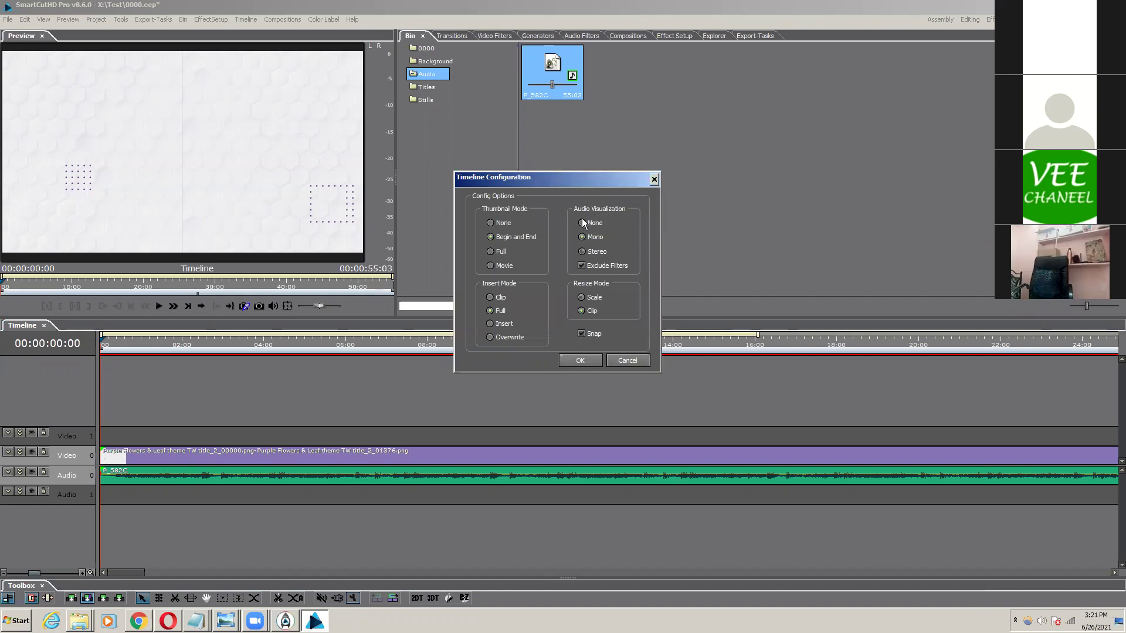
{"action": "left_click", "coordinate": [580, 361]}
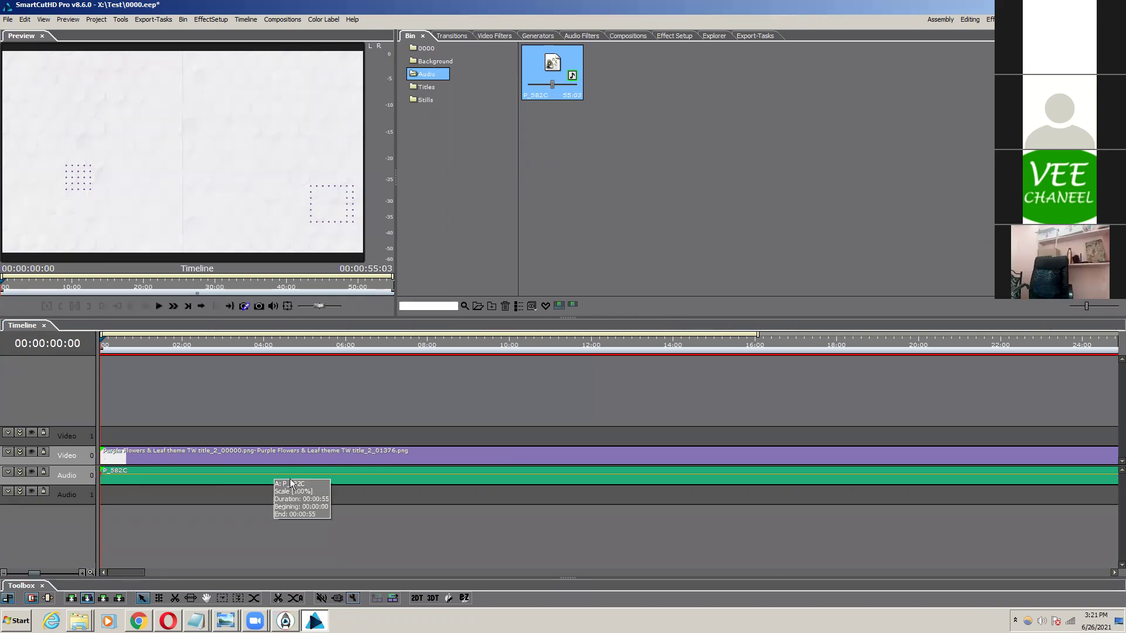
{"action": "left_click", "coordinate": [354, 598]}
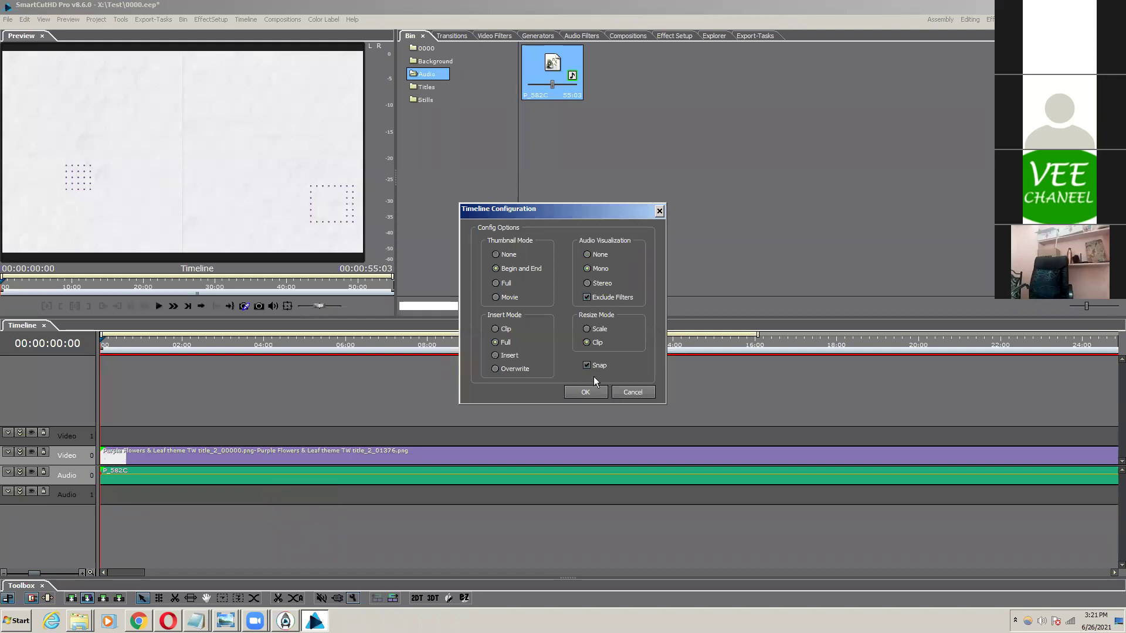
{"action": "left_click", "coordinate": [586, 392]}
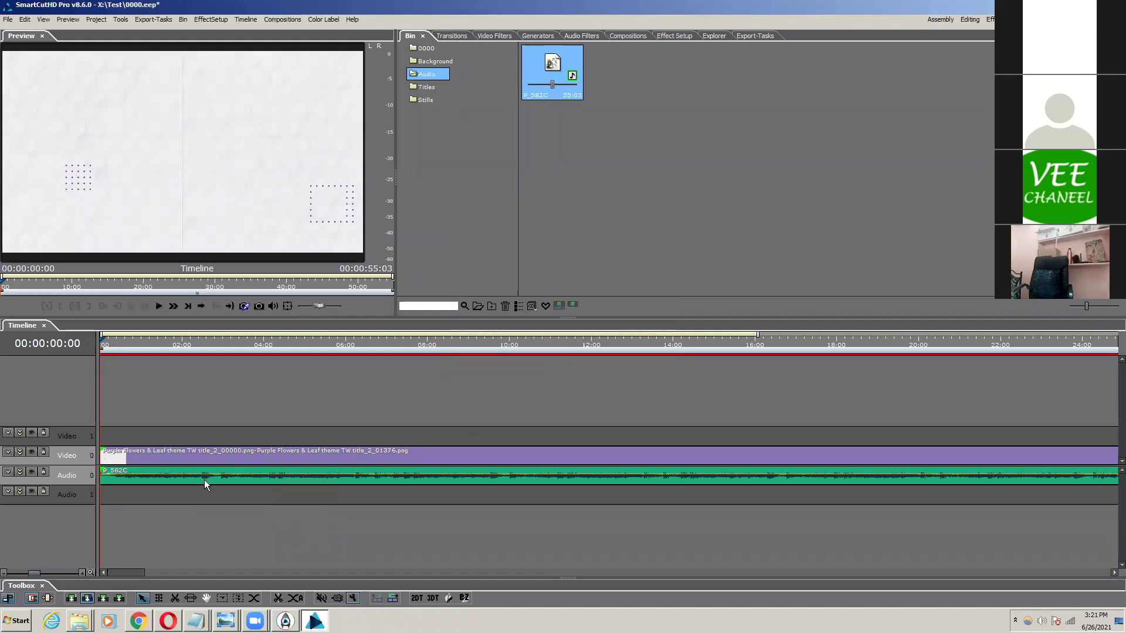
Step: Try the timeline's audio visualization as Stereo on the P_582C clip, and switch it back to Mono
{"action": "left_click", "coordinate": [353, 598]}
{"action": "left_click", "coordinate": [588, 284]}
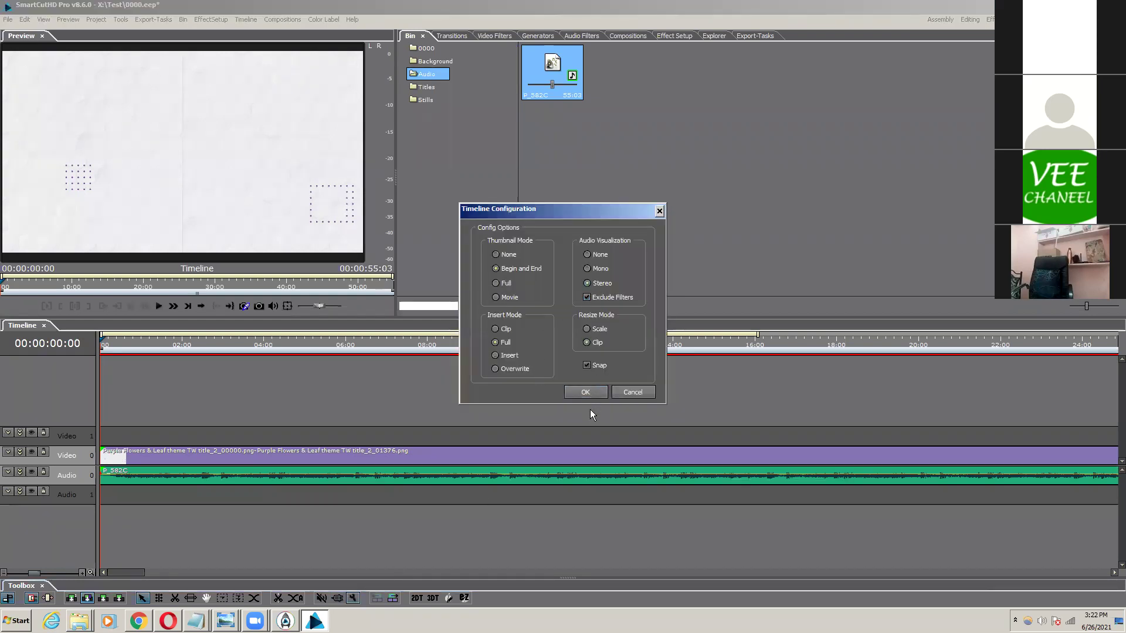
{"action": "left_click", "coordinate": [585, 392]}
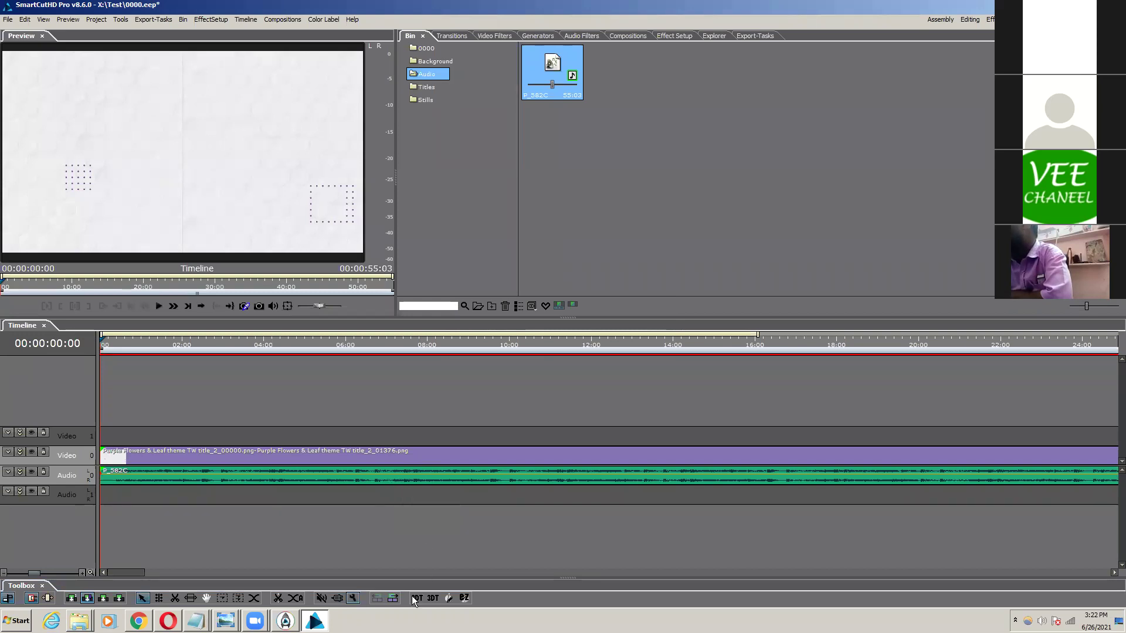
{"action": "left_click", "coordinate": [352, 598]}
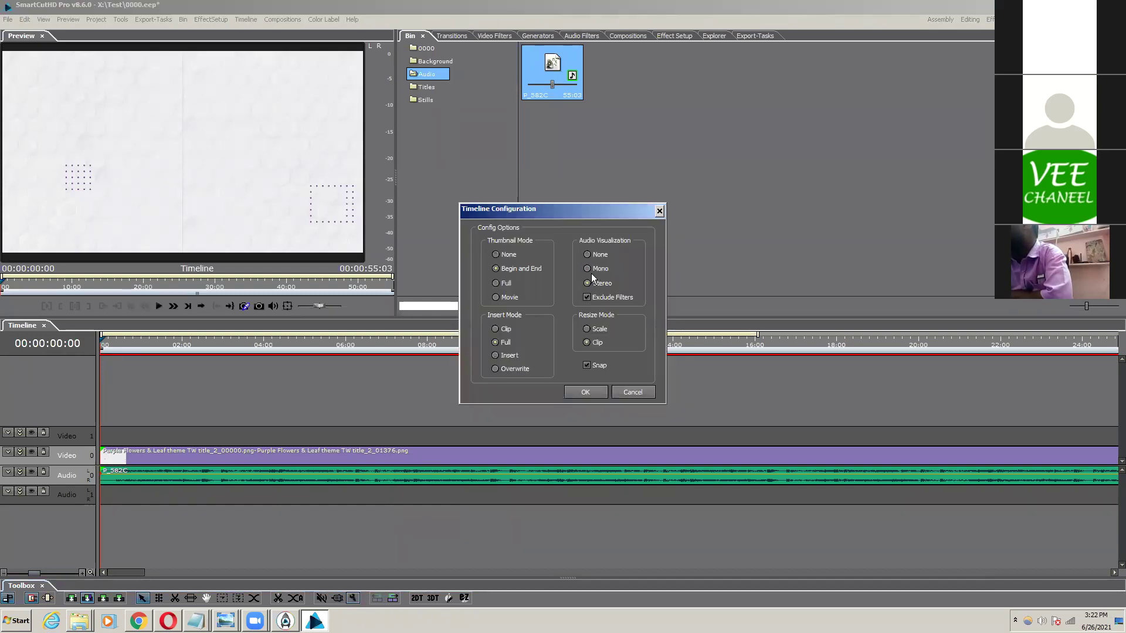
{"action": "left_click", "coordinate": [589, 270]}
{"action": "left_click", "coordinate": [585, 392]}
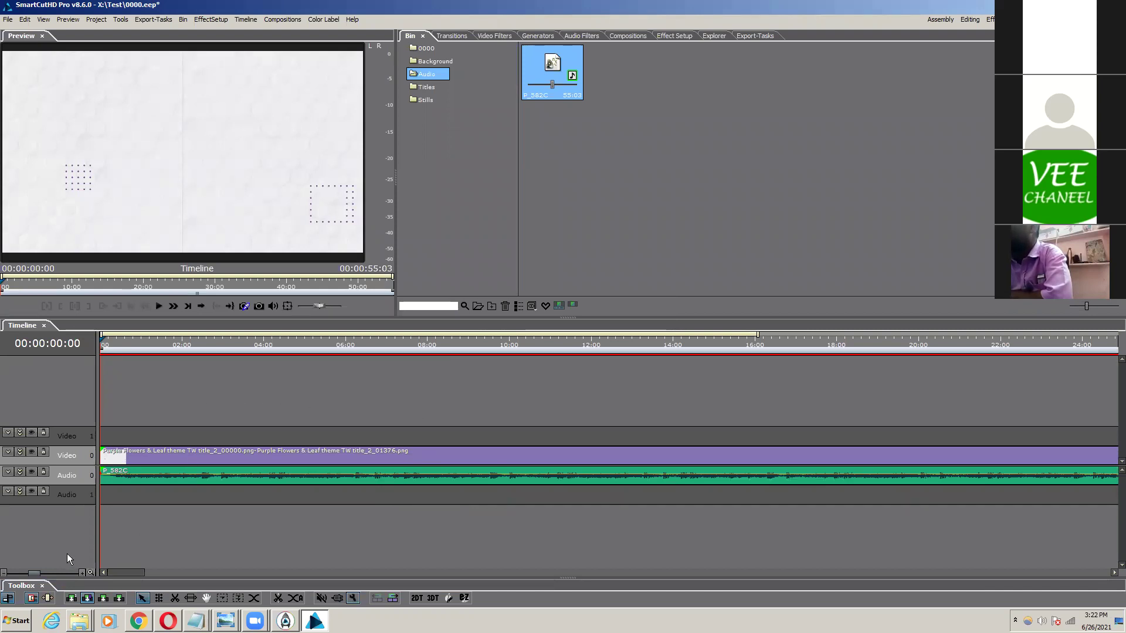
Step: Return the playhead to the timeline start and make the Audio 0 track much taller for the P_582C waveform
{"action": "left_click", "coordinate": [199, 345]}
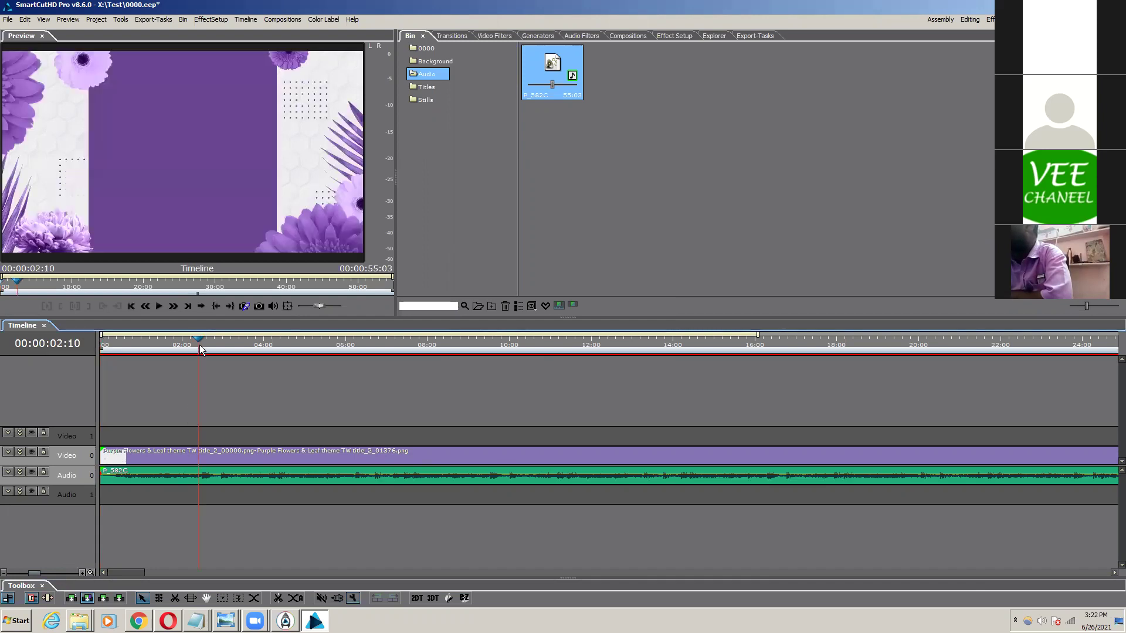
{"action": "scroll", "coordinate": [200, 345], "scroll_direction": "up", "scroll_amount": 2}
{"action": "left_click_drag", "start_coordinate": [199, 345], "coordinate": [6, 343]}
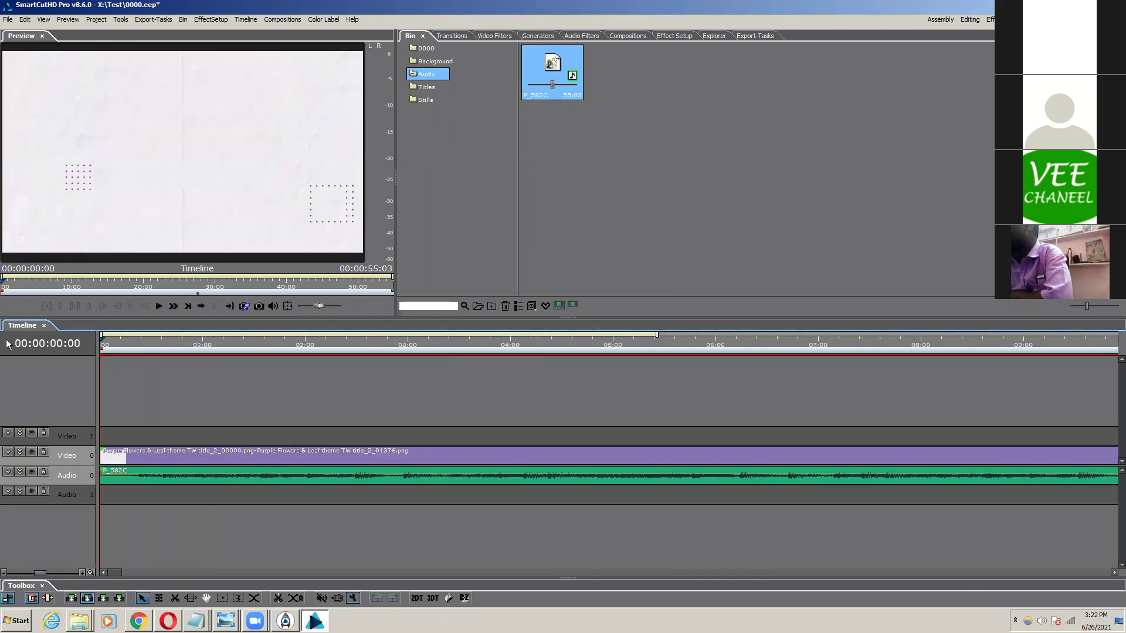
{"action": "left_click_drag", "start_coordinate": [54, 485], "coordinate": [45, 542]}
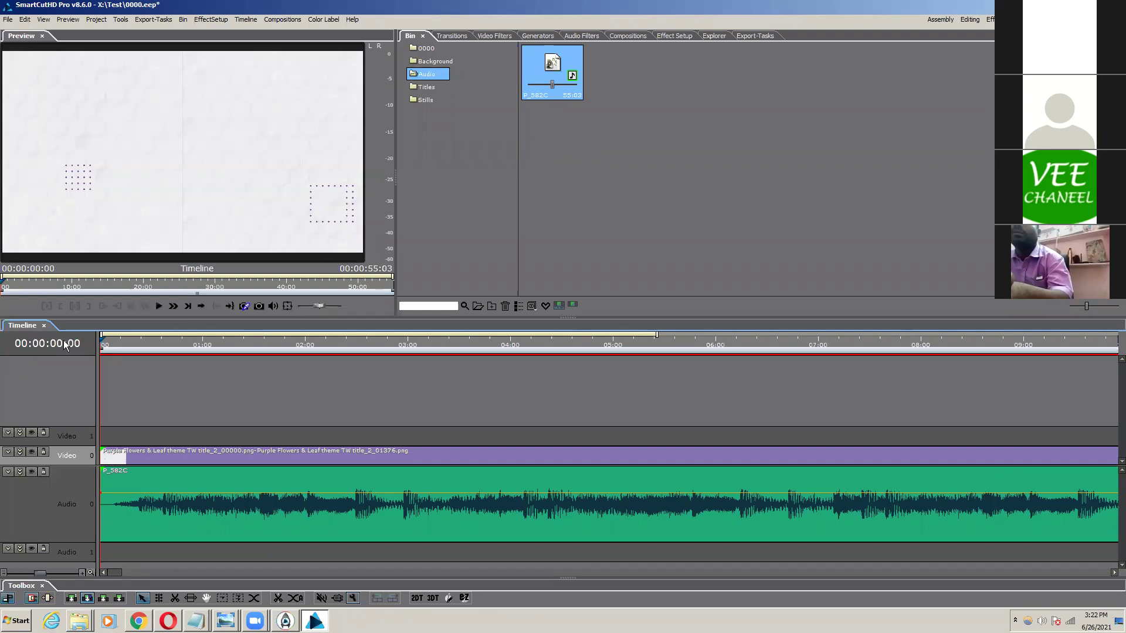
Step: Play the timeline twice from its start to check the P_582C audio against the purple flowers background
{"action": "key", "text": "space"}
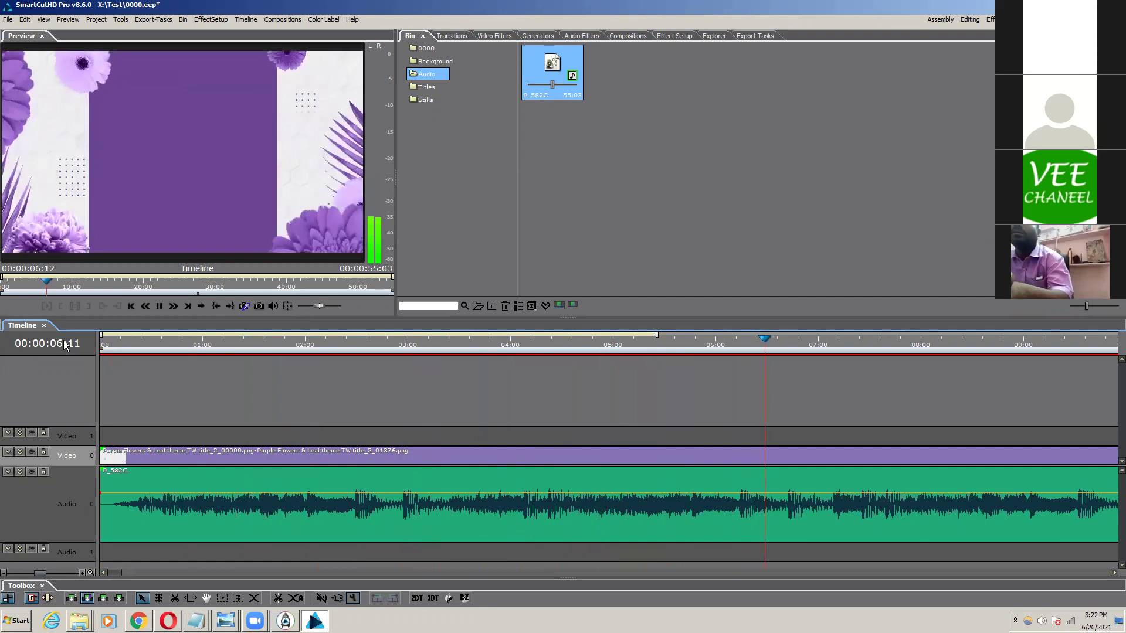
{"action": "key", "text": "space"}
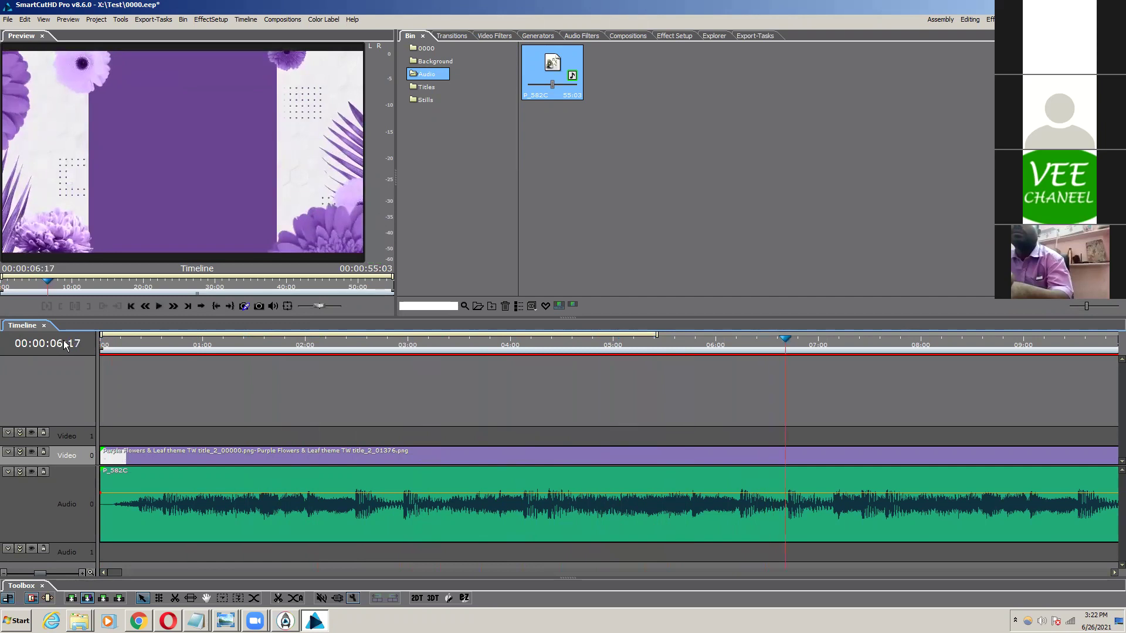
{"action": "key", "text": "Home"}
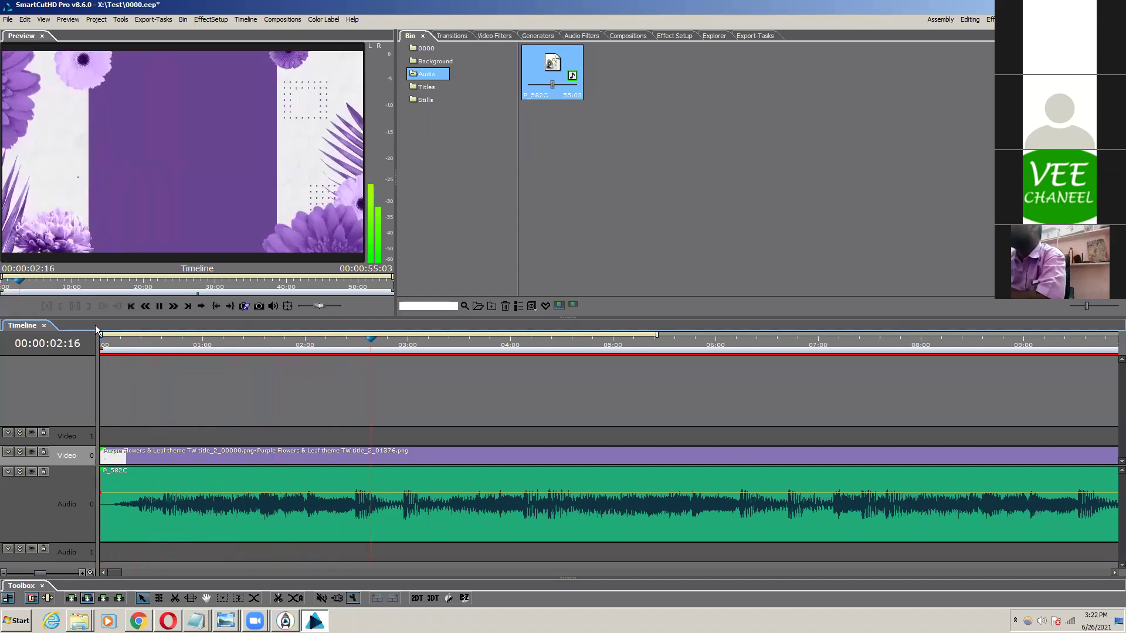
{"action": "key", "text": "space"}
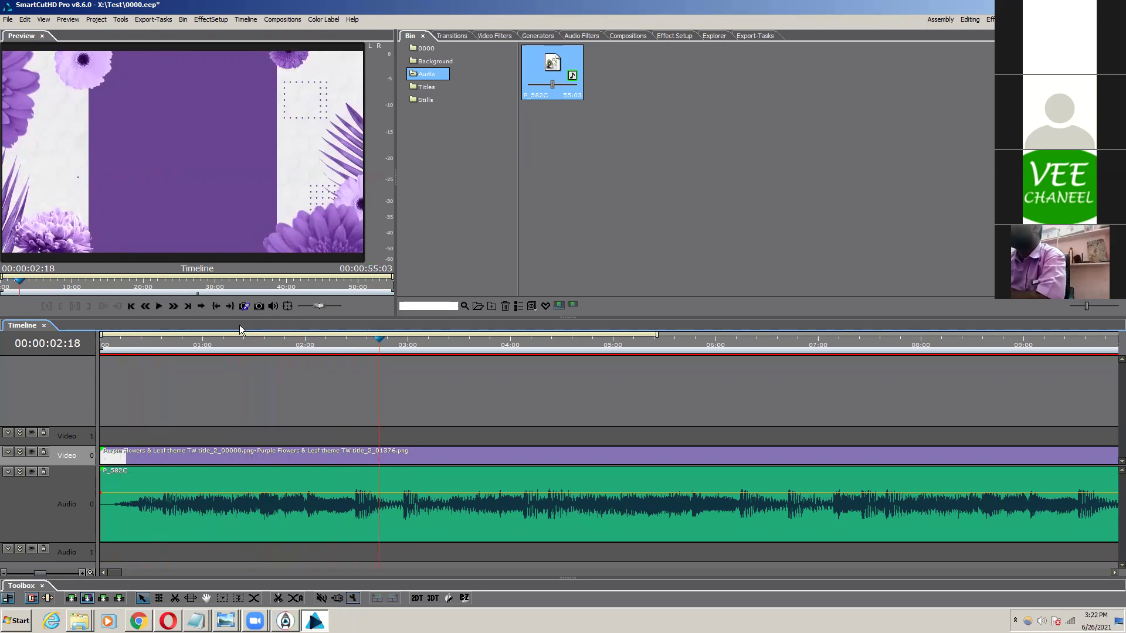
{"action": "key", "text": "Home"}
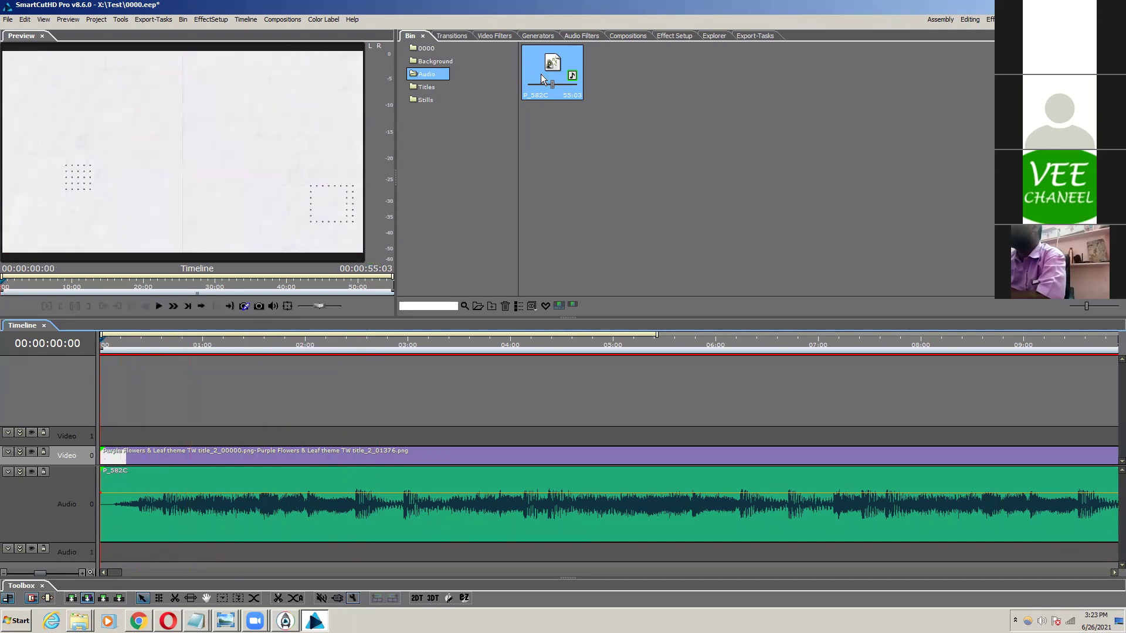
Step: Add the Directional transition from the Wipe group to the start of the Video 0 background clip and preview it
{"action": "left_click", "coordinate": [462, 36]}
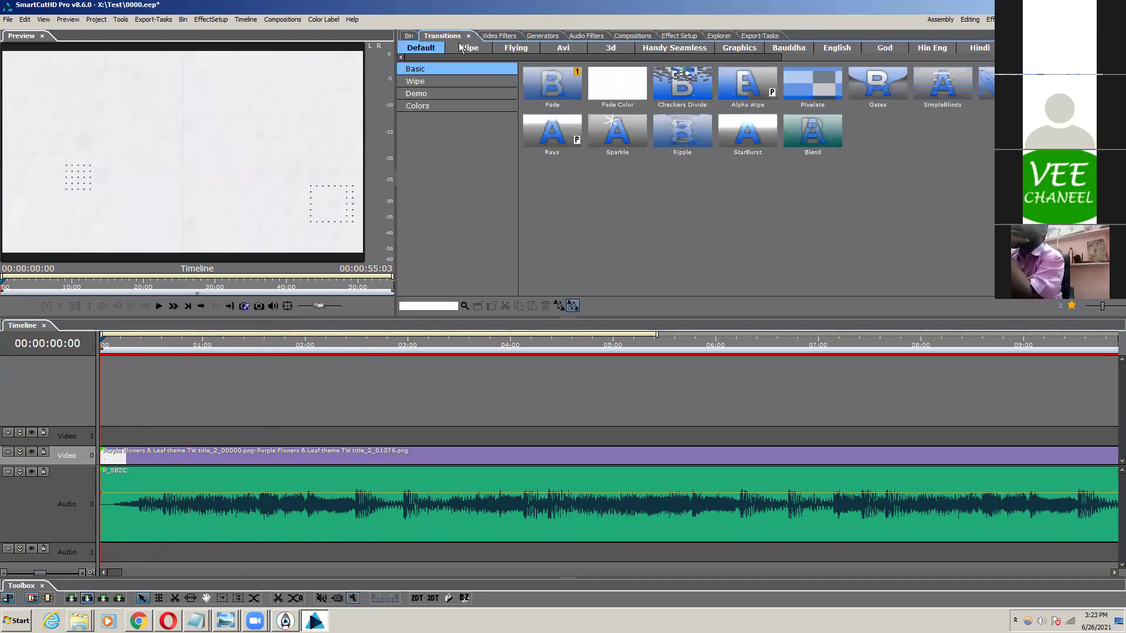
{"action": "left_click", "coordinate": [444, 82]}
{"action": "left_click", "coordinate": [578, 92]}
{"action": "left_click_drag", "start_coordinate": [547, 110], "coordinate": [110, 459]}
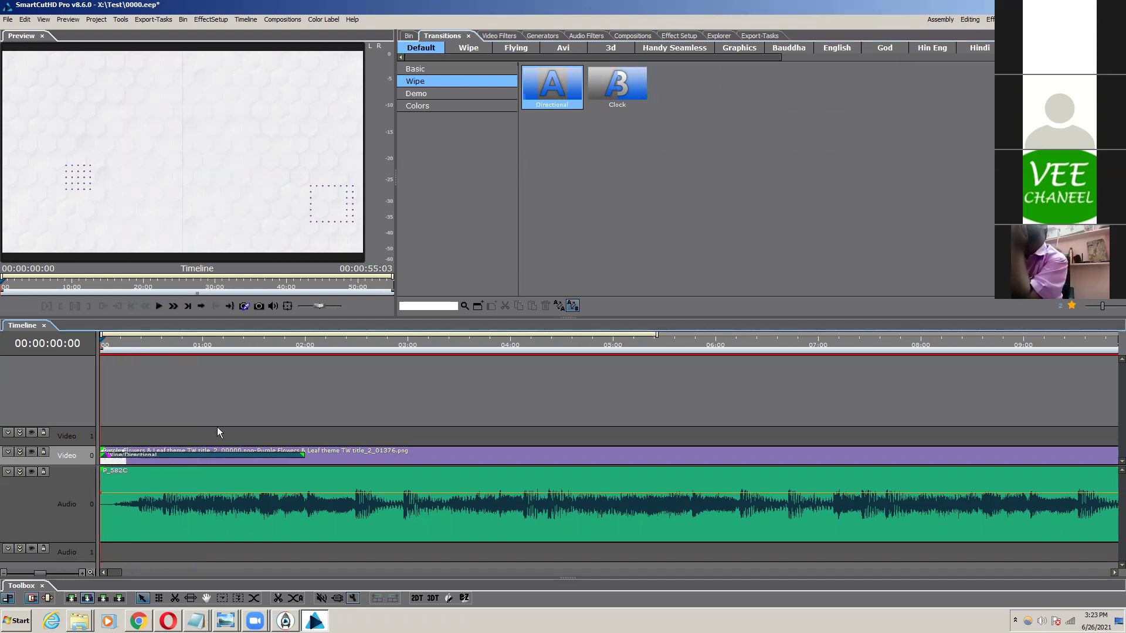
{"action": "key", "text": "space"}
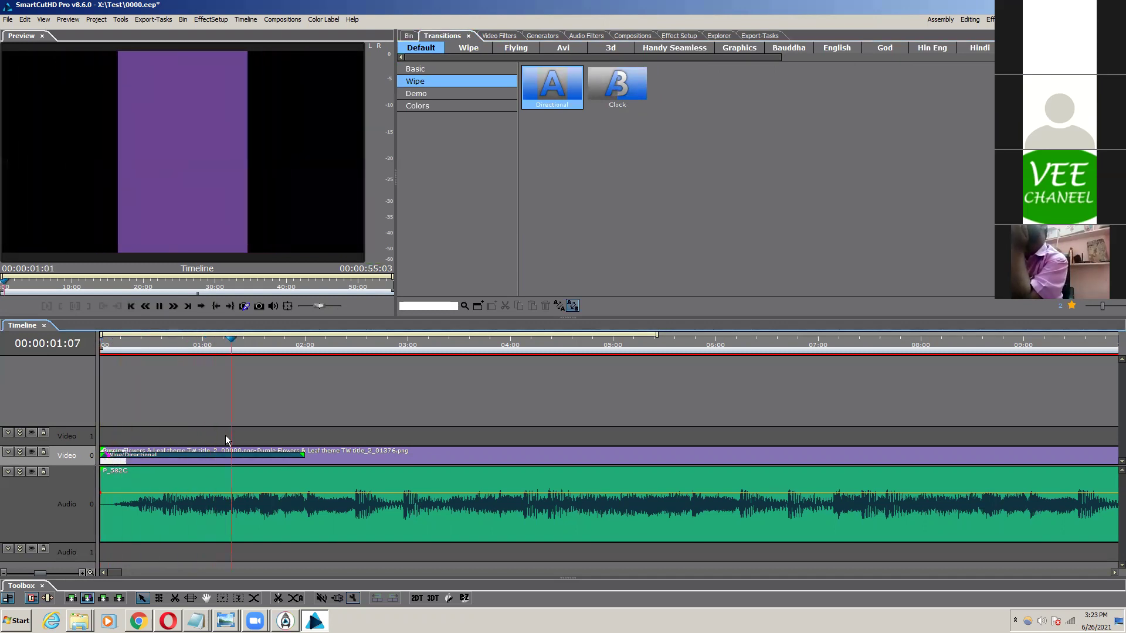
Step: Make the Video 0 track taller, flip the Directional wipe's direction on the clip, and play it from the start
{"action": "left_click", "coordinate": [229, 455]}
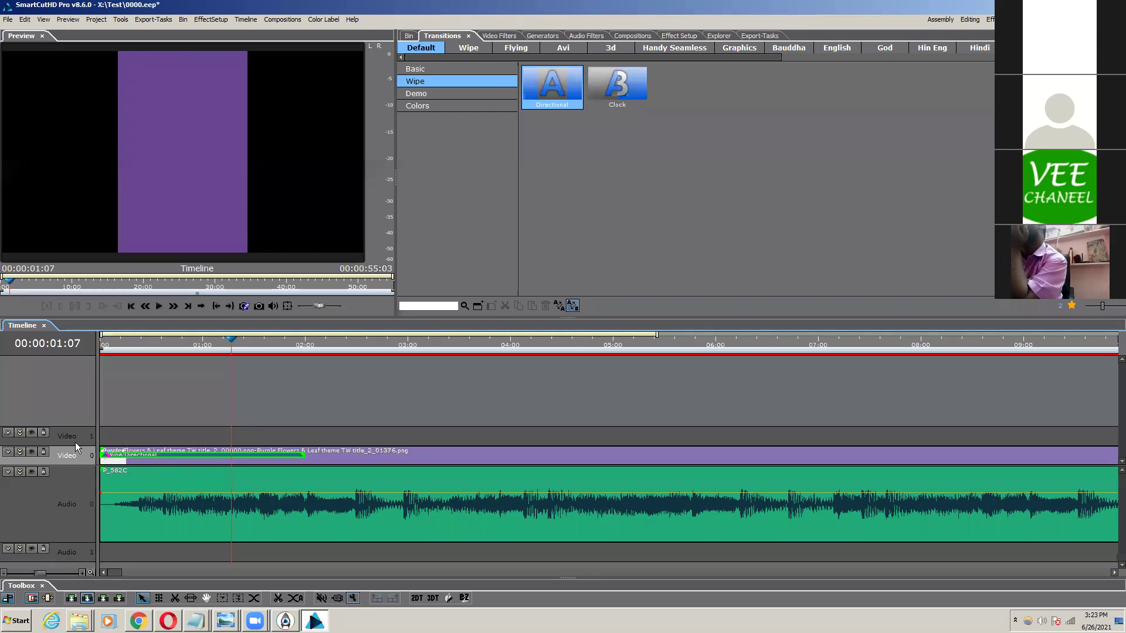
{"action": "left_click_drag", "start_coordinate": [75, 446], "coordinate": [80, 418]}
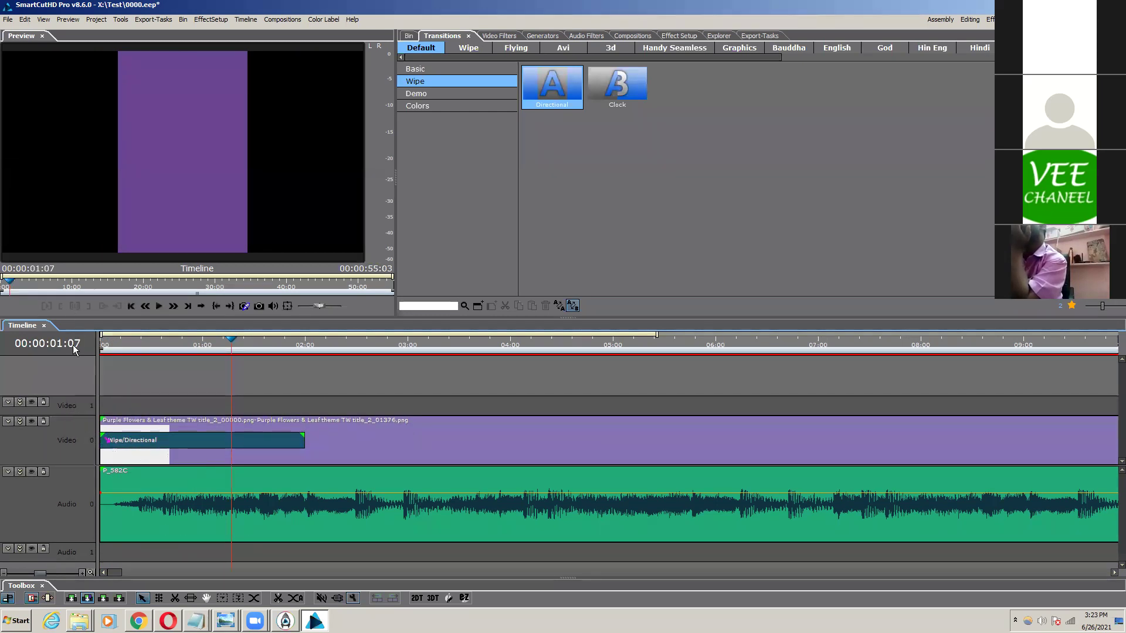
{"action": "left_click", "coordinate": [104, 441]}
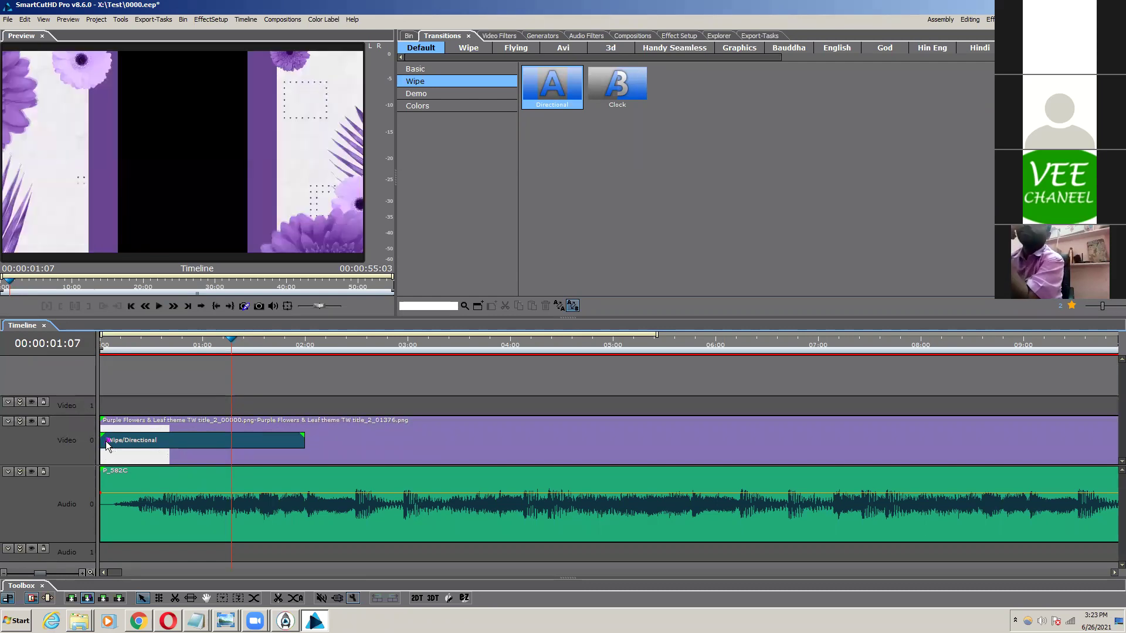
{"action": "key", "text": "Home"}
{"action": "key", "text": "space"}
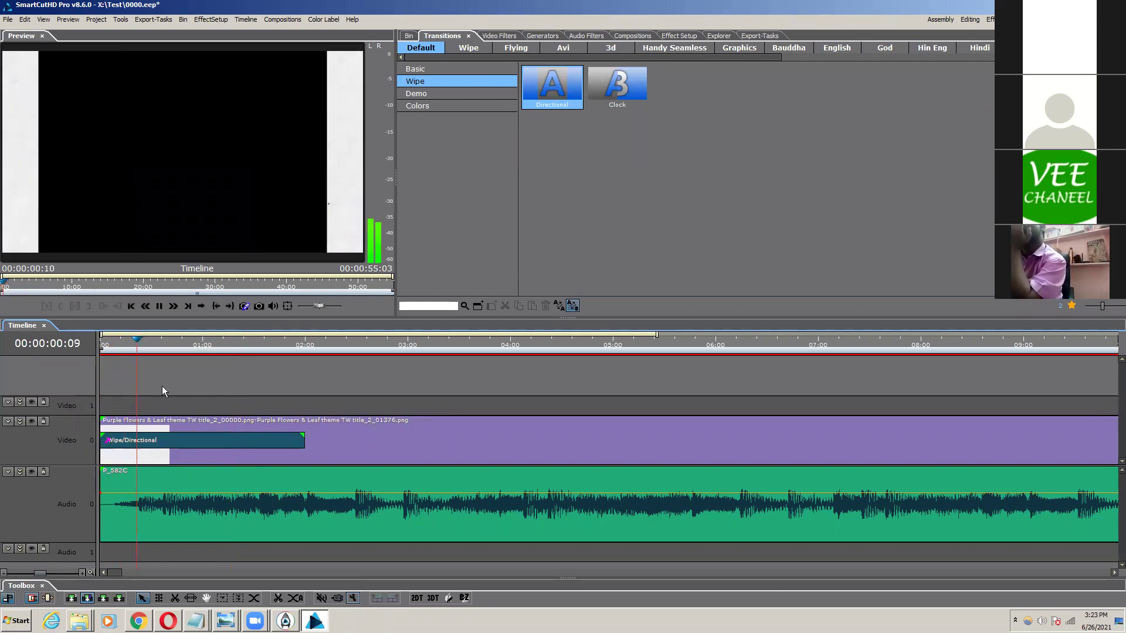
Step: Switch the Directional wipe's phase order to B-A in its effect setup and play it from the timeline start
{"action": "left_click", "coordinate": [223, 436]}
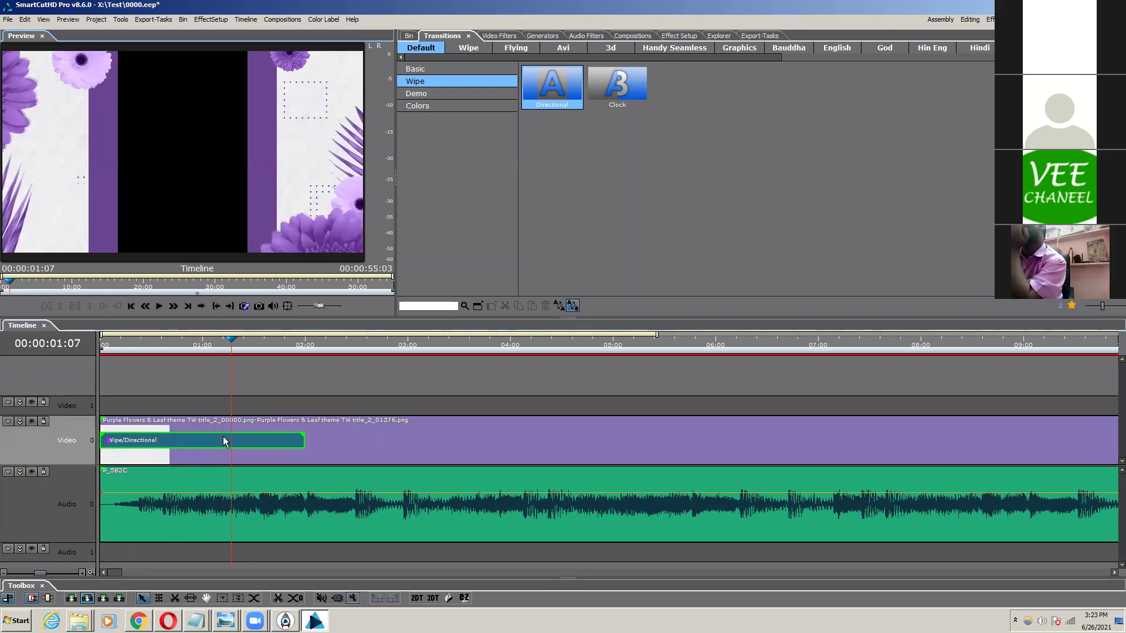
{"action": "left_click", "coordinate": [671, 36]}
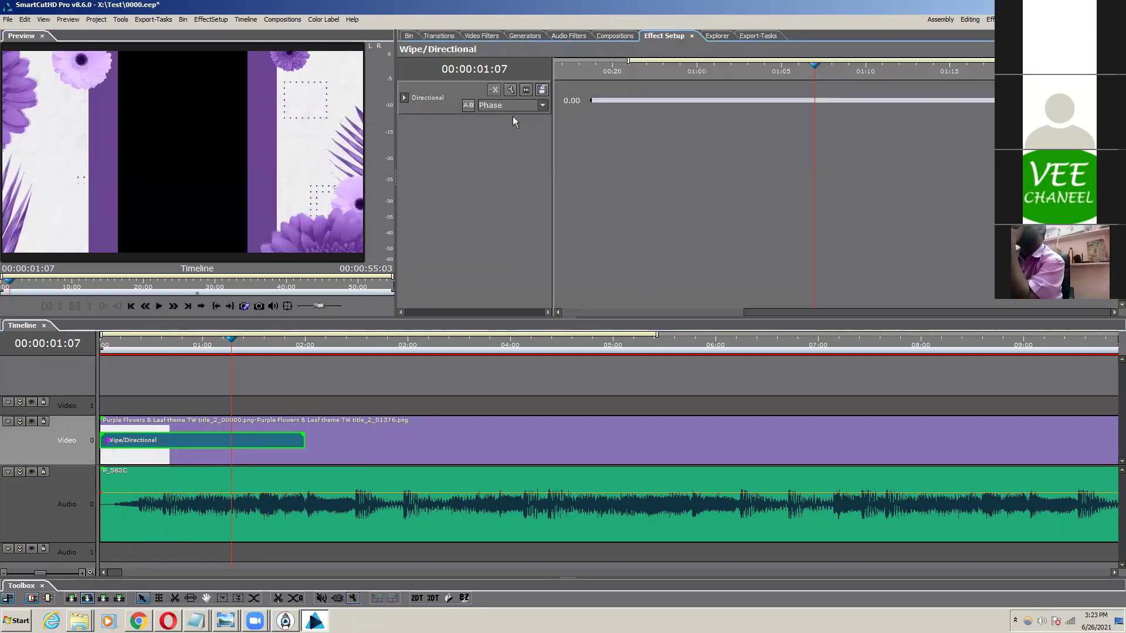
{"action": "left_click", "coordinate": [468, 105]}
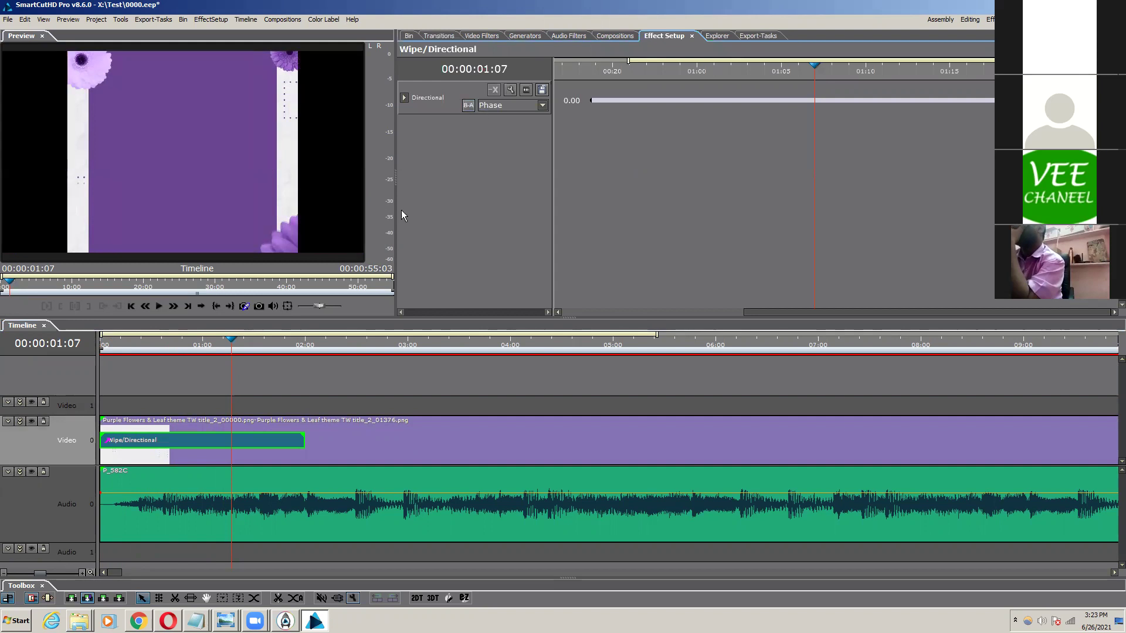
{"action": "key", "text": "Home"}
{"action": "key", "text": "space"}
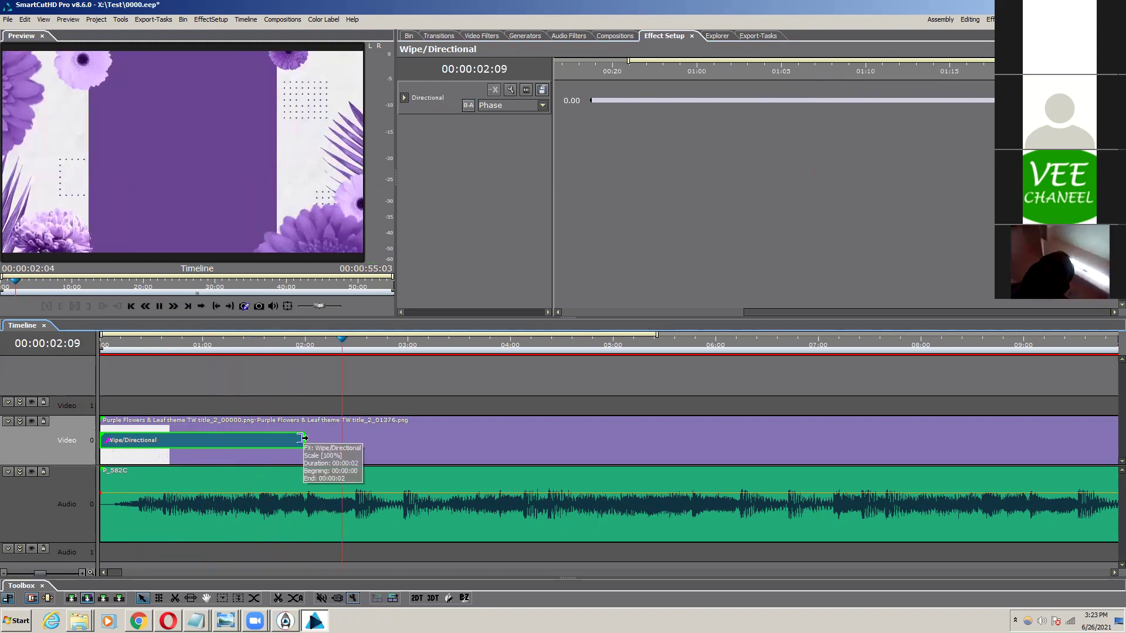
Step: Shorten the Directional wipe to about 0.8 seconds and preview it from the timeline start
{"action": "left_click_drag", "start_coordinate": [303, 438], "coordinate": [181, 437]}
{"action": "key", "text": "Home"}
{"action": "key", "text": "space"}
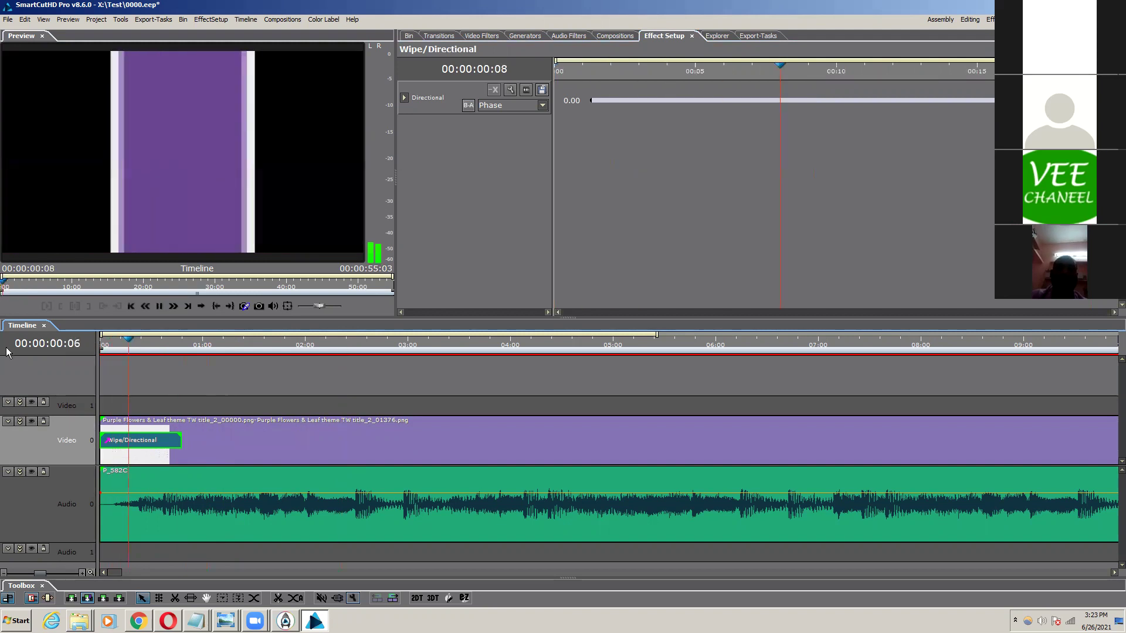
{"action": "key", "text": "space"}
Step: Extend the Directional wipe to about 1.1 seconds and preview it near the timeline start
{"action": "left_click_drag", "start_coordinate": [181, 442], "coordinate": [209, 440]}
{"action": "left_click", "coordinate": [109, 345]}
{"action": "key", "text": "space"}
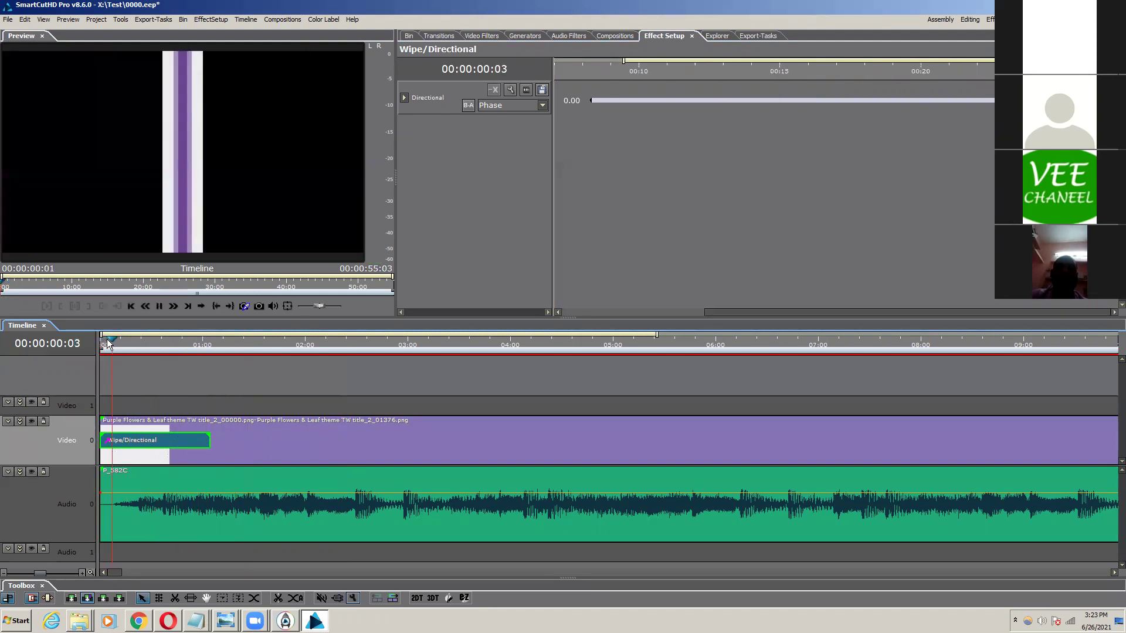
{"action": "key", "text": "space"}
Step: Trim the Directional wipe to about 0.55 seconds and preview it from the timeline start
{"action": "left_click_drag", "start_coordinate": [209, 440], "coordinate": [156, 441]}
{"action": "key", "text": "Home"}
{"action": "key", "text": "space"}
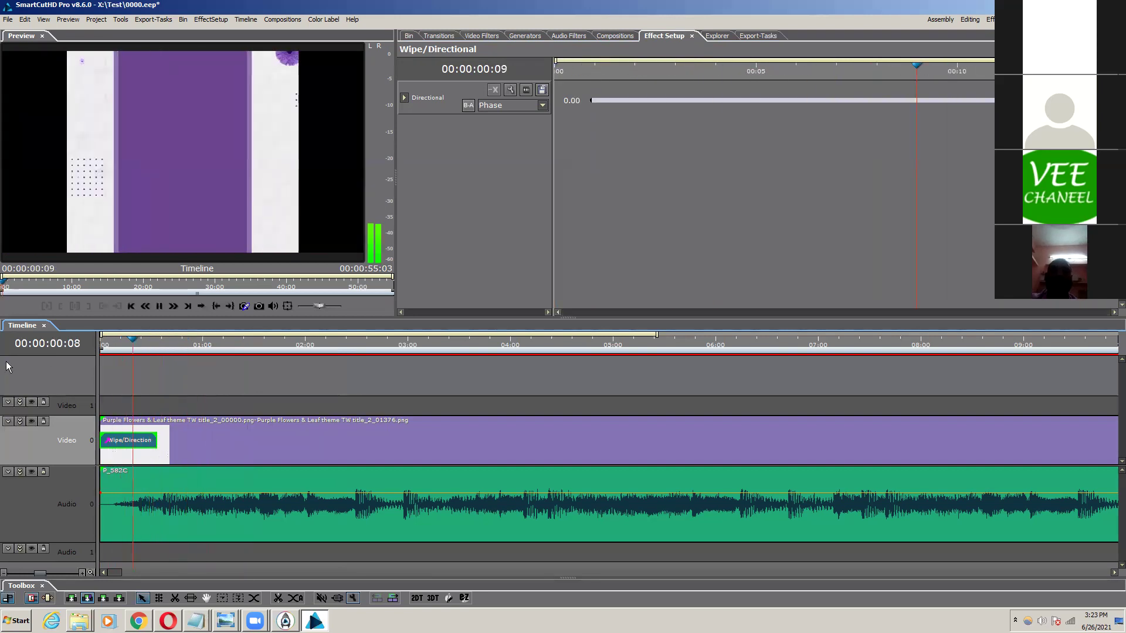
{"action": "key", "text": "space"}
Step: Shorten the Directional wipe further to about 0.4 seconds and play it from the start
{"action": "left_click_drag", "start_coordinate": [157, 440], "coordinate": [140, 440]}
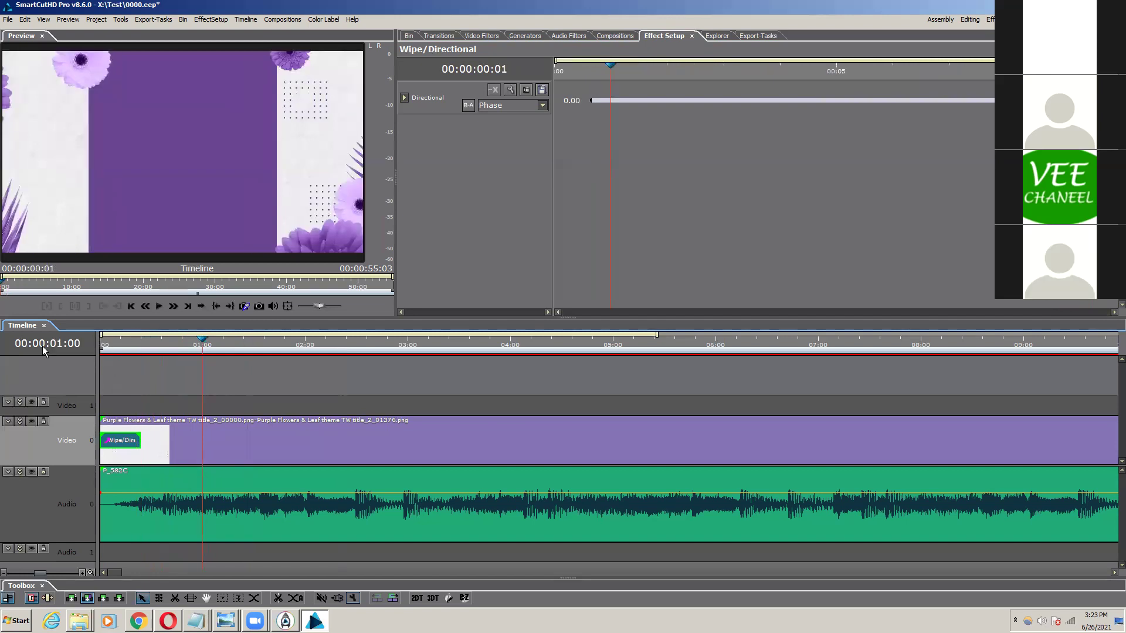
{"action": "key", "text": "Home"}
{"action": "key", "text": "space"}
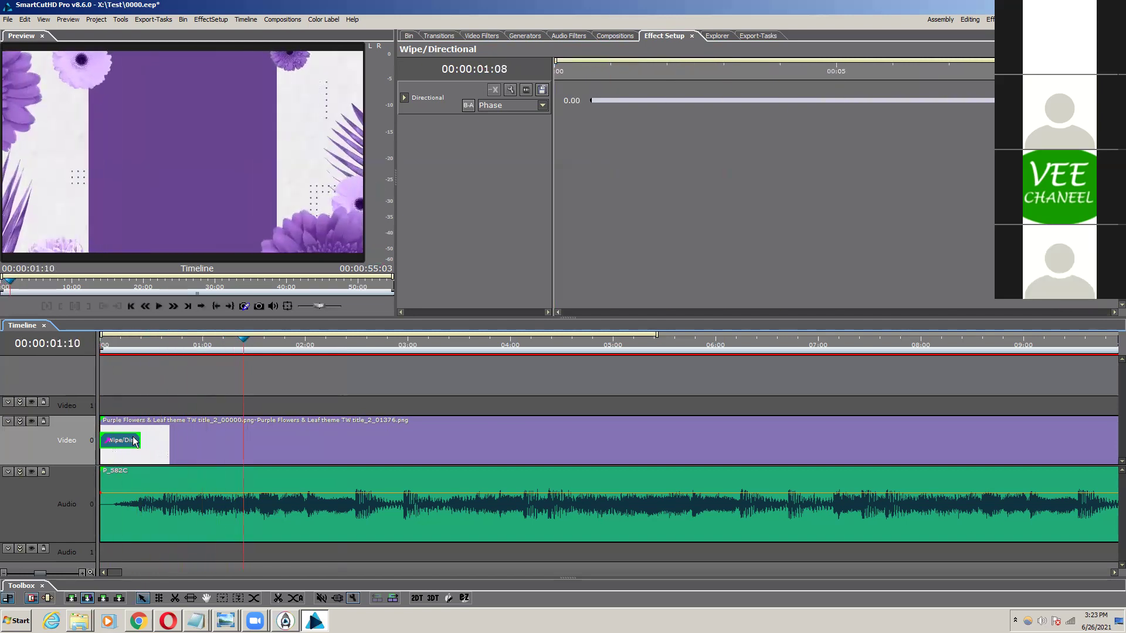
Step: Lengthen the Directional wipe slightly to about 0.5 seconds and play it from the timeline start
{"action": "left_click_drag", "start_coordinate": [141, 440], "coordinate": [148, 441]}
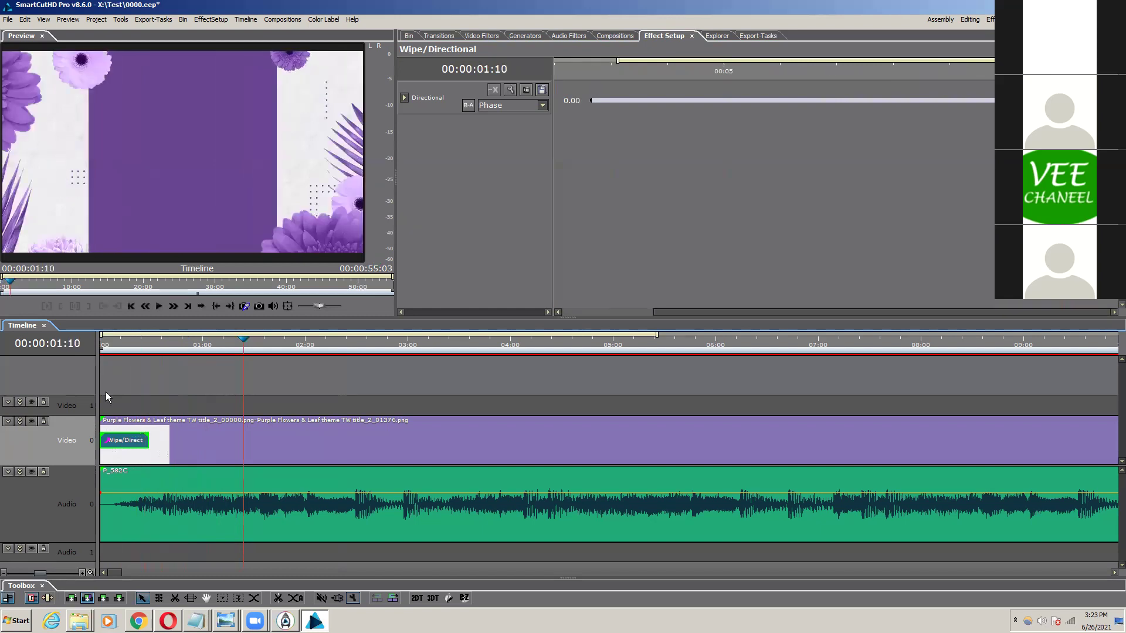
{"action": "key", "text": "Home"}
{"action": "key", "text": "space"}
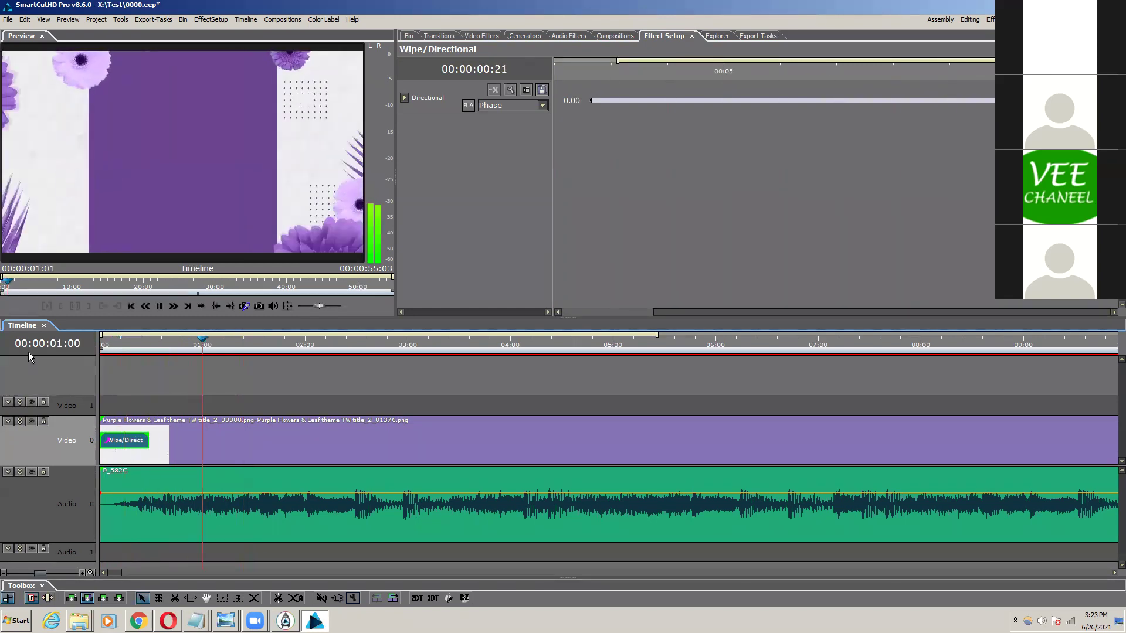
Step: Play the opening seconds of the timeline repeatedly to judge the wipe and find a music beat for the first title
{"action": "key", "text": "space"}
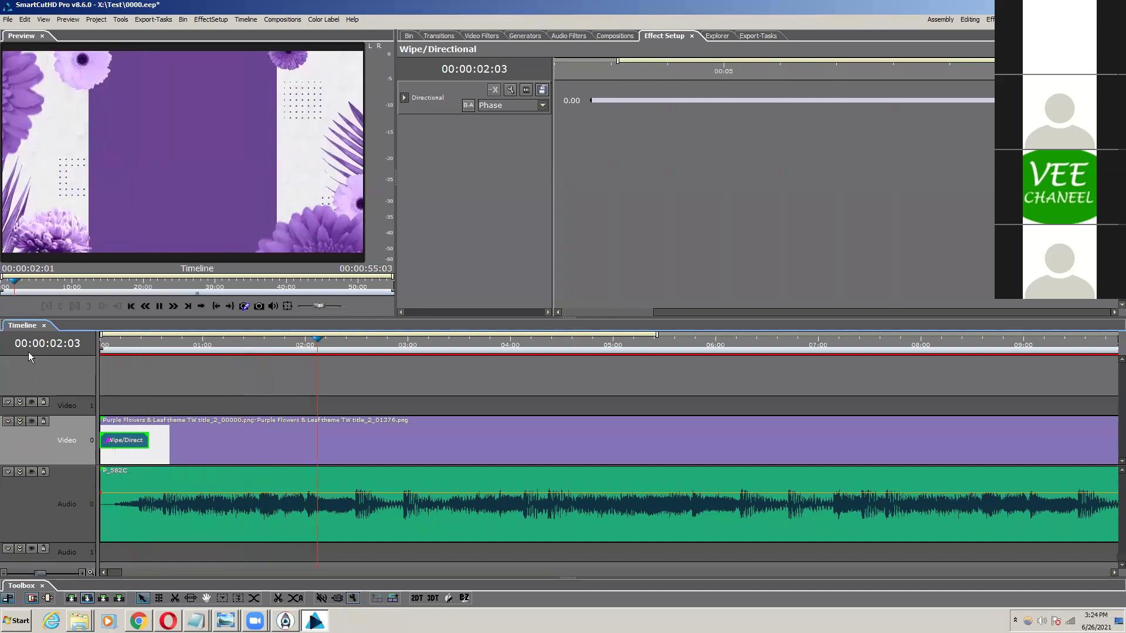
{"action": "key", "text": "Home"}
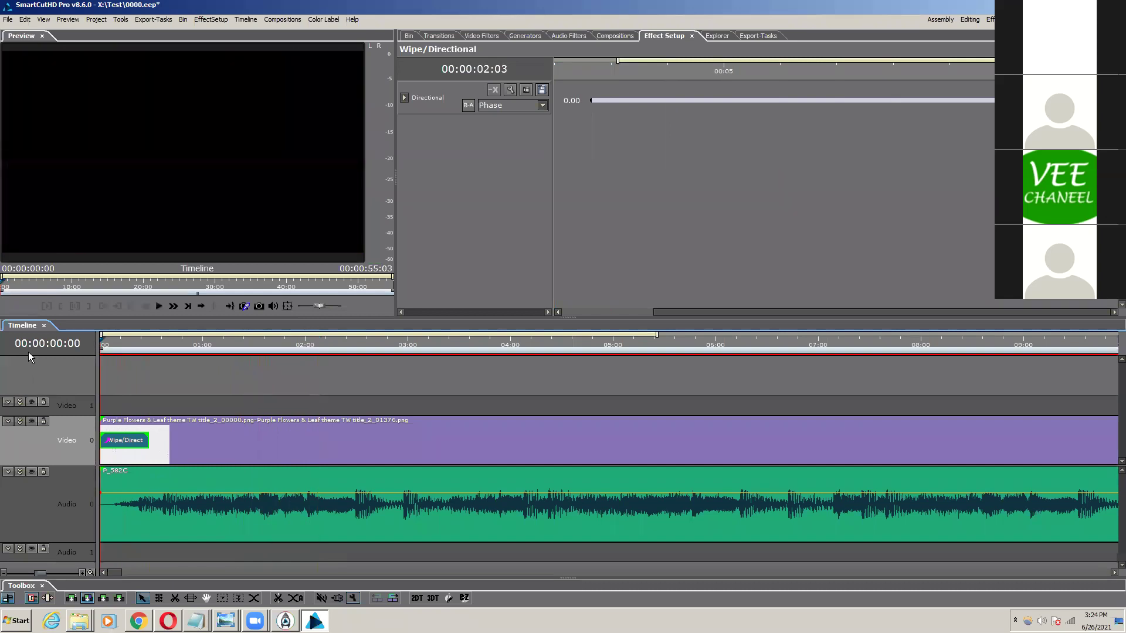
{"action": "key", "text": "space"}
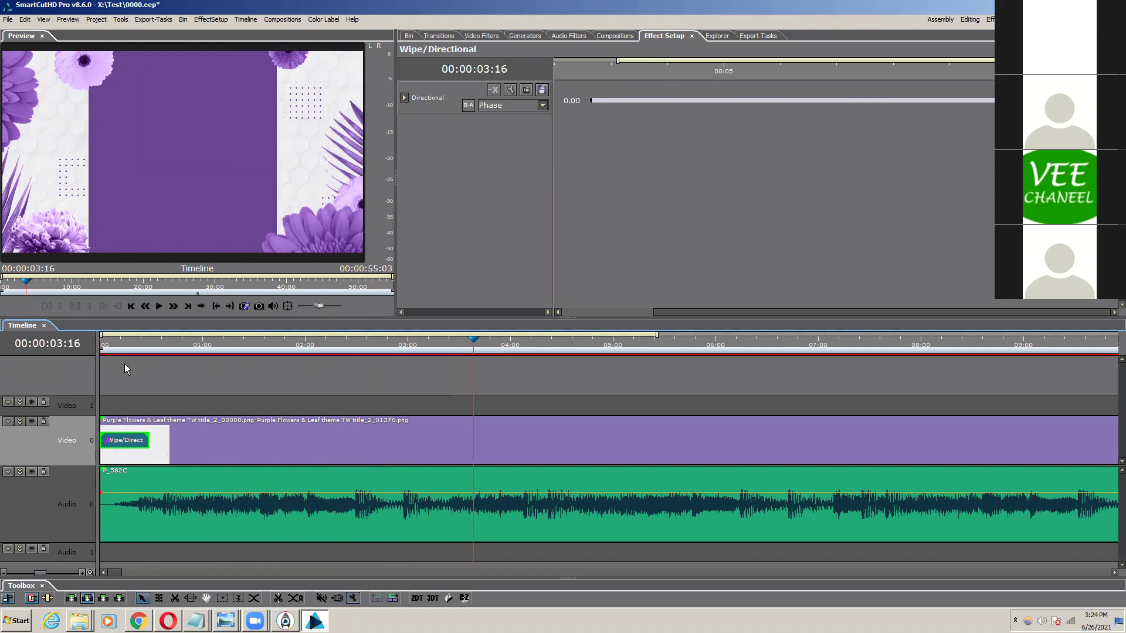
{"action": "left_click_drag", "start_coordinate": [111, 343], "coordinate": [47, 344]}
{"action": "key", "text": "space"}
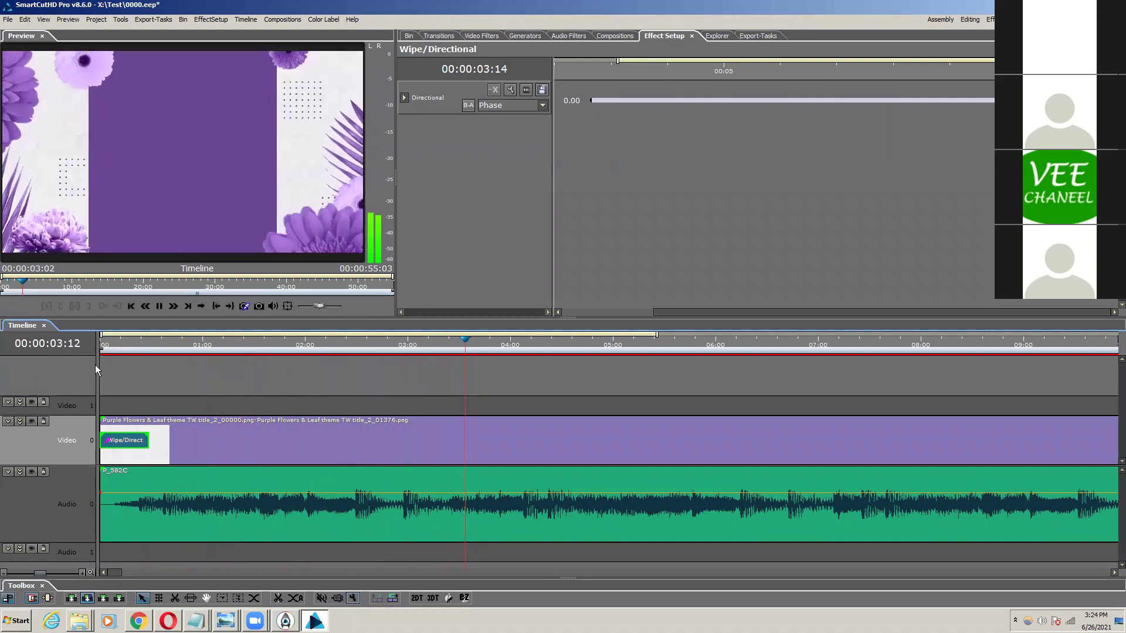
{"action": "key", "text": "space"}
{"action": "left_click", "coordinate": [259, 346]}
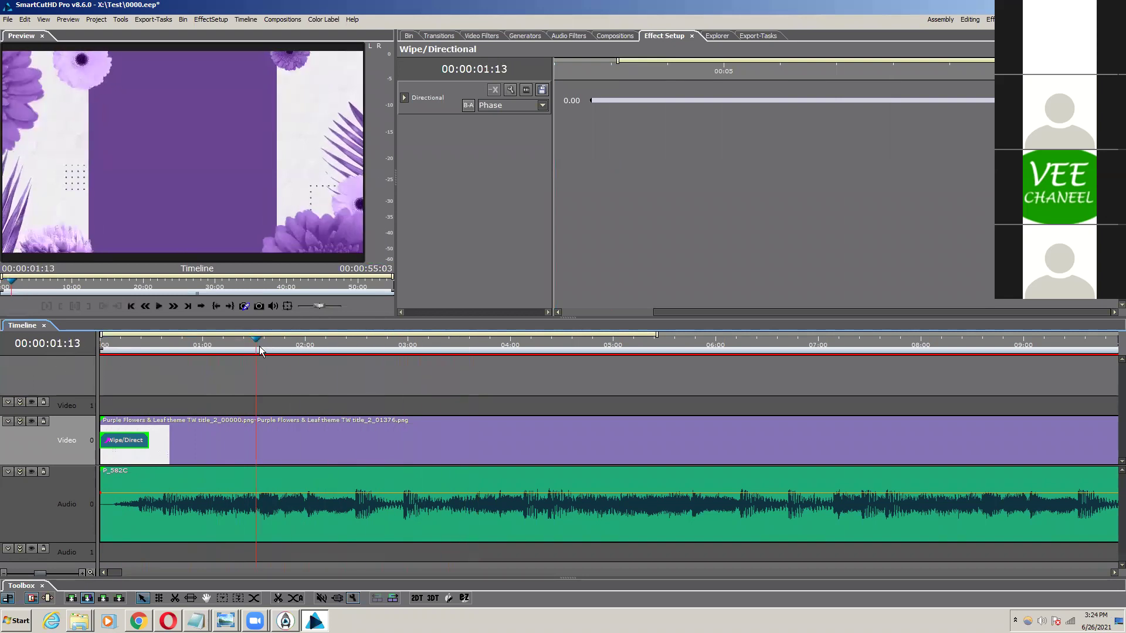
{"action": "key", "text": "space"}
{"action": "key", "text": "space"}
{"action": "left_click_drag", "start_coordinate": [356, 345], "coordinate": [118, 355]}
{"action": "key", "text": "space"}
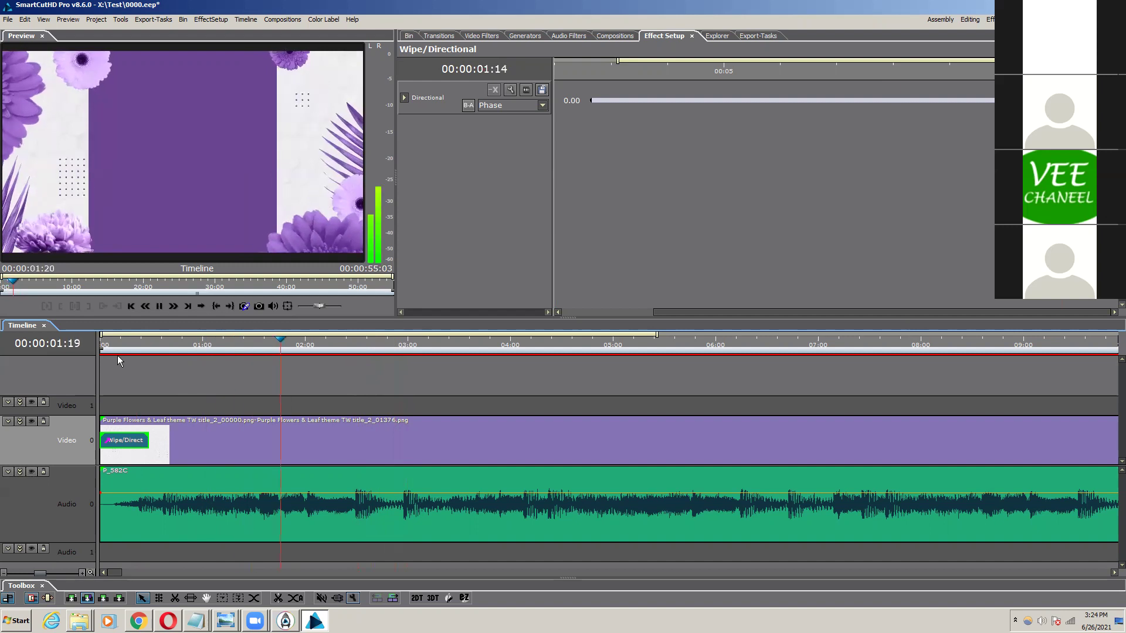
{"action": "key", "text": "space"}
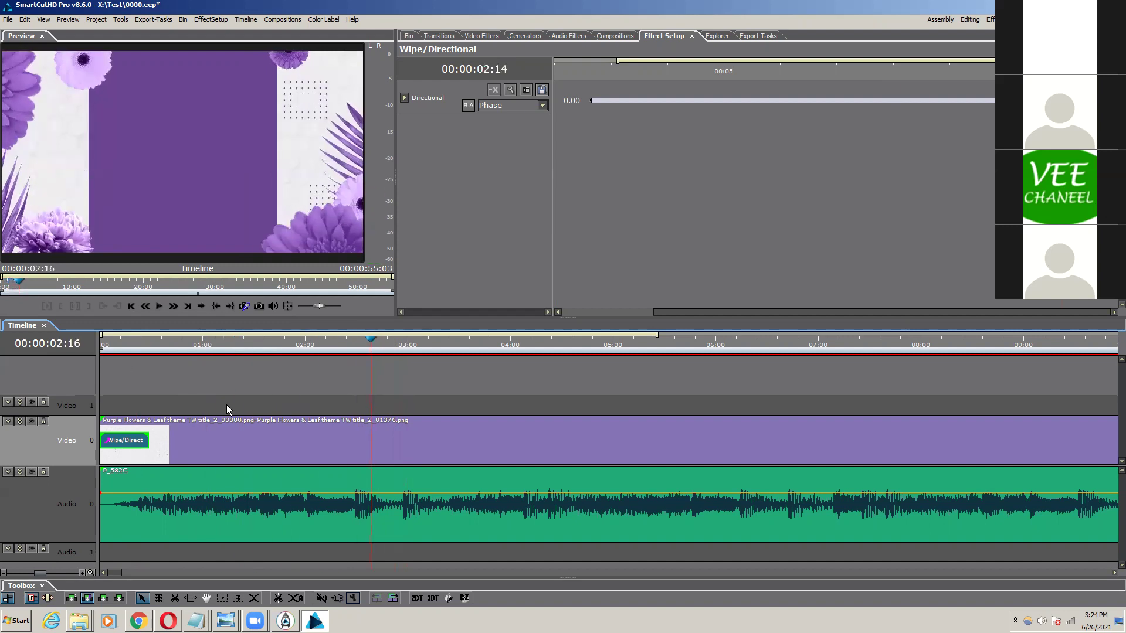
Step: Place the Page01 title from the Titles bin on Video 1 at 00:00:02:12 and trim it to about 2.2 seconds
{"action": "left_click", "coordinate": [356, 343]}
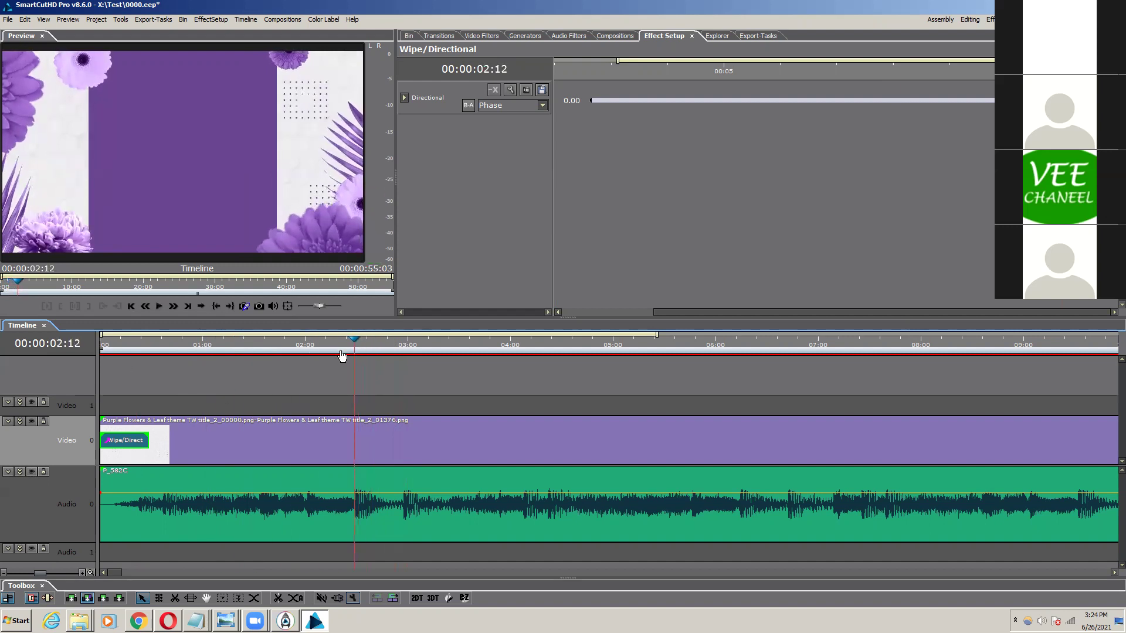
{"action": "left_click", "coordinate": [410, 37]}
{"action": "left_click", "coordinate": [433, 88]}
{"action": "left_click", "coordinate": [560, 66]}
{"action": "left_click_drag", "start_coordinate": [553, 65], "coordinate": [412, 408]}
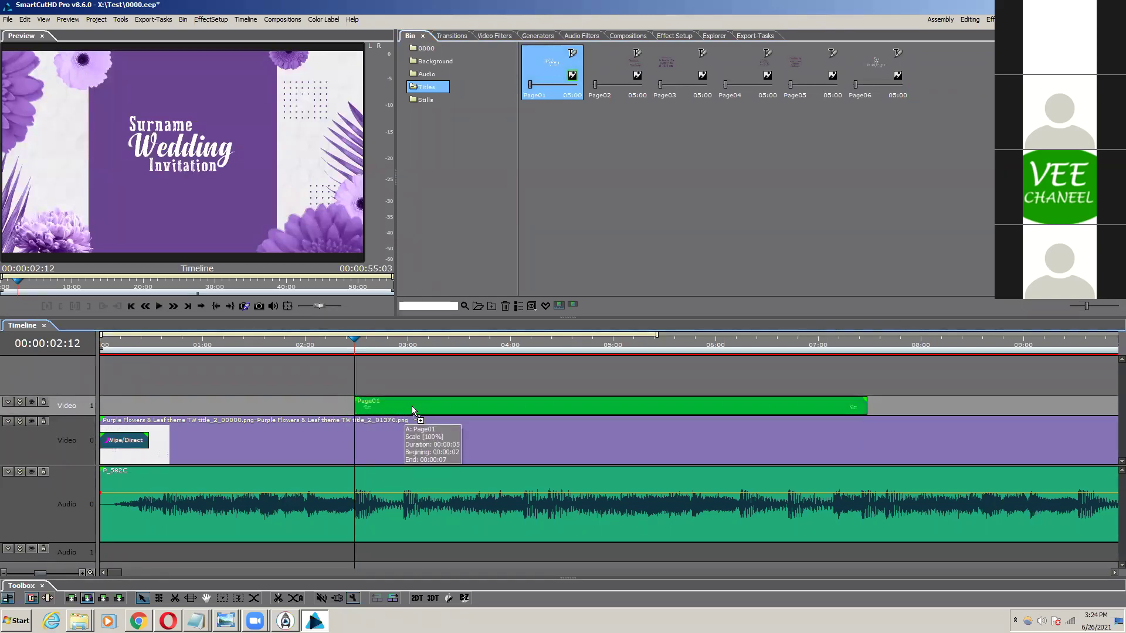
{"action": "left_click_drag", "start_coordinate": [865, 406], "coordinate": [584, 407]}
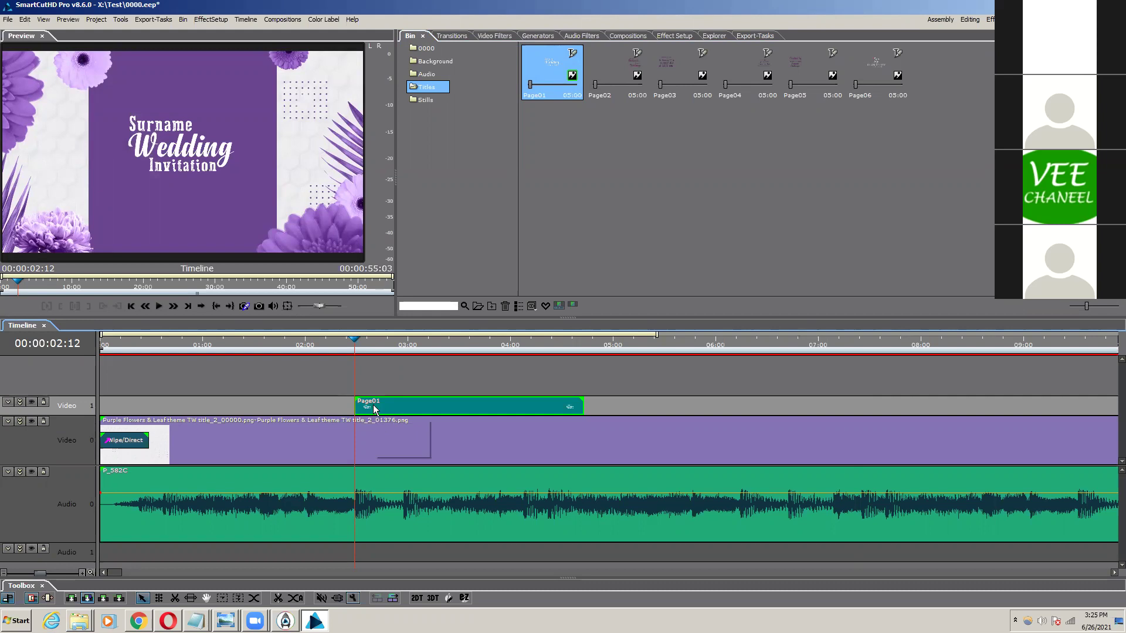
Step: Browse the Default and Wipe transition categories for a transition suited to the Page01 title
{"action": "left_click", "coordinate": [452, 36]}
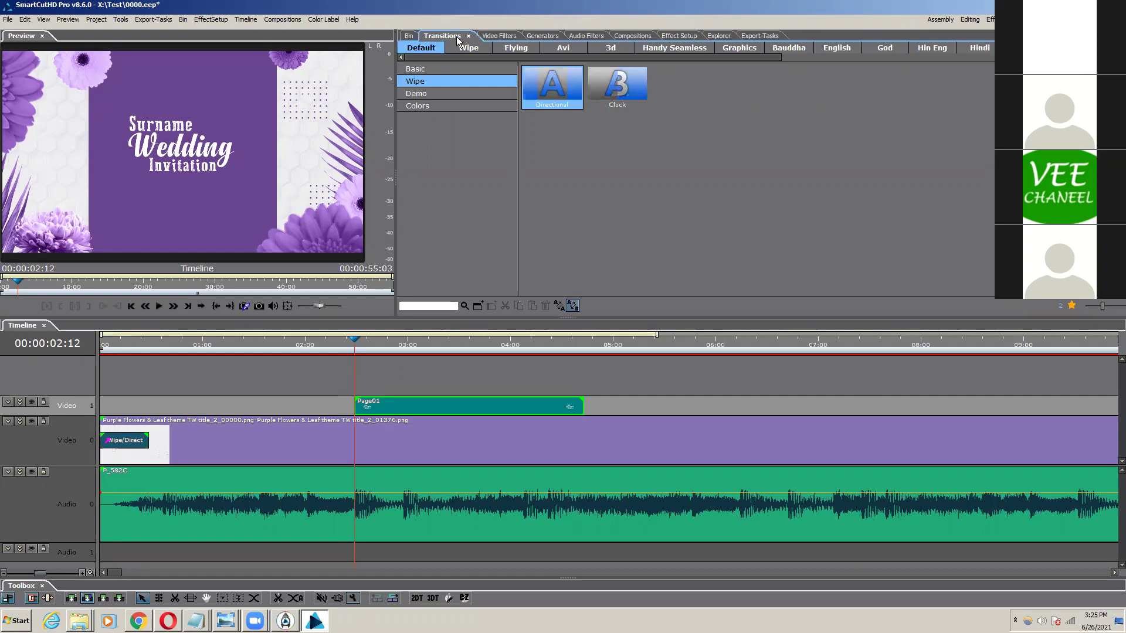
{"action": "left_click", "coordinate": [447, 94]}
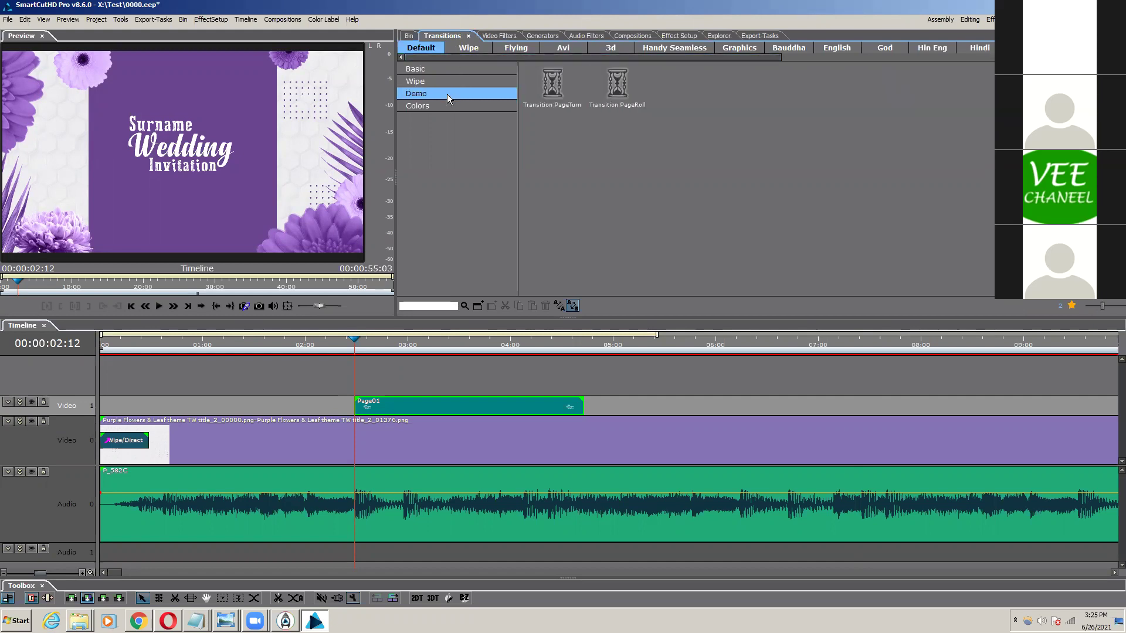
{"action": "left_click", "coordinate": [448, 104]}
{"action": "left_click", "coordinate": [450, 89]}
{"action": "left_click", "coordinate": [450, 80]}
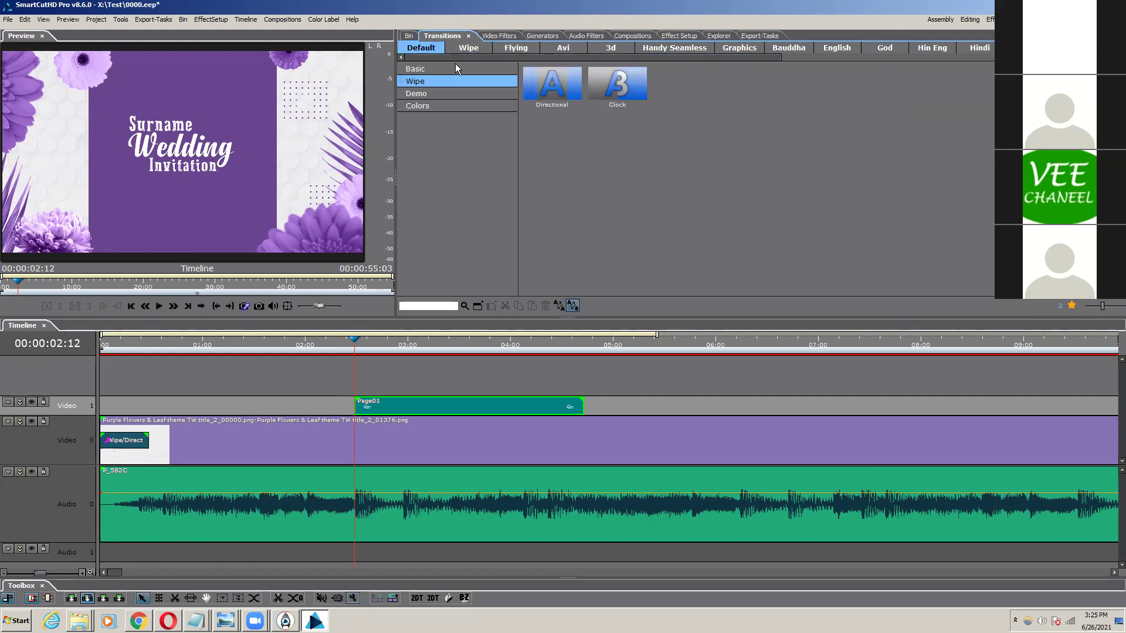
{"action": "left_click", "coordinate": [456, 69]}
{"action": "left_click", "coordinate": [468, 47]}
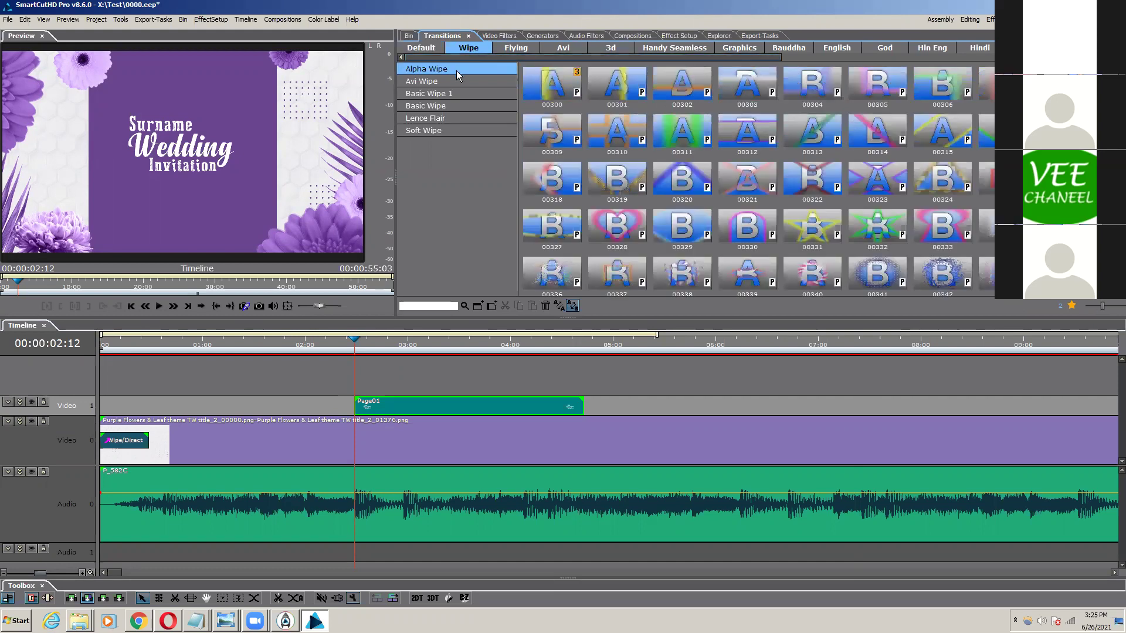
{"action": "left_click", "coordinate": [421, 47]}
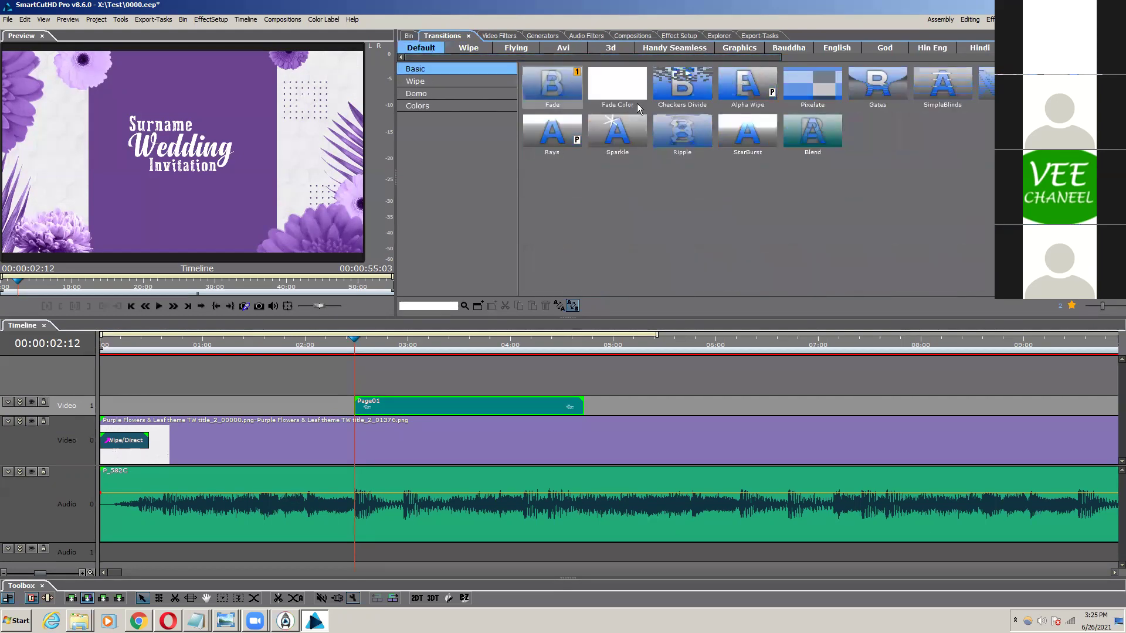
Step: Try the Rays transition at the start of the Page01 title and preview it
{"action": "left_click", "coordinate": [689, 92]}
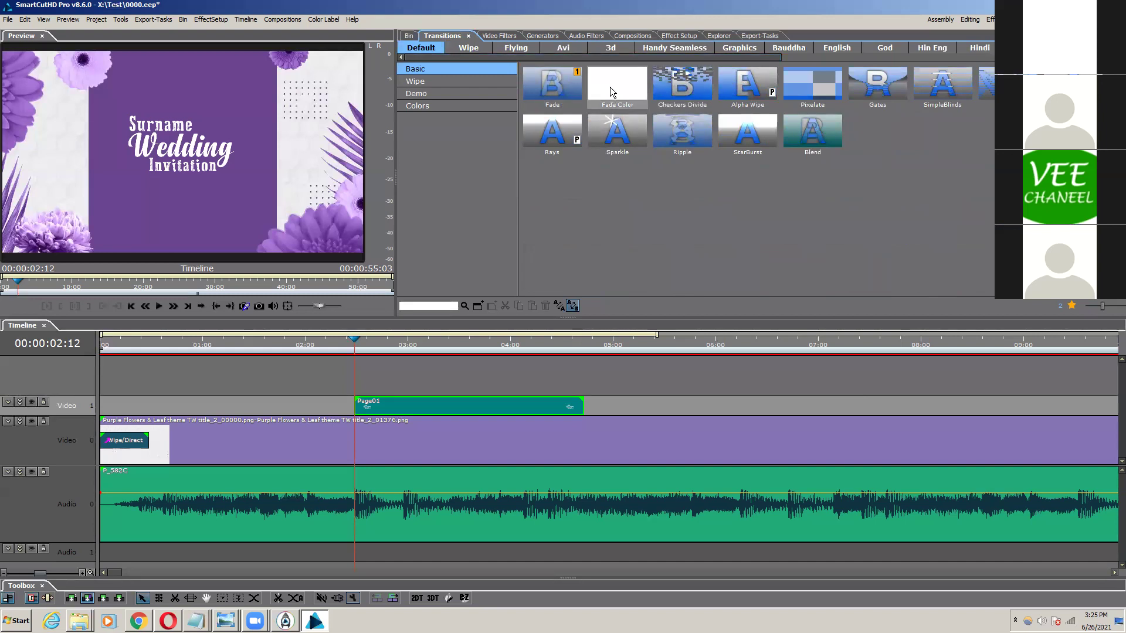
{"action": "mouse_move", "coordinate": [563, 129]}
{"action": "left_mouse_down"}
{"action": "mouse_move", "coordinate": [388, 407]}
{"action": "mouse_move", "coordinate": [372, 410]}
{"action": "mouse_move", "coordinate": [564, 407]}
{"action": "mouse_move", "coordinate": [394, 405]}
{"action": "left_mouse_up"}
{"action": "key", "text": "space"}
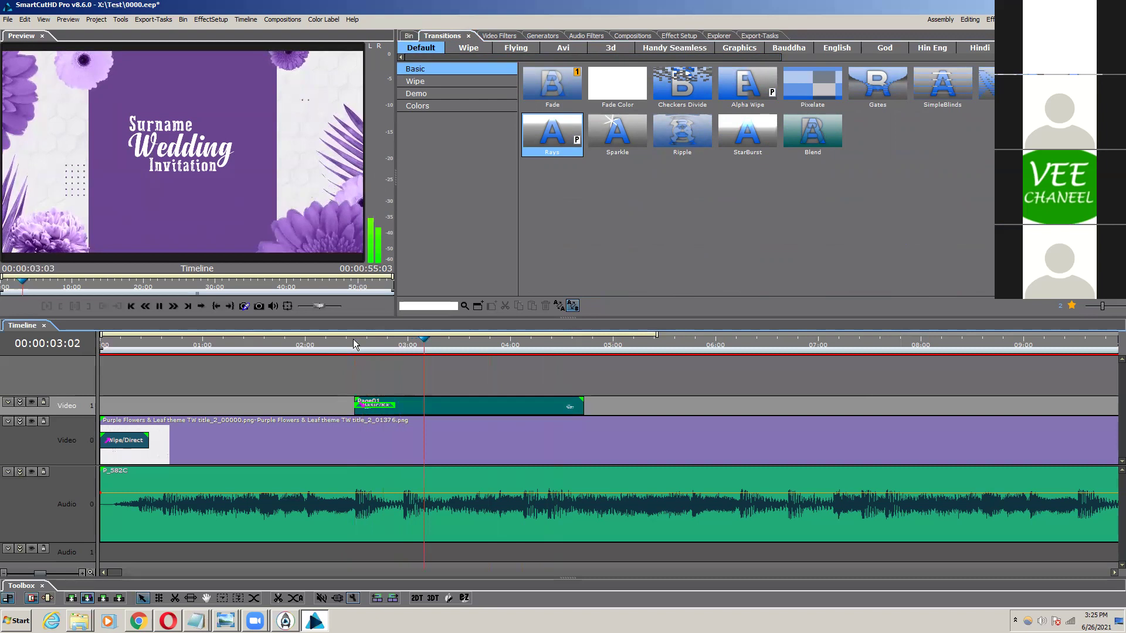
{"action": "key", "text": "space"}
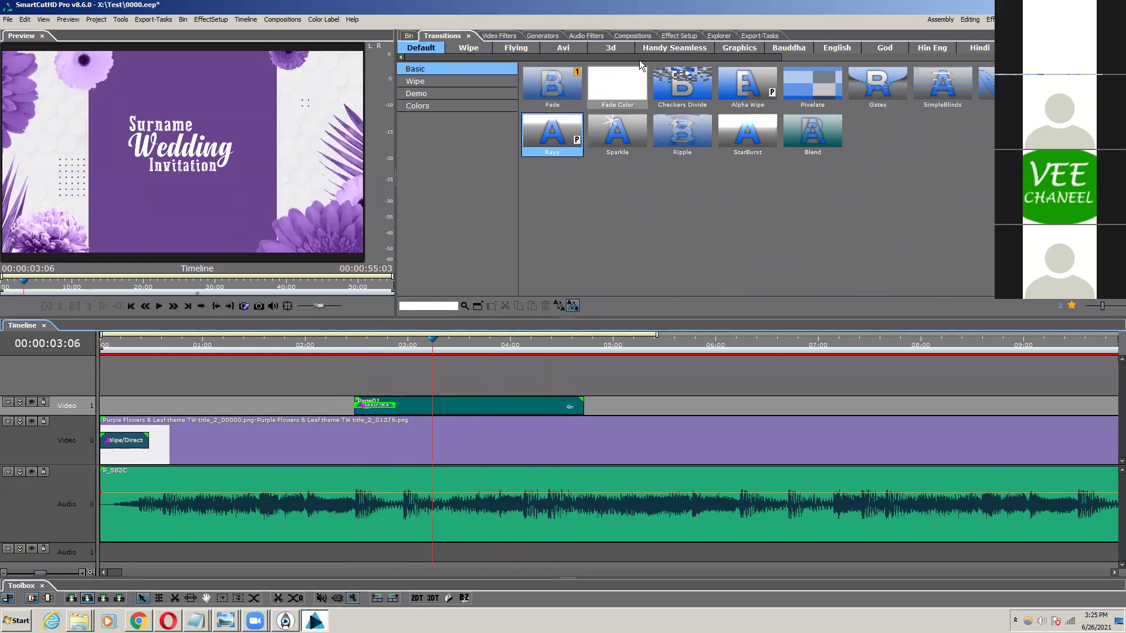
Step: Try replacing the Page01 title's opening transition with Alpha Wipe 00340 and preview it
{"action": "left_click", "coordinate": [468, 48]}
{"action": "left_click_drag", "start_coordinate": [800, 107], "coordinate": [375, 405]}
{"action": "key", "text": "space"}
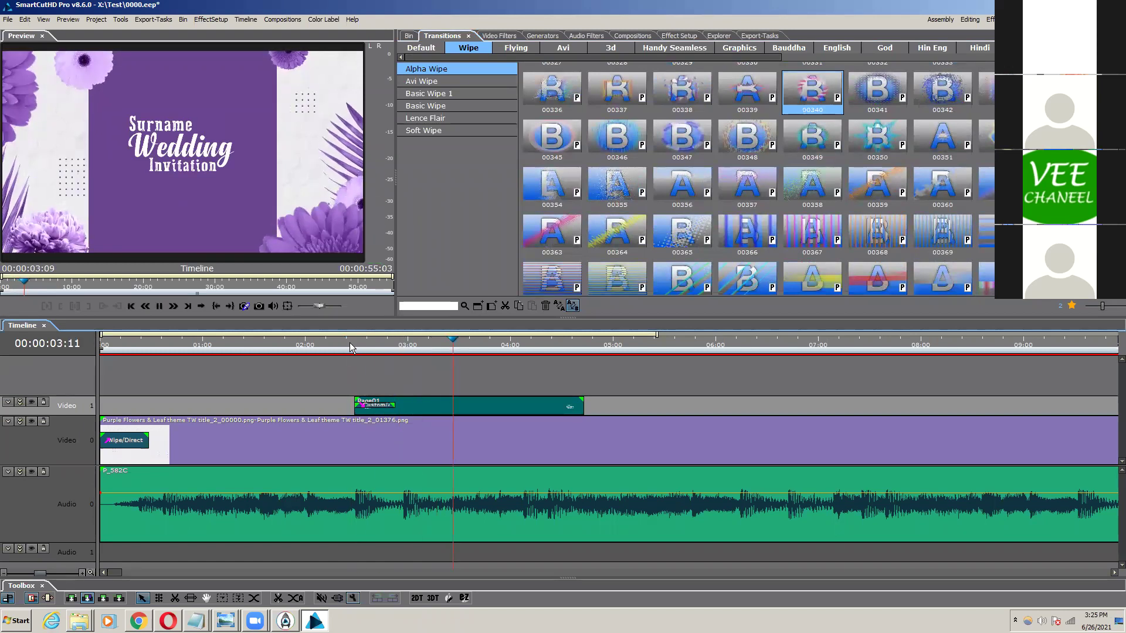
{"action": "key", "text": "space"}
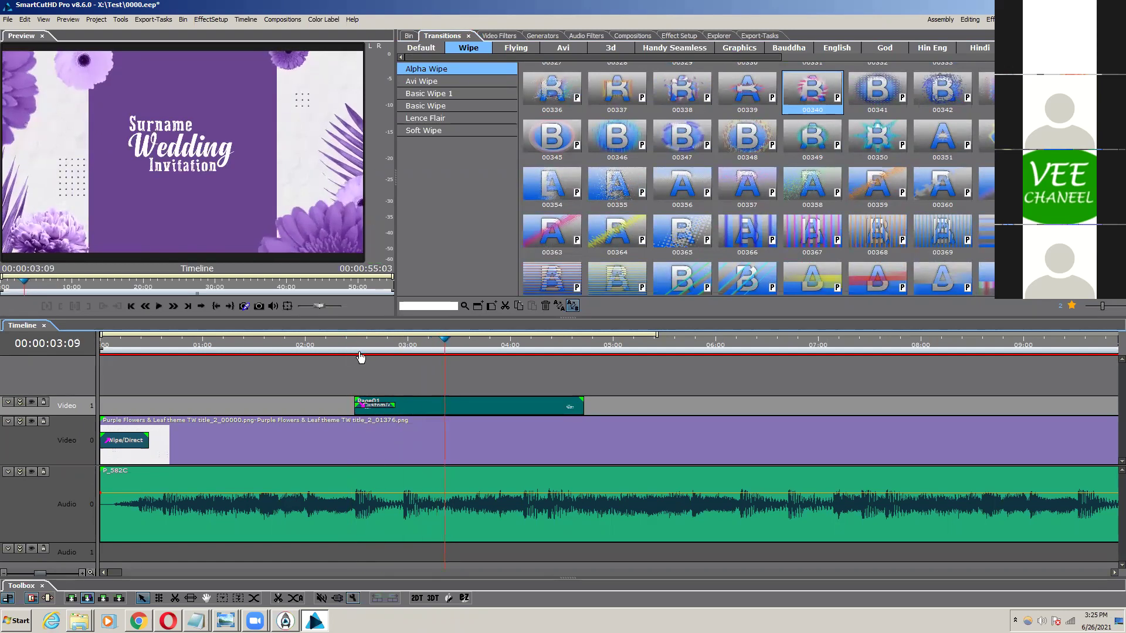
Step: Switch the 00340 wipe on the Page01 title to B-A and play it from just before the title
{"action": "left_click", "coordinate": [686, 36]}
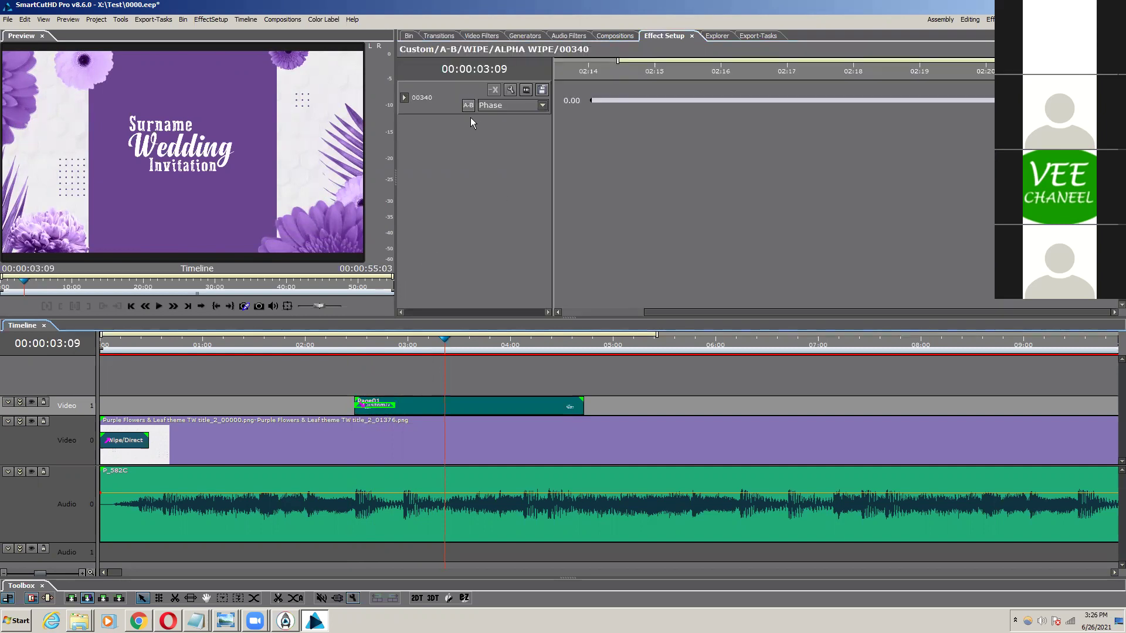
{"action": "left_click", "coordinate": [468, 105]}
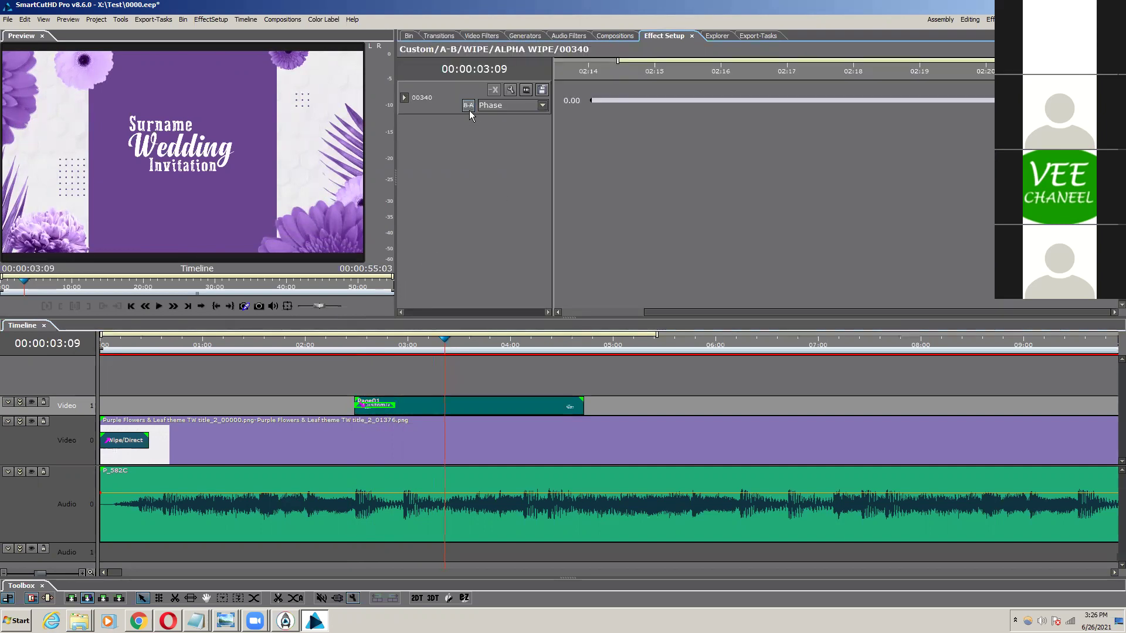
{"action": "left_click", "coordinate": [351, 343]}
{"action": "key", "text": "space"}
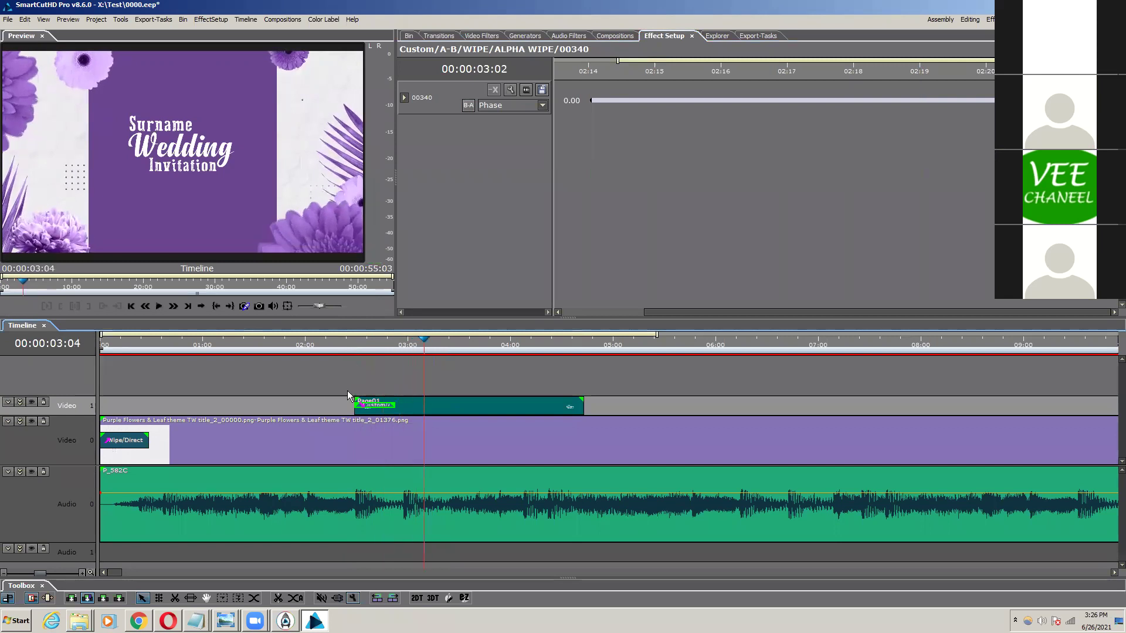
{"action": "left_click", "coordinate": [350, 344]}
{"action": "key", "text": "space"}
{"action": "key", "text": "space"}
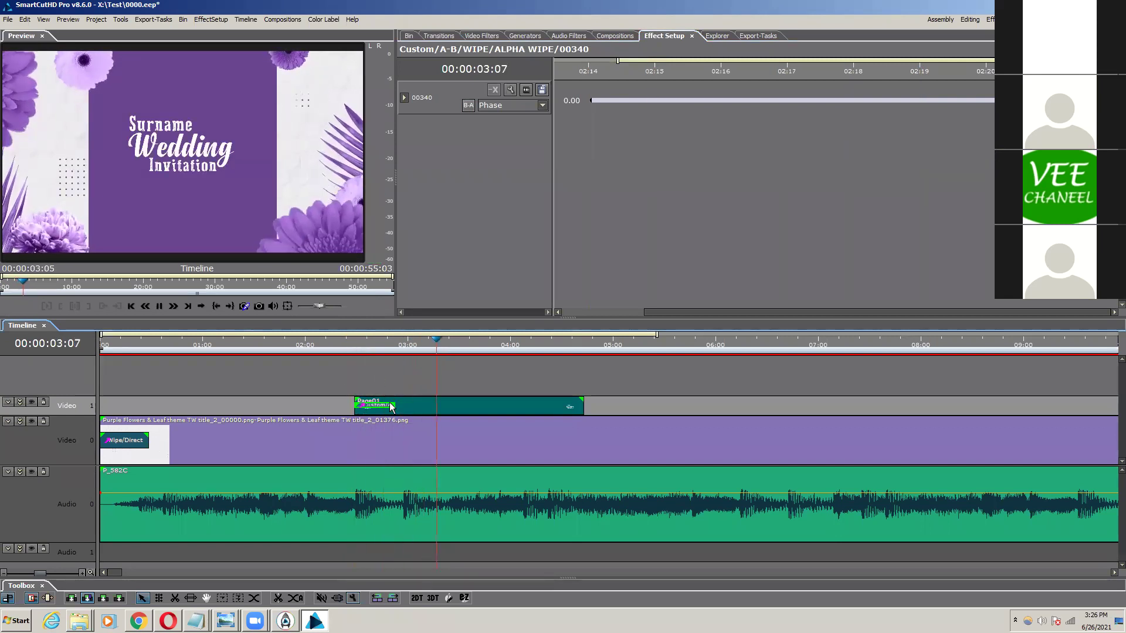
Step: Extend the 00340 wipe to about 0.8 seconds and replay the title's entrance
{"action": "left_click_drag", "start_coordinate": [395, 406], "coordinate": [431, 404]}
{"action": "key", "text": "space"}
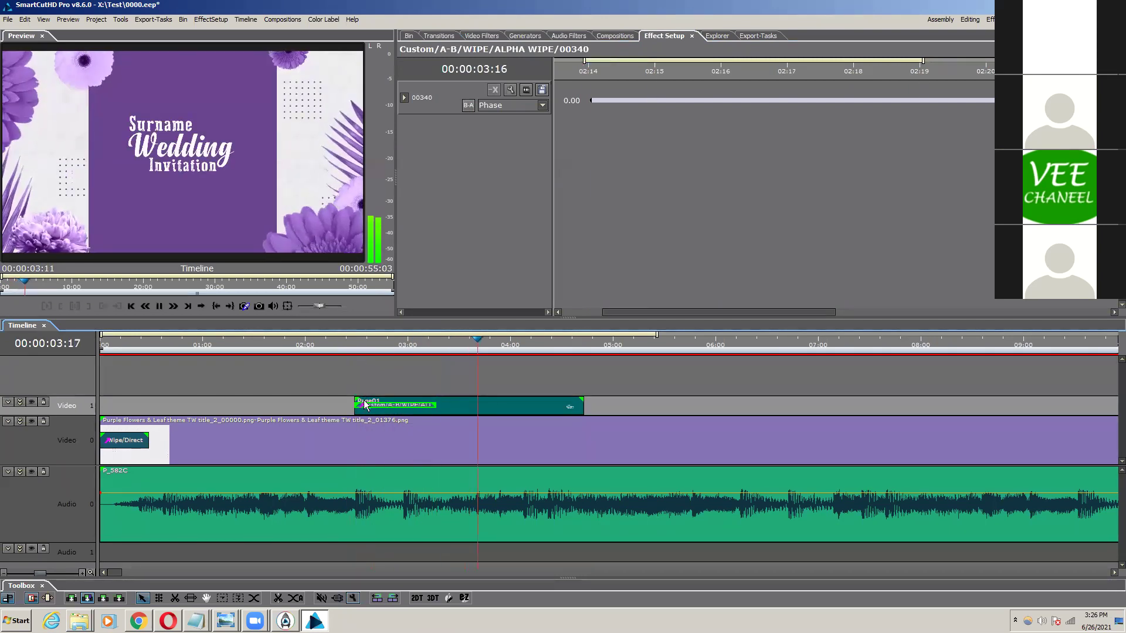
{"action": "left_click", "coordinate": [348, 348]}
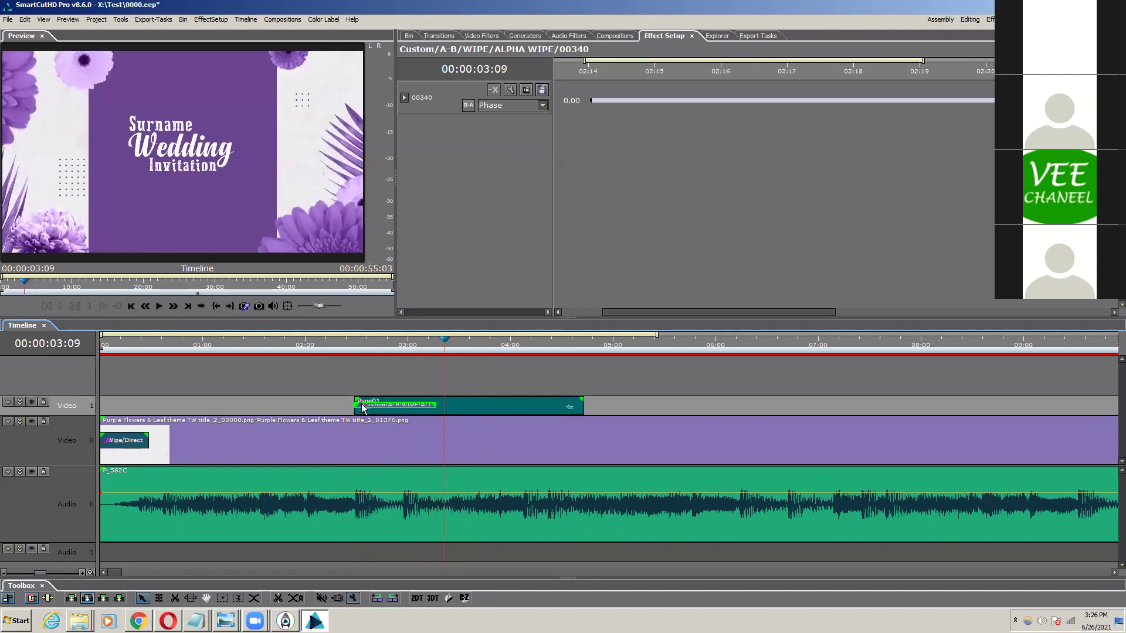
{"action": "left_click", "coordinate": [347, 346]}
{"action": "key", "text": "space"}
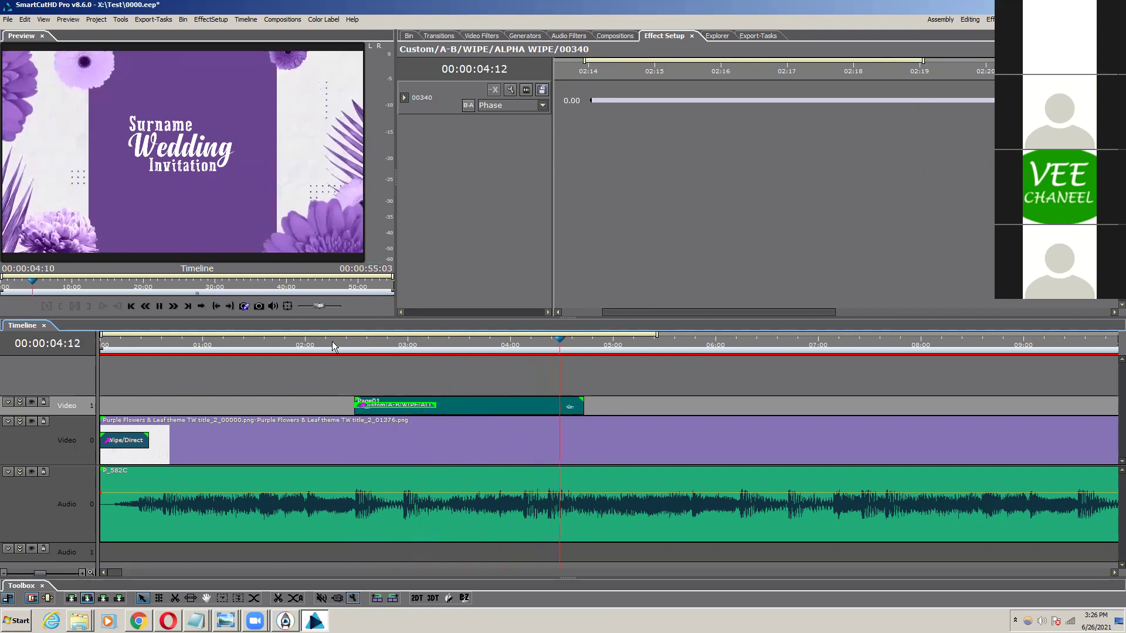
{"action": "left_click", "coordinate": [346, 347]}
{"action": "key", "text": "space"}
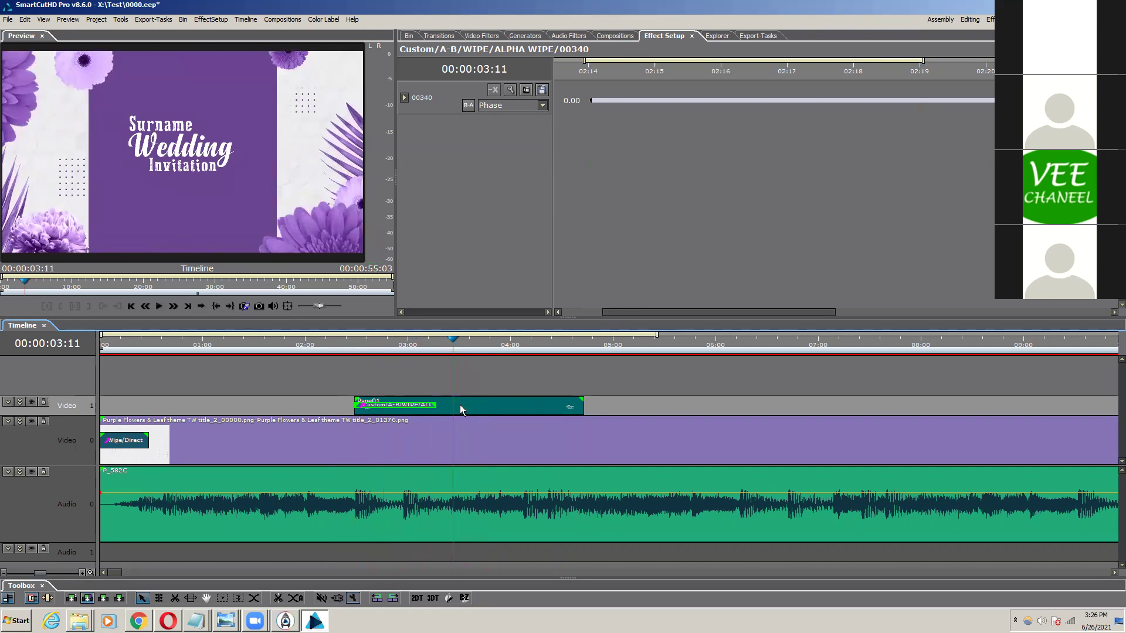
Step: Delete the 00340 wipe from the start of the Page01 title
{"action": "left_click", "coordinate": [460, 405]}
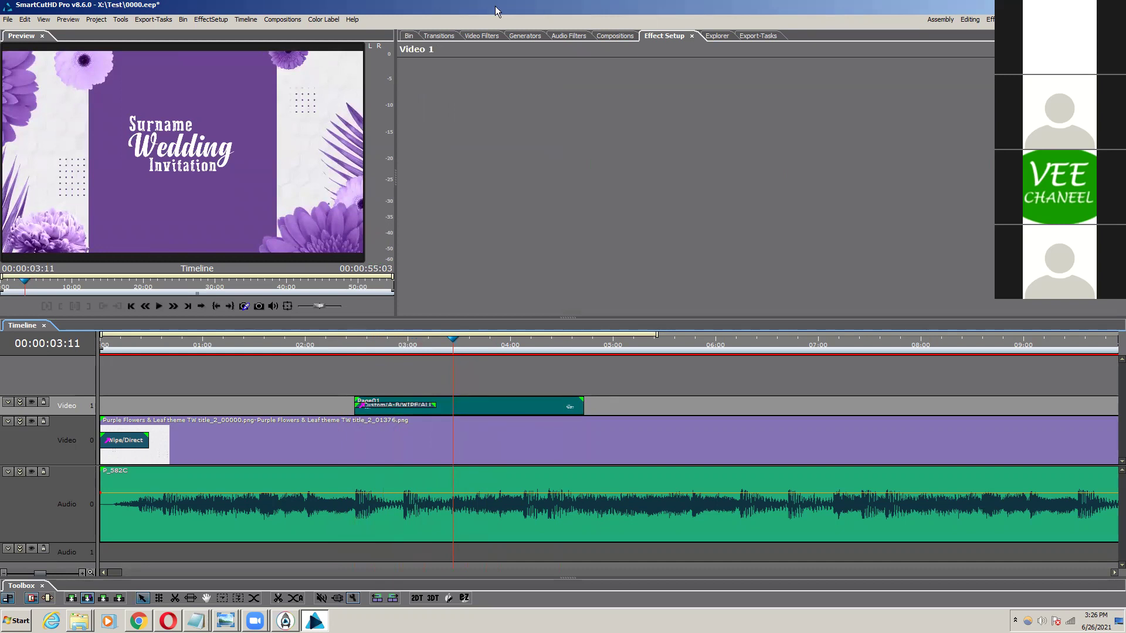
{"action": "left_click", "coordinate": [442, 37]}
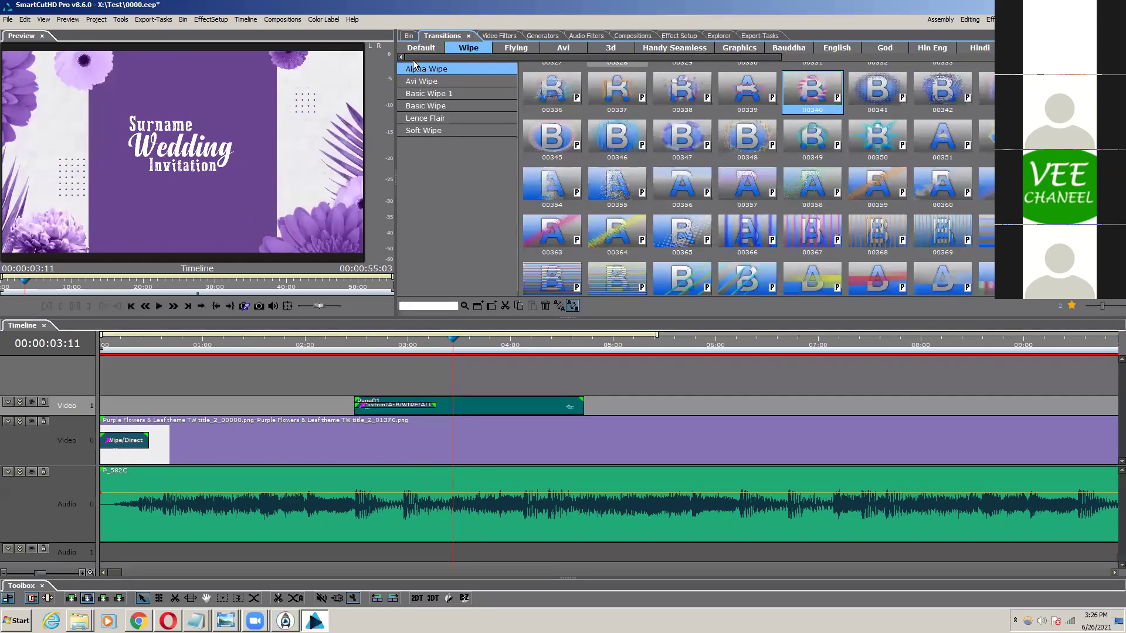
{"action": "left_click", "coordinate": [435, 50]}
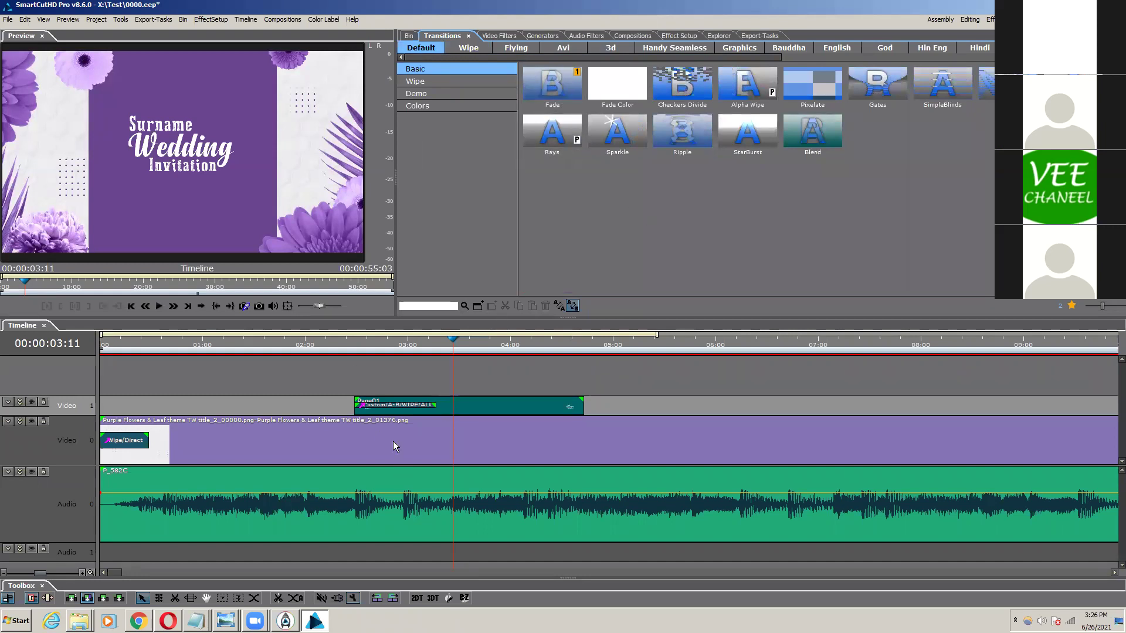
{"action": "left_click", "coordinate": [420, 405]}
{"action": "key", "text": "Delete"}
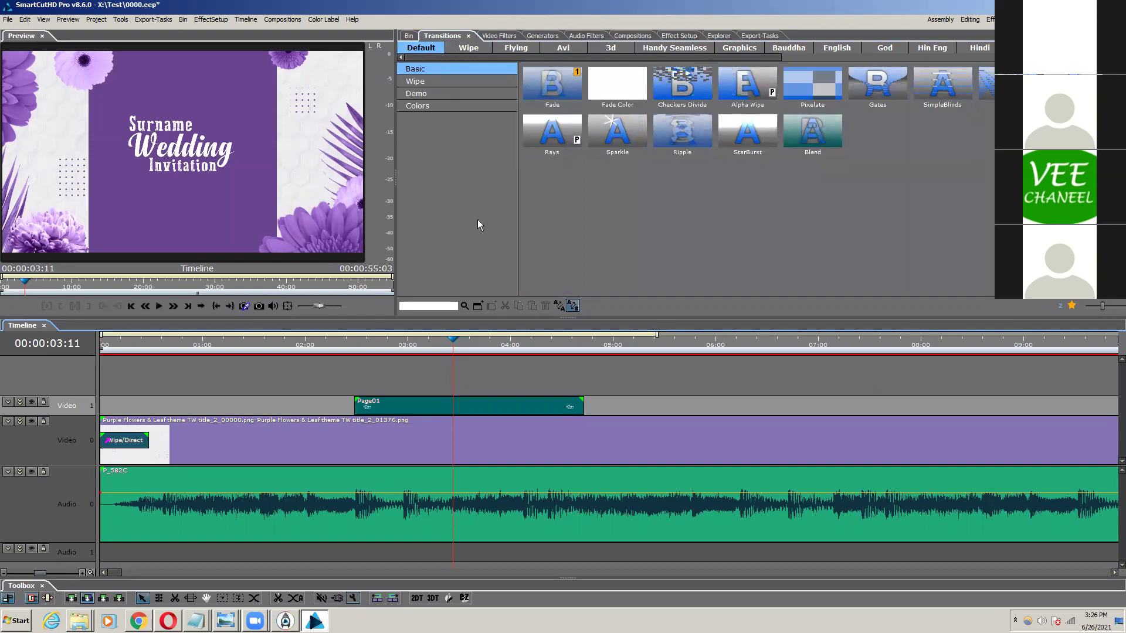
Step: Add the Basic Fade transition to the start of the Page01 title, set it to about 0.6 seconds and preview it
{"action": "left_click", "coordinate": [542, 97]}
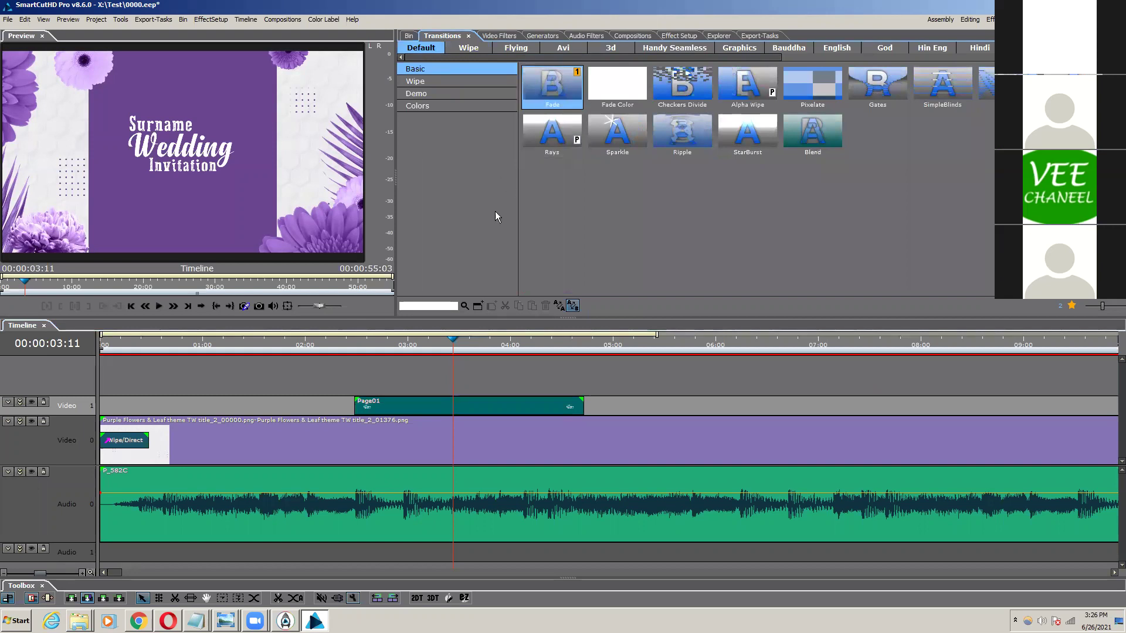
{"action": "left_click_drag", "start_coordinate": [365, 404], "coordinate": [455, 407]}
{"action": "left_click_drag", "start_coordinate": [556, 403], "coordinate": [415, 404]}
{"action": "left_click", "coordinate": [344, 345]}
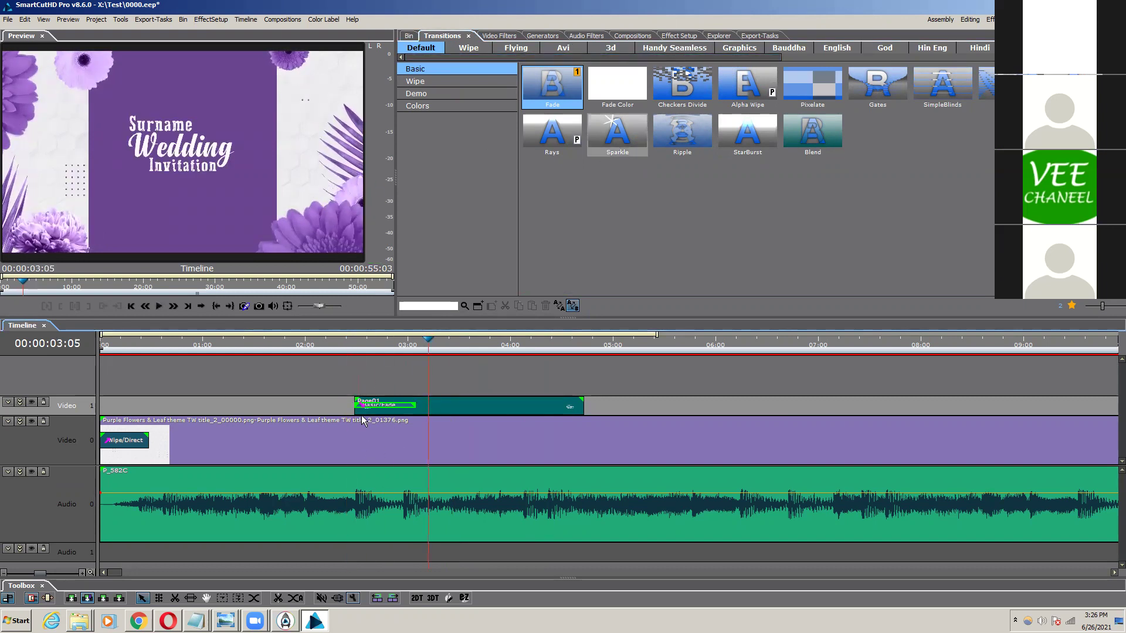
{"action": "left_click", "coordinate": [347, 346]}
{"action": "key", "text": "space"}
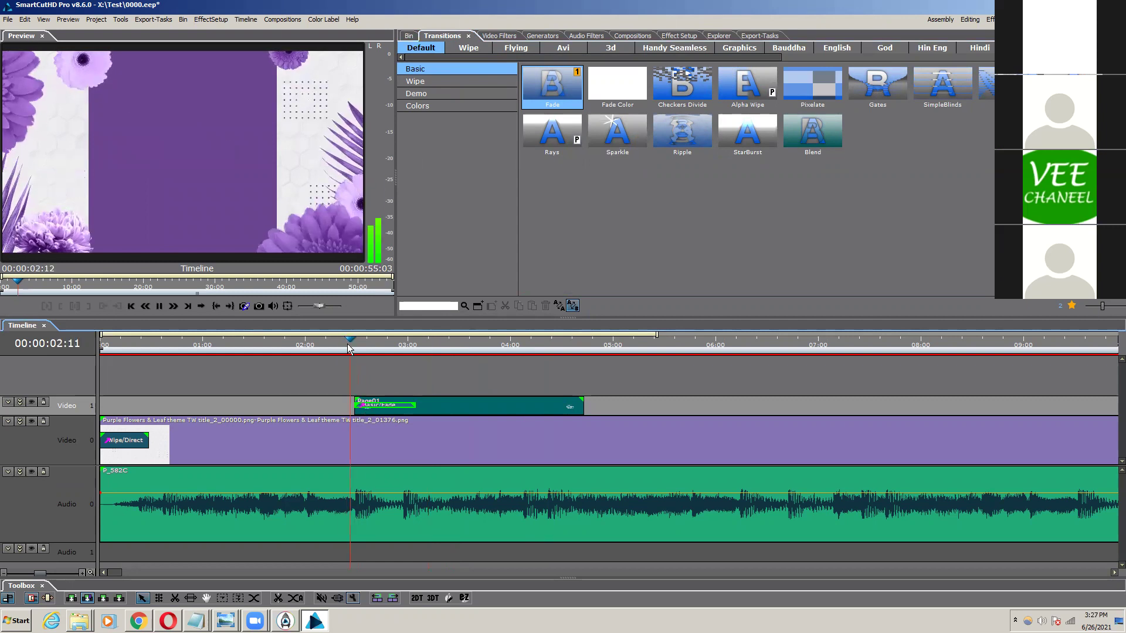
Step: Play the timeline up to about 7 seconds and extend the end of the Page01 title to about 7.2 seconds
{"action": "left_click", "coordinate": [352, 342]}
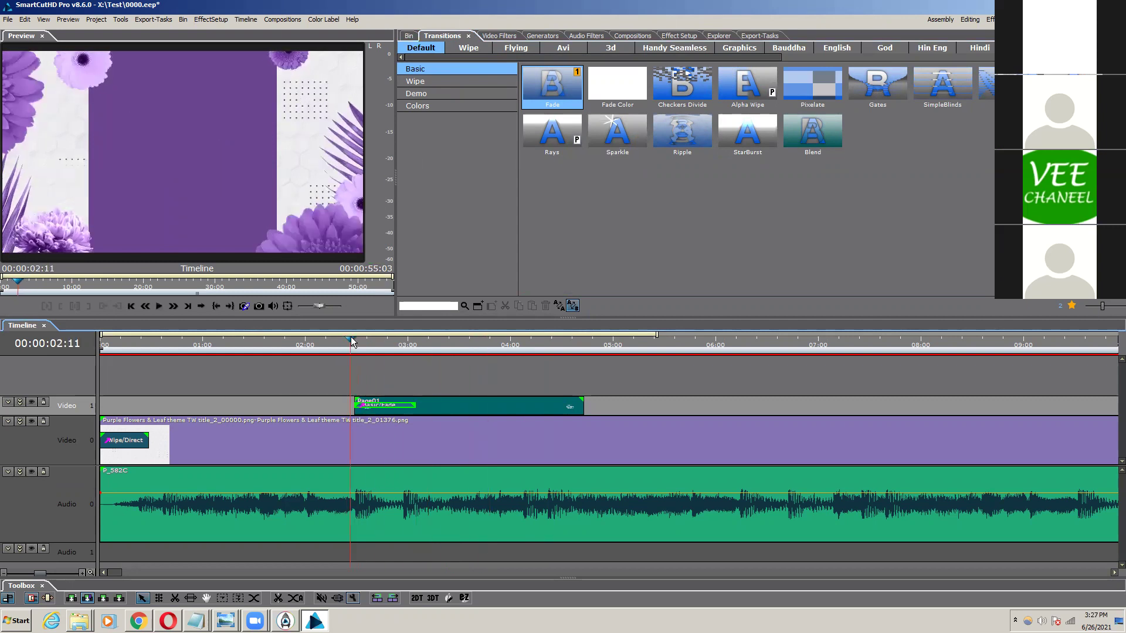
{"action": "key", "text": "space"}
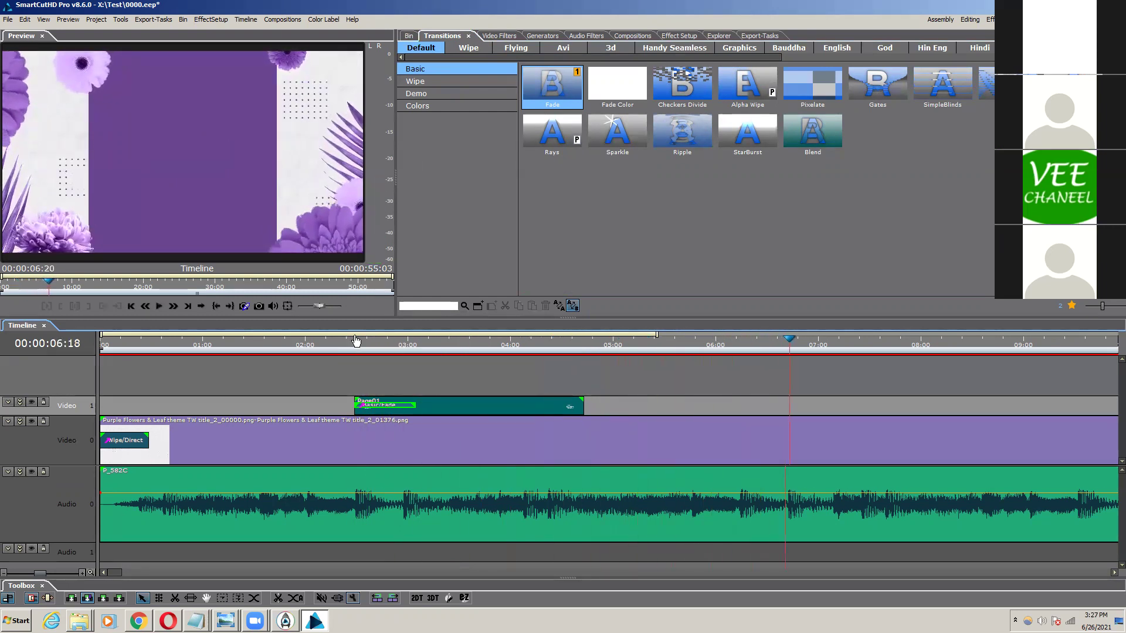
{"action": "left_click", "coordinate": [730, 345]}
{"action": "left_click_drag", "start_coordinate": [730, 346], "coordinate": [719, 371]}
{"action": "key", "text": "space"}
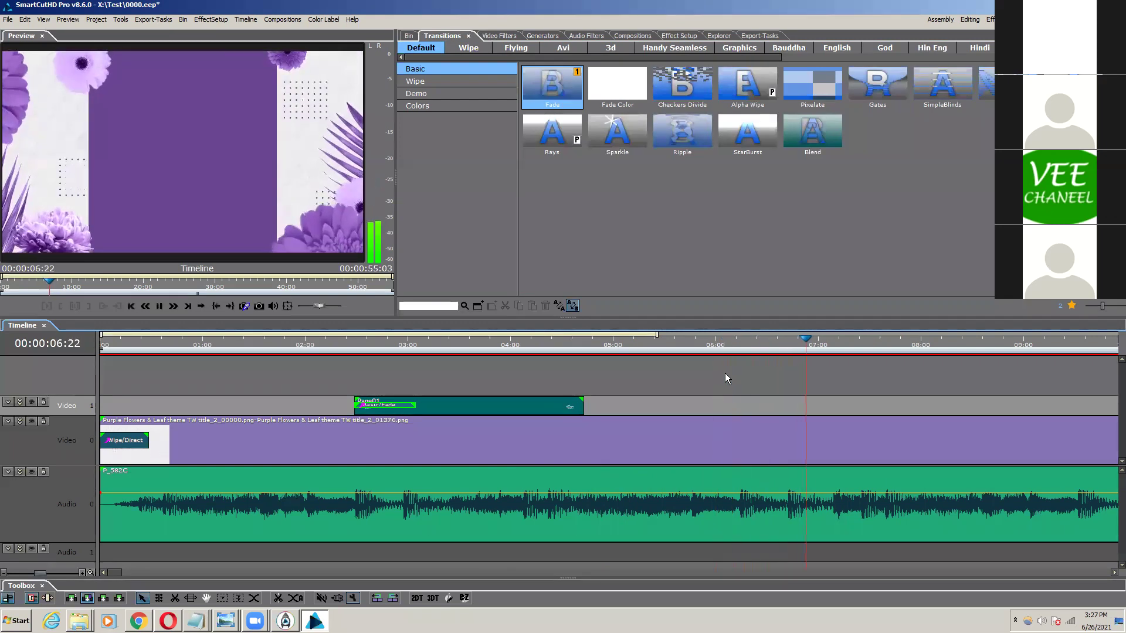
{"action": "left_click_drag", "start_coordinate": [809, 343], "coordinate": [776, 353]}
{"action": "key", "text": "space"}
{"action": "key", "text": "space"}
{"action": "left_click_drag", "start_coordinate": [585, 404], "coordinate": [833, 412]}
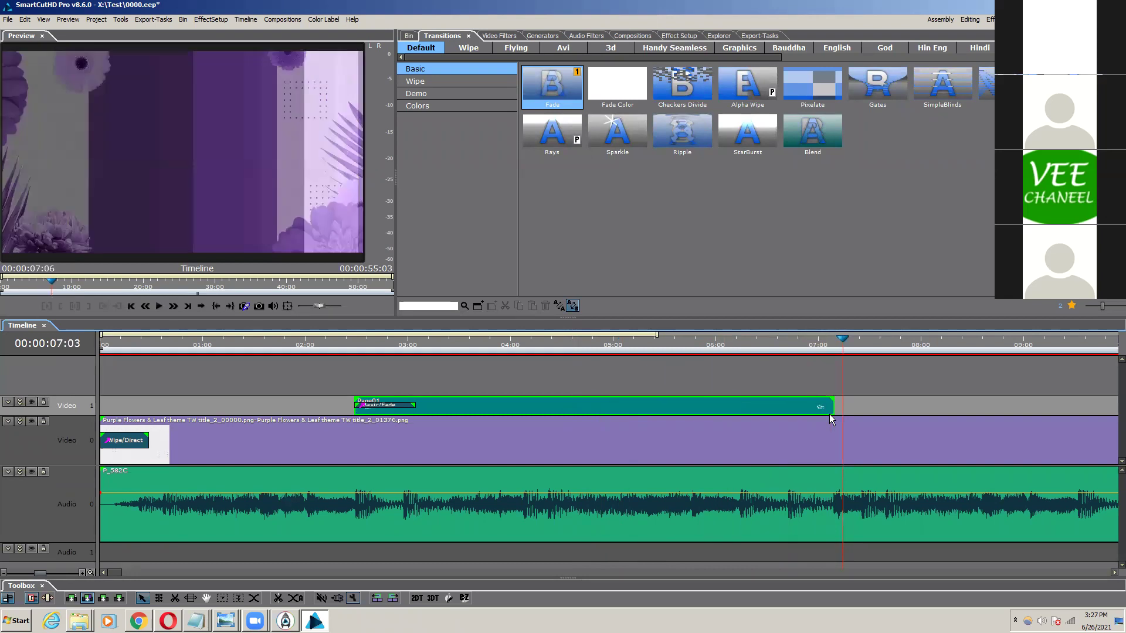
Step: Play the extended Page01 title from just before its start and scrub to about 6 seconds
{"action": "left_click", "coordinate": [343, 336]}
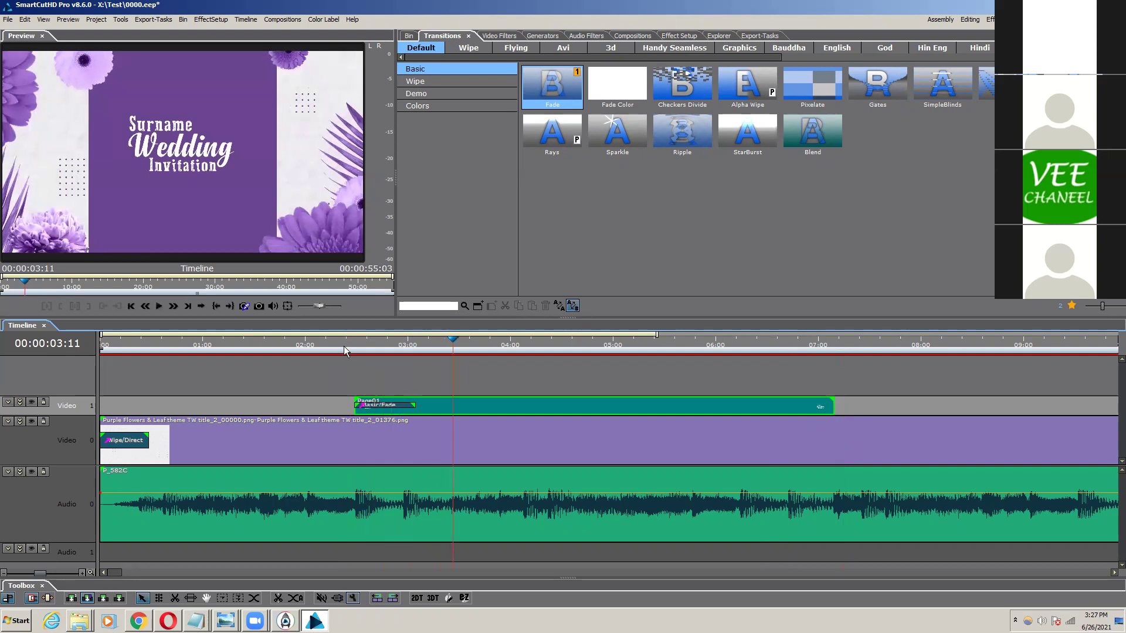
{"action": "key", "text": "space"}
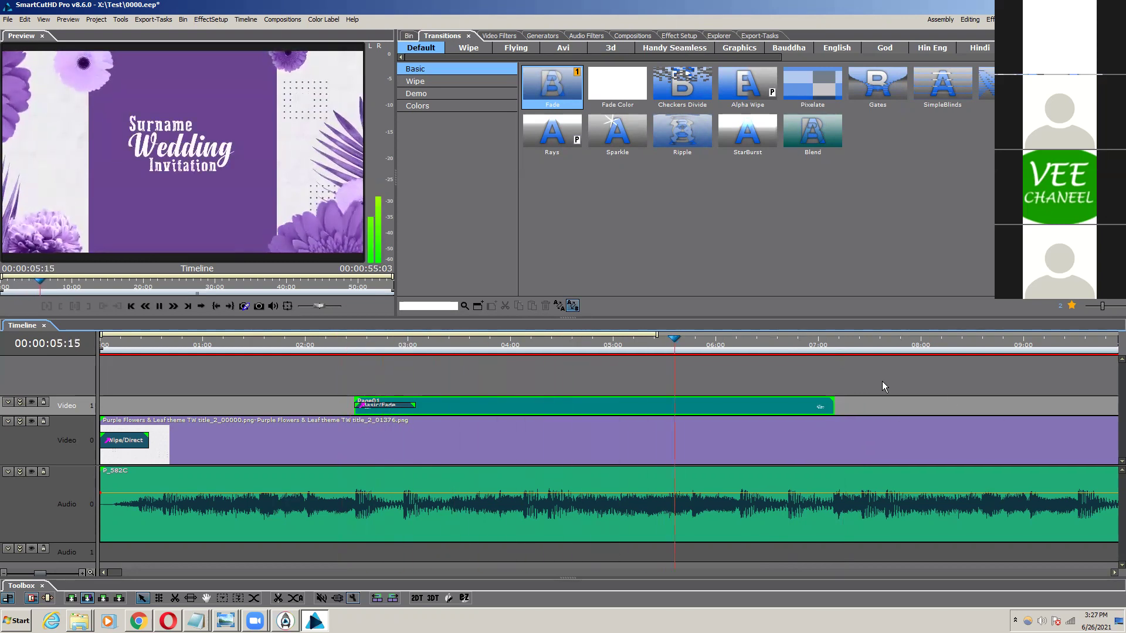
{"action": "left_click", "coordinate": [749, 340]}
{"action": "left_click_drag", "start_coordinate": [751, 344], "coordinate": [738, 344]}
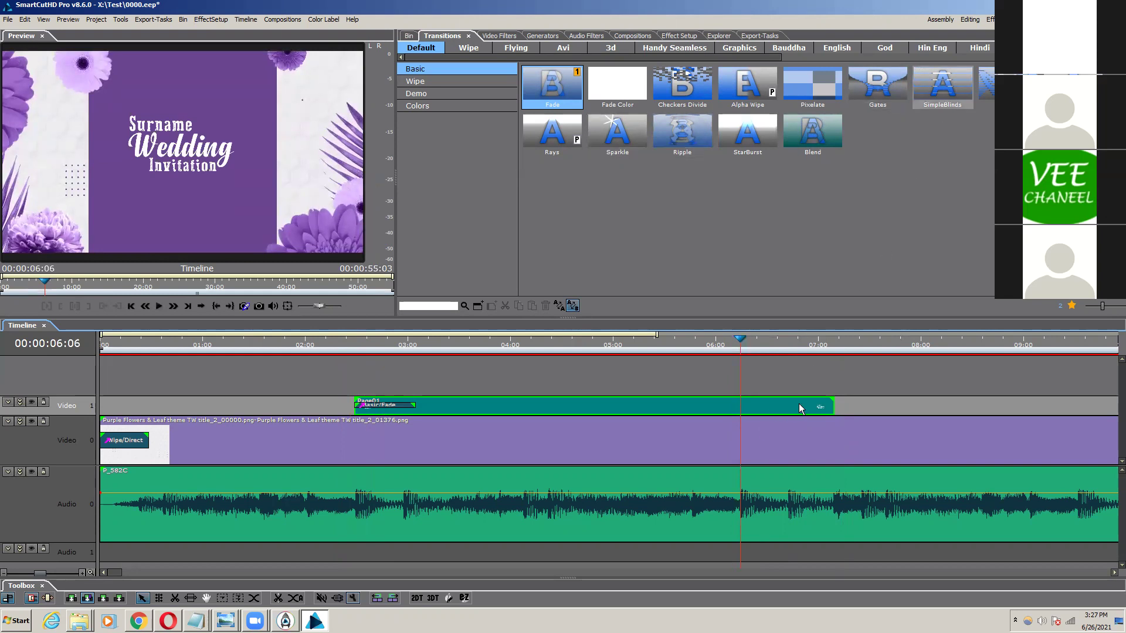
Step: Add the Basic SimpleBlinds transition to the end of the Page01 title and shorten it to about 0.8 seconds
{"action": "left_click_drag", "start_coordinate": [799, 403], "coordinate": [734, 400]}
{"action": "left_click", "coordinate": [623, 343]}
{"action": "key", "text": "space"}
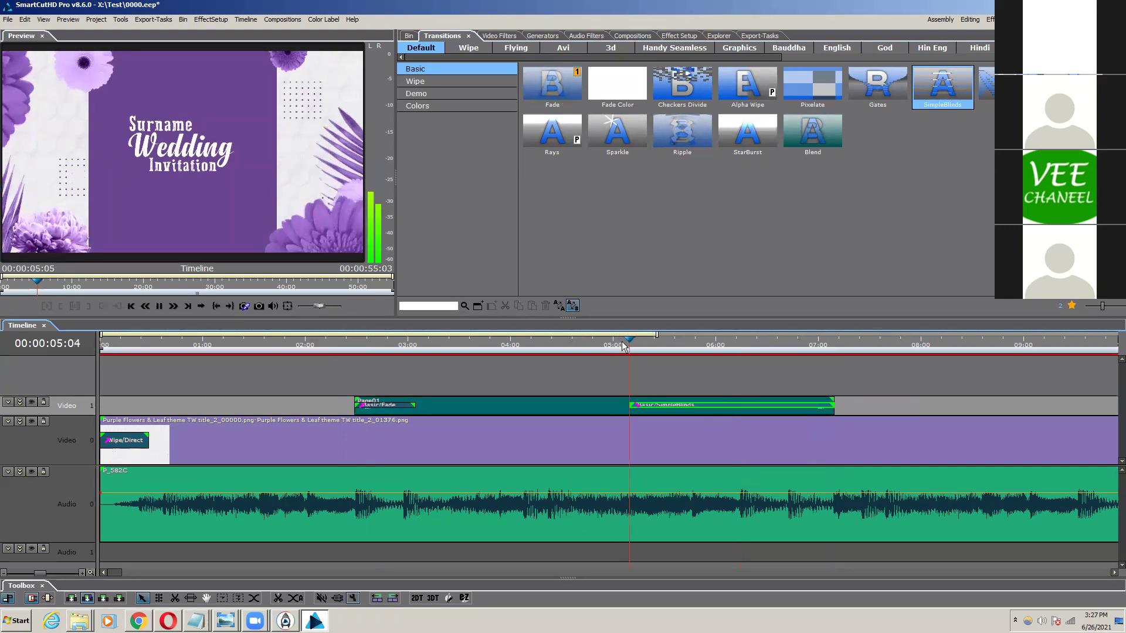
{"action": "key", "text": "space"}
{"action": "left_click_drag", "start_coordinate": [630, 404], "coordinate": [753, 404]}
Step: Preview the Page01 title's SimpleBlinds exit several times from about 6 seconds
{"action": "left_click", "coordinate": [739, 340]}
{"action": "key", "text": "space"}
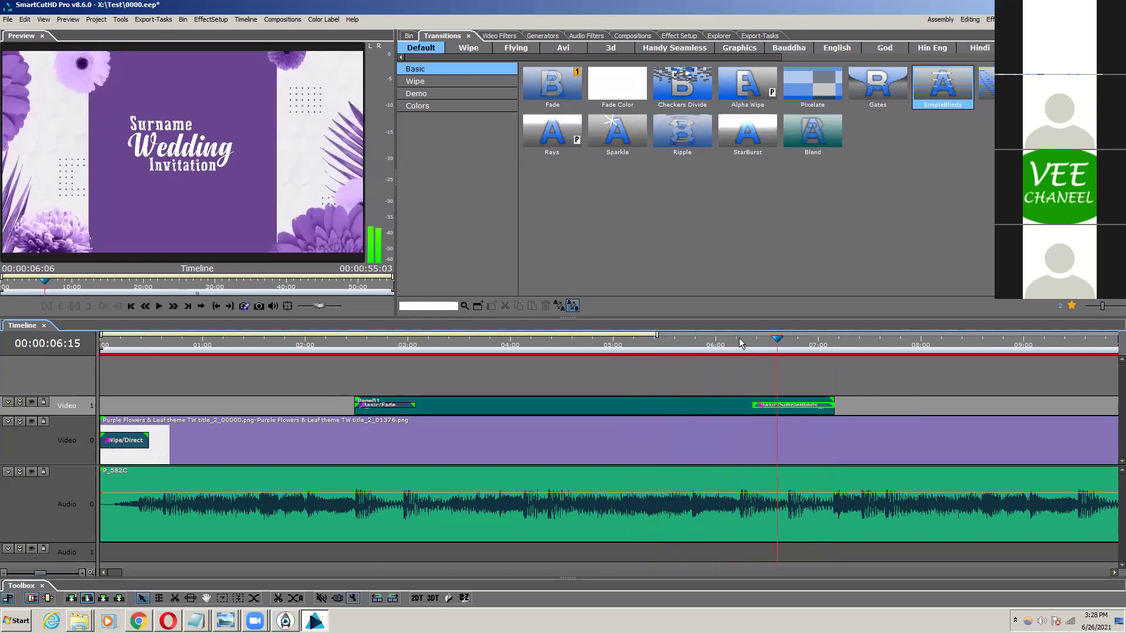
{"action": "left_click_drag", "start_coordinate": [842, 343], "coordinate": [727, 355]}
{"action": "key", "text": "space"}
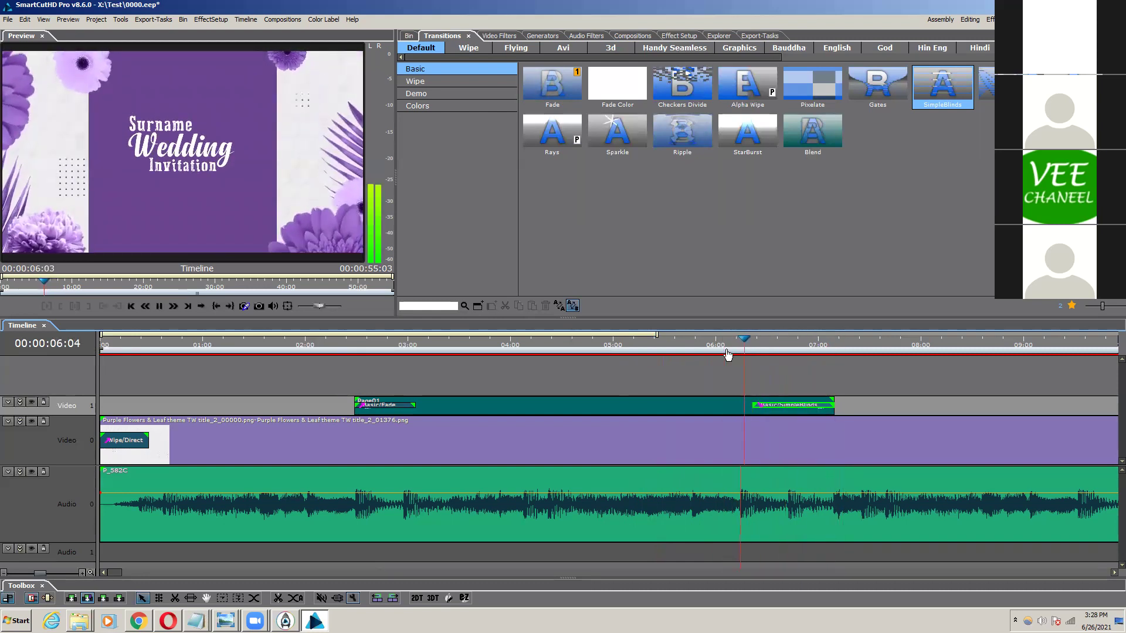
{"action": "key", "text": "space"}
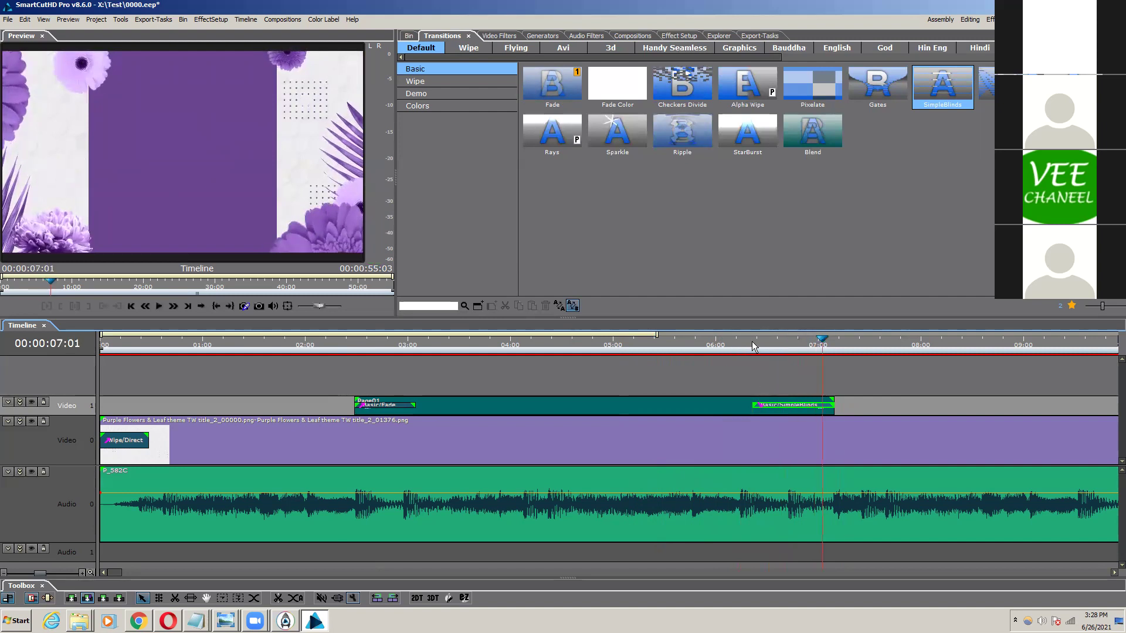
{"action": "left_click", "coordinate": [727, 345]}
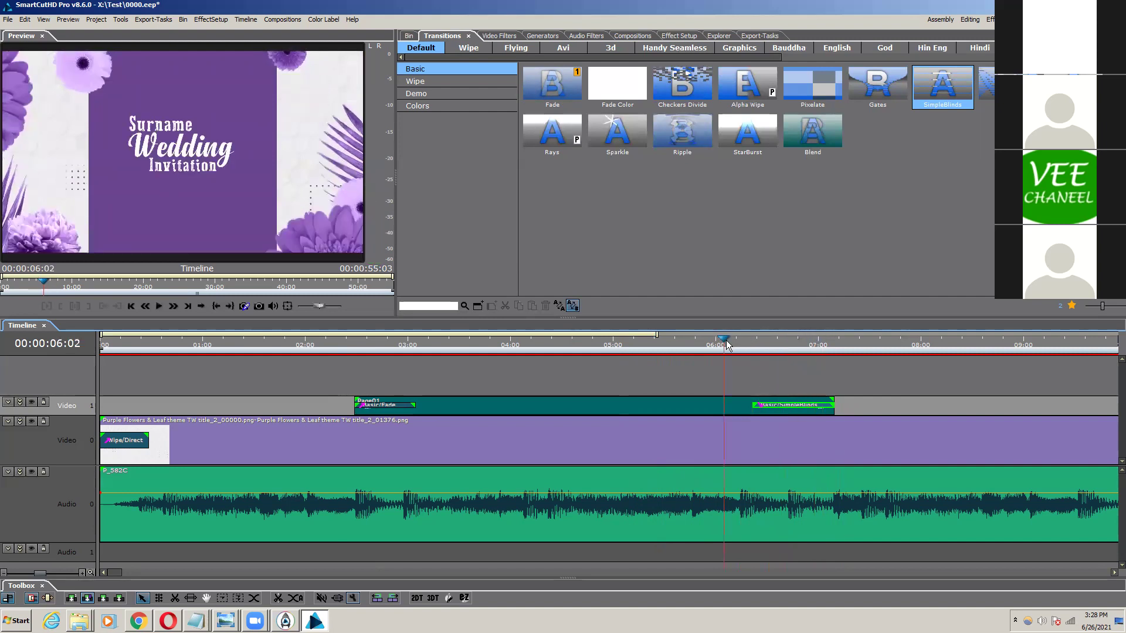
{"action": "key", "text": "space"}
{"action": "key", "text": "space"}
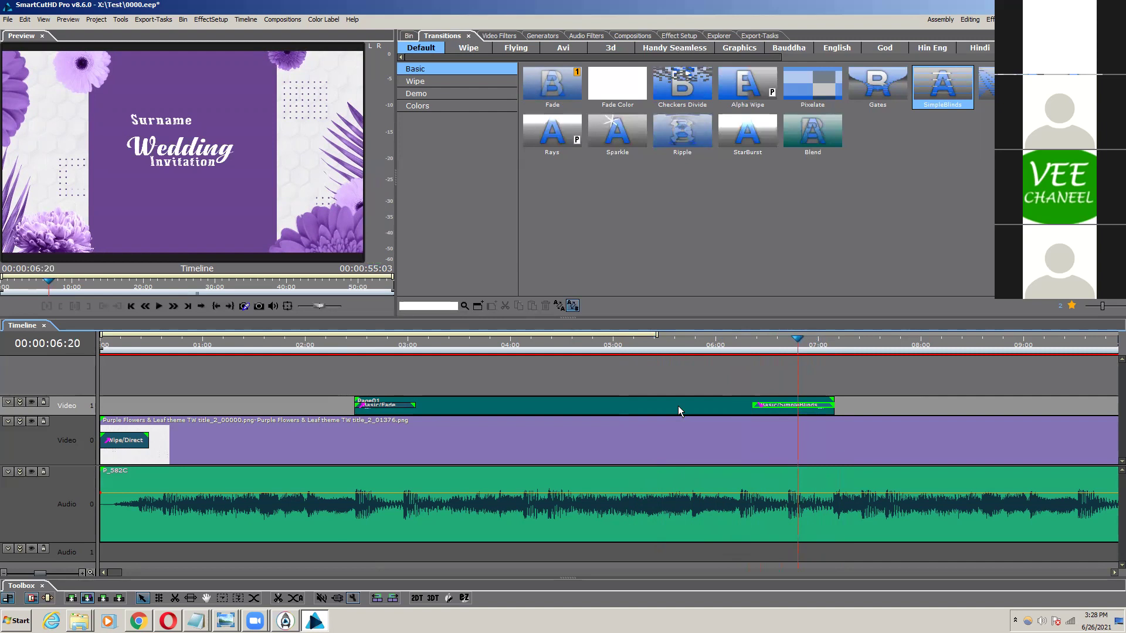
Step: Replay the Page01 title's entrance, enable the Motion effect on the title and set its Position X to about 0.053
{"action": "left_click", "coordinate": [678, 407]}
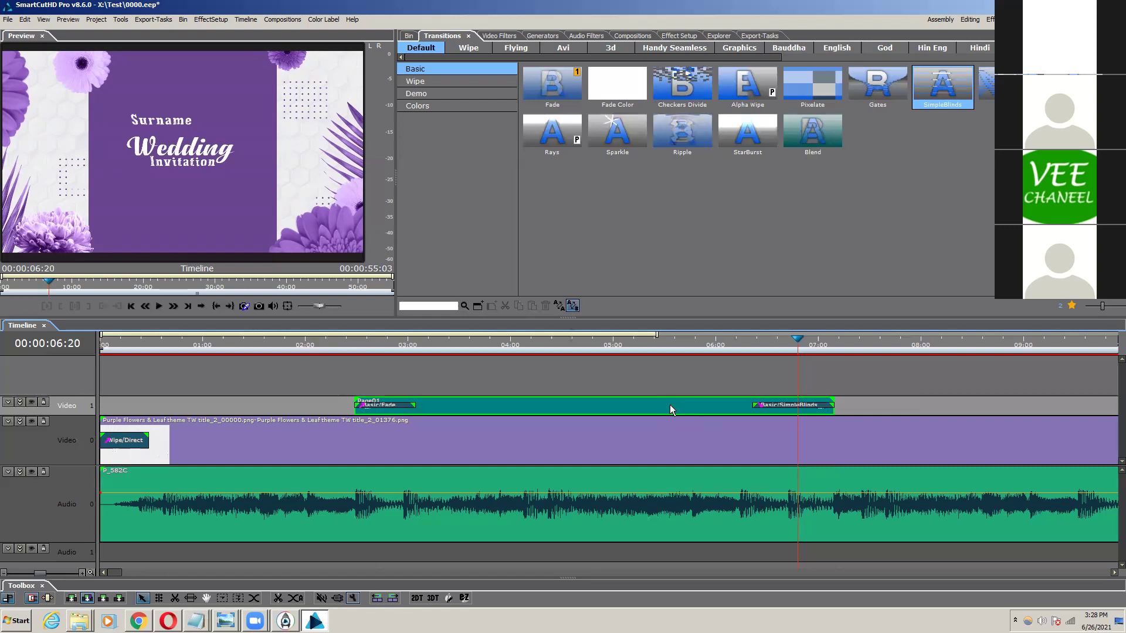
{"action": "left_click", "coordinate": [343, 344]}
{"action": "key", "text": "space"}
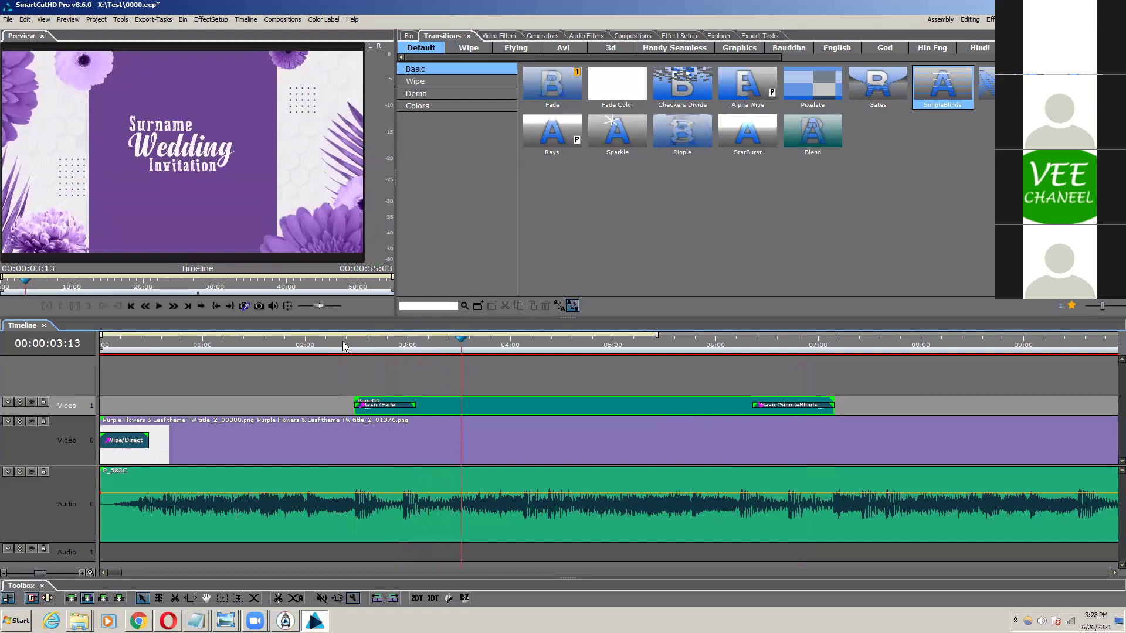
{"action": "left_click", "coordinate": [678, 37]}
{"action": "left_click", "coordinate": [510, 405]}
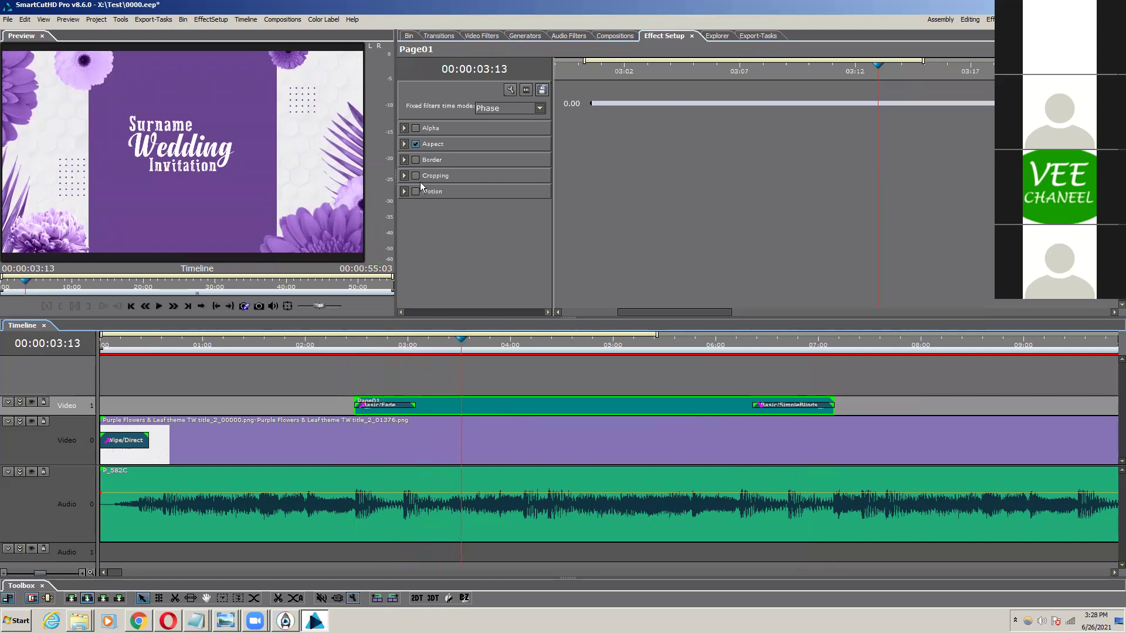
{"action": "left_click", "coordinate": [404, 192]}
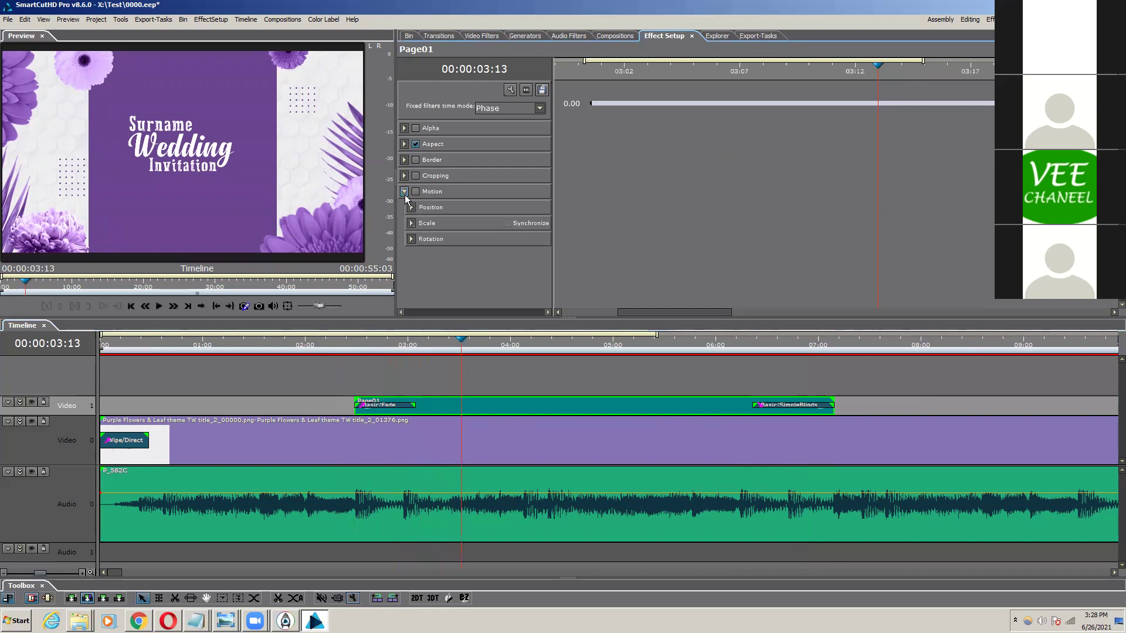
{"action": "left_click", "coordinate": [417, 193]}
{"action": "left_click", "coordinate": [412, 208]}
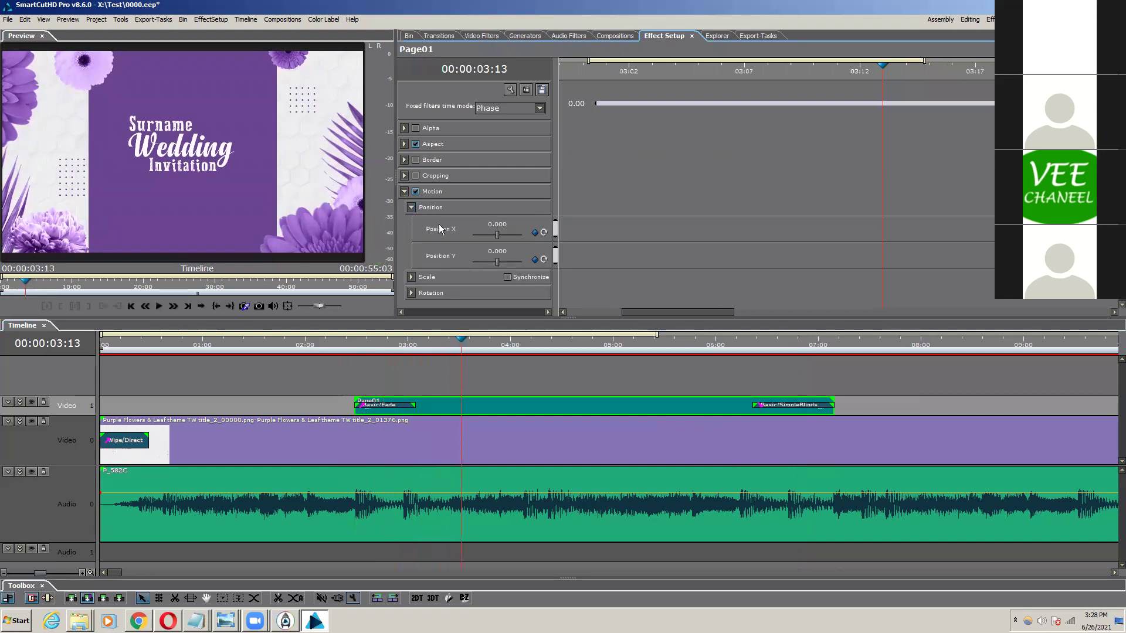
{"action": "left_click", "coordinate": [496, 236]}
{"action": "left_click_drag", "start_coordinate": [497, 236], "coordinate": [498, 235]}
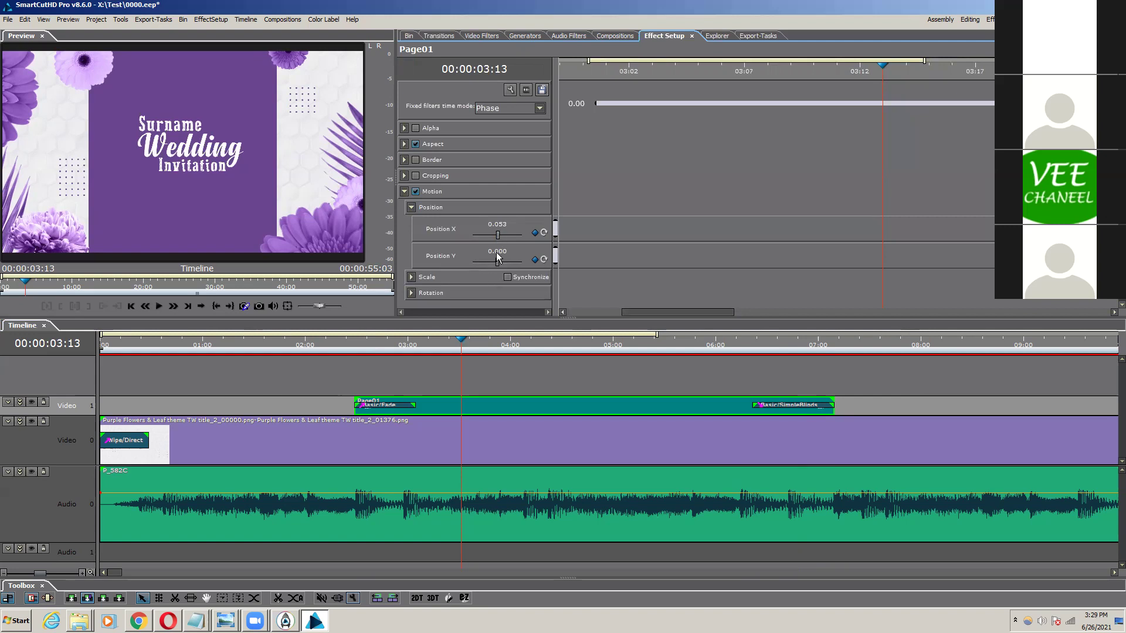
Step: Raise the Page01 title by setting its Position Y to 0.220
{"action": "left_click", "coordinate": [496, 252]}
{"action": "key", "text": "Up"}
{"action": "key", "text": "Up"}
{"action": "key", "text": "Up"}
{"action": "key", "text": "Up"}
{"action": "key", "text": "Up"}
{"action": "key", "text": "Up"}
{"action": "key", "text": "Up"}
{"action": "key", "text": "Up"}
{"action": "key", "text": "Up"}
{"action": "key", "text": "Up"}
{"action": "key", "text": "Up"}
{"action": "key", "text": "Up"}
{"action": "key", "text": "Up"}
{"action": "key", "text": "Up"}
{"action": "key", "text": "Up"}
{"action": "key", "text": "Up"}
{"action": "key", "text": "Up"}
{"action": "key", "text": "Up"}
{"action": "key", "text": "Up"}
{"action": "key", "text": "Up"}
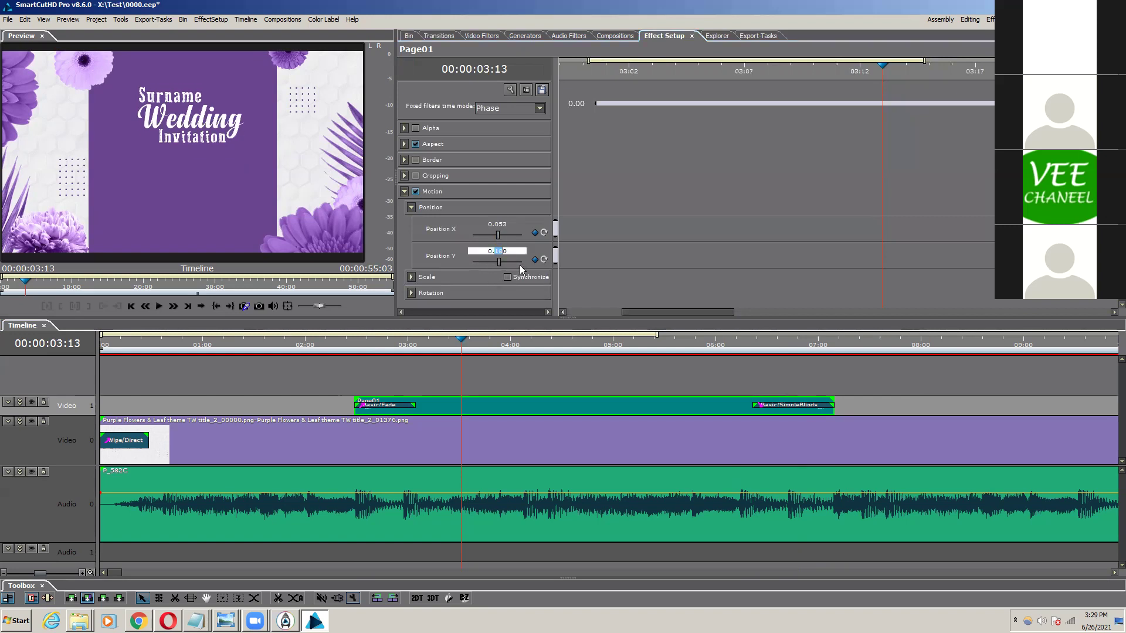
{"action": "key", "text": "Up"}
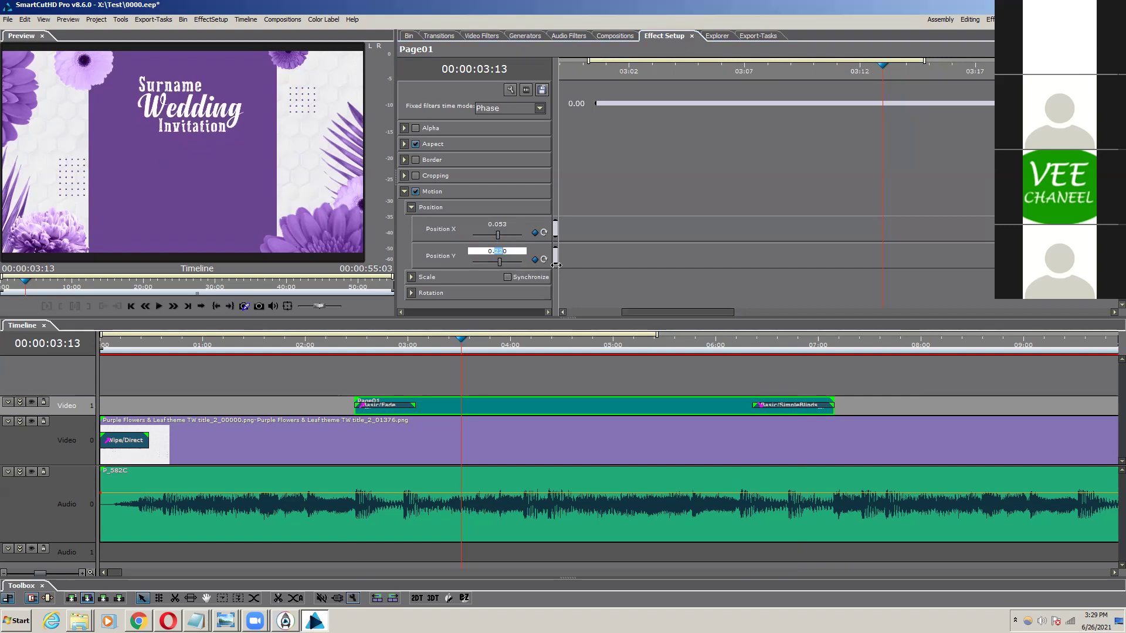
{"action": "left_click", "coordinate": [591, 287]}
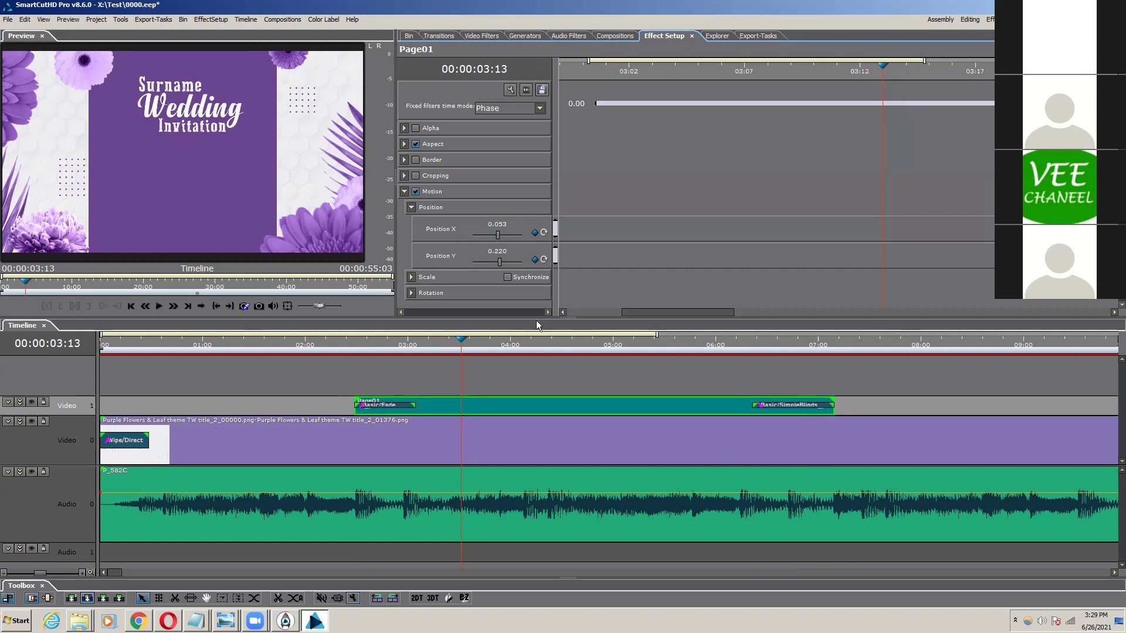
Step: Play the repositioned Page01 title from just before its start
{"action": "left_click", "coordinate": [349, 346]}
{"action": "key", "text": "space"}
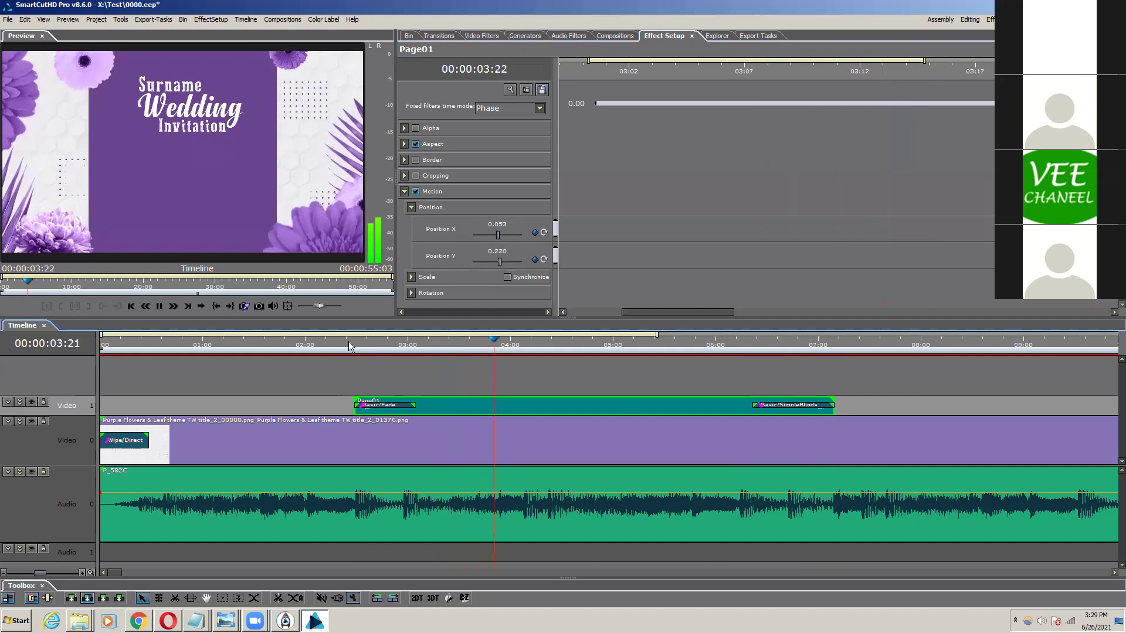
{"action": "key", "text": "space"}
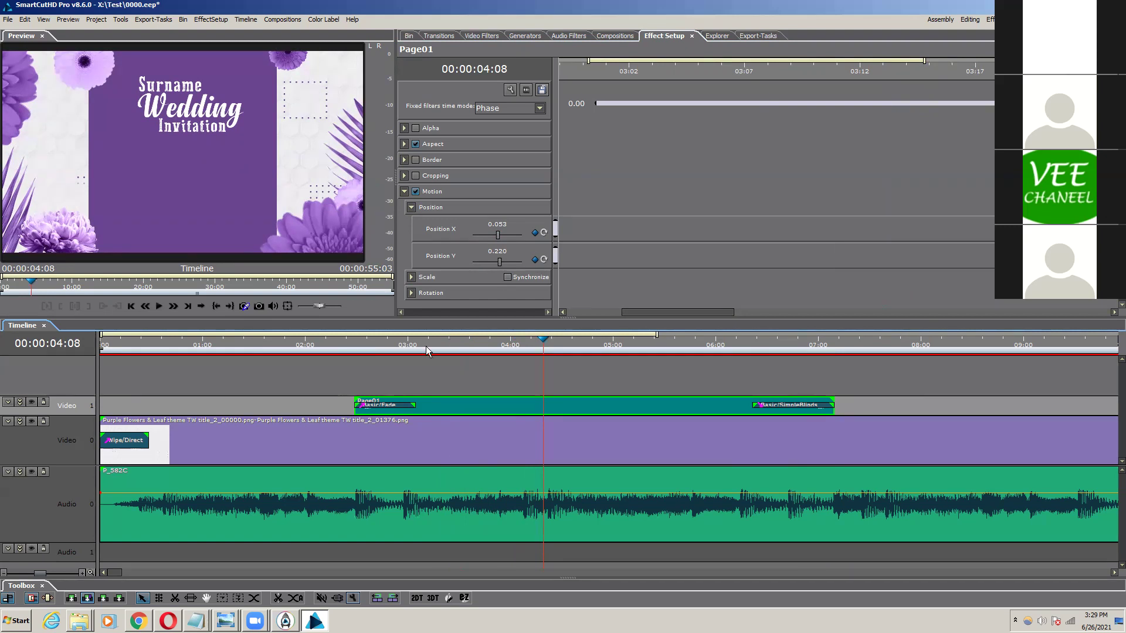
Step: Turn on keyframing for Position Y at the start of the Page01 title, at 00:00:02:12
{"action": "key", "text": "Page_Up"}
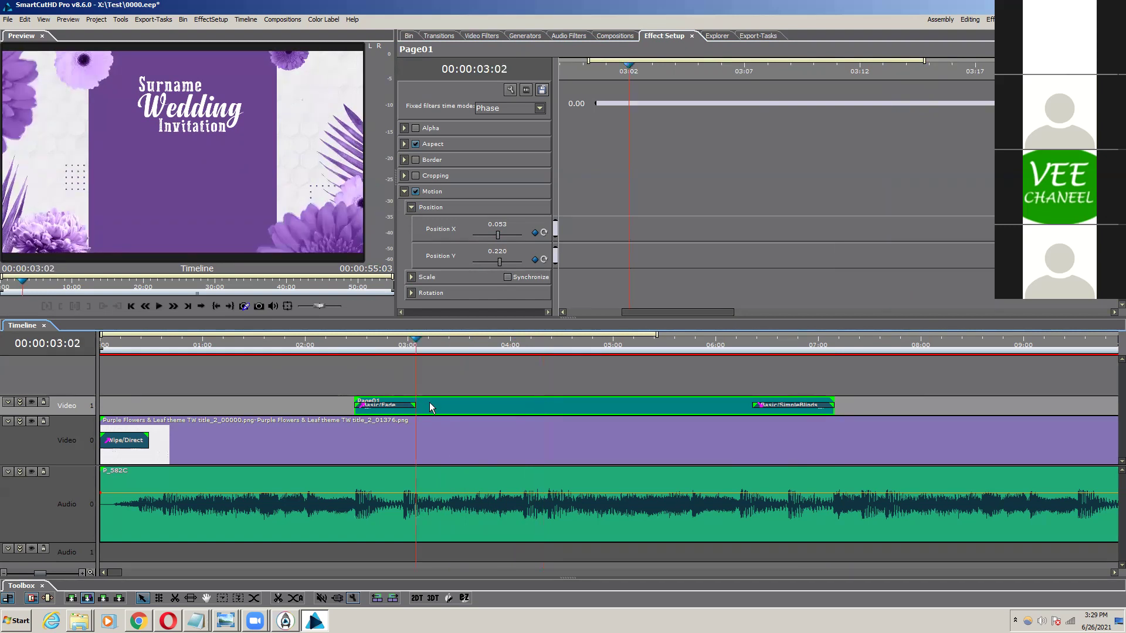
{"action": "key", "text": "Page_Up"}
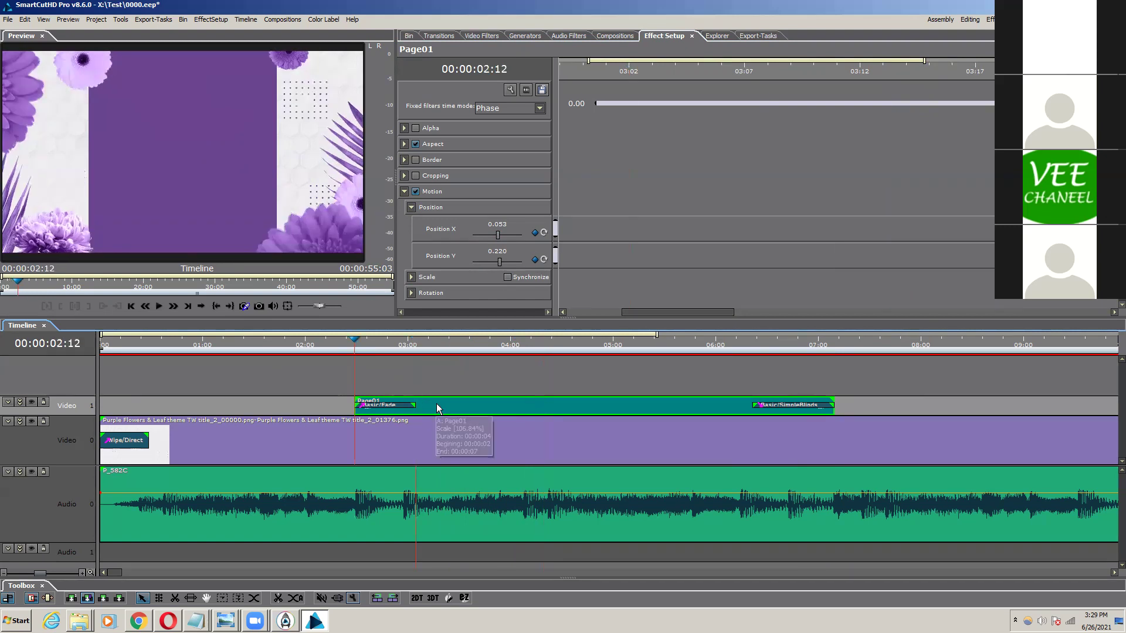
{"action": "left_click", "coordinate": [534, 261]}
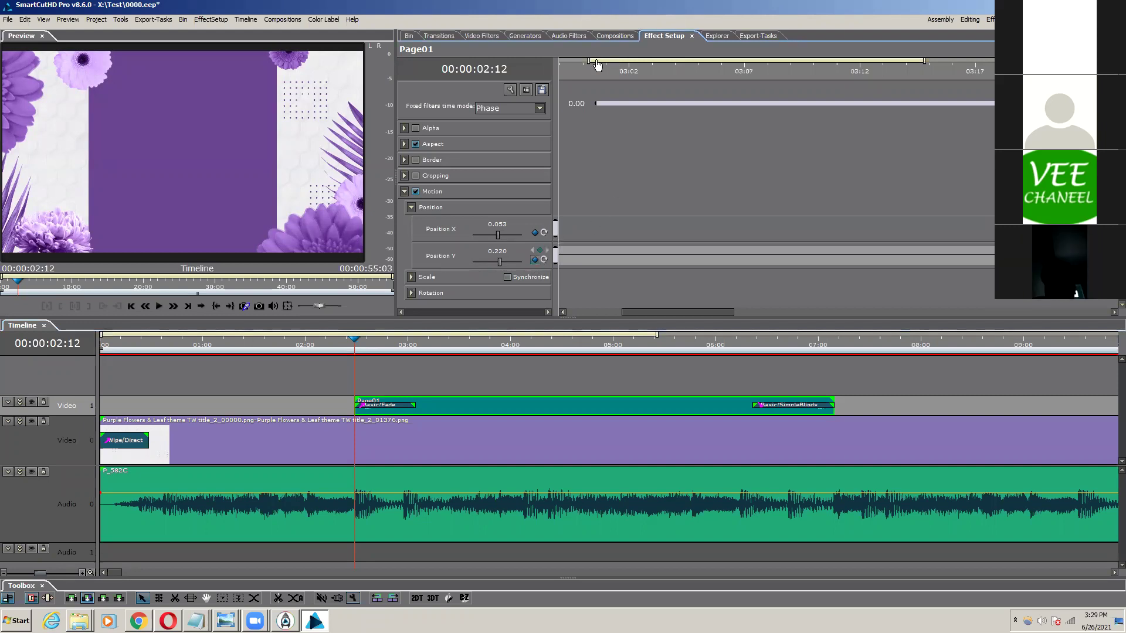
Step: Add a Position Y keyframe at 00:00:05:13 and set its value to about -0.158 so the title moves down
{"action": "left_click", "coordinate": [565, 66]}
{"action": "left_click", "coordinate": [576, 68]}
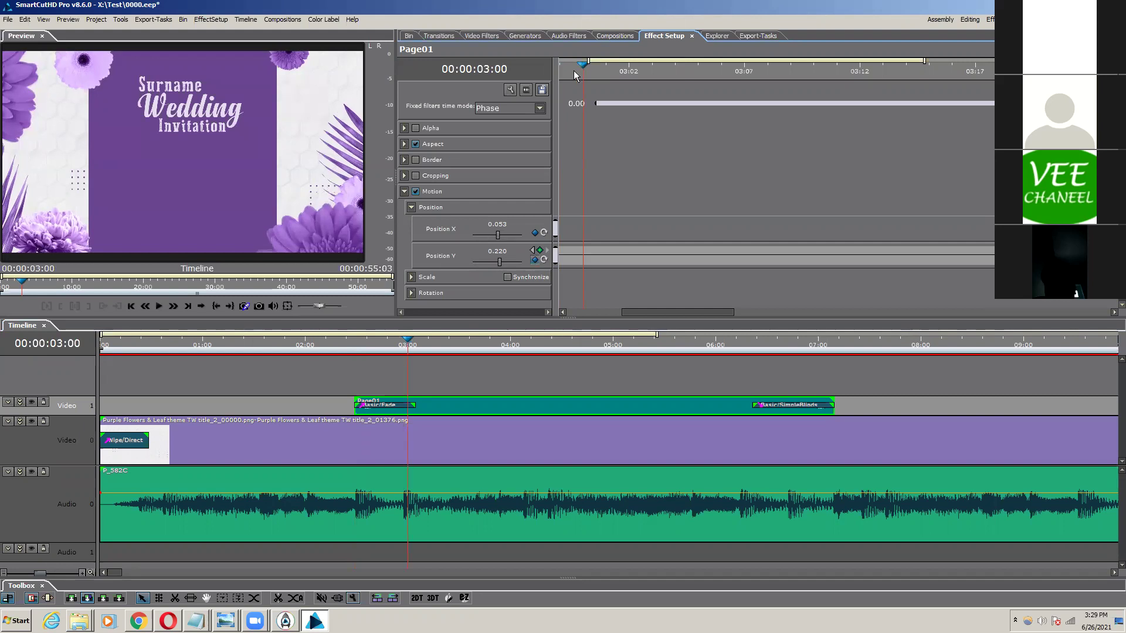
{"action": "left_click_drag", "start_coordinate": [584, 65], "coordinate": [1045, 117]}
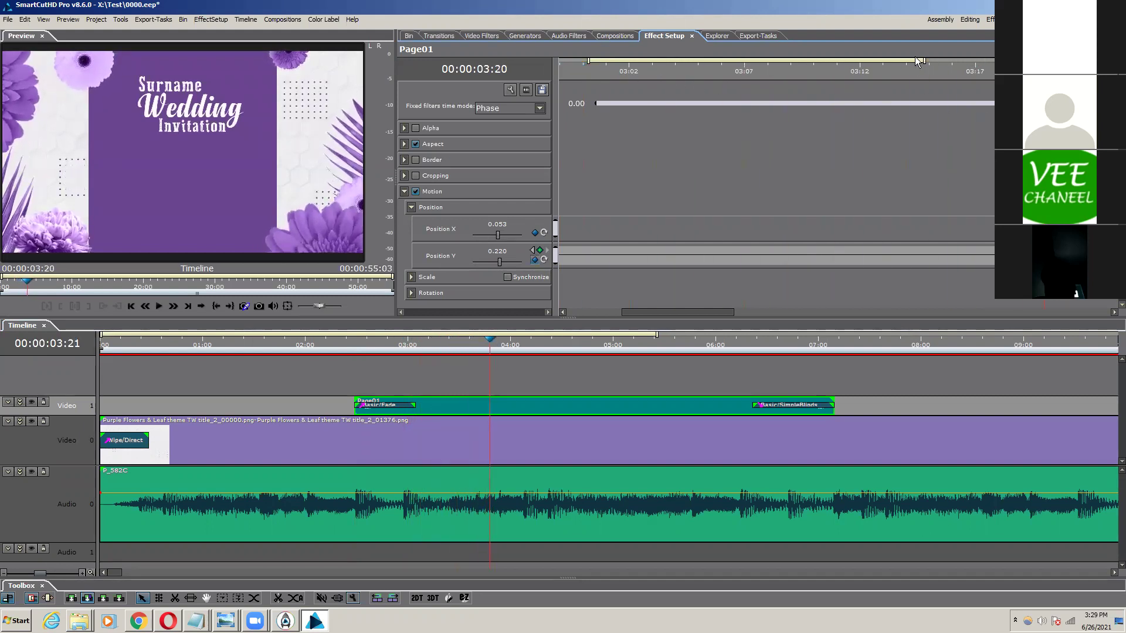
{"action": "left_click_drag", "start_coordinate": [924, 59], "coordinate": [890, 94]}
{"action": "left_click_drag", "start_coordinate": [786, 72], "coordinate": [1084, 100]}
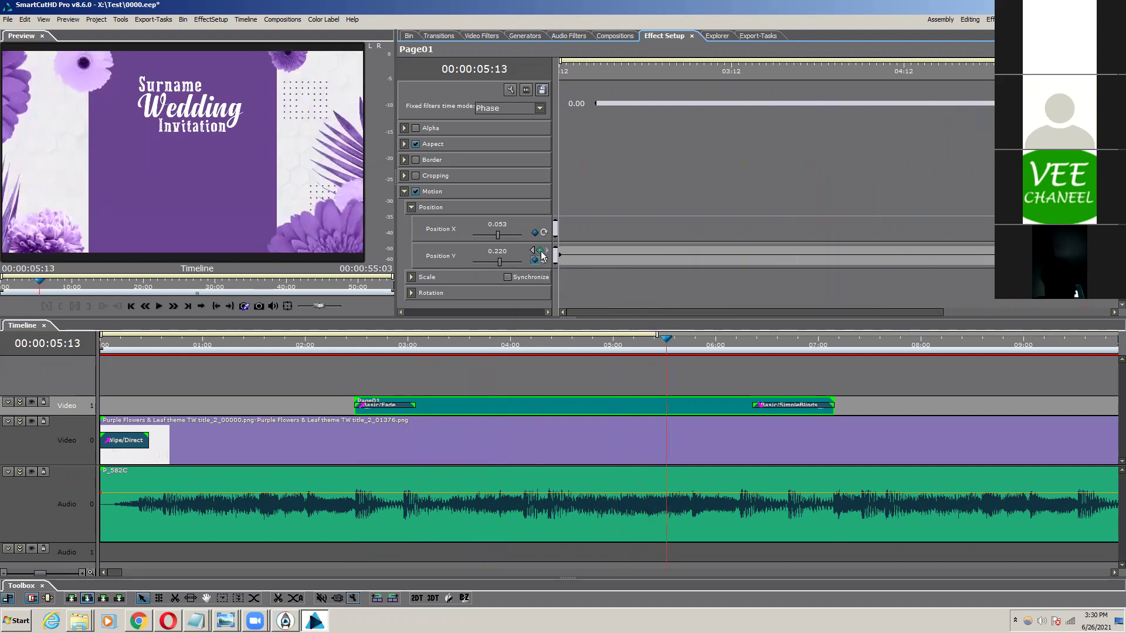
{"action": "left_click", "coordinate": [540, 252]}
{"action": "double_click", "coordinate": [496, 249]}
{"action": "type", "text": "-0.150"}
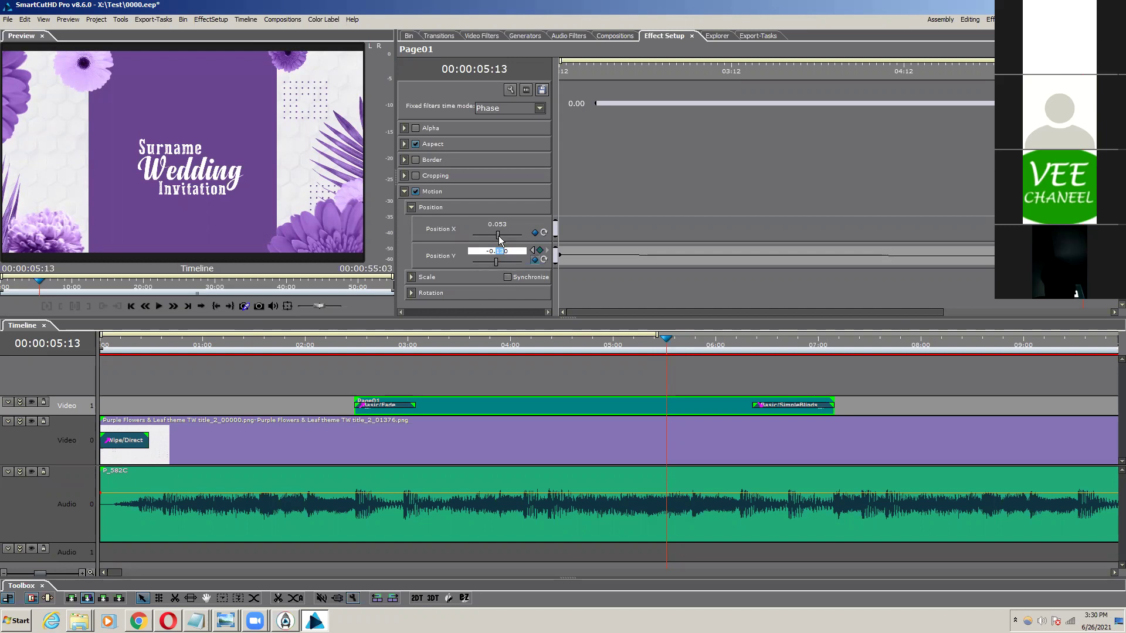
{"action": "left_click", "coordinate": [496, 263]}
{"action": "left_click_drag", "start_coordinate": [496, 262], "coordinate": [496, 263]}
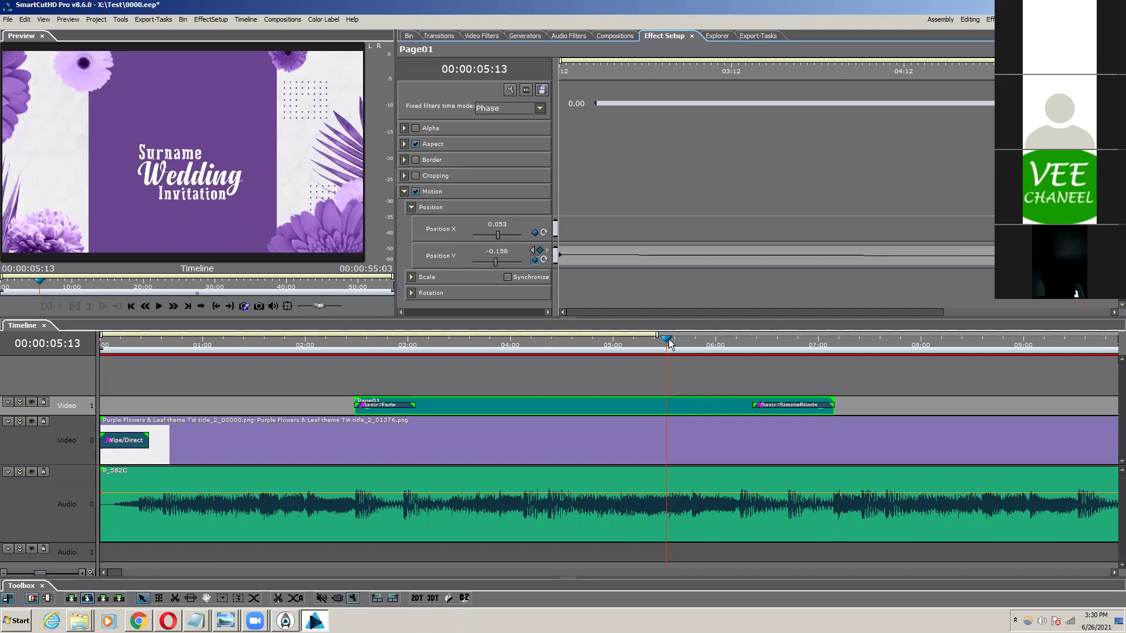
Step: Play the Page01 title's vertical motion from its start and scrub through it to about 4.4 seconds
{"action": "left_click", "coordinate": [354, 339]}
{"action": "key", "text": "space"}
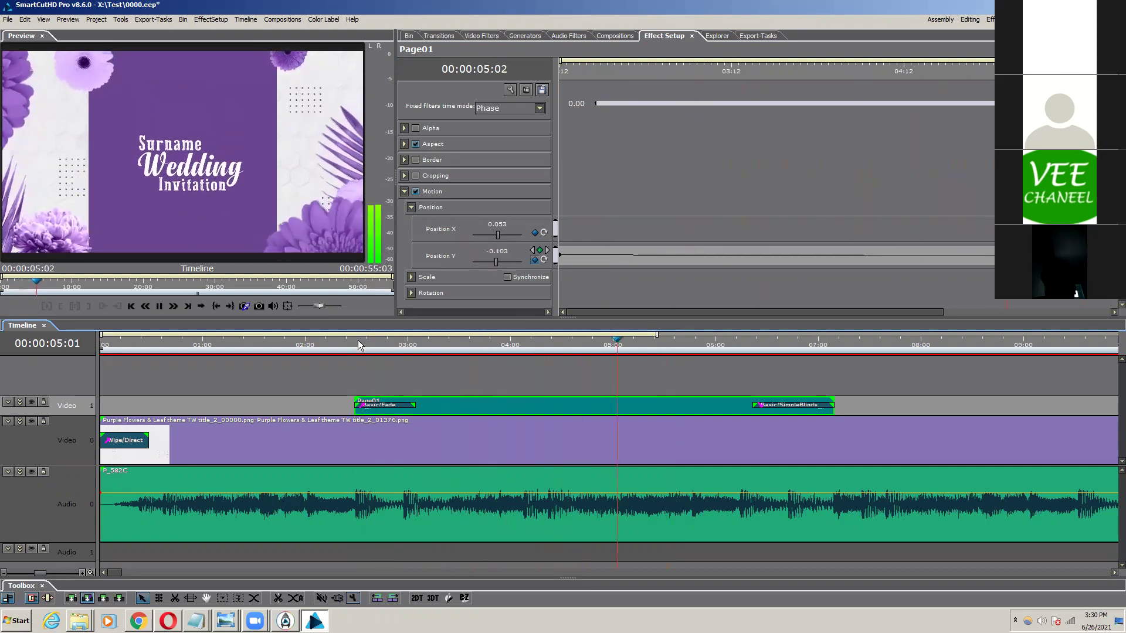
{"action": "key", "text": "space"}
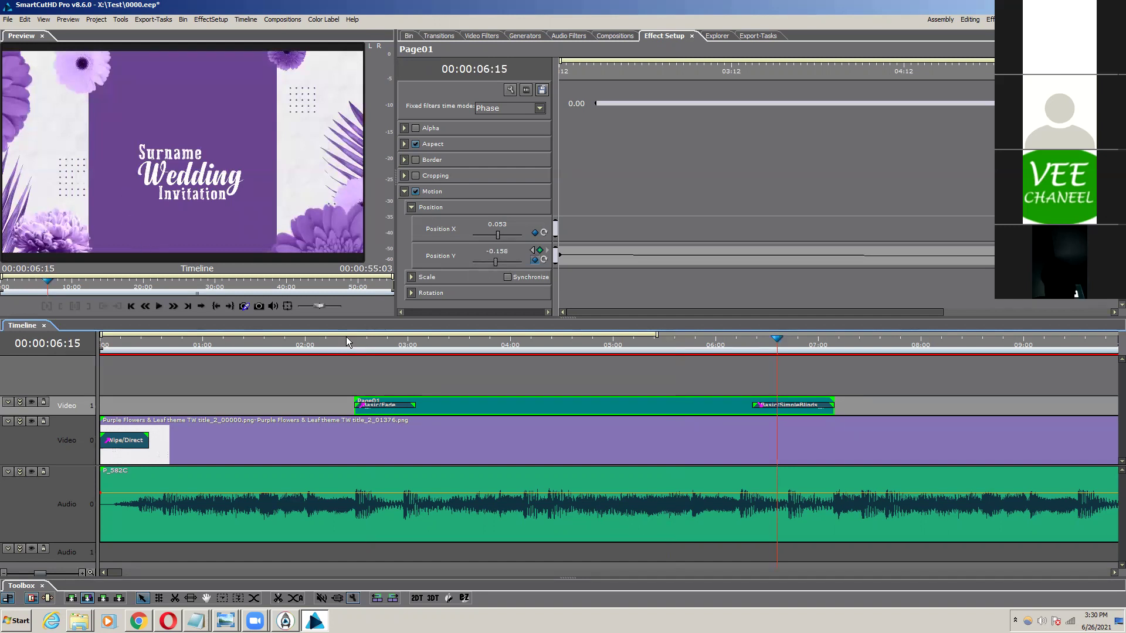
{"action": "left_click", "coordinate": [401, 341]}
{"action": "left_click_drag", "start_coordinate": [402, 341], "coordinate": [557, 356]}
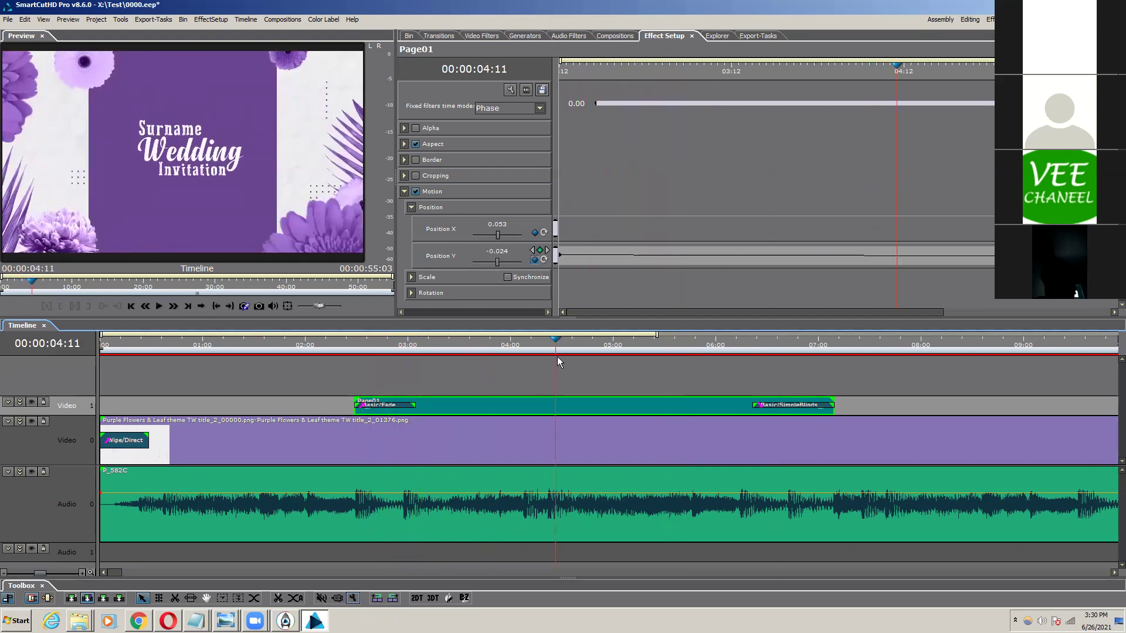
Step: Turn on keyframing for Scale X and Scale Y of the Page01 title at its 00:00:05:13 Position Y keyframe
{"action": "left_click", "coordinate": [548, 250]}
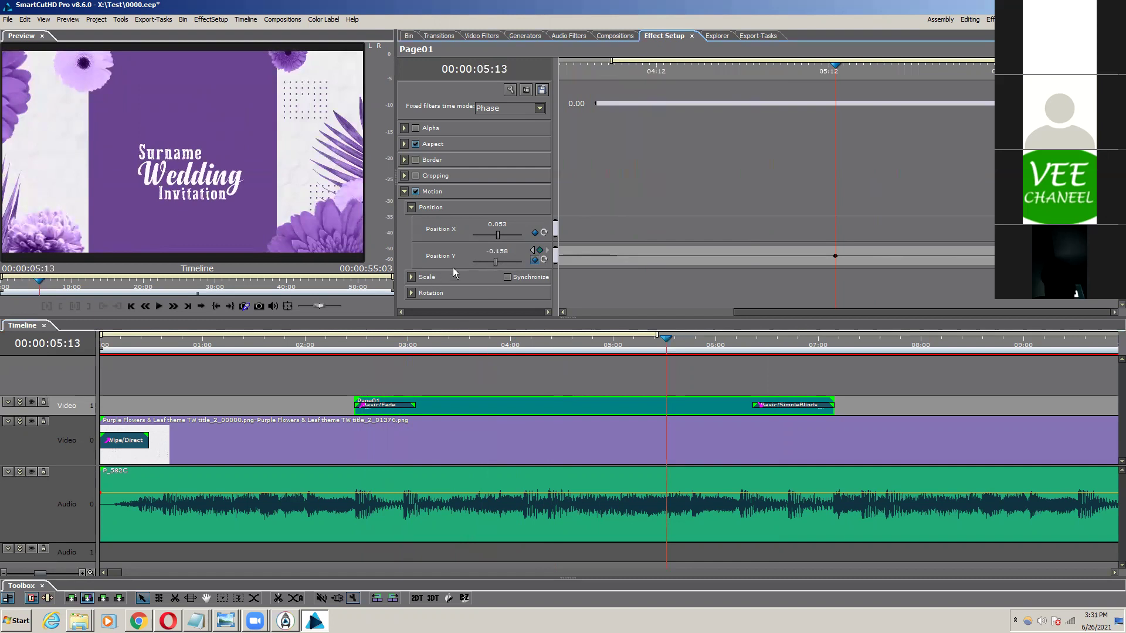
{"action": "left_click", "coordinate": [411, 278]}
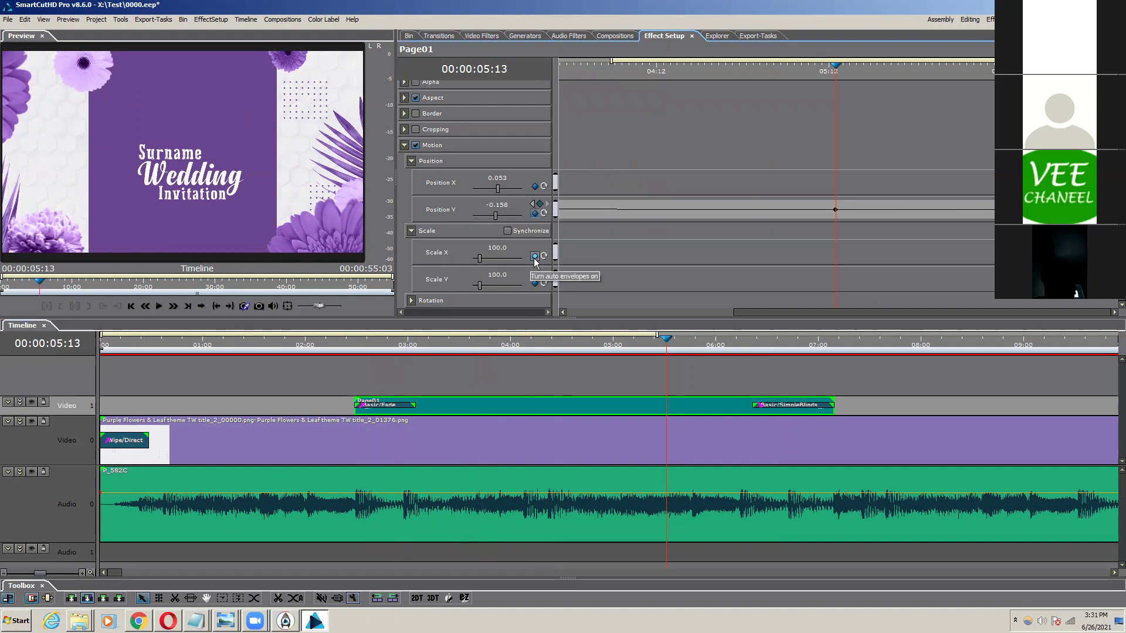
{"action": "left_click", "coordinate": [534, 257]}
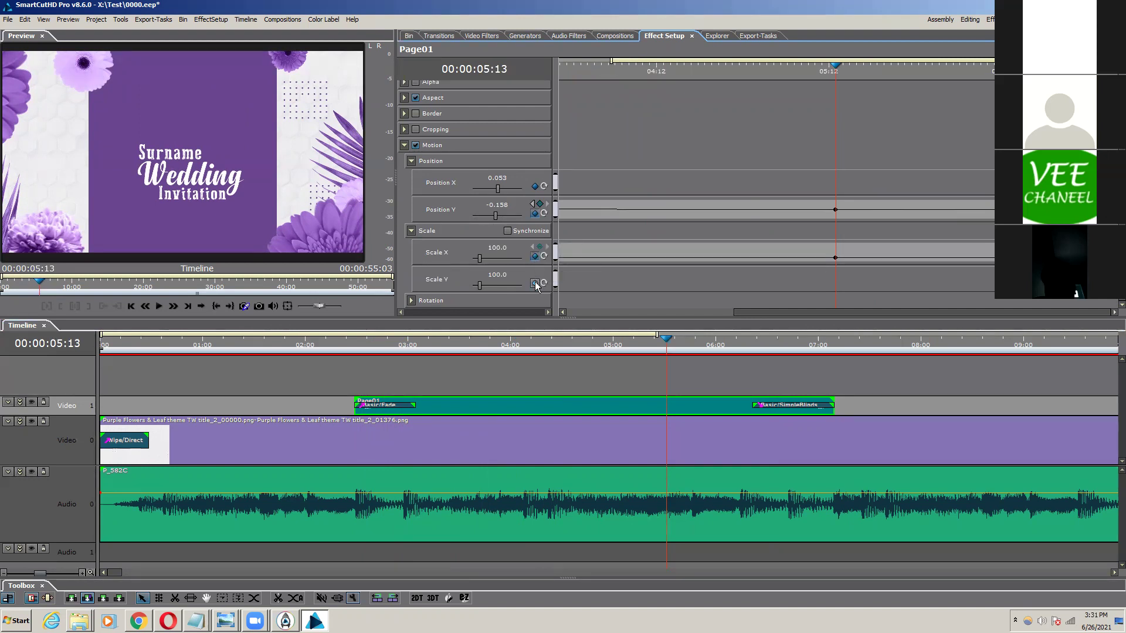
{"action": "left_click", "coordinate": [535, 284]}
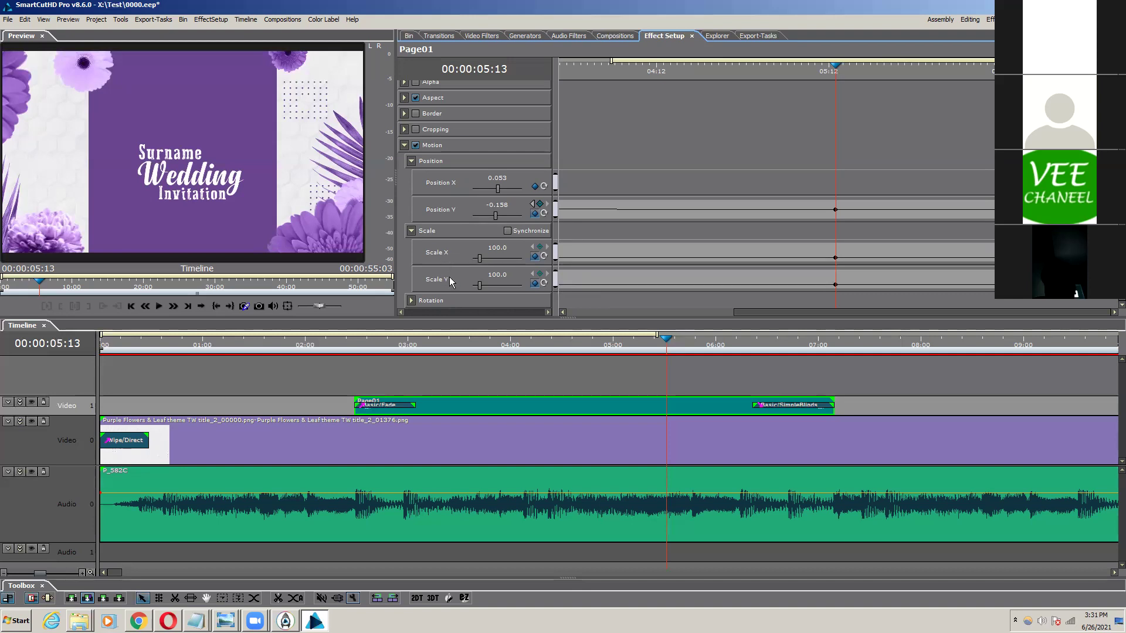
Step: Synchronize the Page01 title's horizontal and vertical scale and enlarge both to about 144.7 at 00:00:05:13
{"action": "left_click", "coordinate": [508, 232]}
{"action": "left_click_drag", "start_coordinate": [479, 264], "coordinate": [481, 265]}
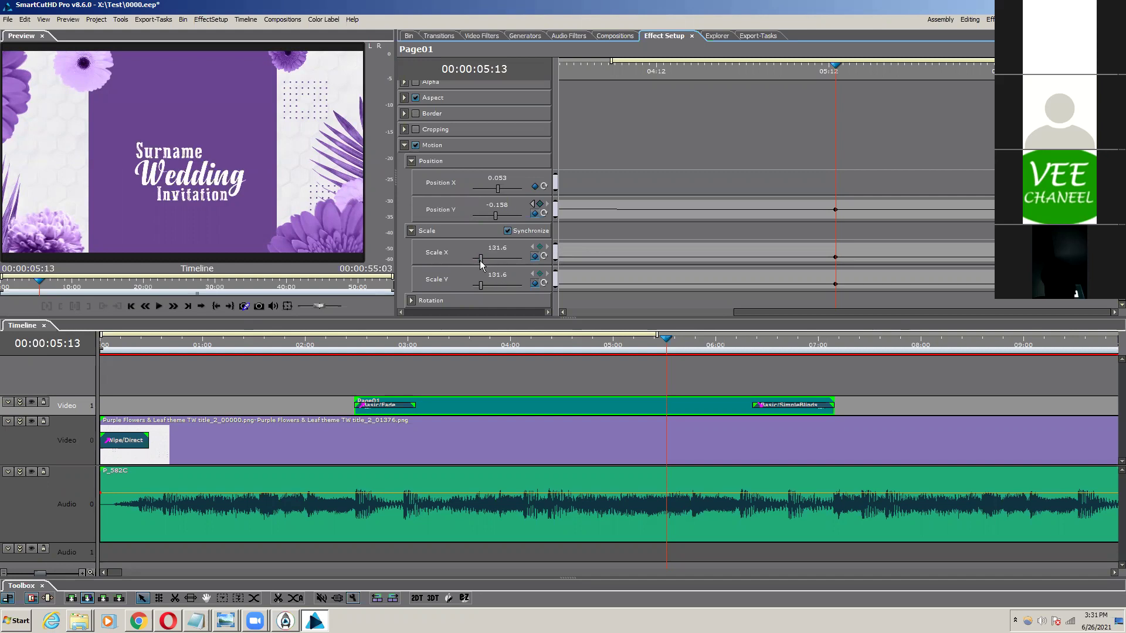
{"action": "left_click", "coordinate": [508, 232]}
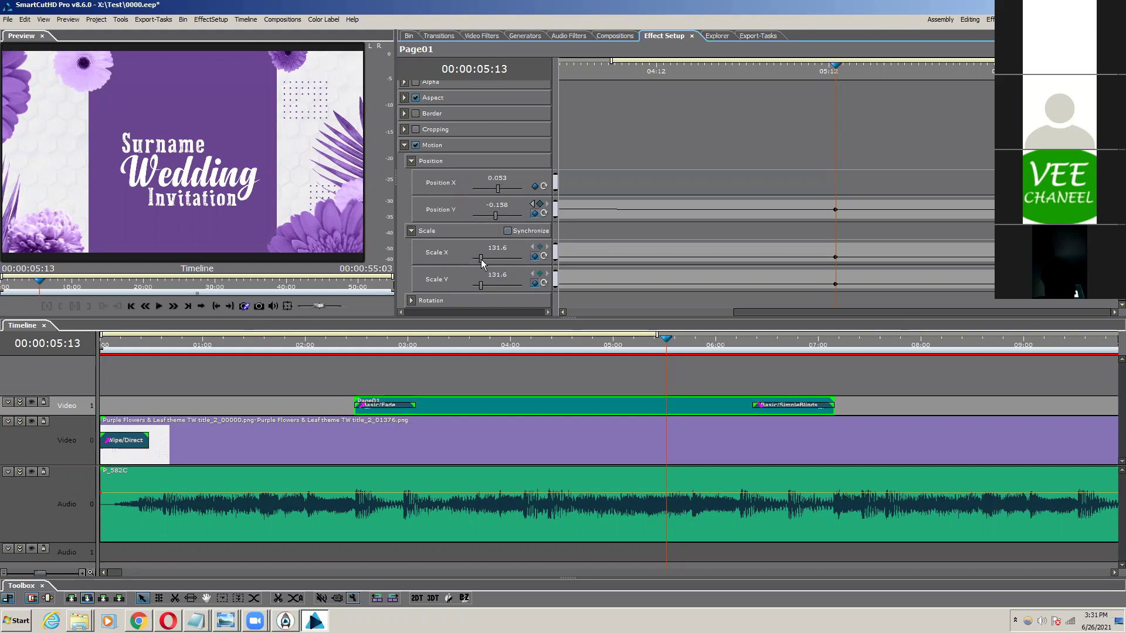
{"action": "left_click_drag", "start_coordinate": [481, 259], "coordinate": [482, 259]}
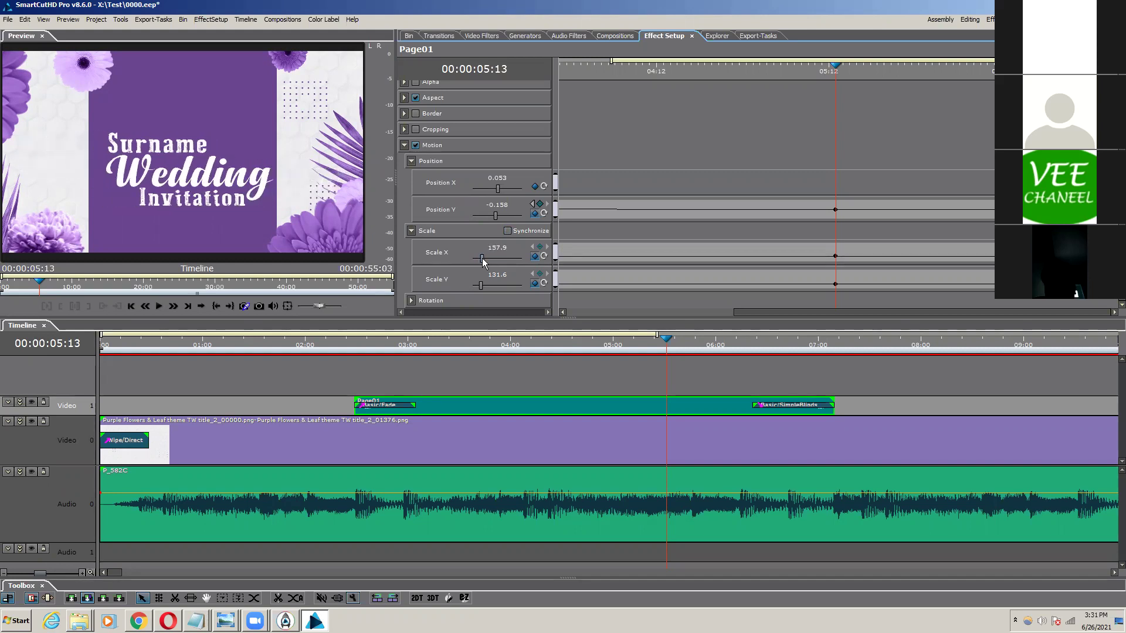
{"action": "left_click", "coordinate": [507, 231]}
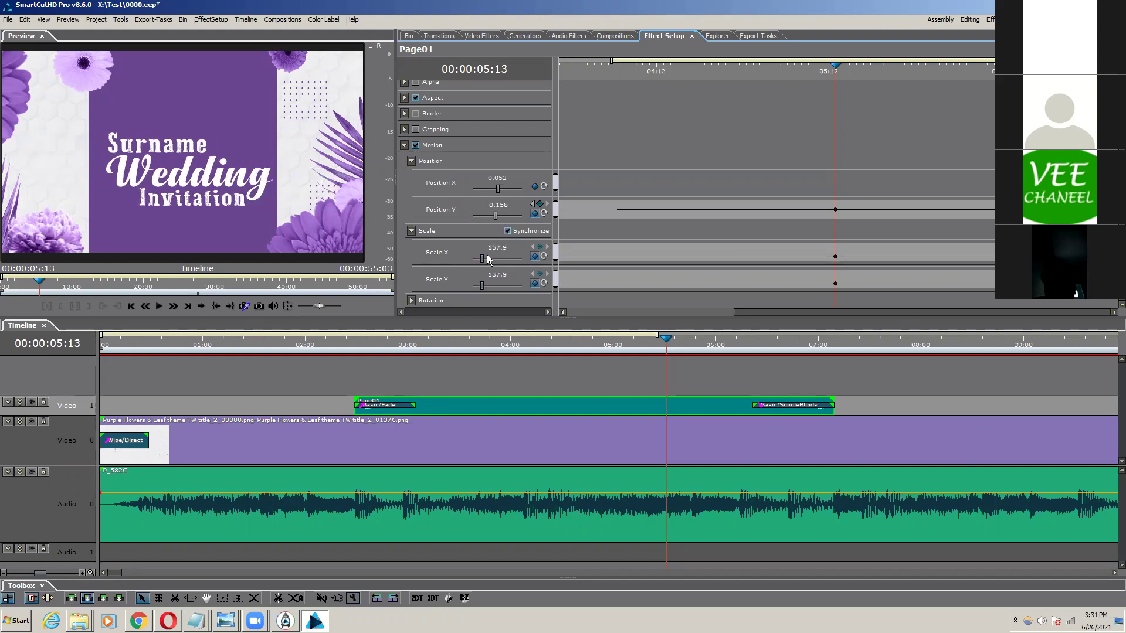
{"action": "left_click_drag", "start_coordinate": [482, 259], "coordinate": [483, 258]}
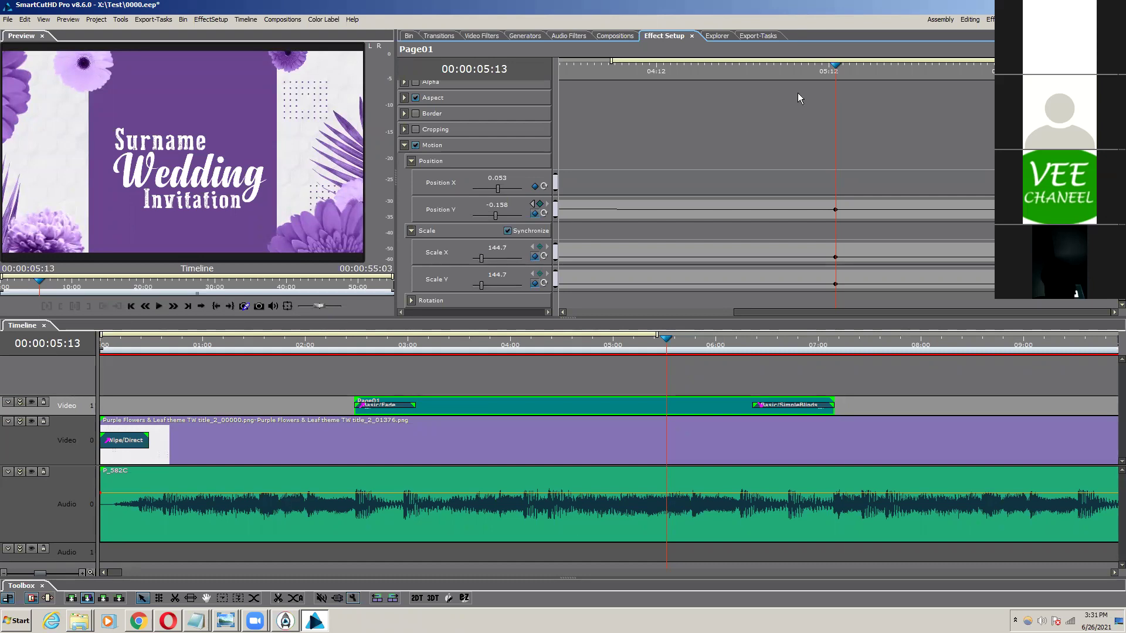
Step: Add Scale keyframes to the Page01 title at 00:00:05:09 and set both axes to about 105.3
{"action": "left_click_drag", "start_coordinate": [837, 71], "coordinate": [831, 70]}
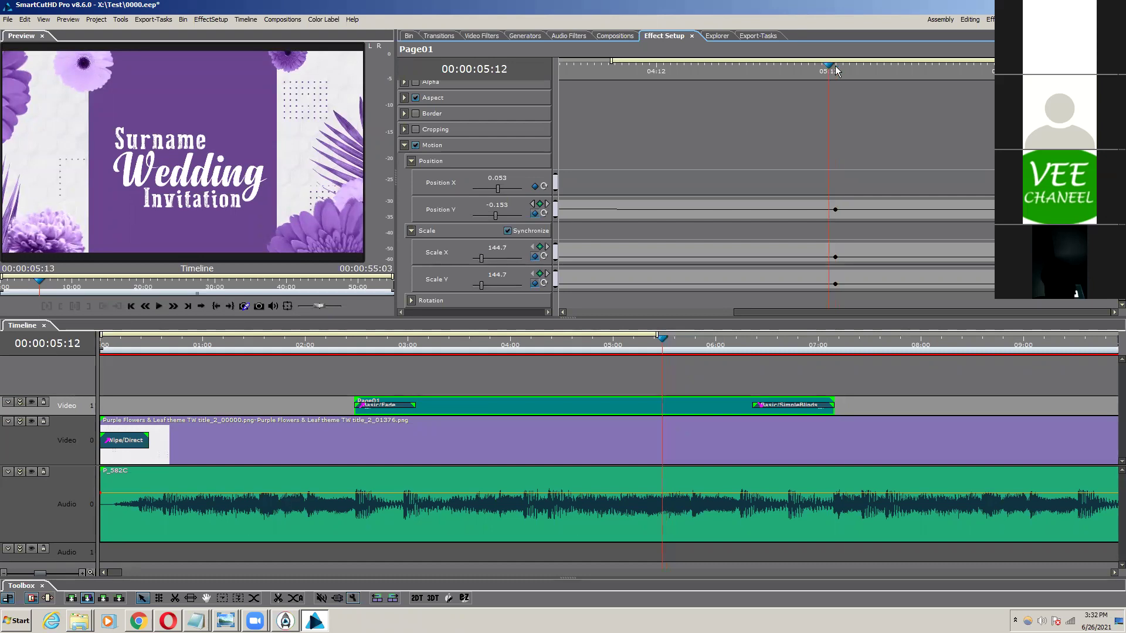
{"action": "left_click", "coordinate": [835, 69]}
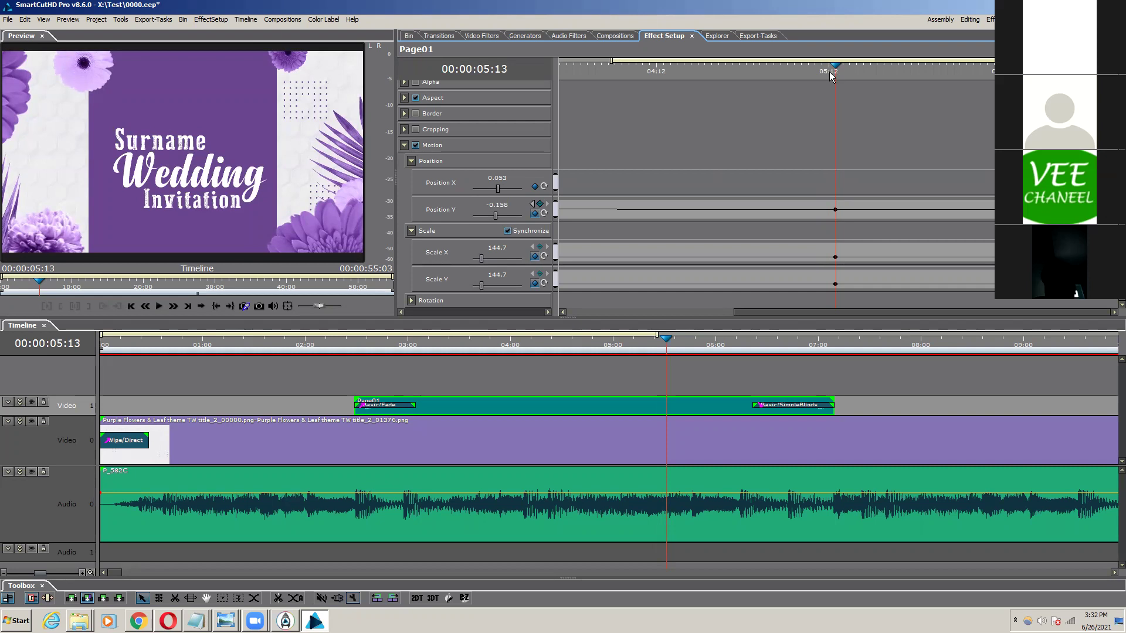
{"action": "left_click_drag", "start_coordinate": [835, 69], "coordinate": [810, 69]}
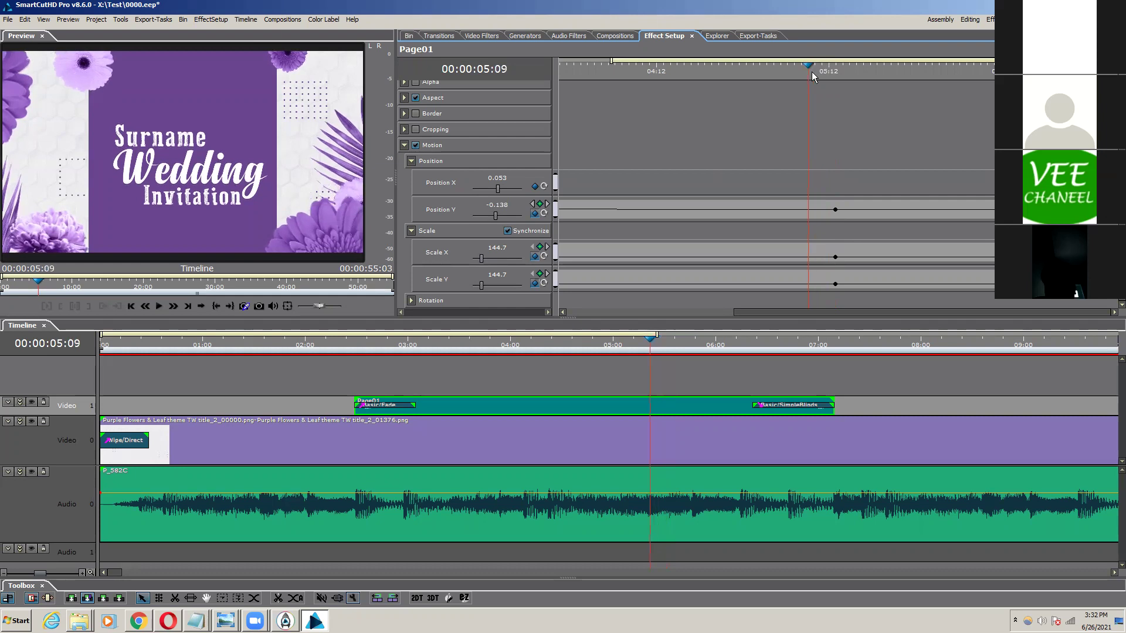
{"action": "left_click", "coordinate": [540, 274]}
{"action": "left_click_drag", "start_coordinate": [482, 259], "coordinate": [479, 263]}
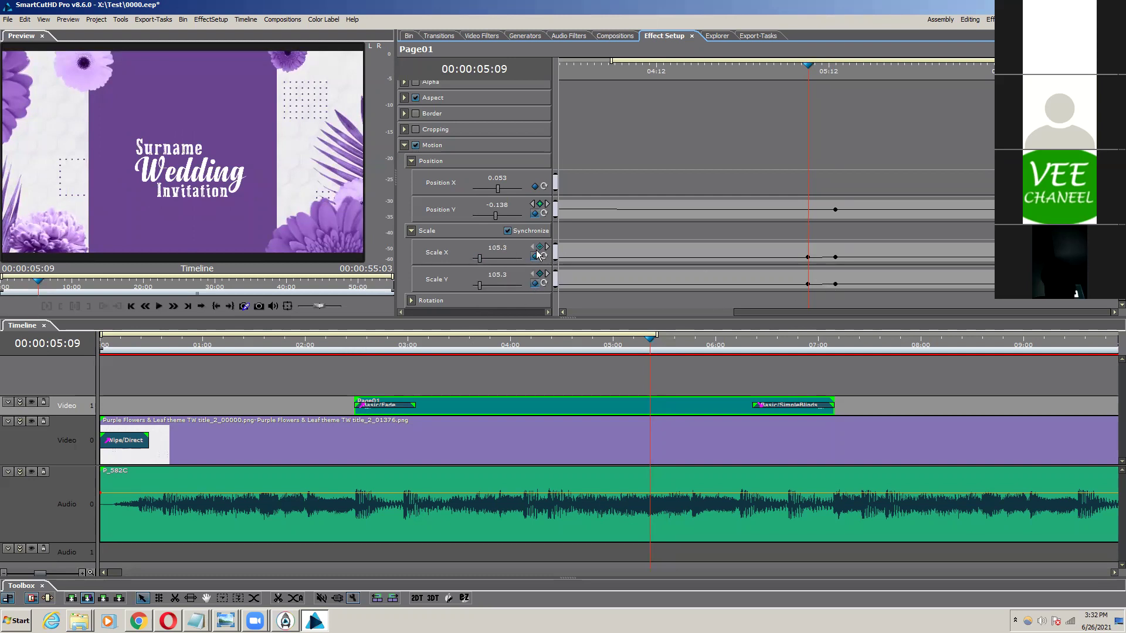
Step: Scrub from the Page01 title's first keyframe to its scale keyframes and play the quick enlargement
{"action": "left_click", "coordinate": [533, 203]}
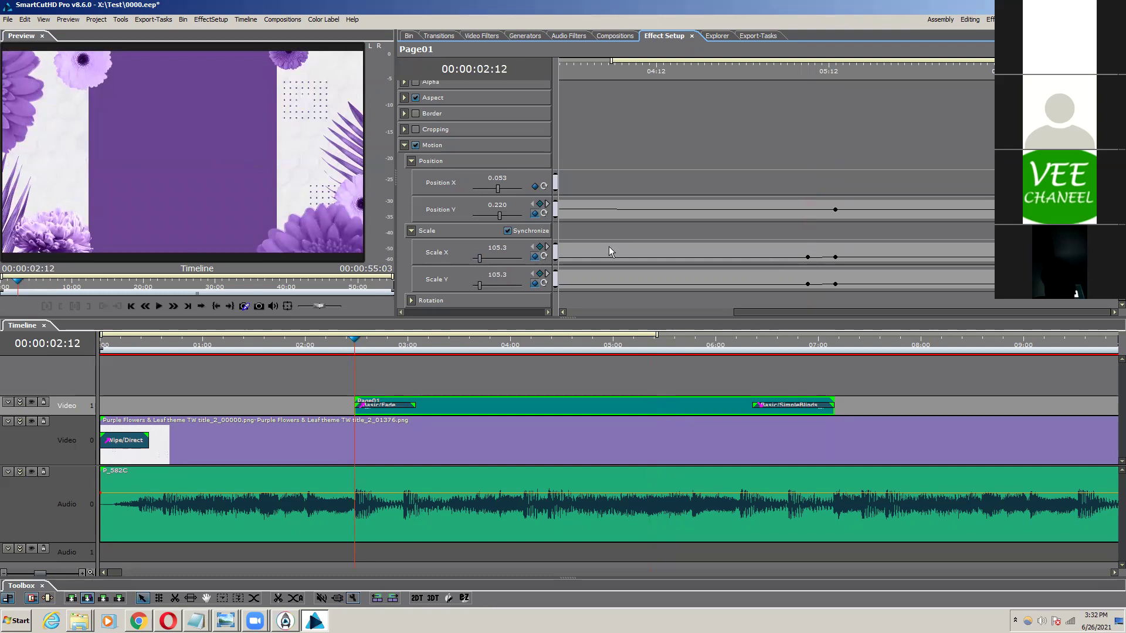
{"action": "left_click_drag", "start_coordinate": [354, 339], "coordinate": [652, 393]}
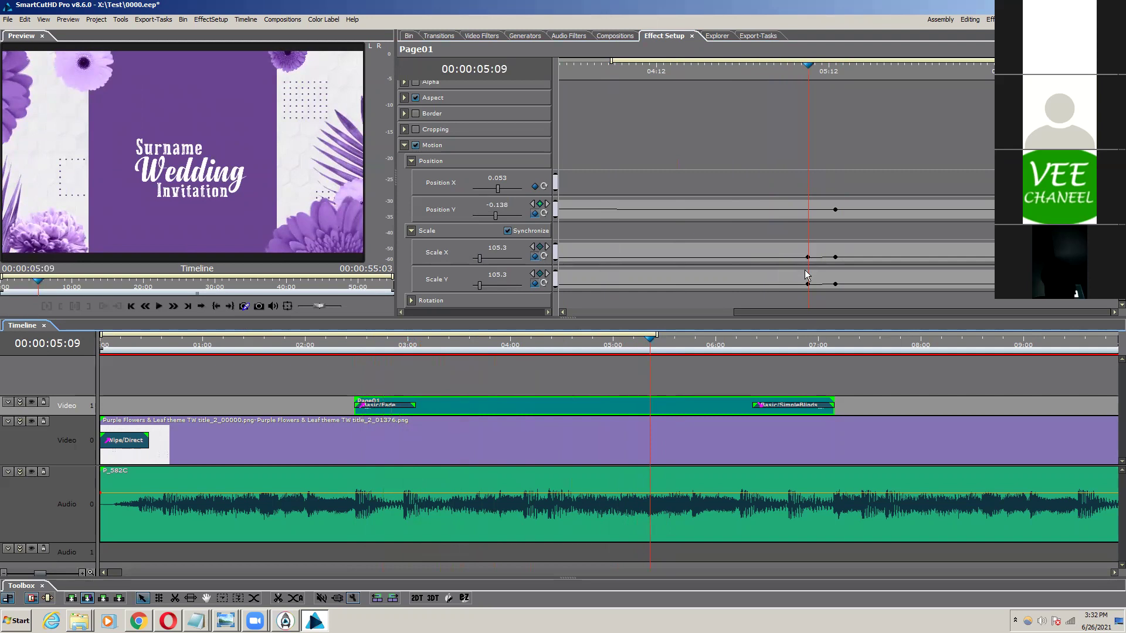
{"action": "left_click_drag", "start_coordinate": [654, 340], "coordinate": [655, 371]}
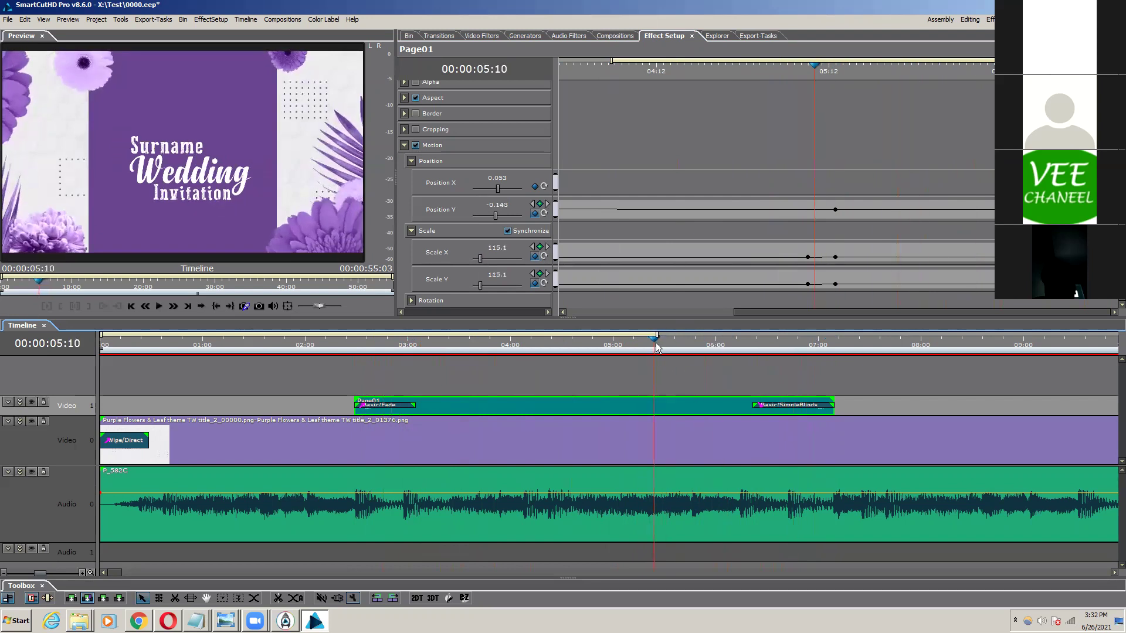
{"action": "left_click_drag", "start_coordinate": [652, 339], "coordinate": [629, 346]}
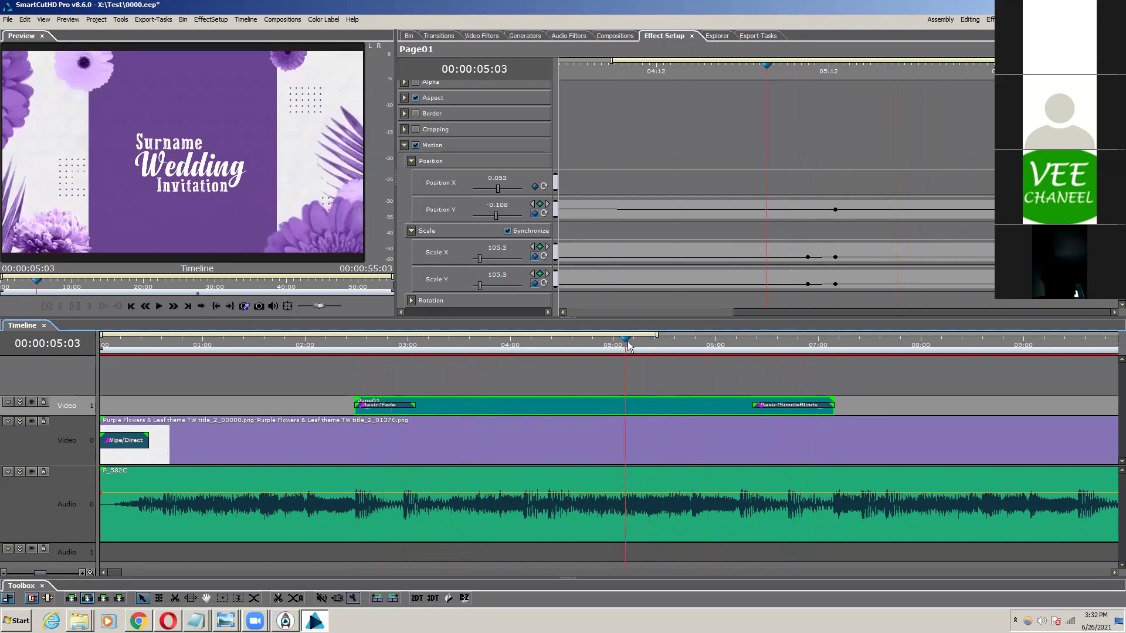
{"action": "key", "text": "space"}
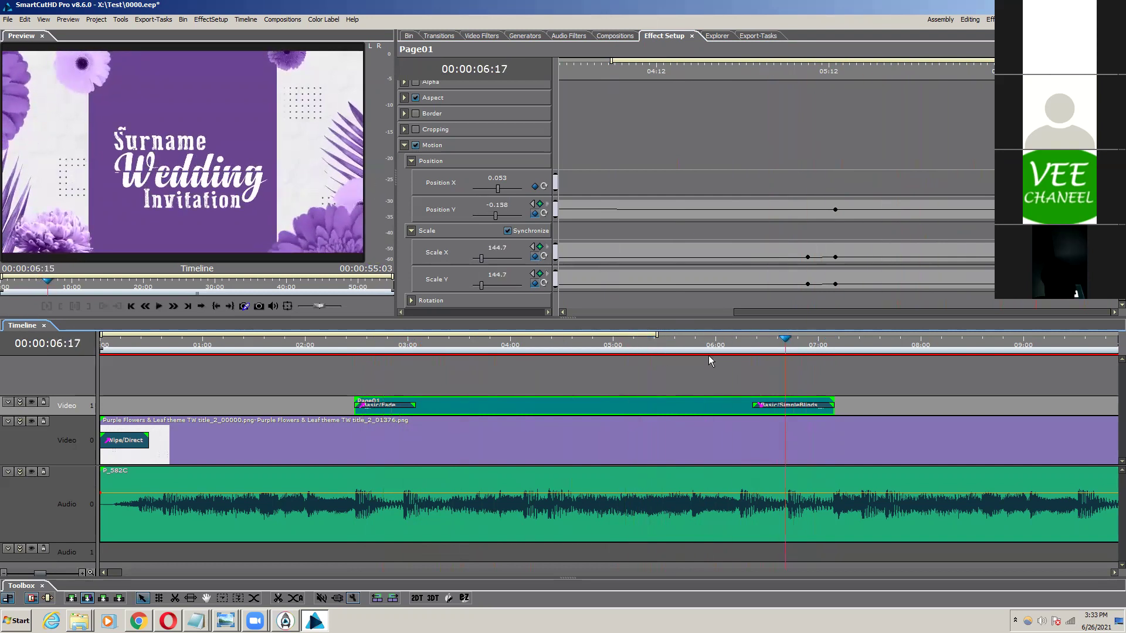
Step: Shift the Page01 title's Scale X and Scale Y keyframes so the enlargement ends at about 00:00:06:05, and play it
{"action": "left_click_drag", "start_coordinate": [762, 345], "coordinate": [736, 346]}
{"action": "left_click_drag", "start_coordinate": [788, 246], "coordinate": [950, 260]}
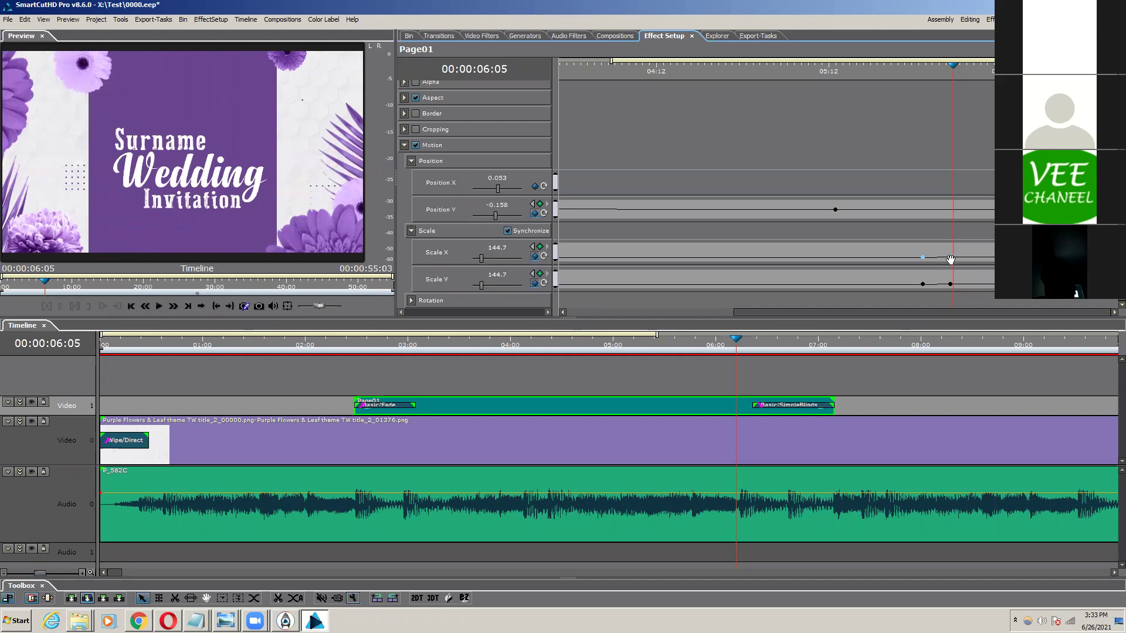
{"action": "key", "text": "space"}
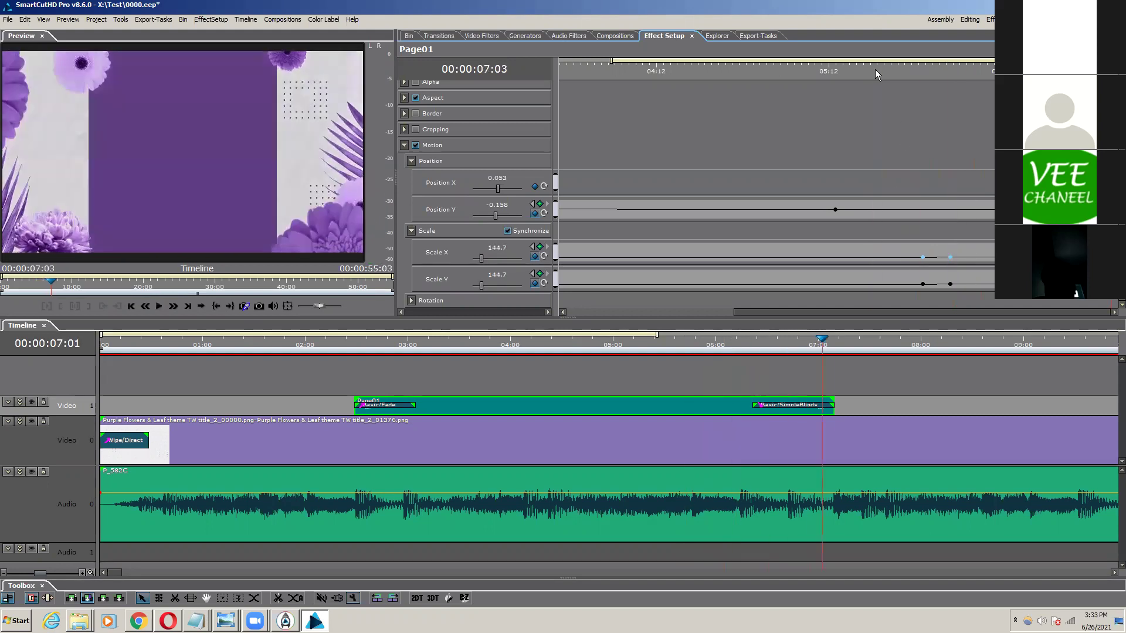
{"action": "left_click", "coordinate": [857, 67]}
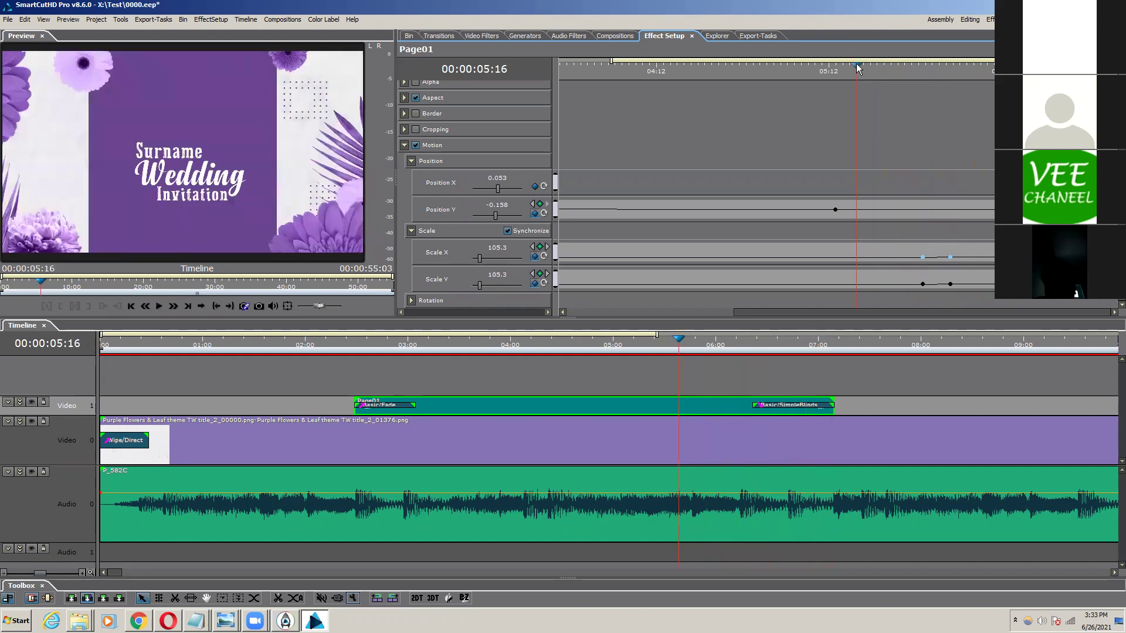
{"action": "key", "text": "space"}
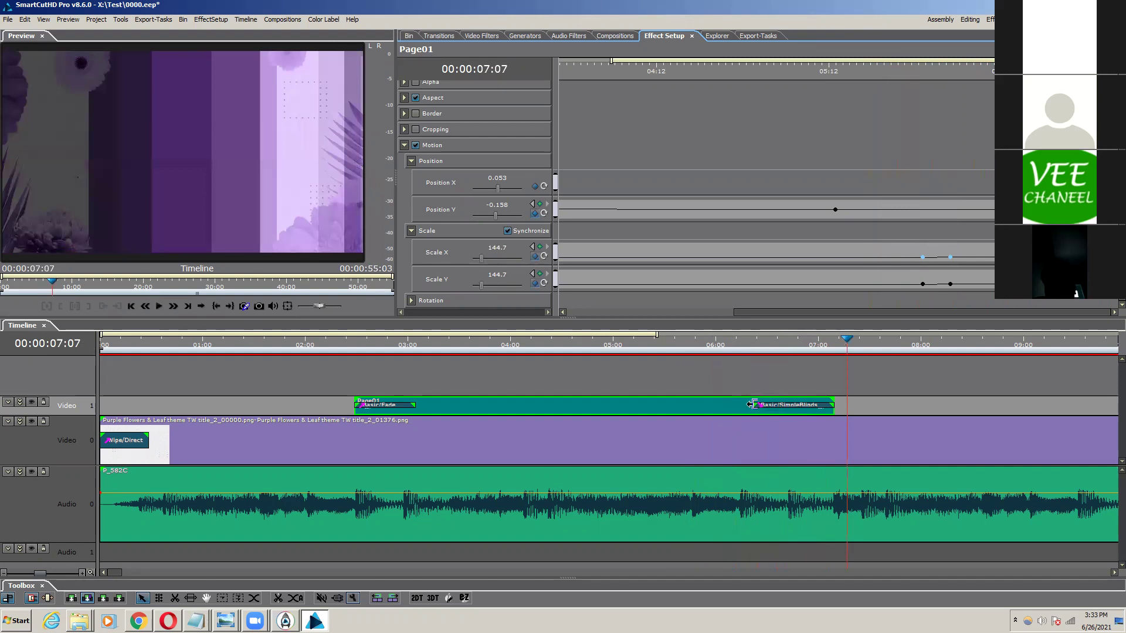
Step: Shorten the SimpleBlinds transition on Page01 so it starts at about 00:00:06:13, and play the title's exit
{"action": "left_click_drag", "start_coordinate": [752, 405], "coordinate": [771, 406]}
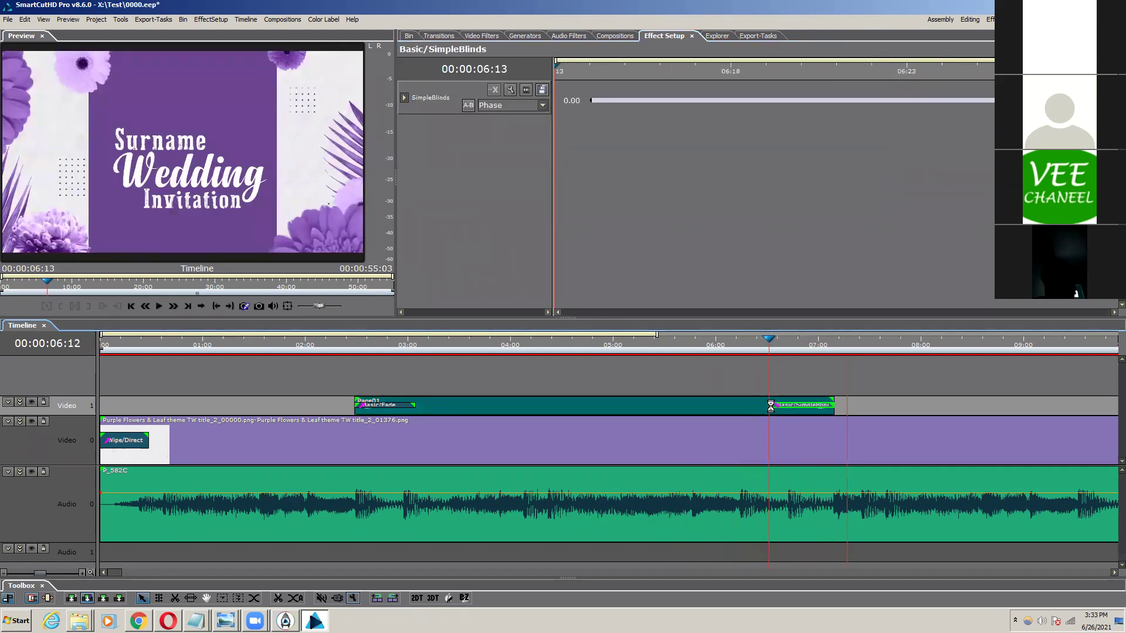
{"action": "left_click", "coordinate": [706, 342]}
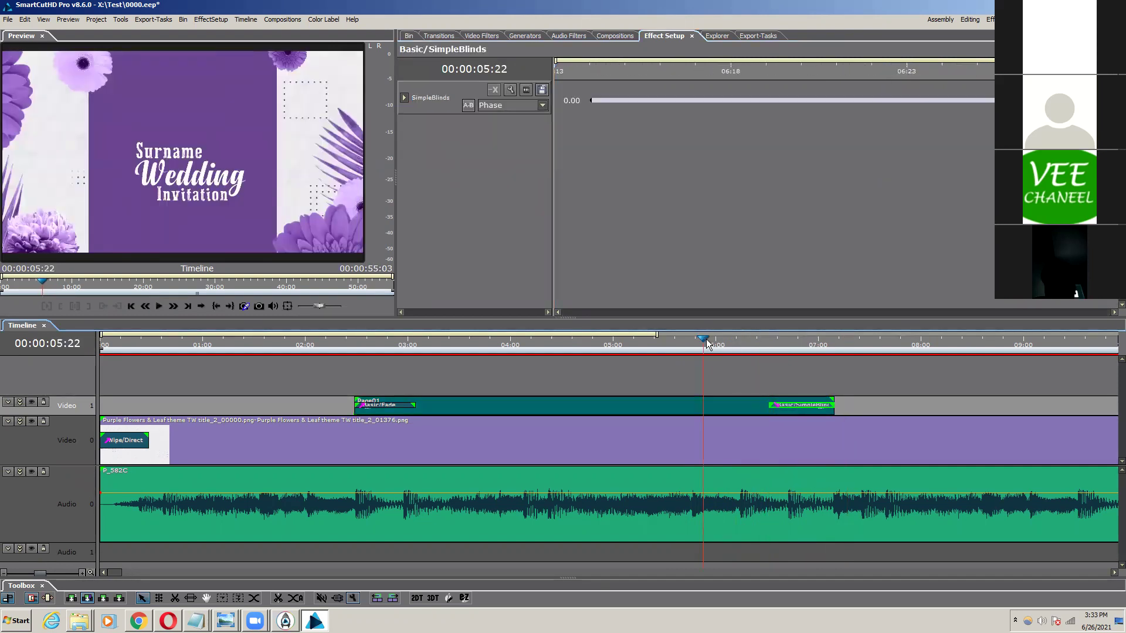
{"action": "key", "text": "space"}
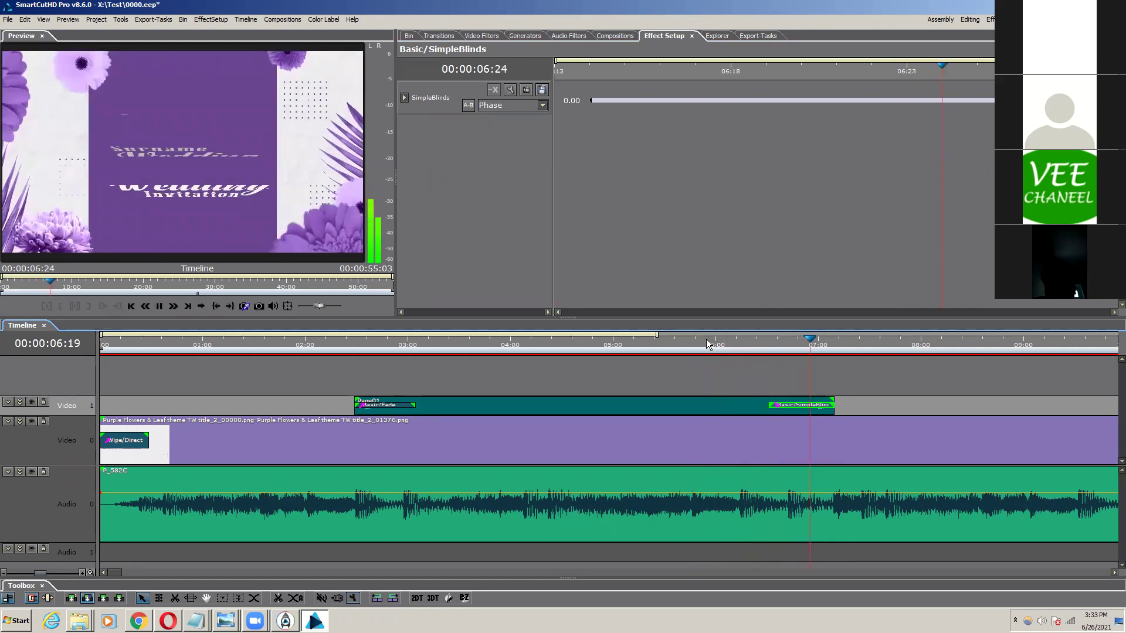
{"action": "left_click", "coordinate": [695, 343]}
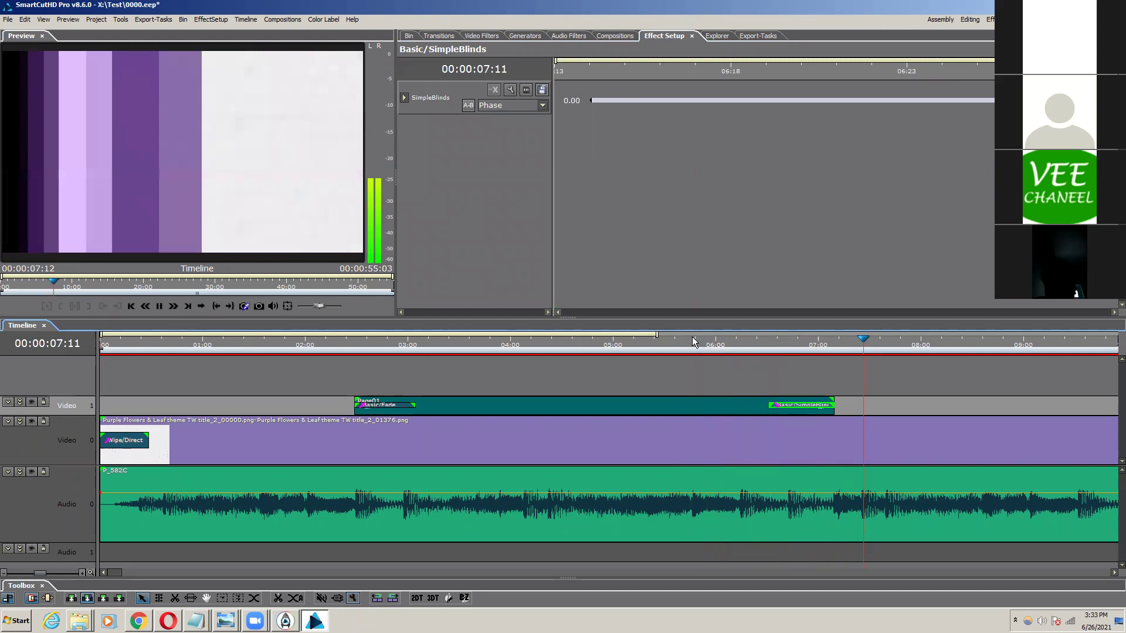
{"action": "key", "text": "space"}
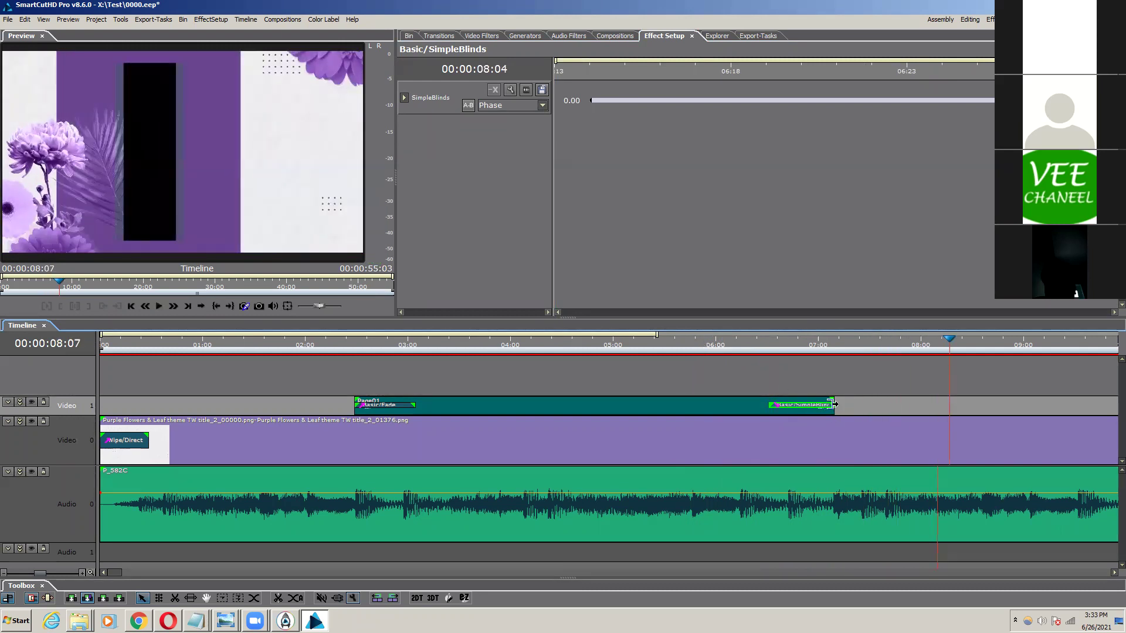
Step: Trim the end of the Page01 clip slightly, to just after the seven-second mark, and play the result
{"action": "left_click", "coordinate": [834, 404]}
{"action": "left_click_drag", "start_coordinate": [834, 405], "coordinate": [826, 405]}
{"action": "left_click", "coordinate": [662, 346]}
{"action": "key", "text": "space"}
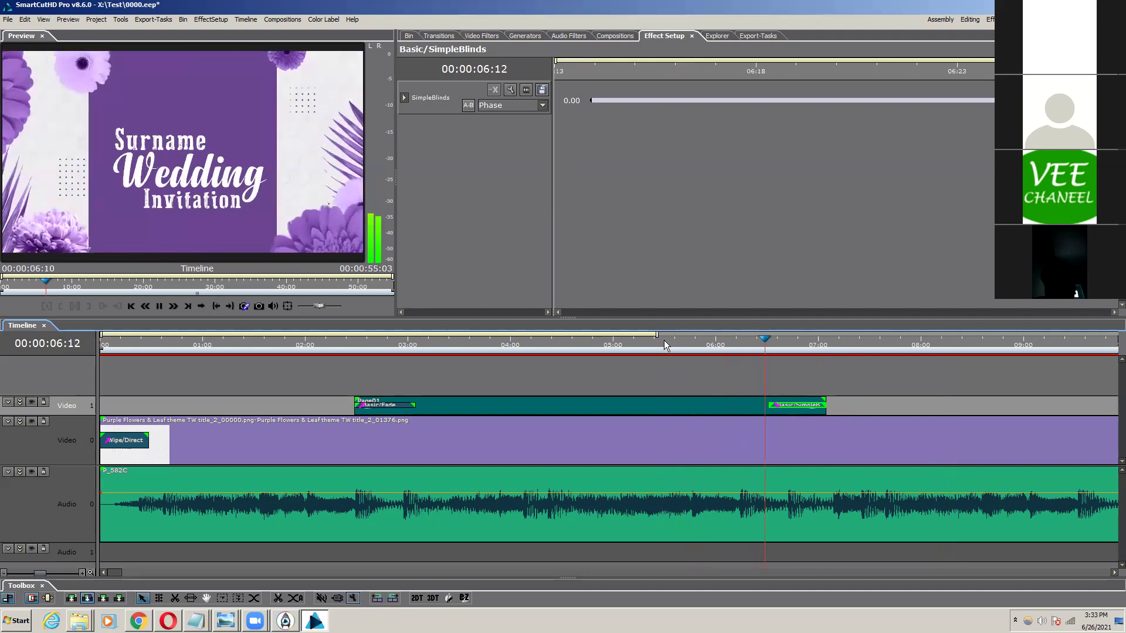
{"action": "left_click", "coordinate": [226, 344]}
{"action": "key", "text": "Home"}
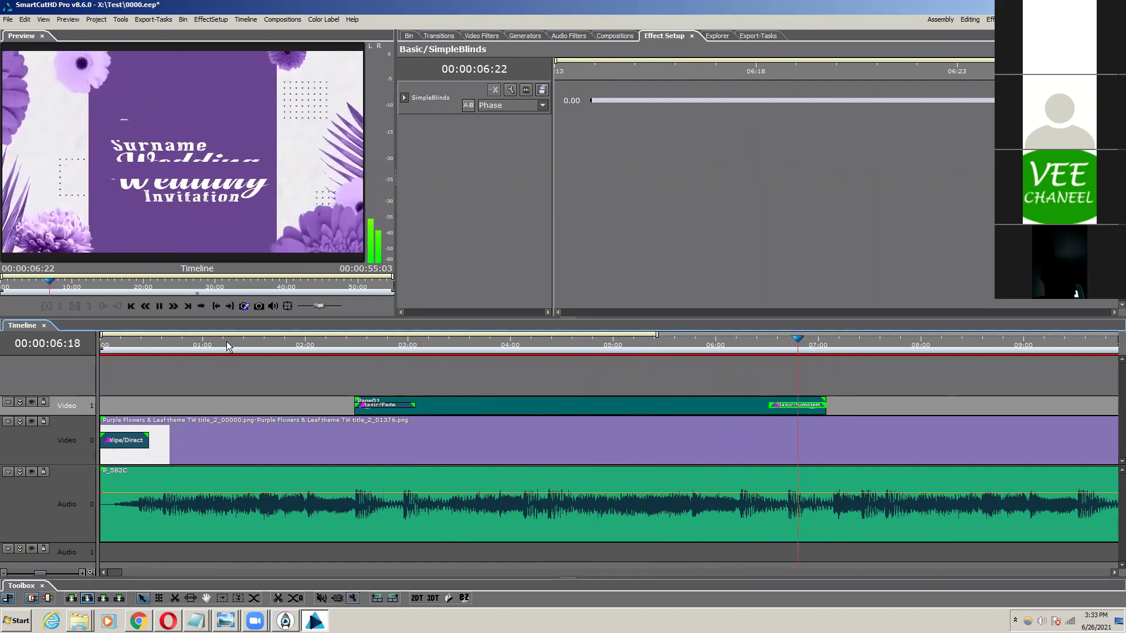
{"action": "key", "text": "space"}
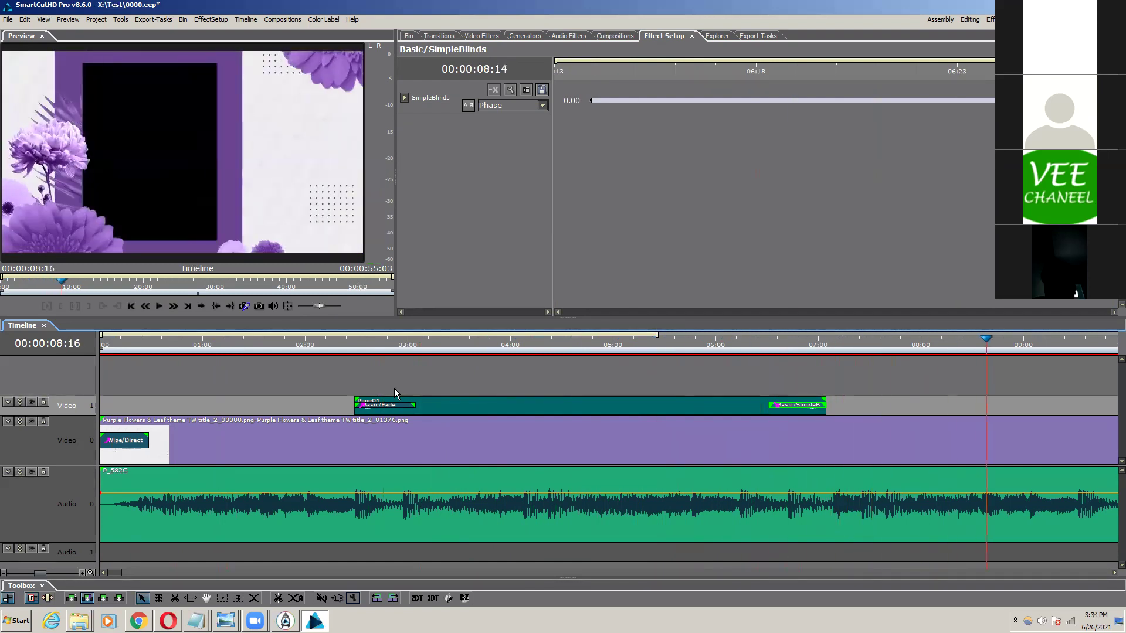
Step: Place the NEW2021PIC 01 photo from the Stills bin on the Video 1 track at about 8.3 seconds, and play it
{"action": "left_click", "coordinate": [815, 344]}
{"action": "left_click_drag", "start_coordinate": [815, 344], "coordinate": [1114, 366]}
{"action": "left_click", "coordinate": [168, 346]}
{"action": "left_click_drag", "start_coordinate": [174, 346], "coordinate": [210, 355]}
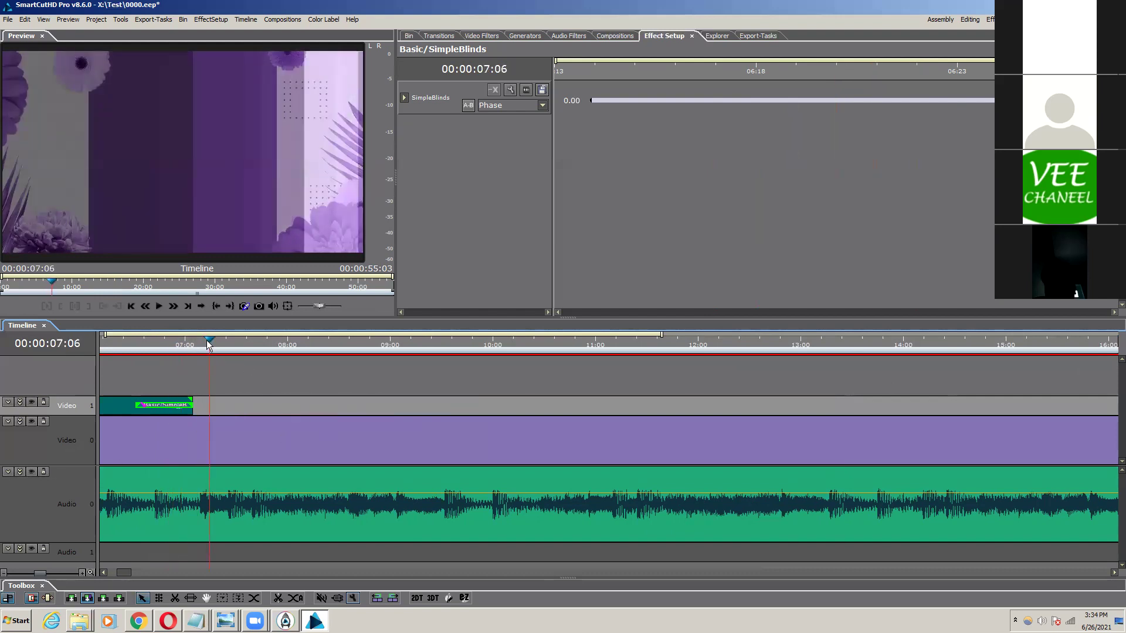
{"action": "left_click", "coordinate": [409, 36]}
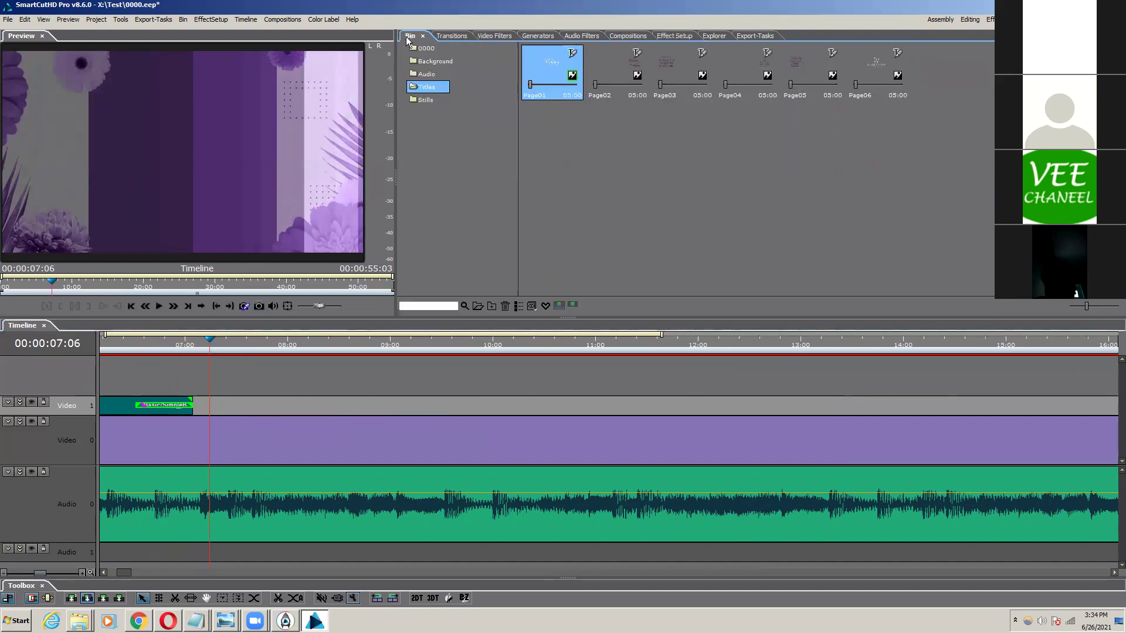
{"action": "left_click", "coordinate": [428, 101]}
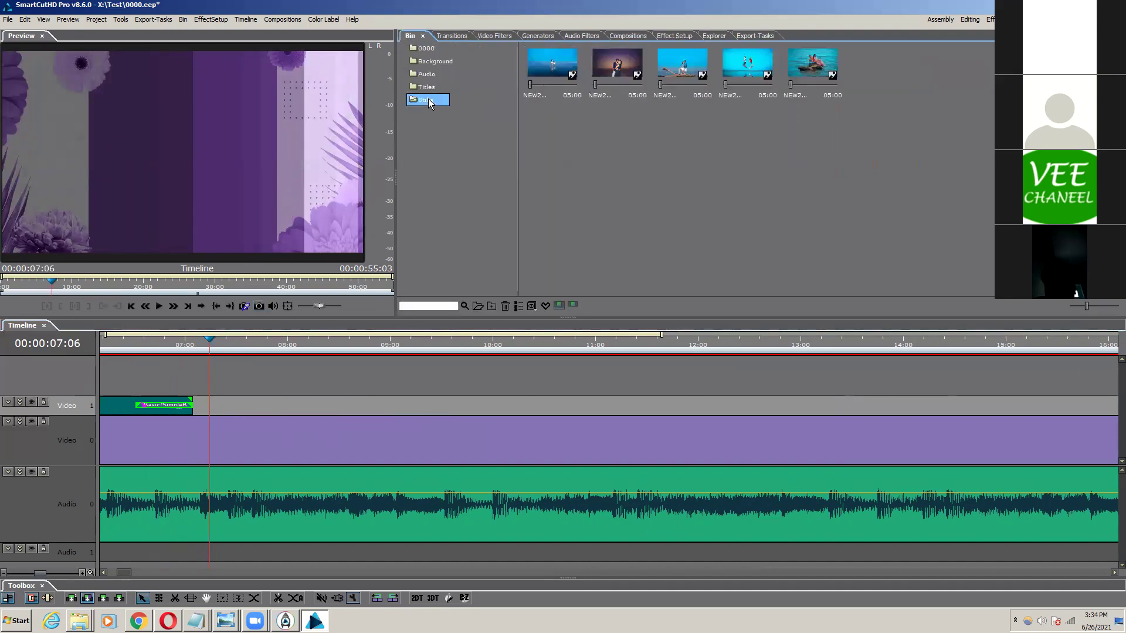
{"action": "left_click_drag", "start_coordinate": [541, 64], "coordinate": [320, 404]}
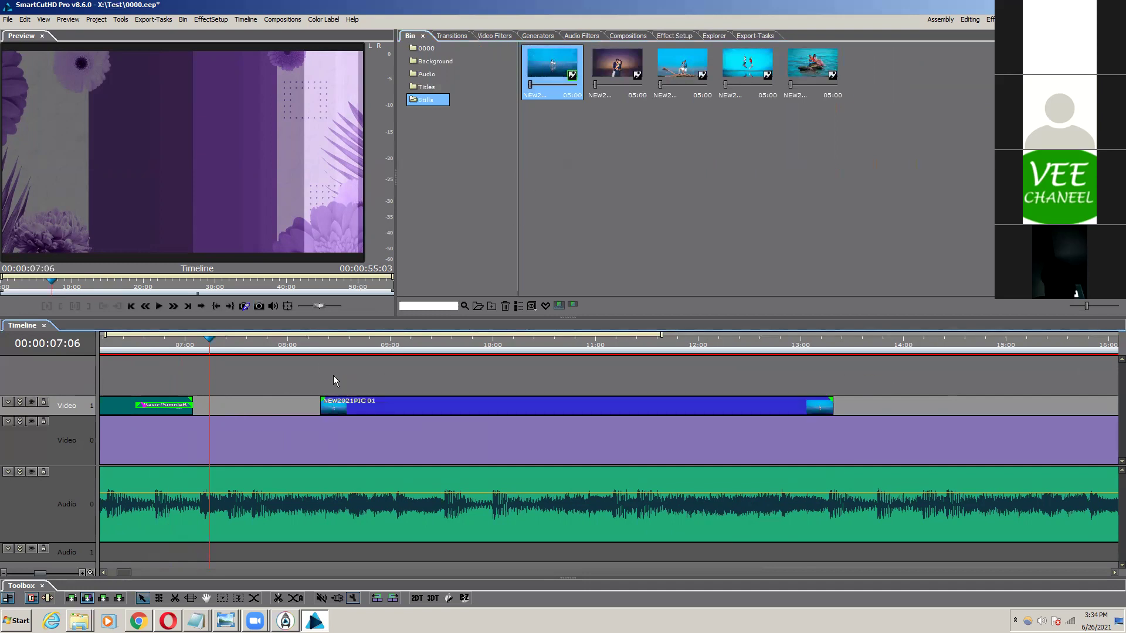
{"action": "left_click", "coordinate": [314, 340]}
{"action": "key", "text": "space"}
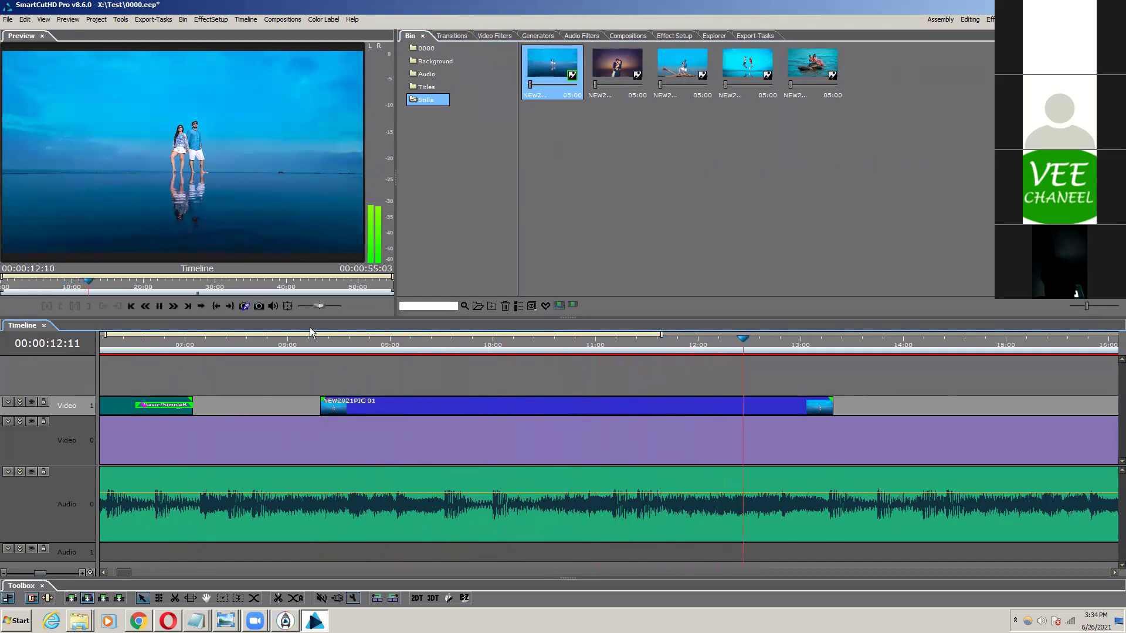
Step: Stop playback and add one video track and one audio track, both inserted at the end of the existing tracks
{"action": "key", "text": "space"}
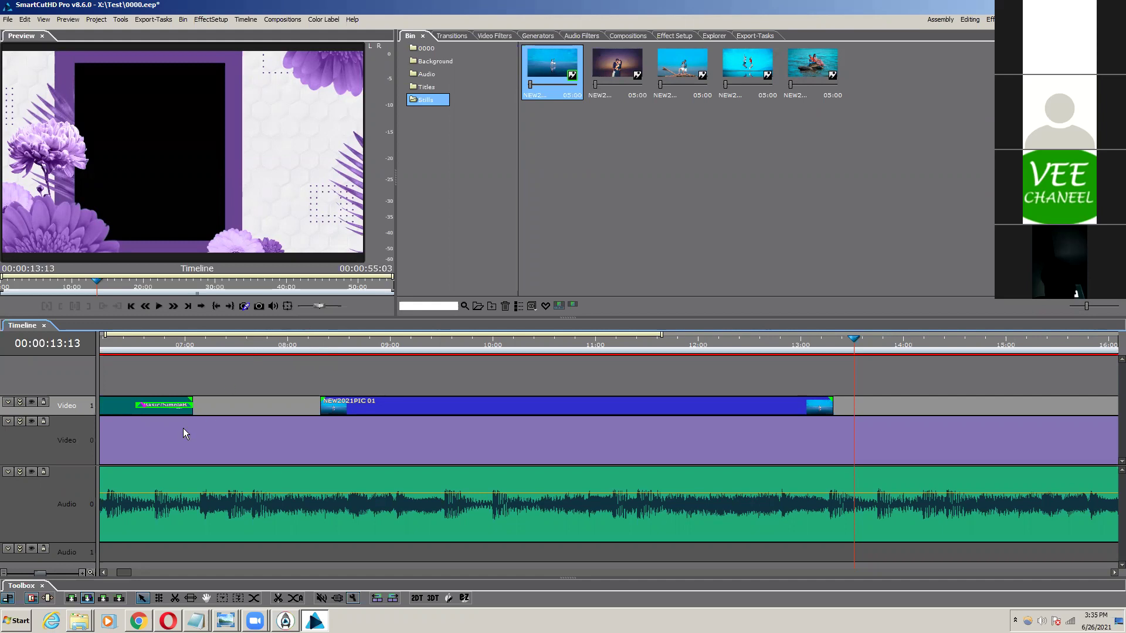
{"action": "left_click_drag", "start_coordinate": [40, 572], "coordinate": [27, 575]}
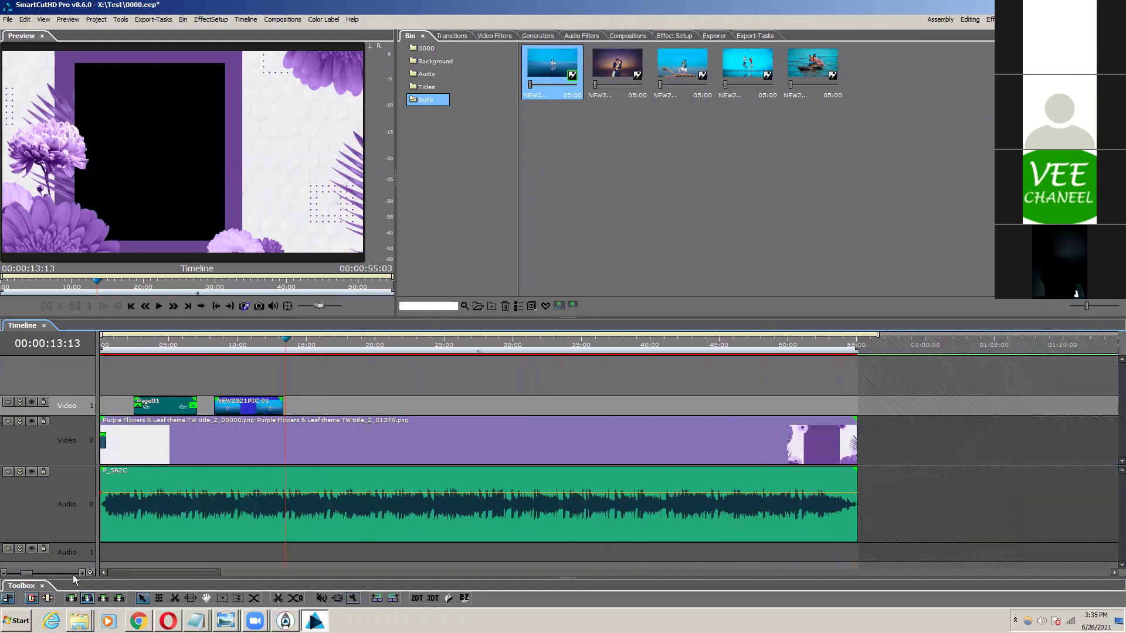
{"action": "left_click_drag", "start_coordinate": [880, 386], "coordinate": [101, 460]}
{"action": "left_click_drag", "start_coordinate": [254, 443], "coordinate": [251, 420]}
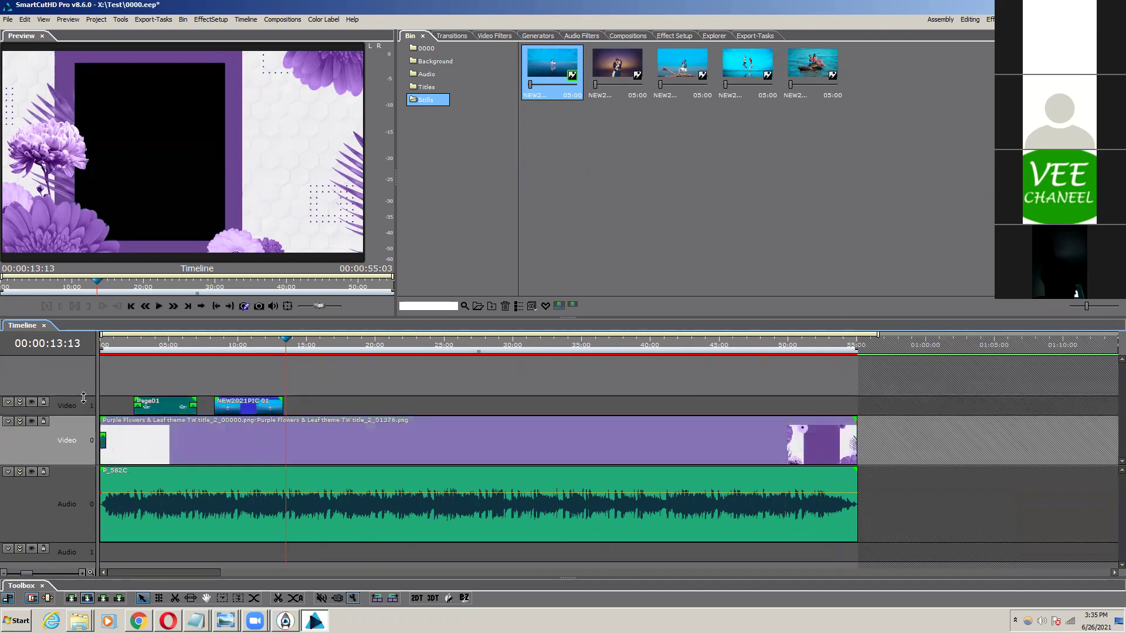
{"action": "right_click", "coordinate": [68, 408]}
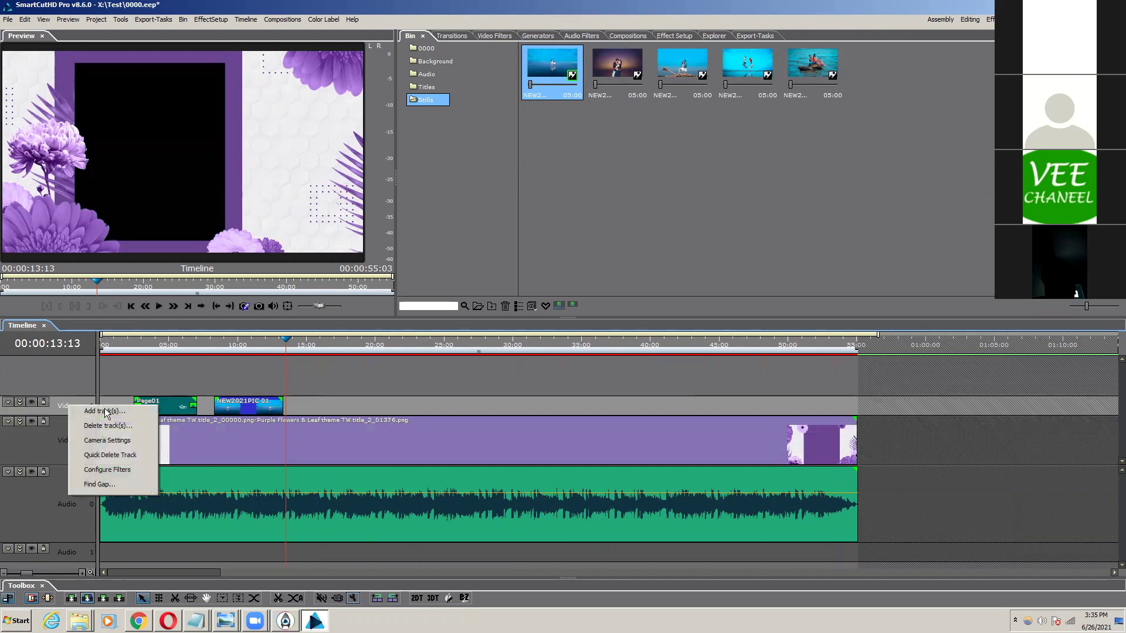
{"action": "left_click", "coordinate": [94, 414]}
{"action": "left_click", "coordinate": [647, 275]}
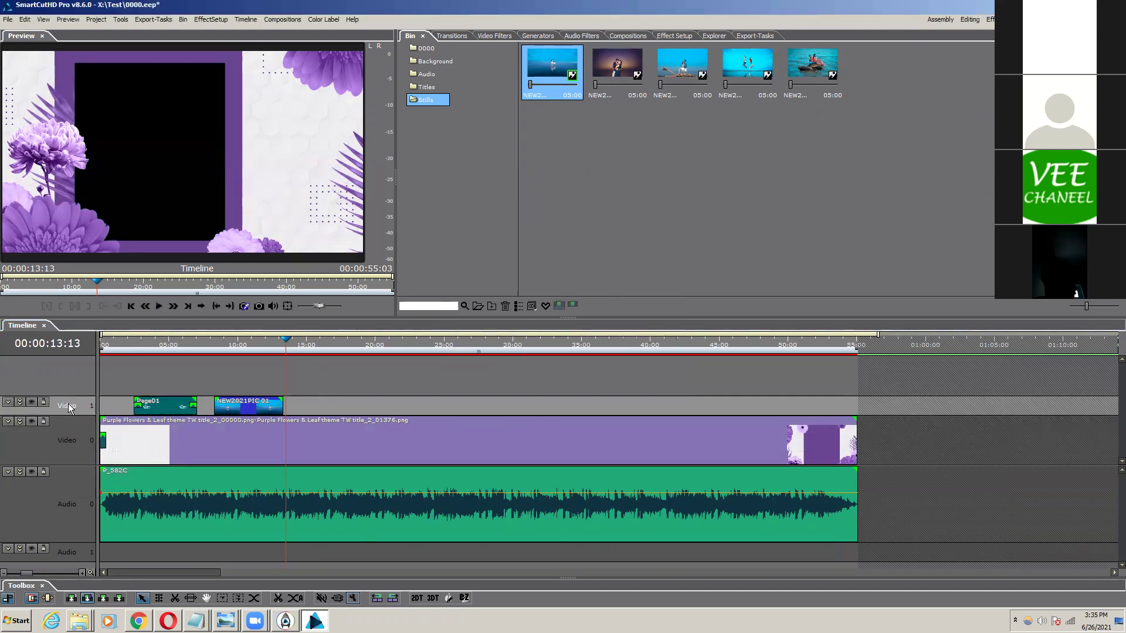
{"action": "right_click", "coordinate": [68, 404]}
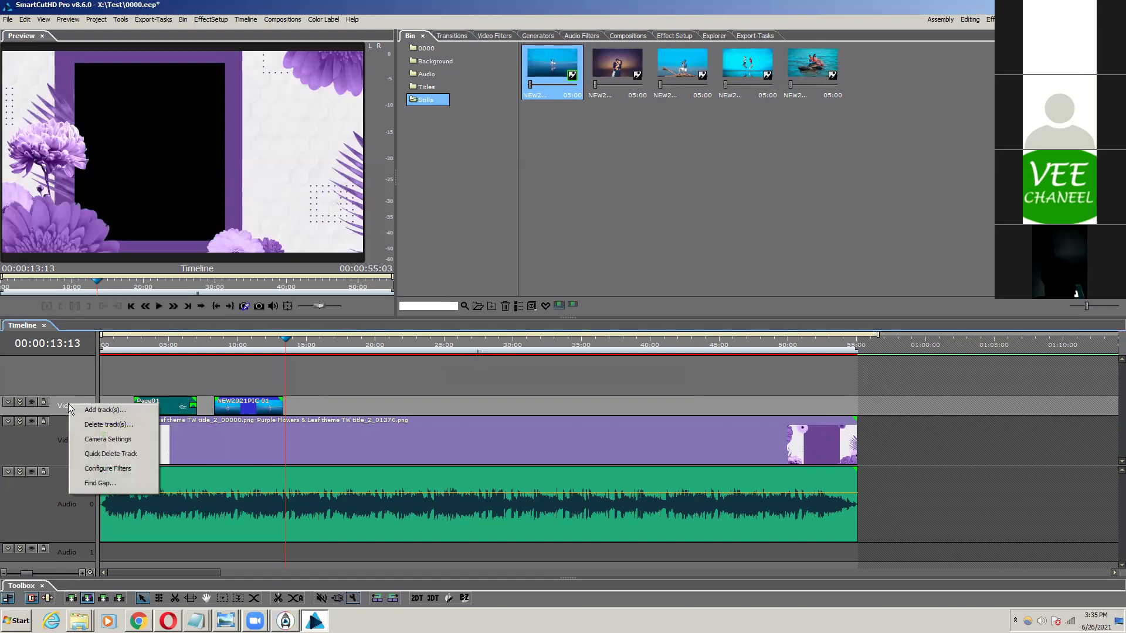
{"action": "left_click", "coordinate": [119, 413]}
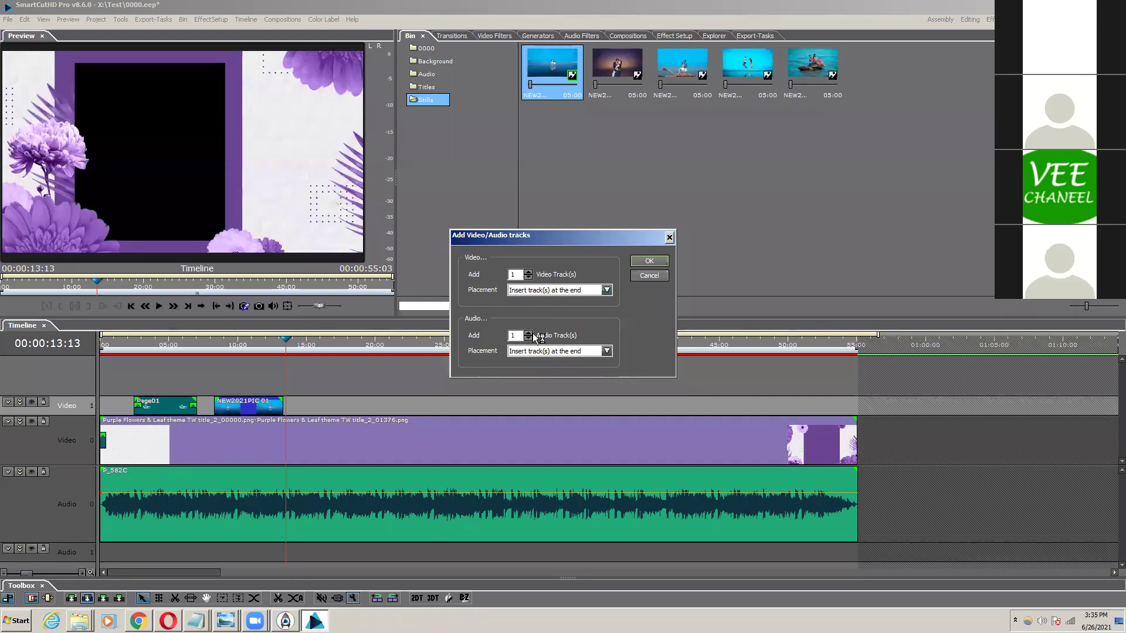
{"action": "left_click", "coordinate": [649, 261]}
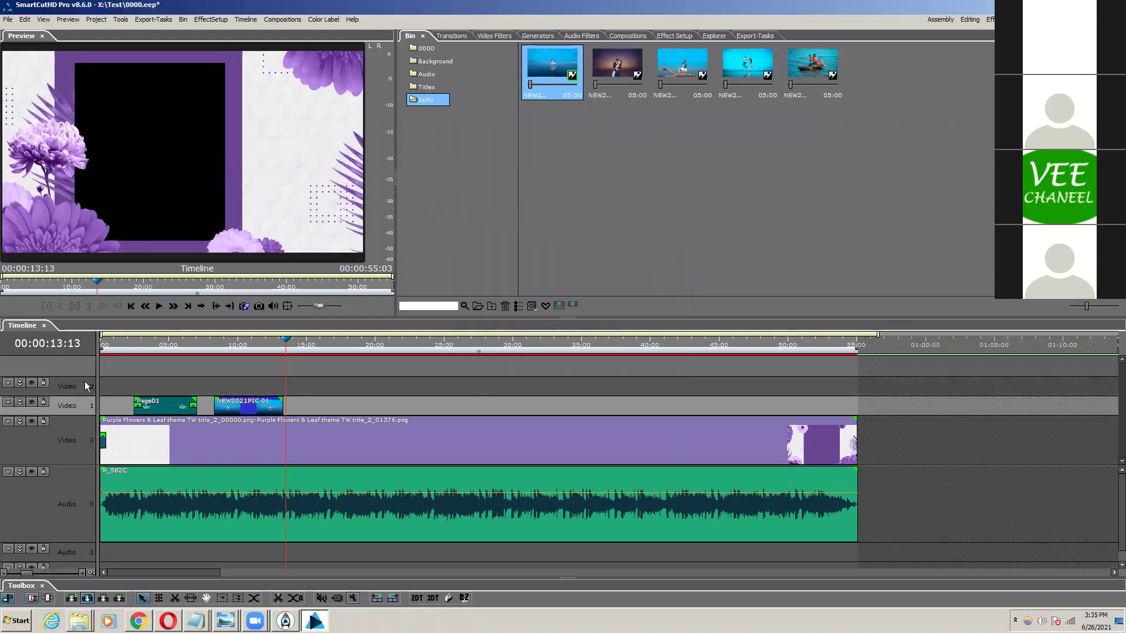
Step: Move the Page01, NEW2021PIC 01 and Purple Flowers background clips together up by one video track
{"action": "left_click_drag", "start_coordinate": [887, 385], "coordinate": [108, 455]}
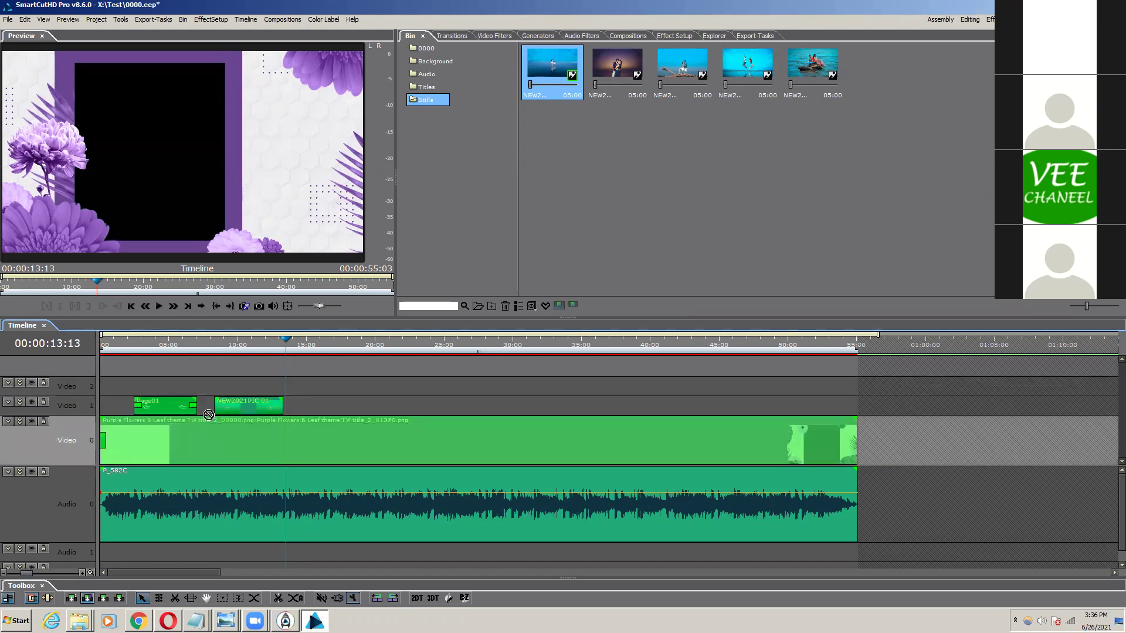
{"action": "left_click_drag", "start_coordinate": [208, 415], "coordinate": [213, 418]}
{"action": "left_click", "coordinate": [357, 444]}
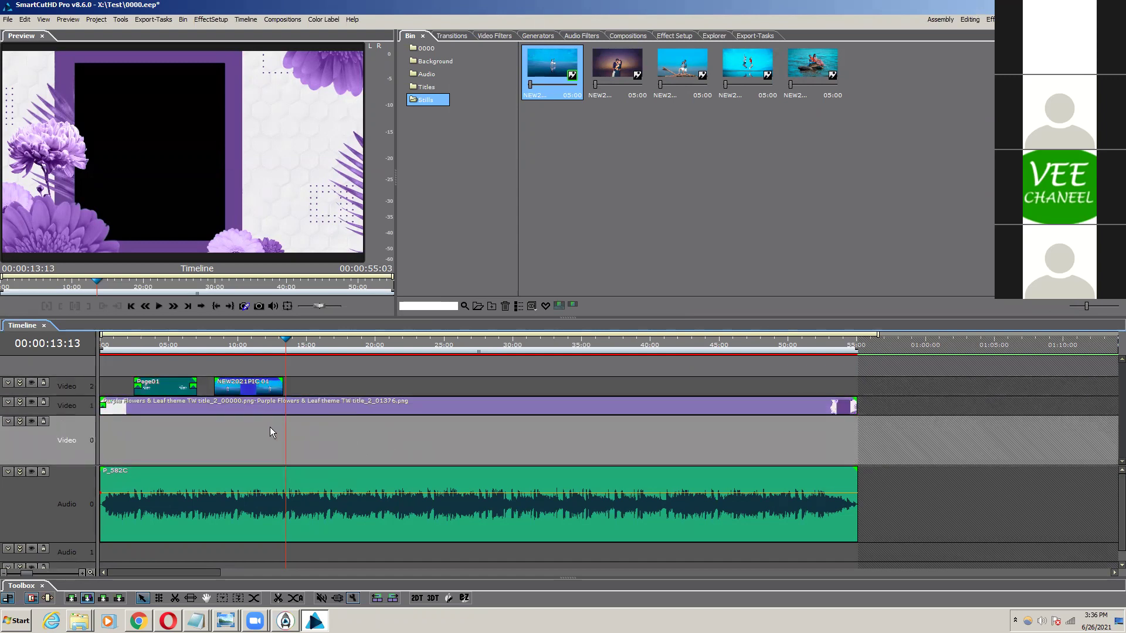
Step: Move the NEW2021PIC 01 photo down to the Video 0 track, beneath the flower background, and play that section
{"action": "left_click", "coordinate": [264, 392]}
{"action": "left_click_drag", "start_coordinate": [256, 392], "coordinate": [250, 441]}
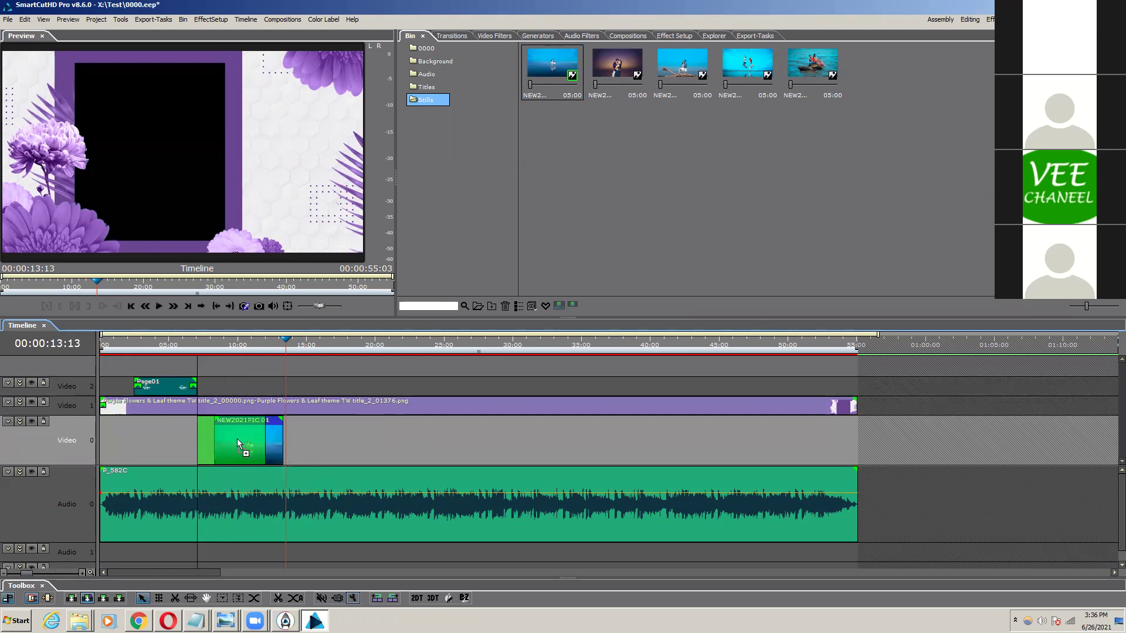
{"action": "left_click", "coordinate": [195, 343]}
{"action": "key", "text": "space"}
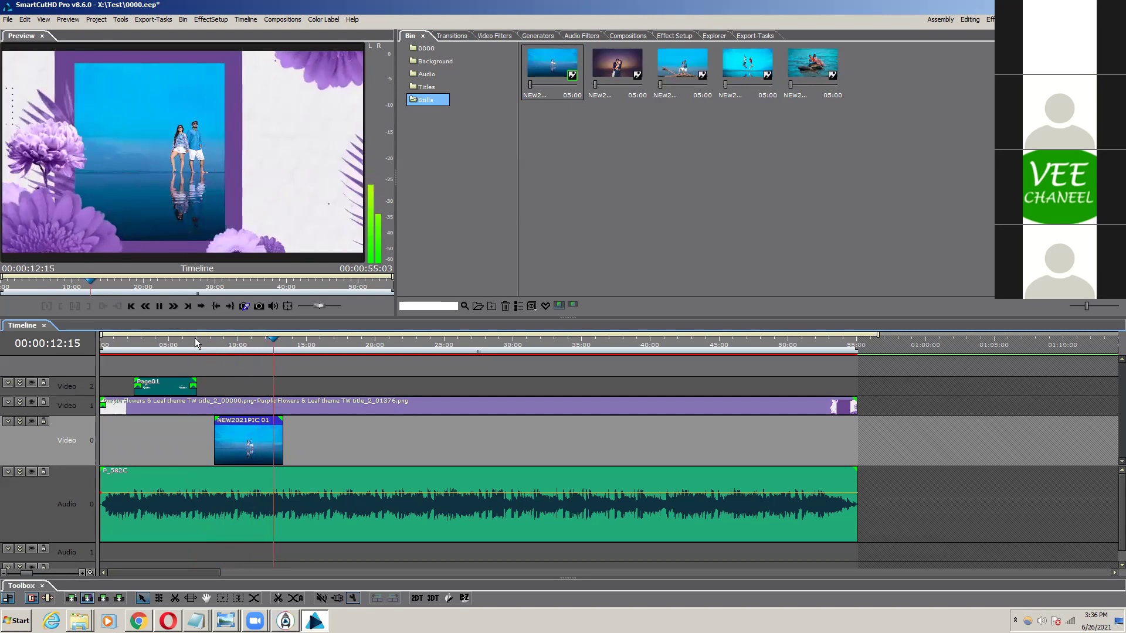
{"action": "key", "text": "space"}
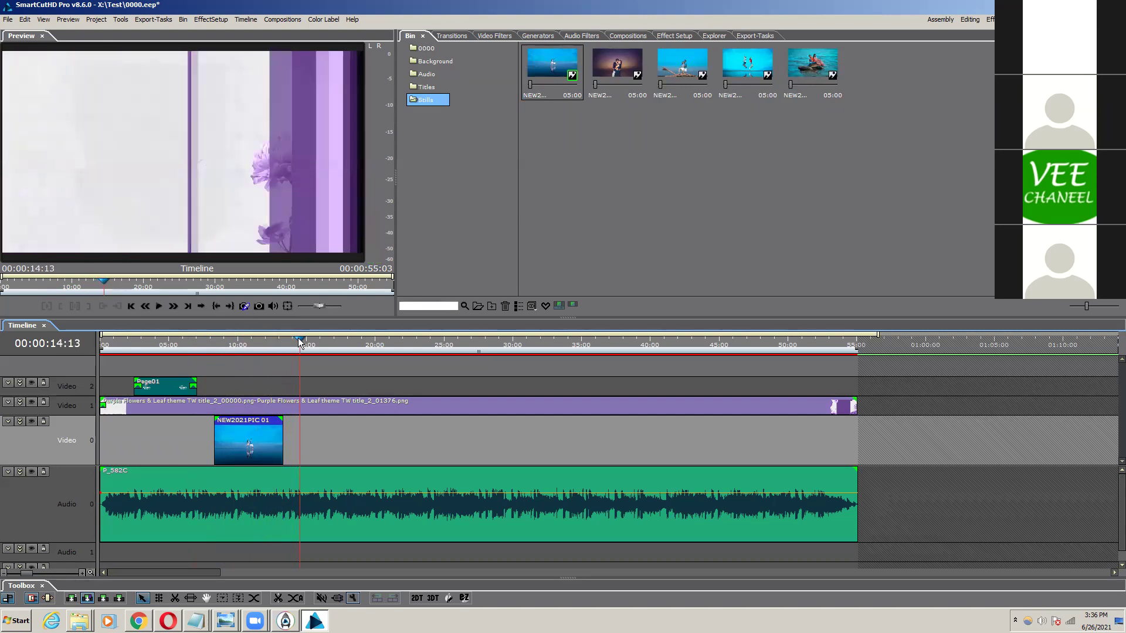
Step: Extend the end of the NEW2021PIC 01 photo to 00:00:14:14 and play the transition out of the frame
{"action": "left_click_drag", "start_coordinate": [299, 341], "coordinate": [300, 343]}
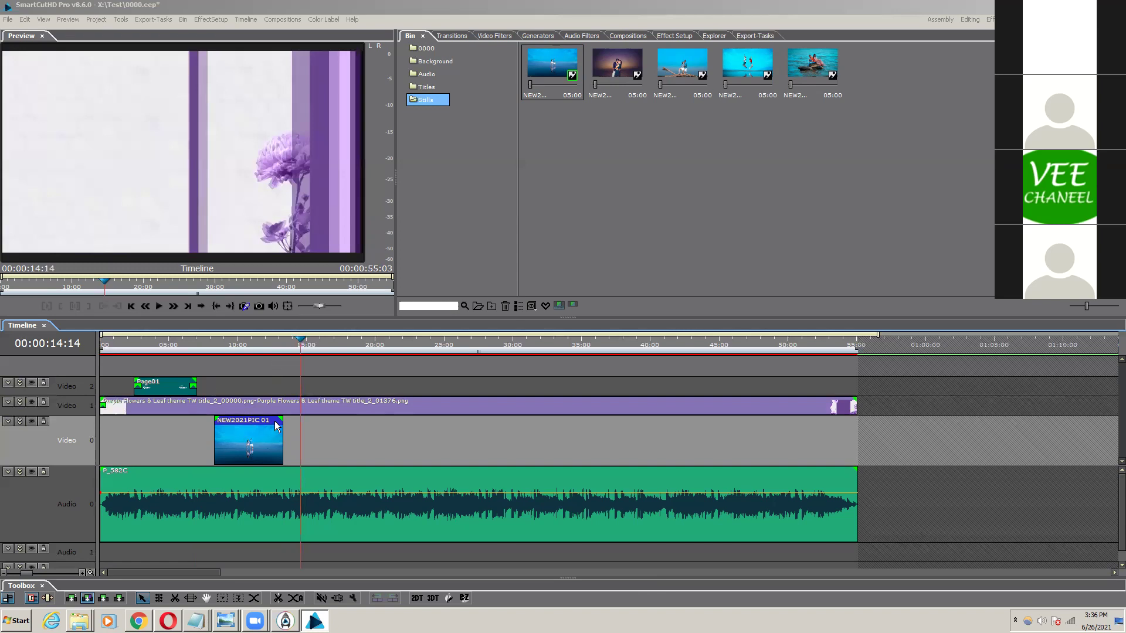
{"action": "left_click_drag", "start_coordinate": [281, 432], "coordinate": [300, 435]}
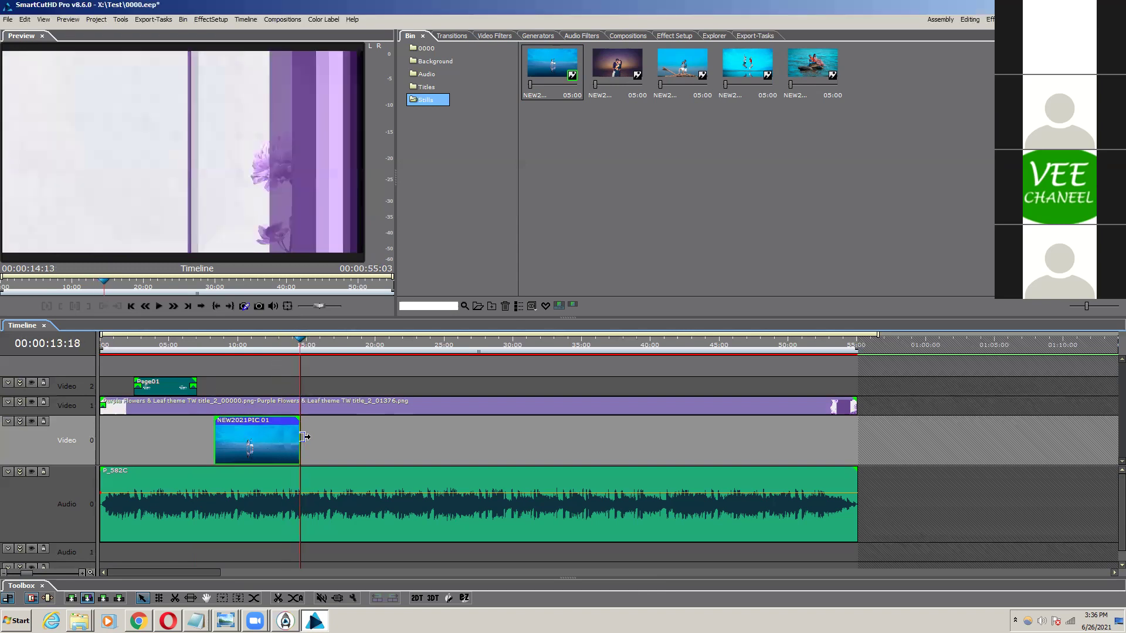
{"action": "left_click", "coordinate": [287, 349]}
{"action": "key", "text": "space"}
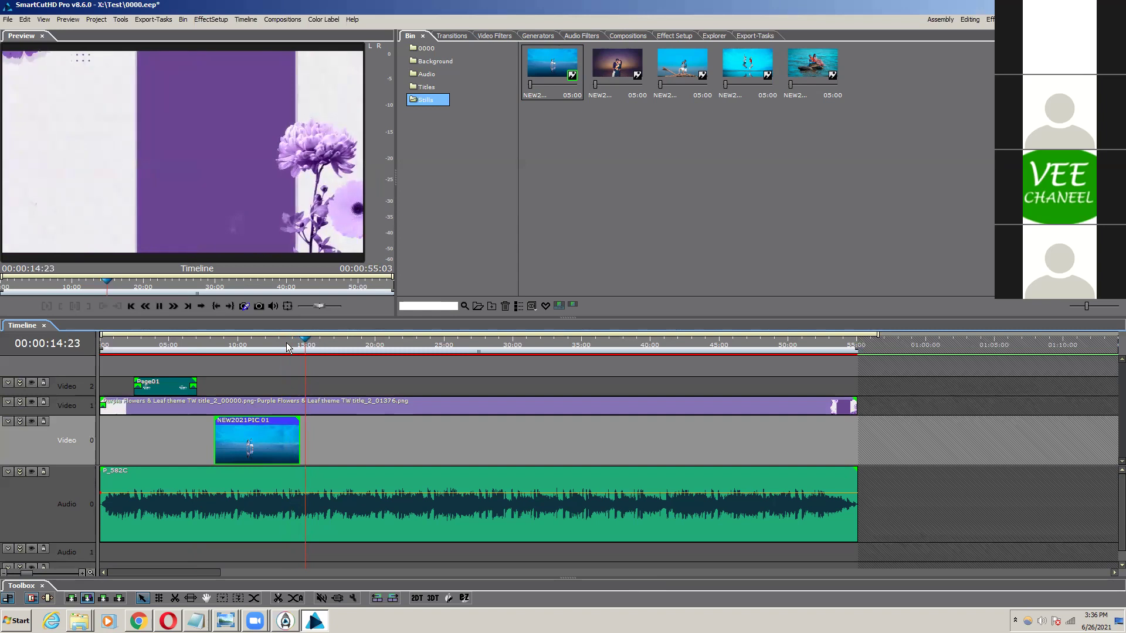
{"action": "key", "text": "space"}
Step: Play the frame's opening and extend the start of the NEW2021PIC 01 photo back to 00:00:07:21
{"action": "left_click", "coordinate": [212, 347]}
{"action": "key", "text": "space"}
{"action": "left_click", "coordinate": [209, 346]}
{"action": "key", "text": "space"}
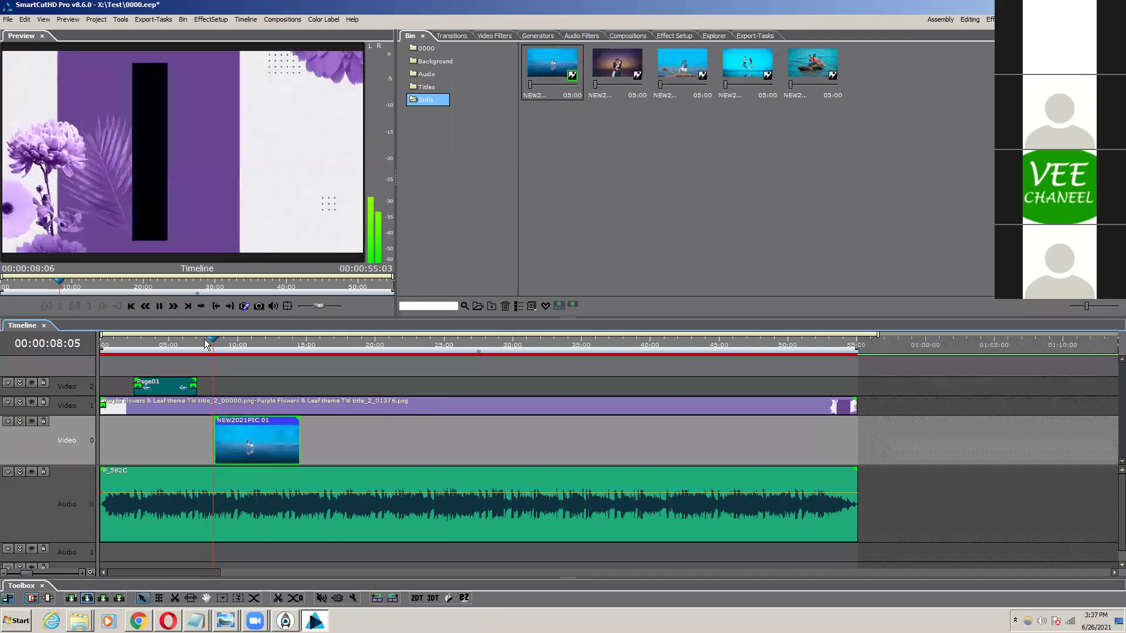
{"action": "key", "text": "space"}
{"action": "left_click", "coordinate": [209, 345]}
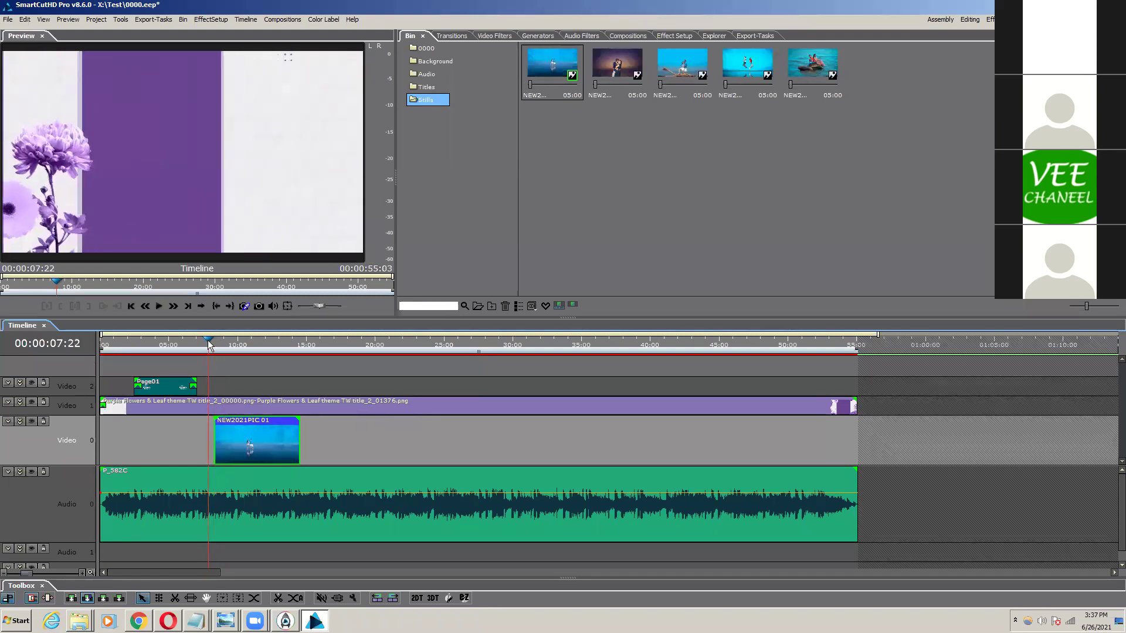
{"action": "left_click", "coordinate": [208, 346]}
{"action": "left_click_drag", "start_coordinate": [214, 437], "coordinate": [209, 438]}
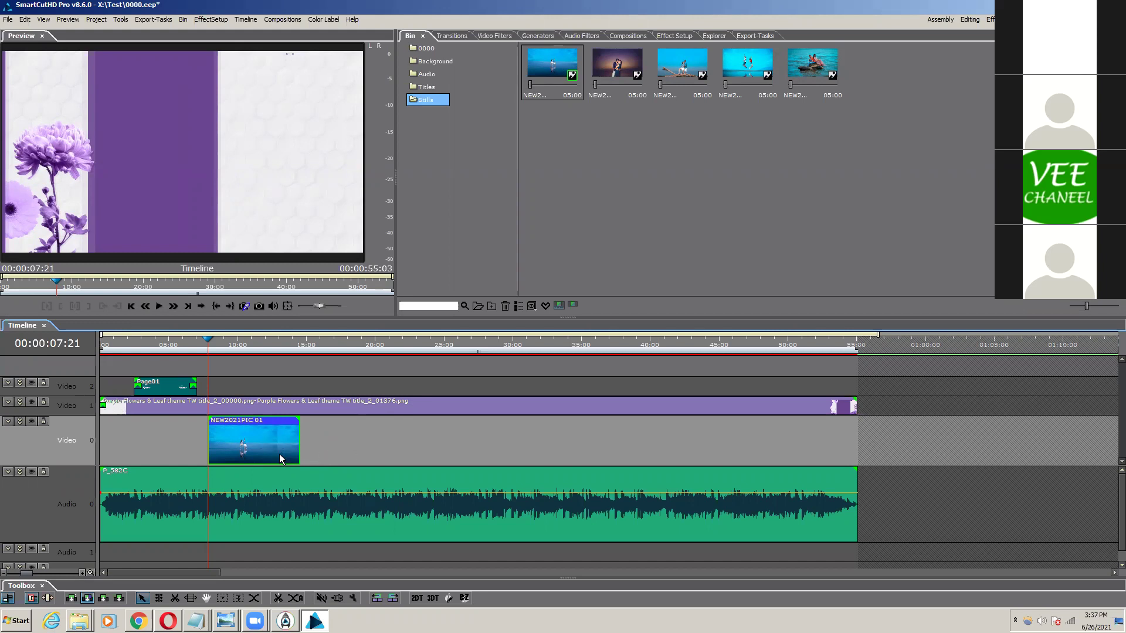
Step: Scrub through the photo section to examine how the couple sits within the flower frame
{"action": "right_click", "coordinate": [376, 409]}
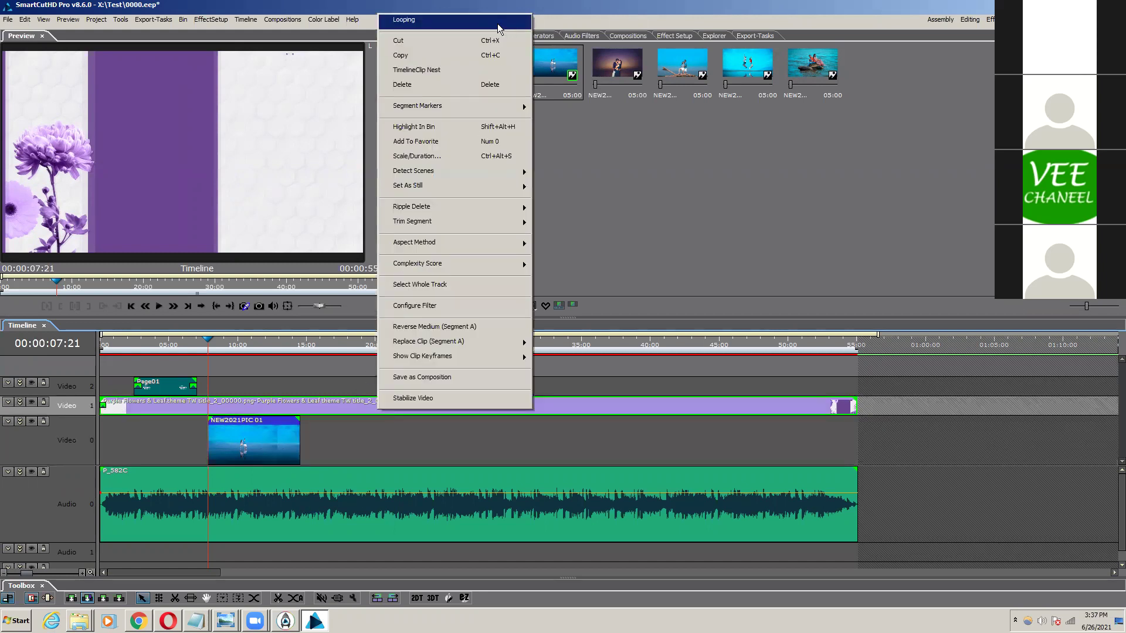
{"action": "left_click", "coordinate": [331, 387]}
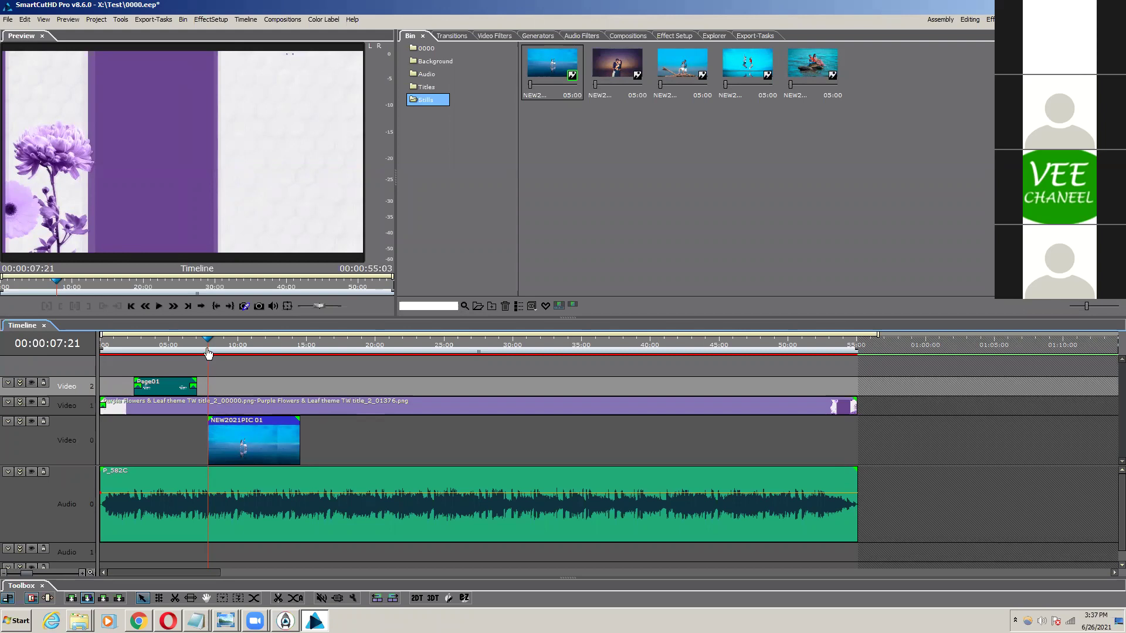
{"action": "left_click_drag", "start_coordinate": [206, 345], "coordinate": [252, 379]}
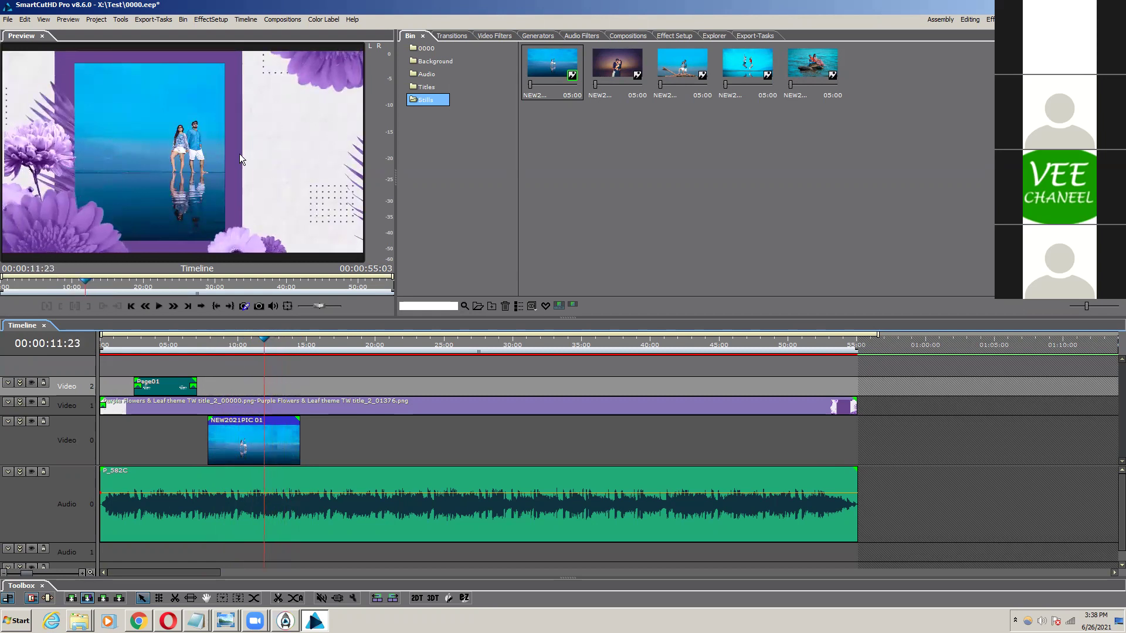
{"action": "mouse_move", "coordinate": [228, 345]}
{"action": "left_mouse_down"}
{"action": "mouse_move", "coordinate": [210, 345]}
{"action": "mouse_move", "coordinate": [297, 350]}
{"action": "mouse_move", "coordinate": [246, 354]}
{"action": "left_mouse_up"}
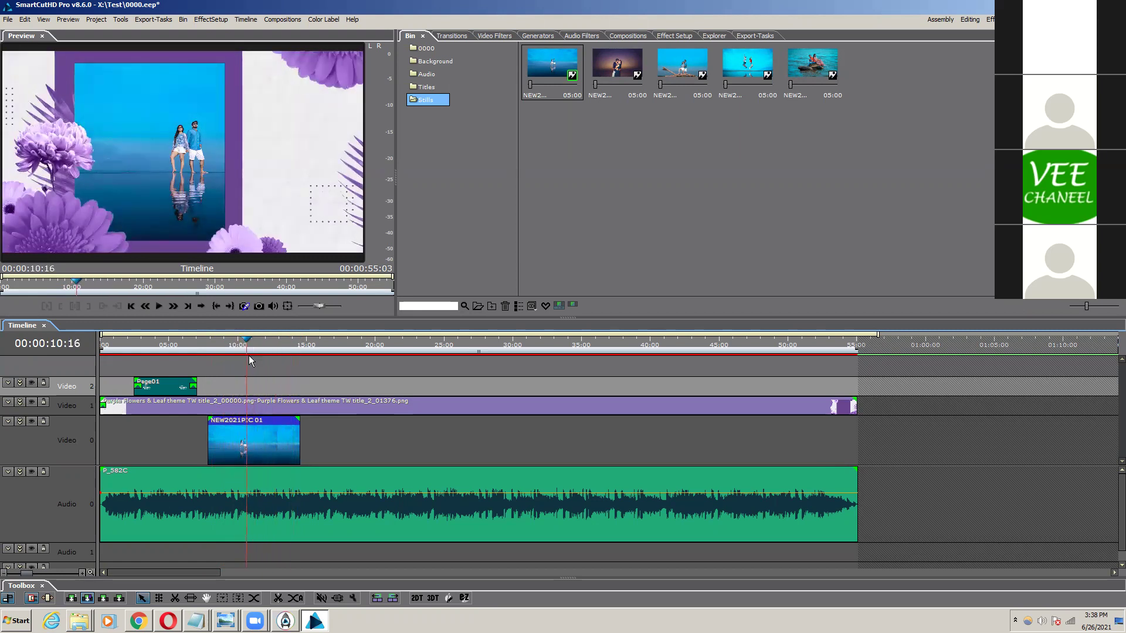
Step: Enable the Motion effect on the NEW2021PIC 01 photo and show its Position settings
{"action": "left_click", "coordinate": [272, 448]}
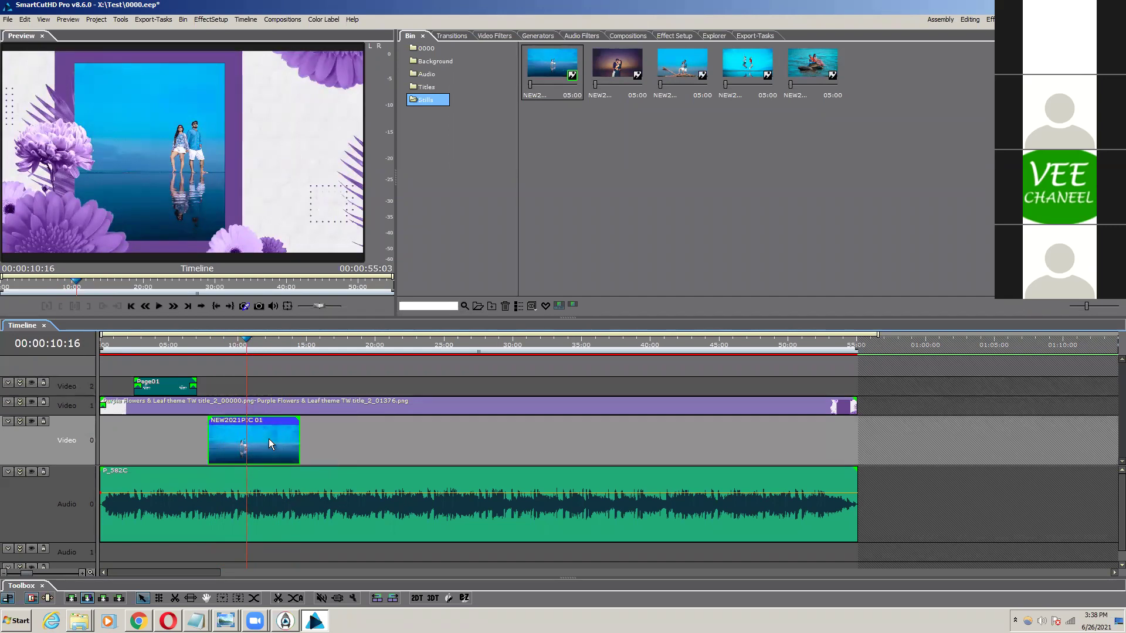
{"action": "left_click", "coordinate": [672, 36]}
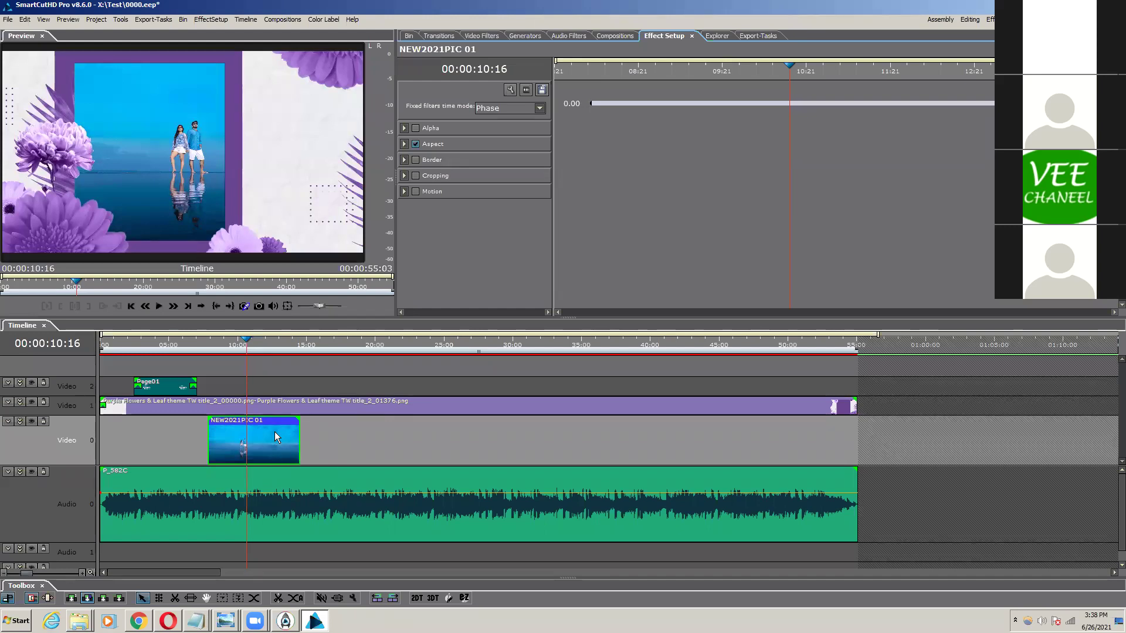
{"action": "left_click", "coordinate": [210, 407]}
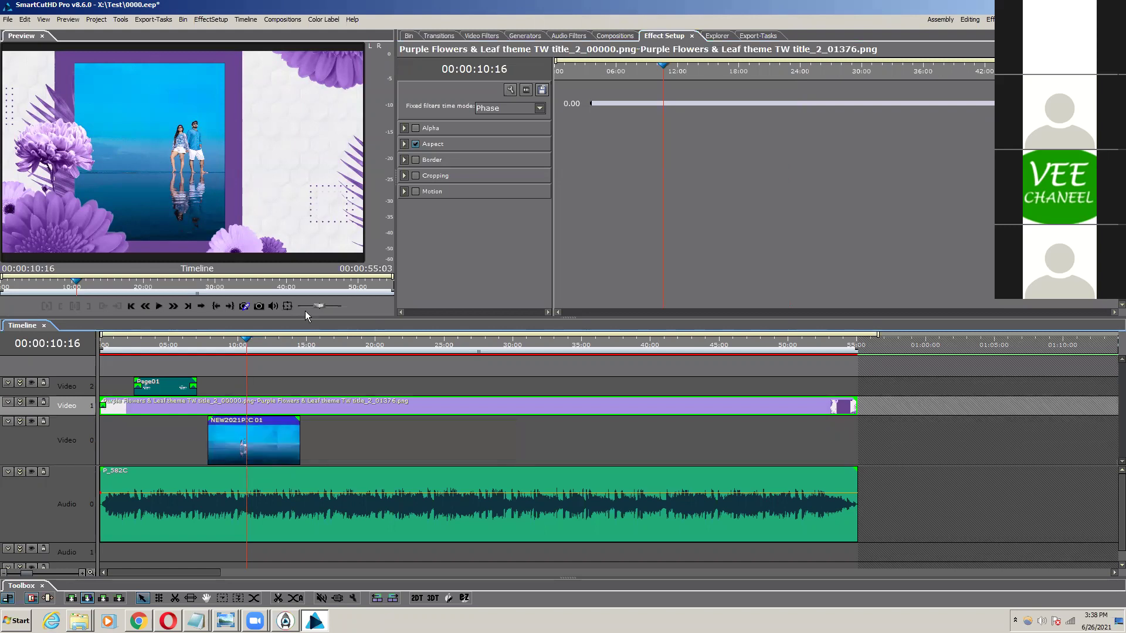
{"action": "left_click", "coordinate": [416, 128]}
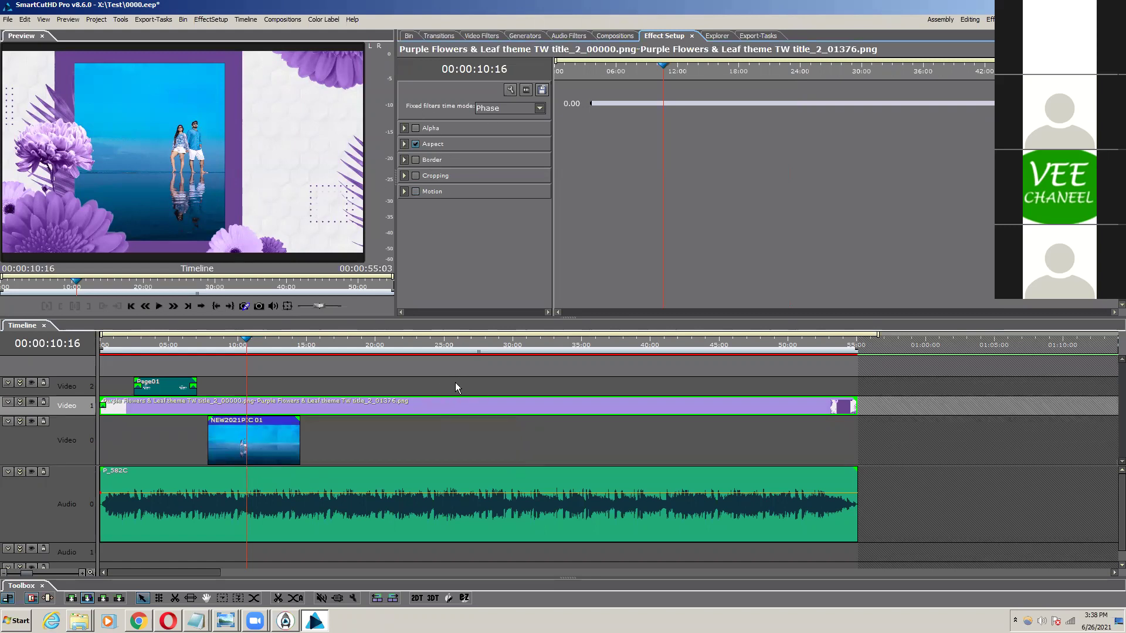
{"action": "left_click", "coordinate": [268, 439]}
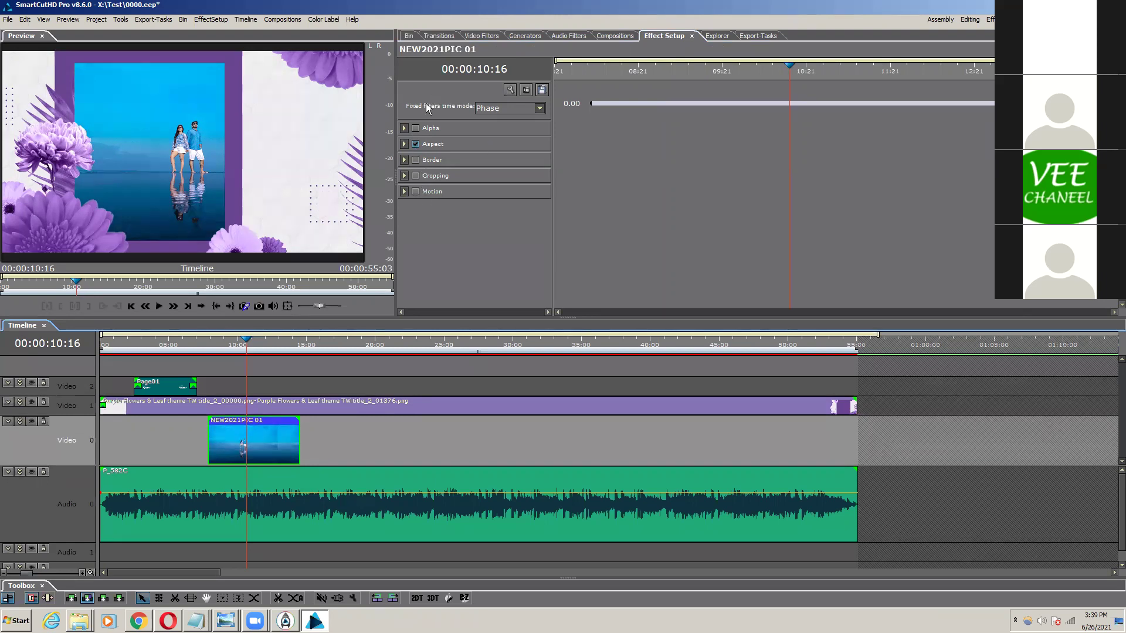
{"action": "left_click", "coordinate": [404, 193]}
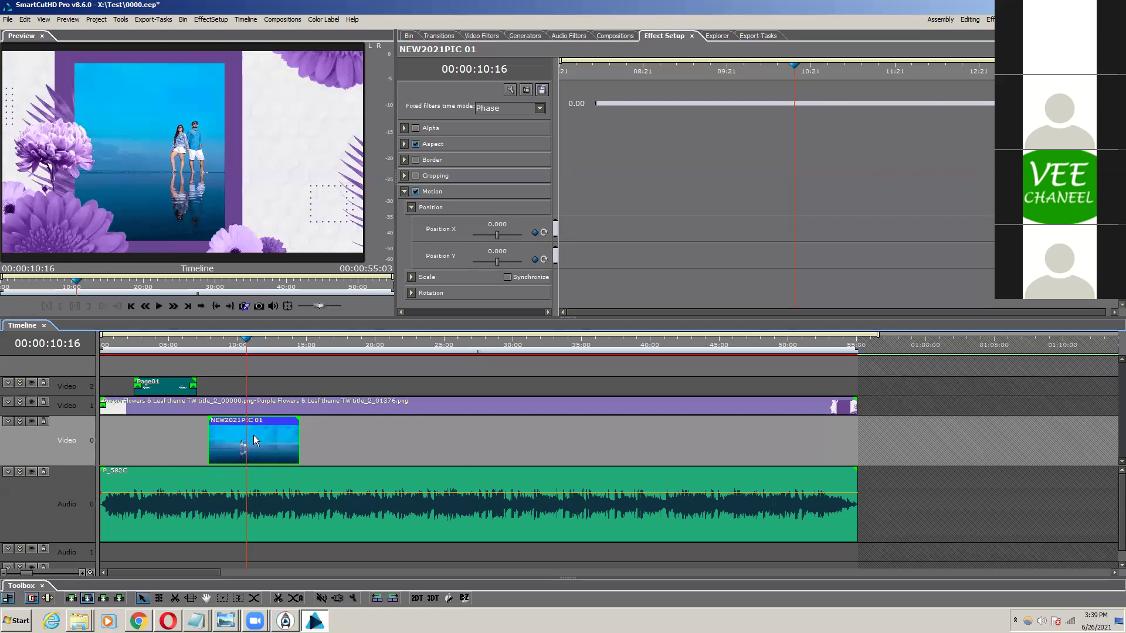
Step: Add a Position X keyframe at the start of the NEW2021PIC 01 photo, at 00:00:07:21
{"action": "mouse_move", "coordinate": [254, 435]}
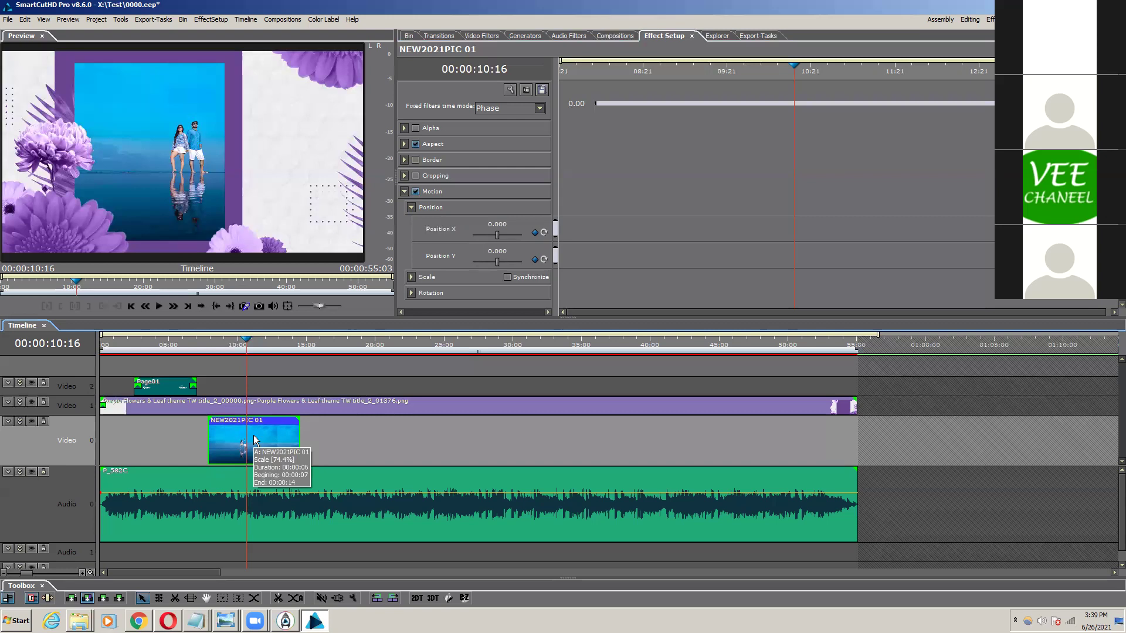
{"action": "left_click_drag", "start_coordinate": [717, 80], "coordinate": [666, 71]}
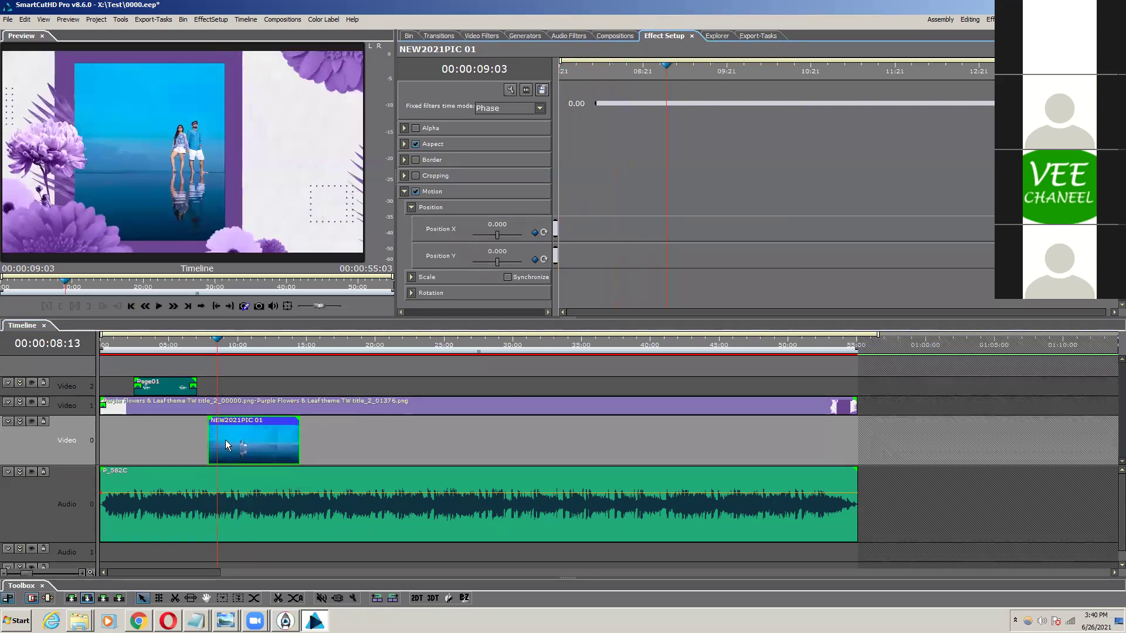
{"action": "left_click", "coordinate": [233, 441]}
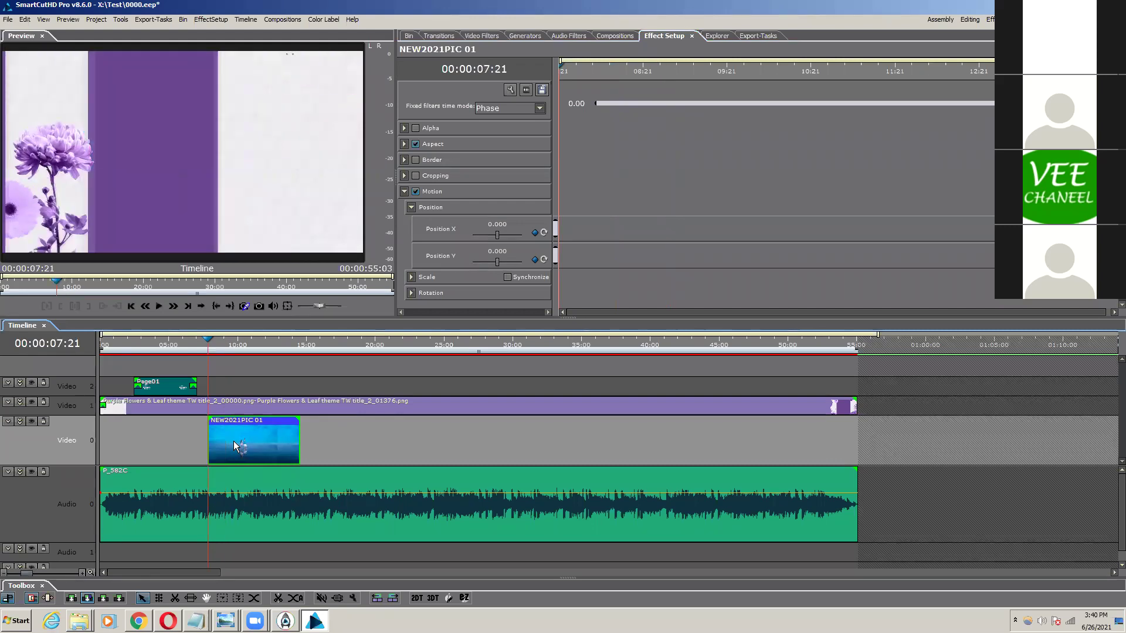
{"action": "key", "text": "Page_Down"}
{"action": "key", "text": "Page_Up"}
{"action": "key", "text": "Page_Down"}
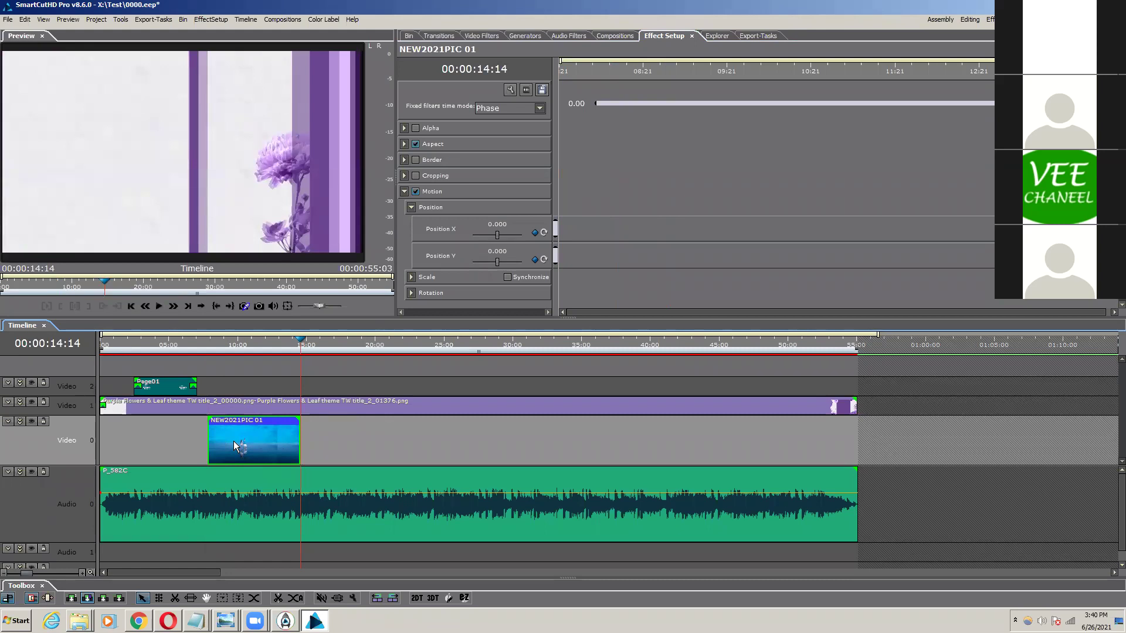
{"action": "key", "text": "Page_Up"}
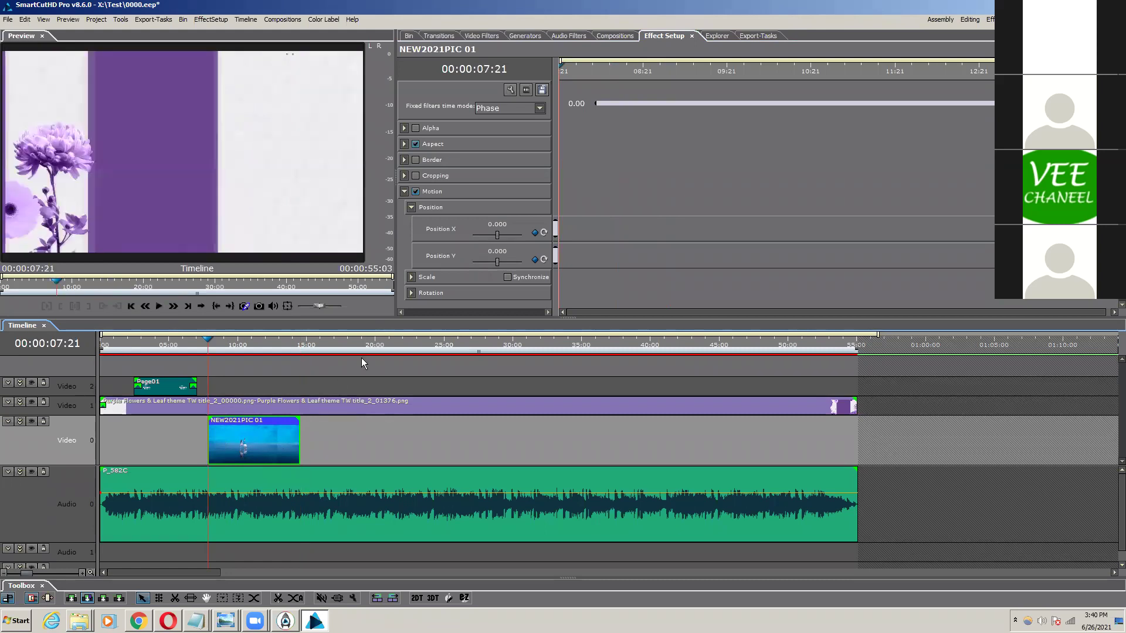
{"action": "left_click", "coordinate": [535, 233]}
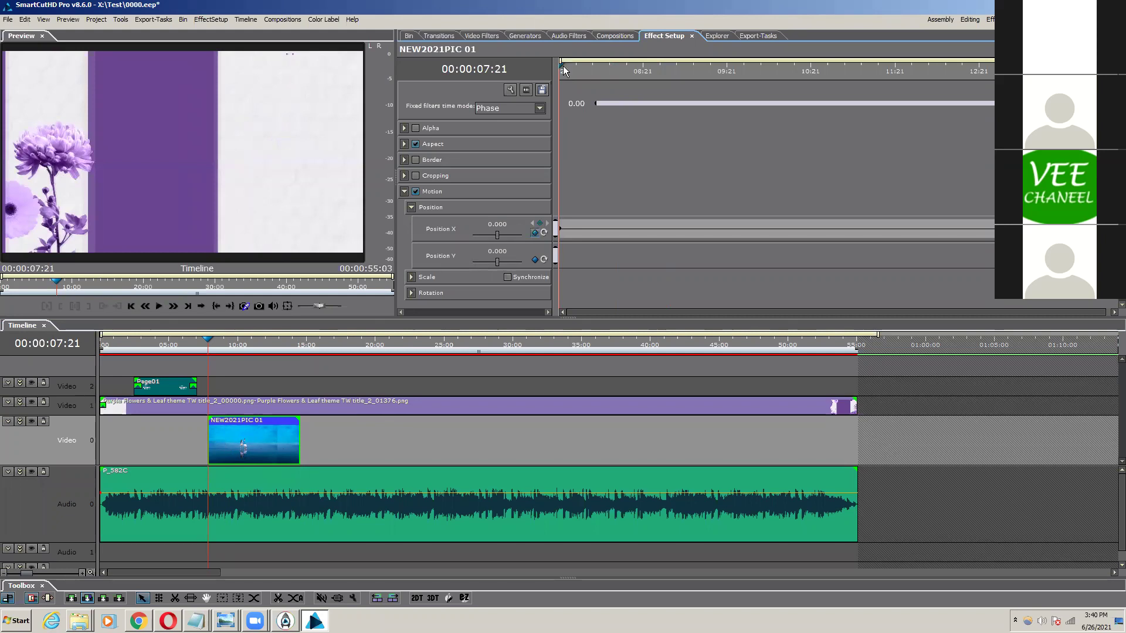
Step: At 00:00:14:04, set the NEW2021PIC 01 photo's Position X to -0.373 to shift the couple across the frame
{"action": "left_click_drag", "start_coordinate": [564, 70], "coordinate": [1079, 85]}
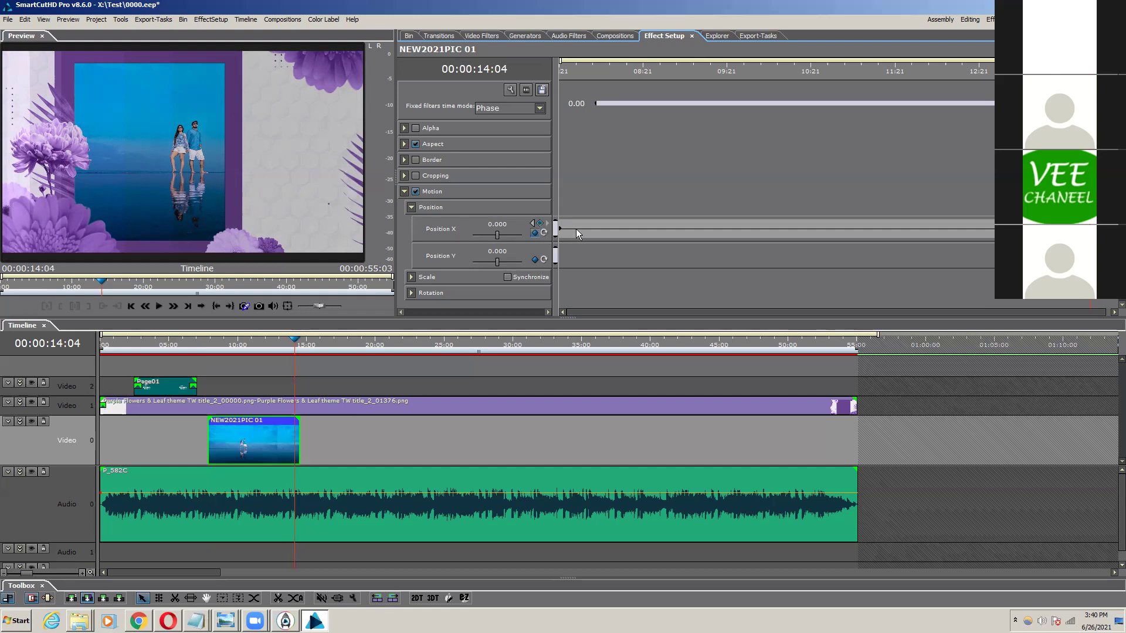
{"action": "double_click", "coordinate": [499, 224]}
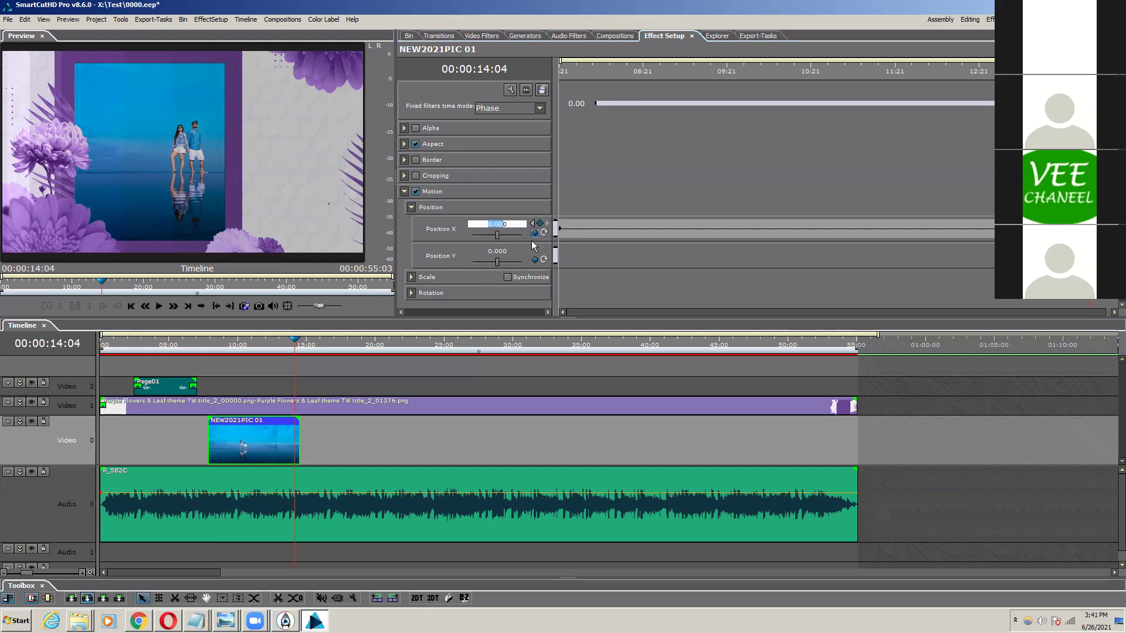
{"action": "key", "text": "Up"}
{"action": "key", "text": "Up"}
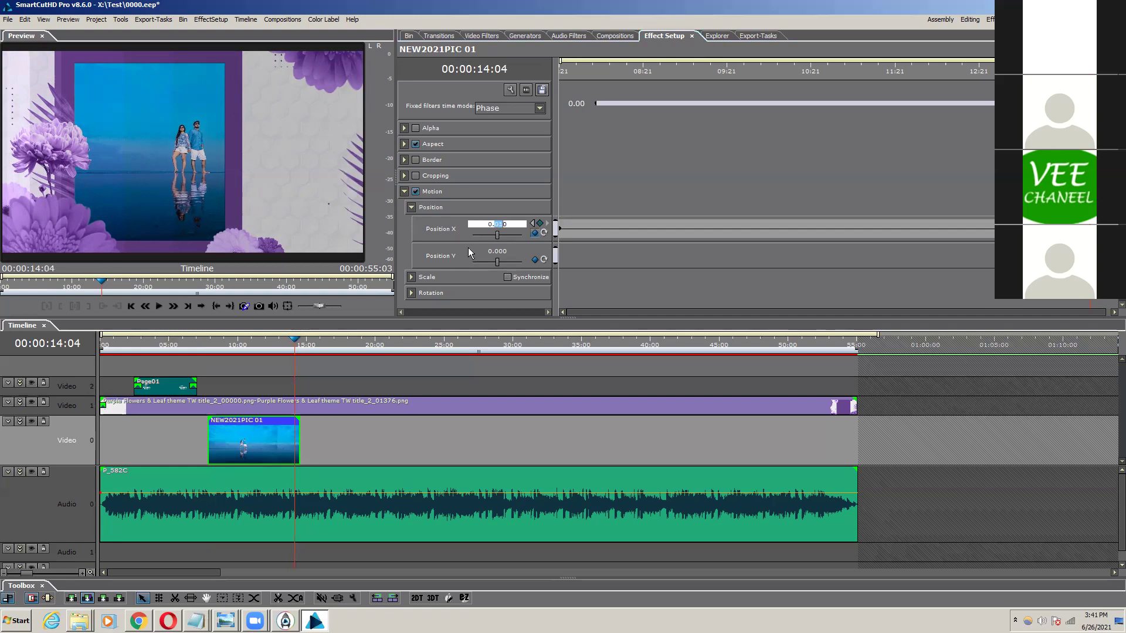
{"action": "key", "text": "Down"}
{"action": "key", "text": "Down"}
{"action": "key", "text": "Down"}
{"action": "key", "text": "Down"}
{"action": "key", "text": "Down"}
{"action": "key", "text": "Down"}
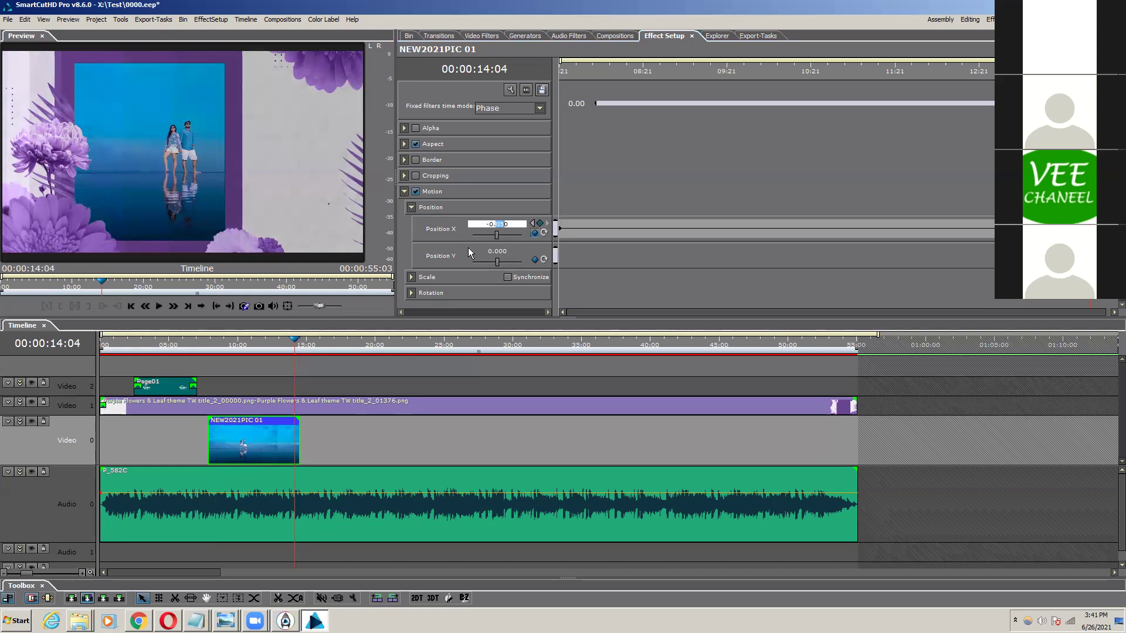
{"action": "key", "text": "Down"}
{"action": "key", "text": "Down"}
{"action": "key", "text": "Down"}
{"action": "key", "text": "Down"}
{"action": "key", "text": "Down"}
{"action": "key", "text": "Down"}
{"action": "key", "text": "Down"}
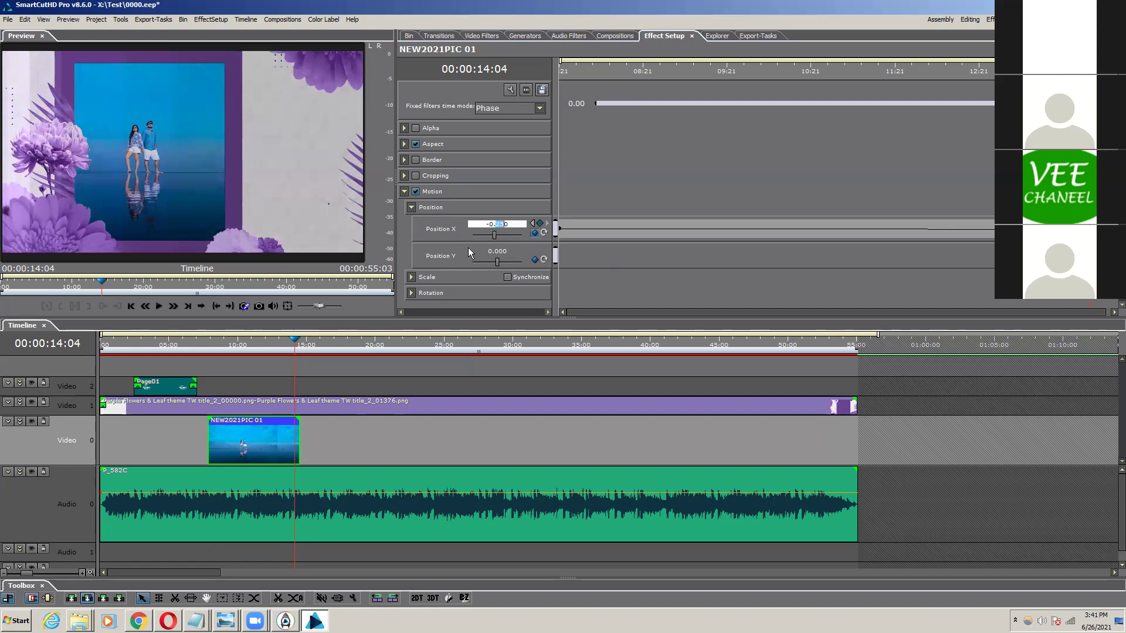
{"action": "key", "text": "Down"}
{"action": "key", "text": "Down"}
{"action": "key", "text": "Down"}
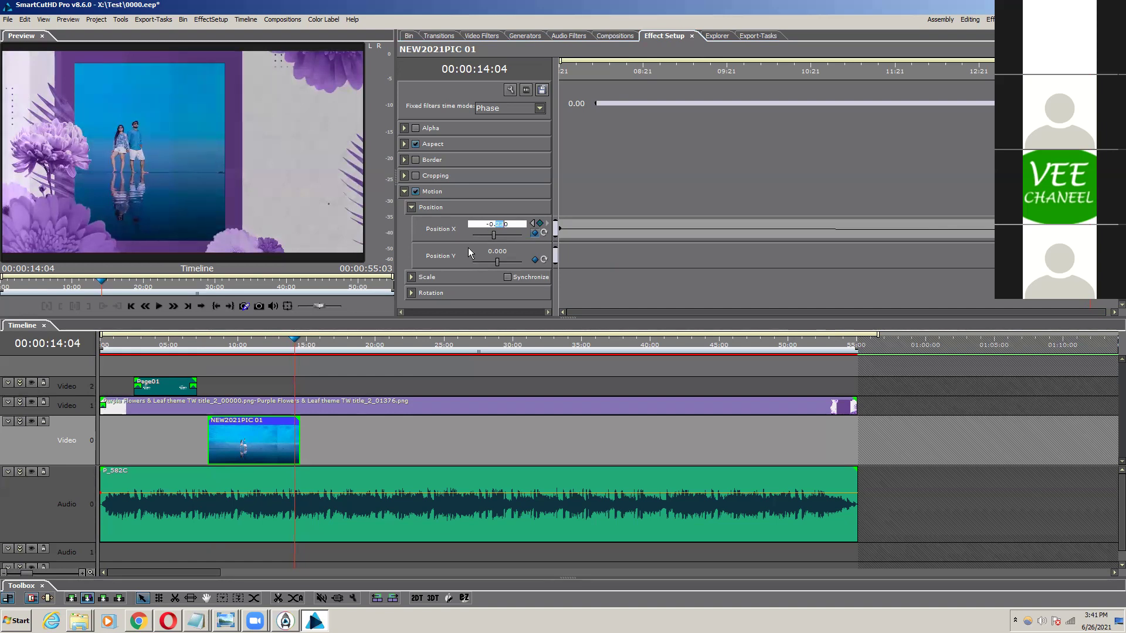
{"action": "left_click_drag", "start_coordinate": [494, 236], "coordinate": [496, 235]}
{"action": "left_click", "coordinate": [503, 225]}
{"action": "key", "text": "Down"}
{"action": "key", "text": "Down"}
{"action": "key", "text": "Down"}
{"action": "key", "text": "Down"}
{"action": "key", "text": "Down"}
{"action": "key", "text": "Down"}
{"action": "key", "text": "Down"}
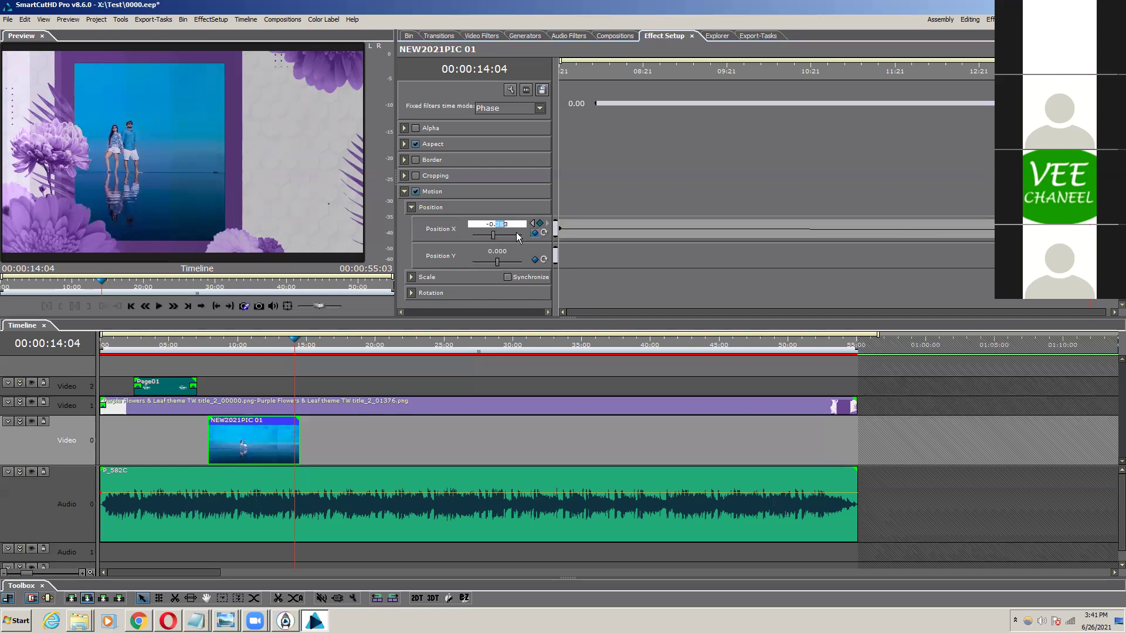
{"action": "key", "text": "Down"}
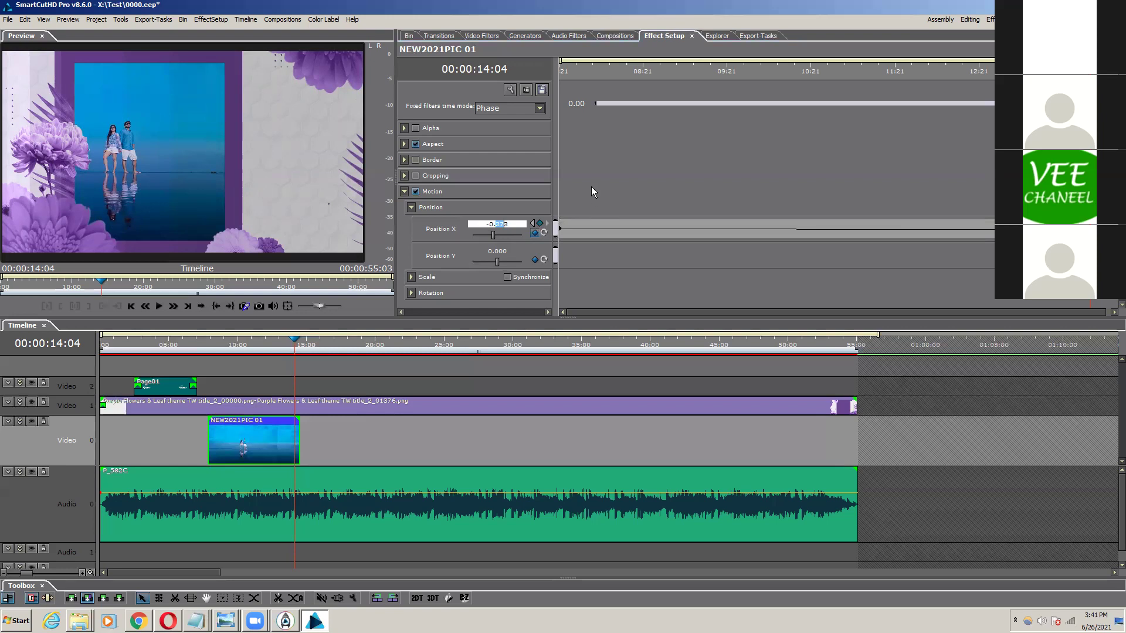
{"action": "key", "text": "Return"}
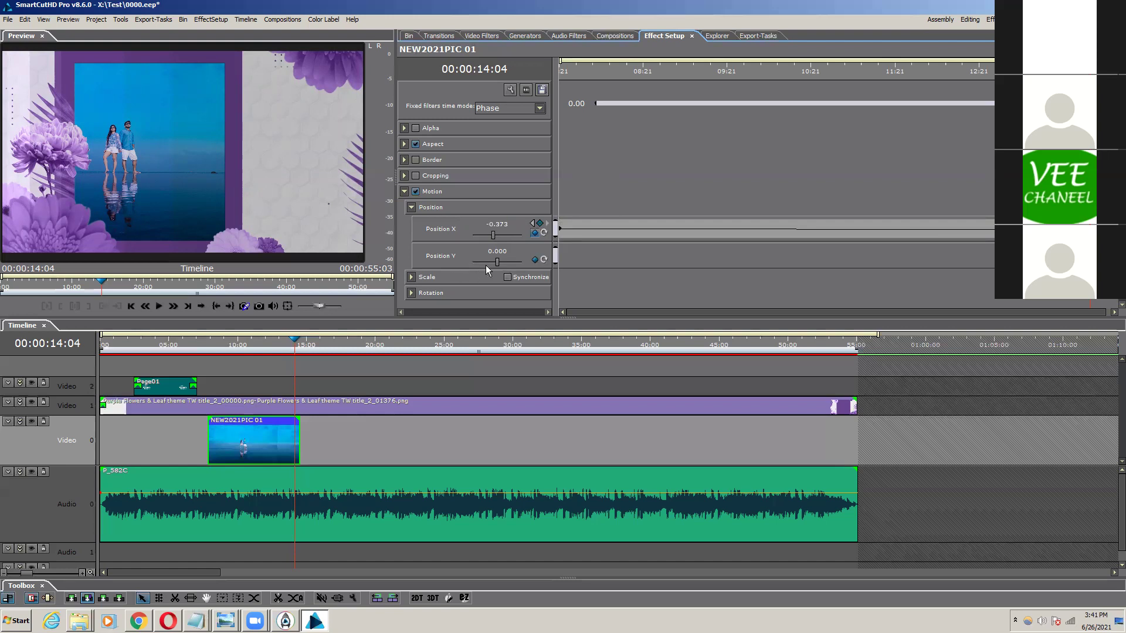
Step: Enable Position Y keyframing on the NEW2021PIC 01 photo and set Position Y to -0.060 at 00:00:14:04
{"action": "left_click", "coordinate": [534, 260]}
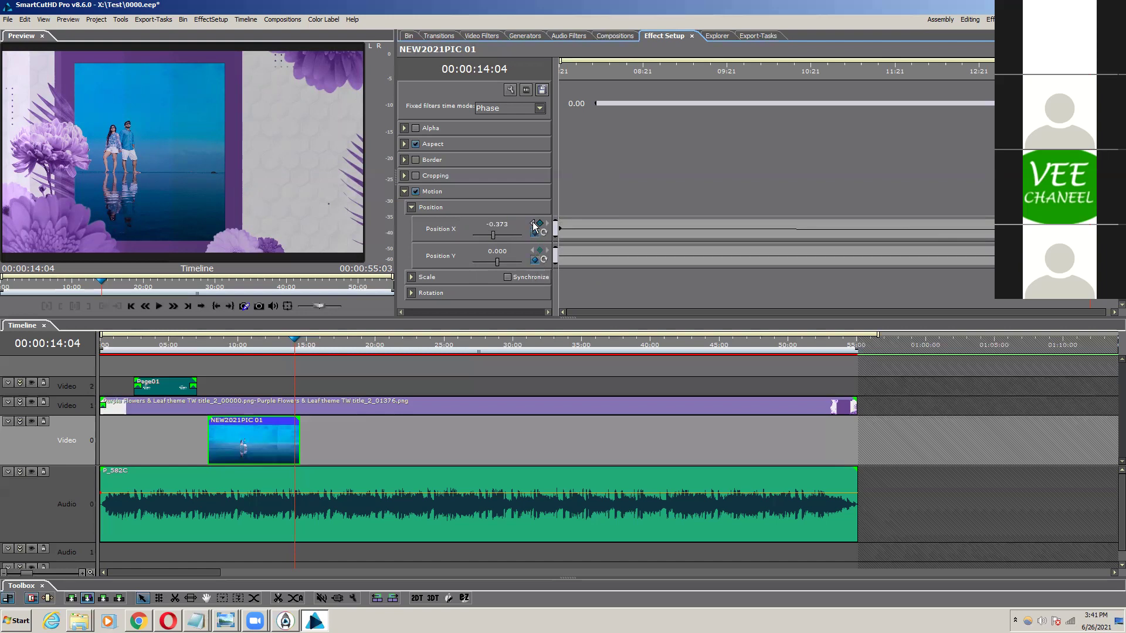
{"action": "left_click", "coordinate": [532, 224]}
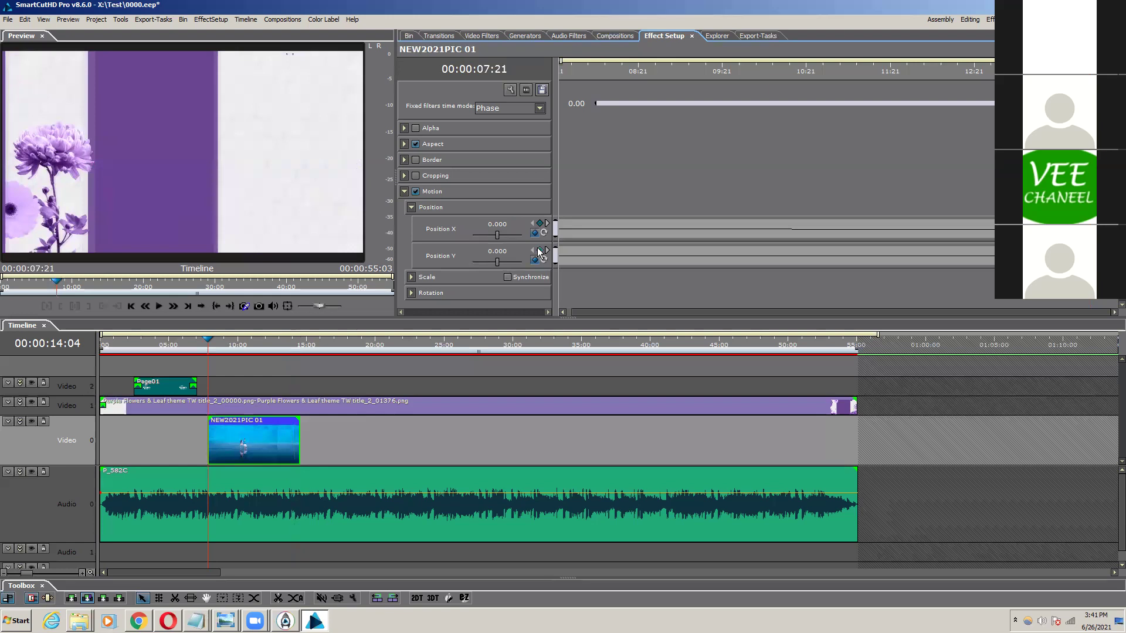
{"action": "left_click", "coordinate": [547, 248]}
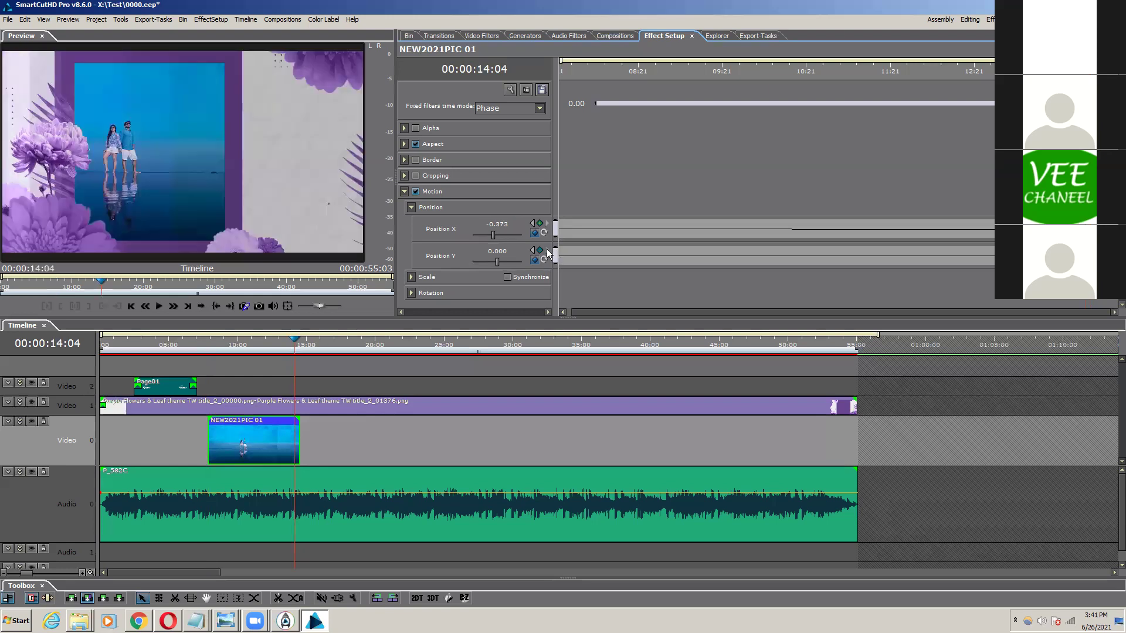
{"action": "left_click", "coordinate": [497, 252]}
{"action": "scroll", "coordinate": [497, 254], "scroll_direction": "down", "scroll_amount": 13}
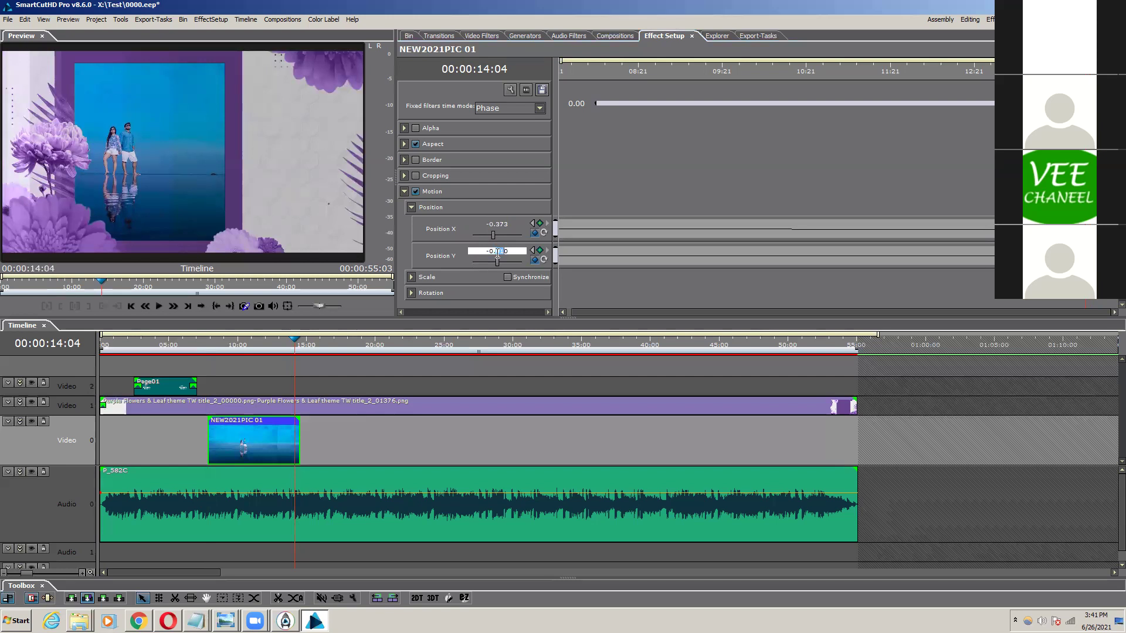
{"action": "scroll", "coordinate": [497, 253], "scroll_direction": "down", "scroll_amount": 5}
{"action": "scroll", "coordinate": [498, 253], "scroll_direction": "up", "scroll_amount": 6}
{"action": "scroll", "coordinate": [497, 253], "scroll_direction": "down", "scroll_amount": 3}
{"action": "scroll", "coordinate": [497, 253], "scroll_direction": "up", "scroll_amount": 3}
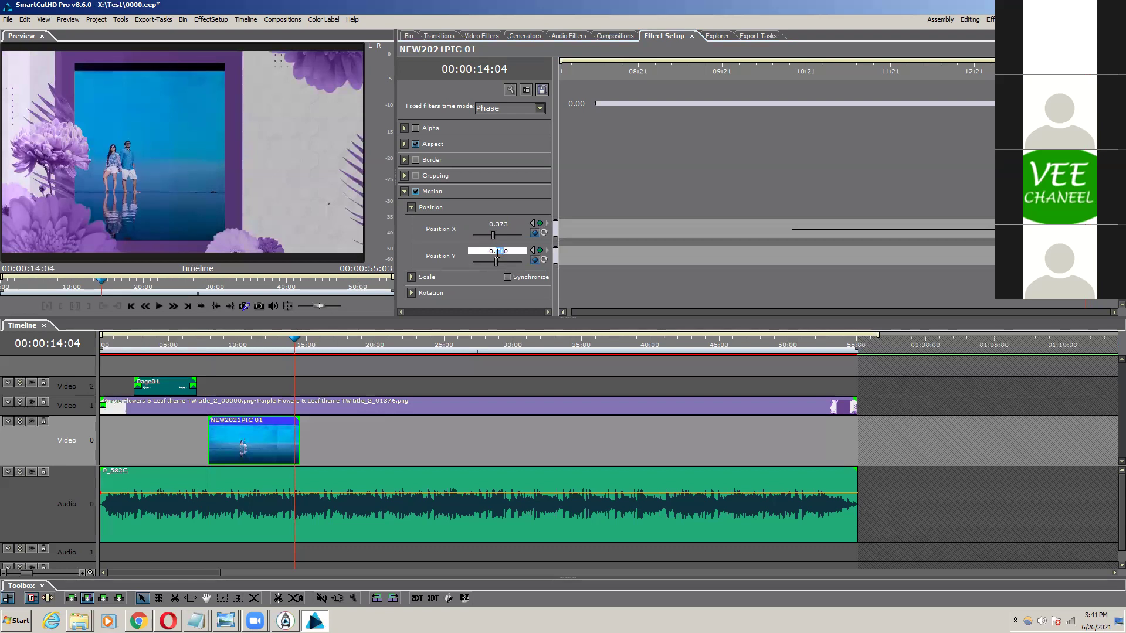
{"action": "scroll", "coordinate": [497, 253], "scroll_direction": "down", "scroll_amount": 3}
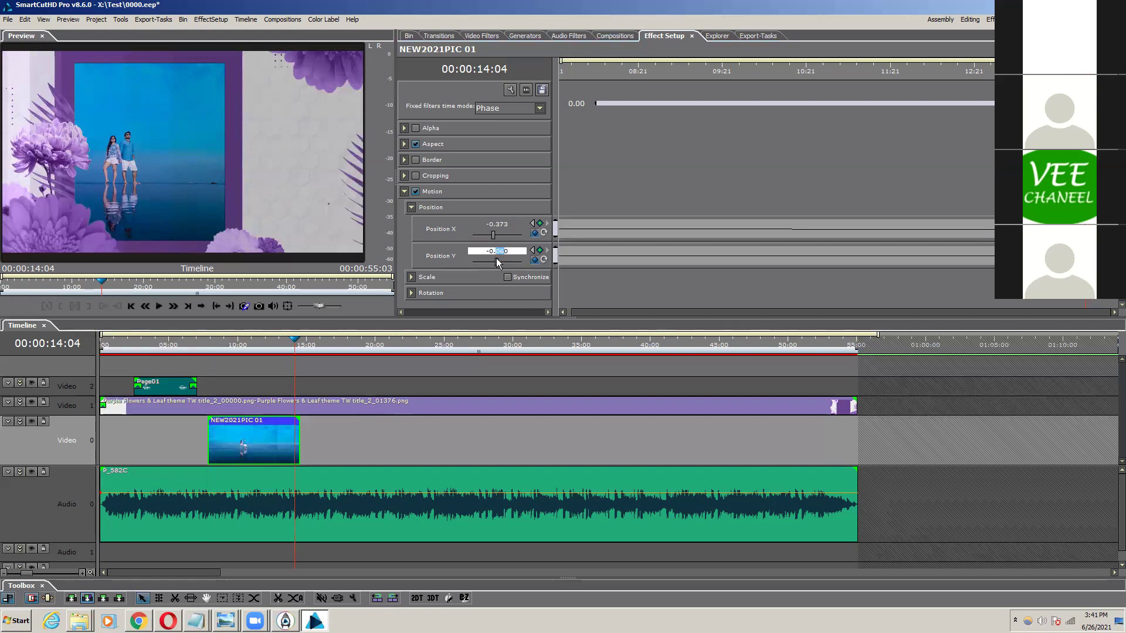
{"action": "left_click", "coordinate": [574, 279]}
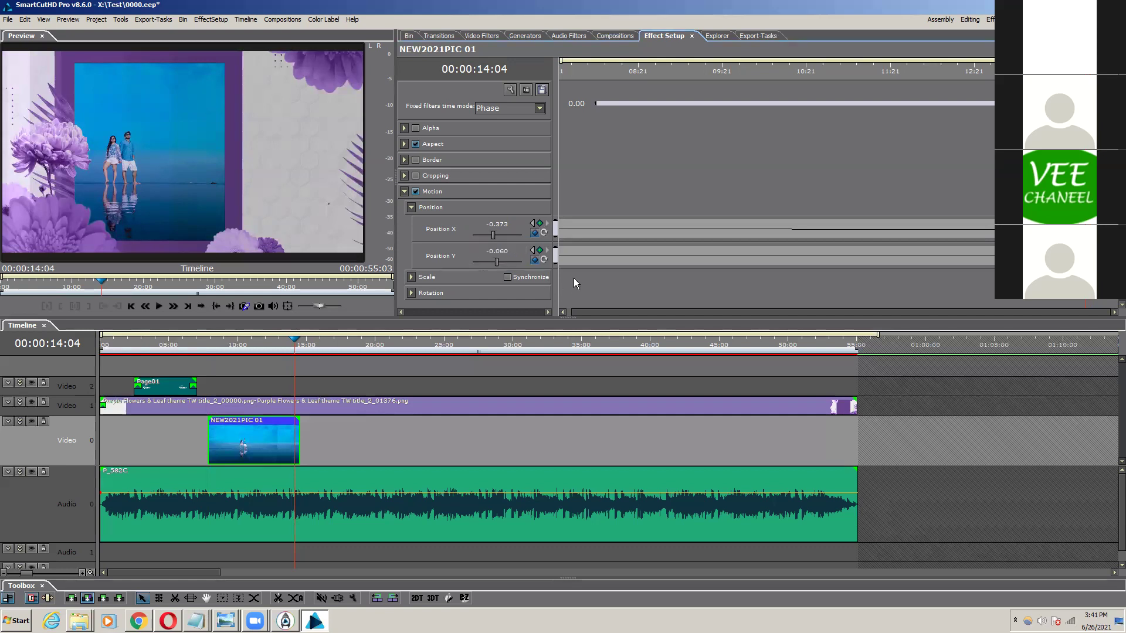
Step: Play the timeline from 00:00:07:00 to check the photo's position movement within the flower frame
{"action": "left_click", "coordinate": [196, 340]}
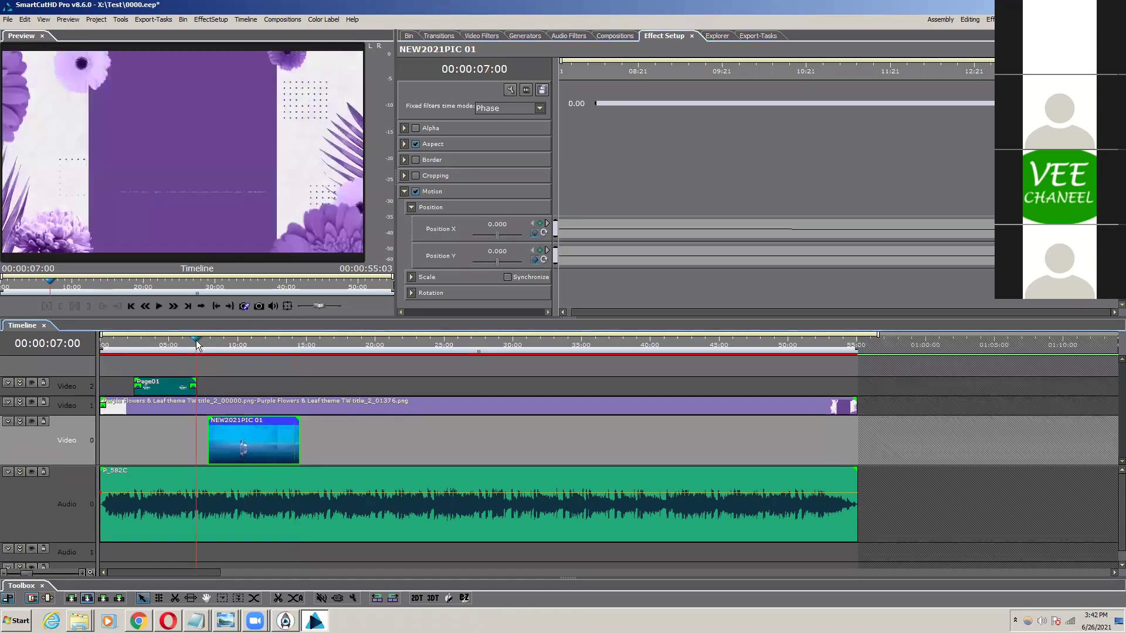
{"action": "key", "text": "space"}
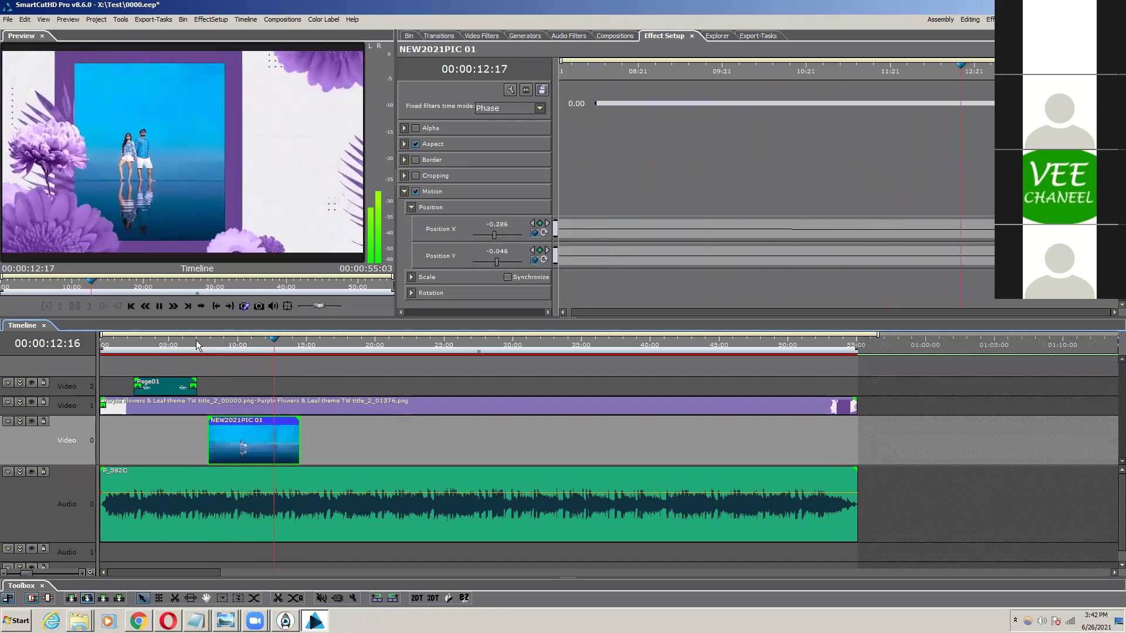
{"action": "key", "text": "space"}
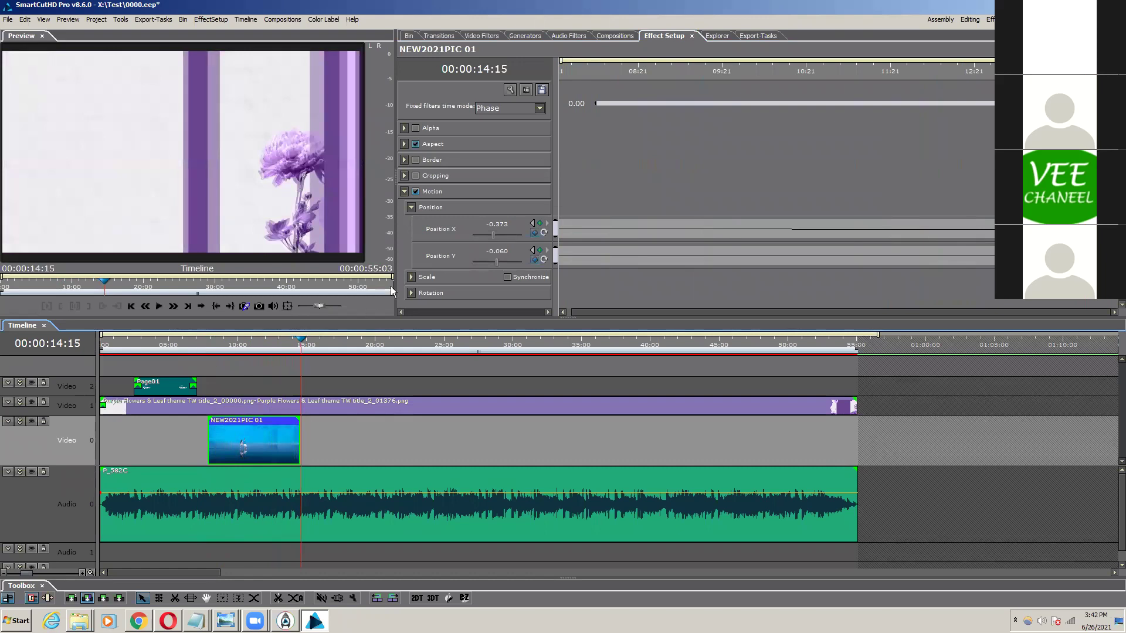
Step: Synchronize Scale X and Scale Y on the NEW2021PIC 01 photo and enable their keyframing
{"action": "left_click", "coordinate": [532, 224]}
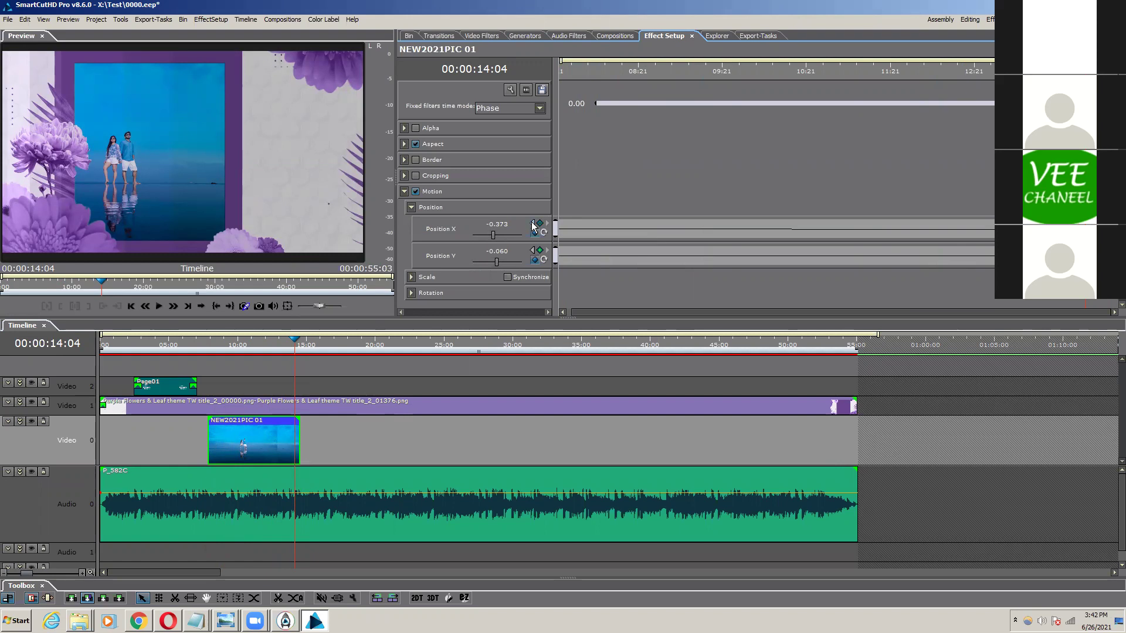
{"action": "left_click", "coordinate": [412, 278]}
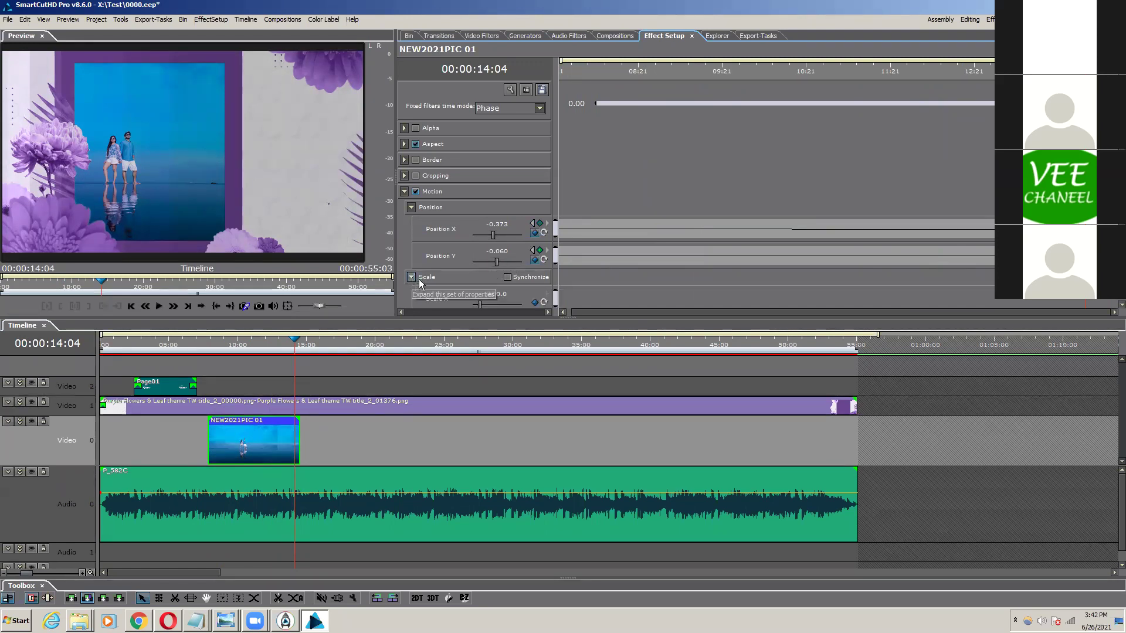
{"action": "scroll", "coordinate": [437, 283], "scroll_direction": "down", "scroll_amount": 1}
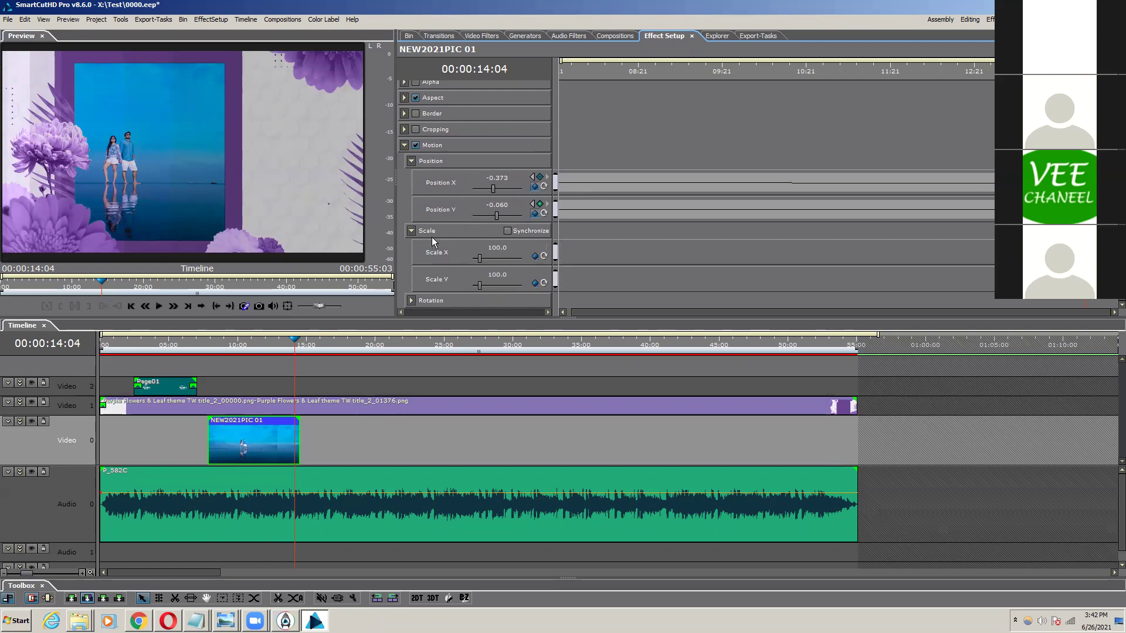
{"action": "left_click", "coordinate": [507, 231]}
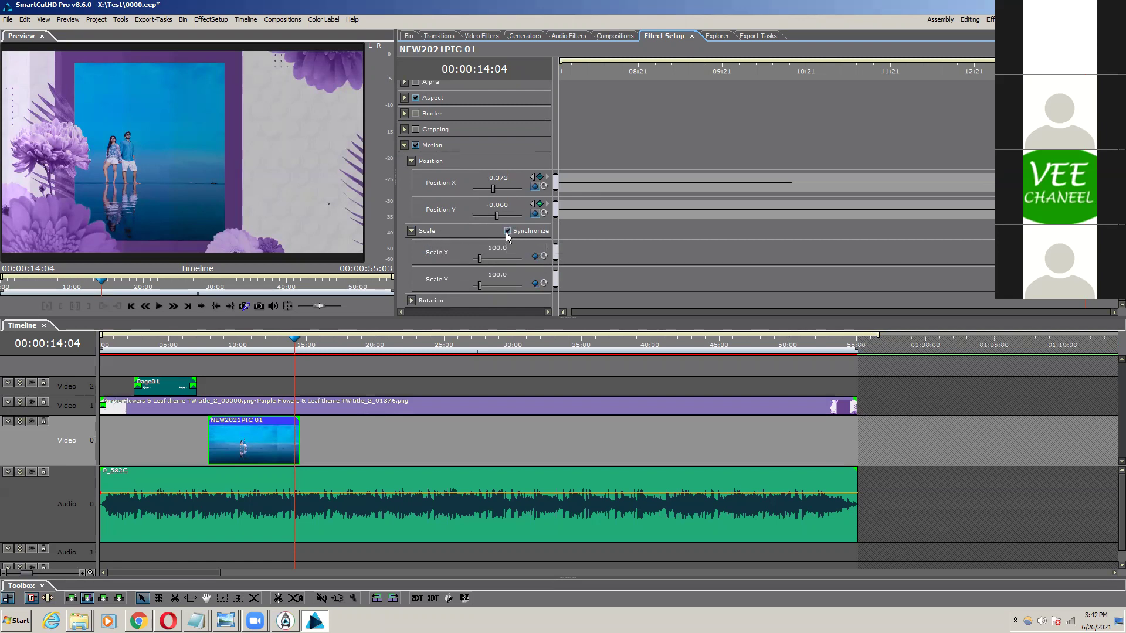
{"action": "left_click", "coordinate": [534, 257]}
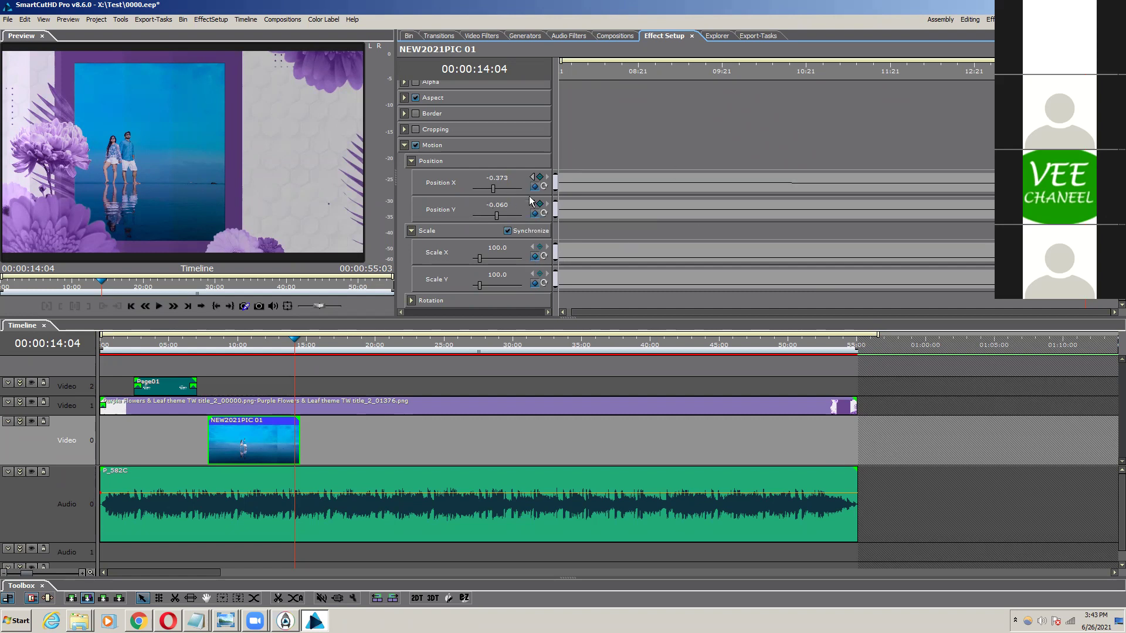
{"action": "left_click", "coordinate": [533, 177]}
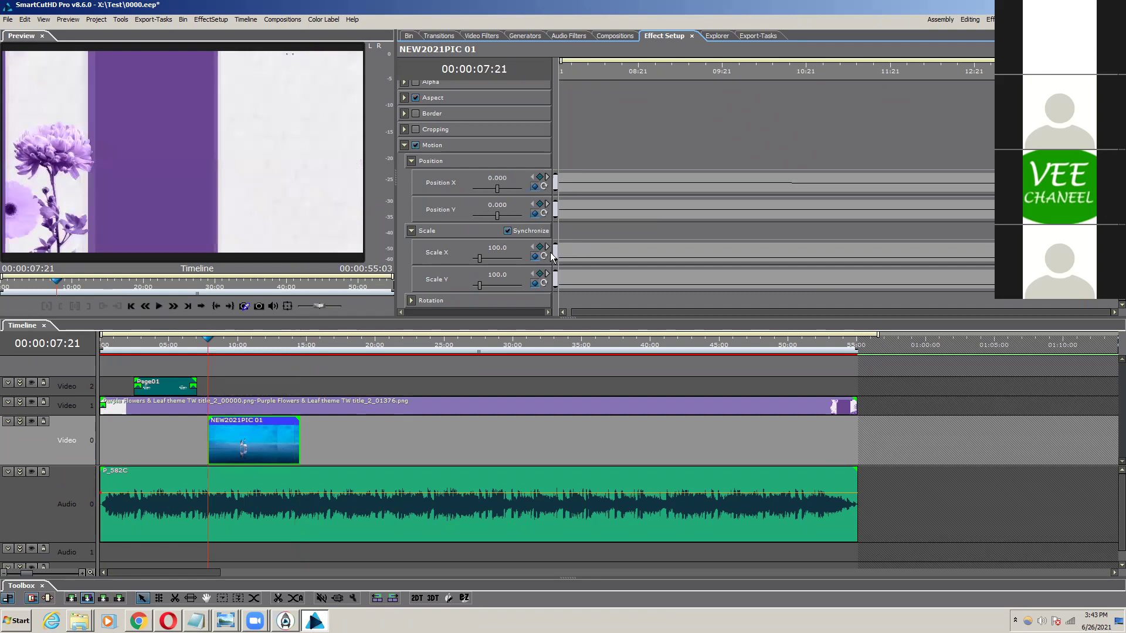
{"action": "left_click", "coordinate": [547, 246]}
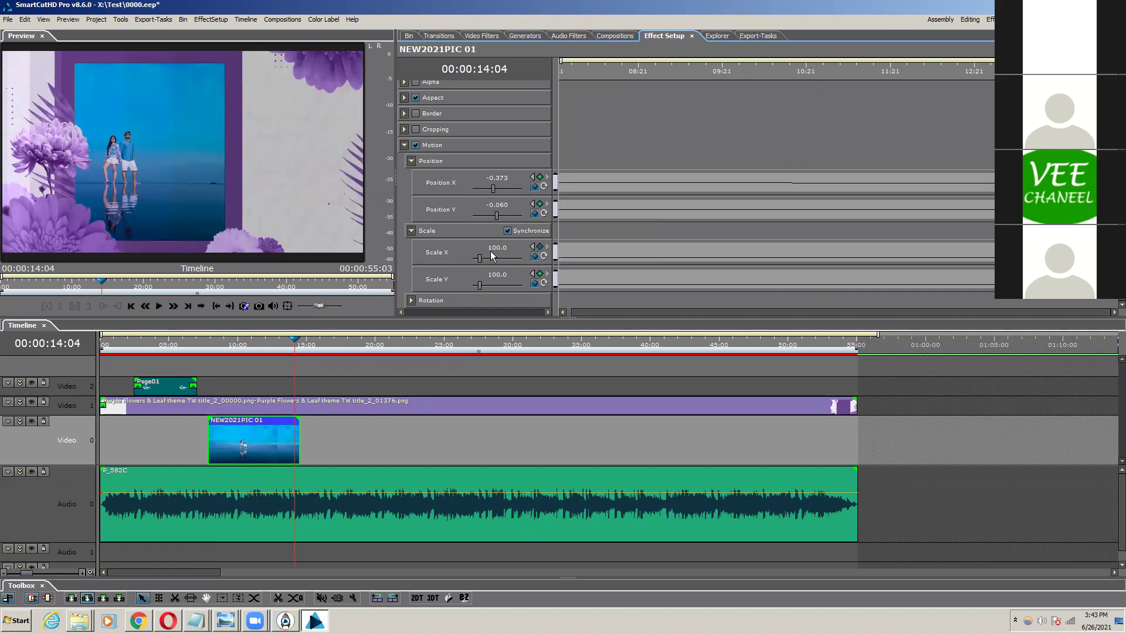
Step: Set the photo's synchronized scale to 143 at the 00:00:14:04 keyframe
{"action": "double_click", "coordinate": [496, 248]}
{"action": "type", "text": "112"}
{"action": "key", "text": "Return"}
{"action": "type", "text": "124"}
{"action": "key", "text": "Return"}
{"action": "type", "text": "135"}
{"action": "key", "text": "Return"}
{"action": "type", "text": "143"}
{"action": "key", "text": "Return"}
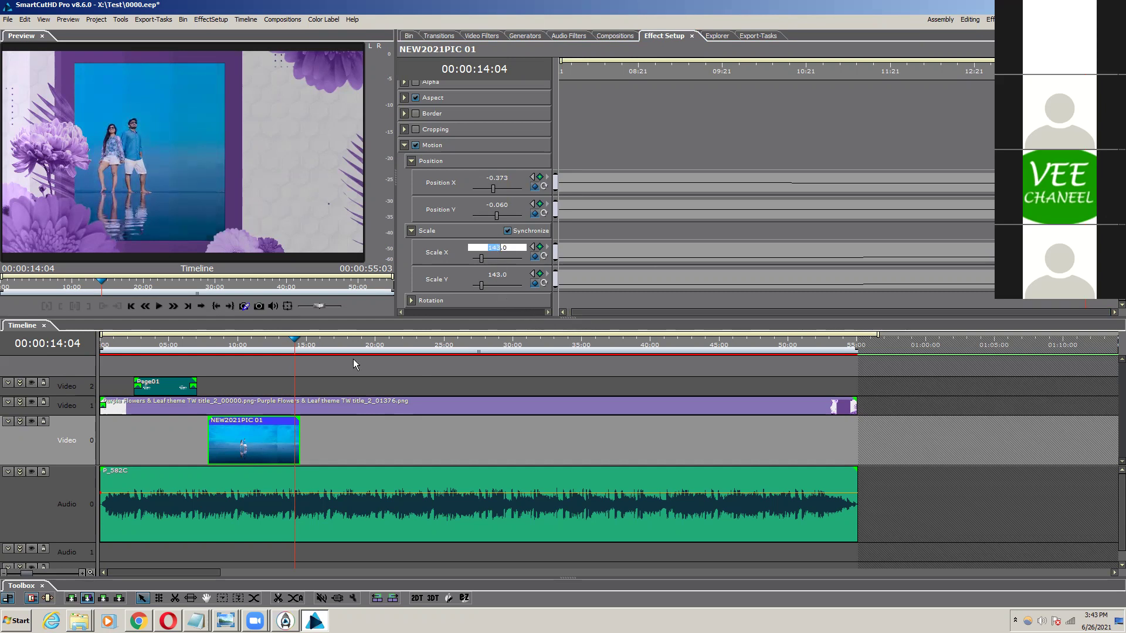
Step: Play from 00:00:05:03 and scrub through the NEW2021PIC 01 section to examine the photo's combined zoom and movement
{"action": "left_click", "coordinate": [170, 342]}
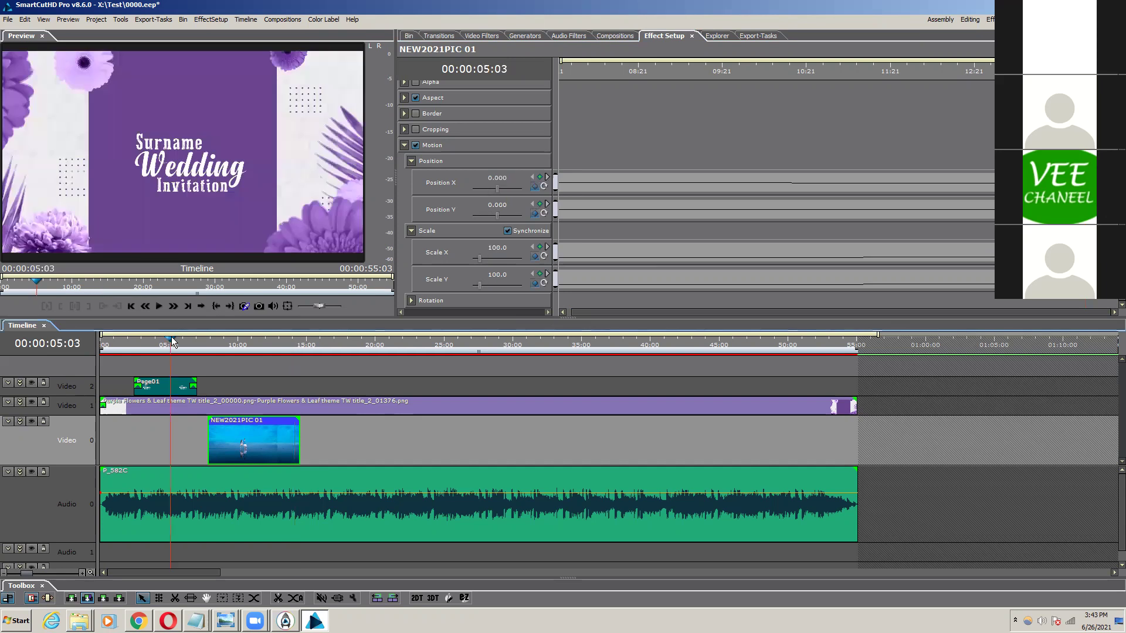
{"action": "key", "text": "space"}
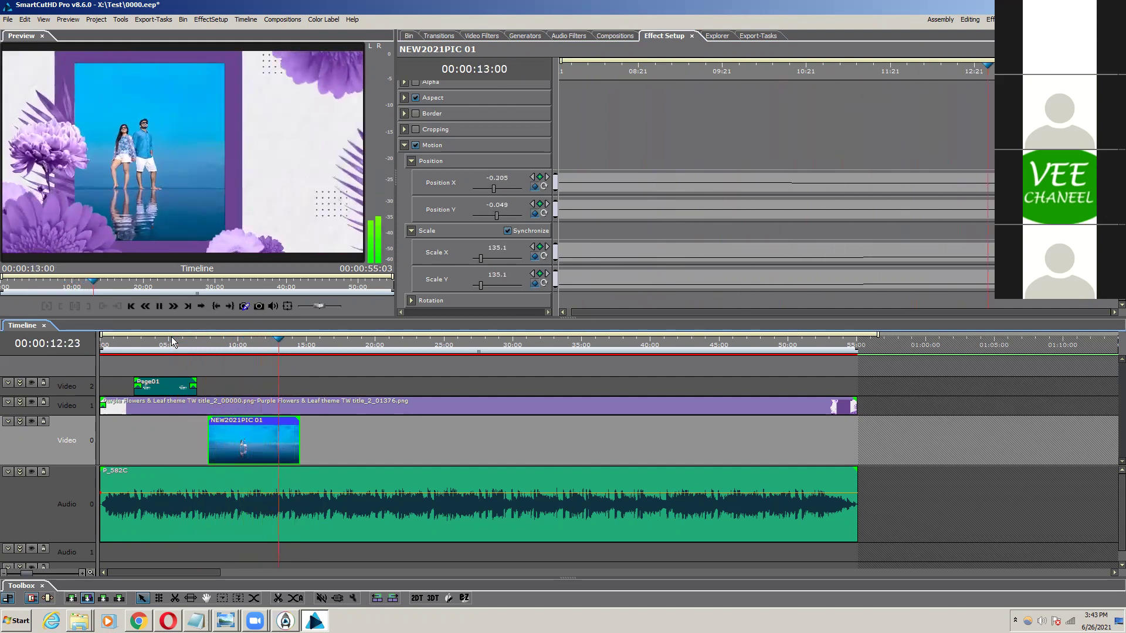
{"action": "key", "text": "space"}
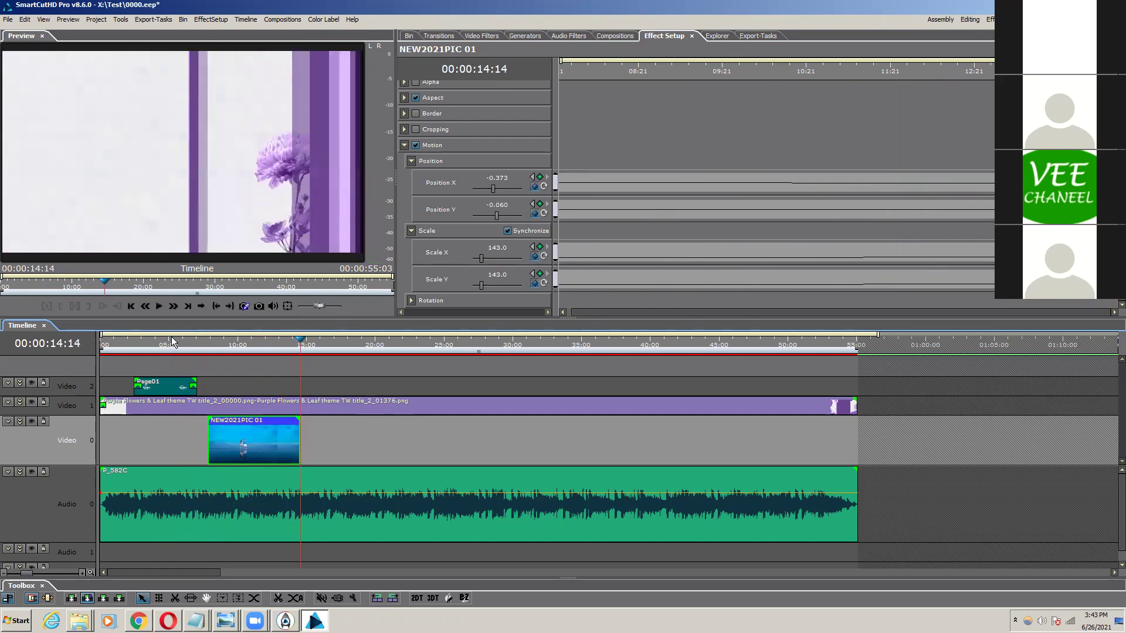
{"action": "left_click", "coordinate": [200, 345]}
{"action": "left_click_drag", "start_coordinate": [200, 345], "coordinate": [279, 352]}
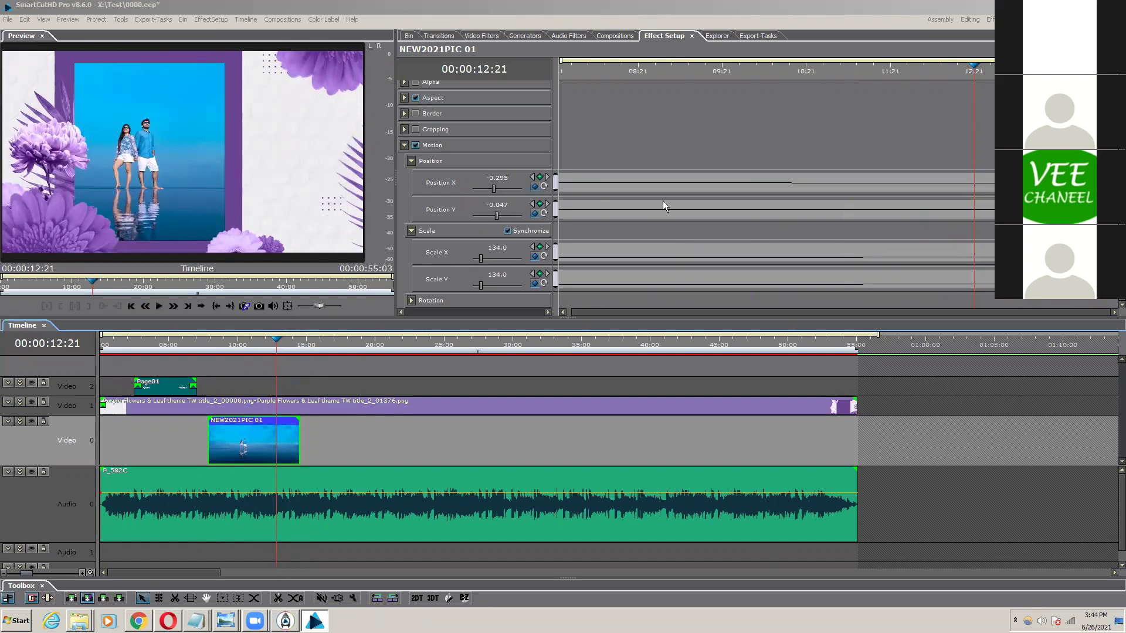
{"action": "left_click", "coordinate": [213, 345]}
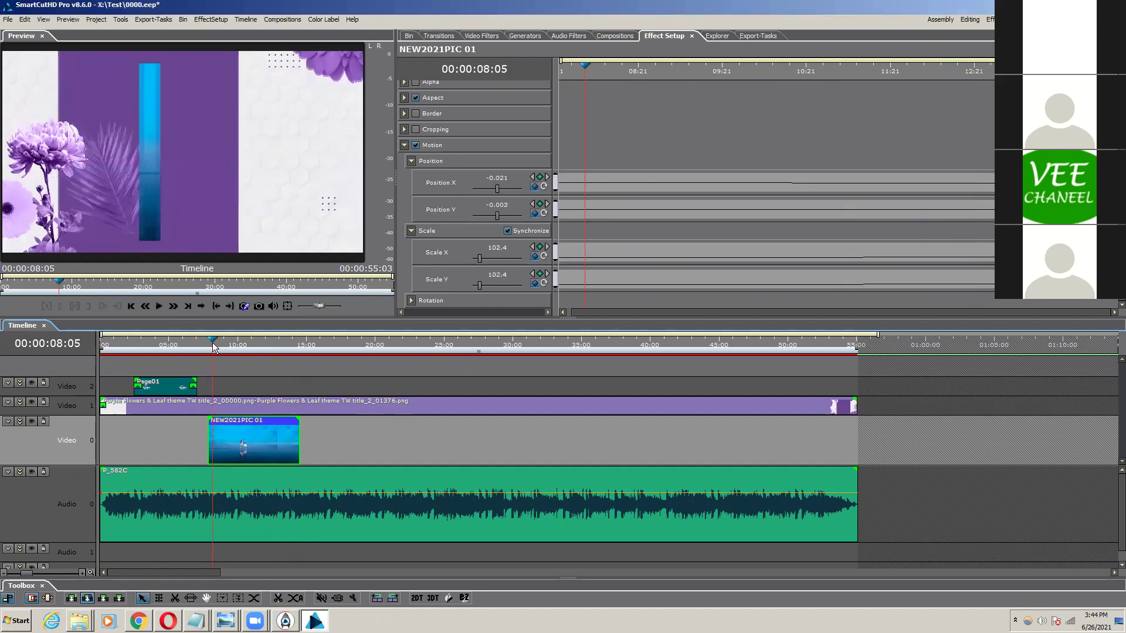
{"action": "left_click_drag", "start_coordinate": [213, 347], "coordinate": [287, 361]}
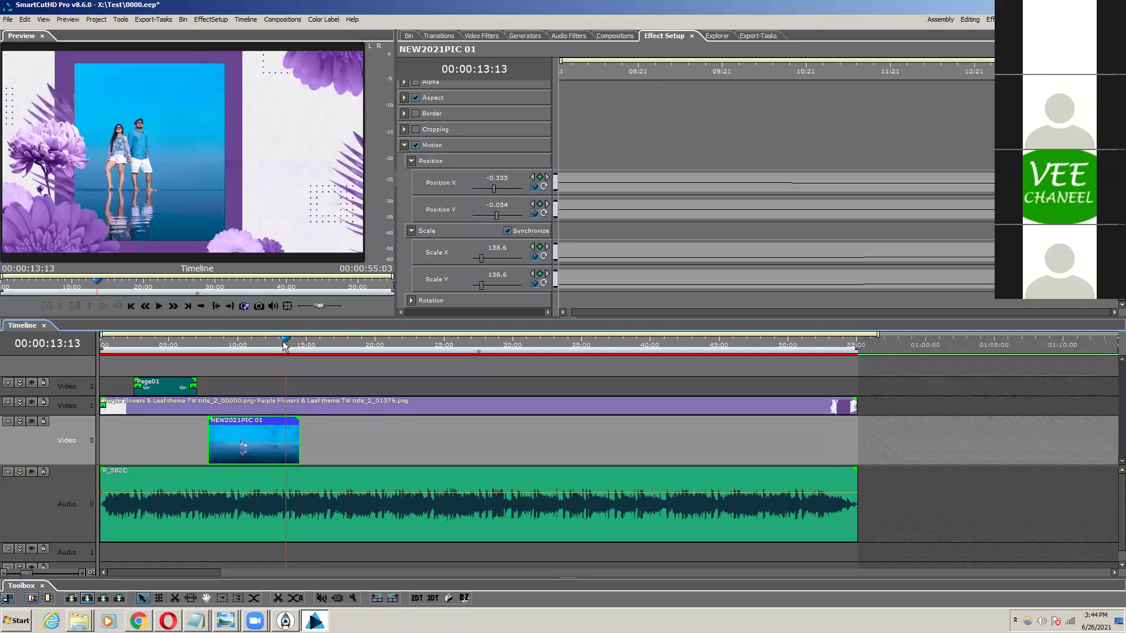
{"action": "left_click_drag", "start_coordinate": [286, 346], "coordinate": [295, 344]}
{"action": "scroll", "coordinate": [363, 76], "scroll_direction": "up", "scroll_amount": 5}
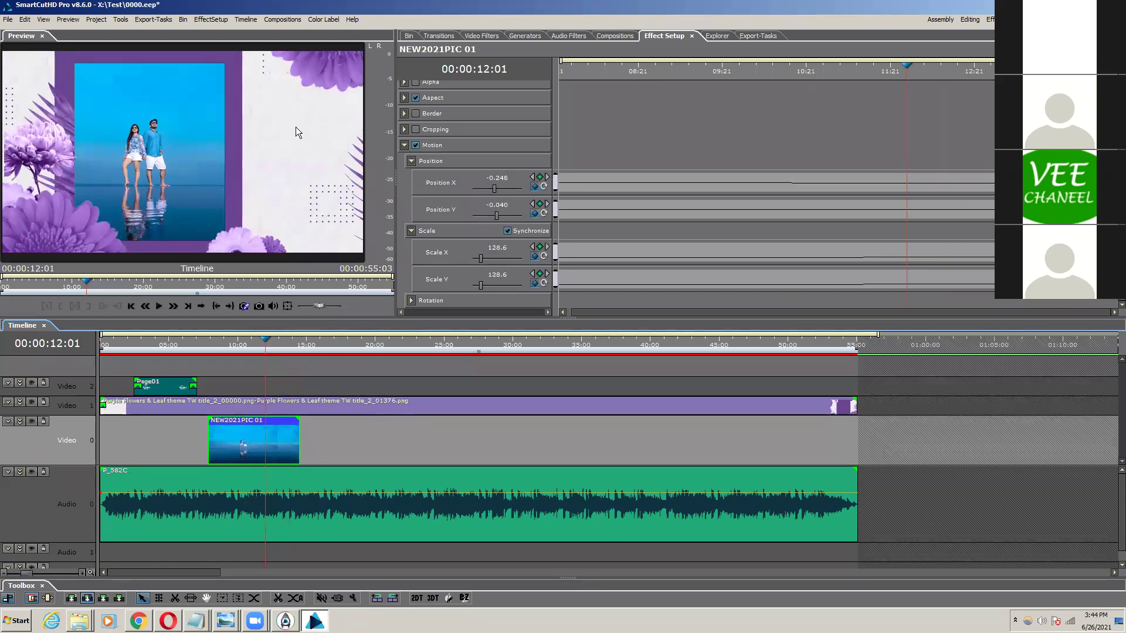
Step: Place the Page02 title on the Video 2 track above the NEW2021PIC 01 photo, aligned with the photo's end
{"action": "left_click", "coordinate": [409, 36]}
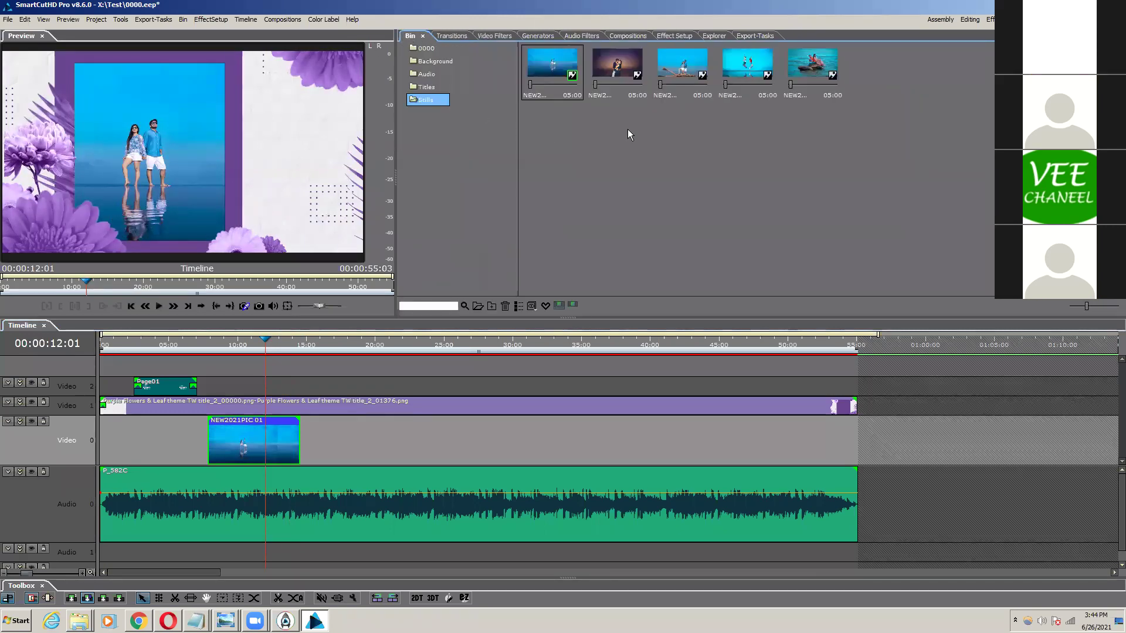
{"action": "left_click", "coordinate": [434, 88]}
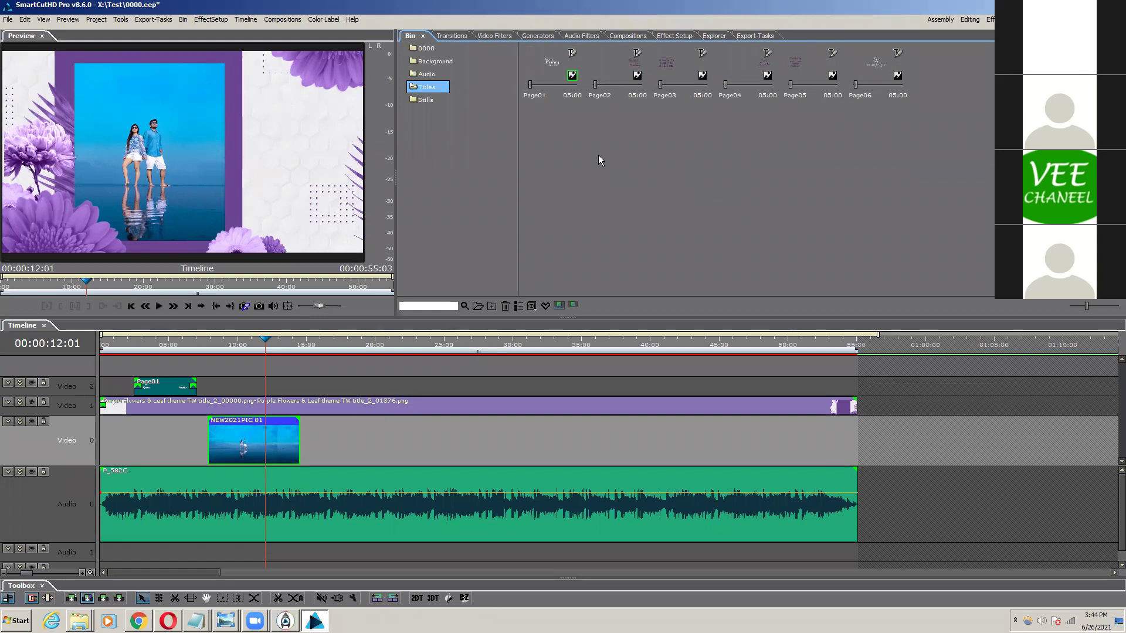
{"action": "left_click", "coordinate": [629, 69]}
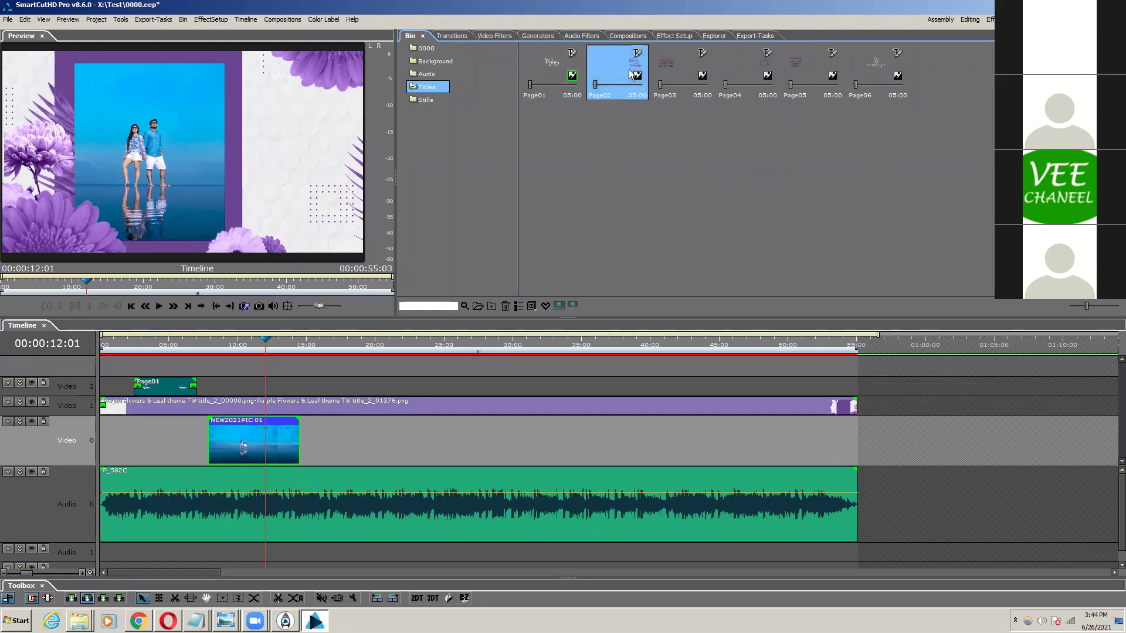
{"action": "left_click_drag", "start_coordinate": [620, 67], "coordinate": [253, 378]}
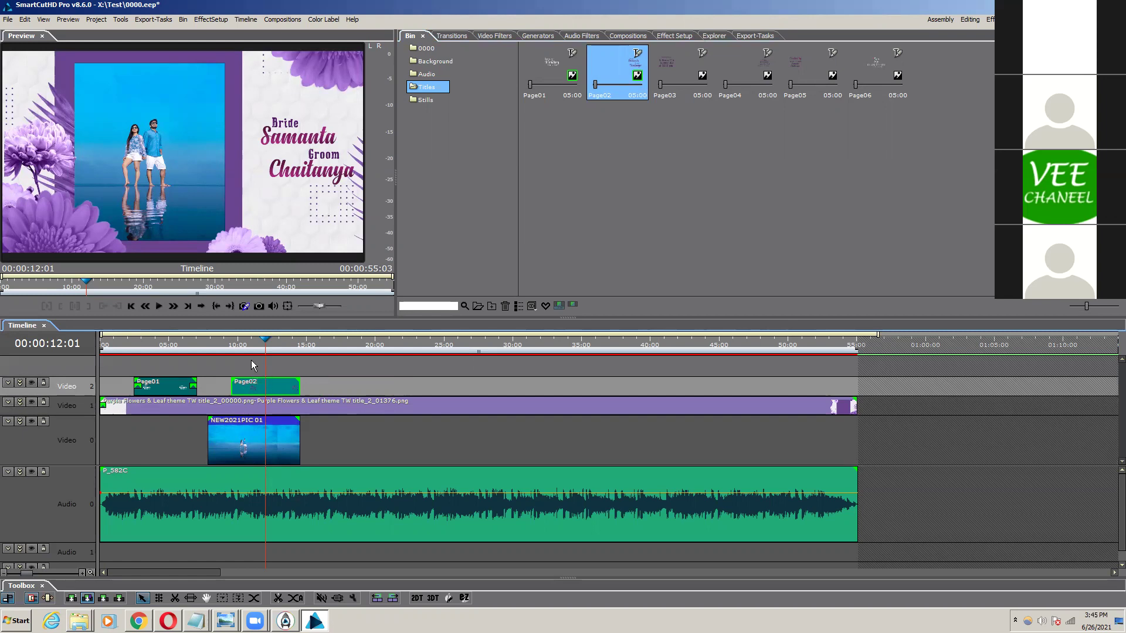
Step: Play the section from about 00:00:10:01 to check when the Page02 title appears within the flower frame
{"action": "left_click", "coordinate": [235, 349]}
{"action": "key", "text": "space"}
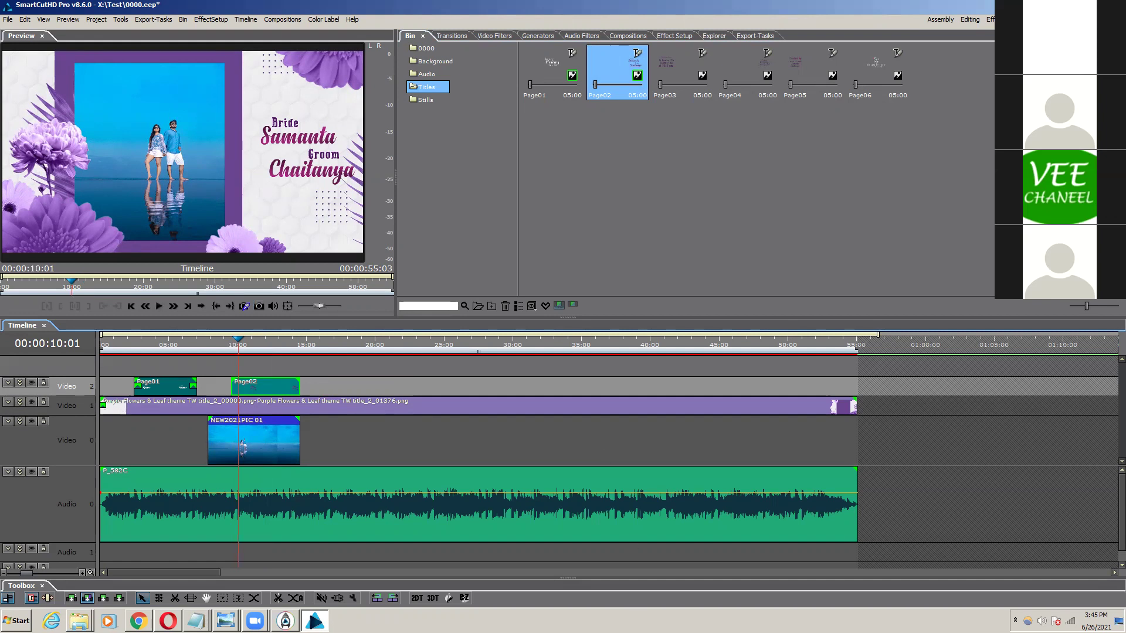
{"action": "left_click", "coordinate": [450, 599]}
{"action": "left_click", "coordinate": [228, 343]}
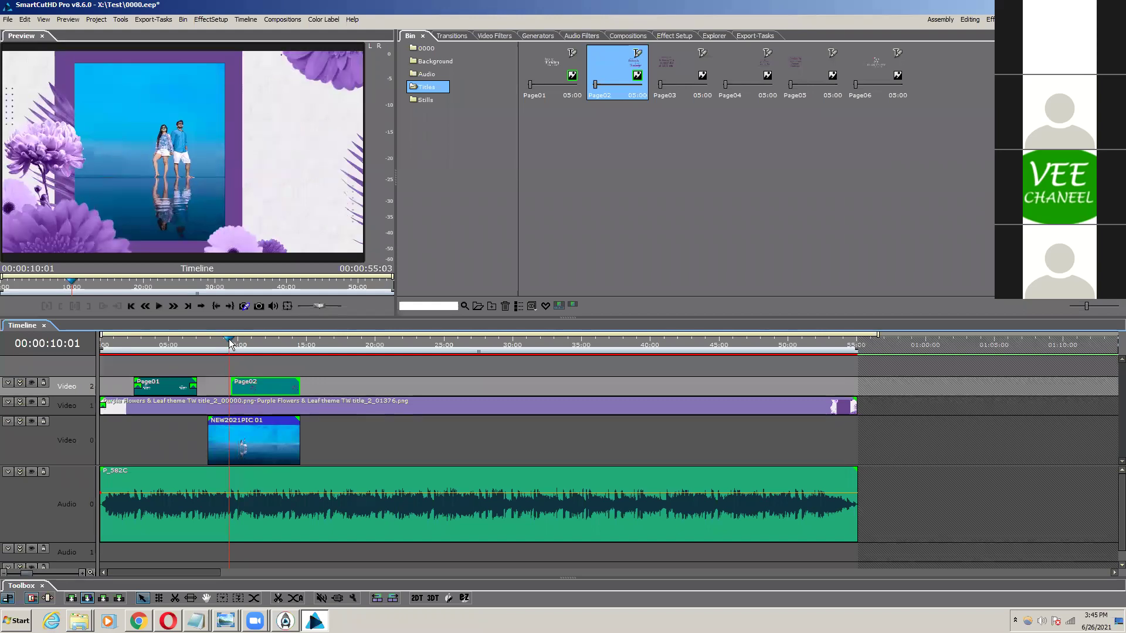
{"action": "key", "text": "space"}
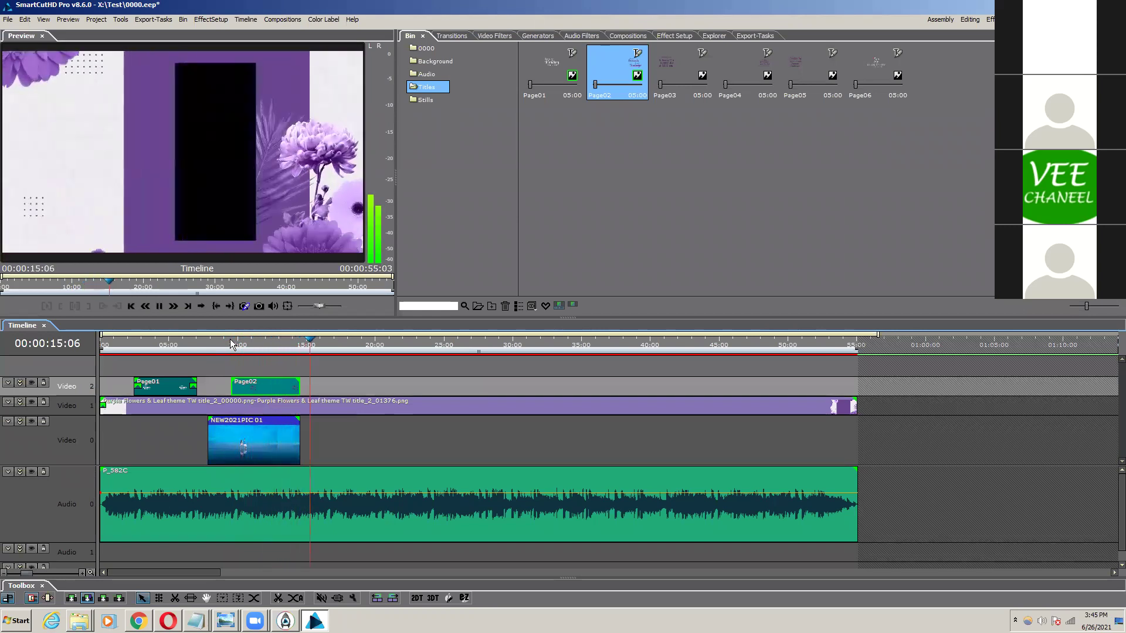
{"action": "key", "text": "space"}
Step: Move the Page02 title earlier to start at 00:00:08:12 and check its timing against the frame opening
{"action": "left_click", "coordinate": [205, 345]}
{"action": "left_click_drag", "start_coordinate": [205, 345], "coordinate": [216, 347]}
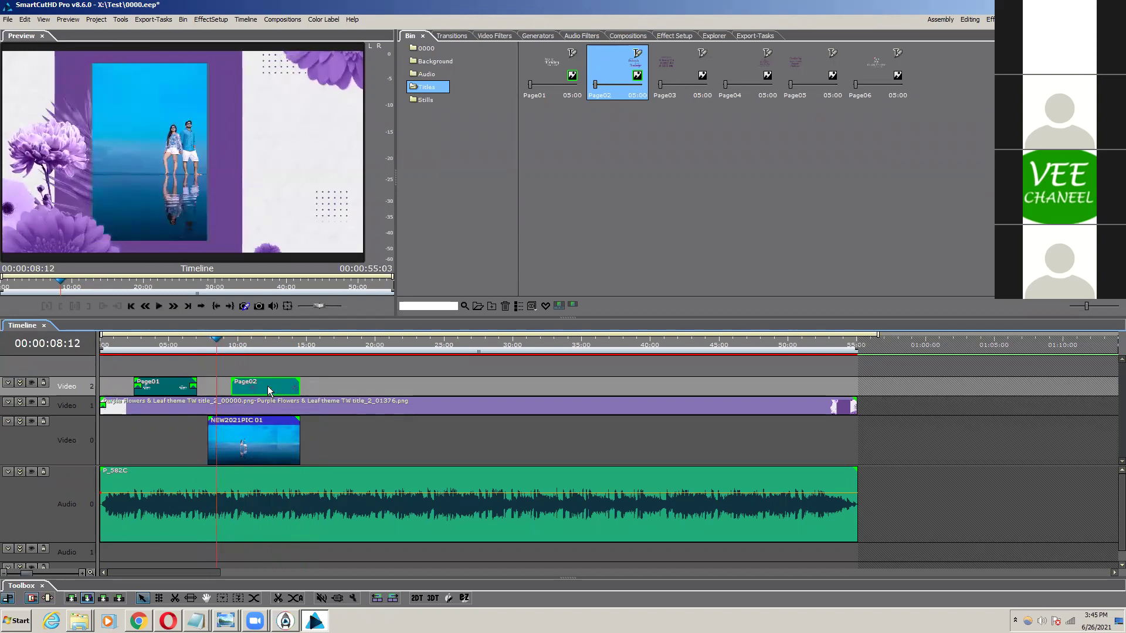
{"action": "left_click_drag", "start_coordinate": [271, 386], "coordinate": [257, 385]}
{"action": "mouse_move", "coordinate": [216, 340]}
{"action": "left_mouse_down"}
{"action": "mouse_move", "coordinate": [211, 350]}
{"action": "mouse_move", "coordinate": [233, 348]}
{"action": "left_mouse_up"}
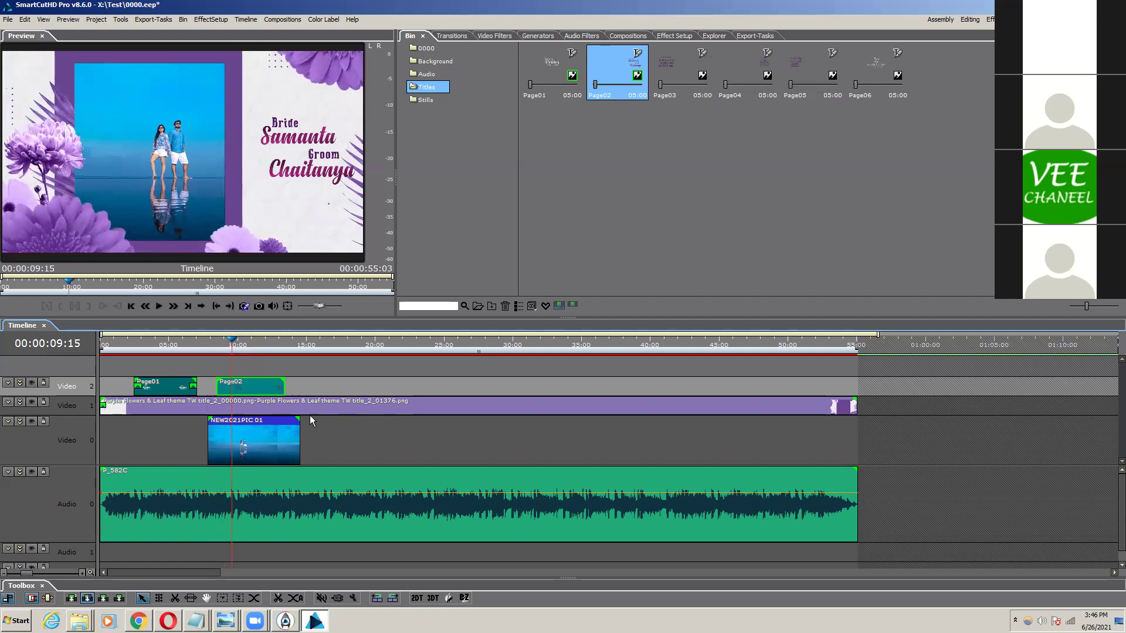
{"action": "left_click", "coordinate": [217, 347]}
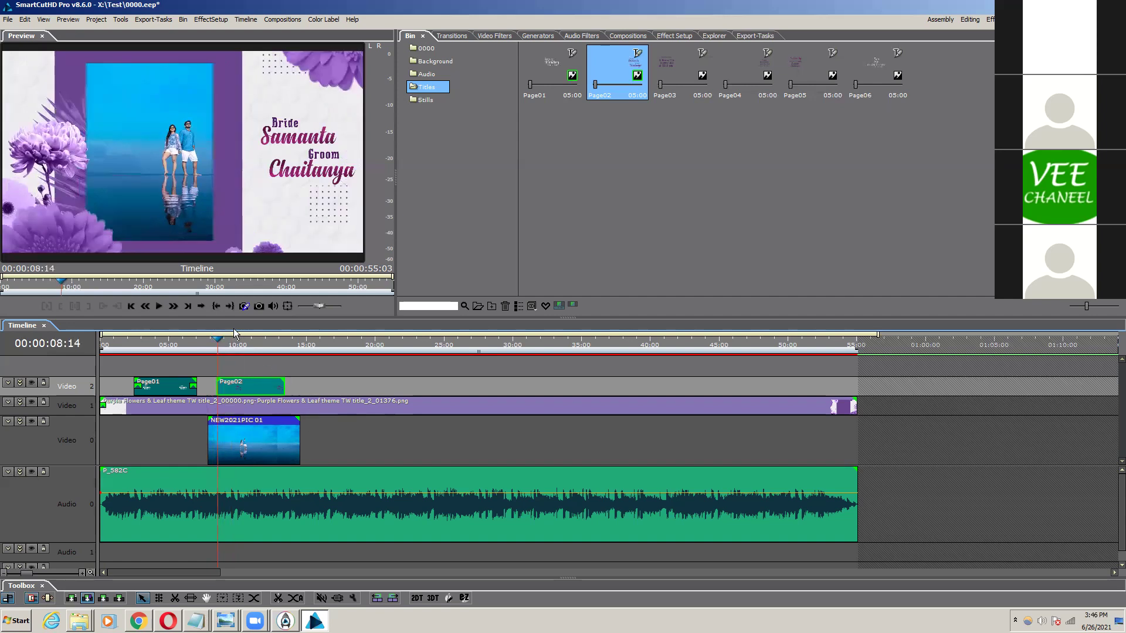
Step: Enable the Alpha effect on the Page02 title with opacity at 100
{"action": "key", "text": "plus"}
{"action": "key", "text": "plus"}
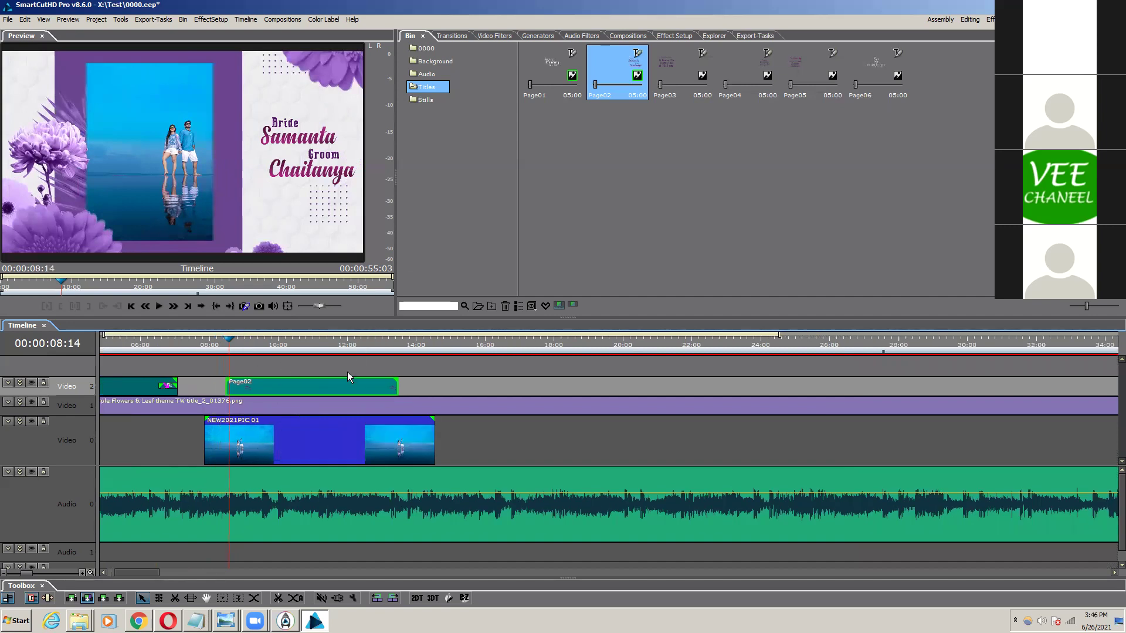
{"action": "left_click", "coordinate": [451, 36]}
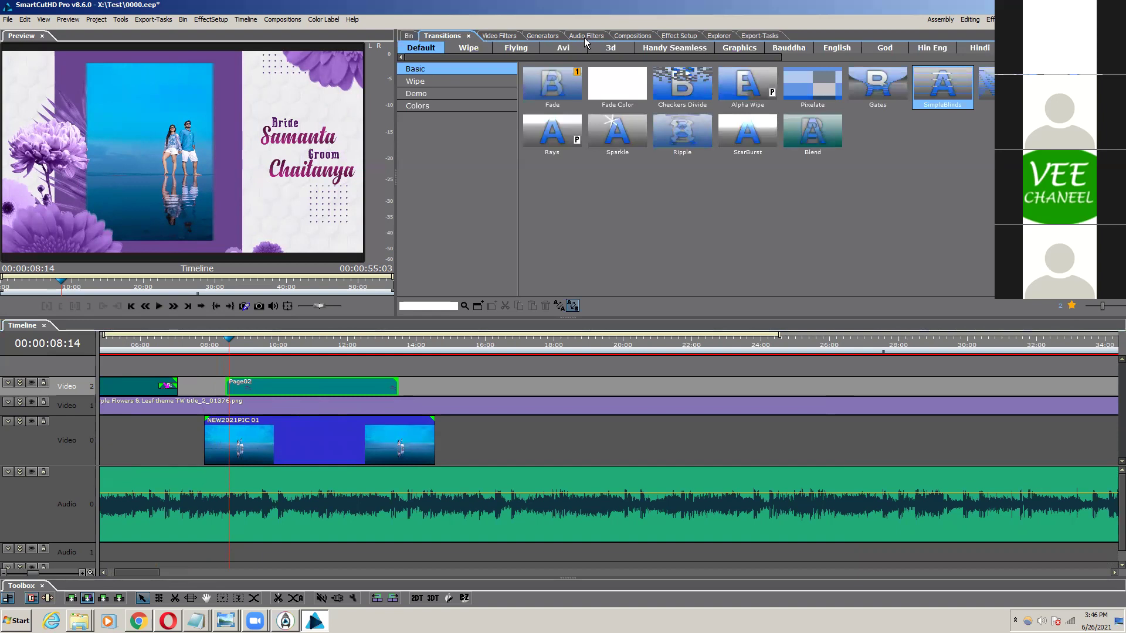
{"action": "left_click", "coordinate": [677, 35]}
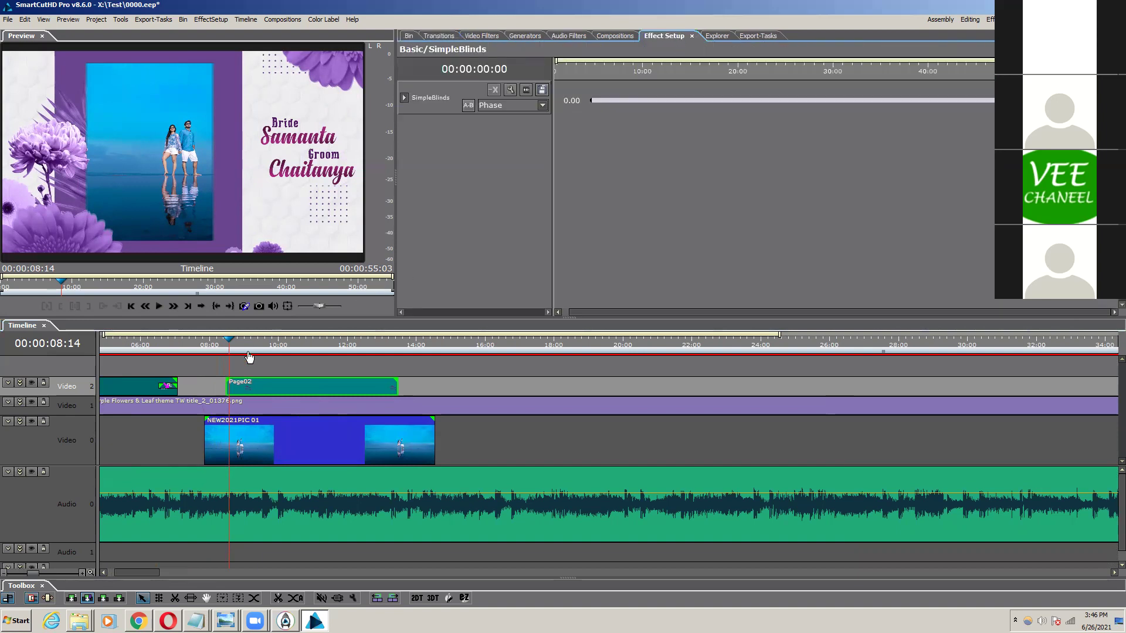
{"action": "left_click", "coordinate": [242, 392]}
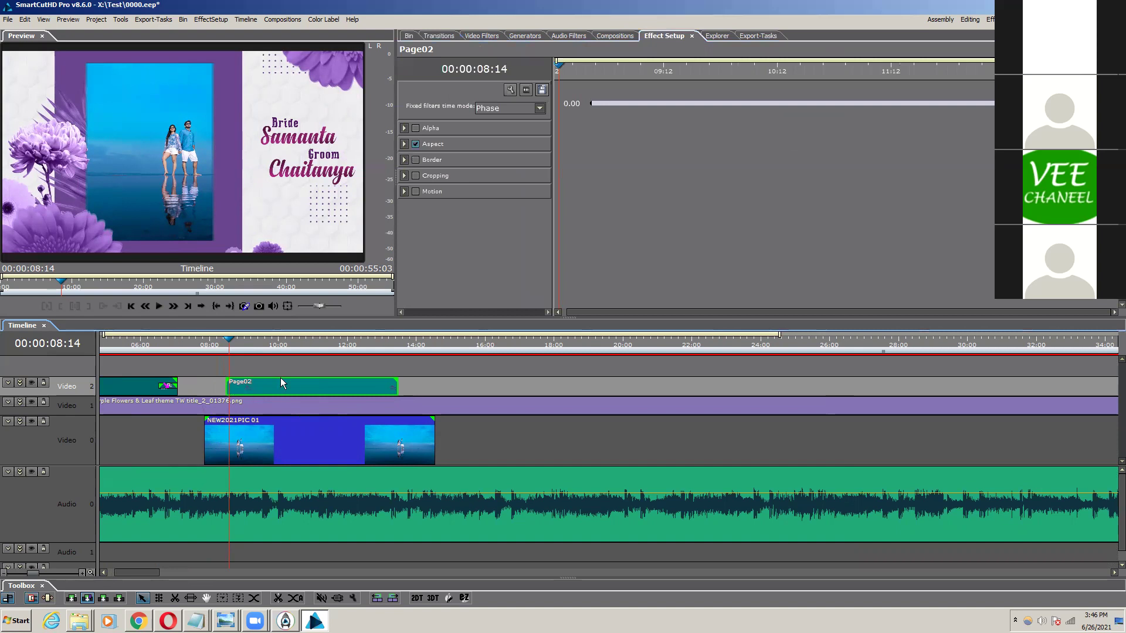
{"action": "left_click", "coordinate": [404, 128]}
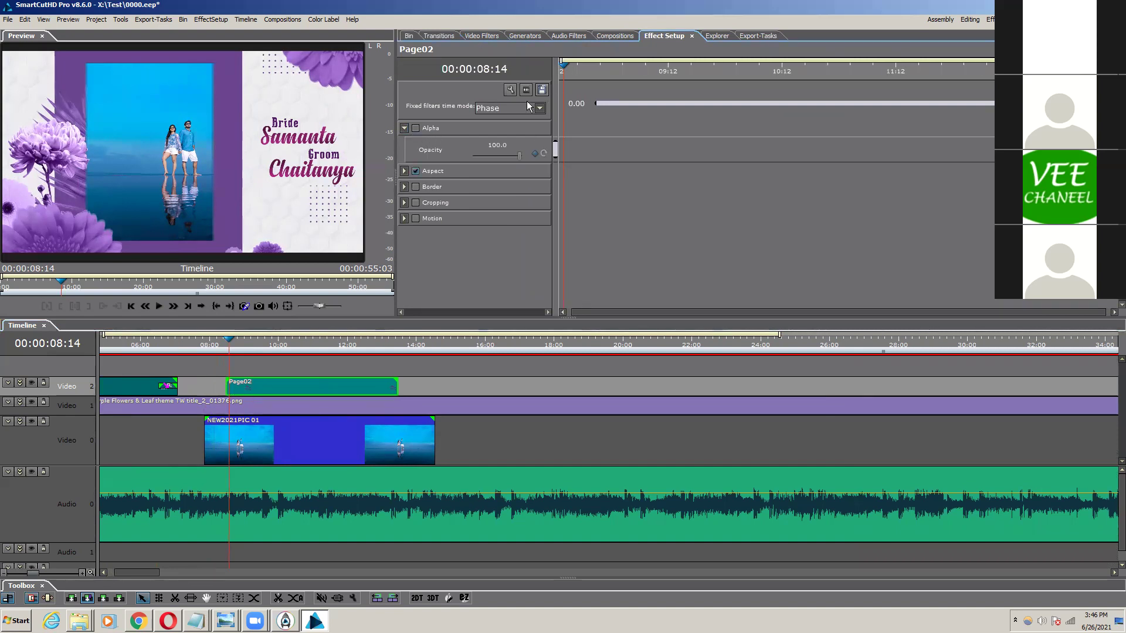
{"action": "left_click", "coordinate": [415, 128]}
{"action": "mouse_move", "coordinate": [517, 157]}
{"action": "left_mouse_down"}
{"action": "mouse_move", "coordinate": [461, 156]}
{"action": "mouse_move", "coordinate": [529, 159]}
{"action": "left_mouse_up"}
Step: Keyframe Page02's opacity to fade in from 0 at 00:00:08:12 to 100 at 00:00:08:20
{"action": "left_click_drag", "start_coordinate": [229, 339], "coordinate": [238, 340]}
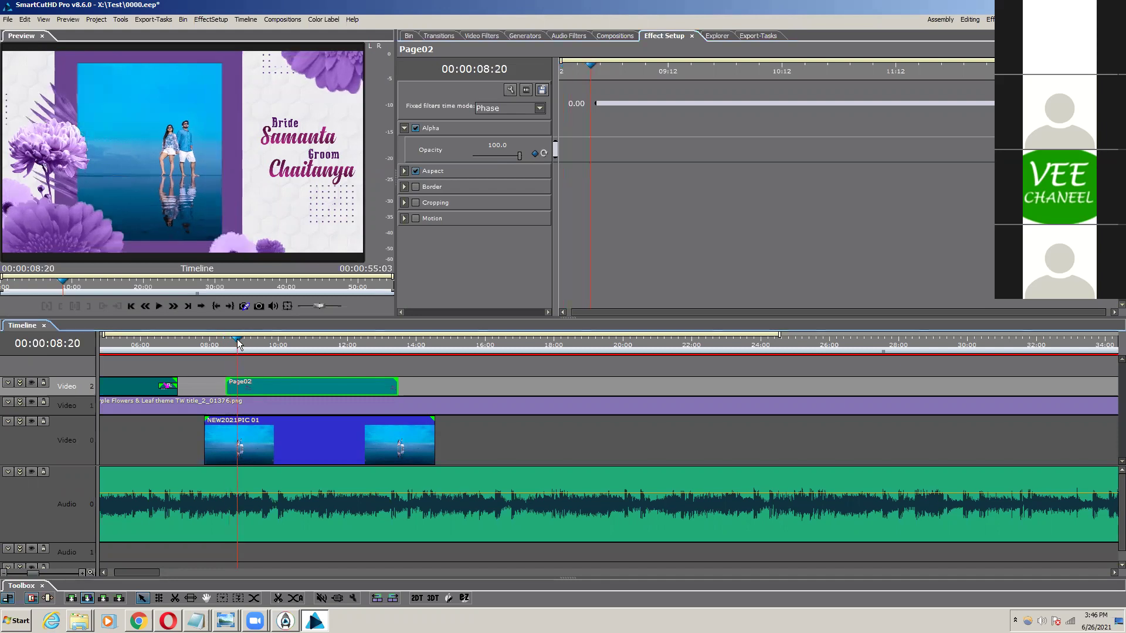
{"action": "key", "text": "Page_Up"}
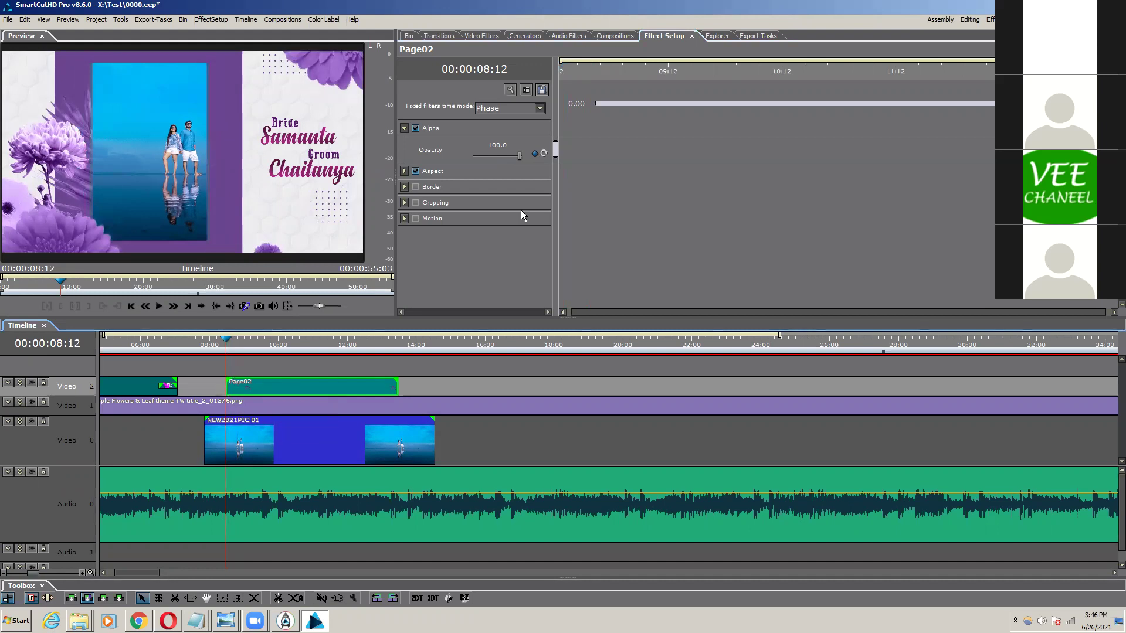
{"action": "left_click", "coordinate": [534, 154]}
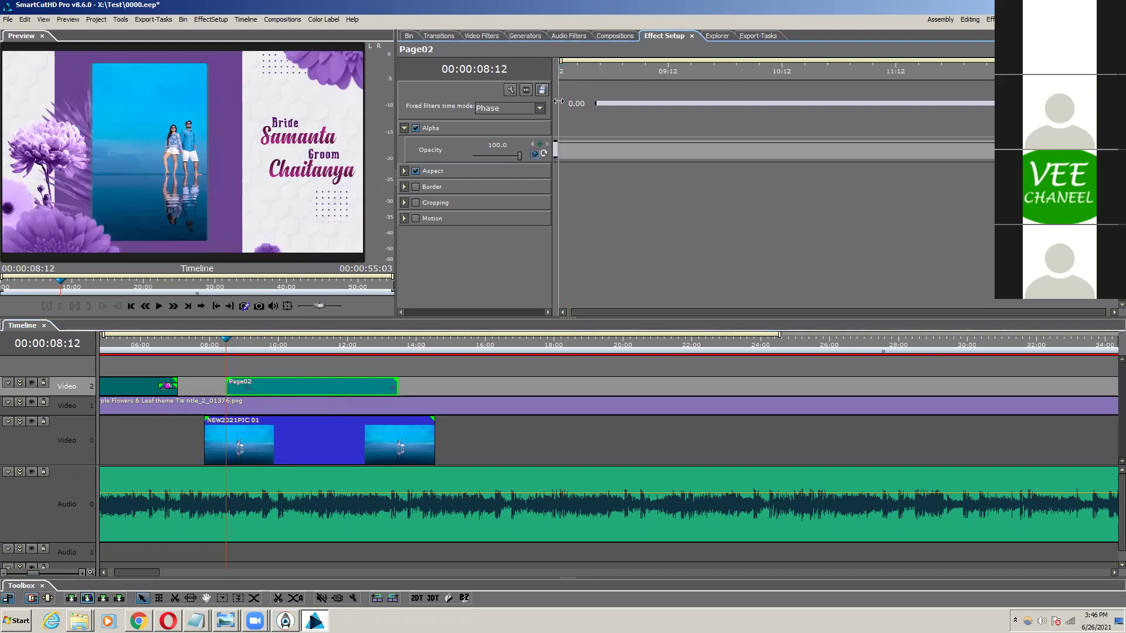
{"action": "left_click", "coordinate": [566, 68]}
{"action": "left_click_drag", "start_coordinate": [562, 72], "coordinate": [597, 110]}
{"action": "left_click", "coordinate": [541, 144]}
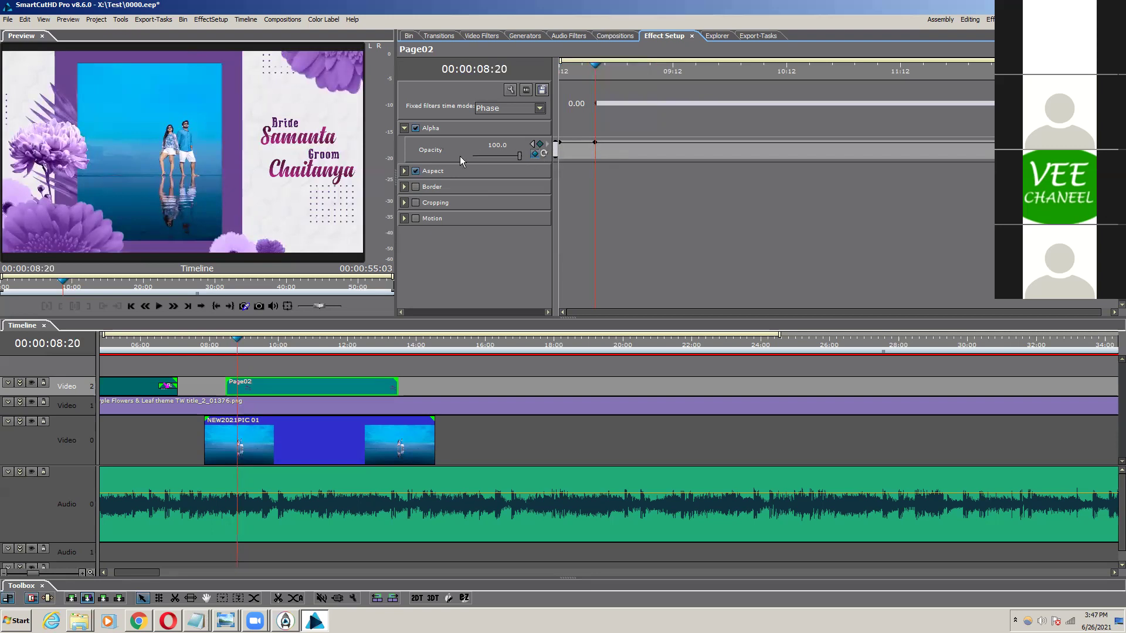
{"action": "left_click", "coordinate": [534, 145]}
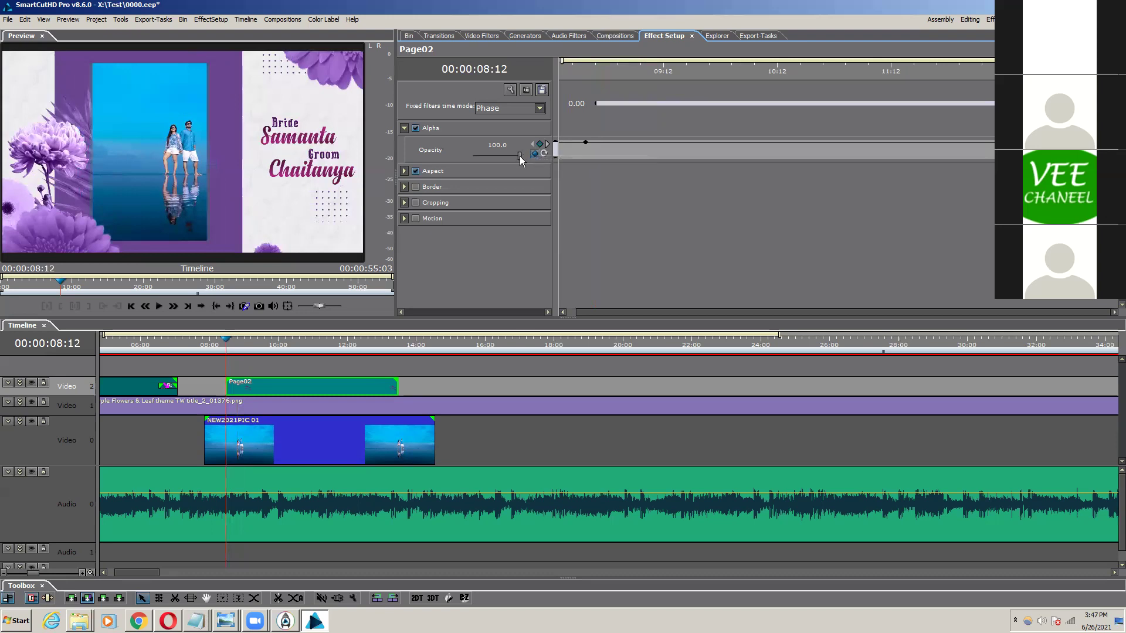
{"action": "left_click_drag", "start_coordinate": [519, 156], "coordinate": [475, 159]}
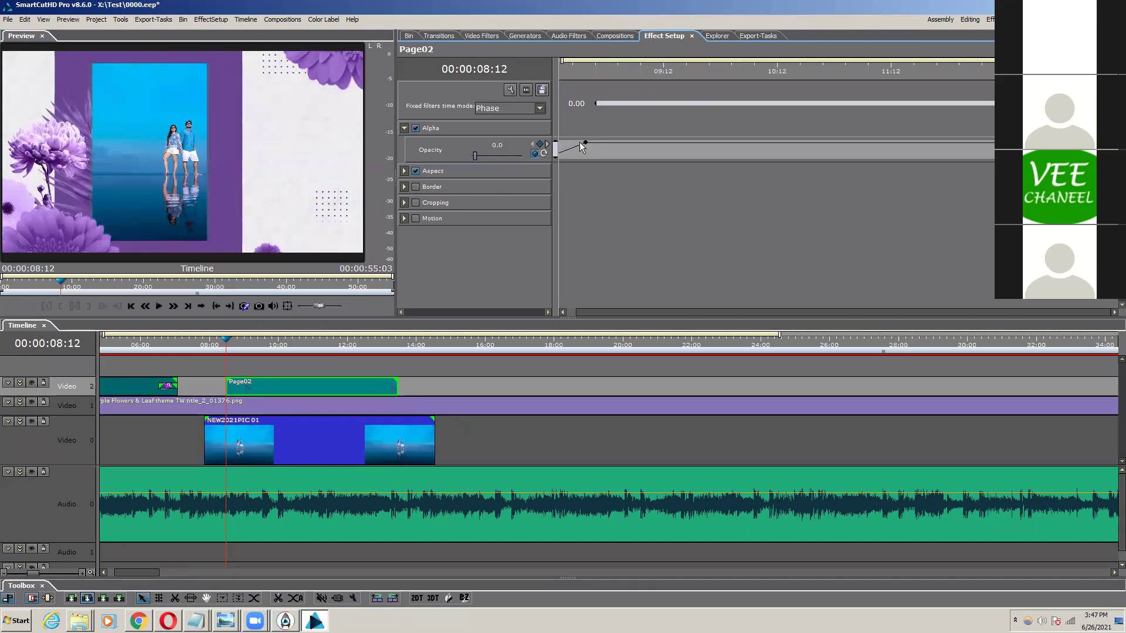
Step: Play repeatedly from about 00:00:08:03 to check the Page02 title's fade-in
{"action": "left_click", "coordinate": [215, 341]}
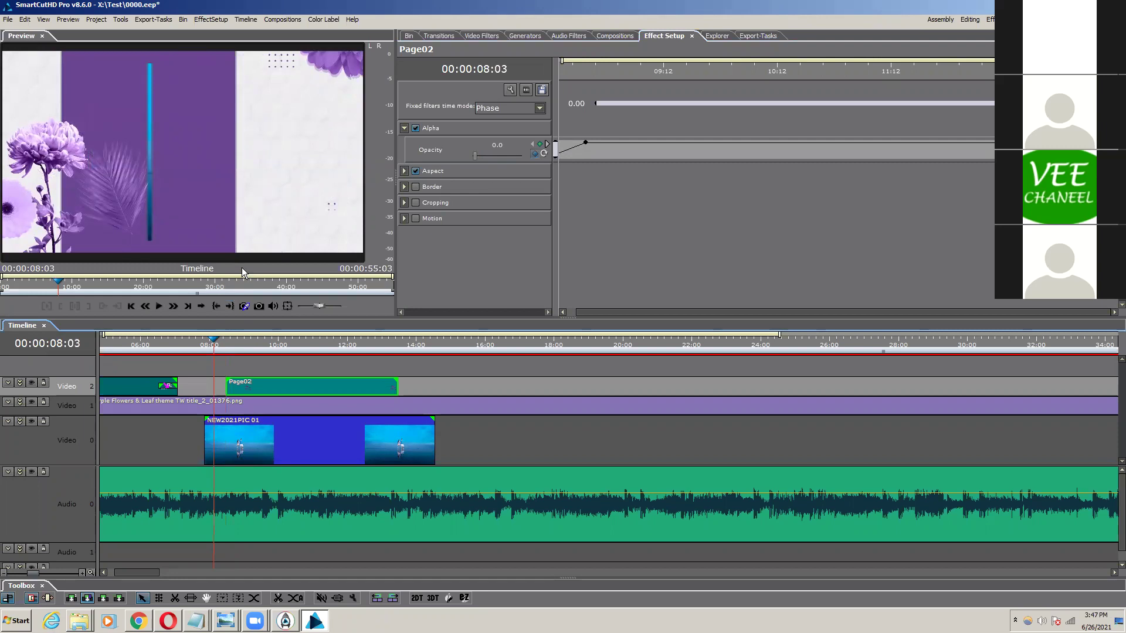
{"action": "key", "text": "space"}
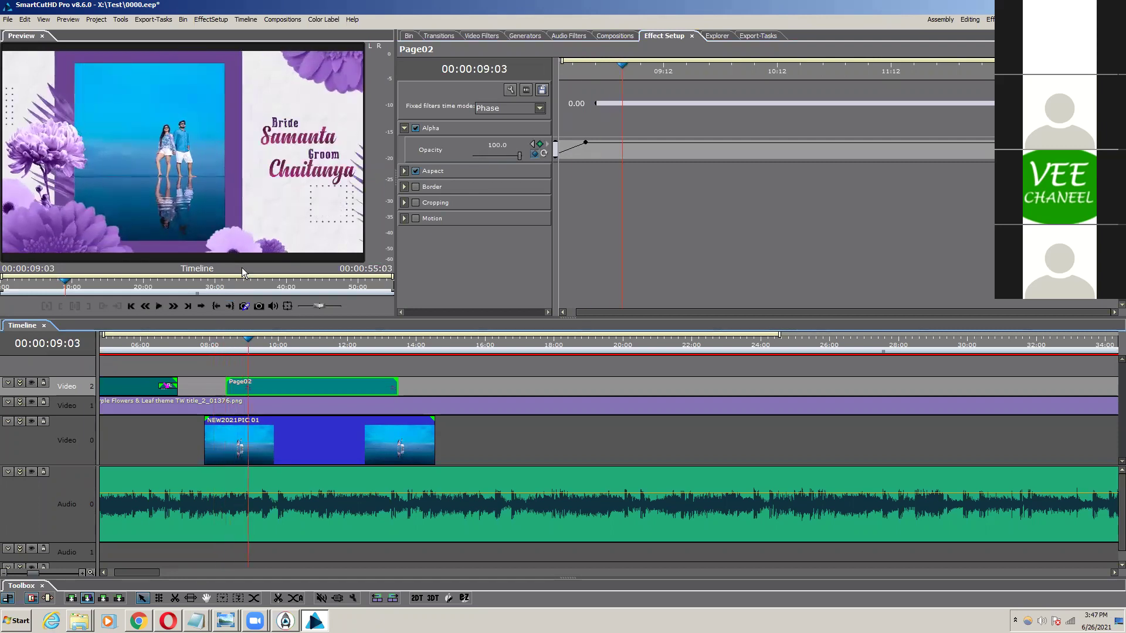
{"action": "left_click", "coordinate": [214, 347]}
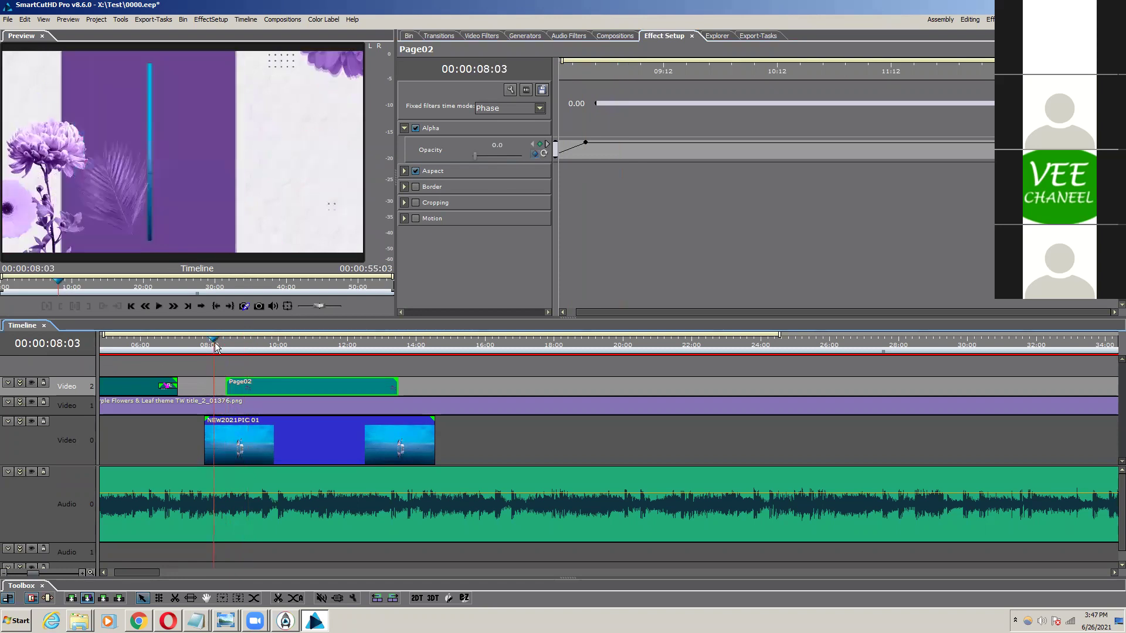
{"action": "left_click", "coordinate": [216, 347]}
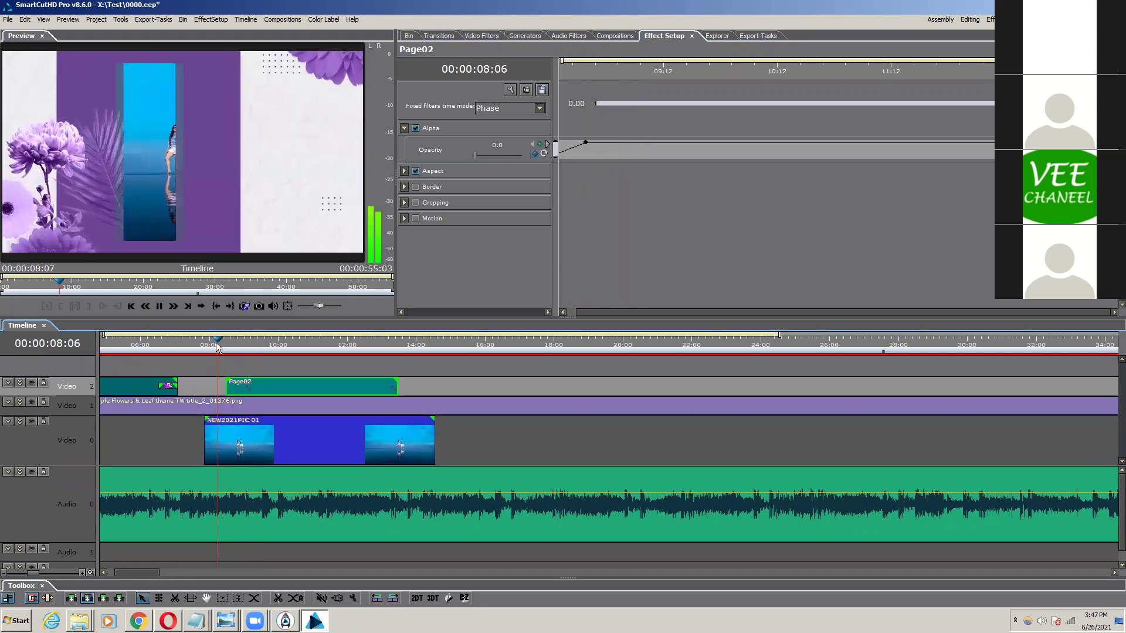
{"action": "left_click", "coordinate": [216, 348]}
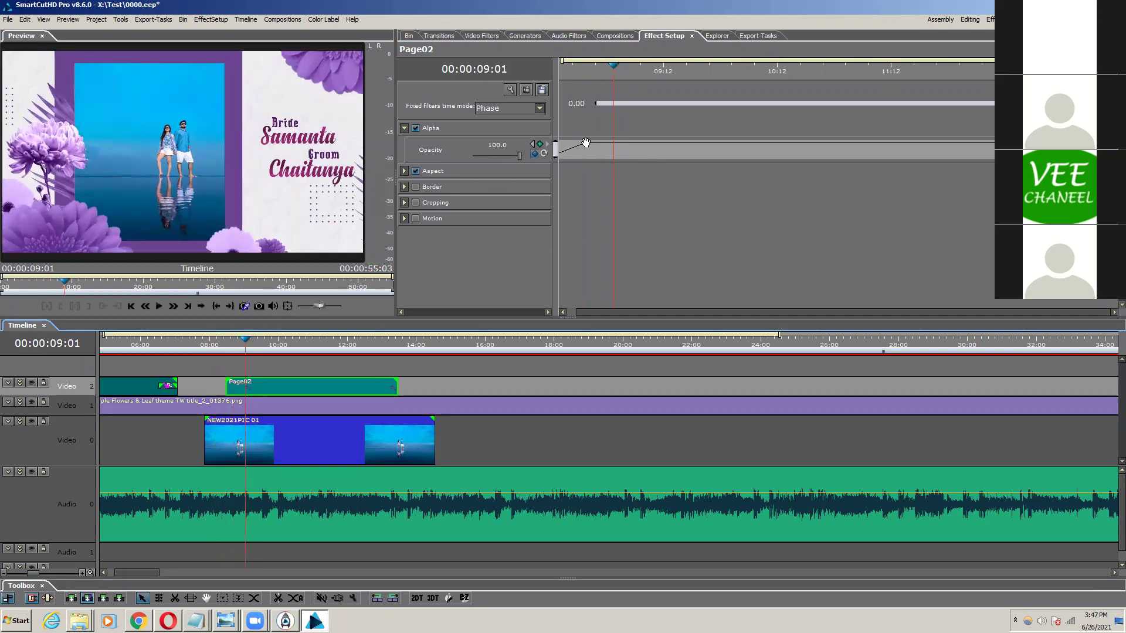
Step: Lengthen Page02's fade-in by moving the second opacity keyframe to 00:00:09:01, and play it back
{"action": "left_click_drag", "start_coordinate": [586, 143], "coordinate": [615, 128]}
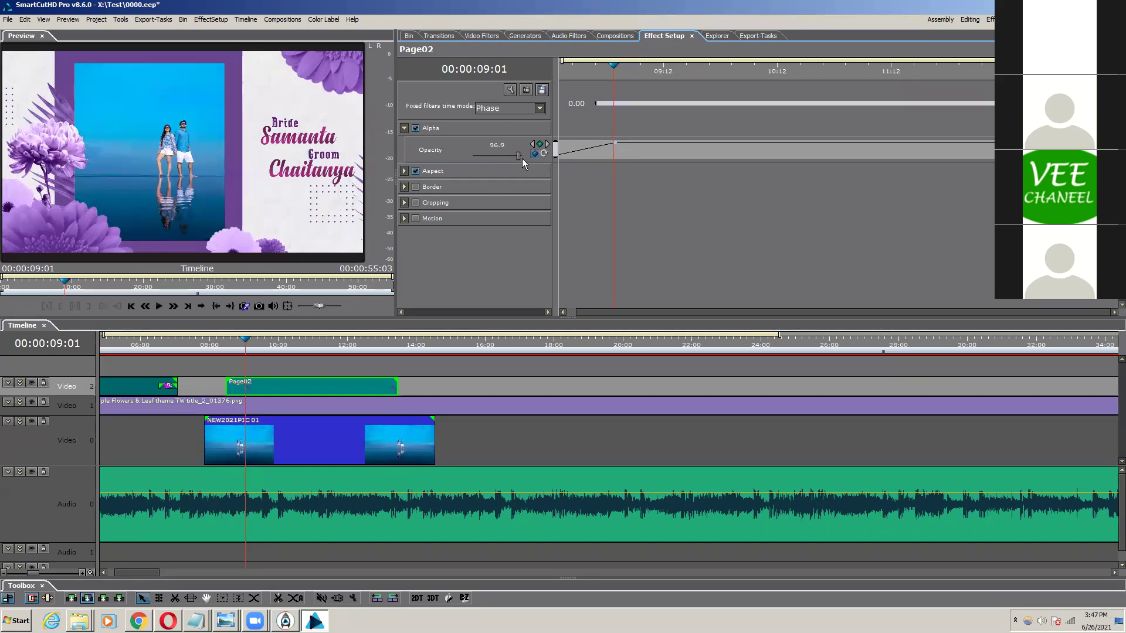
{"action": "left_click", "coordinate": [211, 342]}
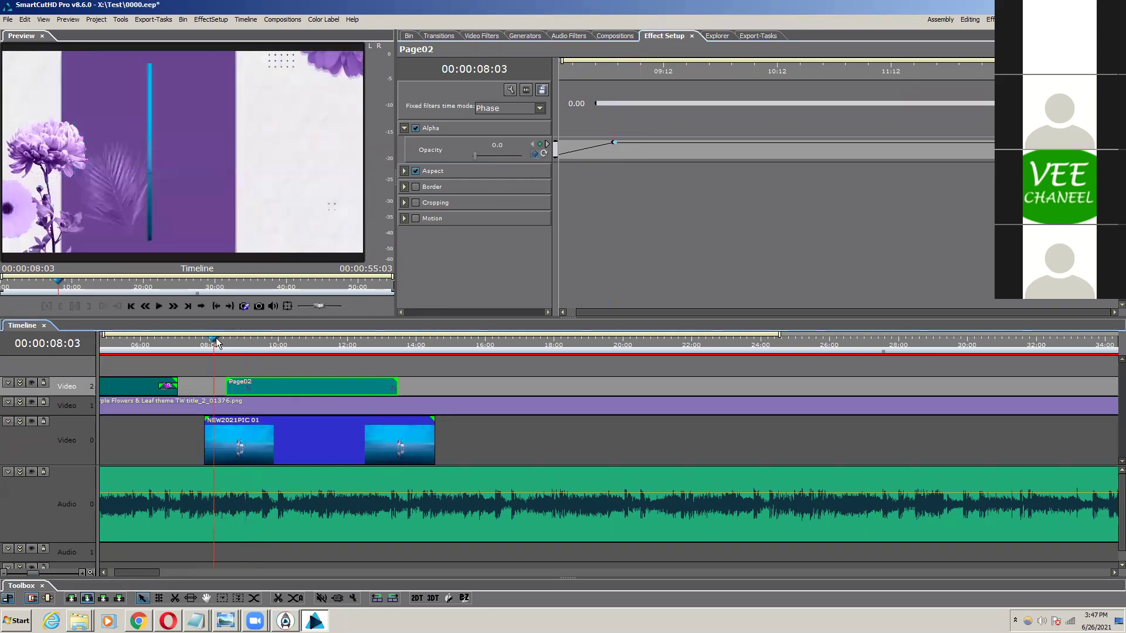
{"action": "key", "text": "space"}
{"action": "key", "text": "space"}
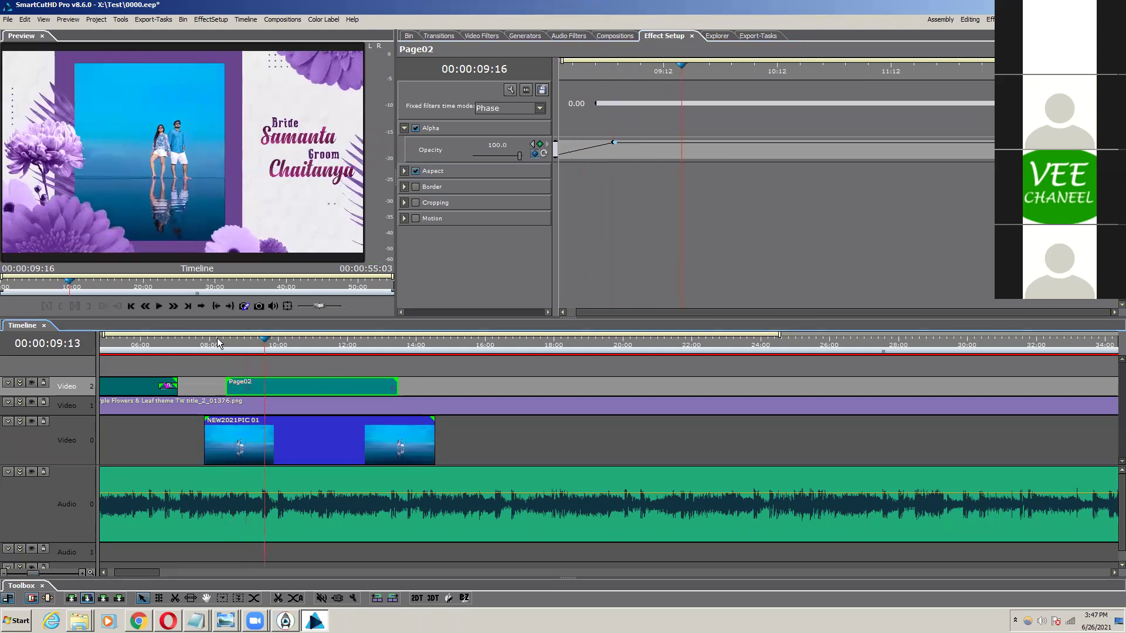
{"action": "left_click", "coordinate": [220, 345]}
{"action": "key", "text": "space"}
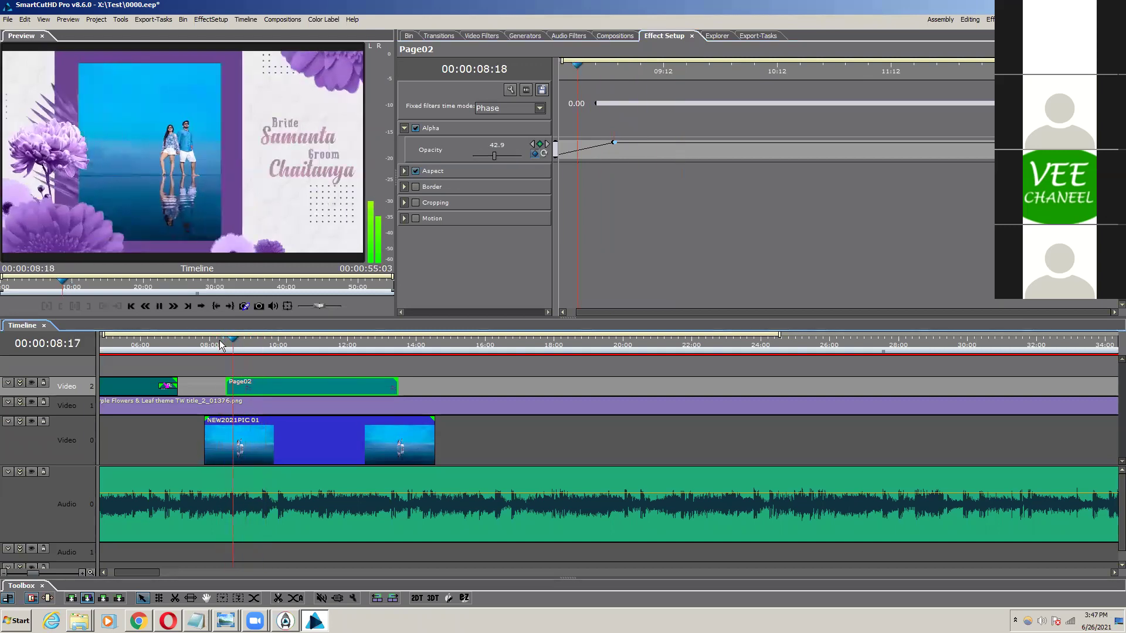
{"action": "key", "text": "space"}
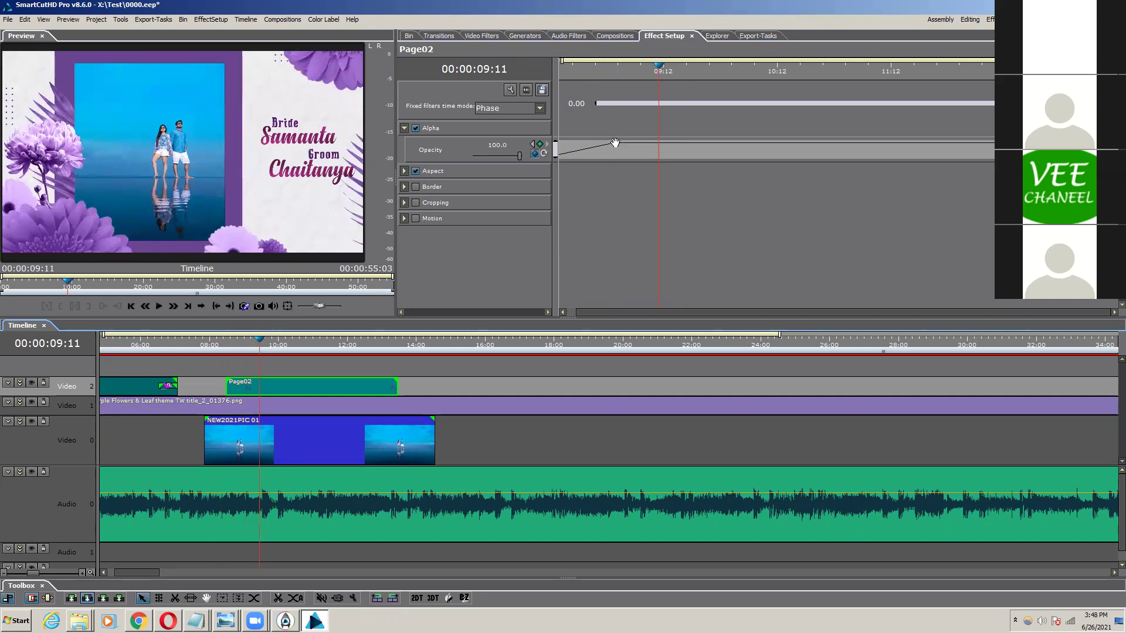
Step: Move Page02's second opacity keyframe to just before 00:00:09:11 and play the slower fade-in
{"action": "left_click_drag", "start_coordinate": [615, 143], "coordinate": [652, 140]}
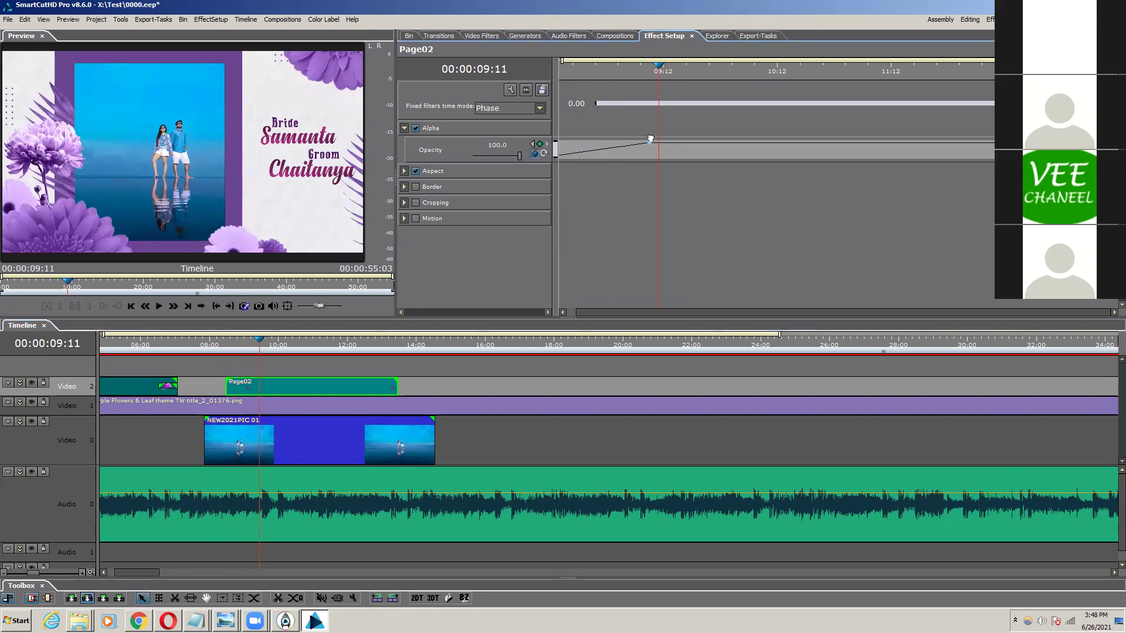
{"action": "left_click", "coordinate": [216, 346]}
{"action": "key", "text": "space"}
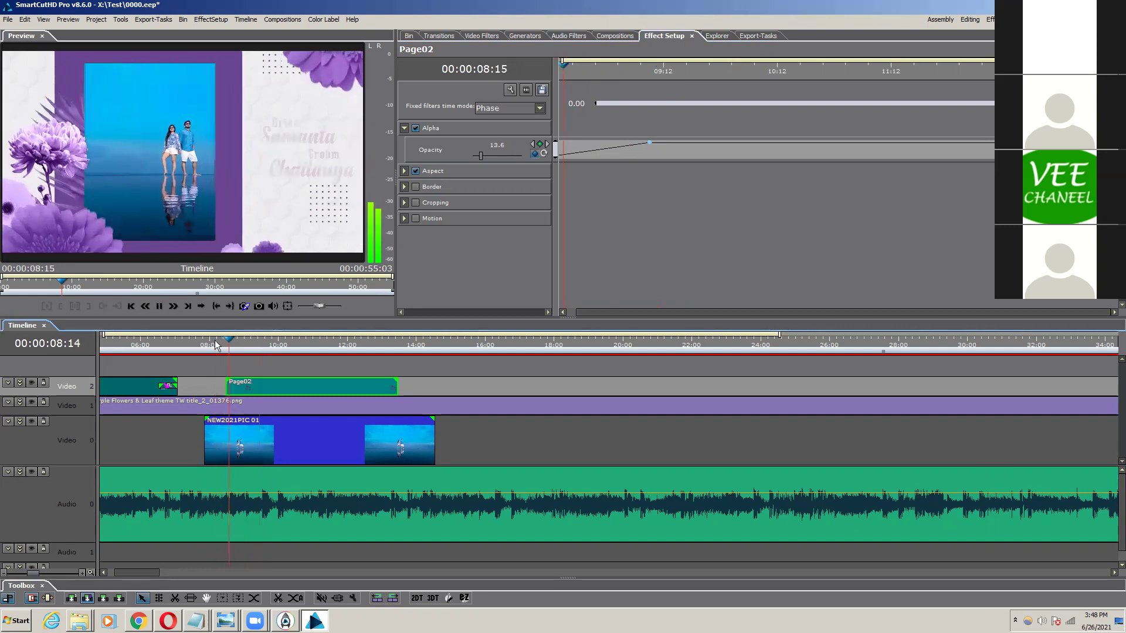
{"action": "key", "text": "space"}
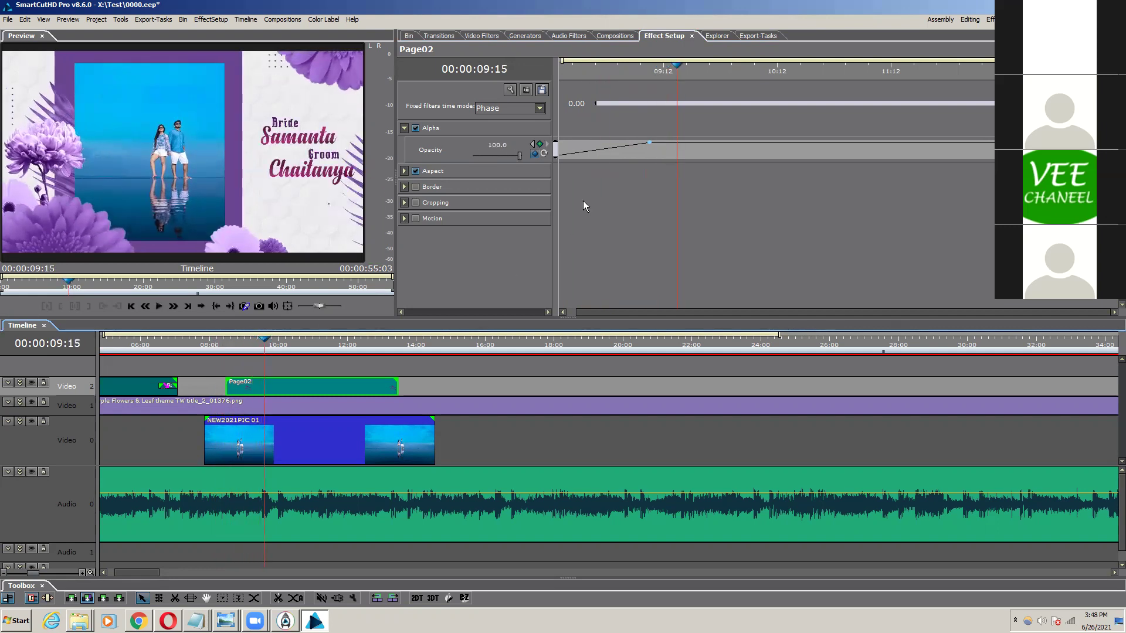
{"action": "left_click", "coordinate": [571, 65]}
{"action": "key", "text": "space"}
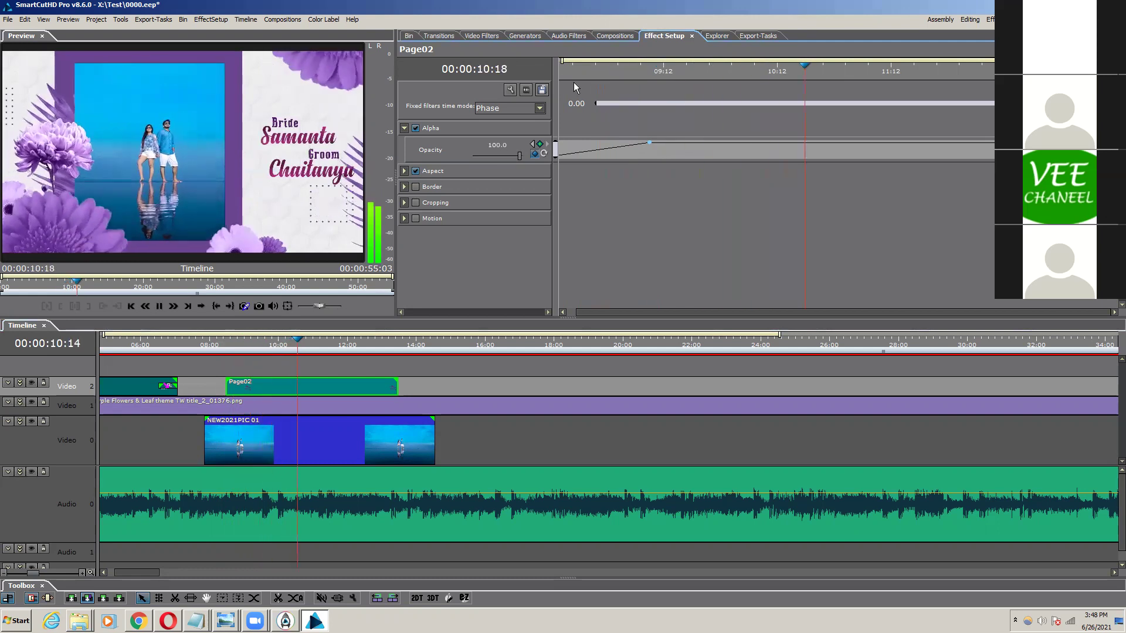
Step: Play Page02's opening repeatedly from about 00:00:08:12 to review the title's fade-in
{"action": "key", "text": "space"}
{"action": "left_click", "coordinate": [578, 65]}
{"action": "key", "text": "space"}
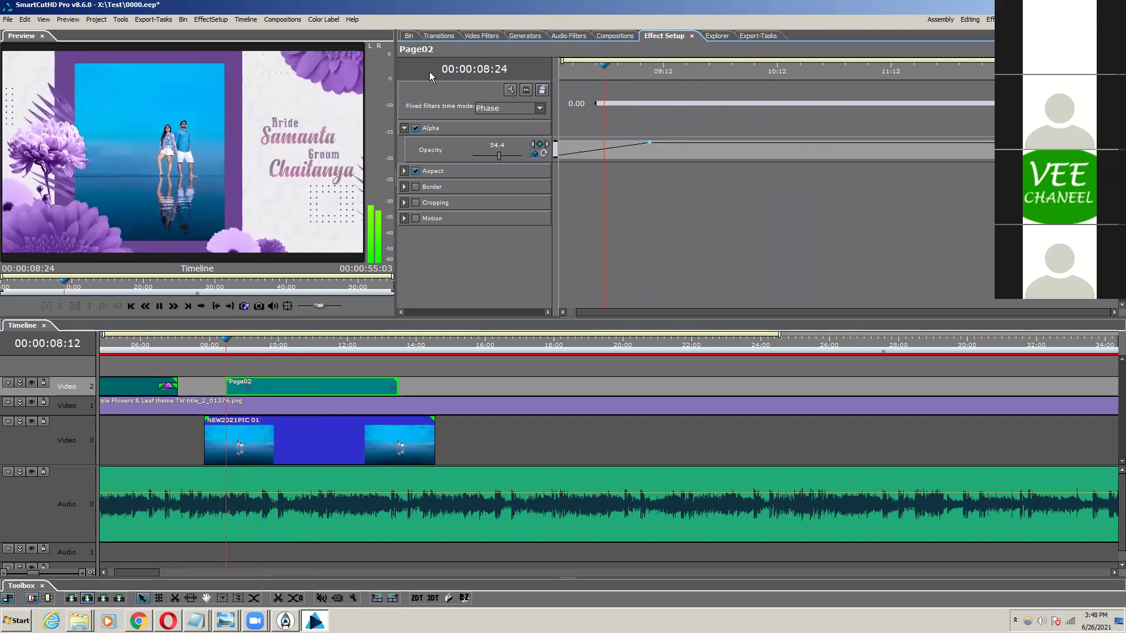
{"action": "key", "text": "space"}
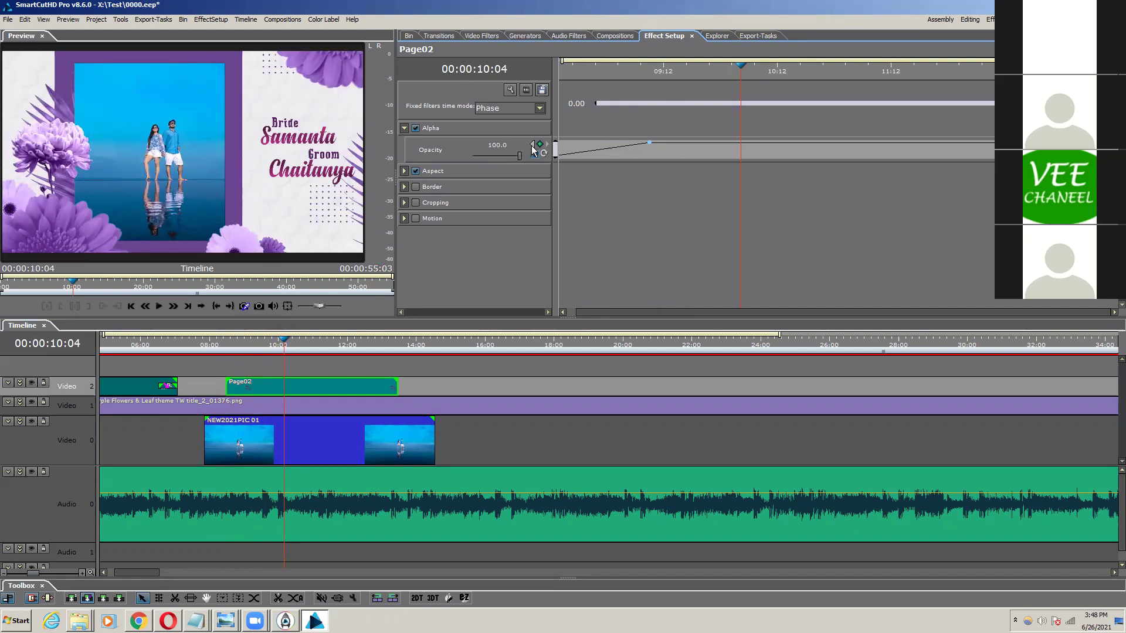
{"action": "left_click", "coordinate": [565, 69]}
{"action": "key", "text": "space"}
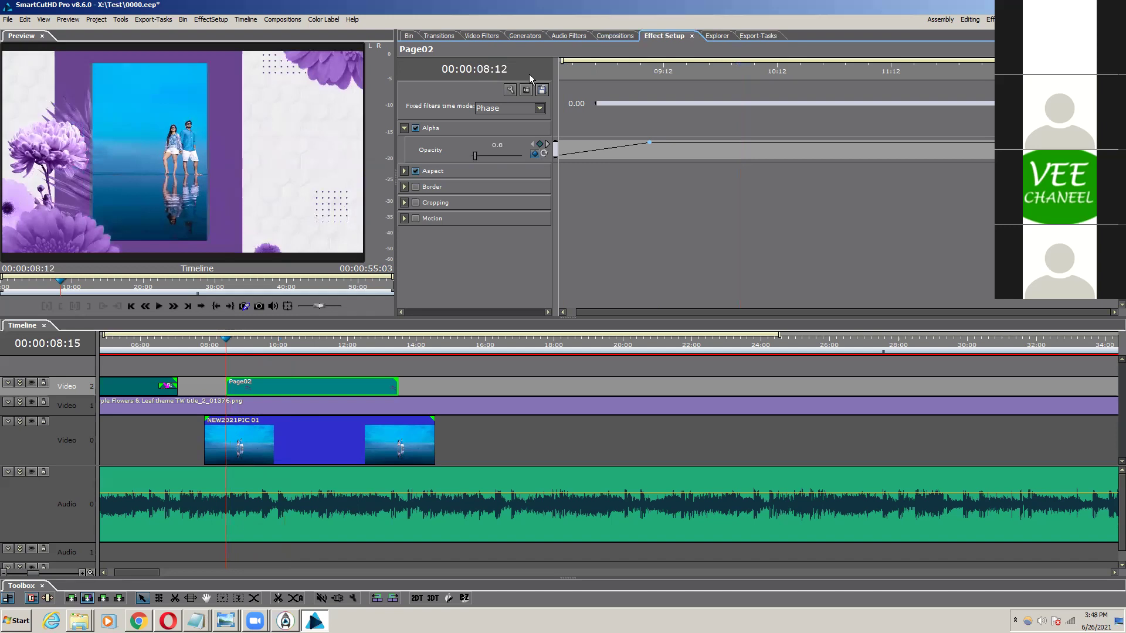
{"action": "key", "text": "space"}
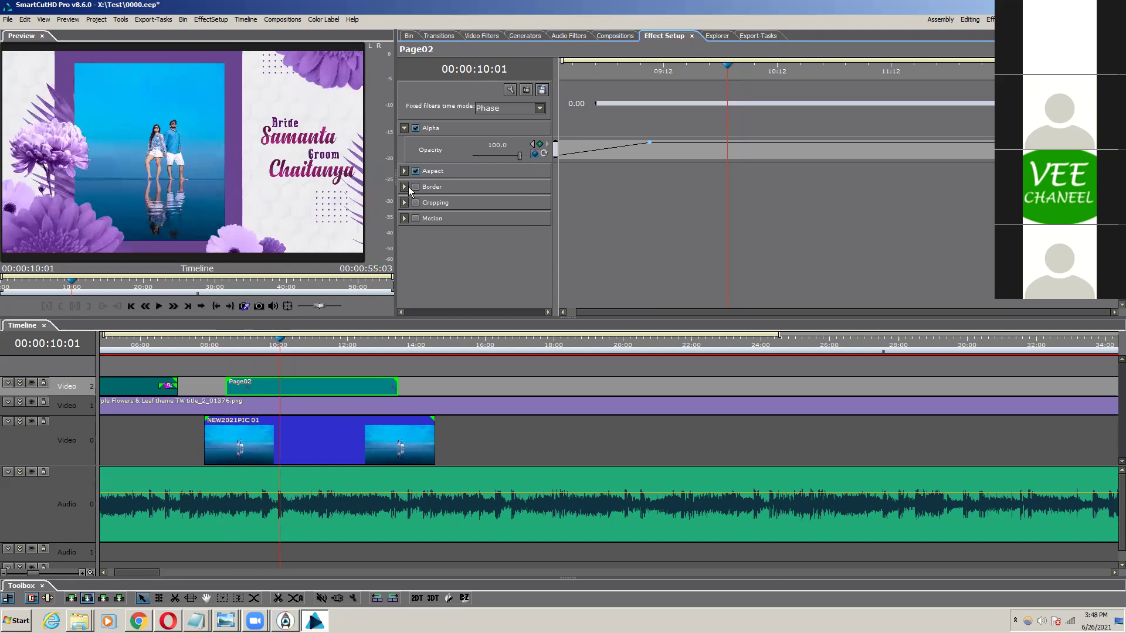
Step: Enable Page02's Motion filter at 00:00:08:12 and synchronize its X and Y scale
{"action": "left_click", "coordinate": [405, 219]}
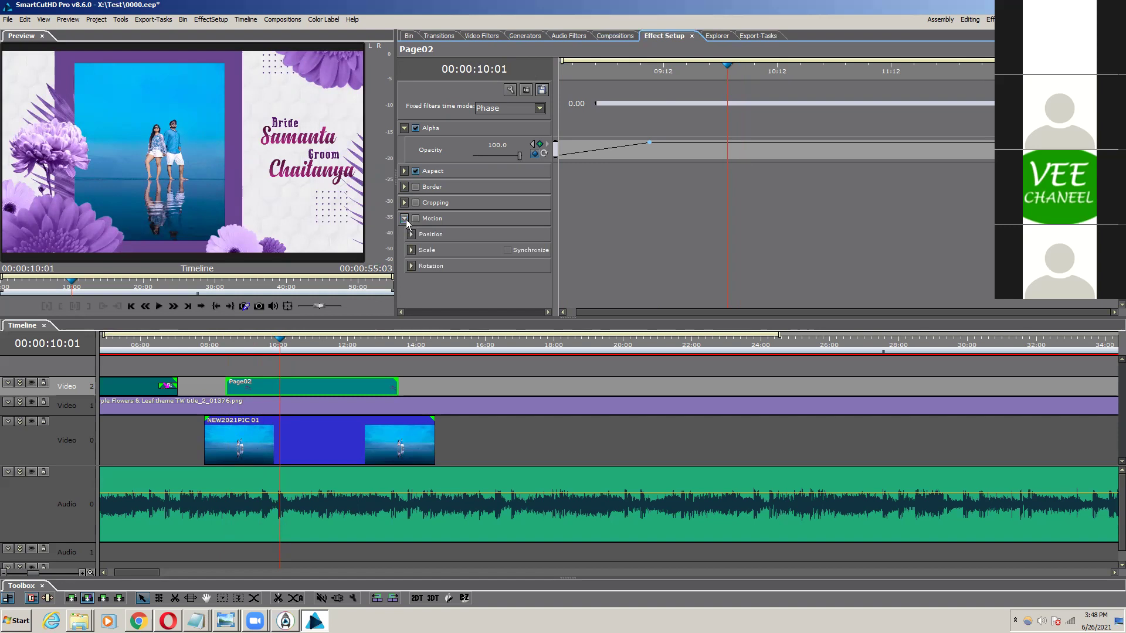
{"action": "left_click", "coordinate": [412, 250]}
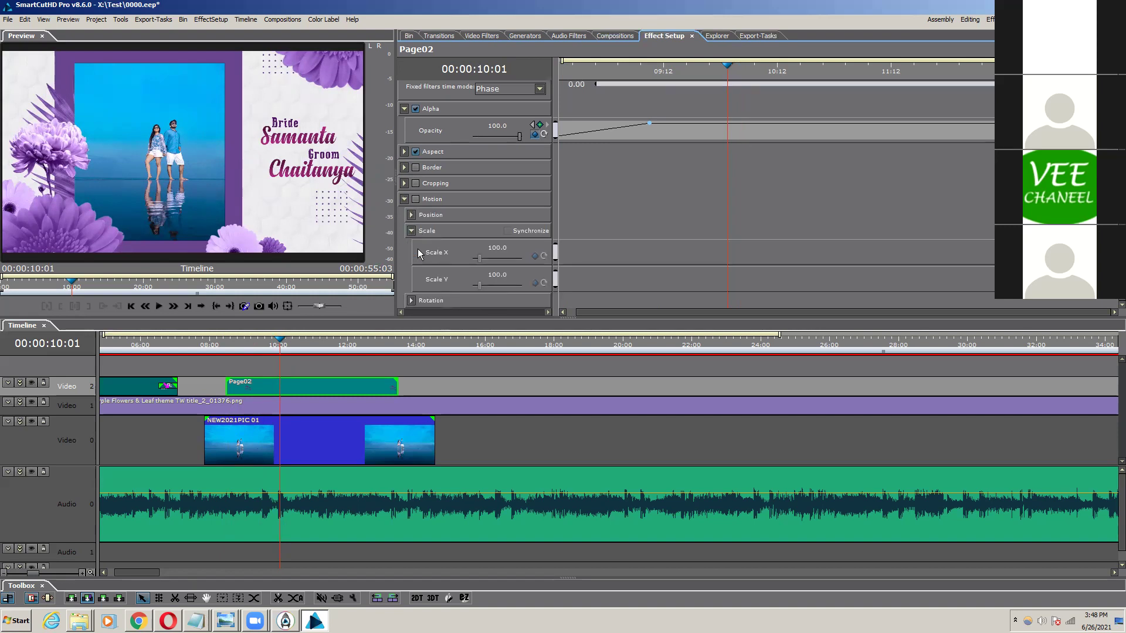
{"action": "left_click_drag", "start_coordinate": [653, 67], "coordinate": [400, 65]}
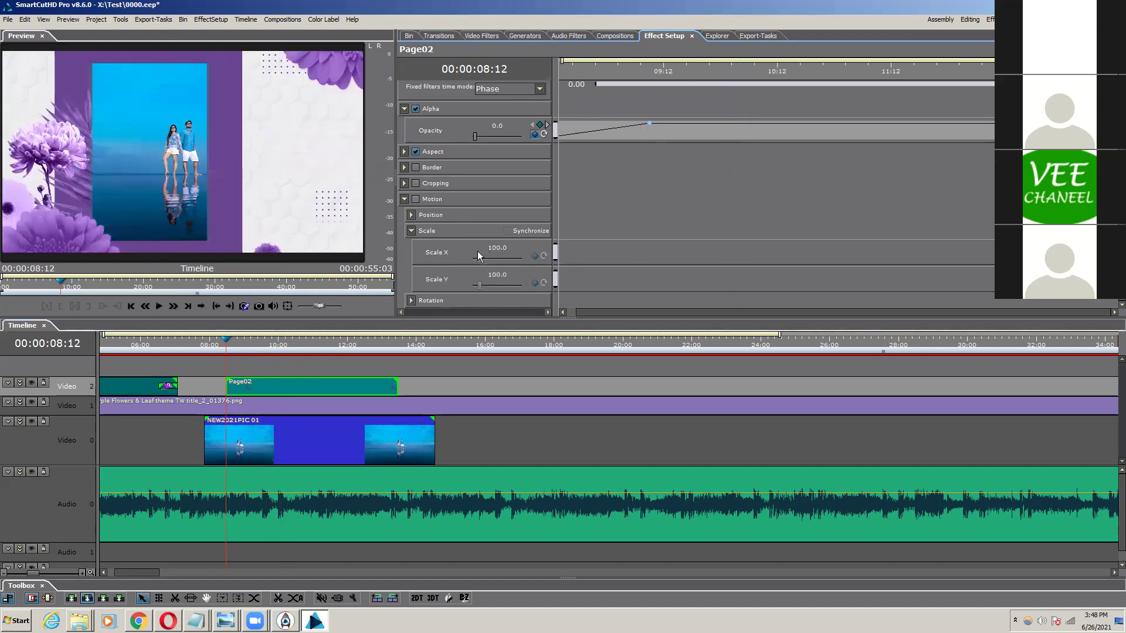
{"action": "left_click", "coordinate": [364, 390]}
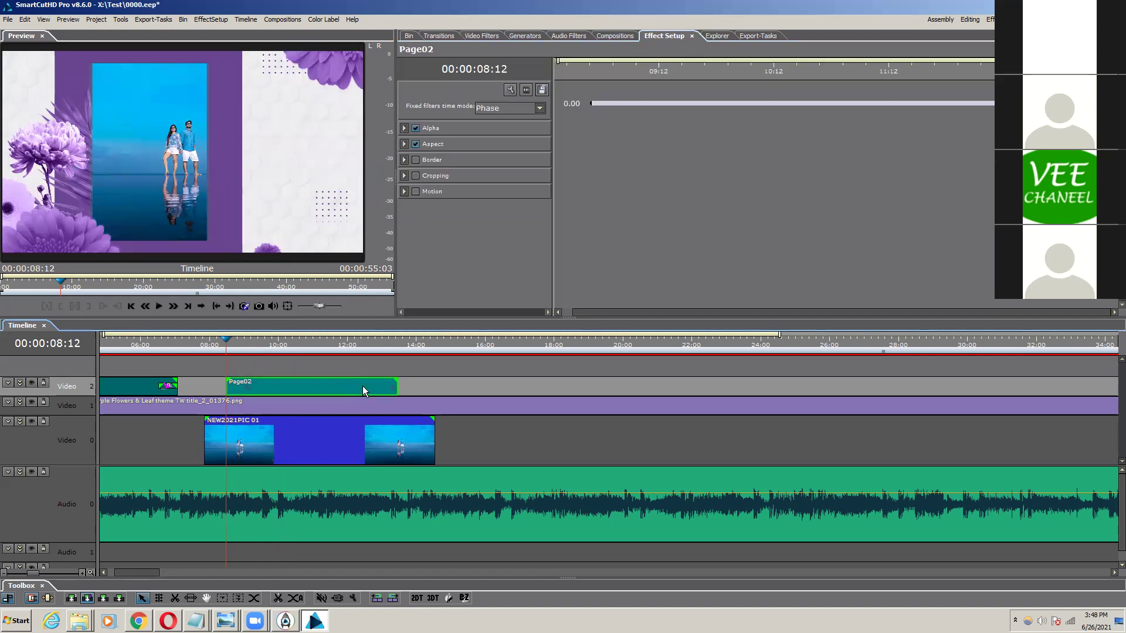
{"action": "left_click", "coordinate": [404, 191]}
{"action": "left_click", "coordinate": [416, 192]}
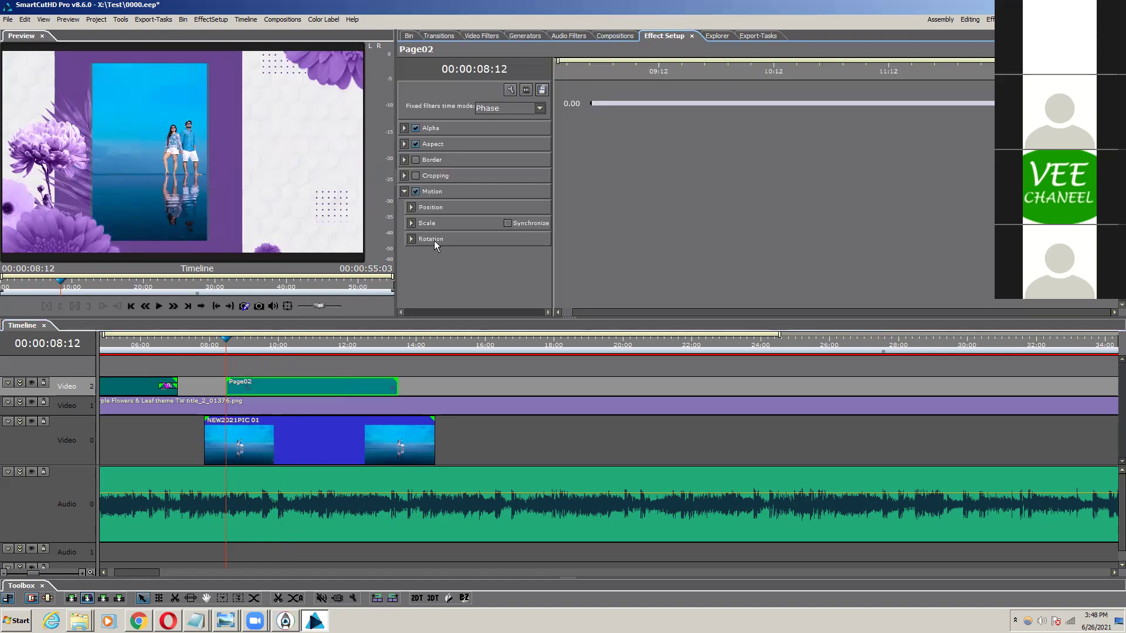
{"action": "left_click", "coordinate": [411, 223]}
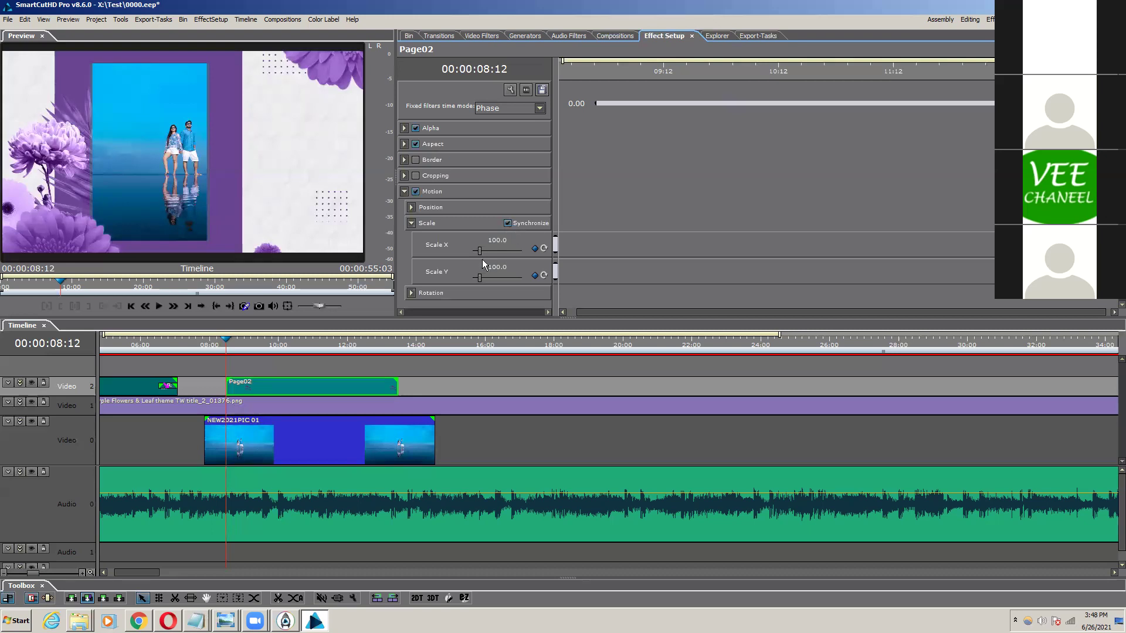
Step: Try Page02's synchronized Scale X and Y at 90, check the title in the preview, and settle on 85
{"action": "double_click", "coordinate": [496, 241]}
{"action": "type", "text": "98"}
{"action": "scroll", "coordinate": [511, 239], "scroll_direction": "down", "scroll_amount": 2}
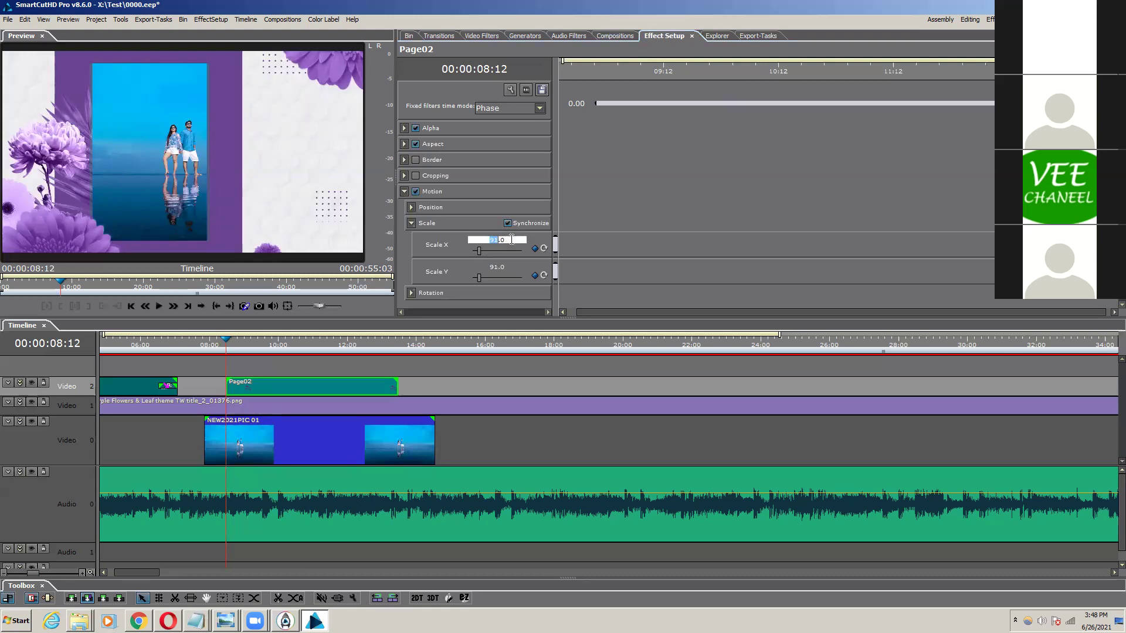
{"action": "key", "text": "Return"}
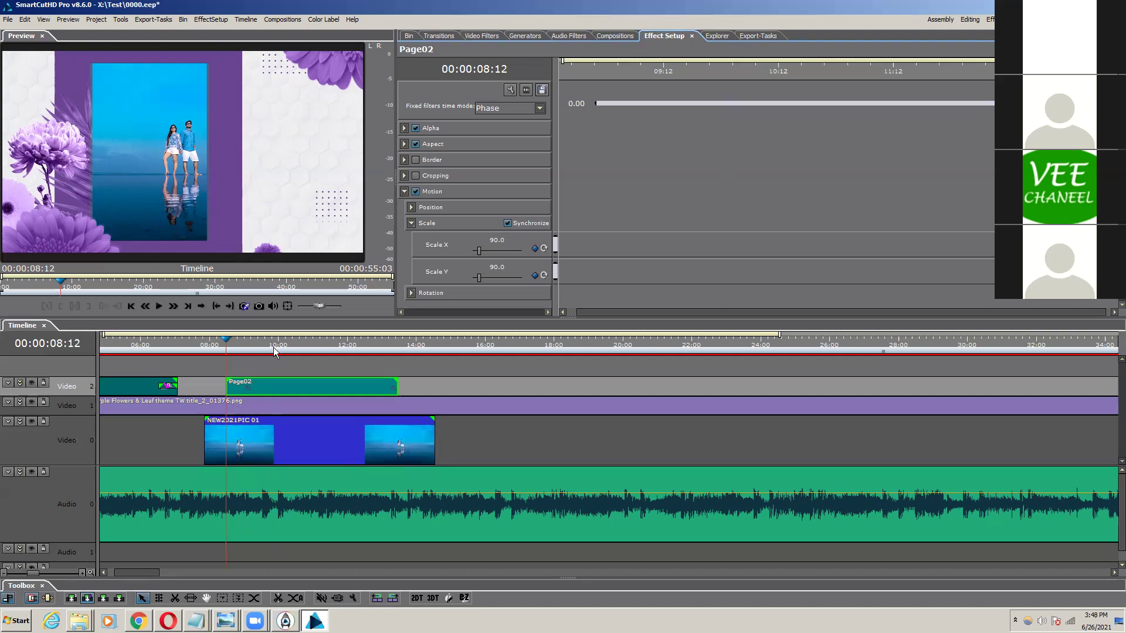
{"action": "left_click_drag", "start_coordinate": [228, 343], "coordinate": [237, 348]}
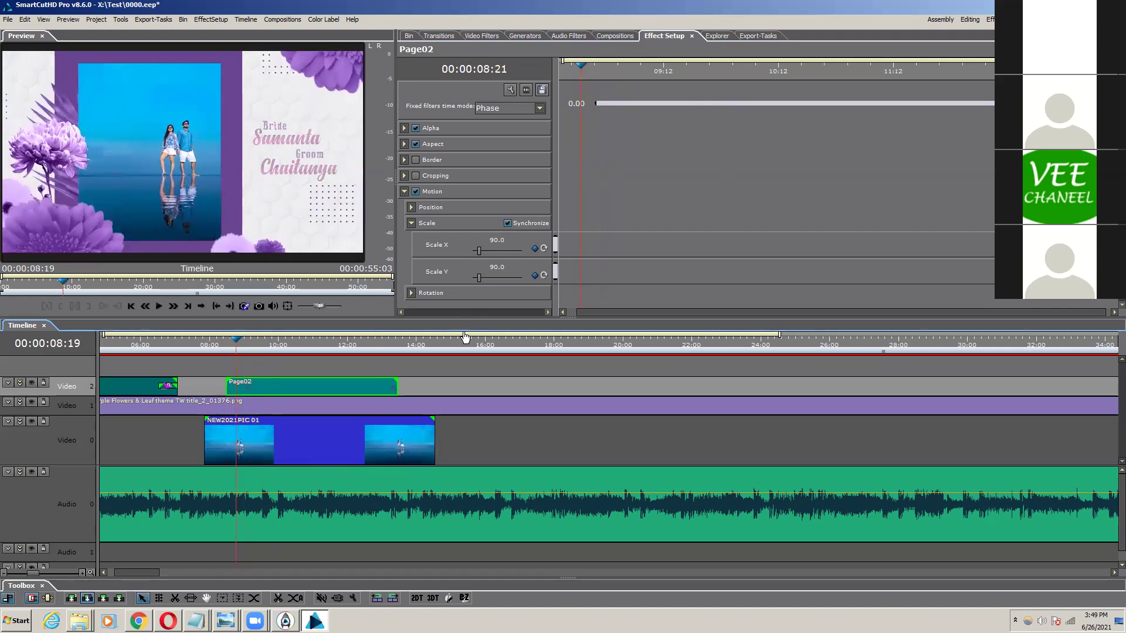
{"action": "key", "text": "Page_Up"}
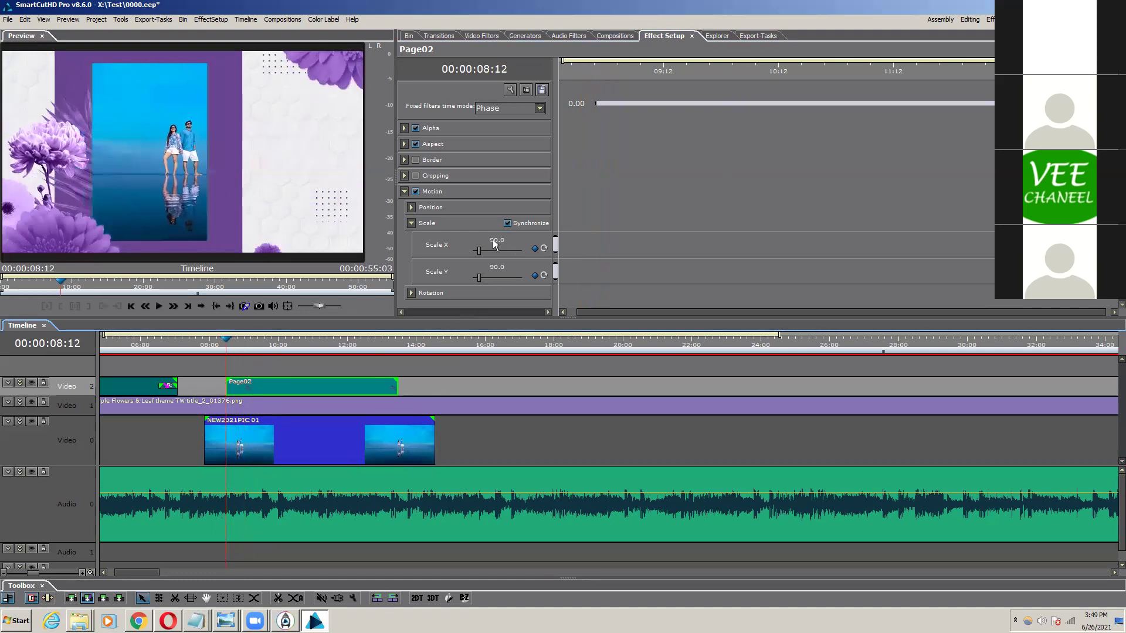
{"action": "left_click_drag", "start_coordinate": [496, 241], "coordinate": [490, 252]}
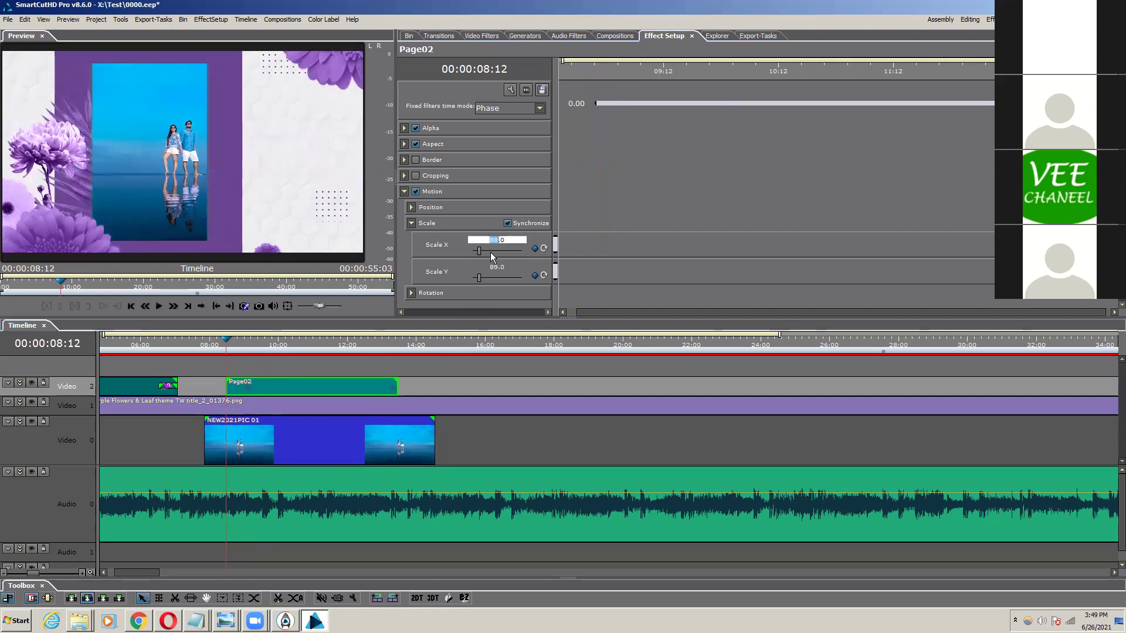
{"action": "left_click", "coordinate": [601, 206]}
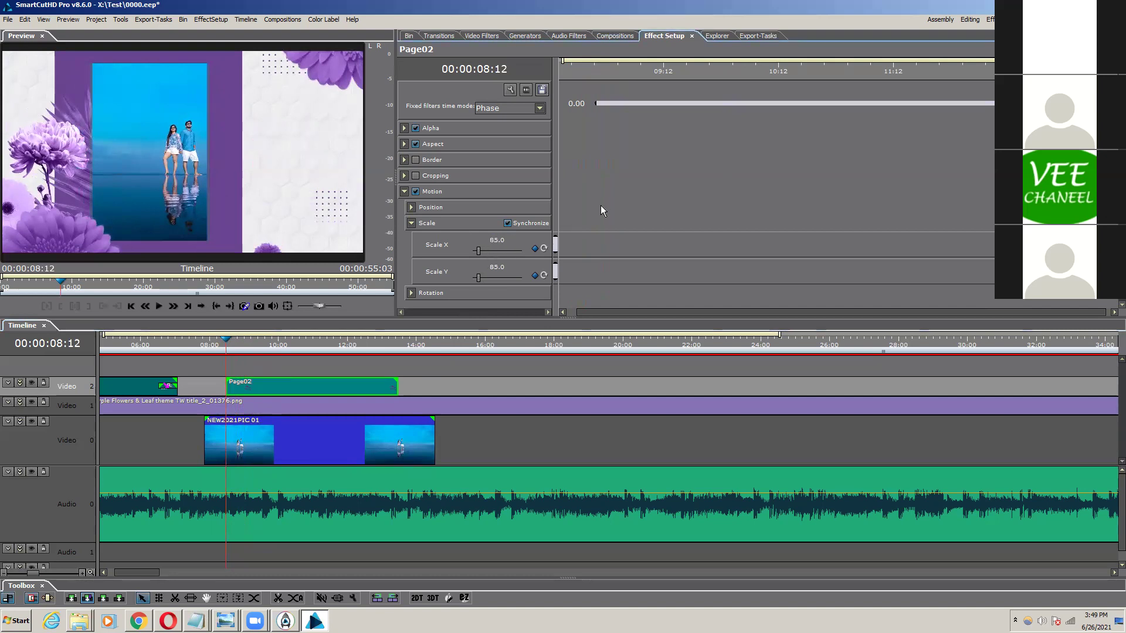
Step: Scrub Page02 from 00:00:08:12 to 00:00:09:15 to check the reduced title, and view the timeline configuration without changing it
{"action": "scroll", "coordinate": [229, 342], "scroll_direction": "down", "scroll_amount": 5}
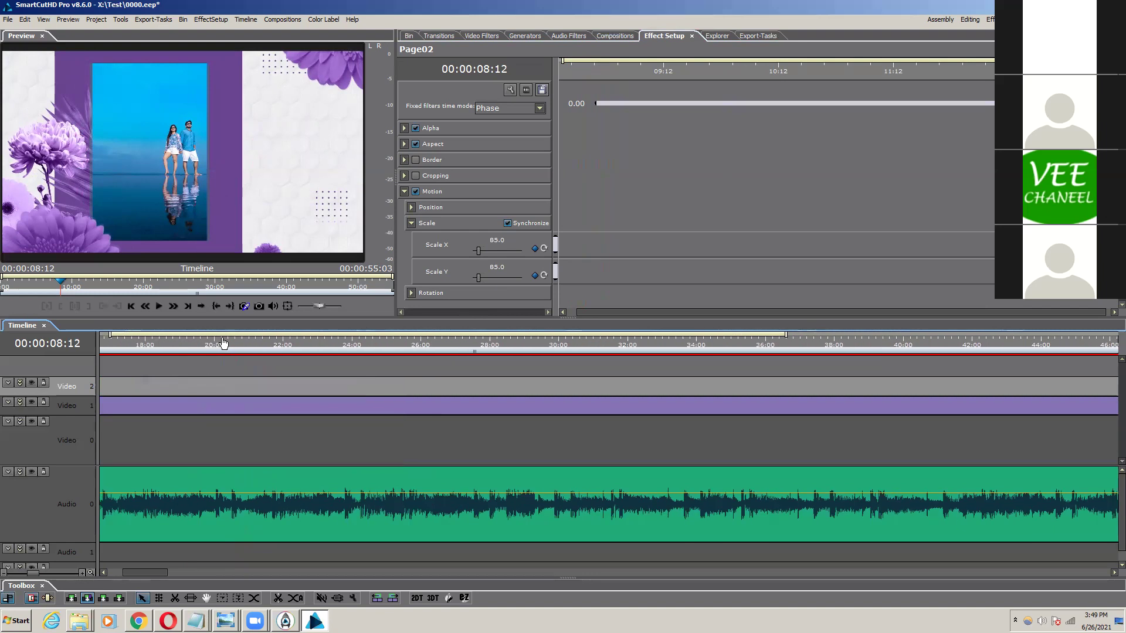
{"action": "scroll", "coordinate": [221, 343], "scroll_direction": "up", "scroll_amount": 8}
{"action": "mouse_move", "coordinate": [392, 340]}
{"action": "left_mouse_down"}
{"action": "mouse_move", "coordinate": [410, 343]}
{"action": "mouse_move", "coordinate": [398, 357]}
{"action": "left_mouse_up"}
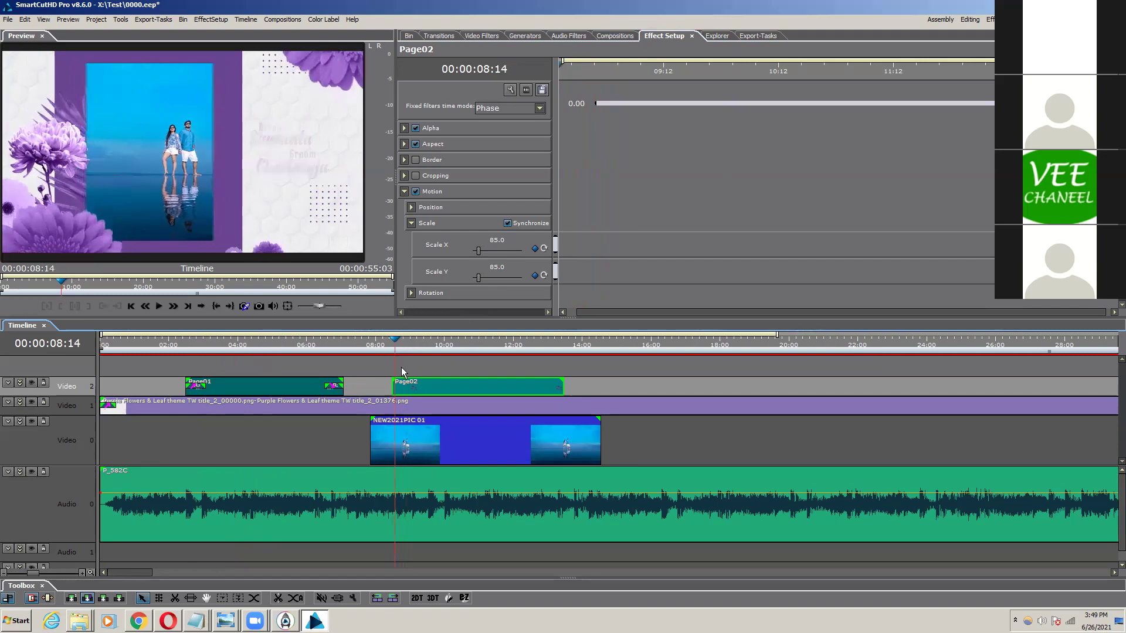
{"action": "left_click", "coordinate": [391, 346]}
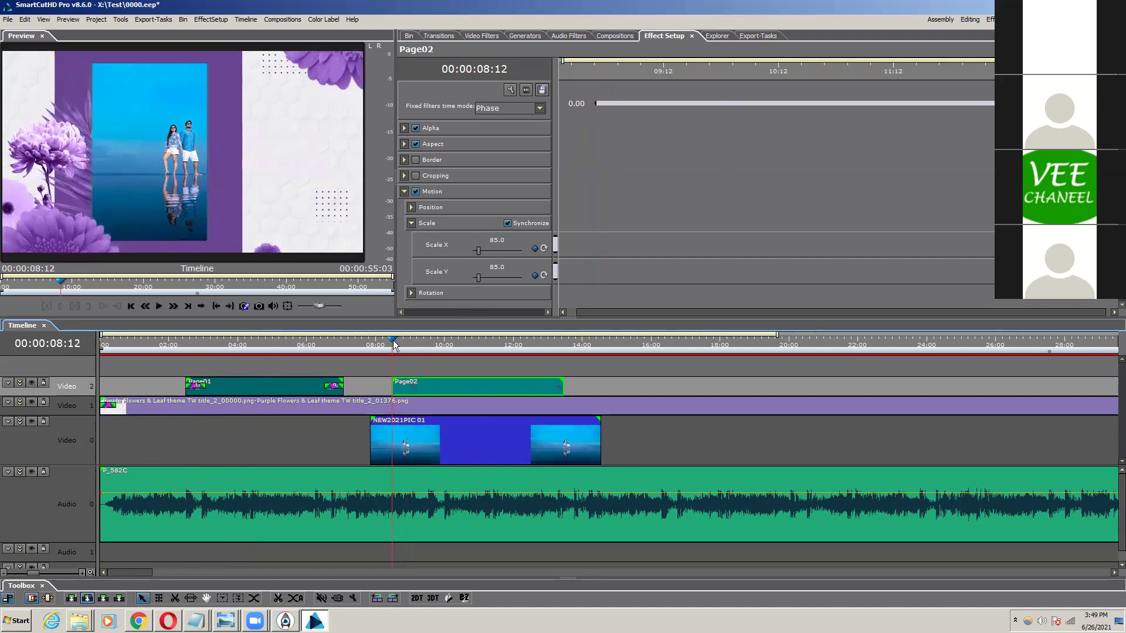
{"action": "left_click", "coordinate": [400, 343]}
{"action": "left_click_drag", "start_coordinate": [400, 343], "coordinate": [431, 501]}
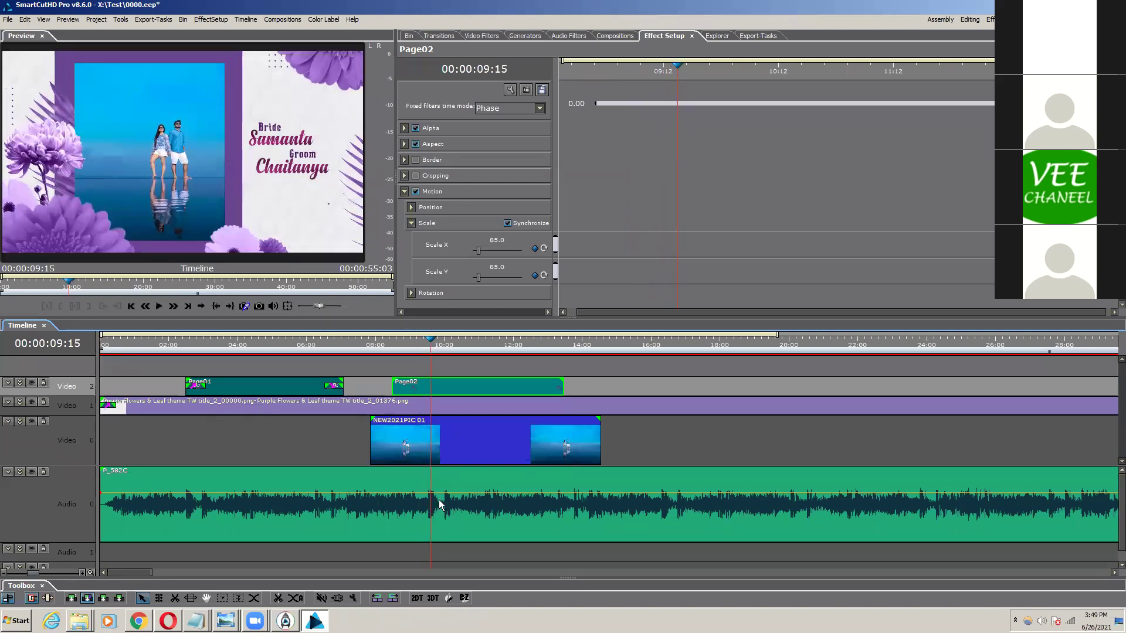
{"action": "left_click", "coordinate": [353, 598]}
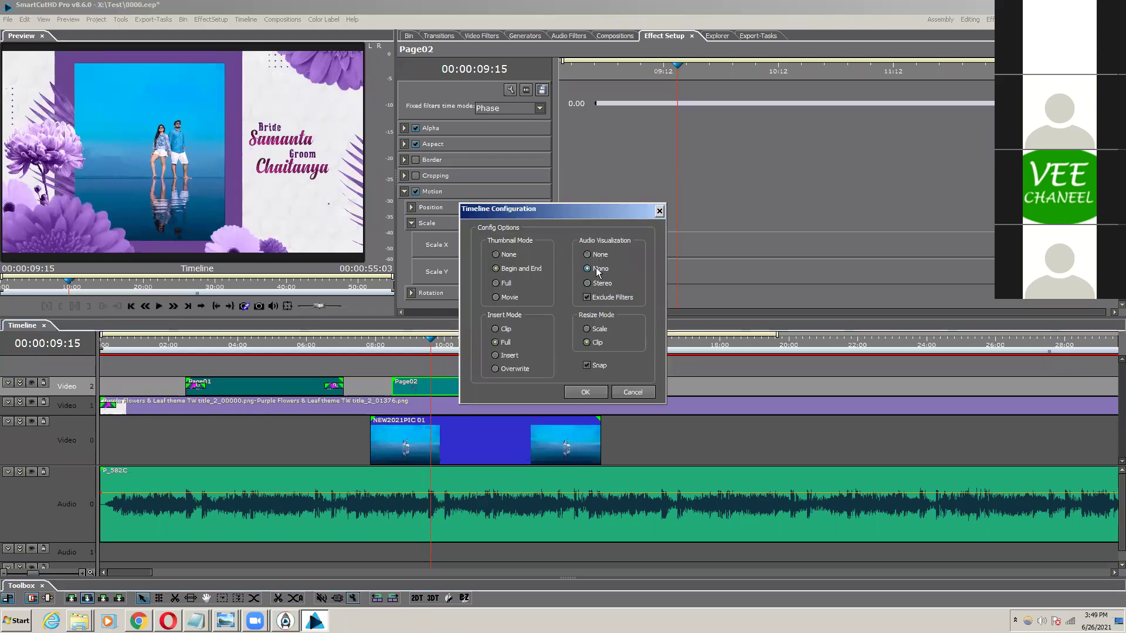
{"action": "left_click", "coordinate": [634, 393]}
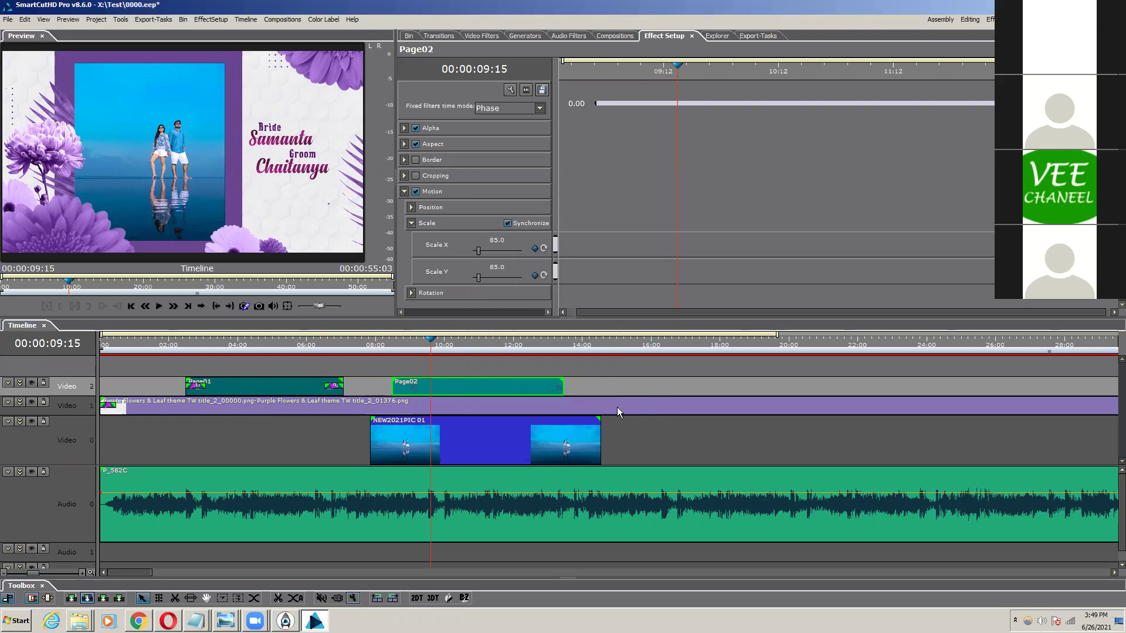
Step: Play from about 00:00:07:02 through Page02's entrance to find where the scaling should begin
{"action": "left_click", "coordinate": [416, 342]}
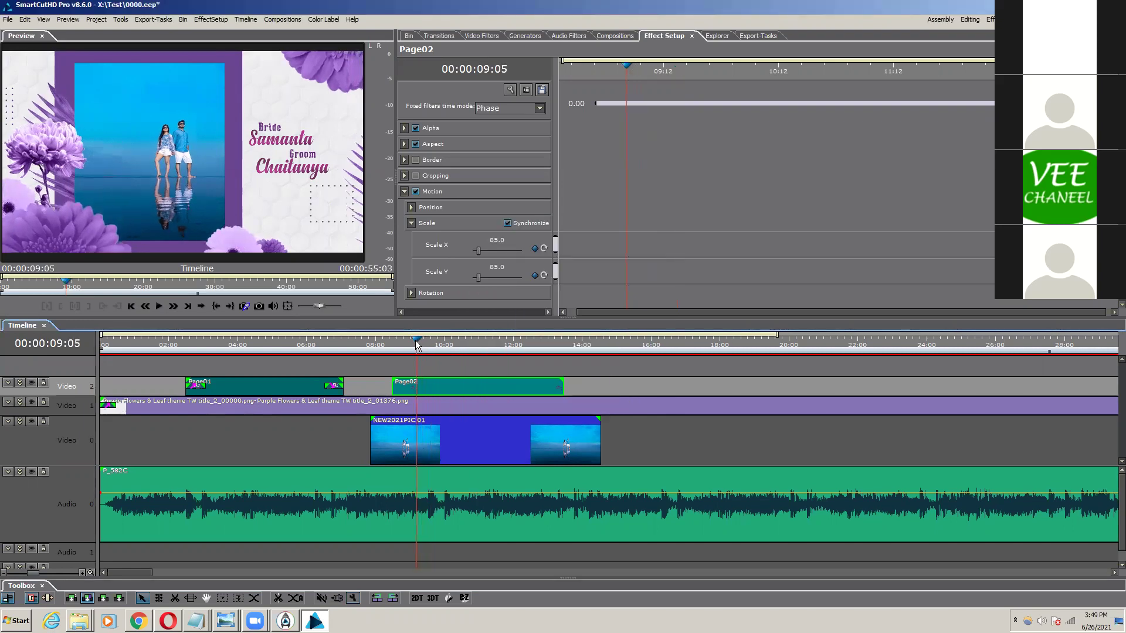
{"action": "left_click_drag", "start_coordinate": [417, 341], "coordinate": [345, 344]}
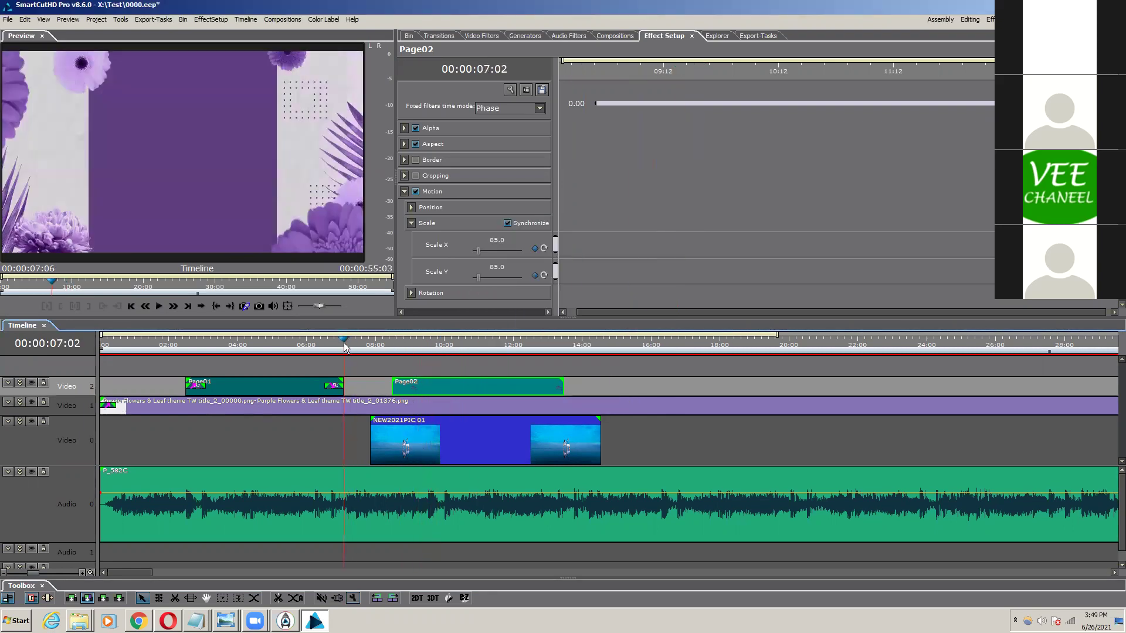
{"action": "key", "text": "space"}
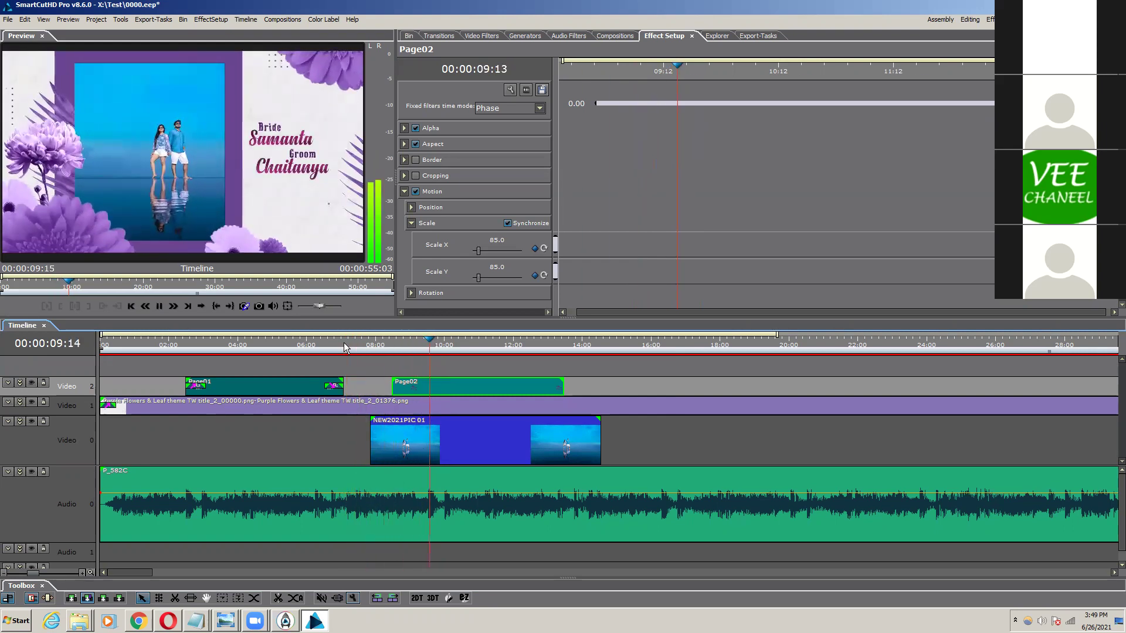
{"action": "key", "text": "space"}
Step: Add starting keyframes for Page02's Scale X and Scale Y of 85 at 00:00:09:13
{"action": "left_click_drag", "start_coordinate": [441, 346], "coordinate": [430, 346]}
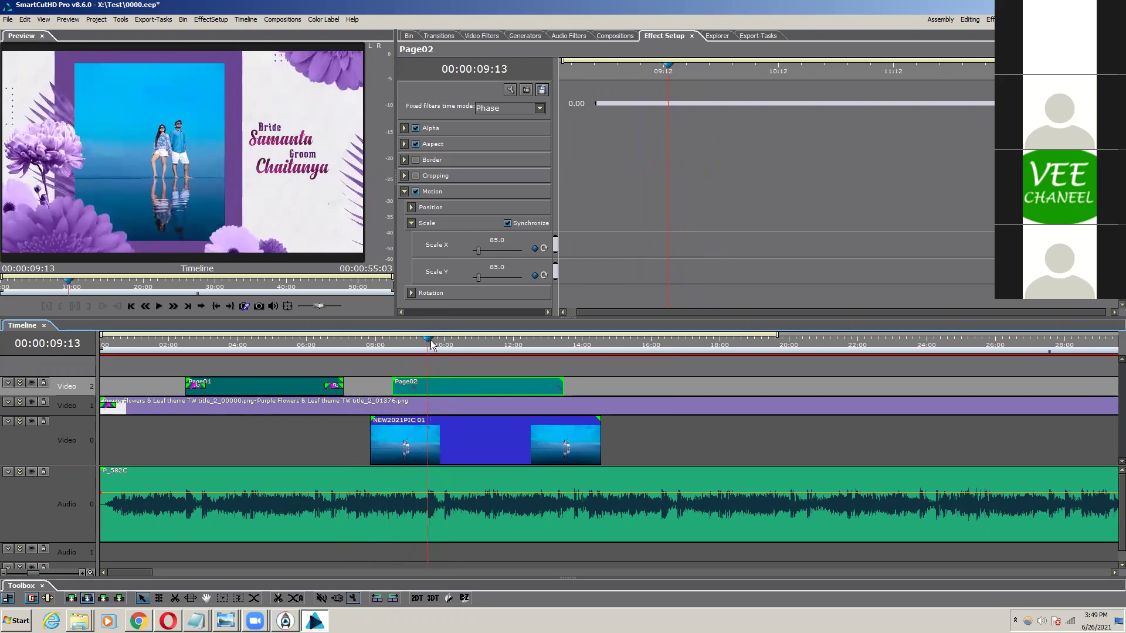
{"action": "left_click", "coordinate": [534, 248]}
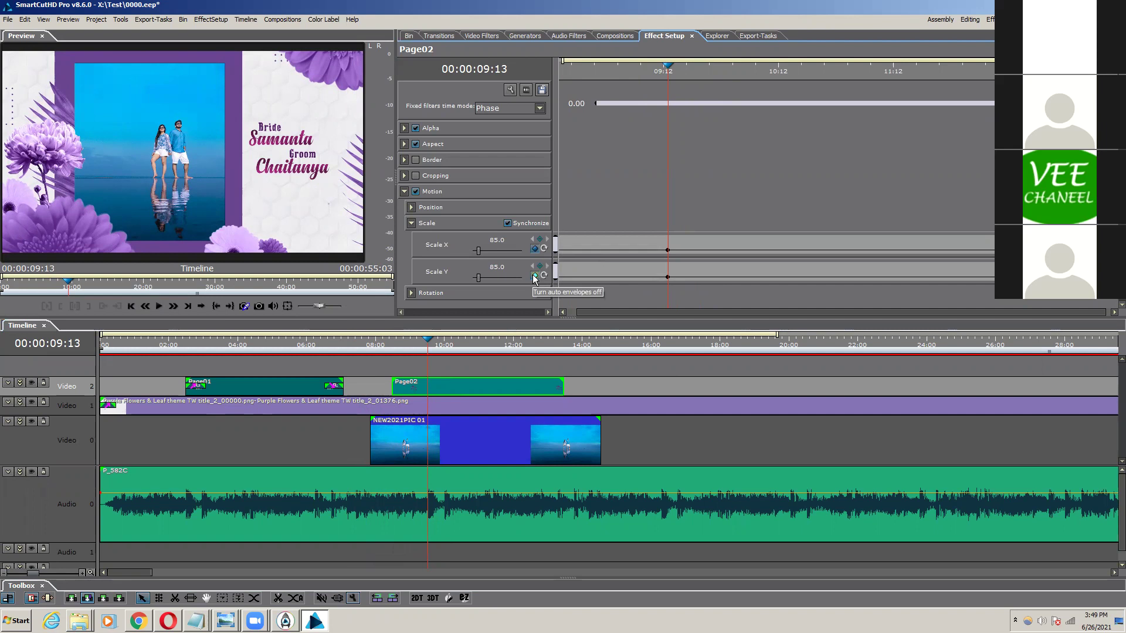
{"action": "left_click", "coordinate": [534, 276]}
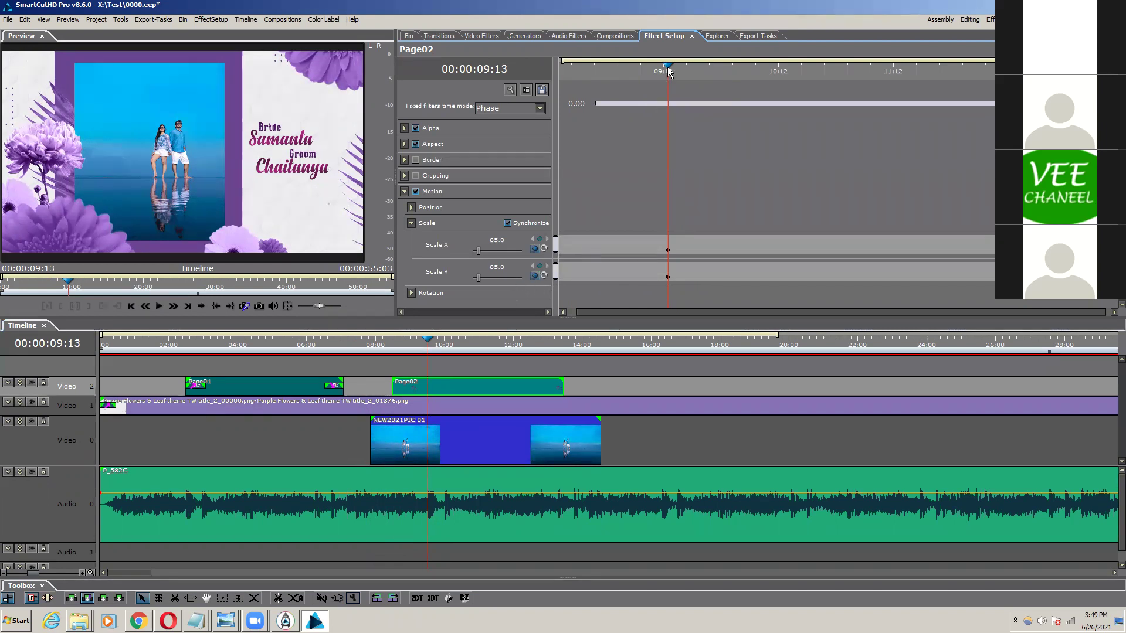
Step: Keyframe Page02's Scale X and Scale Y to 100 at 00:00:10:02 so the title grows
{"action": "left_click_drag", "start_coordinate": [669, 69], "coordinate": [687, 69]}
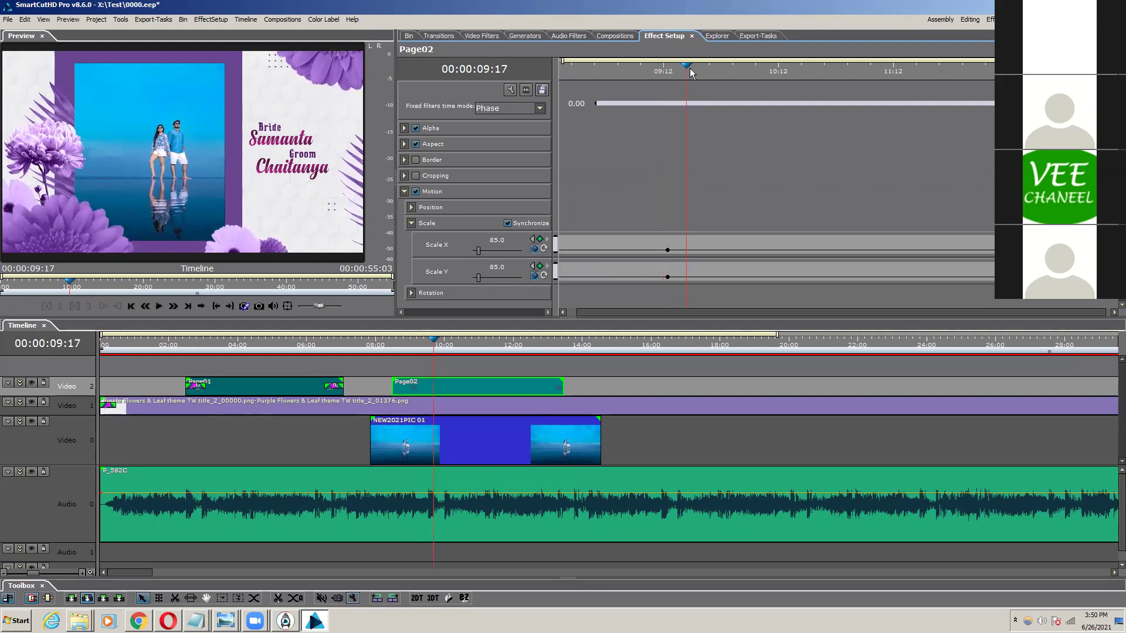
{"action": "left_click_drag", "start_coordinate": [435, 346], "coordinate": [450, 346]}
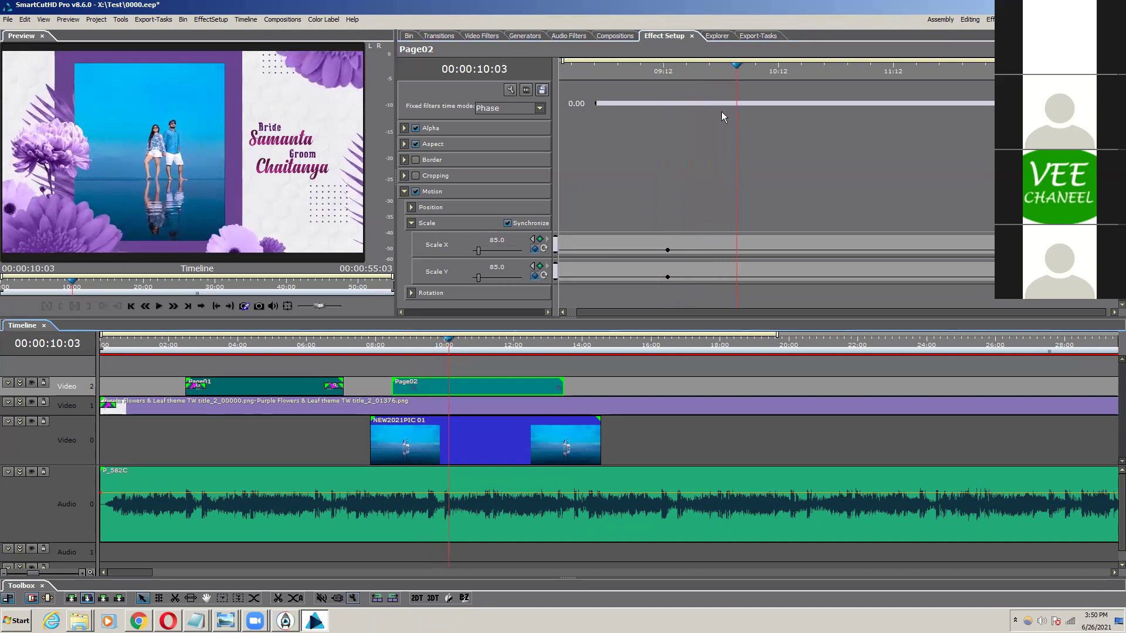
{"action": "left_click", "coordinate": [733, 68]}
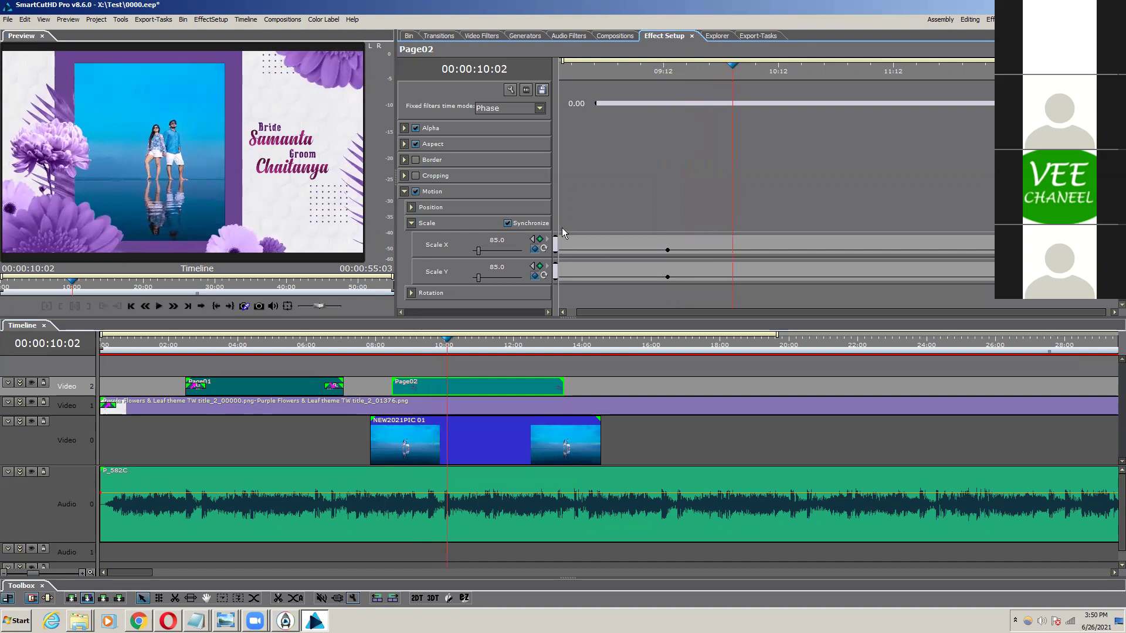
{"action": "left_click", "coordinate": [540, 240]}
{"action": "left_click", "coordinate": [669, 250]}
{"action": "left_click", "coordinate": [731, 276]}
{"action": "left_click", "coordinate": [731, 249]}
{"action": "double_click", "coordinate": [495, 267]}
{"action": "type", "text": "100"}
{"action": "key", "text": "Return"}
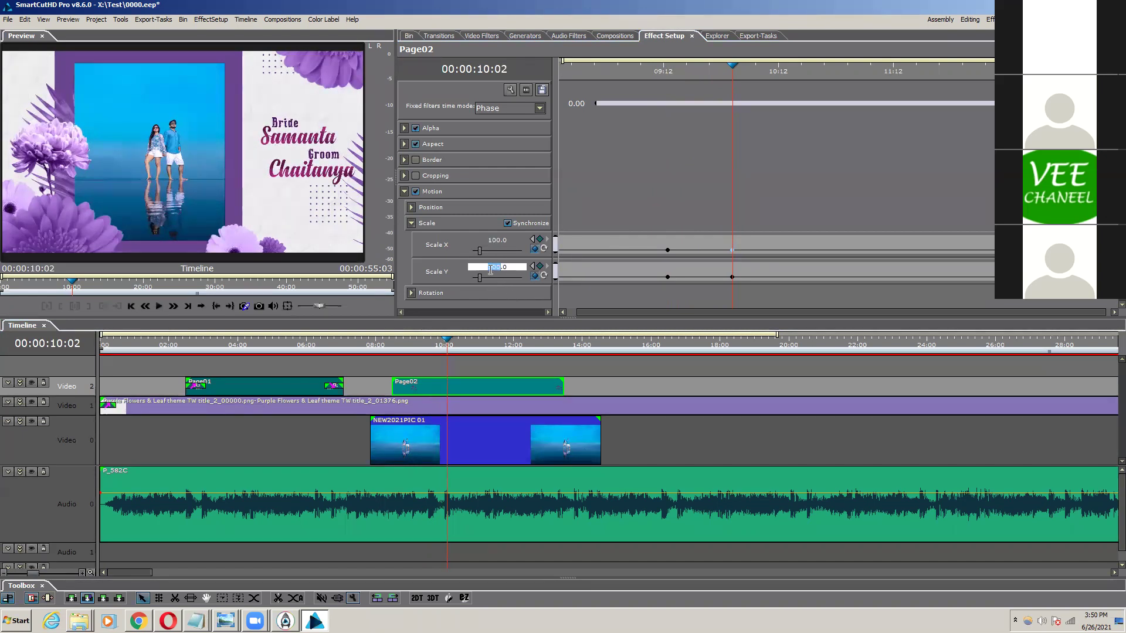
Step: Play Page02 from 00:00:08:12 to about 00:00:10:01 to check the title's scale-up animation
{"action": "left_click", "coordinate": [615, 71]}
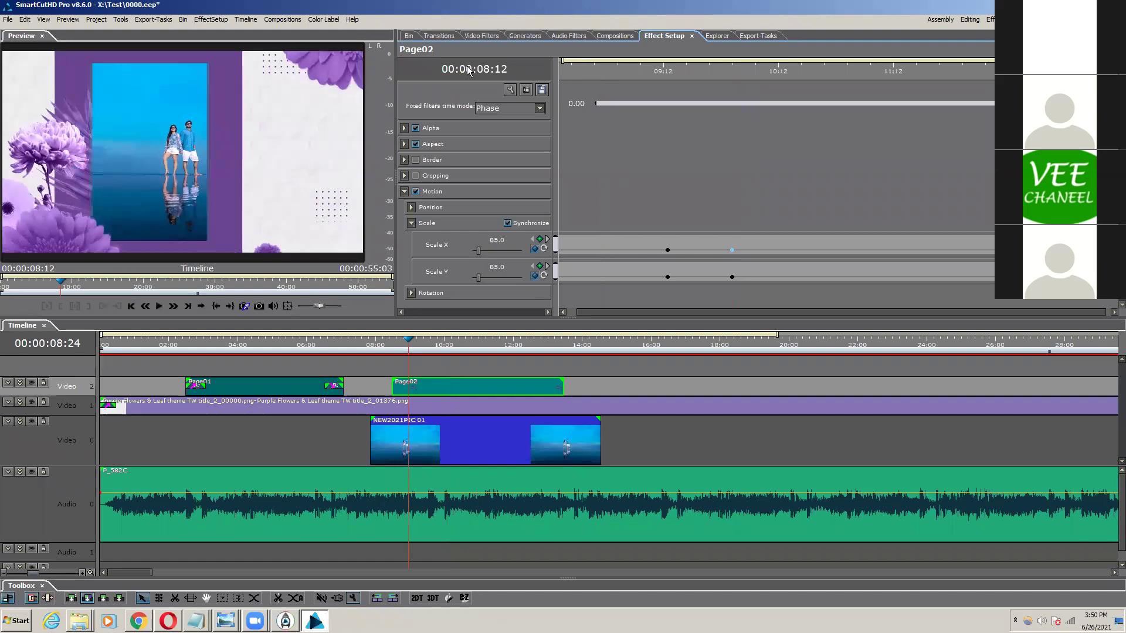
{"action": "key", "text": "space"}
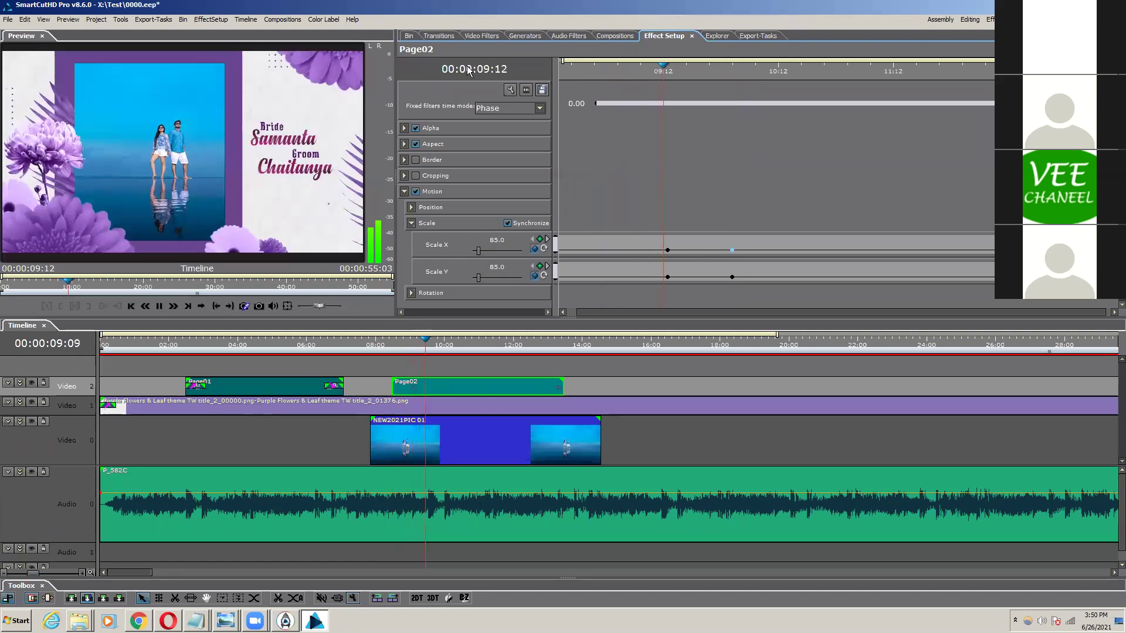
{"action": "key", "text": "space"}
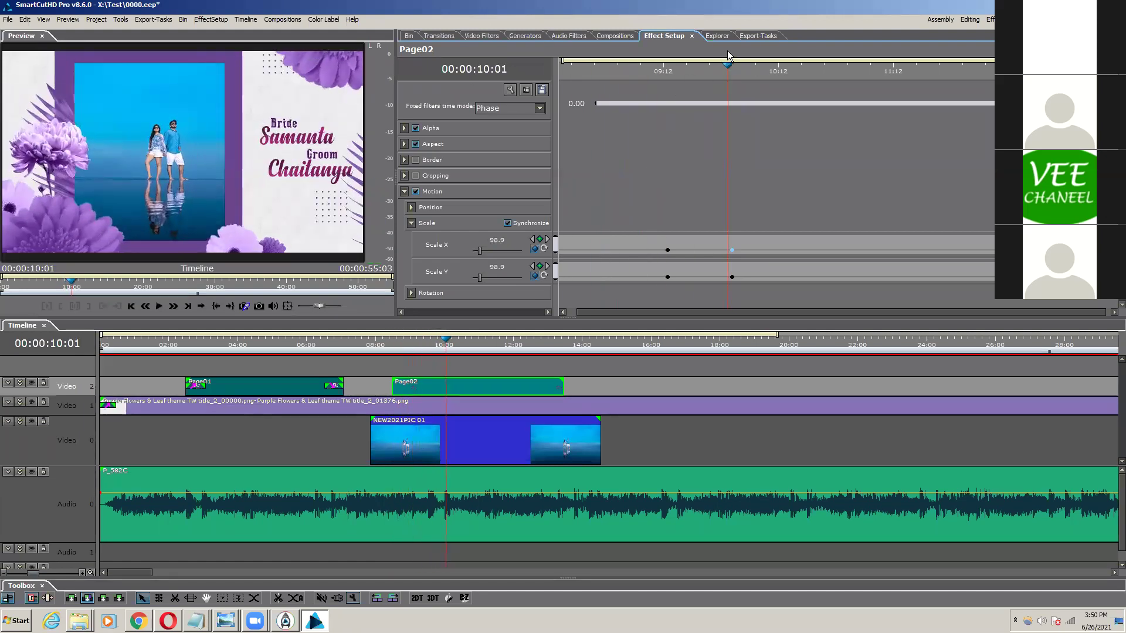
Step: Keyframe Page02's Scale X and Scale Y above 100 at 00:00:09:16 so the title overshoots its full size
{"action": "left_click_drag", "start_coordinate": [727, 70], "coordinate": [679, 101]}
{"action": "key", "text": "space"}
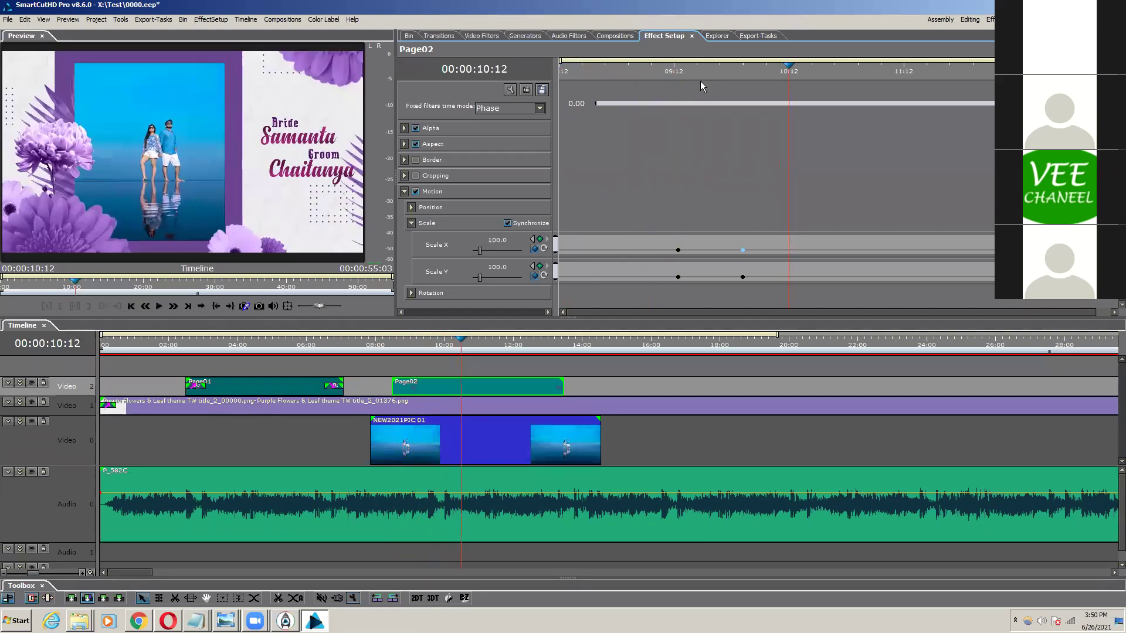
{"action": "left_click_drag", "start_coordinate": [672, 75], "coordinate": [694, 72]}
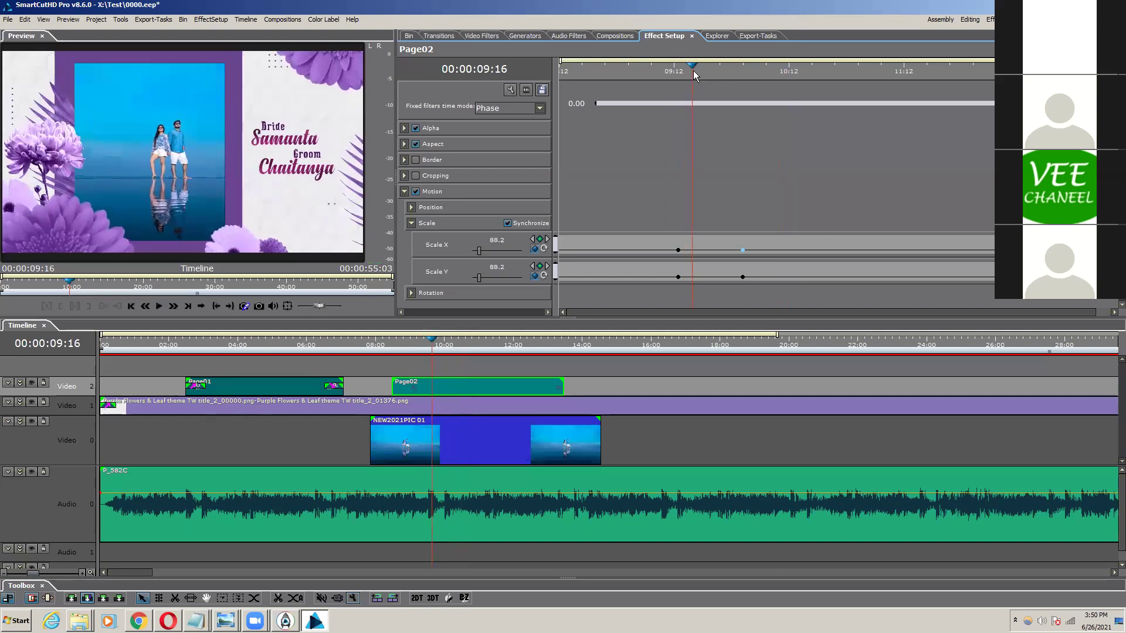
{"action": "left_click", "coordinate": [534, 249]}
{"action": "left_click_drag", "start_coordinate": [478, 251], "coordinate": [480, 256]}
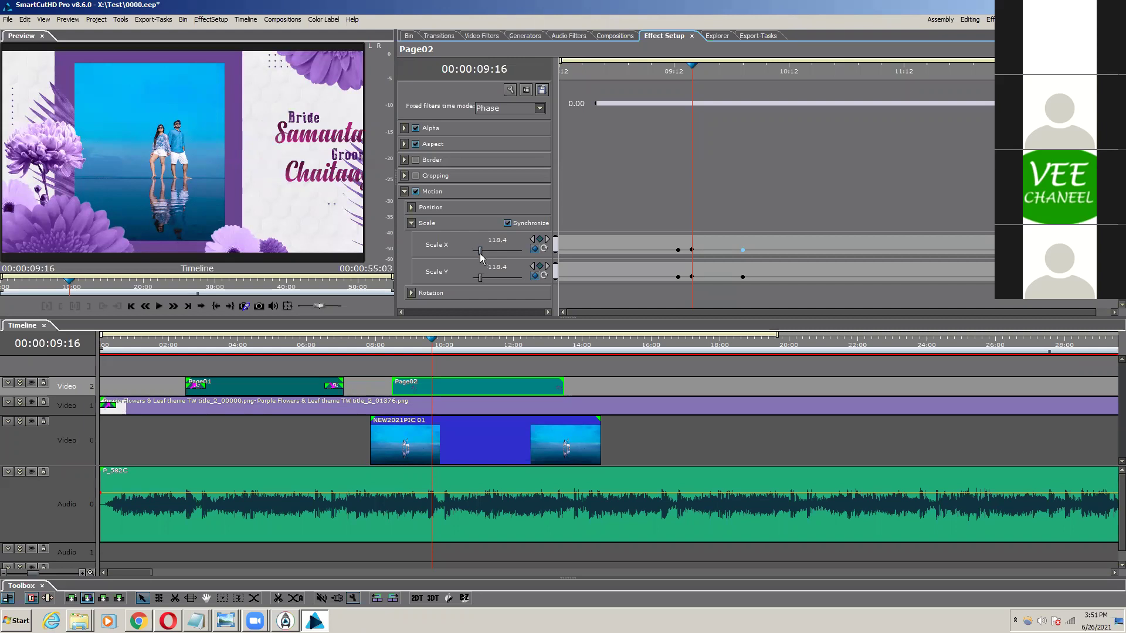
{"action": "double_click", "coordinate": [517, 242]}
{"action": "scroll", "coordinate": [517, 243], "scroll_direction": "down", "scroll_amount": 3}
{"action": "left_click", "coordinate": [620, 197]}
Step: Keyframe Page02's Scale X and Scale Y to 92.3 at 00:00:09:20 so the title shrinks back
{"action": "left_click_drag", "start_coordinate": [694, 67], "coordinate": [714, 72]}
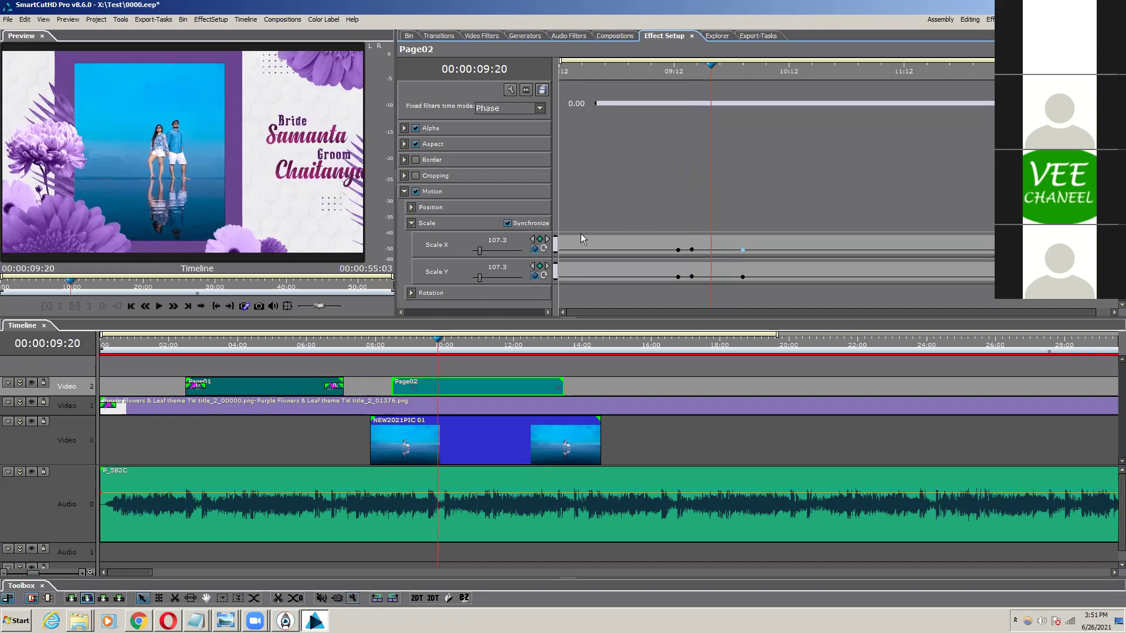
{"action": "double_click", "coordinate": [498, 245]}
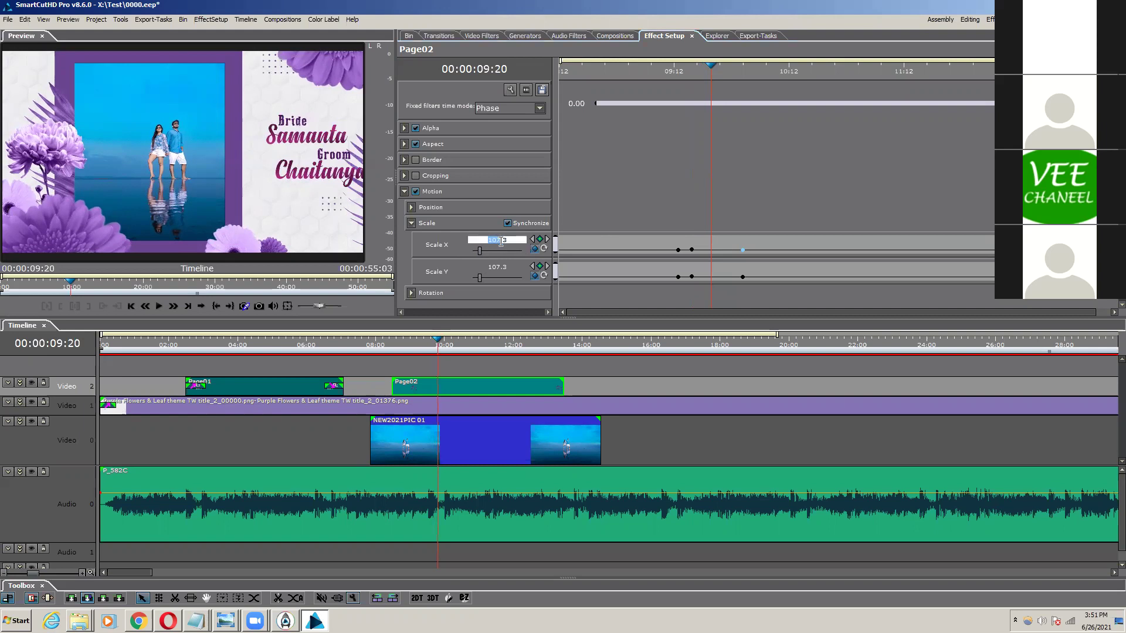
{"action": "scroll", "coordinate": [513, 243], "scroll_direction": "down", "scroll_amount": 7}
{"action": "scroll", "coordinate": [513, 243], "scroll_direction": "down", "scroll_amount": 8}
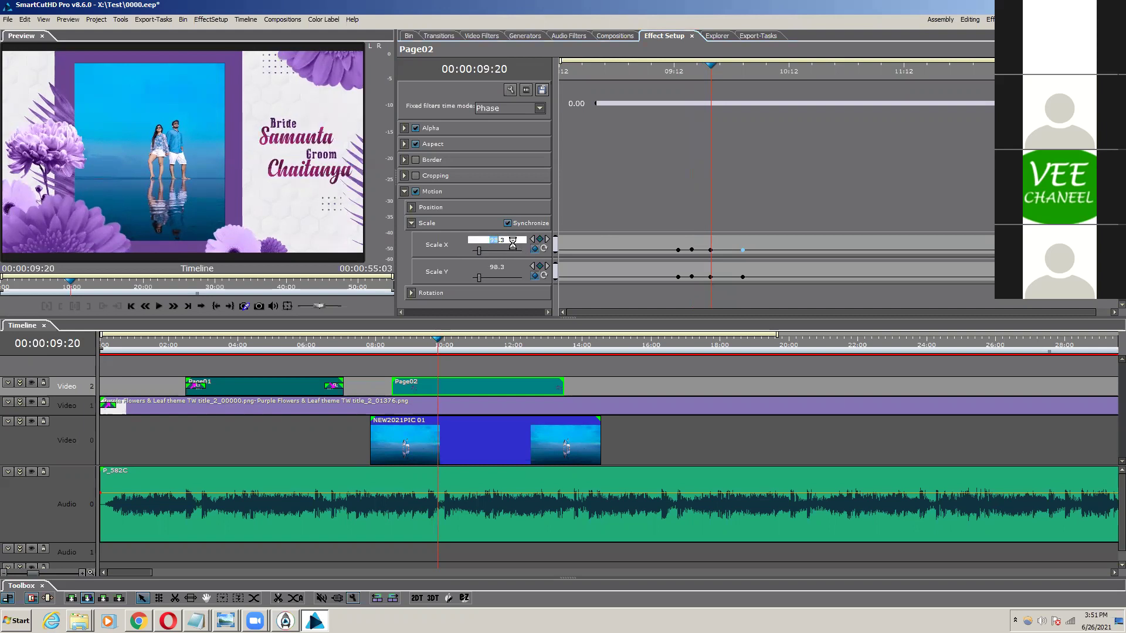
Step: Replay Page02's entrance between about 00:00:09:00 and 00:00:10:18 to check the title's scale bounce
{"action": "left_click", "coordinate": [700, 70]}
{"action": "key", "text": "space"}
{"action": "key", "text": "space"}
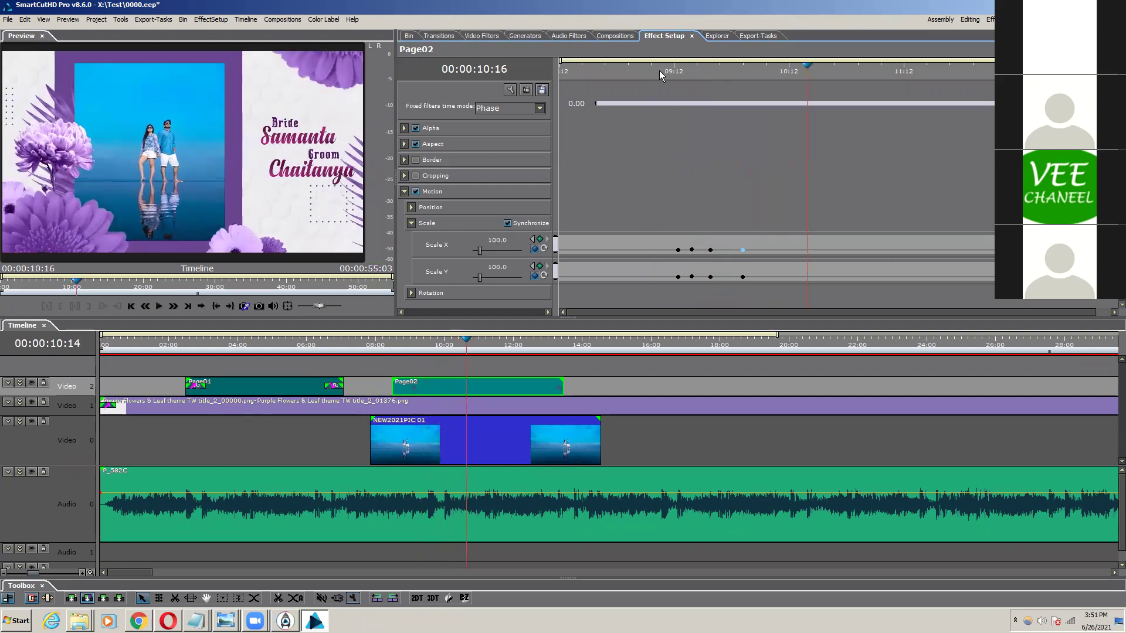
{"action": "left_click", "coordinate": [641, 74]}
{"action": "key", "text": "space"}
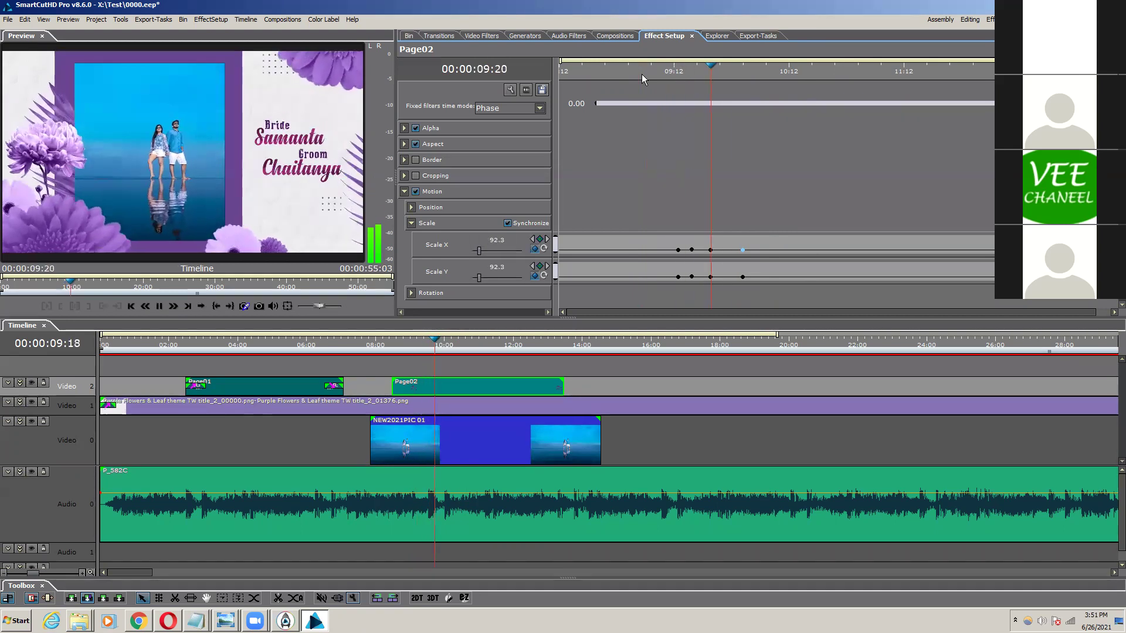
{"action": "key", "text": "space"}
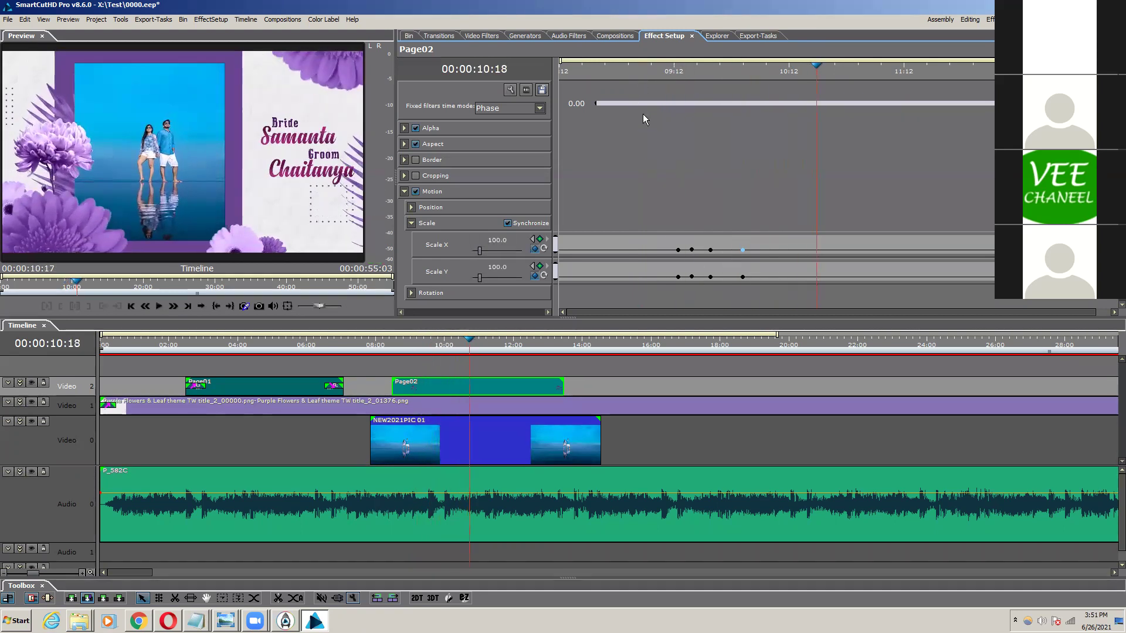
{"action": "left_click", "coordinate": [633, 73]}
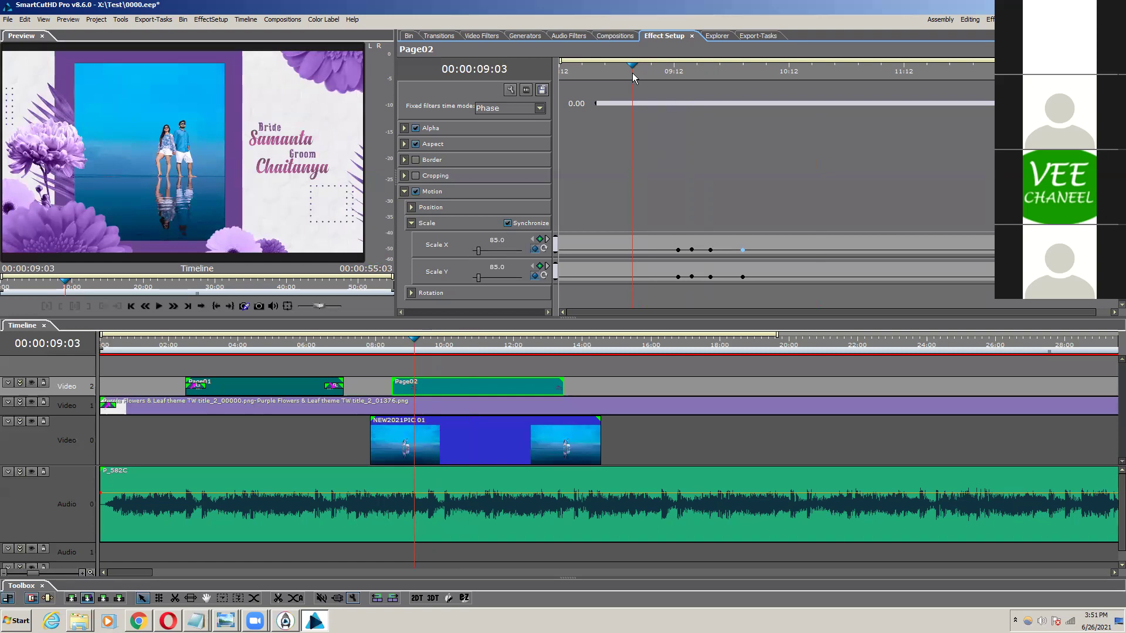
{"action": "left_click", "coordinate": [619, 73]}
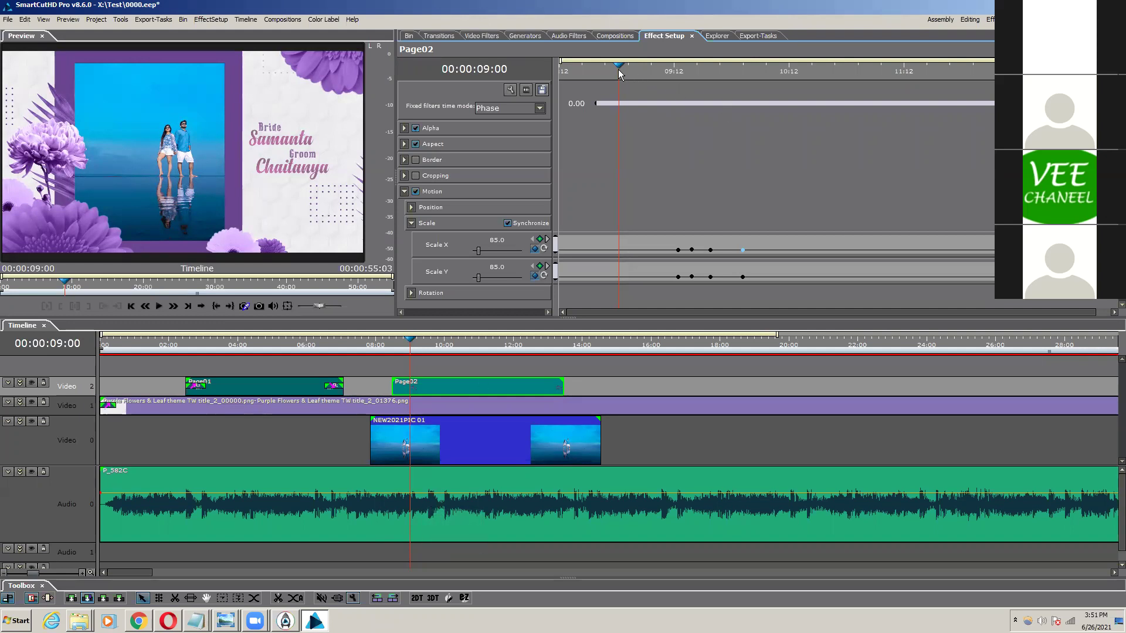
{"action": "key", "text": "space"}
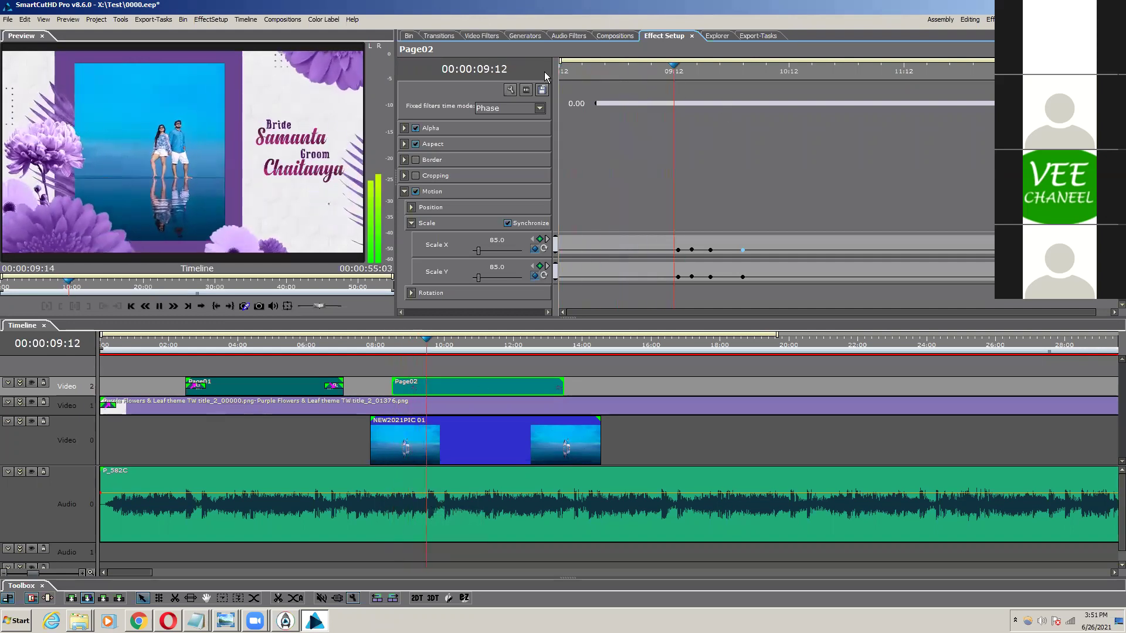
{"action": "key", "text": "space"}
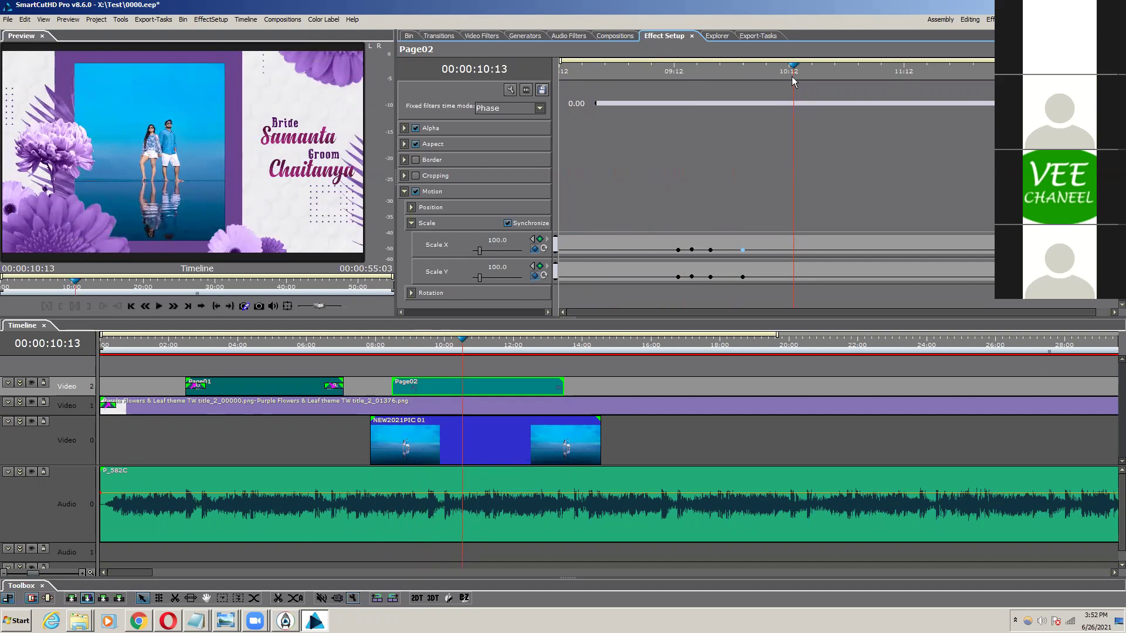
Step: Play the timeline from 00:00:05:02 to 00:00:13:24 to review Page01, the couple photo and Page02 together
{"action": "left_click", "coordinate": [387, 344]}
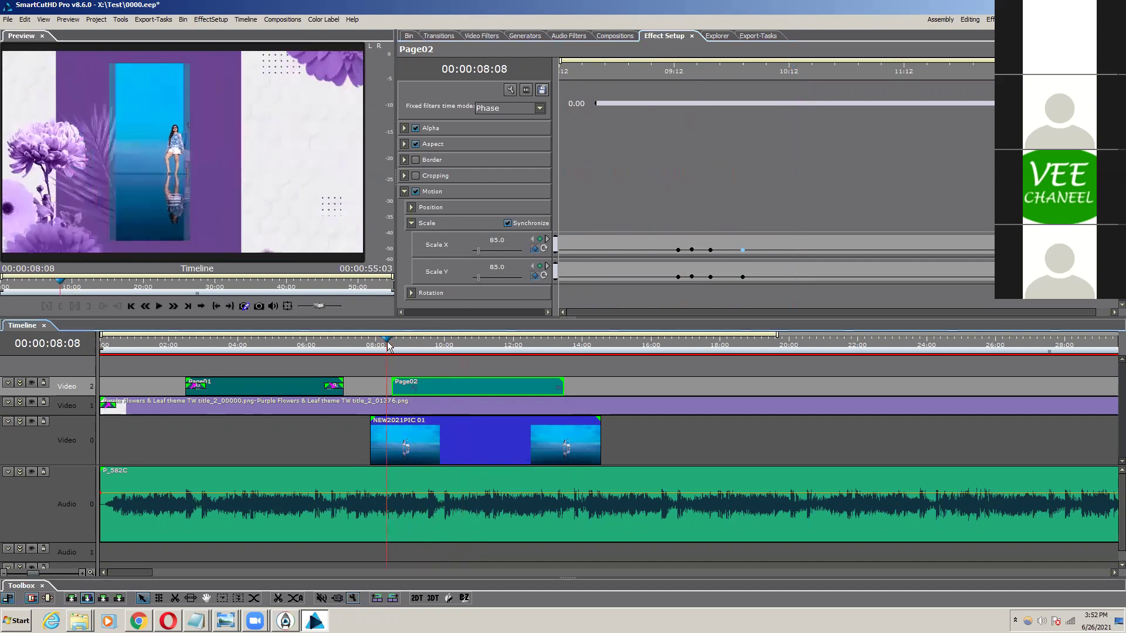
{"action": "left_click_drag", "start_coordinate": [387, 344], "coordinate": [276, 345]}
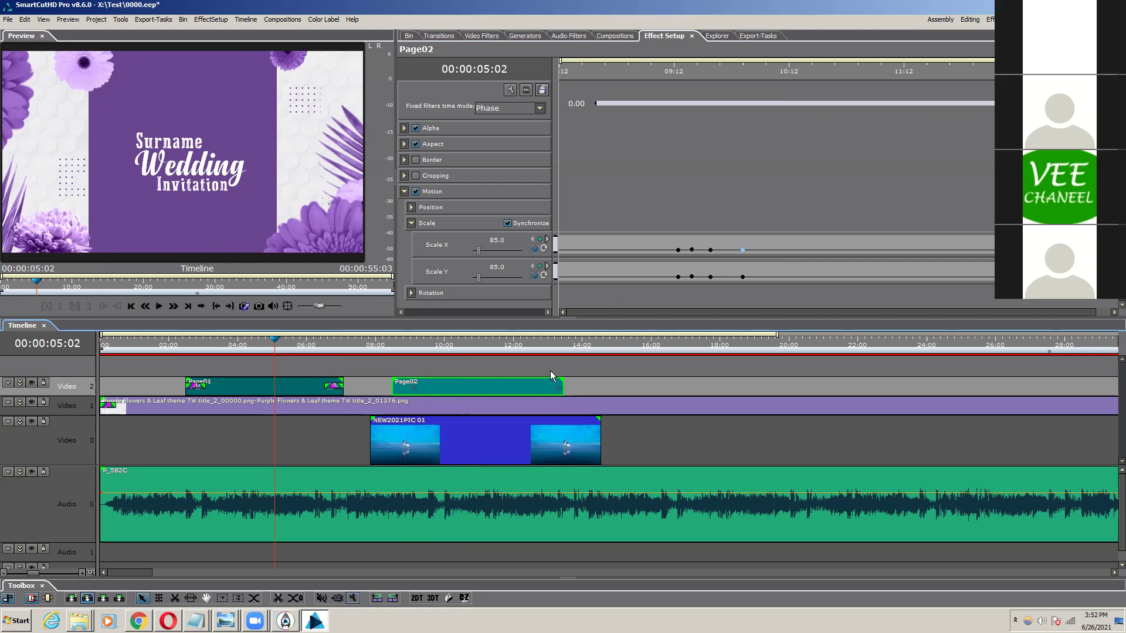
{"action": "key", "text": "space"}
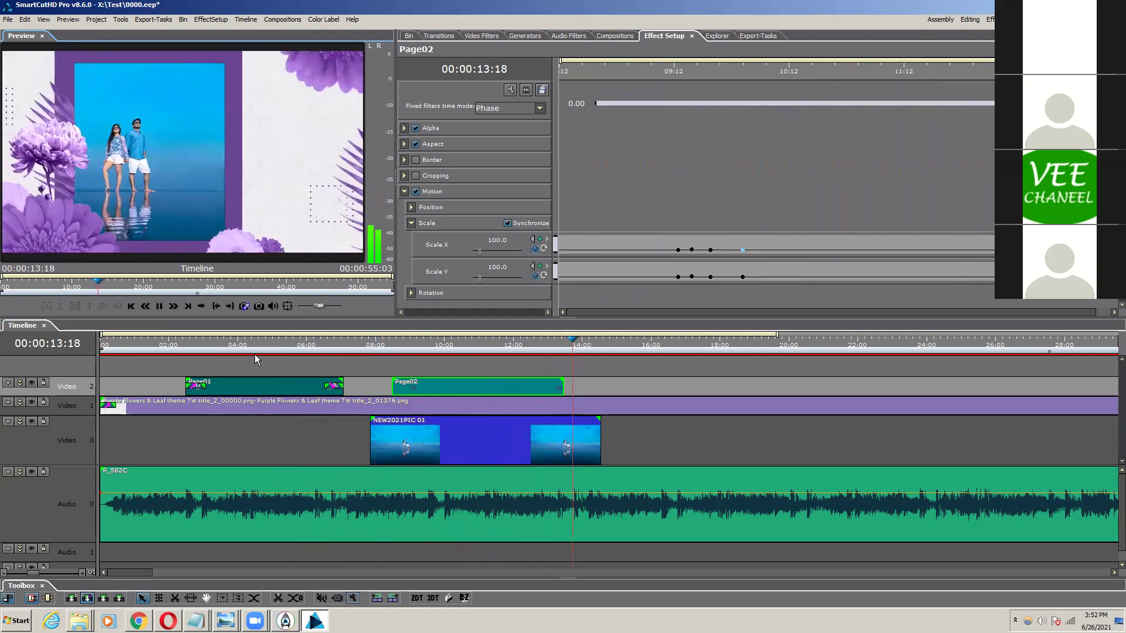
{"action": "key", "text": "space"}
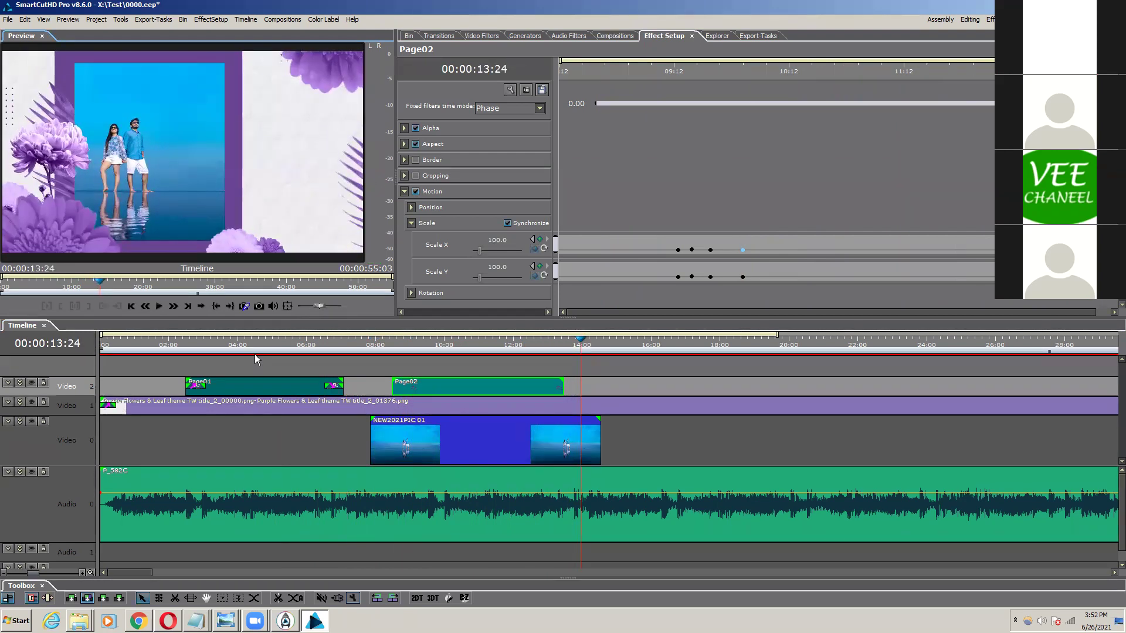
Step: Select the NEW2021PIC 01 photo clip and examine the Auto Contrast, Basic Motion, Blur, Bubble, Chrominance and Colorize video filters for a suitable effect
{"action": "left_click", "coordinate": [391, 422]}
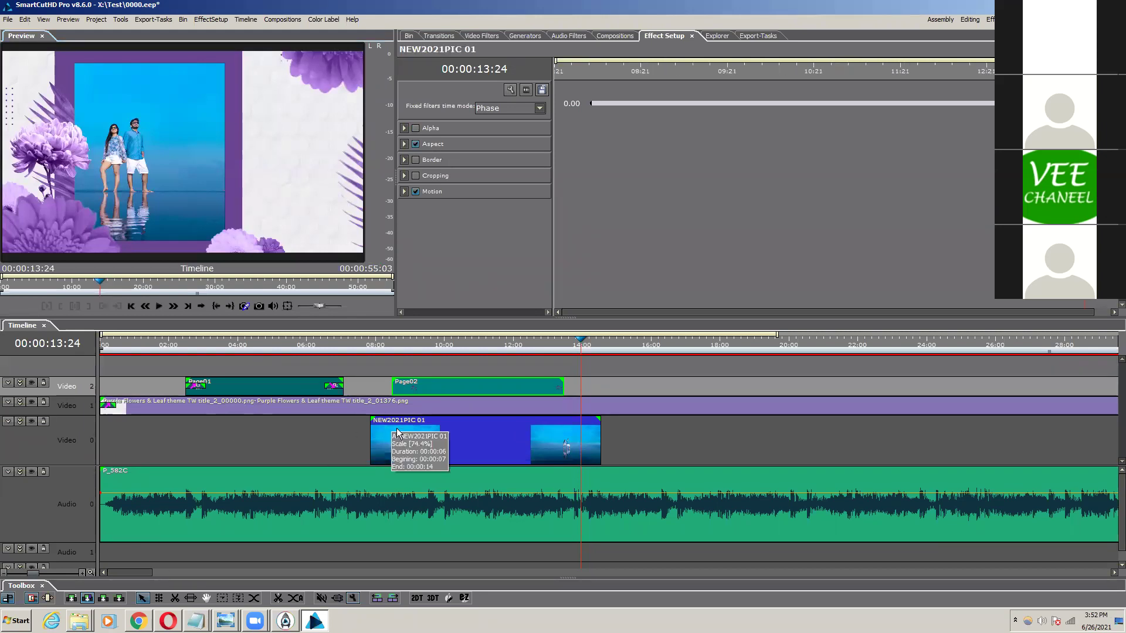
{"action": "left_click", "coordinate": [484, 35]}
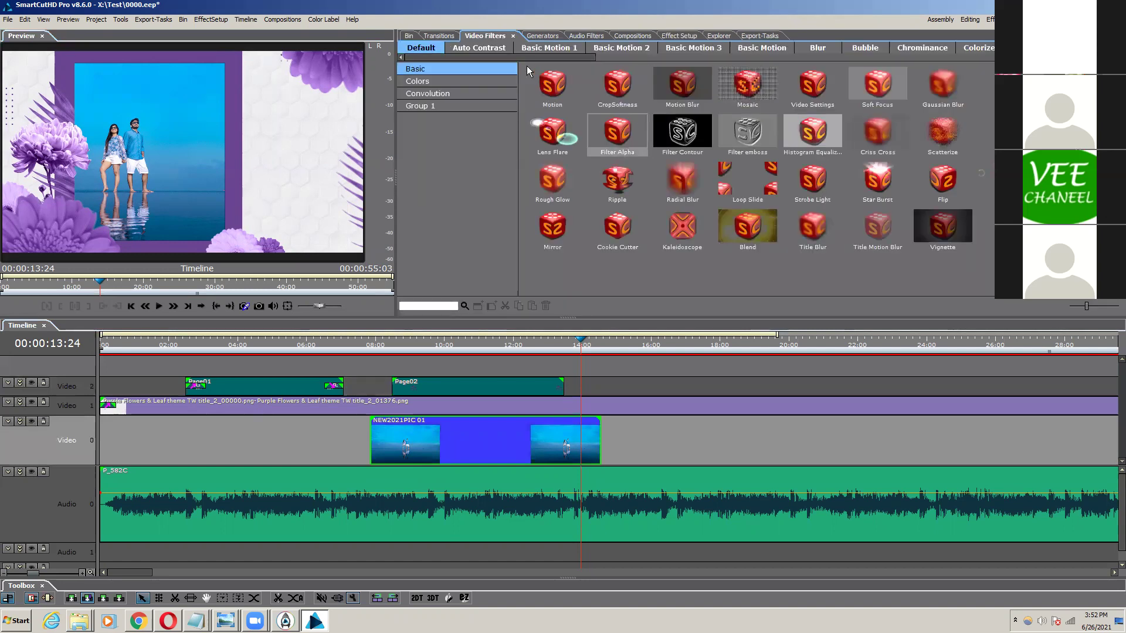
{"action": "left_click", "coordinate": [502, 49]}
{"action": "left_click", "coordinate": [548, 48]}
{"action": "left_click", "coordinate": [623, 46]}
{"action": "left_click", "coordinate": [694, 52]}
{"action": "left_click", "coordinate": [762, 49]}
{"action": "left_click", "coordinate": [817, 49]}
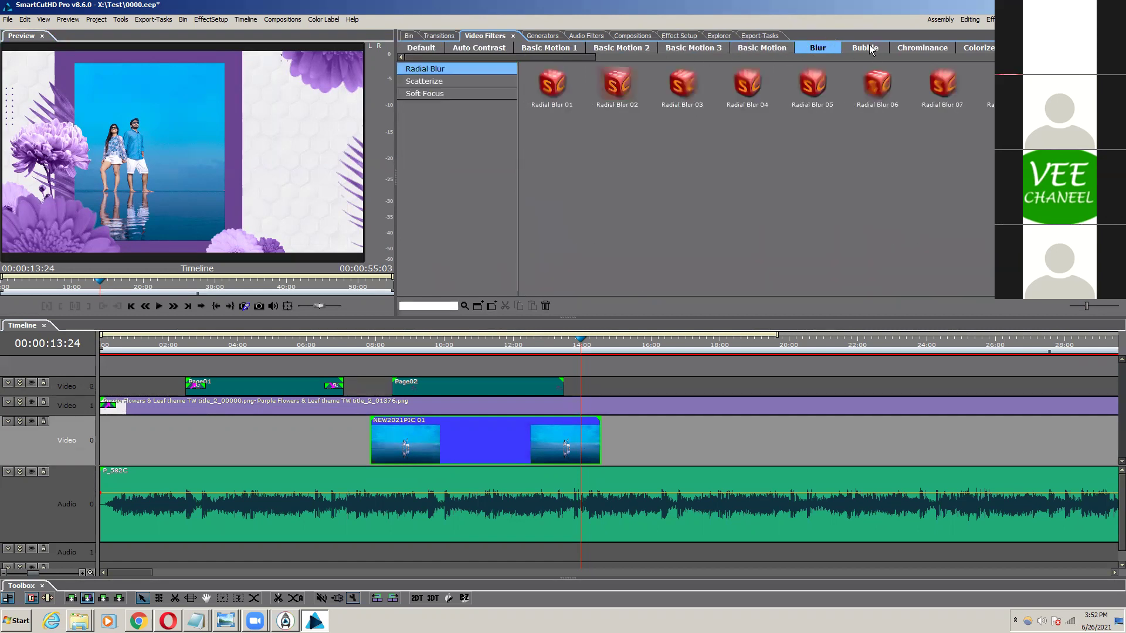
{"action": "left_click", "coordinate": [469, 81]}
{"action": "left_click", "coordinate": [469, 93]}
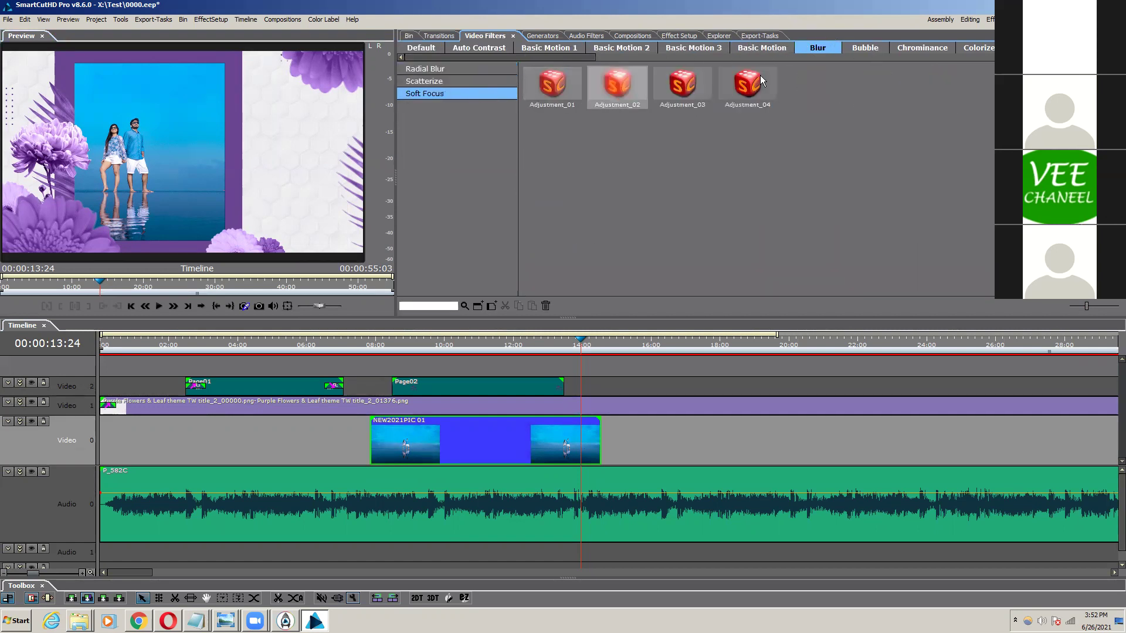
{"action": "left_click", "coordinate": [865, 48]}
{"action": "left_click", "coordinate": [922, 49]}
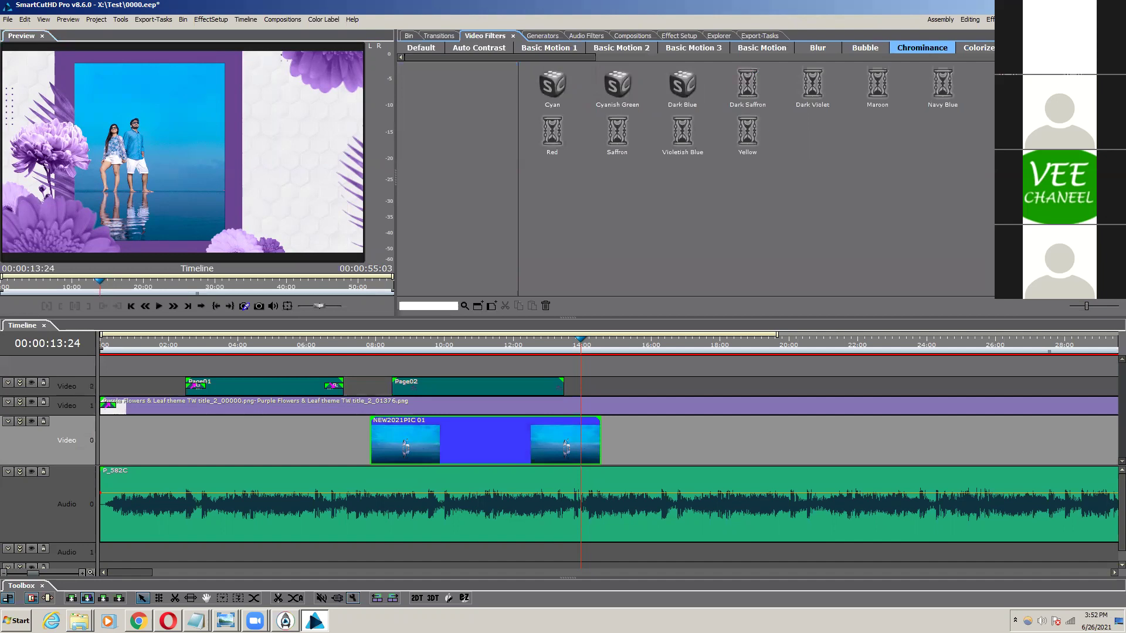
{"action": "left_click", "coordinate": [979, 49]}
{"action": "left_click", "coordinate": [1033, 49]}
{"action": "left_click", "coordinate": [1092, 49]}
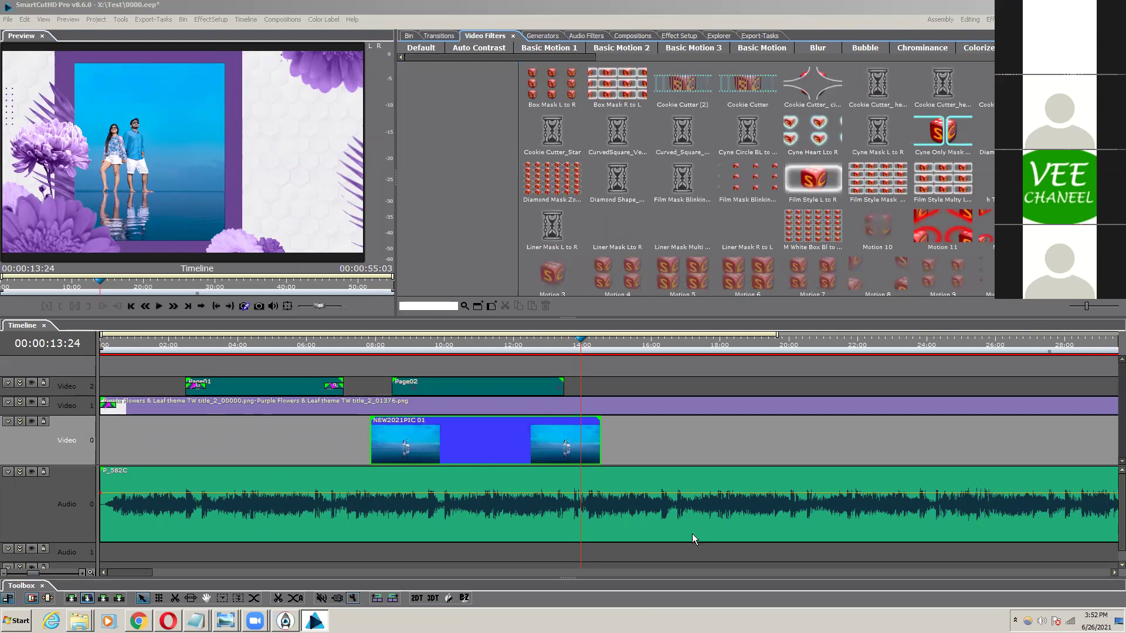
{"action": "left_click", "coordinate": [873, 48]}
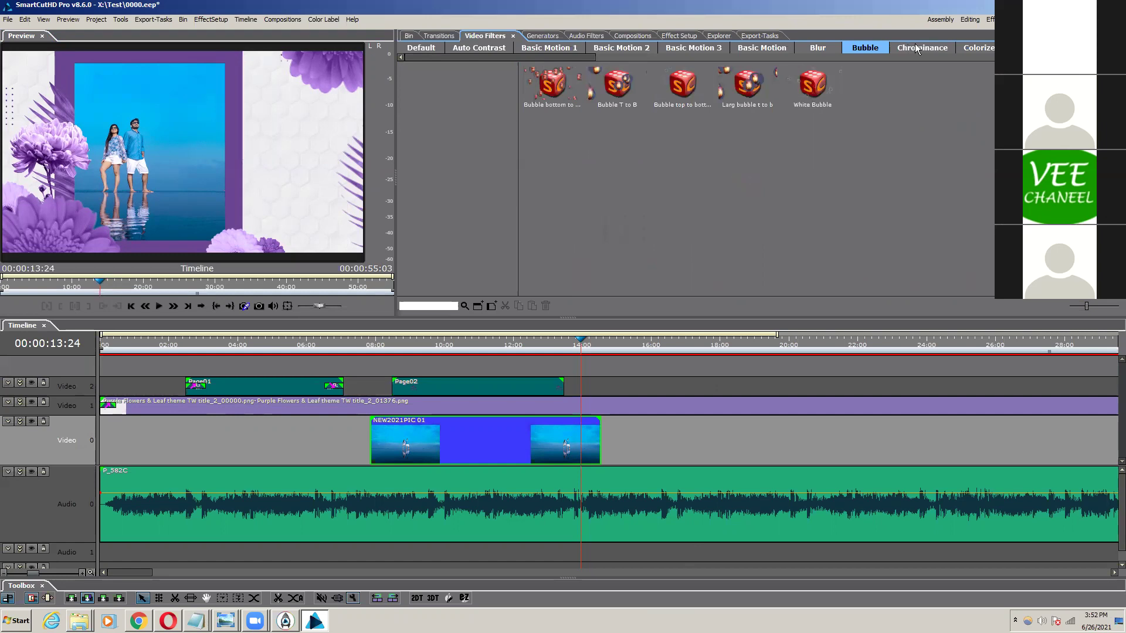
{"action": "left_click", "coordinate": [991, 49]}
{"action": "left_click", "coordinate": [1038, 48]}
{"action": "left_click", "coordinate": [1096, 49]}
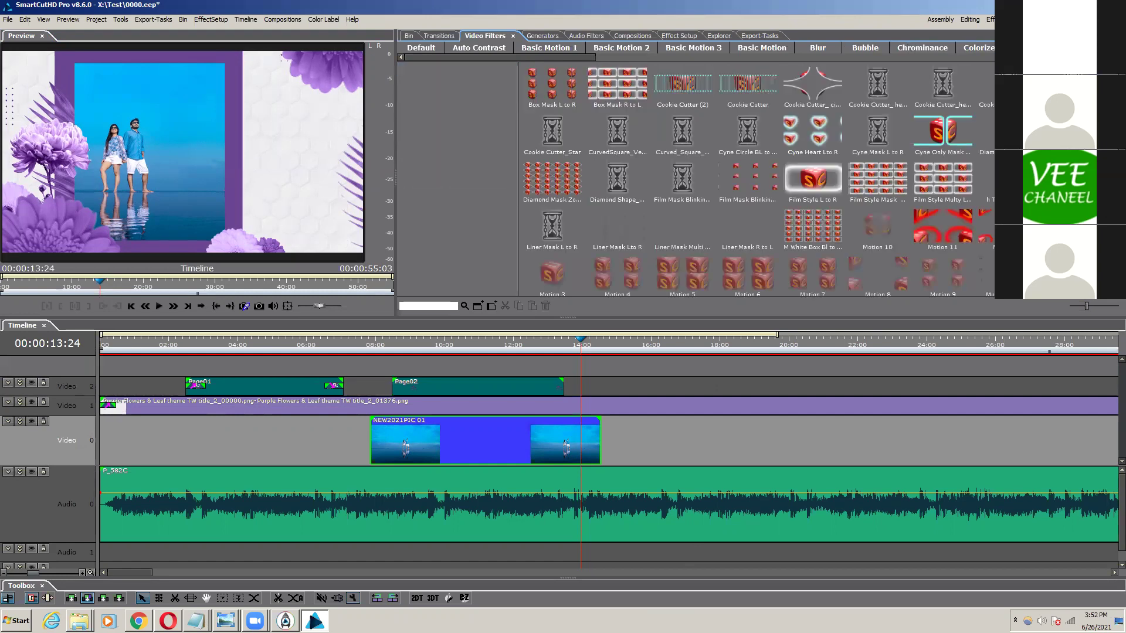
{"action": "left_click", "coordinate": [660, 49]}
{"action": "left_click", "coordinate": [619, 47]}
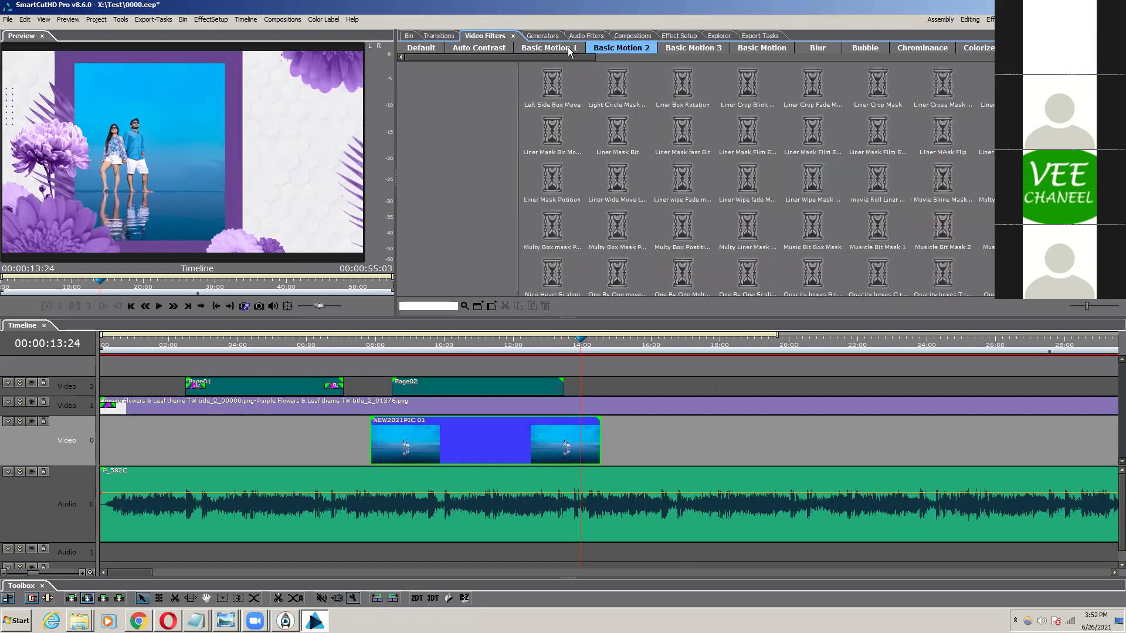
{"action": "left_click", "coordinate": [568, 50]}
{"action": "left_click", "coordinate": [495, 46]}
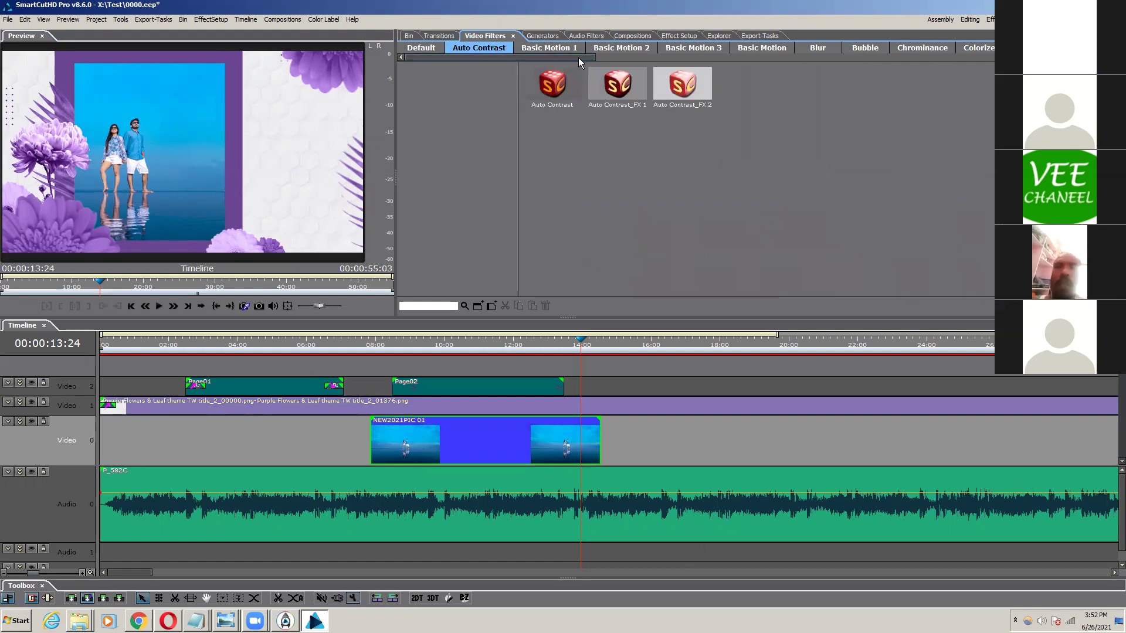
Step: Check the Lens Flare video filters and open the Cinematic Colours presets in the Film category
{"action": "left_click_drag", "start_coordinate": [644, 57], "coordinate": [767, 60]}
{"action": "left_click", "coordinate": [689, 47]}
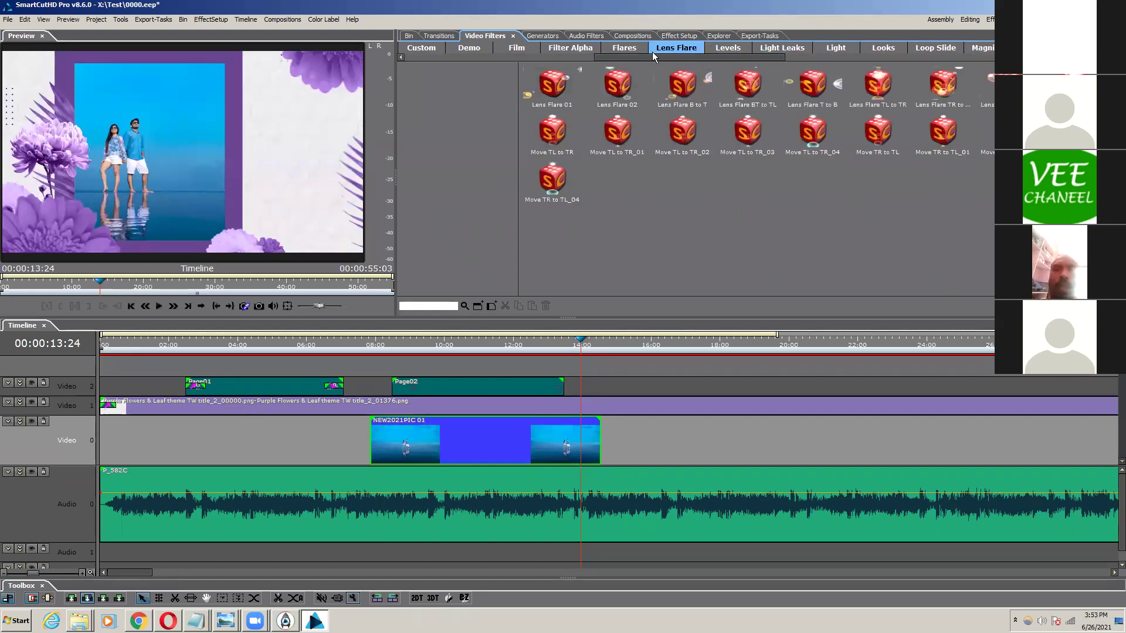
{"action": "left_click", "coordinate": [517, 48]}
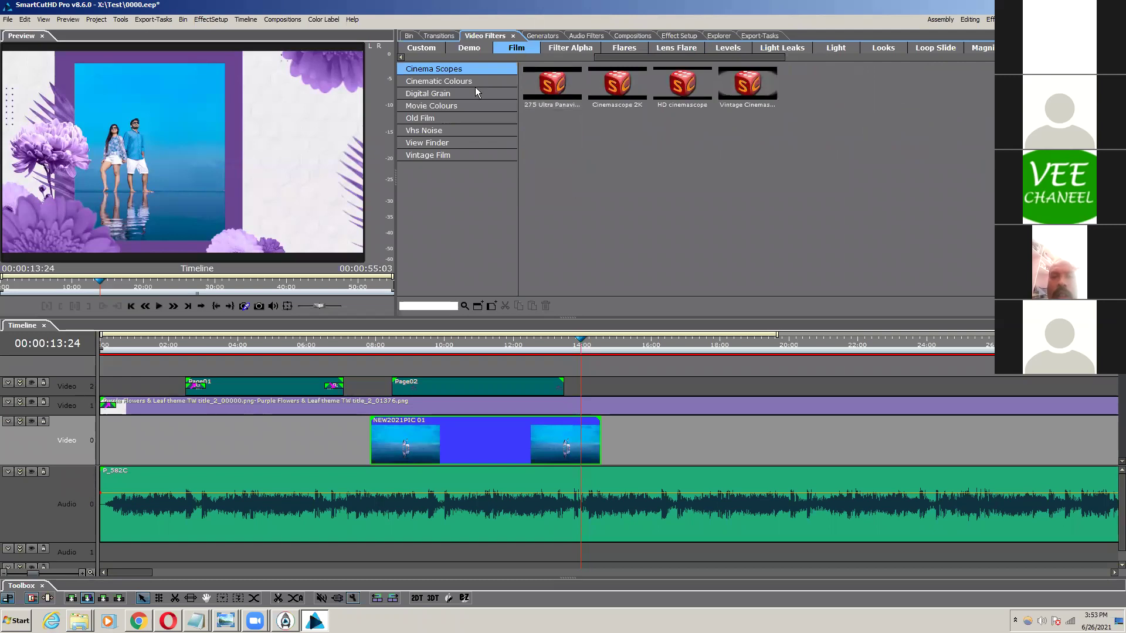
{"action": "left_click", "coordinate": [460, 79]}
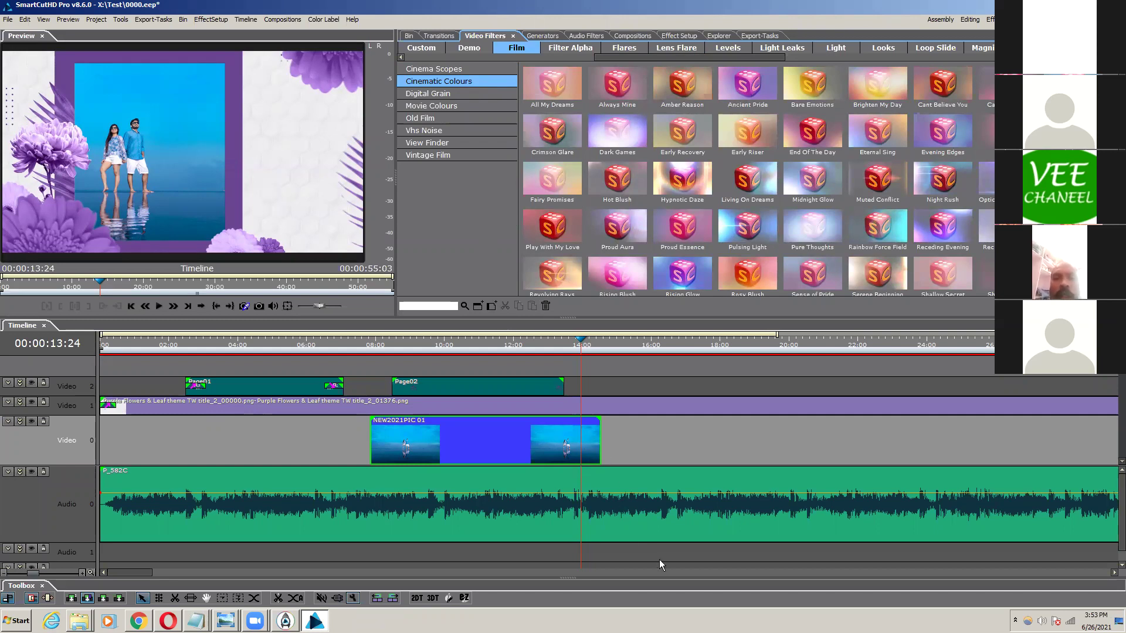
{"action": "left_click", "coordinate": [619, 142]}
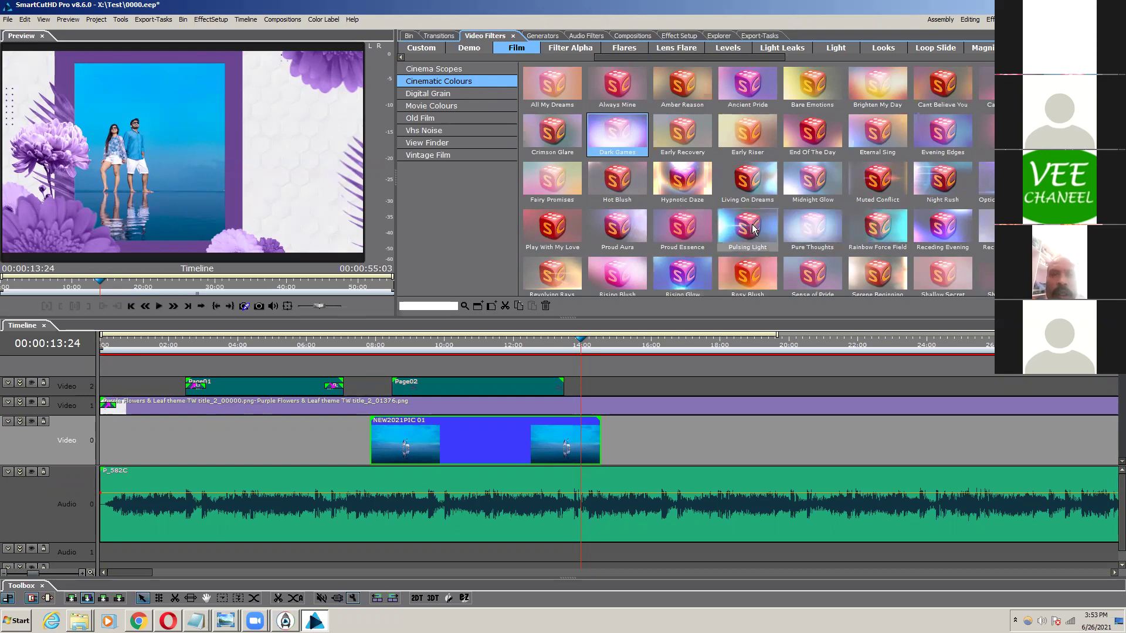
Step: Try the End Of The Day filter on the NEW2021PIC 01 photo and play the clip from 00:00:07:19 to 00:00:12:07
{"action": "left_click_drag", "start_coordinate": [813, 135], "coordinate": [421, 420]}
{"action": "left_click", "coordinate": [375, 343]}
{"action": "key", "text": "space"}
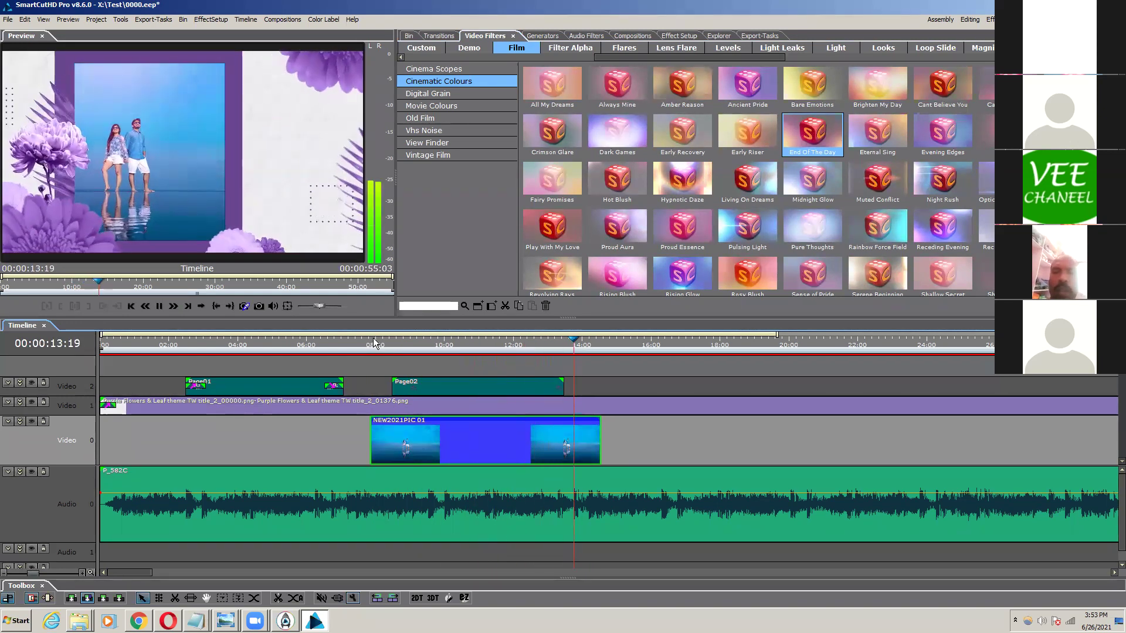
{"action": "key", "text": "space"}
{"action": "left_click", "coordinate": [369, 342]}
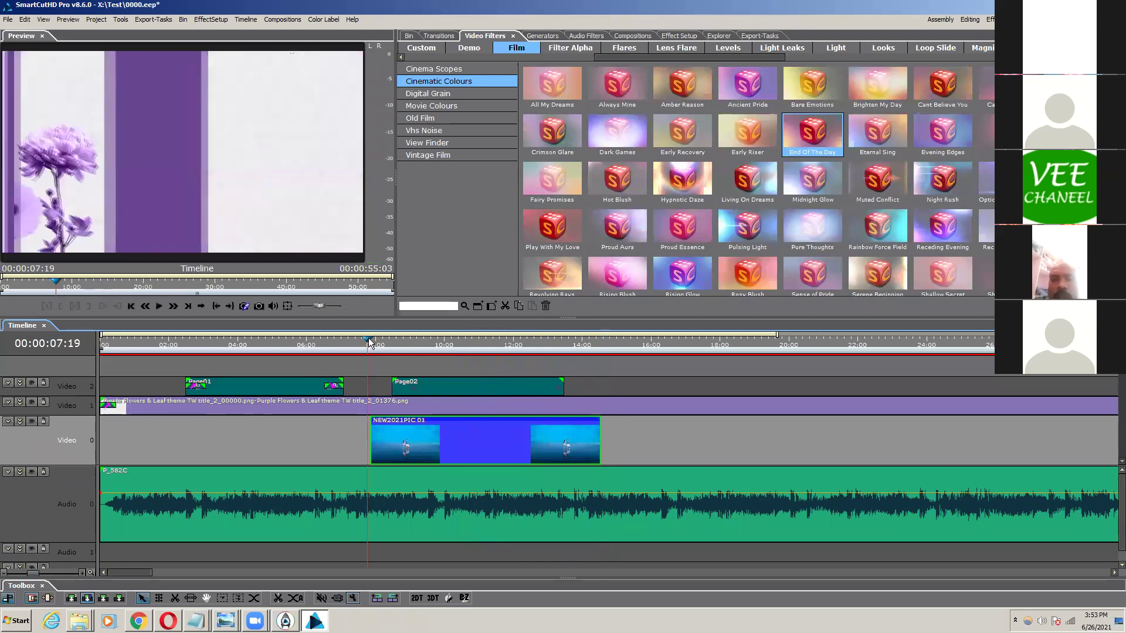
{"action": "key", "text": "space"}
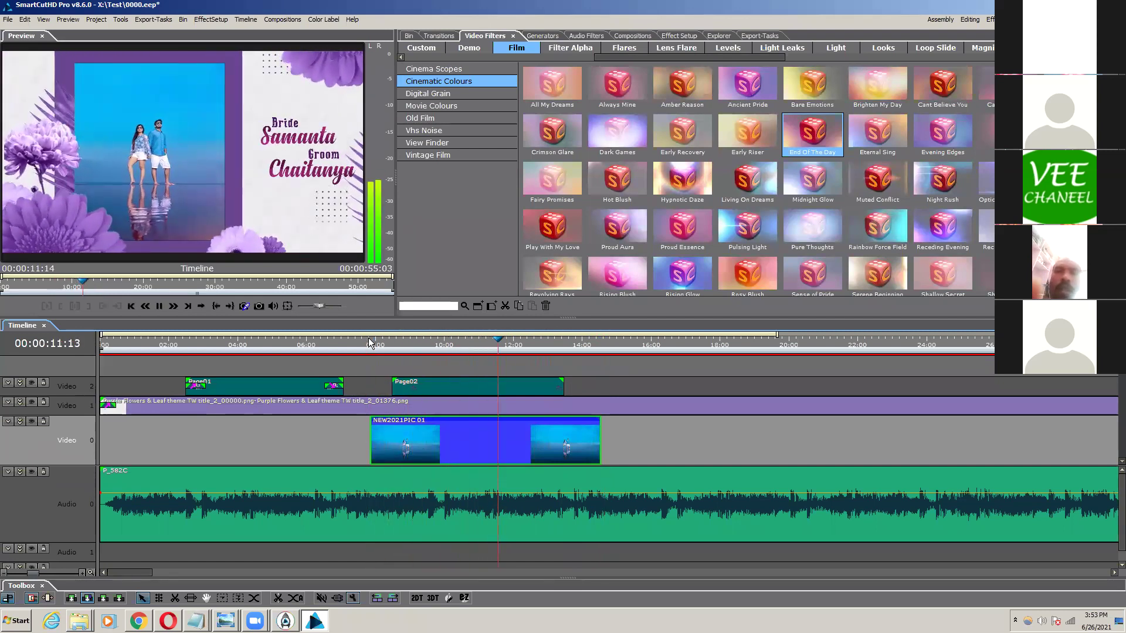
{"action": "key", "text": "space"}
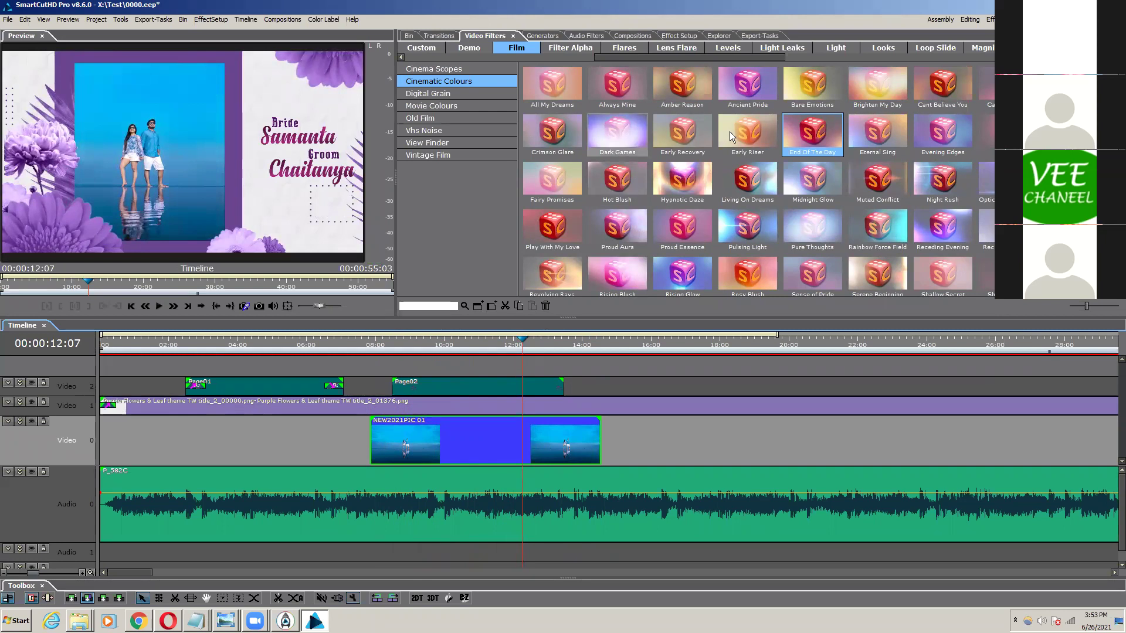
Step: Apply the Ancient Pride filter to the NEW2021PIC 01 photo and play the clip from about 00:00:08:00
{"action": "left_click_drag", "start_coordinate": [626, 327], "coordinate": [495, 429]}
{"action": "left_click", "coordinate": [373, 345]}
{"action": "key", "text": "space"}
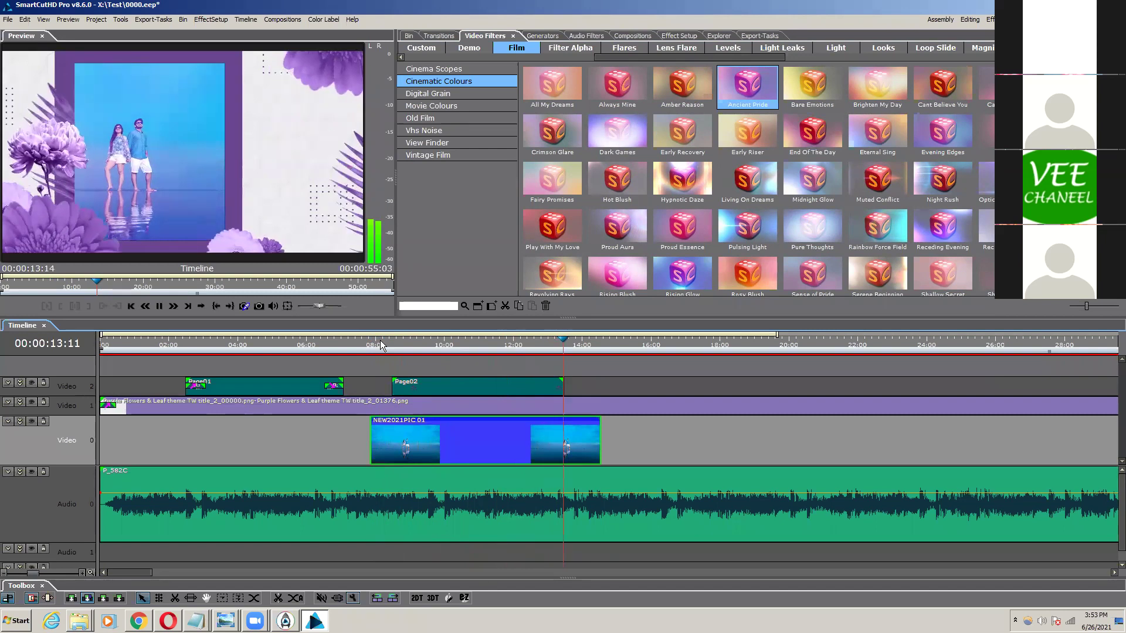
Step: Play back and scrub the timeline from about 8 seconds to find where the first photo frame ends
{"action": "key", "text": "space"}
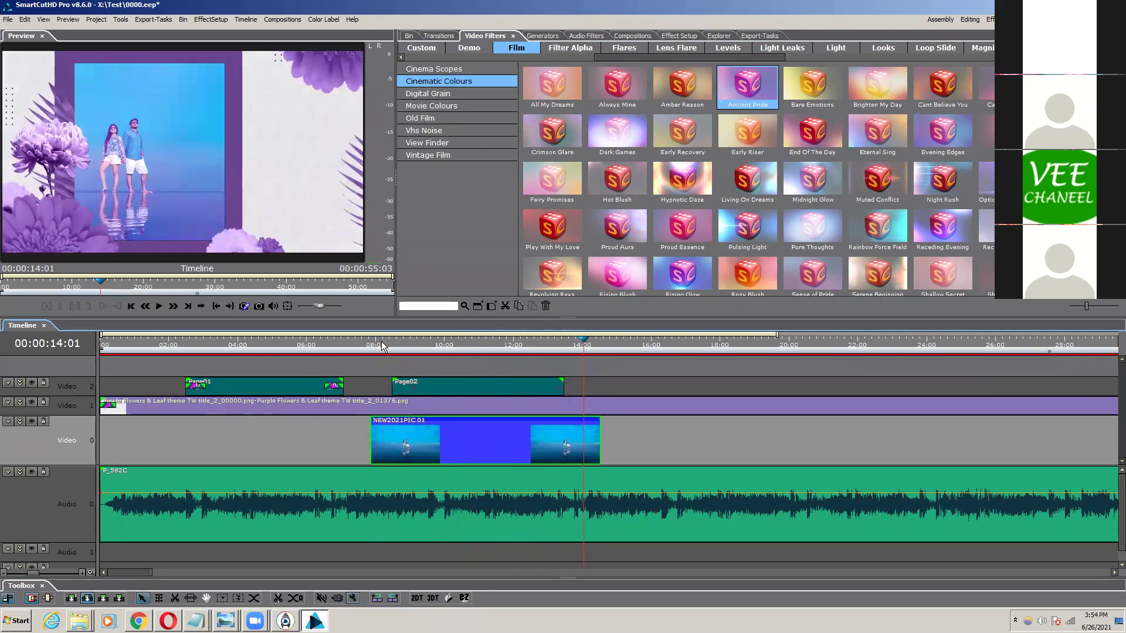
{"action": "left_click", "coordinate": [363, 344]}
{"action": "left_click_drag", "start_coordinate": [364, 345], "coordinate": [531, 356]}
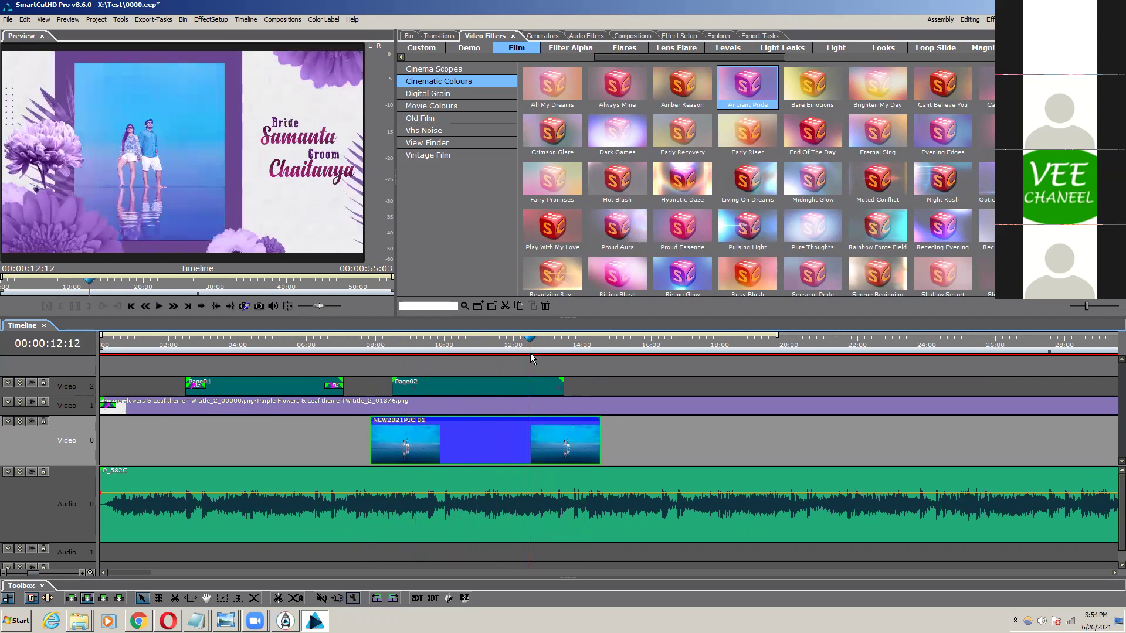
{"action": "key", "text": "space"}
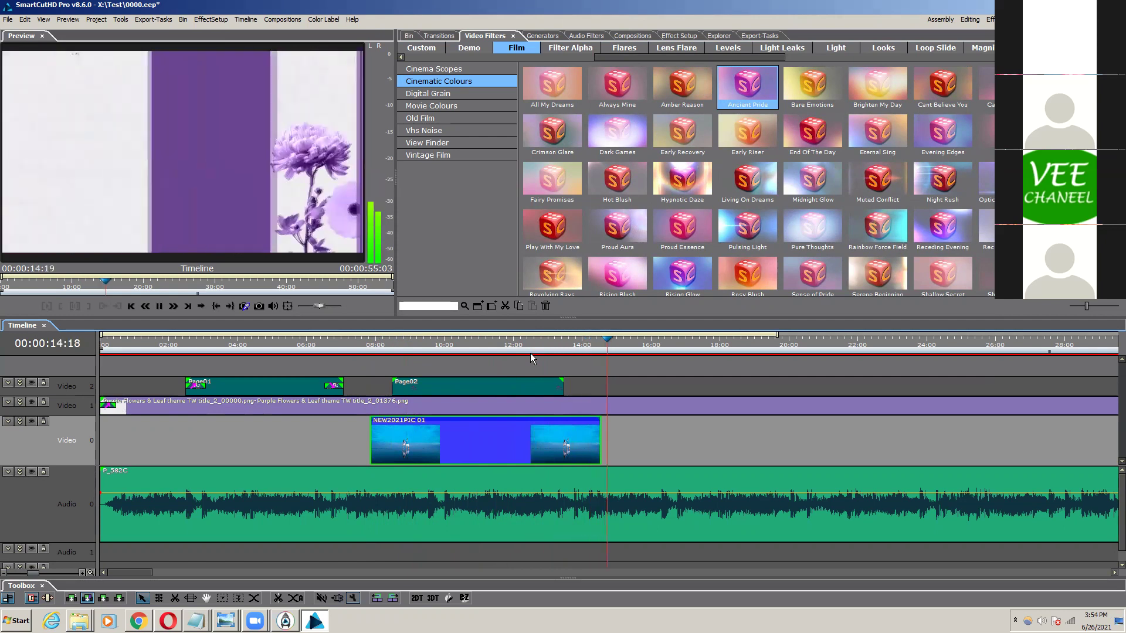
{"action": "key", "text": "space"}
{"action": "left_click", "coordinate": [366, 341]}
{"action": "key", "text": "space"}
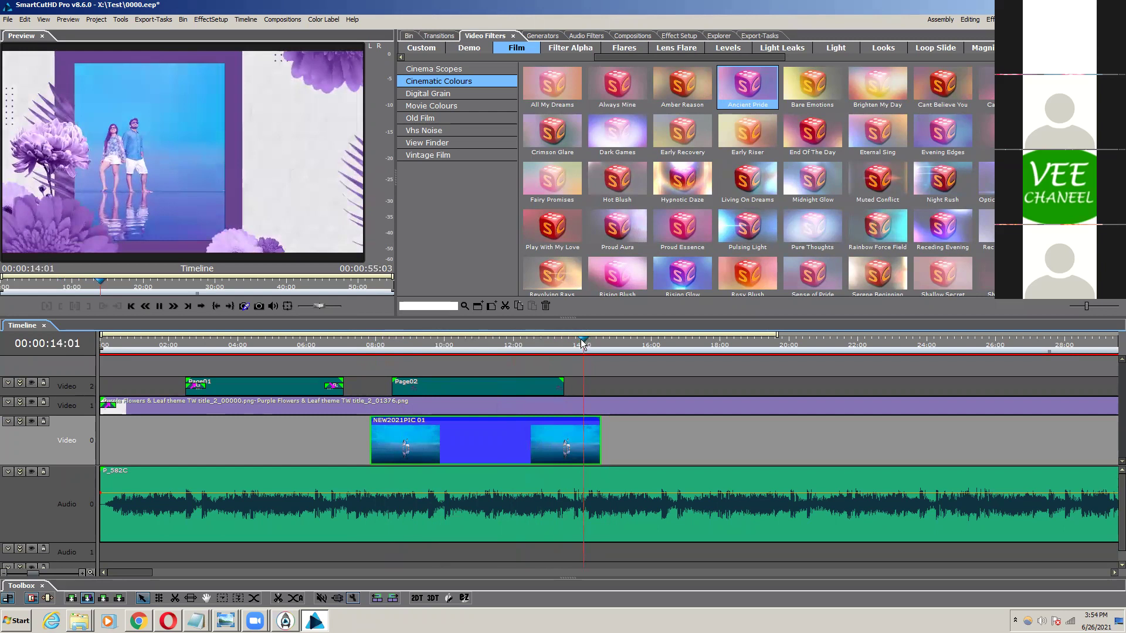
Step: Trim the NEW2021PIC 01 clip and extend the Page02 title so both end at 00:00:14:01
{"action": "mouse_move", "coordinate": [581, 340]}
{"action": "left_mouse_down"}
{"action": "mouse_move", "coordinate": [598, 340]}
{"action": "mouse_move", "coordinate": [585, 347]}
{"action": "left_mouse_up"}
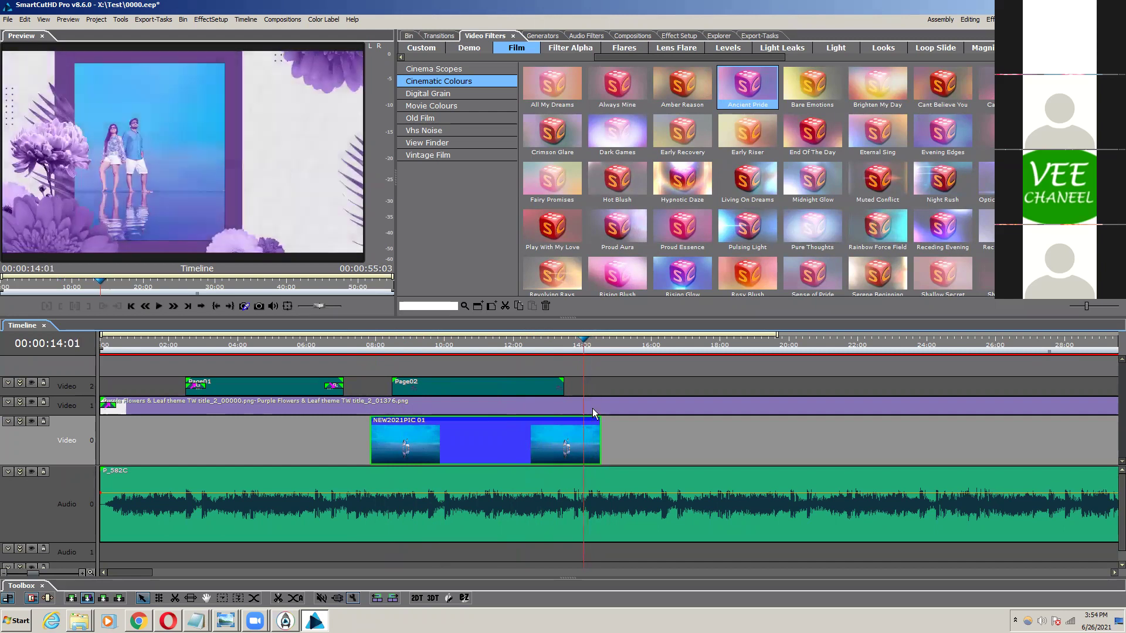
{"action": "mouse_move", "coordinate": [599, 433]}
{"action": "left_mouse_down"}
{"action": "mouse_move", "coordinate": [585, 433]}
{"action": "mouse_move", "coordinate": [623, 432]}
{"action": "mouse_move", "coordinate": [583, 431]}
{"action": "left_mouse_up"}
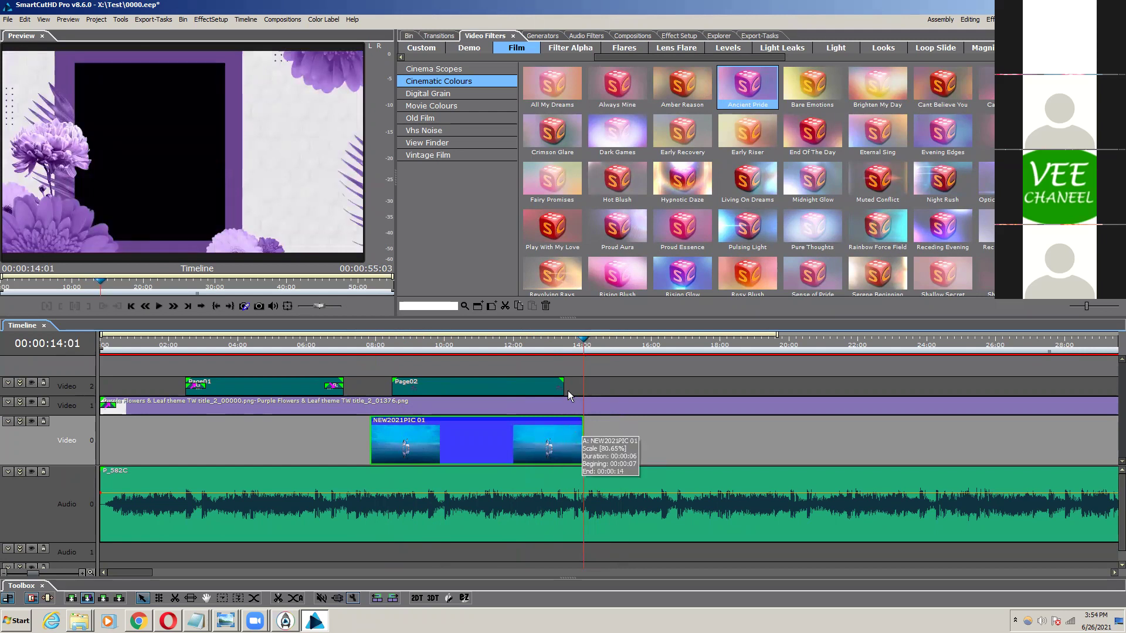
{"action": "left_click_drag", "start_coordinate": [565, 386], "coordinate": [583, 387]}
{"action": "left_click_drag", "start_coordinate": [510, 347], "coordinate": [556, 364]}
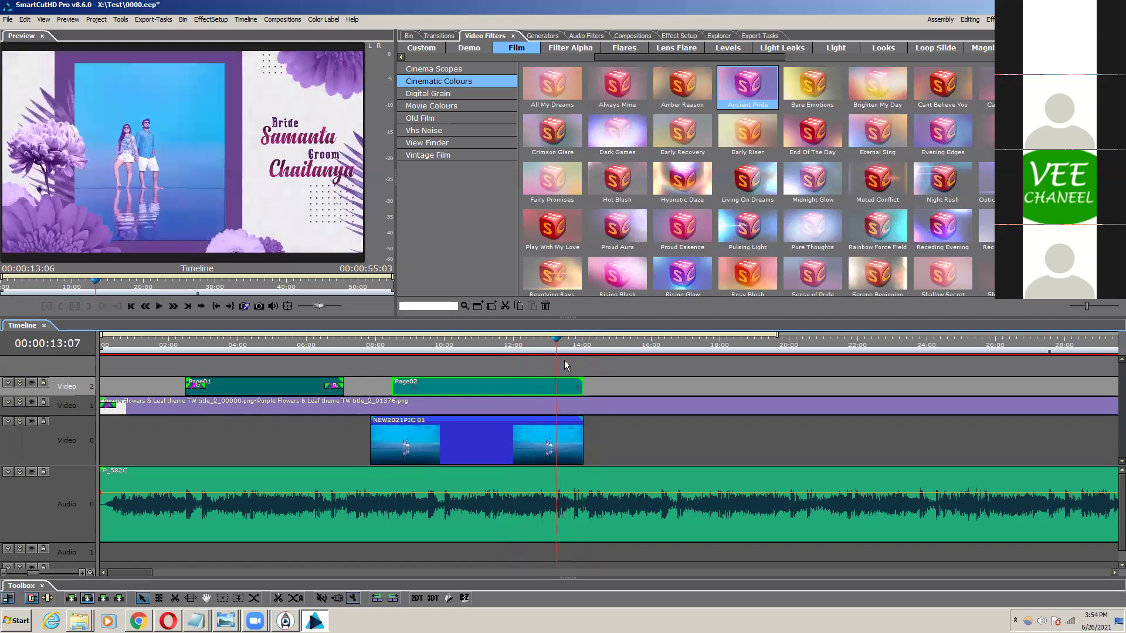
Step: Browse the transition collections, including Default, Flying, Avi, Handy Seamless, Graphics and God, for an effect suited to the title's exit
{"action": "left_click", "coordinate": [440, 36]}
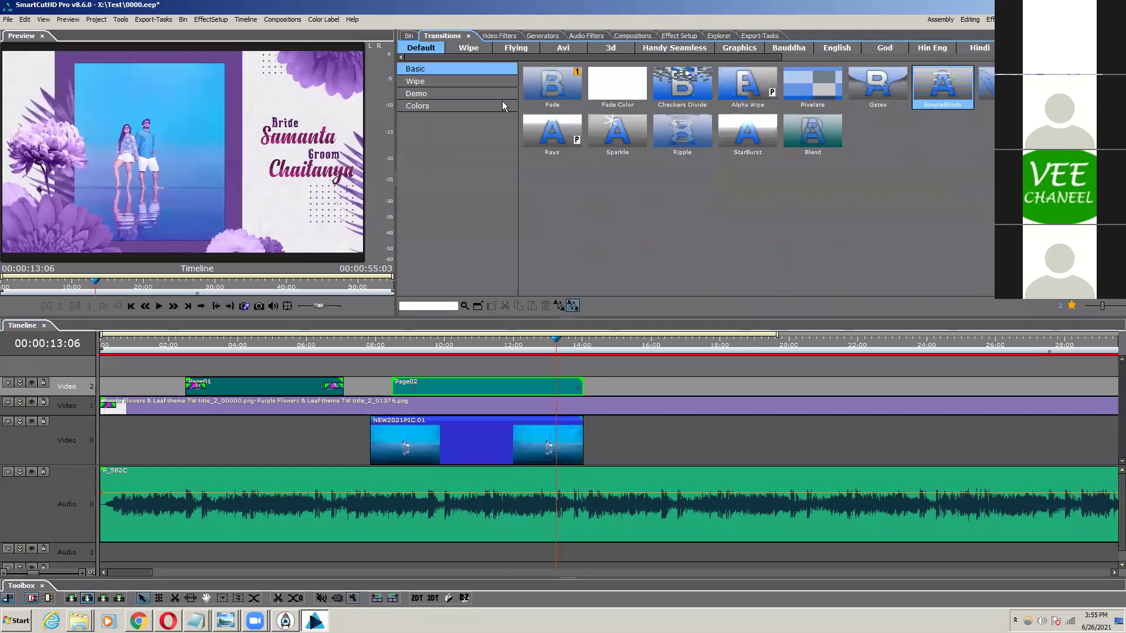
{"action": "left_click", "coordinate": [428, 81]}
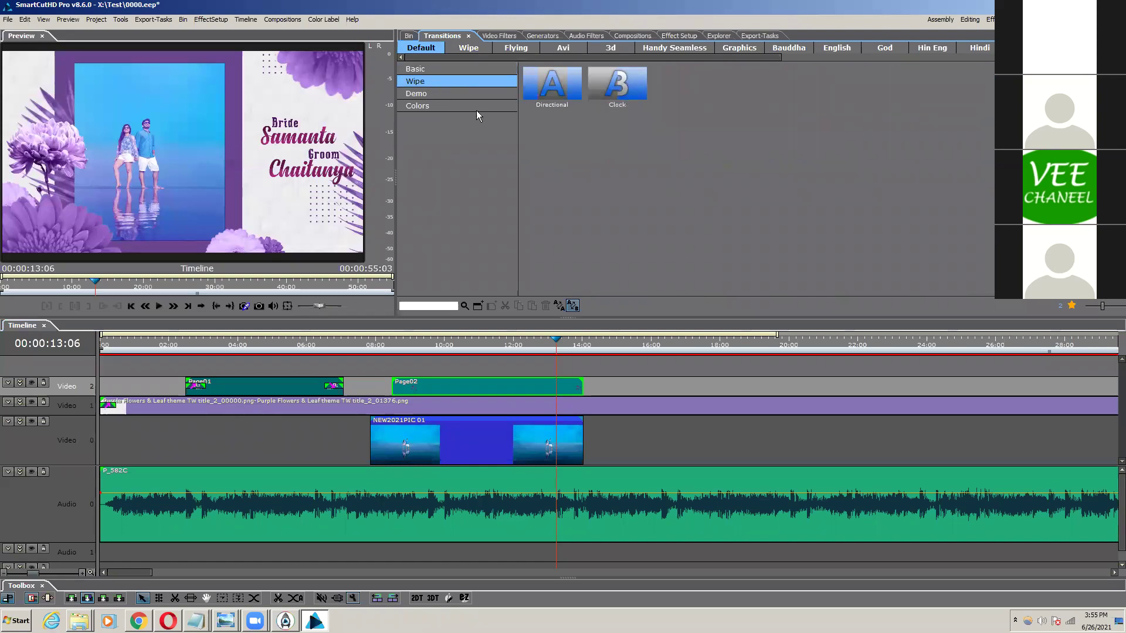
{"action": "left_click", "coordinate": [473, 107]}
{"action": "left_click", "coordinate": [476, 97]}
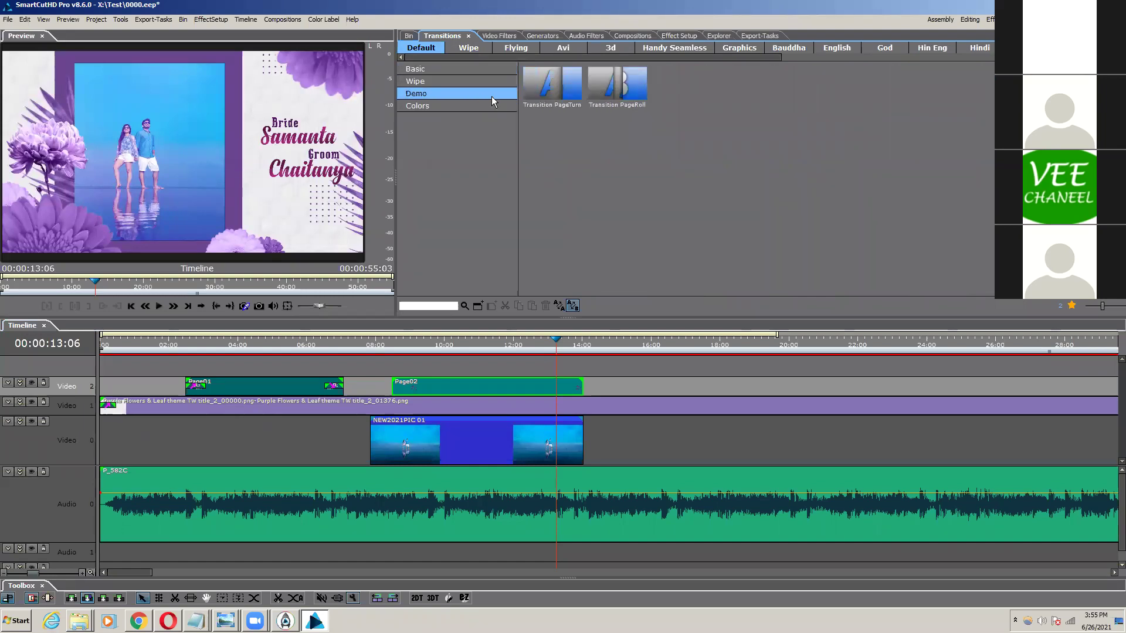
{"action": "left_click", "coordinate": [515, 50]}
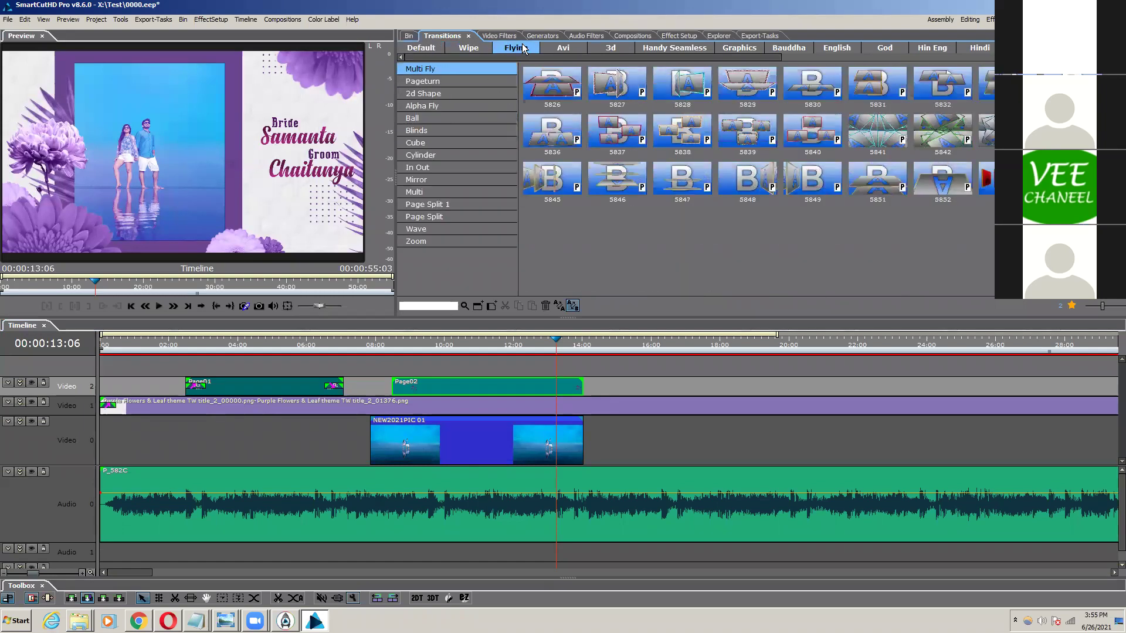
{"action": "left_click", "coordinate": [574, 52]}
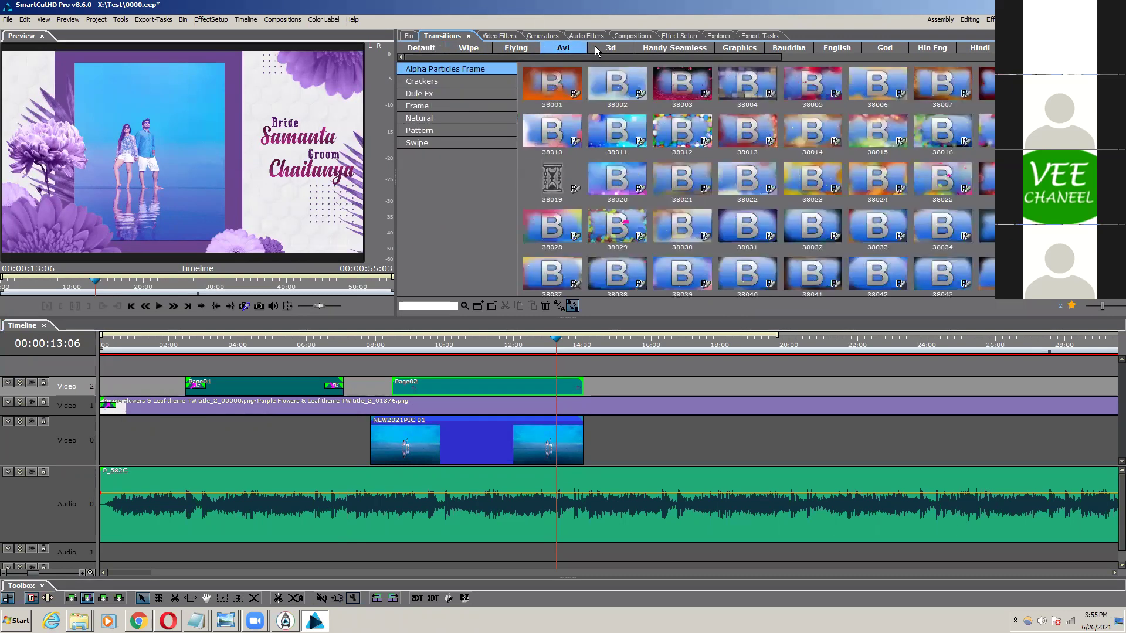
{"action": "left_click", "coordinate": [659, 51]}
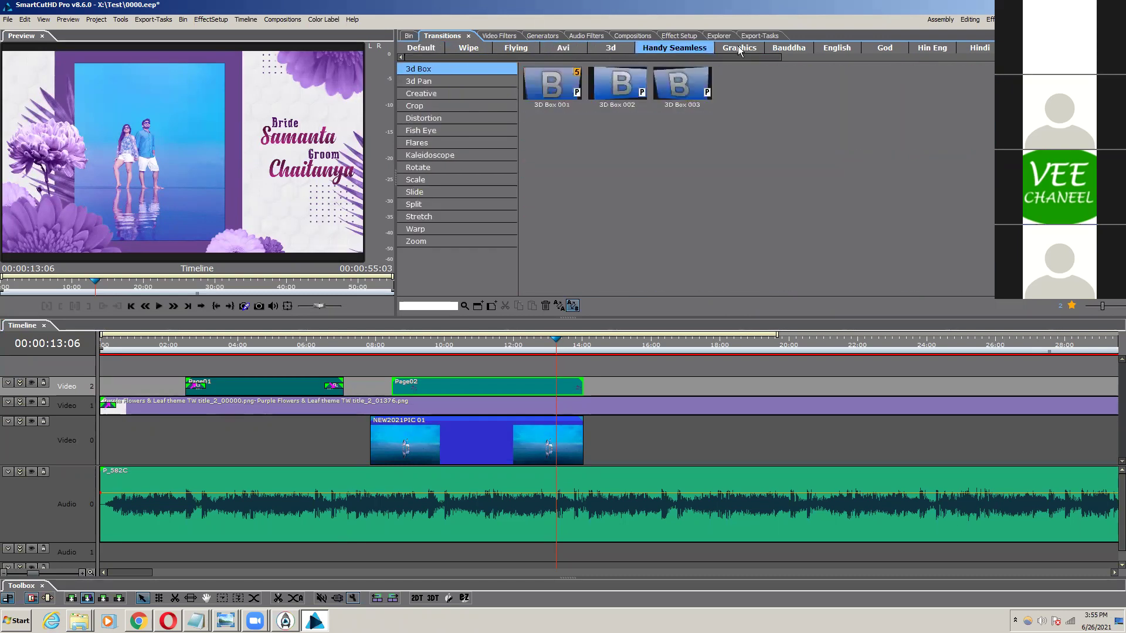
{"action": "left_click", "coordinate": [739, 50]}
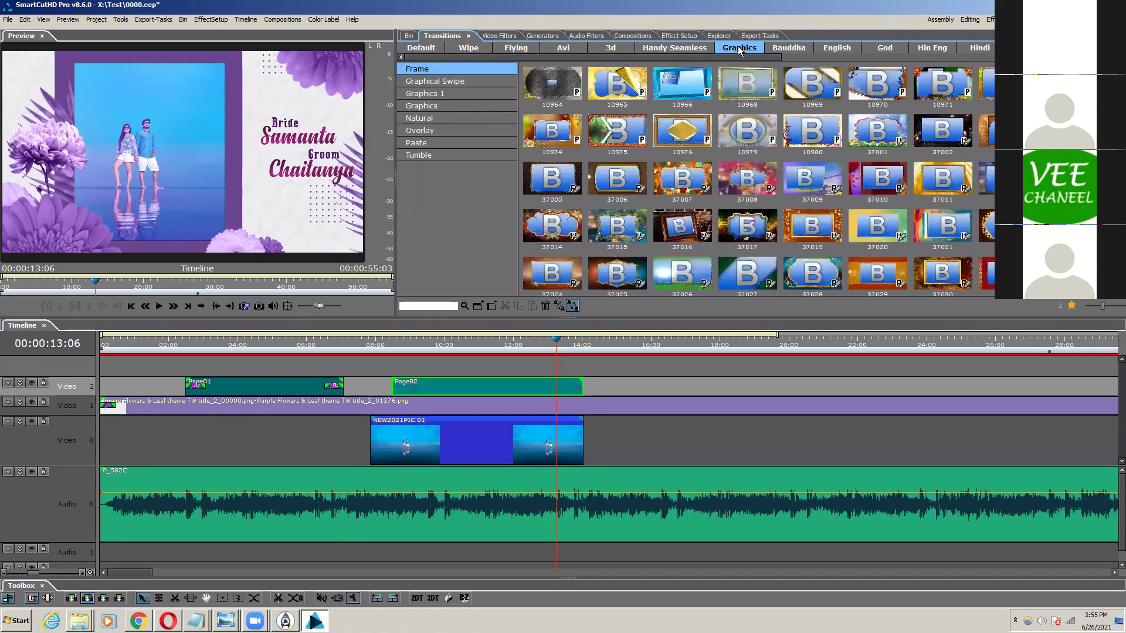
{"action": "left_click", "coordinate": [779, 49]}
{"action": "left_click", "coordinate": [831, 45]}
{"action": "left_click", "coordinate": [881, 46]}
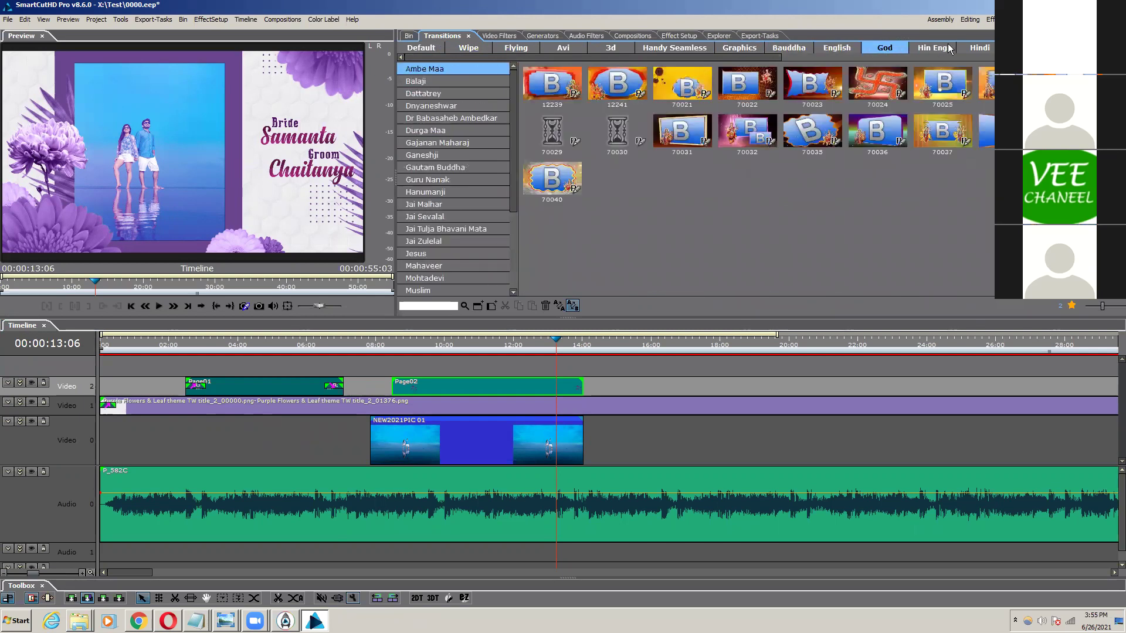
{"action": "left_click", "coordinate": [949, 45]}
{"action": "left_click", "coordinate": [991, 51]}
{"action": "left_click", "coordinate": [1029, 49]}
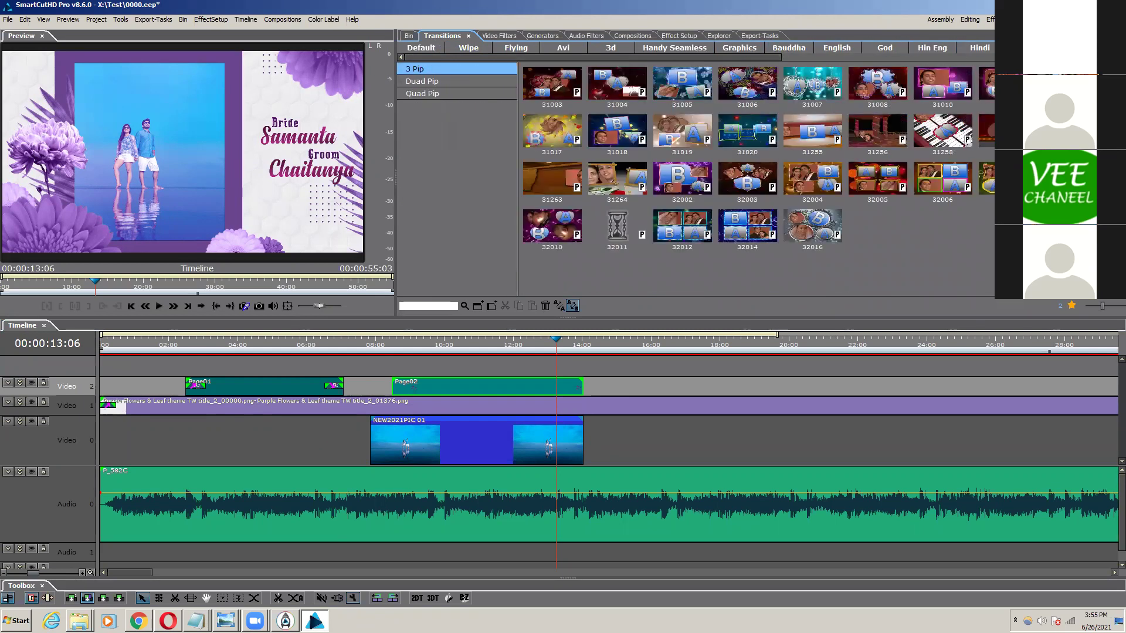
{"action": "left_click", "coordinate": [1076, 50]}
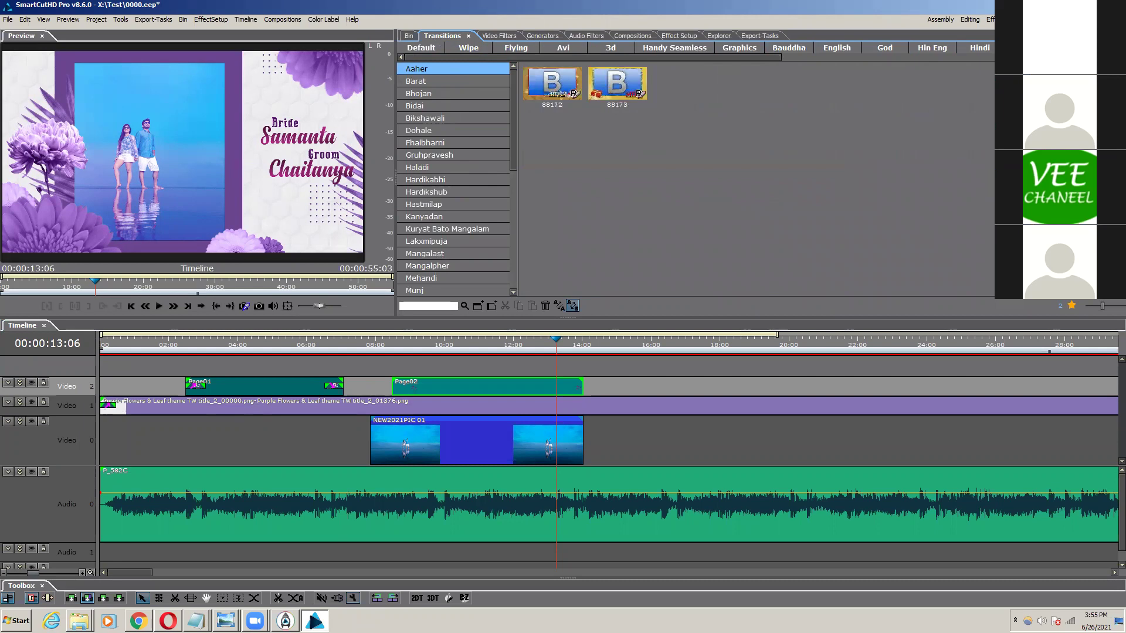
{"action": "left_click", "coordinate": [1111, 50]}
{"action": "left_click_drag", "start_coordinate": [637, 58], "coordinate": [604, 58]}
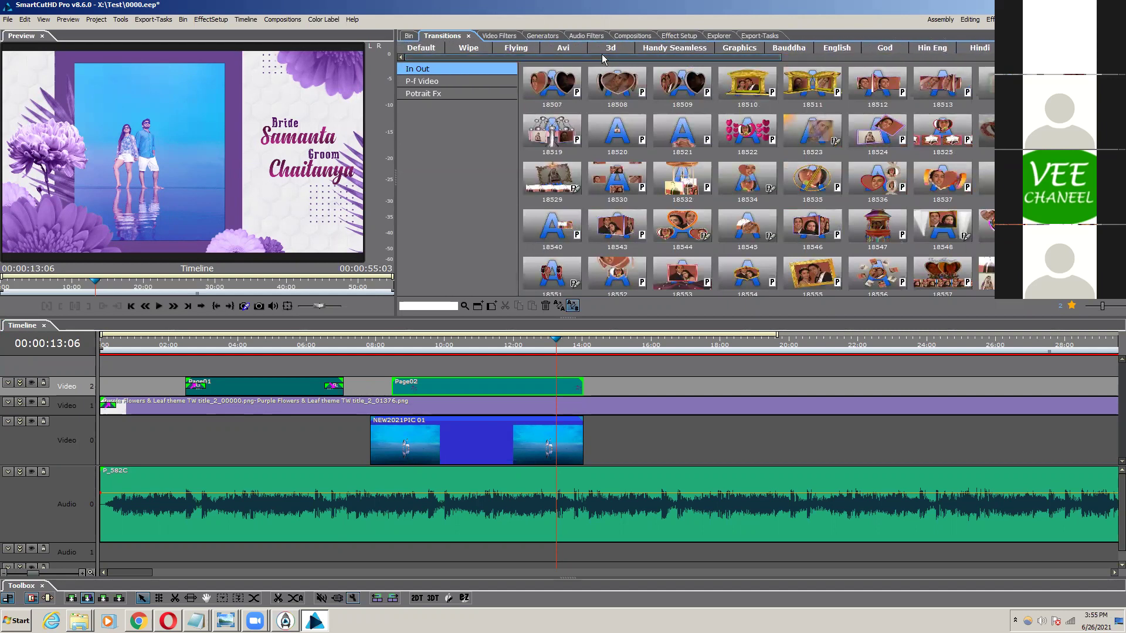
Step: Apply the Handy Seamless 3D Pan 001 transition to the end of the Page02 title and preview it
{"action": "left_click", "coordinate": [653, 49]}
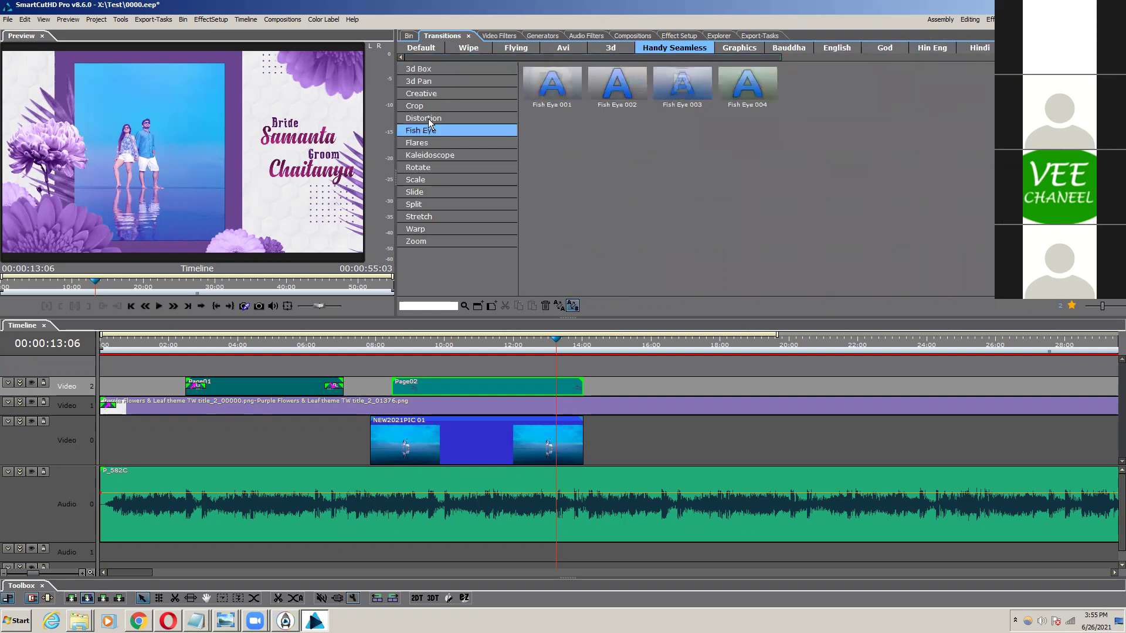
{"action": "left_click", "coordinate": [428, 119]}
{"action": "left_click", "coordinate": [431, 108]}
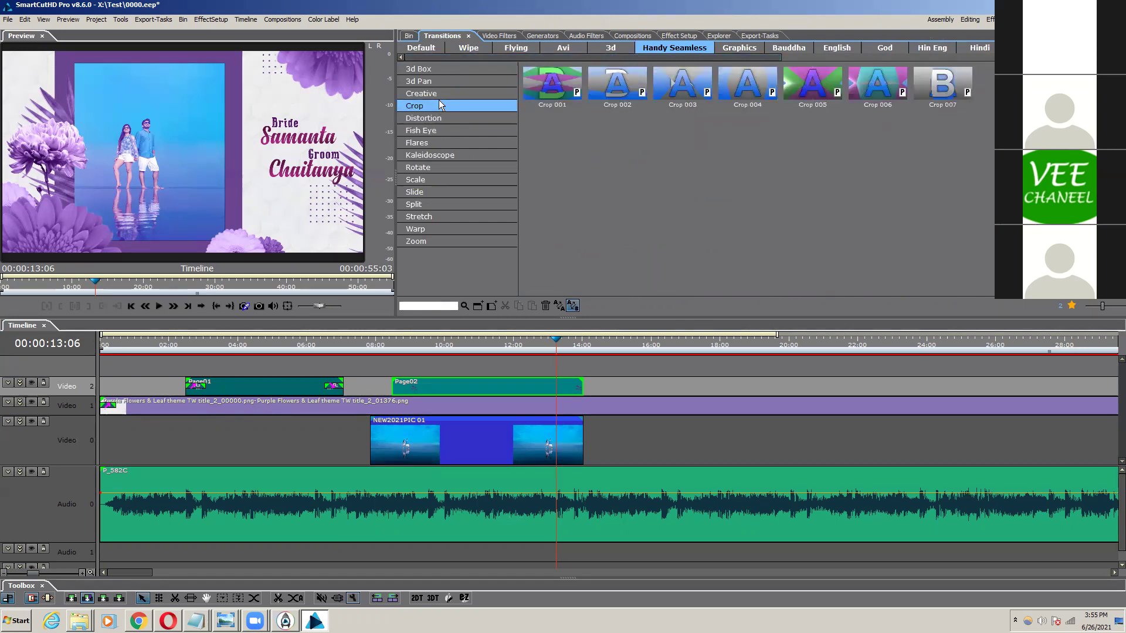
{"action": "left_click", "coordinate": [442, 95]}
{"action": "left_click", "coordinate": [445, 84]}
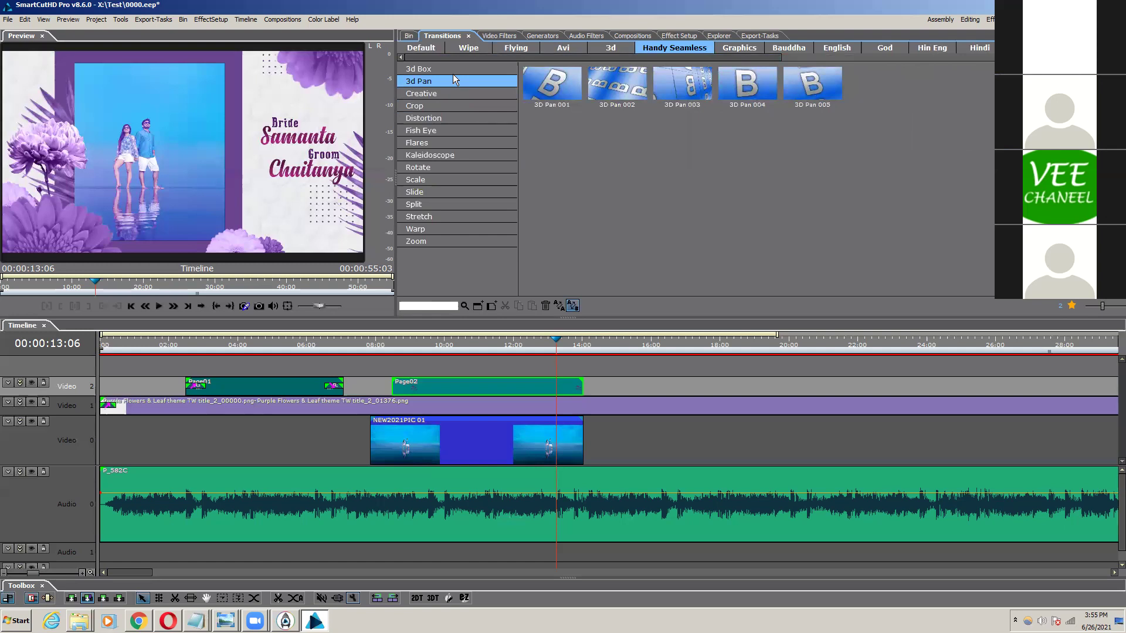
{"action": "left_click", "coordinate": [454, 72]}
{"action": "left_click", "coordinate": [458, 81]}
{"action": "left_click", "coordinate": [565, 103]}
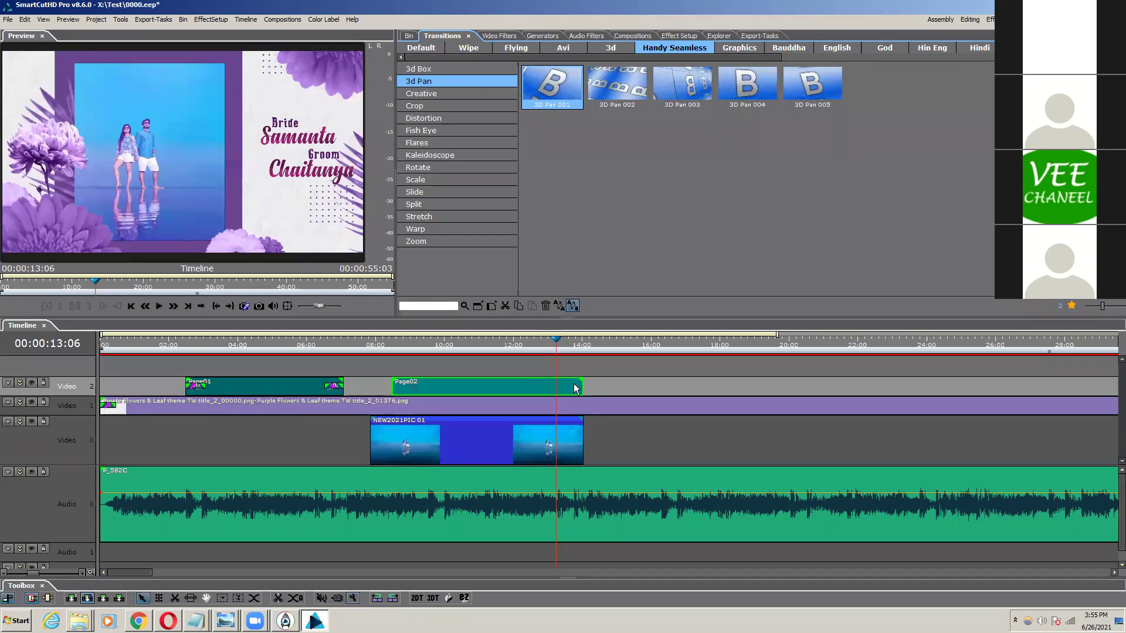
{"action": "left_click_drag", "start_coordinate": [572, 385], "coordinate": [544, 386]}
{"action": "left_click", "coordinate": [511, 340]}
{"action": "key", "text": "space"}
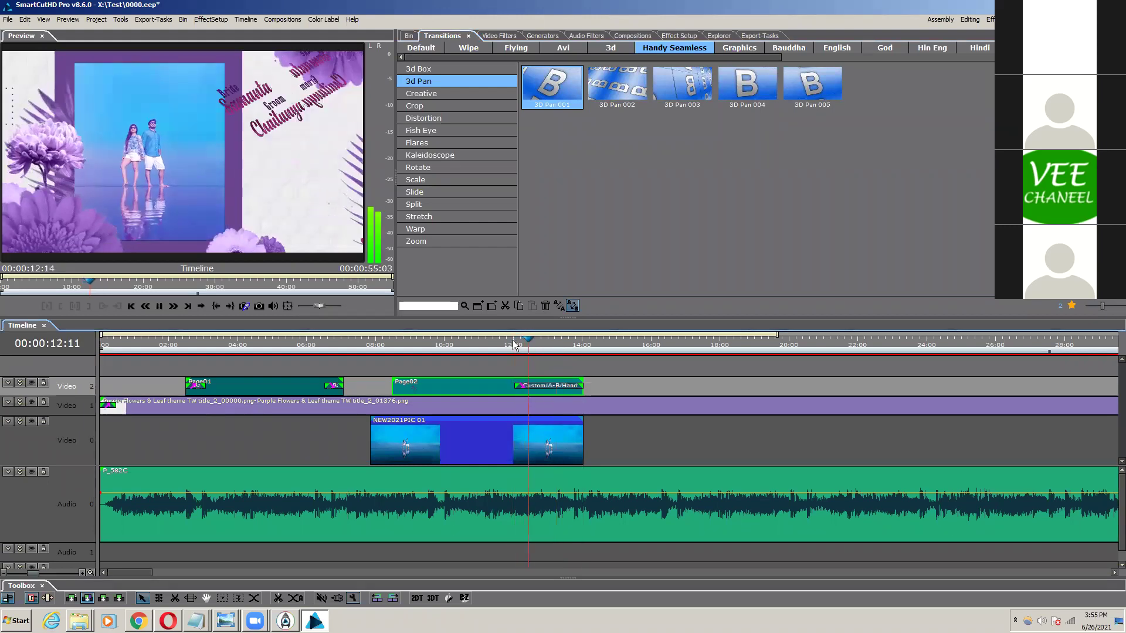
{"action": "key", "text": "space"}
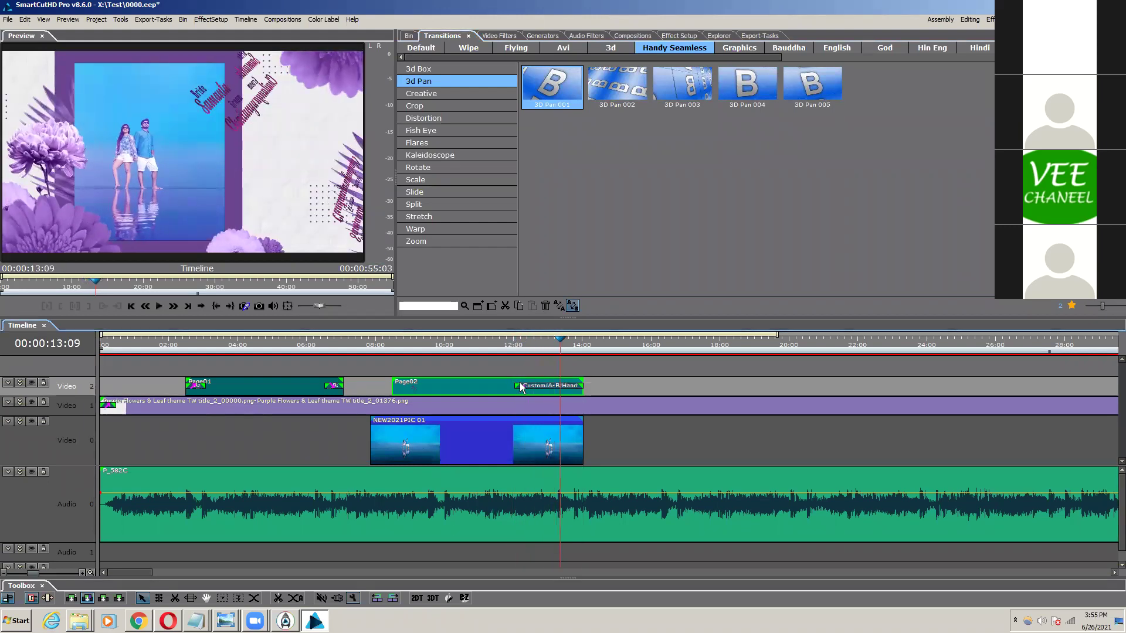
Step: Shorten the transition at the end of Page02 to about one second and play it back
{"action": "left_click_drag", "start_coordinate": [521, 387], "coordinate": [550, 388]}
{"action": "key", "text": "space"}
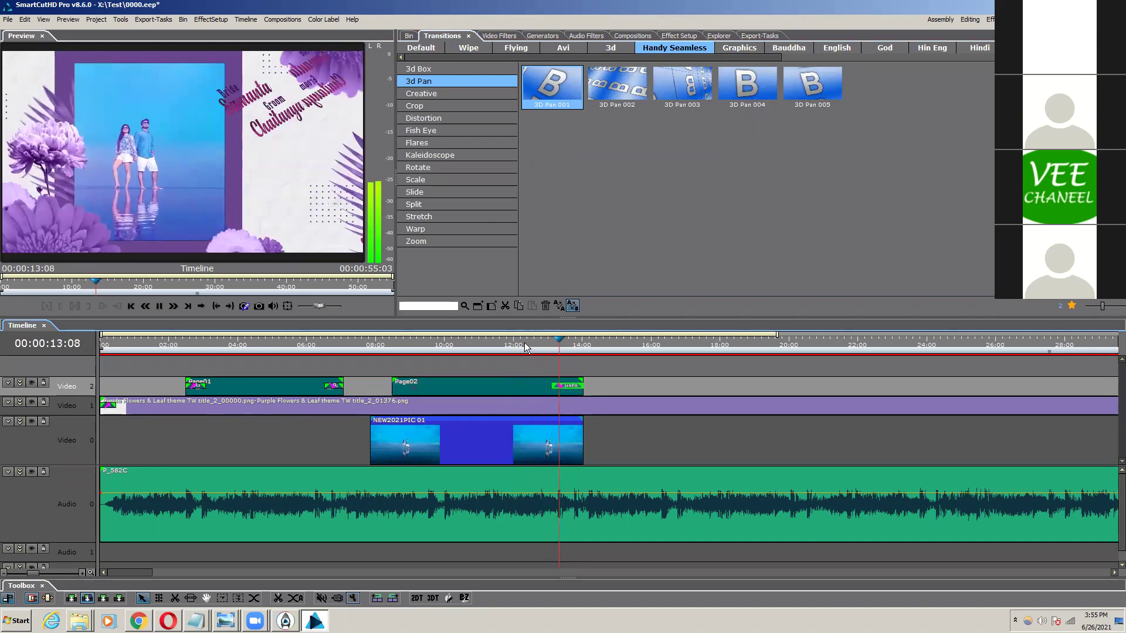
{"action": "key", "text": "space"}
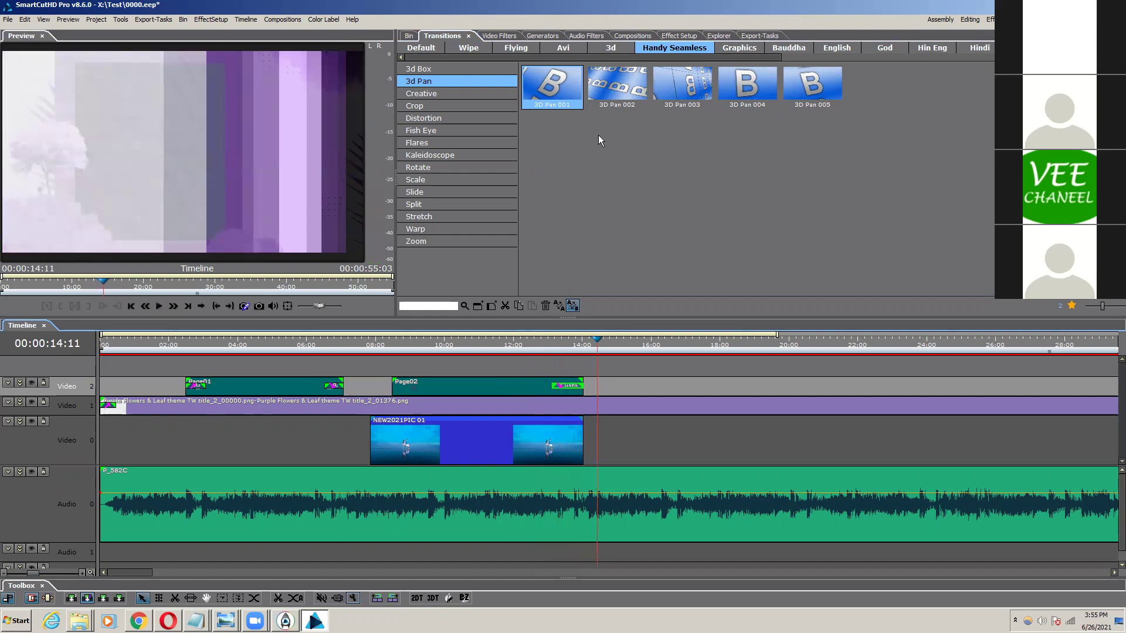
Step: Replace the transition at the end of Page02 with Scale 001 from the Handy Seamless collection
{"action": "left_click", "coordinate": [434, 94]}
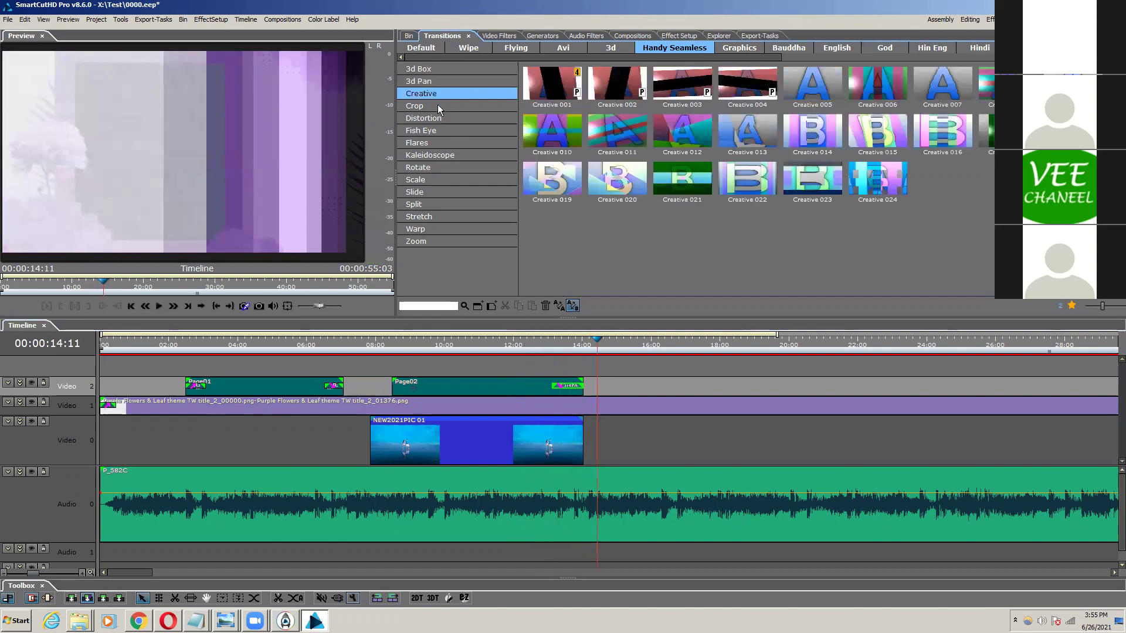
{"action": "left_click", "coordinate": [437, 106]}
{"action": "left_click", "coordinate": [439, 118]}
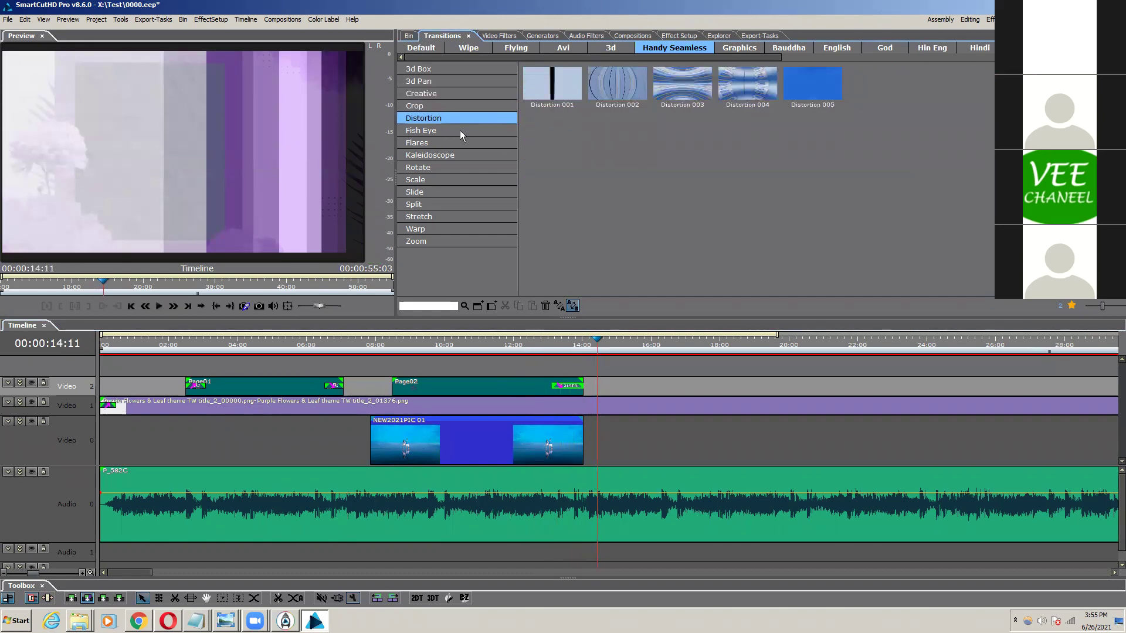
{"action": "left_click", "coordinate": [459, 131]}
{"action": "left_click", "coordinate": [459, 143]}
{"action": "left_click", "coordinate": [458, 152]}
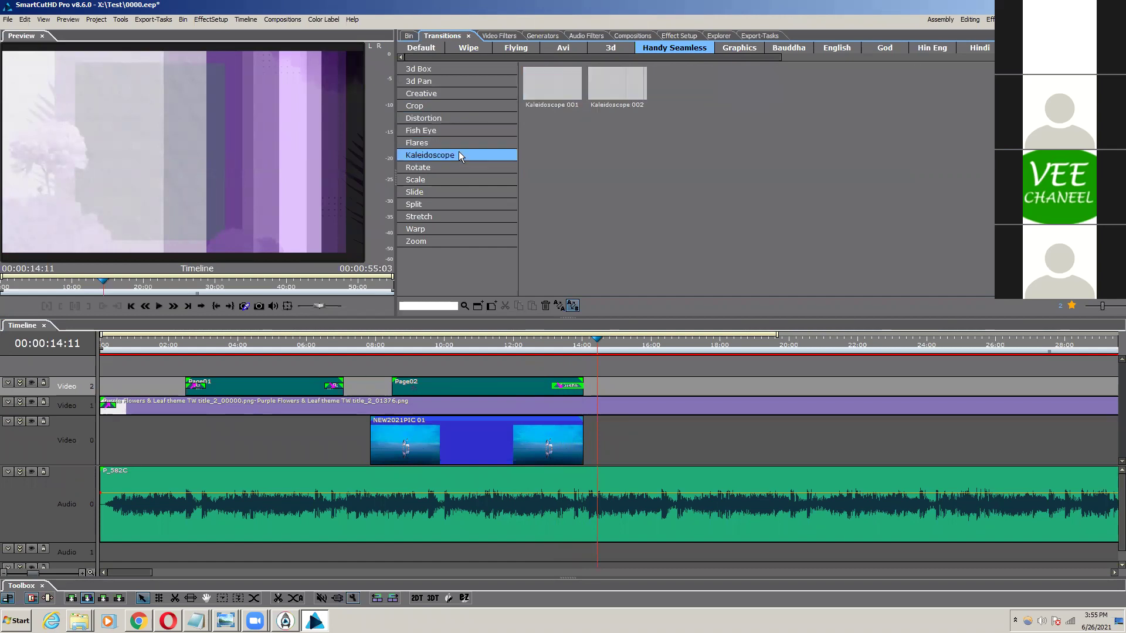
{"action": "left_click", "coordinate": [460, 170]}
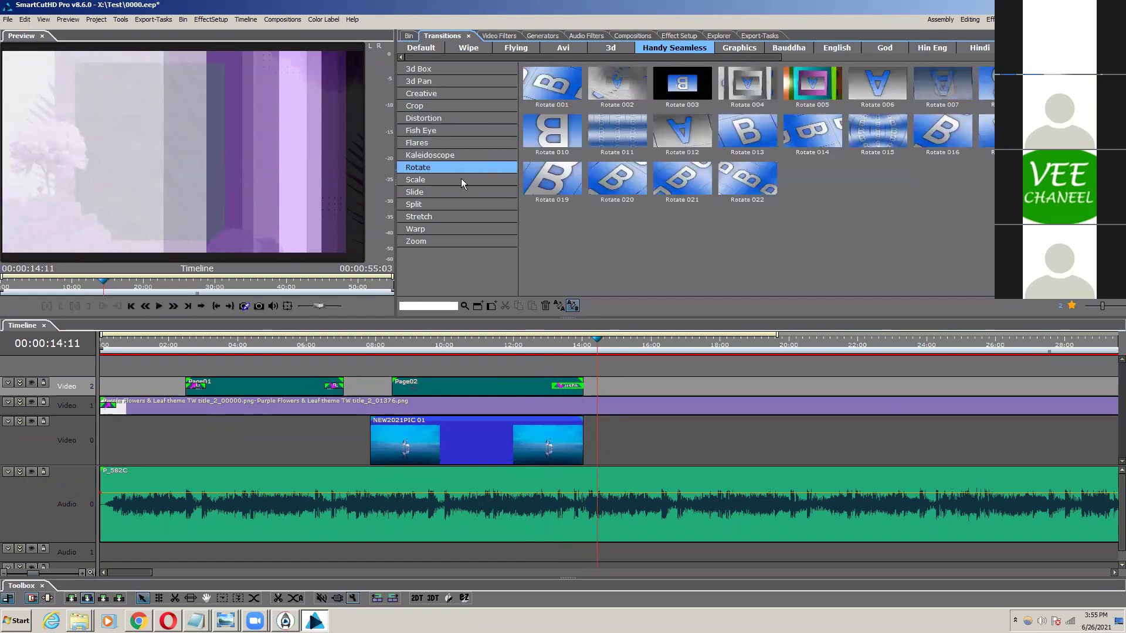
{"action": "left_click", "coordinate": [461, 179]}
{"action": "left_click", "coordinate": [461, 191]}
{"action": "left_click", "coordinate": [464, 180]}
{"action": "left_click_drag", "start_coordinate": [536, 96], "coordinate": [571, 384]}
Step: Play back the end transition of Page02 and the whole photo section from about 8 seconds
{"action": "left_click", "coordinate": [550, 344]}
{"action": "key", "text": "space"}
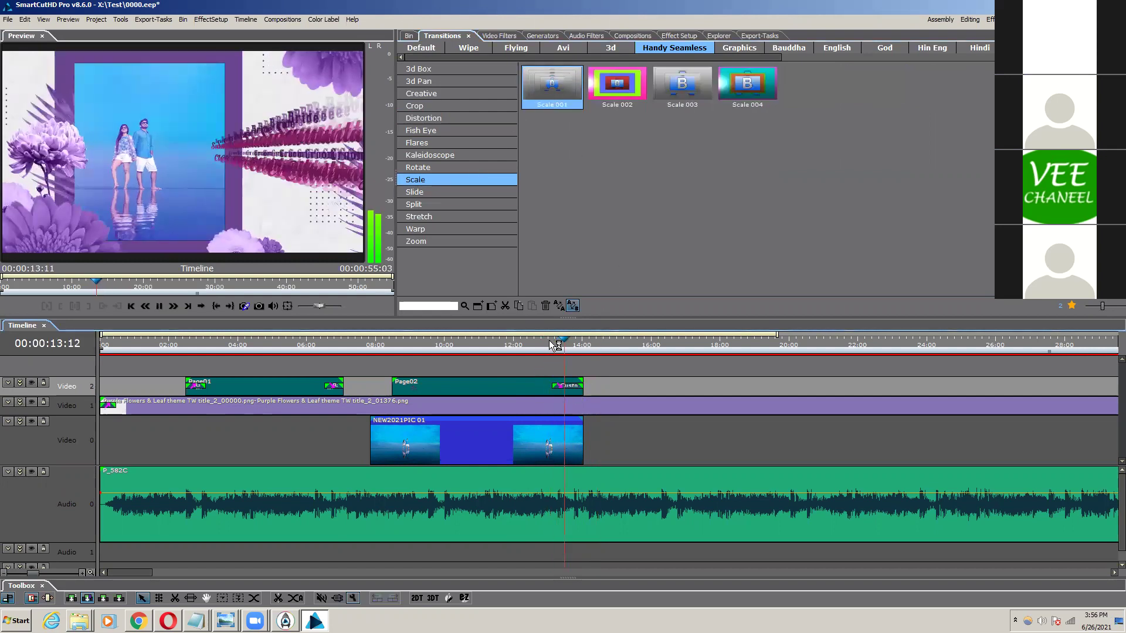
{"action": "left_click", "coordinate": [550, 343]}
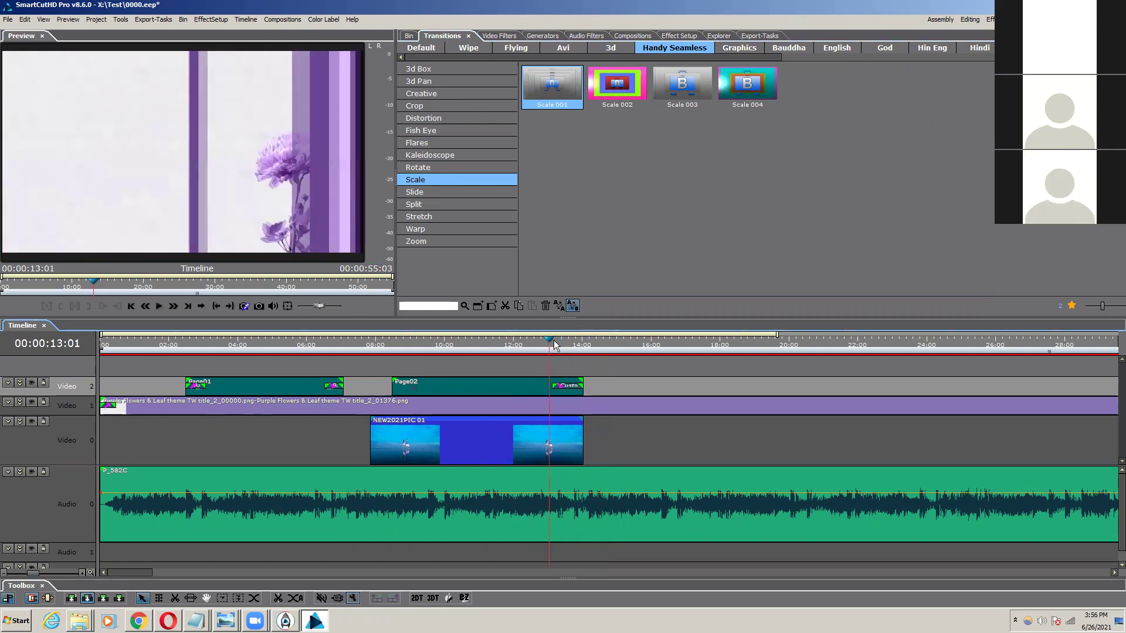
{"action": "key", "text": "space"}
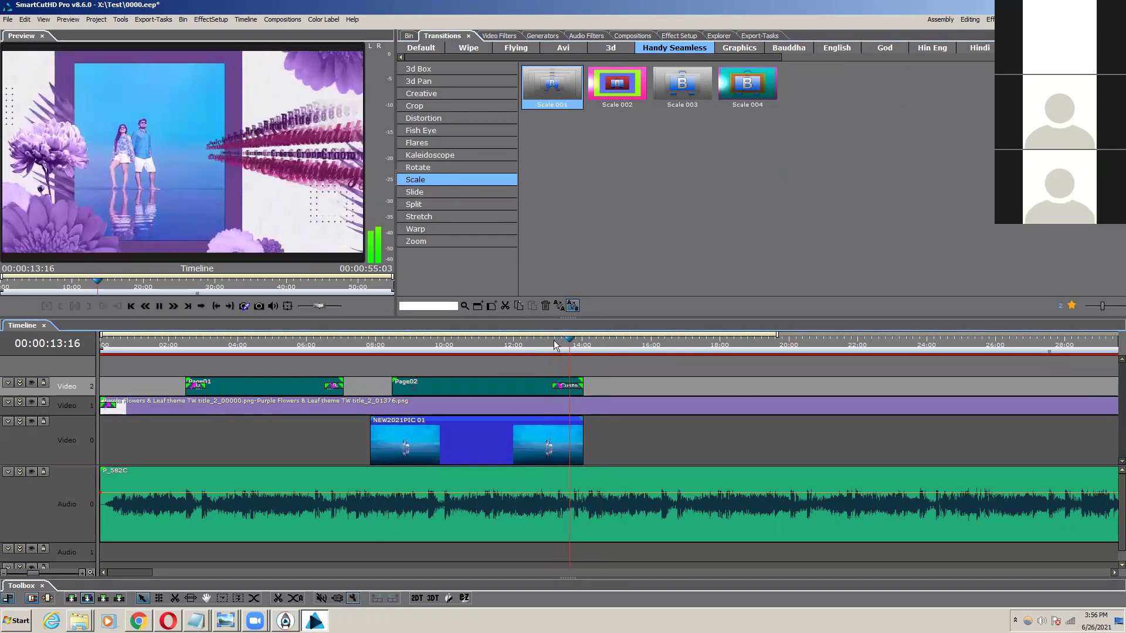
{"action": "key", "text": "space"}
{"action": "left_click", "coordinate": [546, 344]}
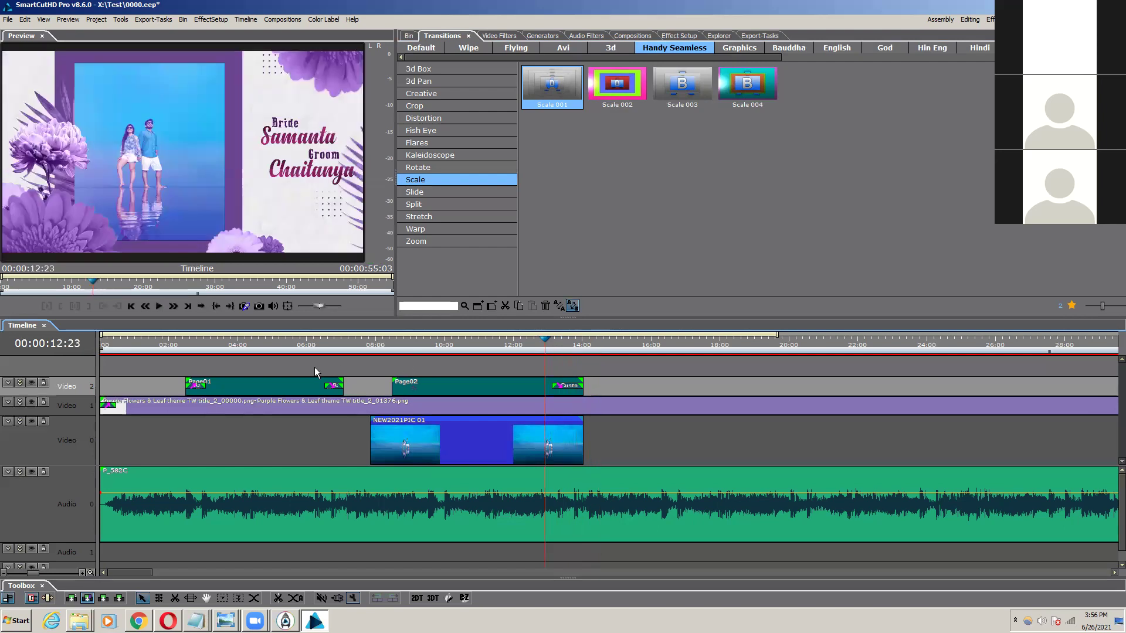
{"action": "left_click", "coordinate": [384, 346]}
{"action": "key", "text": "space"}
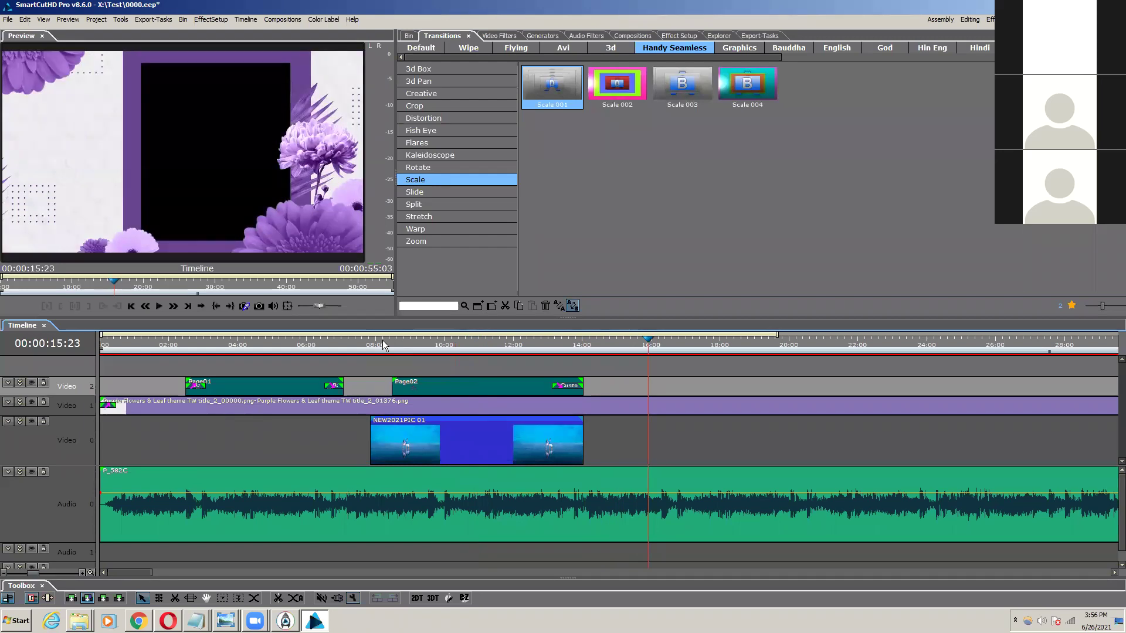
Step: Find where the first photo frame leaves the template and extend the NEW2021PIC 01 clip to end at 00:00:14:15
{"action": "left_click", "coordinate": [590, 346]}
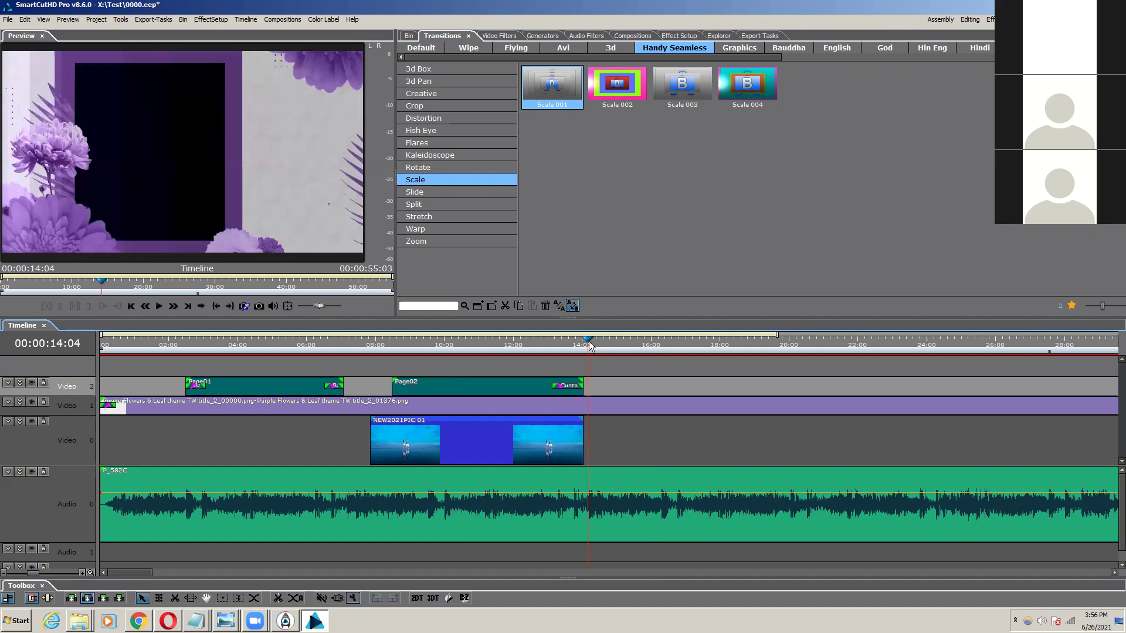
{"action": "left_click", "coordinate": [508, 345]}
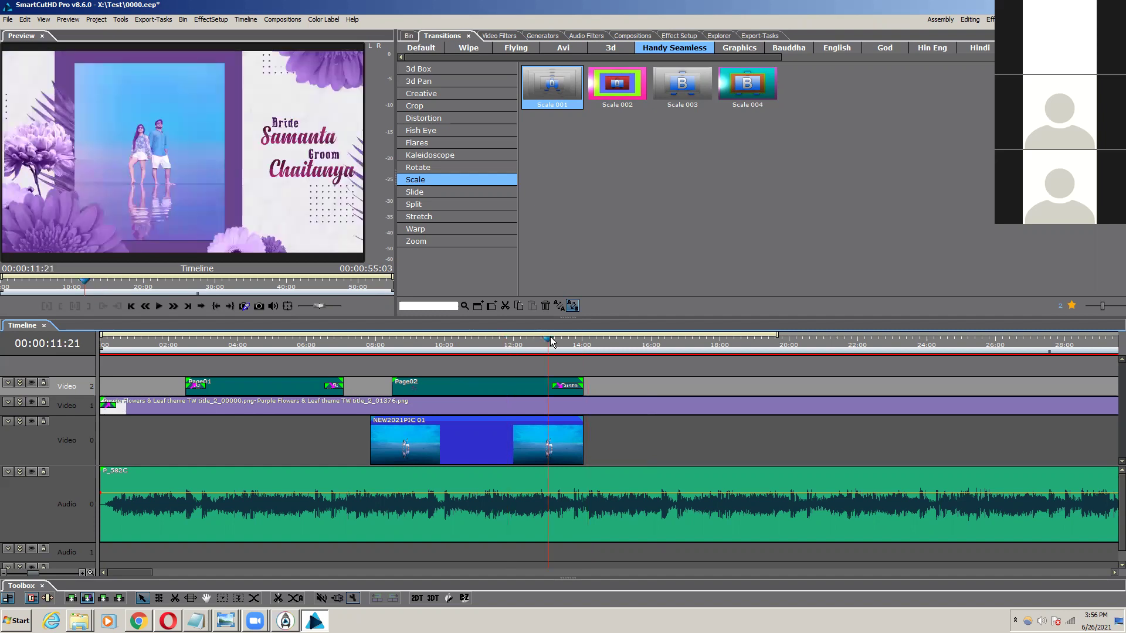
{"action": "left_click_drag", "start_coordinate": [551, 342], "coordinate": [604, 355]}
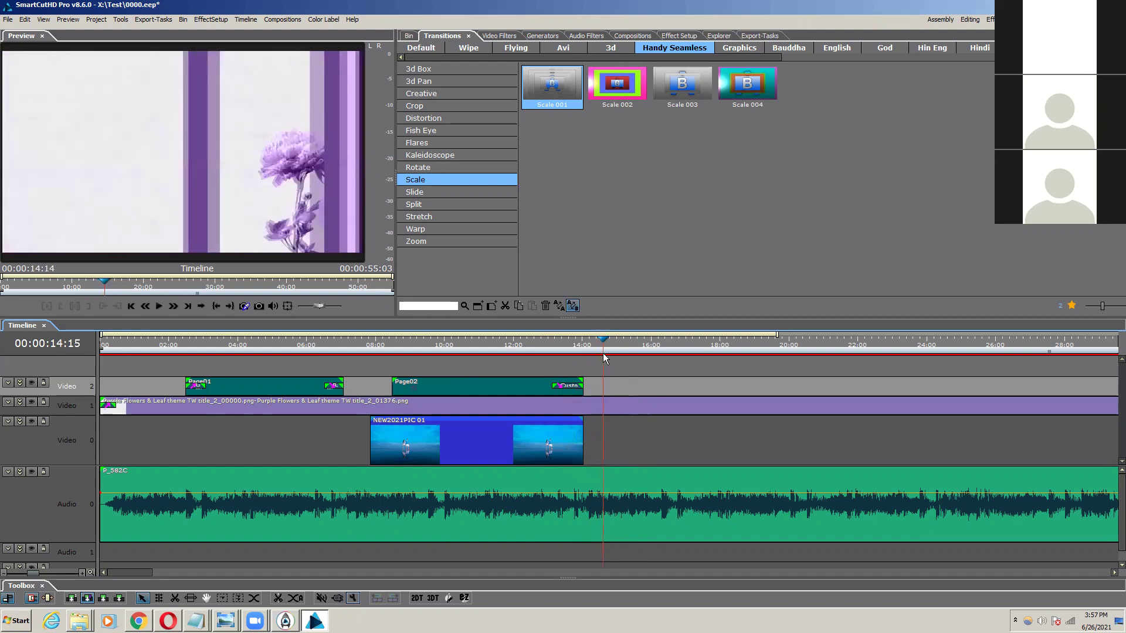
{"action": "left_click", "coordinate": [551, 444]}
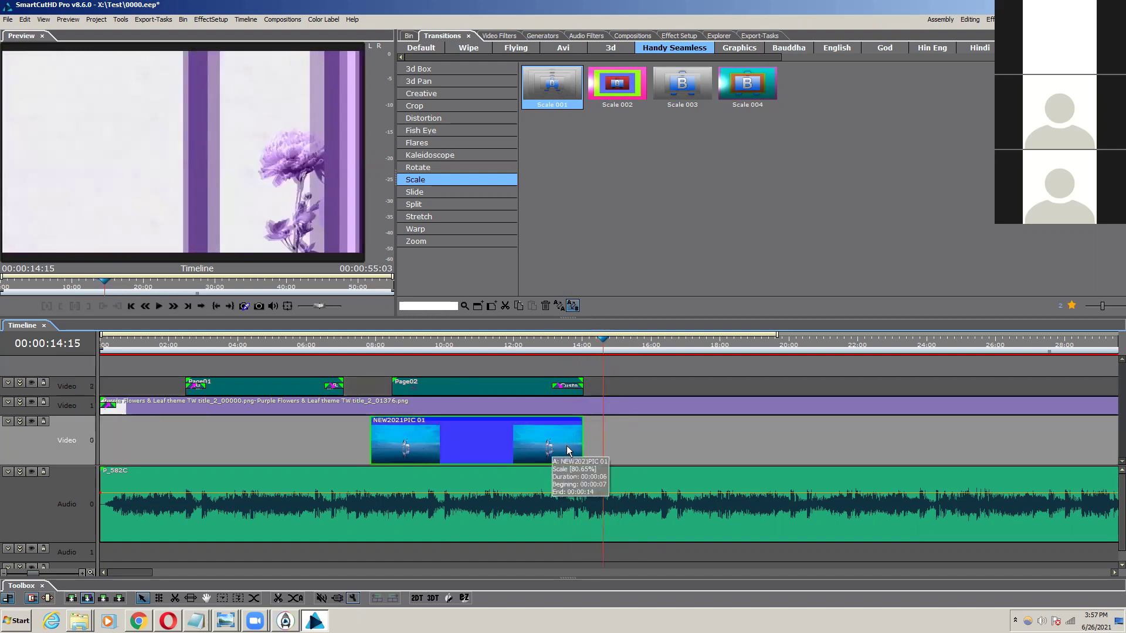
{"action": "mouse_move", "coordinate": [601, 345]}
{"action": "left_mouse_down"}
{"action": "mouse_move", "coordinate": [585, 346]}
{"action": "mouse_move", "coordinate": [606, 346]}
{"action": "left_mouse_up"}
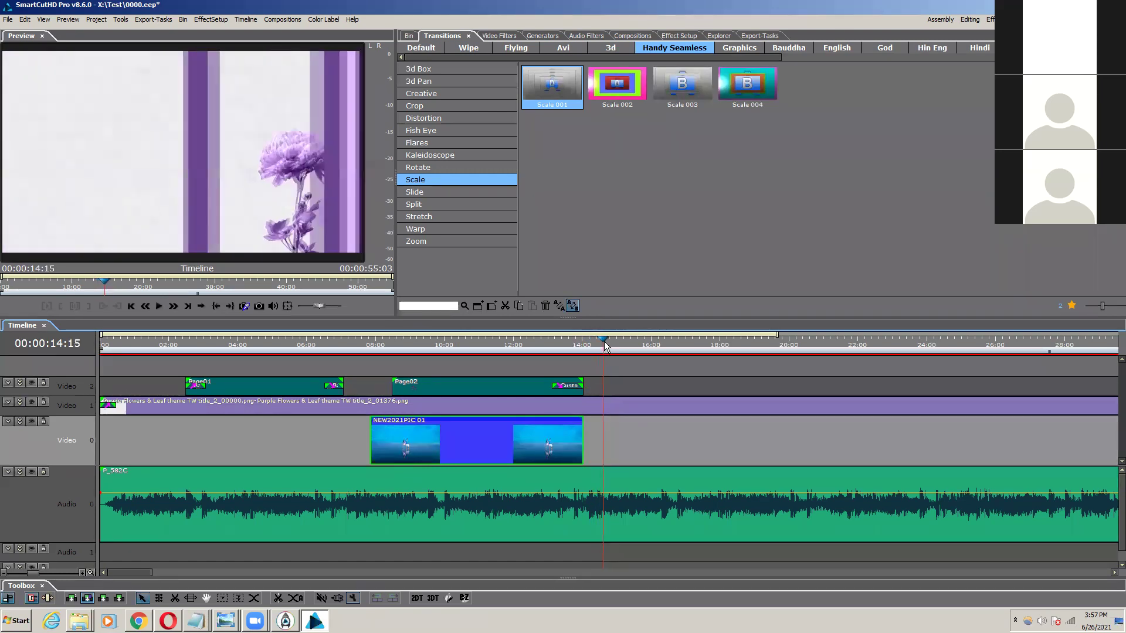
{"action": "left_click_drag", "start_coordinate": [579, 437], "coordinate": [599, 432]}
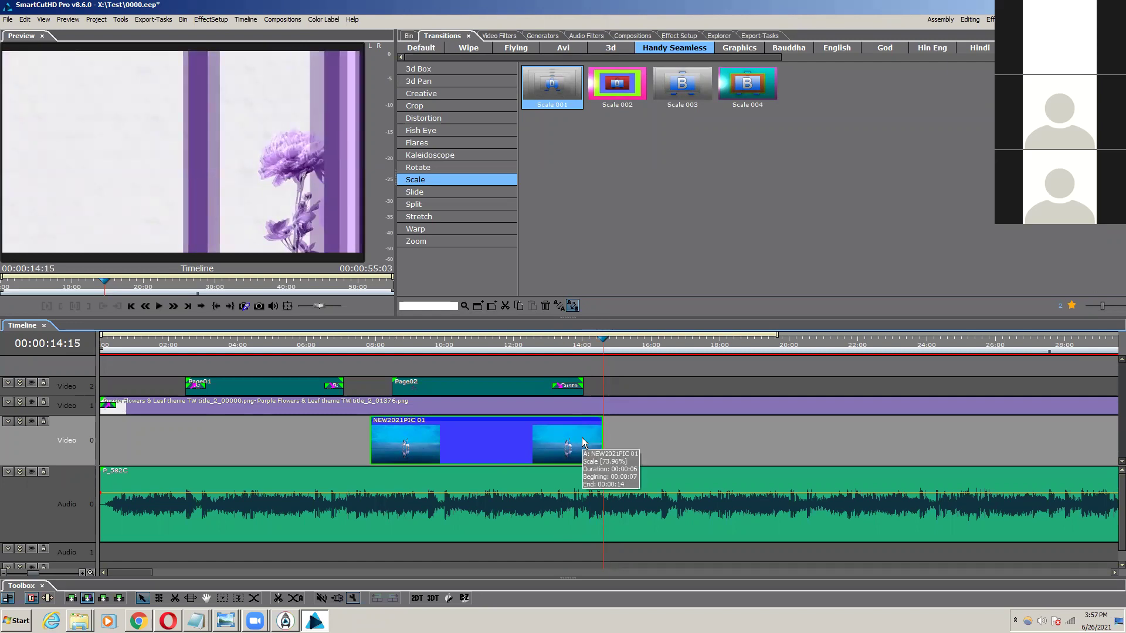
{"action": "right_click", "coordinate": [581, 438]}
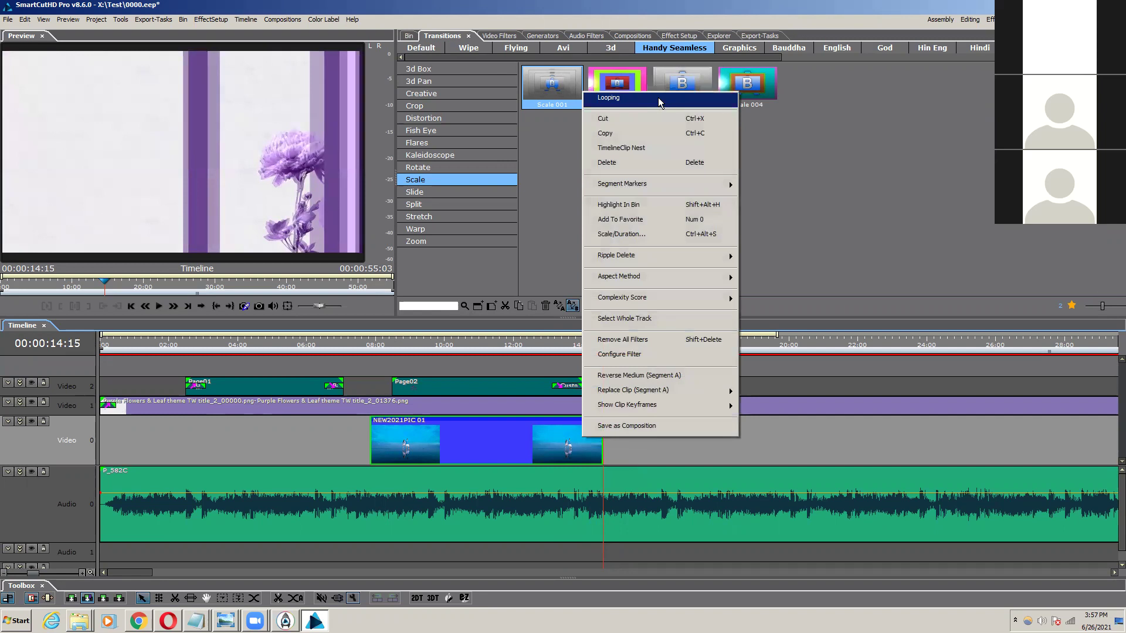
{"action": "left_click", "coordinate": [651, 455]}
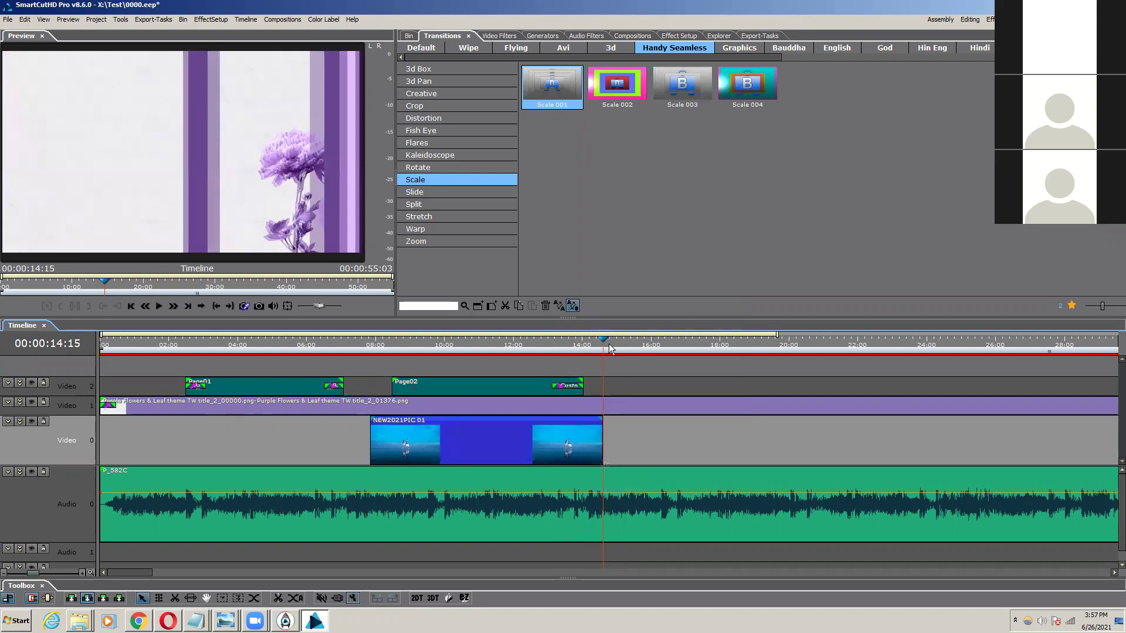
Step: Place the NEW2021PIC 02 still on the photo track under the template, starting at 00:00:14:23
{"action": "left_click_drag", "start_coordinate": [607, 343], "coordinate": [228, 451]}
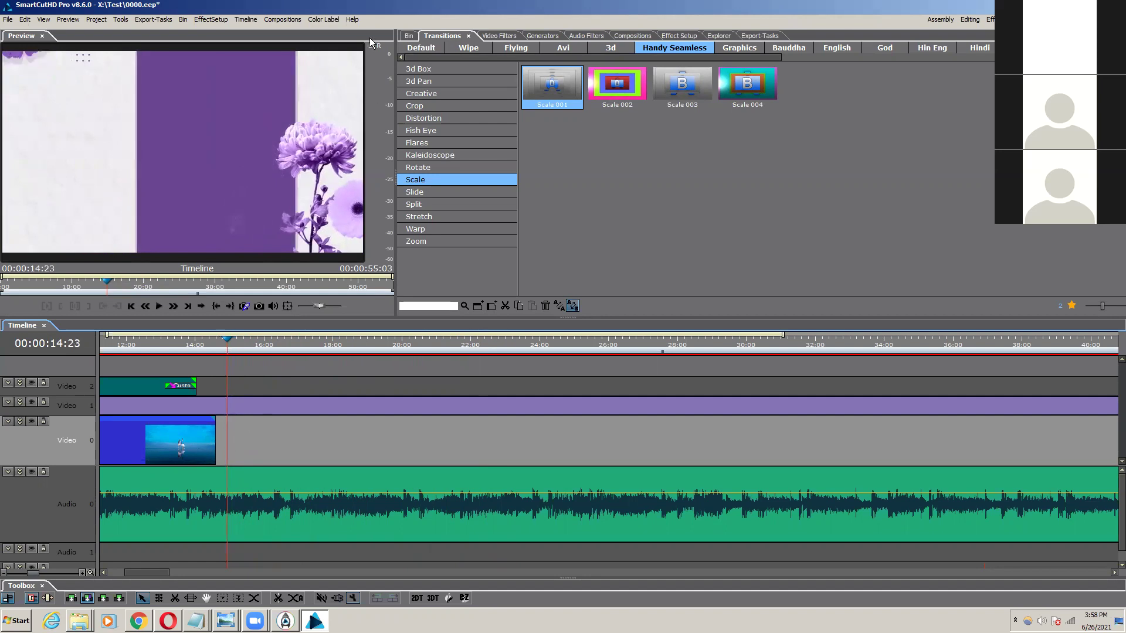
{"action": "left_click", "coordinate": [409, 36]}
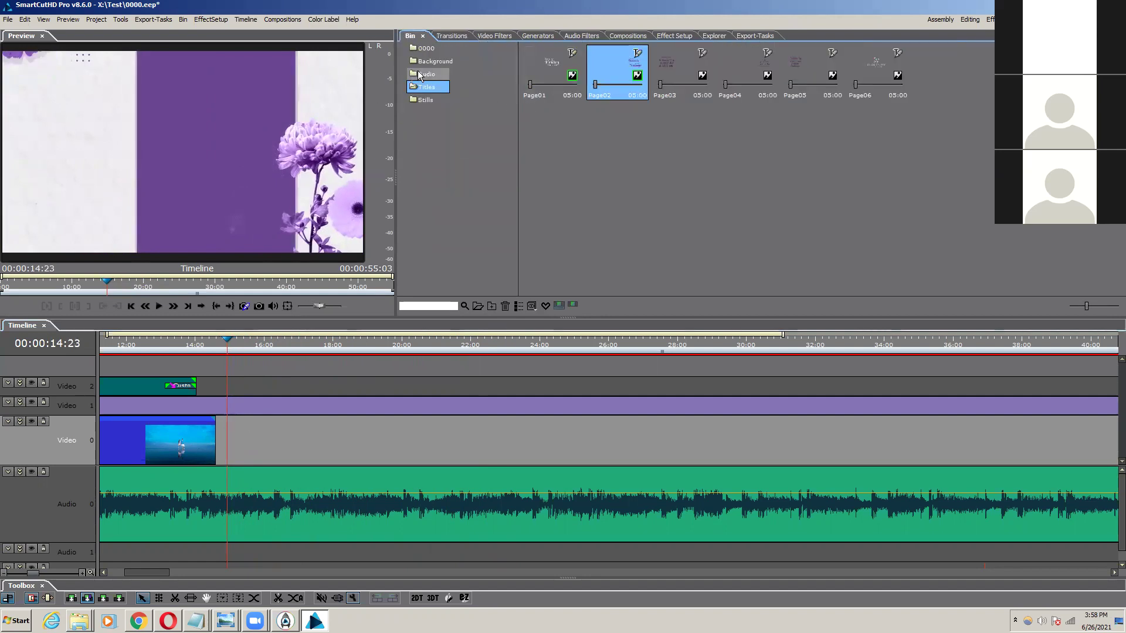
{"action": "left_click", "coordinate": [430, 65]}
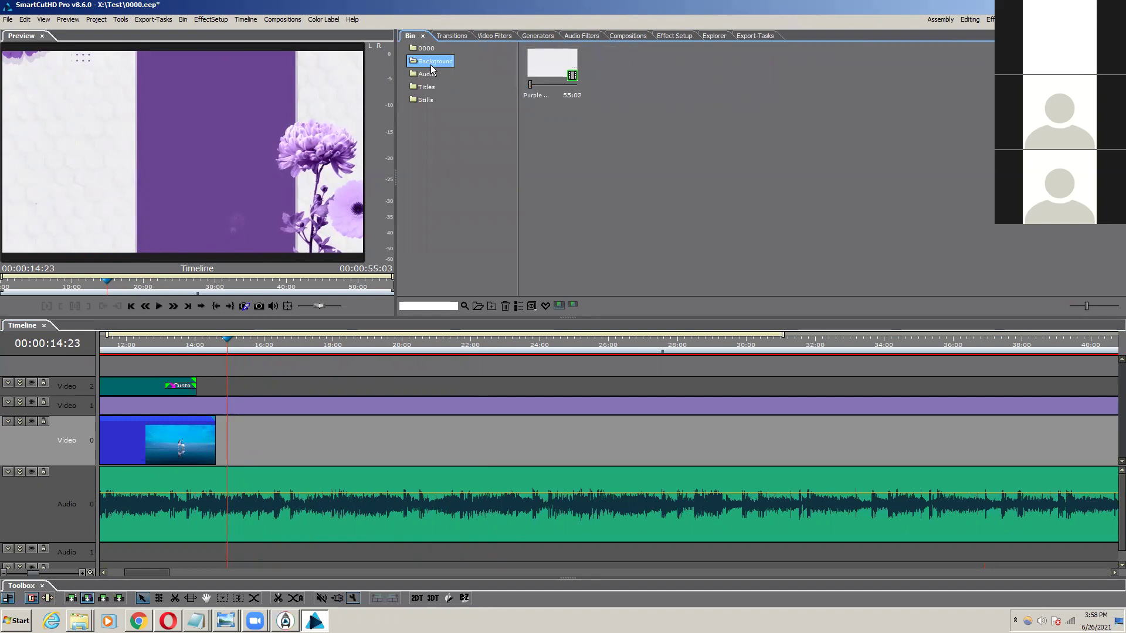
{"action": "left_click", "coordinate": [424, 97]}
{"action": "left_click", "coordinate": [617, 60]}
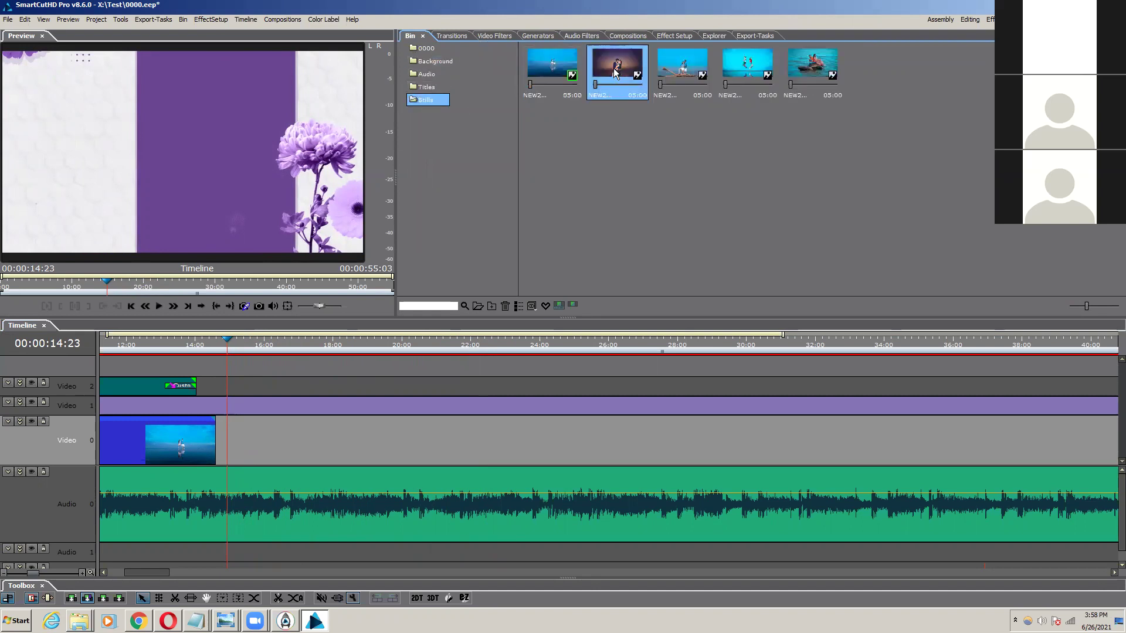
{"action": "left_click_drag", "start_coordinate": [616, 72], "coordinate": [228, 436]}
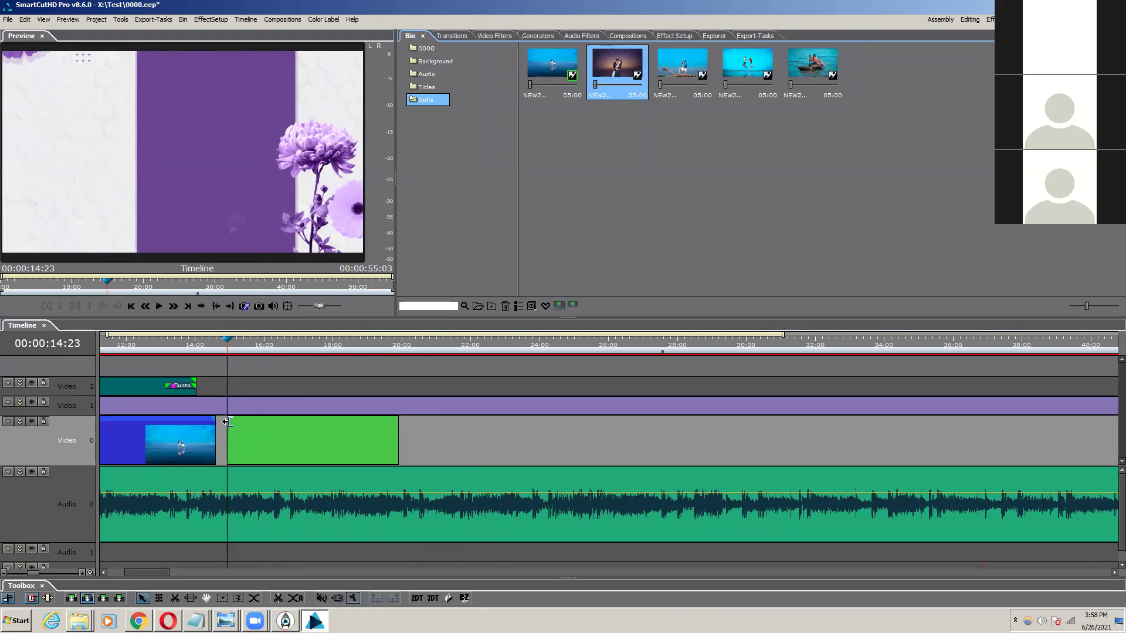
Step: Extend the NEW2021PIC 02 clip to end at 00:00:22:12 and check it against the template animation
{"action": "left_click_drag", "start_coordinate": [227, 345], "coordinate": [488, 408]}
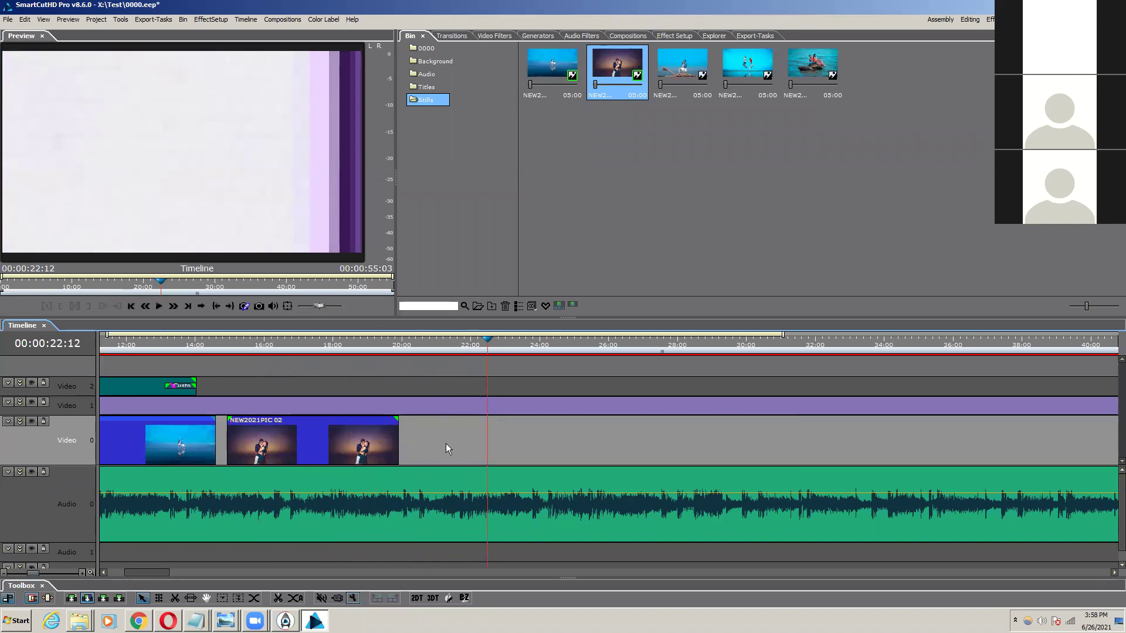
{"action": "left_click_drag", "start_coordinate": [398, 441], "coordinate": [486, 450]}
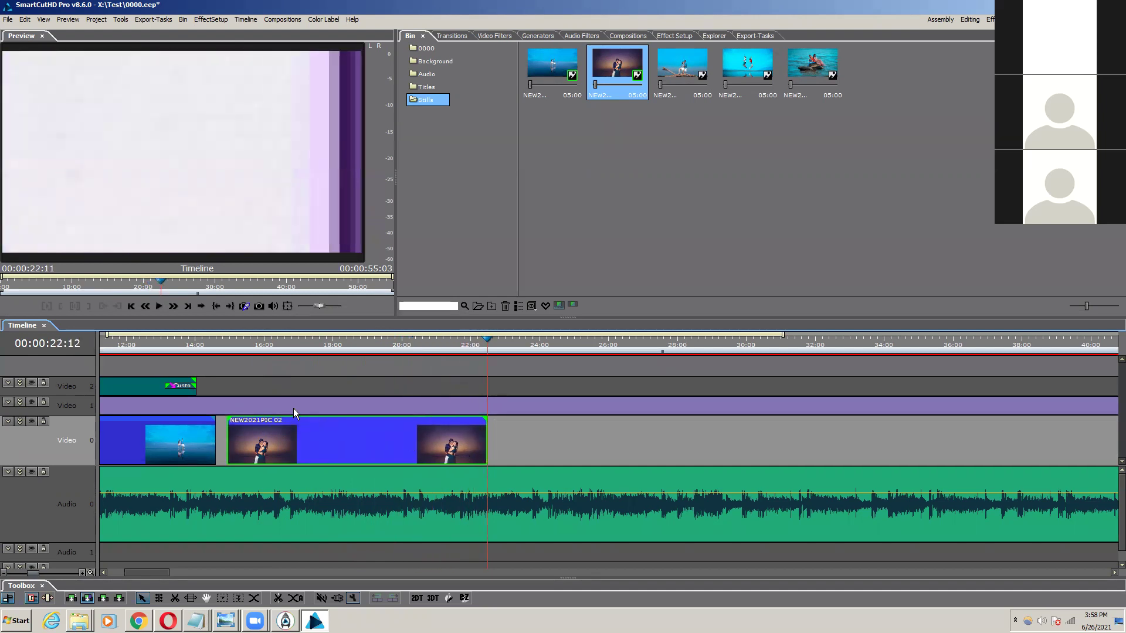
{"action": "left_click_drag", "start_coordinate": [234, 350], "coordinate": [437, 367]}
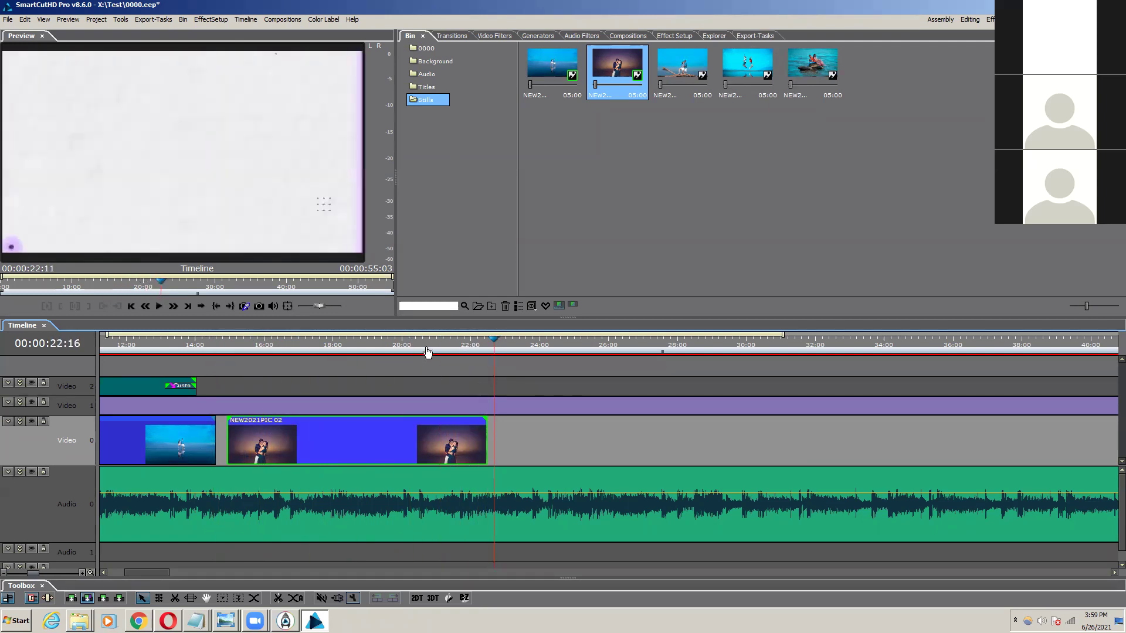
Step: Apply the Night Rush filter from the Film Cinematic Colours collection to the NEW2021PIC 02 clip and play it back
{"action": "left_click", "coordinate": [426, 344]}
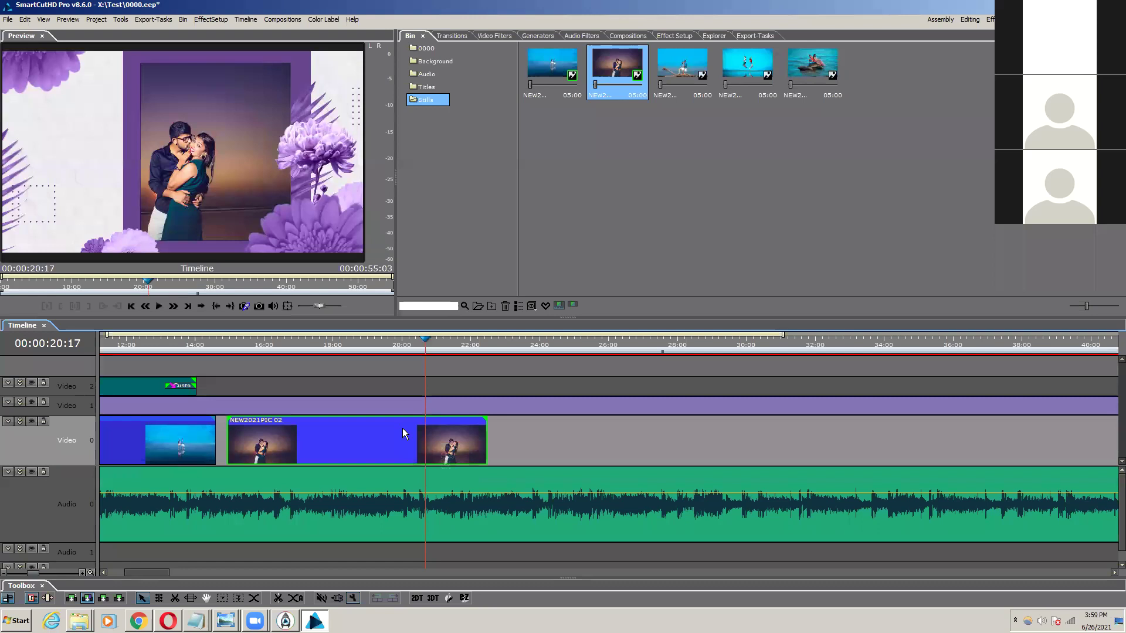
{"action": "left_click", "coordinate": [494, 36]}
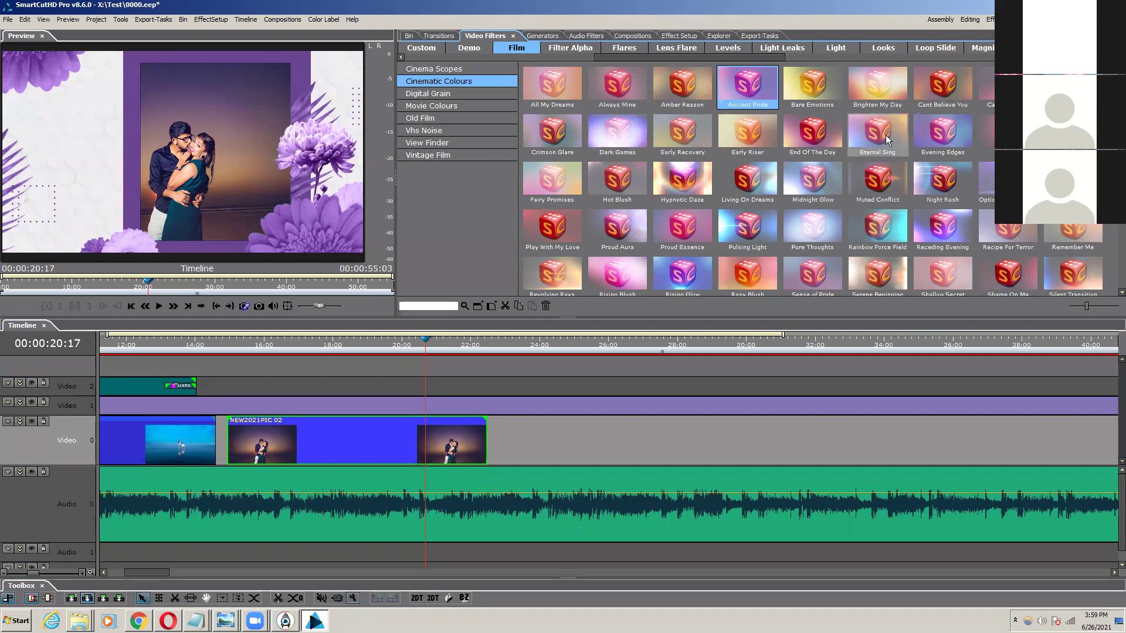
{"action": "left_click_drag", "start_coordinate": [442, 388], "coordinate": [405, 426]}
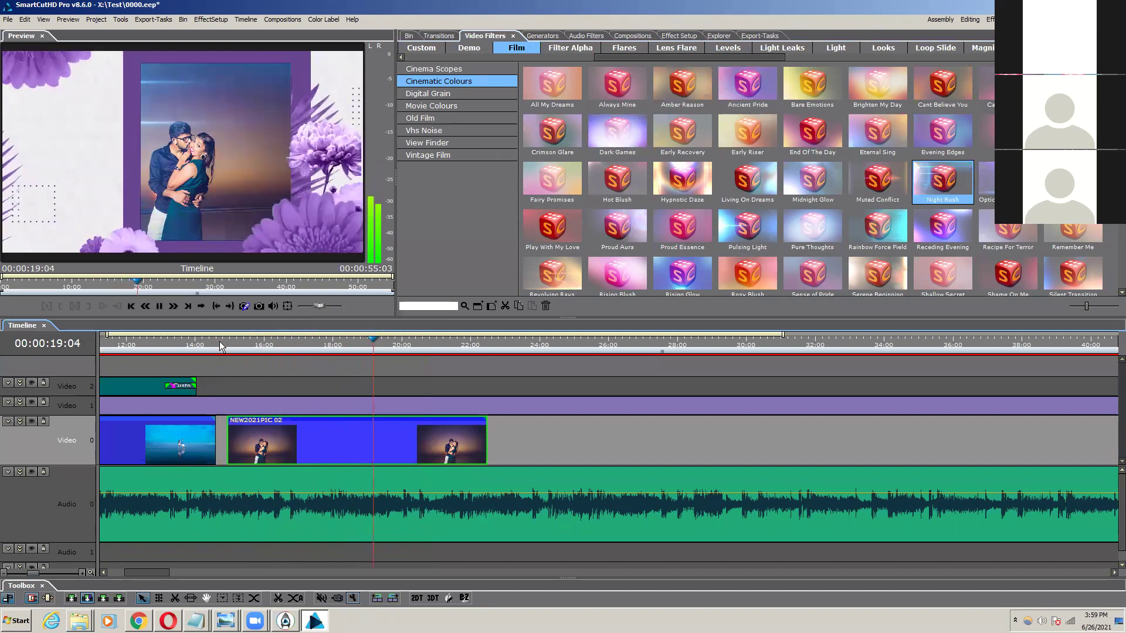
{"action": "key", "text": "space"}
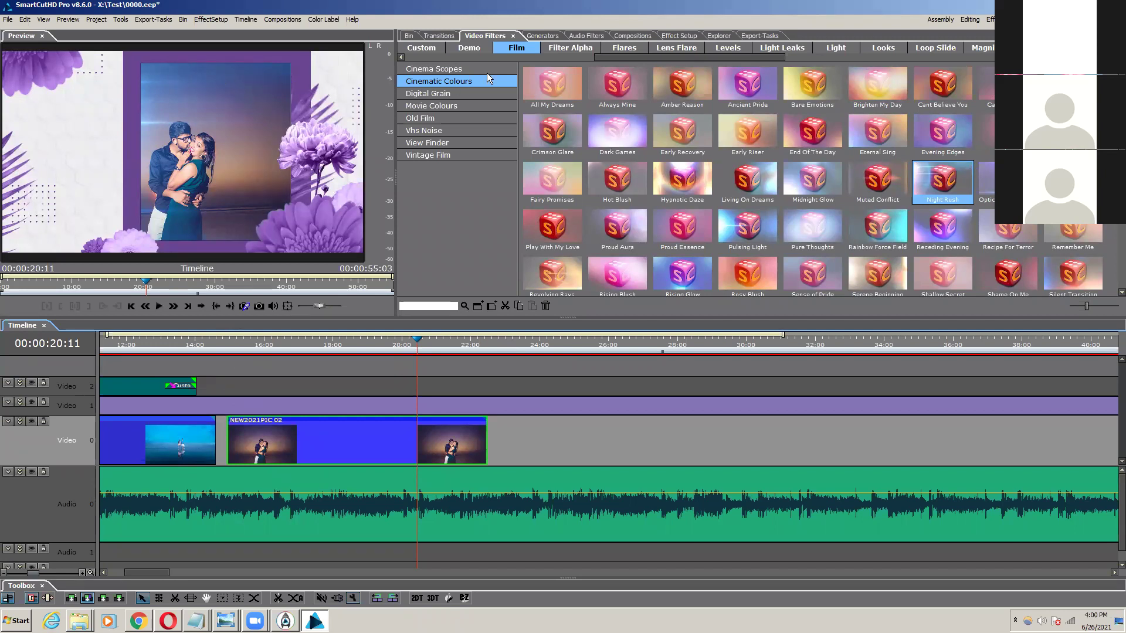
Step: Enable Motion on NEW2021PIC 02, synchronize its X and Y scale, and add a 100.0 scale keyframe at the clip's start
{"action": "left_click", "coordinate": [678, 36]}
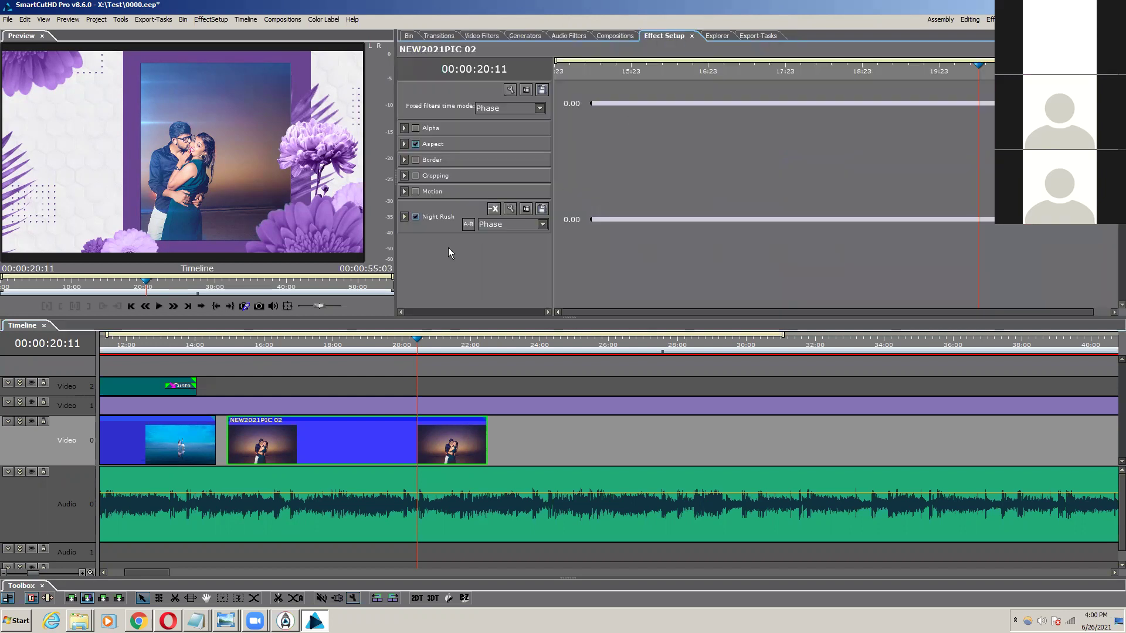
{"action": "left_click", "coordinate": [404, 191]}
{"action": "left_click", "coordinate": [415, 191]}
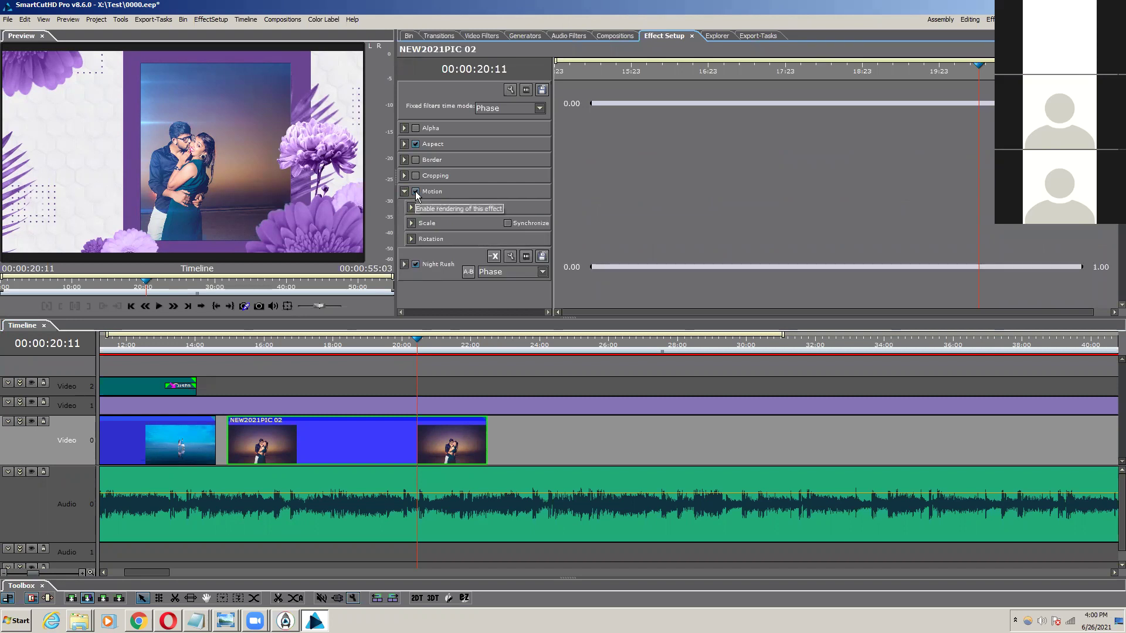
{"action": "left_click", "coordinate": [412, 223]}
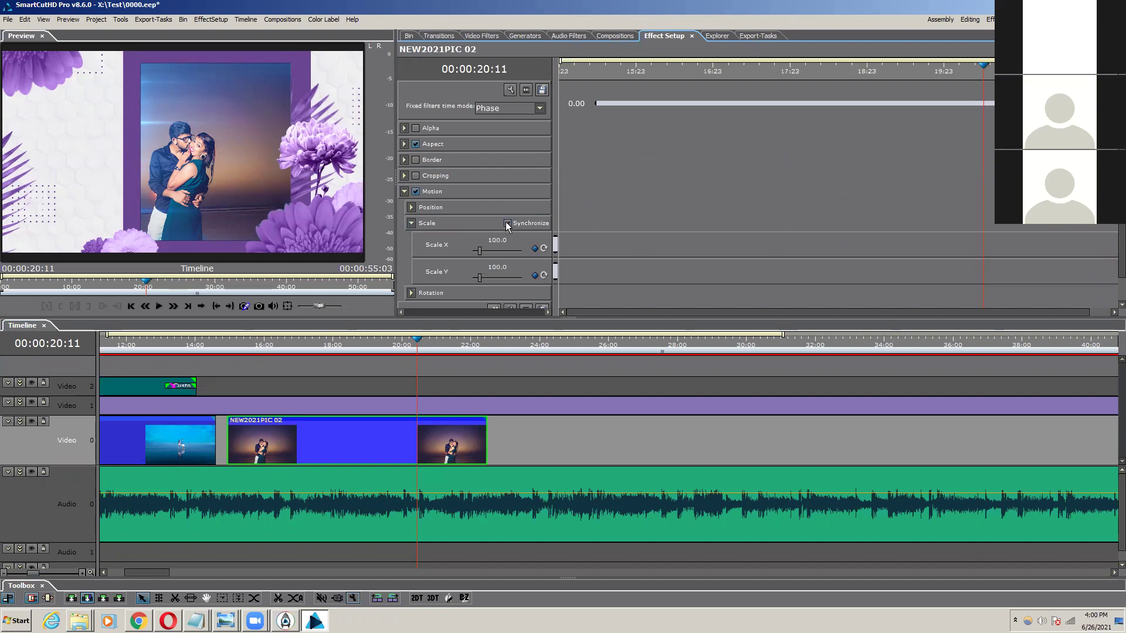
{"action": "left_click", "coordinate": [534, 249]}
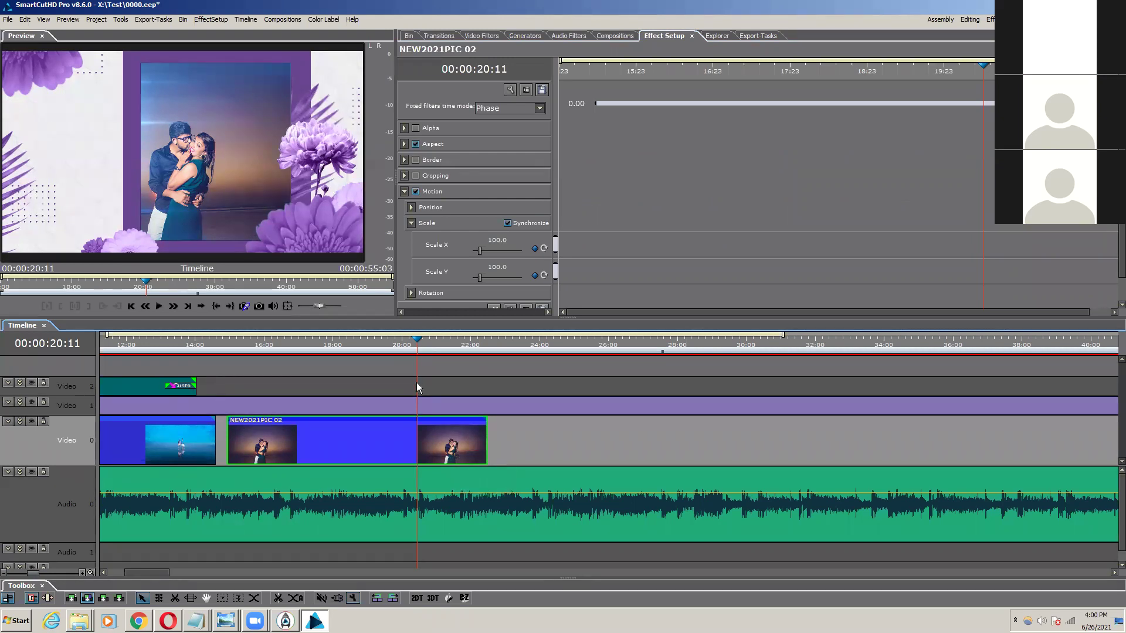
{"action": "key", "text": "Page_Up"}
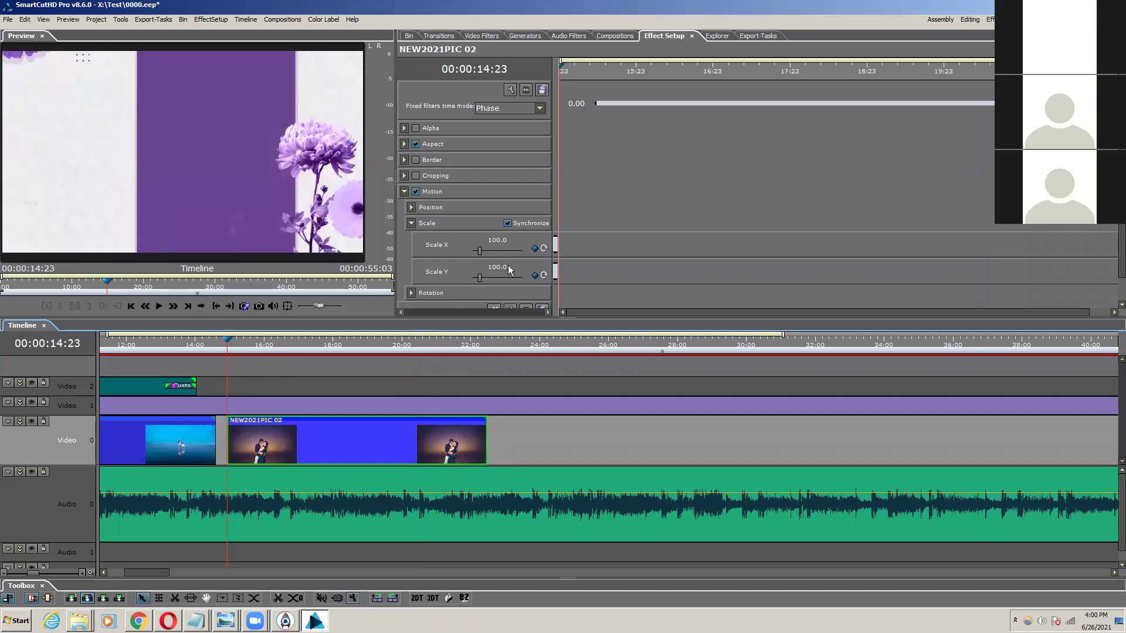
{"action": "left_click", "coordinate": [534, 275]}
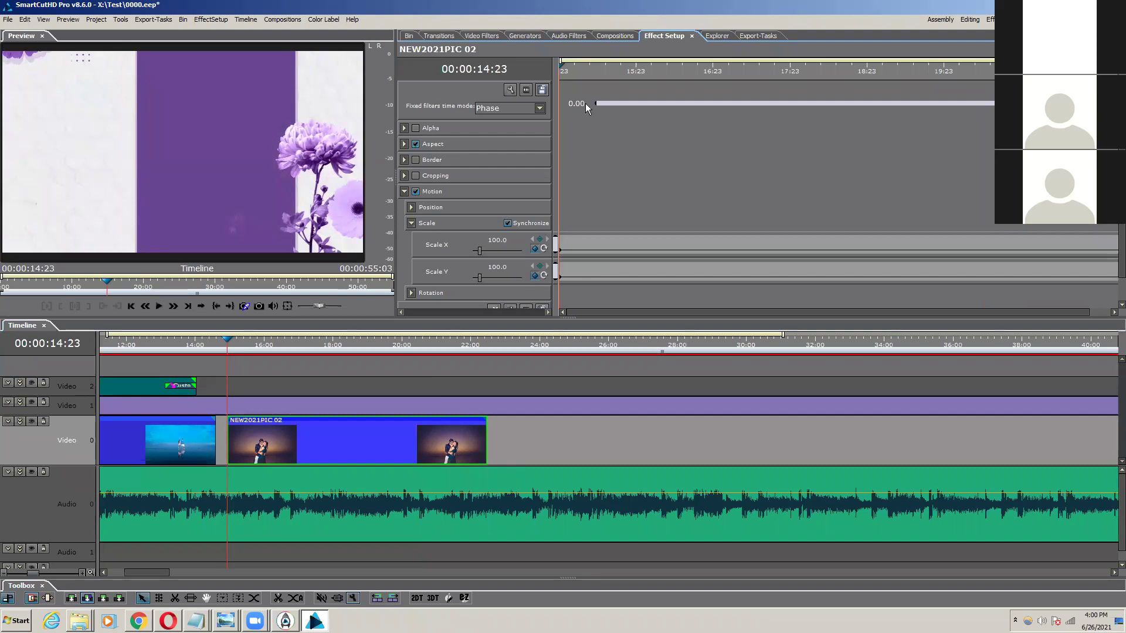
Step: Add a scale keyframe at 00:00:21:21 on NEW2021PIC 02 and set its scale to 157.9
{"action": "left_click_drag", "start_coordinate": [561, 71], "coordinate": [1091, 103]}
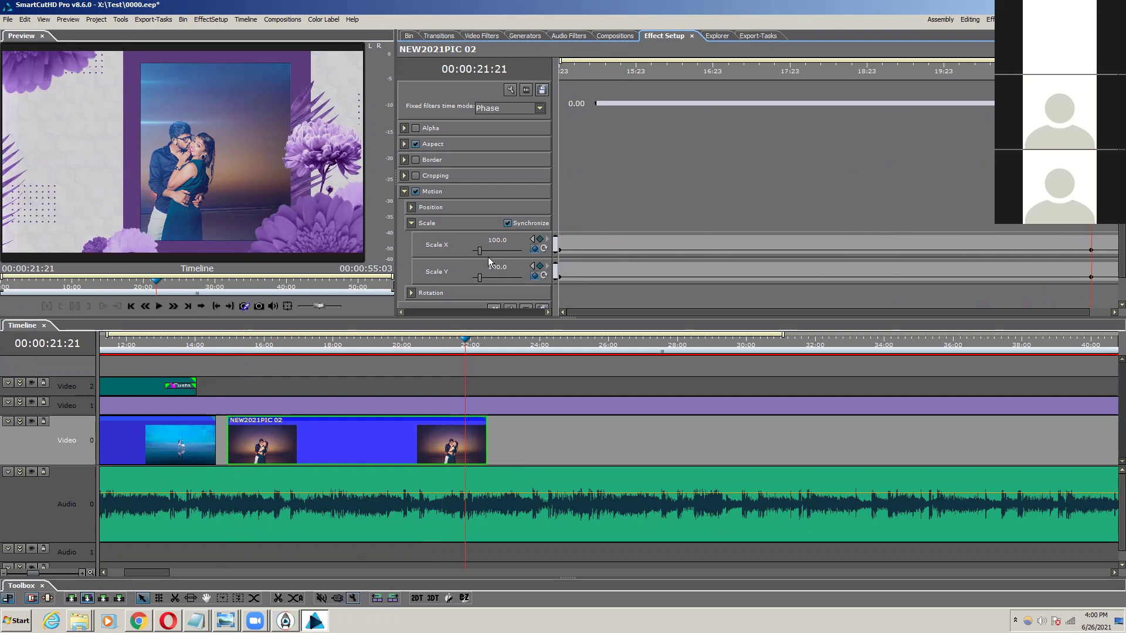
{"action": "left_click_drag", "start_coordinate": [480, 251], "coordinate": [481, 251]}
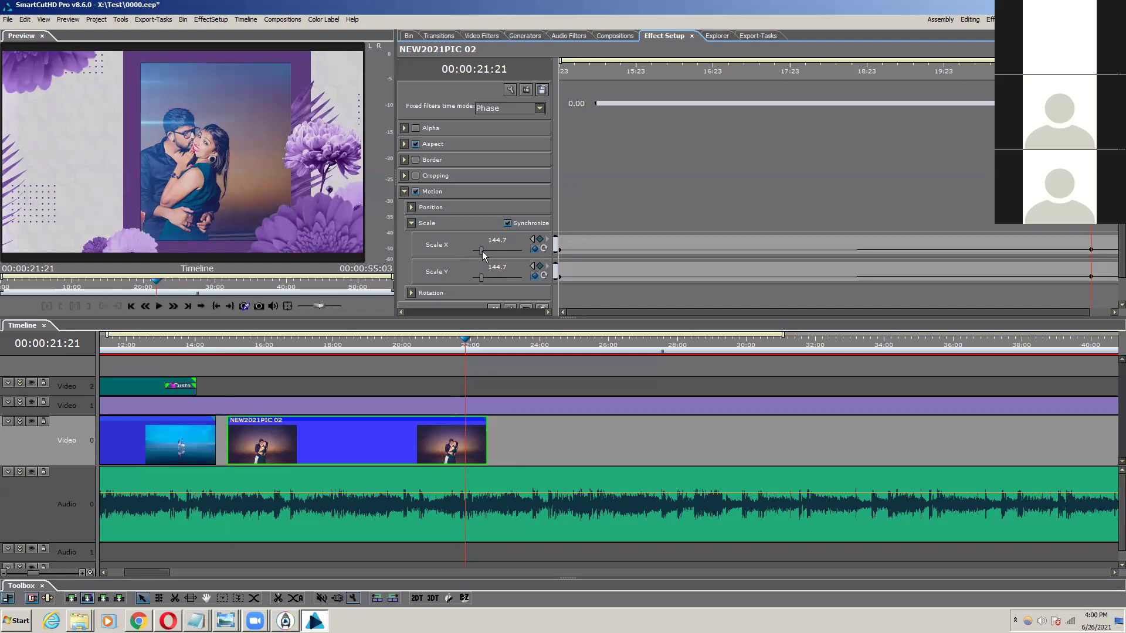
{"action": "left_click_drag", "start_coordinate": [482, 252], "coordinate": [482, 252]}
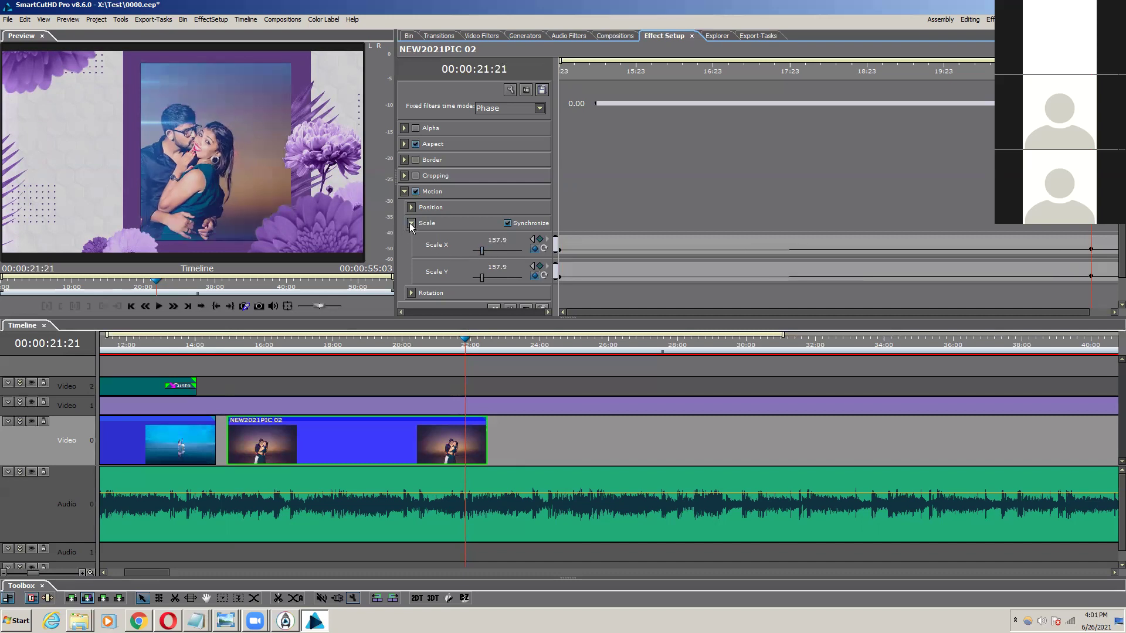
Step: Enable Position X and Position Y keyframing on NEW2021PIC 02, with keyframes at 00:00:14:23 and 00:00:21:21
{"action": "left_click", "coordinate": [411, 223]}
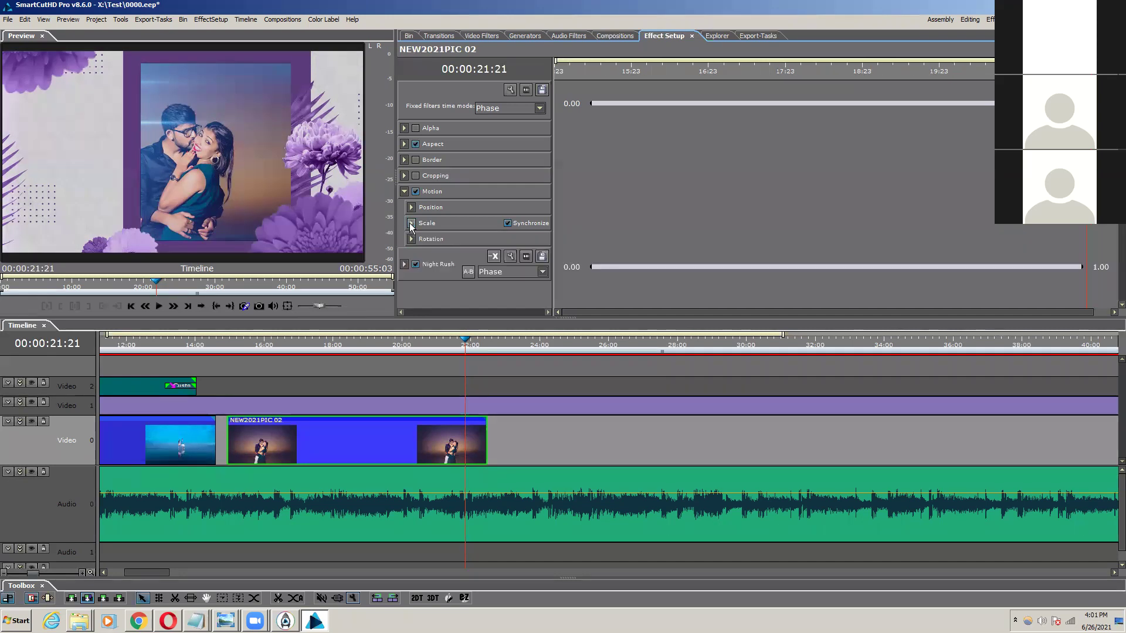
{"action": "left_click", "coordinate": [412, 207]}
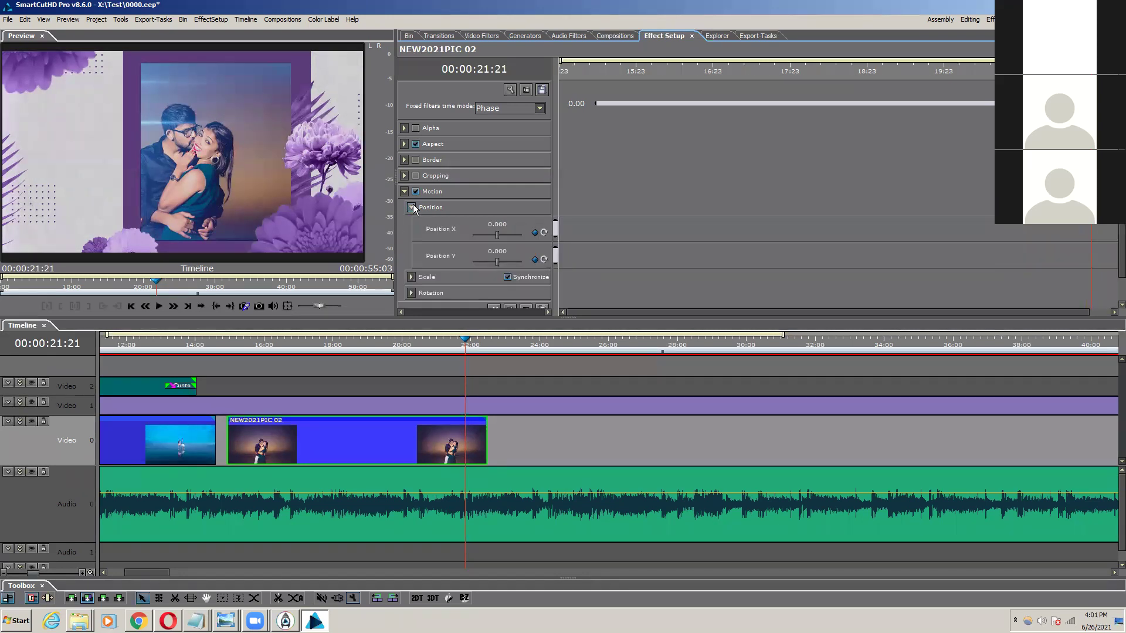
{"action": "left_click", "coordinate": [411, 277]}
{"action": "scroll", "coordinate": [519, 255], "scroll_direction": "down", "scroll_amount": 2}
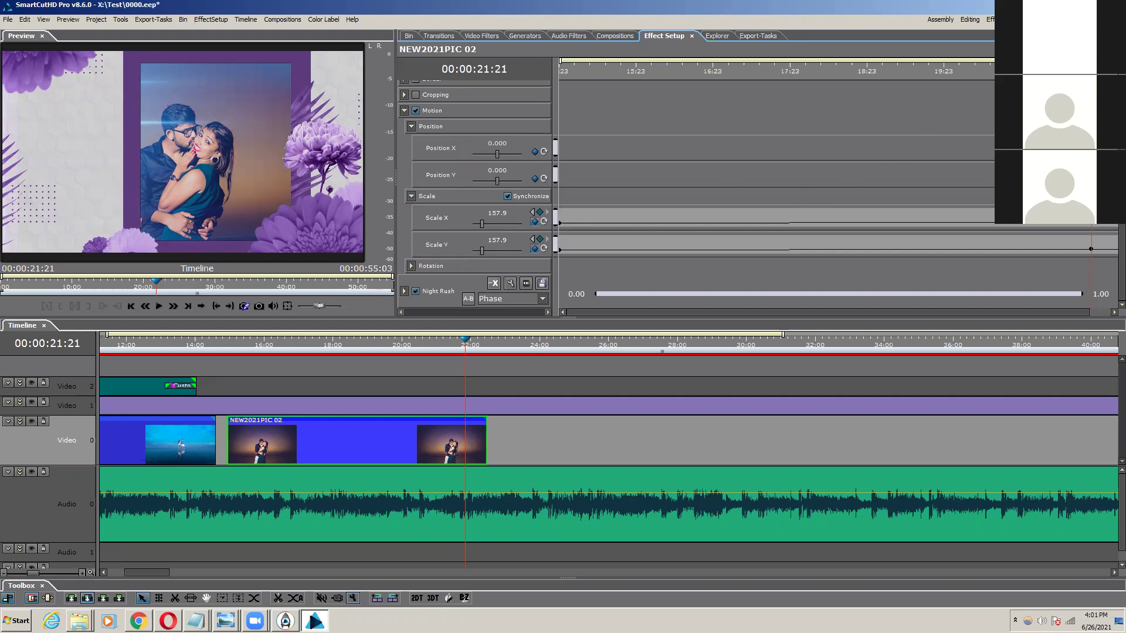
{"action": "left_click_drag", "start_coordinate": [968, 87], "coordinate": [572, 108]}
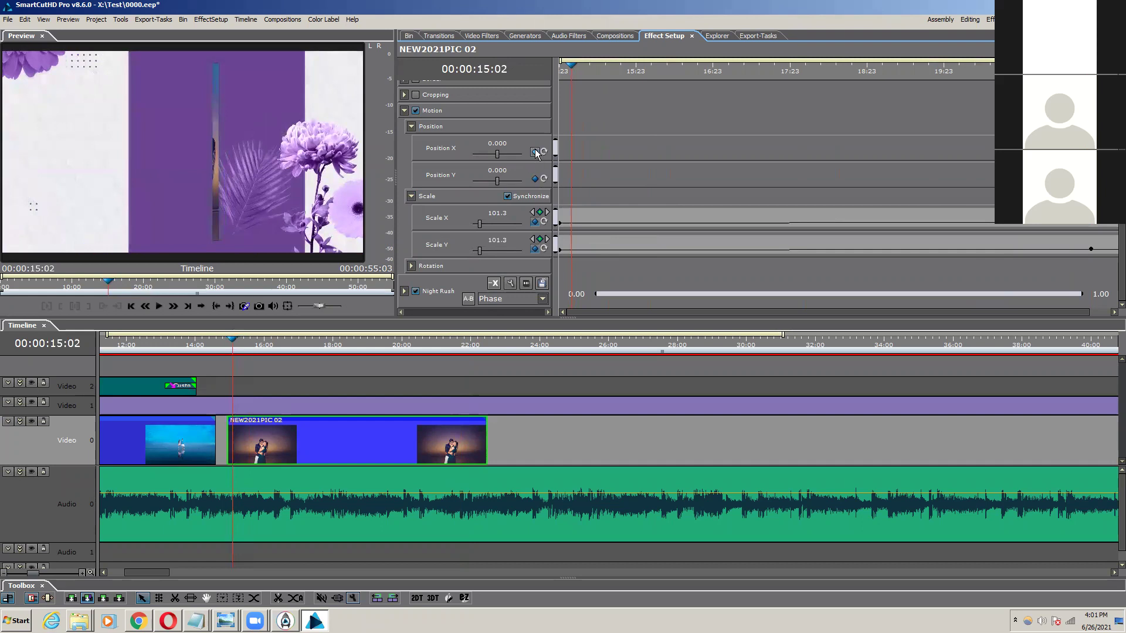
{"action": "left_click_drag", "start_coordinate": [570, 73], "coordinate": [561, 73]}
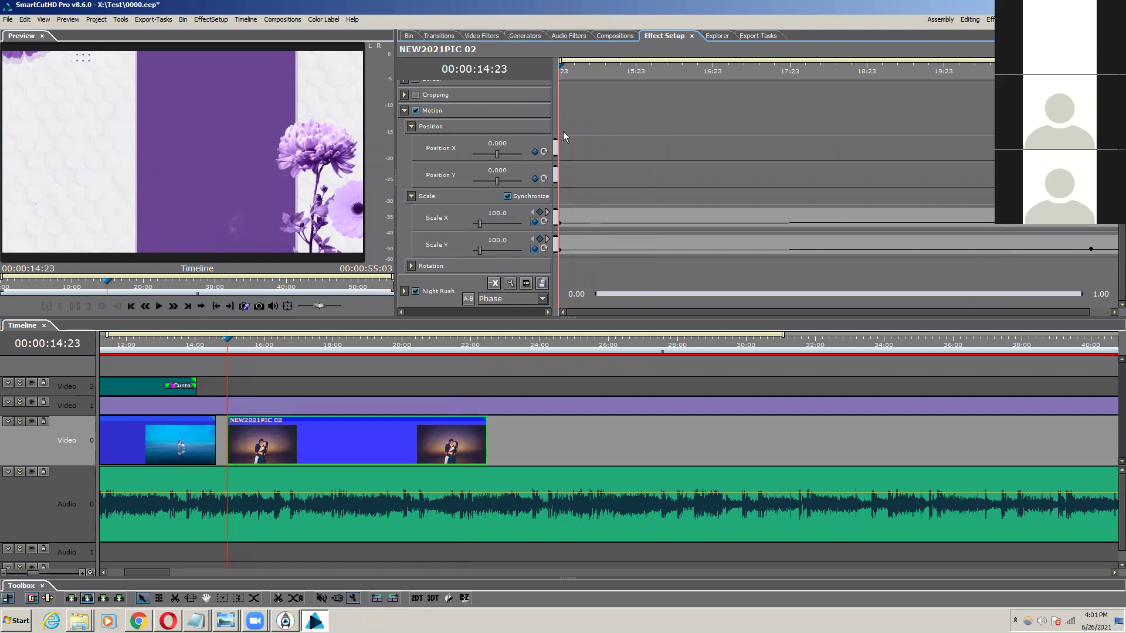
{"action": "left_click", "coordinate": [547, 211]}
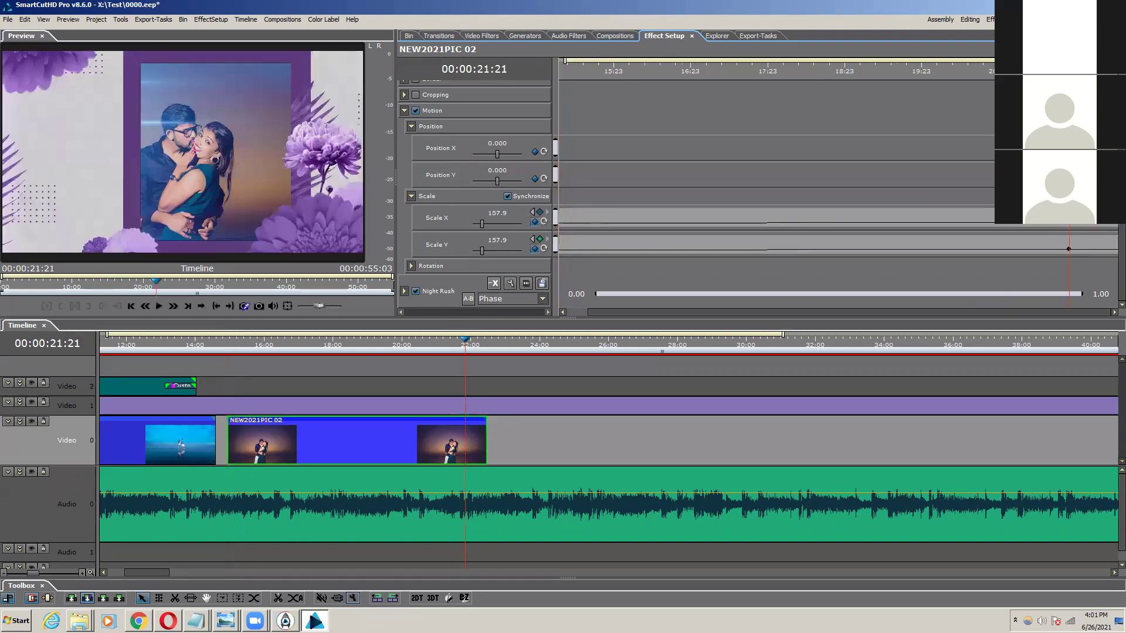
{"action": "left_click", "coordinate": [534, 152]}
{"action": "left_click", "coordinate": [534, 179]}
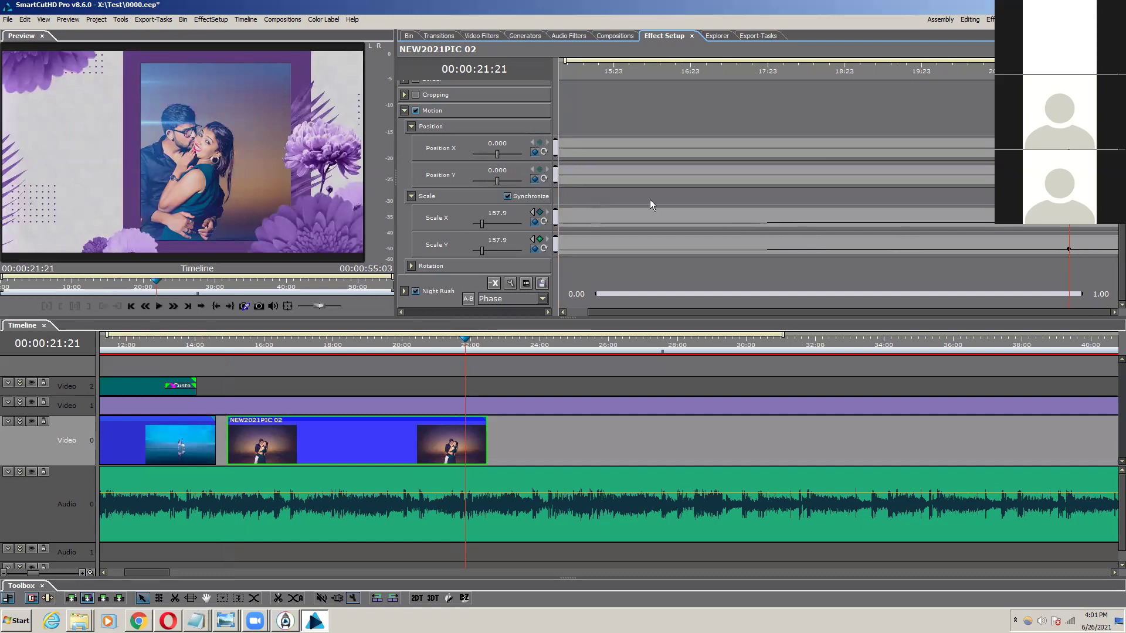
{"action": "left_click", "coordinate": [532, 213]}
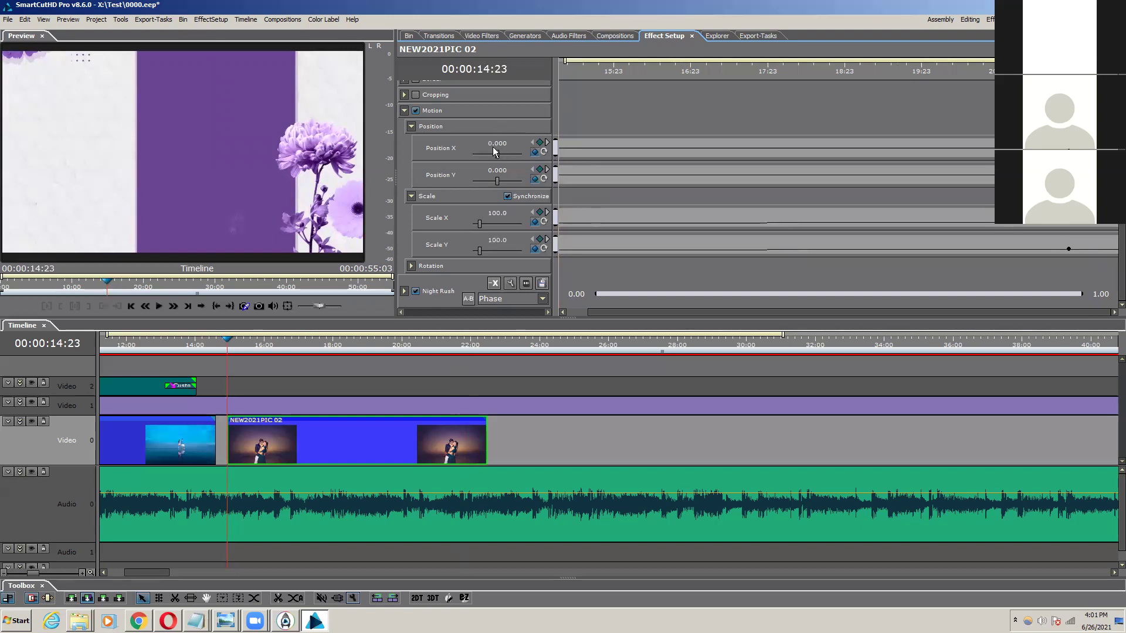
{"action": "left_click", "coordinate": [546, 142]}
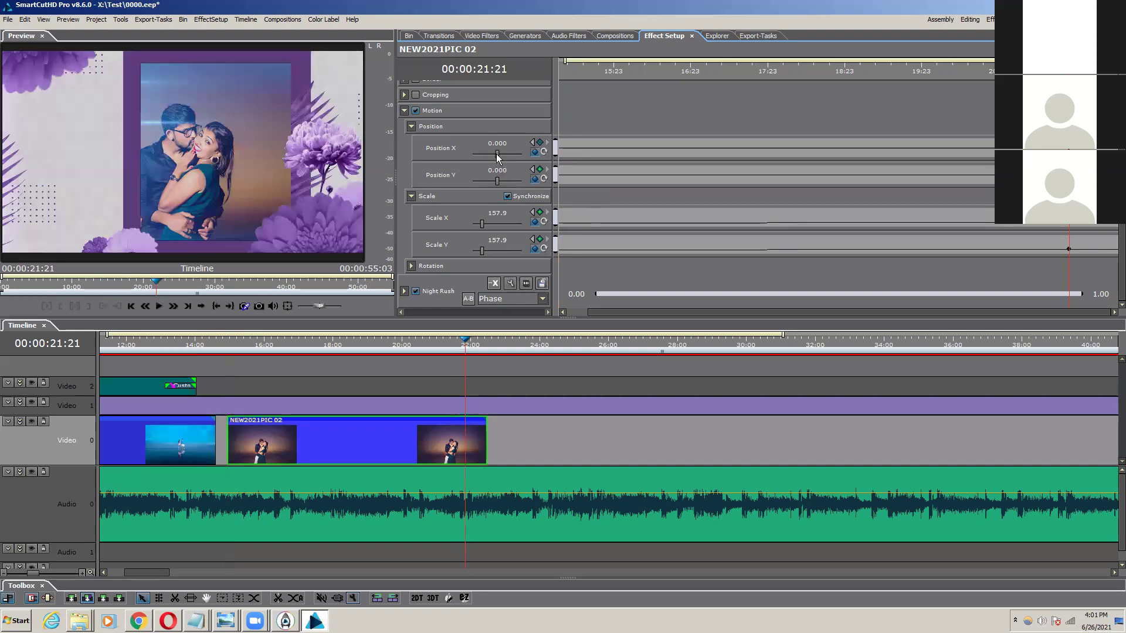
Step: Set the 00:00:21:21 position keyframe of NEW2021PIC 02 to X 0.281 and Y 0.105, and play the clip back
{"action": "left_click_drag", "start_coordinate": [497, 154], "coordinate": [499, 181]}
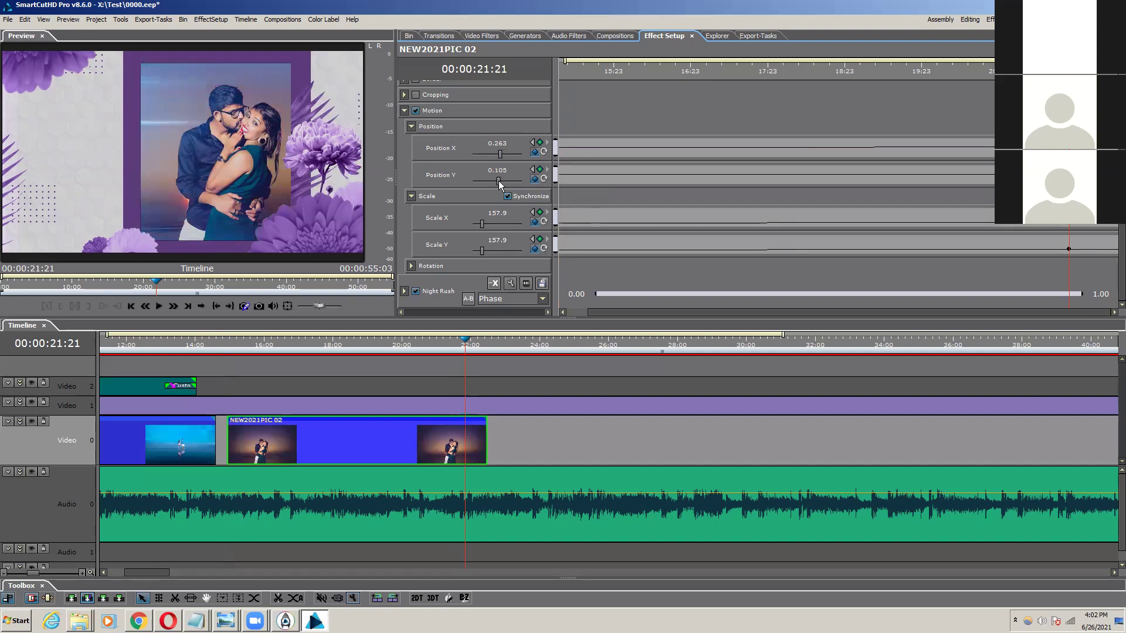
{"action": "left_click_drag", "start_coordinate": [500, 153], "coordinate": [499, 156]}
{"action": "left_click", "coordinate": [503, 143]}
{"action": "scroll", "coordinate": [505, 149], "scroll_direction": "up", "scroll_amount": 2}
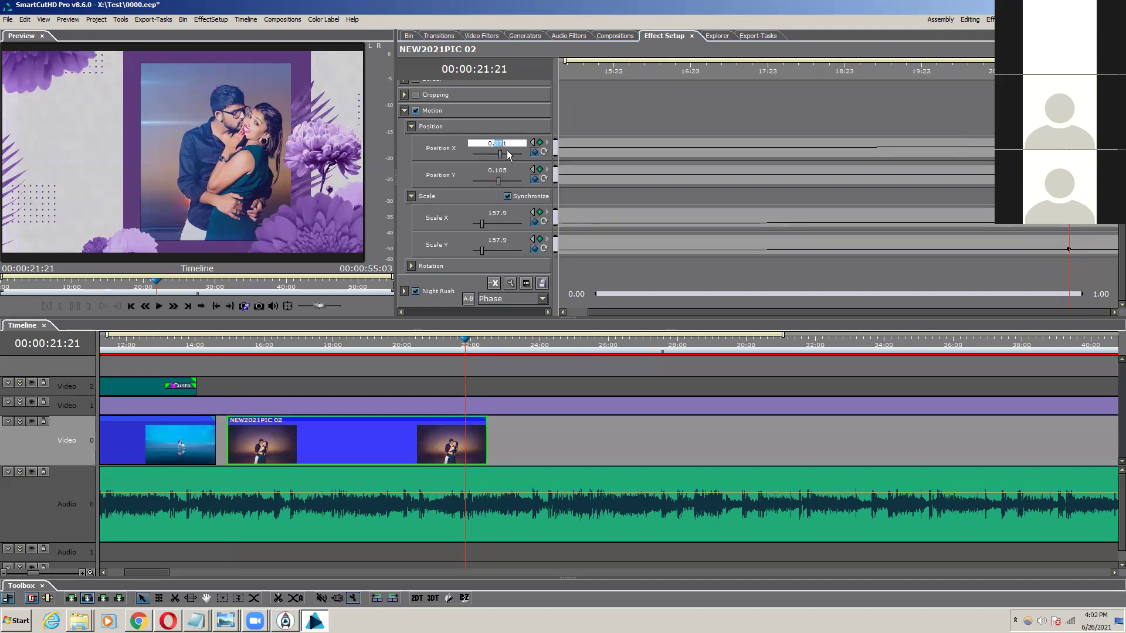
{"action": "type", "text": "28"}
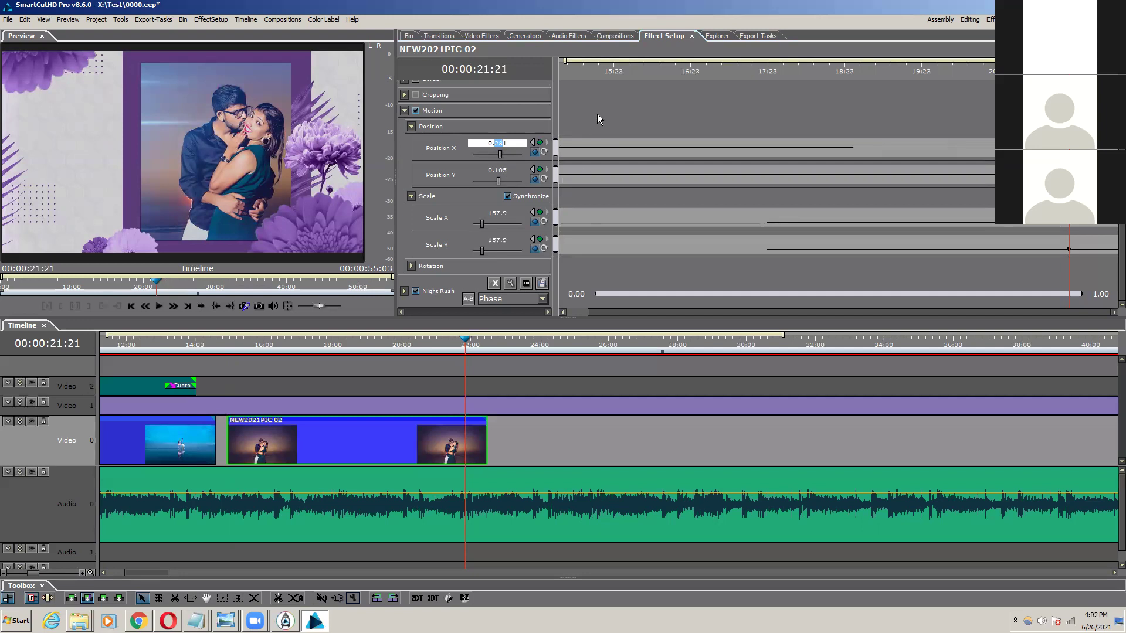
{"action": "key", "text": "Return"}
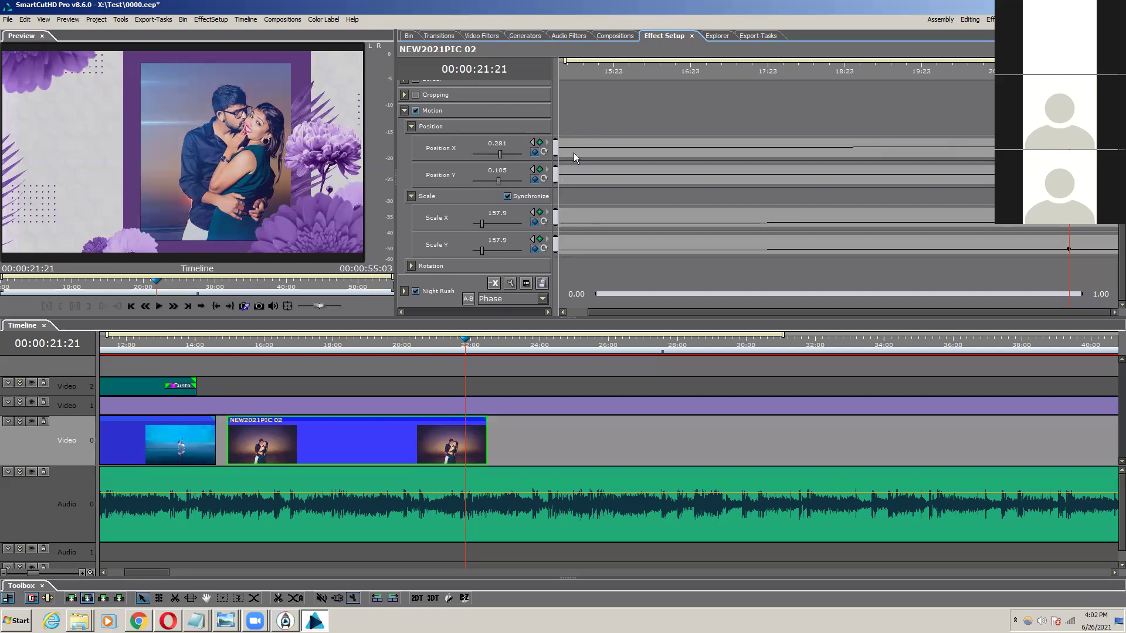
{"action": "left_click", "coordinate": [222, 339]}
{"action": "key", "text": "space"}
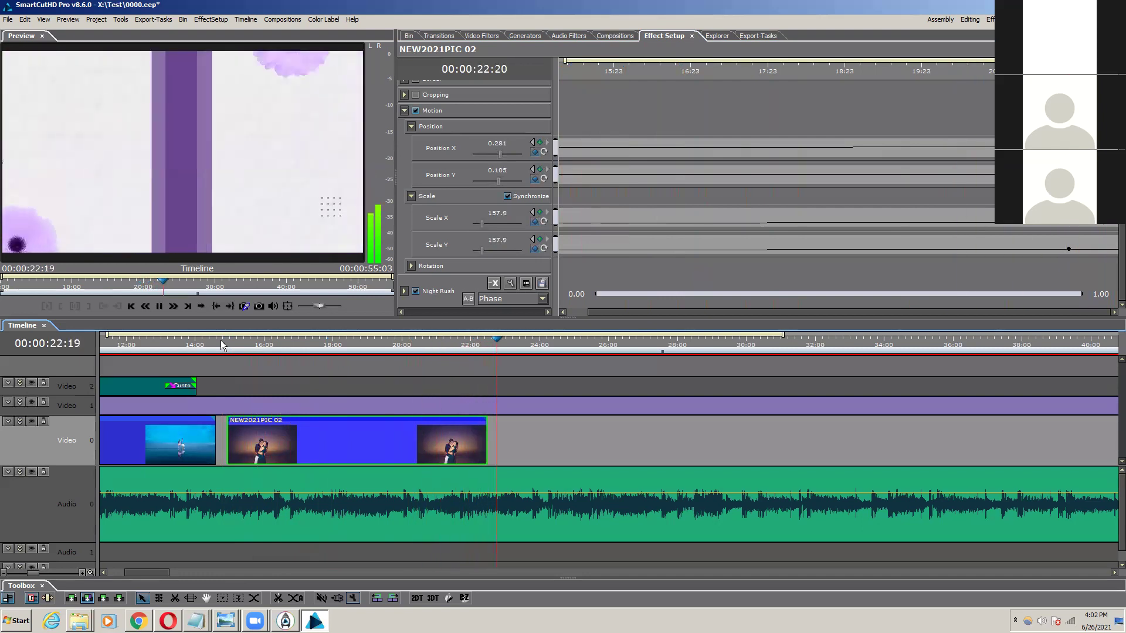
{"action": "key", "text": "space"}
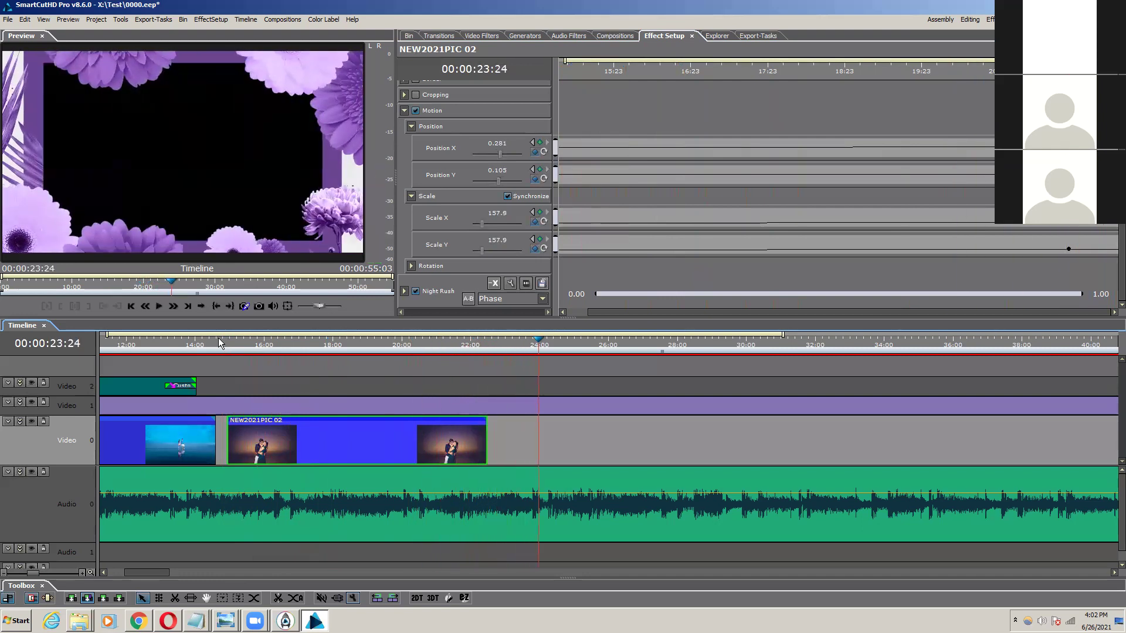
{"action": "left_click", "coordinate": [231, 346]}
{"action": "key", "text": "space"}
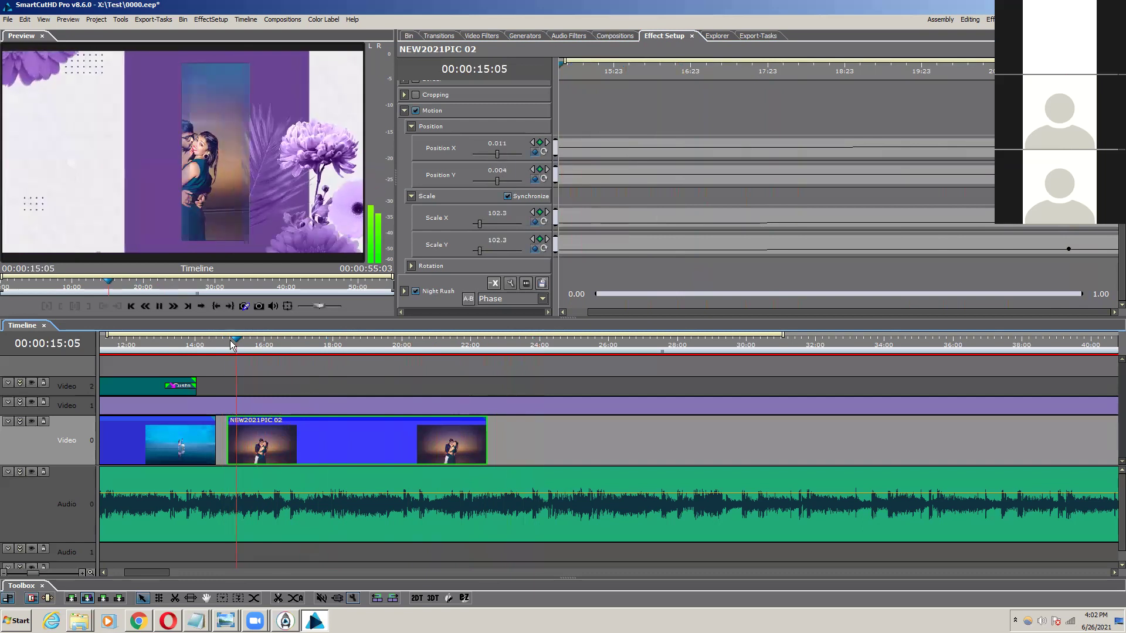
{"action": "key", "text": "space"}
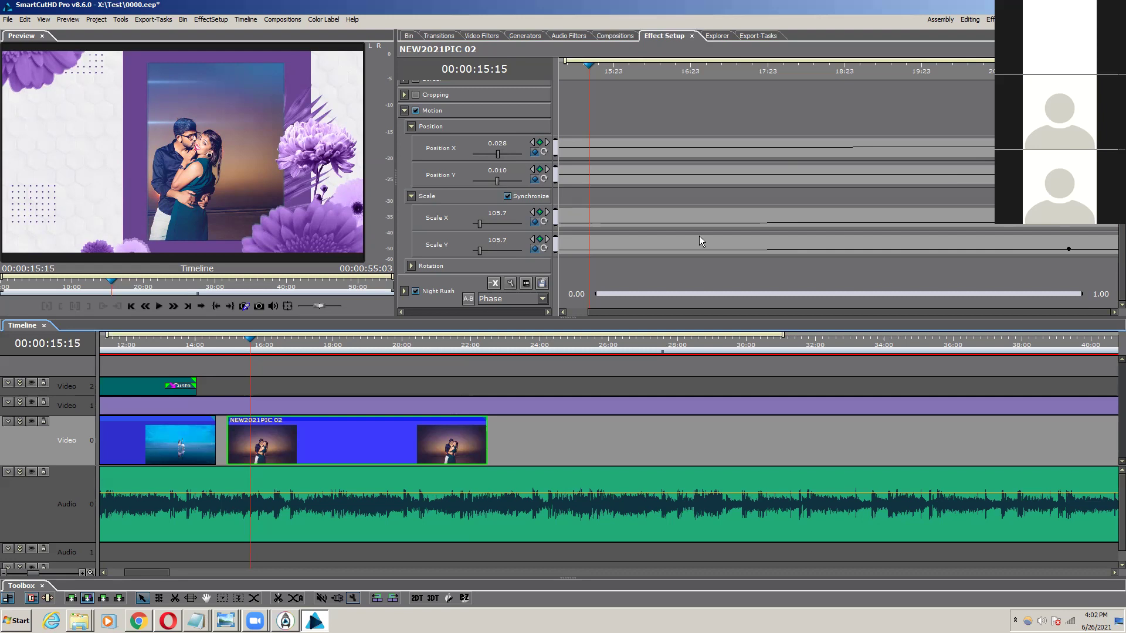
Step: Set the scale of NEW2021PIC 02 at 00:00:21:21 to 145.9 and Position Y to 0.055, and review the motion
{"action": "left_click", "coordinate": [547, 211]}
{"action": "double_click", "coordinate": [496, 216]}
{"action": "scroll", "coordinate": [499, 212], "scroll_direction": "down", "scroll_amount": 3}
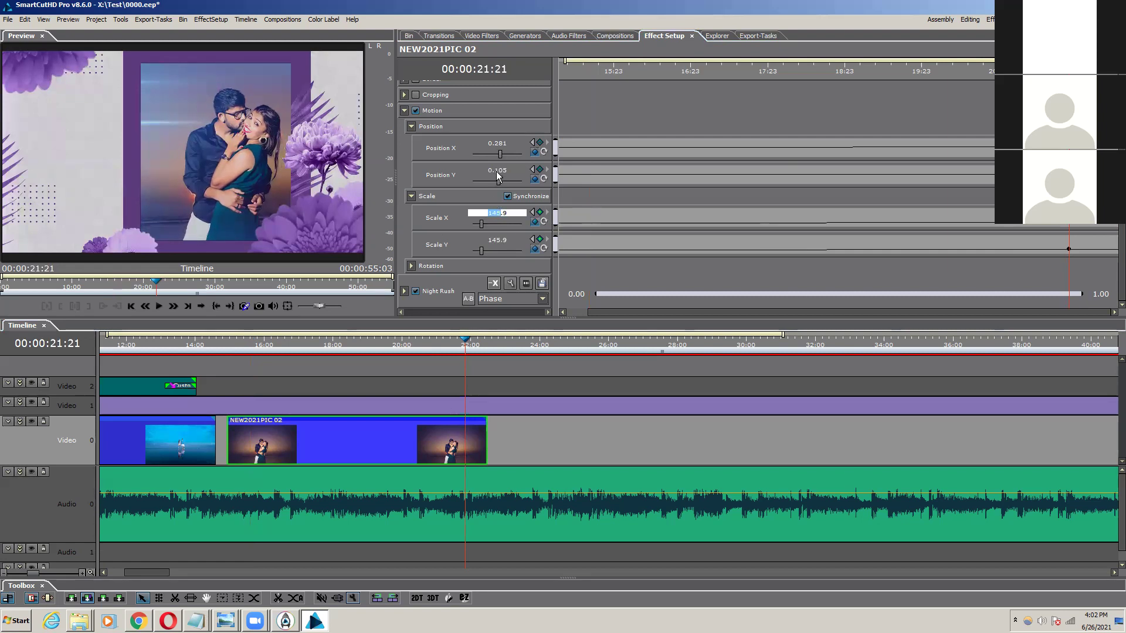
{"action": "left_click", "coordinate": [497, 172]}
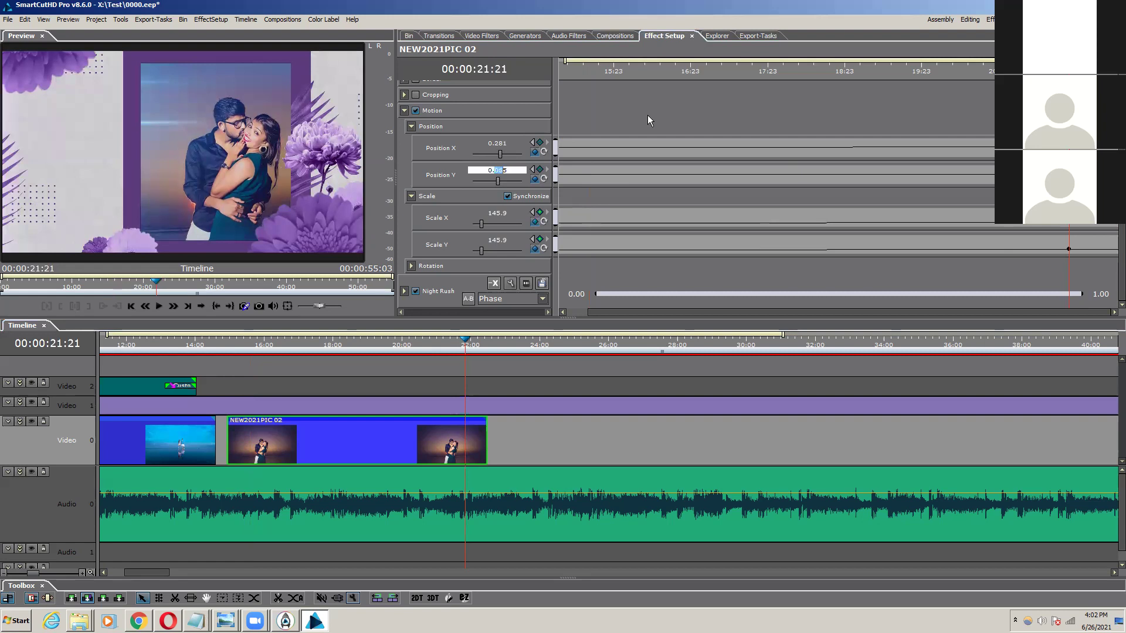
{"action": "key", "text": "Return"}
{"action": "left_click", "coordinate": [234, 343]}
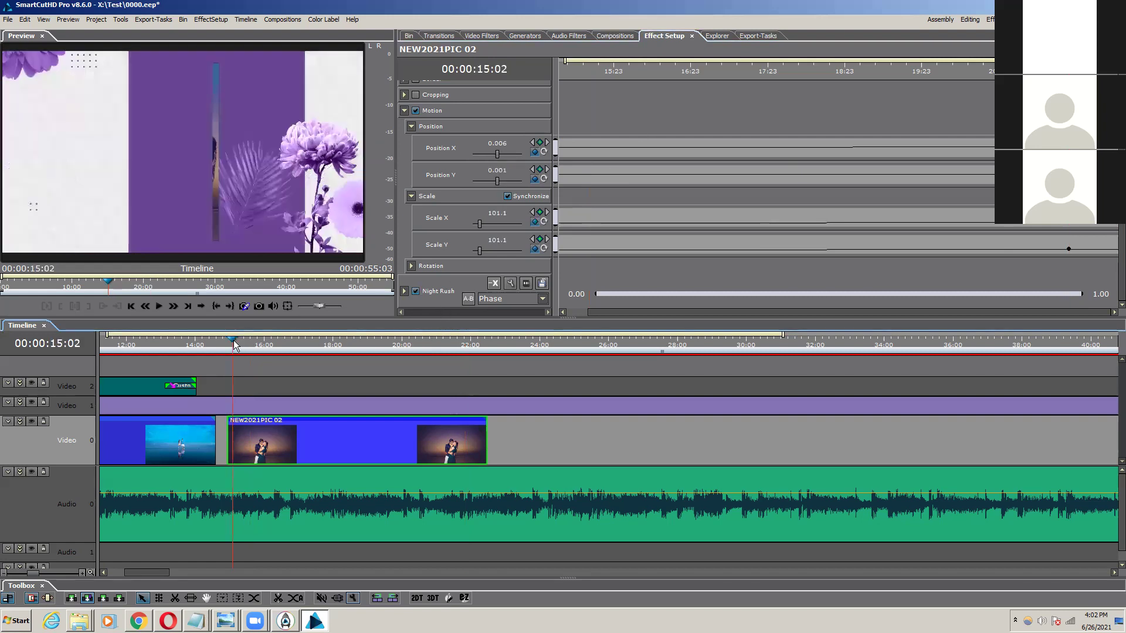
{"action": "key", "text": "space"}
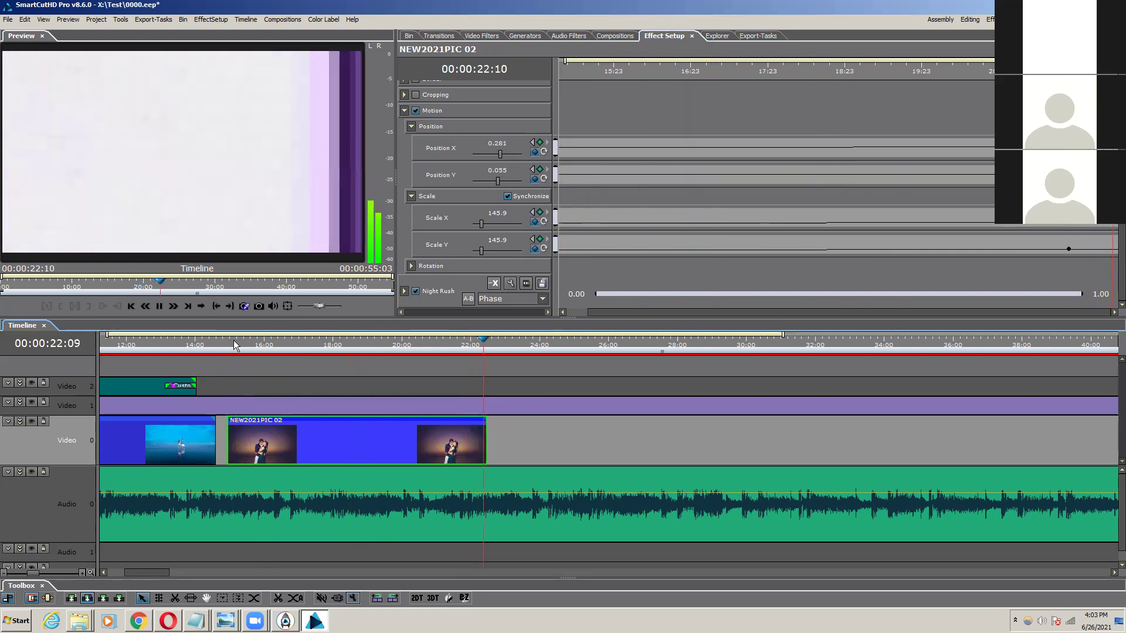
{"action": "key", "text": "space"}
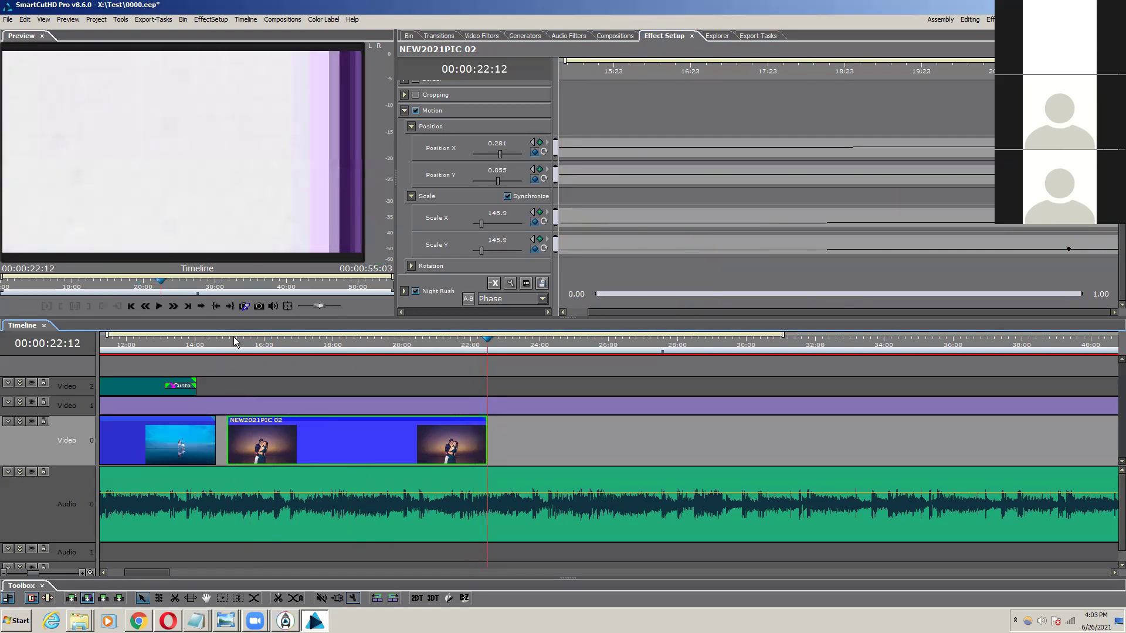
{"action": "left_click", "coordinate": [228, 343]}
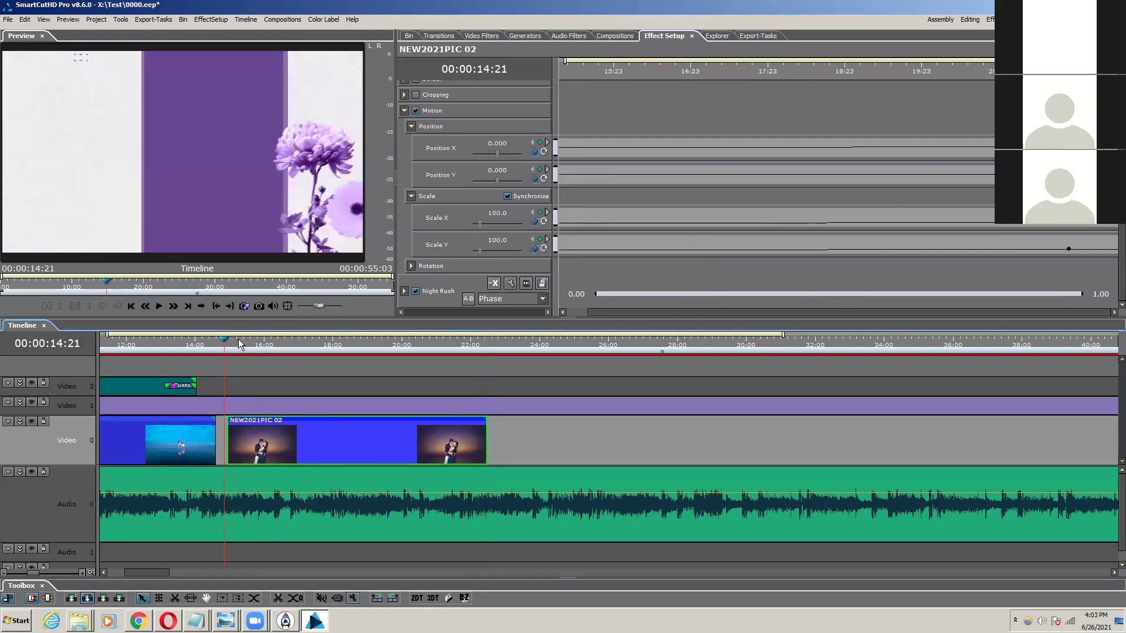
{"action": "left_click_drag", "start_coordinate": [228, 346], "coordinate": [356, 346]}
{"action": "left_click", "coordinate": [310, 354]}
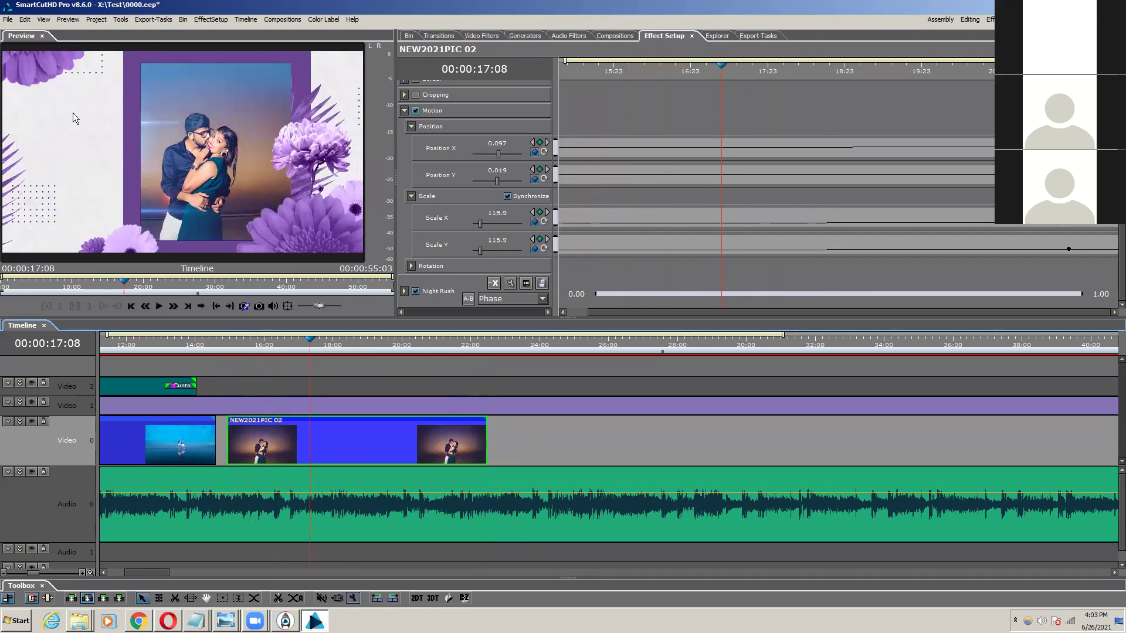
Step: Add the Page03 title to Video track 2 above NEW2021PIC 02, starting at 00:00:15:05, and check its placement
{"action": "left_click", "coordinate": [408, 37]}
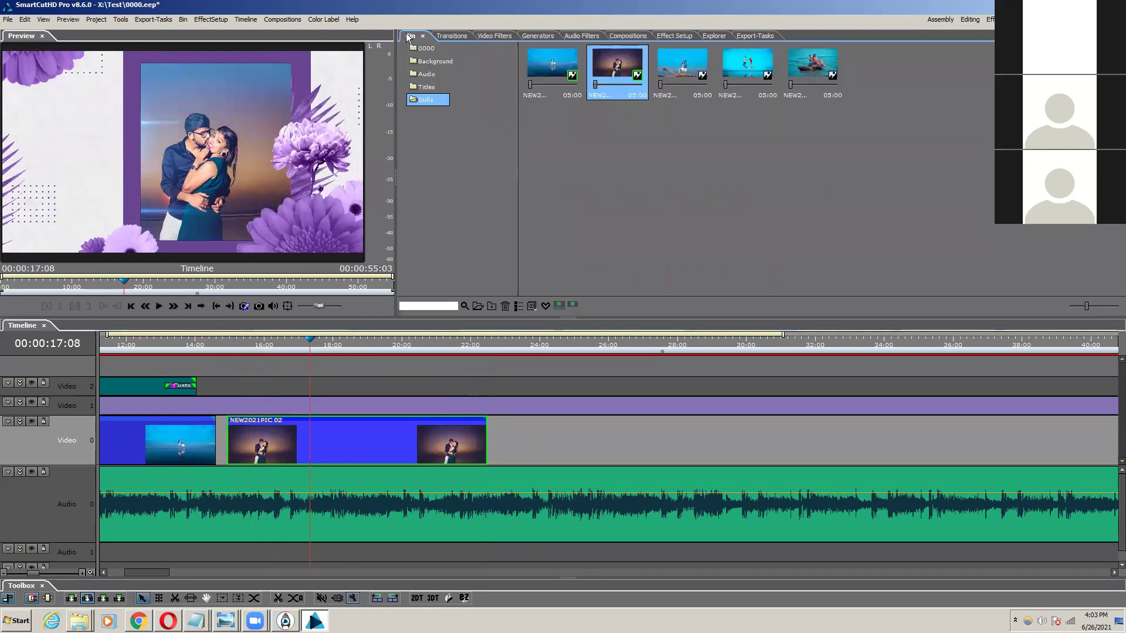
{"action": "left_click", "coordinate": [430, 87]}
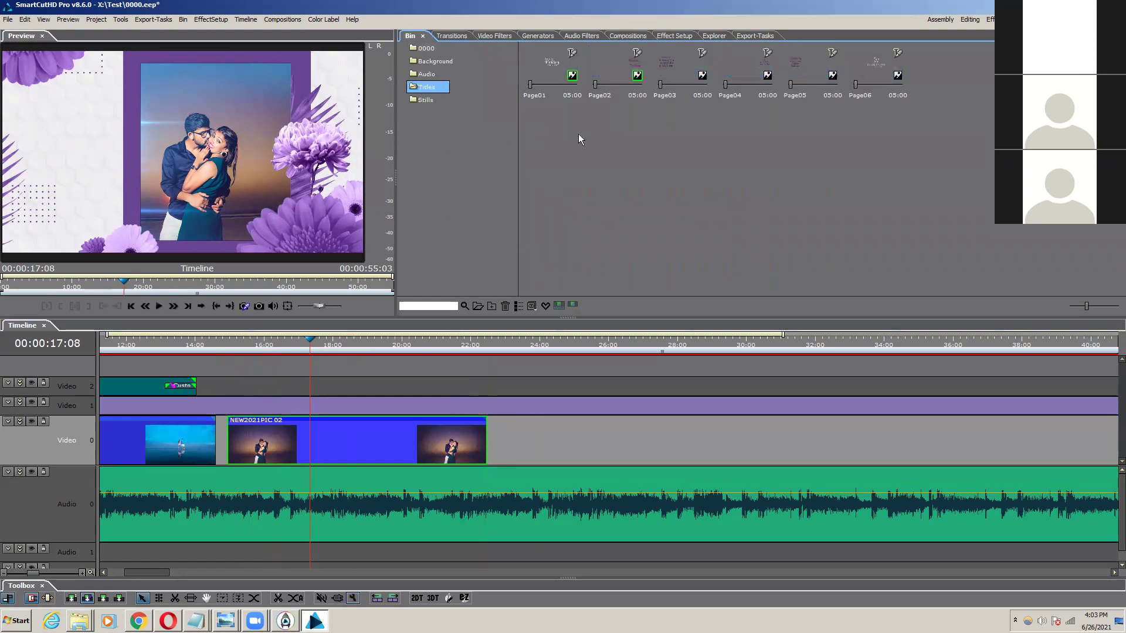
{"action": "left_click", "coordinate": [625, 74]}
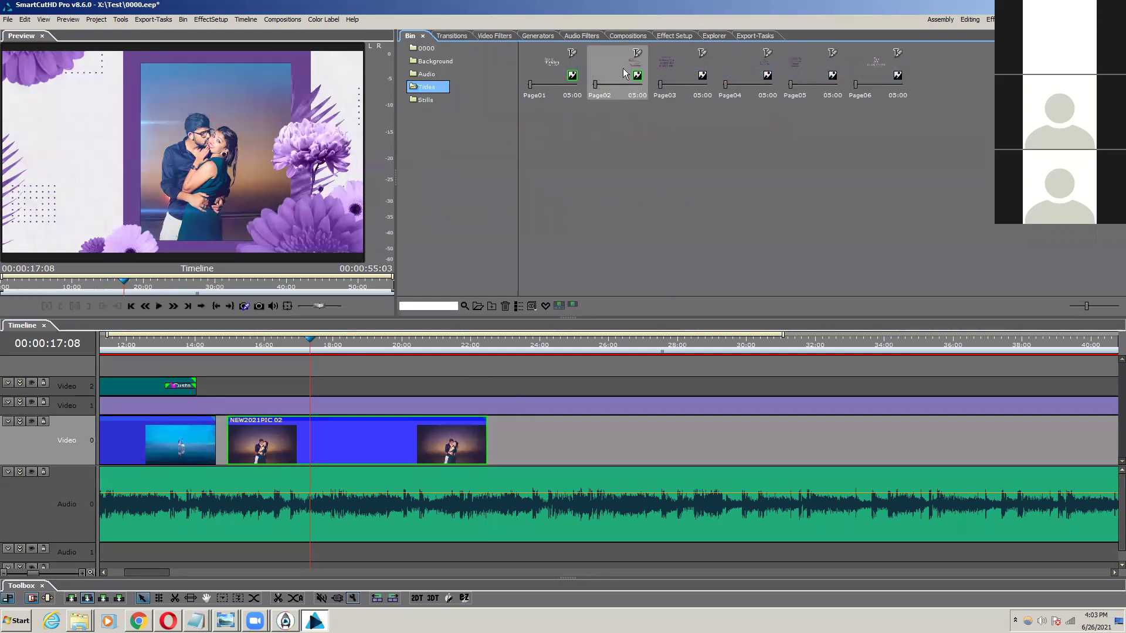
{"action": "left_click", "coordinate": [675, 62]}
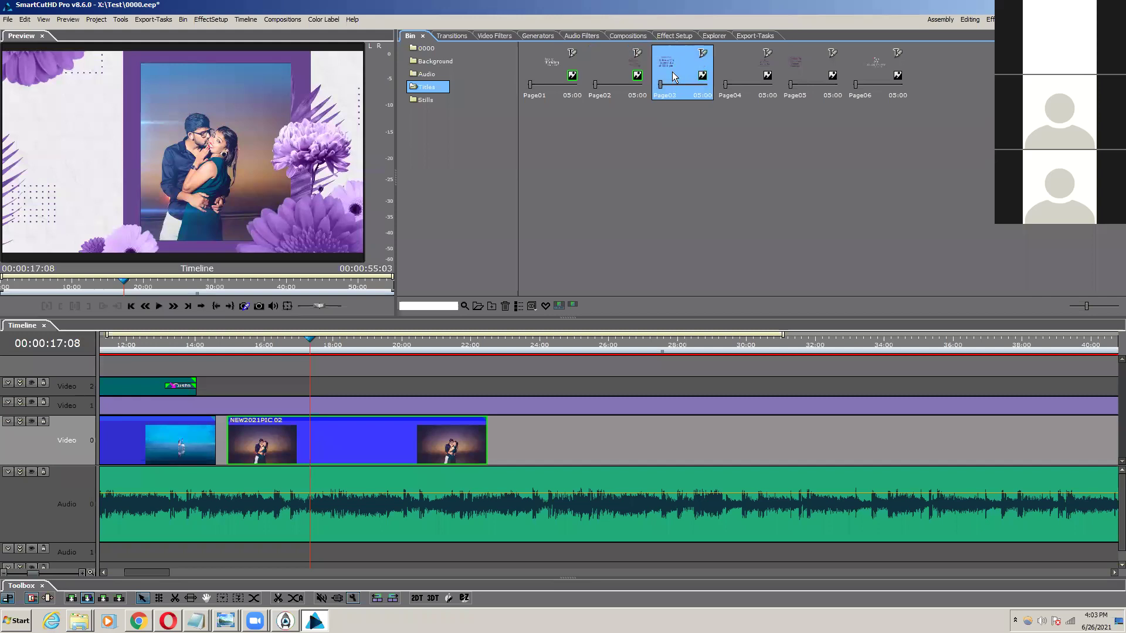
{"action": "left_click_drag", "start_coordinate": [672, 63], "coordinate": [375, 385]}
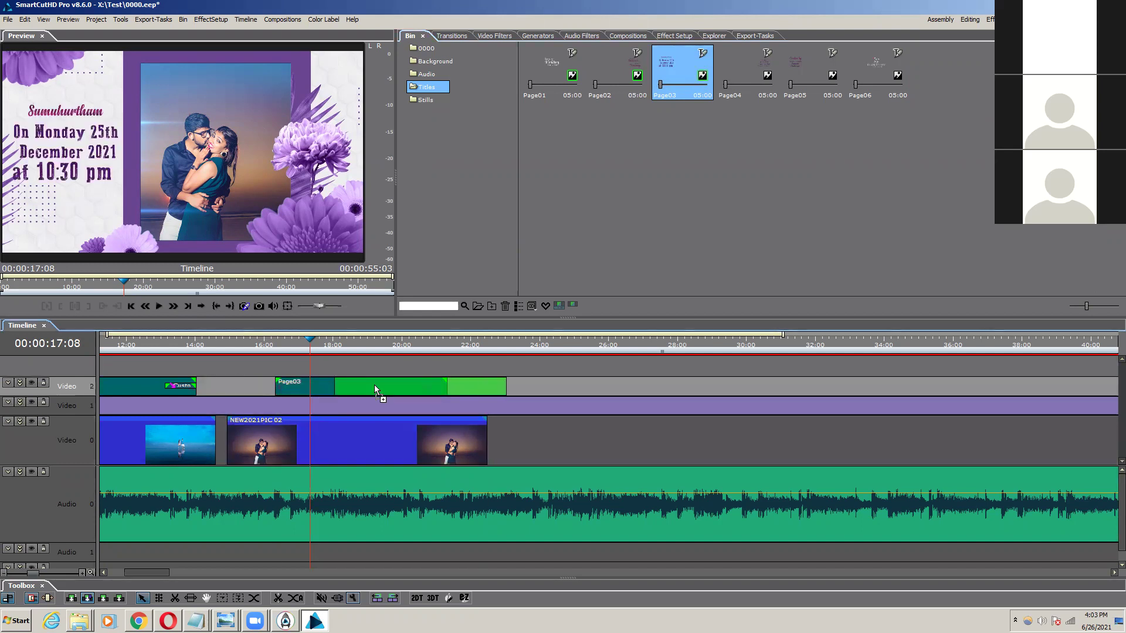
{"action": "left_click_drag", "start_coordinate": [212, 345], "coordinate": [235, 356]}
{"action": "left_click_drag", "start_coordinate": [370, 390], "coordinate": [278, 386]}
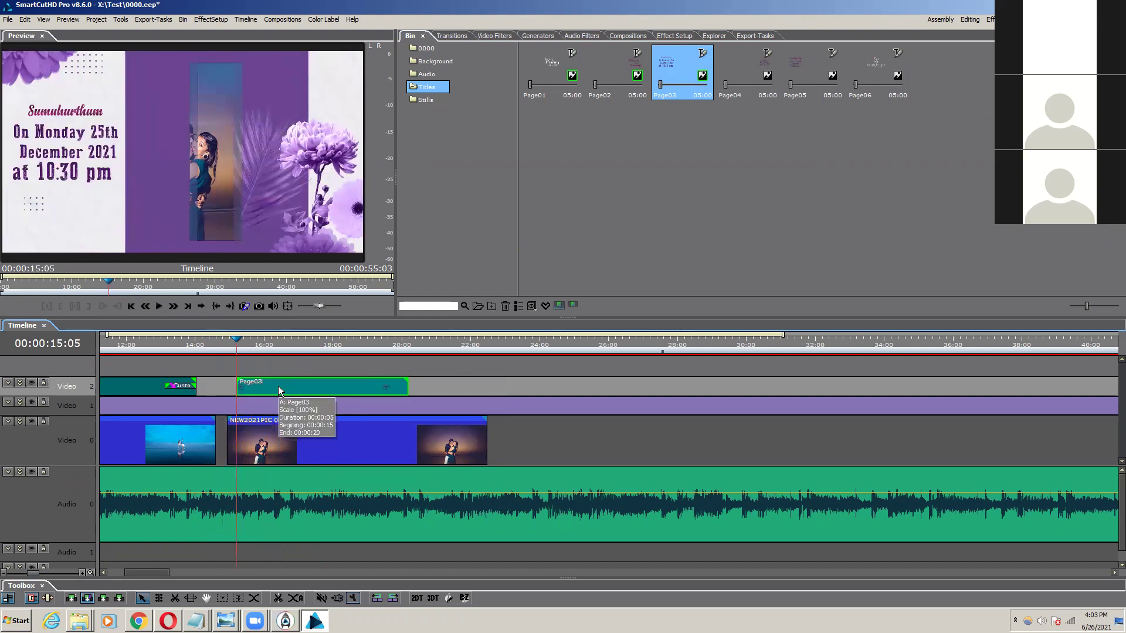
{"action": "left_click_drag", "start_coordinate": [236, 341], "coordinate": [277, 357]}
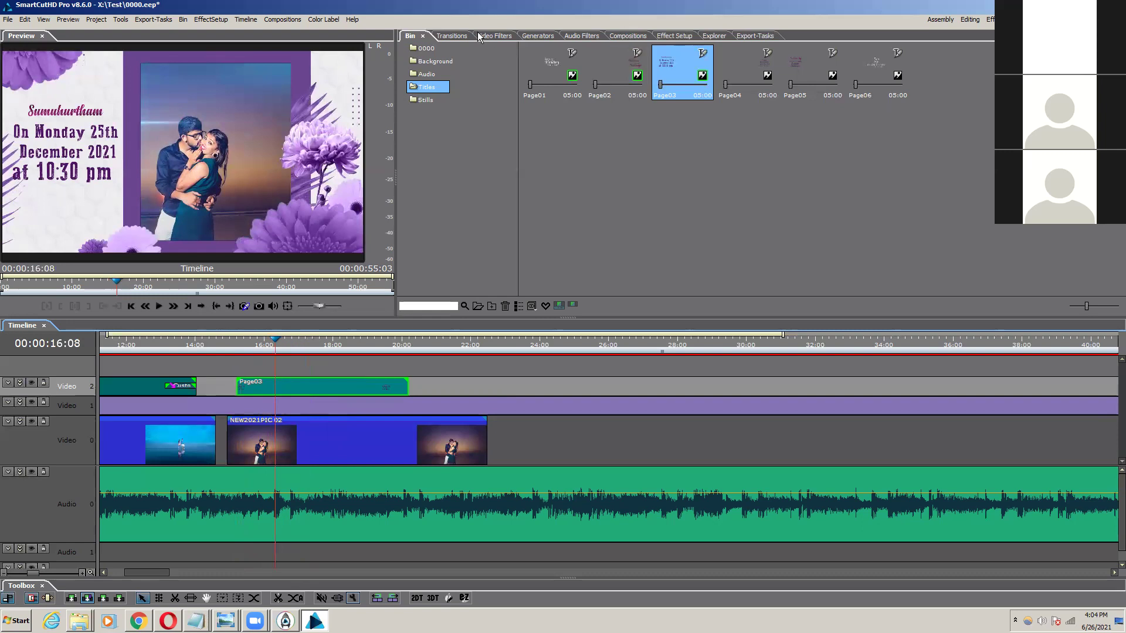
Step: Apply the Stretch 004 transition from the Handy Seamless collection to the start of the Page03 title and return to its beginning
{"action": "left_click", "coordinate": [454, 37]}
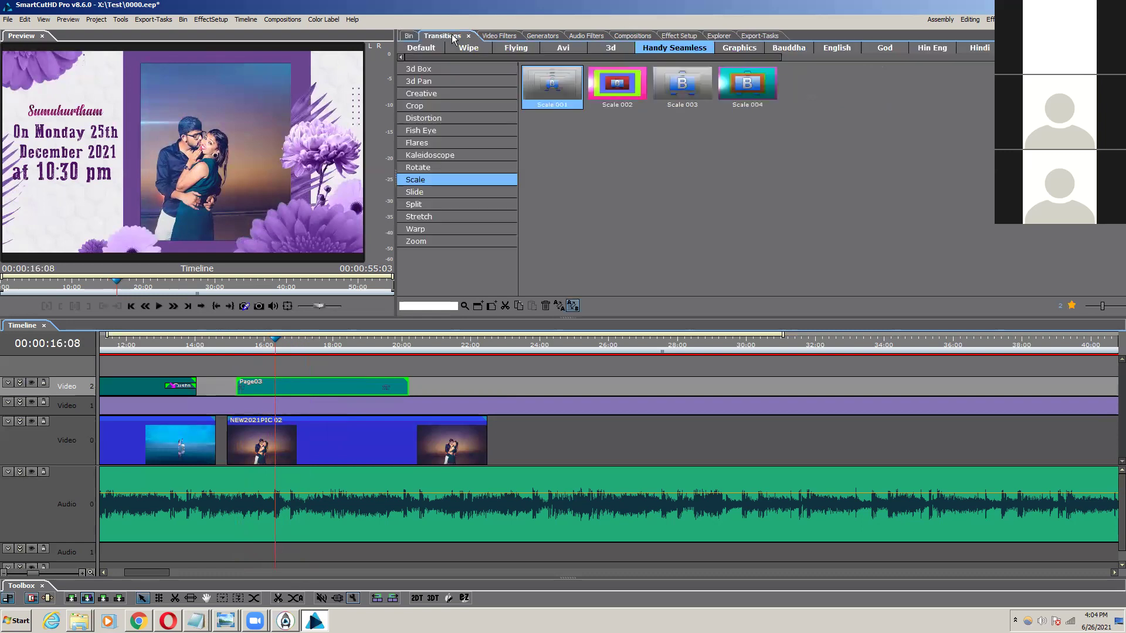
{"action": "left_click", "coordinate": [441, 168]}
{"action": "left_click", "coordinate": [443, 184]}
{"action": "left_click", "coordinate": [442, 193]}
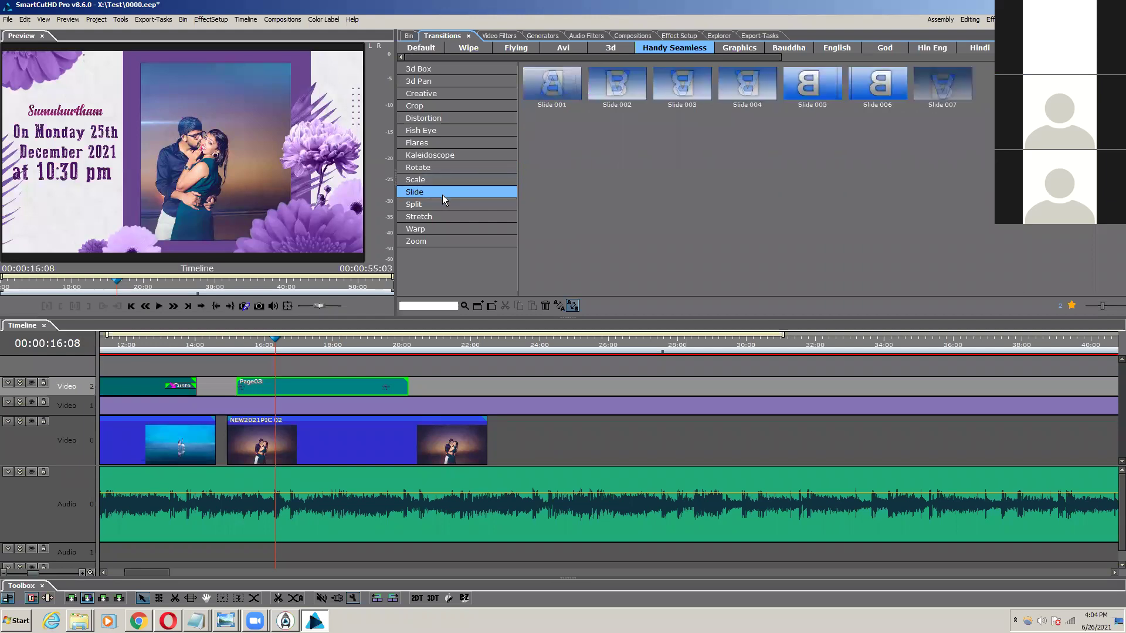
{"action": "left_click", "coordinate": [446, 205]}
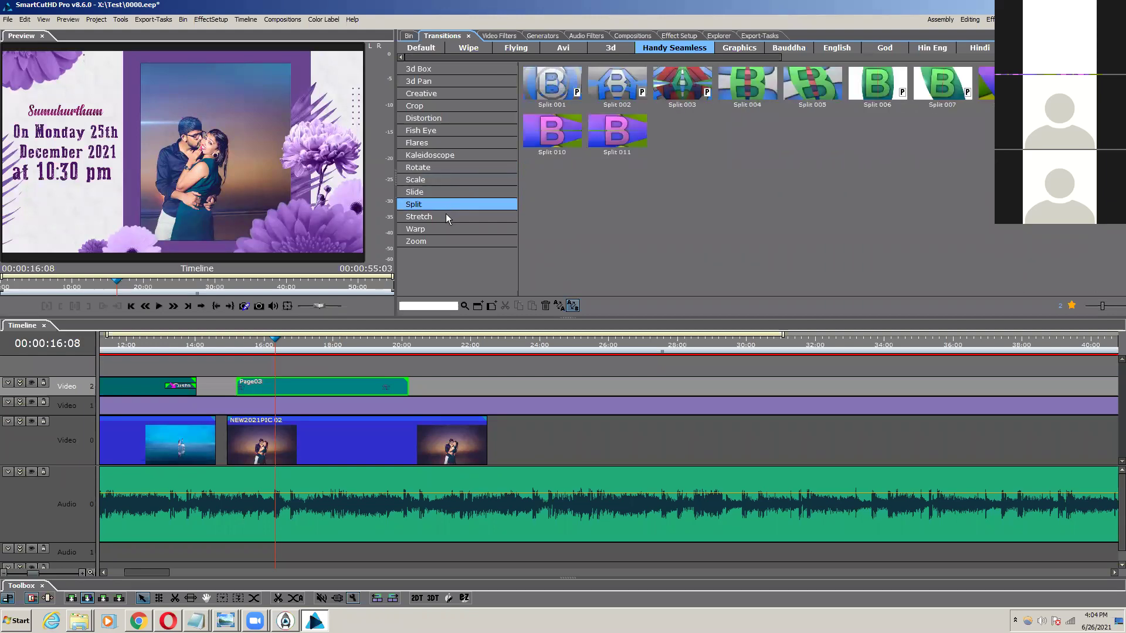
{"action": "left_click", "coordinate": [446, 216]}
{"action": "left_click_drag", "start_coordinate": [725, 95], "coordinate": [271, 385]}
{"action": "left_click", "coordinate": [236, 343]}
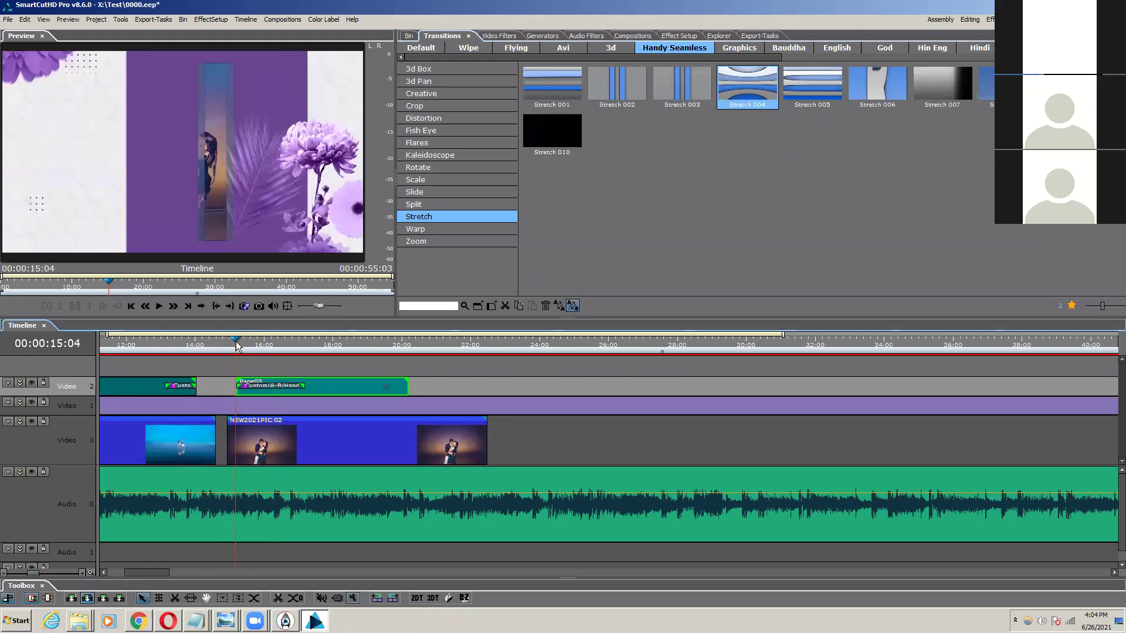
Step: Play back the start of the Page03 title several times to review its Stretch 004 transition
{"action": "key", "text": "space"}
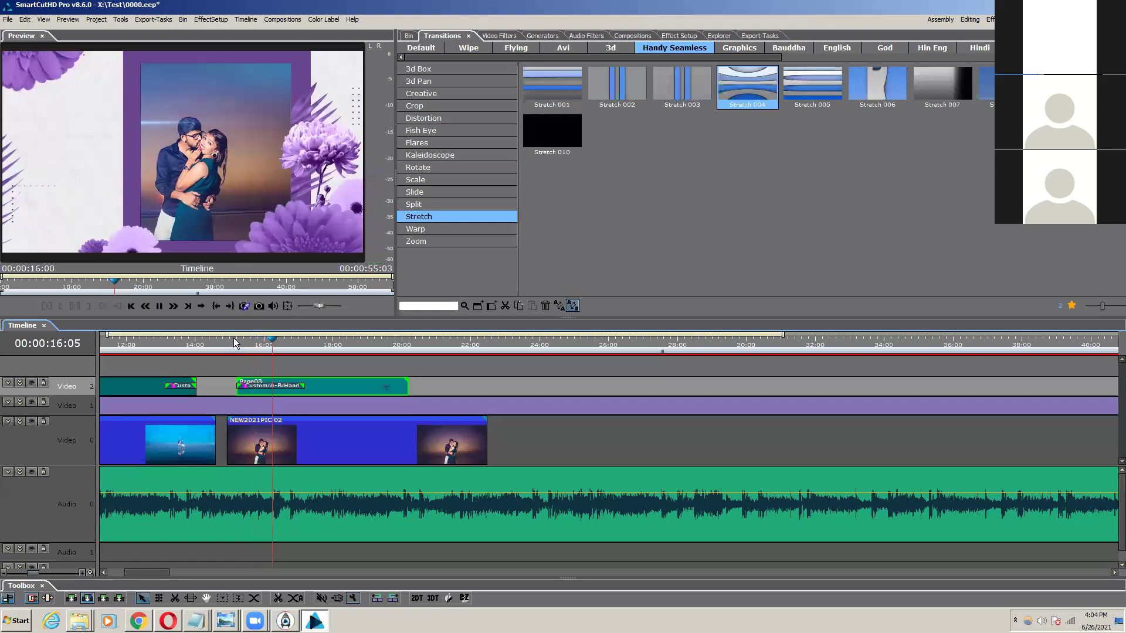
{"action": "left_click", "coordinate": [235, 344]}
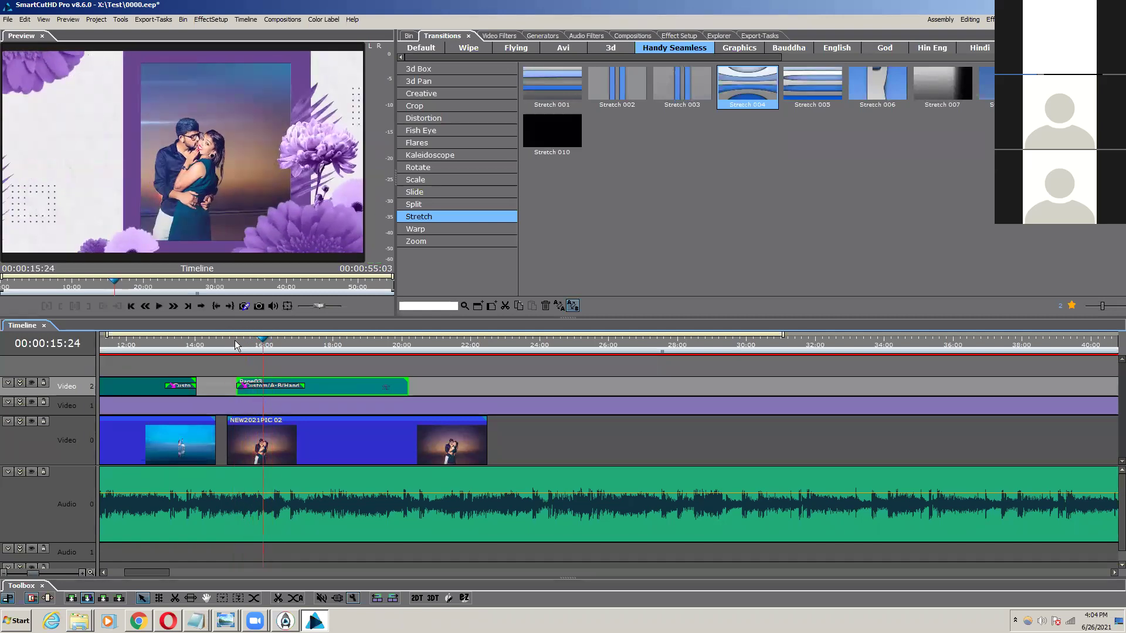
{"action": "left_click", "coordinate": [239, 344]}
{"action": "key", "text": "space"}
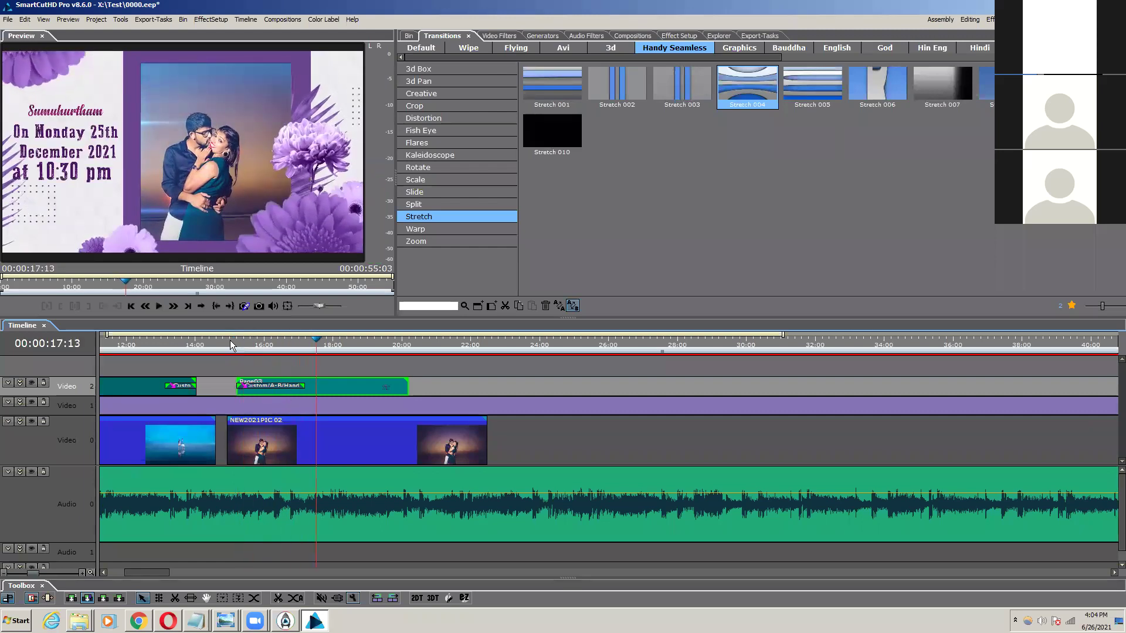
{"action": "left_click", "coordinate": [230, 344]}
{"action": "key", "text": "space"}
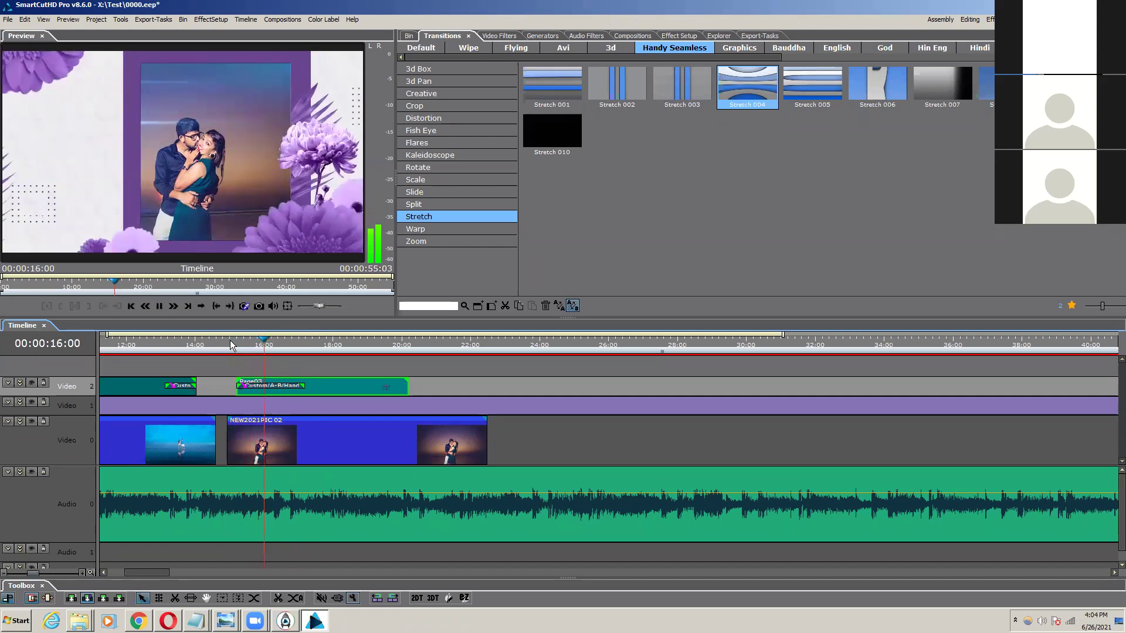
{"action": "key", "text": "space"}
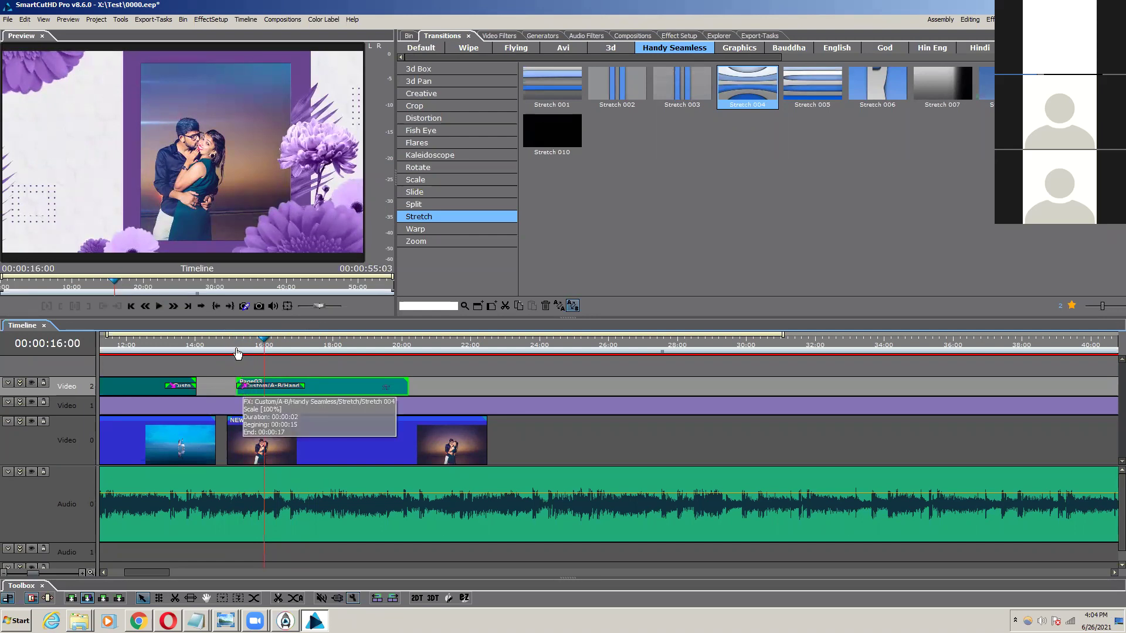
{"action": "left_click", "coordinate": [235, 347]}
{"action": "key", "text": "space"}
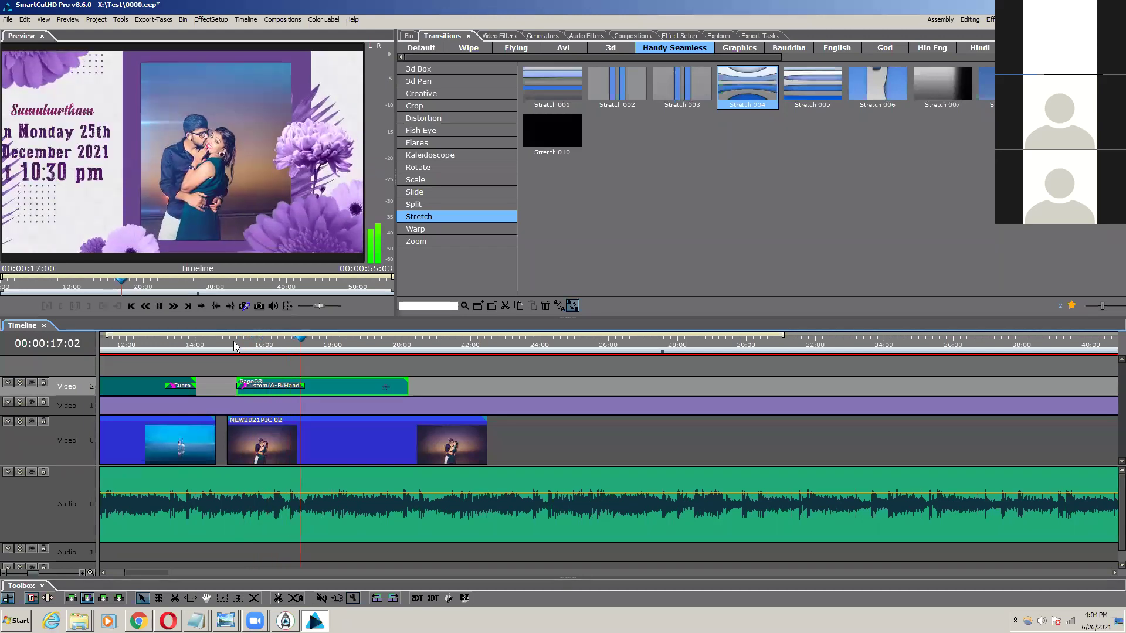
{"action": "left_click", "coordinate": [234, 347]}
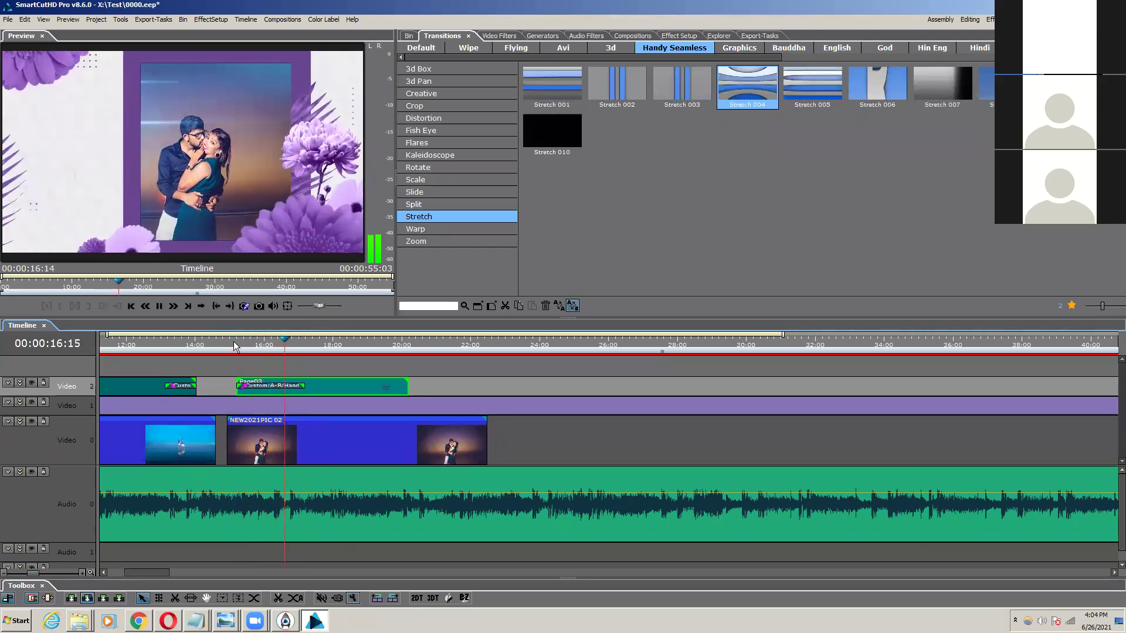
{"action": "key", "text": "space"}
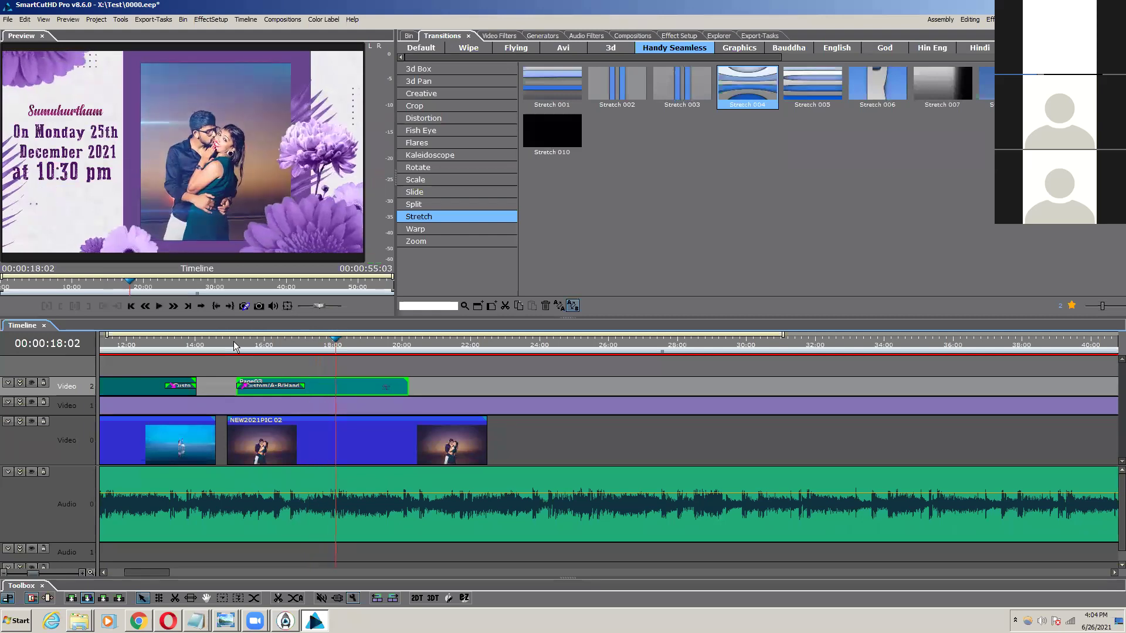
Step: Shorten the transition at the start of Page03 so that it ends at about 00:00:16:03, and review it
{"action": "left_click_drag", "start_coordinate": [303, 387], "coordinate": [271, 384]}
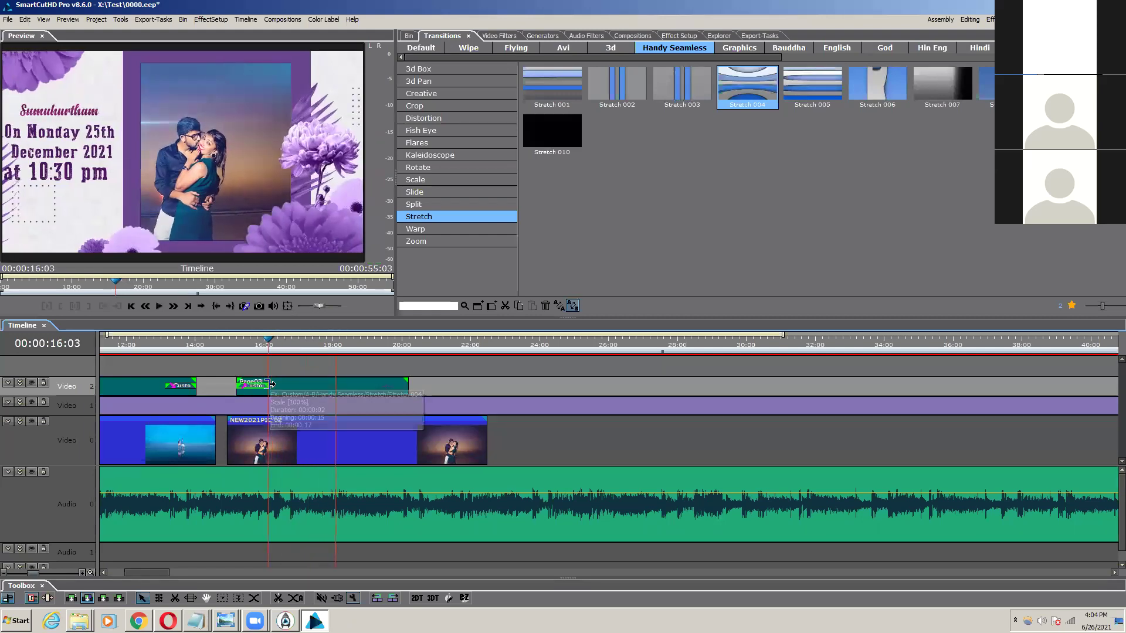
{"action": "left_click", "coordinate": [232, 345]}
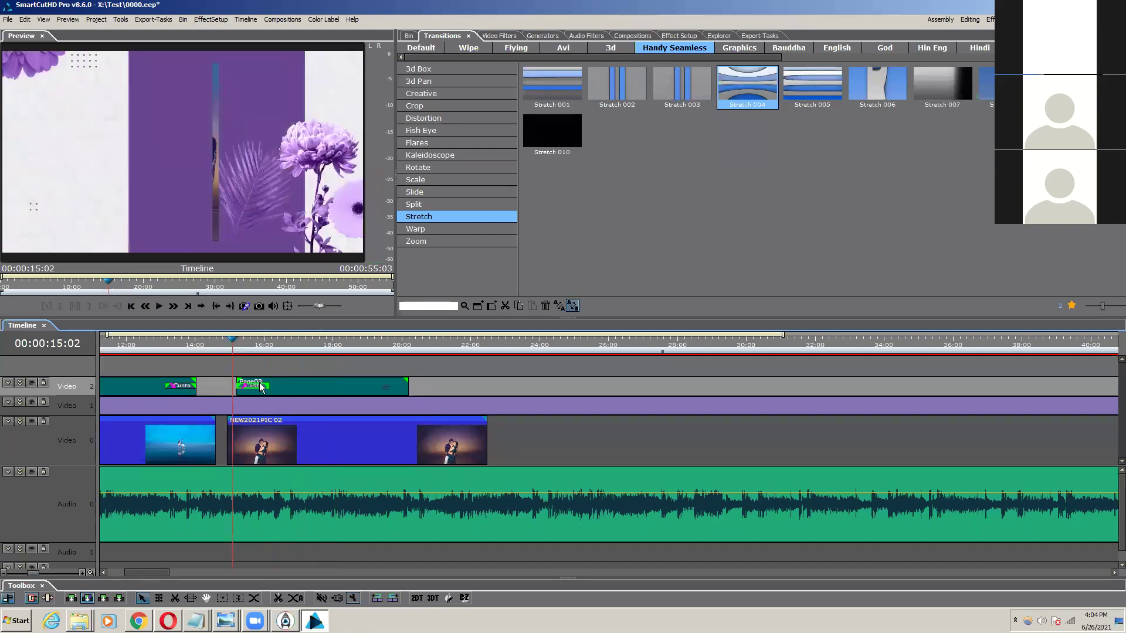
{"action": "key", "text": "space"}
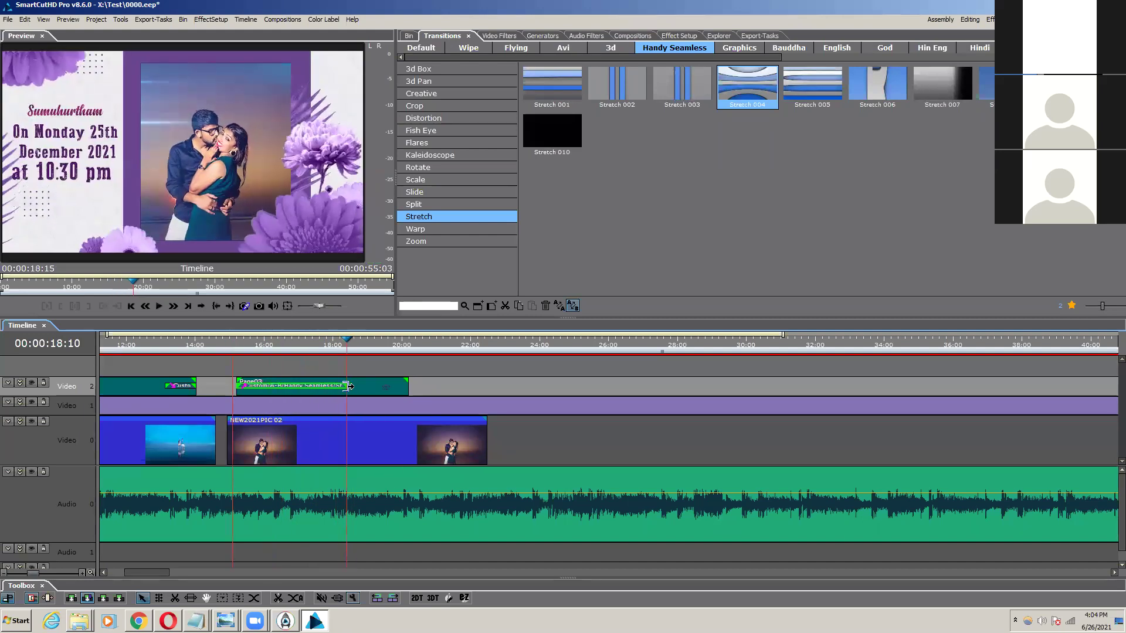
{"action": "left_click_drag", "start_coordinate": [233, 343], "coordinate": [268, 385]}
{"action": "left_click_drag", "start_coordinate": [241, 348], "coordinate": [271, 346]}
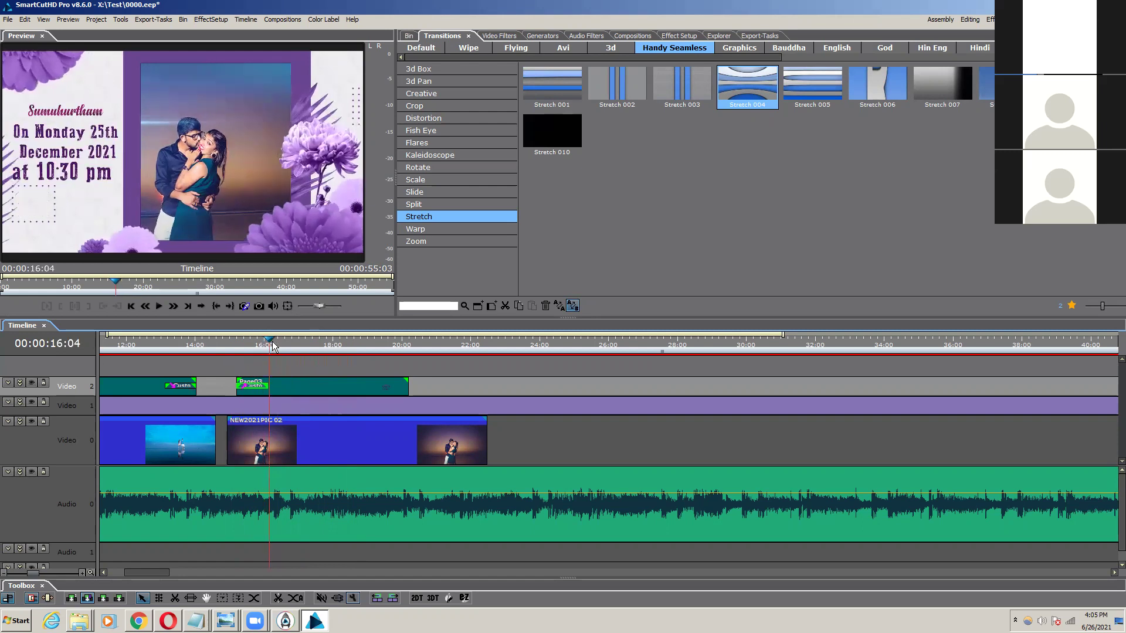
Step: Try the Stretch 001 transition at the start of Page03 and replace it with the Stretch transition listed after Stretch 007
{"action": "left_click_drag", "start_coordinate": [566, 84], "coordinate": [245, 382]}
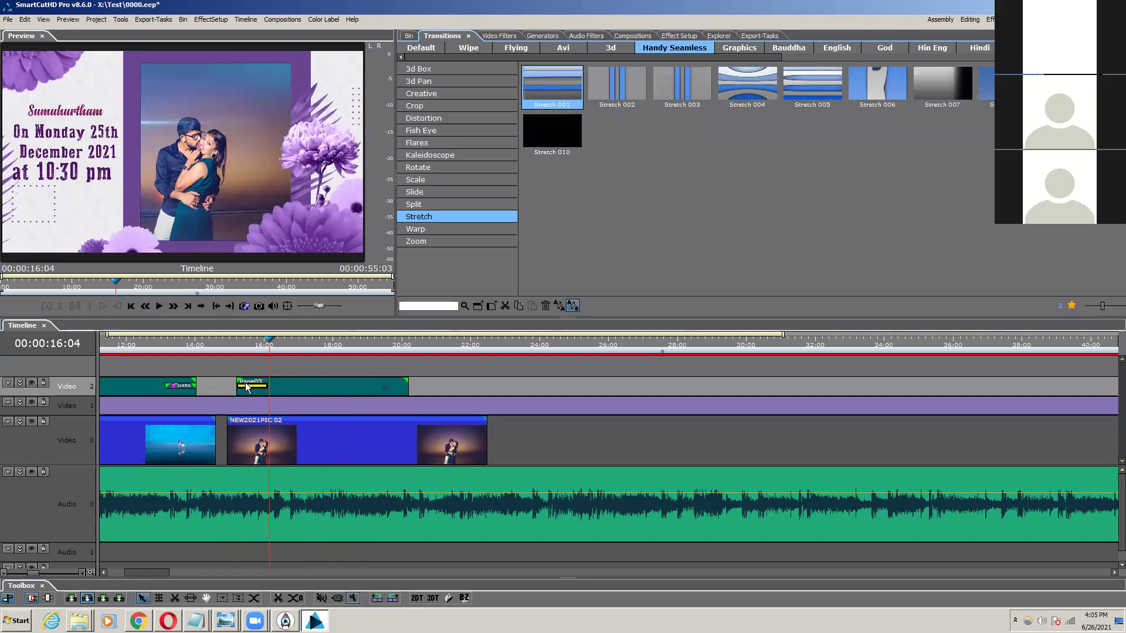
{"action": "left_click_drag", "start_coordinate": [234, 345], "coordinate": [270, 341]}
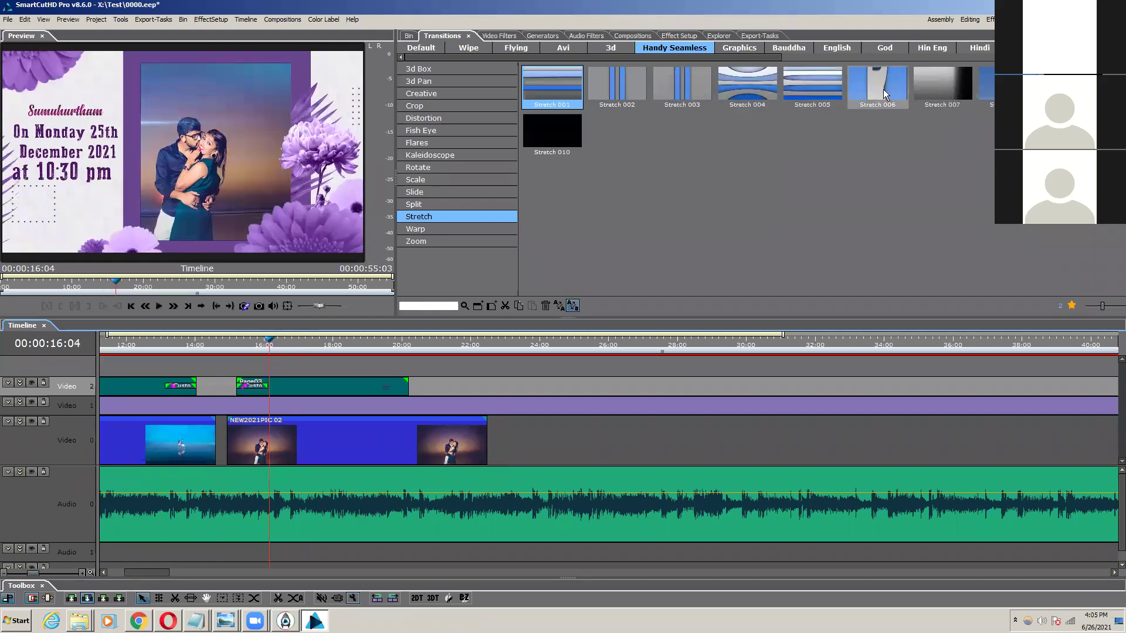
{"action": "mouse_move", "coordinate": [986, 85]}
{"action": "left_mouse_down"}
{"action": "mouse_move", "coordinate": [224, 370]}
{"action": "mouse_move", "coordinate": [249, 387]}
{"action": "left_mouse_up"}
{"action": "left_click", "coordinate": [230, 346]}
Step: Play the timeline repeatedly from around 00:00:14:08 to examine how Page03 enters with the new transition
{"action": "scroll", "coordinate": [226, 346], "scroll_direction": "up", "scroll_amount": 3}
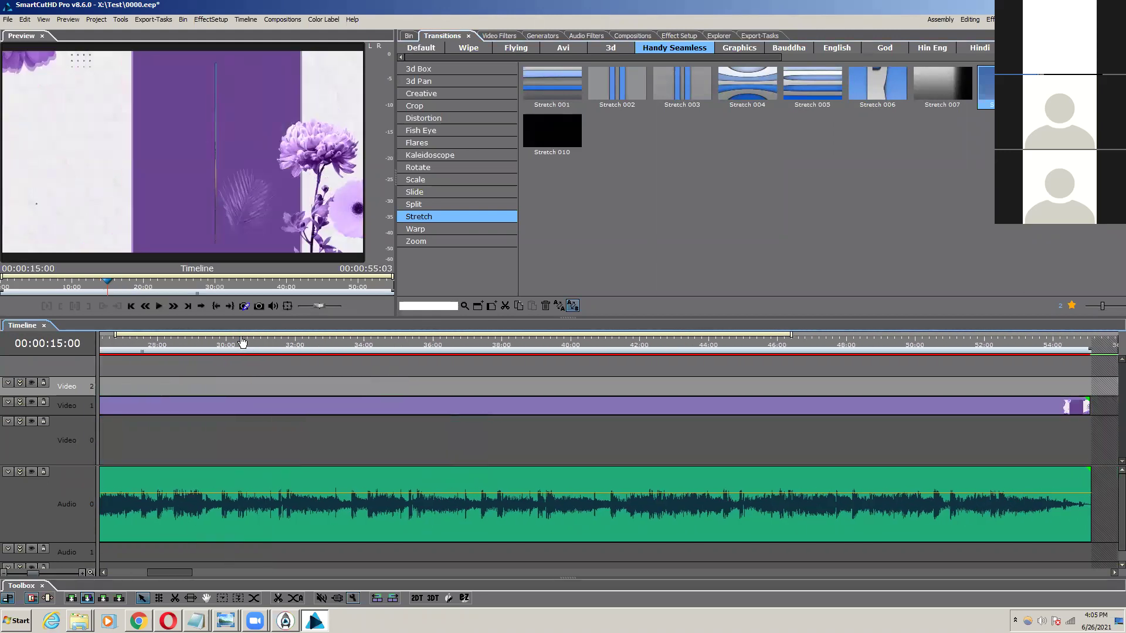
{"action": "scroll", "coordinate": [227, 346], "scroll_direction": "down", "scroll_amount": 1}
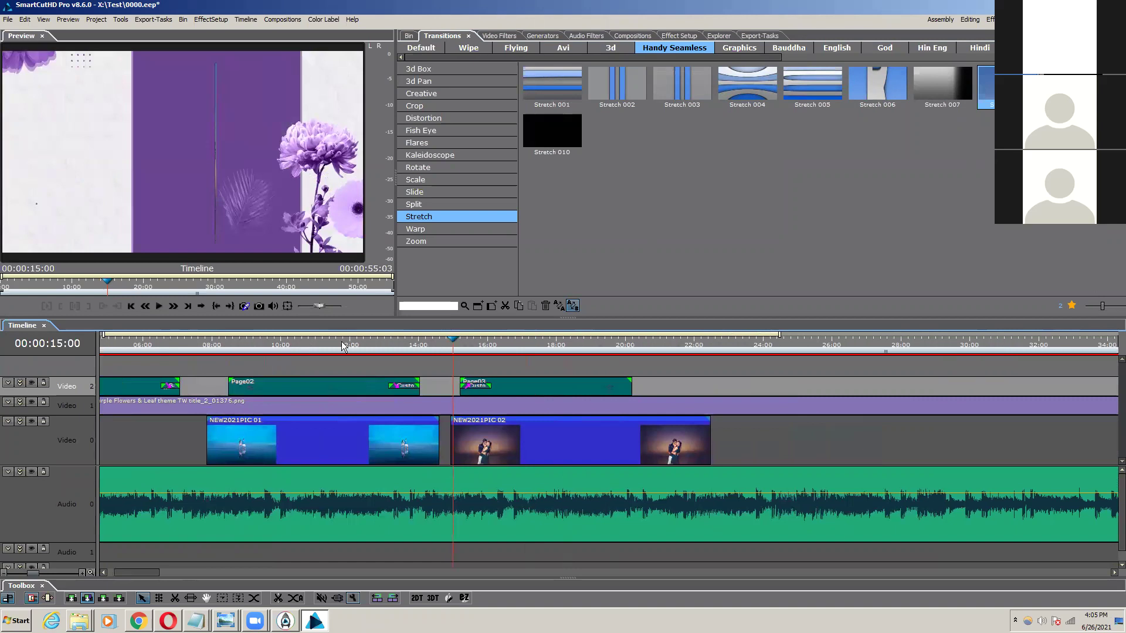
{"action": "mouse_move", "coordinate": [453, 345]}
{"action": "left_mouse_down"}
{"action": "mouse_move", "coordinate": [495, 348]}
{"action": "mouse_move", "coordinate": [432, 339]}
{"action": "left_mouse_up"}
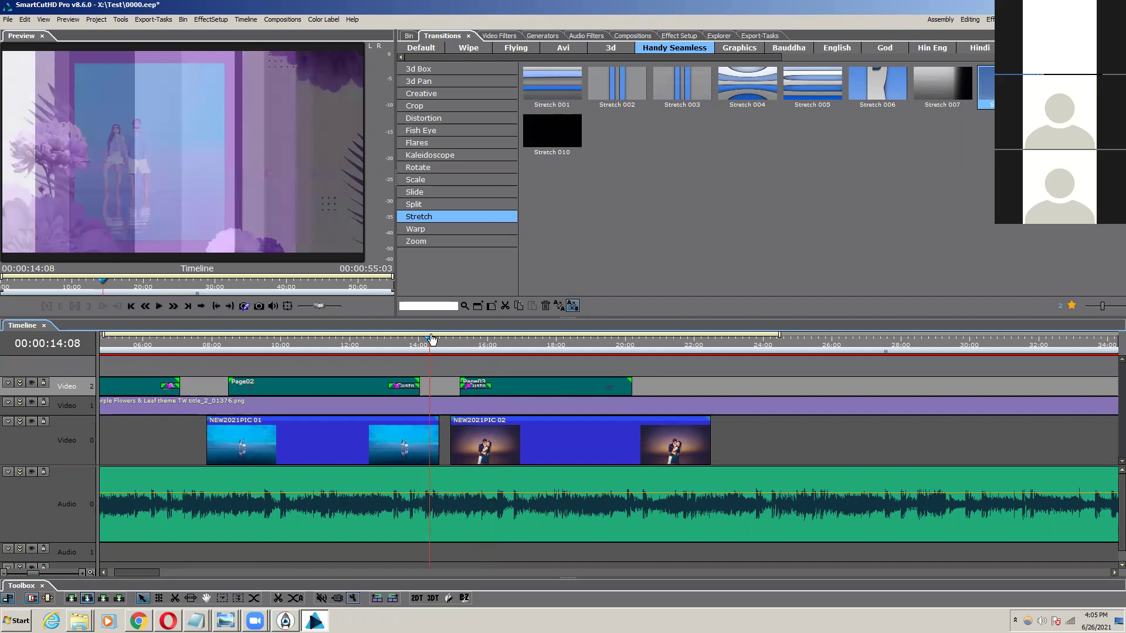
{"action": "key", "text": "space"}
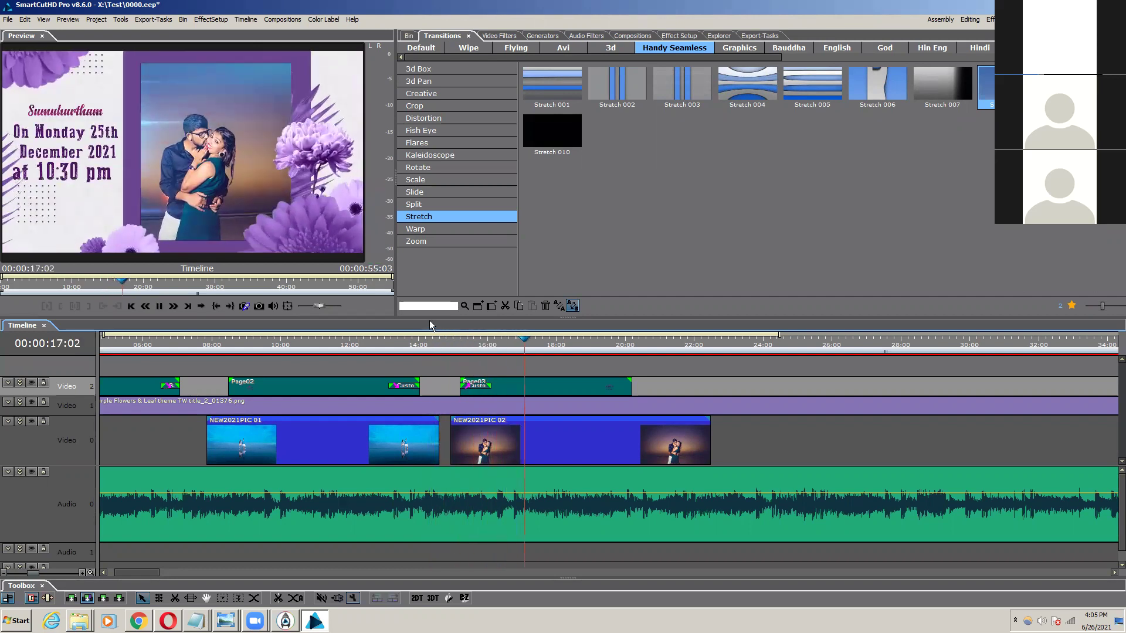
{"action": "left_click", "coordinate": [449, 345]}
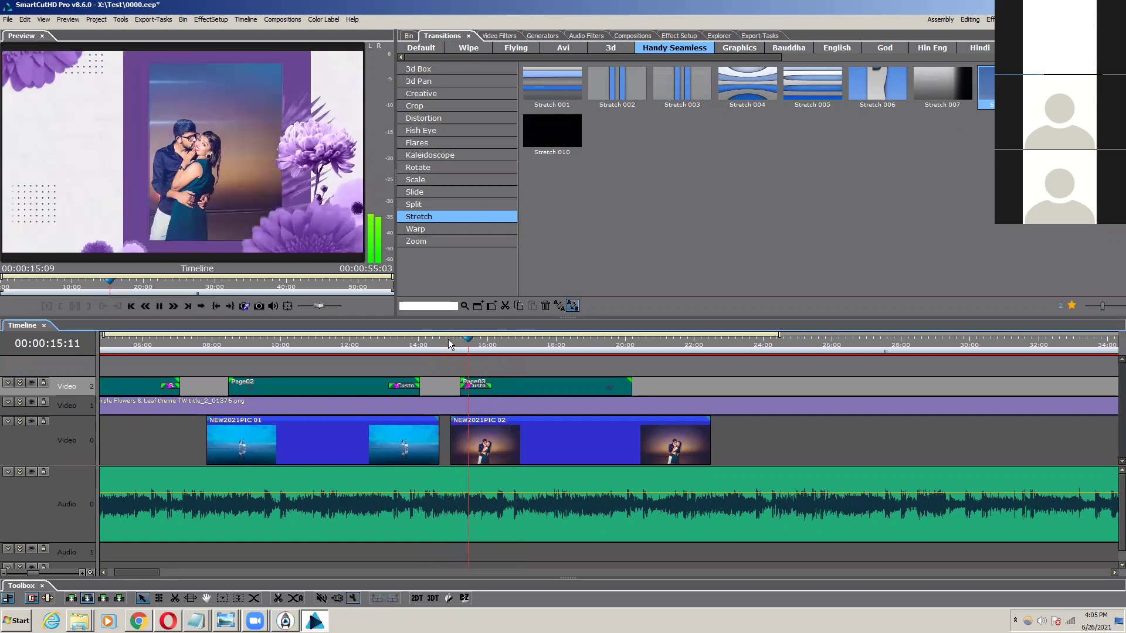
{"action": "key", "text": "space"}
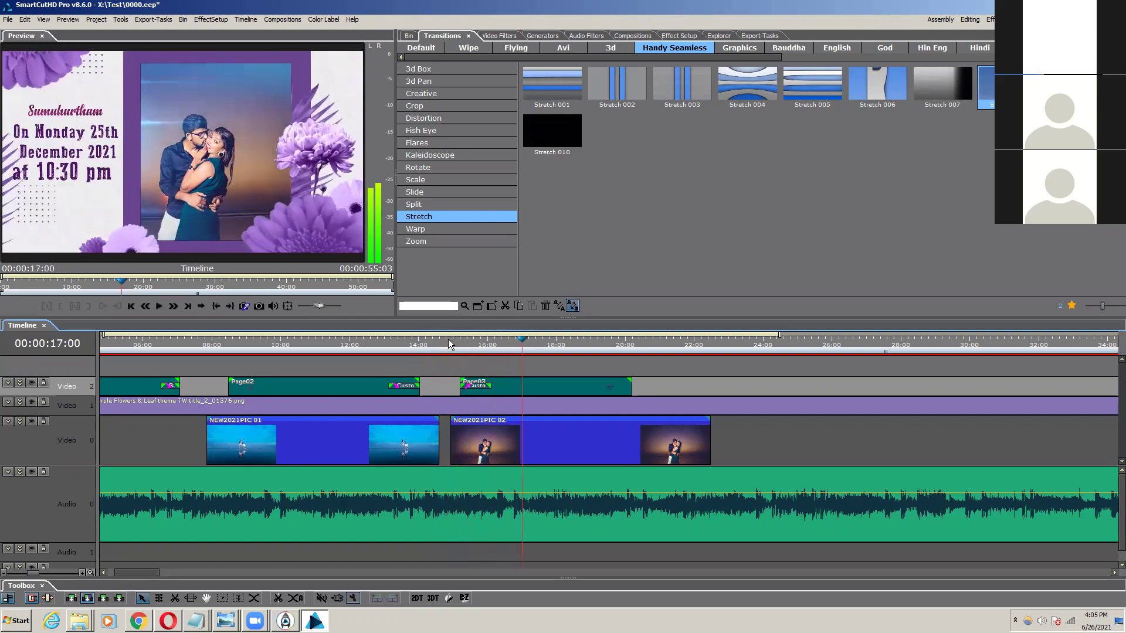
{"action": "left_click", "coordinate": [449, 344]}
{"action": "key", "text": "space"}
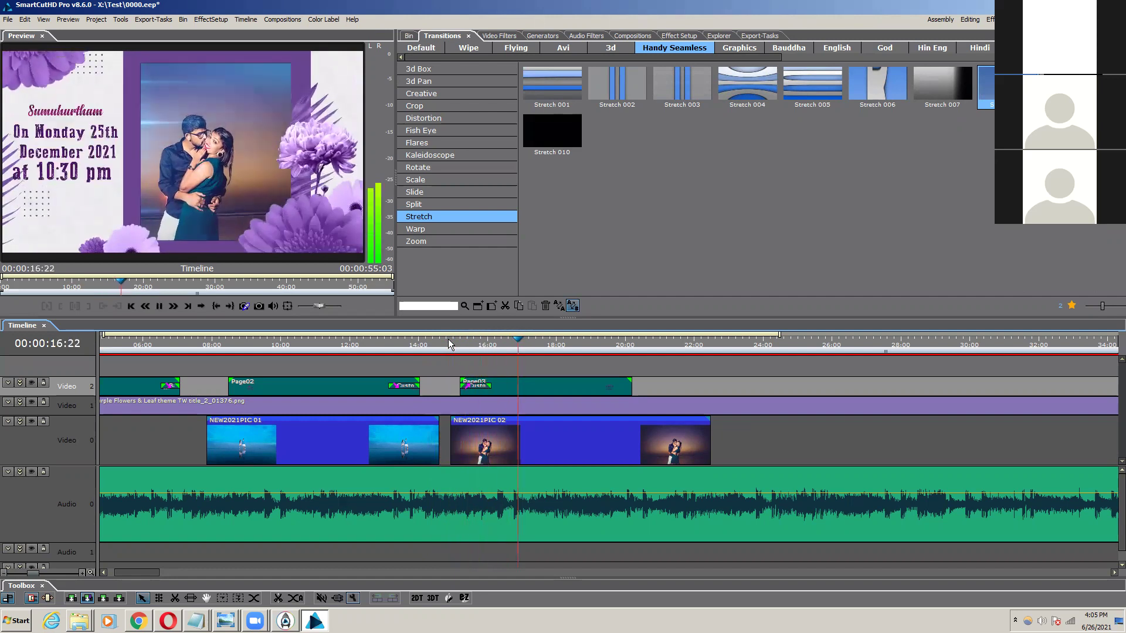
{"action": "left_click", "coordinate": [448, 345]}
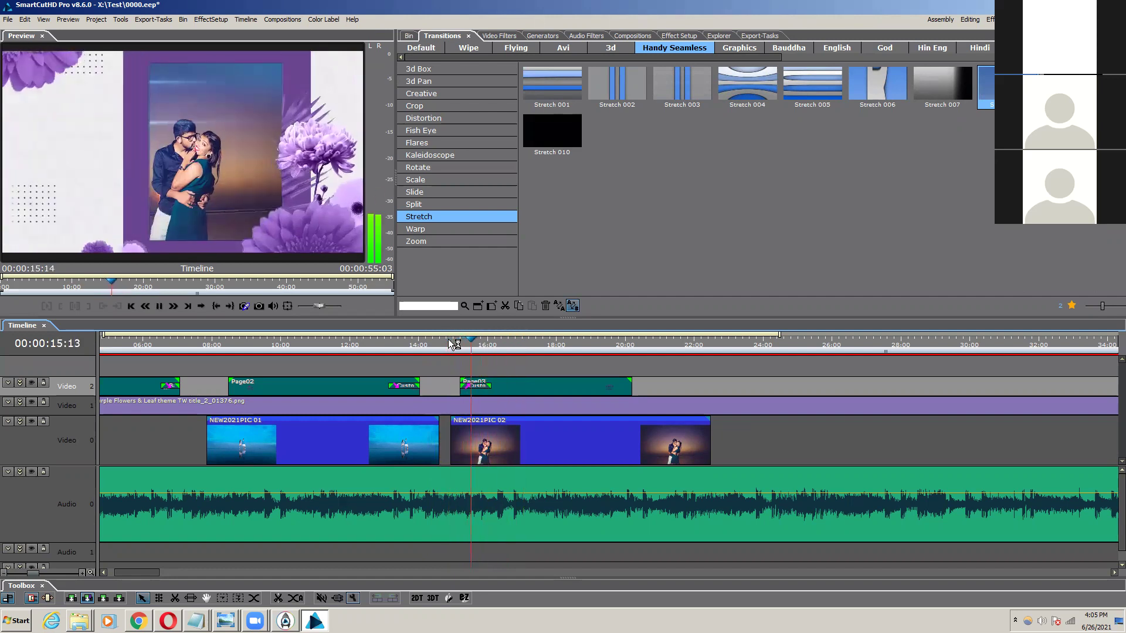
{"action": "key", "text": "space"}
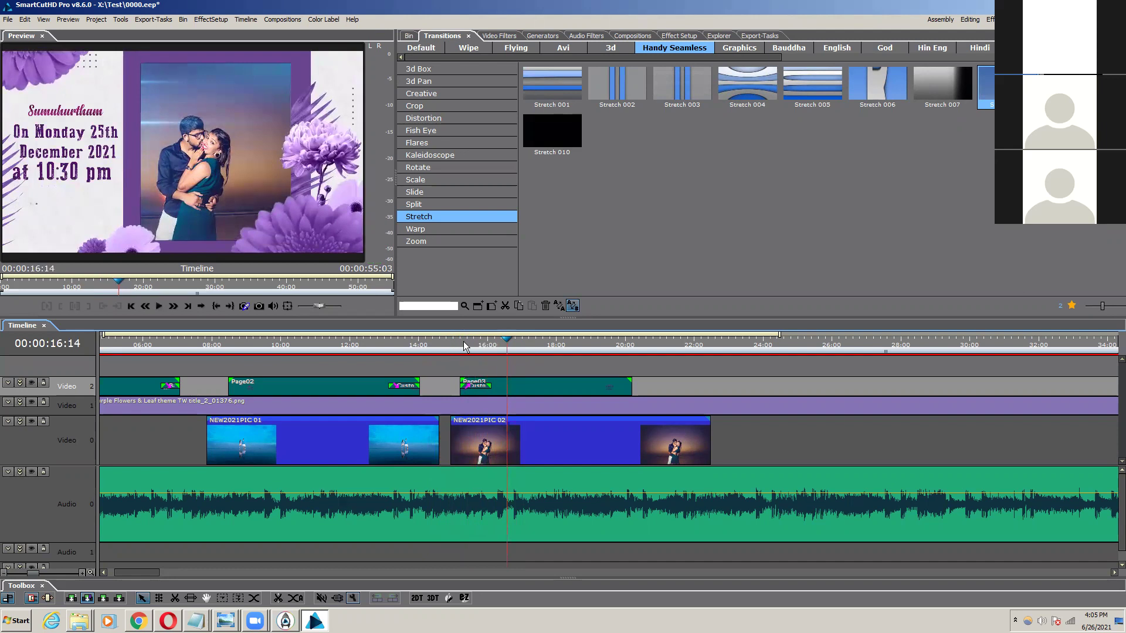
{"action": "left_click", "coordinate": [465, 345]}
{"action": "key", "text": "space"}
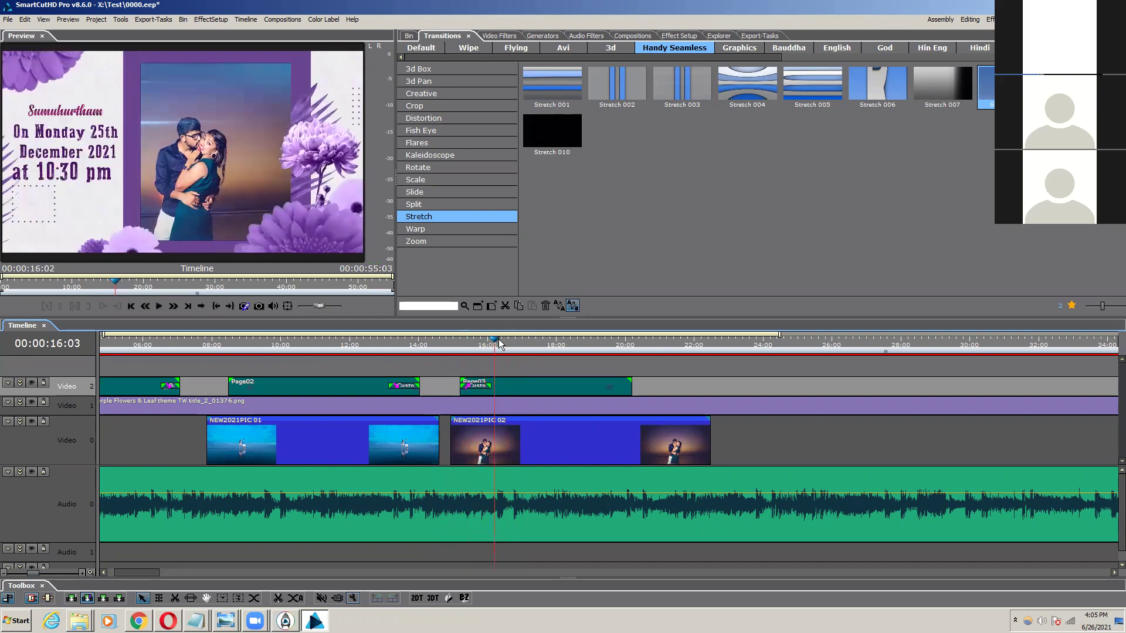
{"action": "key", "text": "space"}
{"action": "left_click_drag", "start_coordinate": [512, 345], "coordinate": [499, 352]}
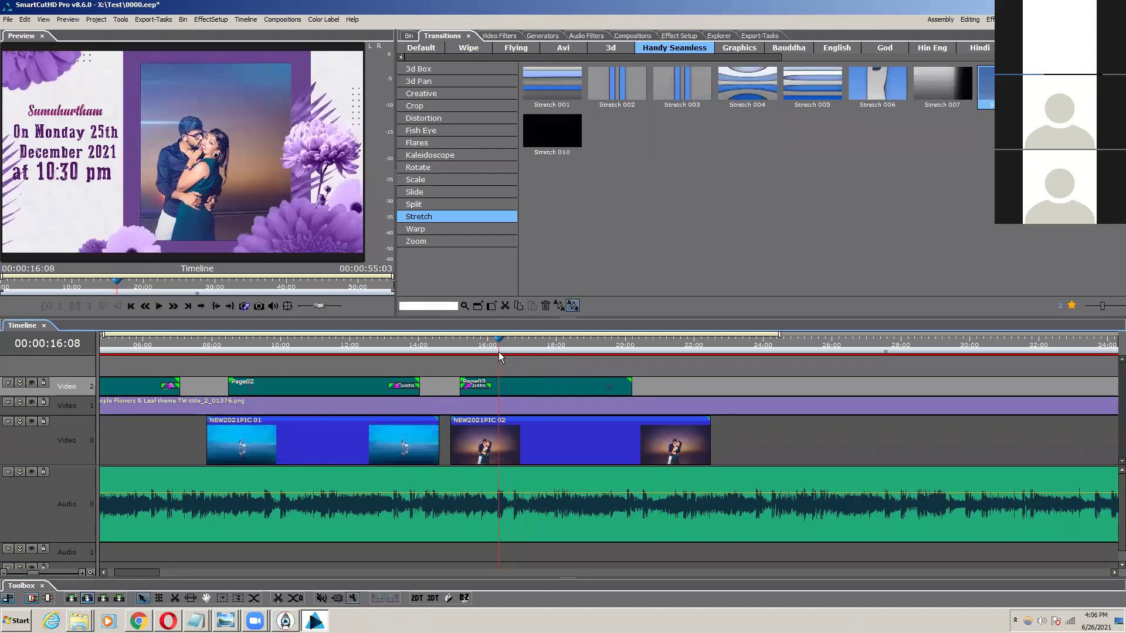
Step: Enable Motion for the Page03 title and set its Position X to -0.003
{"action": "left_click", "coordinate": [500, 389]}
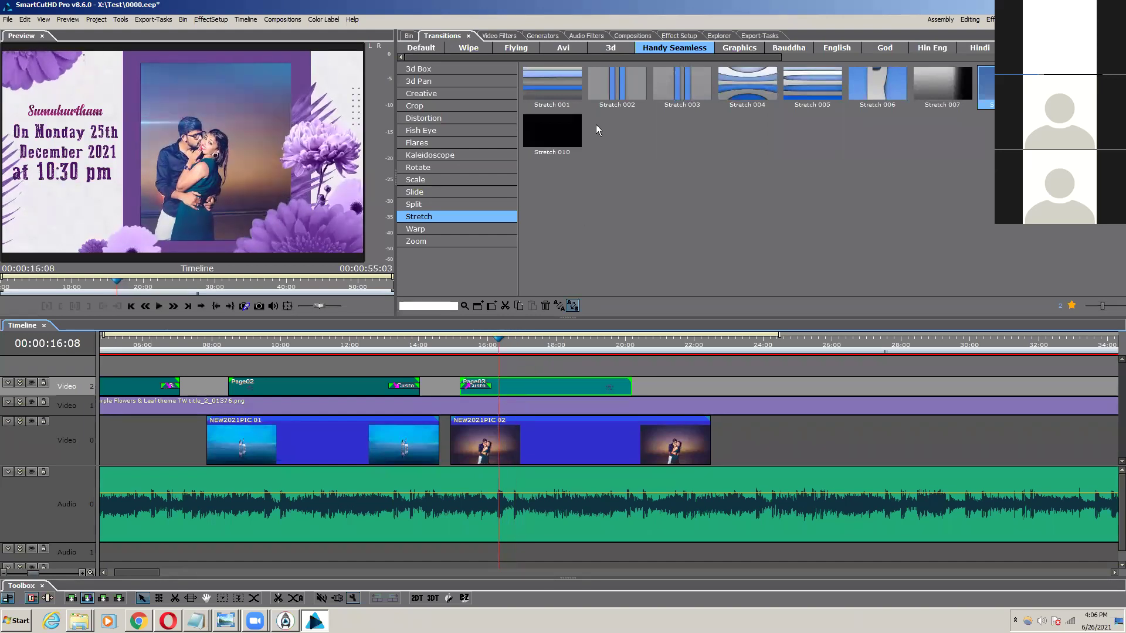
{"action": "left_click", "coordinate": [681, 36]}
{"action": "left_click", "coordinate": [404, 192]}
{"action": "left_click", "coordinate": [415, 192]}
{"action": "left_click", "coordinate": [412, 207]}
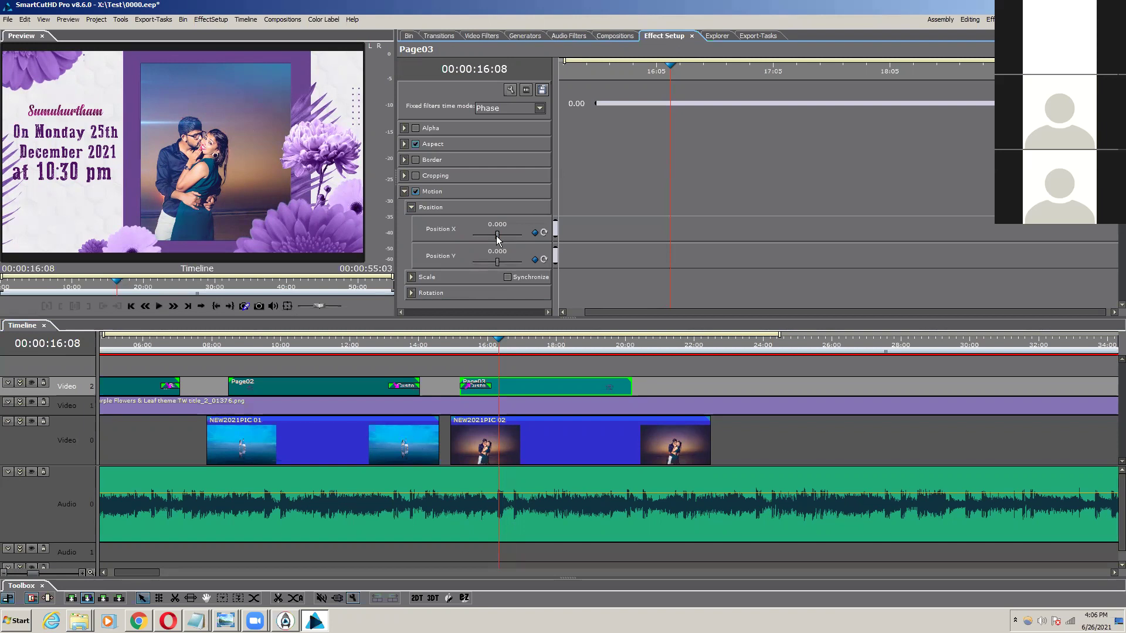
{"action": "left_click_drag", "start_coordinate": [498, 238], "coordinate": [497, 236]}
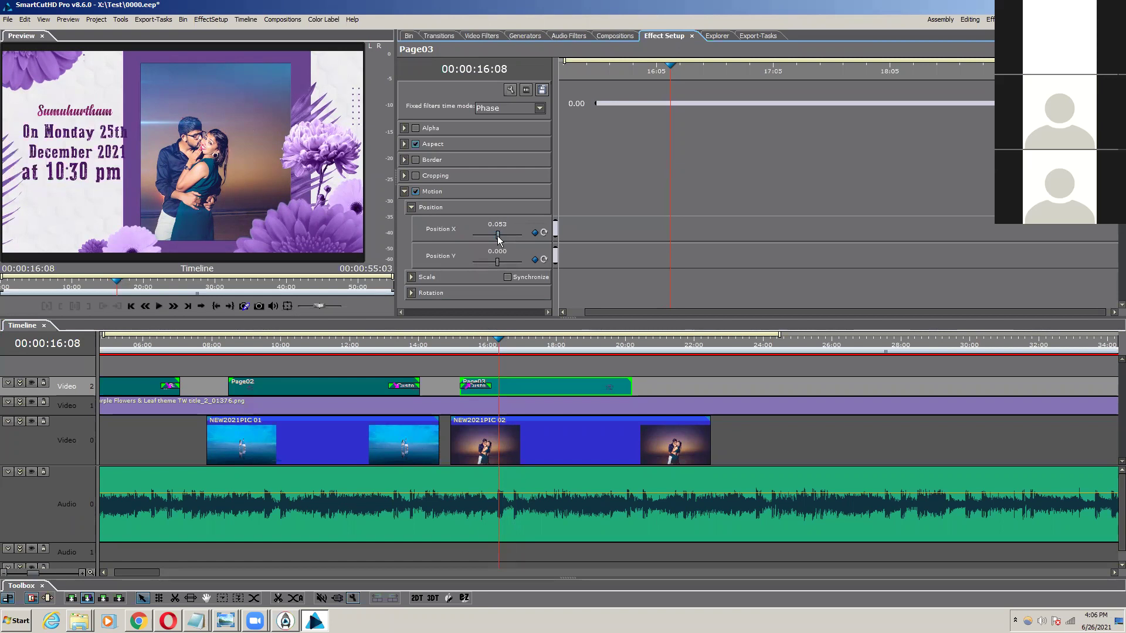
{"action": "left_click_drag", "start_coordinate": [498, 236], "coordinate": [496, 236]}
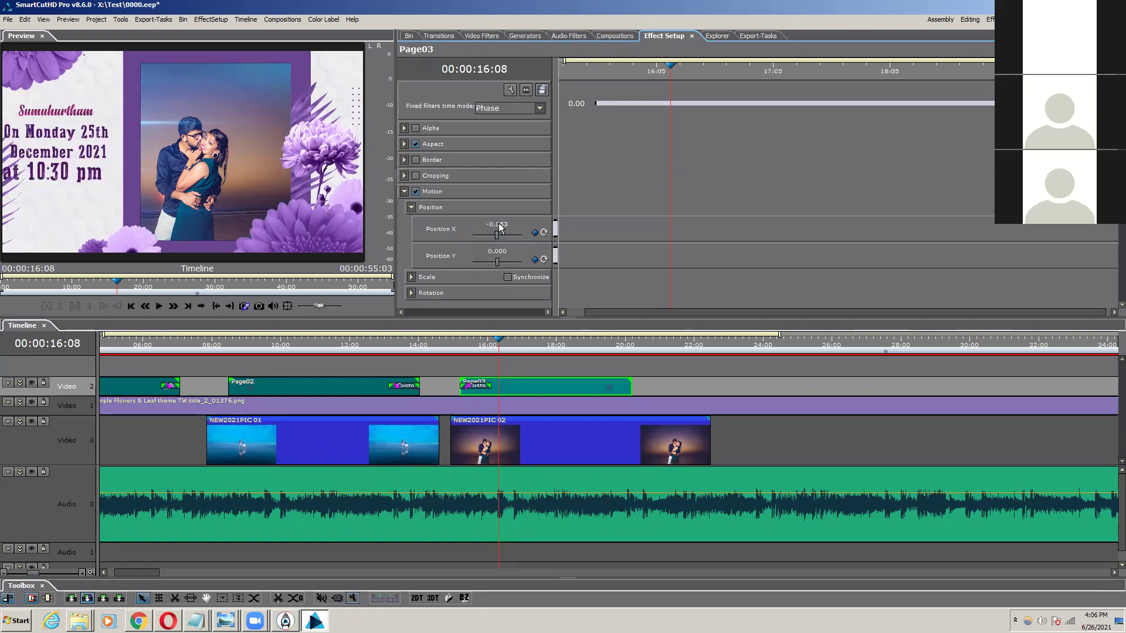
{"action": "double_click", "coordinate": [504, 224]}
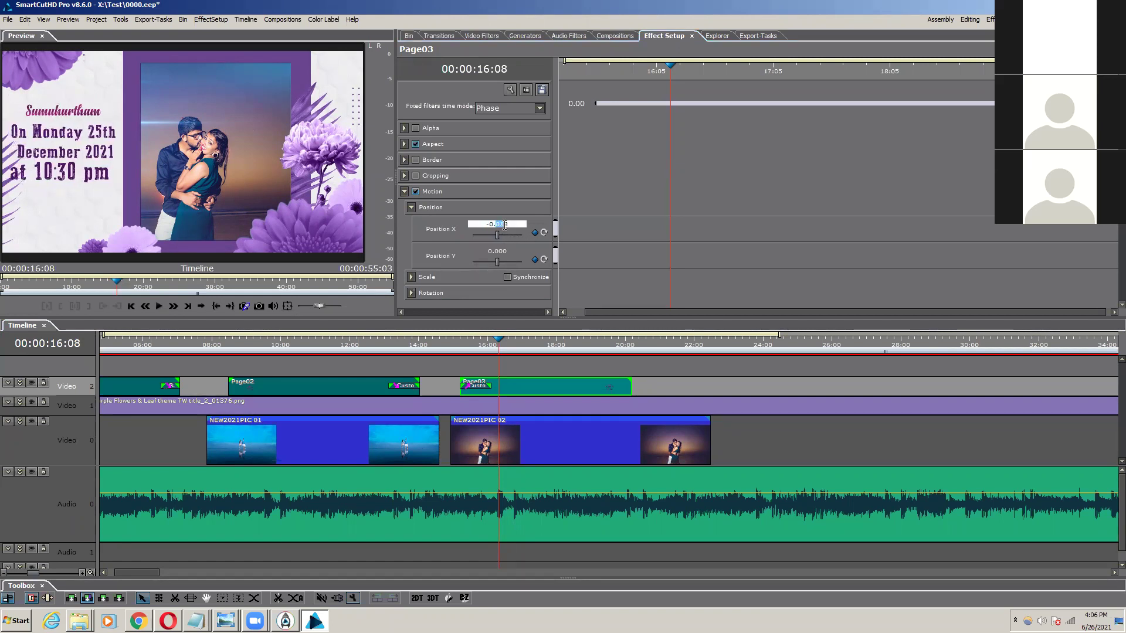
{"action": "left_click", "coordinate": [603, 189]}
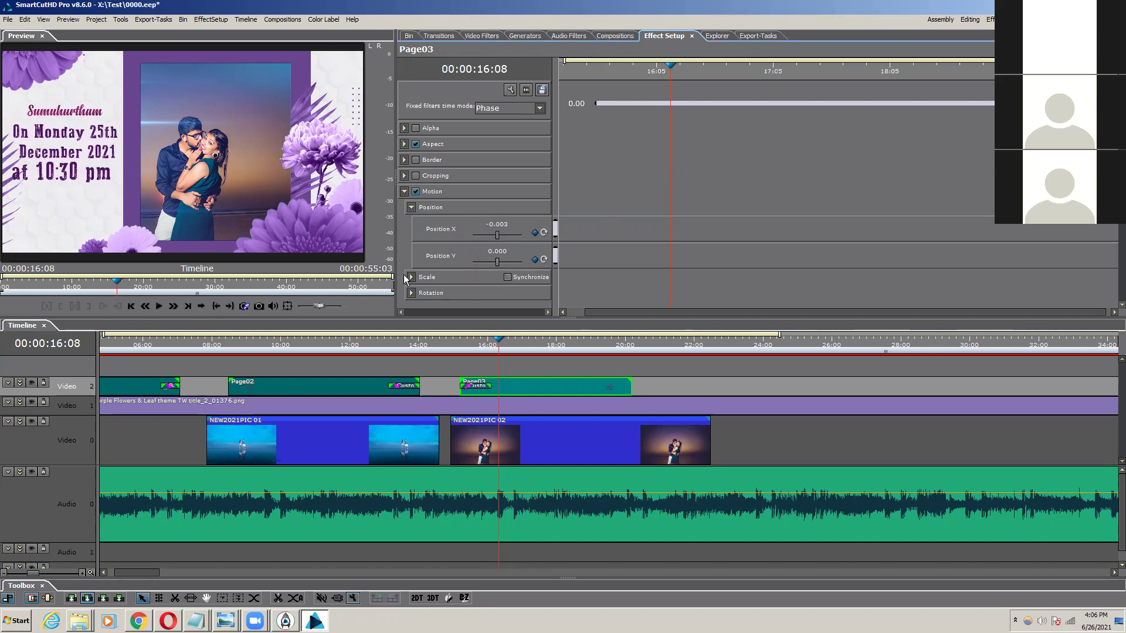
Step: Synchronize the Page03 title's horizontal and vertical scale and reduce it to 91.0
{"action": "left_click", "coordinate": [411, 277]}
{"action": "left_click", "coordinate": [507, 277]}
{"action": "scroll", "coordinate": [524, 258], "scroll_direction": "down", "scroll_amount": 1}
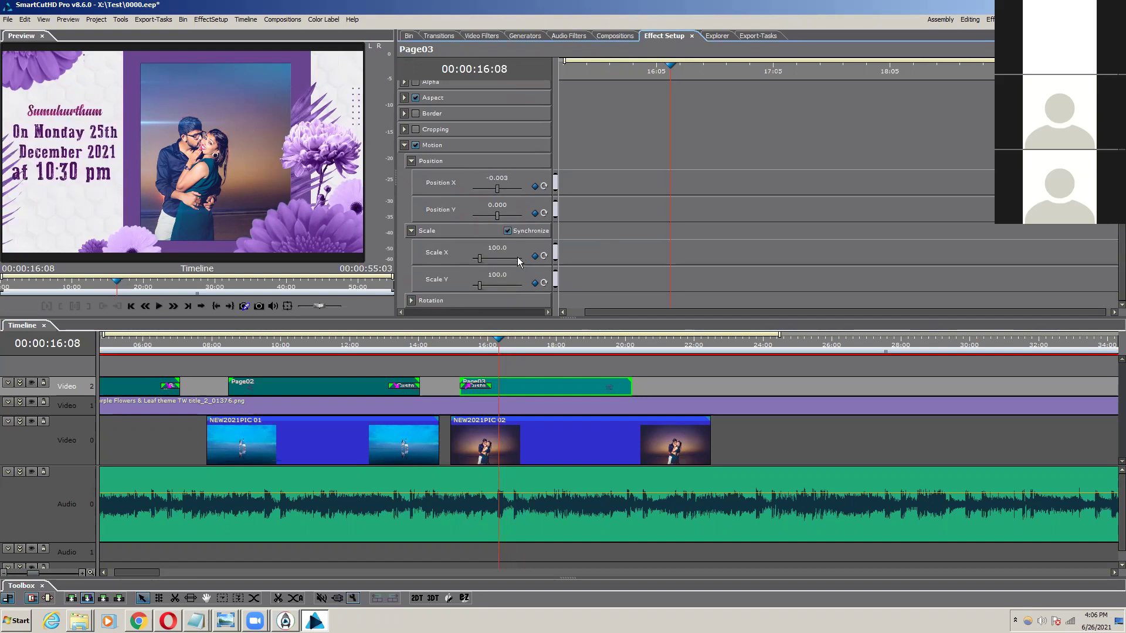
{"action": "double_click", "coordinate": [500, 247]}
{"action": "scroll", "coordinate": [502, 247], "scroll_direction": "down", "scroll_amount": 4}
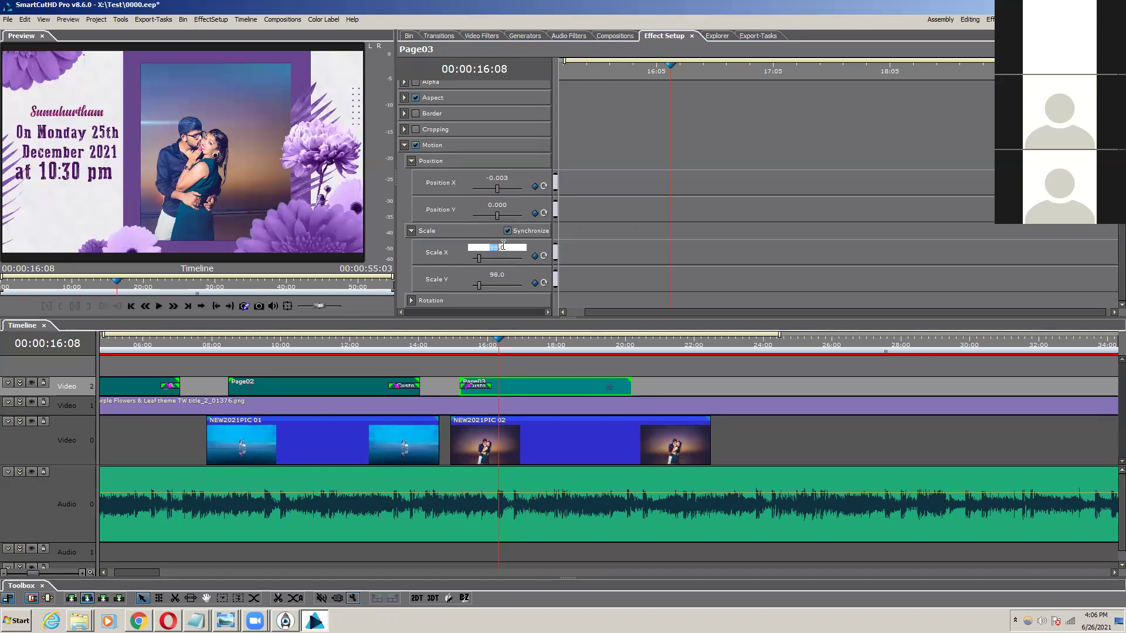
{"action": "scroll", "coordinate": [502, 246], "scroll_direction": "down", "scroll_amount": 5}
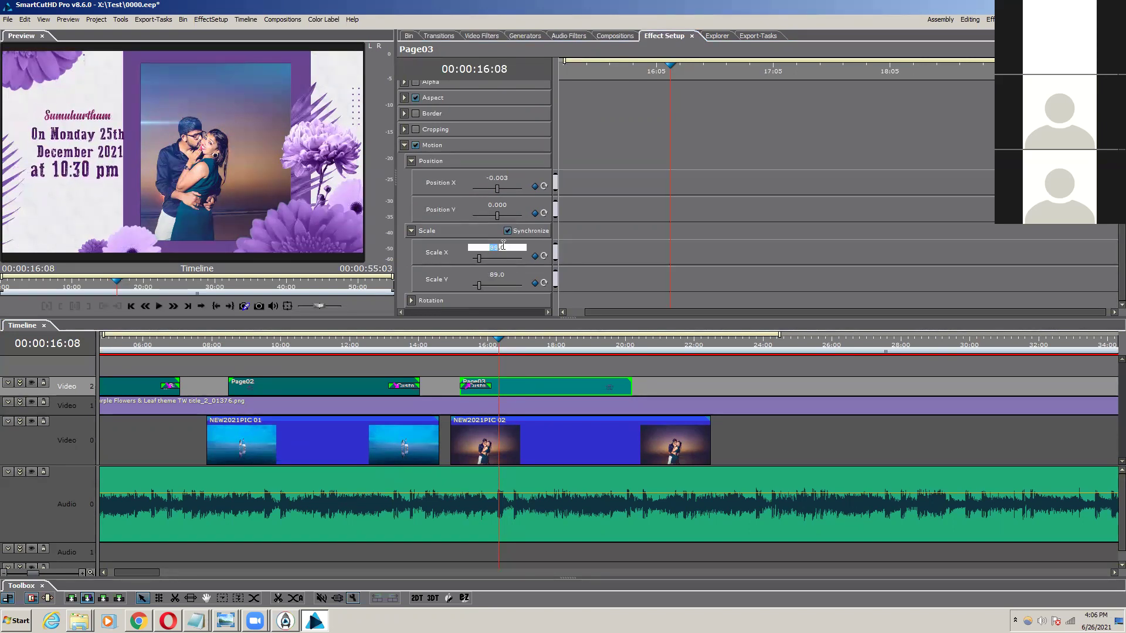
Step: Set the Page03 title's Position X to -0.093 and its synchronized scale to 86.0
{"action": "double_click", "coordinate": [501, 177]}
{"action": "scroll", "coordinate": [501, 177], "scroll_direction": "down", "scroll_amount": 3}
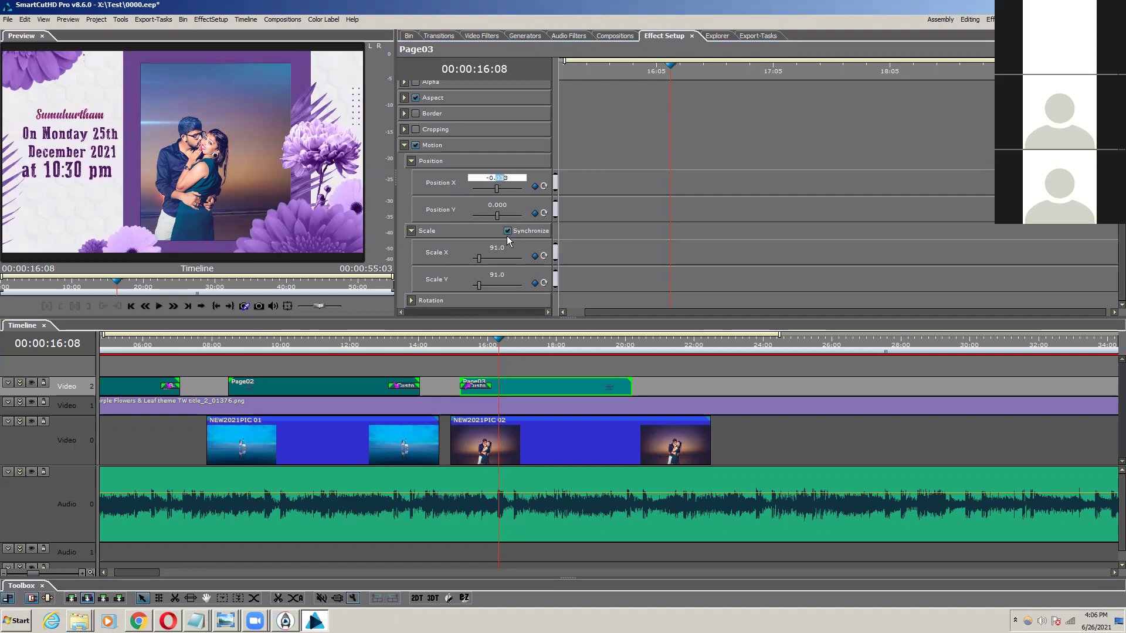
{"action": "double_click", "coordinate": [495, 249]}
{"action": "scroll", "coordinate": [495, 249], "scroll_direction": "down", "scroll_amount": 1}
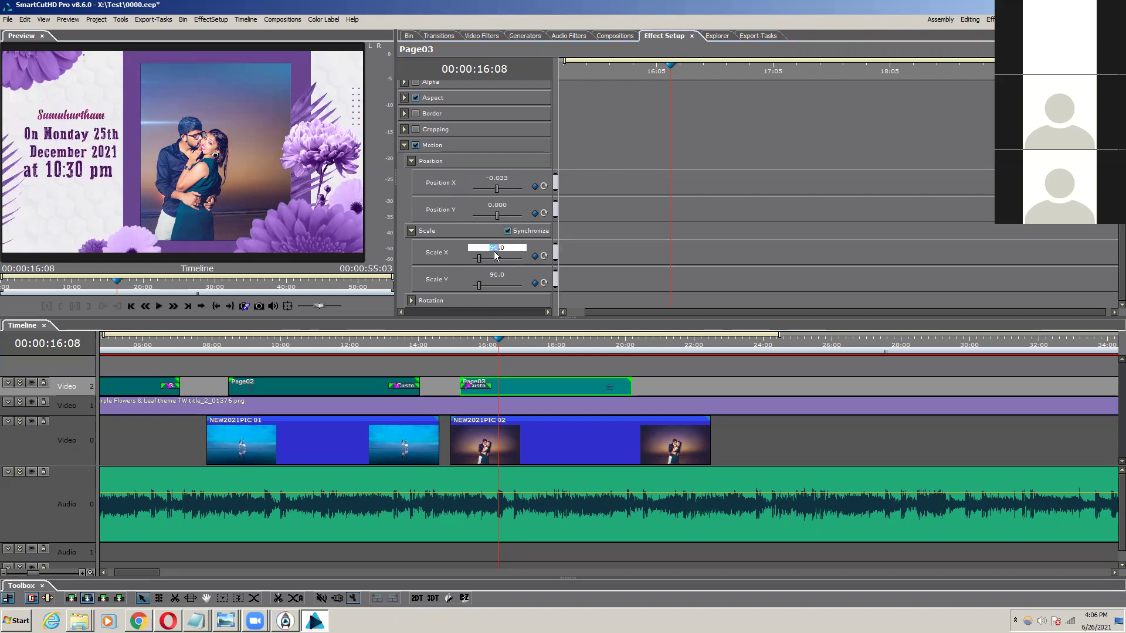
{"action": "scroll", "coordinate": [489, 187], "scroll_direction": "down", "scroll_amount": 1}
{"action": "double_click", "coordinate": [500, 175]}
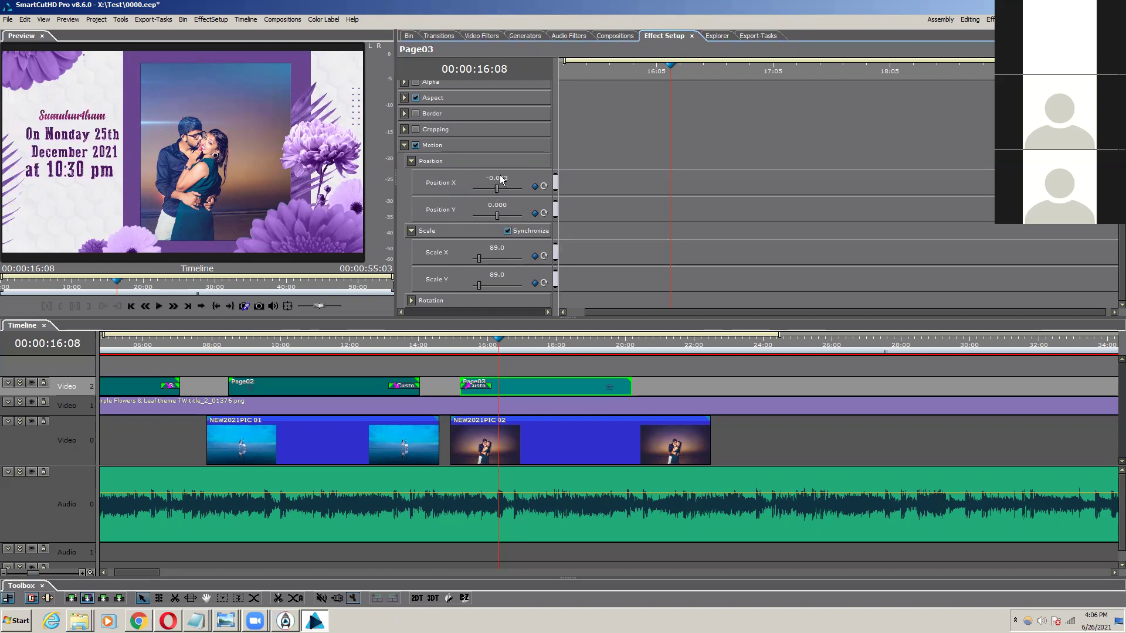
{"action": "scroll", "coordinate": [499, 175], "scroll_direction": "down", "scroll_amount": 2}
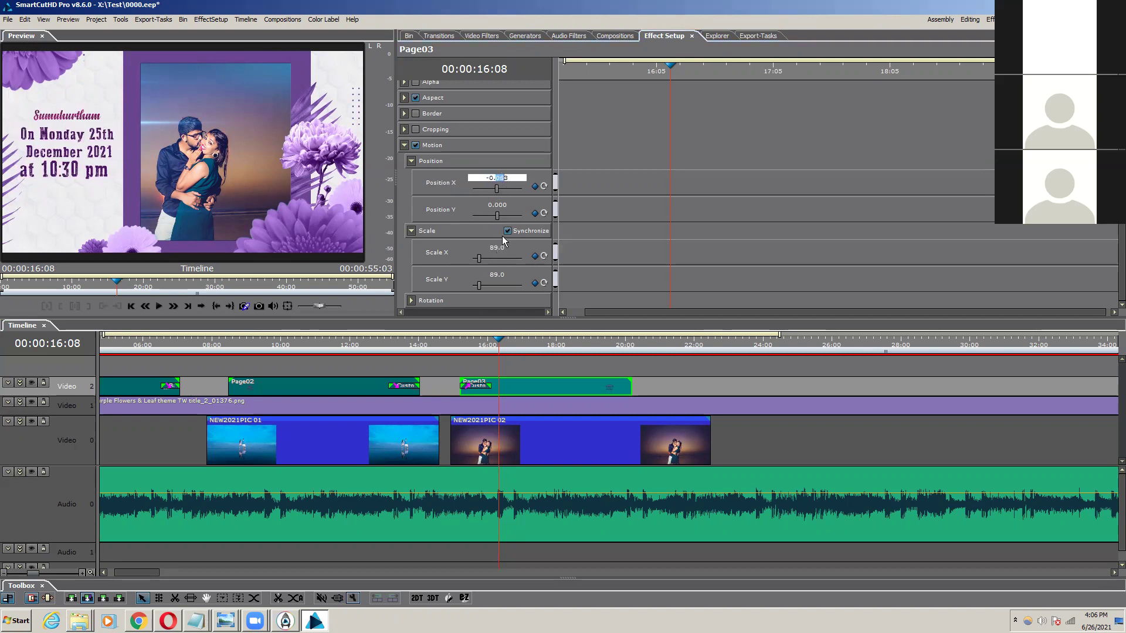
{"action": "double_click", "coordinate": [497, 248]}
{"action": "scroll", "coordinate": [498, 248], "scroll_direction": "down", "scroll_amount": 1}
{"action": "scroll", "coordinate": [498, 248], "scroll_direction": "down", "scroll_amount": 3}
{"action": "double_click", "coordinate": [499, 177]}
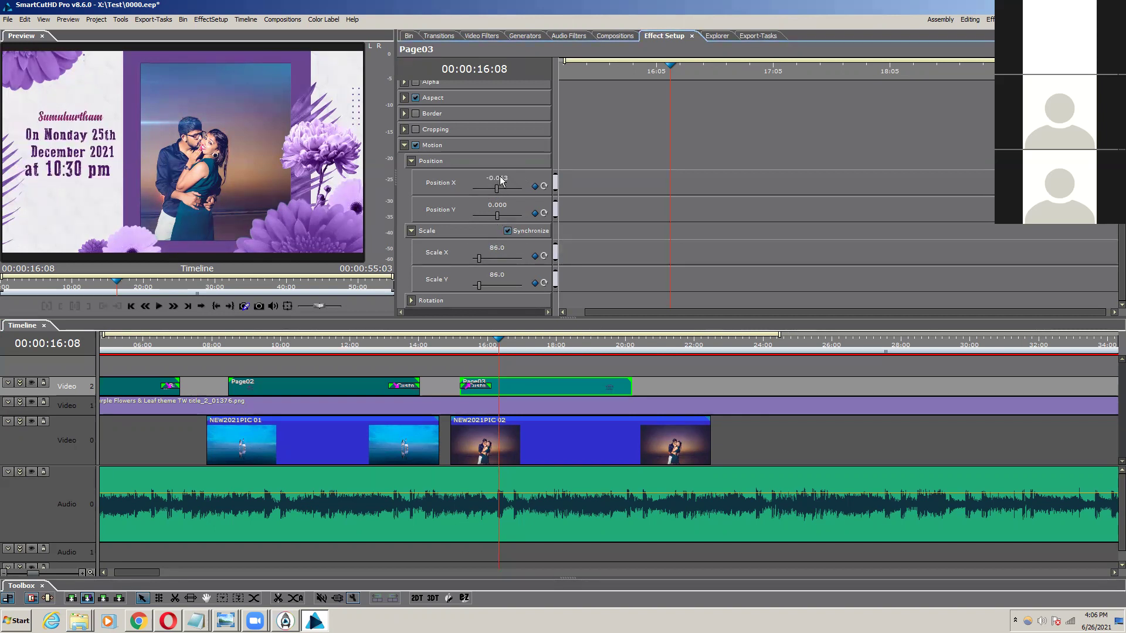
{"action": "scroll", "coordinate": [501, 177], "scroll_direction": "down", "scroll_amount": 1}
{"action": "scroll", "coordinate": [500, 177], "scroll_direction": "down", "scroll_amount": 2}
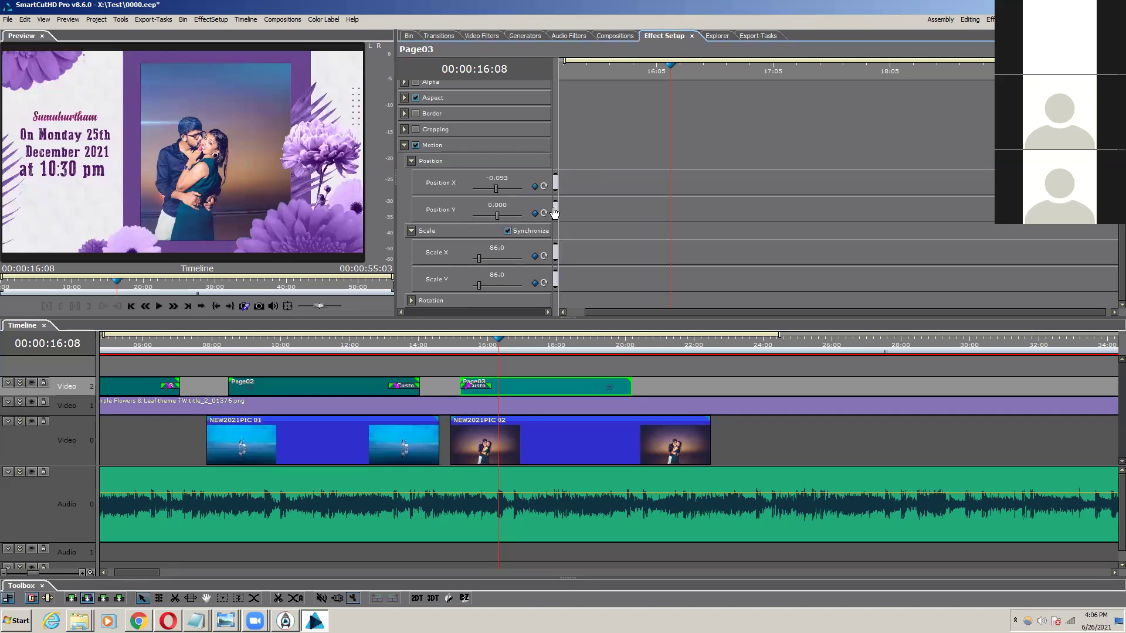
Step: Enable keyframing for the Page03 title's Scale X, Scale Y, Position Y and Position X at 00:00:16:08
{"action": "left_click_drag", "start_coordinate": [465, 346], "coordinate": [499, 346]}
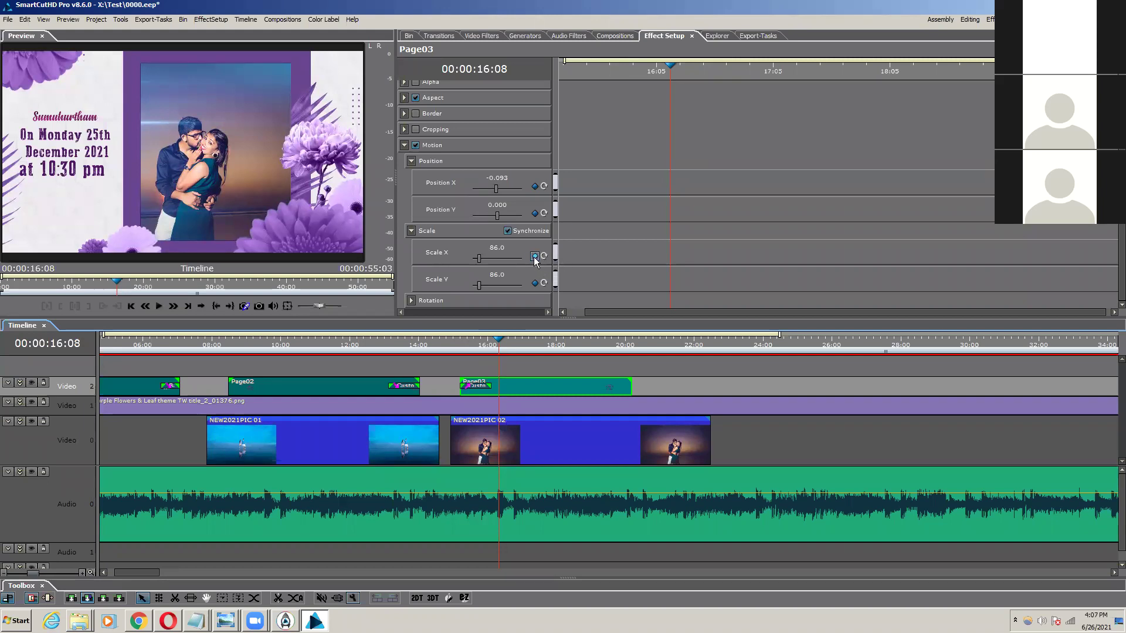
{"action": "left_click", "coordinate": [535, 283]}
{"action": "left_click", "coordinate": [535, 283]}
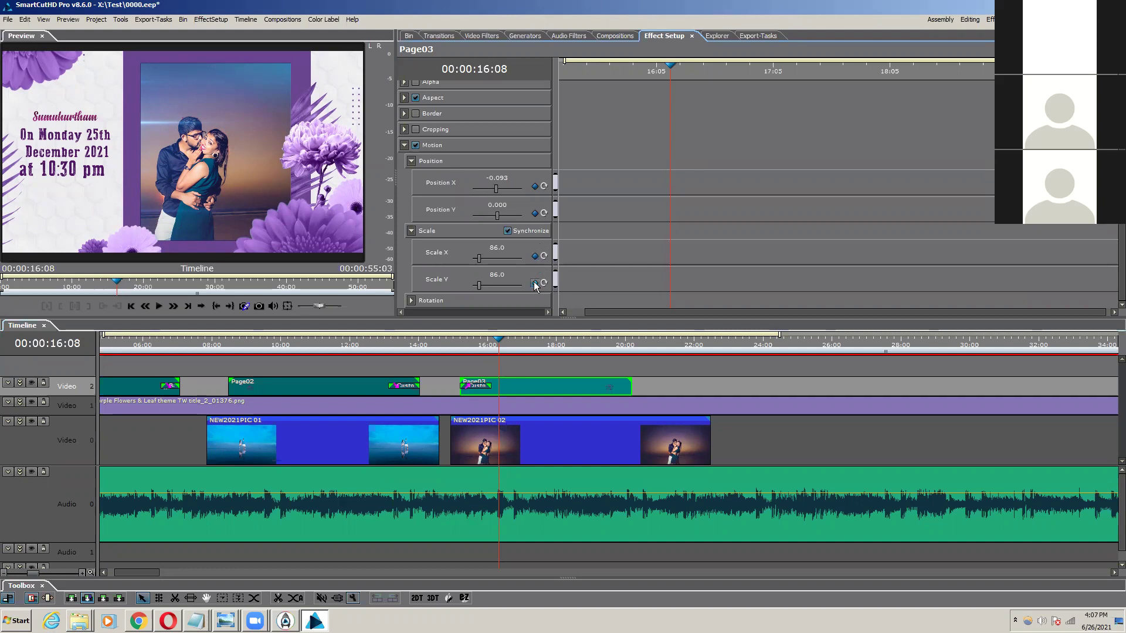
{"action": "left_click", "coordinate": [534, 284]}
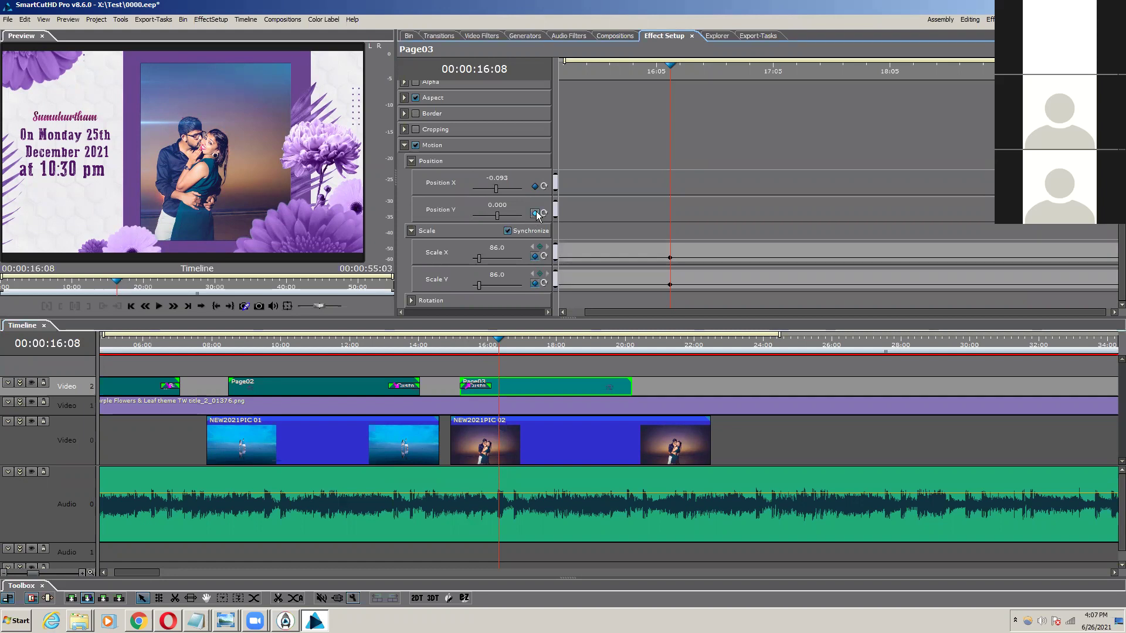
{"action": "left_click", "coordinate": [535, 213]}
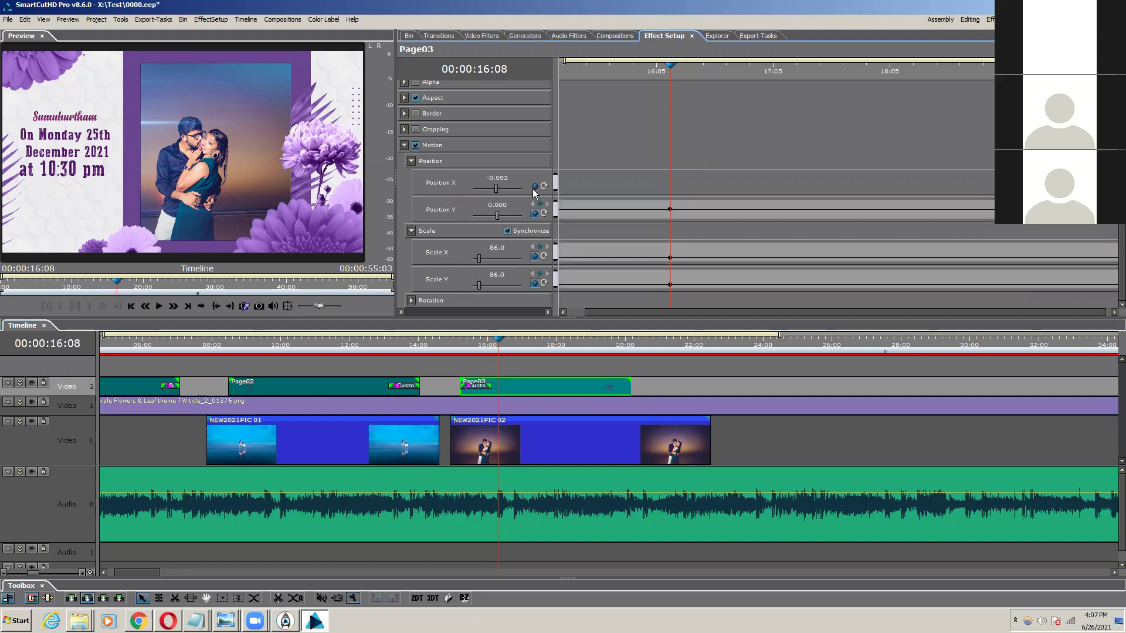
{"action": "left_click", "coordinate": [535, 186]}
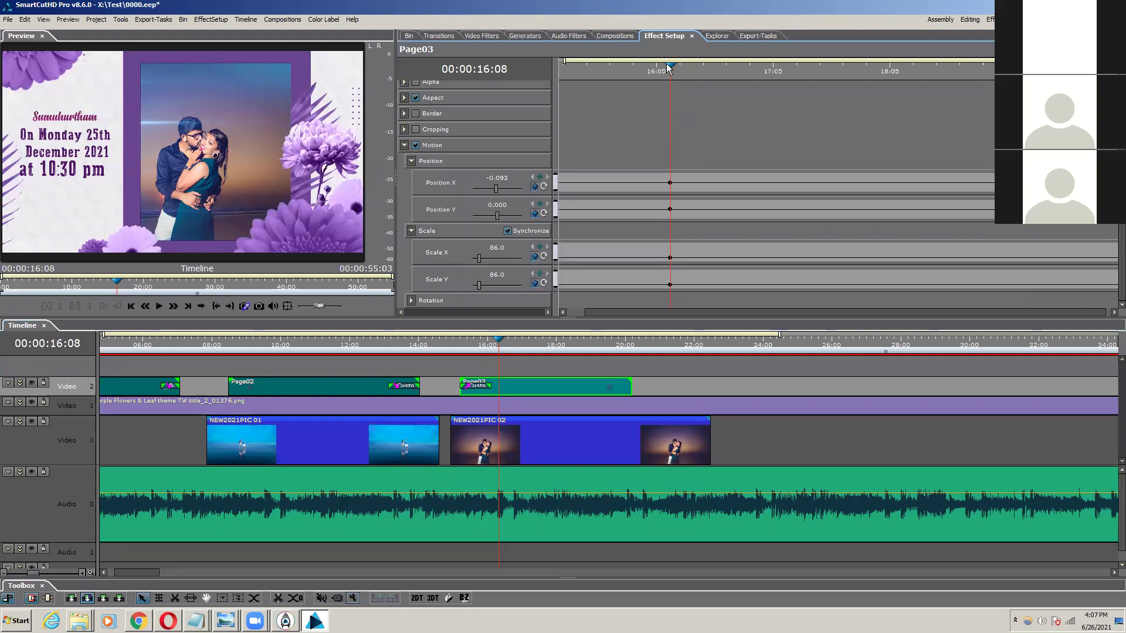
Step: Add scale and position keyframes to the Page03 title at 00:00:16:12
{"action": "left_click_drag", "start_coordinate": [667, 64], "coordinate": [693, 72]}
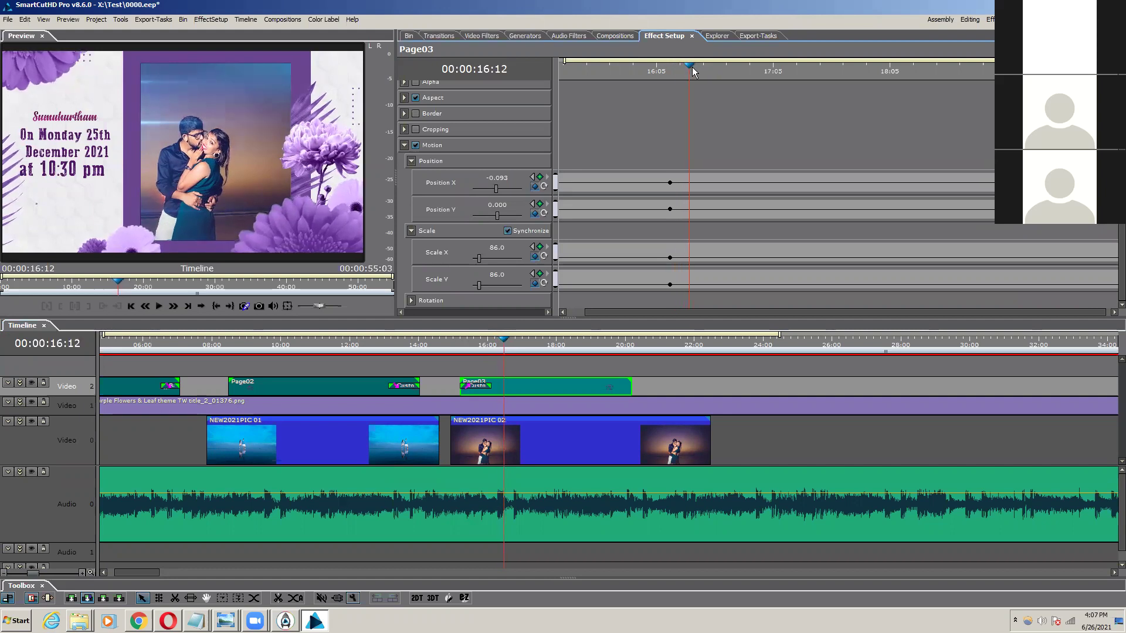
{"action": "left_click", "coordinate": [539, 273]}
{"action": "left_click", "coordinate": [539, 177]}
{"action": "left_click", "coordinate": [540, 204]}
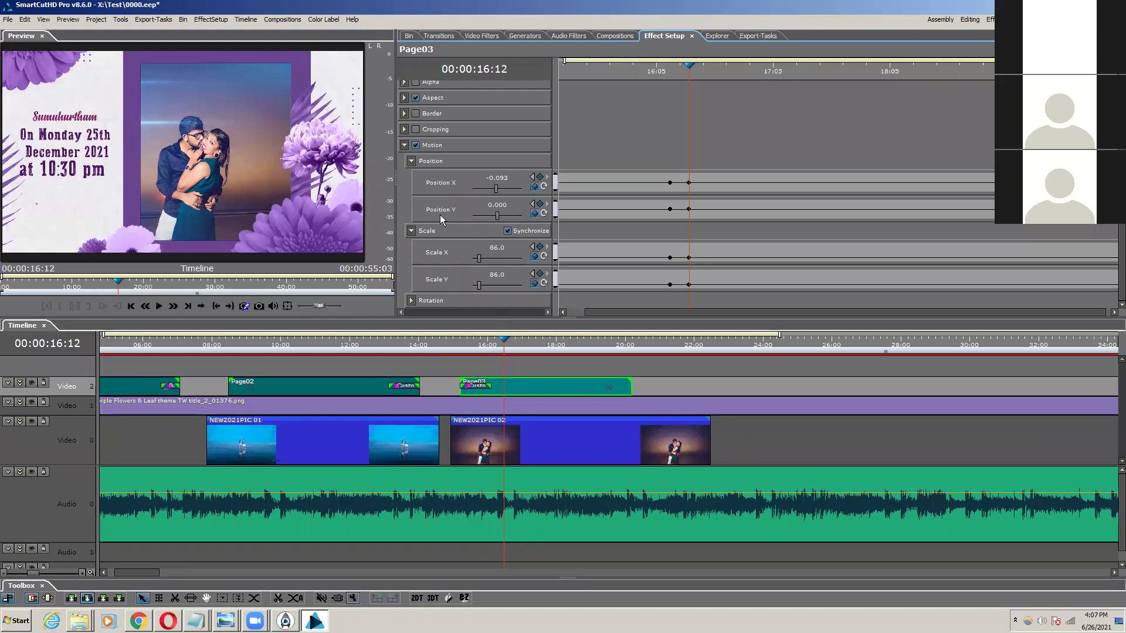
Step: Set the Page03 title's synchronized scale to 102.0 and Position X to 0.027 at the 00:00:16:12 keyframe
{"action": "left_click", "coordinate": [493, 248]}
{"action": "key", "text": "Up"}
{"action": "key", "text": "Up"}
{"action": "key", "text": "Up"}
{"action": "key", "text": "Up"}
{"action": "key", "text": "Up"}
{"action": "key", "text": "Up"}
{"action": "key", "text": "Up"}
{"action": "key", "text": "Up"}
{"action": "key", "text": "Up"}
{"action": "key", "text": "Up"}
{"action": "key", "text": "Up"}
{"action": "key", "text": "Up"}
{"action": "key", "text": "Up"}
{"action": "key", "text": "Up"}
{"action": "key", "text": "Up"}
{"action": "key", "text": "Up"}
{"action": "key", "text": "Up"}
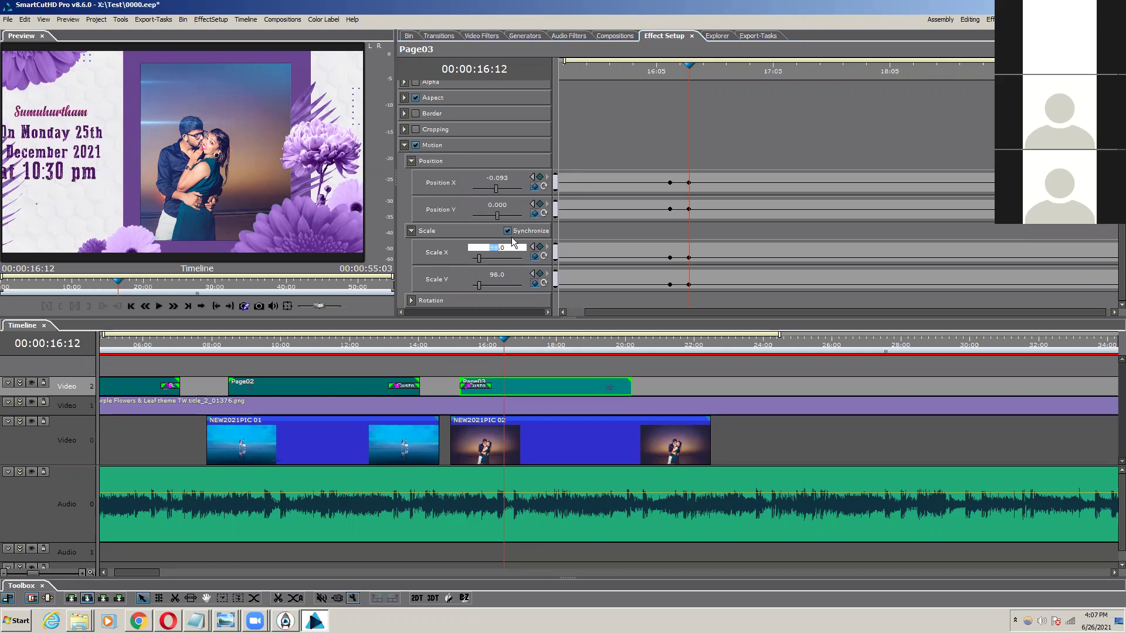
{"action": "left_click", "coordinate": [498, 177]}
{"action": "key", "text": "Up"}
{"action": "key", "text": "Up"}
{"action": "key", "text": "Up"}
{"action": "key", "text": "Up"}
{"action": "key", "text": "Up"}
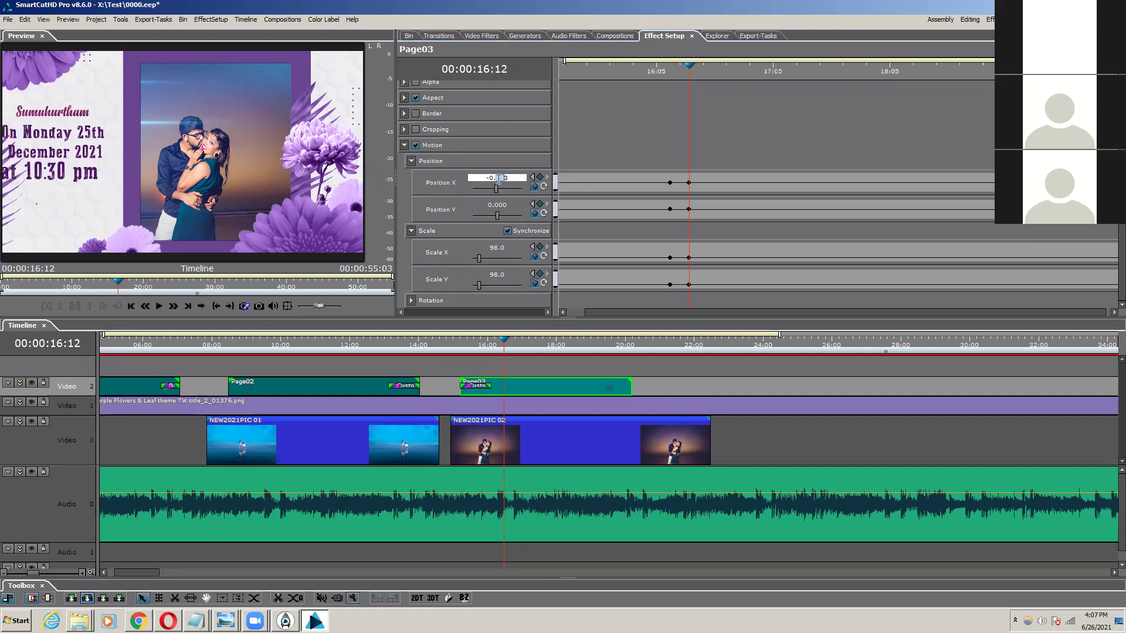
{"action": "key", "text": "Up"}
{"action": "key", "text": "Up"}
{"action": "key", "text": "Up"}
{"action": "key", "text": "Up"}
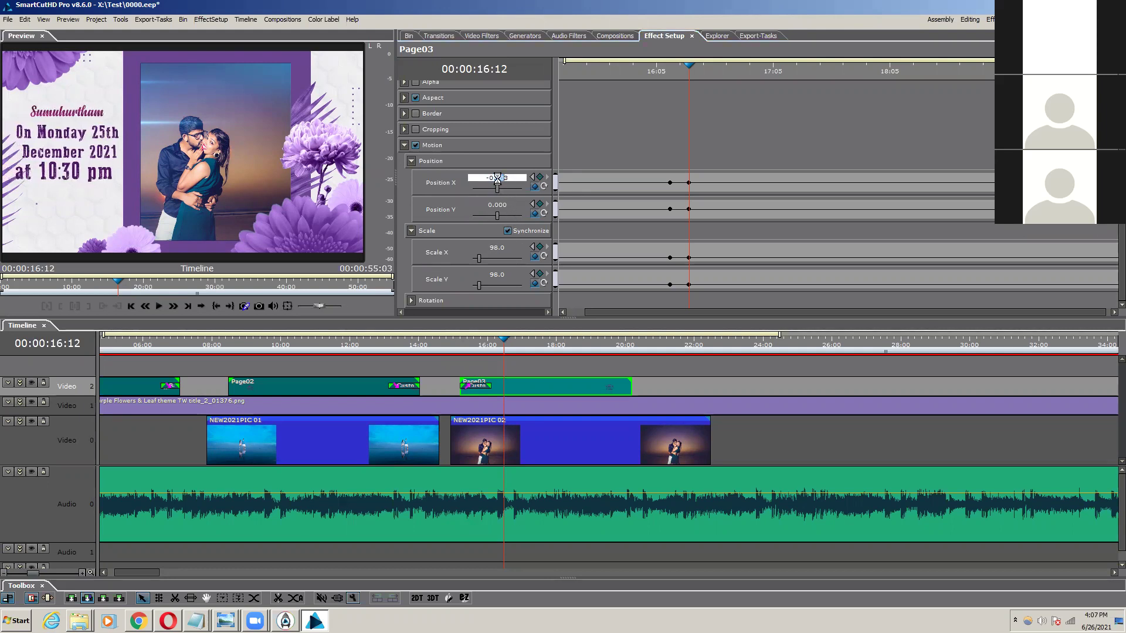
{"action": "left_click", "coordinate": [492, 248]}
{"action": "key", "text": "Up"}
{"action": "key", "text": "Up"}
{"action": "key", "text": "Up"}
{"action": "key", "text": "Up"}
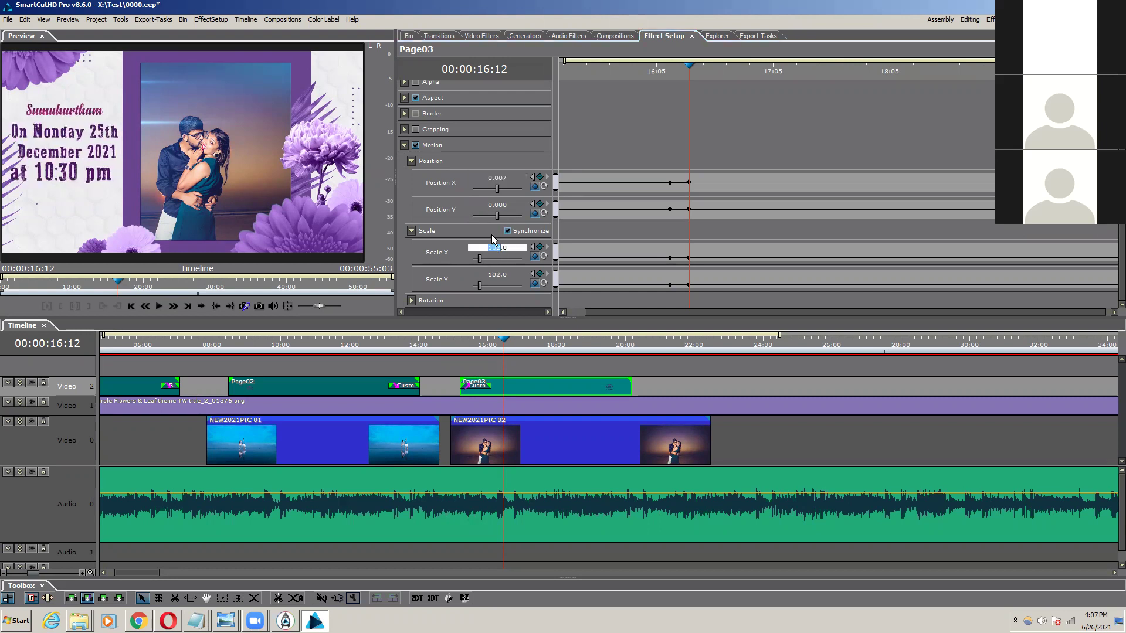
{"action": "left_click", "coordinate": [501, 177]}
{"action": "key", "text": "Up"}
{"action": "key", "text": "Up"}
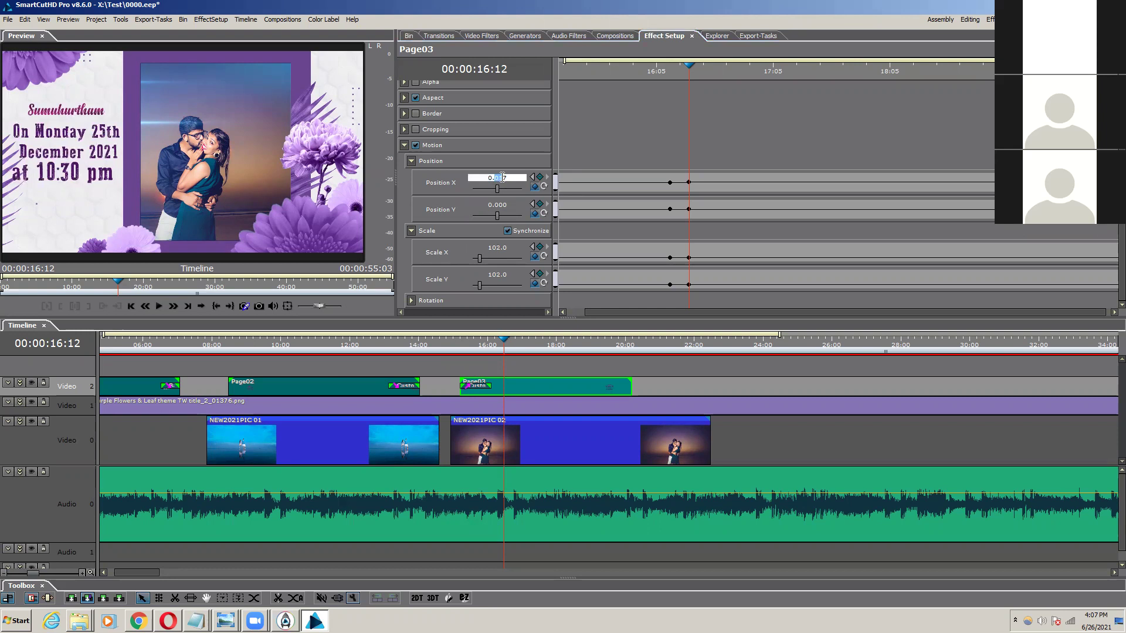
{"action": "left_click", "coordinate": [590, 125]}
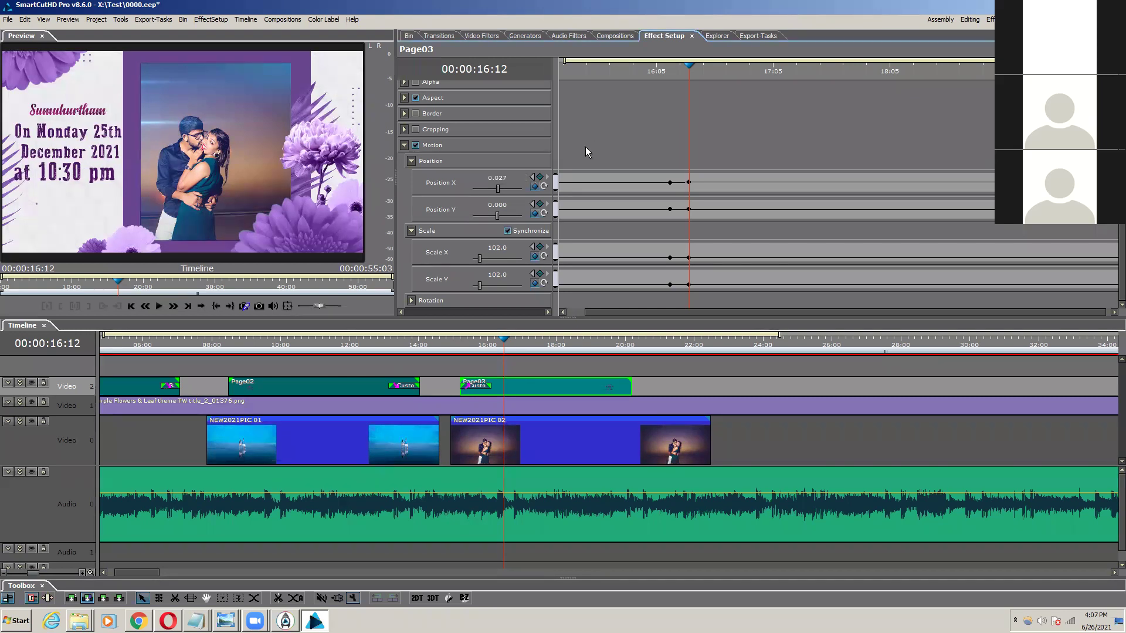
Step: Play the timeline from just before Page03 to examine the title's keyframed motion
{"action": "left_click", "coordinate": [446, 343]}
{"action": "key", "text": "space"}
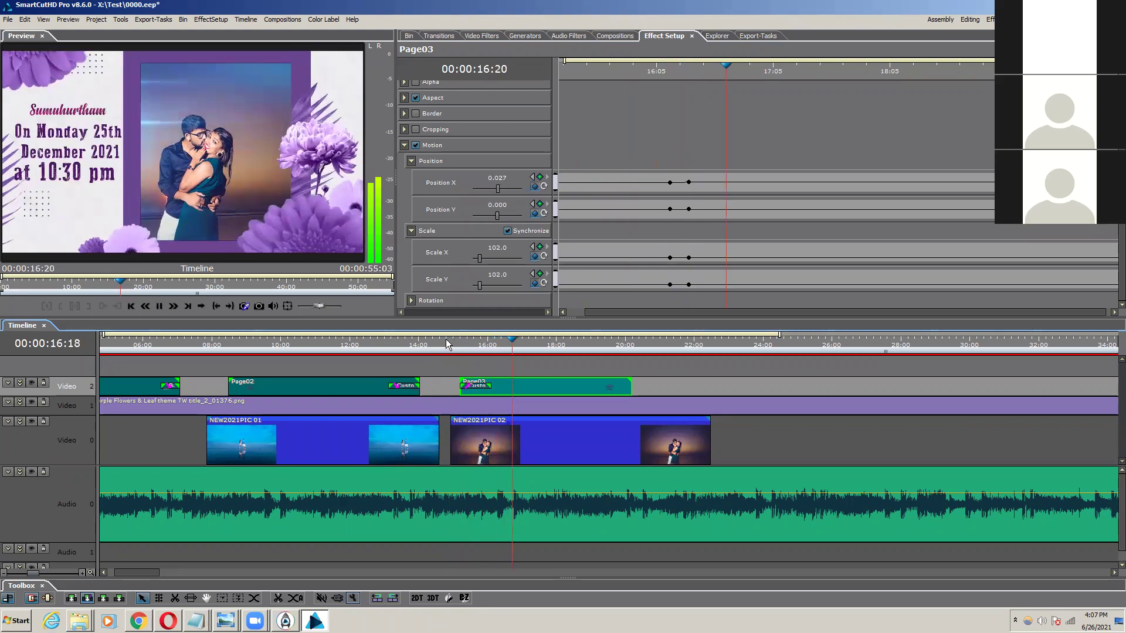
{"action": "key", "text": "space"}
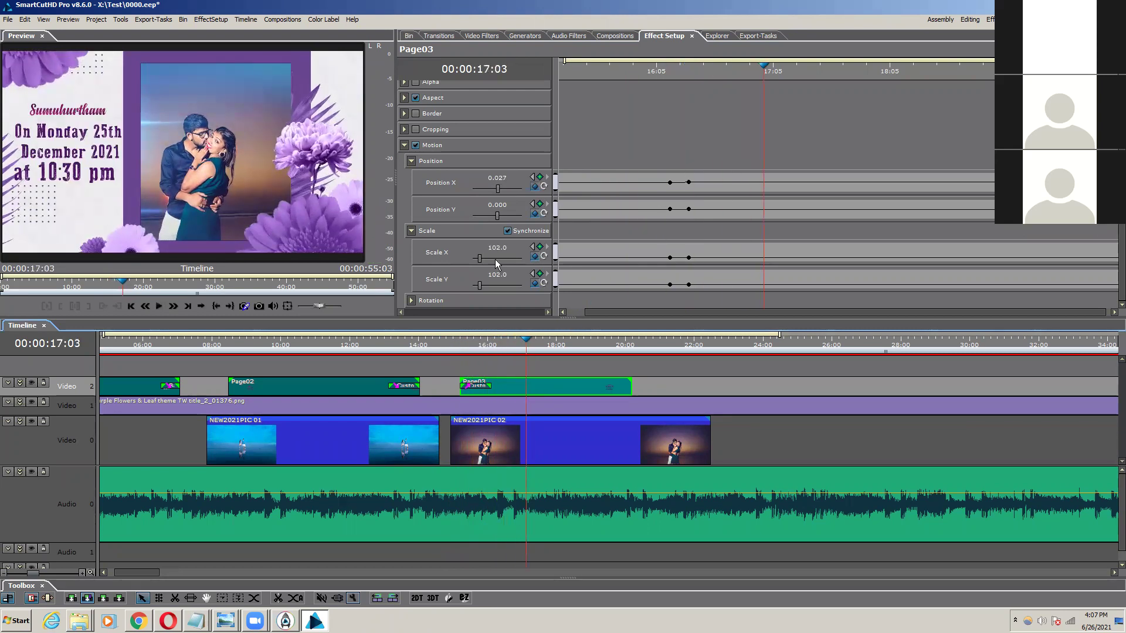
Step: Return to the 00:00:16:12 keyframe and set the Page03 title's synchronized scale to 114.0 and Position X to 0.077
{"action": "left_click", "coordinate": [532, 248]}
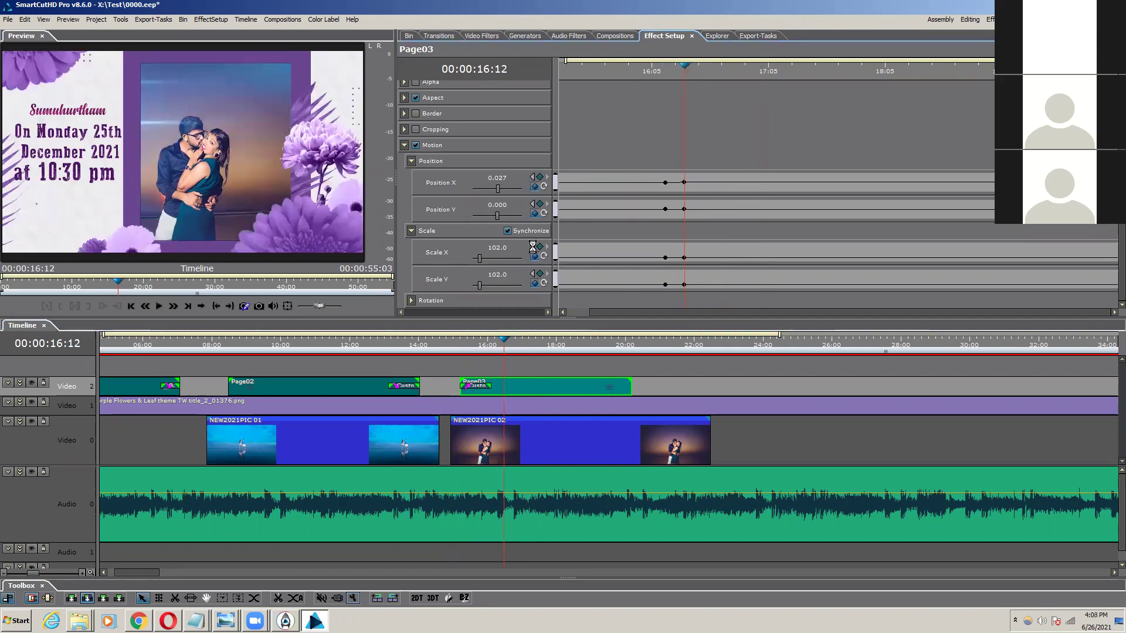
{"action": "double_click", "coordinate": [496, 248]}
{"action": "scroll", "coordinate": [497, 246], "scroll_direction": "up", "scroll_amount": 3}
{"action": "scroll", "coordinate": [496, 247], "scroll_direction": "up", "scroll_amount": 6}
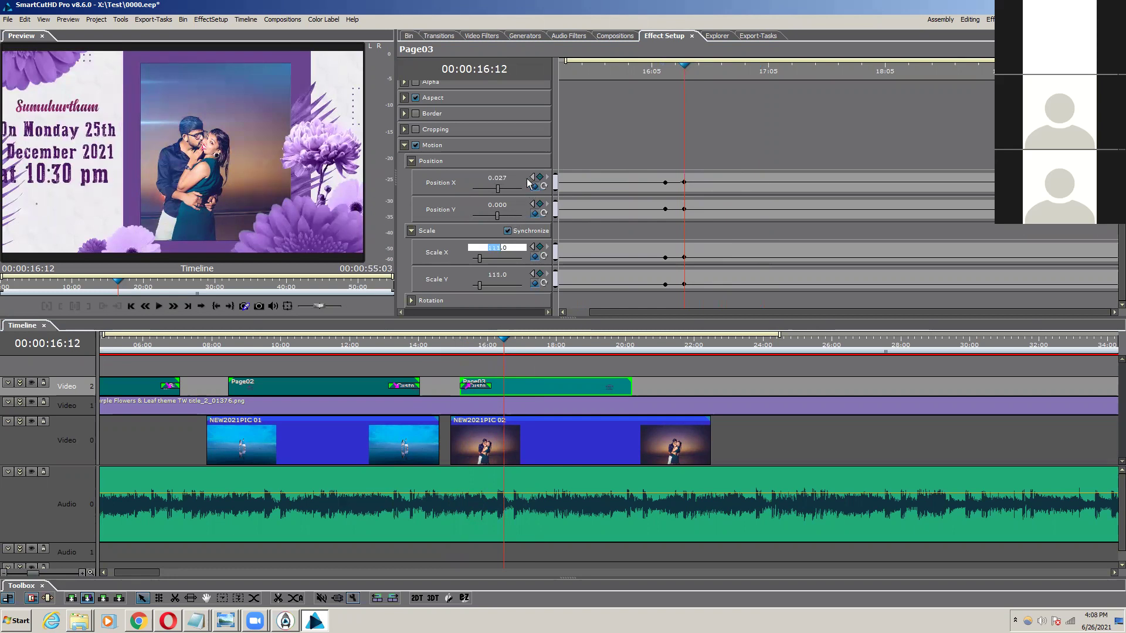
{"action": "double_click", "coordinate": [499, 178]}
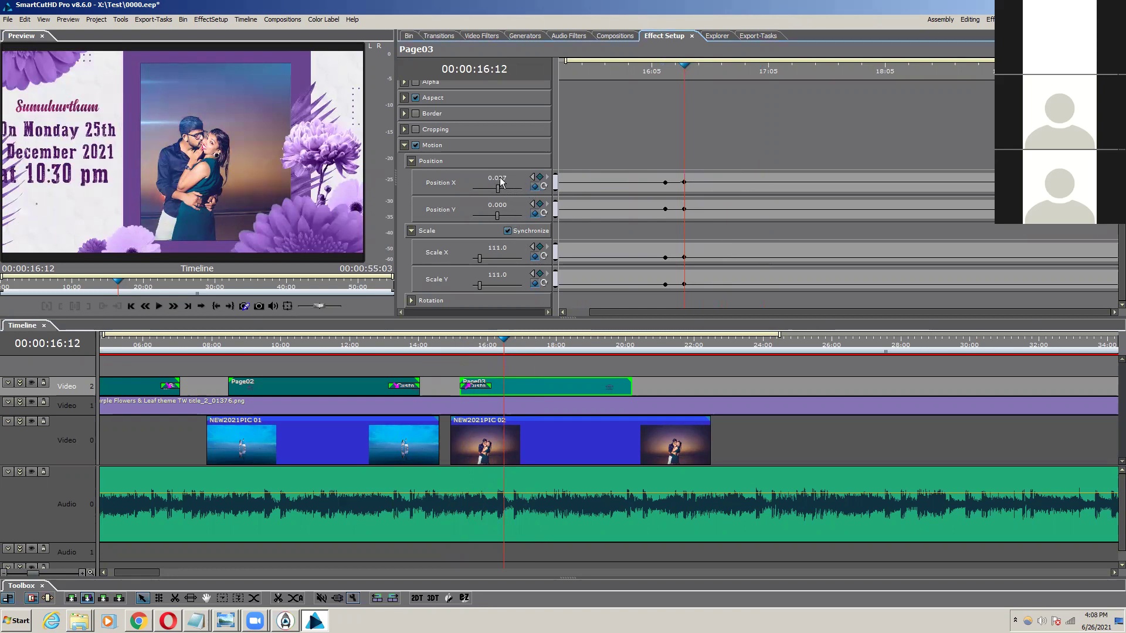
{"action": "scroll", "coordinate": [500, 177], "scroll_direction": "up", "scroll_amount": 3}
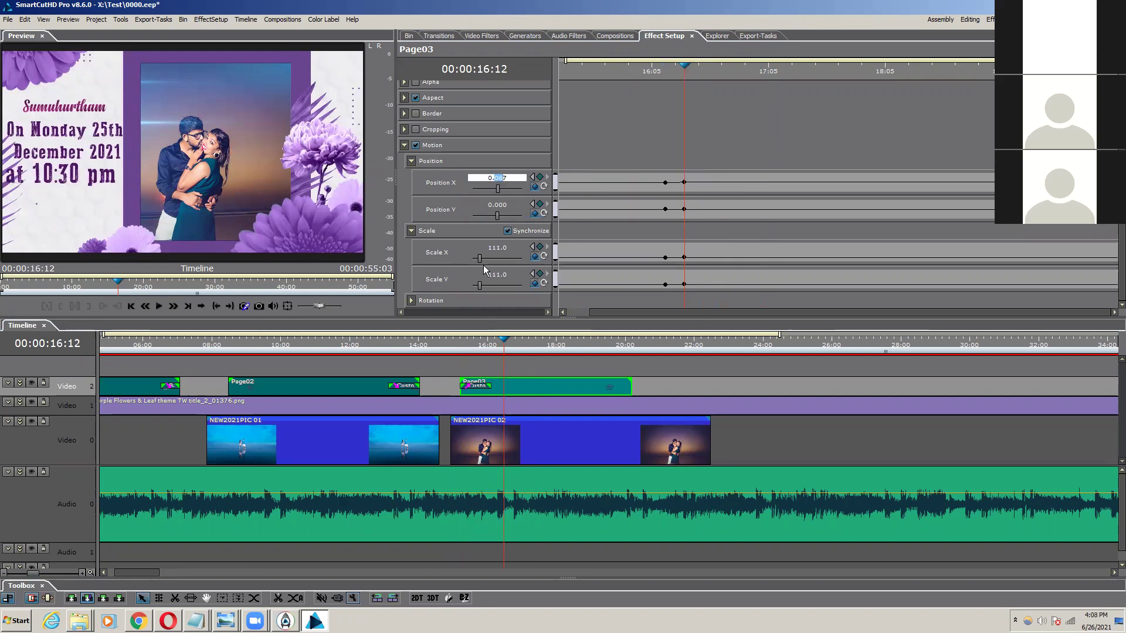
{"action": "double_click", "coordinate": [490, 248]}
{"action": "scroll", "coordinate": [490, 248], "scroll_direction": "up", "scroll_amount": 2}
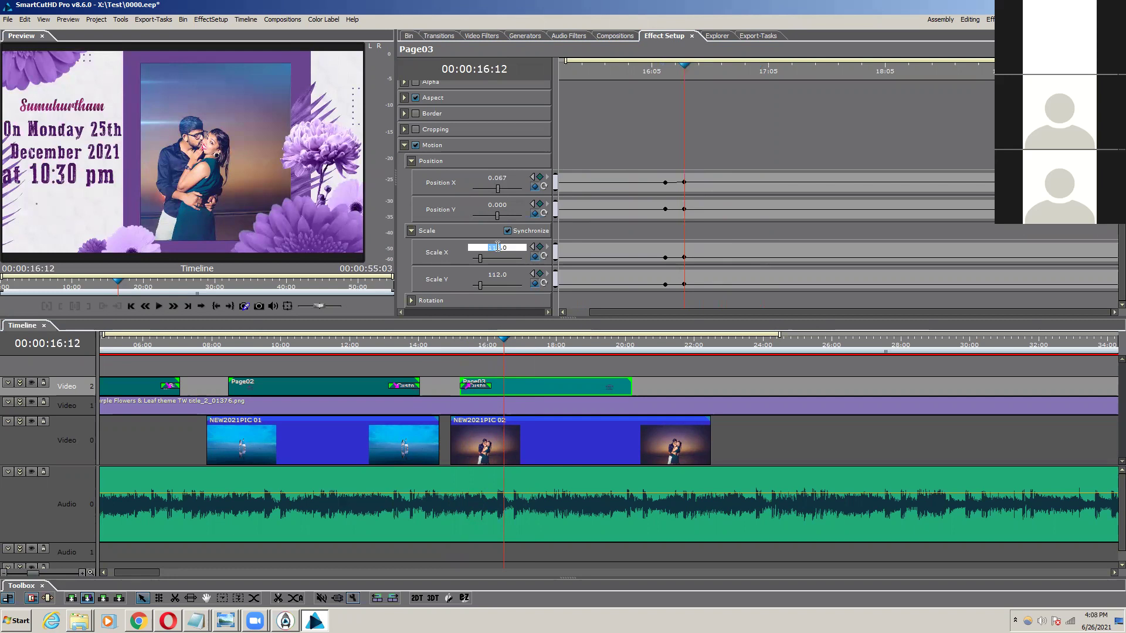
{"action": "scroll", "coordinate": [498, 245], "scroll_direction": "up", "scroll_amount": 1}
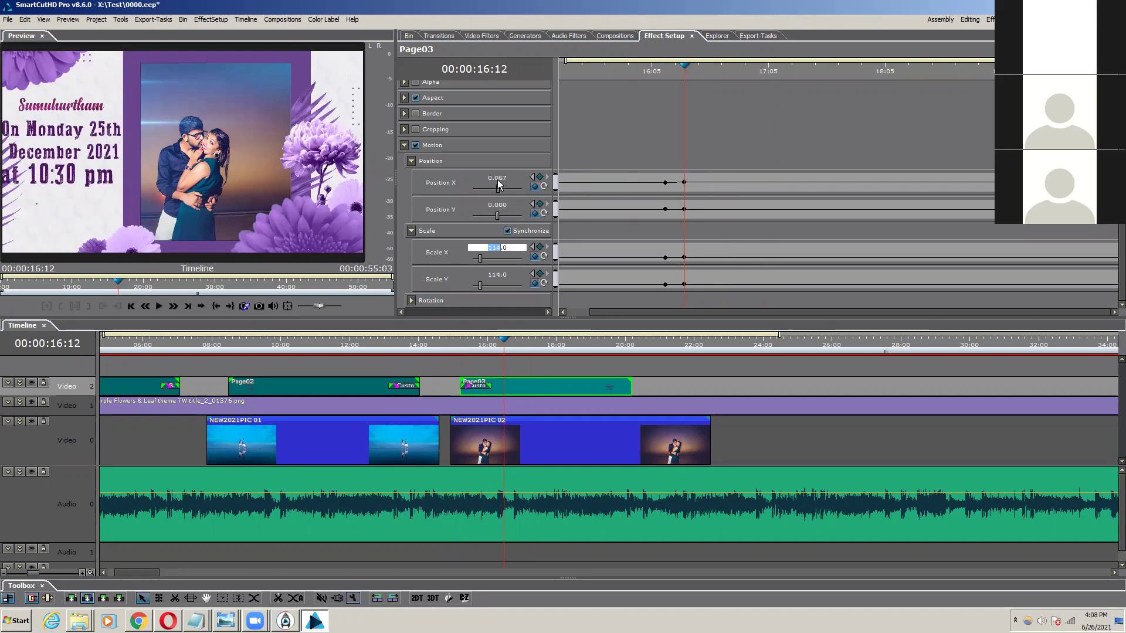
{"action": "double_click", "coordinate": [497, 178]}
{"action": "scroll", "coordinate": [498, 177], "scroll_direction": "down", "scroll_amount": 1}
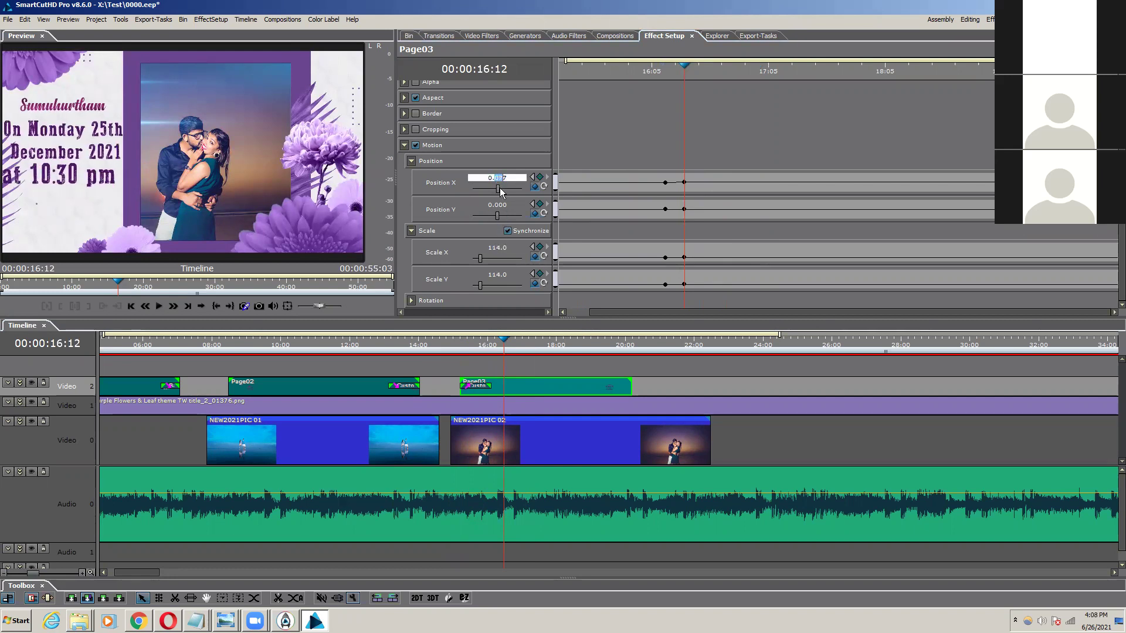
Step: Add scale and position keyframes to the Page03 title at 00:00:16:16
{"action": "left_click_drag", "start_coordinate": [684, 67], "coordinate": [704, 69]}
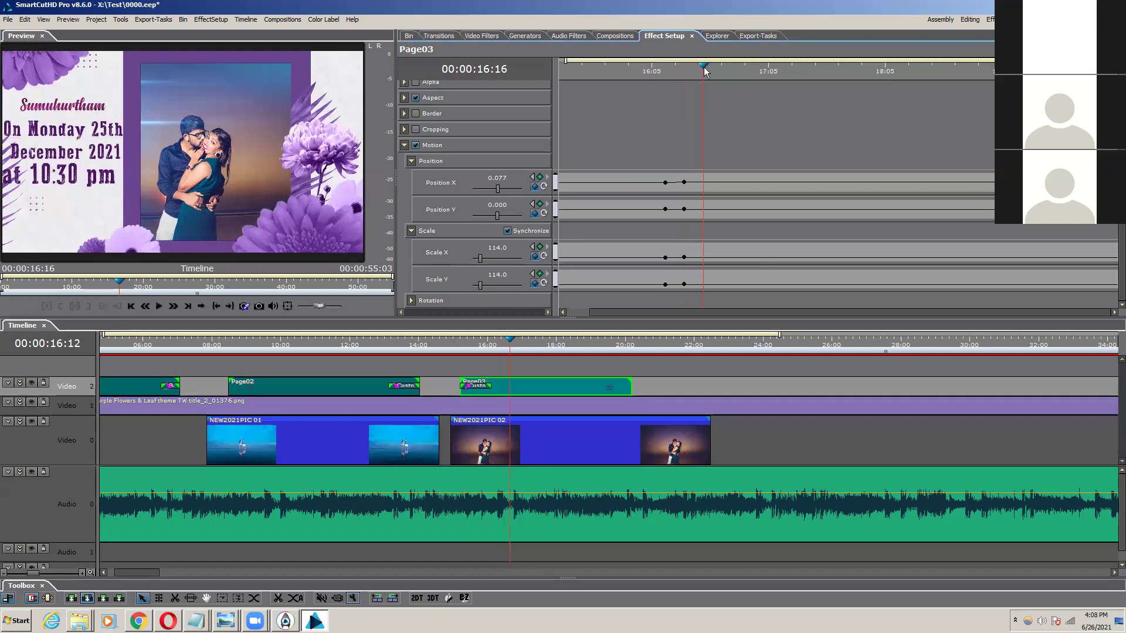
{"action": "left_click", "coordinate": [540, 274]}
{"action": "left_click", "coordinate": [540, 204]}
{"action": "left_click", "coordinate": [540, 178]}
Step: Set the Page03 title's synchronized scale to 88.0 and Position X to -0.043 at the 00:00:16:16 keyframe
{"action": "left_click", "coordinate": [502, 246]}
{"action": "scroll", "coordinate": [502, 246], "scroll_direction": "down", "scroll_amount": 17}
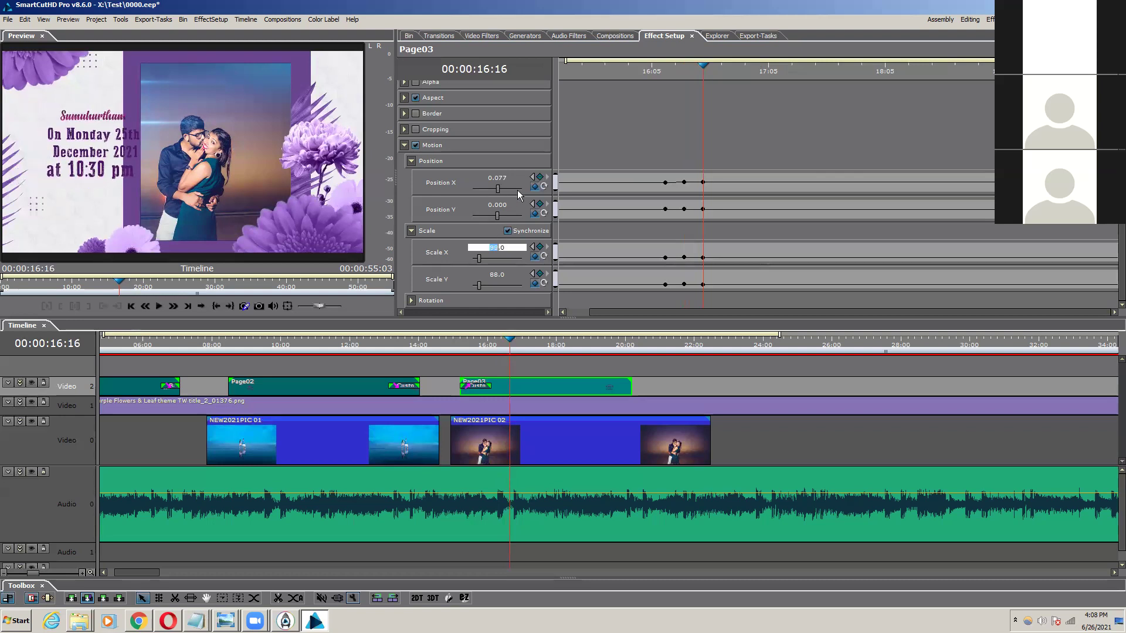
{"action": "left_click", "coordinate": [533, 177]}
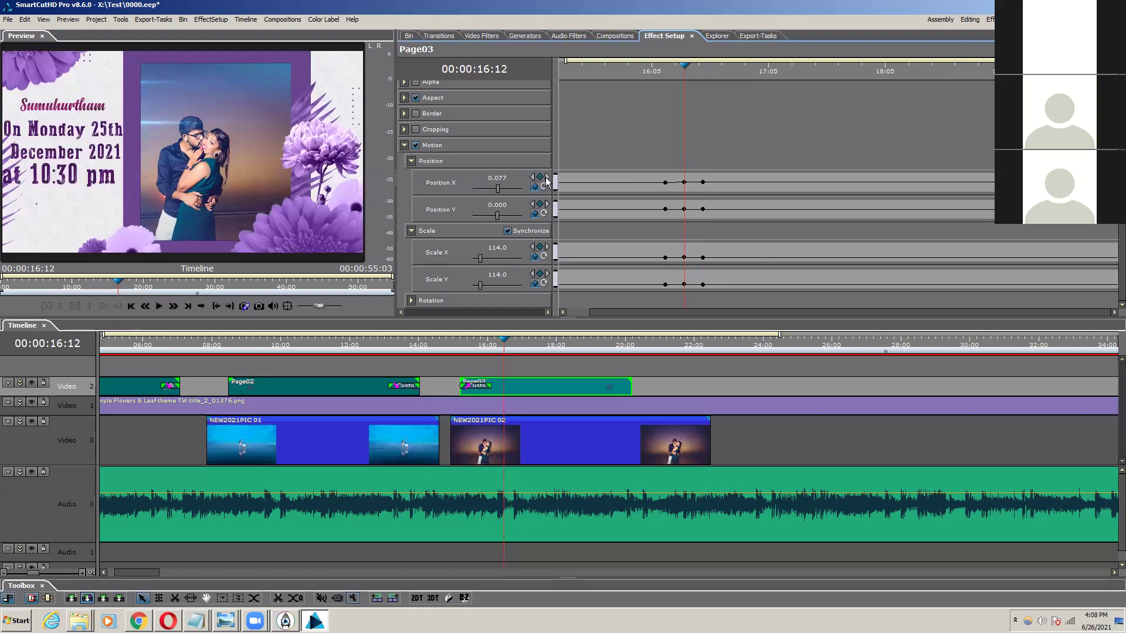
{"action": "left_click", "coordinate": [546, 177]}
{"action": "left_click_drag", "start_coordinate": [494, 178], "coordinate": [502, 177]}
{"action": "scroll", "coordinate": [502, 177], "scroll_direction": "down", "scroll_amount": 10}
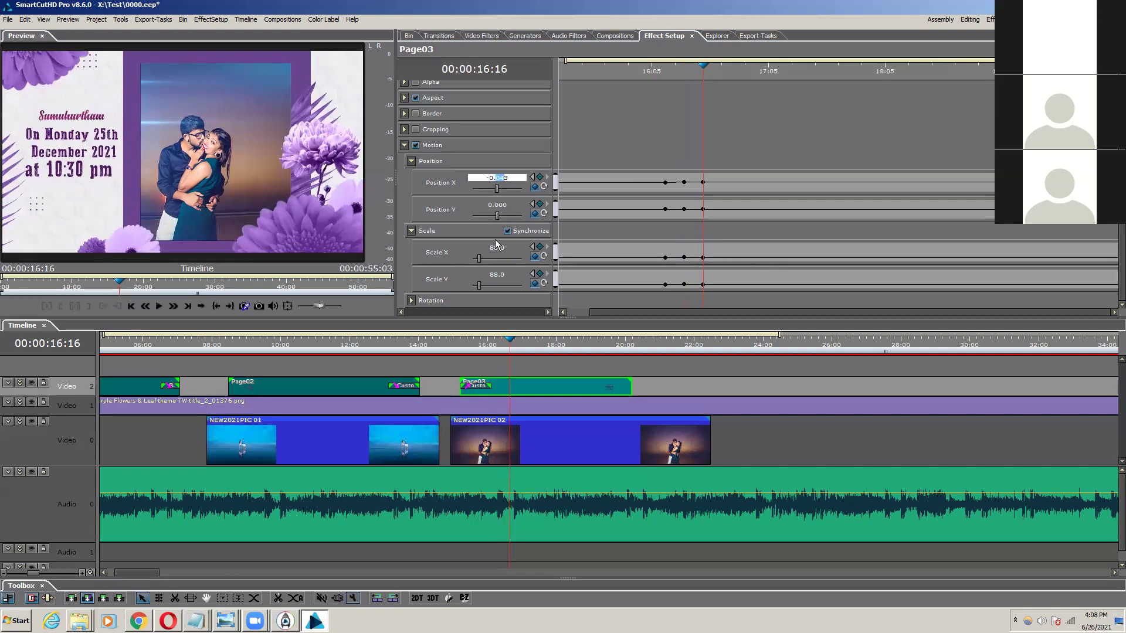
Step: Play the timeline repeatedly from around 00:00:15:00 to examine the Page03 title's scaling pulse
{"action": "left_click", "coordinate": [457, 346]}
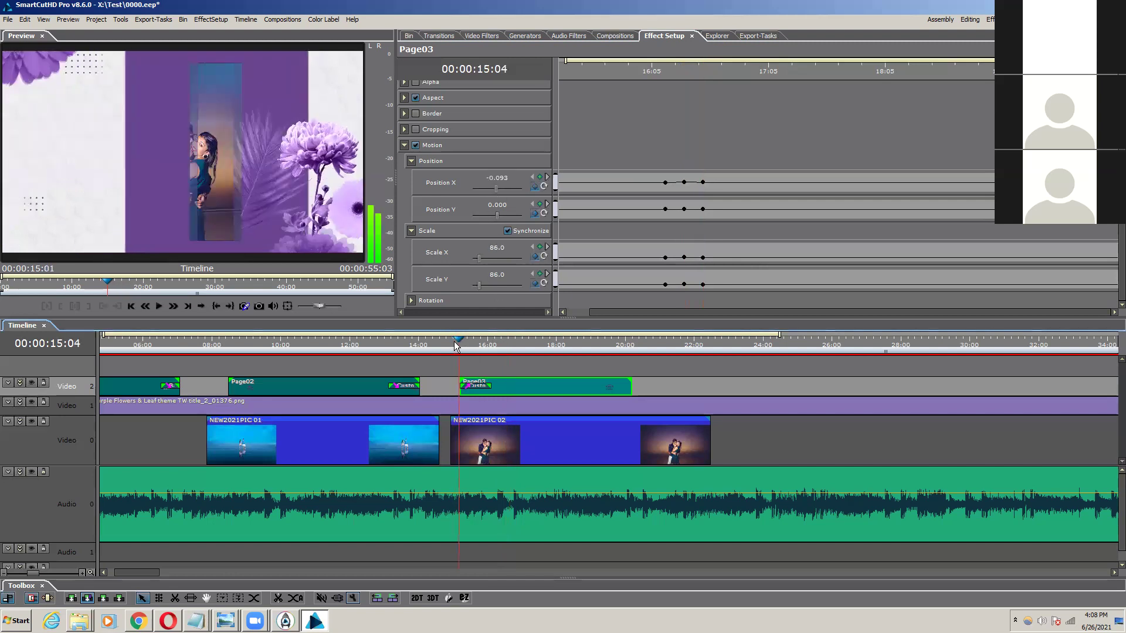
{"action": "key", "text": "space"}
{"action": "key", "text": "space"}
{"action": "left_click", "coordinate": [454, 346]}
{"action": "key", "text": "space"}
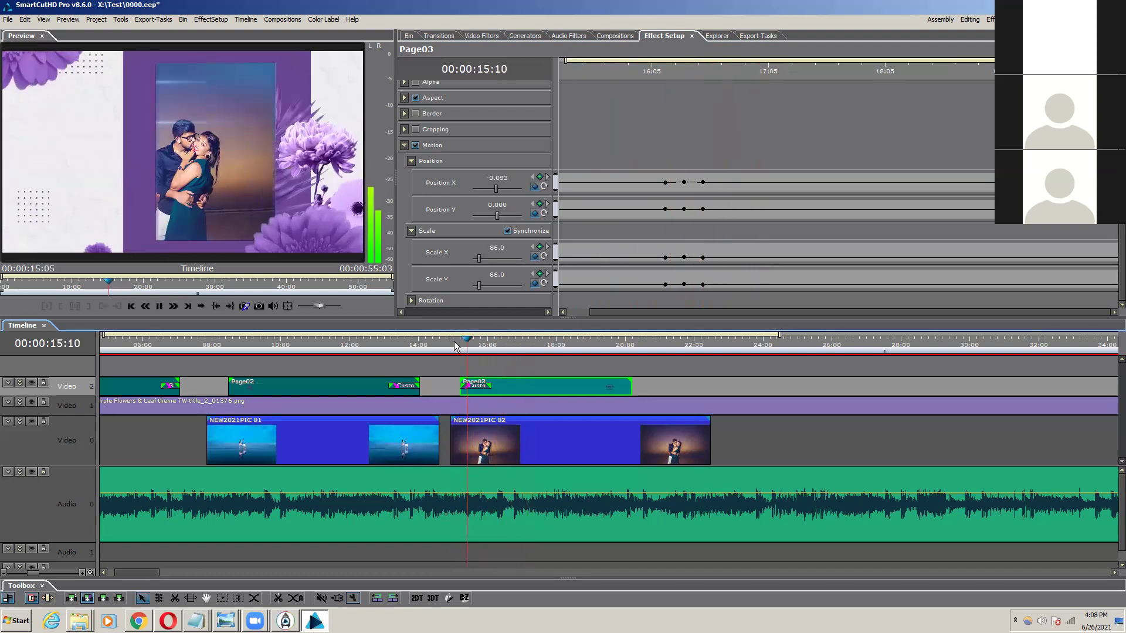
{"action": "key", "text": "space"}
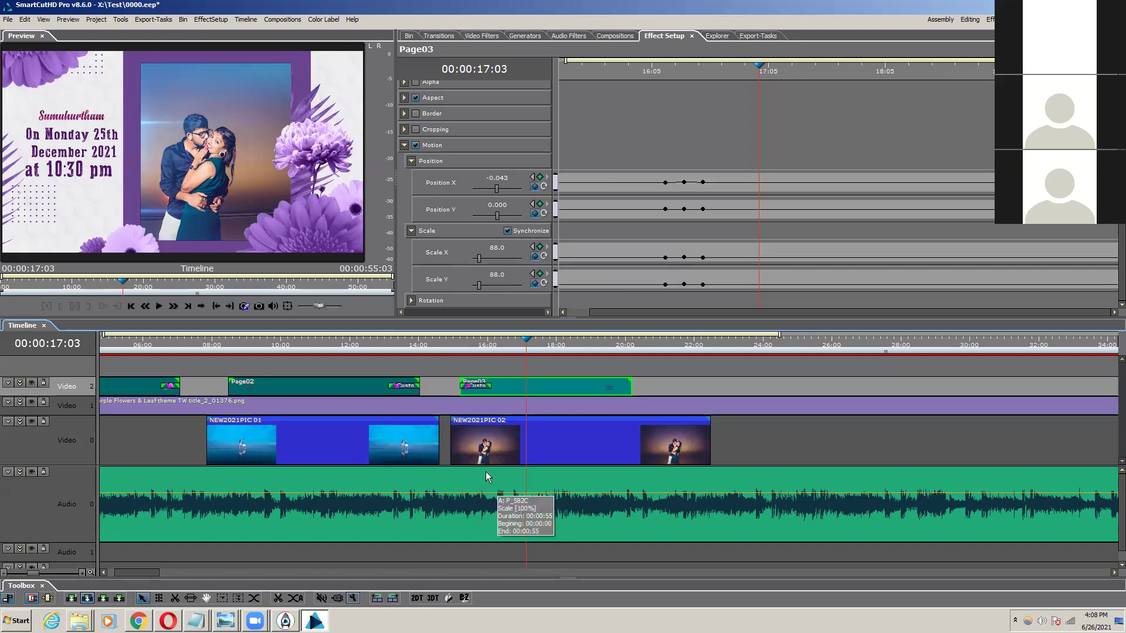
Step: Step through and replay the timeline from about 00:00:15:00 to examine the Page03 title's entrance and keyframed motion
{"action": "left_click", "coordinate": [454, 341]}
{"action": "key", "text": "Right"}
{"action": "key", "text": "Right"}
{"action": "key", "text": "Right"}
{"action": "key", "text": "Right"}
{"action": "key", "text": "Right"}
{"action": "key", "text": "Right"}
{"action": "key", "text": "Right"}
{"action": "key", "text": "Right"}
{"action": "key", "text": "Right"}
{"action": "key", "text": "Right"}
{"action": "key", "text": "Right"}
{"action": "key", "text": "Right"}
{"action": "key", "text": "Right"}
{"action": "key", "text": "Right"}
{"action": "key", "text": "Right"}
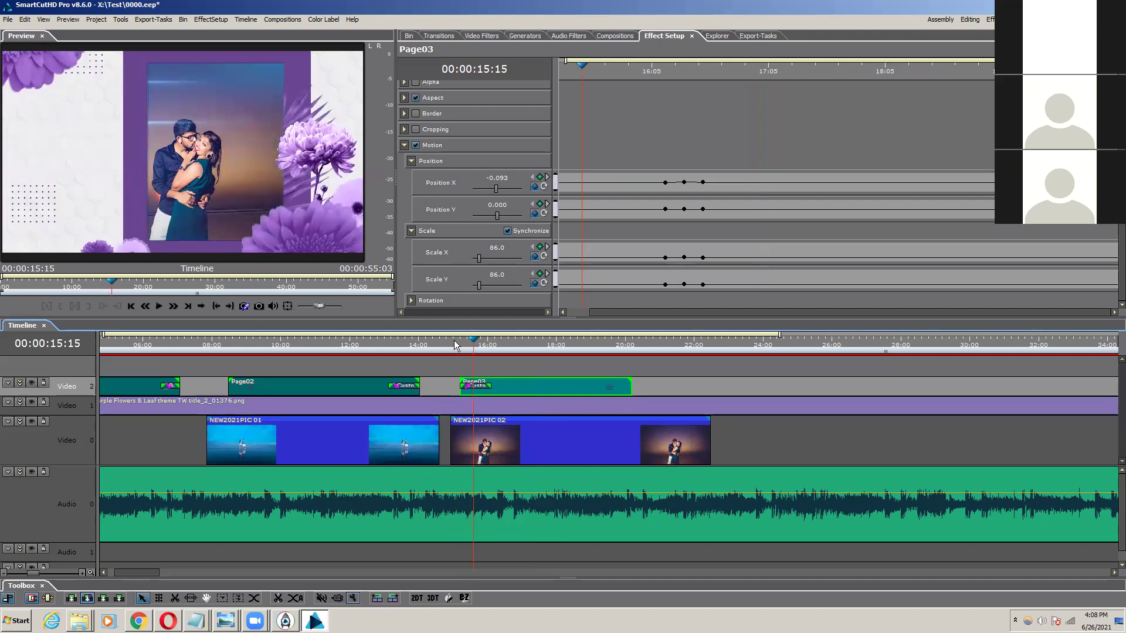
{"action": "key", "text": "space"}
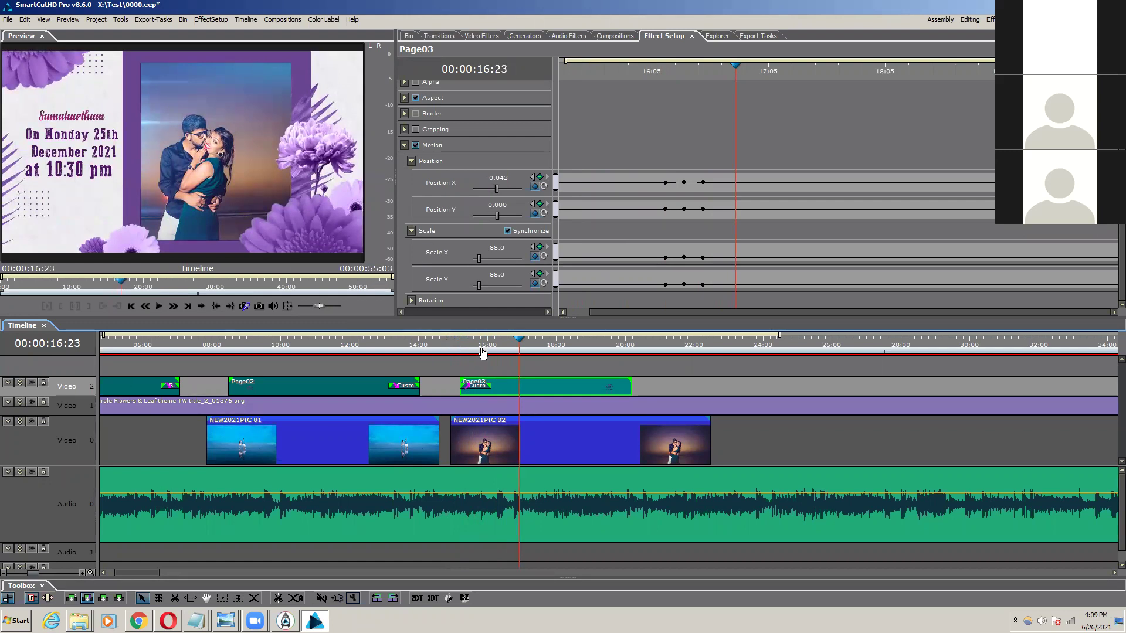
{"action": "left_click", "coordinate": [506, 349]}
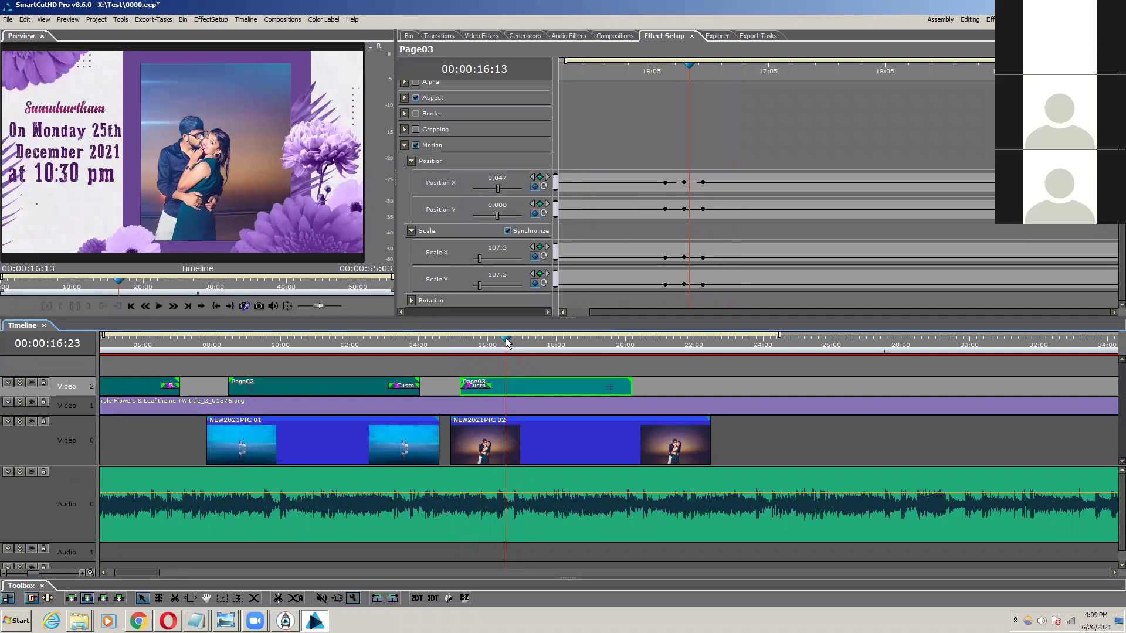
{"action": "left_click", "coordinate": [457, 344]}
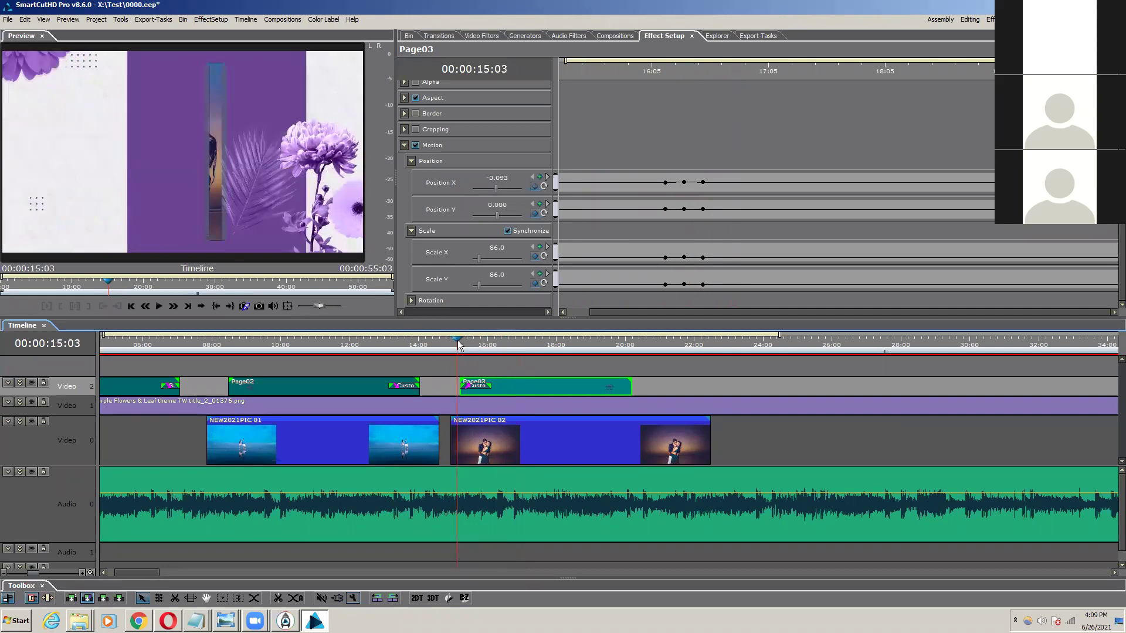
{"action": "key", "text": "space"}
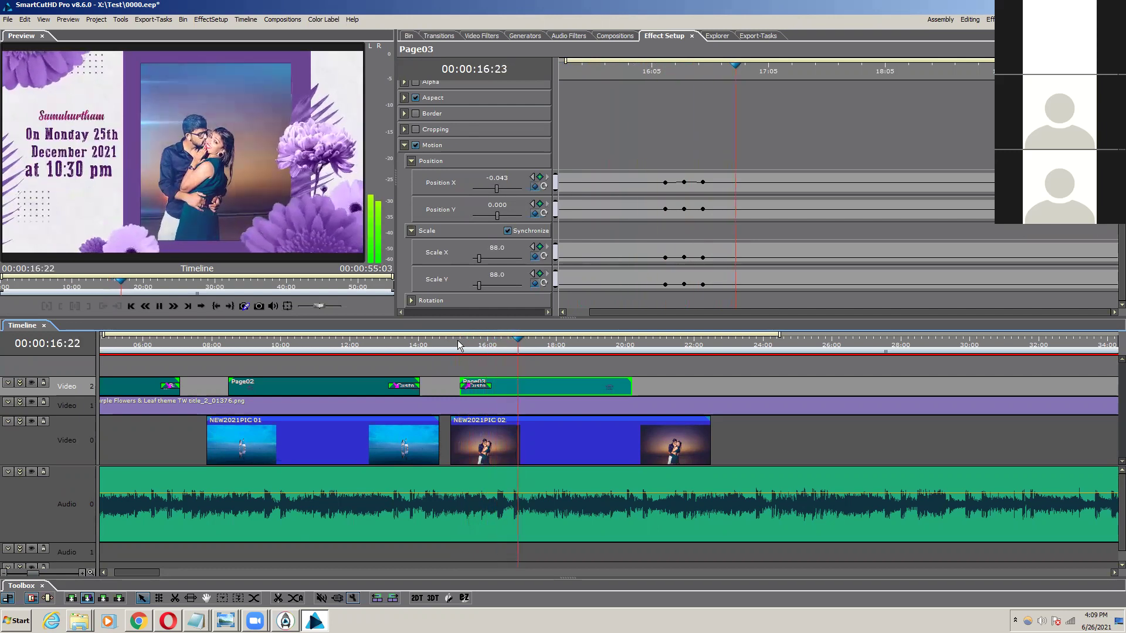
{"action": "key", "text": "space"}
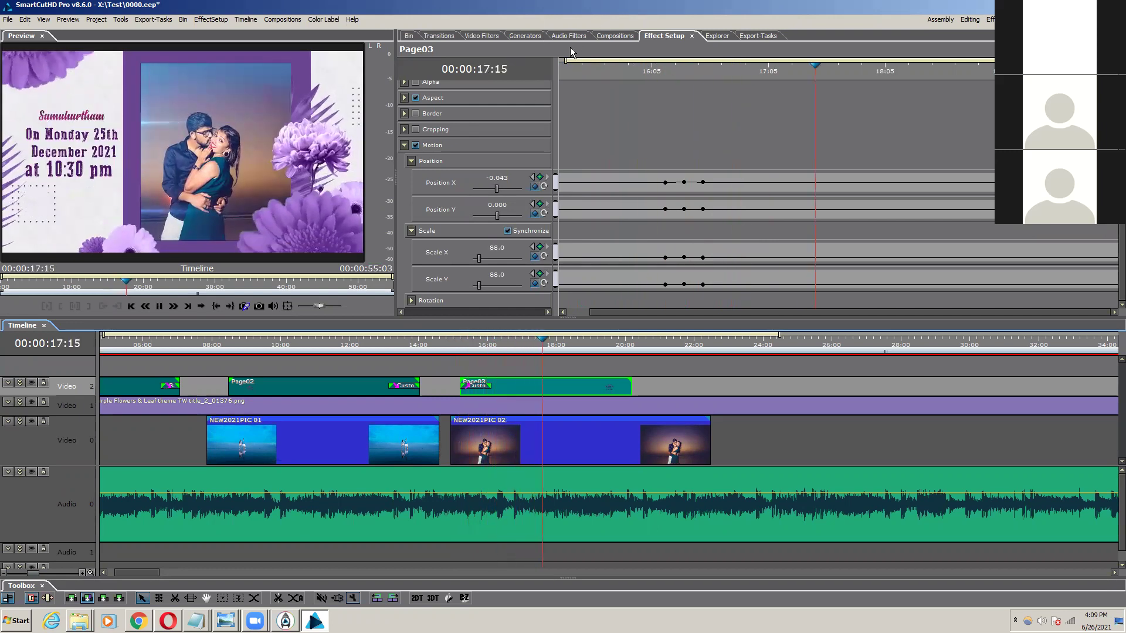
Step: Try a Cinematic Colours video filter on the Page03 title and play it back to judge the look
{"action": "left_click", "coordinate": [482, 36]}
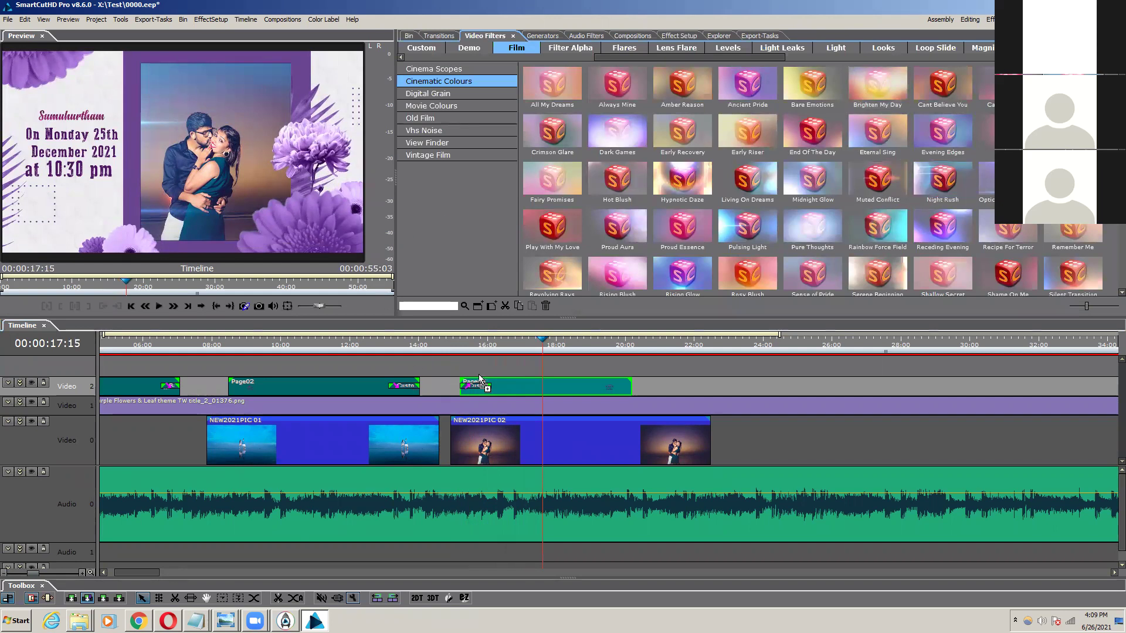
{"action": "left_click", "coordinate": [502, 392]}
{"action": "left_click", "coordinate": [485, 346]}
{"action": "key", "text": "space"}
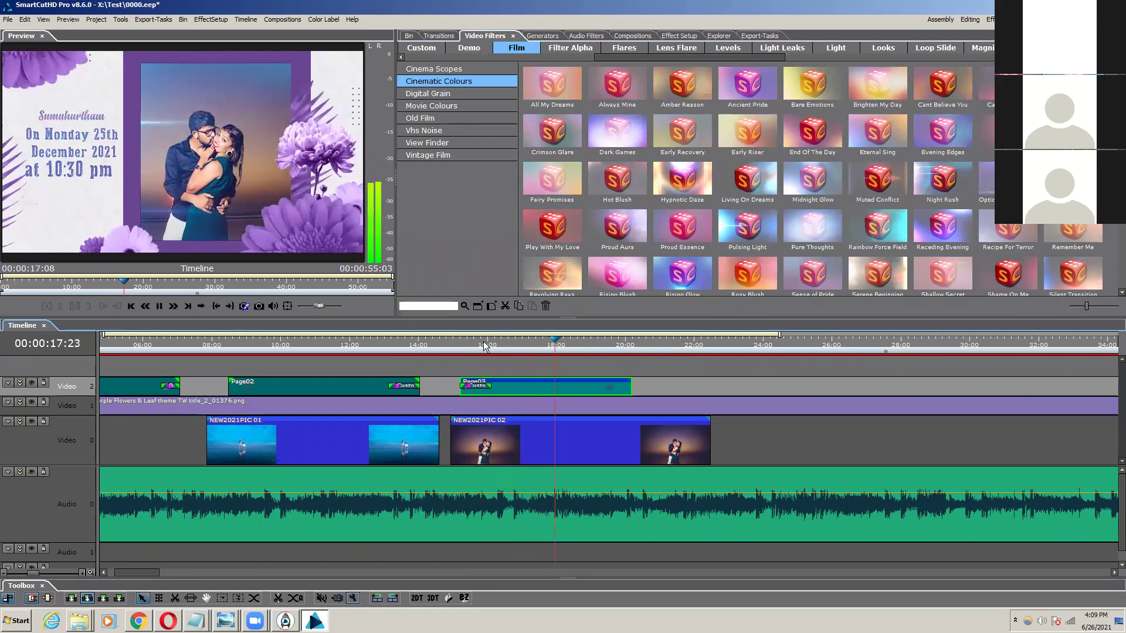
{"action": "key", "text": "space"}
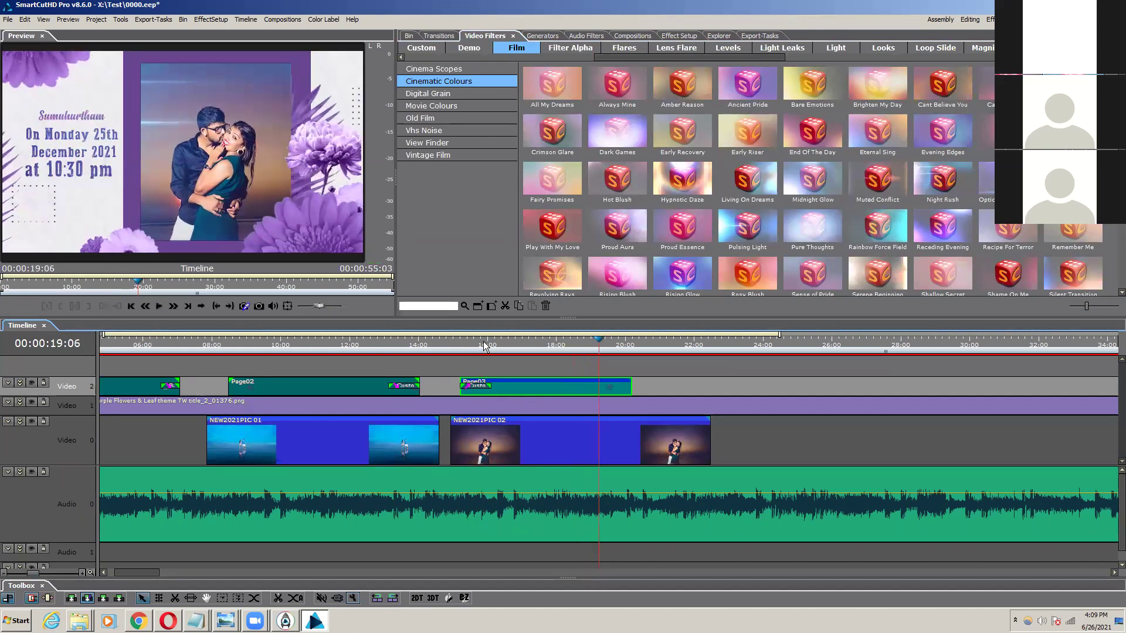
{"action": "left_click", "coordinate": [484, 346]}
{"action": "left_click", "coordinate": [470, 348]}
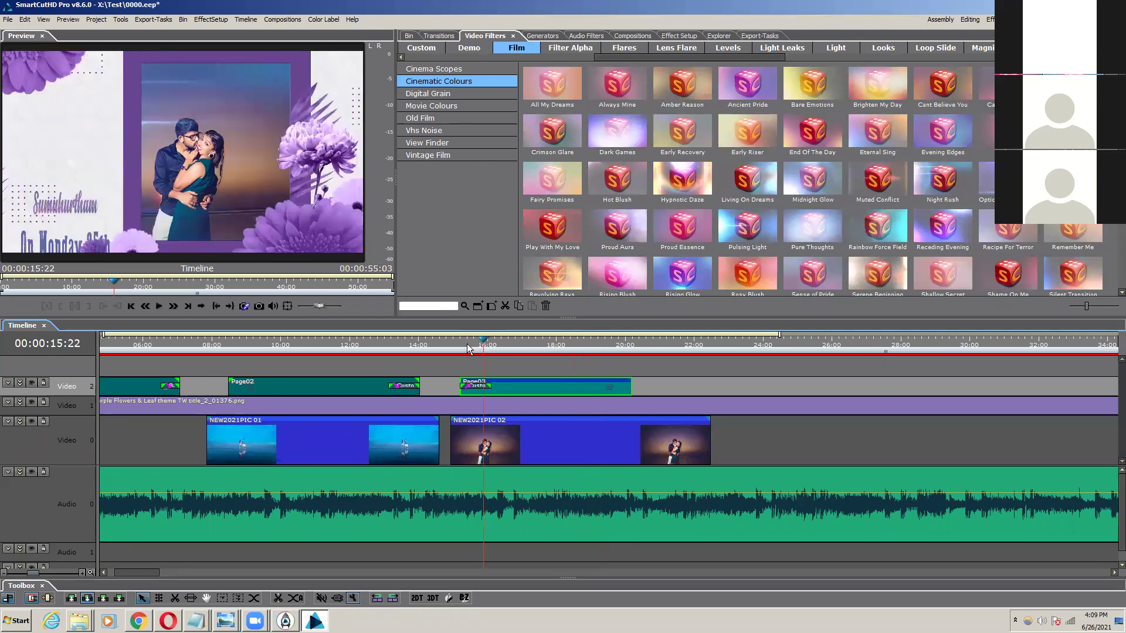
{"action": "key", "text": "space"}
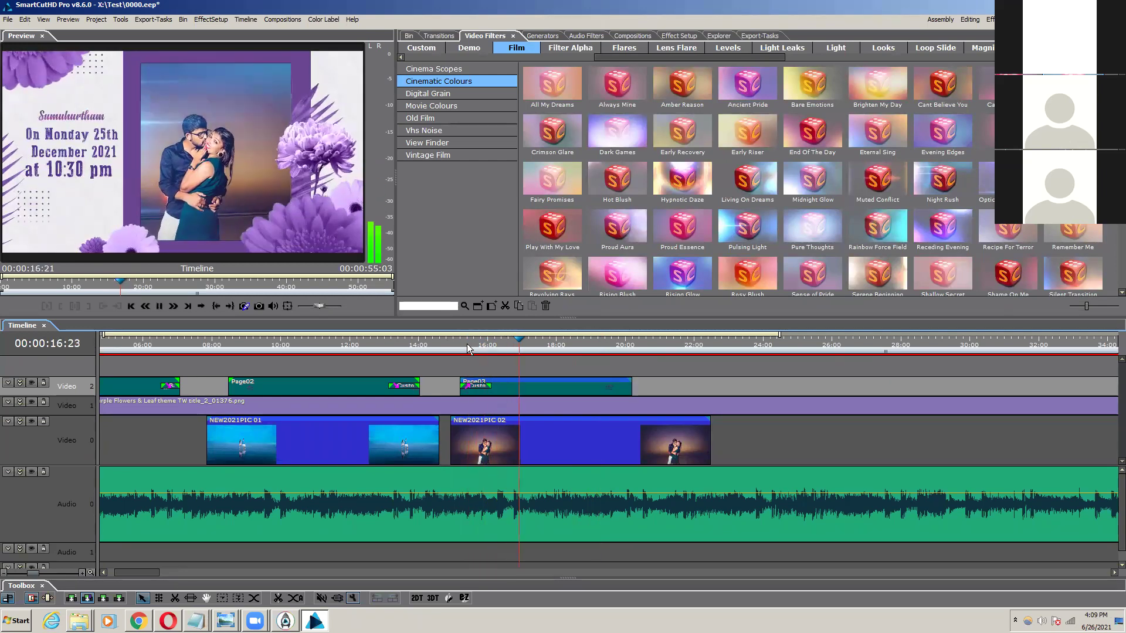
{"action": "key", "text": "space"}
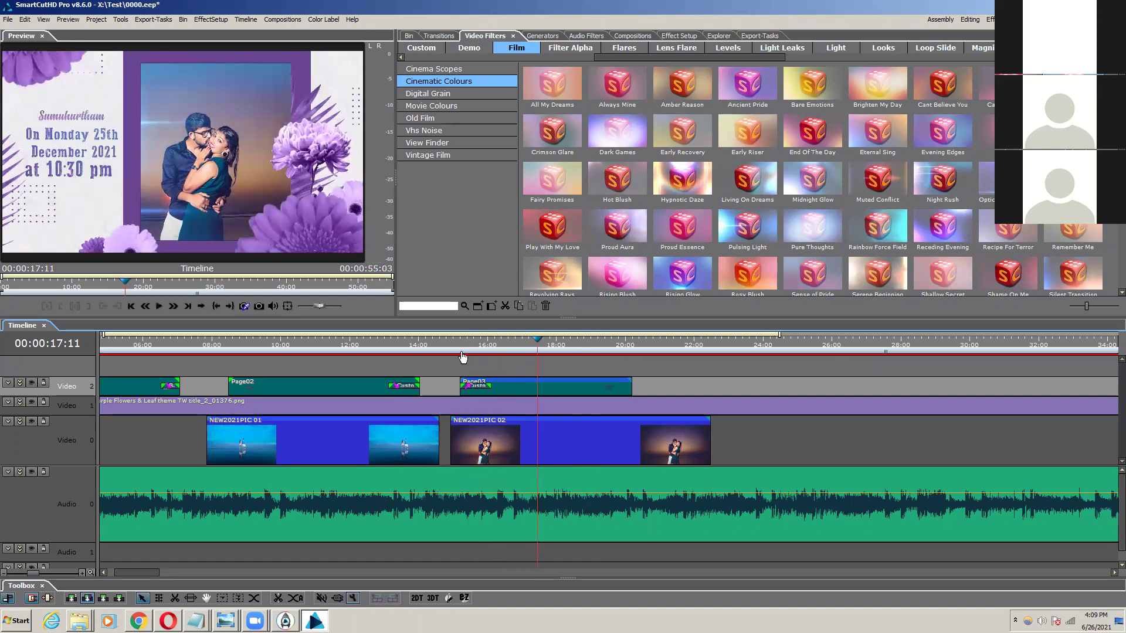
{"action": "key", "text": "space"}
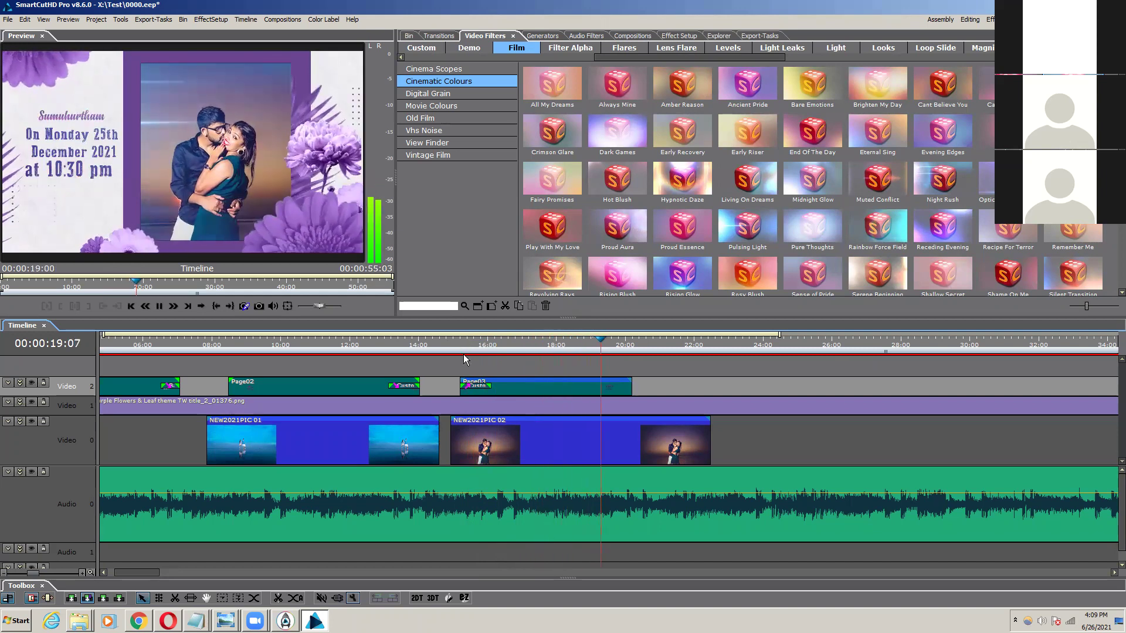
{"action": "key", "text": "space"}
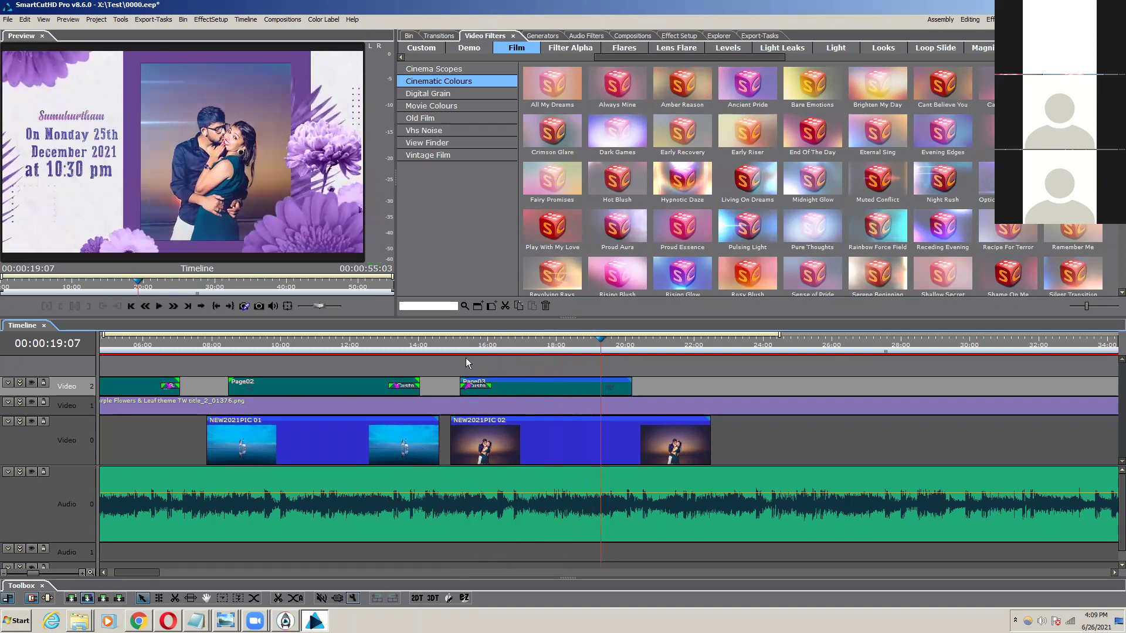
{"action": "left_click", "coordinate": [465, 358]}
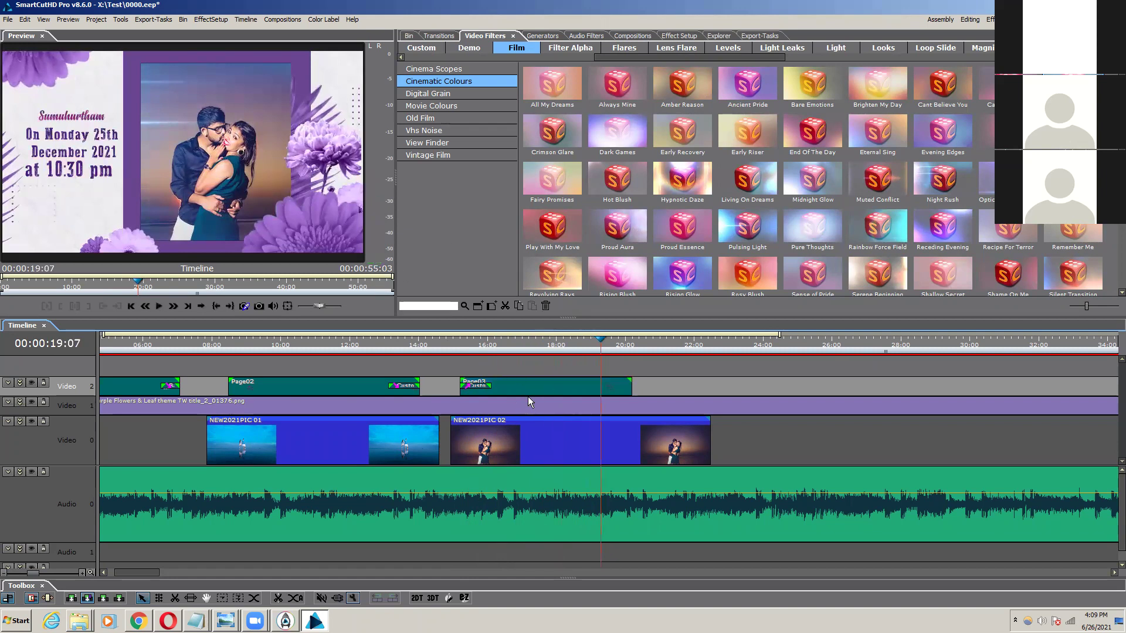
Step: Apply the Cinematic Colours filter Eternal Sing to the NEW2021PIC 02 photo clip and play back the result
{"action": "left_click_drag", "start_coordinate": [886, 120], "coordinate": [566, 430]}
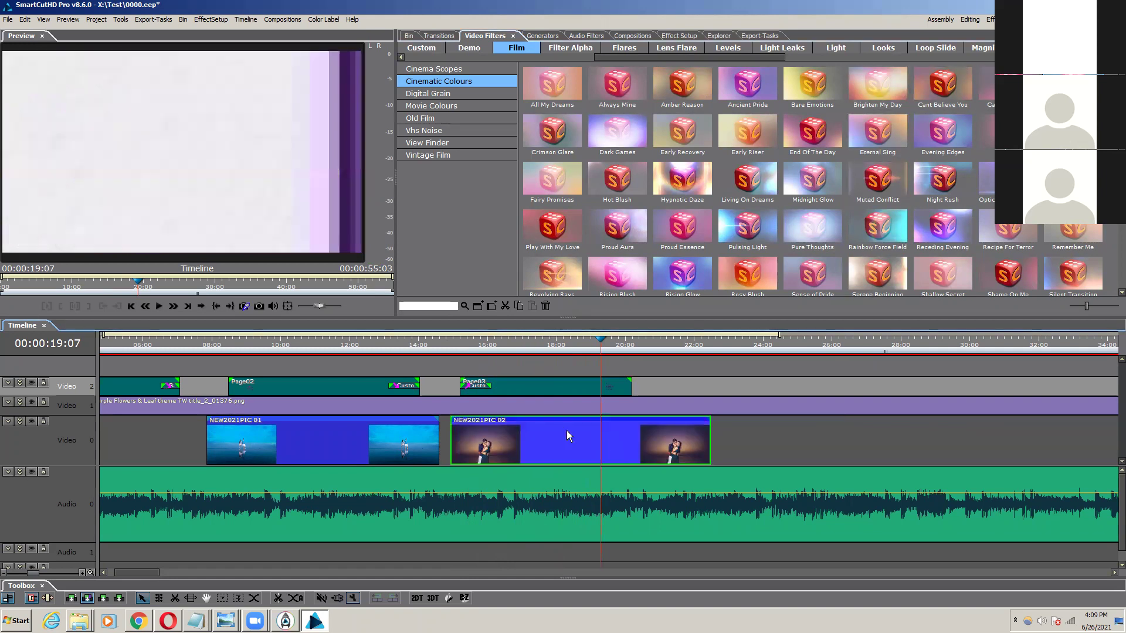
{"action": "left_click", "coordinate": [460, 346]}
{"action": "key", "text": "space"}
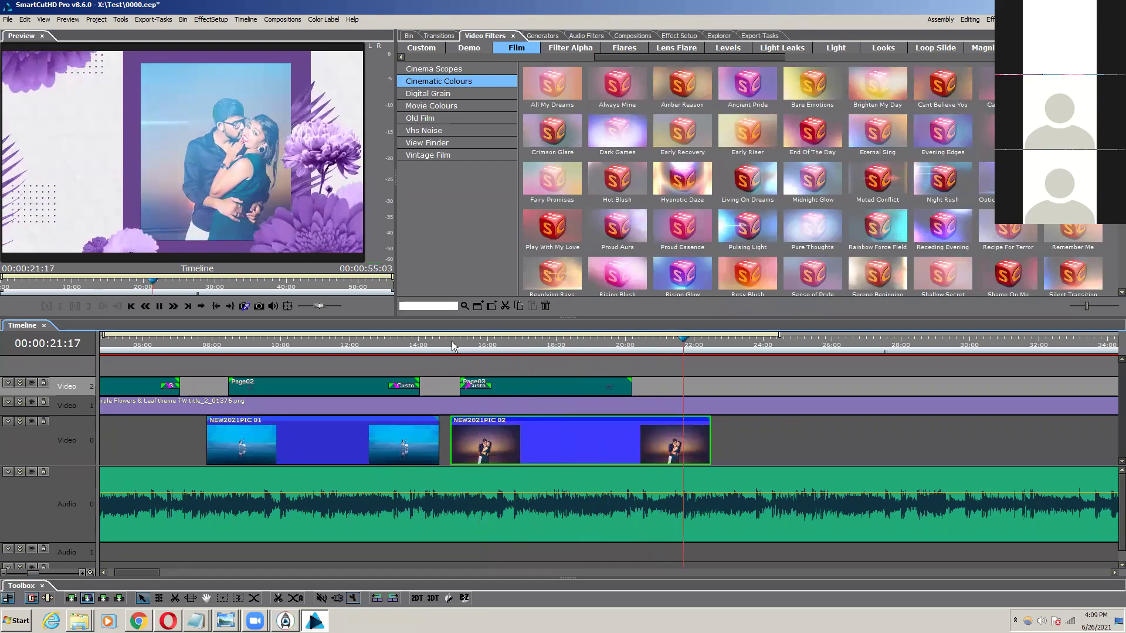
{"action": "left_click", "coordinate": [452, 342]}
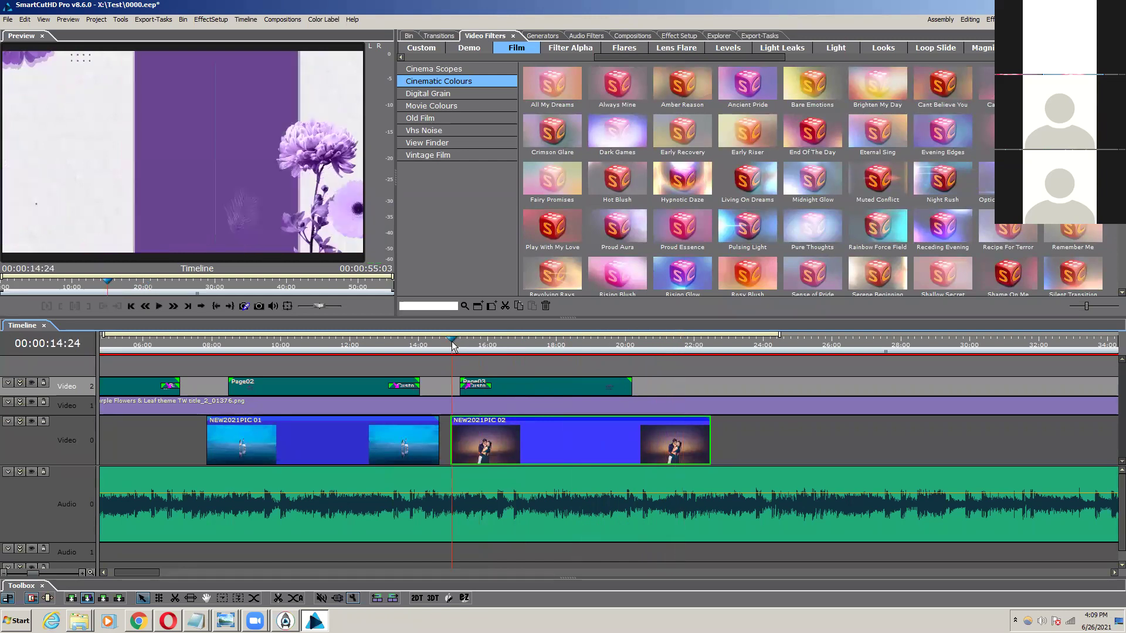
Step: Extend the end of the Page03 title clip to 00:00:21:18
{"action": "left_click", "coordinate": [581, 389]}
{"action": "left_click_drag", "start_coordinate": [623, 349], "coordinate": [687, 352]}
{"action": "left_click_drag", "start_coordinate": [632, 384], "coordinate": [684, 384]}
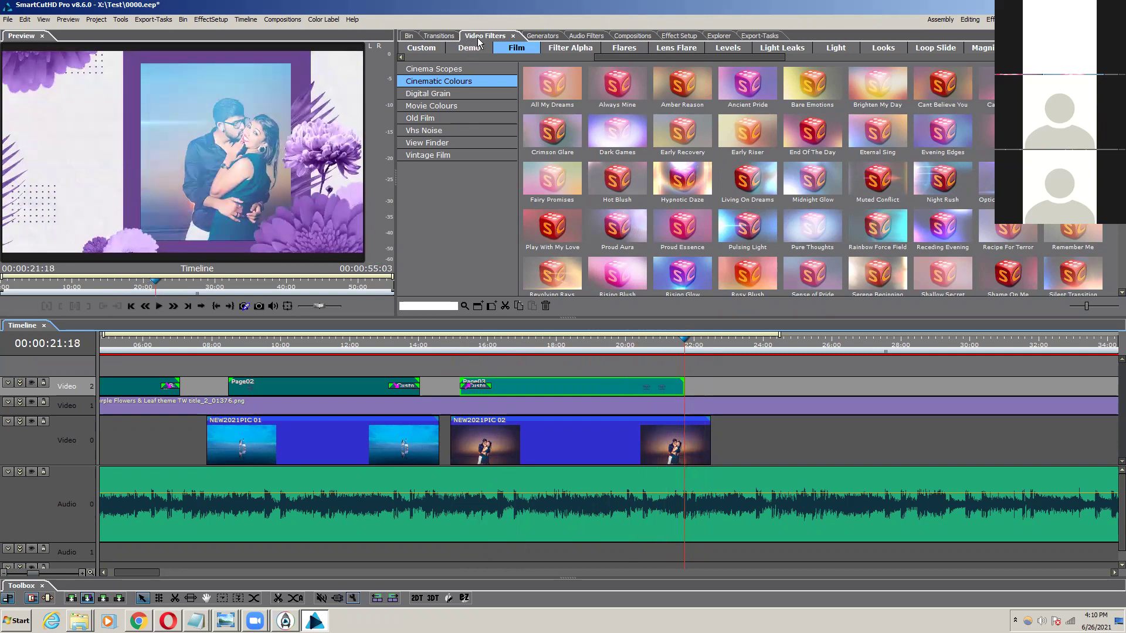
Step: Add the Handy Seamless Zoom 010 transition to the end of Page03, shorten it to start around 00:00:20:14, and preview it
{"action": "left_click", "coordinate": [451, 37]}
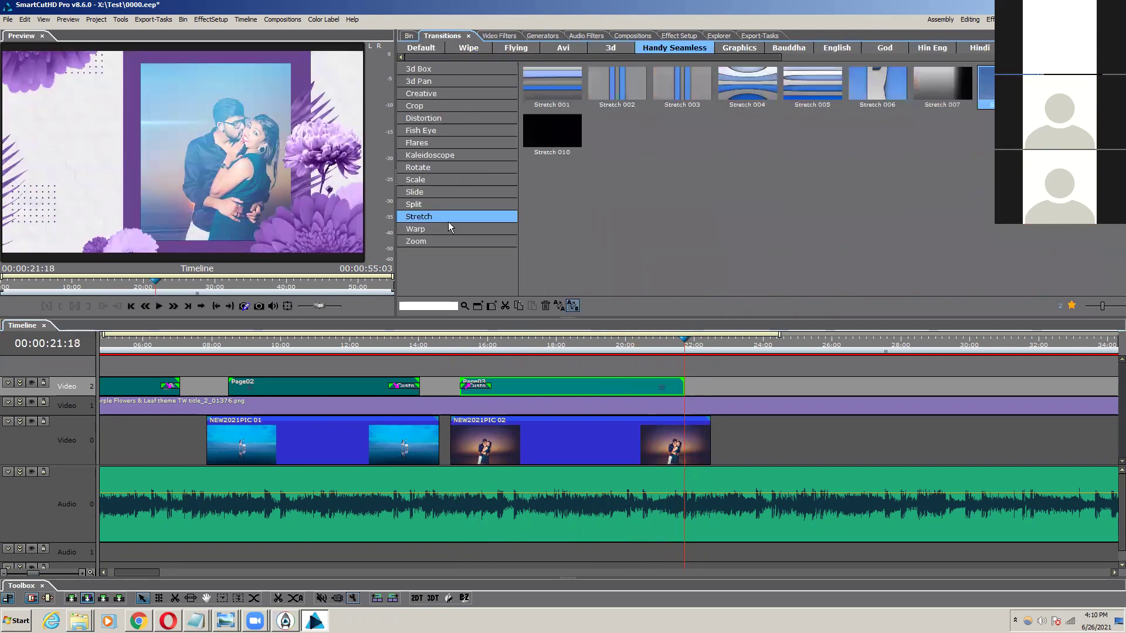
{"action": "left_click", "coordinate": [435, 240]}
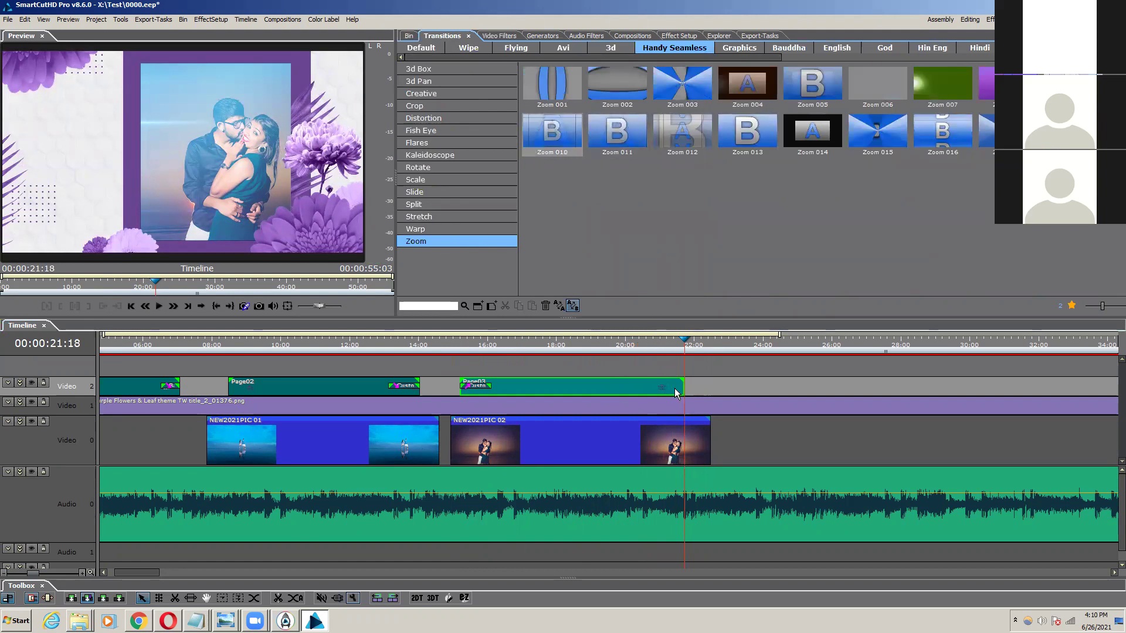
{"action": "left_click_drag", "start_coordinate": [674, 388], "coordinate": [674, 388]}
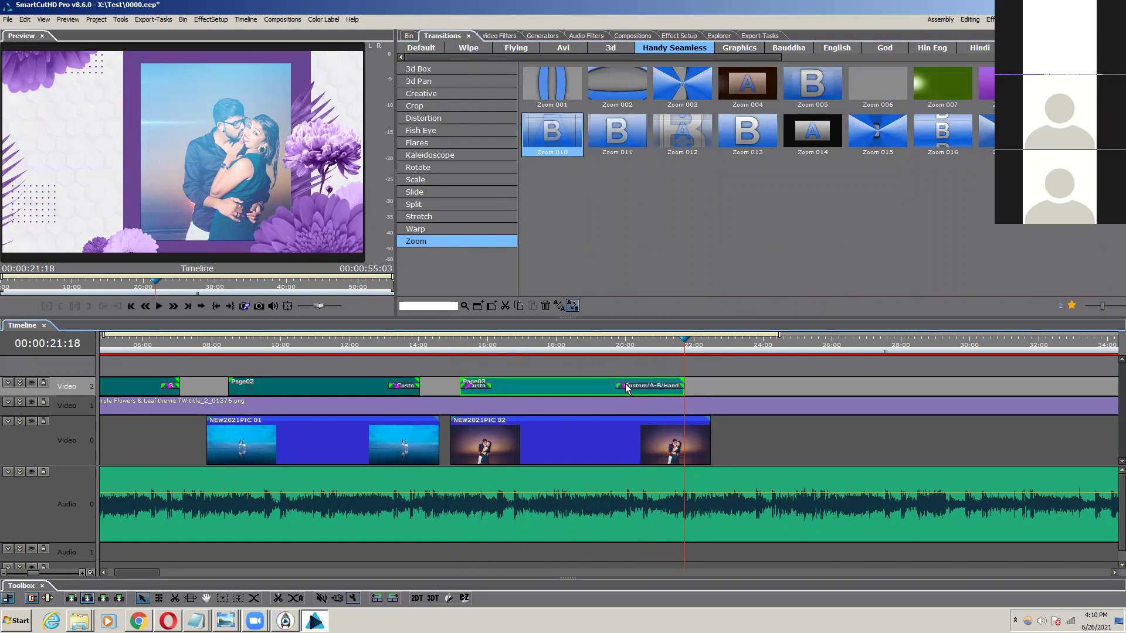
{"action": "left_click", "coordinate": [627, 346]}
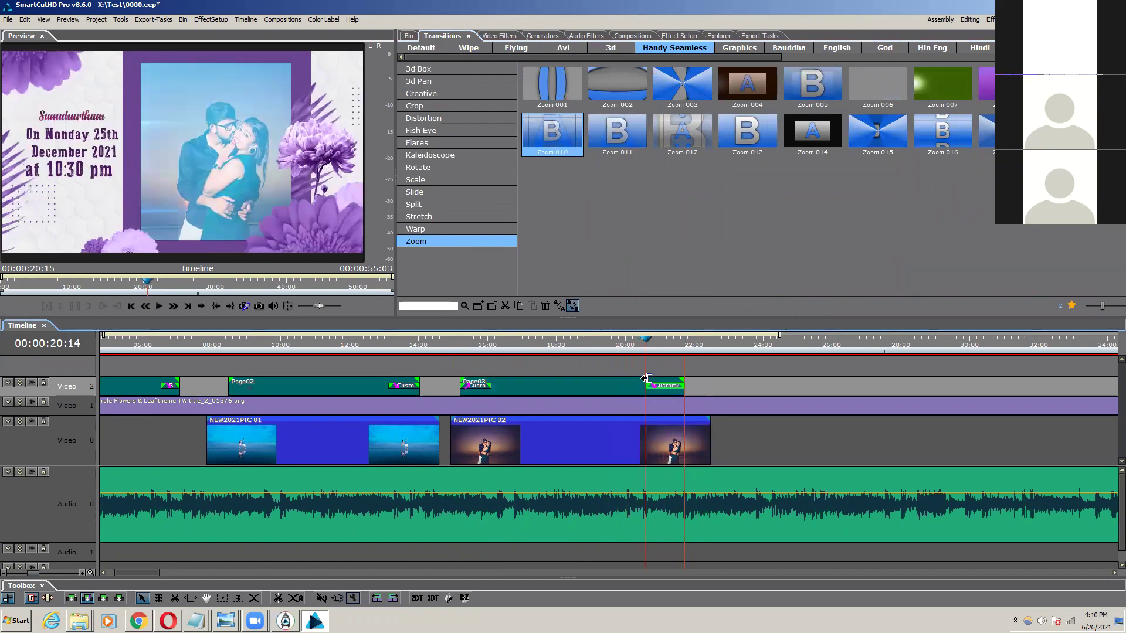
{"action": "key", "text": "space"}
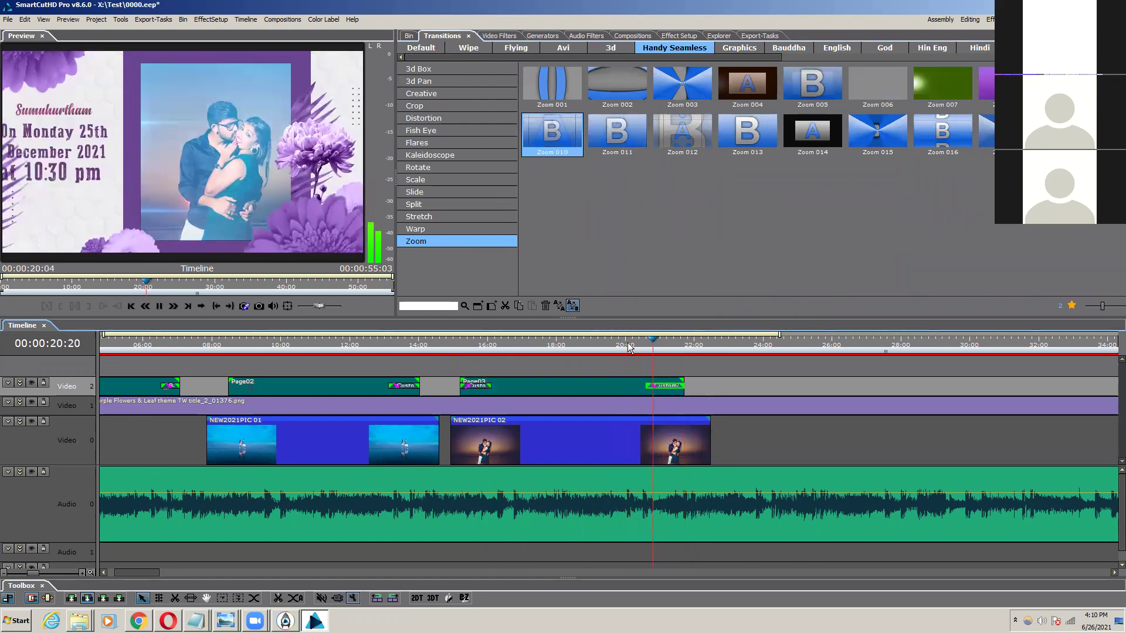
{"action": "left_click", "coordinate": [628, 347]}
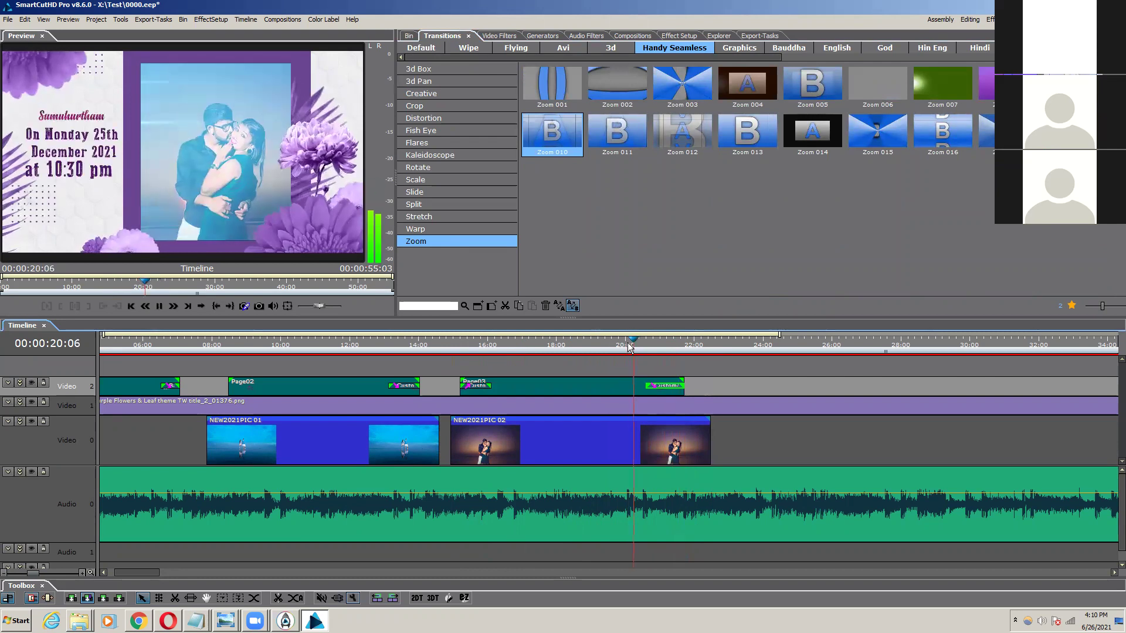
{"action": "key", "text": "space"}
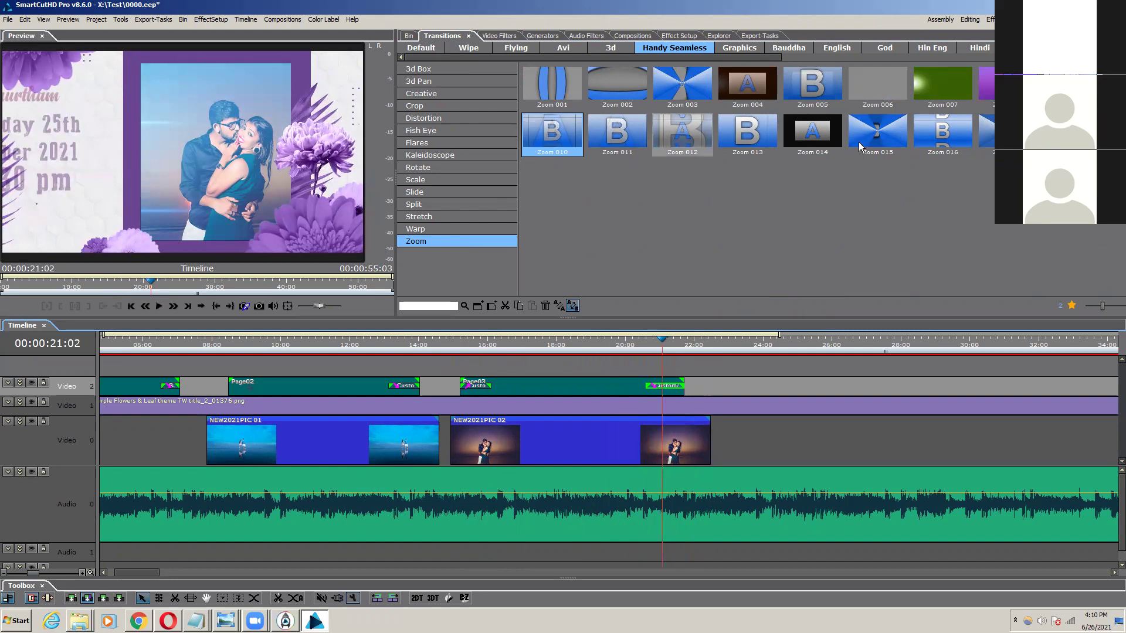
Step: Try the Zoom 015 and Zoom 013 transitions in turn at the end of Page03, playing back each one
{"action": "left_click_drag", "start_coordinate": [661, 387], "coordinate": [672, 385]}
{"action": "left_click", "coordinate": [639, 345]}
{"action": "key", "text": "space"}
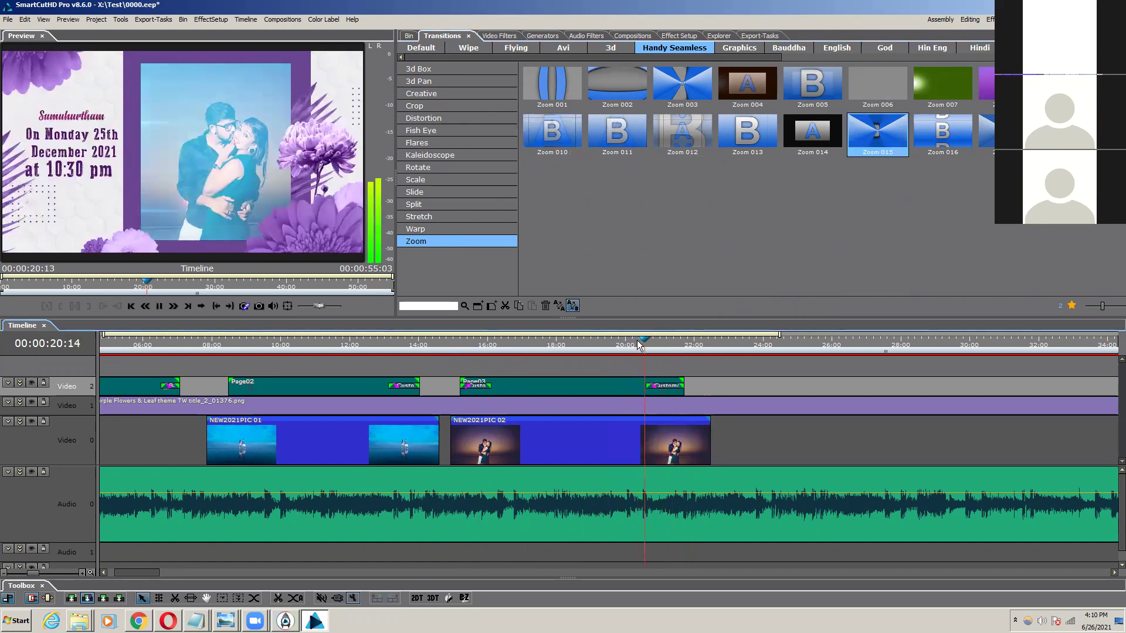
{"action": "key", "text": "space"}
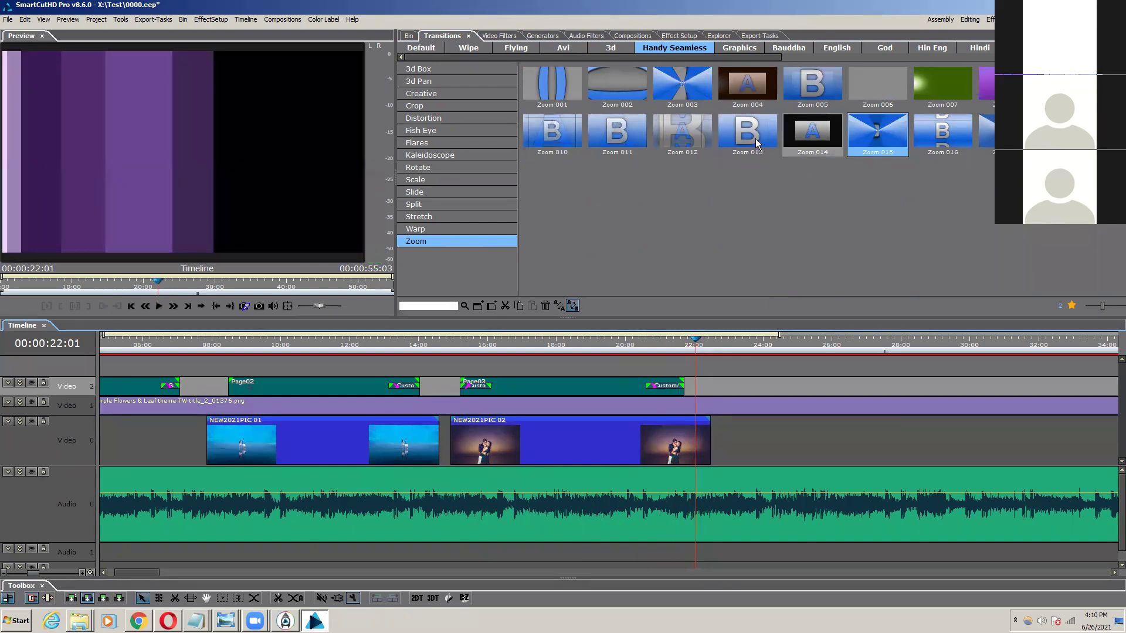
{"action": "left_click", "coordinate": [669, 386]}
{"action": "left_click", "coordinate": [645, 345]}
{"action": "key", "text": "space"}
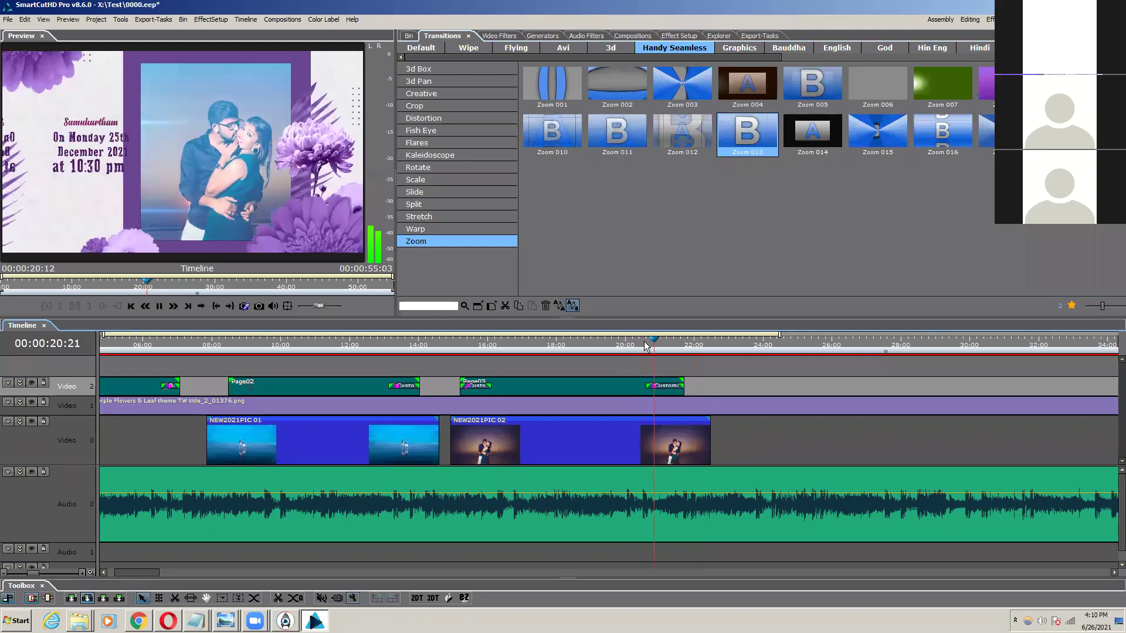
{"action": "key", "text": "space"}
Step: Replace the transition at the end of Page03 with Zoom 011 and play it back
{"action": "mouse_move", "coordinate": [618, 134]}
{"action": "left_mouse_down"}
{"action": "mouse_move", "coordinate": [682, 393]}
{"action": "mouse_move", "coordinate": [664, 386]}
{"action": "left_mouse_up"}
{"action": "left_click", "coordinate": [641, 343]}
{"action": "key", "text": "space"}
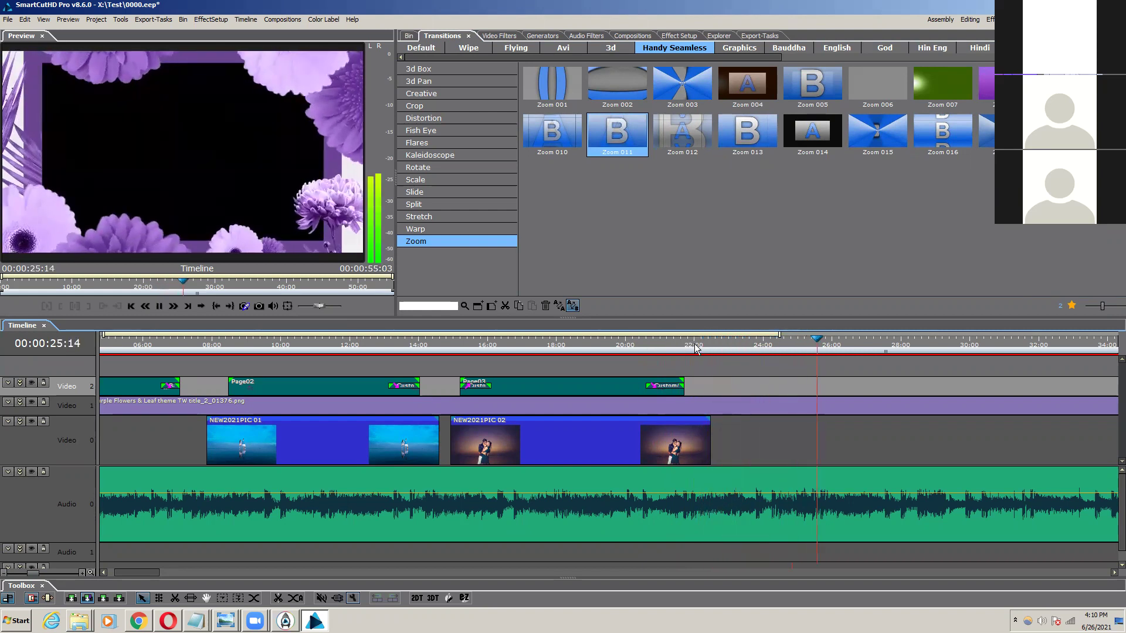
Step: Place the NEW2021PIC 05 photo on the Video 0 track at 00:00:22:23 and check it within the floral frame
{"action": "left_click_drag", "start_coordinate": [688, 345], "coordinate": [726, 410]}
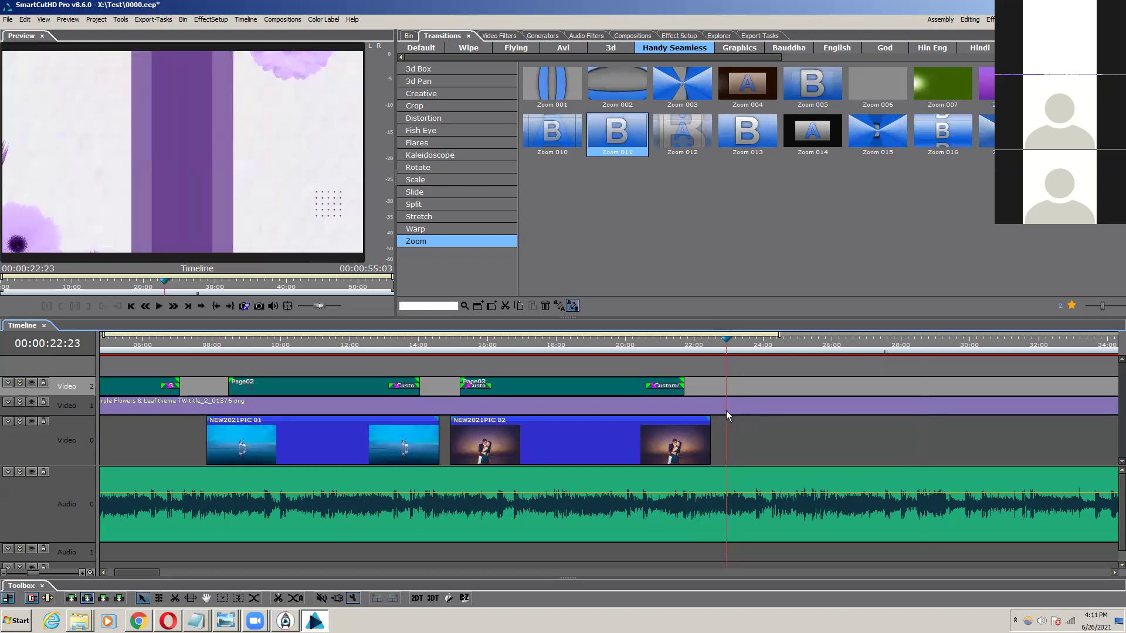
{"action": "left_click", "coordinate": [410, 36]}
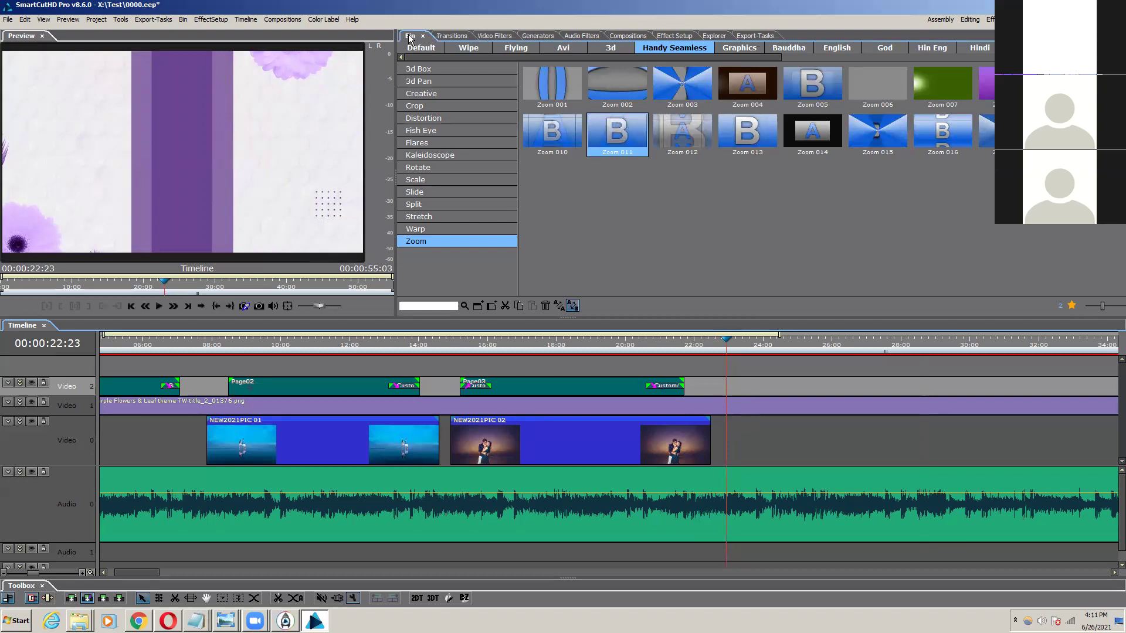
{"action": "left_click", "coordinate": [426, 99]}
{"action": "left_click", "coordinate": [680, 71]}
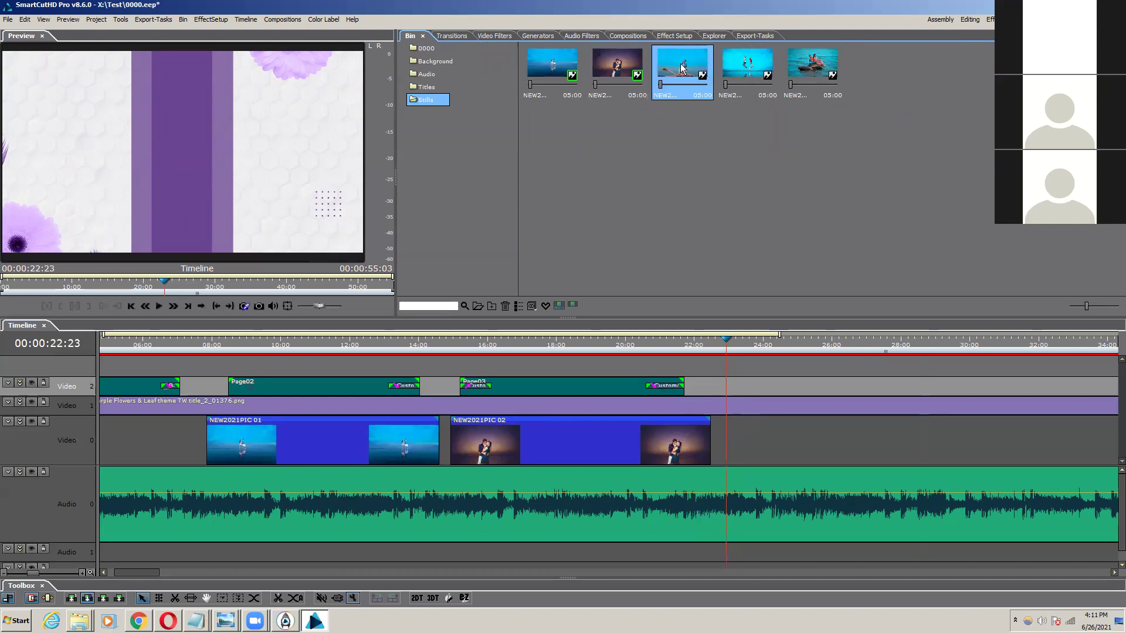
{"action": "left_click", "coordinate": [743, 65]}
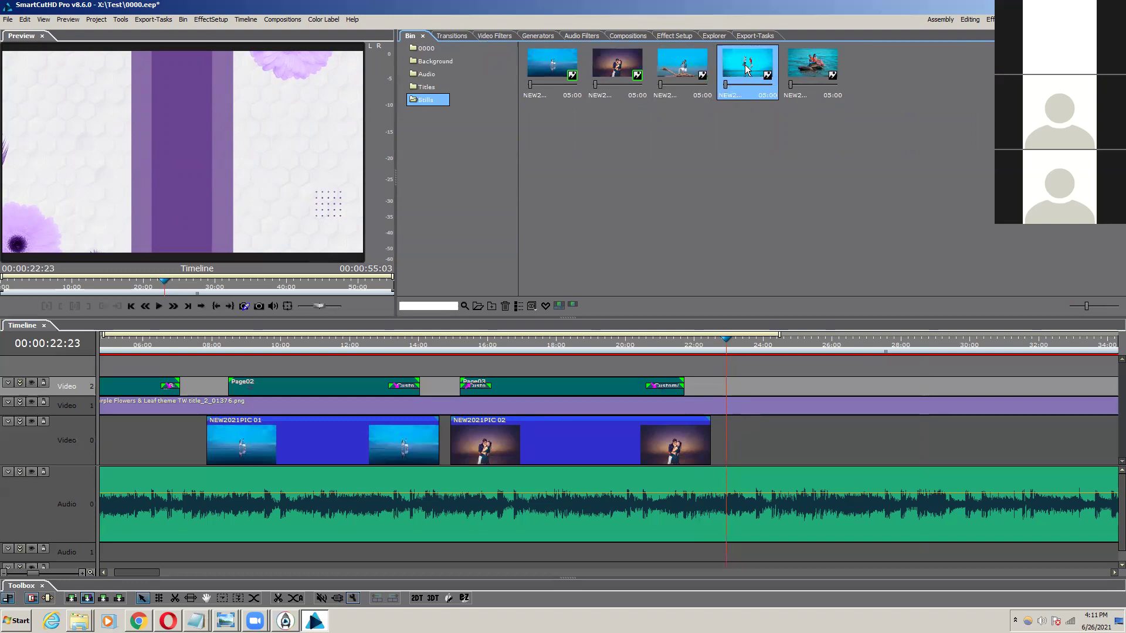
{"action": "left_click_drag", "start_coordinate": [748, 69], "coordinate": [727, 441]}
{"action": "left_click_drag", "start_coordinate": [724, 350], "coordinate": [802, 363]}
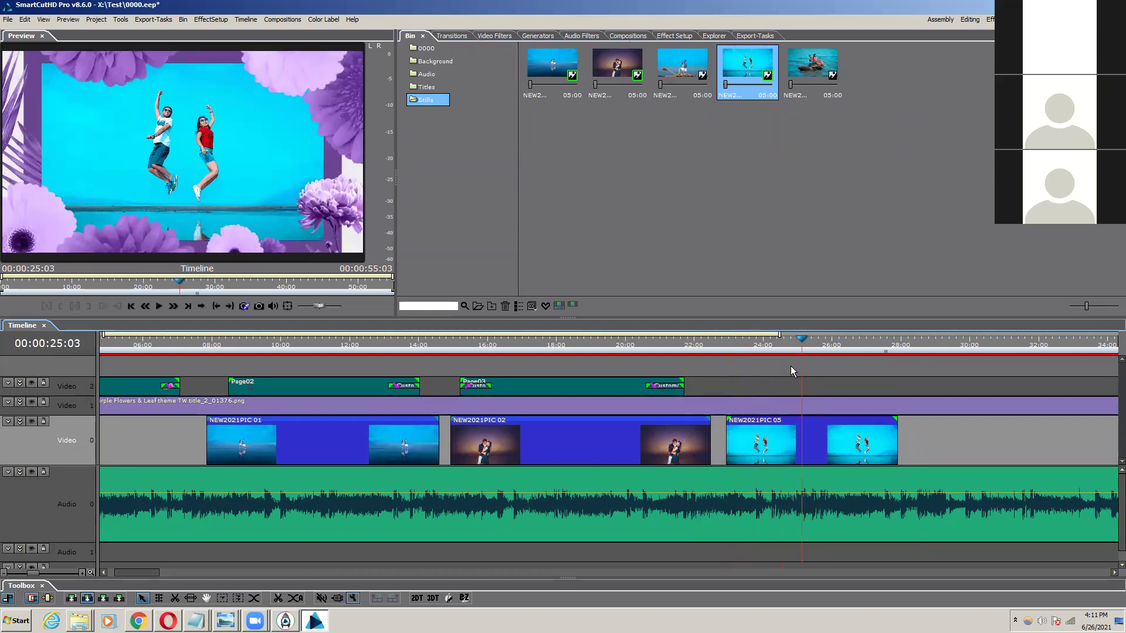
Step: Try the Rising Glow and Hypnotic Daze cinematic colour filters in turn on the NEW2021PIC 05 clip and preview each
{"action": "left_click", "coordinate": [727, 348]}
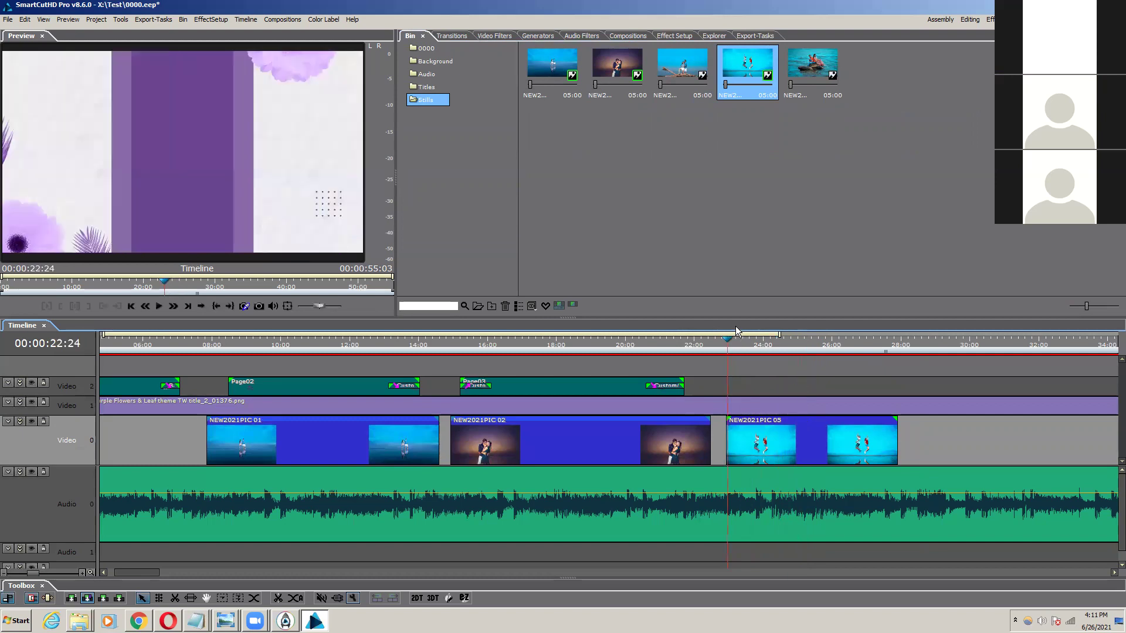
{"action": "left_click", "coordinate": [760, 345]}
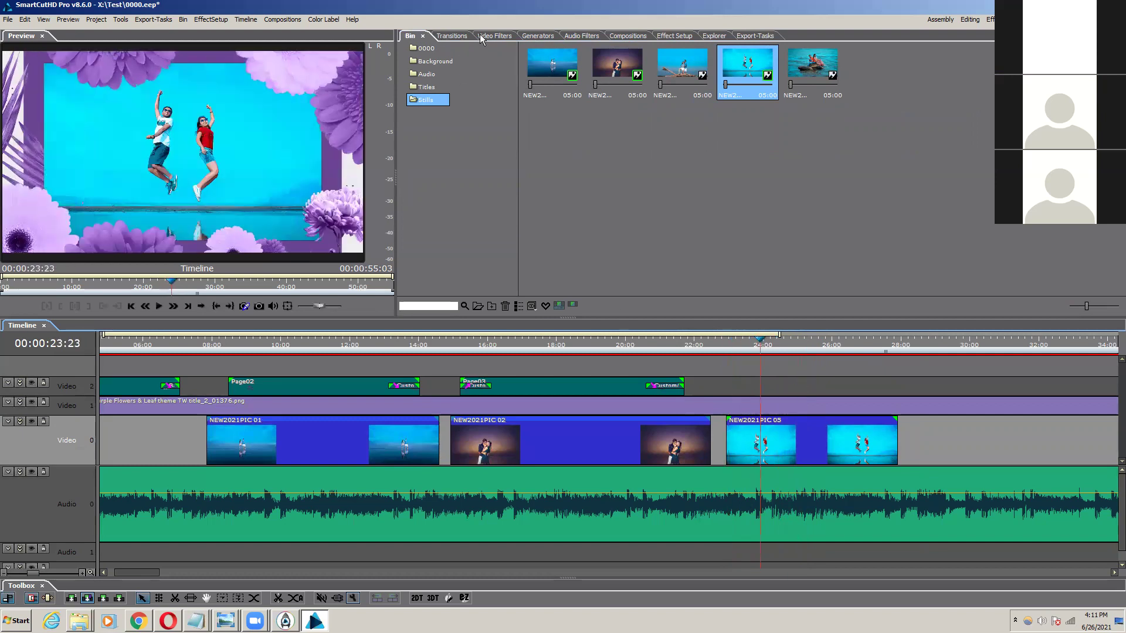
{"action": "left_click", "coordinate": [495, 36]}
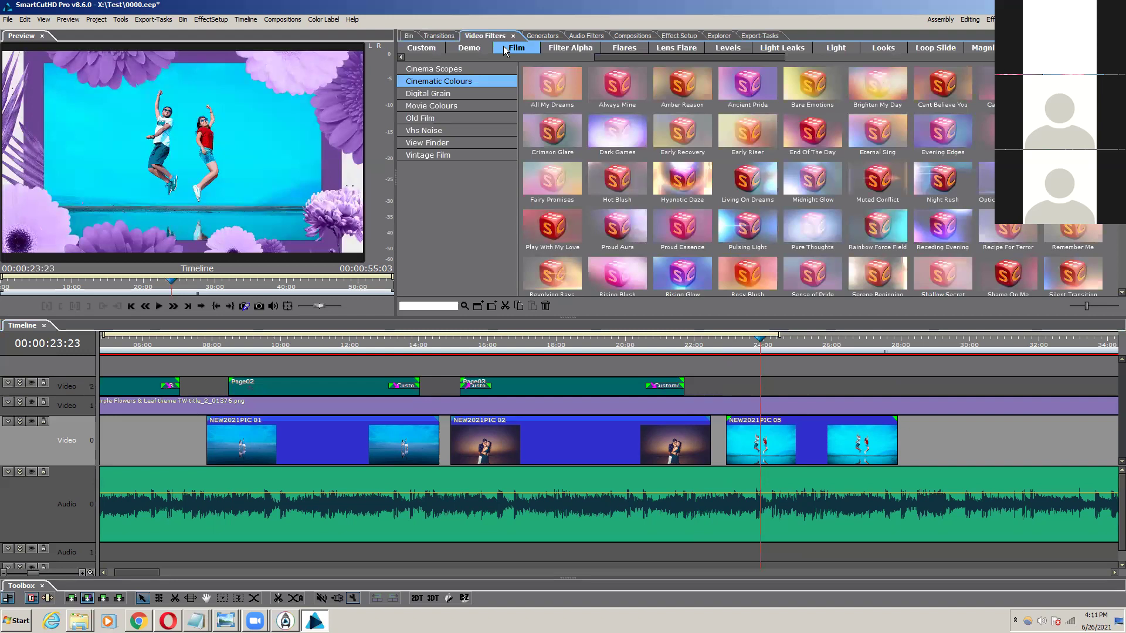
{"action": "left_click", "coordinate": [685, 202]}
{"action": "left_click", "coordinate": [683, 276]}
{"action": "left_click_drag", "start_coordinate": [690, 279], "coordinate": [845, 445]}
{"action": "left_click_drag", "start_coordinate": [722, 343], "coordinate": [763, 350]}
{"action": "left_click_drag", "start_coordinate": [669, 172], "coordinate": [783, 423]}
{"action": "left_click_drag", "start_coordinate": [733, 347], "coordinate": [800, 404]}
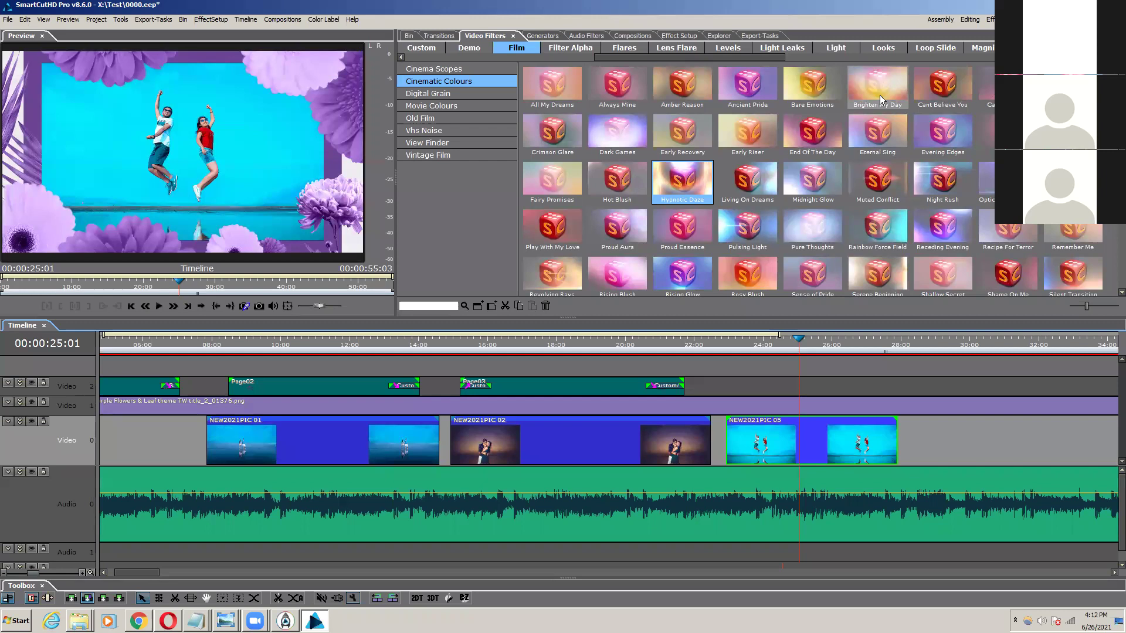
Step: Apply the Night Rush cinematic colour filter to the NEW2021PIC 05 clip and play it back from its start
{"action": "mouse_move", "coordinate": [946, 190]}
{"action": "left_mouse_down"}
{"action": "mouse_move", "coordinate": [810, 267]}
{"action": "mouse_move", "coordinate": [779, 441]}
{"action": "left_mouse_up"}
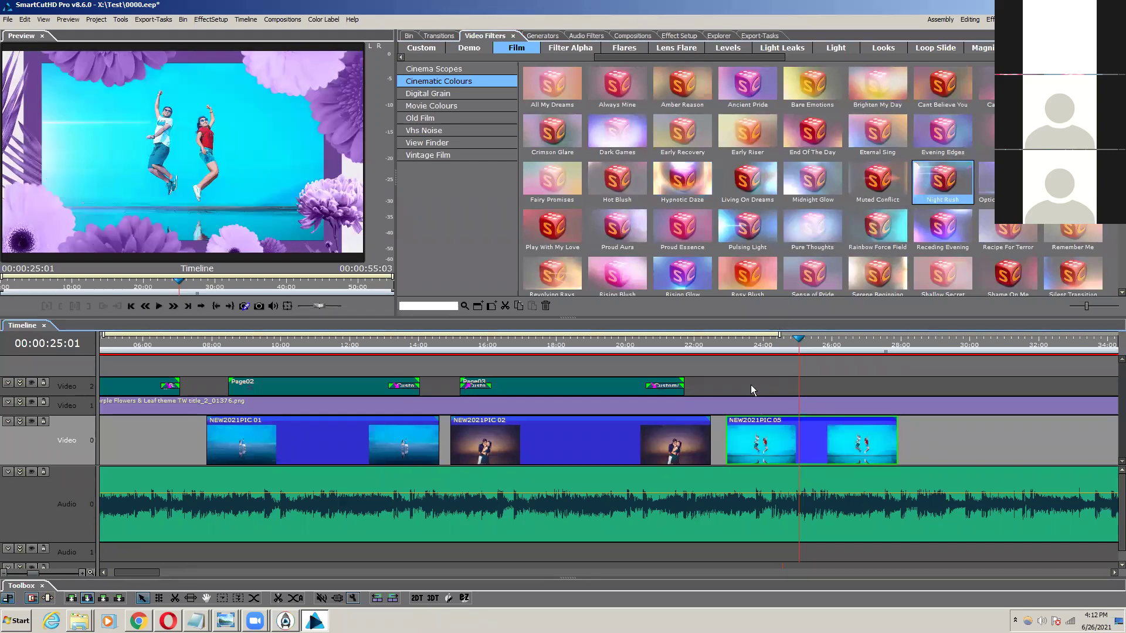
{"action": "left_click", "coordinate": [733, 346]}
{"action": "key", "text": "space"}
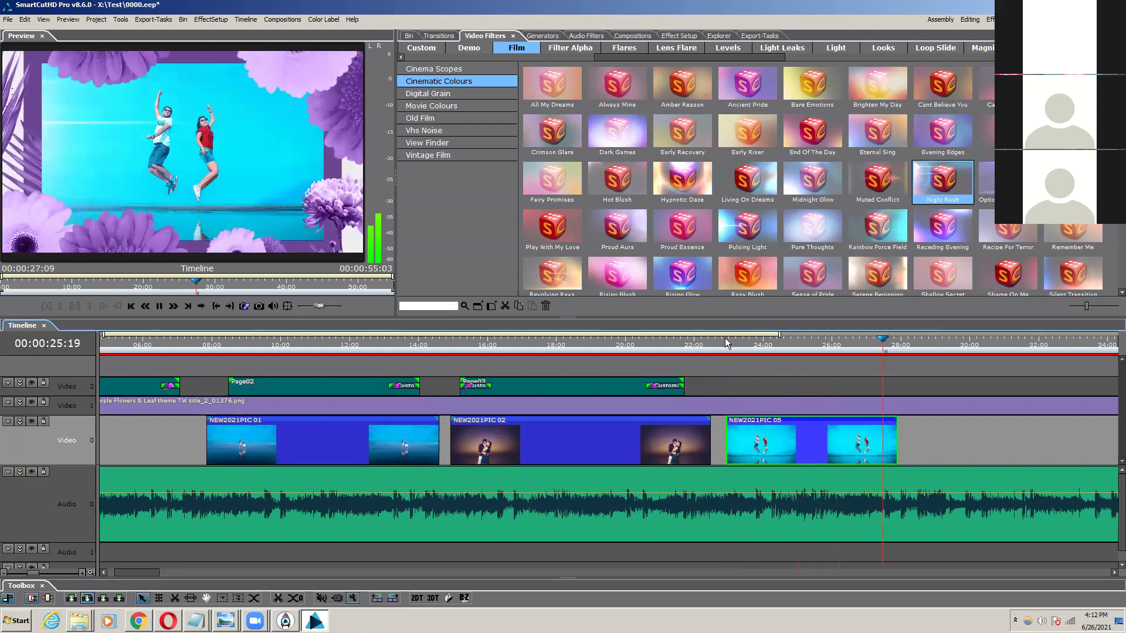
{"action": "key", "text": "space"}
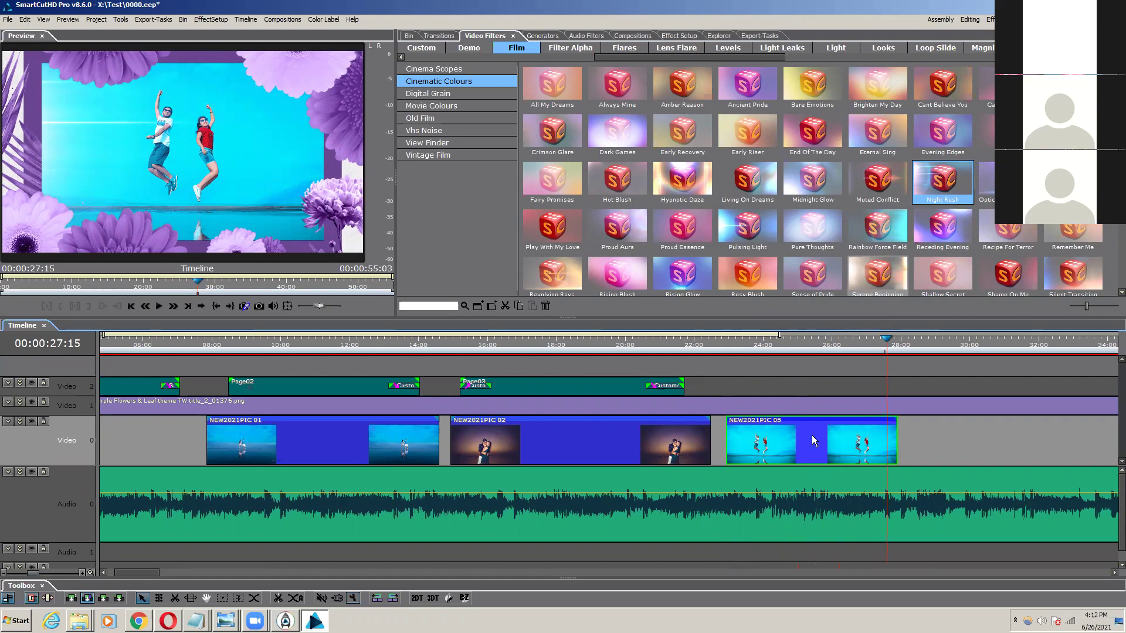
Step: Try the Serene Beginning filter on the NEW2021PIC 05 clip and play it back
{"action": "left_click", "coordinate": [733, 345]}
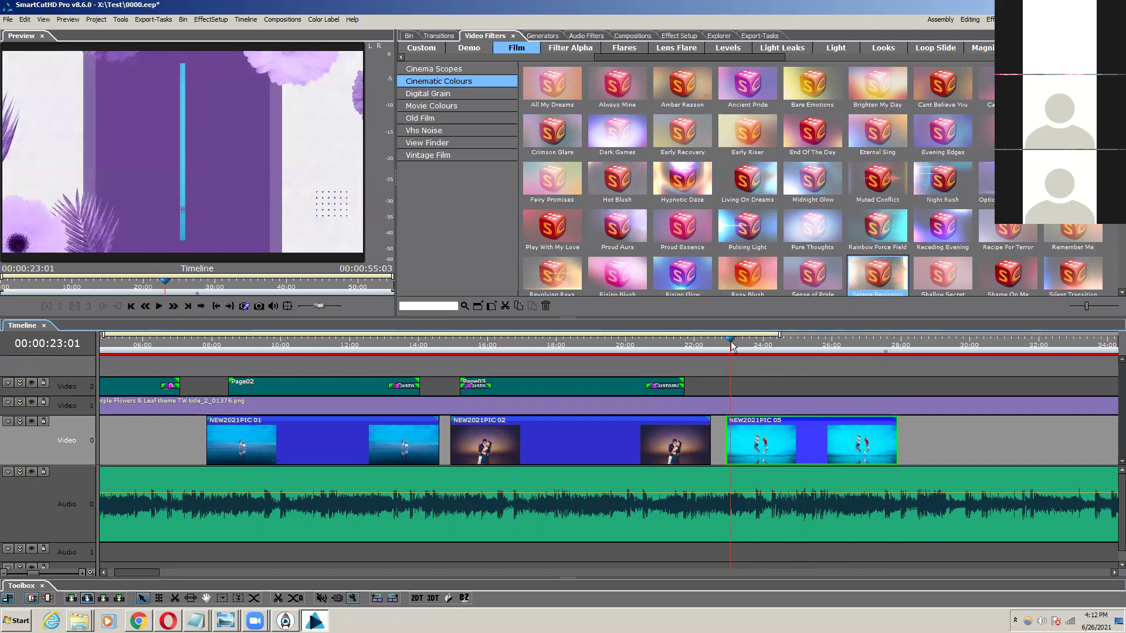
{"action": "key", "text": "space"}
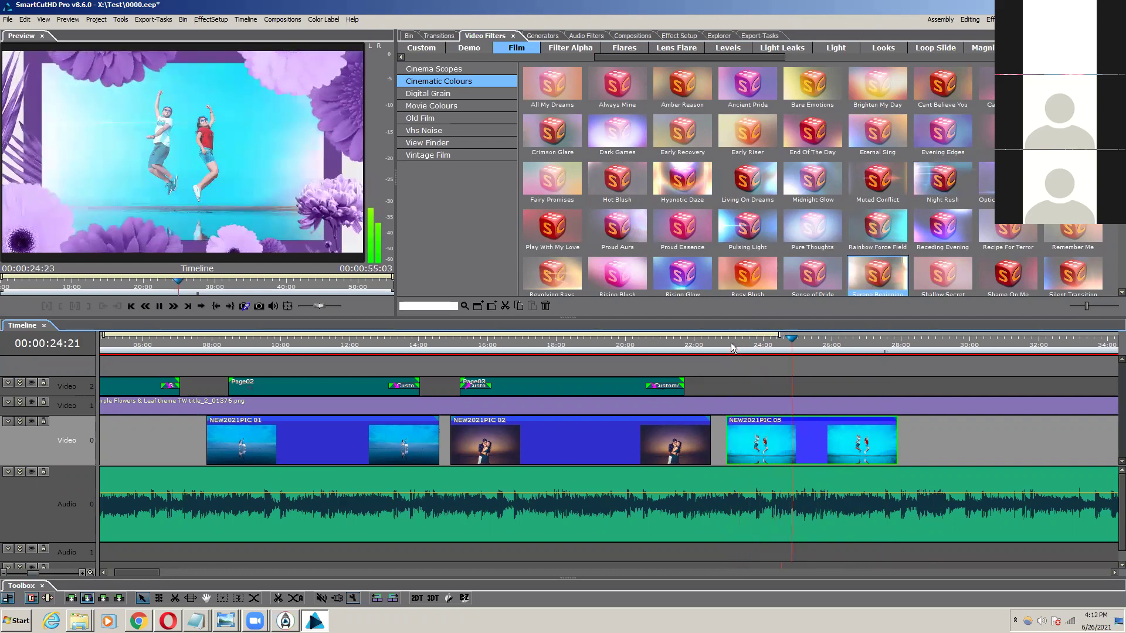
{"action": "key", "text": "space"}
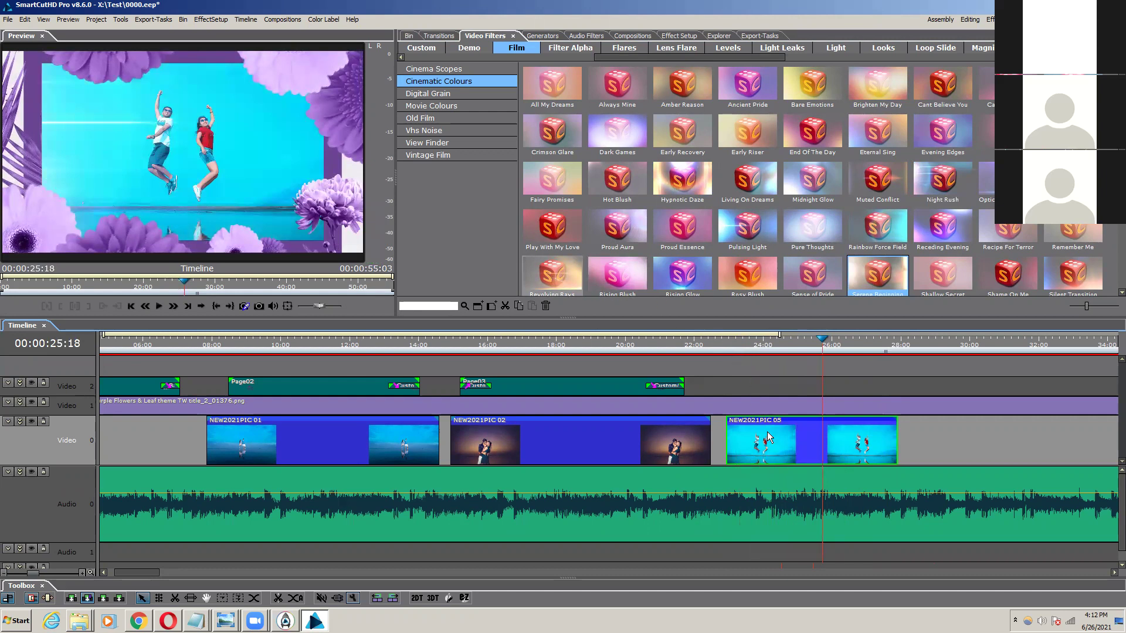
Step: Add the Revolving Rays filter to the NEW2021PIC 05 clip and play it back
{"action": "left_click_drag", "start_coordinate": [768, 435], "coordinate": [769, 432]}
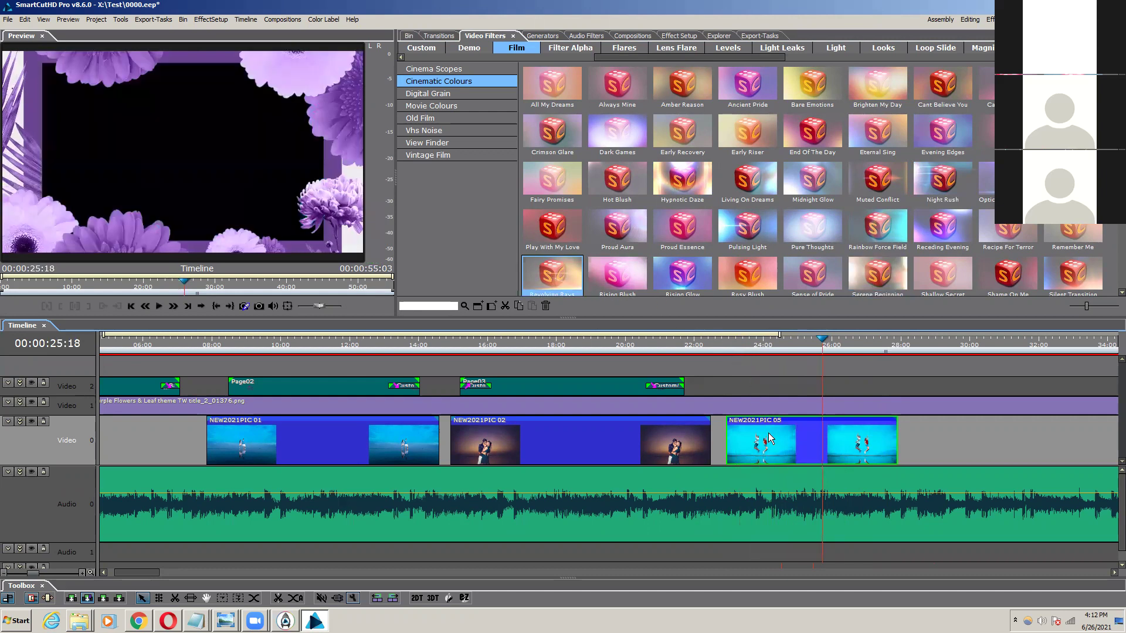
{"action": "left_click", "coordinate": [726, 343]}
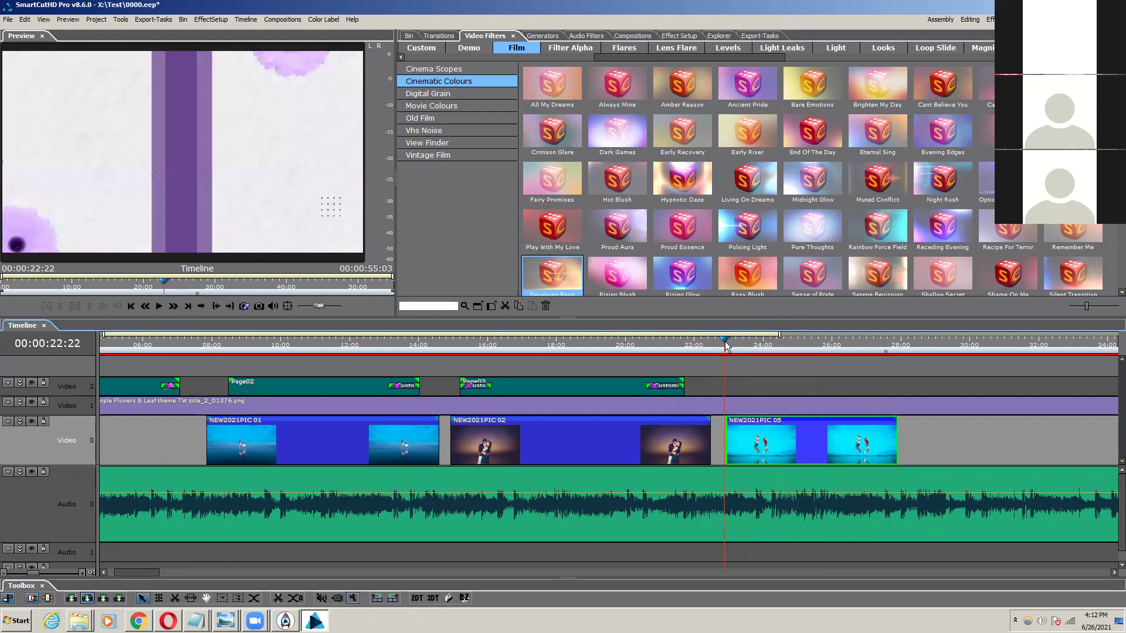
{"action": "key", "text": "space"}
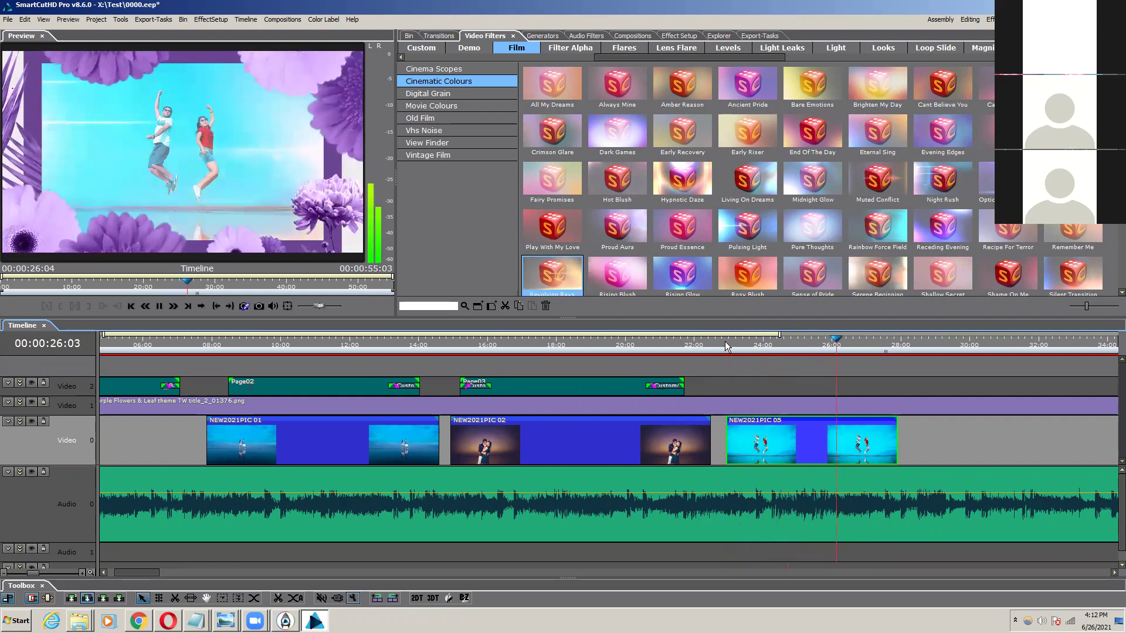
{"action": "key", "text": "Delete"}
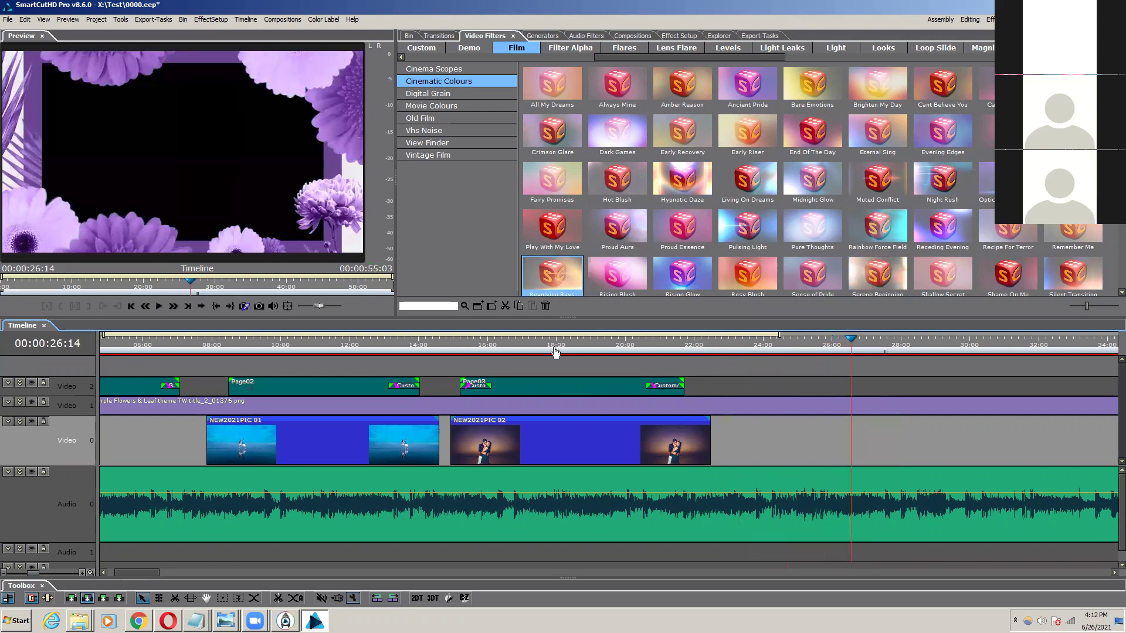
{"action": "left_click", "coordinate": [453, 346]}
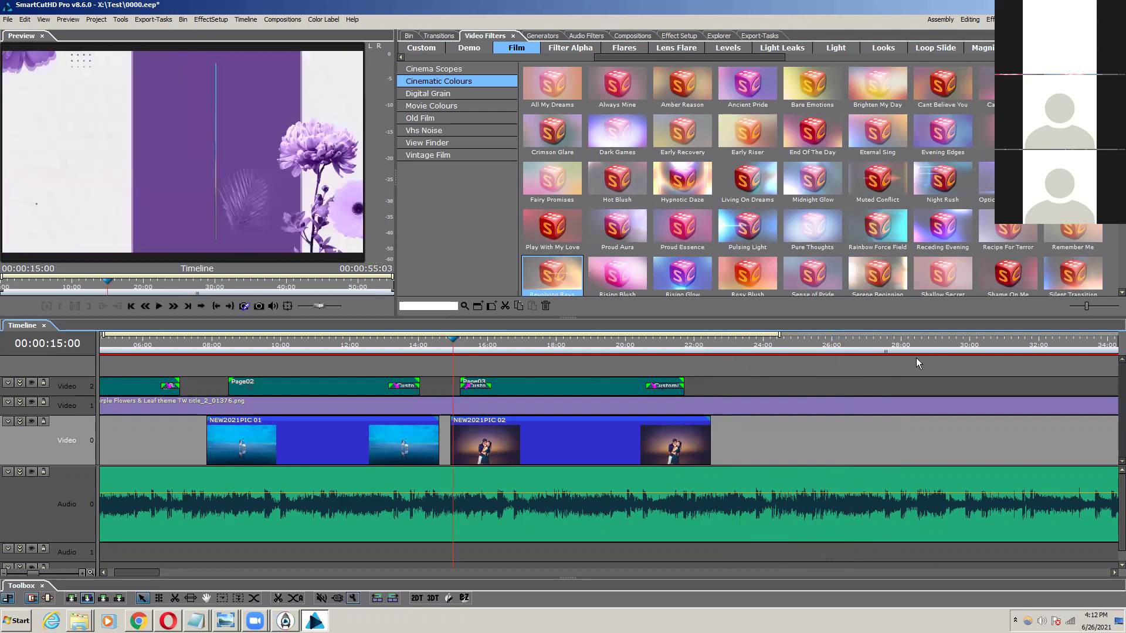
{"action": "key", "text": "ctrl+z"}
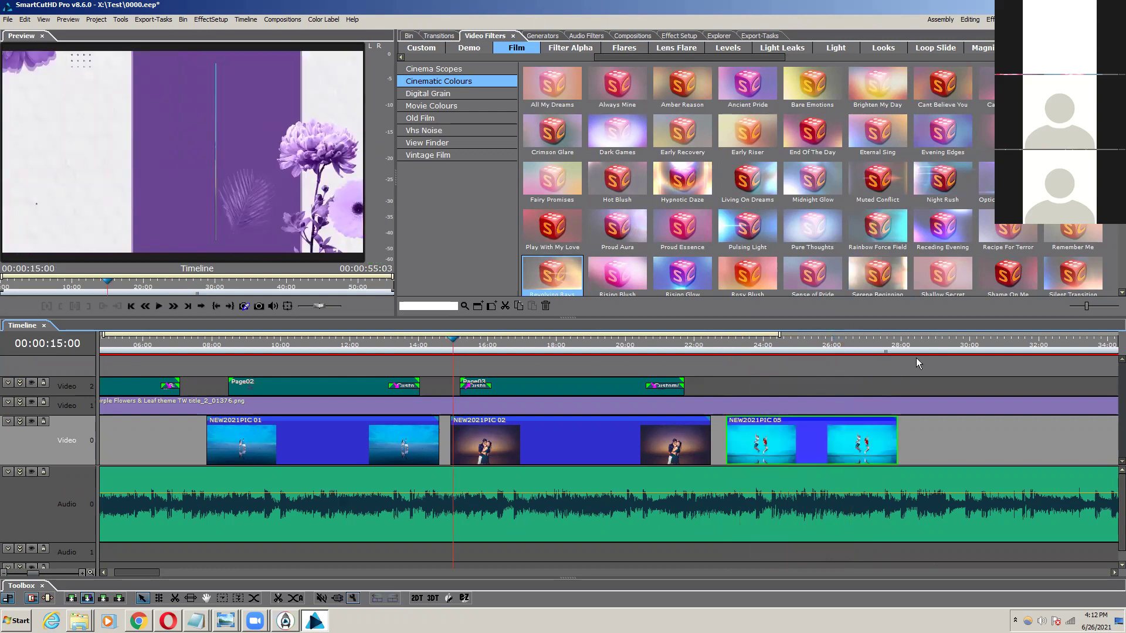
Step: Play back the filtered NEW2021PIC 05 clip and extend its end to 00:00:28:22
{"action": "left_click", "coordinate": [730, 349]}
{"action": "key", "text": "space"}
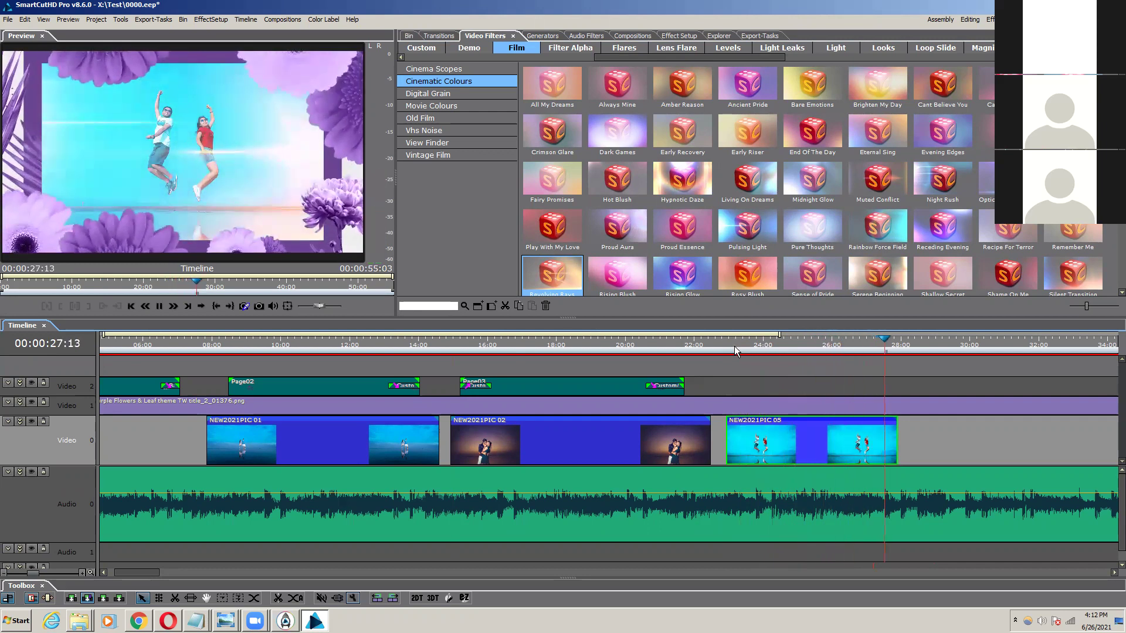
{"action": "left_click", "coordinate": [721, 346]}
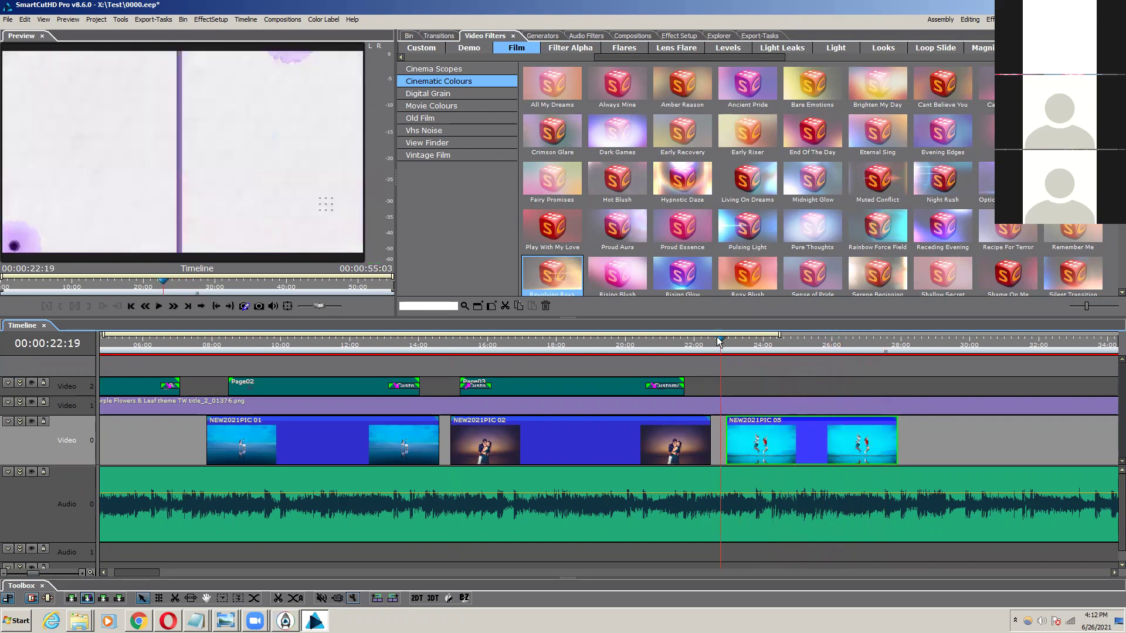
{"action": "left_click_drag", "start_coordinate": [720, 340], "coordinate": [930, 438]}
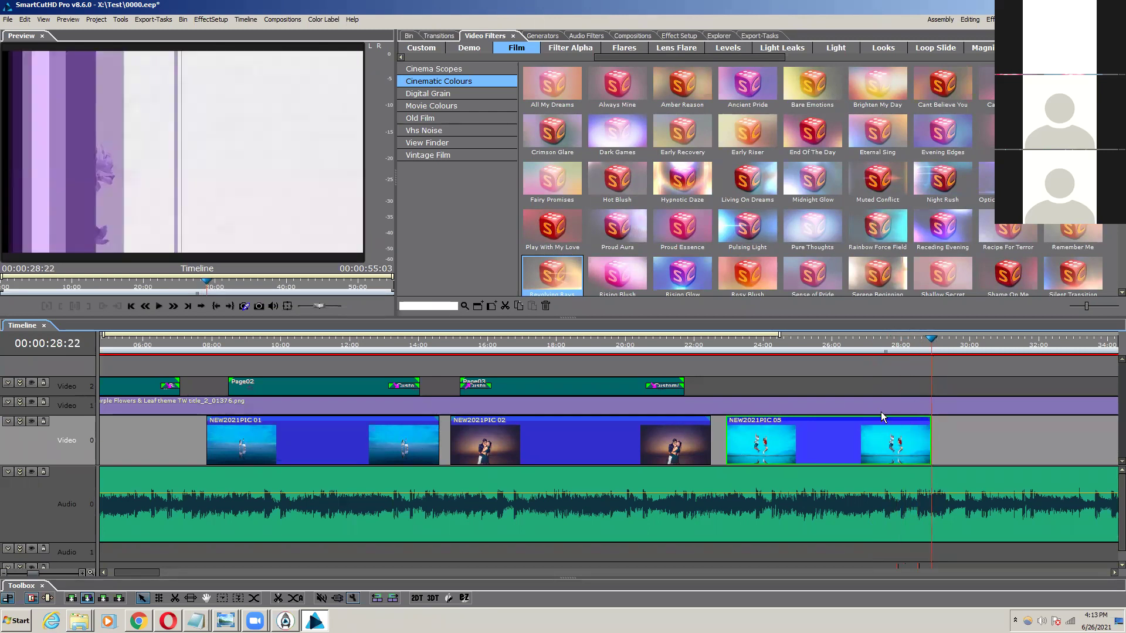
Step: Copy the NEW2021PIC 05 clip on the Video 0 track and deselect it
{"action": "right_click", "coordinate": [854, 433]}
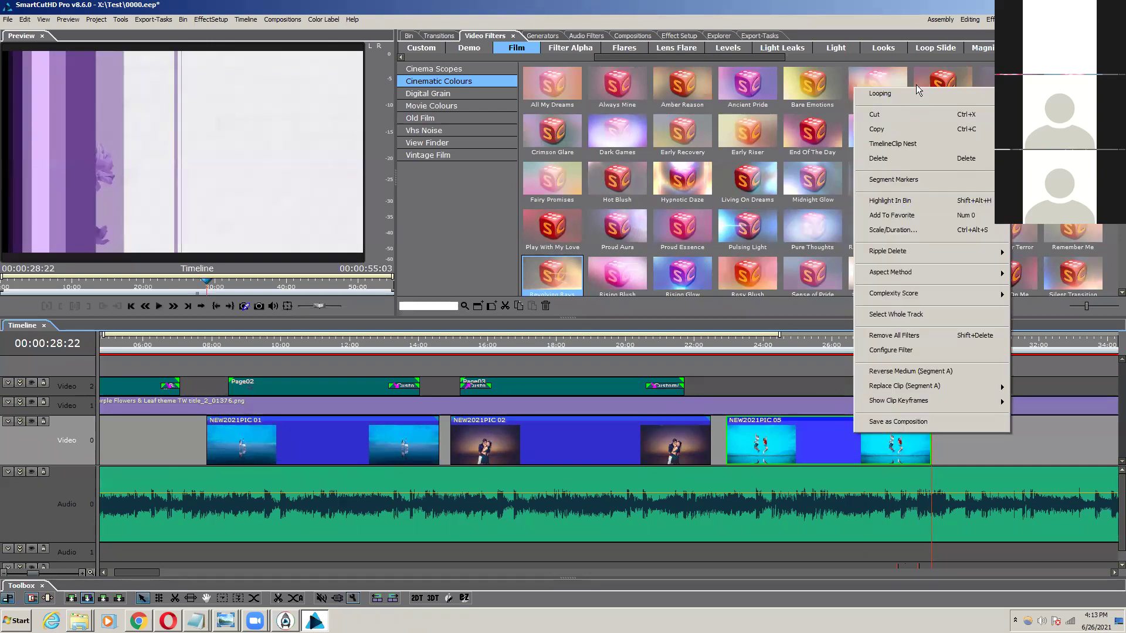
{"action": "left_click", "coordinate": [958, 451]}
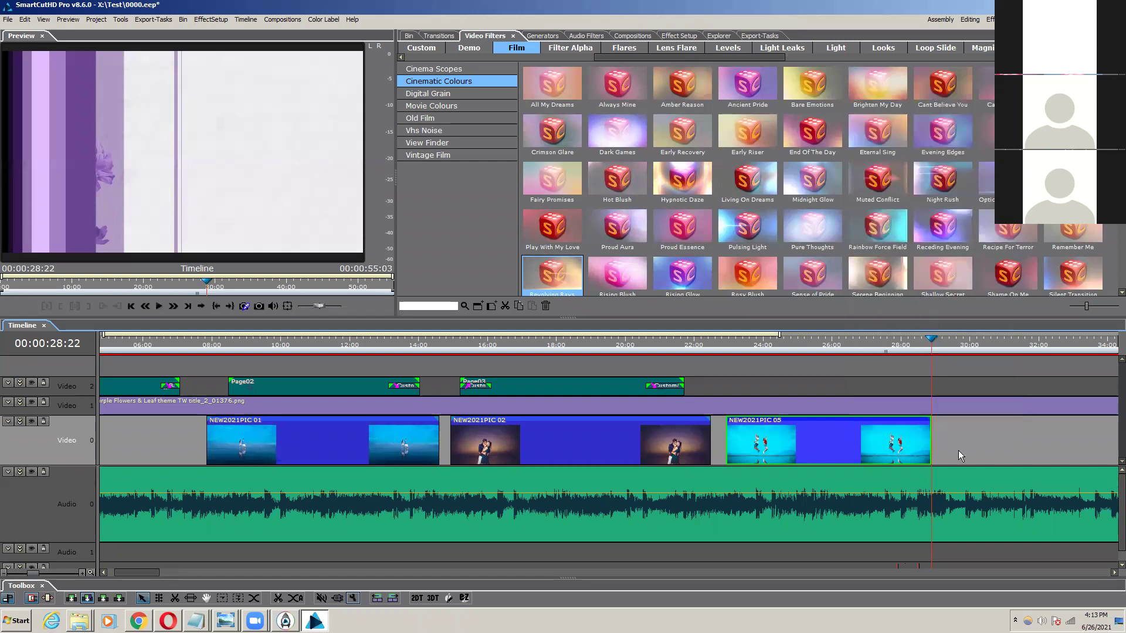
{"action": "left_click", "coordinate": [958, 450]}
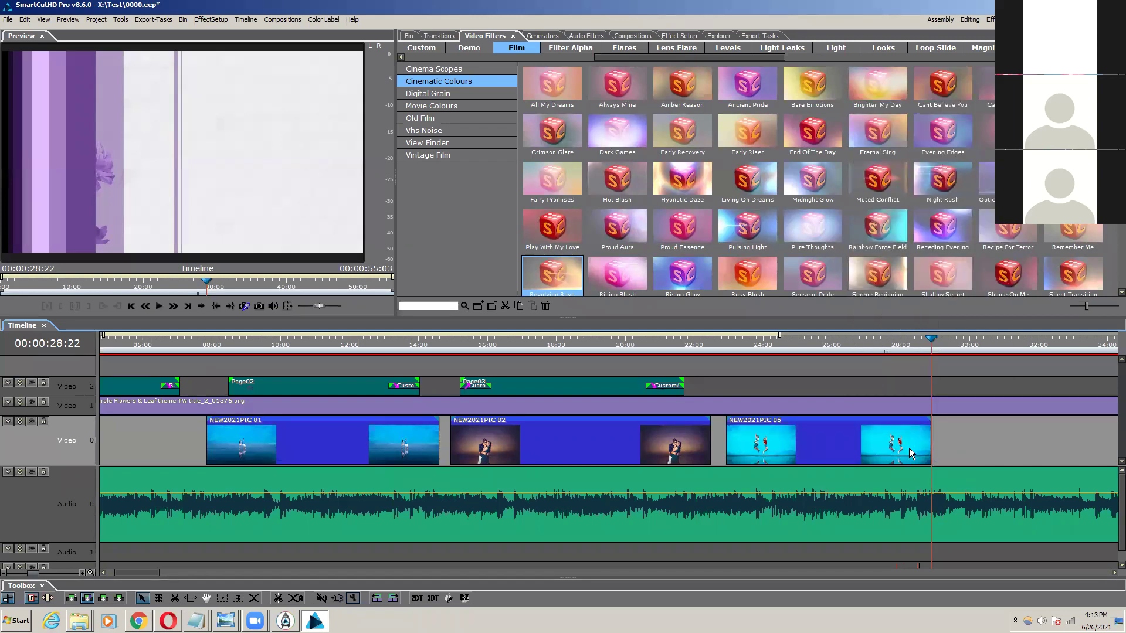
{"action": "right_click", "coordinate": [876, 448]}
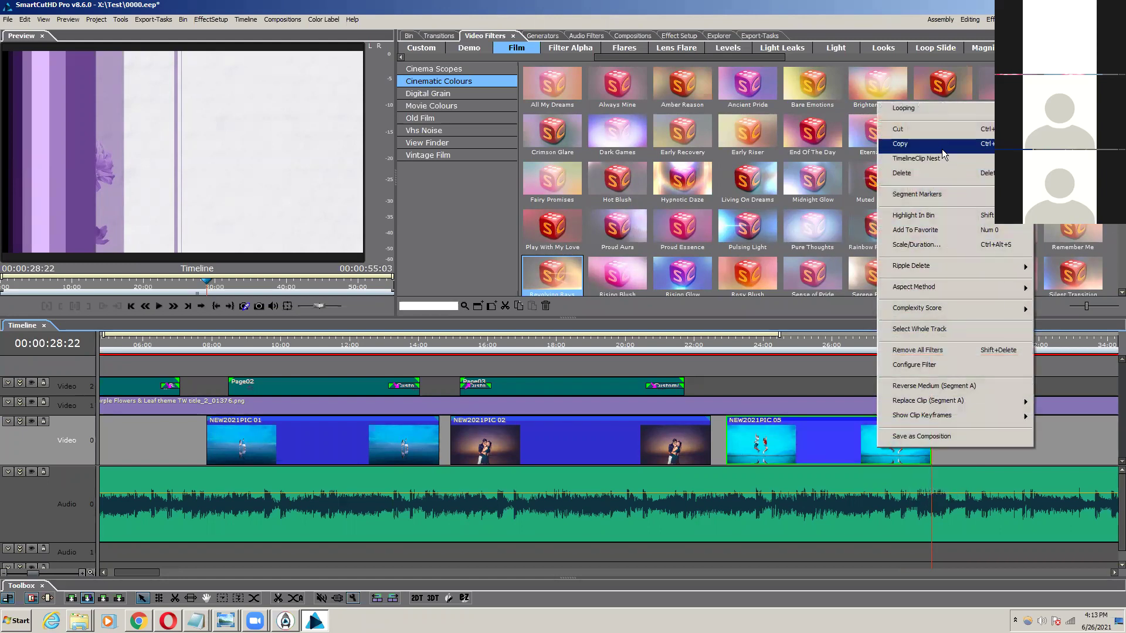
{"action": "left_click", "coordinate": [953, 146]}
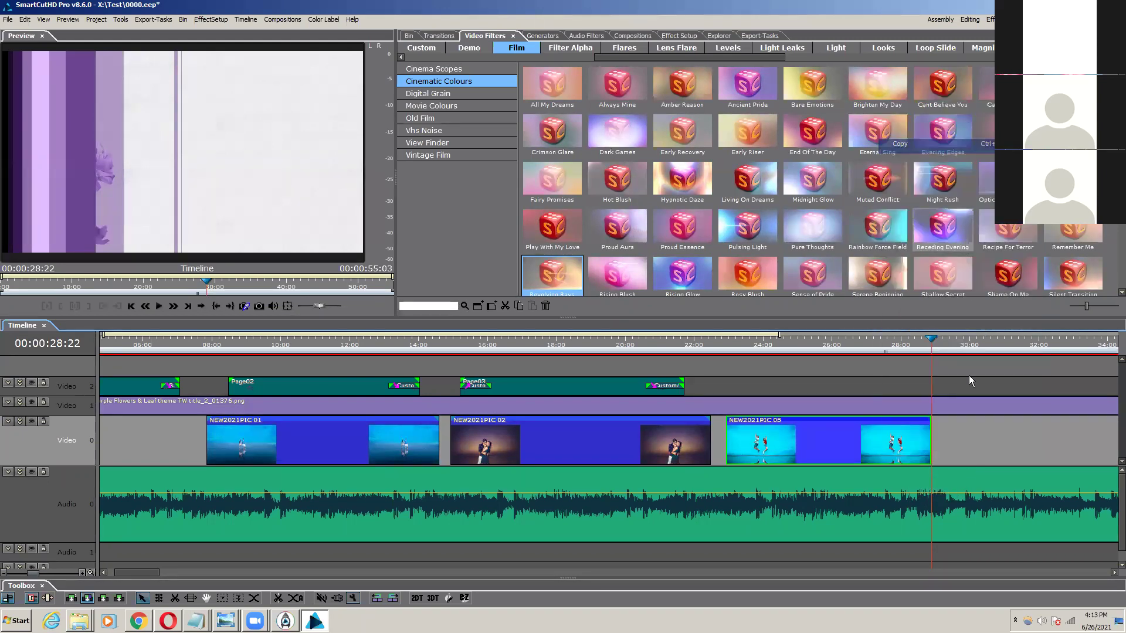
{"action": "left_click", "coordinate": [981, 451]}
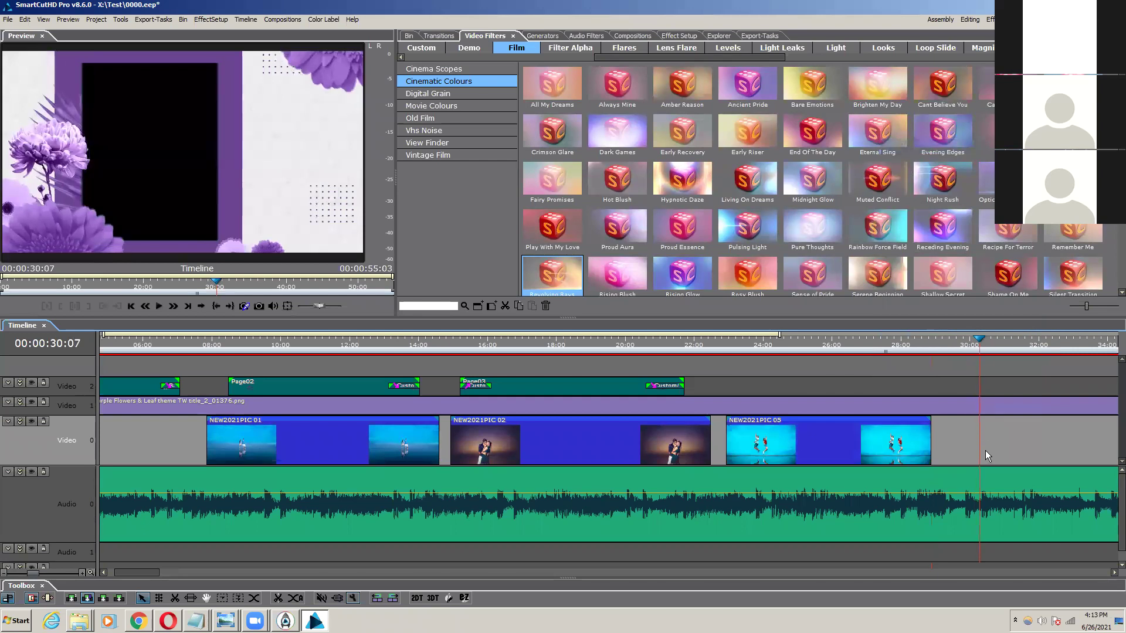
Step: Open the effect settings of the NEW2021PIC 05 clip and place the playhead at its start, 00:00:22:23
{"action": "left_click_drag", "start_coordinate": [975, 342], "coordinate": [770, 346]}
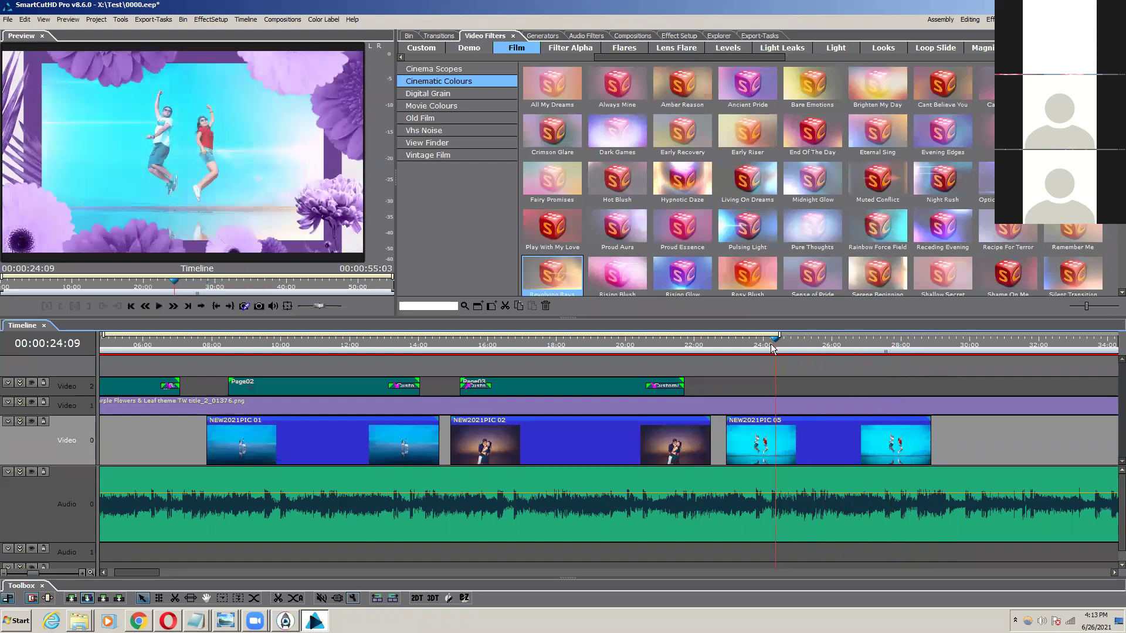
{"action": "left_click", "coordinate": [830, 443]}
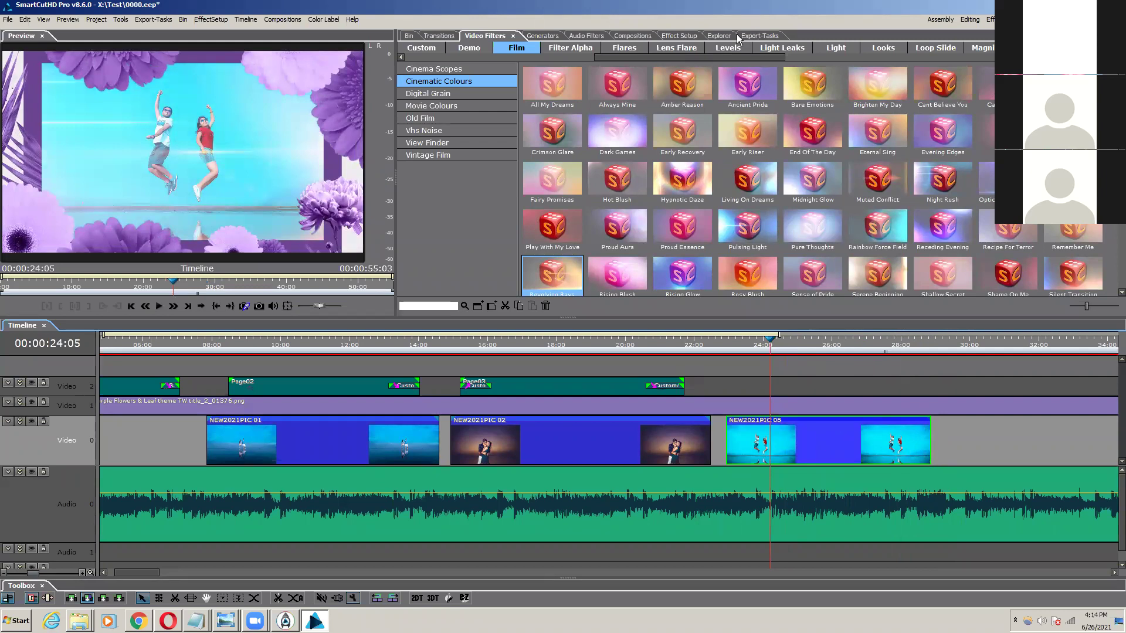
{"action": "left_click", "coordinate": [683, 40]}
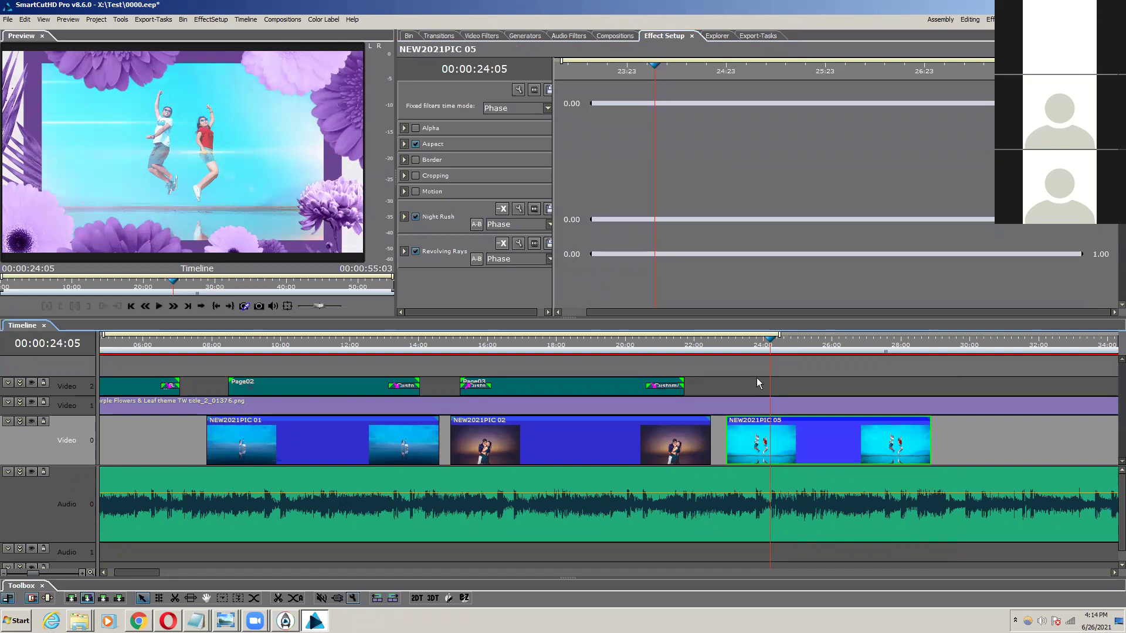
{"action": "left_click_drag", "start_coordinate": [736, 344], "coordinate": [770, 375]}
{"action": "left_click", "coordinate": [762, 442]}
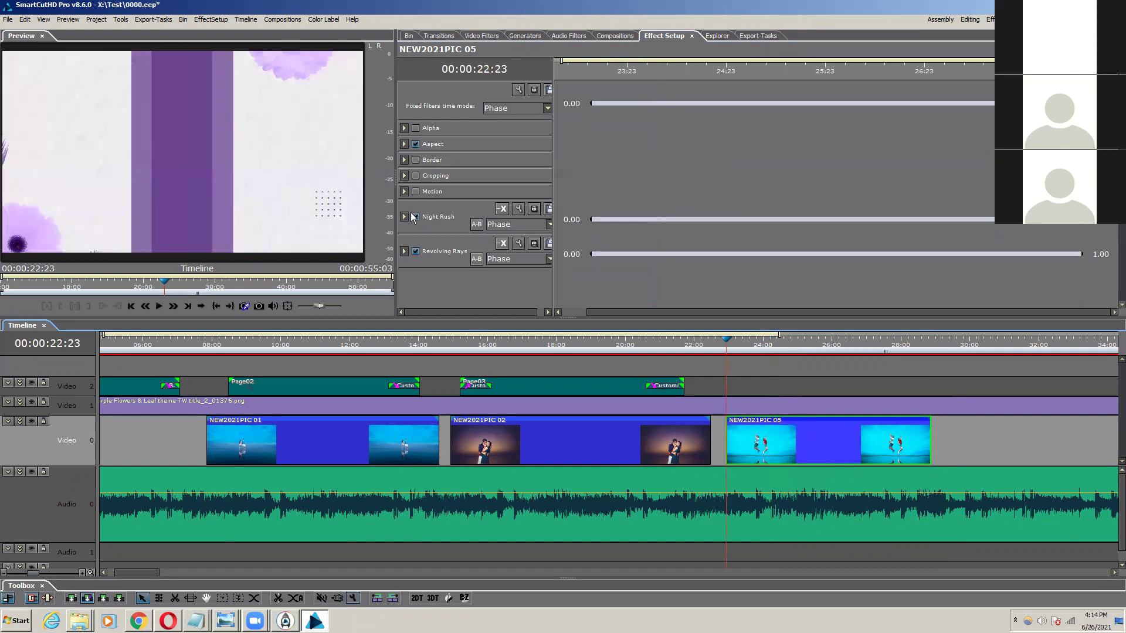
Step: Enable Motion for the NEW2021PIC 05 clip and expand its Rotation, Scale and Position properties
{"action": "left_click", "coordinate": [416, 192]}
{"action": "left_click", "coordinate": [405, 191]}
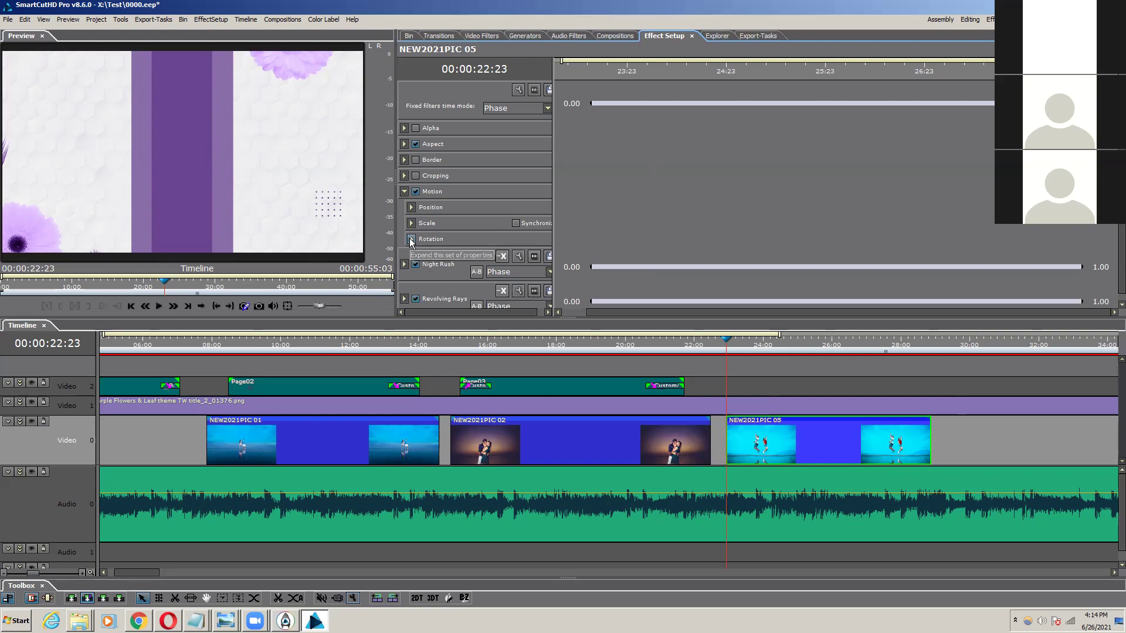
{"action": "left_click", "coordinate": [411, 239]}
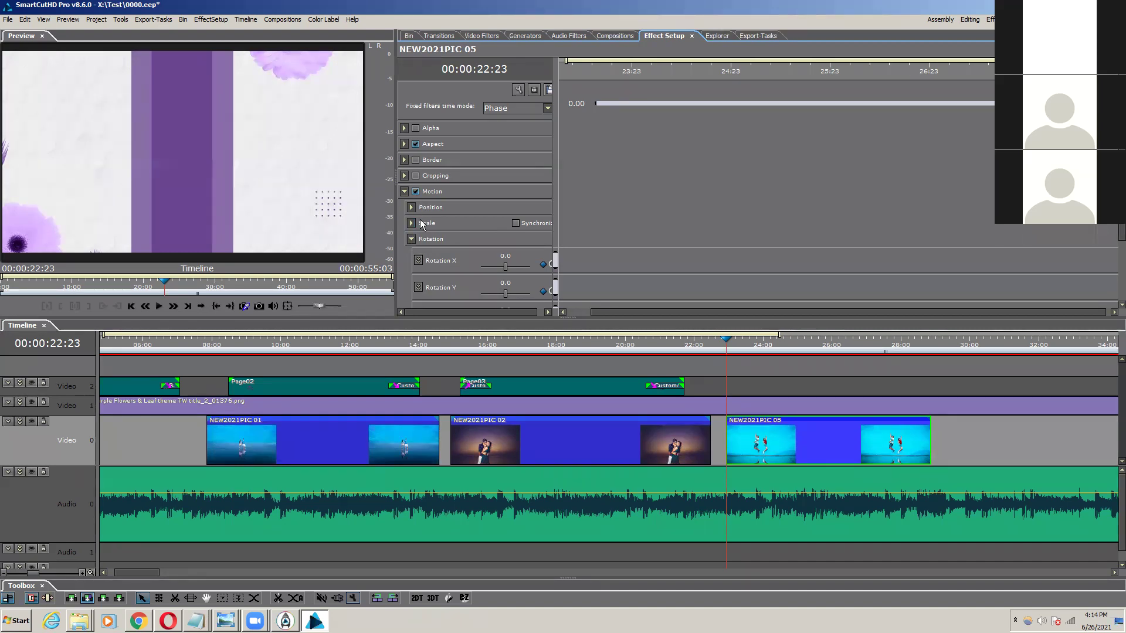
{"action": "left_click", "coordinate": [412, 224]}
{"action": "left_click", "coordinate": [412, 208]}
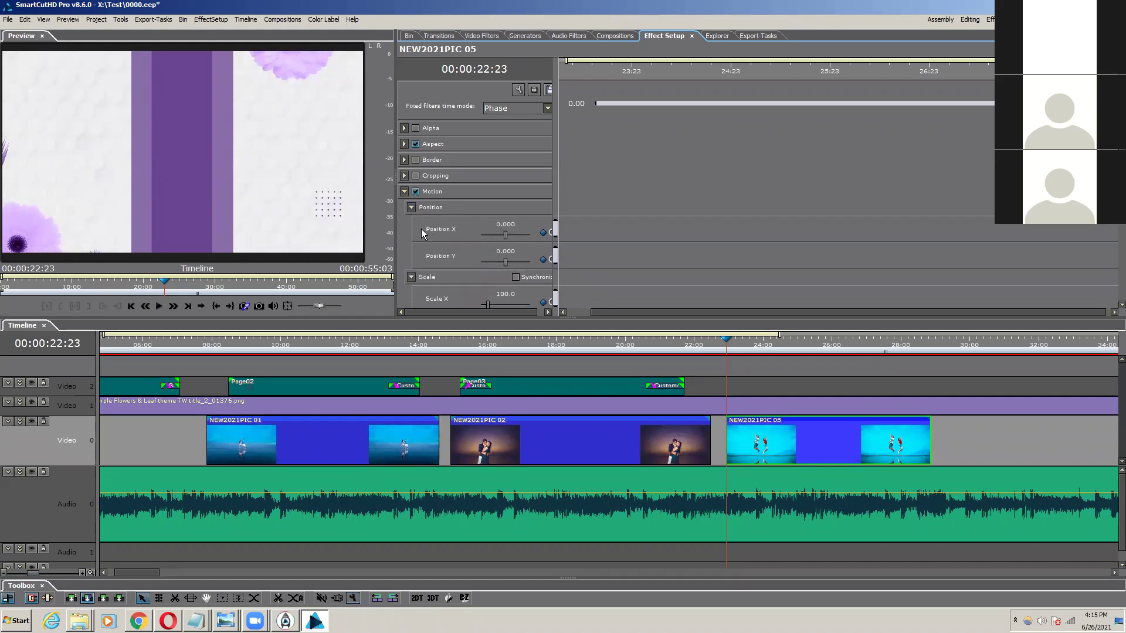
Step: Turn on keyframing for Position X and Y and for the synchronized Scale X and Y at 00:00:22:23
{"action": "left_click", "coordinate": [542, 233]}
{"action": "left_click", "coordinate": [543, 260]}
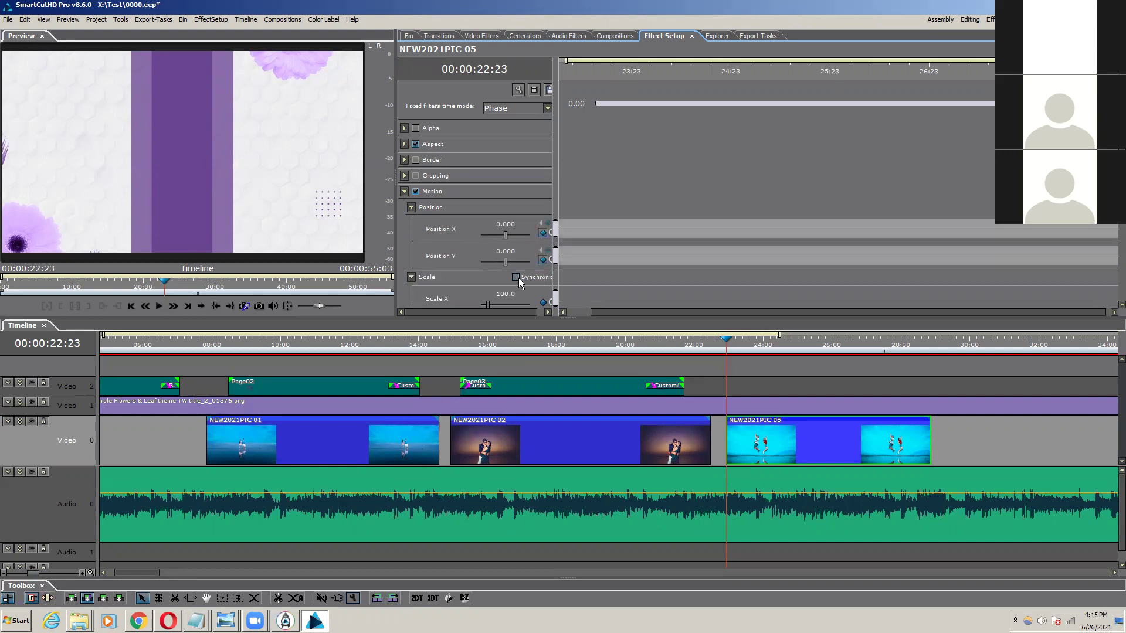
{"action": "left_click", "coordinate": [516, 278]}
{"action": "scroll", "coordinate": [517, 276], "scroll_direction": "down", "scroll_amount": 4}
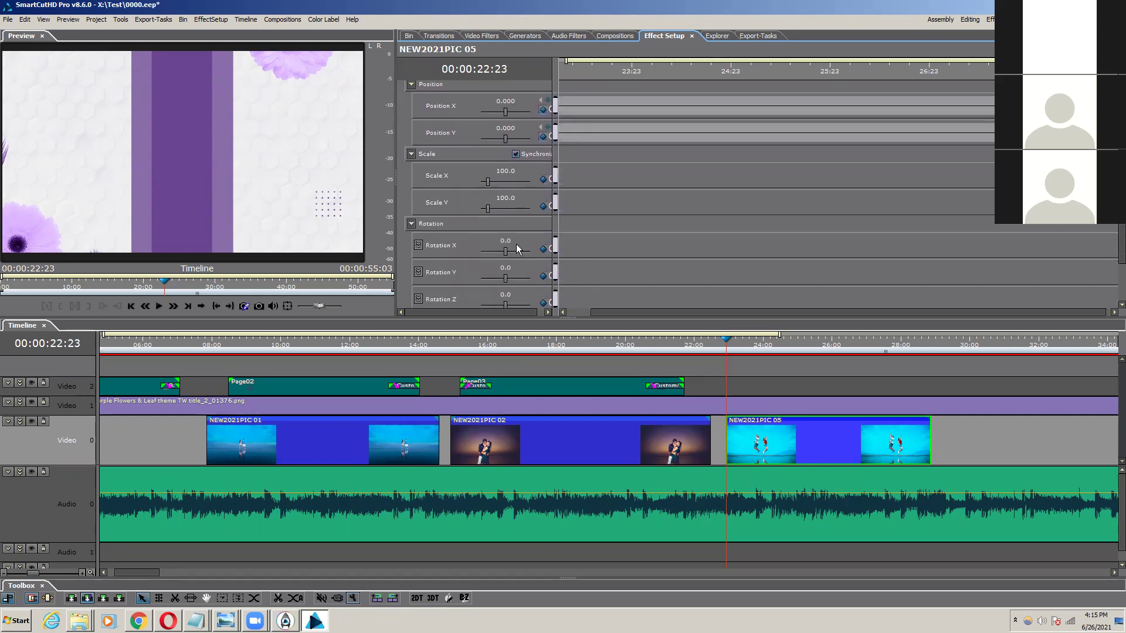
{"action": "left_click", "coordinate": [543, 179]}
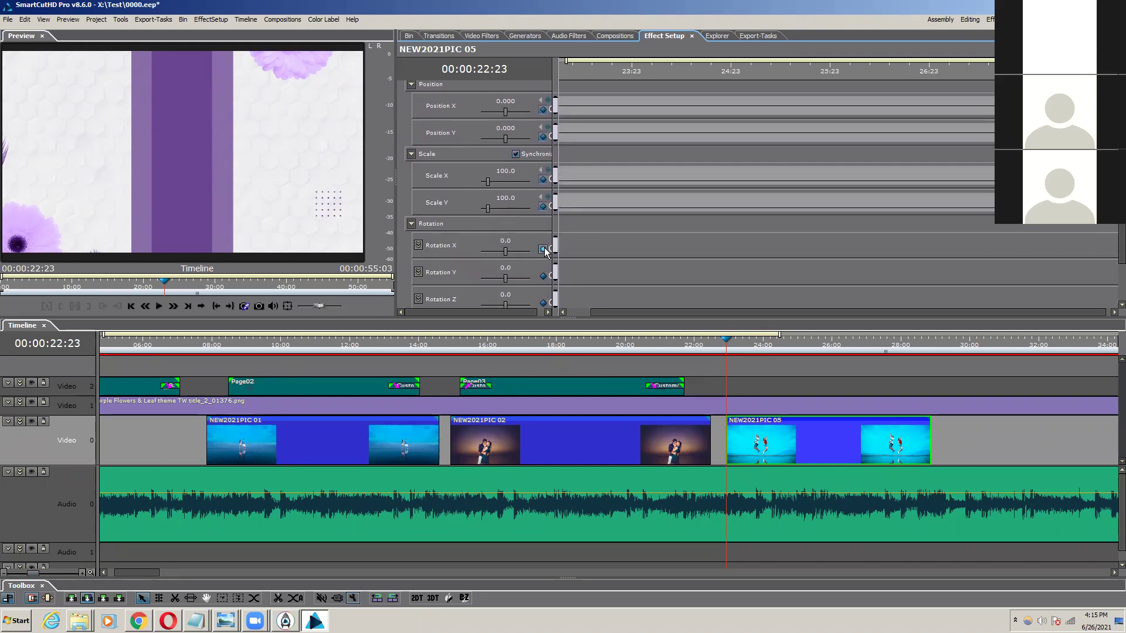
Step: Turn on keyframing for Rotation X, Y and Z of the NEW2021PIC 05 clip at 00:00:22:23
{"action": "scroll", "coordinate": [546, 251], "scroll_direction": "down", "scroll_amount": 2}
{"action": "left_click", "coordinate": [544, 188]}
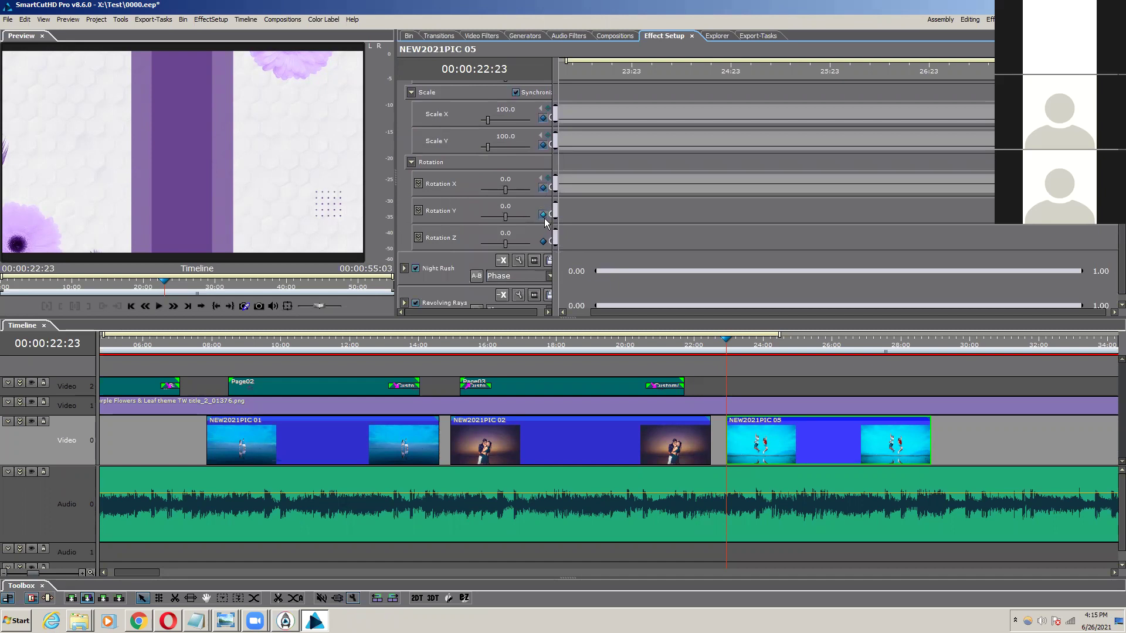
{"action": "left_click", "coordinate": [543, 214]}
{"action": "left_click", "coordinate": [543, 241]}
Step: Add position, scale and rotation keyframes for the NEW2021PIC 05 clip near its end, at 00:00:28:11
{"action": "scroll", "coordinate": [609, 237], "scroll_direction": "up", "scroll_amount": 1}
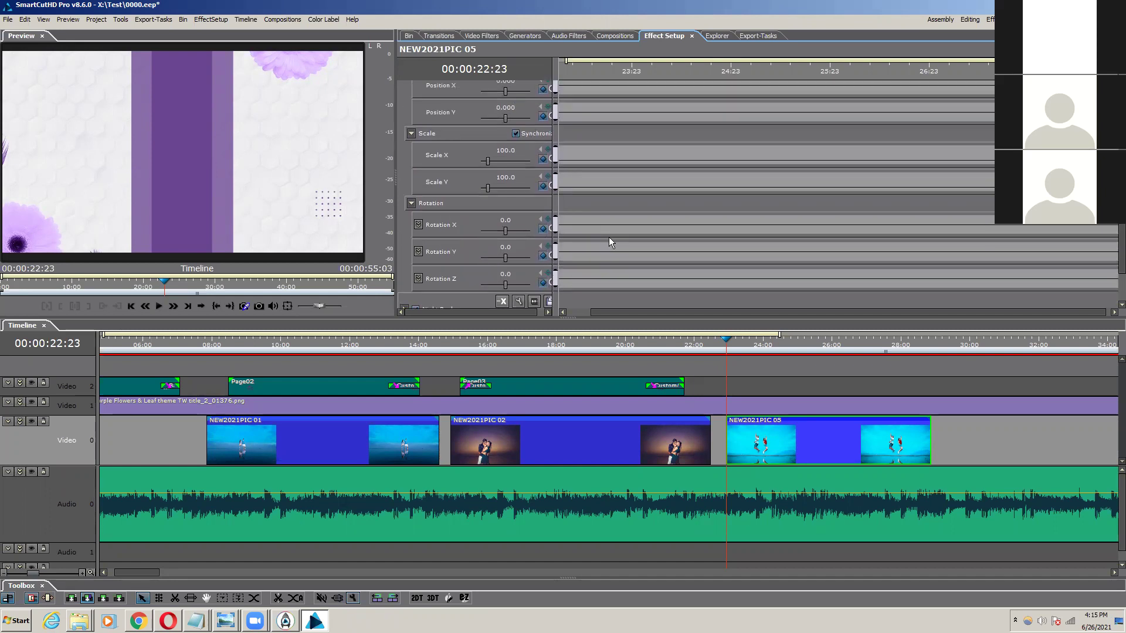
{"action": "scroll", "coordinate": [609, 237], "scroll_direction": "up", "scroll_amount": 1}
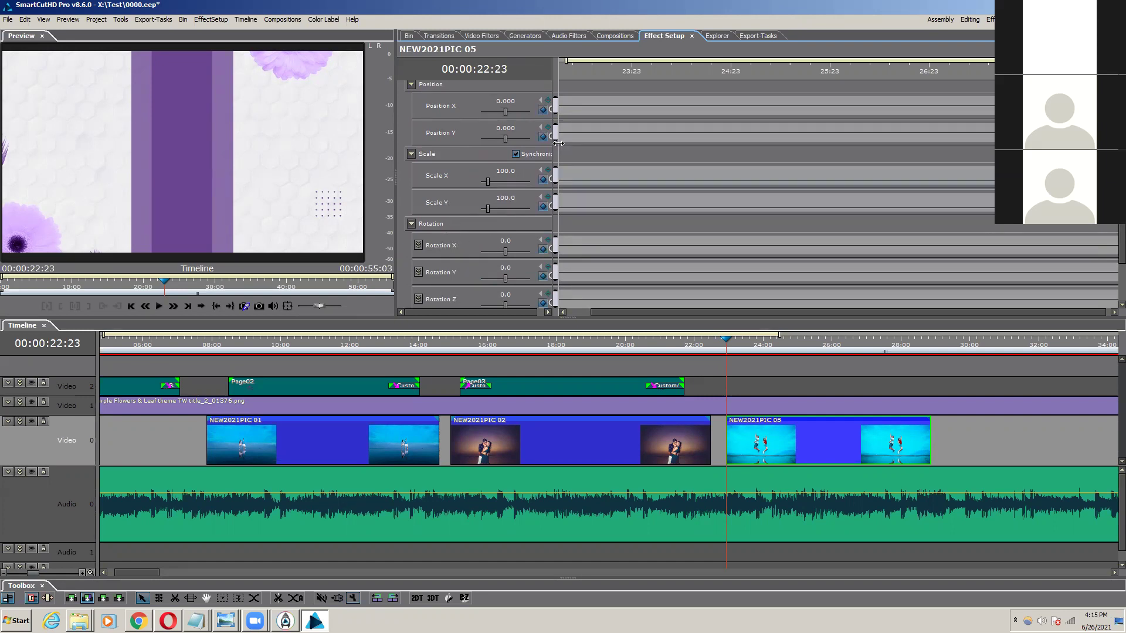
{"action": "scroll", "coordinate": [537, 192], "scroll_direction": "up", "scroll_amount": 4}
{"action": "left_click_drag", "start_coordinate": [584, 73], "coordinate": [1079, 99]}
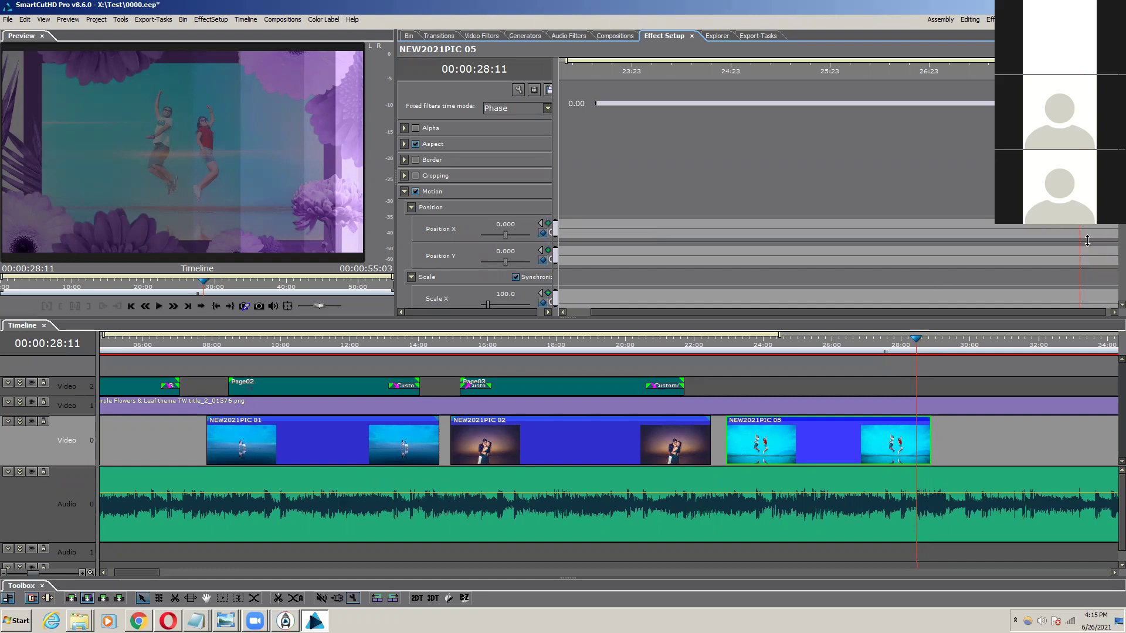
{"action": "left_click", "coordinate": [549, 224]}
{"action": "left_click", "coordinate": [548, 251]}
{"action": "scroll", "coordinate": [543, 253], "scroll_direction": "down", "scroll_amount": 5}
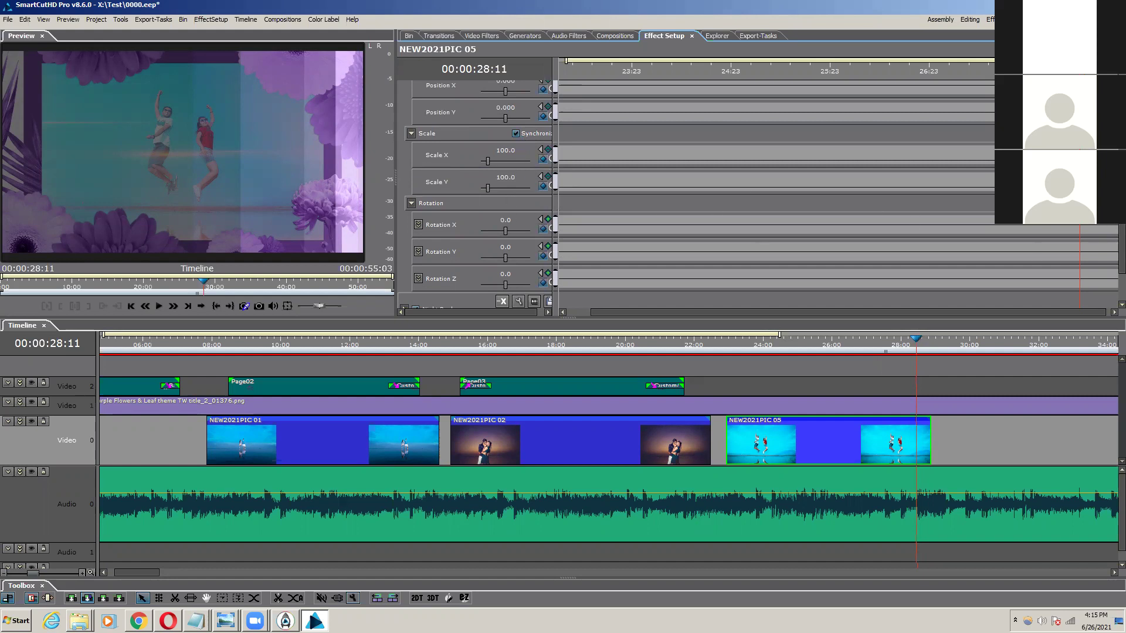
{"action": "left_click", "coordinate": [548, 220]}
{"action": "left_click", "coordinate": [548, 247]}
{"action": "left_click", "coordinate": [548, 274]}
Step: At the 00:00:28:11 keyframe, set the synchronized Scale X and Y to 135.0 and Position X to 0.150
{"action": "scroll", "coordinate": [565, 244], "scroll_direction": "up", "scroll_amount": 3}
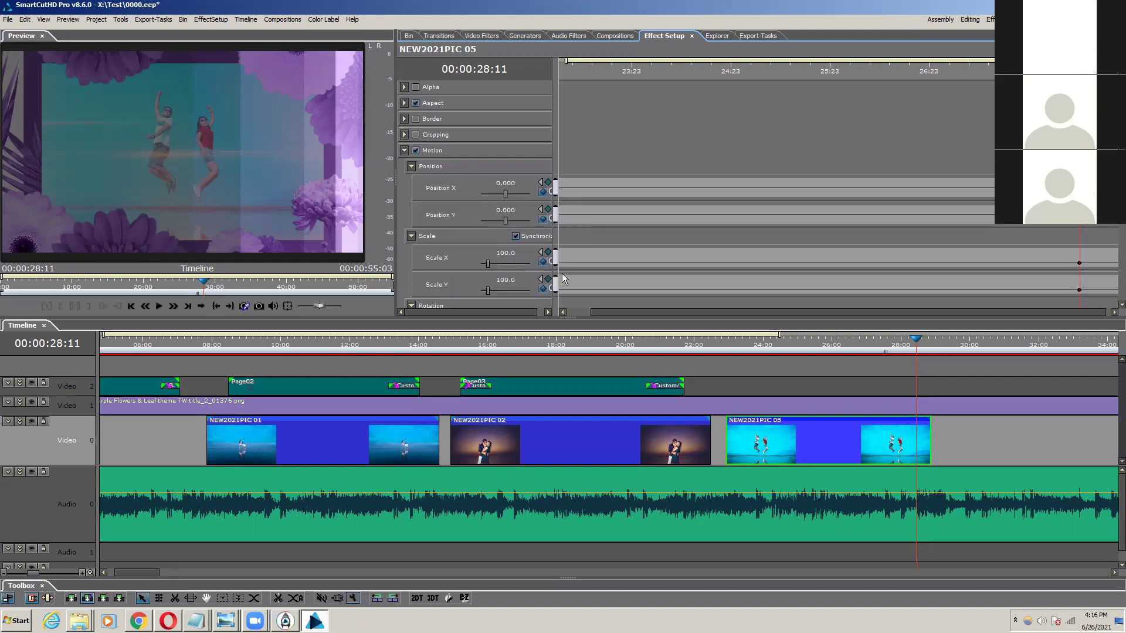
{"action": "double_click", "coordinate": [504, 255]}
{"action": "scroll", "coordinate": [509, 254], "scroll_direction": "up", "scroll_amount": 20}
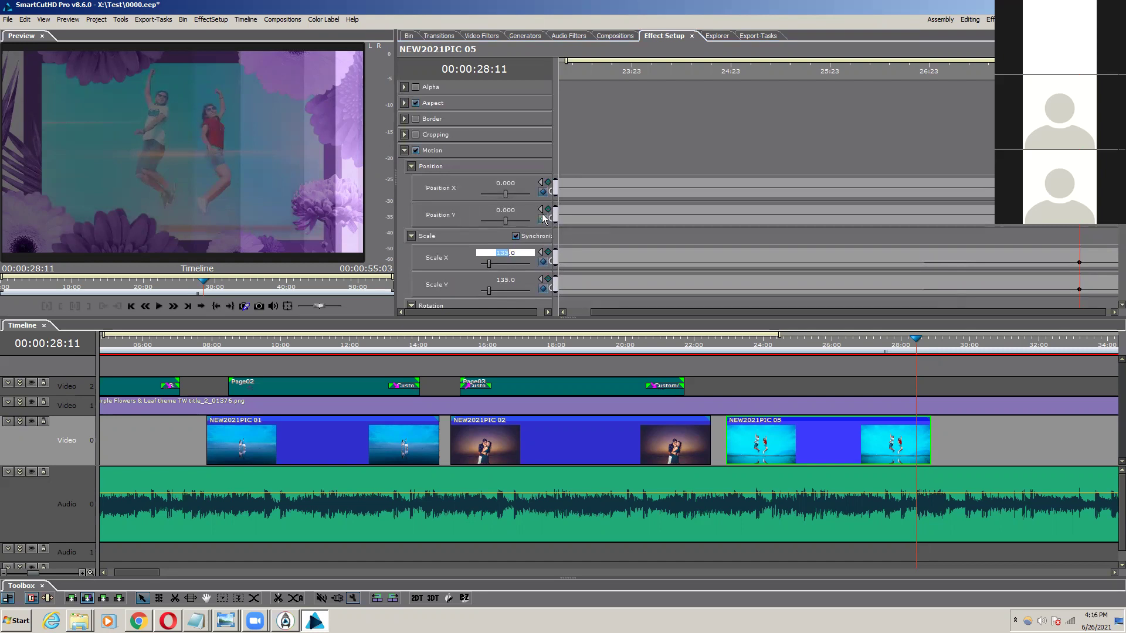
{"action": "left_click_drag", "start_coordinate": [504, 183], "coordinate": [510, 183]}
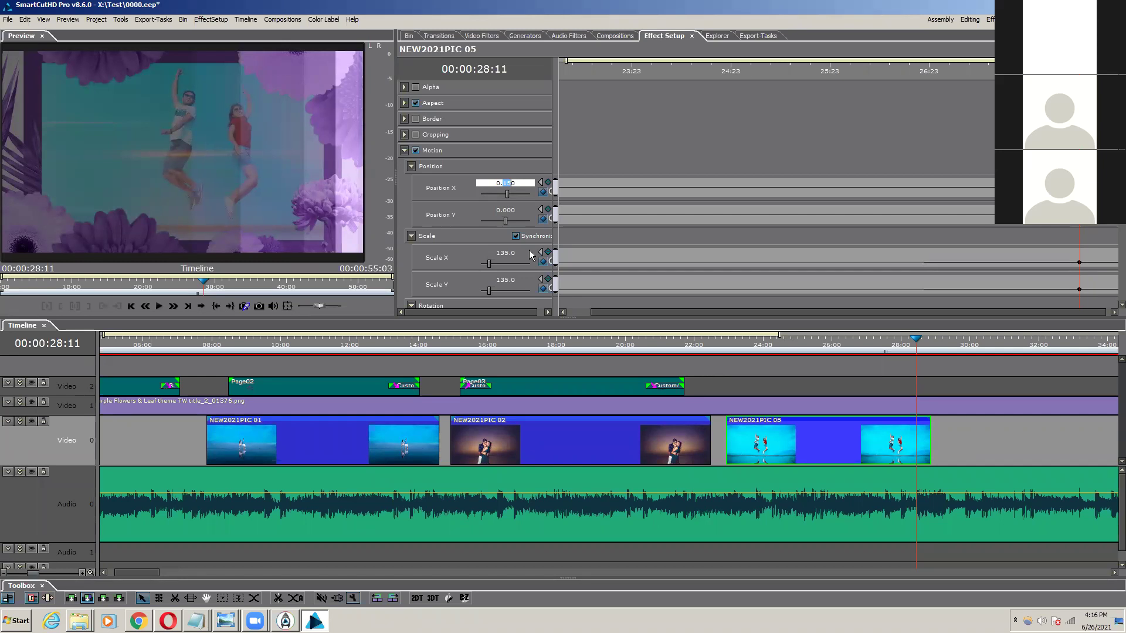
Step: Try a different Rotation X at the 00:00:28:11 keyframe and set it back to 0
{"action": "scroll", "coordinate": [527, 233], "scroll_direction": "down", "scroll_amount": 2}
{"action": "scroll", "coordinate": [526, 233], "scroll_direction": "down", "scroll_amount": 5}
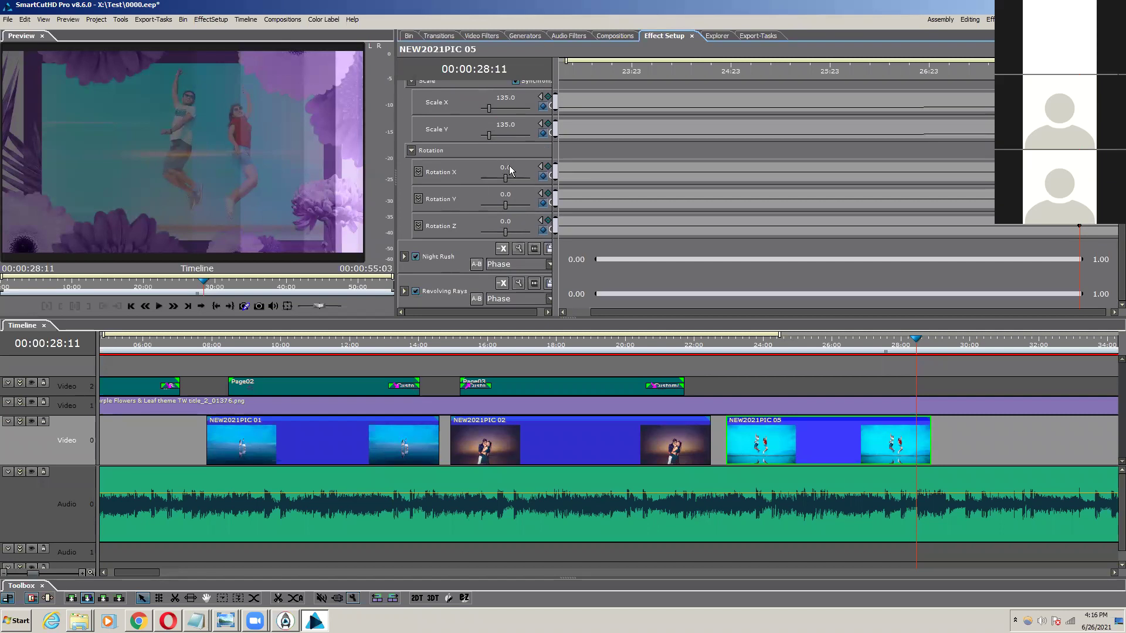
{"action": "double_click", "coordinate": [509, 166]}
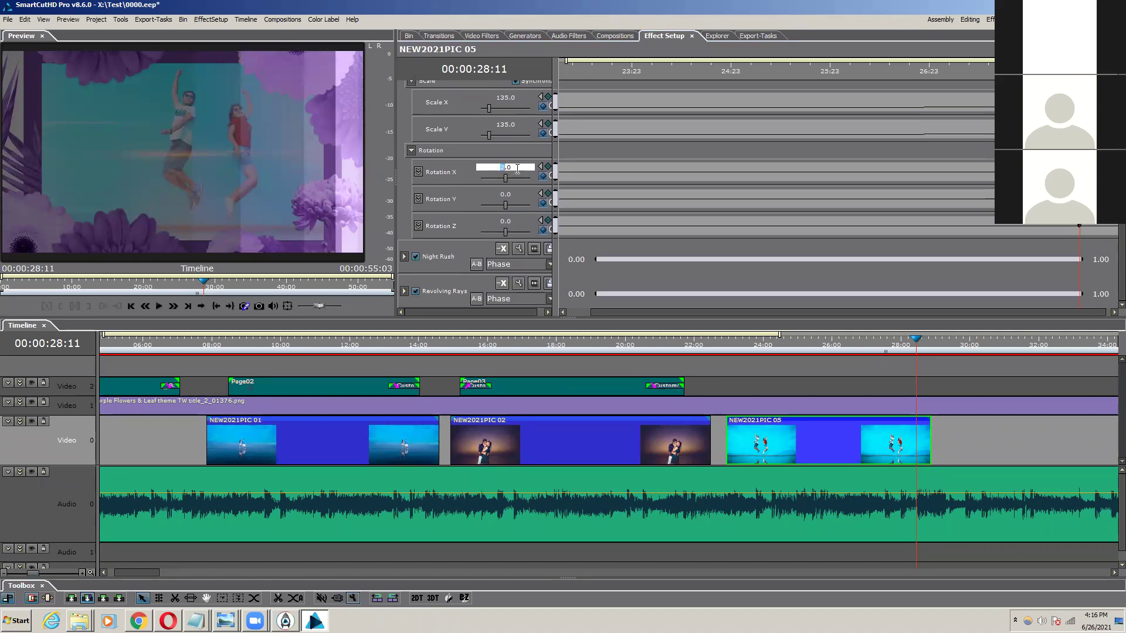
{"action": "type", "text": "270"}
{"action": "double_click", "coordinate": [505, 169]}
{"action": "scroll", "coordinate": [504, 170], "scroll_direction": "up", "scroll_amount": 8}
{"action": "left_click_drag", "start_coordinate": [519, 170], "coordinate": [492, 164]}
{"action": "type", "text": "0"}
Step: Try a different Rotation Y at the 00:00:28:11 keyframe and set it back to 0
{"action": "left_click", "coordinate": [504, 196]}
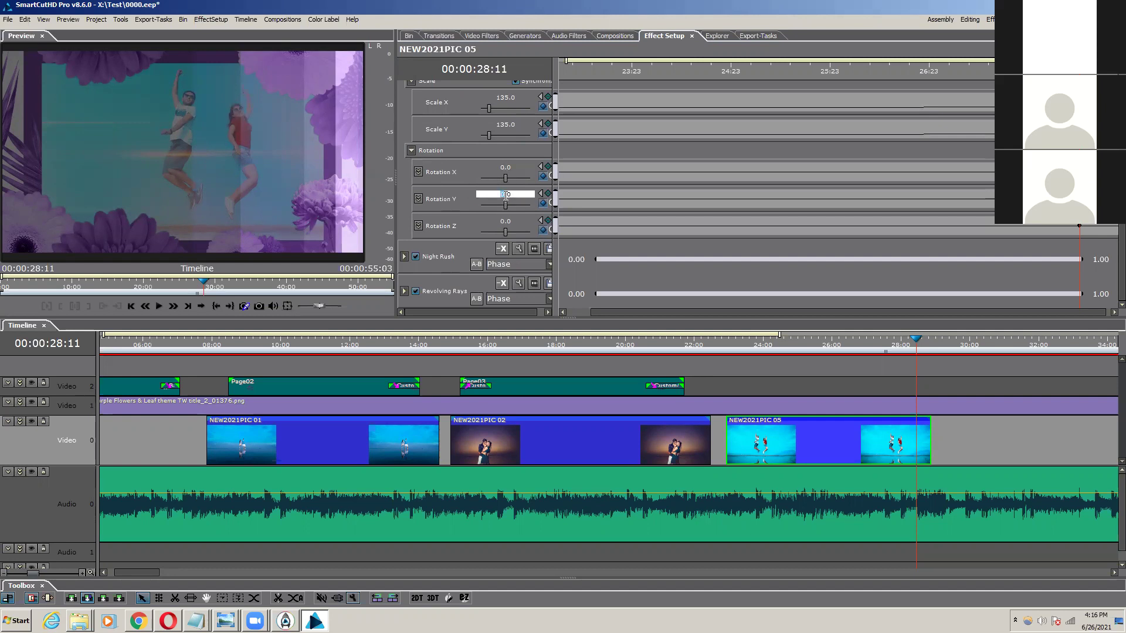
{"action": "type", "text": "3"}
{"action": "key", "text": "Return"}
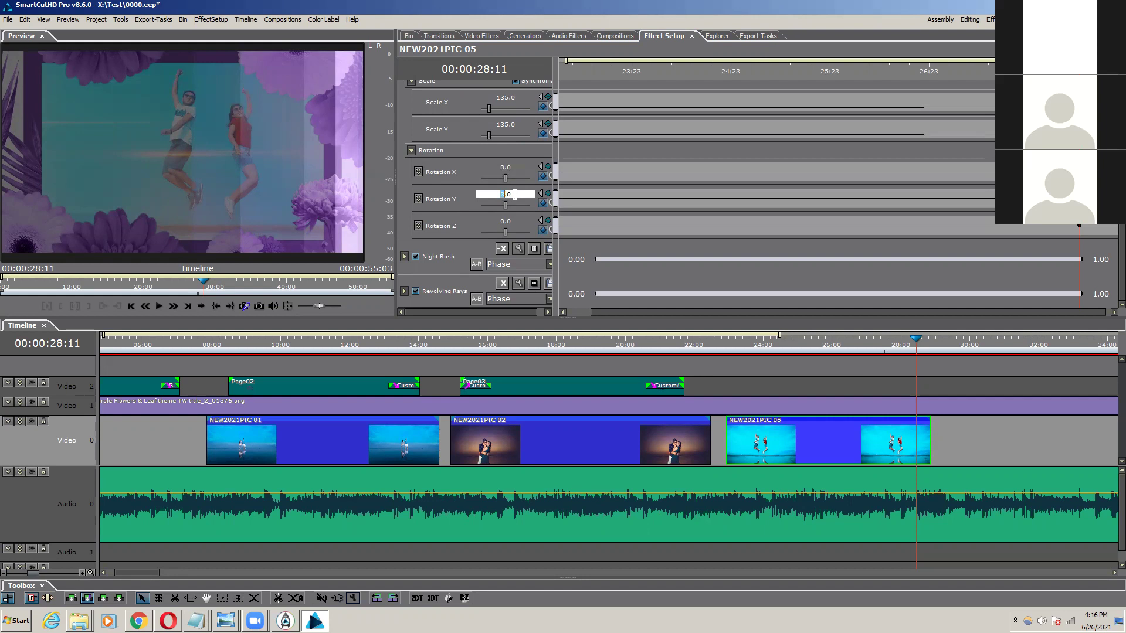
{"action": "left_click_drag", "start_coordinate": [515, 194], "coordinate": [481, 193]}
{"action": "type", "text": "0"}
{"action": "key", "text": "Return"}
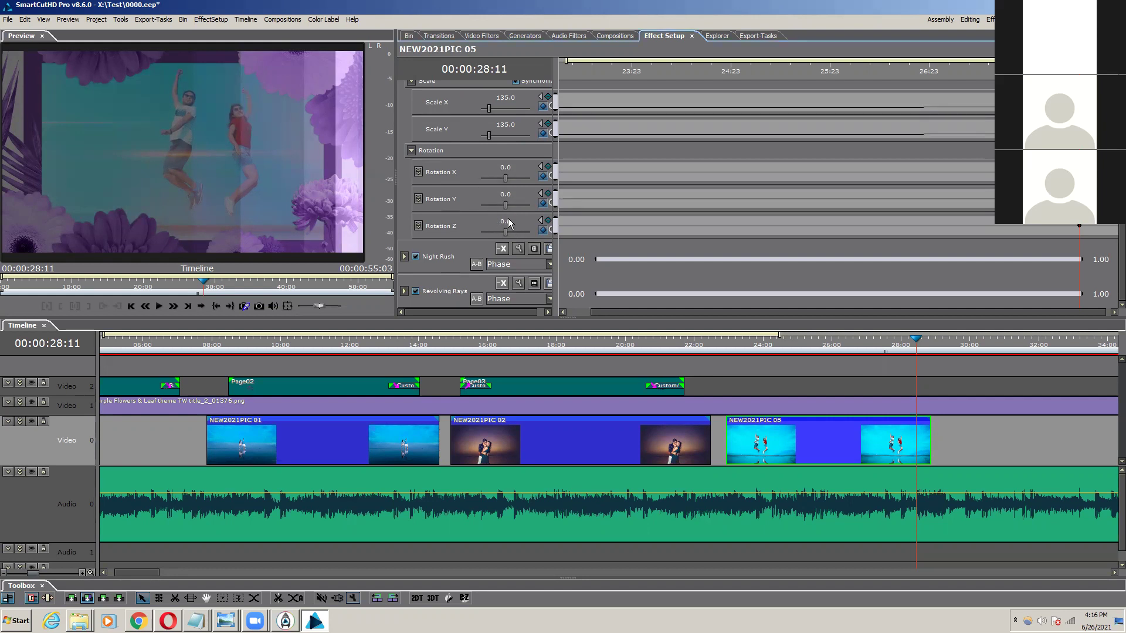
Step: Try out several Rotation Z values on the photo at the 00:00:28:11 keyframe
{"action": "left_click", "coordinate": [515, 221]}
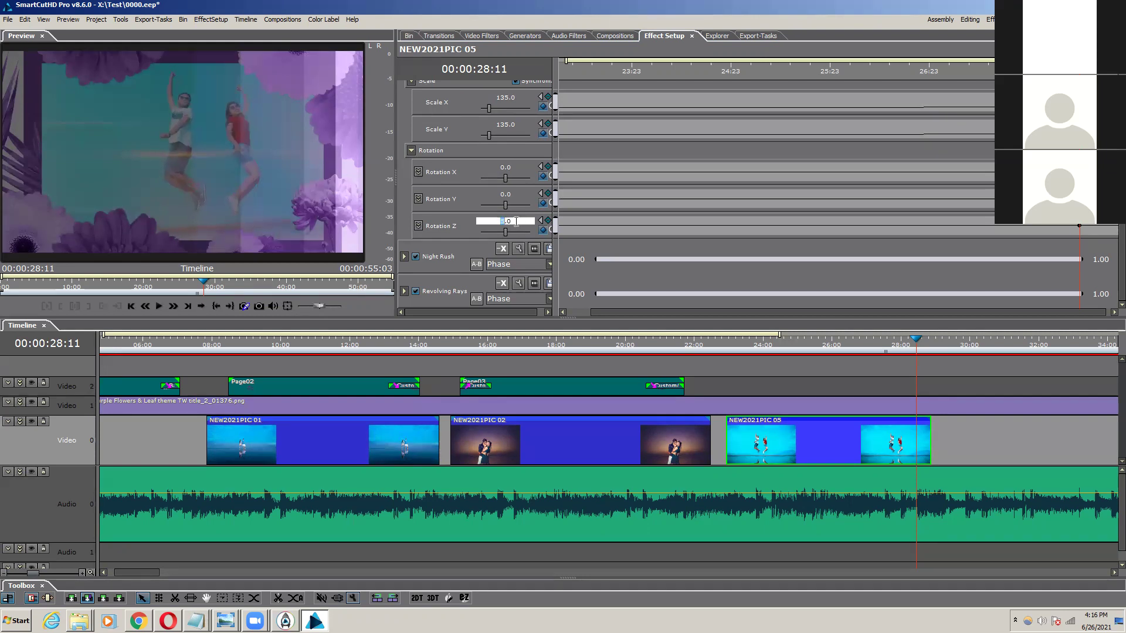
{"action": "type", "text": "1"}
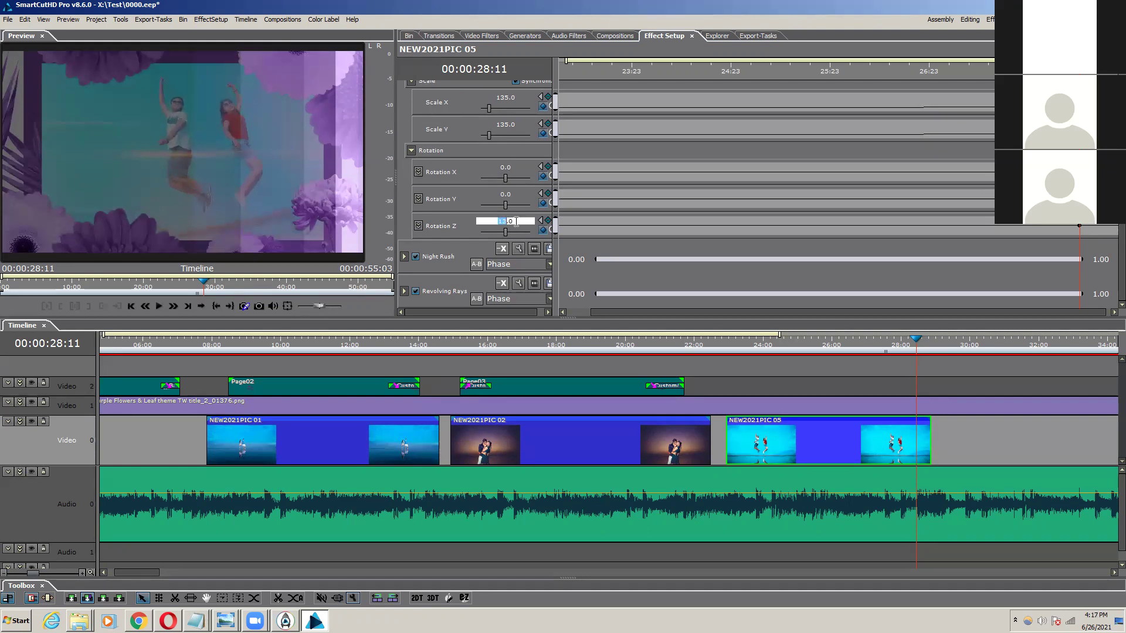
{"action": "scroll", "coordinate": [516, 222], "scroll_direction": "up", "scroll_amount": 2}
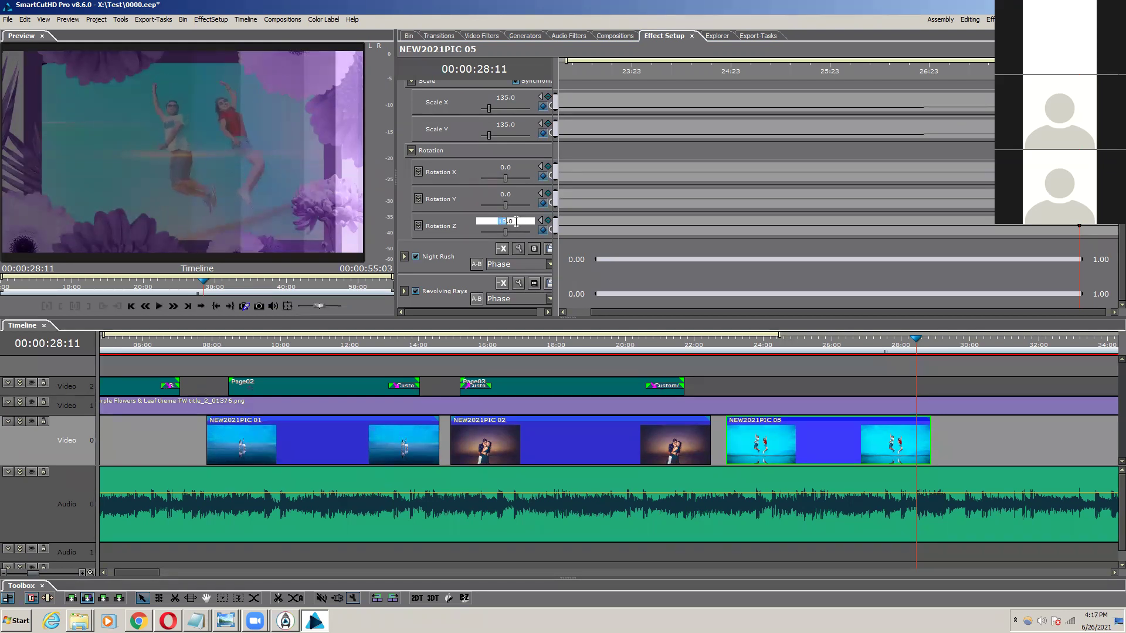
{"action": "scroll", "coordinate": [516, 221], "scroll_direction": "up", "scroll_amount": 3}
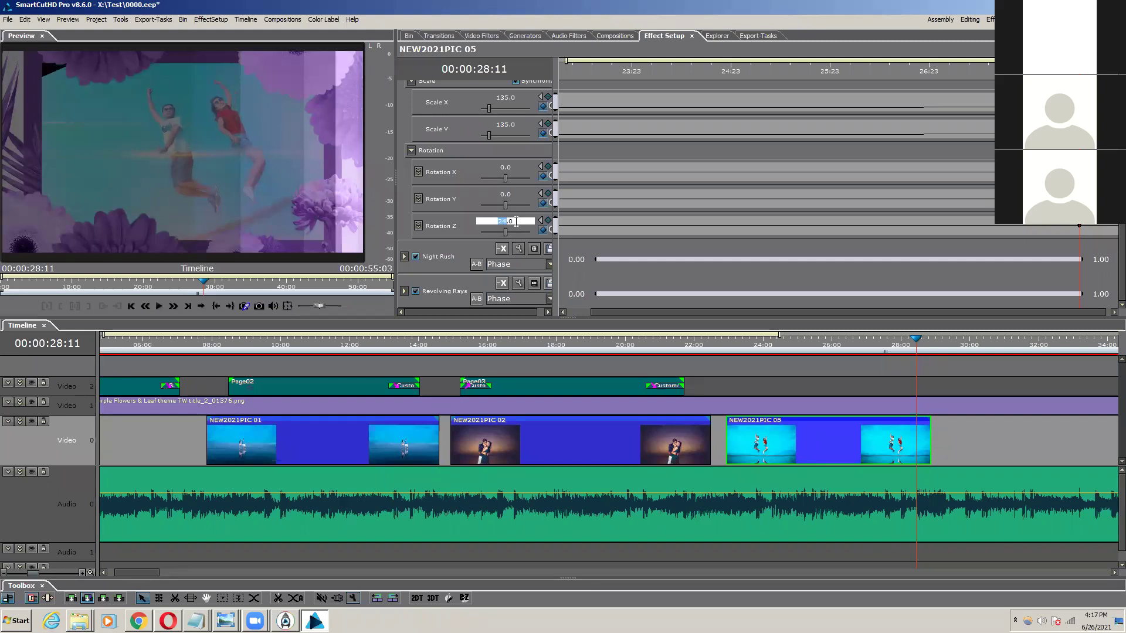
{"action": "scroll", "coordinate": [516, 222], "scroll_direction": "up", "scroll_amount": 8}
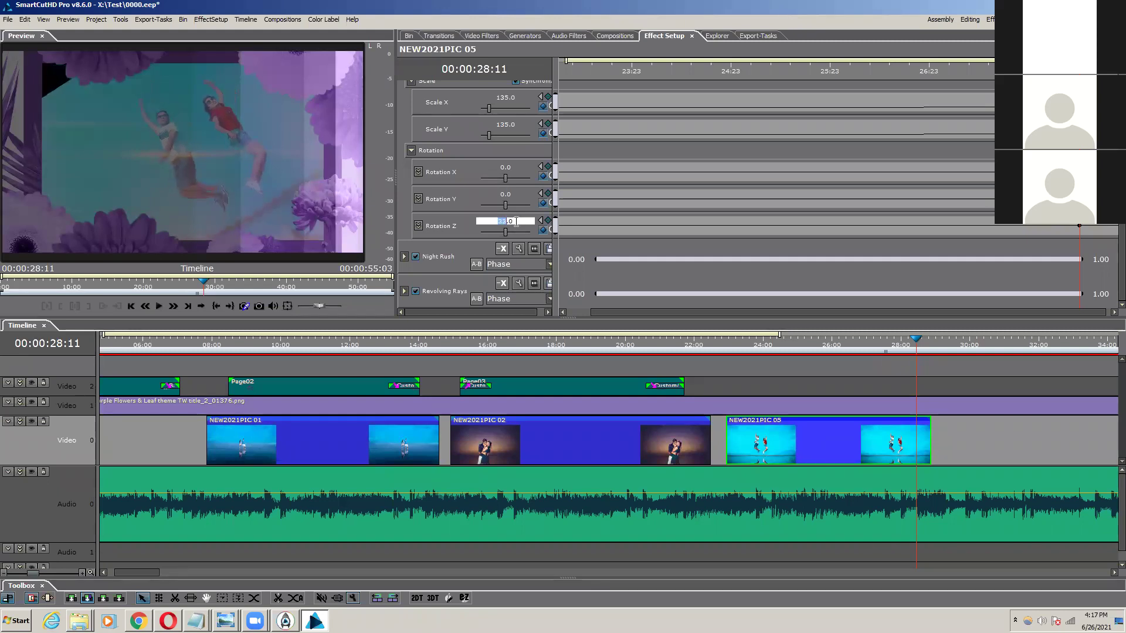
{"action": "scroll", "coordinate": [516, 222], "scroll_direction": "up", "scroll_amount": 11}
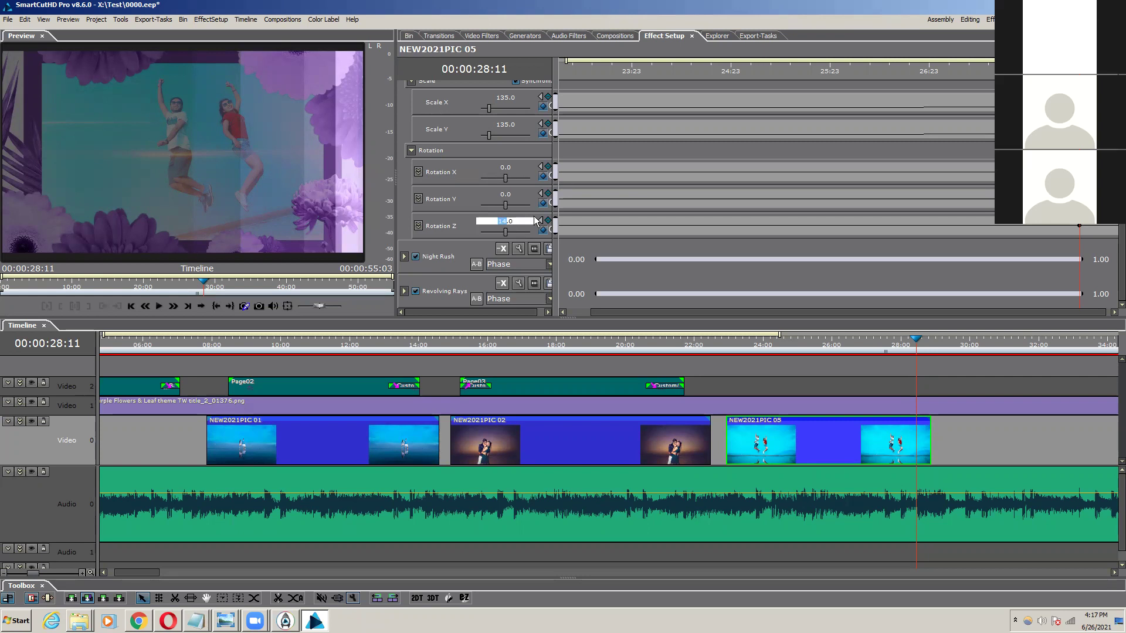
{"action": "type", "text": "18"}
{"action": "key", "text": "Return"}
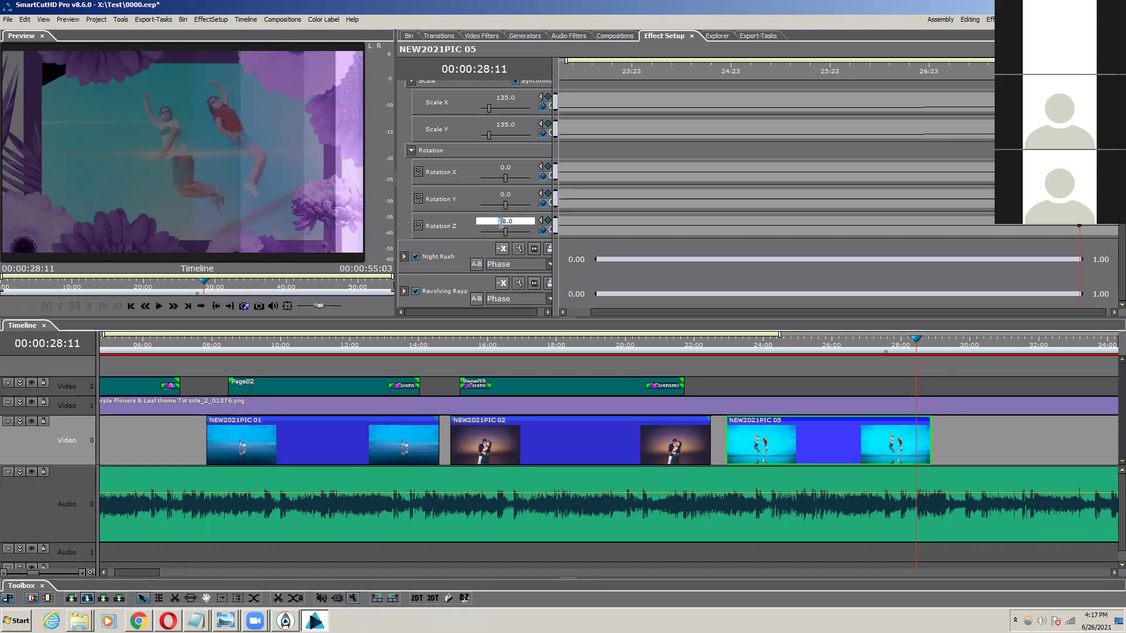
Step: Try a Rotation Z of 20.0 at the 00:00:28:11 keyframe
{"action": "key", "text": "Delete"}
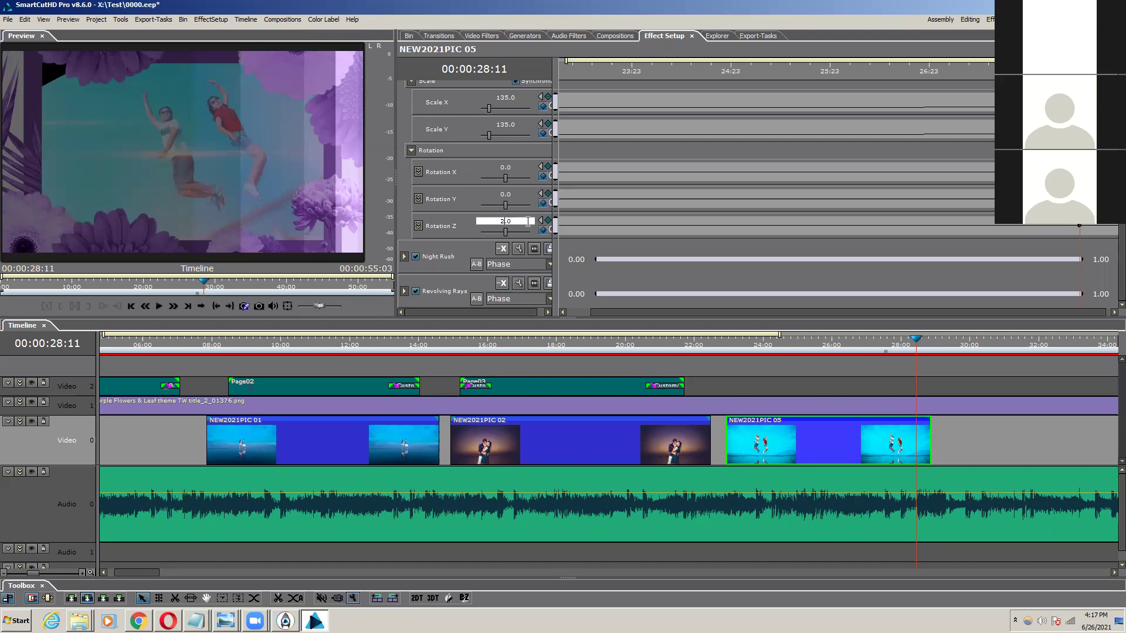
{"action": "type", "text": "5"}
{"action": "key", "text": "BackSpace"}
{"action": "type", "text": "4"}
{"action": "key", "text": "BackSpace"}
{"action": "type", "text": "0"}
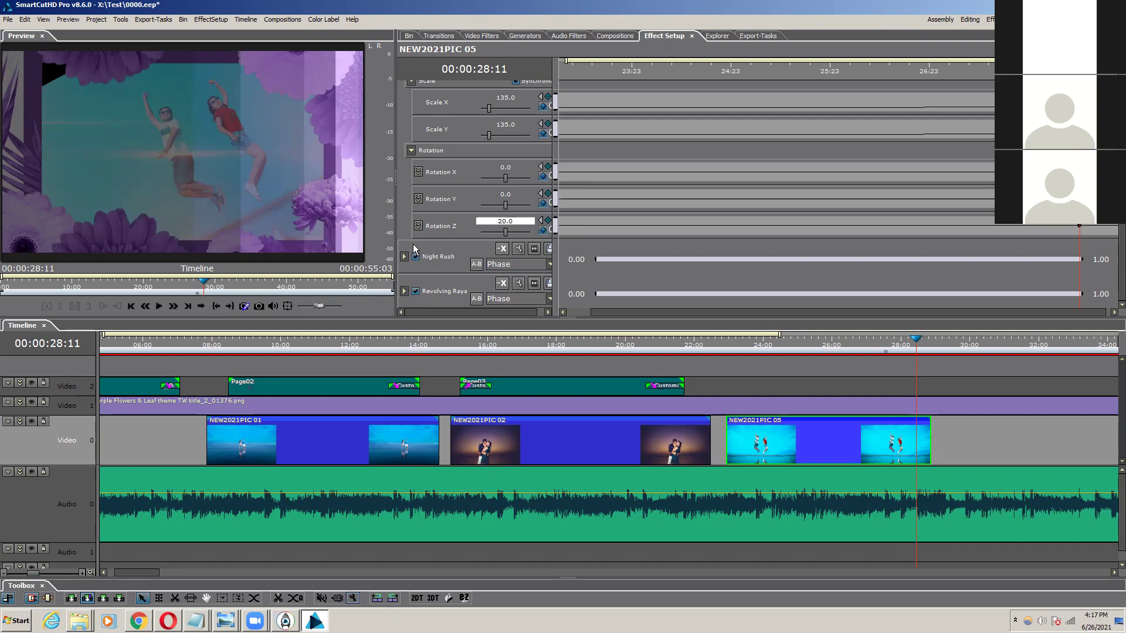
{"action": "key", "text": "Left"}
{"action": "key", "text": "BackSpace"}
{"action": "type", "text": "2"}
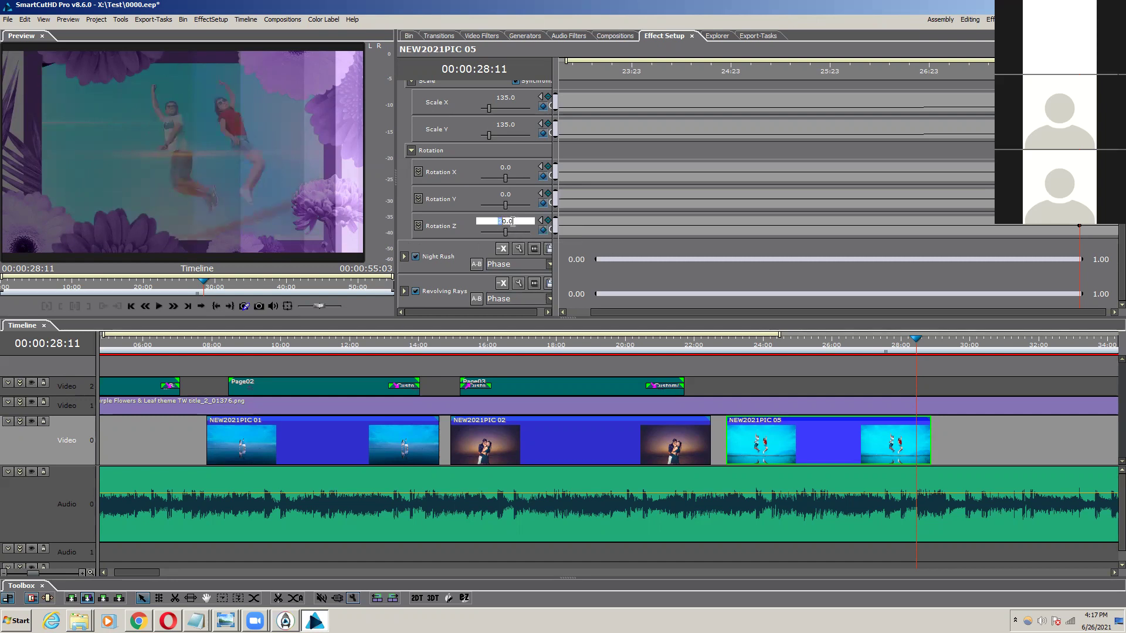
Step: Set the Rotation Z of the NEW2021PIC 05 clip to 18.0 at the 00:00:28:11 keyframe
{"action": "left_click", "coordinate": [527, 223]}
{"action": "key", "text": "BackSpace"}
{"action": "key", "text": "BackSpace"}
{"action": "key", "text": "BackSpace"}
{"action": "key", "text": "BackSpace"}
{"action": "type", "text": "18.0"}
{"action": "key", "text": "Return"}
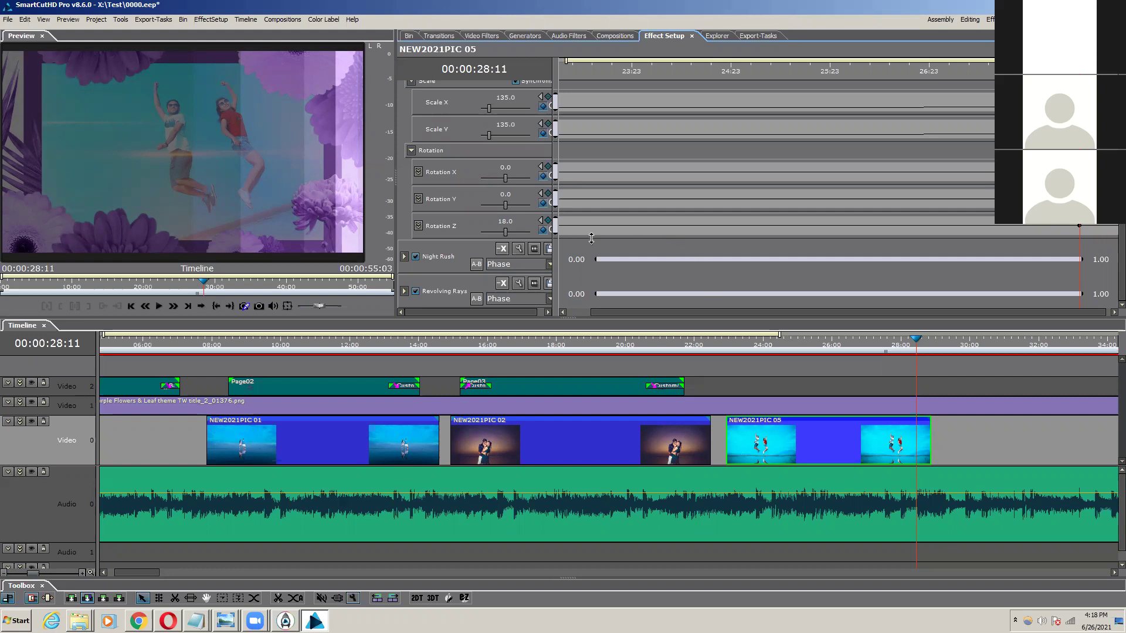
Step: Play the timeline from 00:00:20:12 past the end of the NEW2021PIC 05 clip to review its keyframed motion
{"action": "scroll", "coordinate": [507, 205], "scroll_direction": "up", "scroll_amount": 1}
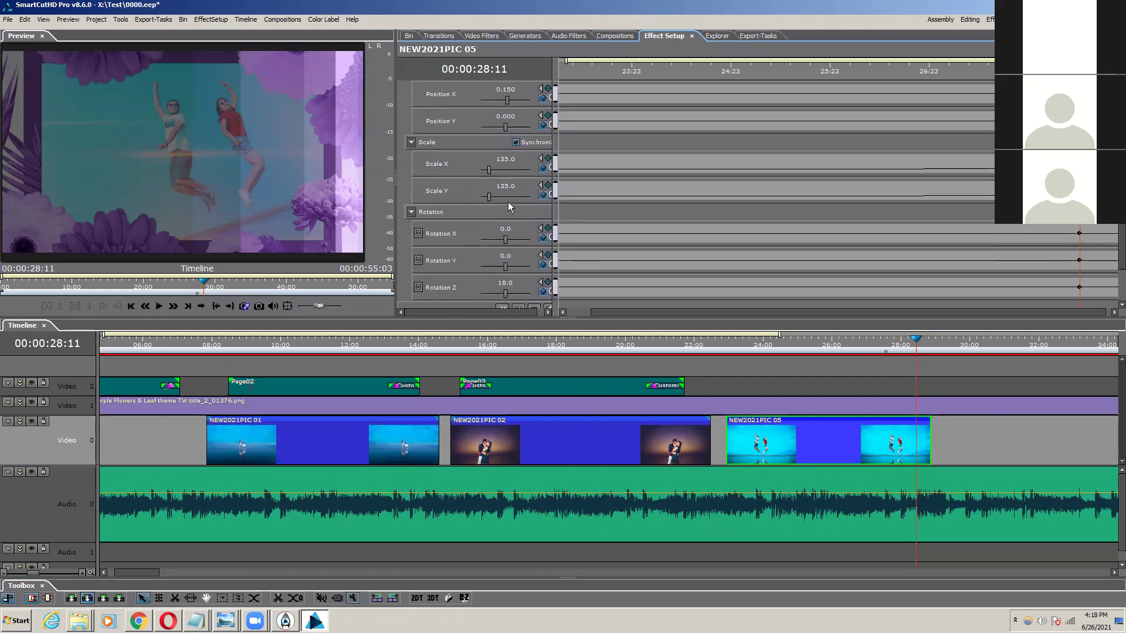
{"action": "scroll", "coordinate": [500, 184], "scroll_direction": "up", "scroll_amount": 2}
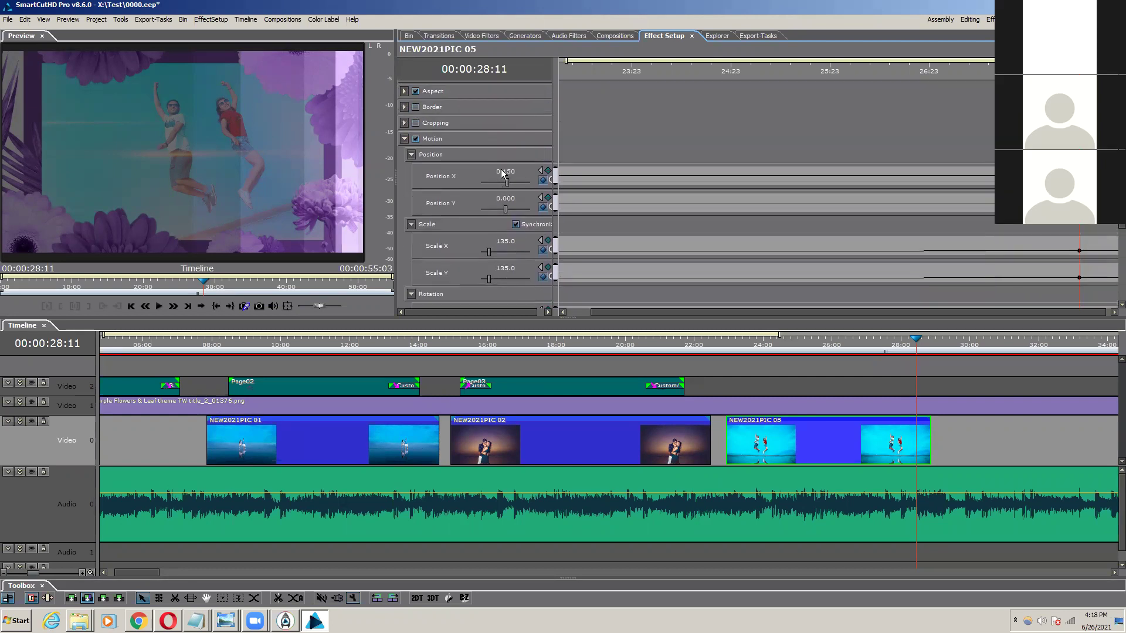
{"action": "scroll", "coordinate": [522, 197], "scroll_direction": "down", "scroll_amount": 3}
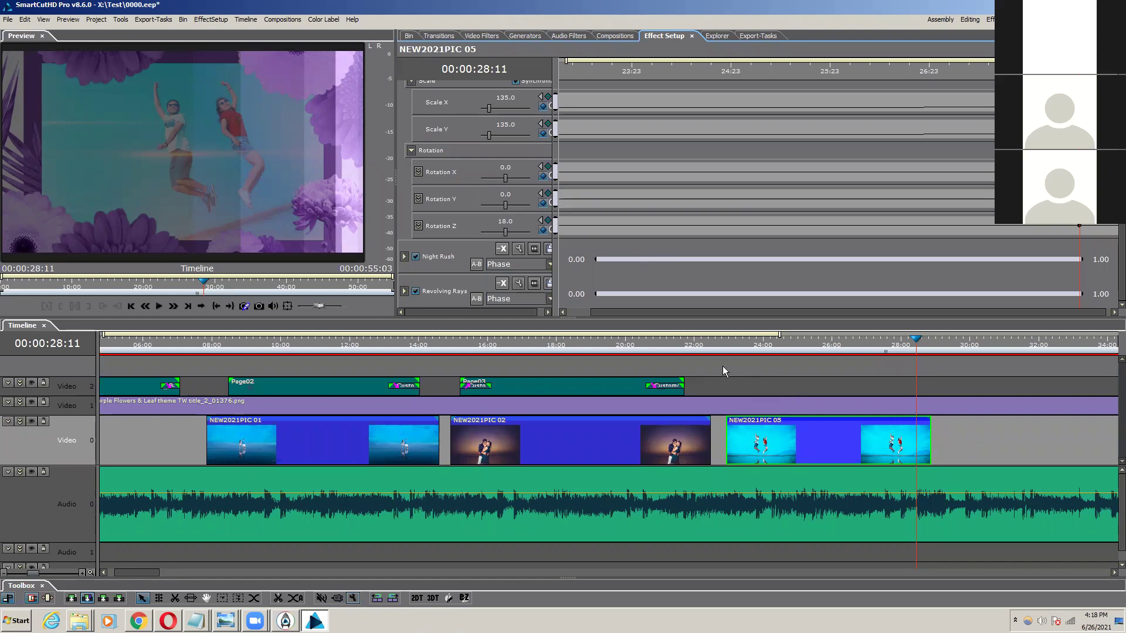
{"action": "left_click", "coordinate": [642, 345]}
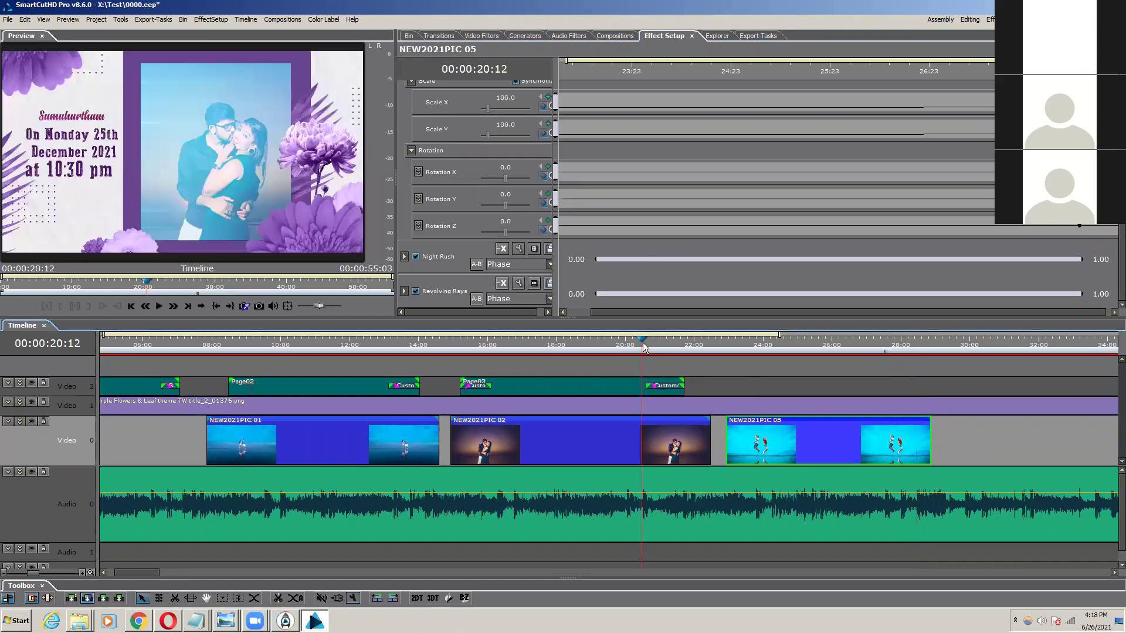
{"action": "key", "text": "space"}
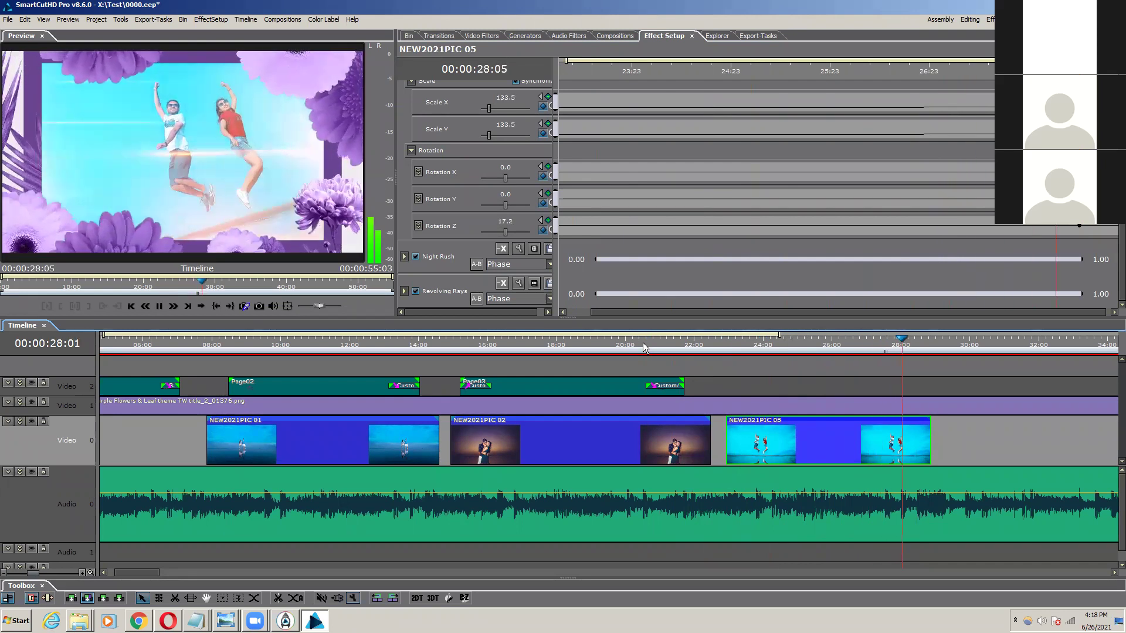
{"action": "key", "text": "space"}
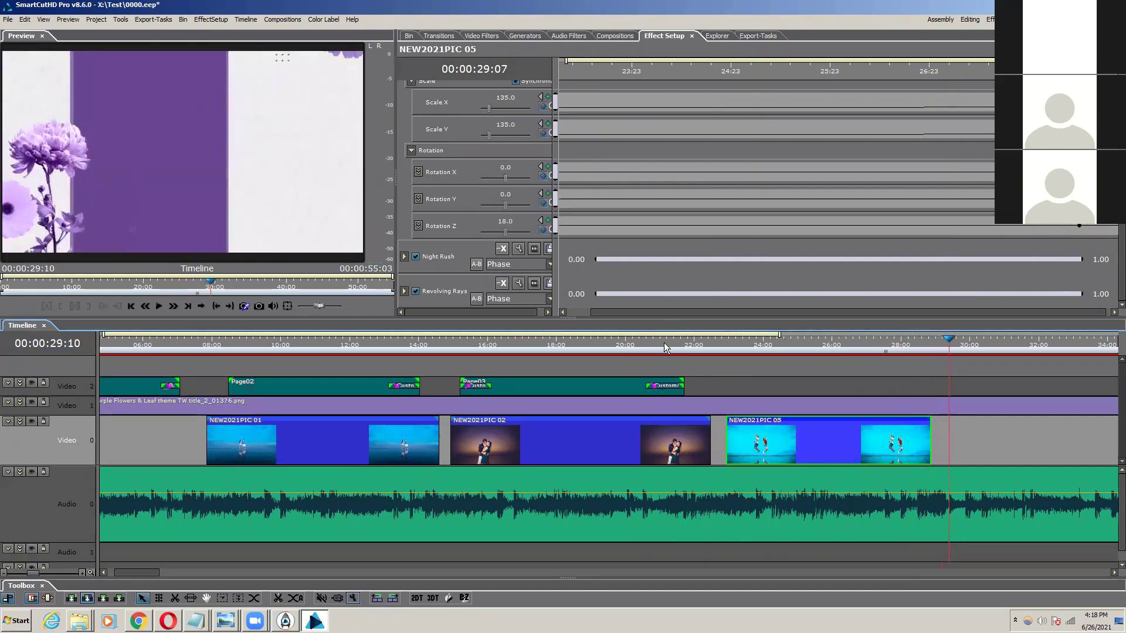
Step: Scrub through the NEW2021PIC 05 clip and replay the timeline from just before its start
{"action": "left_click", "coordinate": [722, 346]}
{"action": "left_click_drag", "start_coordinate": [722, 346], "coordinate": [910, 389]}
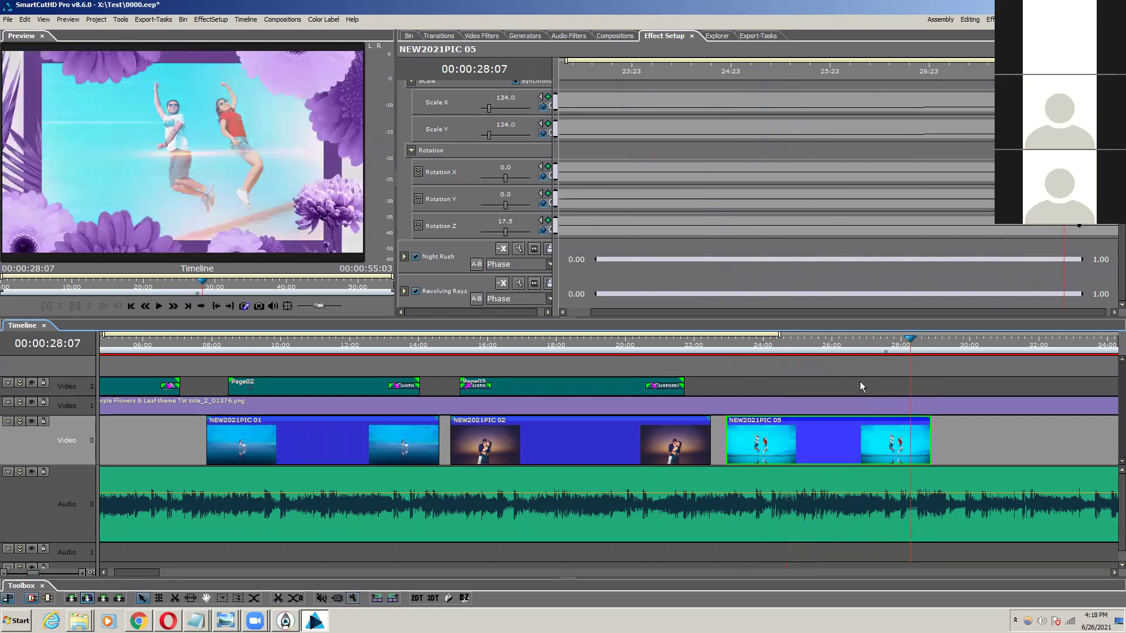
{"action": "left_click", "coordinate": [716, 339]}
{"action": "key", "text": "space"}
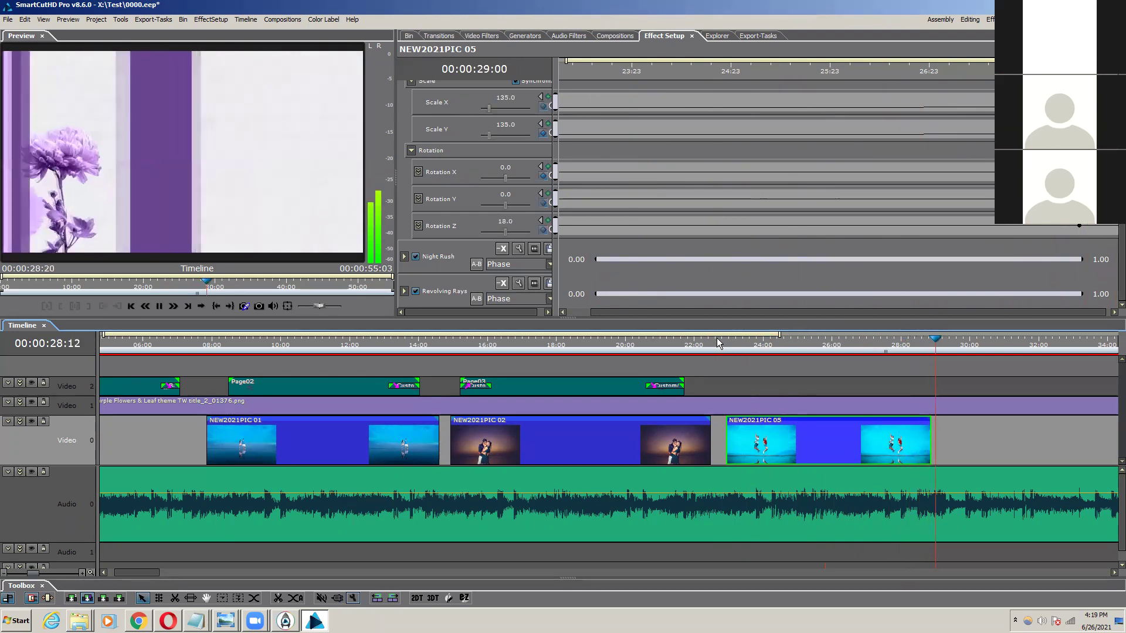
{"action": "key", "text": "space"}
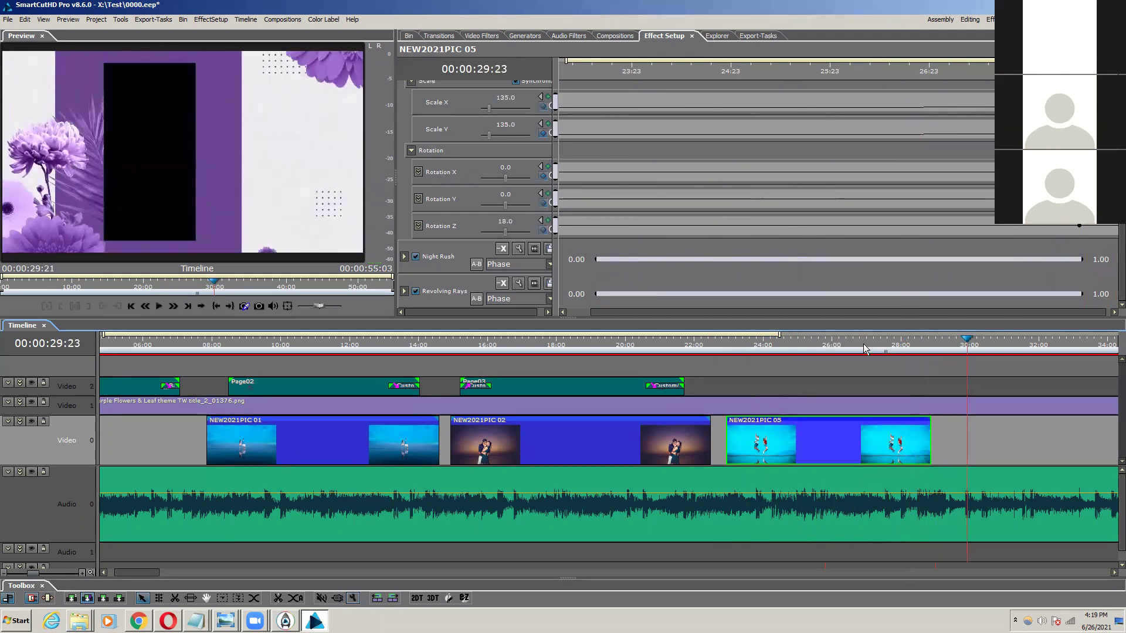
Step: Place the NEW2021PIC 04 still on the Video 0 track after NEW2021PIC 05, starting at 00:00:29:09
{"action": "left_click", "coordinate": [863, 351]}
{"action": "left_click", "coordinate": [897, 351]}
{"action": "left_click_drag", "start_coordinate": [977, 354], "coordinate": [448, 362]}
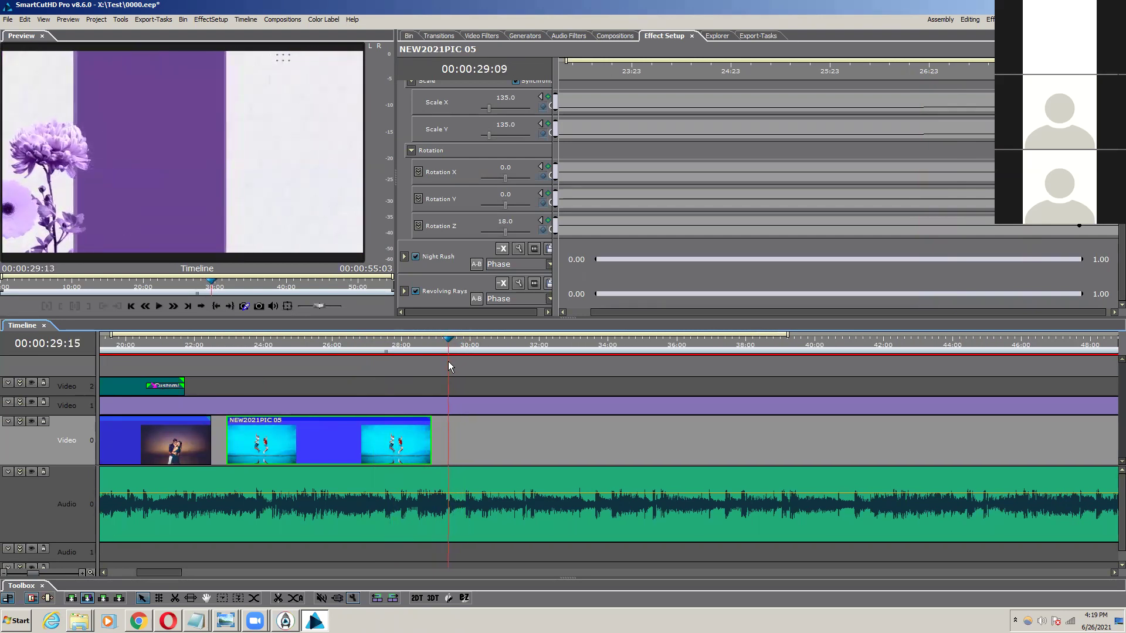
{"action": "left_click", "coordinate": [408, 37]}
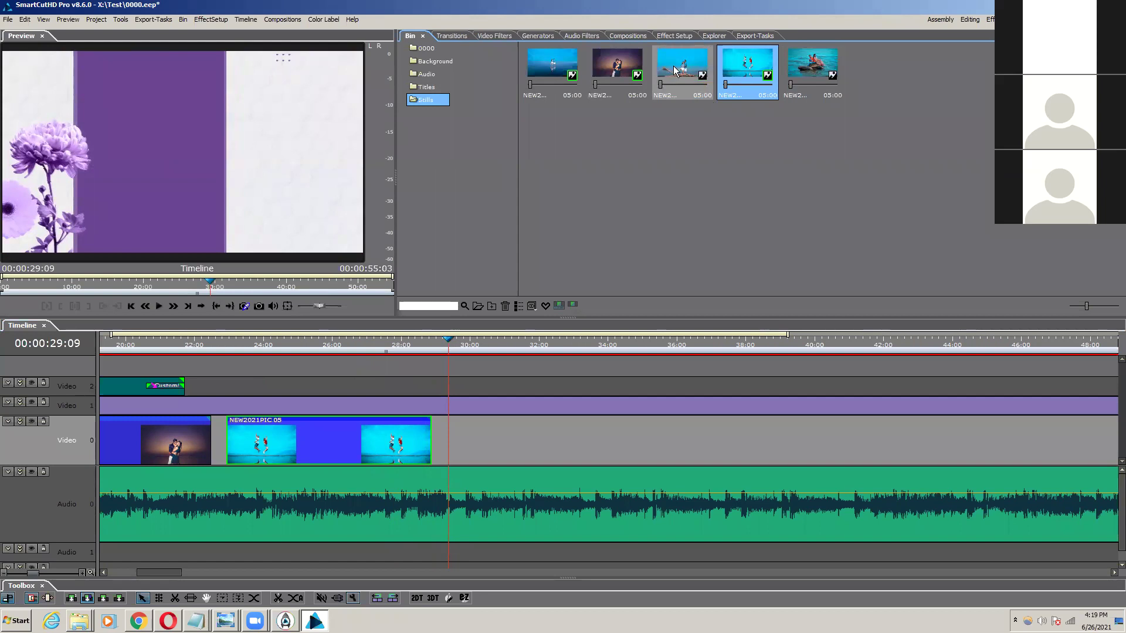
{"action": "left_click", "coordinate": [806, 68]}
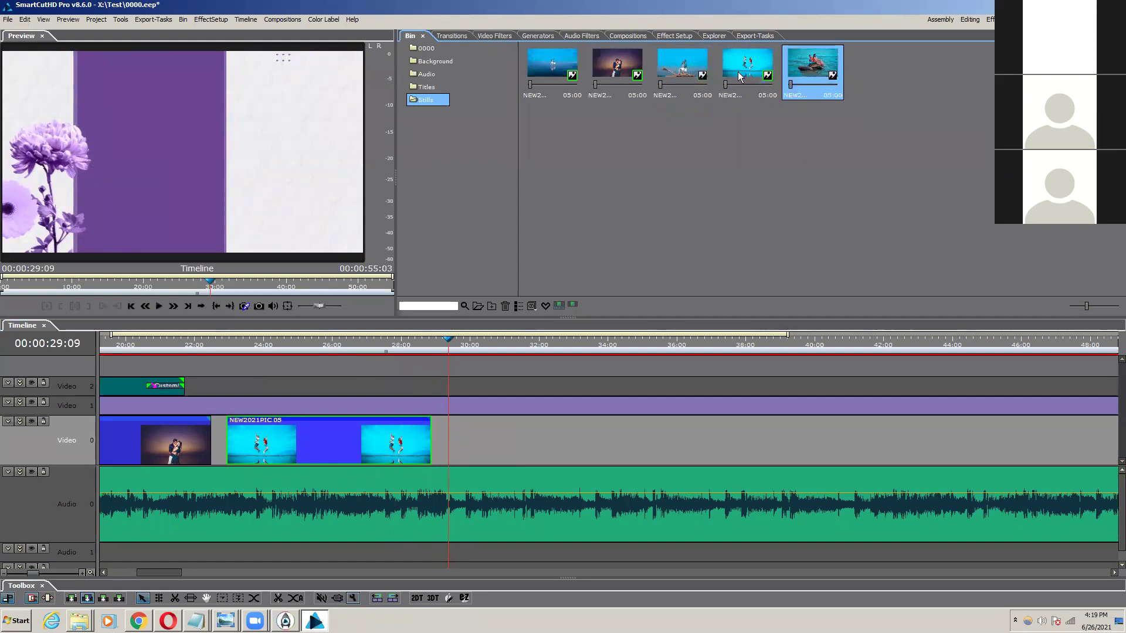
{"action": "left_click", "coordinate": [691, 62]}
{"action": "left_click_drag", "start_coordinate": [687, 63], "coordinate": [503, 391]}
{"action": "left_click_drag", "start_coordinate": [468, 435], "coordinate": [451, 437]}
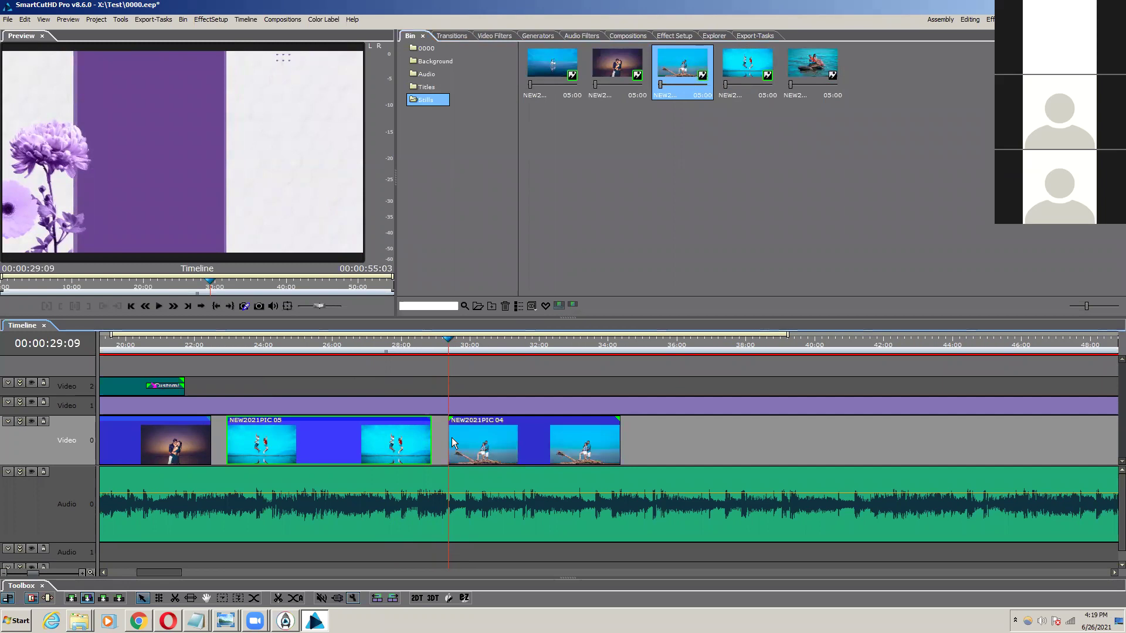
Step: Extend the end of the NEW2021PIC 04 clip to 00:00:40:24, where the template's photo frame leaves
{"action": "left_click_drag", "start_coordinate": [447, 340], "coordinate": [619, 399]}
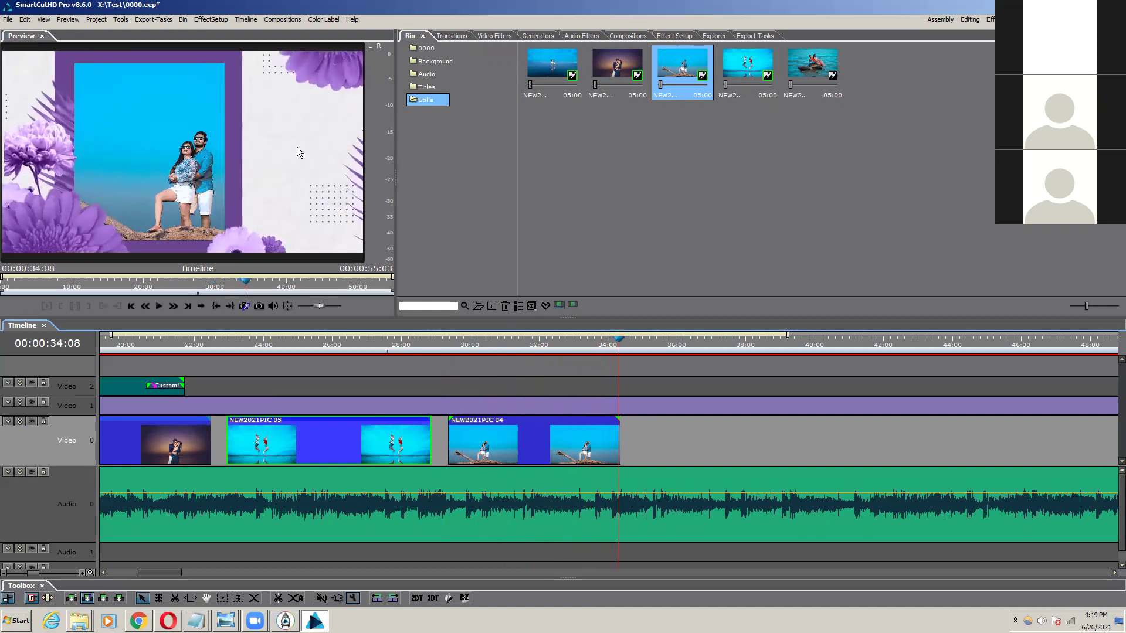
{"action": "left_click_drag", "start_coordinate": [620, 343], "coordinate": [850, 398]}
{"action": "left_click_drag", "start_coordinate": [618, 445], "coordinate": [848, 451]}
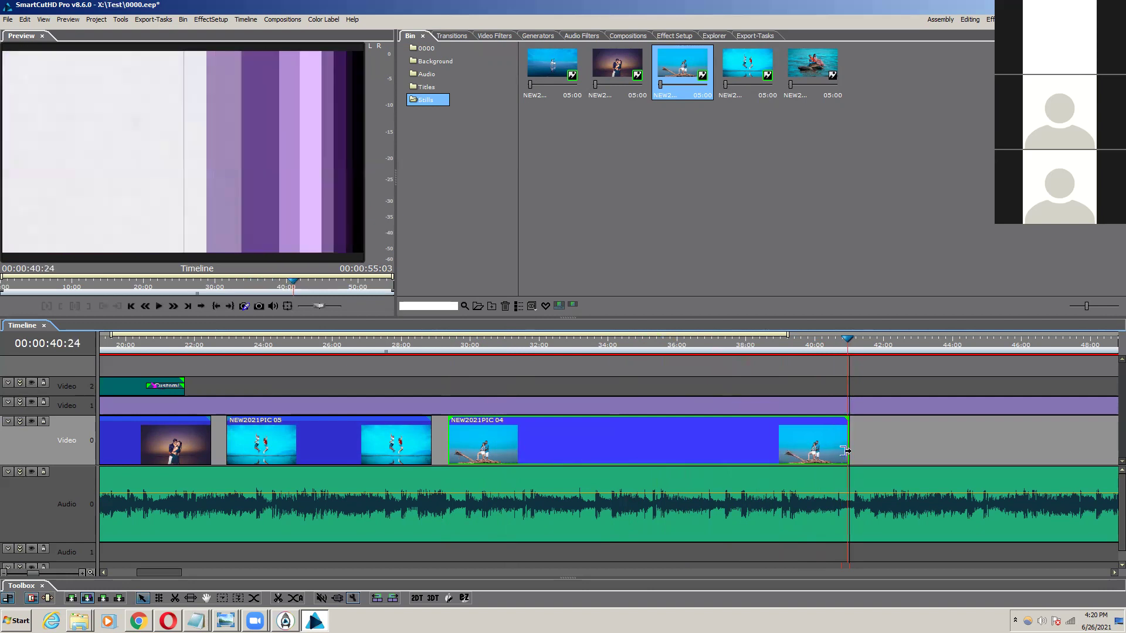
Step: Play and scrub through the NEW2021PIC 04 clip to check how the photo sits in the template frame
{"action": "left_click", "coordinate": [680, 343]}
{"action": "left_click_drag", "start_coordinate": [654, 346], "coordinate": [445, 344]}
{"action": "key", "text": "space"}
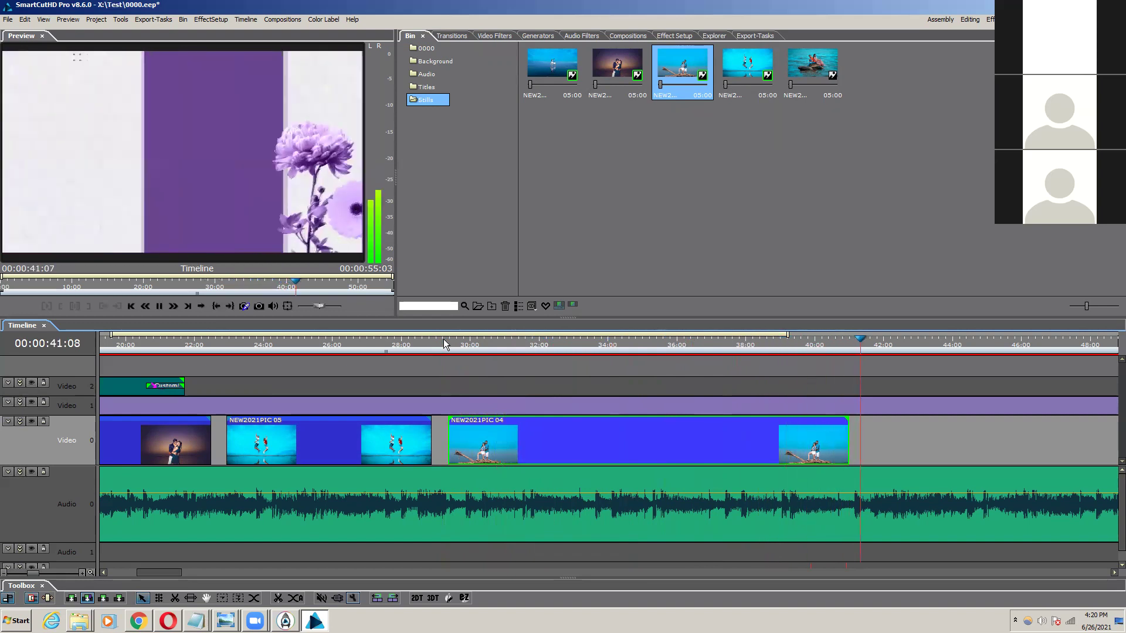
{"action": "left_click", "coordinate": [478, 346]}
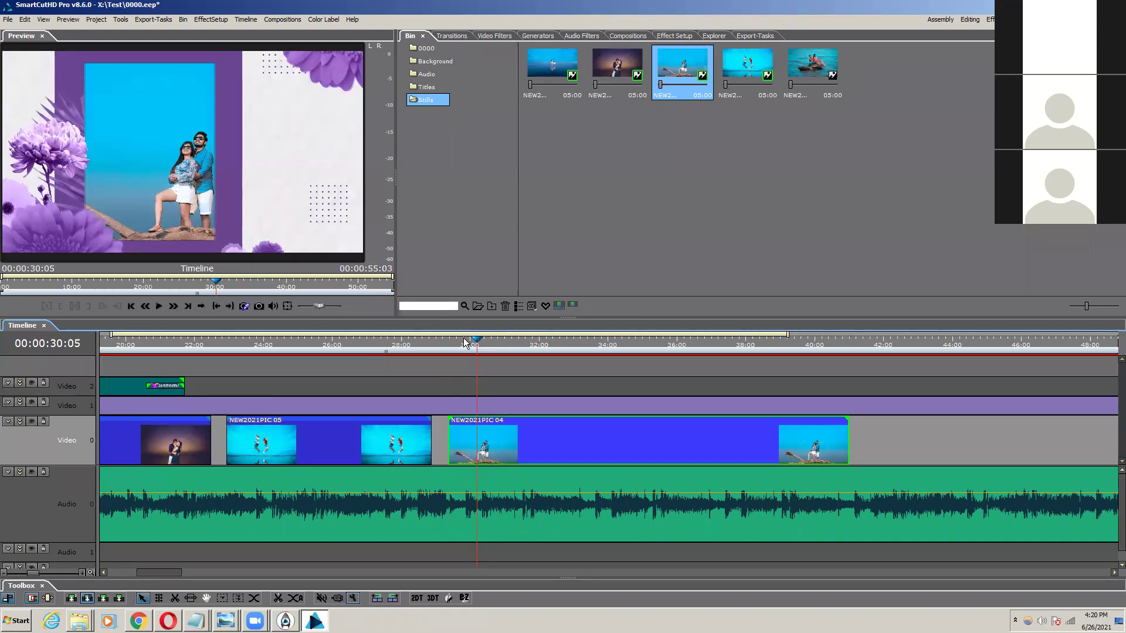
{"action": "left_click", "coordinate": [453, 344]}
{"action": "left_click", "coordinate": [471, 345]}
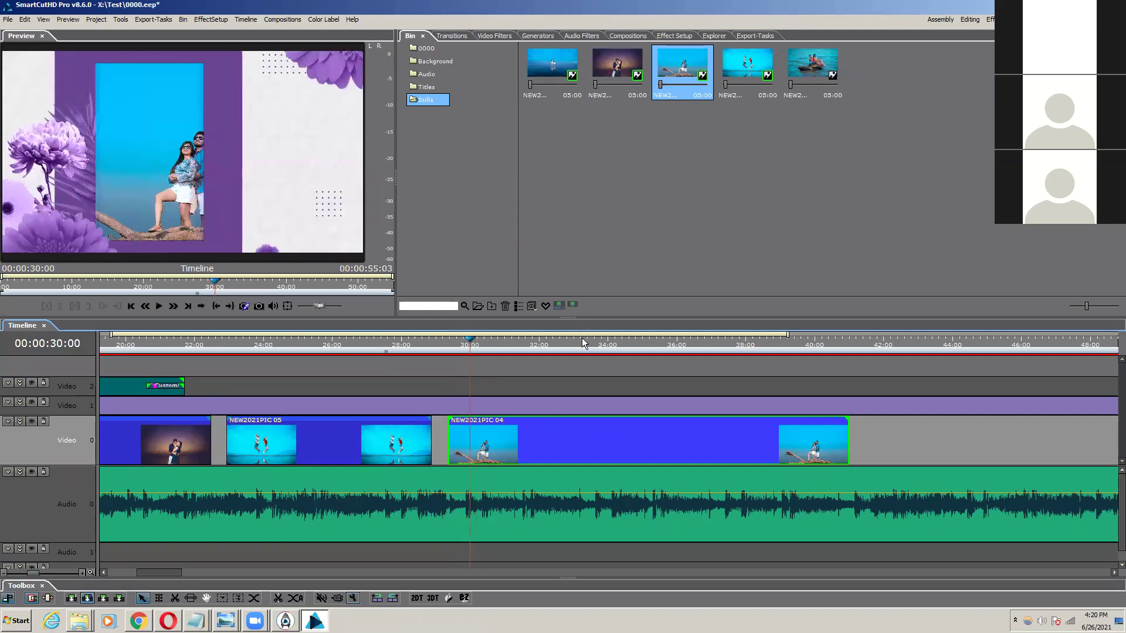
{"action": "left_click_drag", "start_coordinate": [586, 346], "coordinate": [635, 354]}
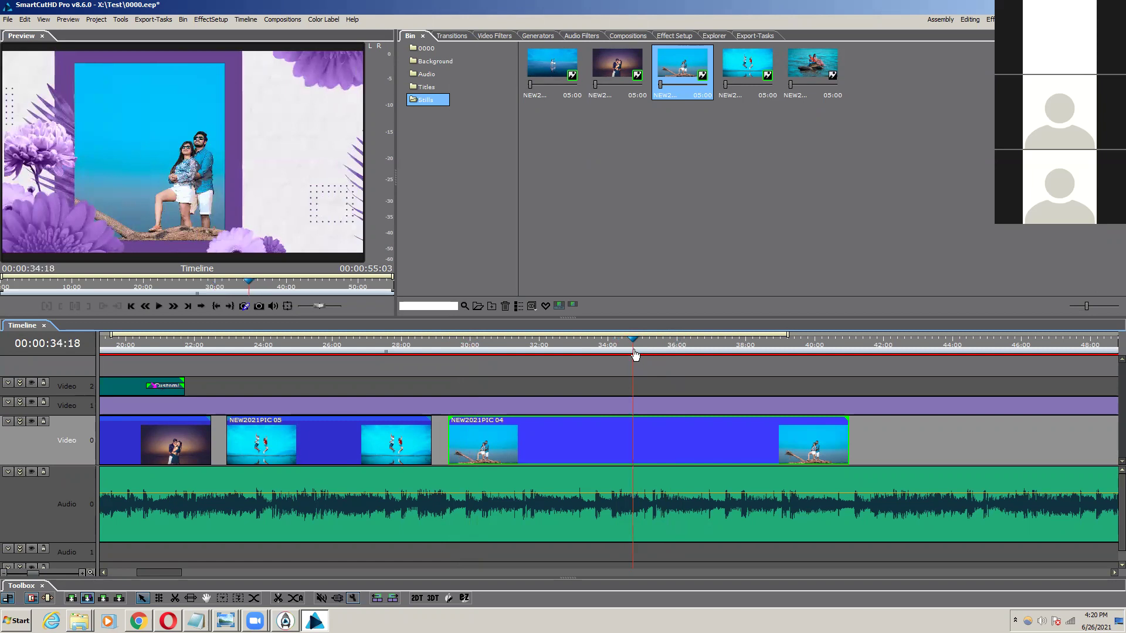
Step: Enable Motion on the NEW2021PIC 04 clip with synchronized scale, and turn on position and scale keyframing at its start, 00:00:29:09
{"action": "key", "text": "Page_Up"}
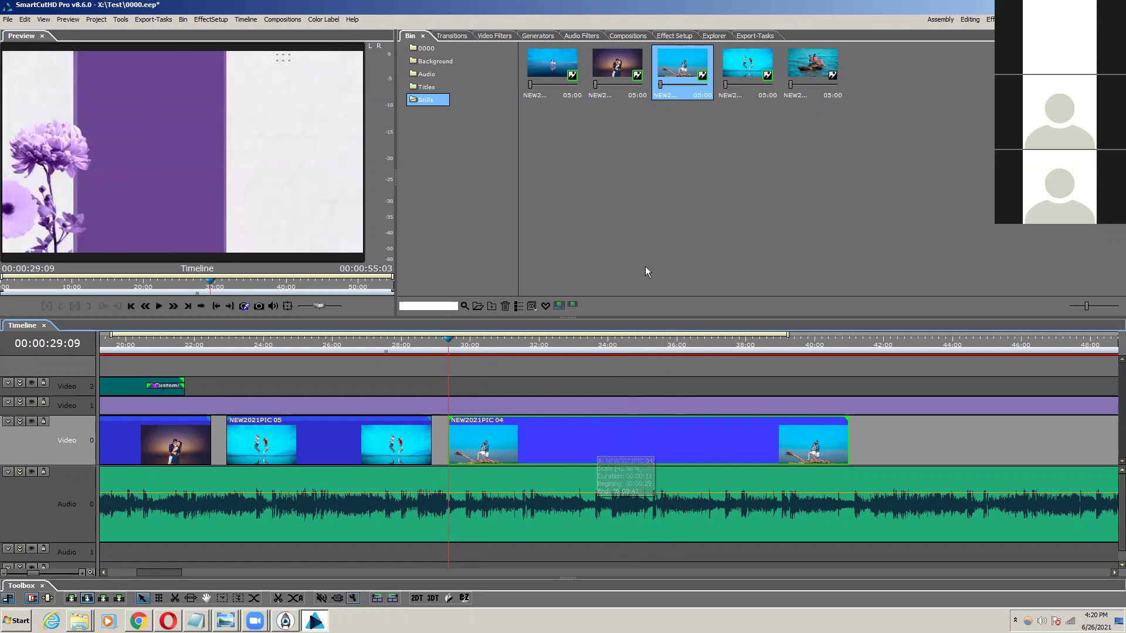
{"action": "left_click", "coordinate": [670, 37]}
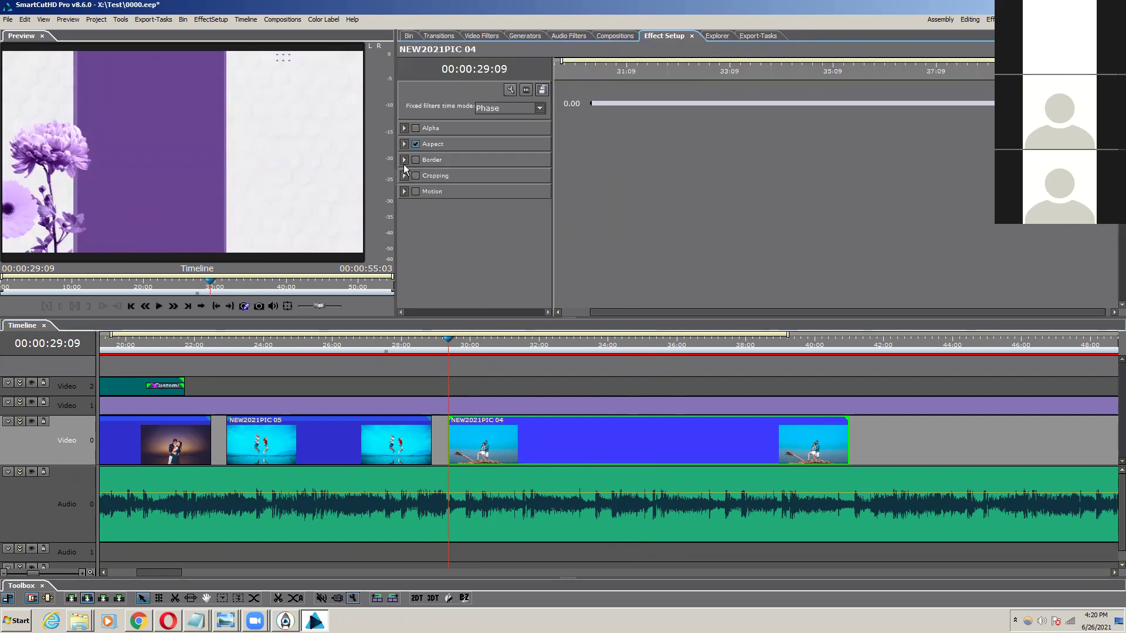
{"action": "left_click", "coordinate": [404, 192]}
{"action": "left_click", "coordinate": [411, 207]}
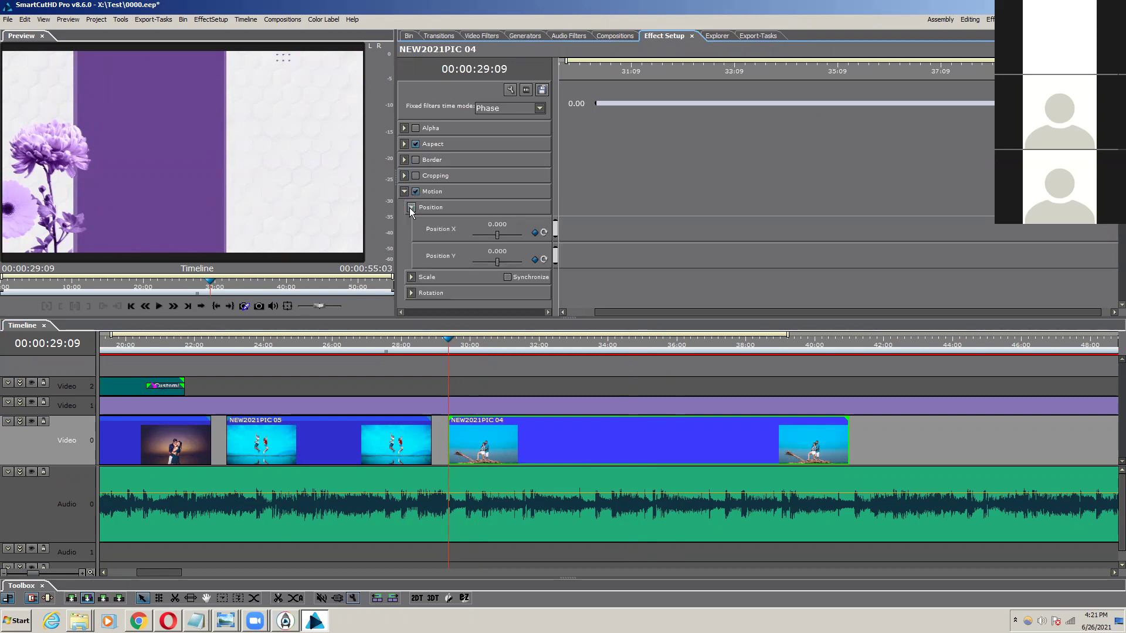
{"action": "left_click", "coordinate": [411, 277]}
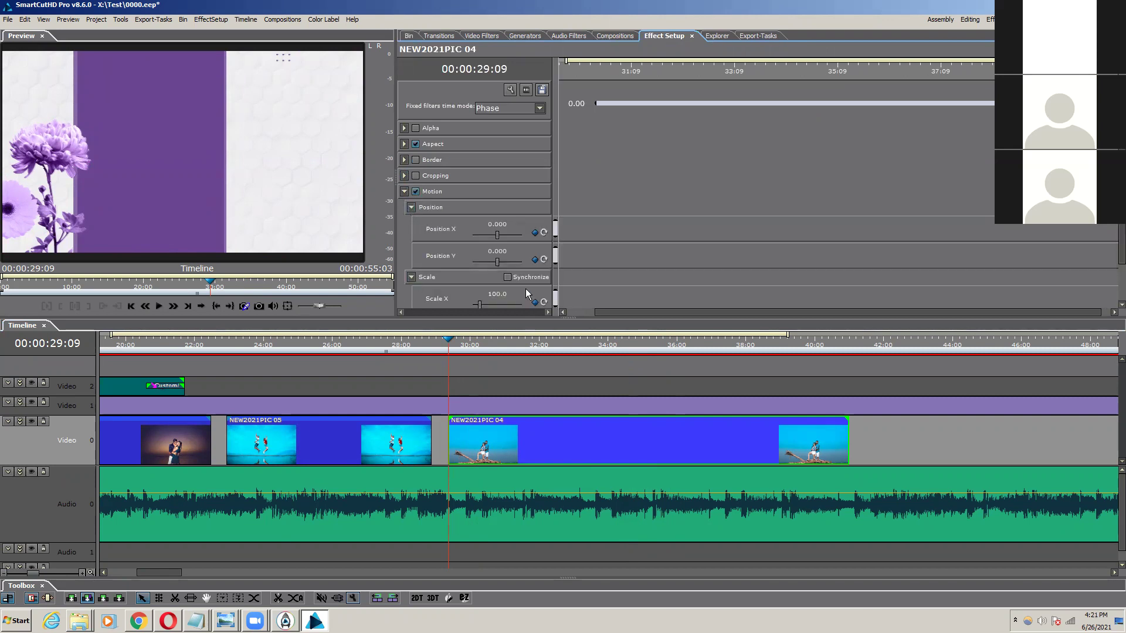
{"action": "scroll", "coordinate": [507, 280], "scroll_direction": "down", "scroll_amount": 1}
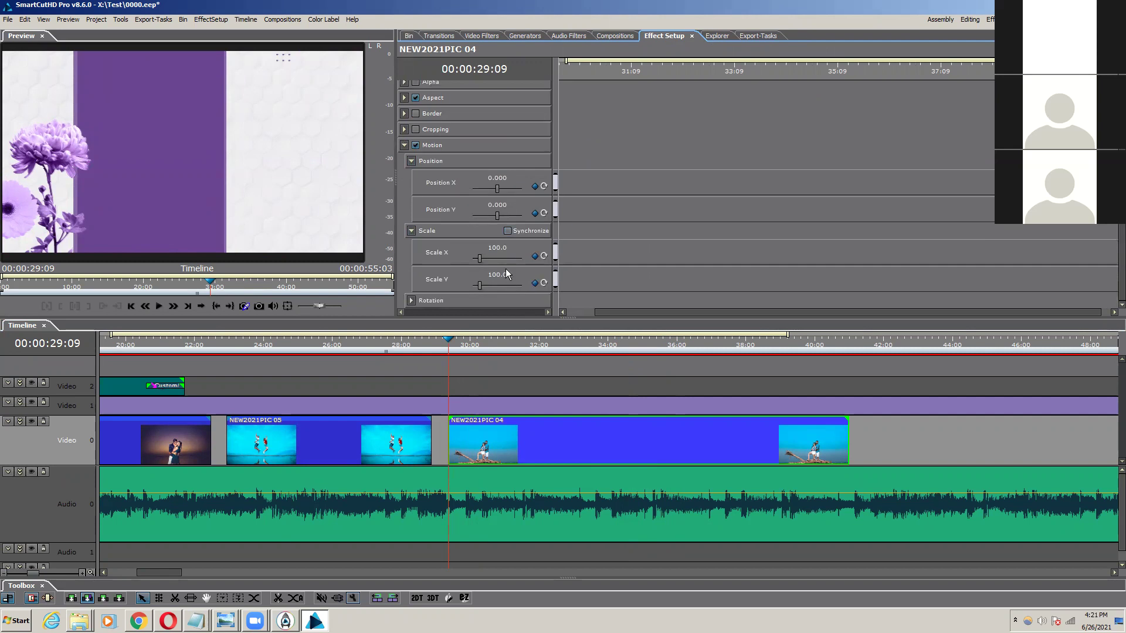
{"action": "left_click", "coordinate": [534, 186]}
{"action": "left_click", "coordinate": [534, 213]}
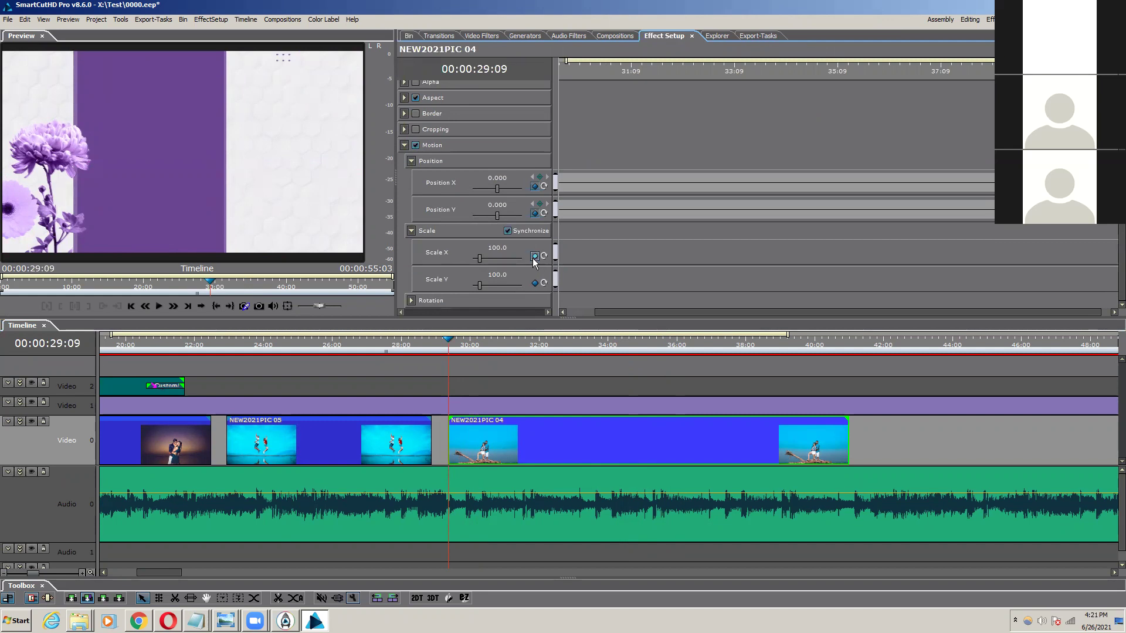
{"action": "left_click", "coordinate": [535, 257]}
Step: Set the synchronized scale of the NEW2021PIC 04 clip to 118.4 at 00:00:40:16
{"action": "left_click_drag", "start_coordinate": [645, 72], "coordinate": [1027, 89]}
{"action": "key", "text": "space"}
{"action": "key", "text": "space"}
{"action": "key", "text": "Left"}
{"action": "key", "text": "Left"}
{"action": "key", "text": "Left"}
{"action": "key", "text": "Left"}
{"action": "key", "text": "Left"}
{"action": "key", "text": "Left"}
{"action": "key", "text": "Right"}
{"action": "key", "text": "Right"}
{"action": "key", "text": "Right"}
{"action": "key", "text": "Left"}
{"action": "key", "text": "Left"}
{"action": "key", "text": "Left"}
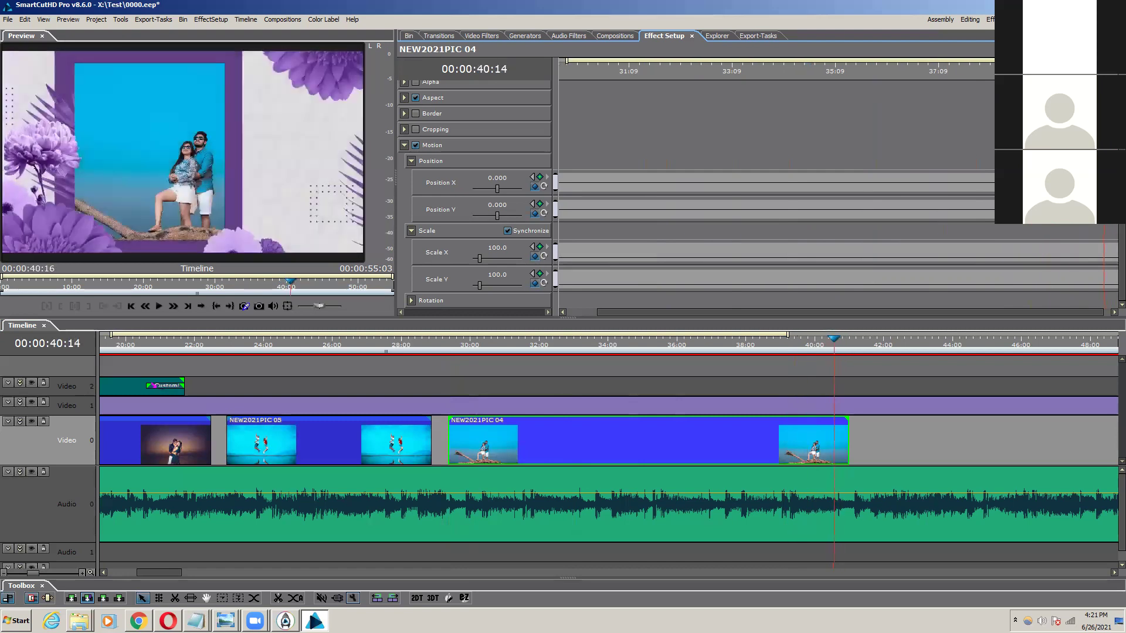
{"action": "key", "text": "Right"}
{"action": "key", "text": "Right"}
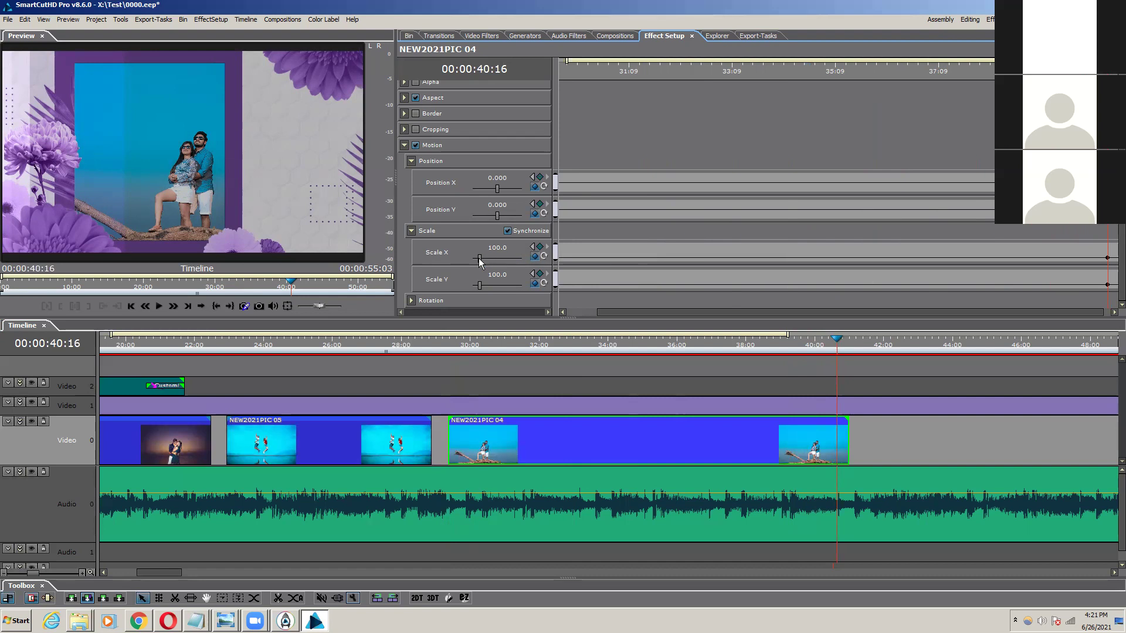
{"action": "left_click_drag", "start_coordinate": [479, 259], "coordinate": [480, 259]}
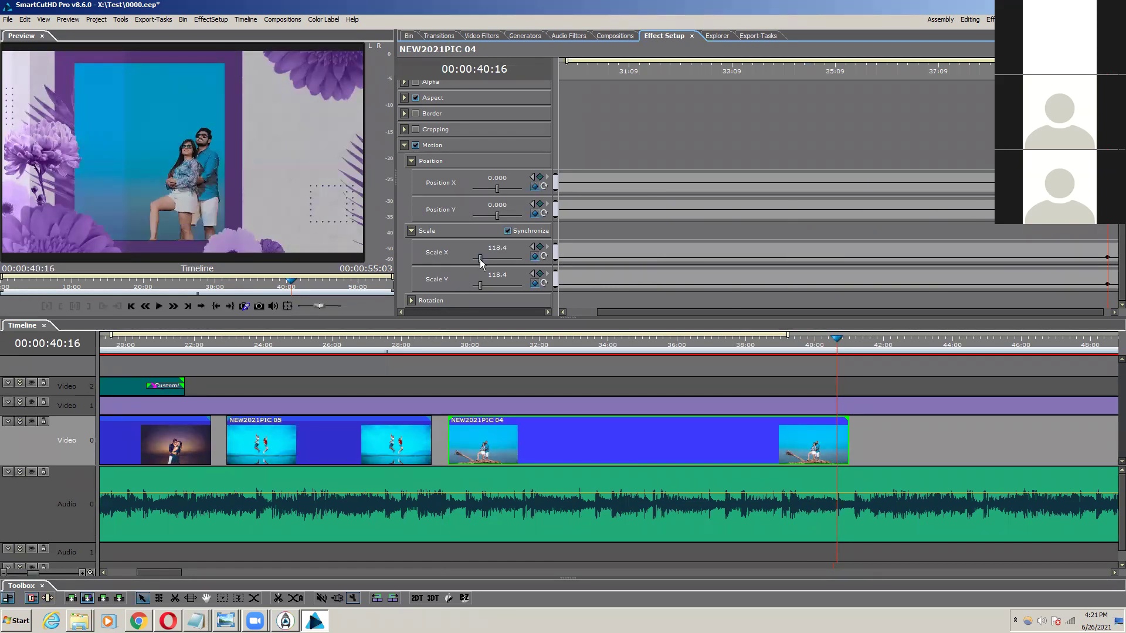
Step: Set the NEW2021PIC 04 clip's Position X to -0.303 and Position Y to 0.053 at 00:00:40:16
{"action": "left_click_drag", "start_coordinate": [497, 190], "coordinate": [494, 196]}
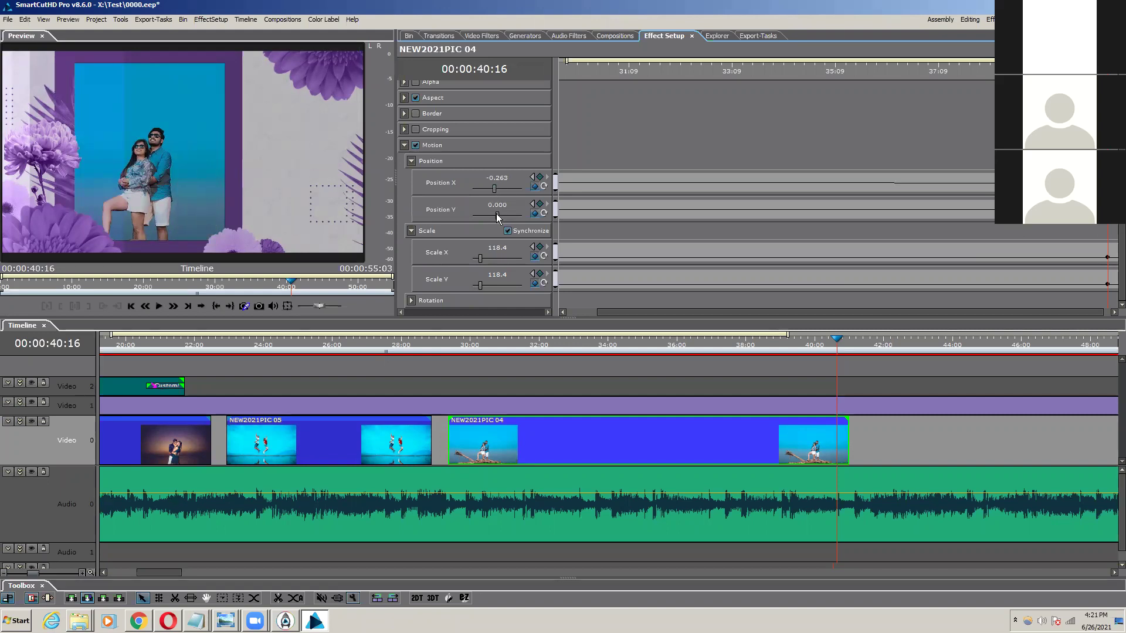
{"action": "left_click_drag", "start_coordinate": [496, 217], "coordinate": [498, 218]}
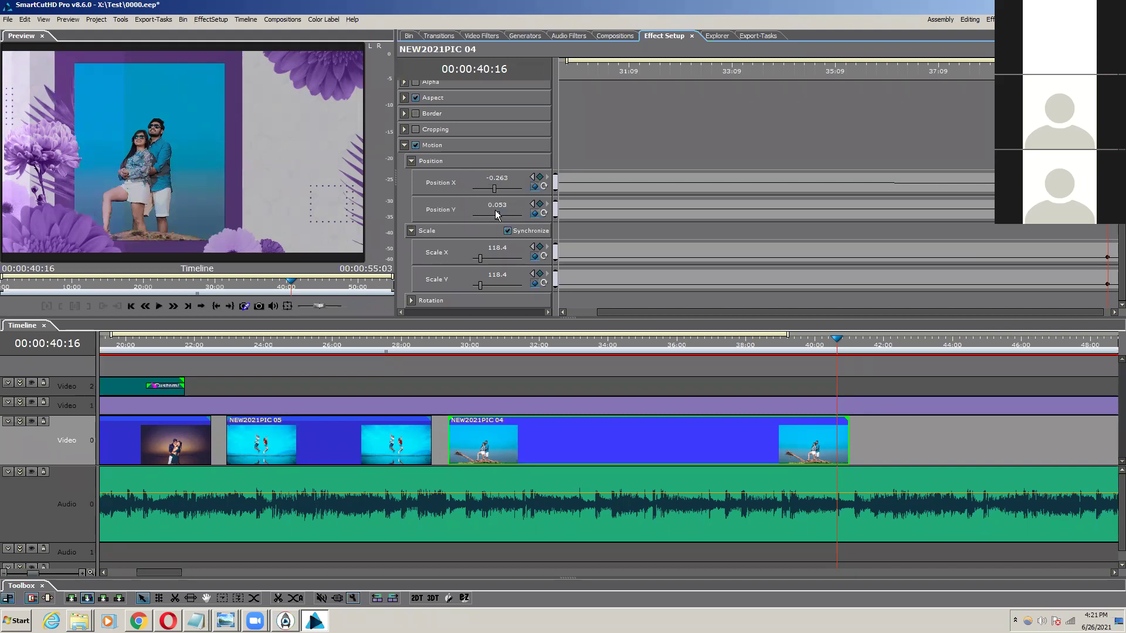
{"action": "left_click", "coordinate": [496, 178]}
{"action": "scroll", "coordinate": [496, 177], "scroll_direction": "up", "scroll_amount": 2}
{"action": "scroll", "coordinate": [496, 176], "scroll_direction": "down", "scroll_amount": 5}
{"action": "scroll", "coordinate": [496, 177], "scroll_direction": "down", "scroll_amount": 1}
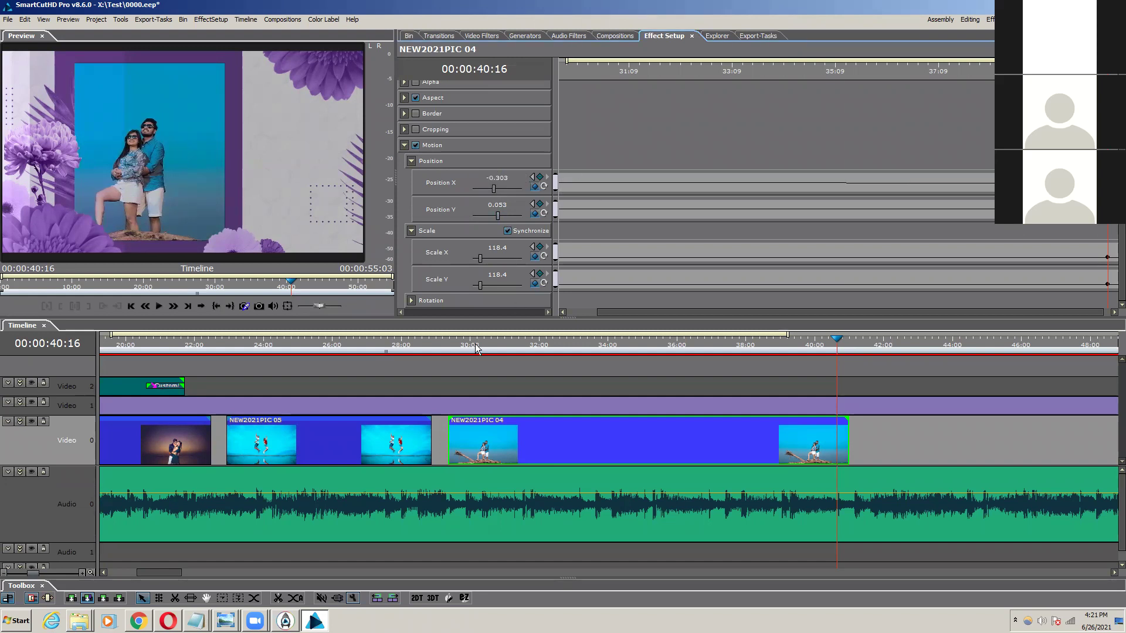
Step: Play the timeline from 00:00:28:15 and scrub through the NEW2021PIC 04 clip to review its keyframed motion
{"action": "left_click", "coordinate": [424, 342]}
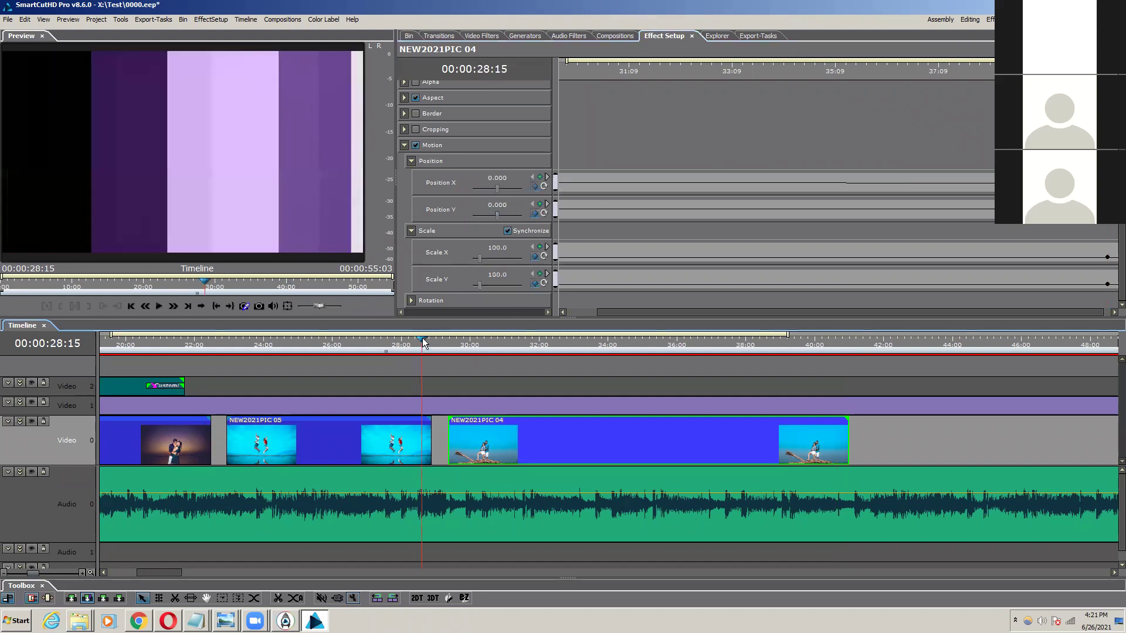
{"action": "key", "text": "space"}
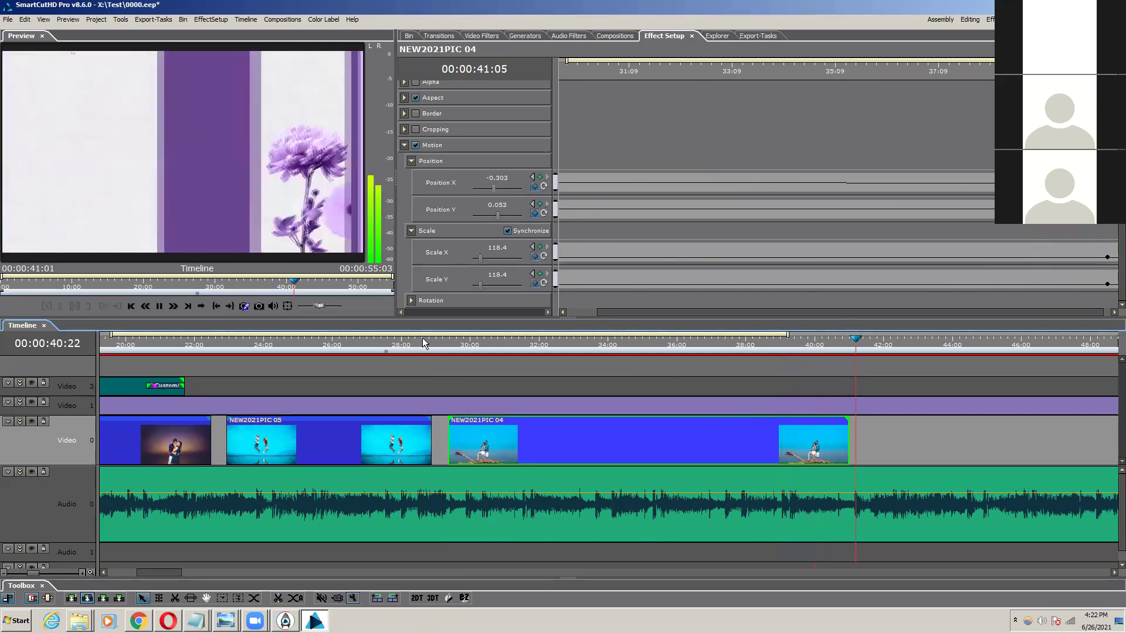
{"action": "left_click", "coordinate": [466, 347]}
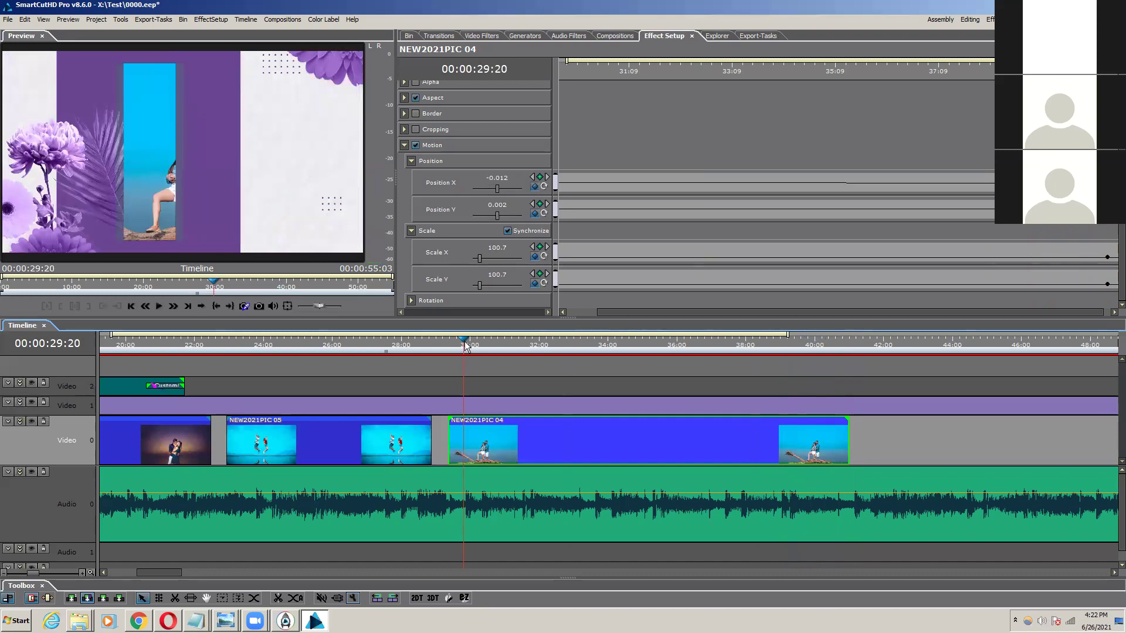
{"action": "left_click", "coordinate": [622, 347]}
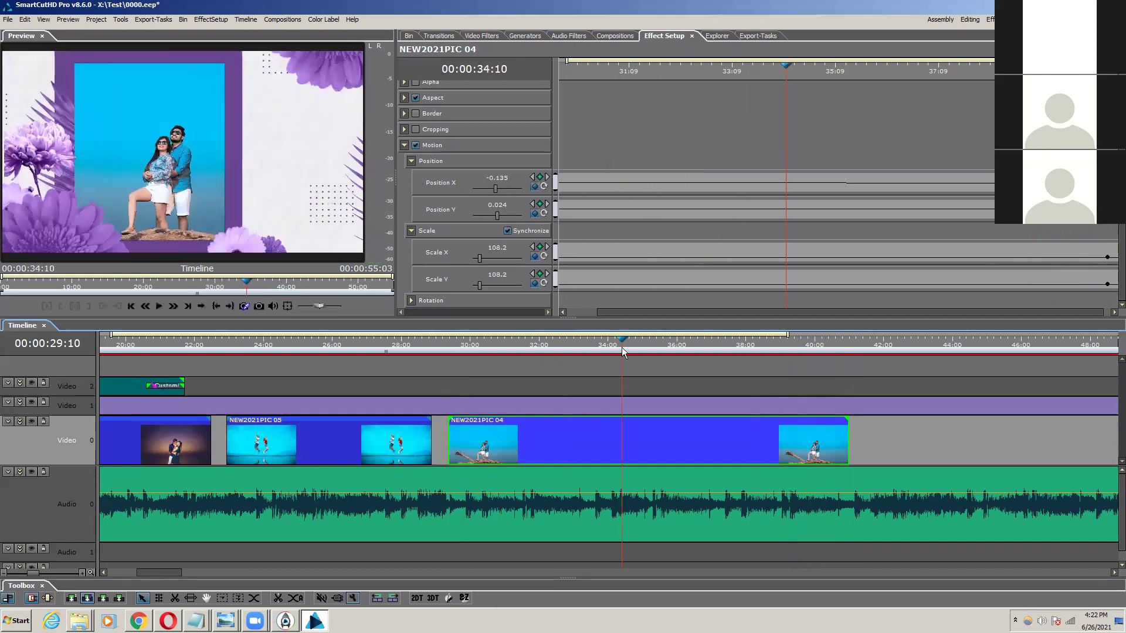
{"action": "left_click_drag", "start_coordinate": [589, 348], "coordinate": [638, 347]}
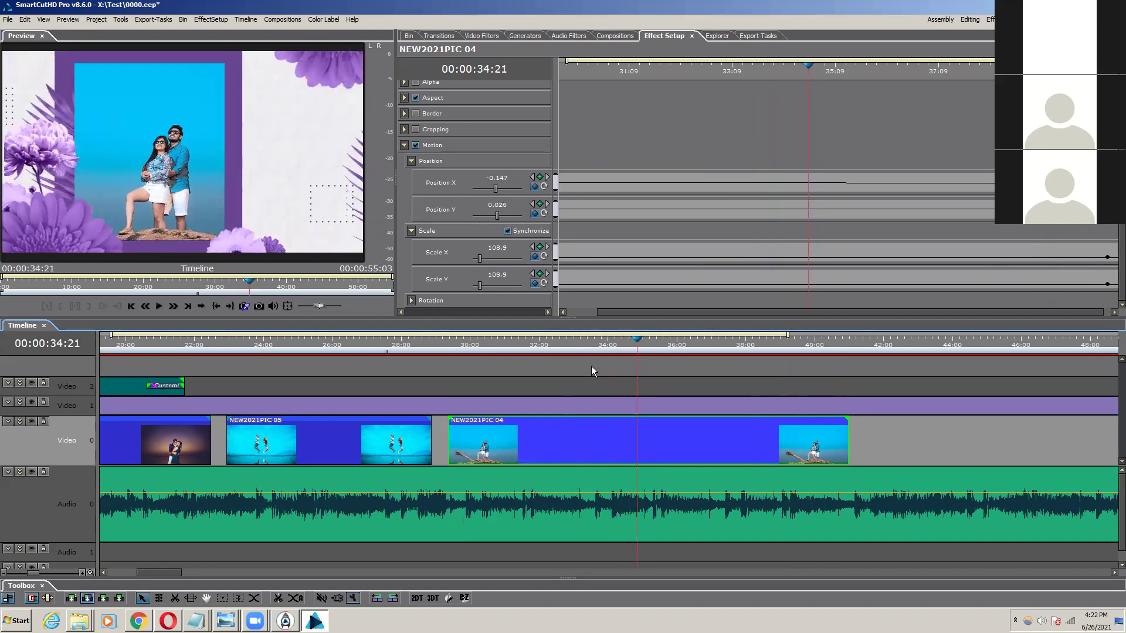
{"action": "left_click", "coordinate": [452, 348]}
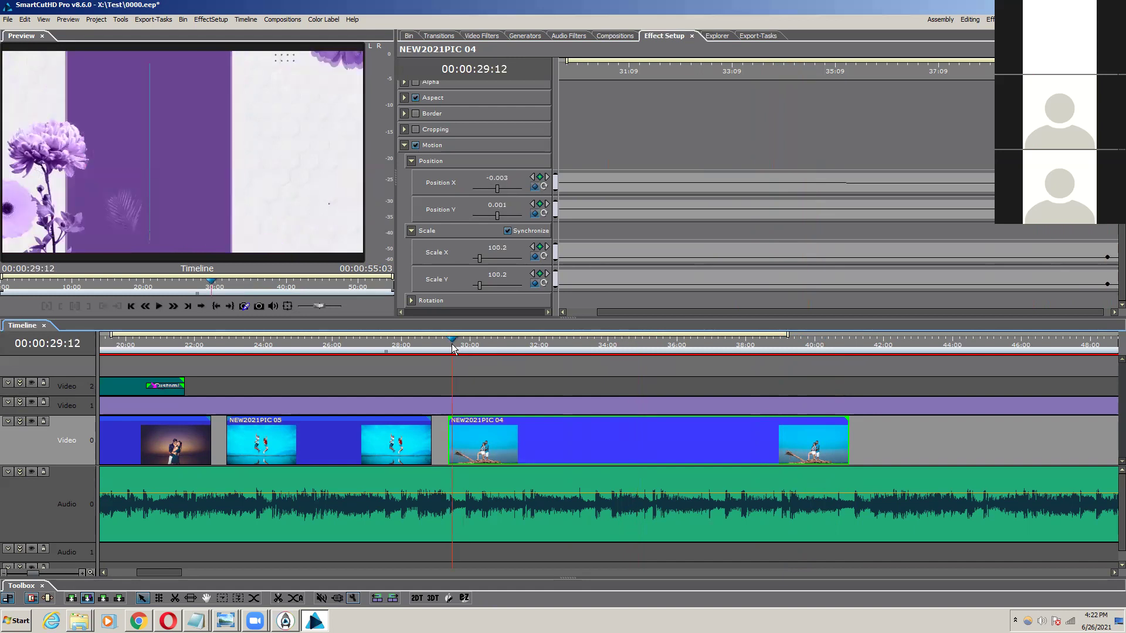
{"action": "left_click_drag", "start_coordinate": [453, 346], "coordinate": [485, 363]}
{"action": "left_click", "coordinate": [447, 357]}
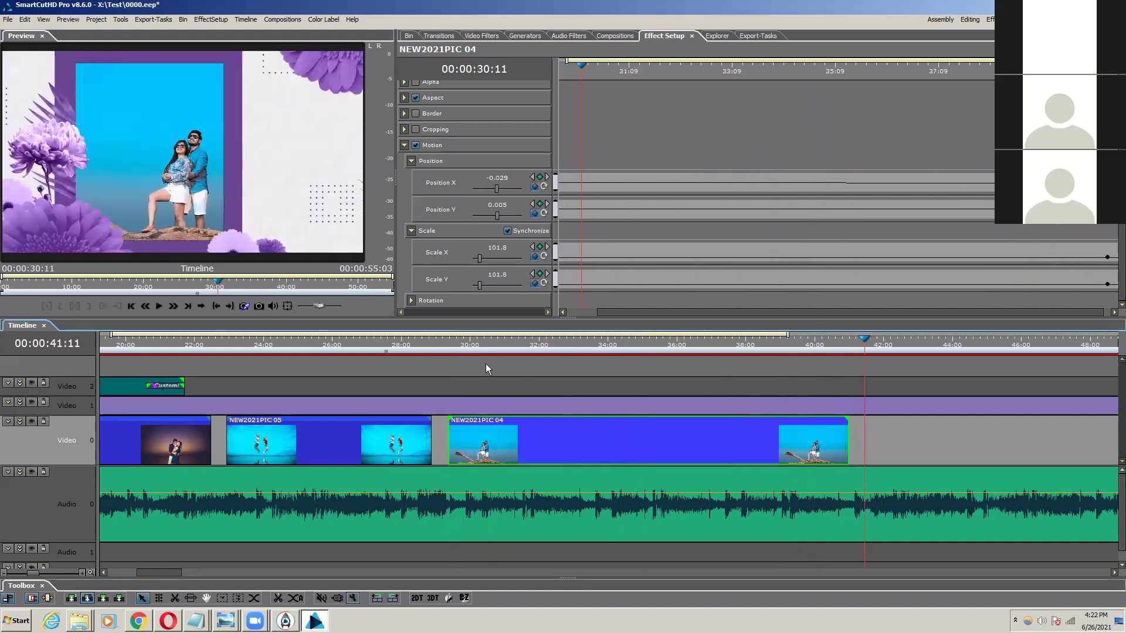
Step: Apply the Bare Emotions filter from Cinematic Colours to the NEW2021PIC 04 clip and play it from its start
{"action": "left_click", "coordinate": [484, 34]}
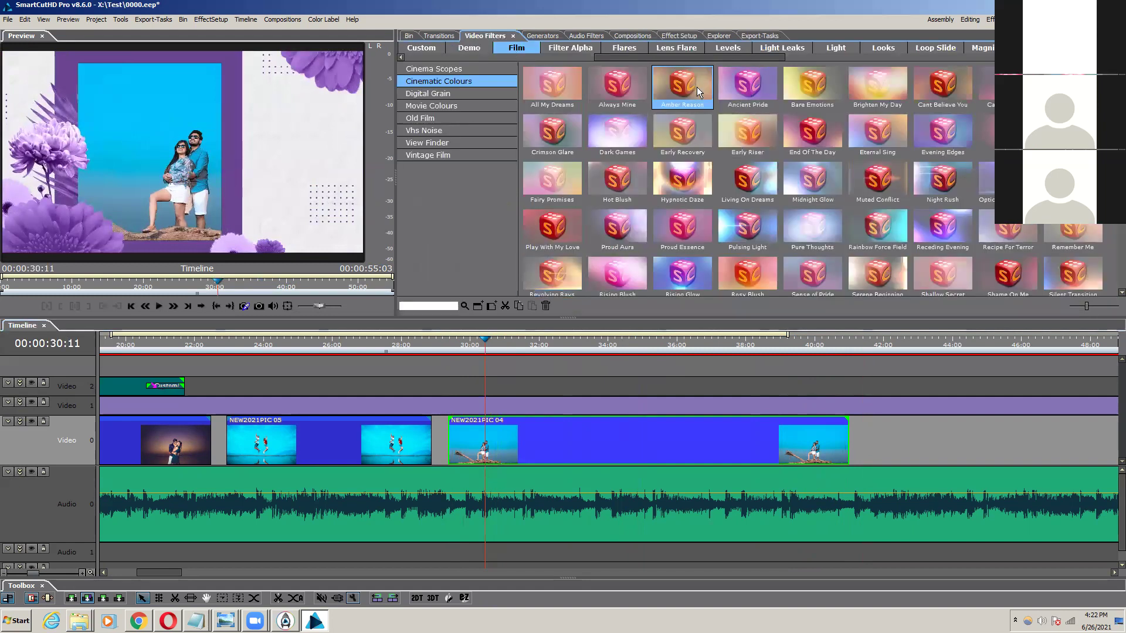
{"action": "left_click", "coordinate": [821, 82]}
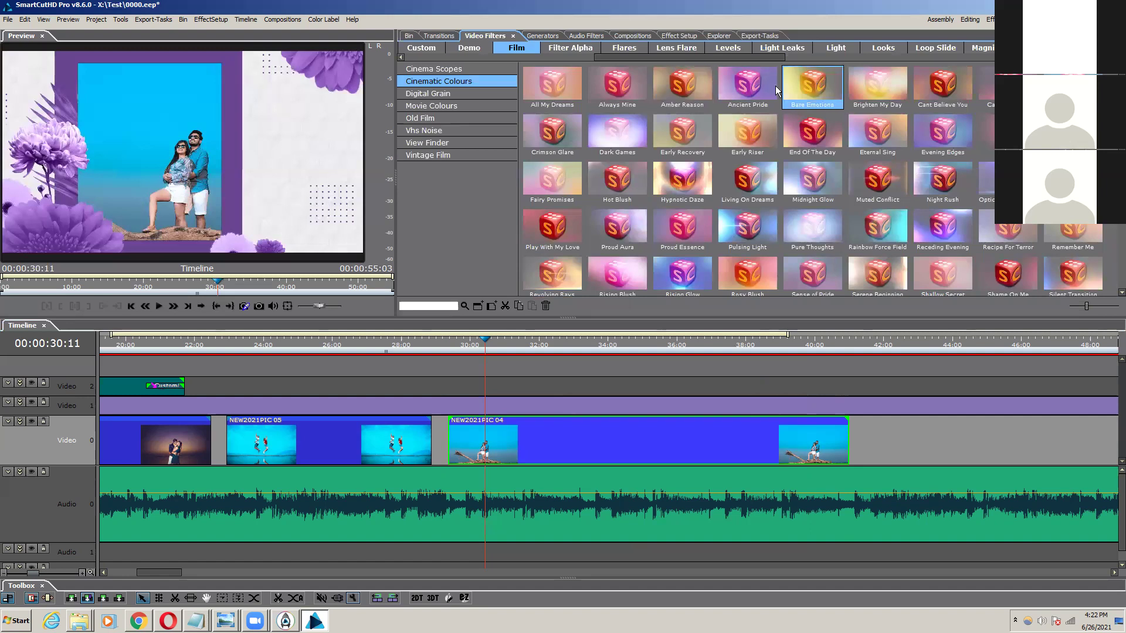
{"action": "left_click", "coordinate": [465, 92]}
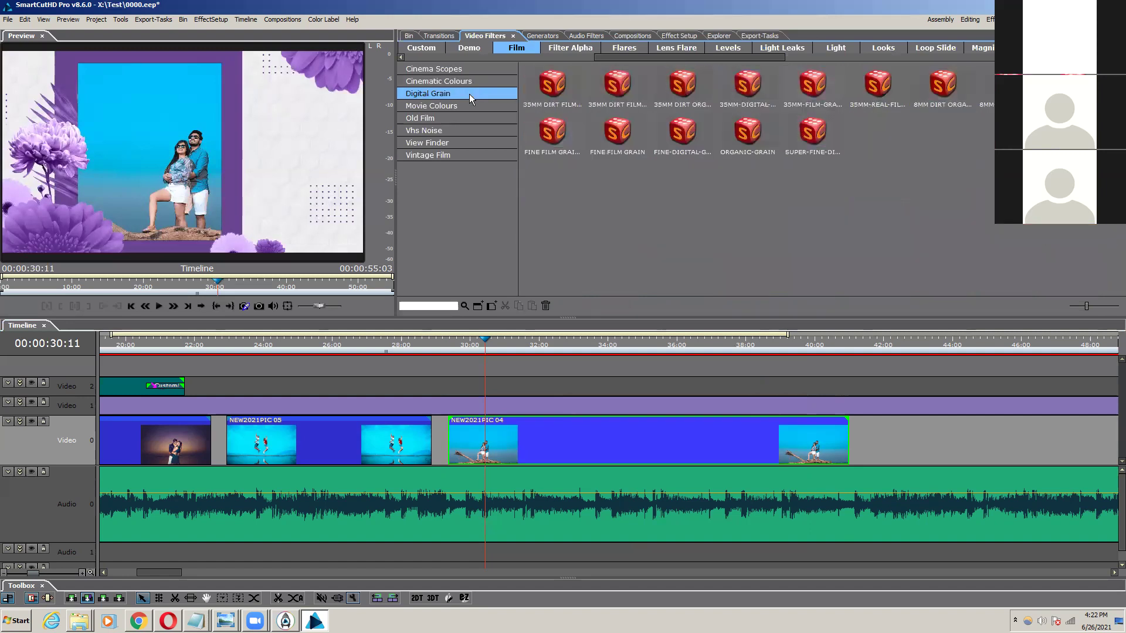
{"action": "left_click", "coordinate": [469, 83]}
{"action": "left_click", "coordinate": [467, 73]}
{"action": "left_click", "coordinate": [467, 83]}
{"action": "left_click", "coordinate": [466, 94]}
{"action": "left_click", "coordinate": [576, 84]}
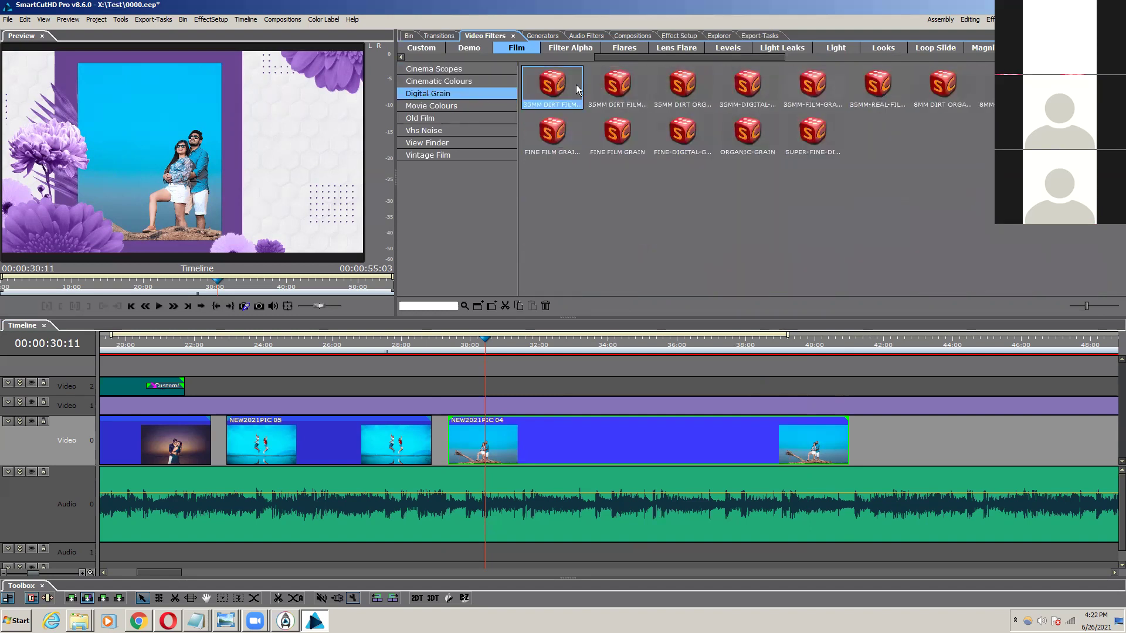
{"action": "left_click", "coordinate": [504, 81]}
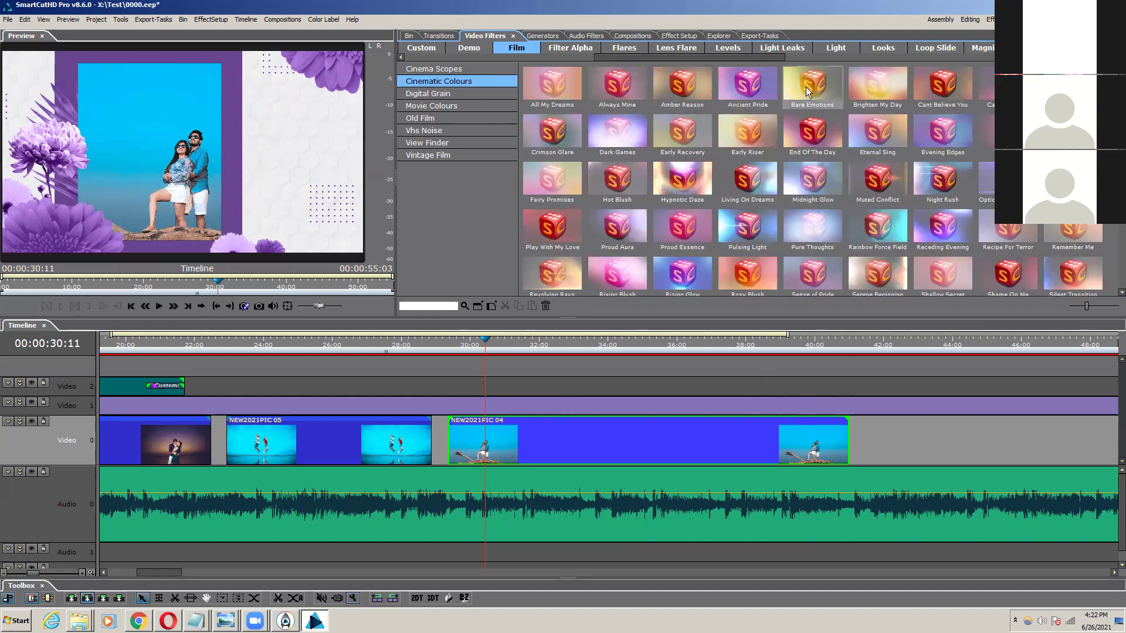
{"action": "left_click_drag", "start_coordinate": [790, 86], "coordinate": [528, 428]}
{"action": "left_click", "coordinate": [449, 343]}
{"action": "key", "text": "space"}
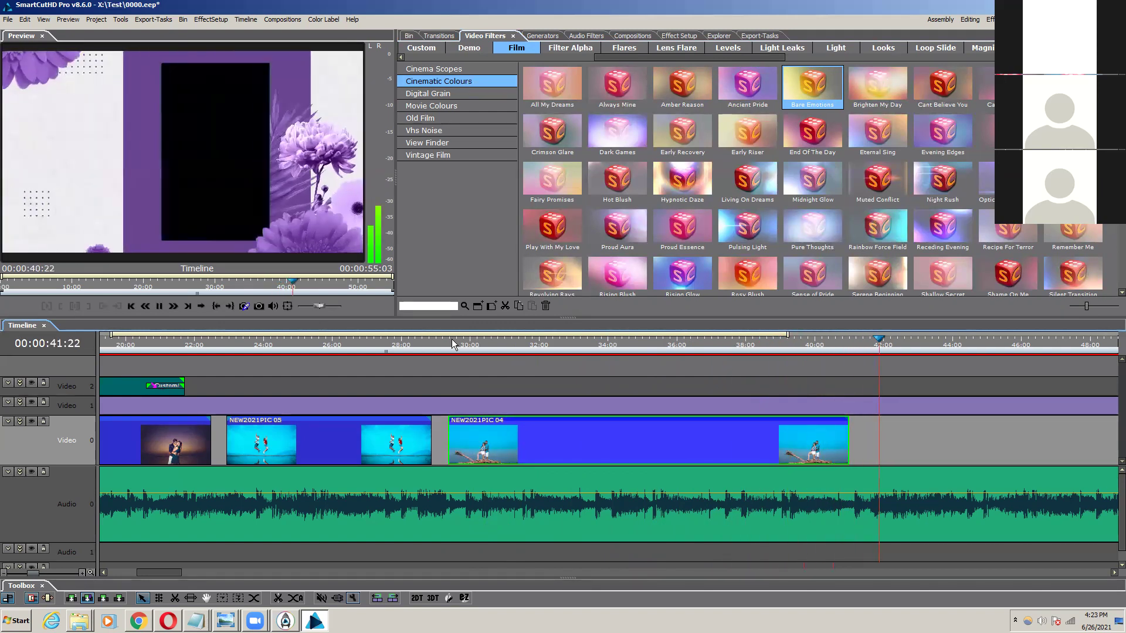
Step: Review the filtered NEW2021PIC 04 clip on the timeline between about 00:00:30:01 and 00:00:35:09
{"action": "left_click", "coordinate": [473, 345]}
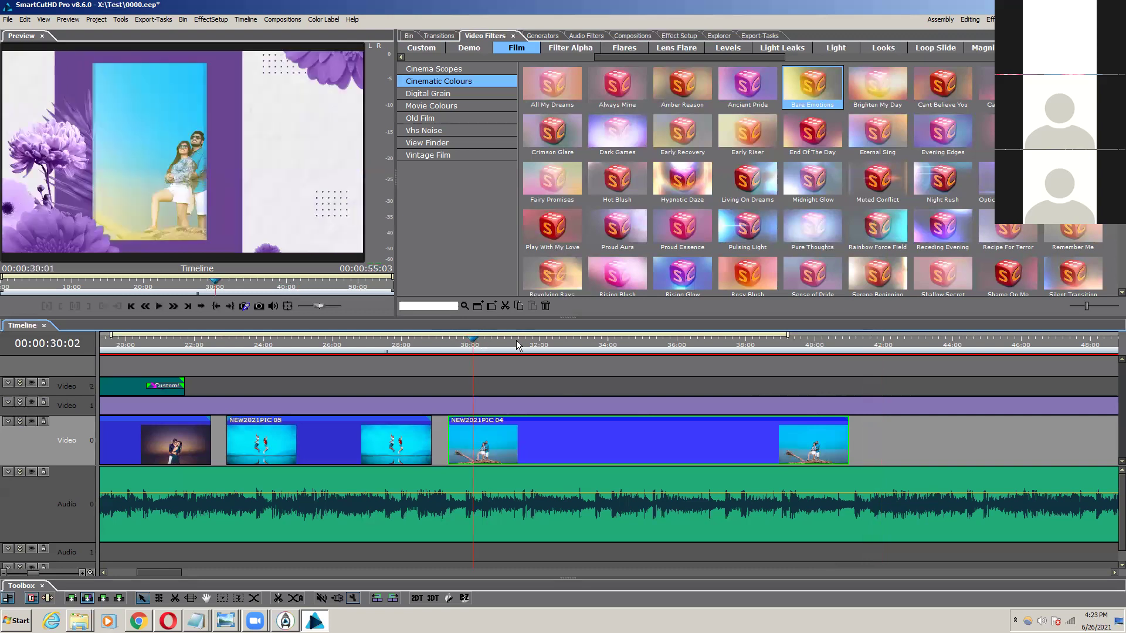
{"action": "left_click", "coordinate": [645, 346]}
{"action": "left_click", "coordinate": [614, 350]}
{"action": "left_click_drag", "start_coordinate": [614, 350], "coordinate": [655, 357]}
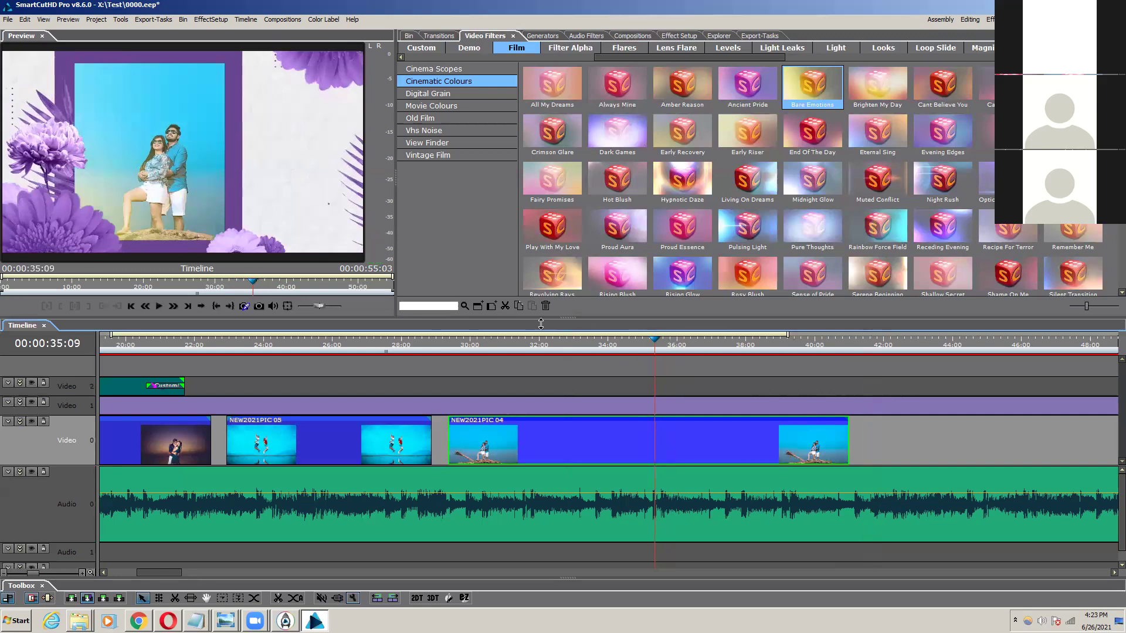
Step: Place the Page04 title on the Video 2 track above the NEW2021PIC 04 clip, starting at about 00:00:32:00
{"action": "left_click", "coordinate": [411, 37]}
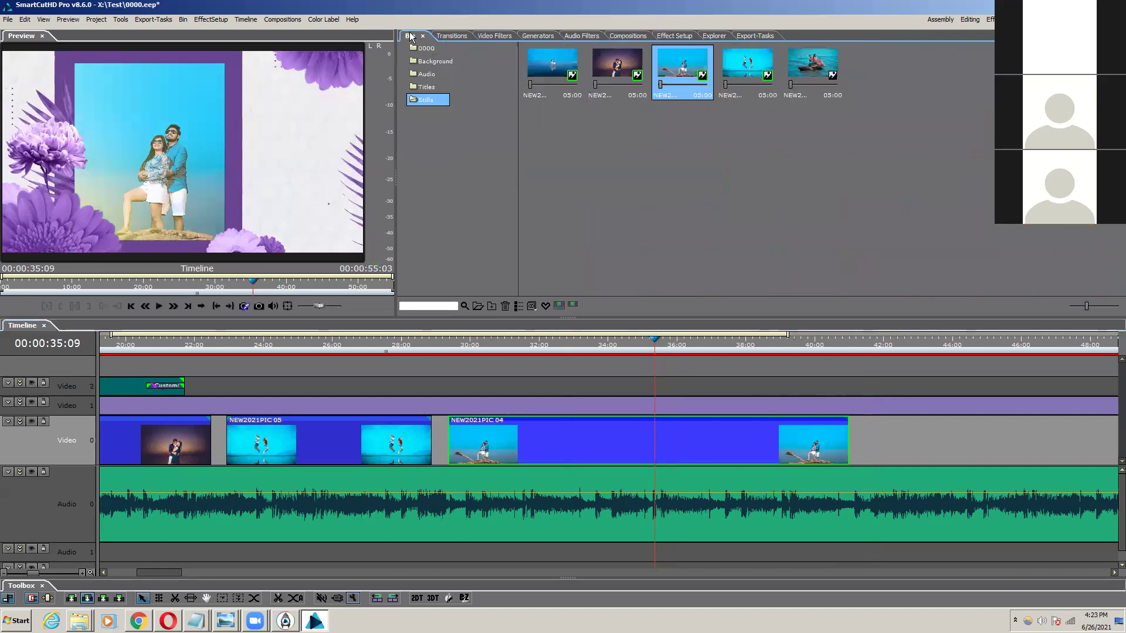
{"action": "left_click", "coordinate": [427, 87]}
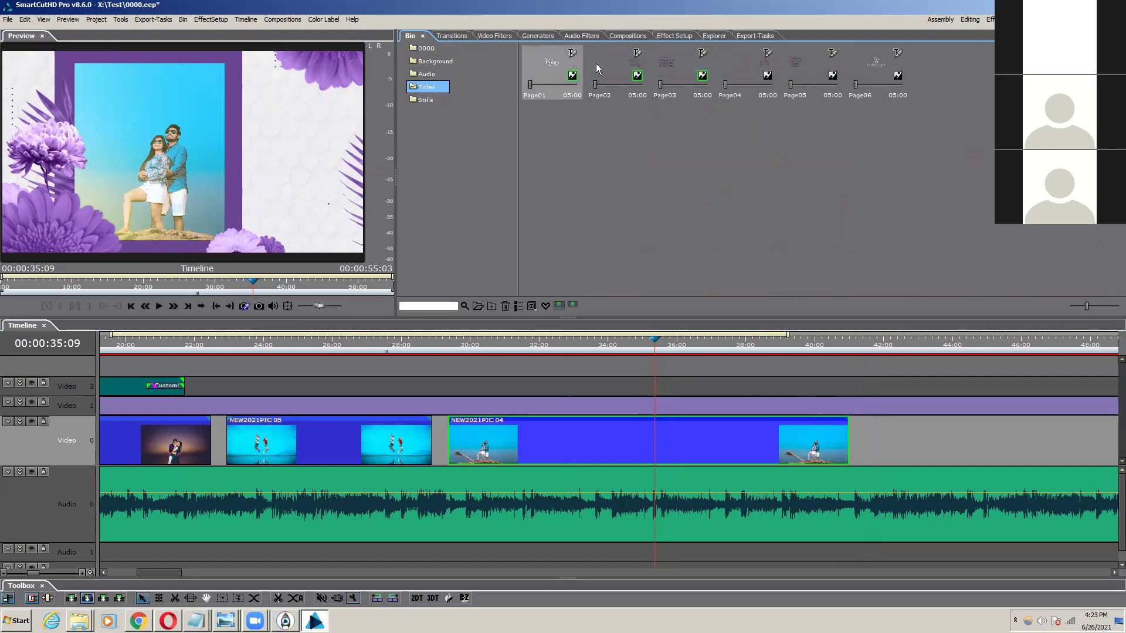
{"action": "left_click", "coordinate": [736, 60]}
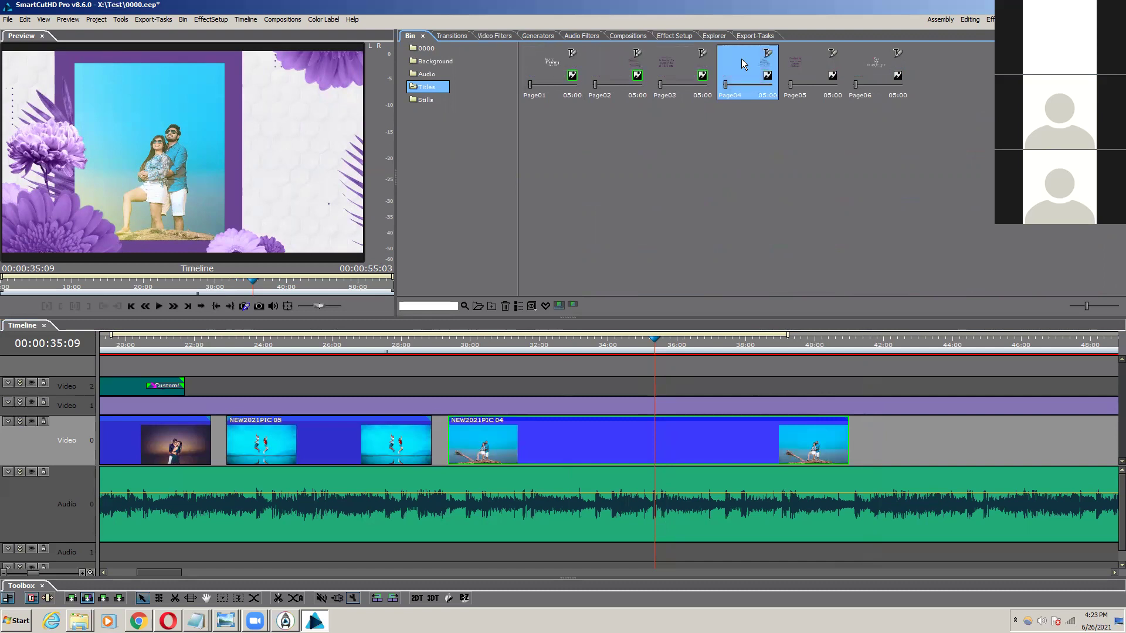
{"action": "left_click_drag", "start_coordinate": [741, 60], "coordinate": [652, 241]}
{"action": "left_click_drag", "start_coordinate": [577, 325], "coordinate": [539, 393]}
Step: Play the template animation from 00:00:28:19, move the Page04 title to start at 00:00:29:22 and play it
{"action": "left_click_drag", "start_coordinate": [447, 344], "coordinate": [427, 358]}
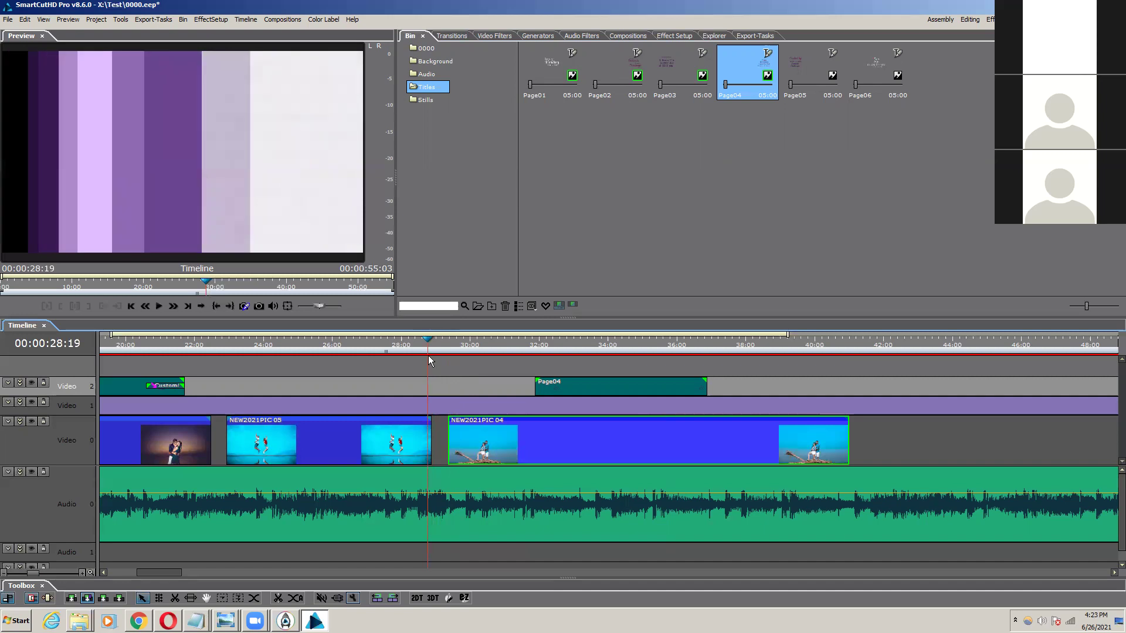
{"action": "key", "text": "space"}
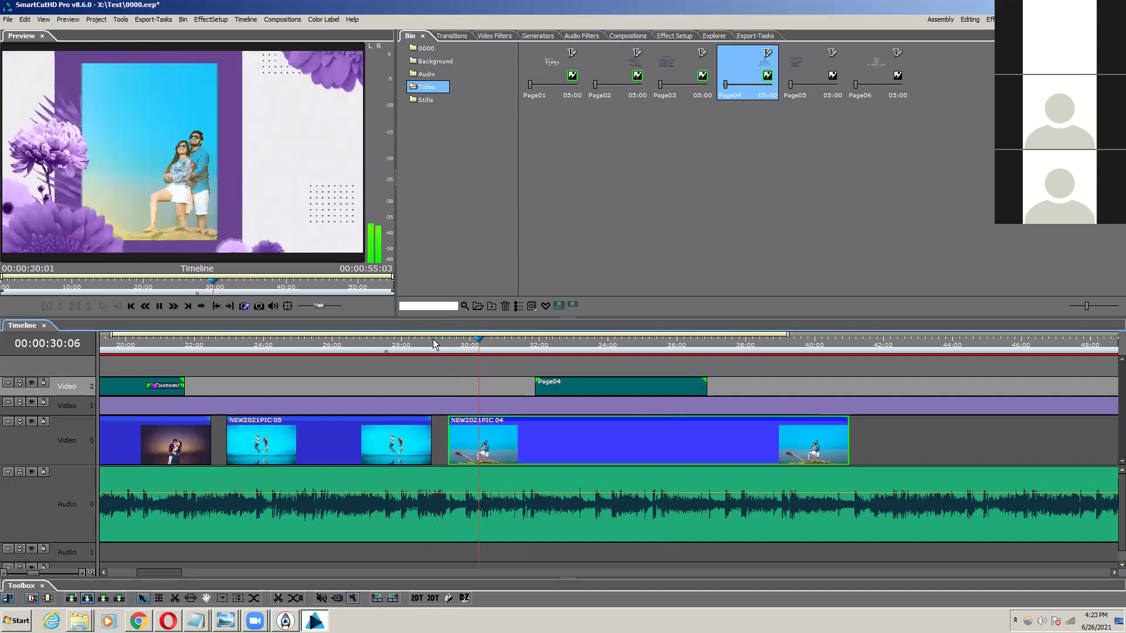
{"action": "left_click", "coordinate": [466, 347]}
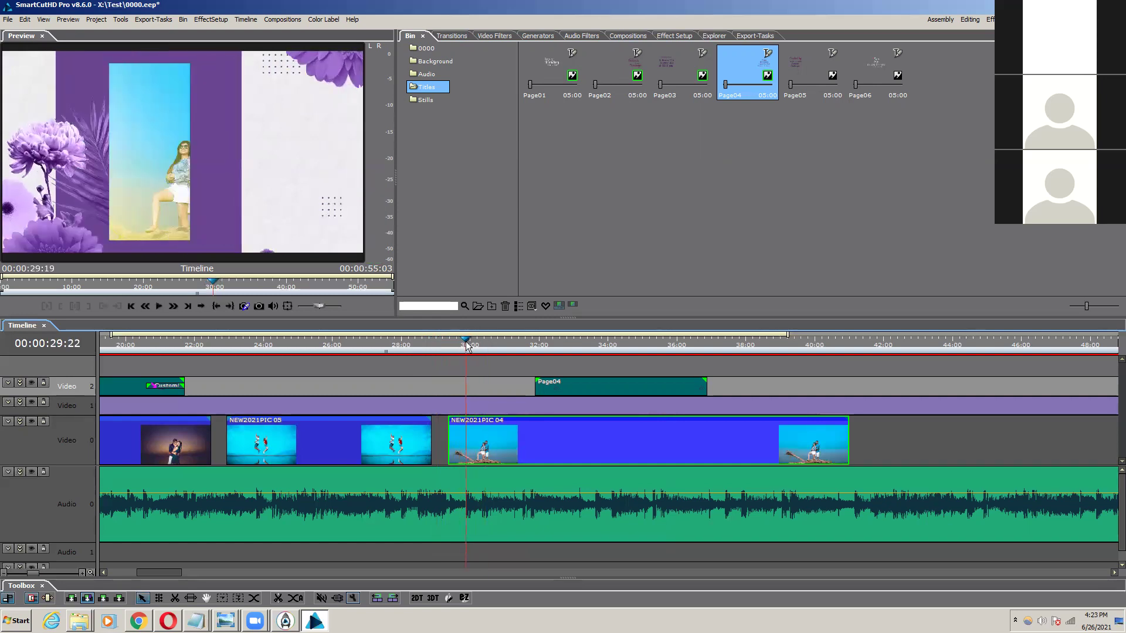
{"action": "left_click_drag", "start_coordinate": [588, 385], "coordinate": [527, 385]}
{"action": "key", "text": "space"}
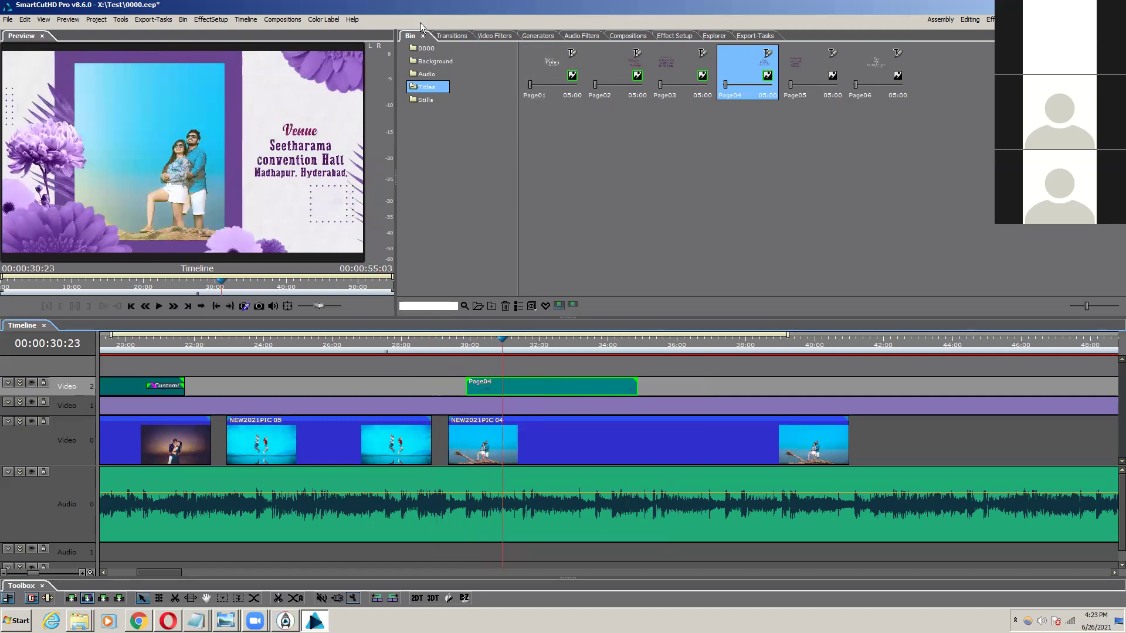
Step: Try a Handy Seamless Zoom transition at the start of the Page04 title and play it
{"action": "left_click", "coordinate": [450, 36]}
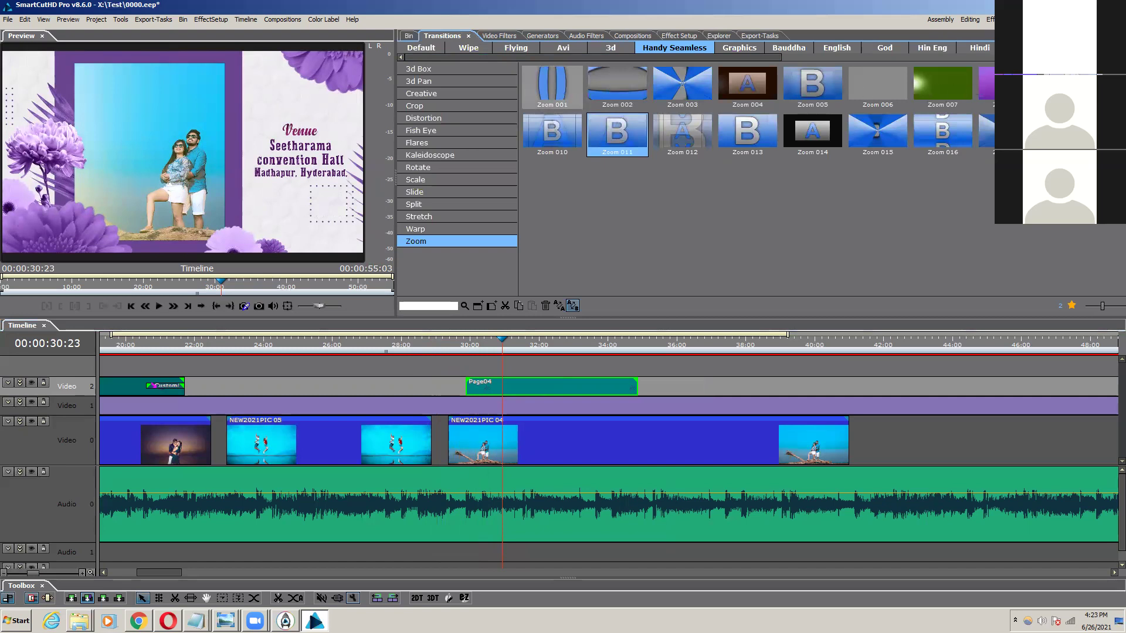
{"action": "left_click", "coordinate": [1008, 86]}
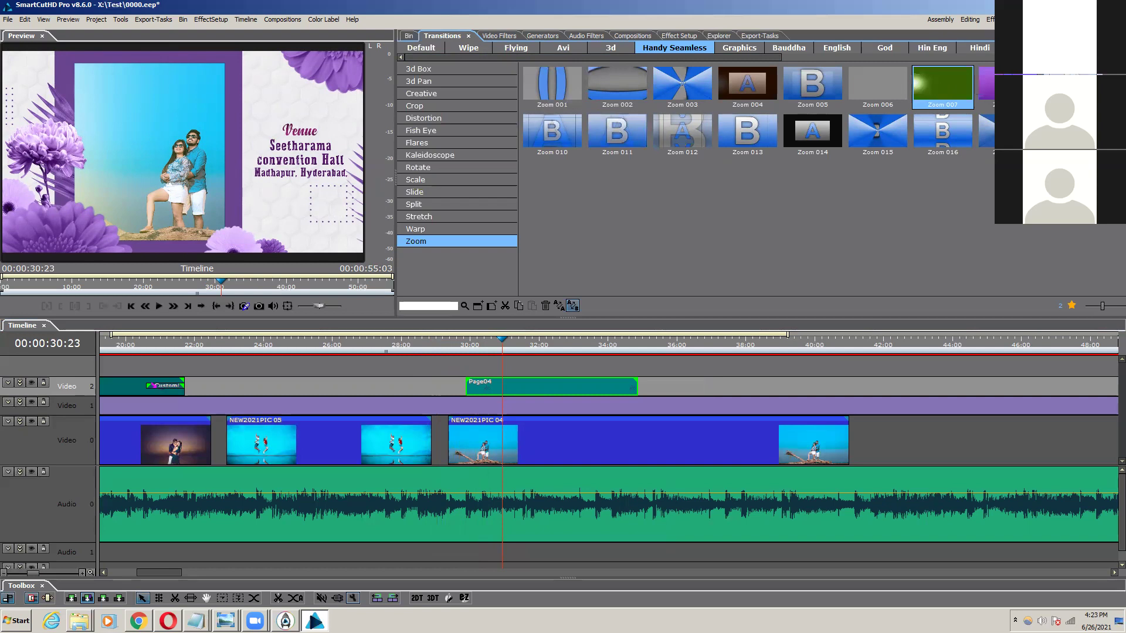
{"action": "left_click_drag", "start_coordinate": [516, 335], "coordinate": [495, 387]}
{"action": "key", "text": "space"}
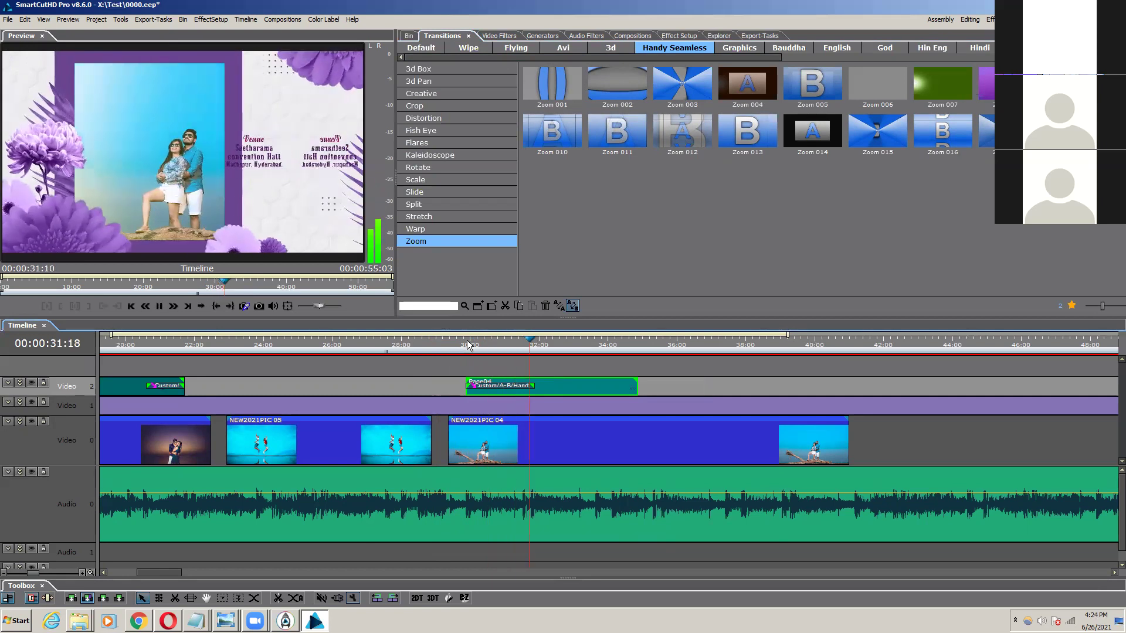
{"action": "key", "text": "space"}
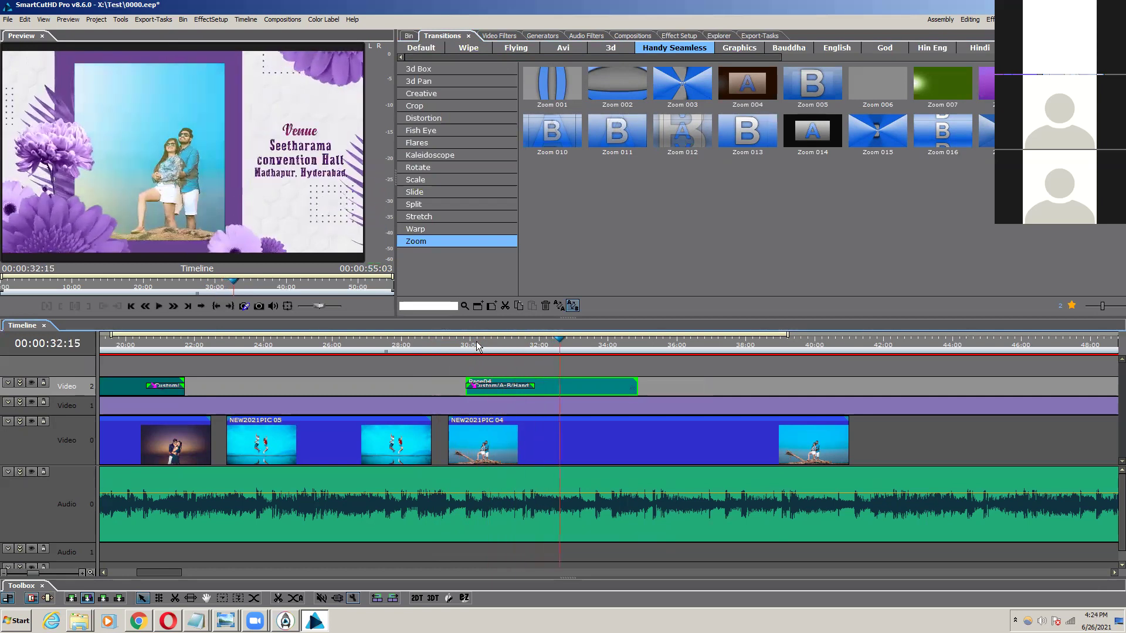
Step: Try the Warp 011 transition at the start of the Page04 title and play it
{"action": "left_click", "coordinate": [460, 229]}
{"action": "left_click_drag", "start_coordinate": [625, 134], "coordinate": [550, 341]}
{"action": "left_click_drag", "start_coordinate": [496, 383], "coordinate": [497, 385]}
{"action": "left_click", "coordinate": [469, 342]}
{"action": "key", "text": "space"}
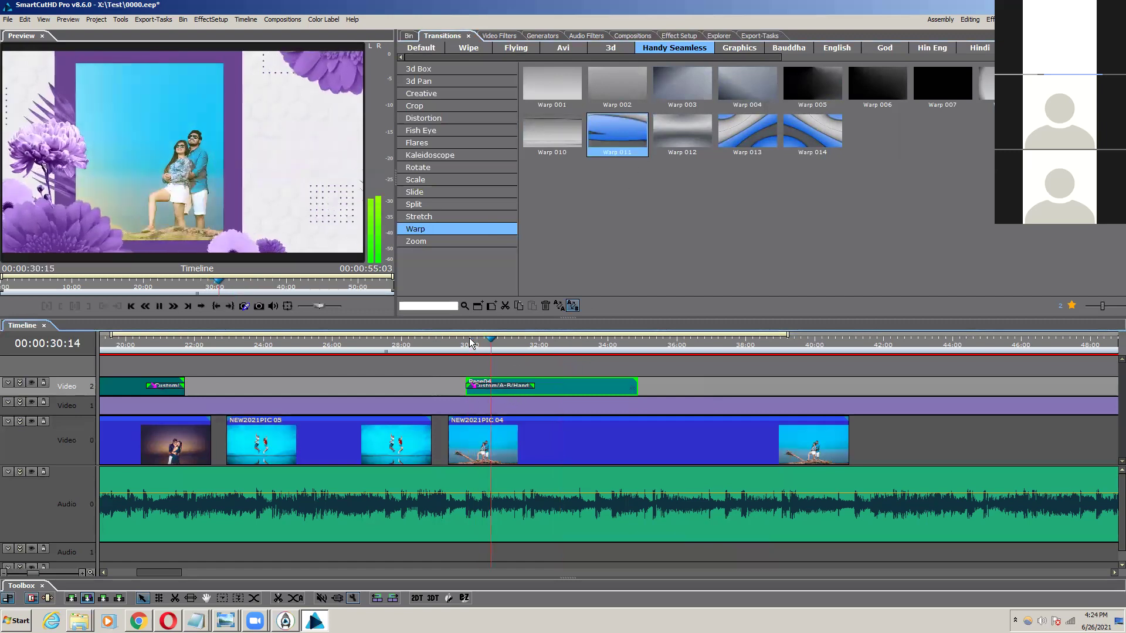
Step: Apply the Warp 010 transition to the start of the Page04 title and play it
{"action": "left_click_drag", "start_coordinate": [552, 135], "coordinate": [555, 300]}
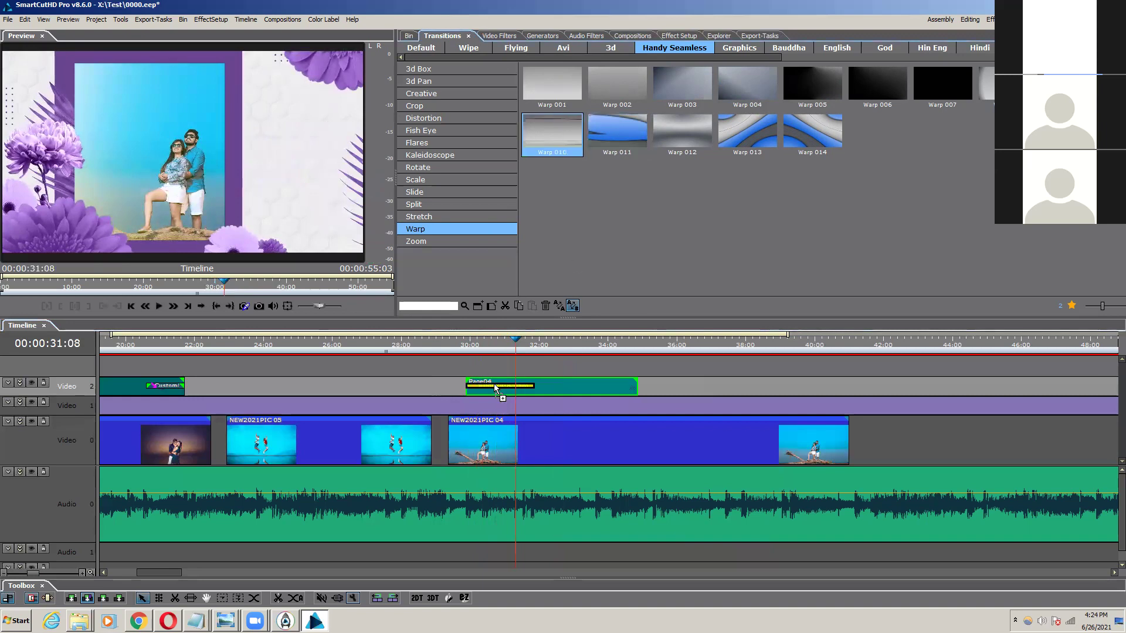
{"action": "left_click_drag", "start_coordinate": [493, 384], "coordinate": [493, 385]}
{"action": "left_click", "coordinate": [466, 342]}
{"action": "key", "text": "space"}
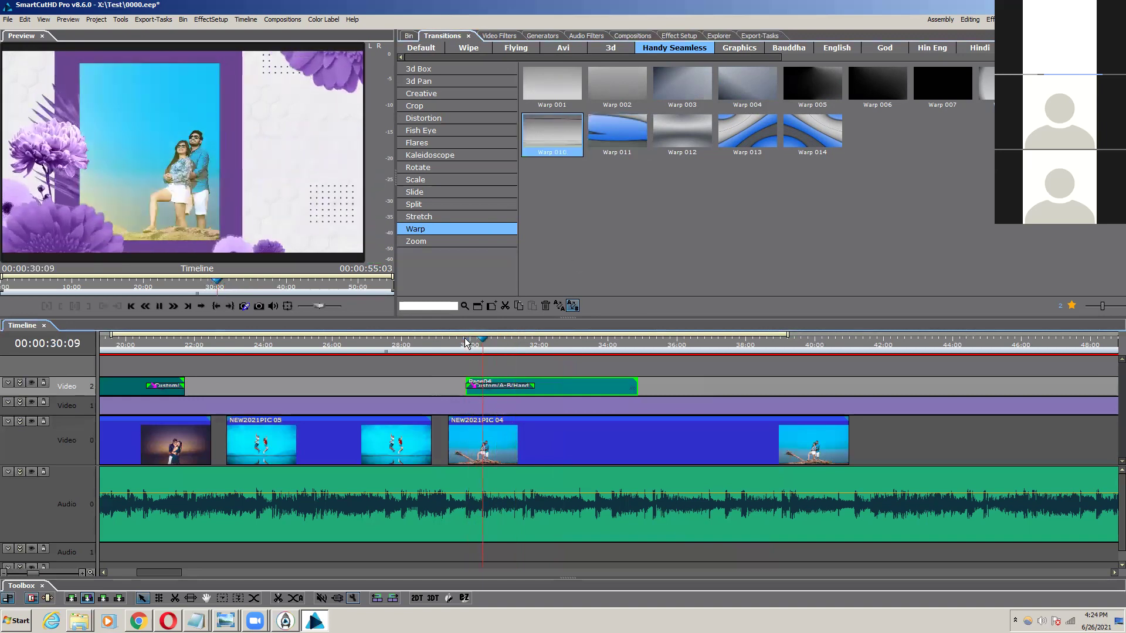
Step: Replay the start of the Page04 title repeatedly from about 00:00:29:21 to check the Warp 010 transition's timing
{"action": "left_click", "coordinate": [466, 342]}
{"action": "key", "text": "space"}
{"action": "left_click", "coordinate": [467, 342]}
{"action": "key", "text": "space"}
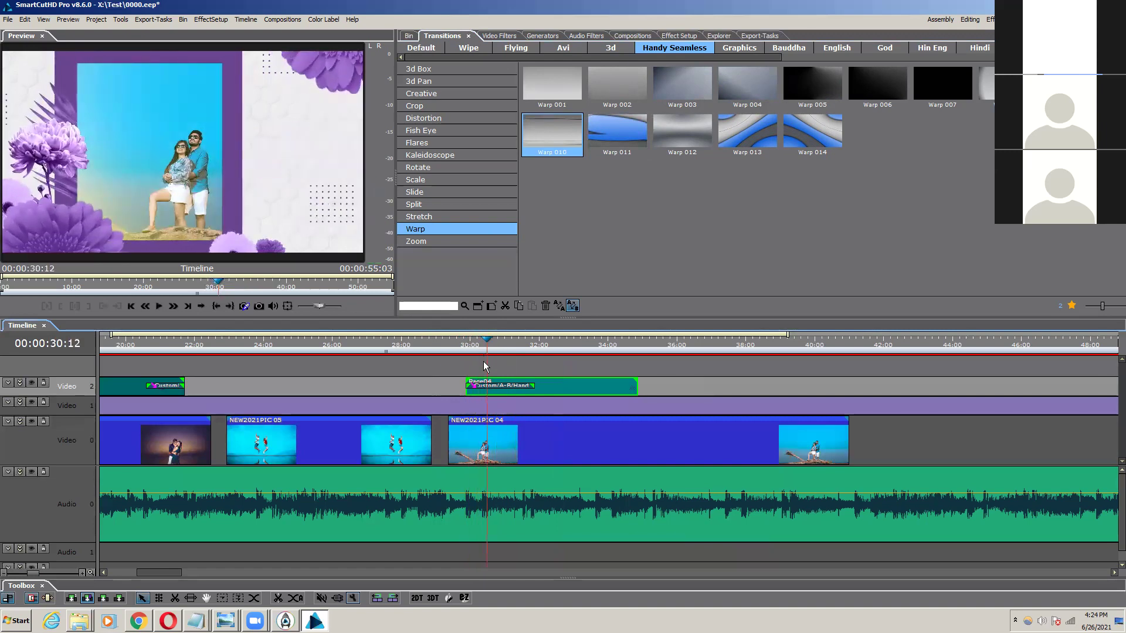
{"action": "left_click", "coordinate": [465, 344]}
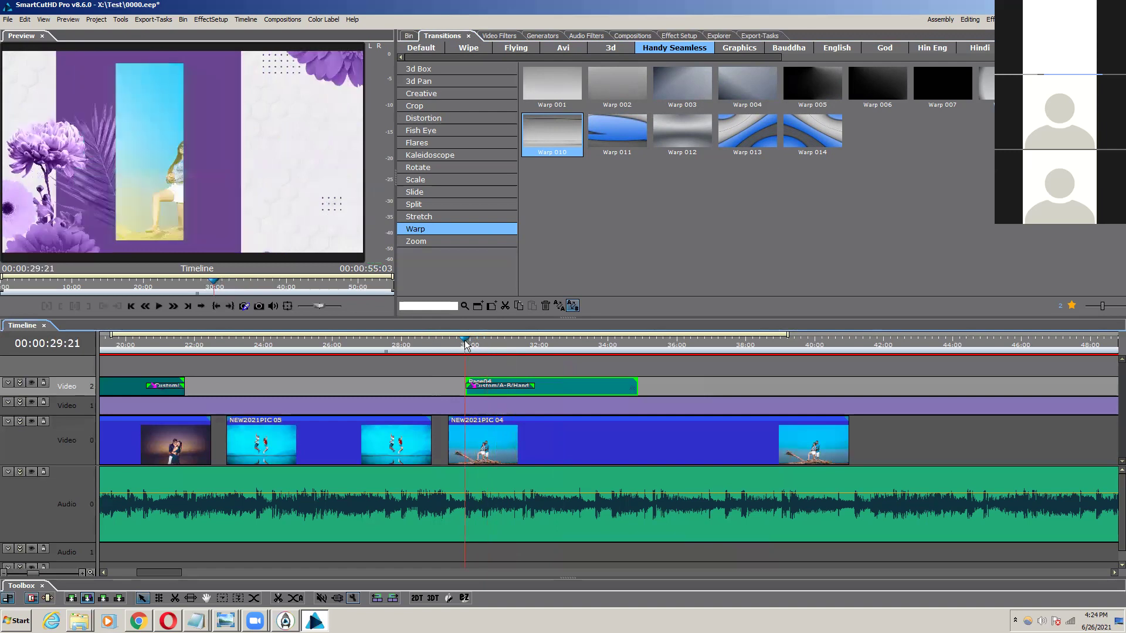
{"action": "key", "text": "space"}
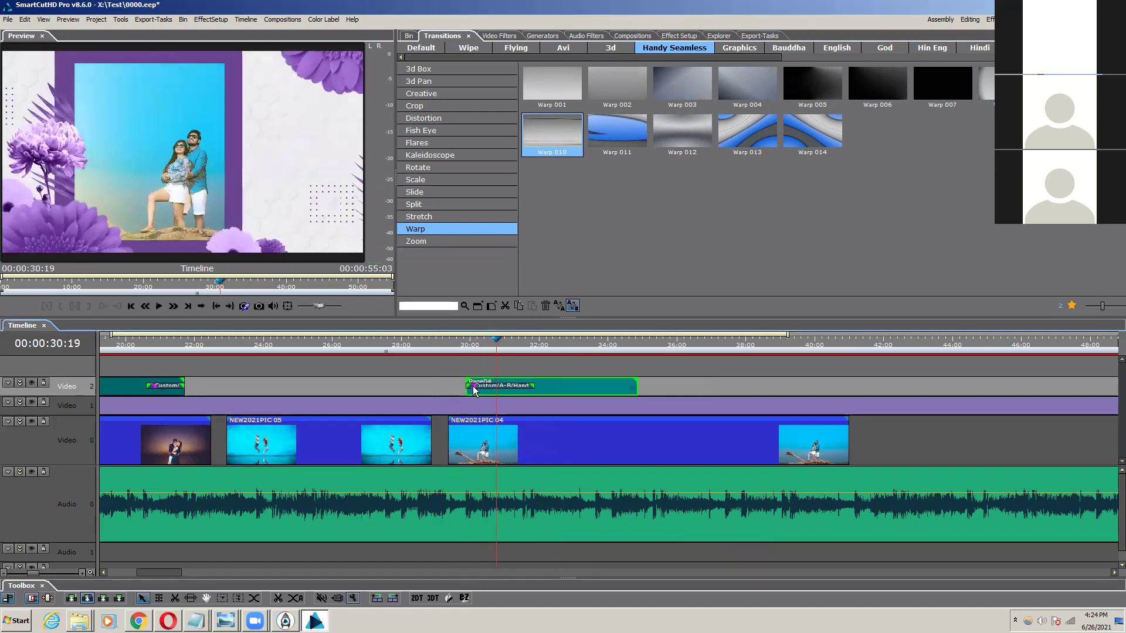
{"action": "left_click", "coordinate": [465, 345]}
{"action": "key", "text": "space"}
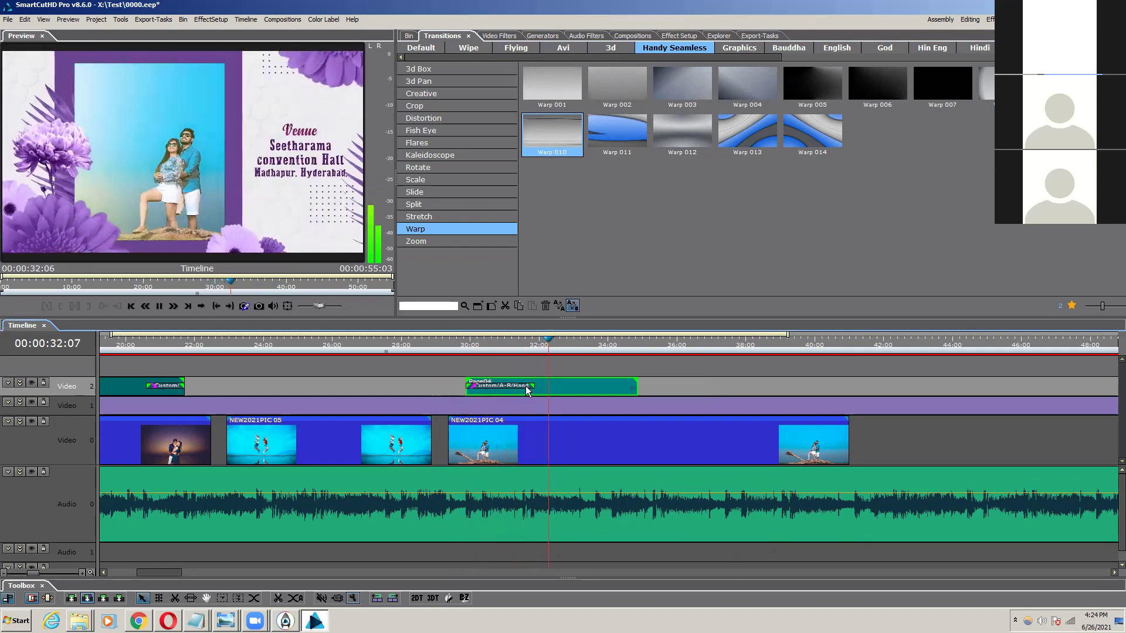
Step: Shorten the transition at the start of the Page04 title to about 0.8 seconds and play it
{"action": "left_click_drag", "start_coordinate": [533, 385], "coordinate": [495, 385]}
{"action": "left_click", "coordinate": [469, 344]}
{"action": "key", "text": "space"}
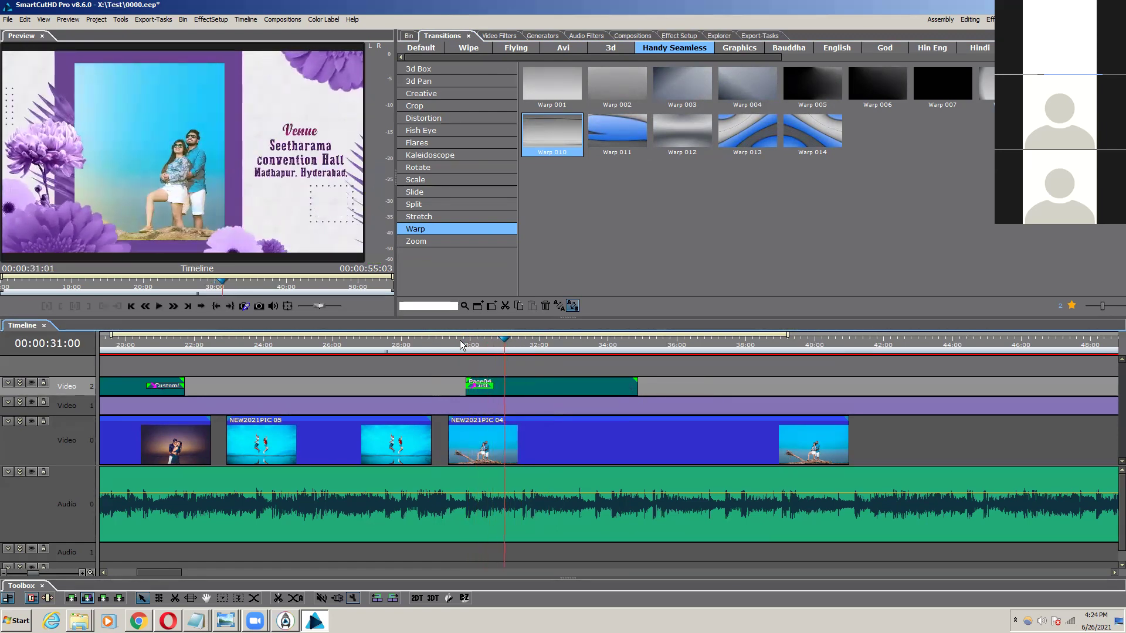
{"action": "left_click", "coordinate": [460, 345]}
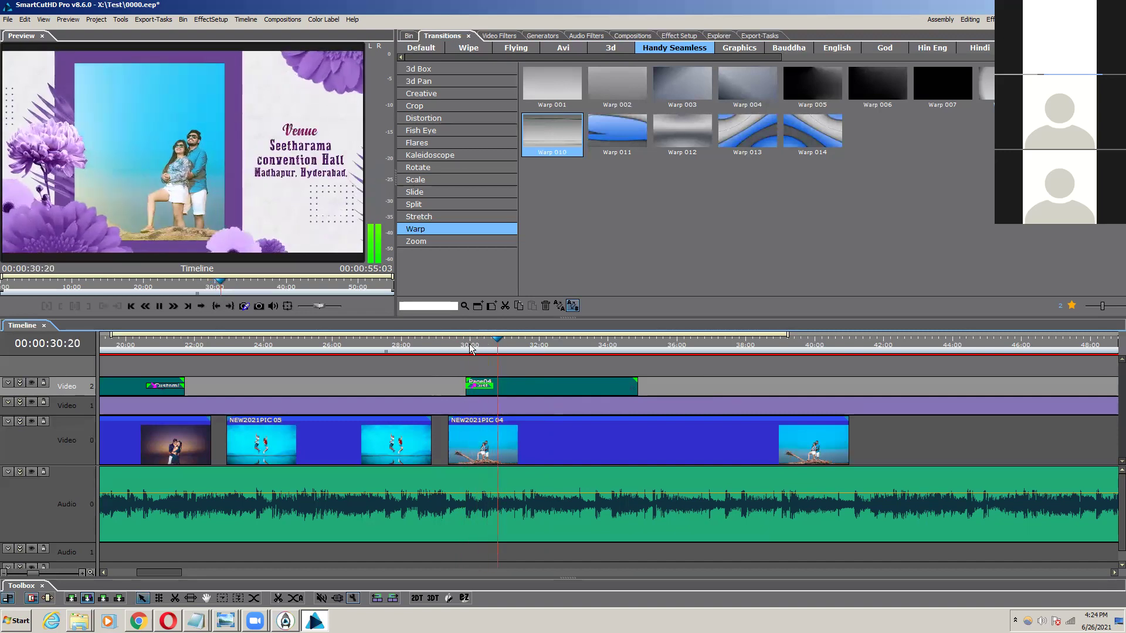
Step: Move the Page04 title slightly earlier to start at about 00:00:29:16 and play it from 00:00:29:12
{"action": "left_click_drag", "start_coordinate": [529, 387], "coordinate": [472, 384]}
{"action": "left_click", "coordinate": [450, 348]}
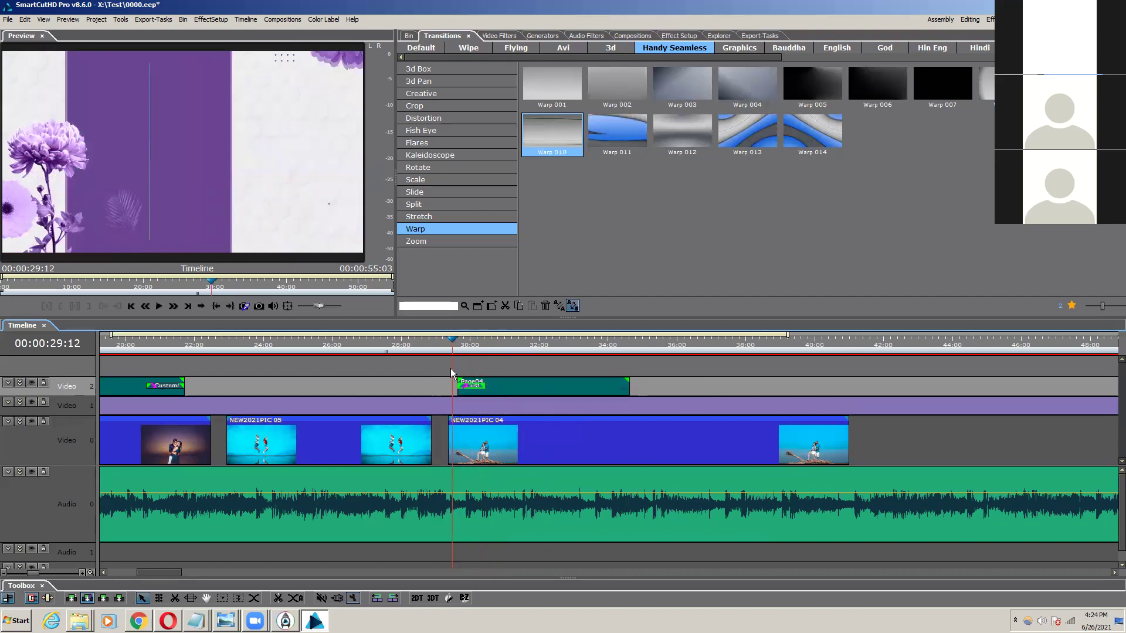
{"action": "key", "text": "space"}
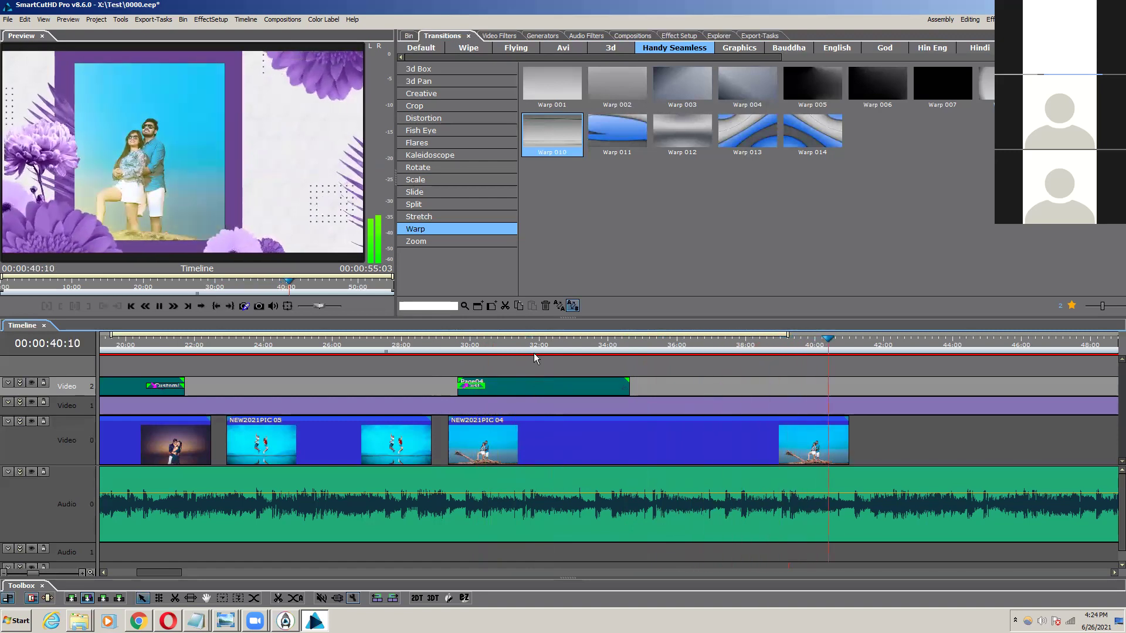
Step: Extend the end of the Page04 title to about 00:00:40:13 and play the lengthened title through
{"action": "key", "text": "space"}
{"action": "left_click_drag", "start_coordinate": [867, 346], "coordinate": [835, 344]}
{"action": "left_click_drag", "start_coordinate": [630, 384], "coordinate": [830, 393]}
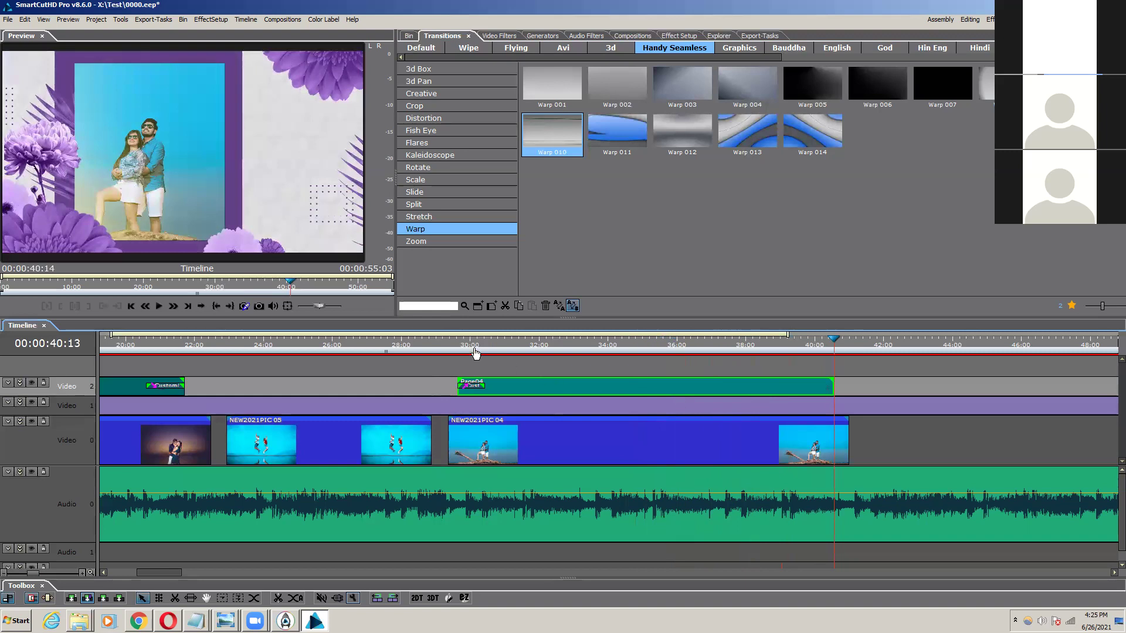
{"action": "key", "text": "space"}
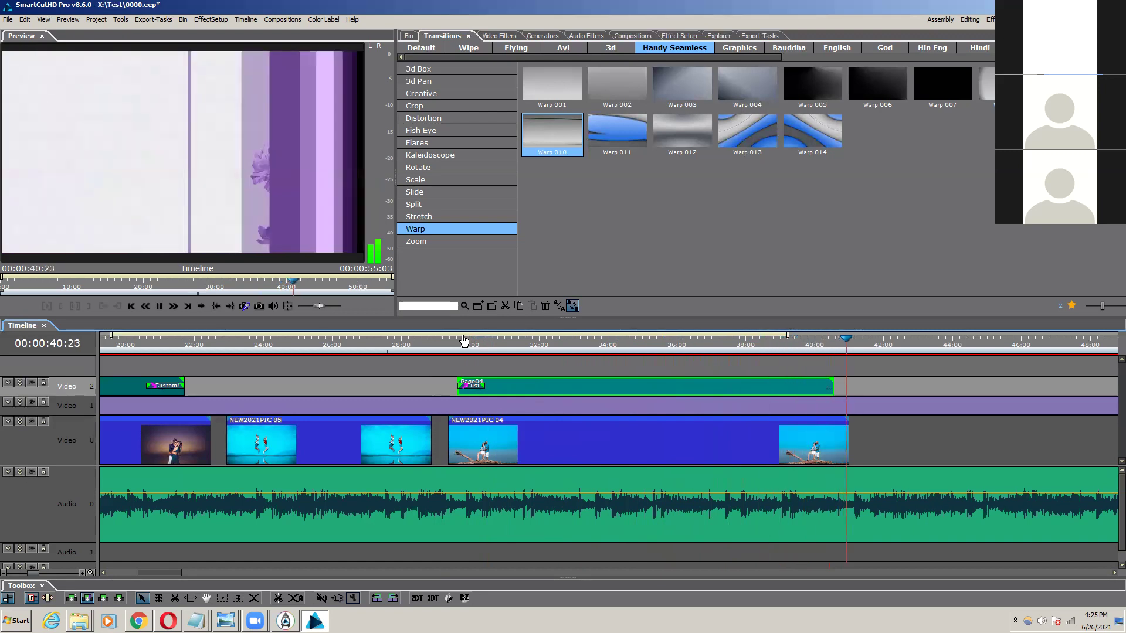
{"action": "key", "text": "space"}
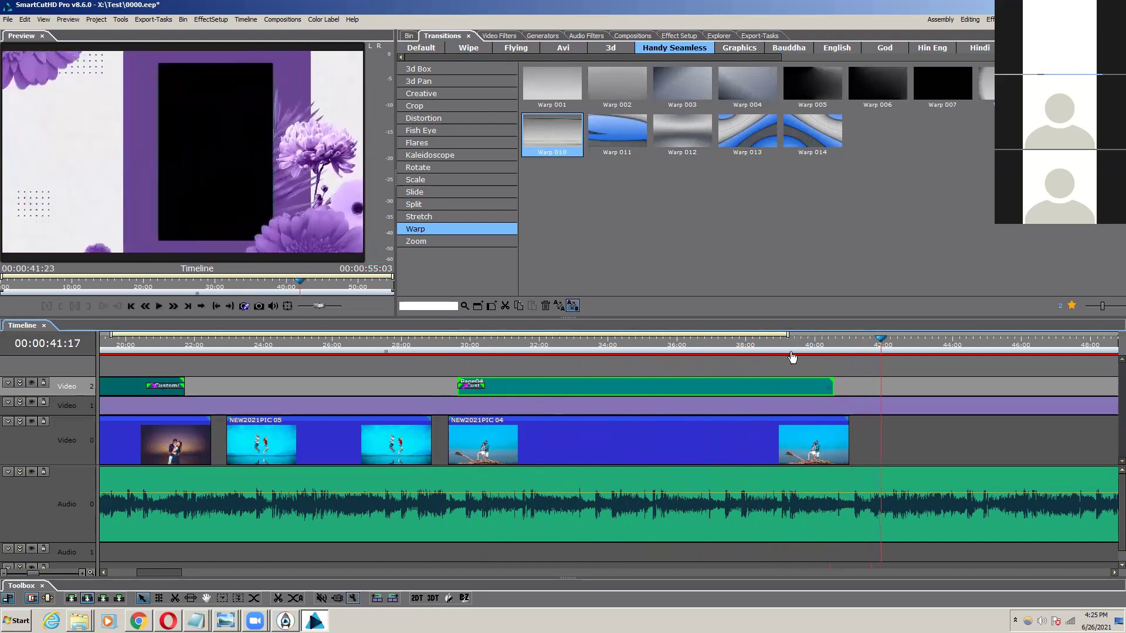
Step: Try the Split 007 transition at the end of the Page04 title and play it
{"action": "left_click", "coordinate": [796, 344]}
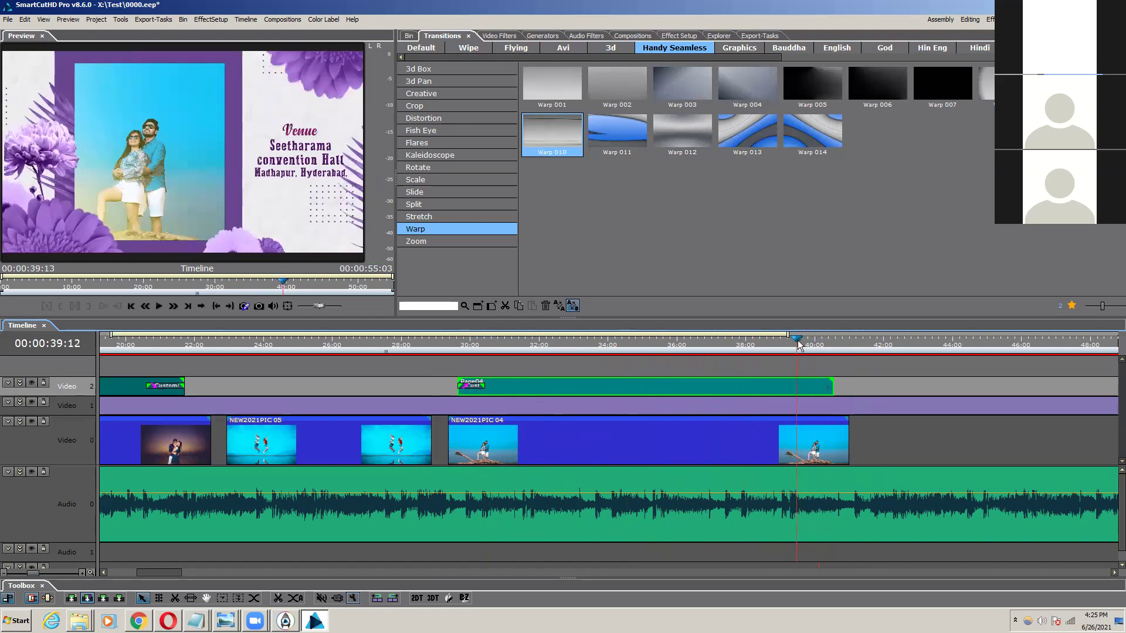
{"action": "left_click", "coordinate": [429, 217]}
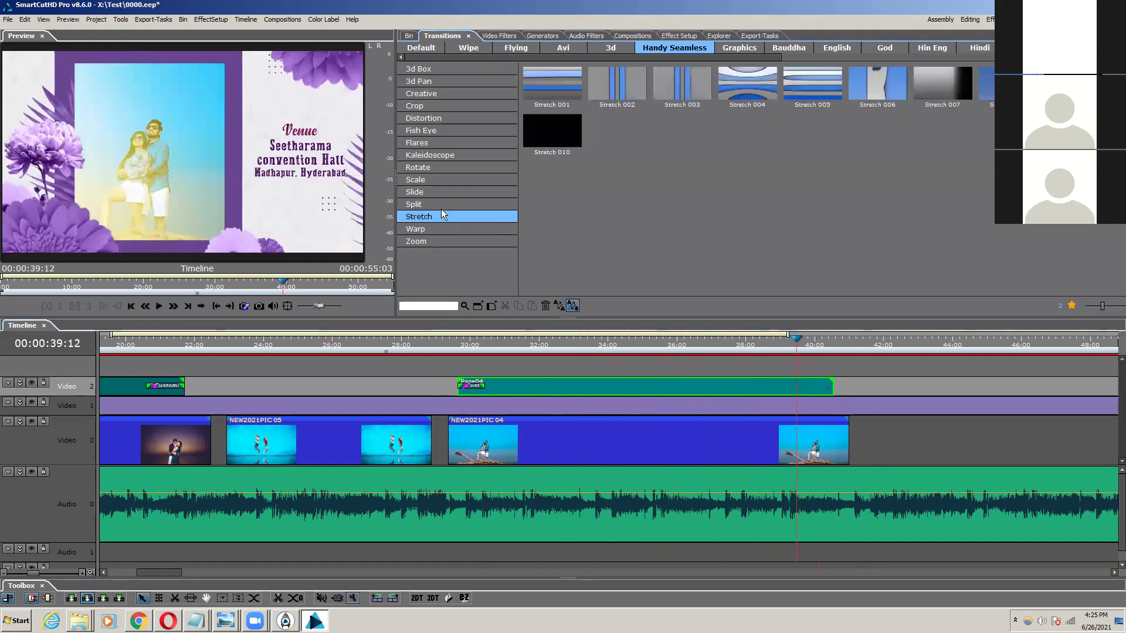
{"action": "left_click", "coordinate": [444, 204]}
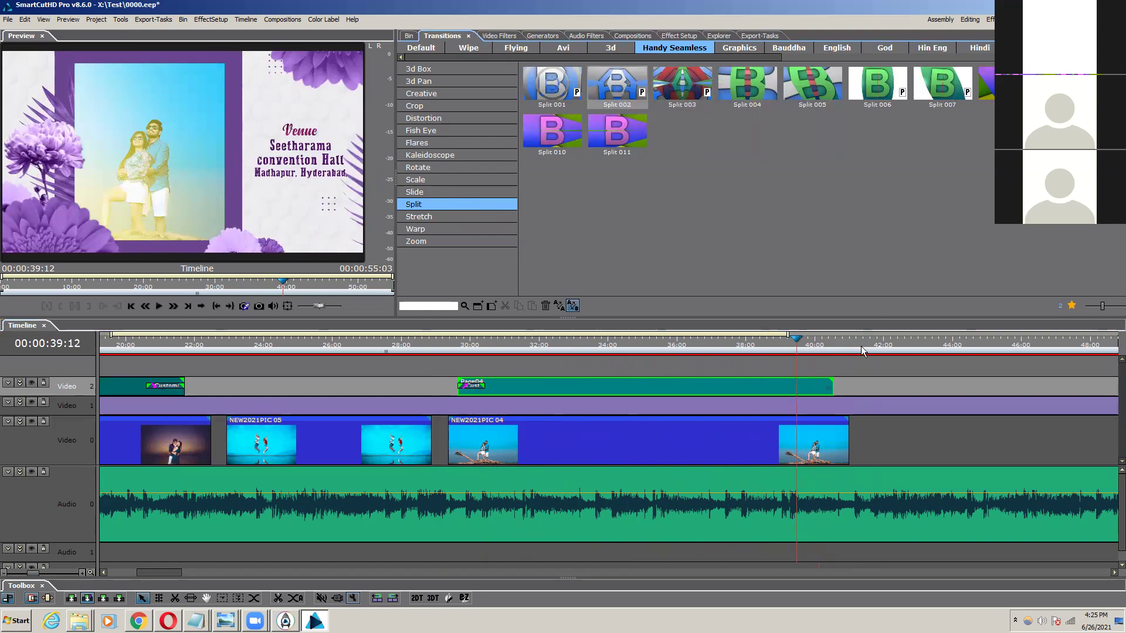
{"action": "left_click_drag", "start_coordinate": [820, 383], "coordinate": [811, 386]}
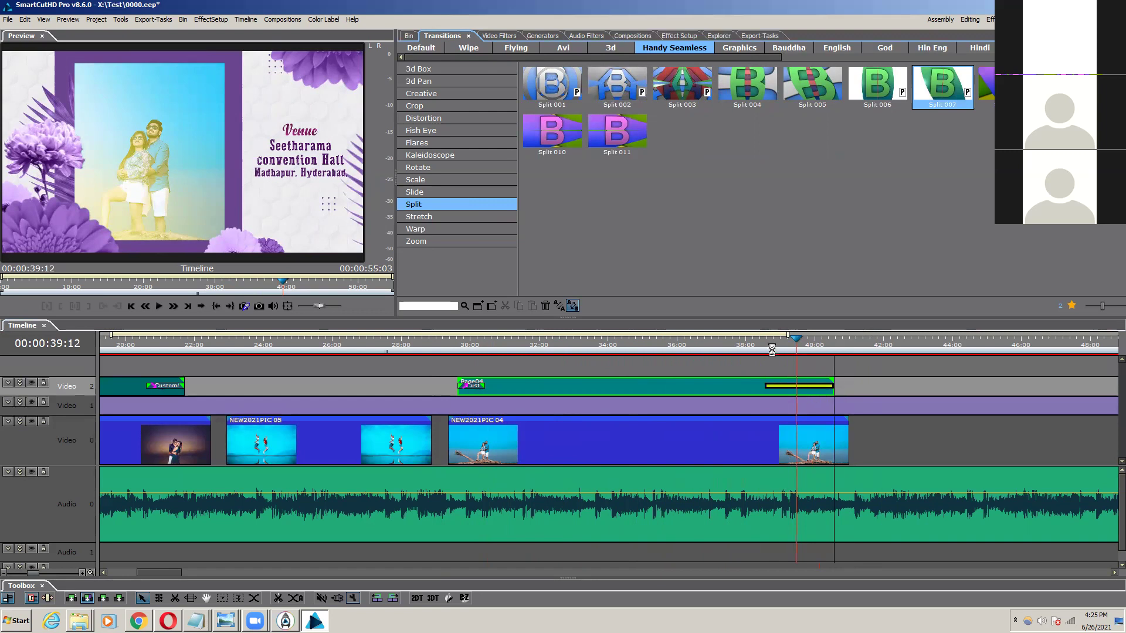
{"action": "key", "text": "space"}
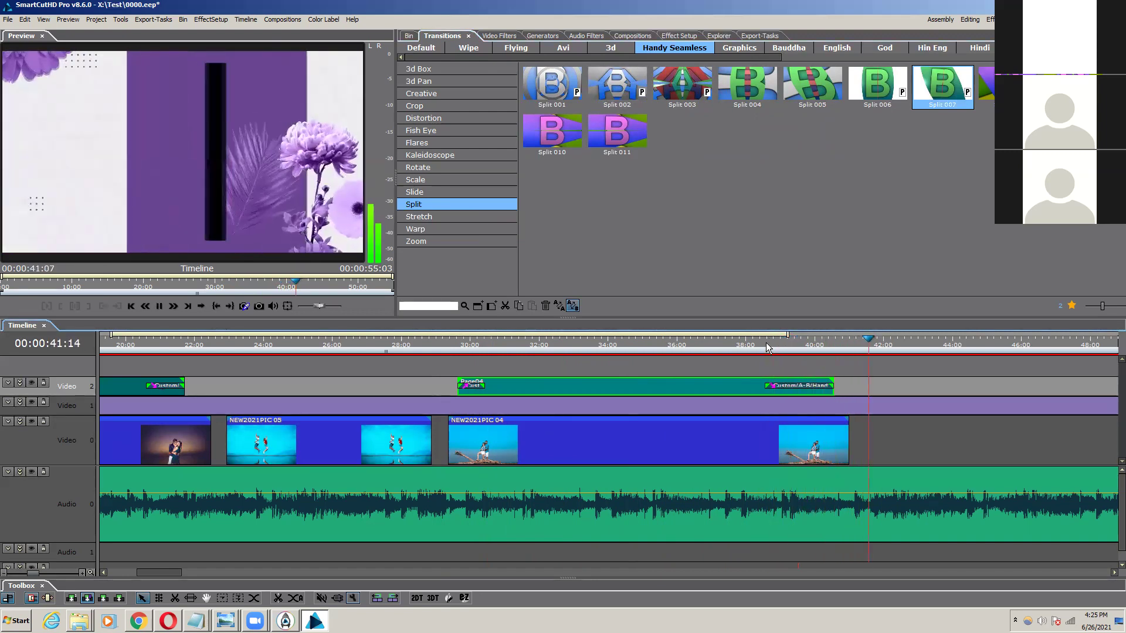
Step: Apply the Stretch 003 transition to the end of the Page04 title, replacing the existing one, and play it
{"action": "left_click", "coordinate": [418, 217]}
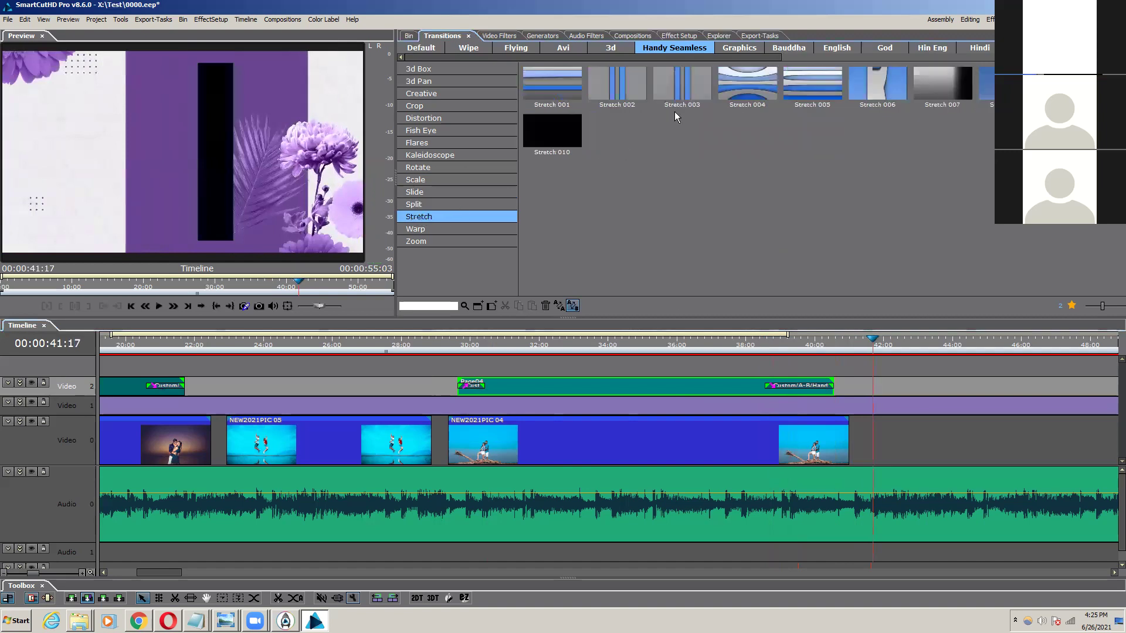
{"action": "left_click", "coordinate": [793, 83]}
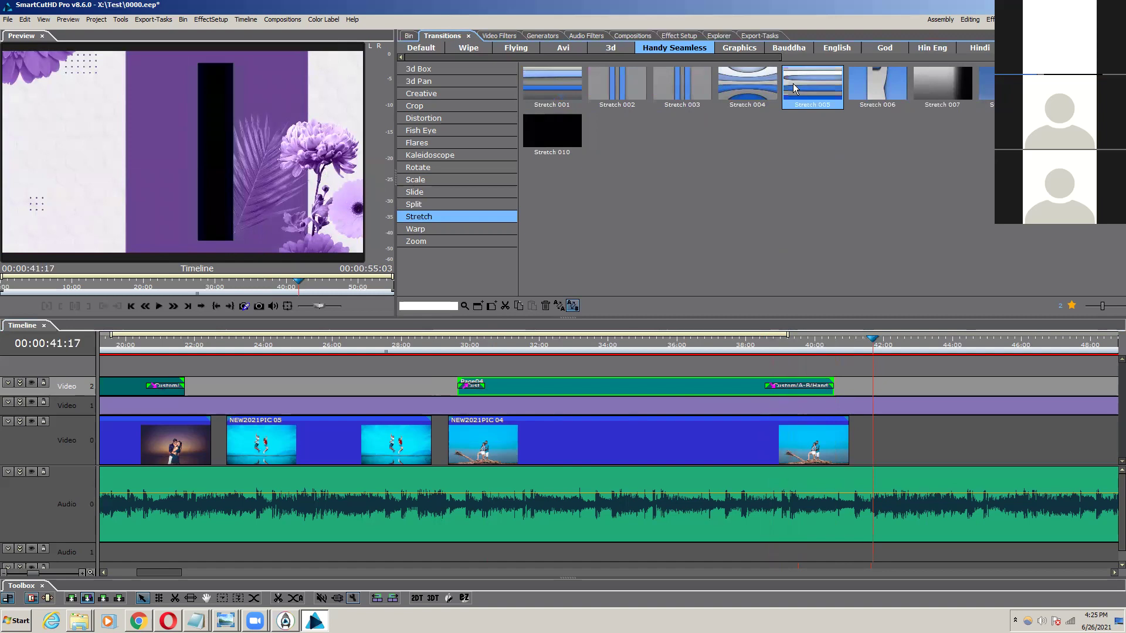
{"action": "left_click_drag", "start_coordinate": [685, 87], "coordinate": [799, 385]}
{"action": "left_click", "coordinate": [774, 342]}
{"action": "key", "text": "space"}
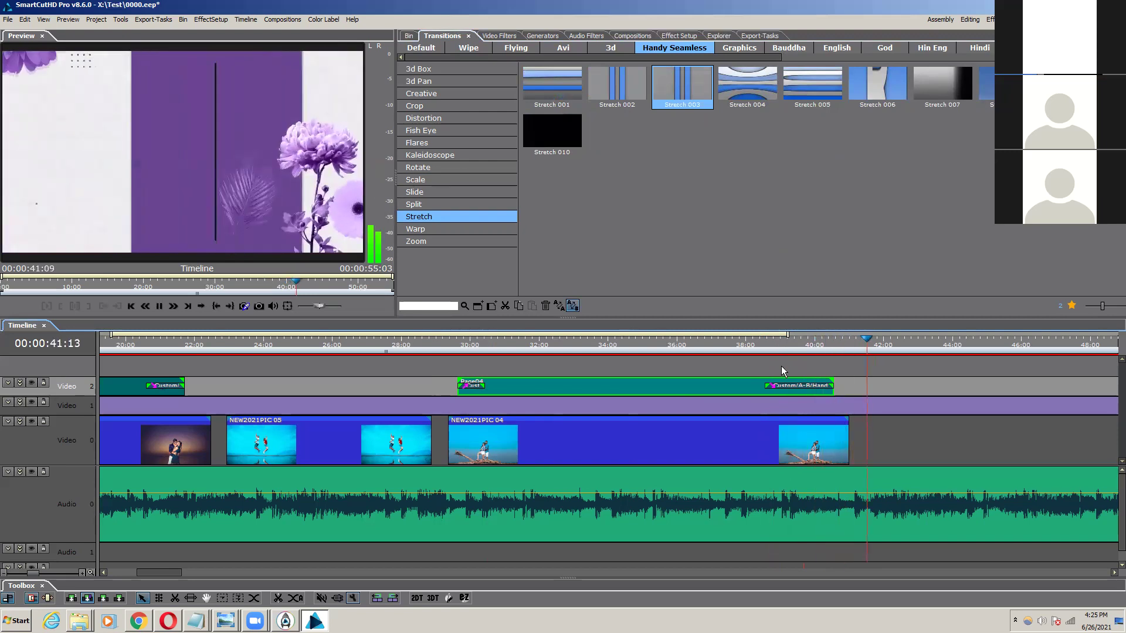
Step: Shorten the transition at the end of the Page04 title to start at about 00:00:39:13 and play it from 00:00:38:14
{"action": "left_click_drag", "start_coordinate": [766, 386], "coordinate": [798, 388]}
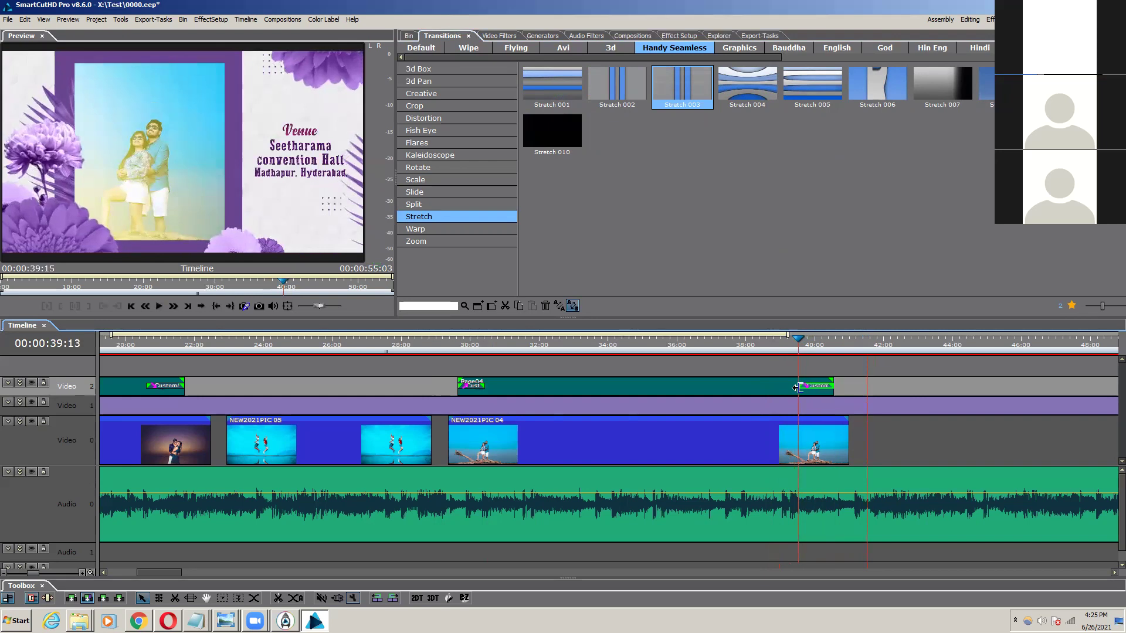
{"action": "left_click", "coordinate": [766, 342]}
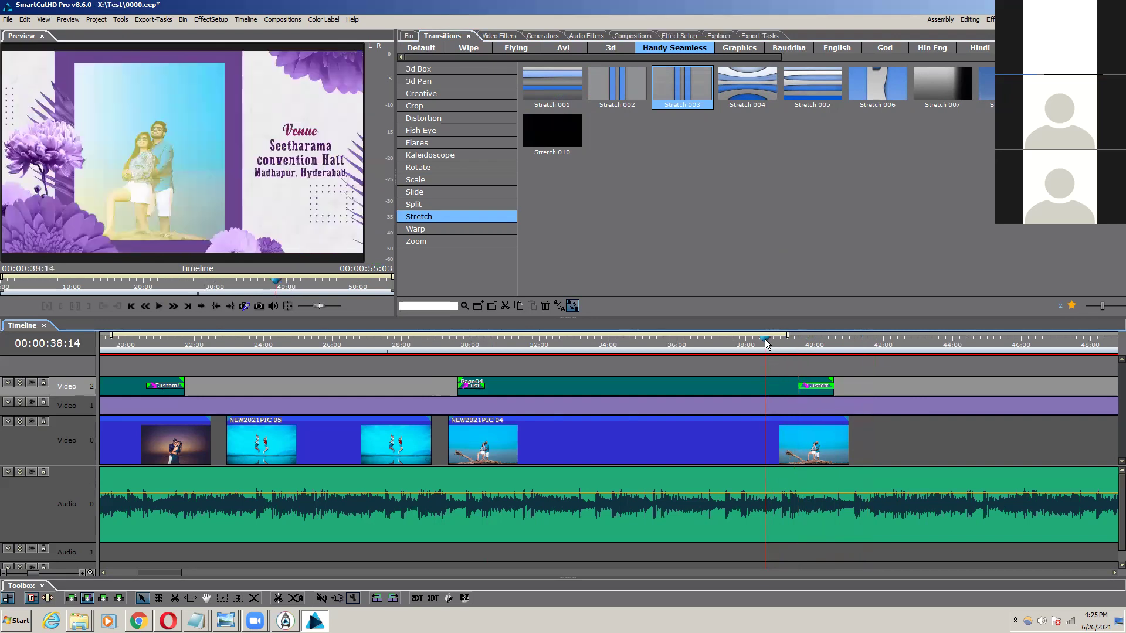
{"action": "key", "text": "space"}
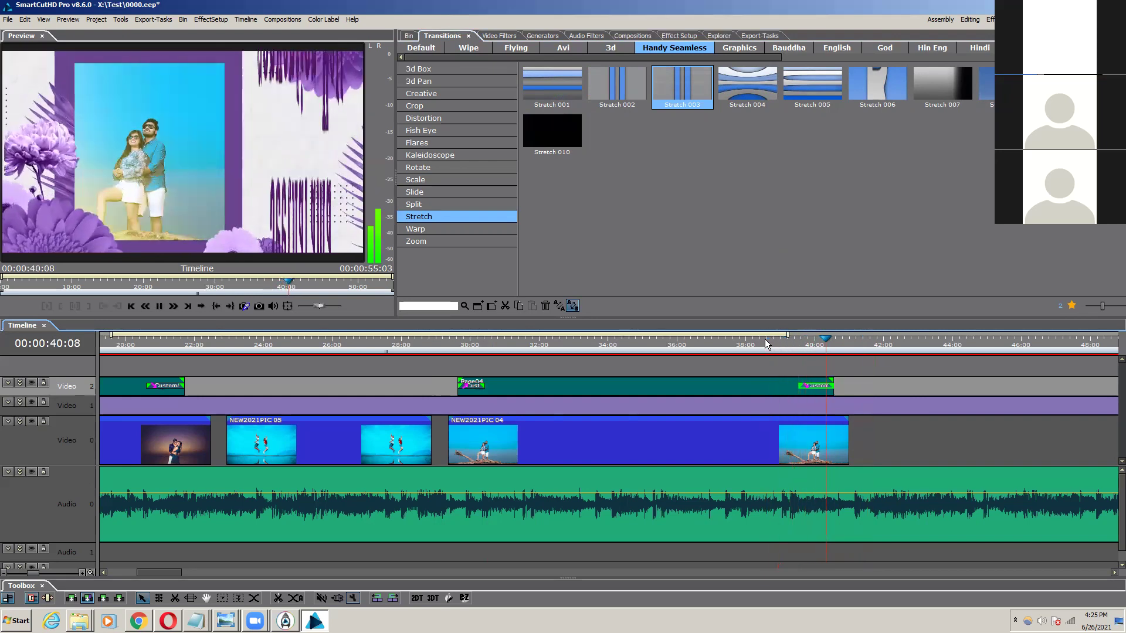
{"action": "left_click_drag", "start_coordinate": [773, 344], "coordinate": [808, 352]}
{"action": "left_click", "coordinate": [772, 344]}
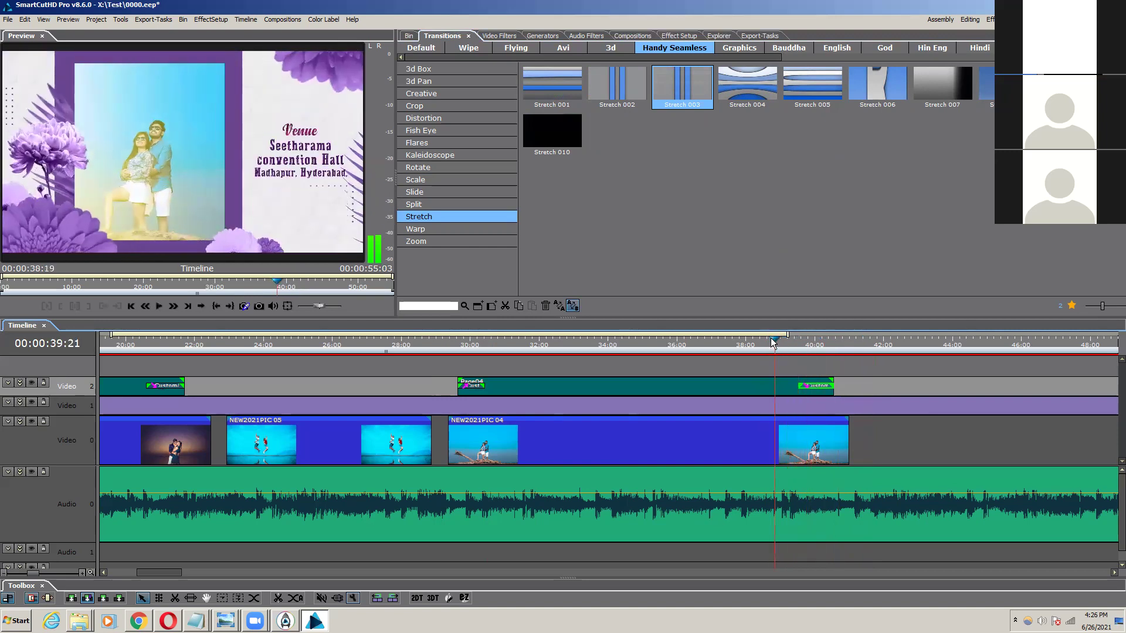
Step: Move the Page04 title's closing transition earlier to start at 00:00:39:00 and play it
{"action": "left_click", "coordinate": [784, 346]}
{"action": "left_click_drag", "start_coordinate": [784, 346], "coordinate": [786, 347]}
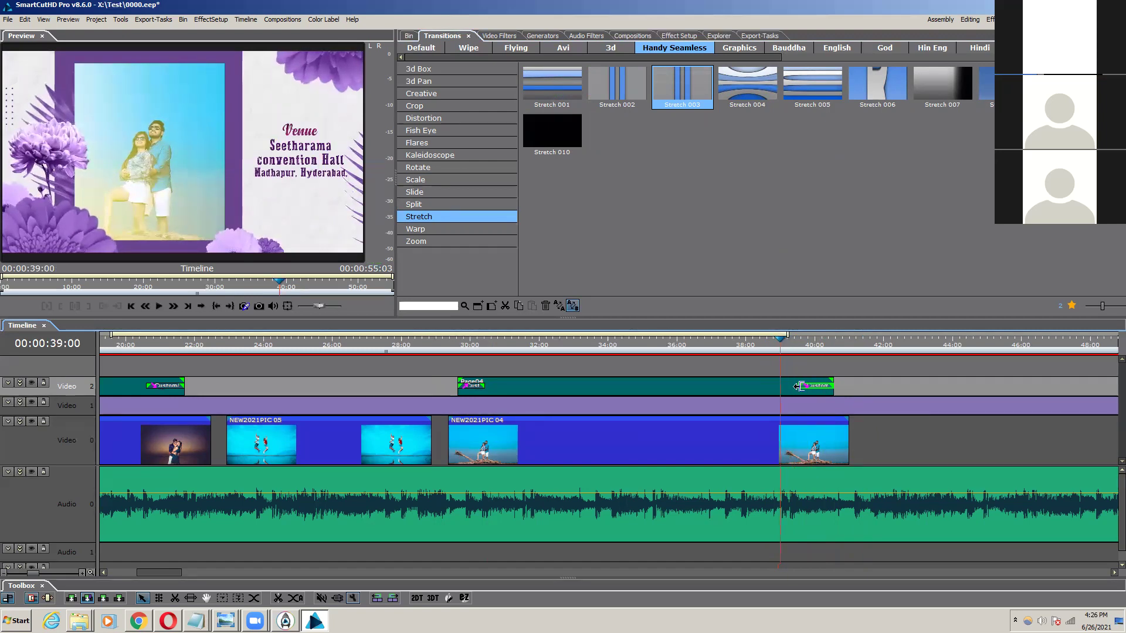
{"action": "mouse_move", "coordinate": [797, 386]}
{"action": "left_mouse_down"}
{"action": "mouse_move", "coordinate": [781, 386]}
{"action": "mouse_move", "coordinate": [831, 383]}
{"action": "mouse_move", "coordinate": [808, 381]}
{"action": "left_mouse_up"}
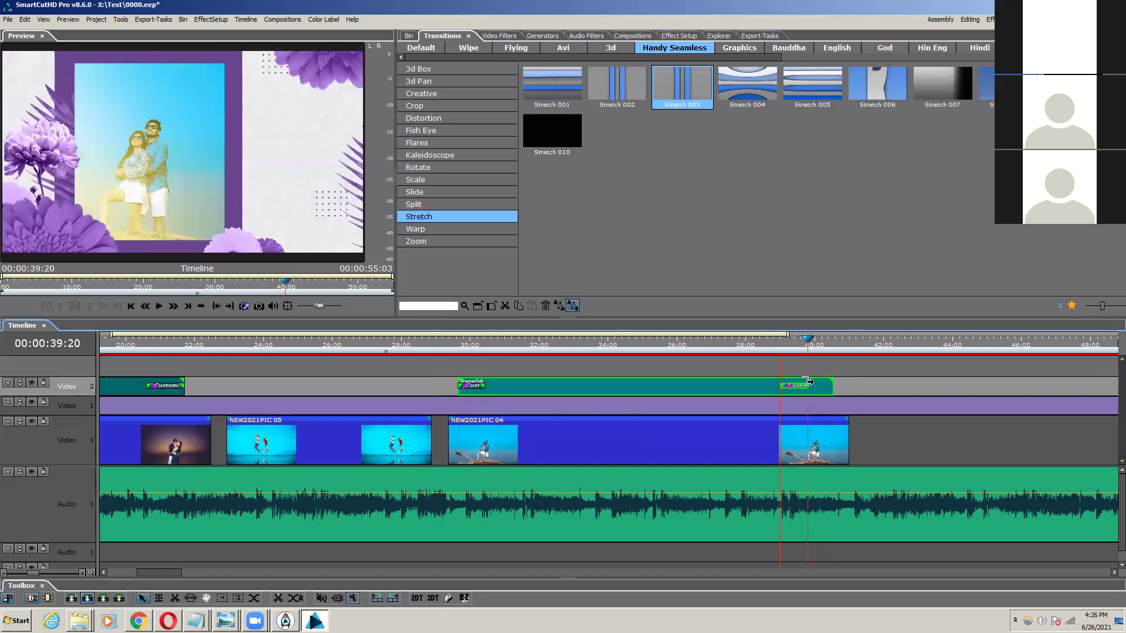
{"action": "key", "text": "space"}
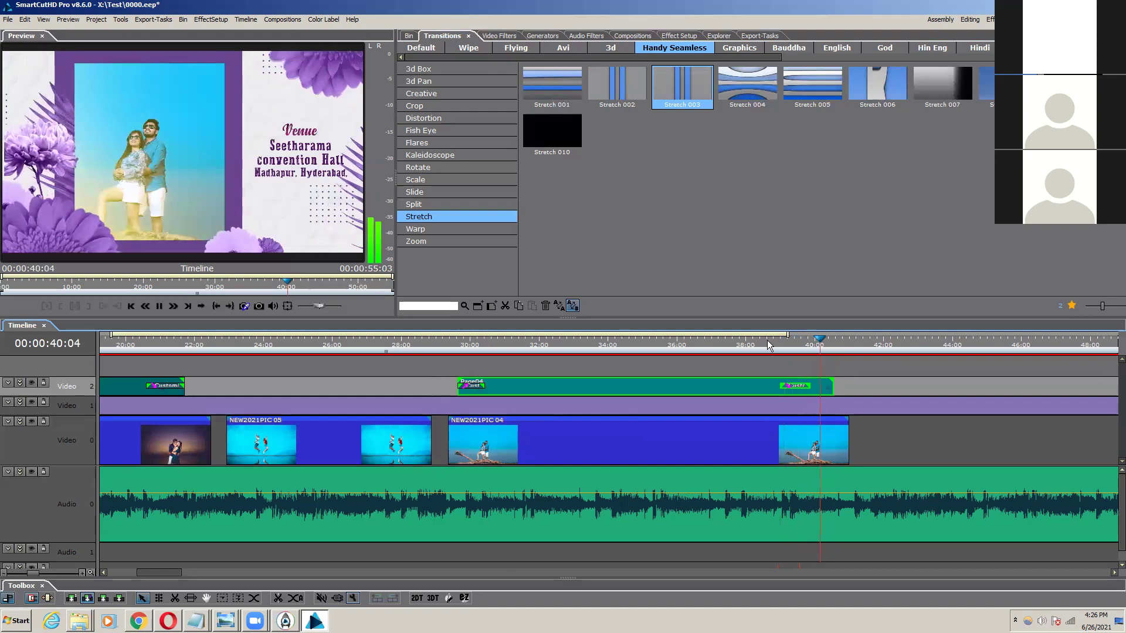
{"action": "key", "text": "space"}
Step: Trim the end of the Page04 title back to where its closing transition ends, play it, and return the playhead to 00:00:29:04
{"action": "left_click_drag", "start_coordinate": [832, 385], "coordinate": [810, 385]}
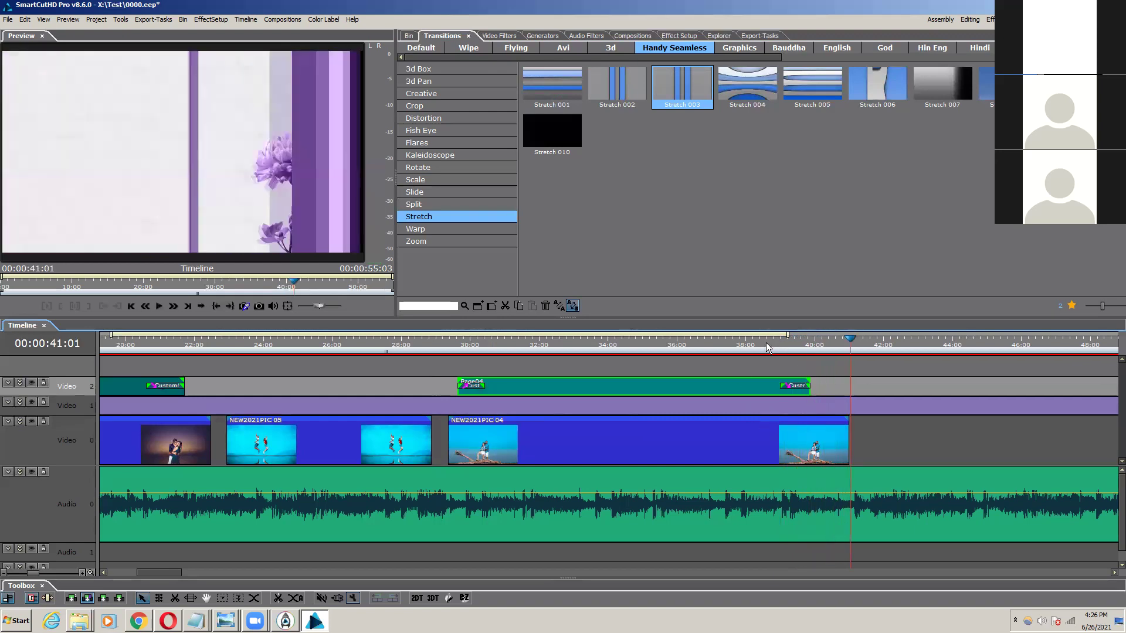
{"action": "left_click", "coordinate": [766, 347]}
{"action": "key", "text": "space"}
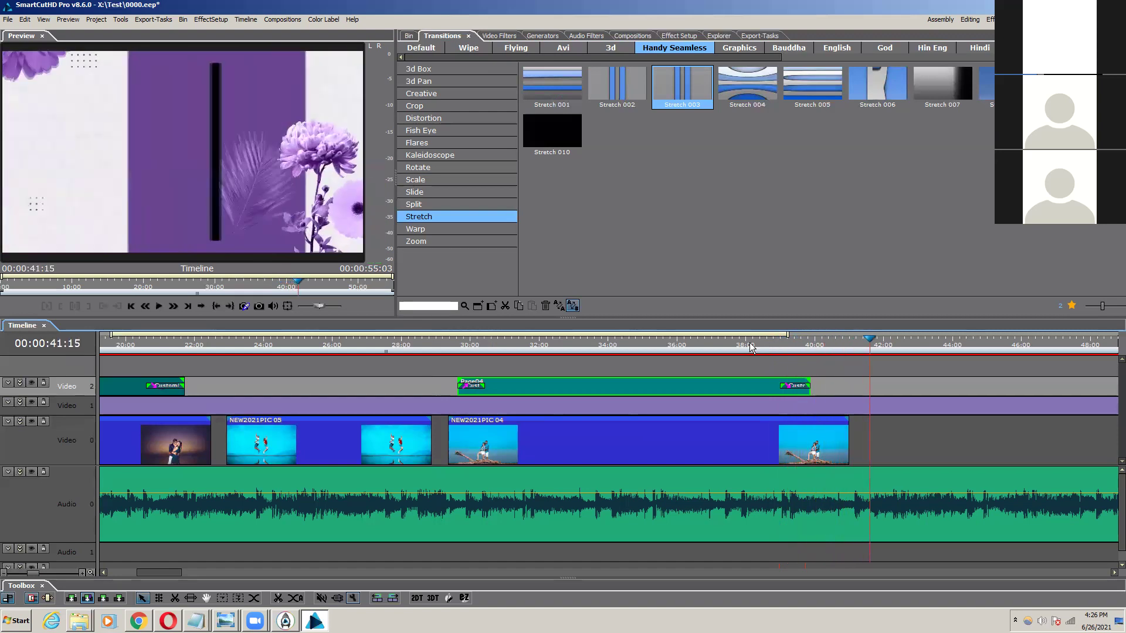
{"action": "left_click", "coordinate": [442, 347]}
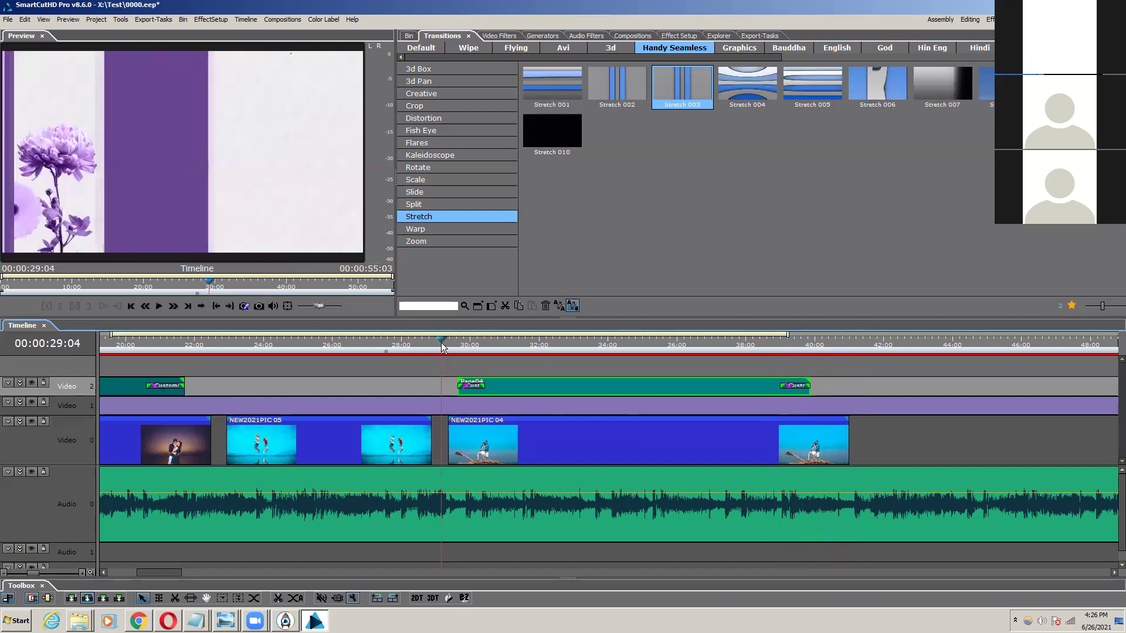
Step: Play the timeline past the last placed photo and set the playhead at the end of the next empty frame, 00:00:48:21
{"action": "key", "text": "space"}
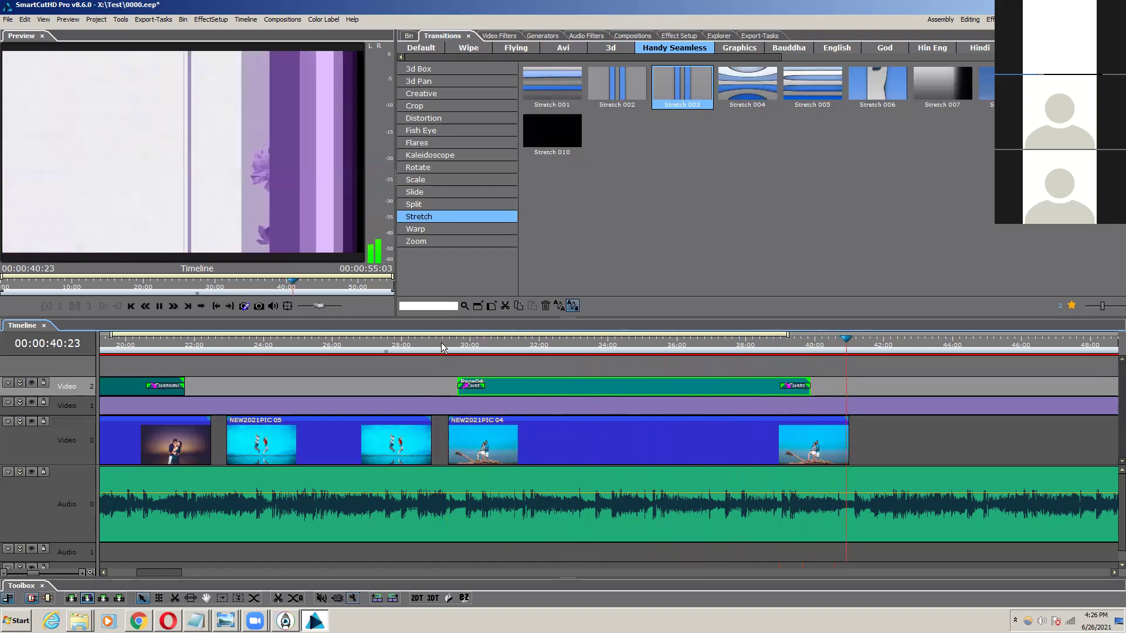
{"action": "key", "text": "space"}
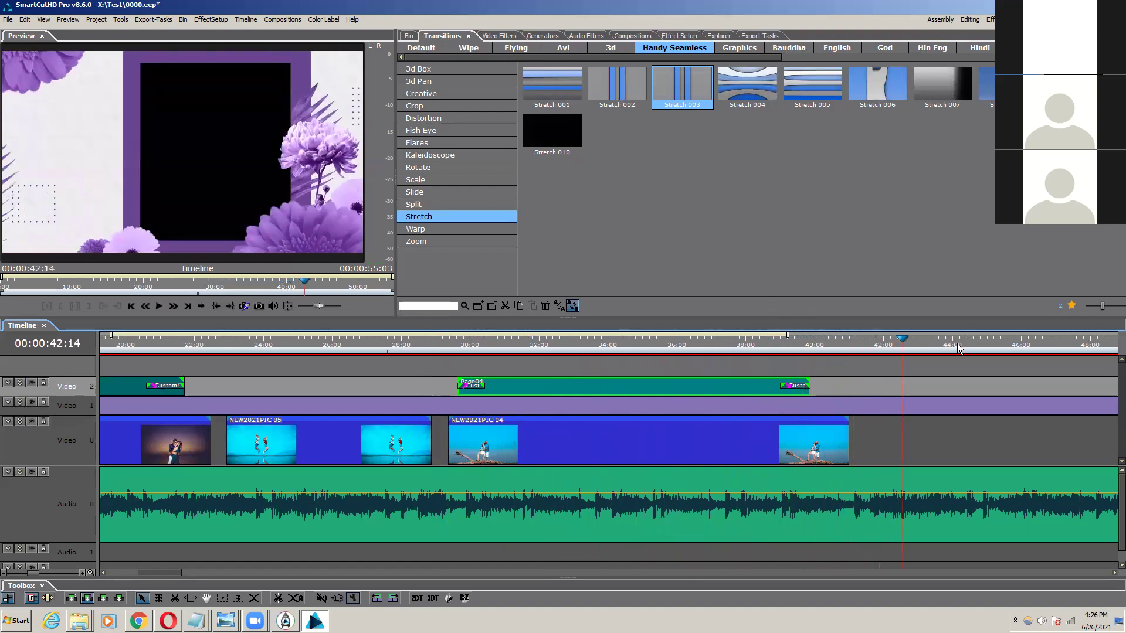
{"action": "left_click_drag", "start_coordinate": [904, 343], "coordinate": [757, 348]}
{"action": "left_click_drag", "start_coordinate": [489, 381], "coordinate": [697, 425]}
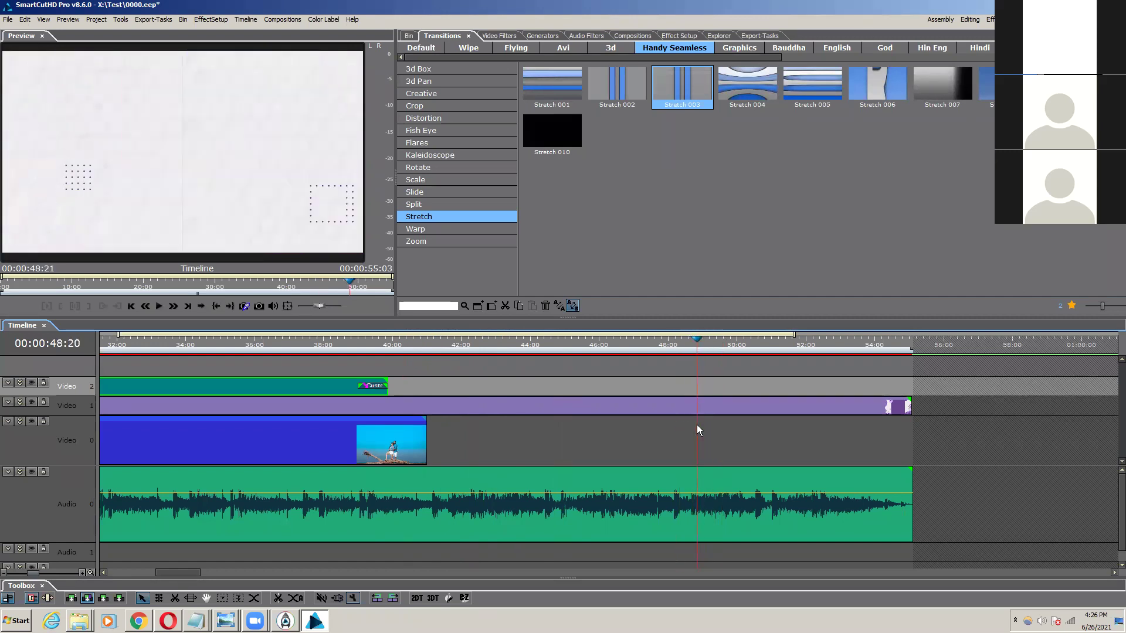
Step: Add the photo NEW2021PIC 06 from the Stills bin folder to the Video 0 track, ending at the playhead
{"action": "left_click", "coordinate": [406, 37]}
{"action": "left_click", "coordinate": [427, 101]}
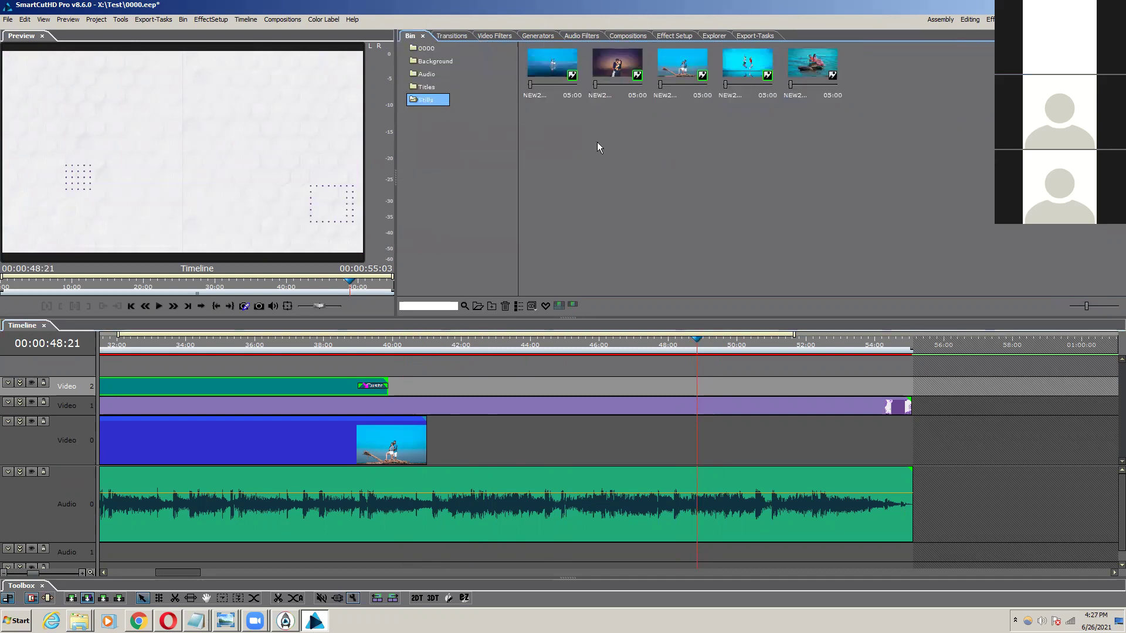
{"action": "left_click", "coordinate": [822, 64]}
{"action": "left_click_drag", "start_coordinate": [818, 86], "coordinate": [525, 427]}
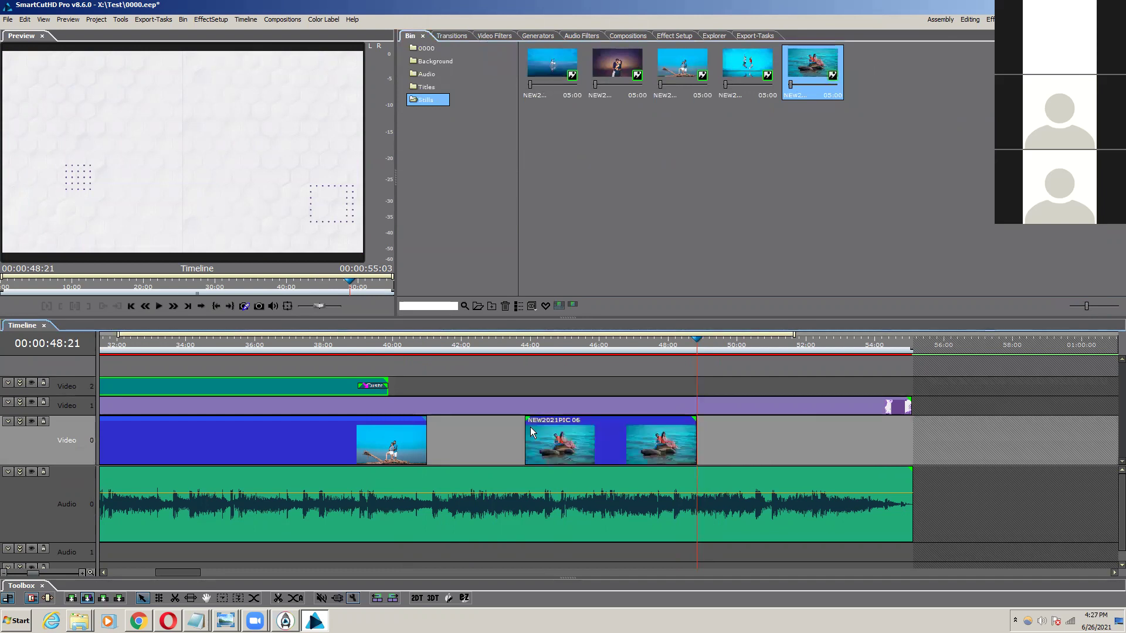
Step: Extend the start of the NEW2021PIC 06 clip back to about 00:00:41:13 and play back the result
{"action": "left_click", "coordinate": [442, 344]}
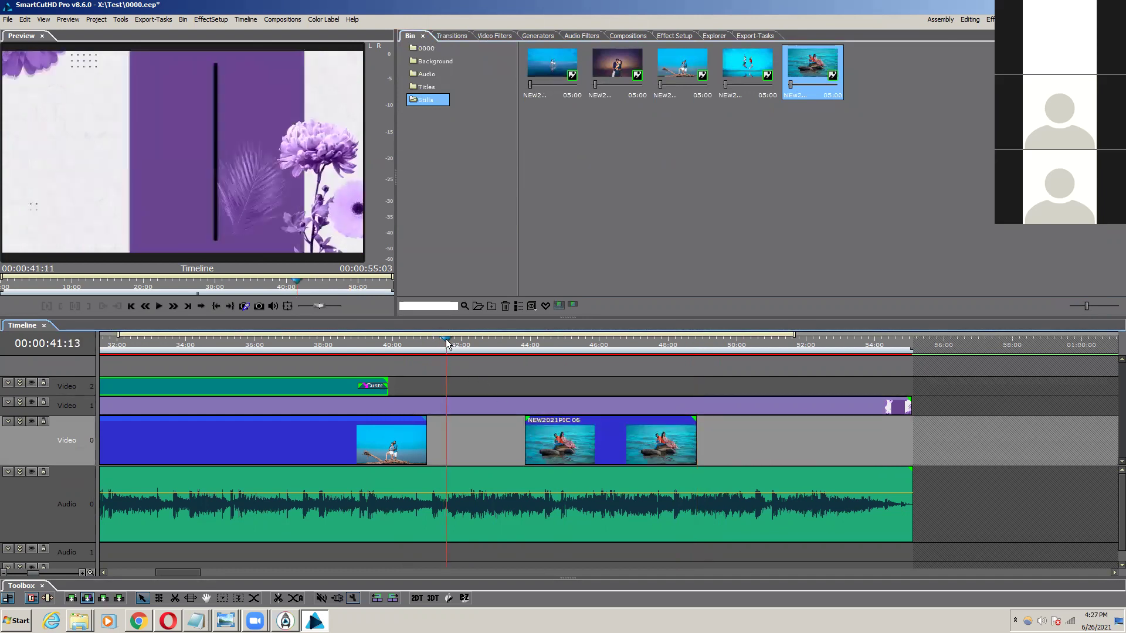
{"action": "left_click_drag", "start_coordinate": [524, 441], "coordinate": [444, 440]}
{"action": "key", "text": "space"}
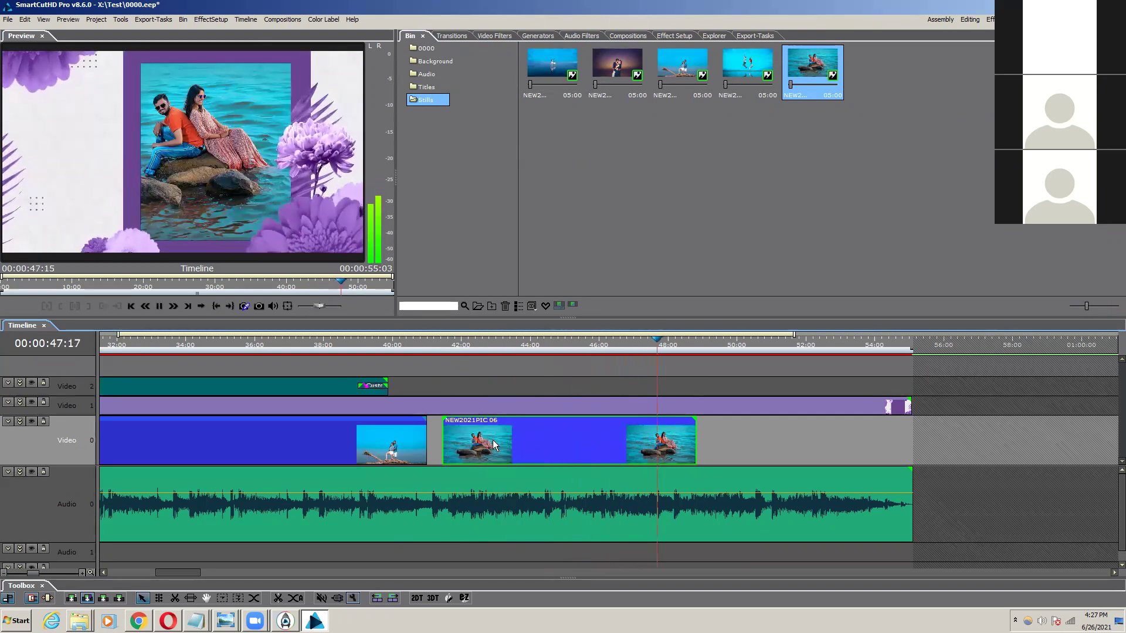
{"action": "left_click", "coordinate": [470, 346]}
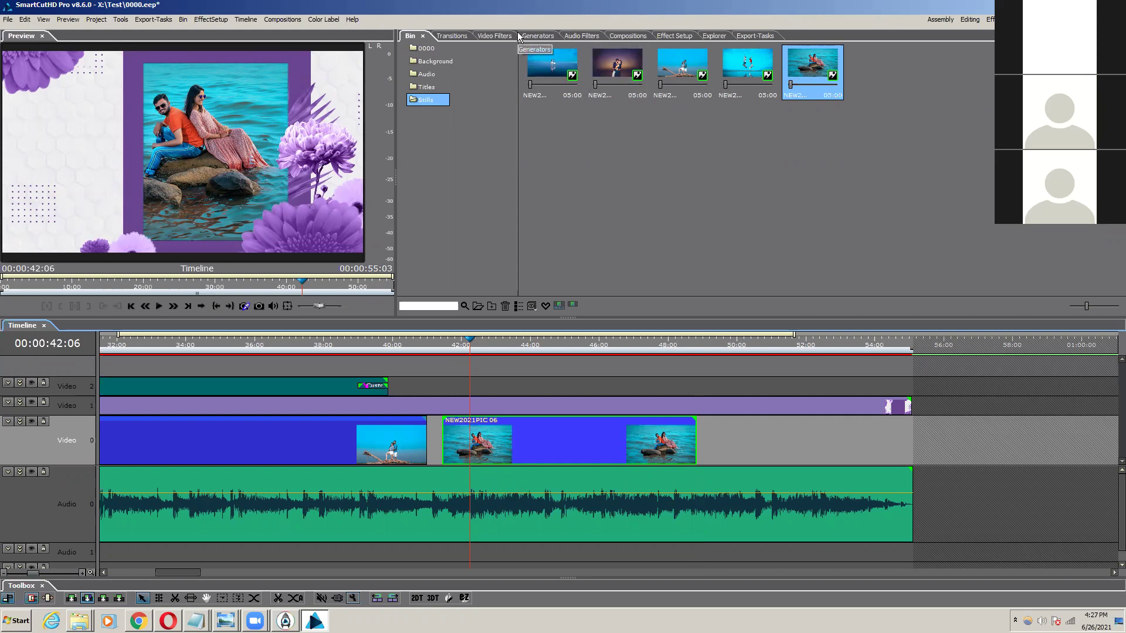
Step: Browse the Film, Filter Alpha, Flares and Lens Flare video filter collections for an effect suited to the photo
{"action": "left_click", "coordinate": [497, 37]}
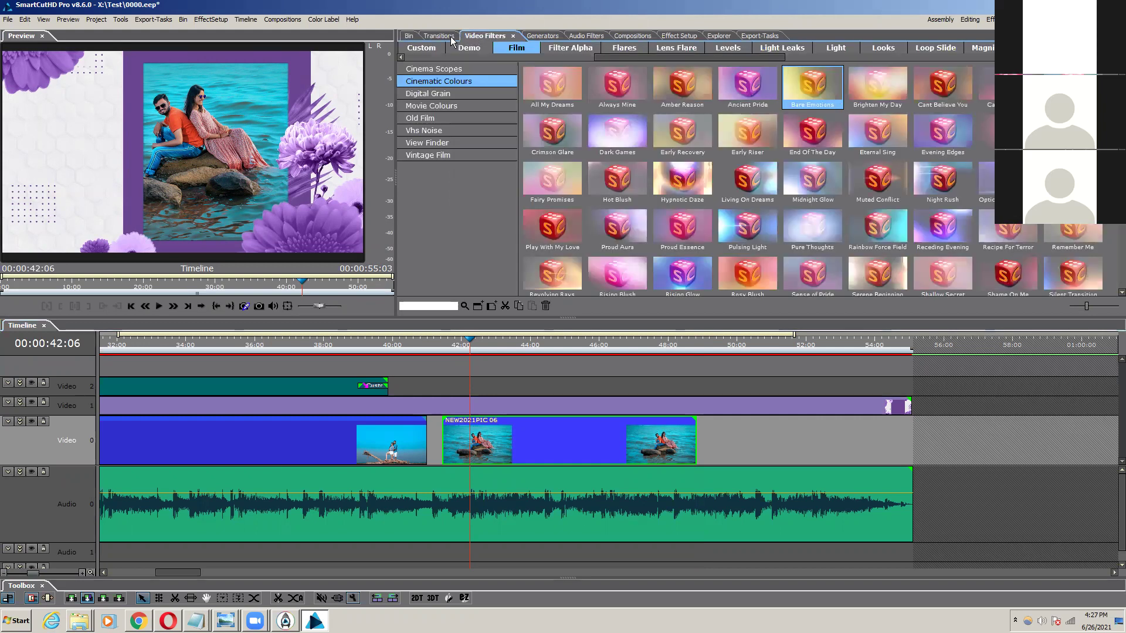
{"action": "left_click", "coordinate": [454, 38]}
{"action": "left_click", "coordinate": [486, 37]}
{"action": "left_click", "coordinate": [452, 154]}
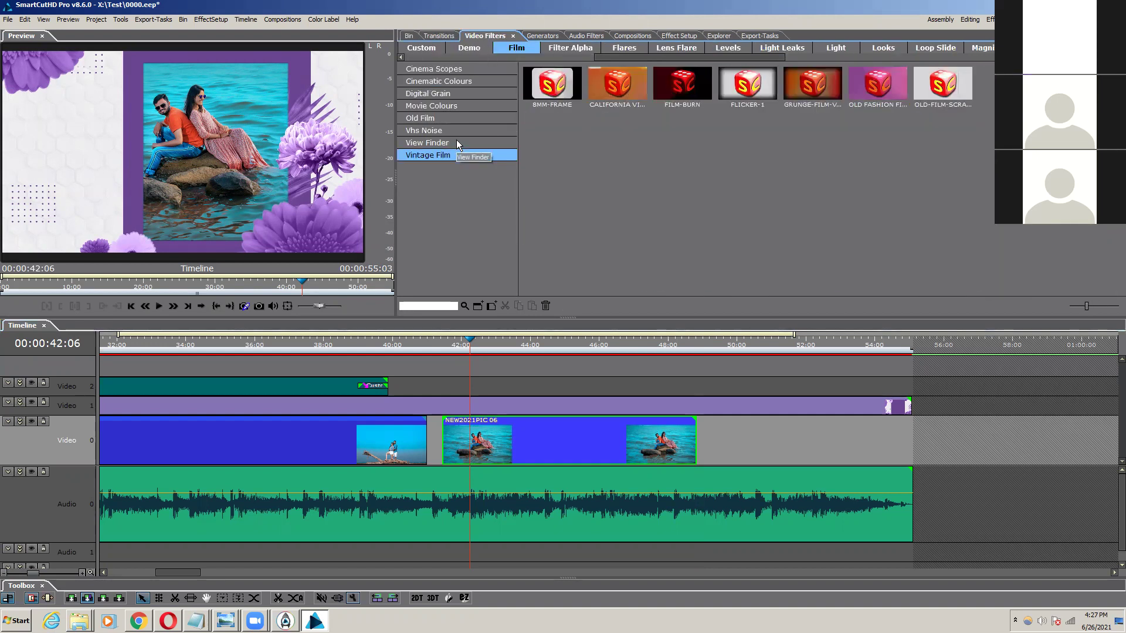
{"action": "left_click", "coordinate": [457, 141]}
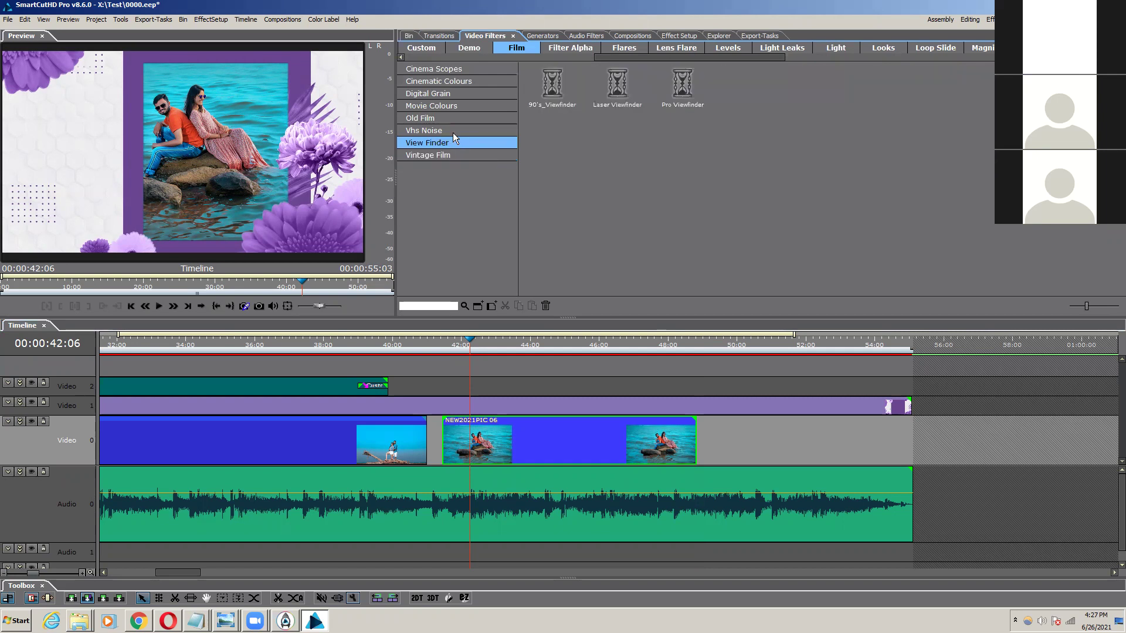
{"action": "left_click", "coordinate": [455, 127]}
{"action": "key", "text": "Up"}
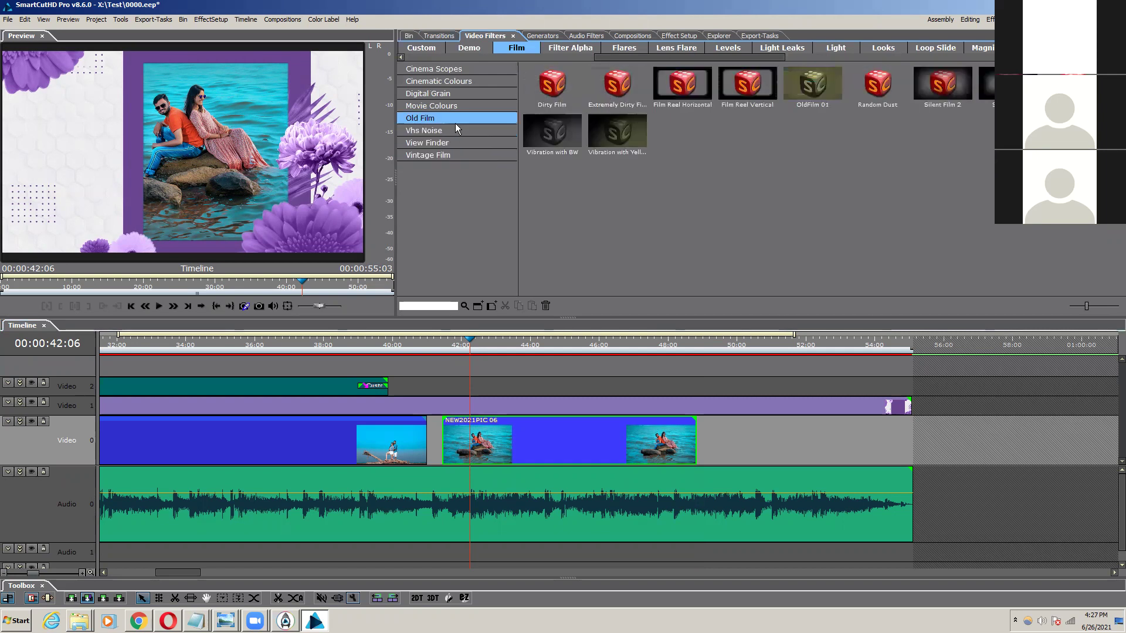
{"action": "left_click", "coordinate": [457, 107]}
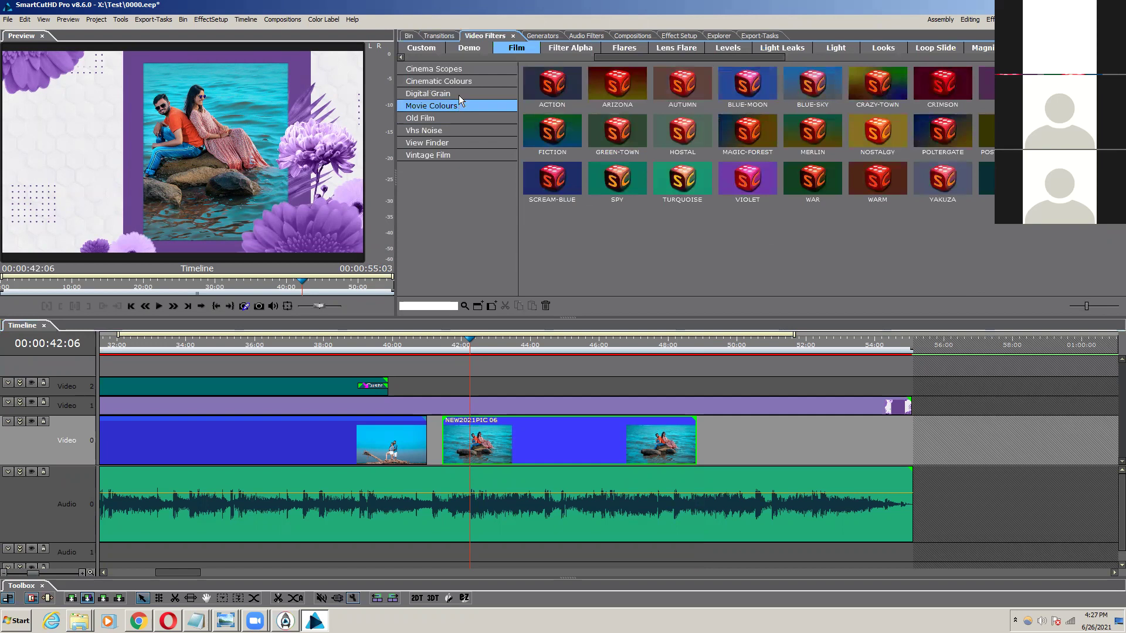
{"action": "left_click", "coordinate": [458, 95]}
{"action": "left_click", "coordinate": [464, 81]}
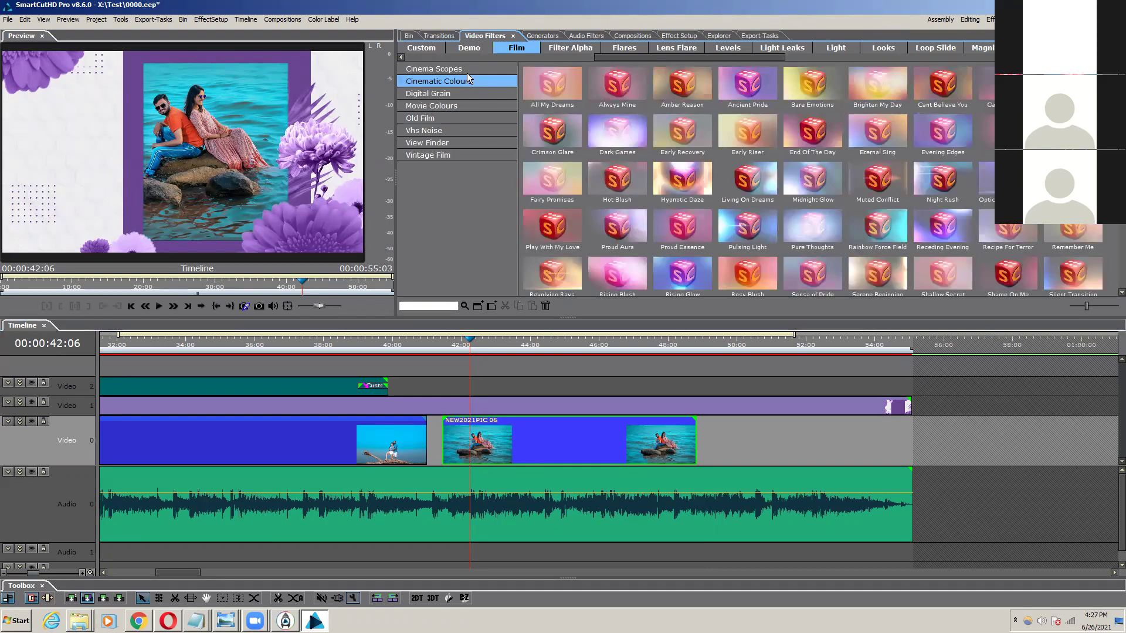
{"action": "left_click", "coordinate": [576, 48]}
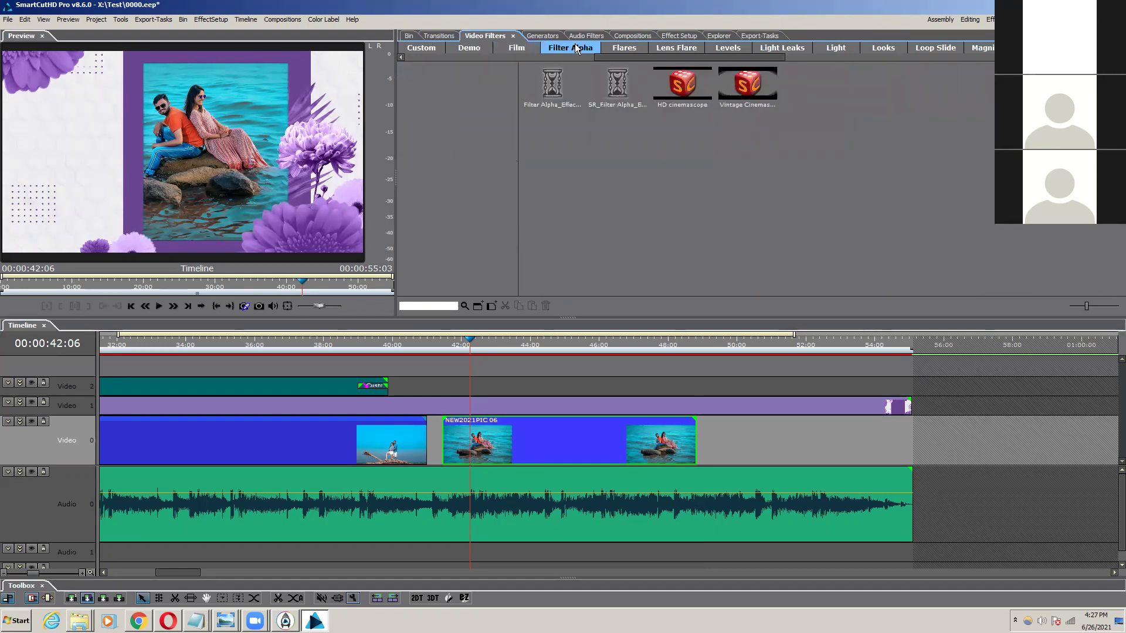
{"action": "left_click", "coordinate": [610, 49]}
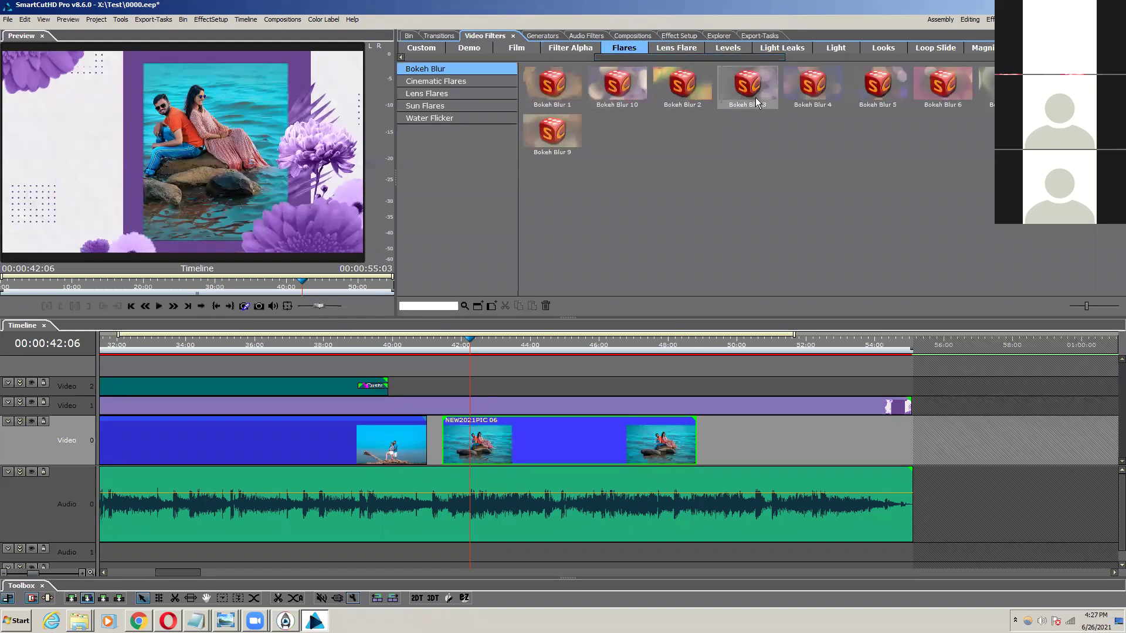
{"action": "left_click", "coordinate": [672, 52]}
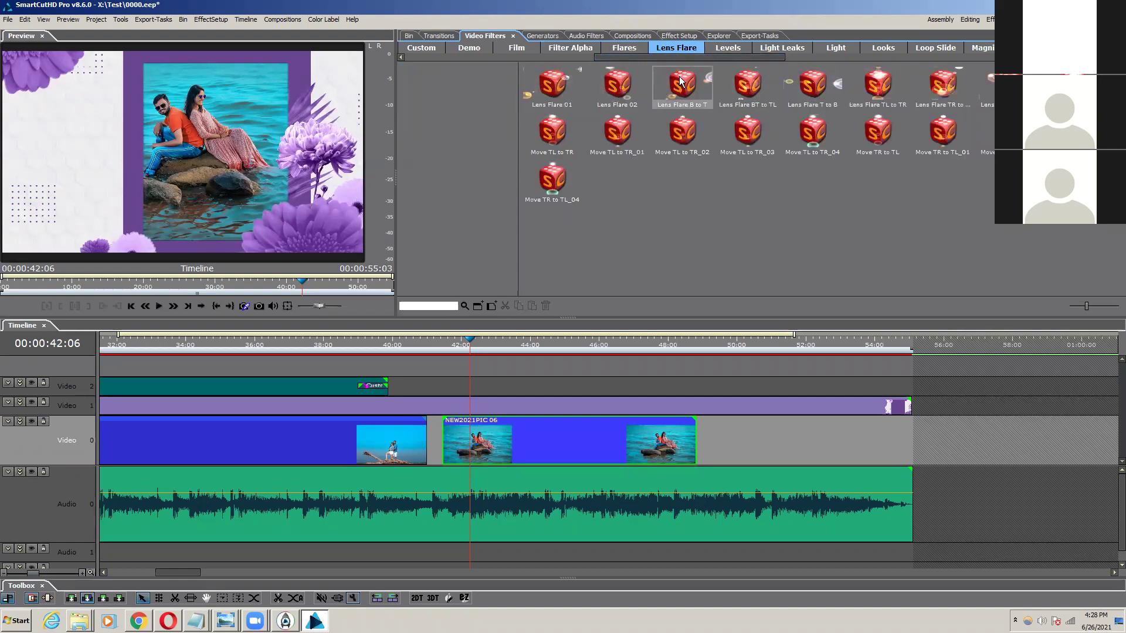
{"action": "left_click", "coordinate": [634, 51]}
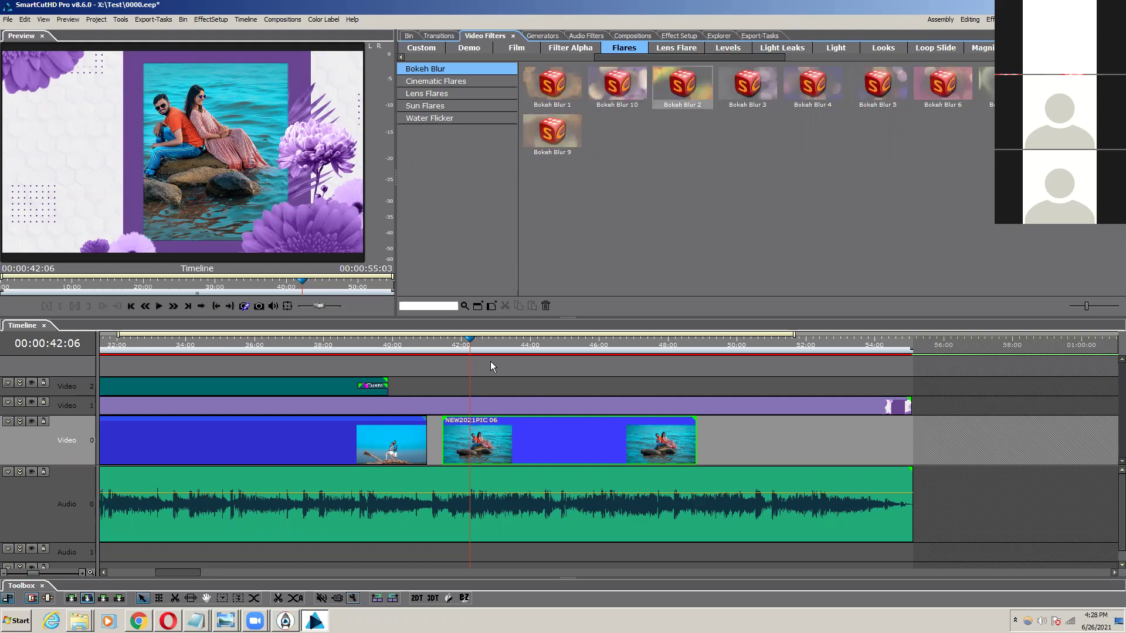
Step: Try the Bokeh Blur 2 and Bokeh Blur 6 filters on the NEW2021PIC 06 clip and preview them
{"action": "left_click", "coordinate": [469, 346]}
{"action": "key", "text": "space"}
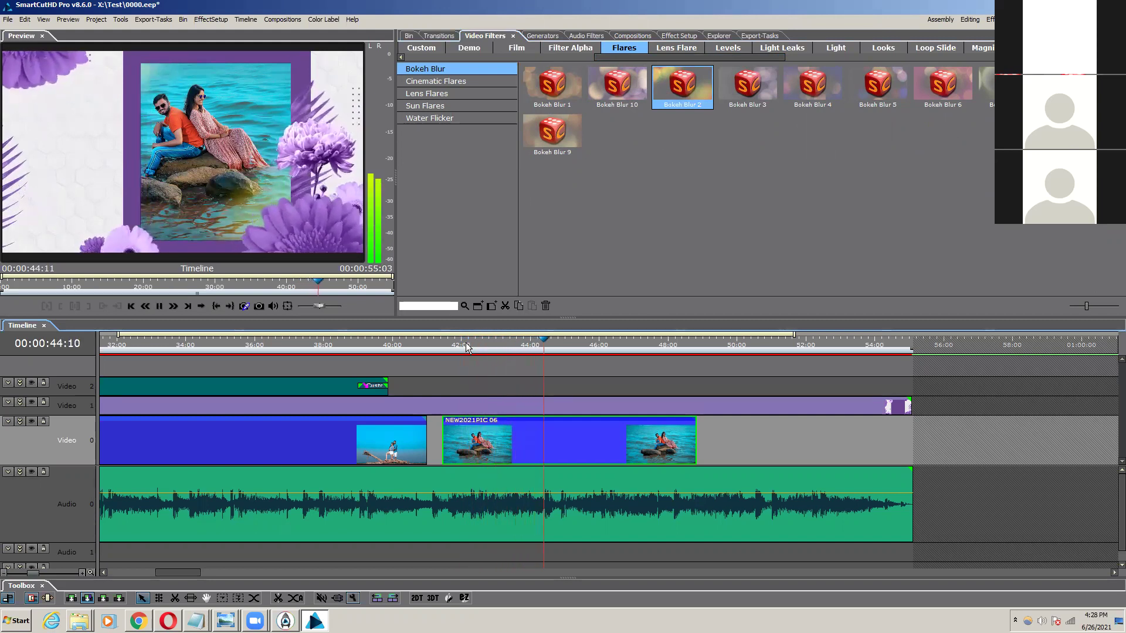
{"action": "key", "text": "space"}
{"action": "left_click_drag", "start_coordinate": [943, 85], "coordinate": [546, 423]}
{"action": "key", "text": "space"}
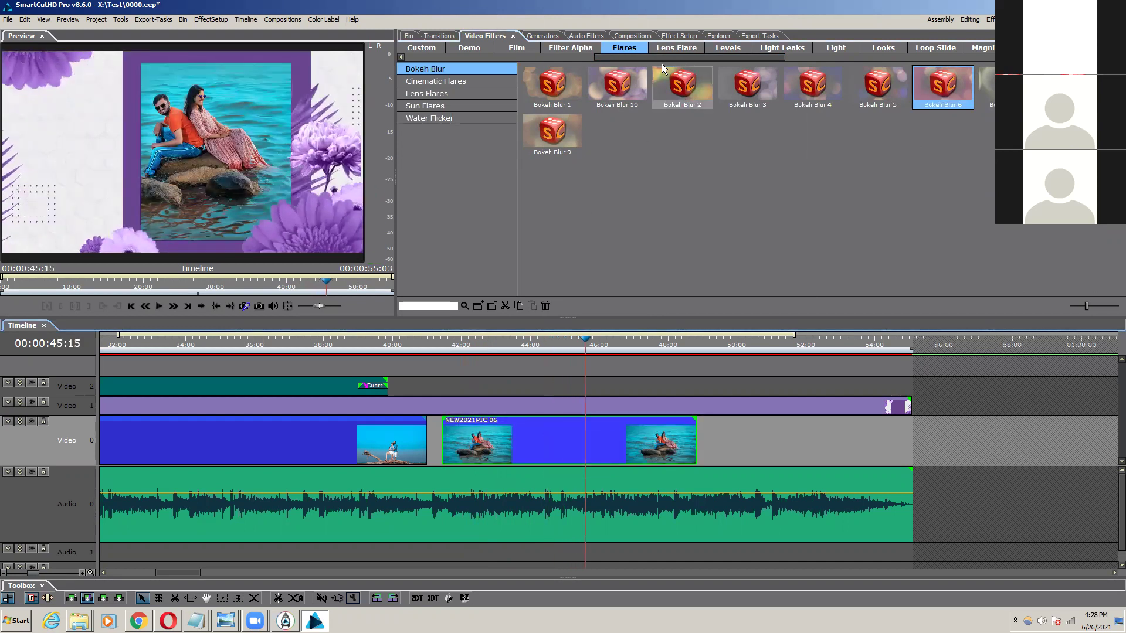
Step: Try the Lens Flare B to T filter on the NEW2021PIC 06 clip and preview it
{"action": "left_click", "coordinate": [669, 48]}
{"action": "left_click_drag", "start_coordinate": [682, 85], "coordinate": [571, 444]}
{"action": "key", "text": "space"}
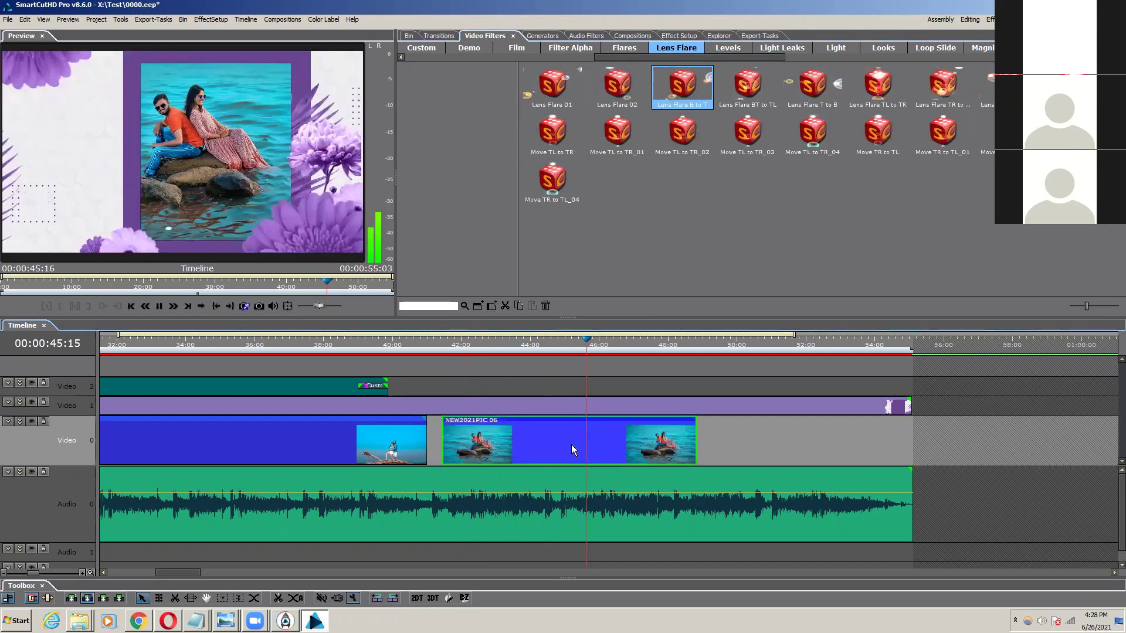
{"action": "left_click", "coordinate": [508, 344]}
{"action": "key", "text": "space"}
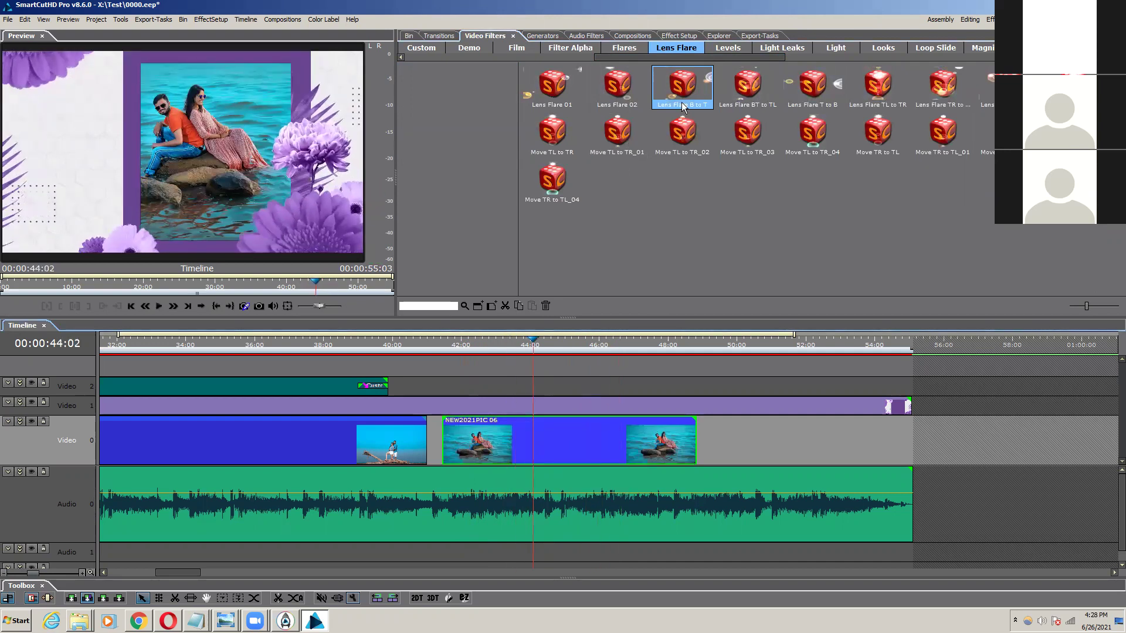
Step: Look through the Levels, Flares and Filter Alpha filters and the Film subcategories for another effect
{"action": "left_click", "coordinate": [723, 49]}
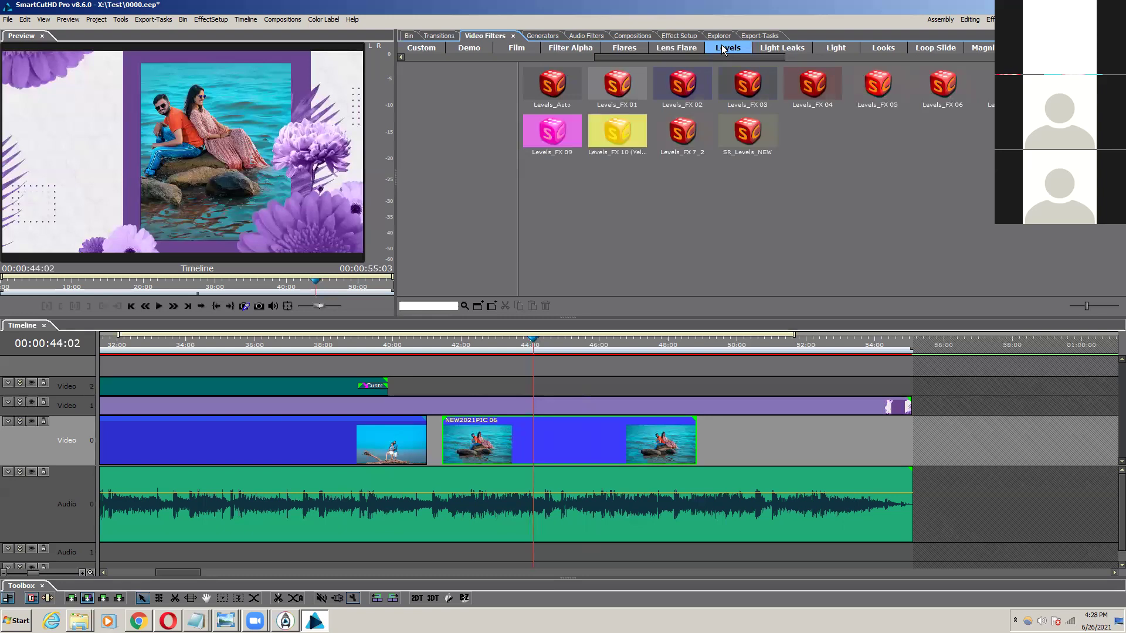
{"action": "left_click", "coordinate": [625, 49]}
{"action": "left_click", "coordinate": [572, 49]}
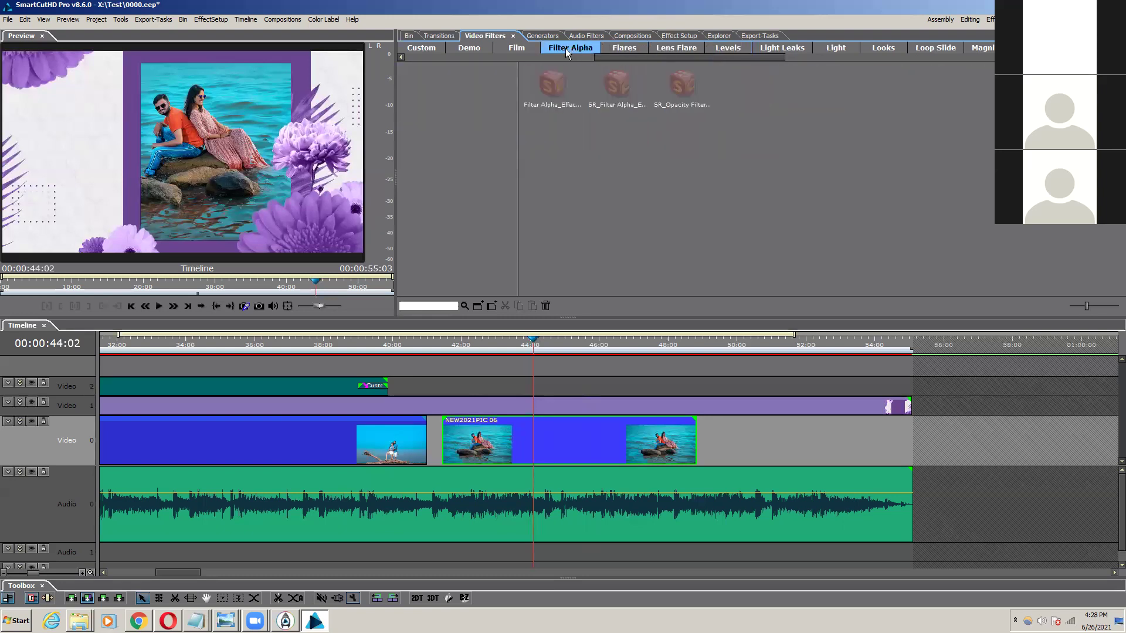
{"action": "left_click", "coordinate": [624, 50]}
{"action": "left_click", "coordinate": [498, 50]}
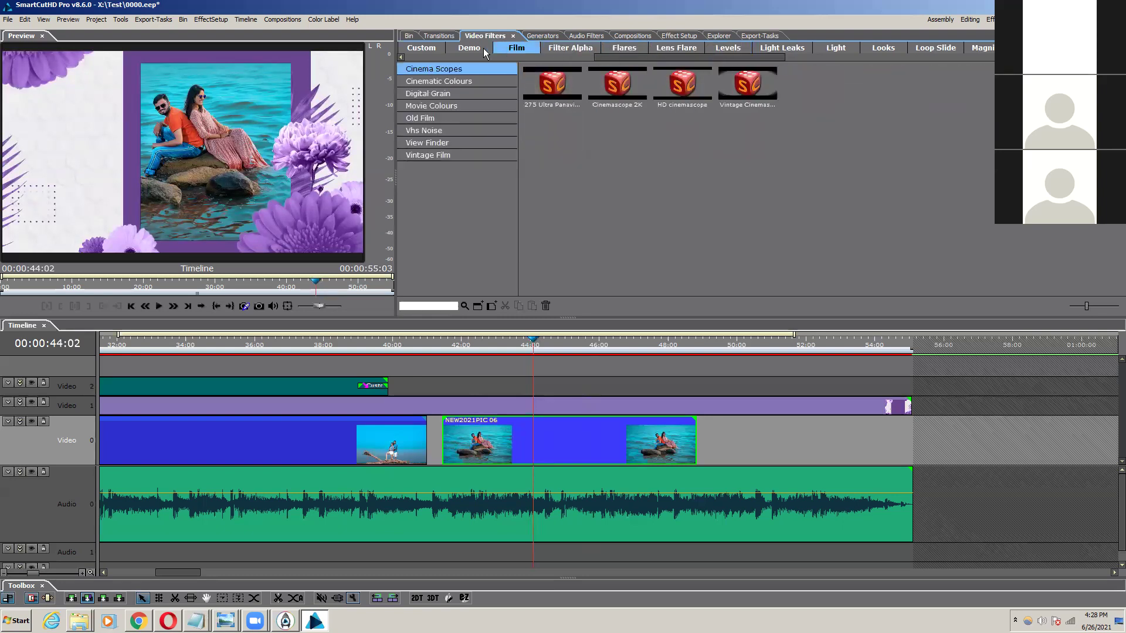
{"action": "left_click", "coordinate": [462, 90]}
{"action": "left_click", "coordinate": [459, 109]}
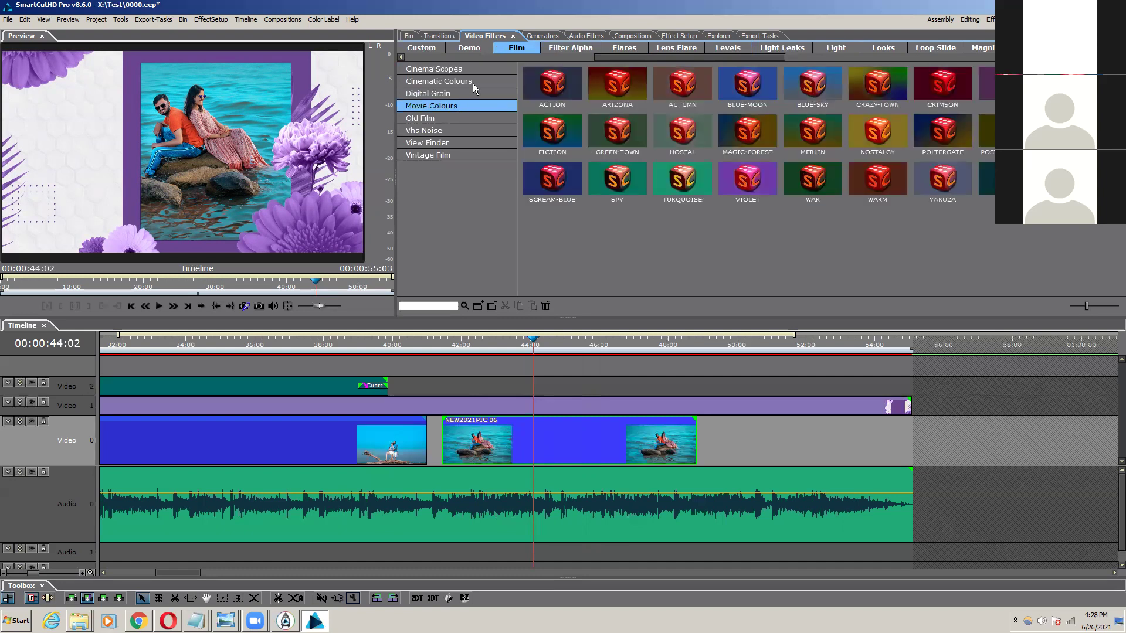
{"action": "left_click", "coordinate": [472, 83]}
{"action": "left_click", "coordinate": [466, 156]}
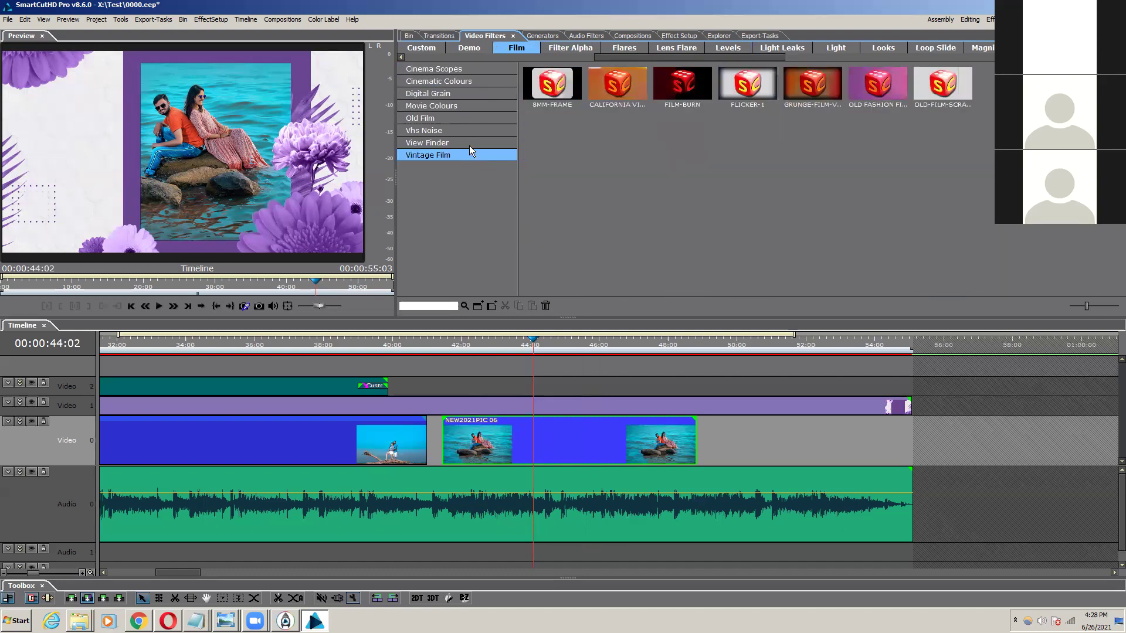
{"action": "left_click", "coordinate": [469, 144]}
{"action": "left_click", "coordinate": [475, 130]}
{"action": "left_click", "coordinate": [479, 118]}
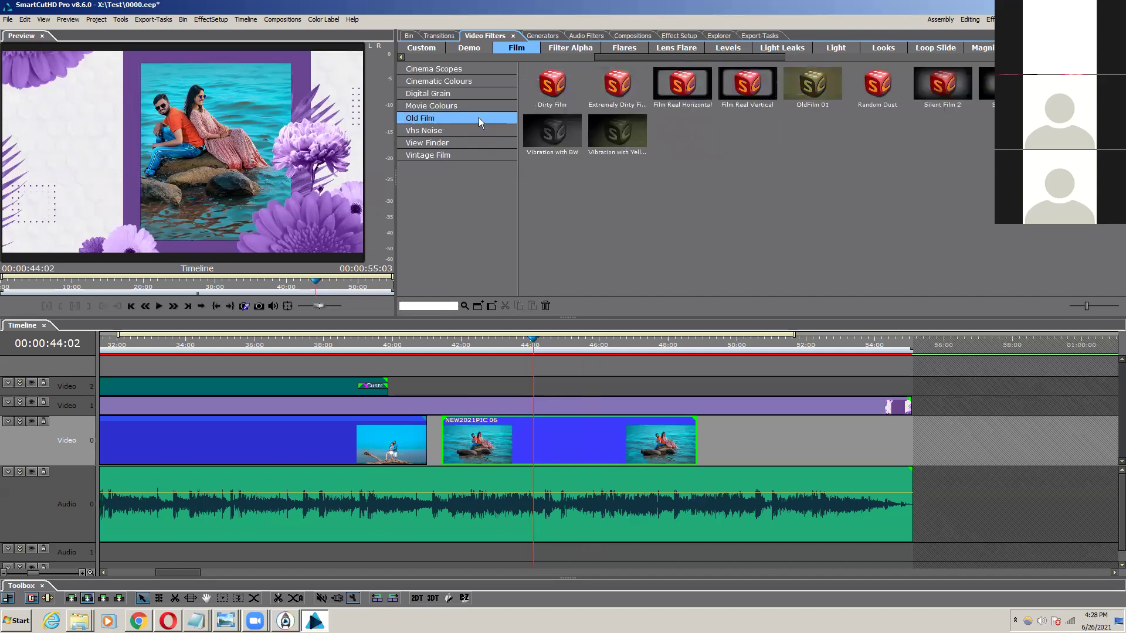
{"action": "left_click", "coordinate": [481, 106]}
{"action": "left_click", "coordinate": [485, 92]}
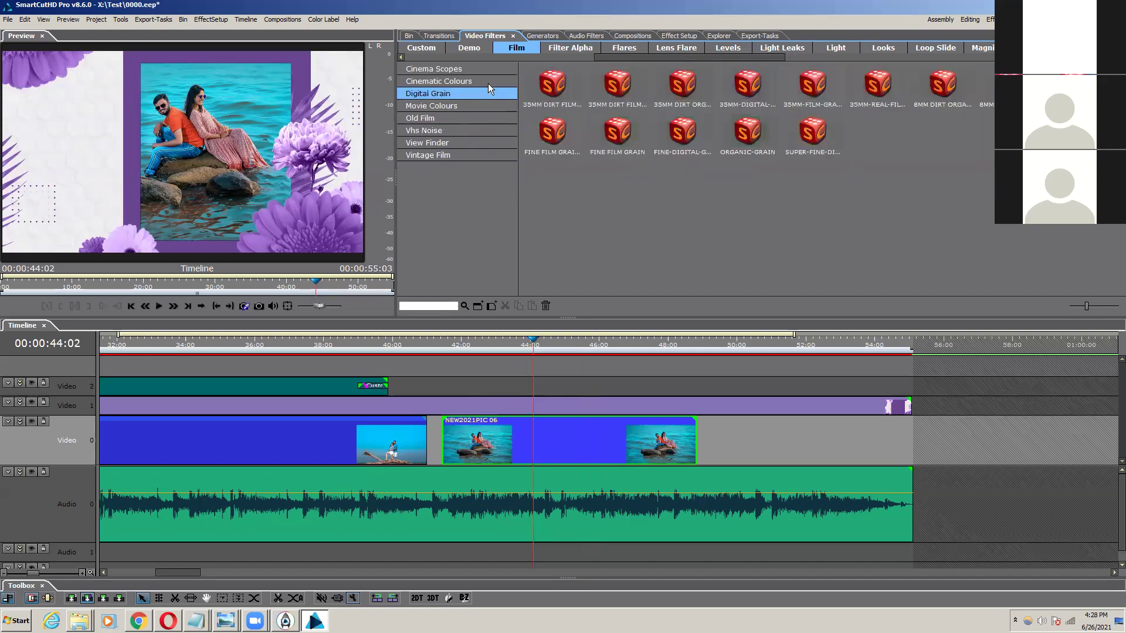
{"action": "left_click", "coordinate": [489, 81]}
{"action": "left_click", "coordinate": [489, 71]}
Step: Apply the Young Memories filter from Cinematic Colours to the NEW2021PIC 06 clip and play it back
{"action": "left_click", "coordinate": [488, 81]}
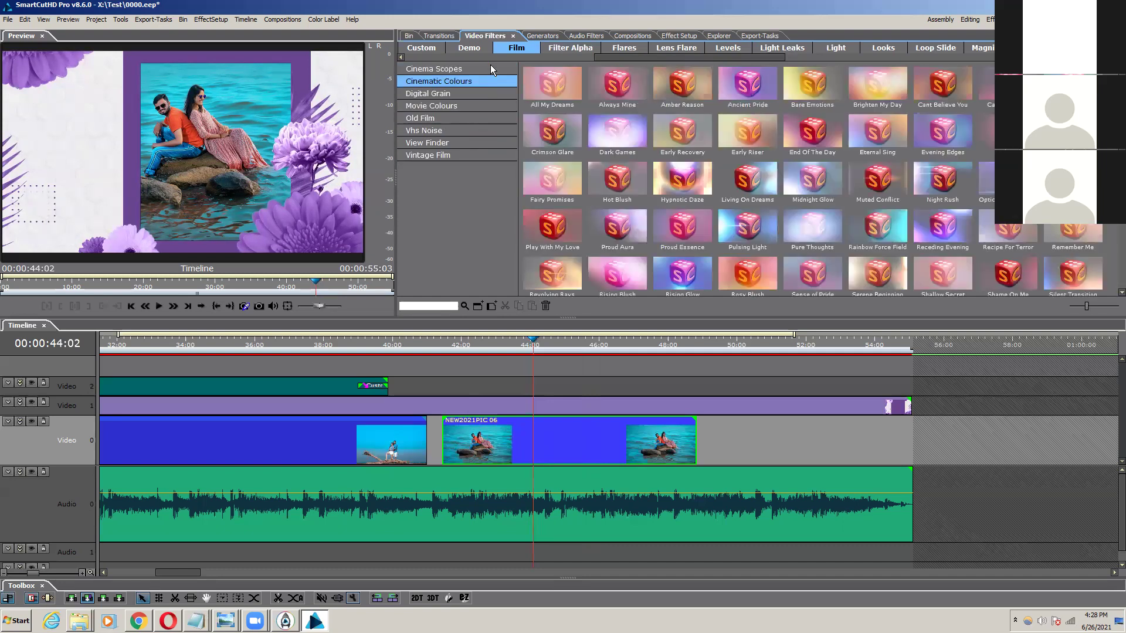
{"action": "scroll", "coordinate": [723, 183], "scroll_direction": "down", "scroll_amount": 3}
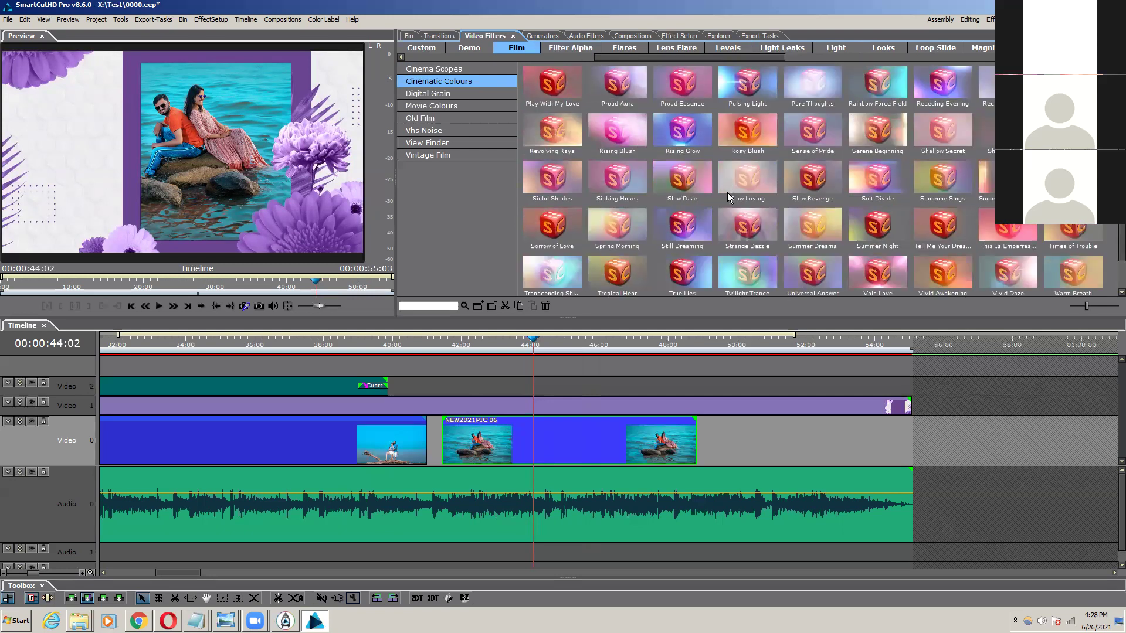
{"action": "scroll", "coordinate": [736, 282], "scroll_direction": "down", "scroll_amount": 1}
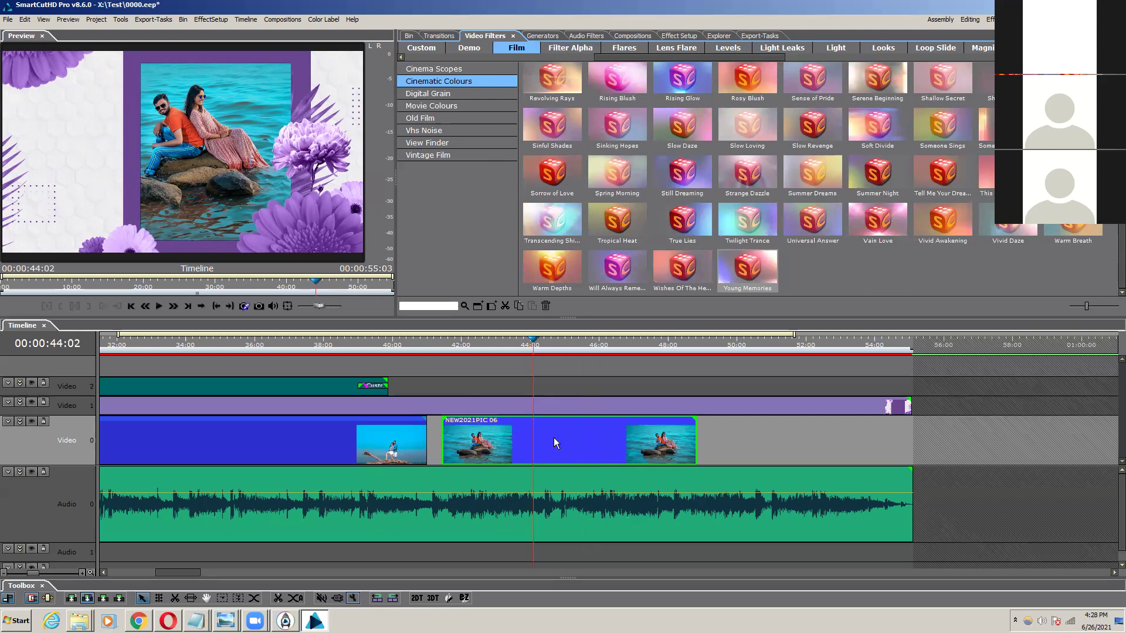
{"action": "left_click", "coordinate": [440, 342]}
{"action": "key", "text": "space"}
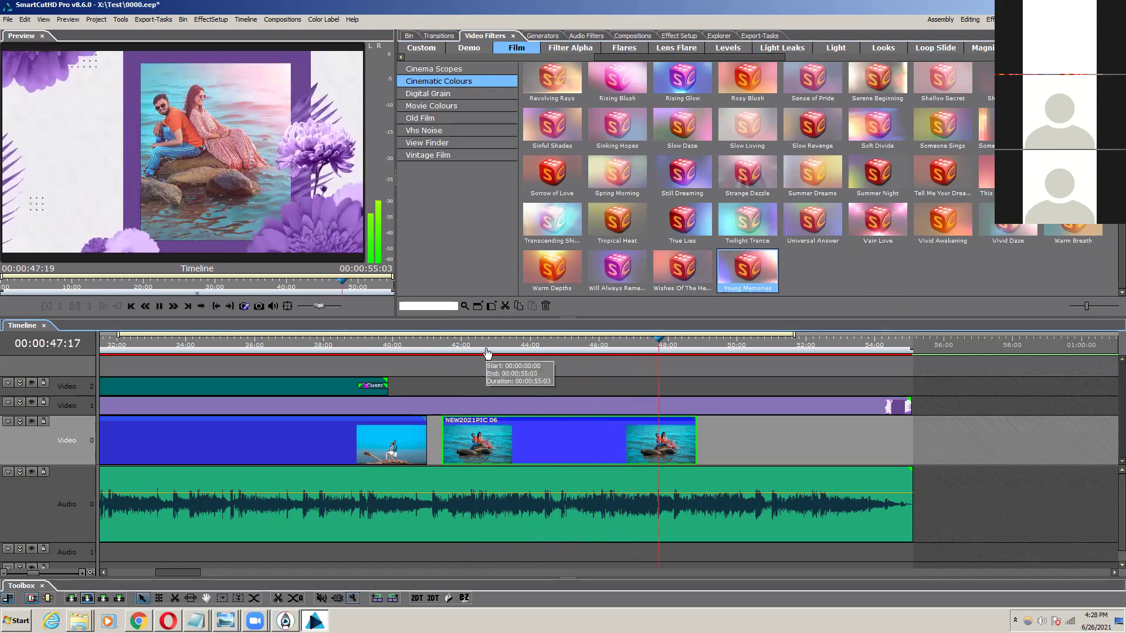
{"action": "key", "text": "space"}
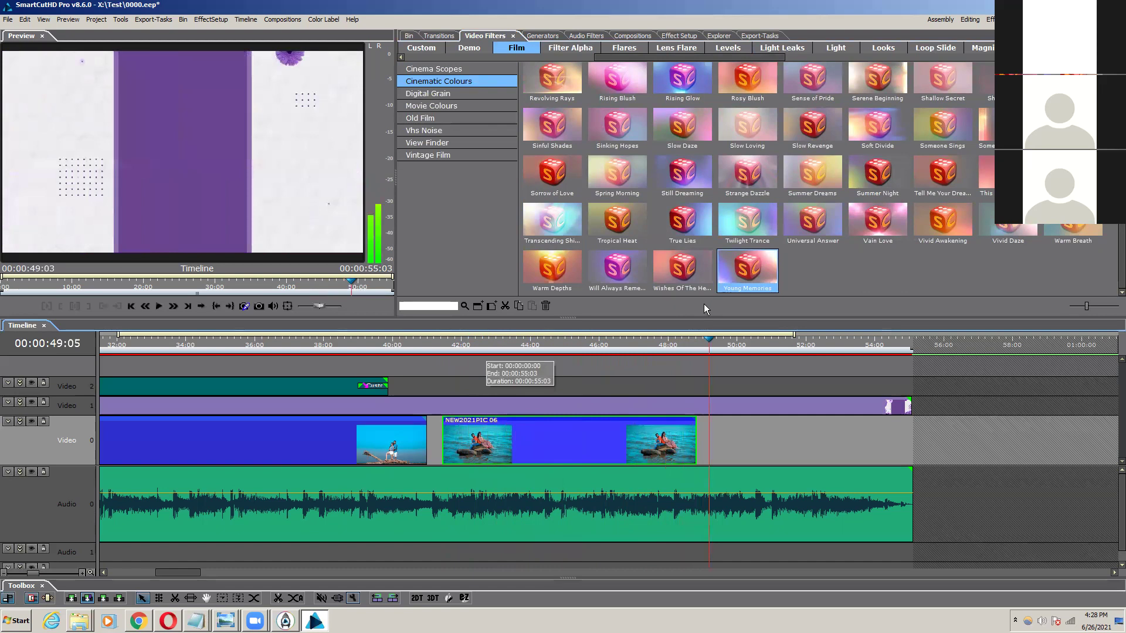
{"action": "left_click", "coordinate": [643, 340]}
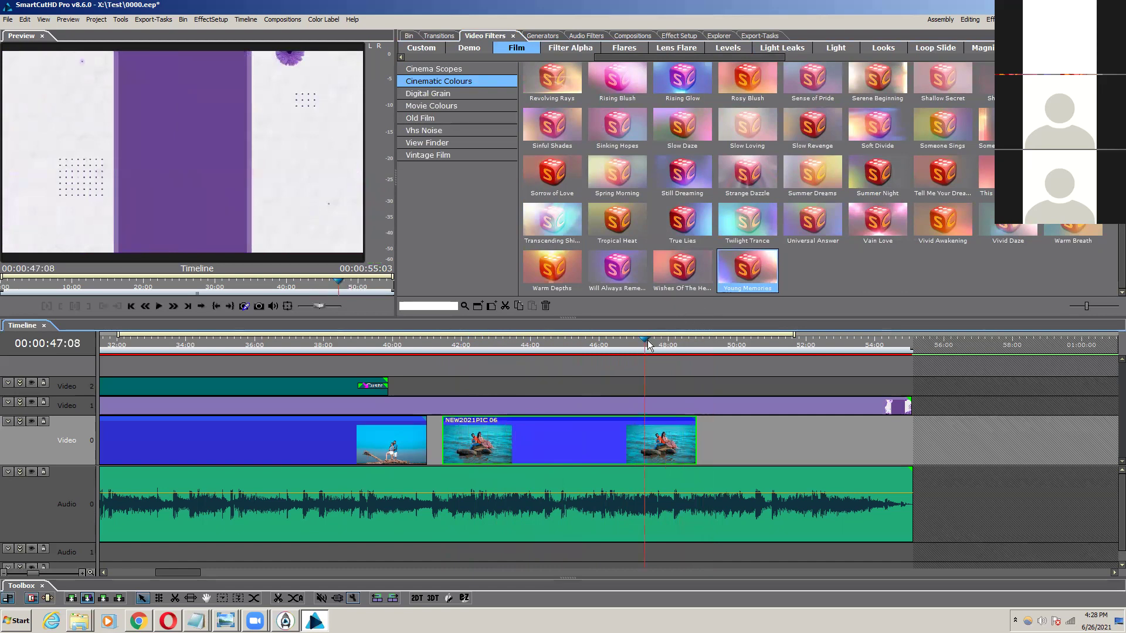
Step: Scrub and play back the NEW2021PIC 06 clip to check the filtered photo inside the template
{"action": "left_click_drag", "start_coordinate": [630, 346], "coordinate": [580, 359]}
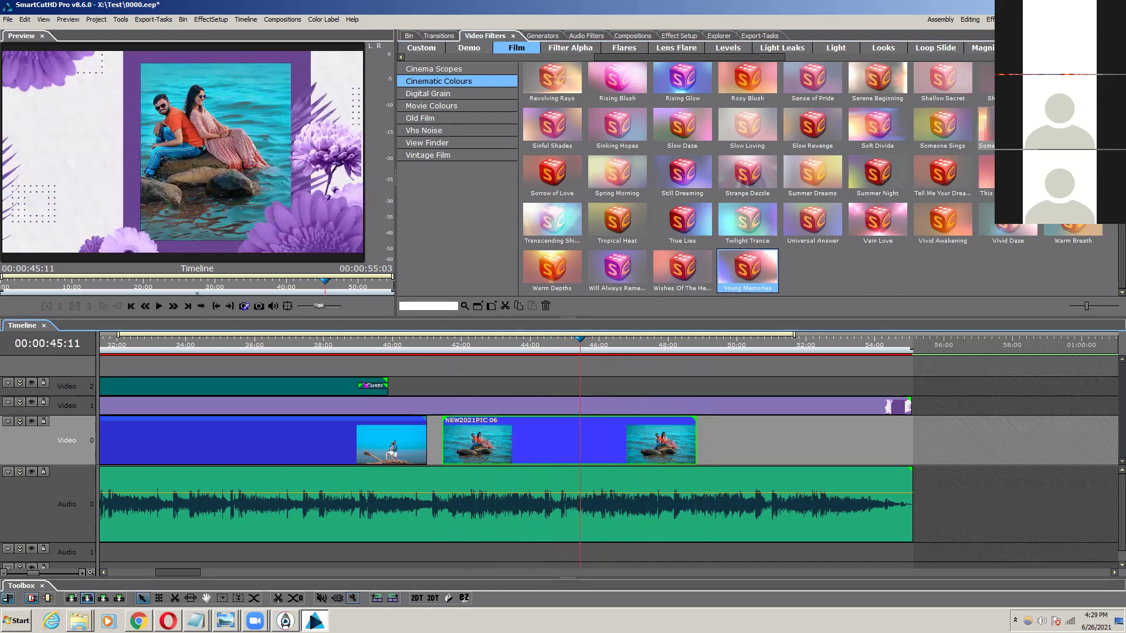
{"action": "left_click", "coordinate": [514, 344]}
{"action": "key", "text": "space"}
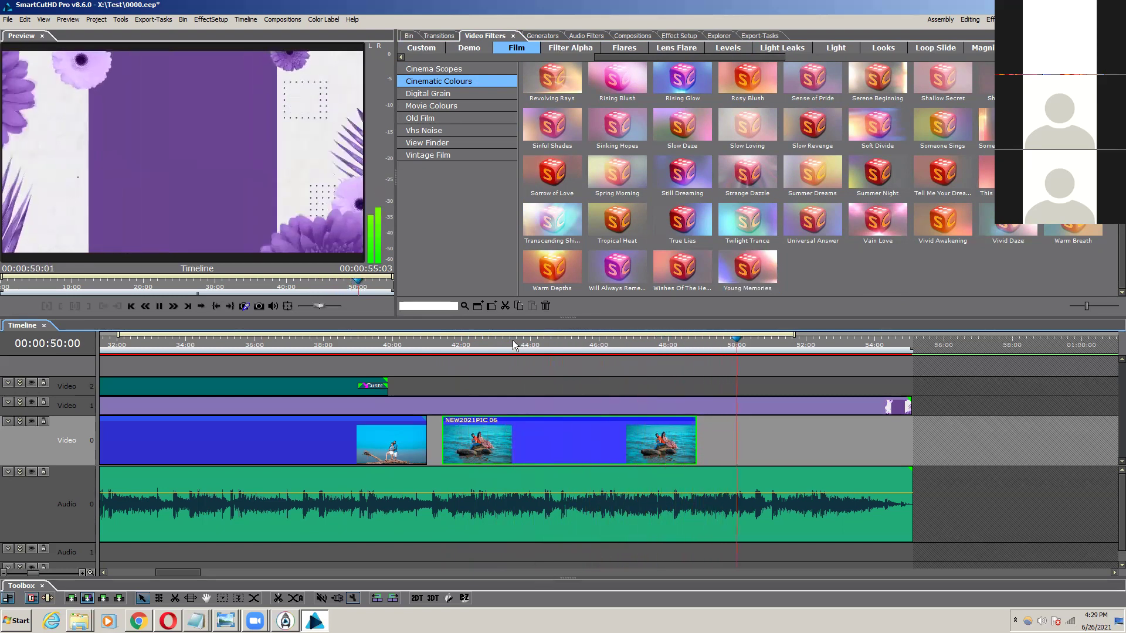
{"action": "key", "text": "space"}
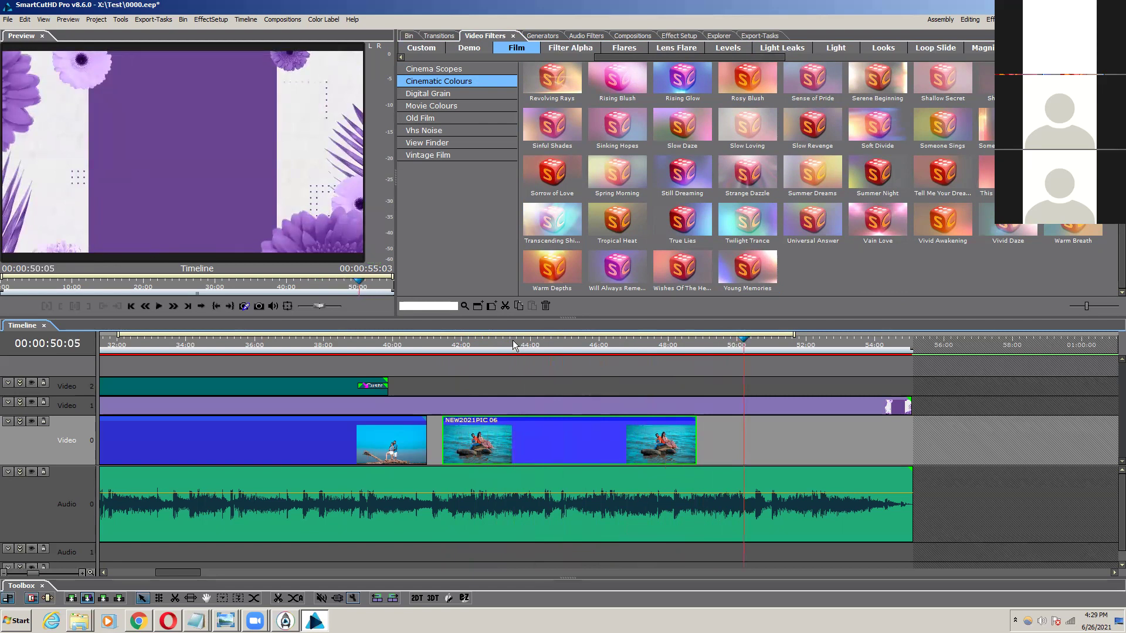
{"action": "left_click_drag", "start_coordinate": [466, 344], "coordinate": [454, 341]}
{"action": "key", "text": "space"}
{"action": "key", "text": "space"}
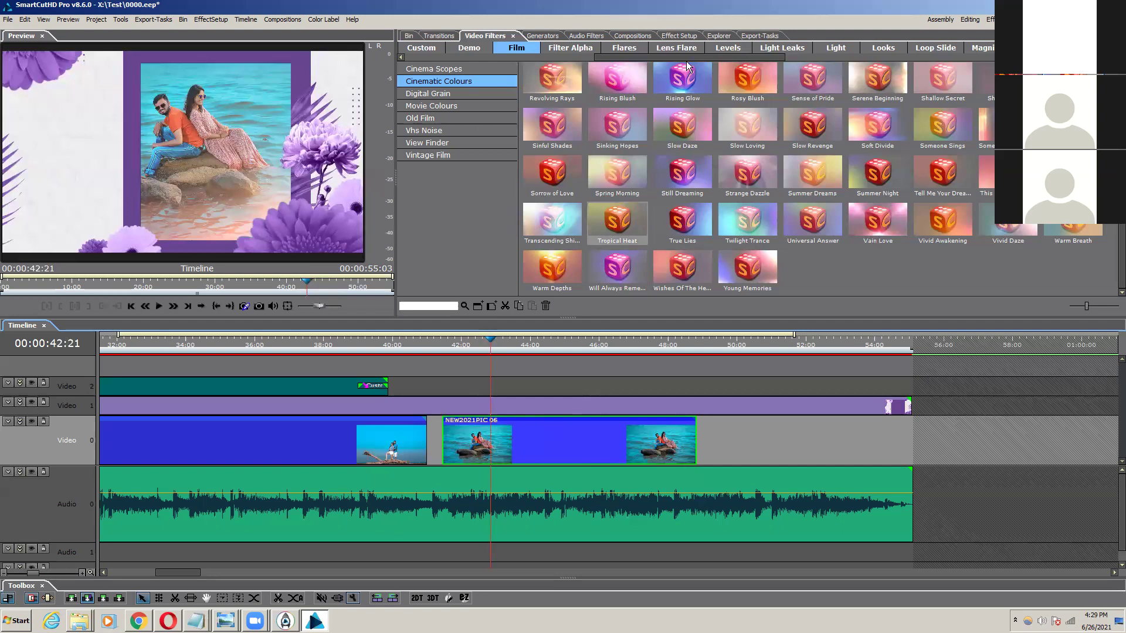
Step: Open the NEW2021PIC 06 clip's effect settings, enable Motion and expand its Position and Scale parameters
{"action": "left_click", "coordinate": [674, 37]}
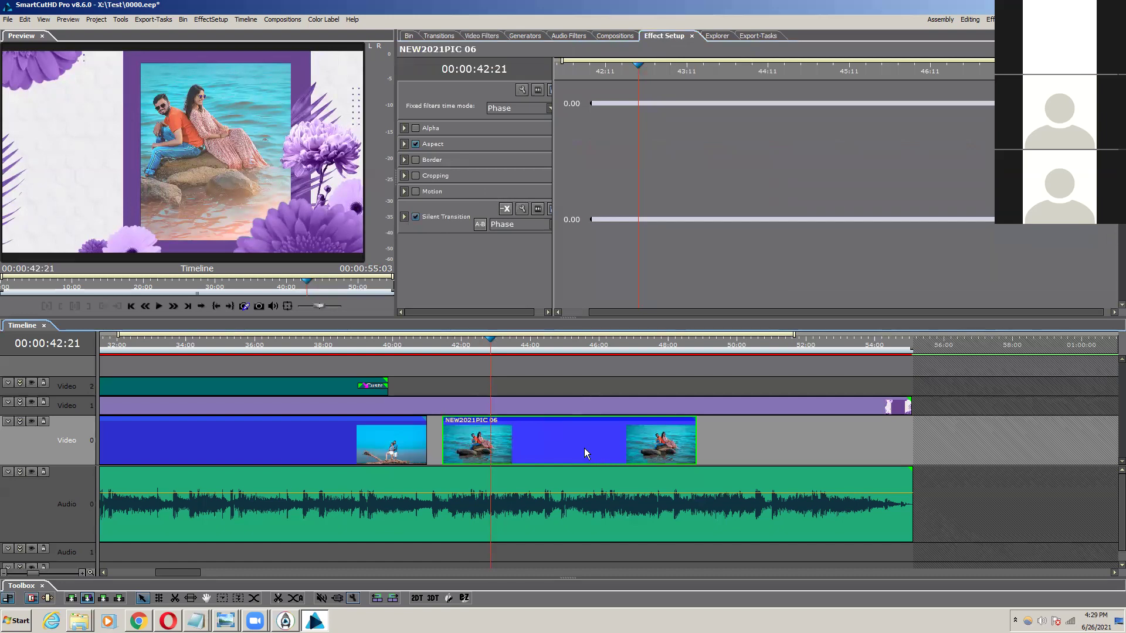
{"action": "left_click", "coordinate": [415, 192]}
{"action": "left_click", "coordinate": [404, 192]}
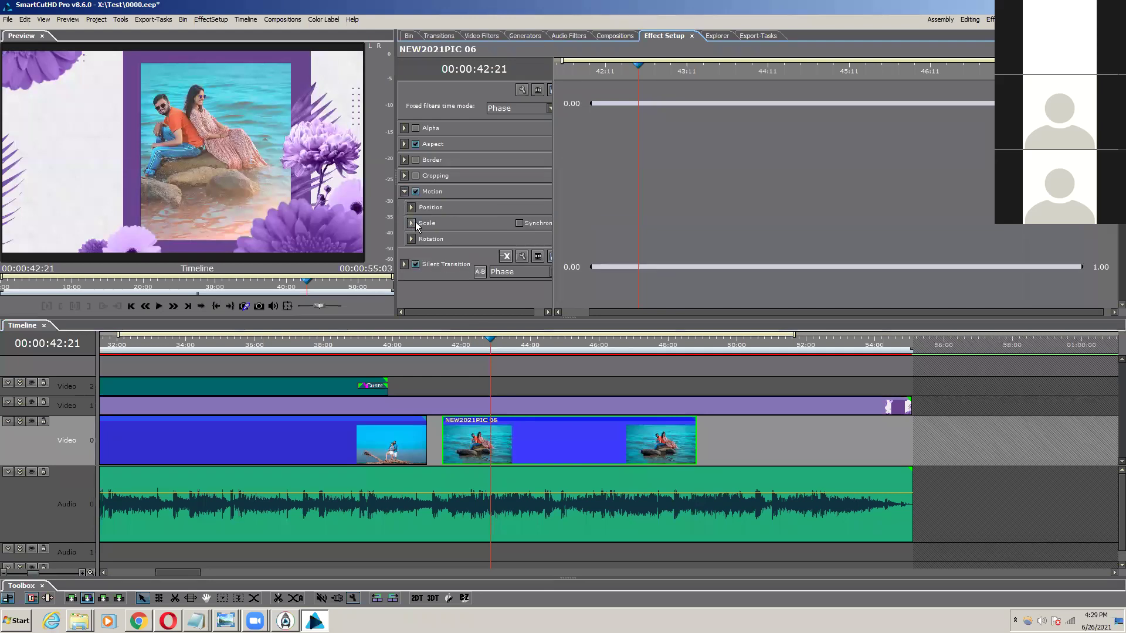
{"action": "left_click", "coordinate": [410, 208]}
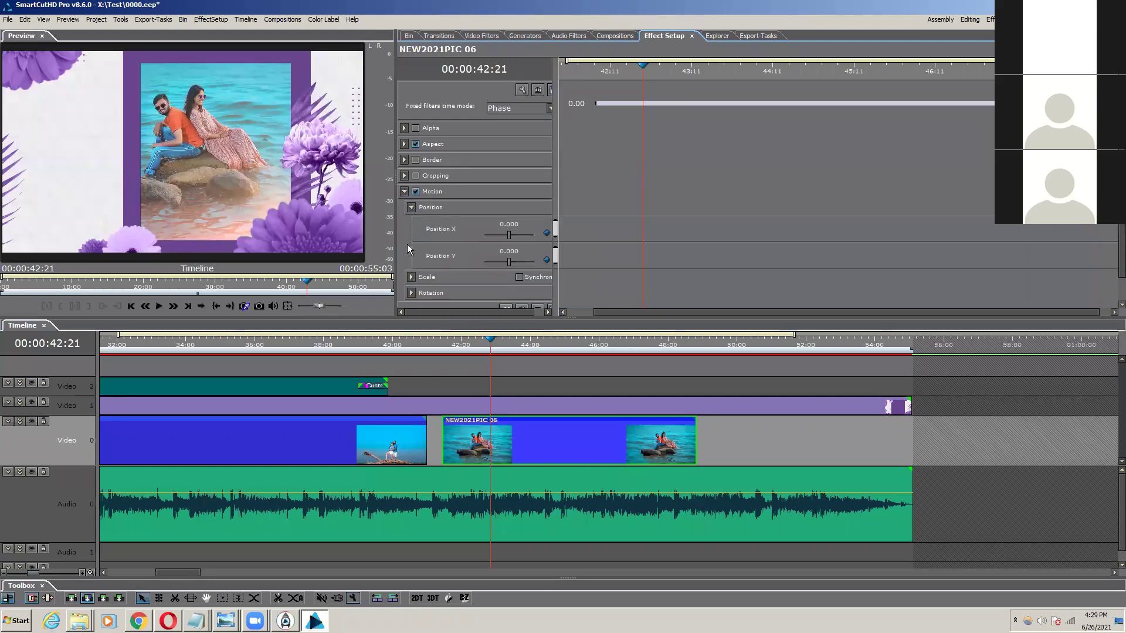
{"action": "left_click", "coordinate": [411, 277]}
{"action": "scroll", "coordinate": [480, 293], "scroll_direction": "down", "scroll_amount": 3}
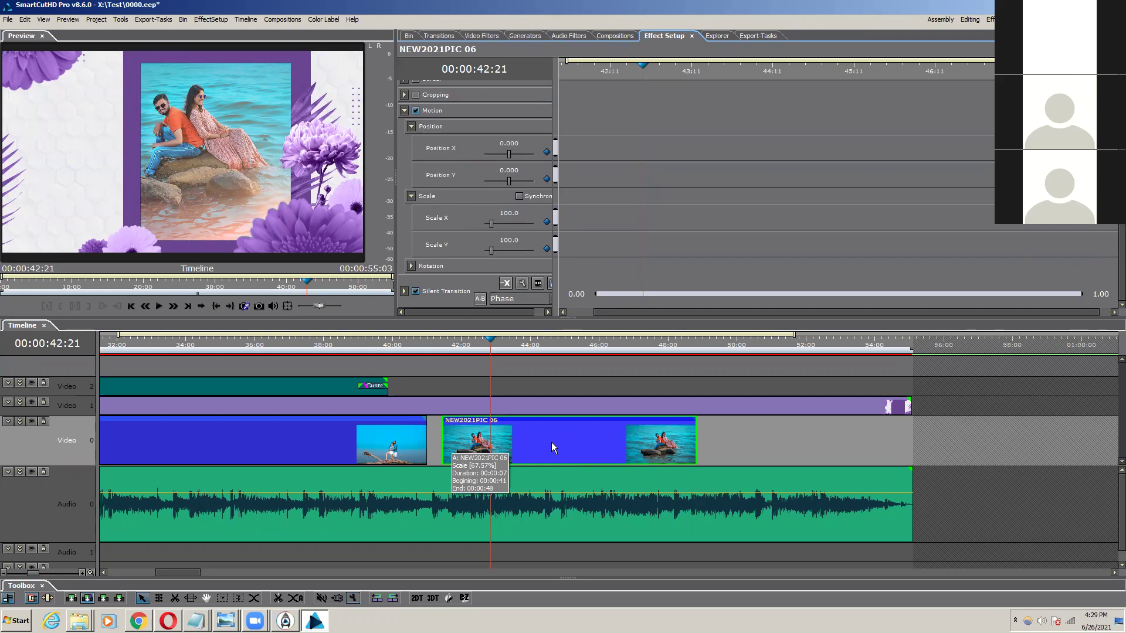
Step: Enable keyframing for Position X, Position Y, Scale X and Scale Y at the clip's start, and synchronize the scale axes
{"action": "key", "text": "Home"}
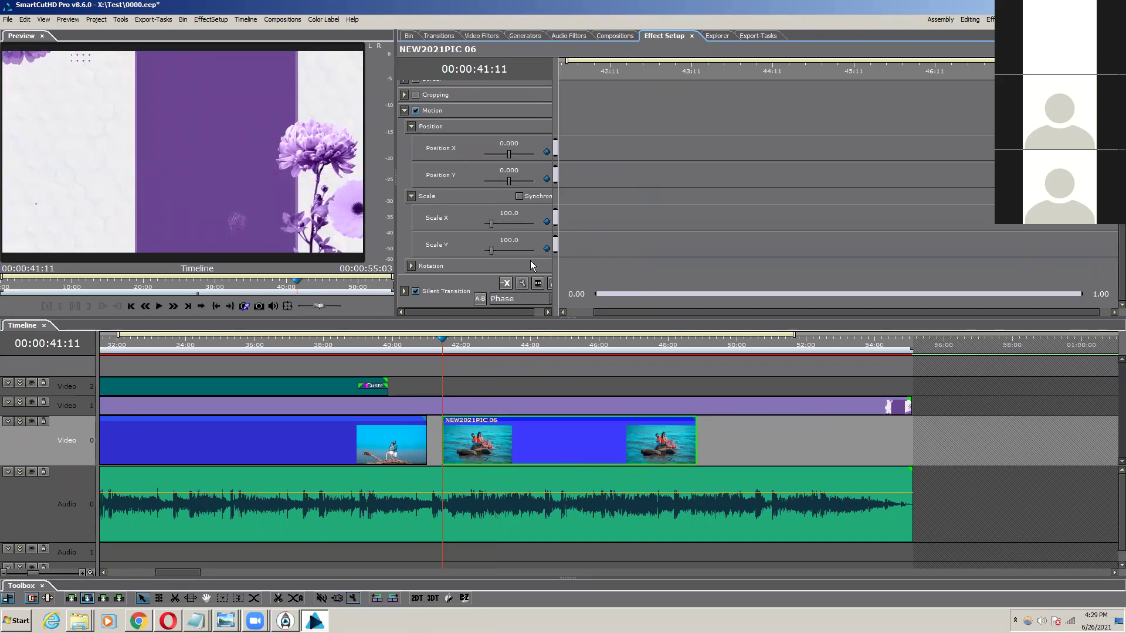
{"action": "left_click", "coordinate": [546, 153]}
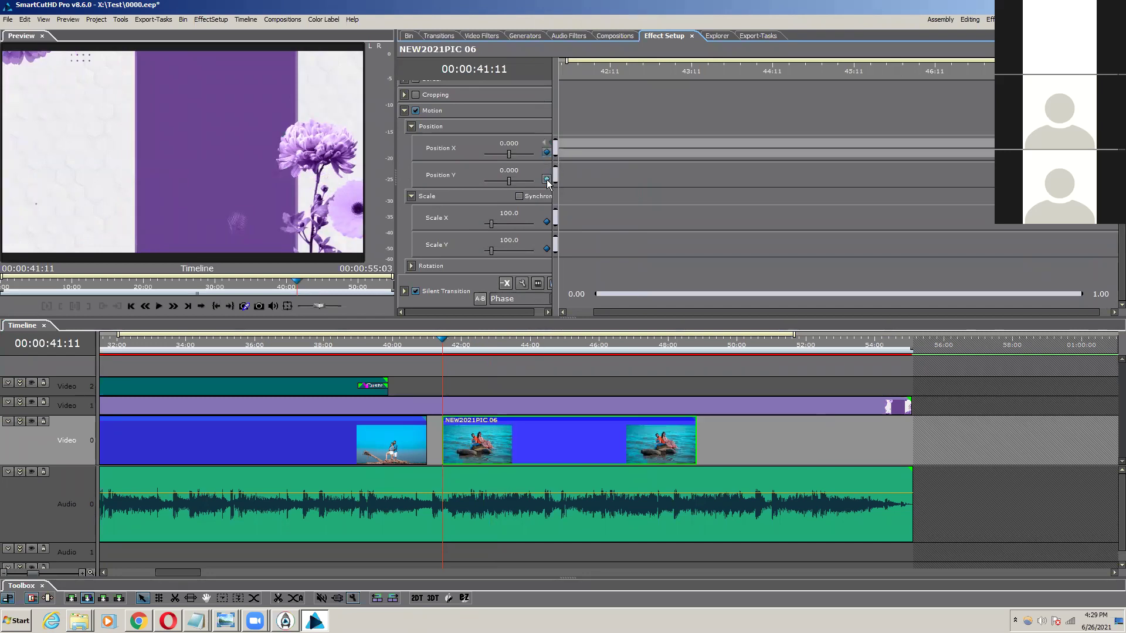
{"action": "left_click", "coordinate": [546, 178]}
{"action": "left_click", "coordinate": [546, 222]}
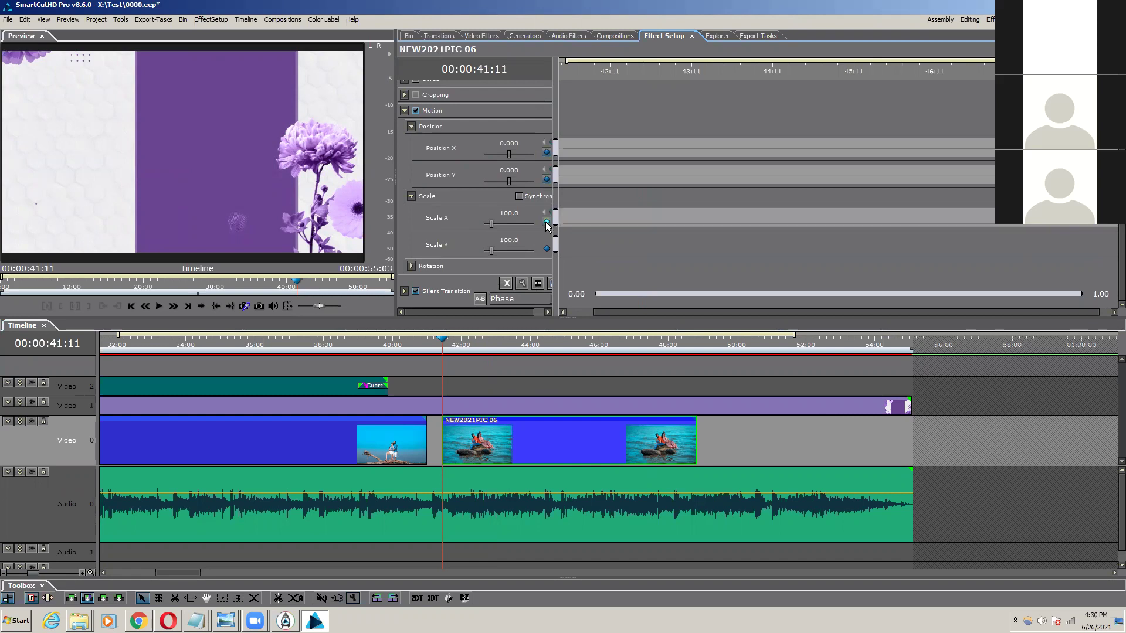
{"action": "left_click", "coordinate": [546, 249]}
{"action": "left_click", "coordinate": [519, 197]}
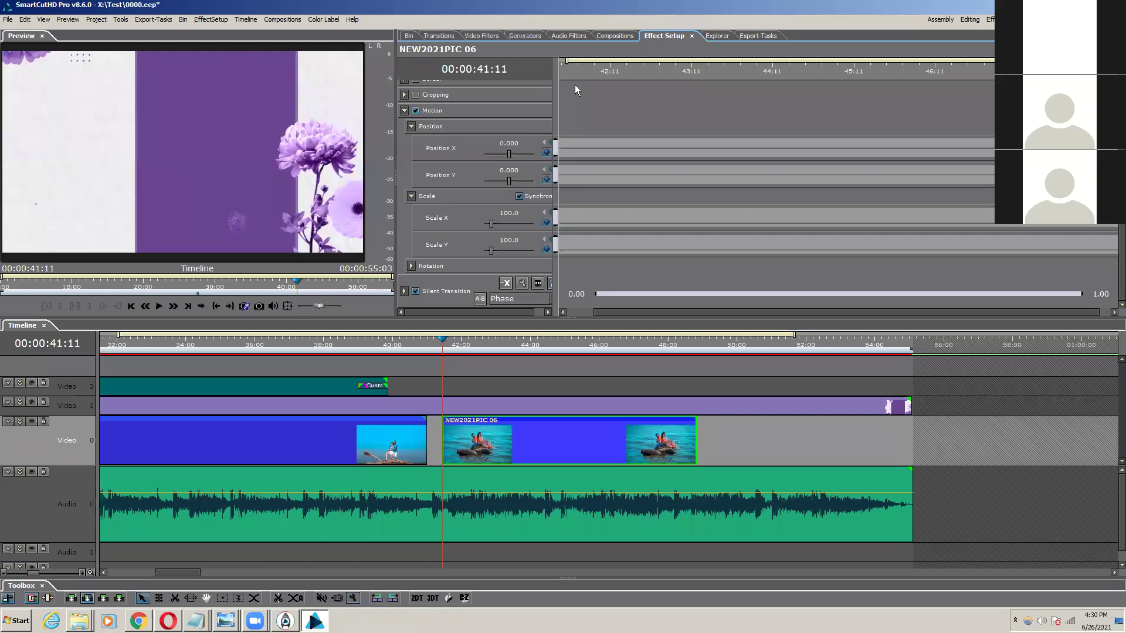
Step: Add Position and Scale keyframes at the end of the NEW2021PIC 06 clip, at 00:00:48:20
{"action": "left_click_drag", "start_coordinate": [589, 68], "coordinate": [1086, 82]}
{"action": "key", "text": "Right"}
{"action": "key", "text": "Right"}
{"action": "key", "text": "Right"}
{"action": "key", "text": "Right"}
{"action": "key", "text": "Right"}
{"action": "key", "text": "Right"}
{"action": "key", "text": "Right"}
{"action": "key", "text": "Right"}
{"action": "key", "text": "Right"}
{"action": "key", "text": "Right"}
{"action": "key", "text": "Right"}
{"action": "key", "text": "Right"}
{"action": "key", "text": "Right"}
{"action": "key", "text": "Right"}
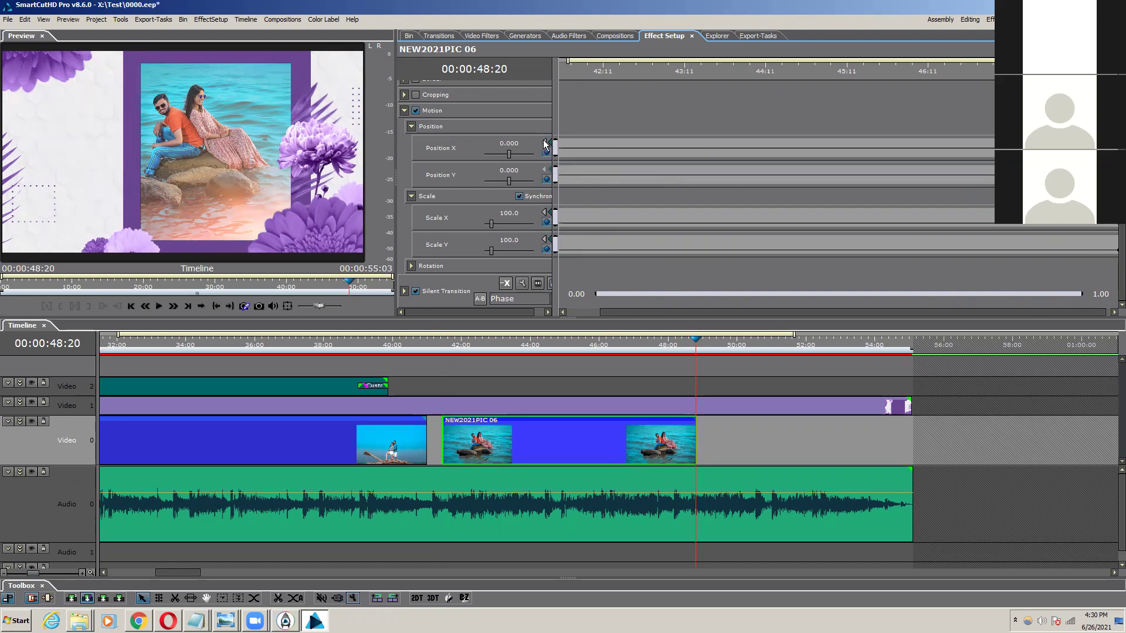
{"action": "left_click", "coordinate": [546, 168]}
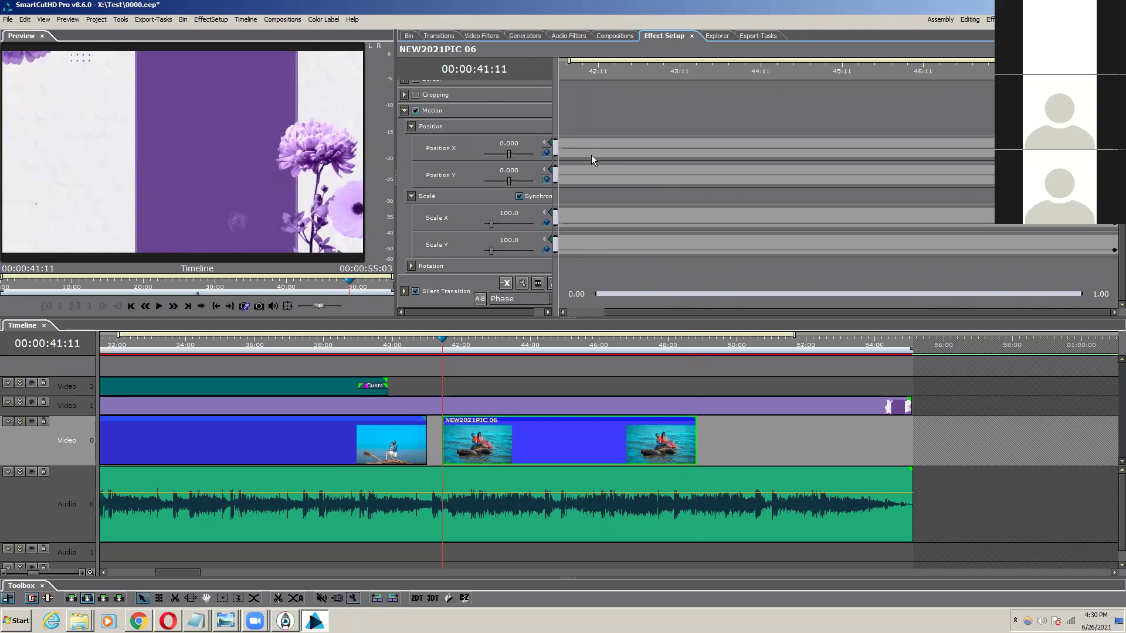
Step: Widen the effect parameter area to show all keyframe controls and go to the end keyframe at 00:00:48:20
{"action": "left_click_drag", "start_coordinate": [593, 69], "coordinate": [530, 70]}
{"action": "left_click", "coordinate": [961, 140]}
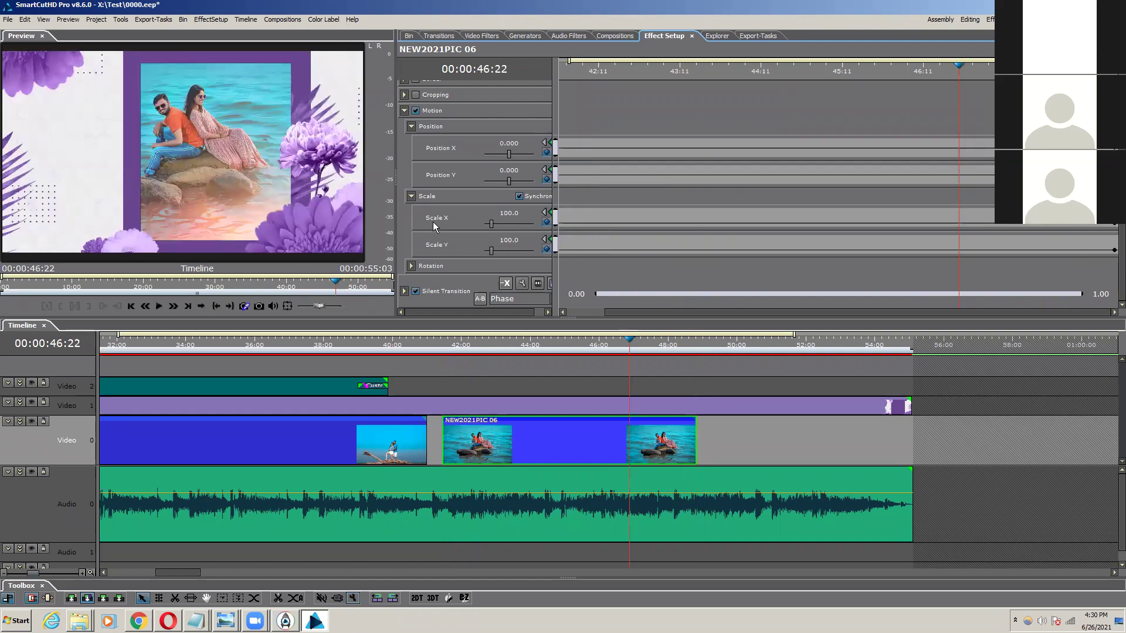
{"action": "left_click", "coordinate": [545, 241]}
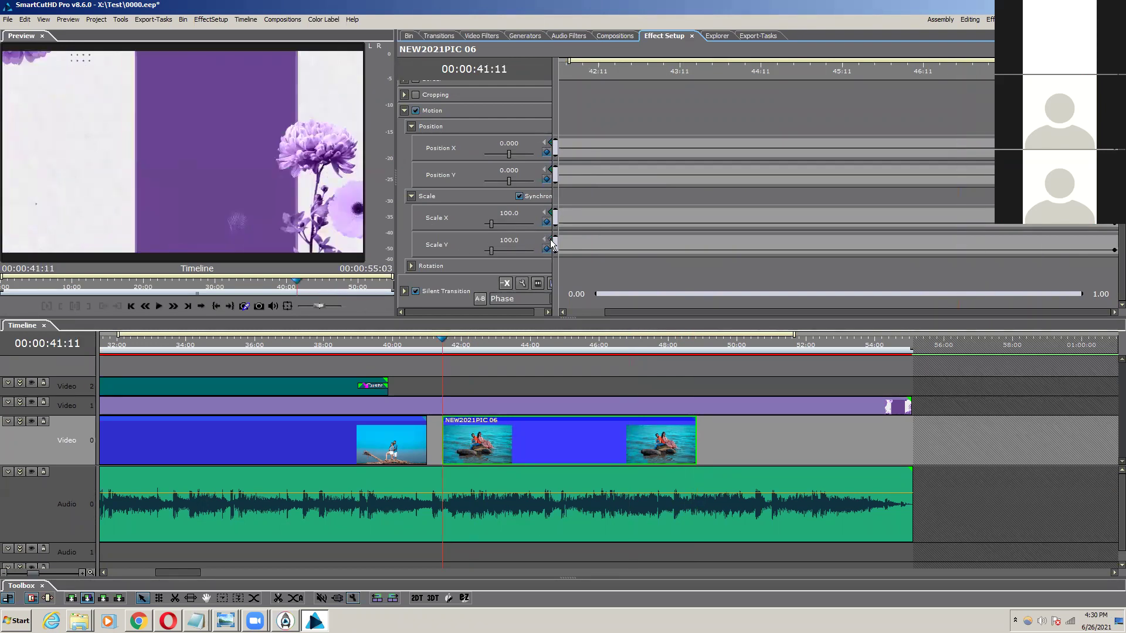
{"action": "left_click_drag", "start_coordinate": [554, 145], "coordinate": [574, 145]}
{"action": "left_click", "coordinate": [568, 143]}
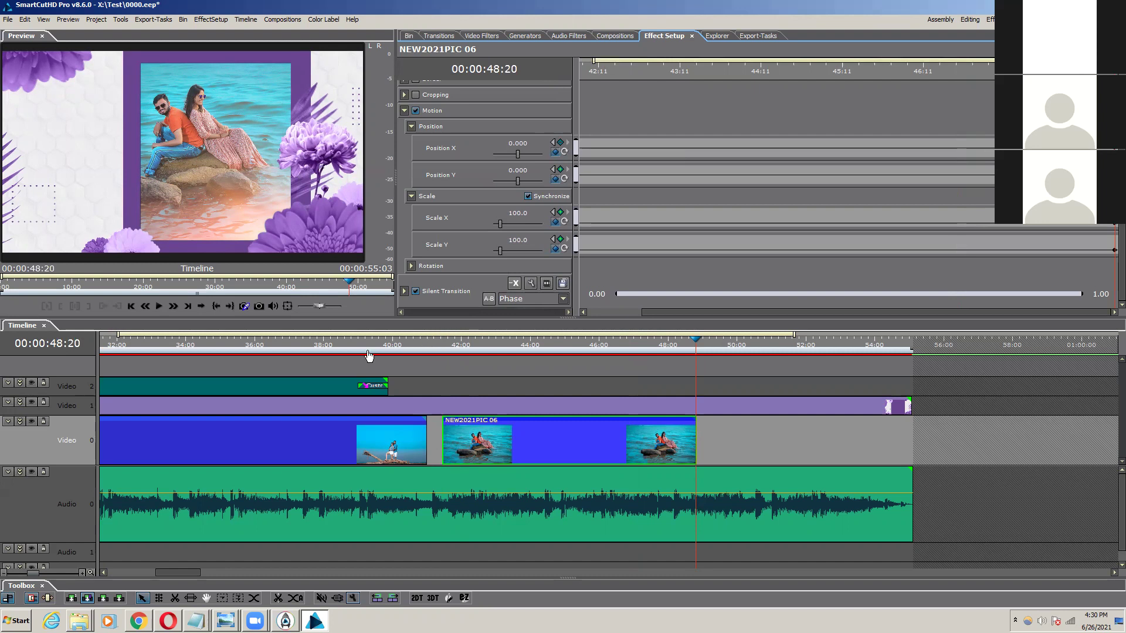
Step: Set the synchronized Scale X and Scale Y to 113.0 at the end keyframe
{"action": "left_click", "coordinate": [514, 214]}
{"action": "scroll", "coordinate": [516, 211], "scroll_direction": "up", "scroll_amount": 5}
{"action": "scroll", "coordinate": [516, 211], "scroll_direction": "up", "scroll_amount": 7}
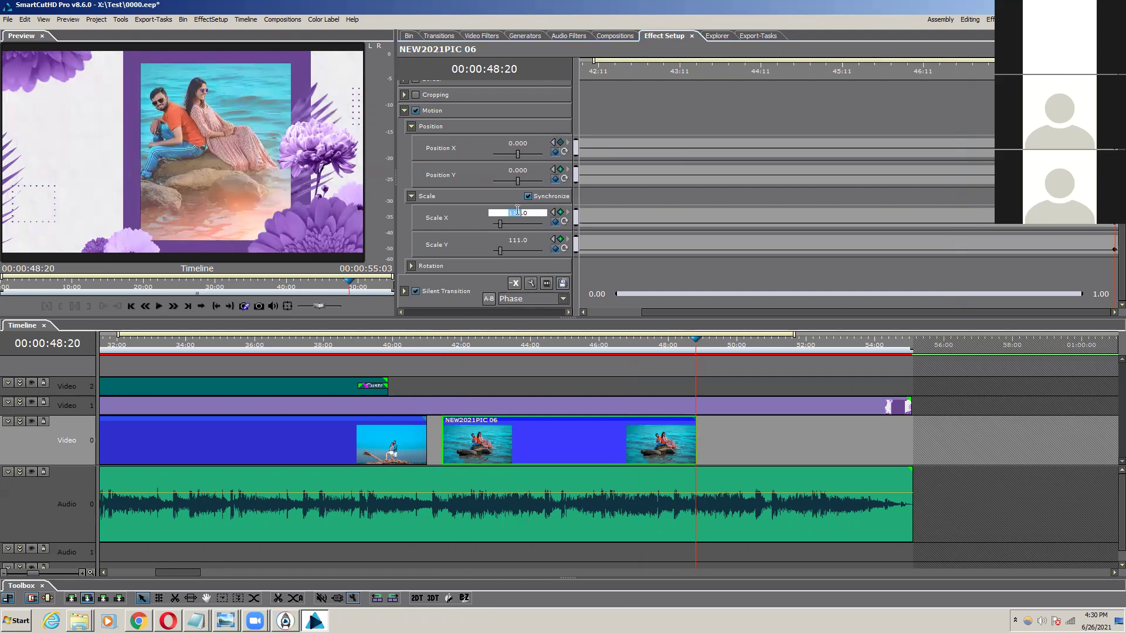
{"action": "scroll", "coordinate": [517, 210], "scroll_direction": "up", "scroll_amount": 1}
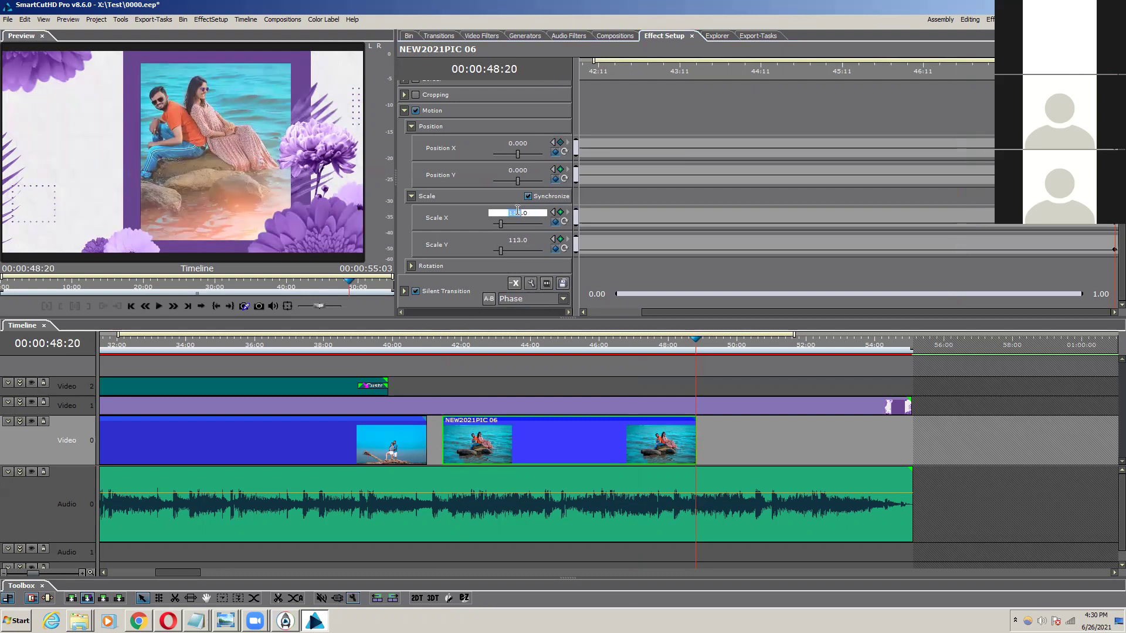
Step: Shift the photo at the end keyframe by setting Position Y to -0.080 and Position X to 0.080
{"action": "left_click", "coordinate": [520, 170]}
{"action": "scroll", "coordinate": [520, 170], "scroll_direction": "down", "scroll_amount": 10}
{"action": "scroll", "coordinate": [520, 170], "scroll_direction": "down", "scroll_amount": 4}
{"action": "scroll", "coordinate": [520, 170], "scroll_direction": "down", "scroll_amount": 3}
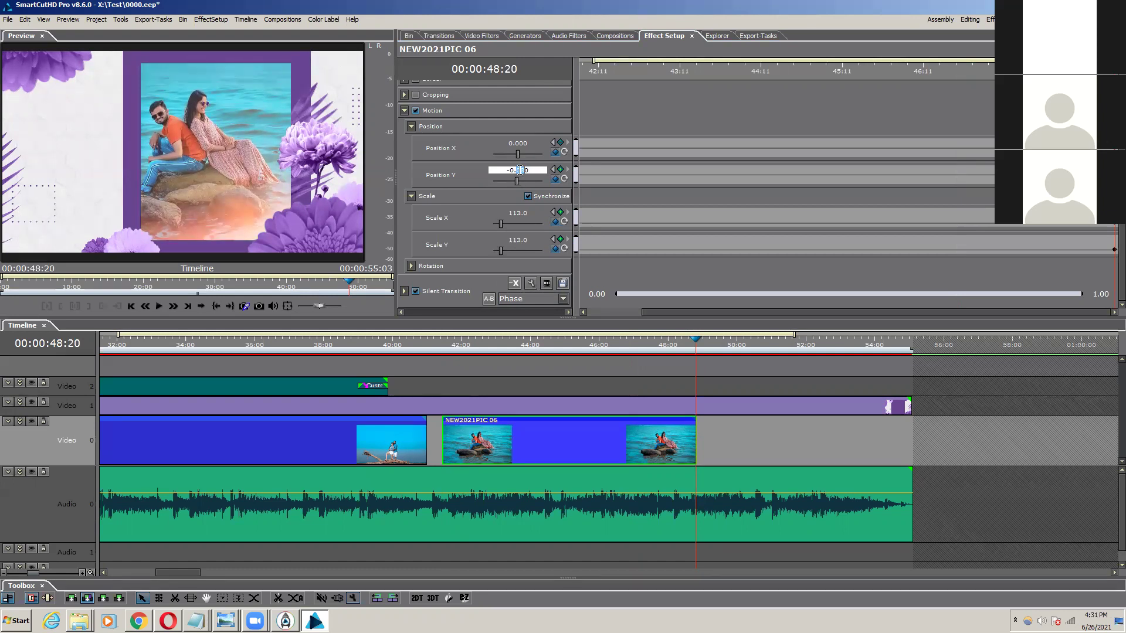
{"action": "left_click", "coordinate": [517, 144]}
{"action": "scroll", "coordinate": [516, 143], "scroll_direction": "up", "scroll_amount": 5}
{"action": "scroll", "coordinate": [518, 143], "scroll_direction": "up", "scroll_amount": 5}
{"action": "scroll", "coordinate": [519, 143], "scroll_direction": "up", "scroll_amount": 2}
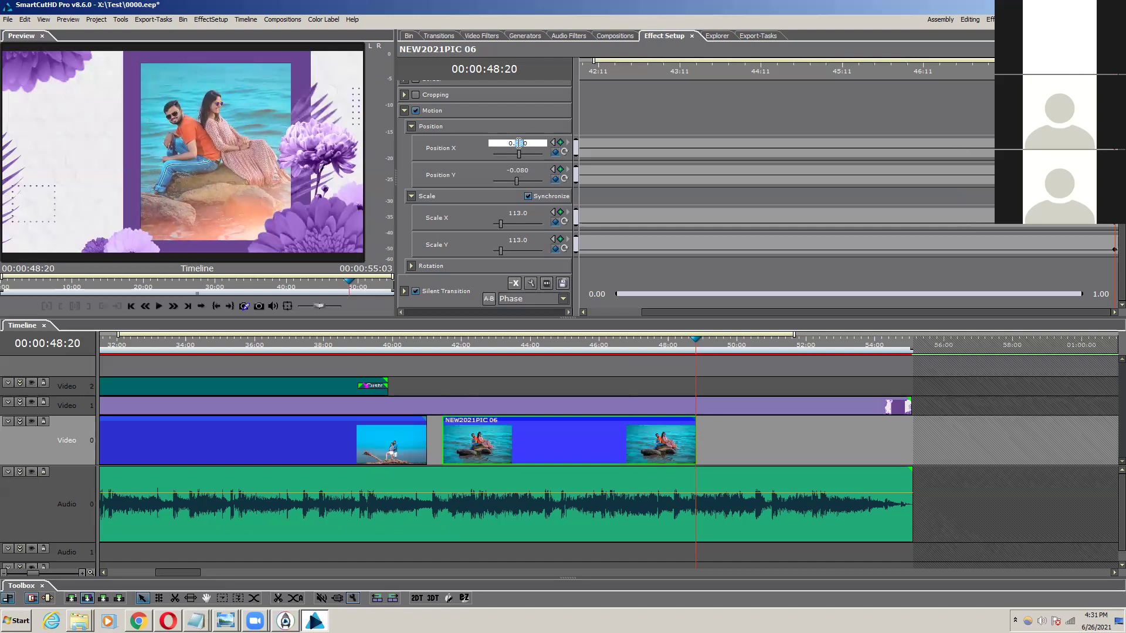
{"action": "left_click", "coordinate": [600, 125]}
Step: Play the NEW2021PIC 06 clip from its start to review the zoom and position animation
{"action": "left_click", "coordinate": [442, 343]}
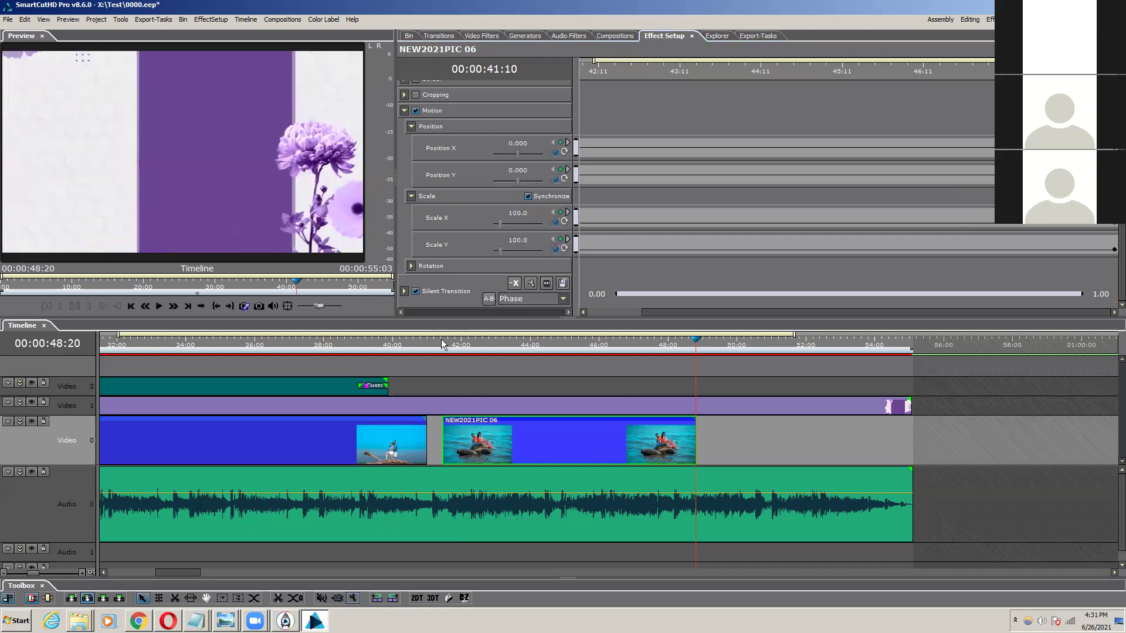
{"action": "key", "text": "space"}
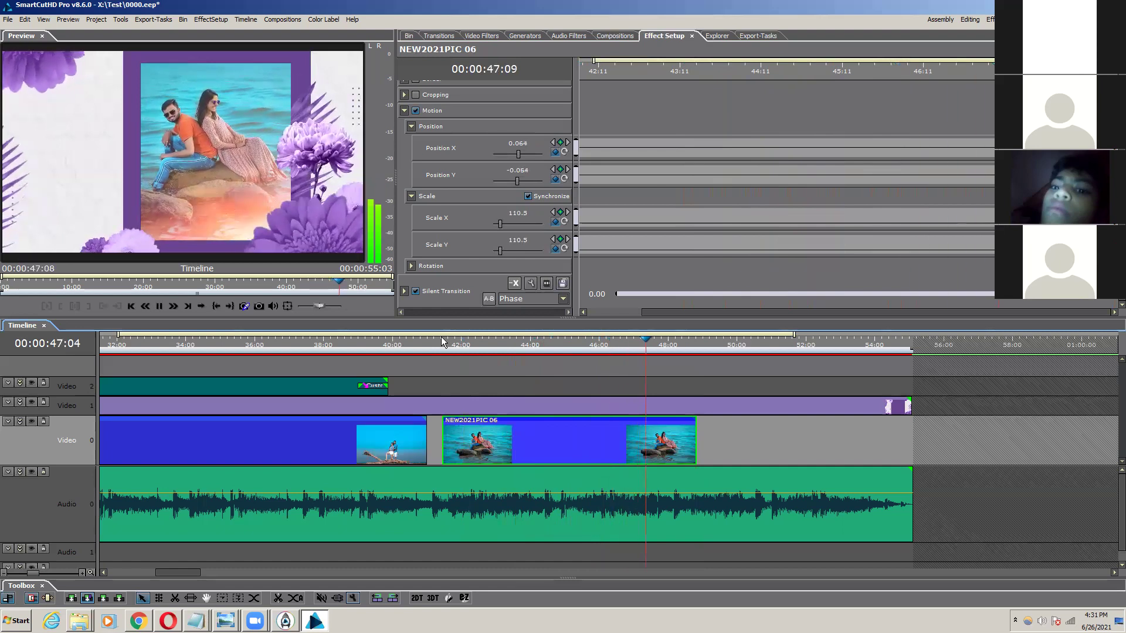
{"action": "key", "text": "space"}
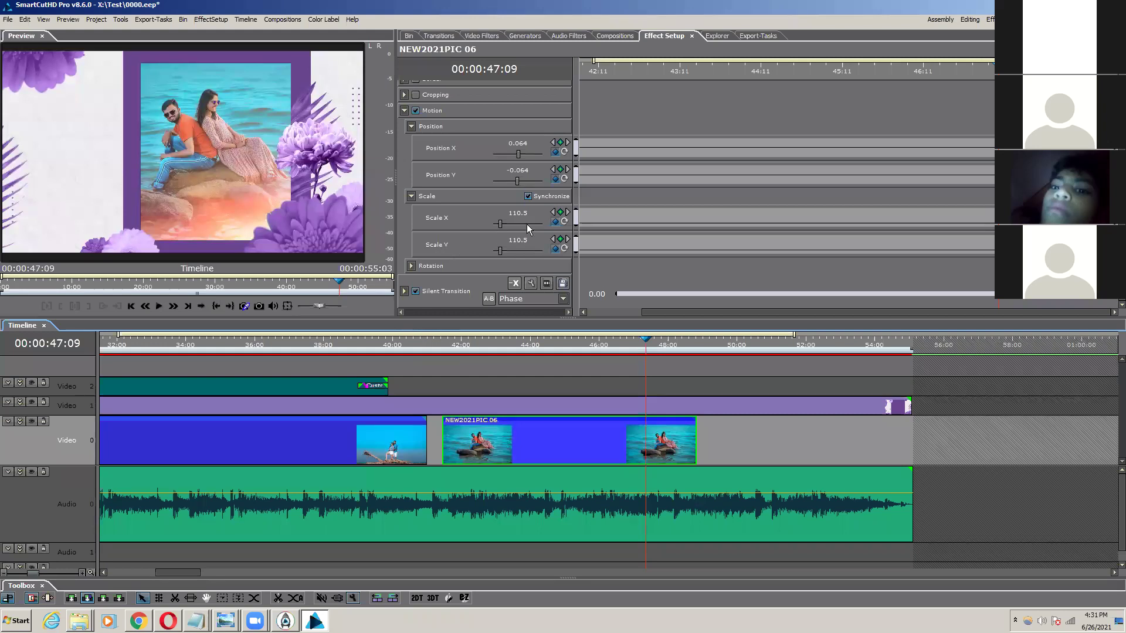
Step: Expand Rotation and add Rotation X, Y and Z keyframes at the clip's start and end, finishing on the end keyframe
{"action": "left_click", "coordinate": [411, 266]}
{"action": "scroll", "coordinate": [437, 251], "scroll_direction": "down", "scroll_amount": 3}
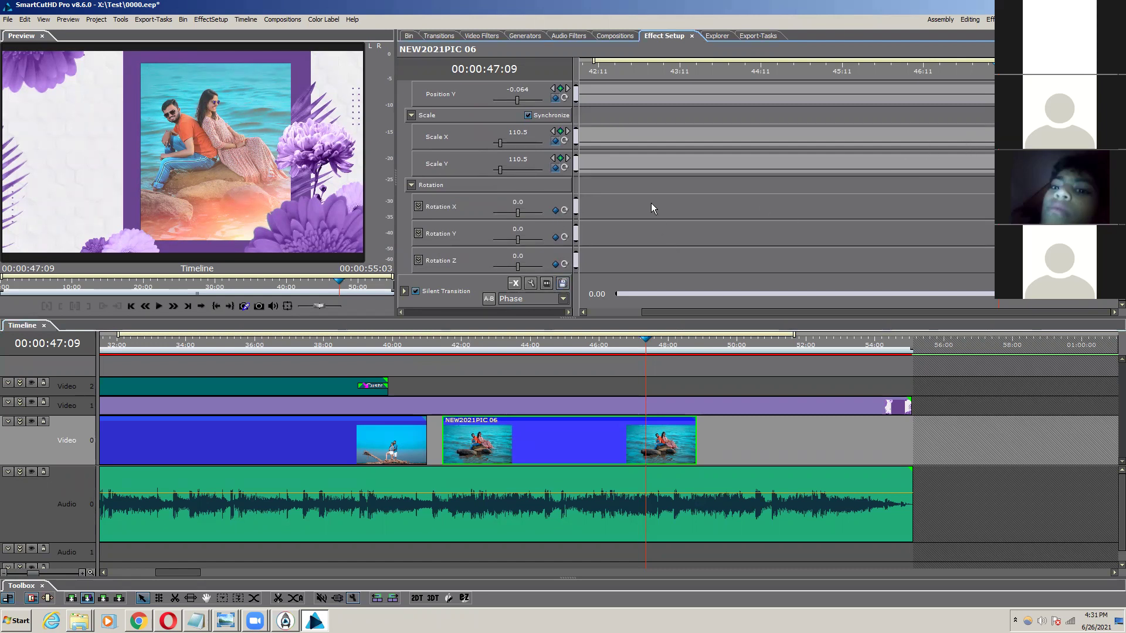
{"action": "left_click", "coordinate": [568, 158]}
{"action": "left_click", "coordinate": [555, 210]}
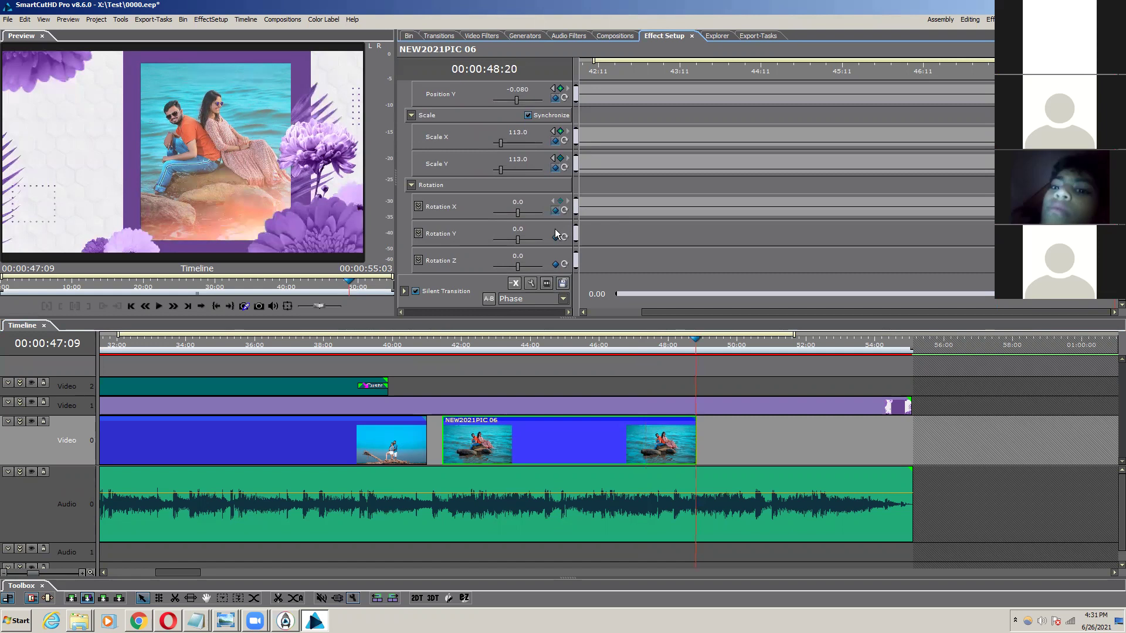
{"action": "left_click", "coordinate": [555, 238]}
{"action": "left_click", "coordinate": [555, 264]}
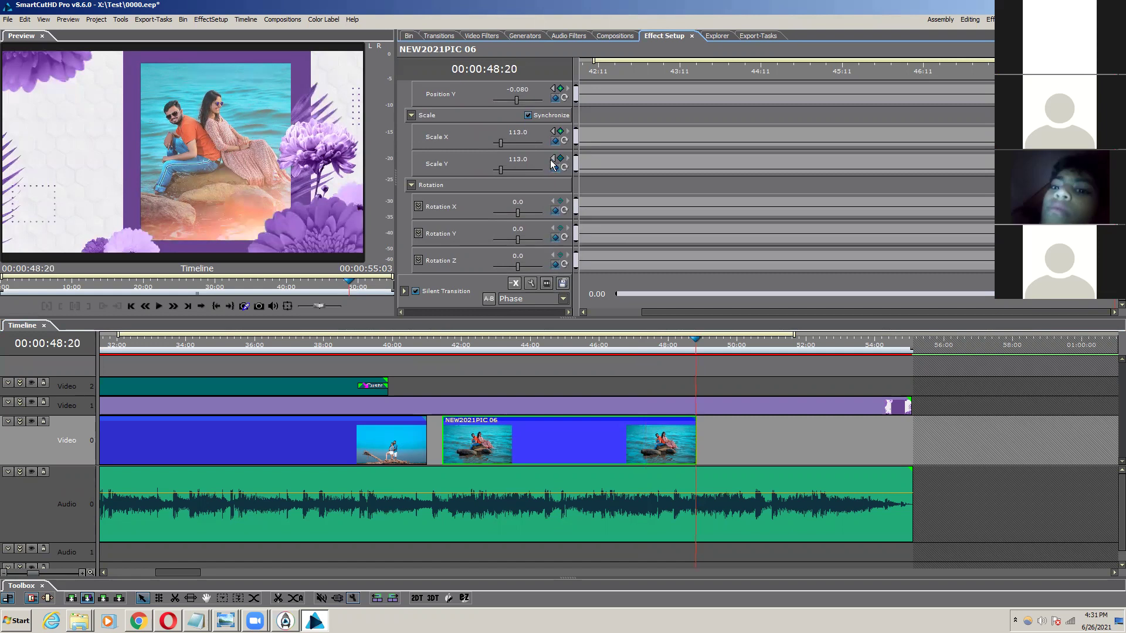
{"action": "left_click", "coordinate": [553, 159]}
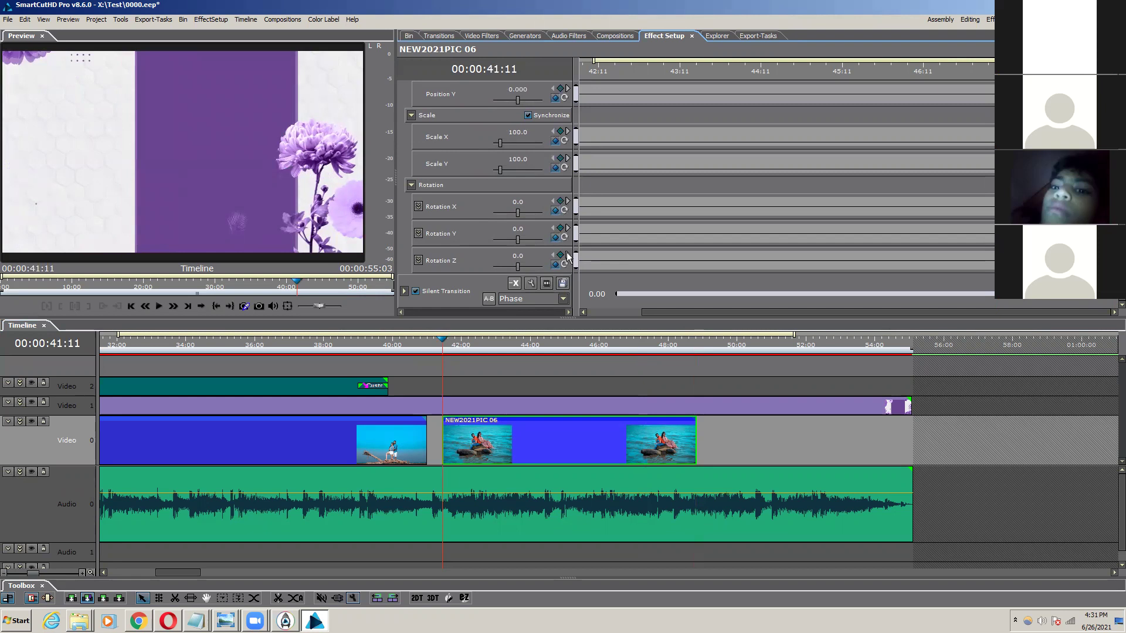
{"action": "left_click", "coordinate": [564, 257]}
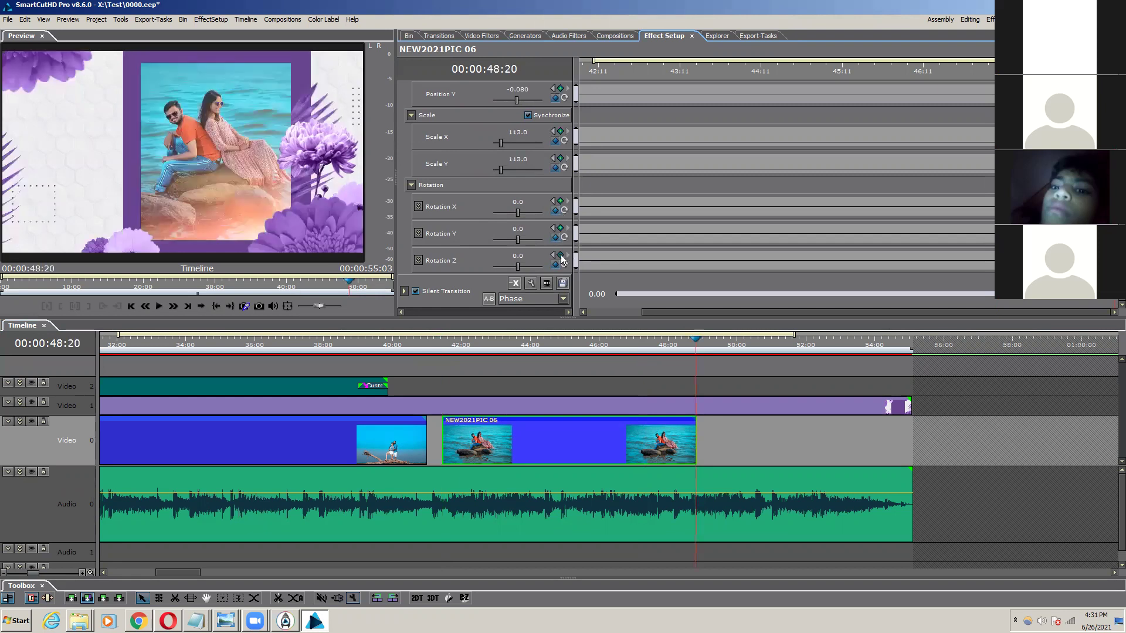
Step: Tilt the photo clockwise with a negative Rotation Z value at the end keyframe, adjusting how far it turns within the frame
{"action": "double_click", "coordinate": [518, 258]}
{"action": "scroll", "coordinate": [539, 255], "scroll_direction": "down", "scroll_amount": 7}
{"action": "scroll", "coordinate": [539, 254], "scroll_direction": "down", "scroll_amount": 6}
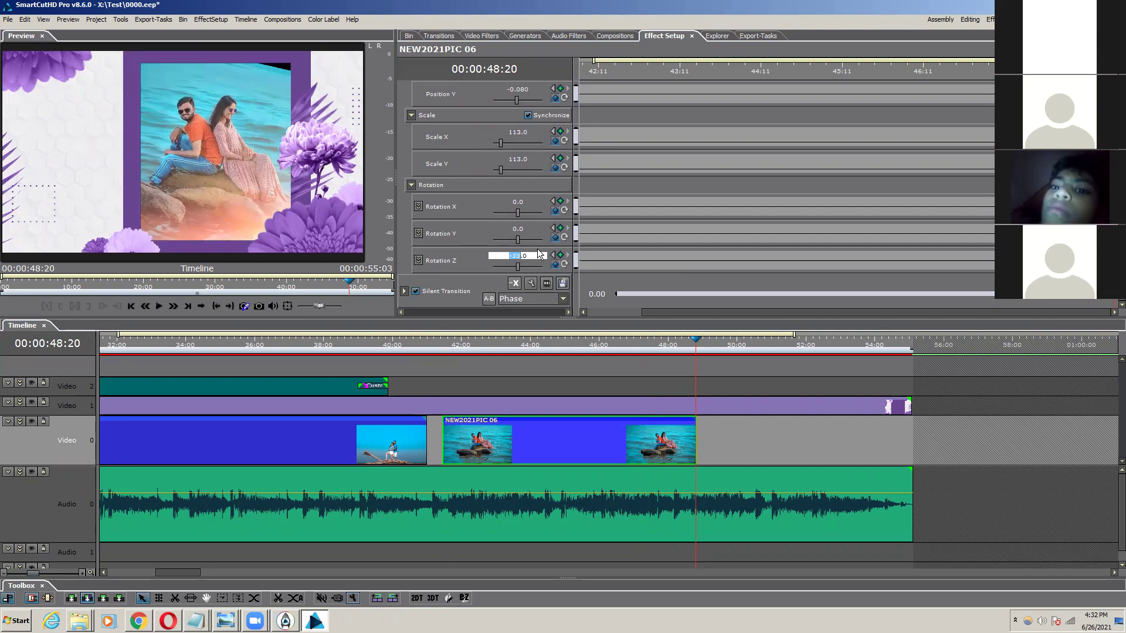
{"action": "scroll", "coordinate": [539, 254], "scroll_direction": "up", "scroll_amount": 5}
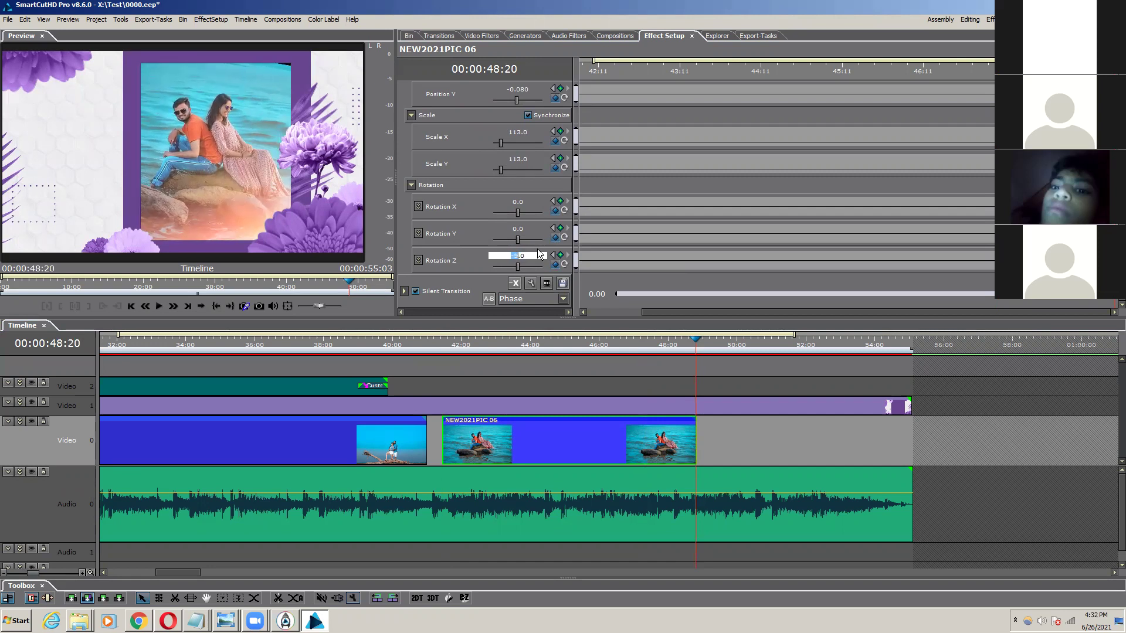
{"action": "scroll", "coordinate": [540, 253], "scroll_direction": "up", "scroll_amount": 1}
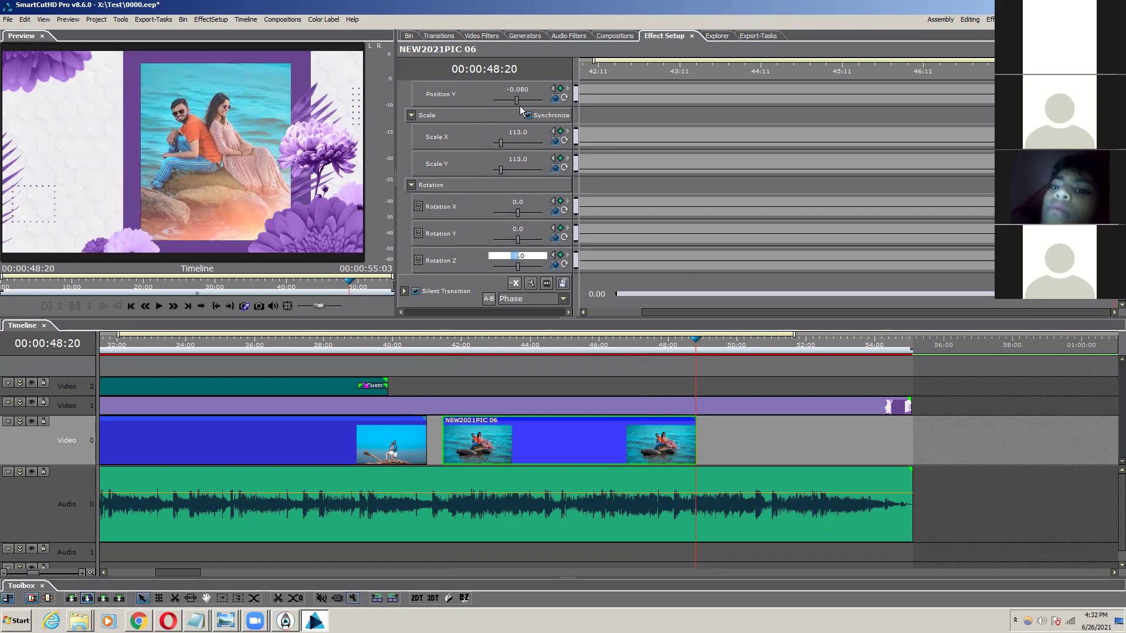
{"action": "scroll", "coordinate": [516, 185], "scroll_direction": "down", "scroll_amount": 8}
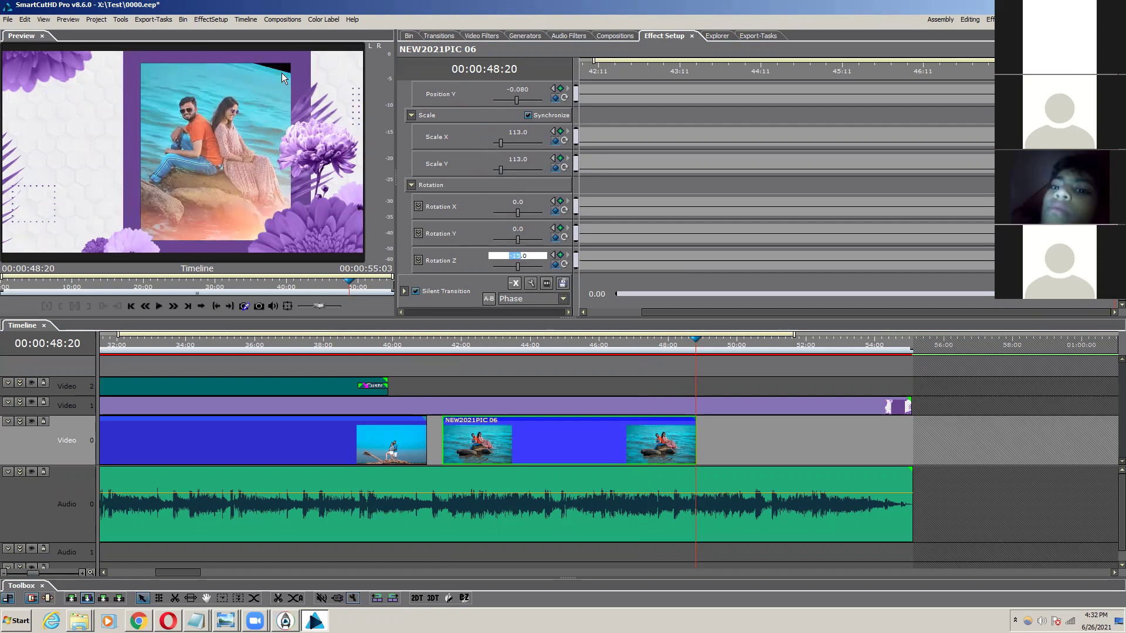
{"action": "scroll", "coordinate": [282, 71], "scroll_direction": "down", "scroll_amount": 2}
{"action": "scroll", "coordinate": [304, 76], "scroll_direction": "up", "scroll_amount": 2}
{"action": "scroll", "coordinate": [304, 76], "scroll_direction": "up", "scroll_amount": 3}
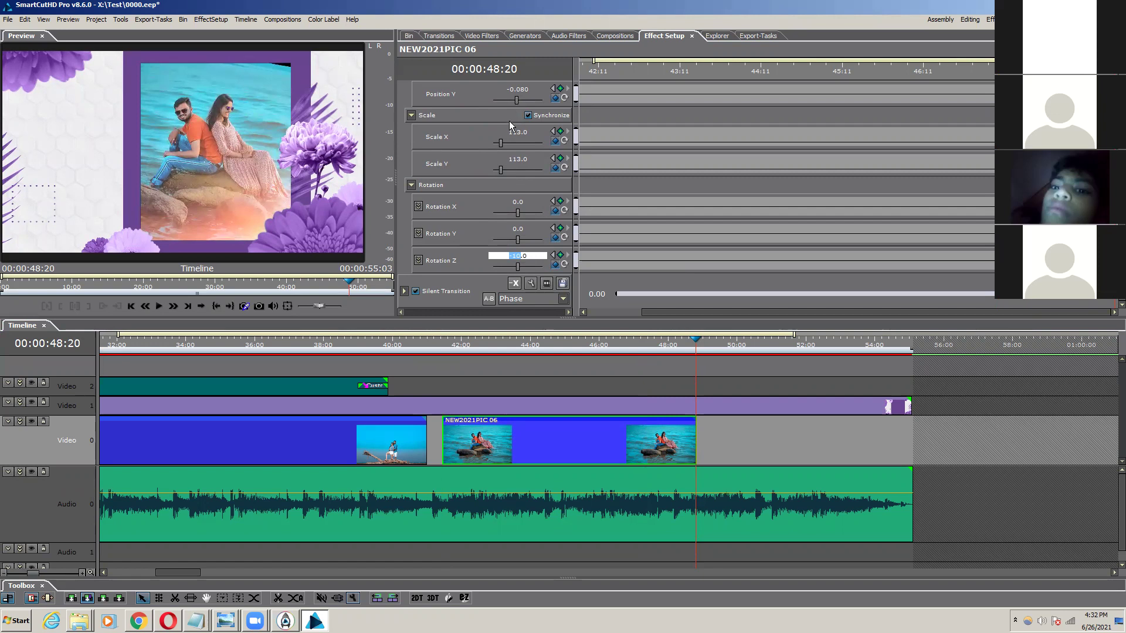
{"action": "scroll", "coordinate": [507, 124], "scroll_direction": "up", "scroll_amount": 5}
{"action": "scroll", "coordinate": [507, 124], "scroll_direction": "down", "scroll_amount": 7}
{"action": "left_click", "coordinate": [593, 179]}
{"action": "scroll", "coordinate": [592, 180], "scroll_direction": "up", "scroll_amount": 3}
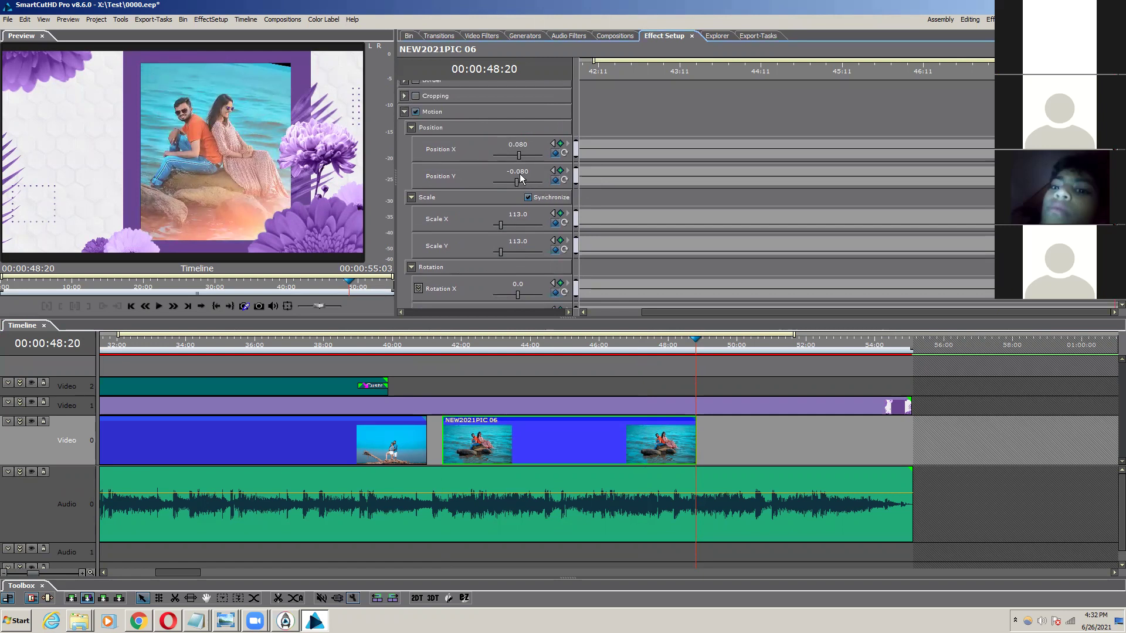
Step: Fine-tune the photo's Position Y at the NEW2021PIC 06 clip's end keyframe, finishing at about 0.105
{"action": "double_click", "coordinate": [521, 170]}
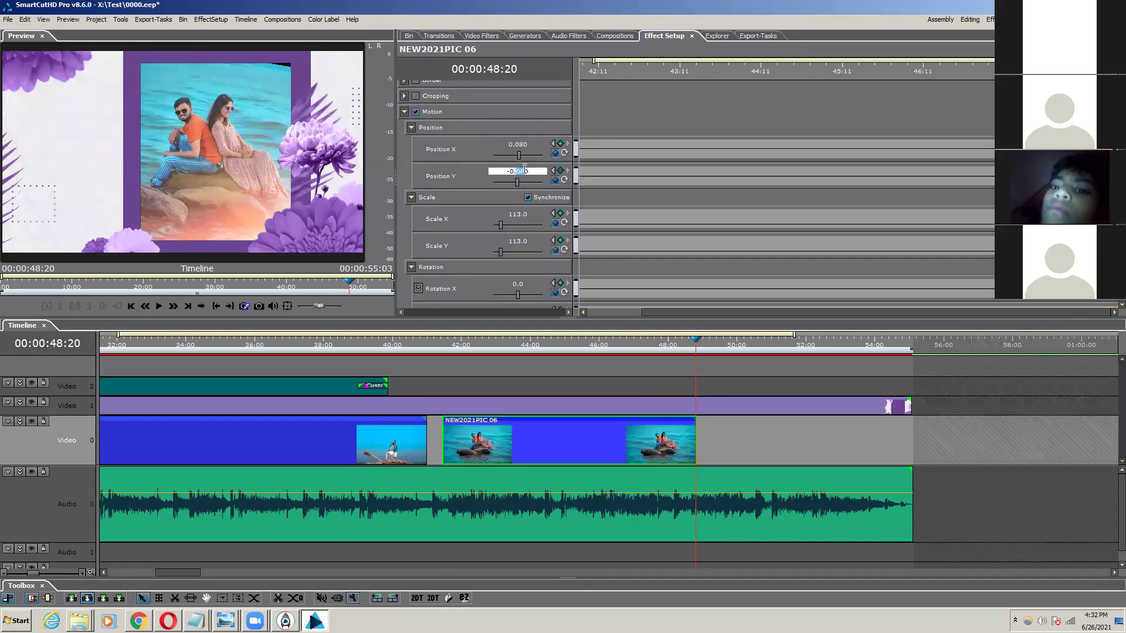
{"action": "left_click", "coordinate": [520, 170]}
{"action": "key", "text": "Down"}
{"action": "key", "text": "Down"}
{"action": "key", "text": "Up"}
{"action": "key", "text": "Up"}
{"action": "left_click", "coordinate": [671, 111]}
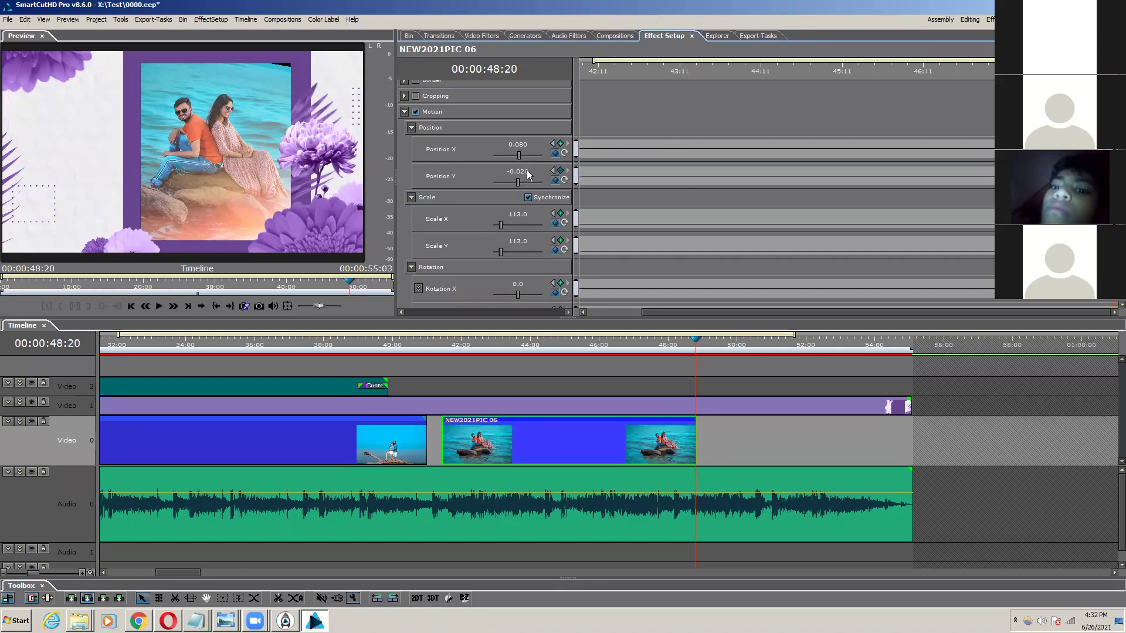
{"action": "scroll", "coordinate": [537, 245], "scroll_direction": "down", "scroll_amount": 2}
{"action": "scroll", "coordinate": [535, 246], "scroll_direction": "up", "scroll_amount": 5}
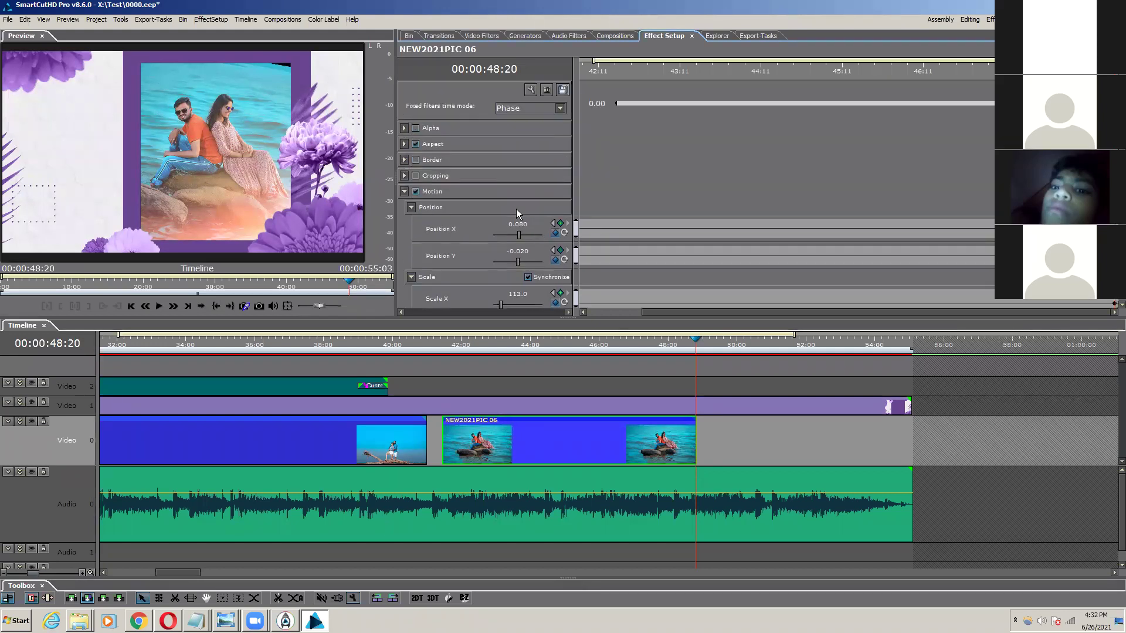
{"action": "left_click_drag", "start_coordinate": [516, 261], "coordinate": [519, 262]}
{"action": "left_click", "coordinate": [566, 426]}
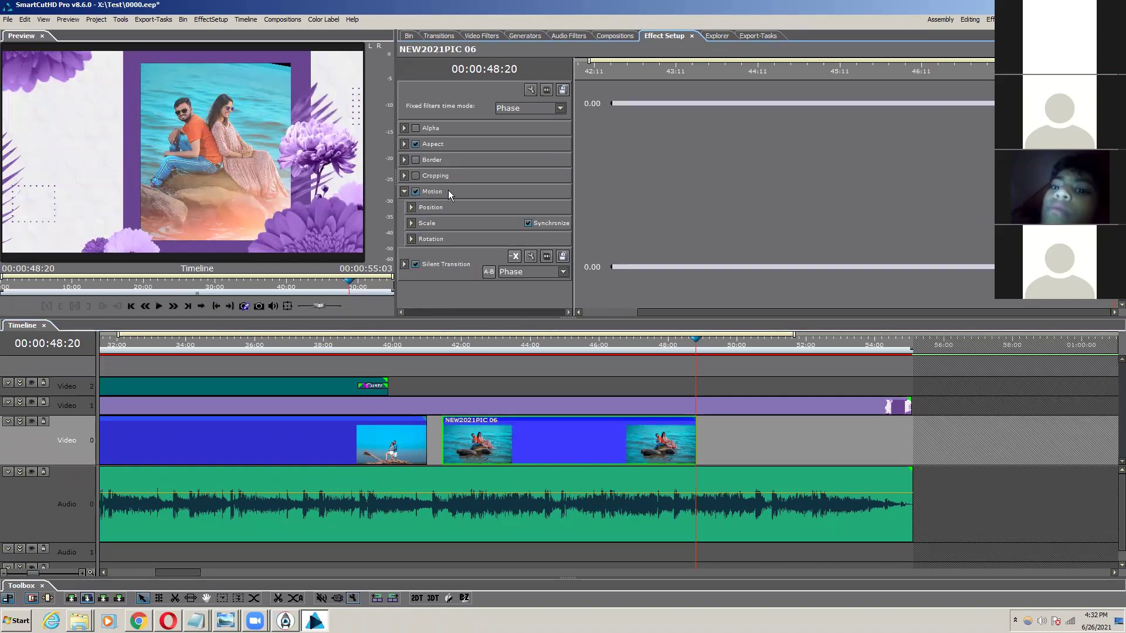
Step: Step through the photo's position keyframes and set Position Y to about -0.053 near the clip's end
{"action": "left_click", "coordinate": [410, 207]}
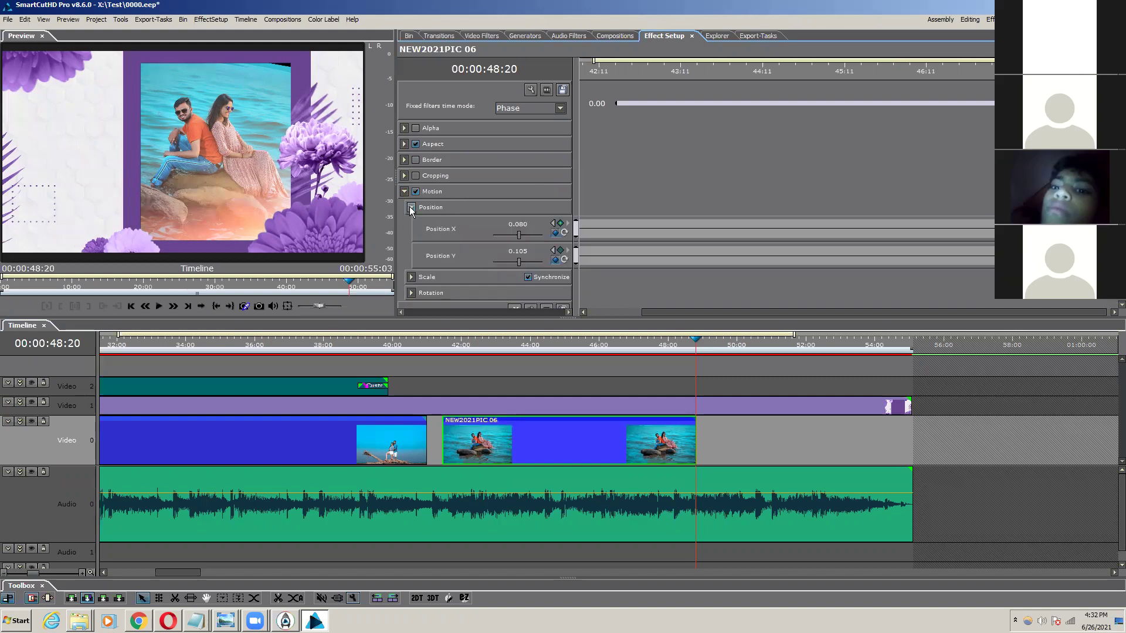
{"action": "scroll", "coordinate": [438, 217], "scroll_direction": "down", "scroll_amount": 1}
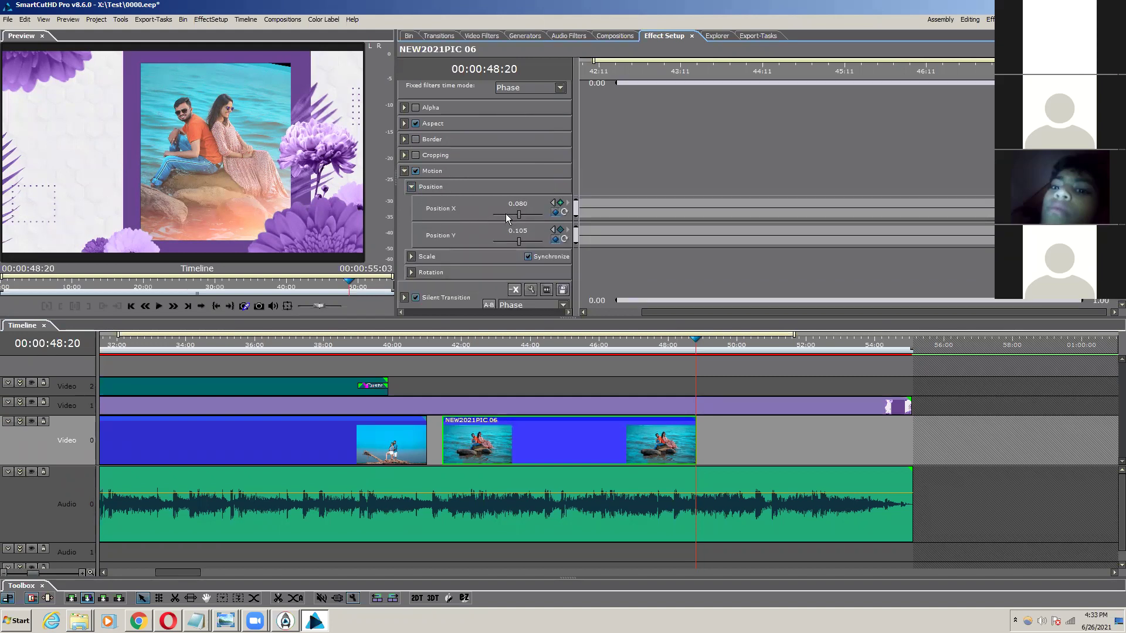
{"action": "left_click", "coordinate": [553, 203]}
{"action": "left_click", "coordinate": [553, 203]}
{"action": "left_click", "coordinate": [566, 203]}
{"action": "left_click_drag", "start_coordinate": [516, 243], "coordinate": [517, 244]}
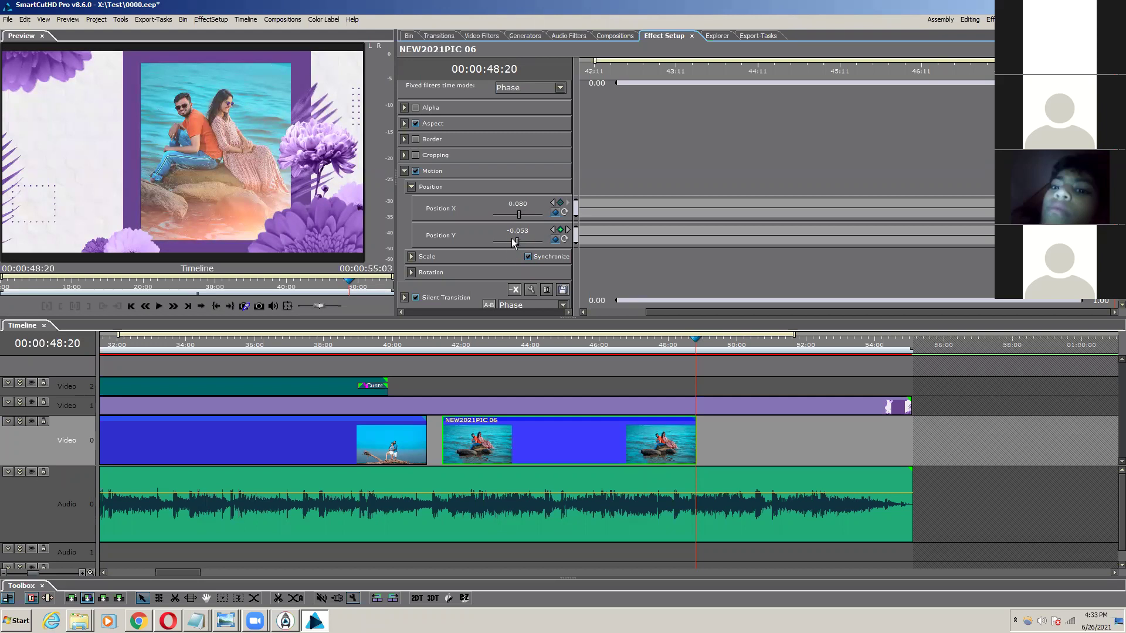
{"action": "scroll", "coordinate": [558, 215], "scroll_direction": "down", "scroll_amount": 1}
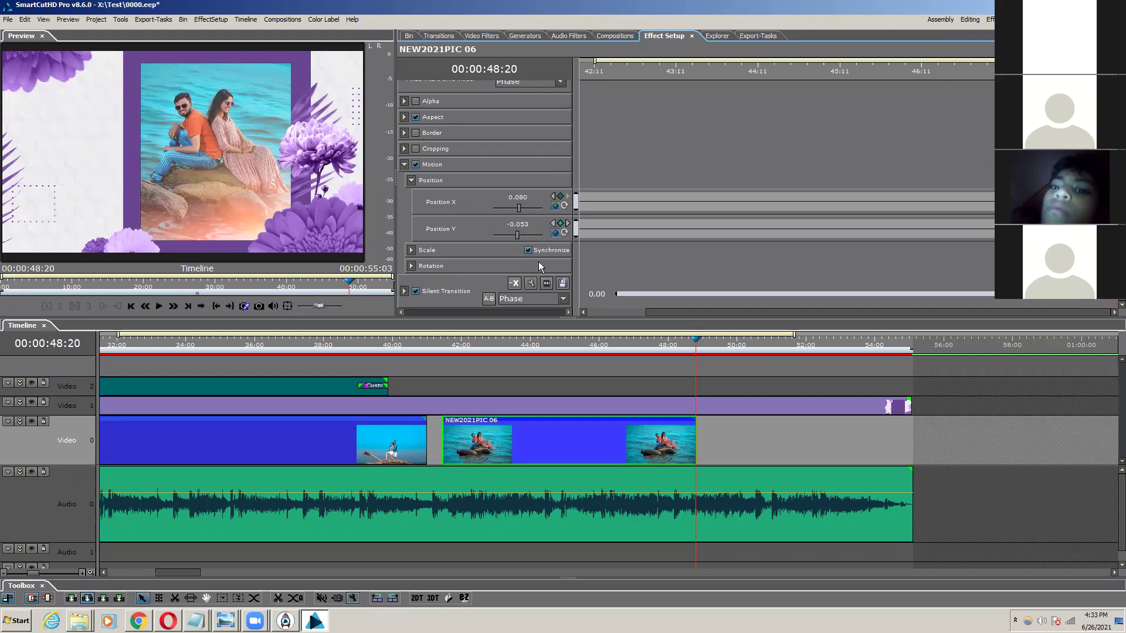
Step: Expand the photo's Rotation settings and play the clip from near its start to review the combined motion and tilt
{"action": "left_click", "coordinate": [411, 266]}
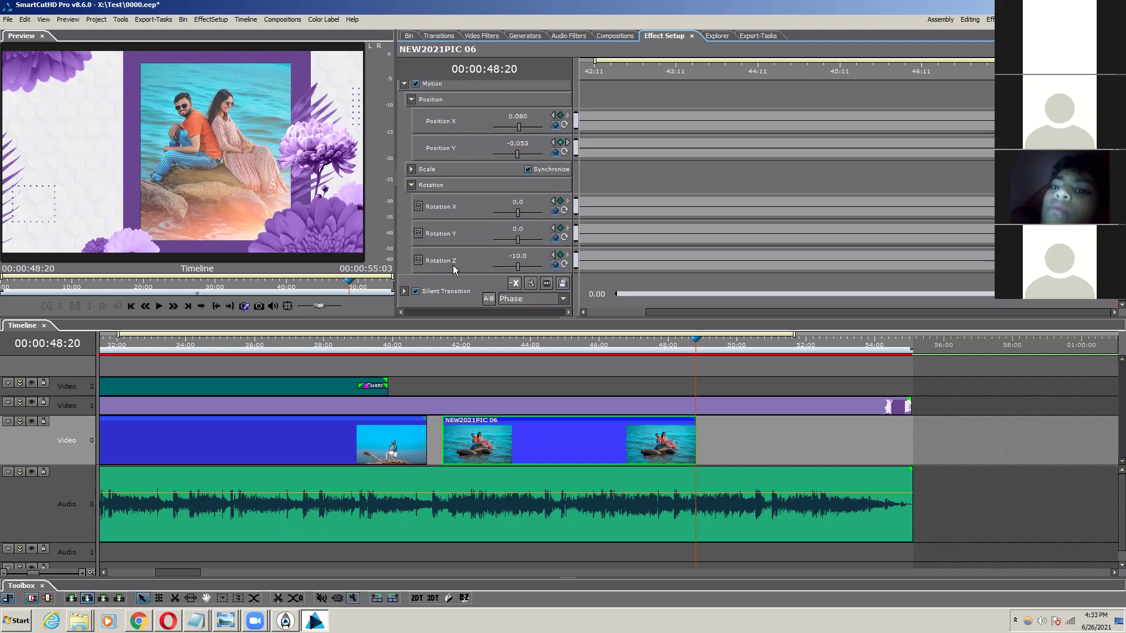
{"action": "scroll", "coordinate": [482, 265], "scroll_direction": "up", "scroll_amount": 3}
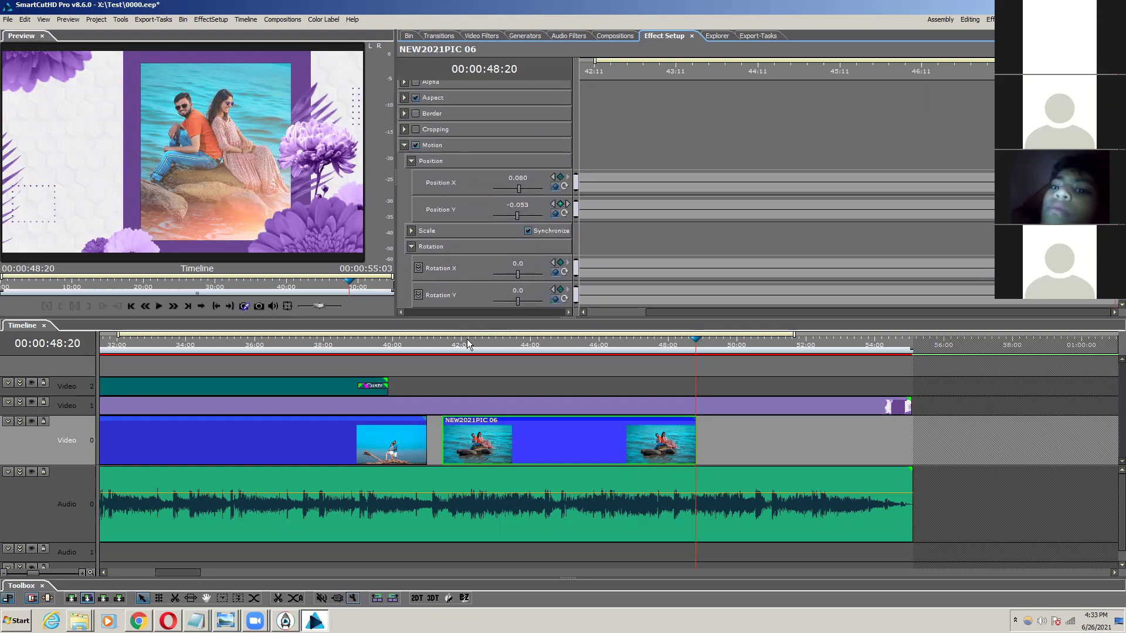
{"action": "left_click", "coordinate": [446, 344]}
{"action": "key", "text": "space"}
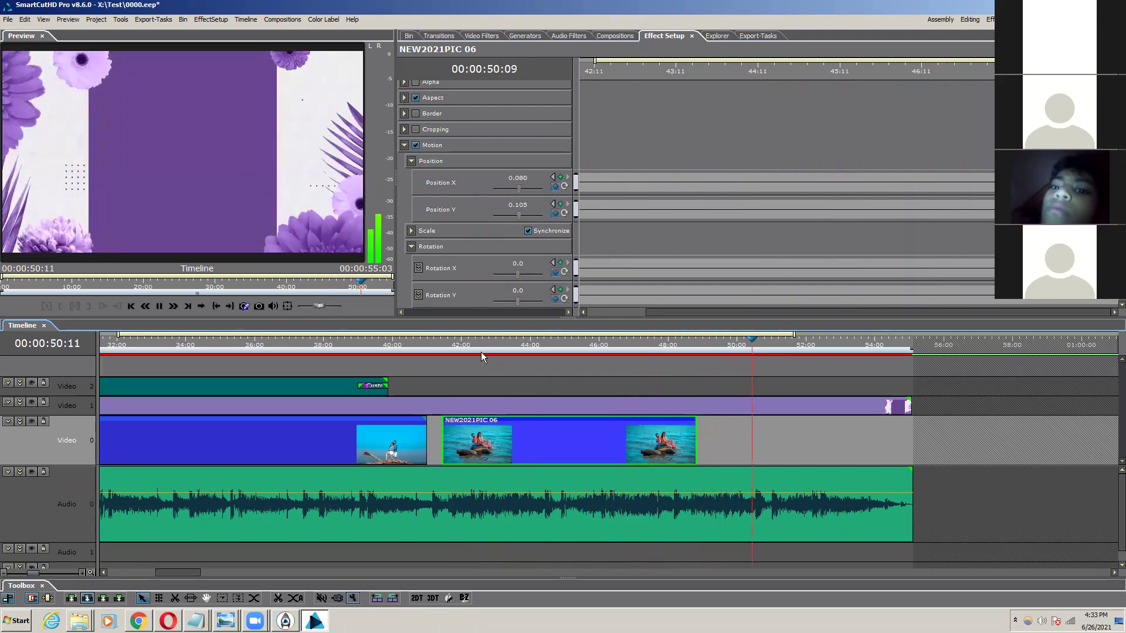
{"action": "left_click", "coordinate": [452, 344]}
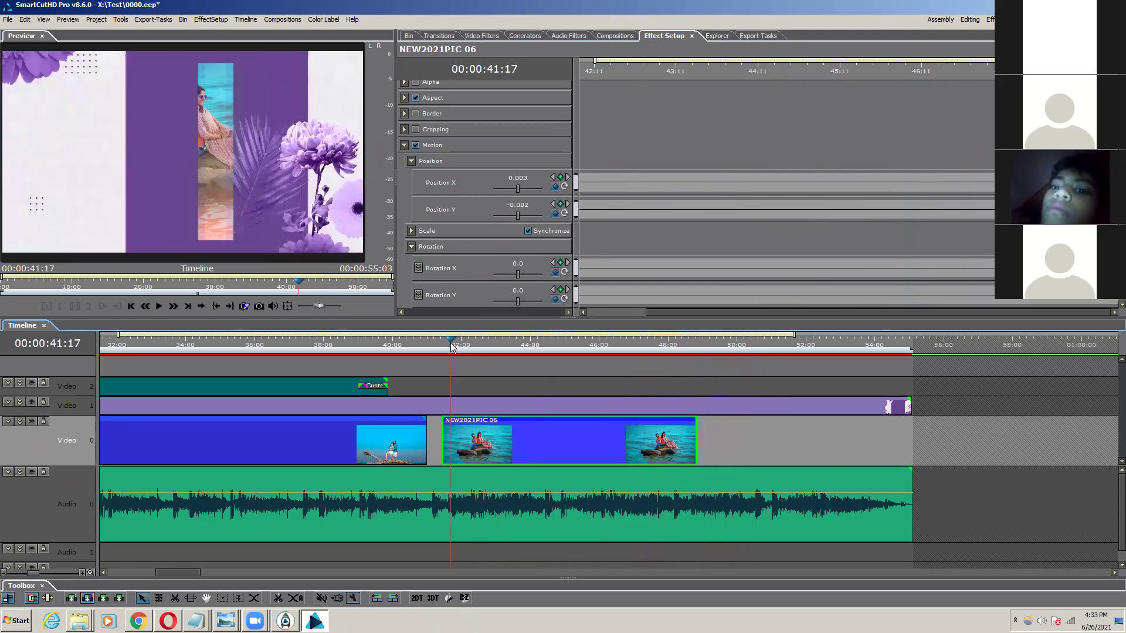
Step: Place the Page05 title from the Titles folder on the Video 2 track at 00:00:41:00
{"action": "left_click_drag", "start_coordinate": [452, 344], "coordinate": [428, 407]}
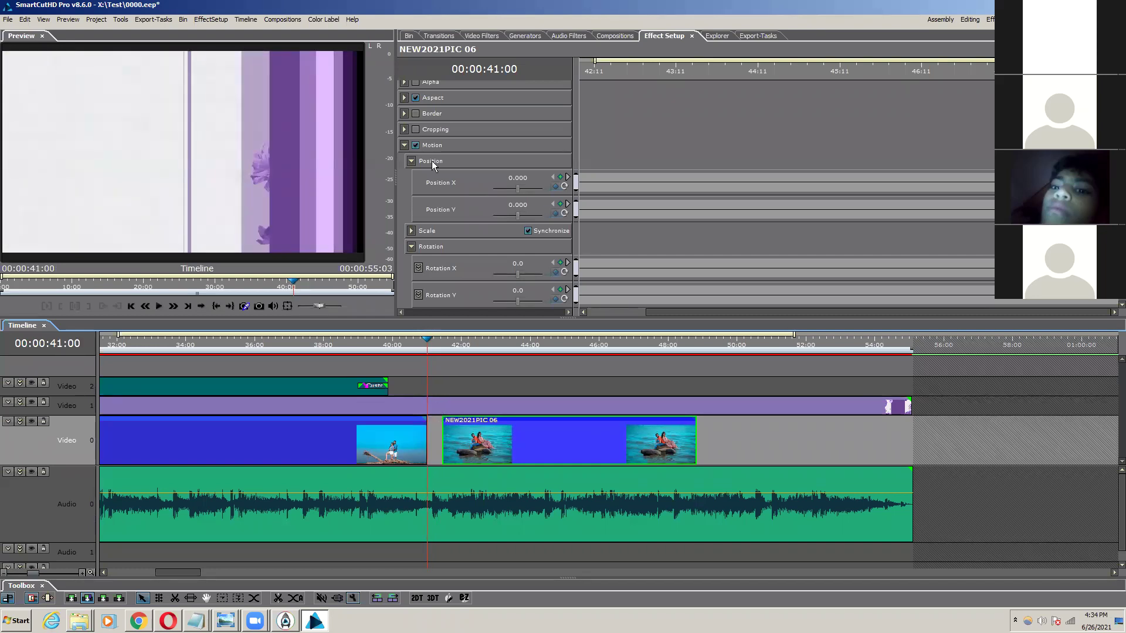
{"action": "left_click", "coordinate": [409, 36]}
{"action": "left_click", "coordinate": [430, 89]}
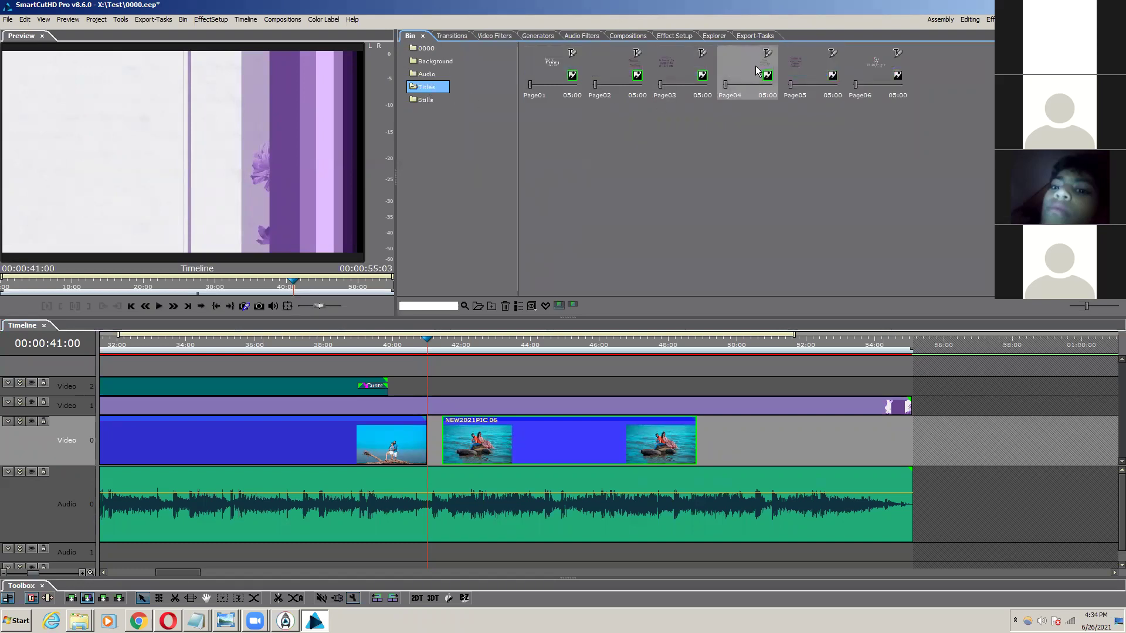
{"action": "left_click", "coordinate": [791, 60]}
{"action": "left_click_drag", "start_coordinate": [797, 65], "coordinate": [465, 383]}
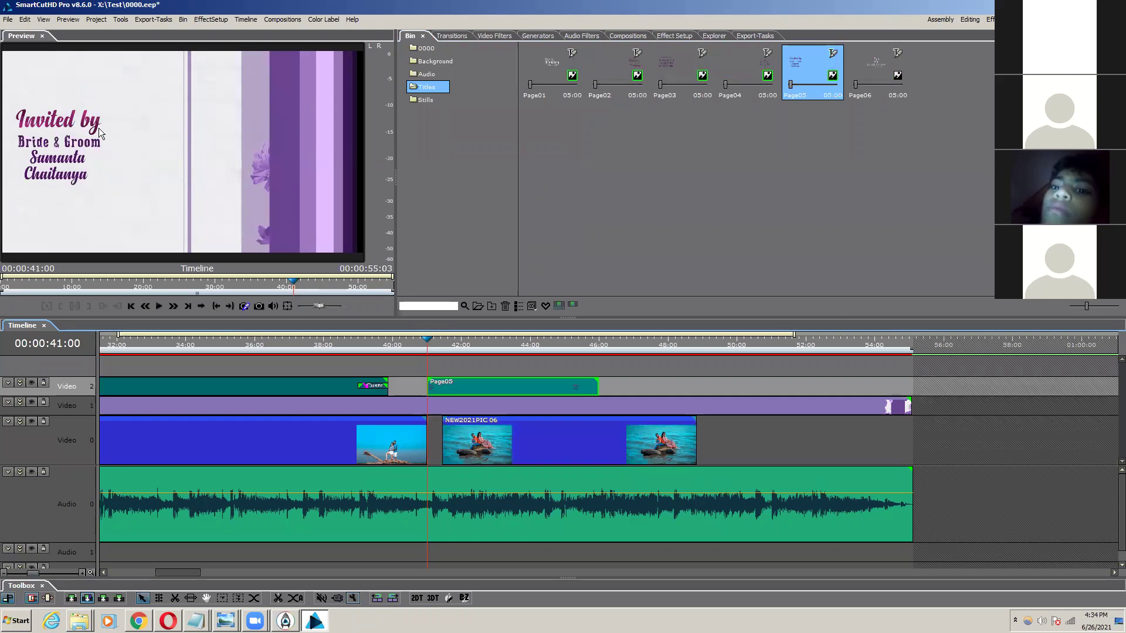
Step: Enable Motion for the Page05 title and enlarge its synchronized scale to 173
{"action": "left_click", "coordinate": [680, 36]}
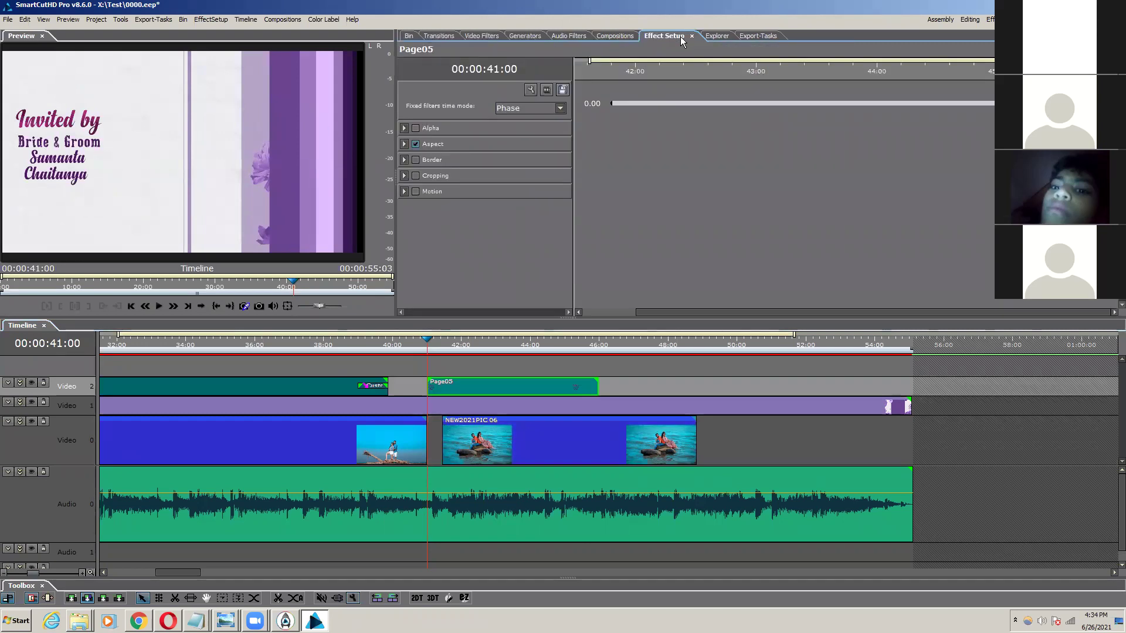
{"action": "left_click", "coordinate": [404, 191]}
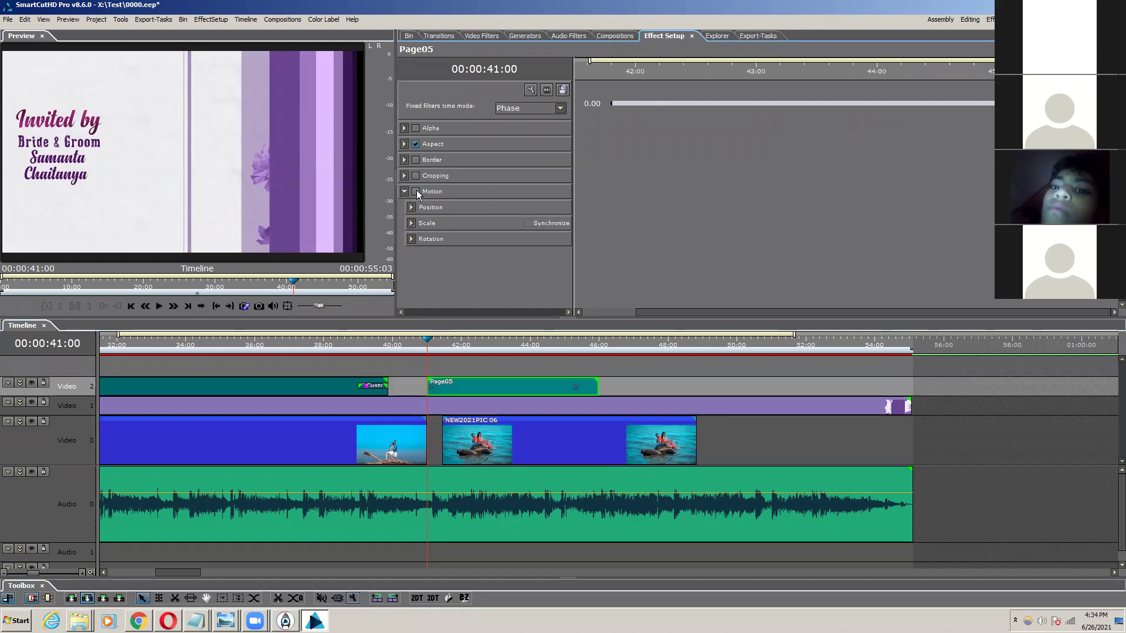
{"action": "left_click", "coordinate": [411, 224]}
{"action": "left_click", "coordinate": [509, 251]}
{"action": "double_click", "coordinate": [513, 240]}
{"action": "scroll", "coordinate": [535, 236], "scroll_direction": "up", "scroll_amount": 20}
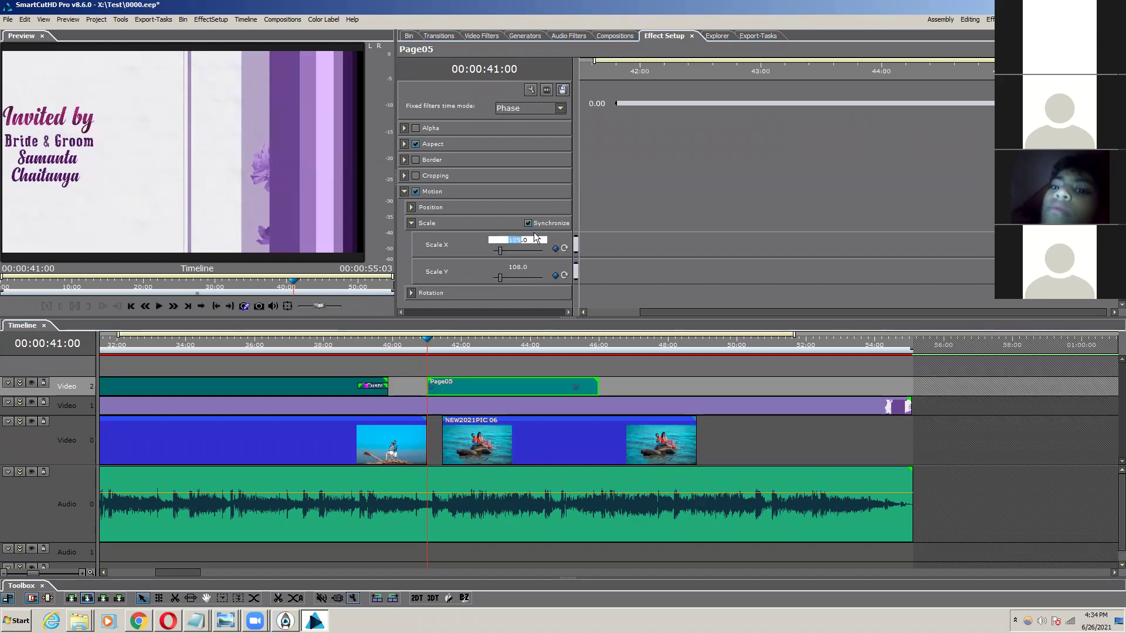
{"action": "scroll", "coordinate": [535, 236], "scroll_direction": "up", "scroll_amount": 20}
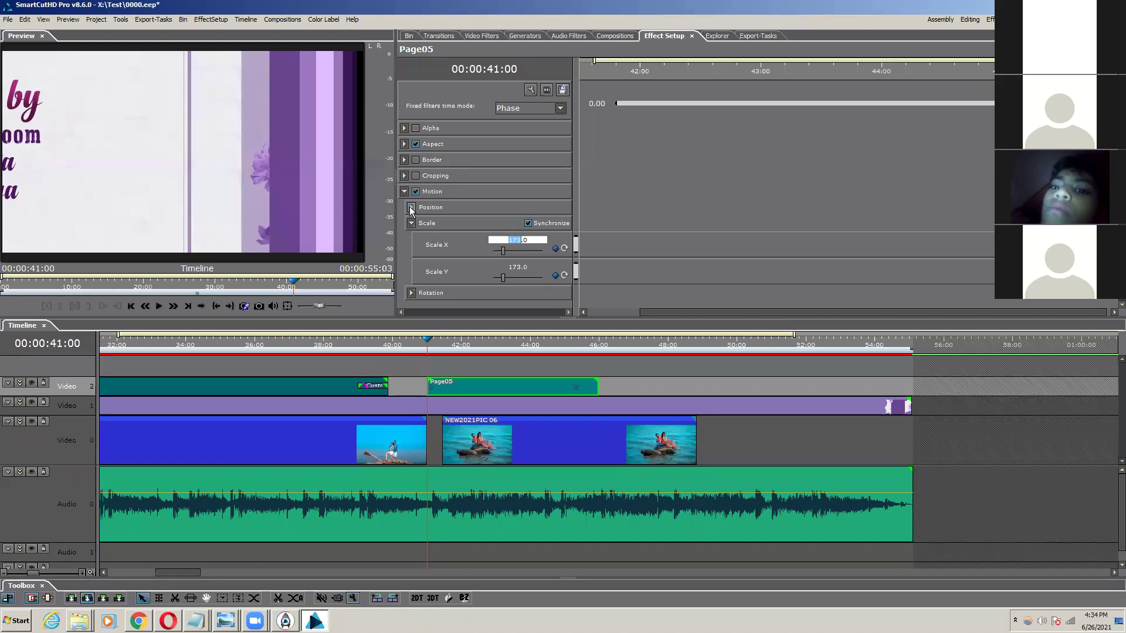
Step: Move the Page05 title fully into the white area by setting Position X to 0.730
{"action": "left_click", "coordinate": [412, 207]}
{"action": "double_click", "coordinate": [520, 224]}
{"action": "scroll", "coordinate": [519, 224], "scroll_direction": "up", "scroll_amount": 20}
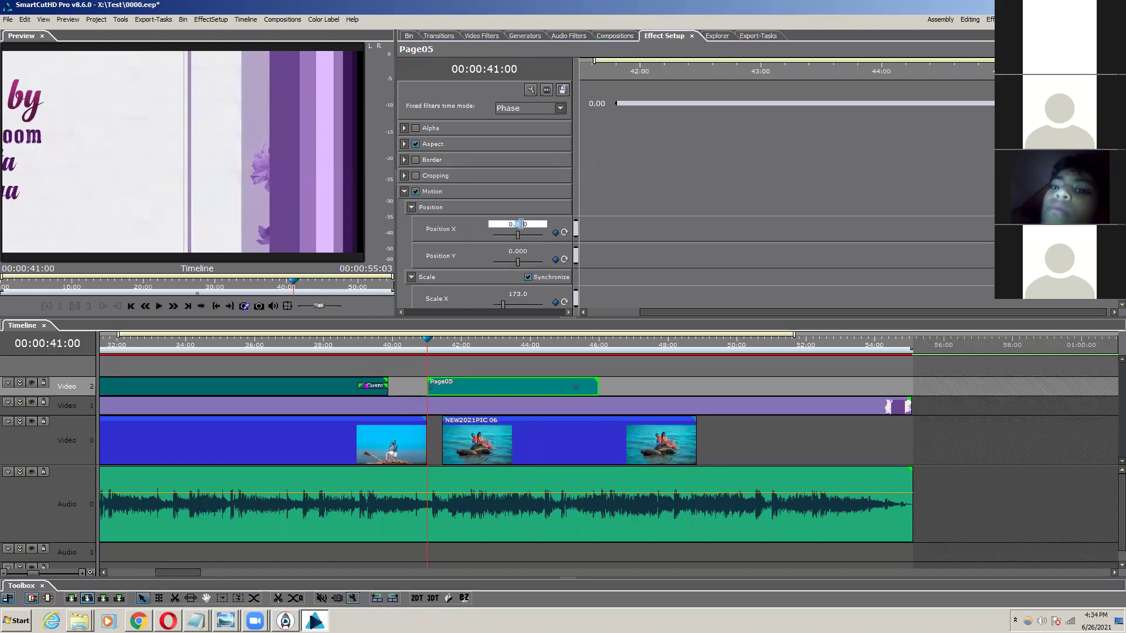
{"action": "scroll", "coordinate": [519, 224], "scroll_direction": "up", "scroll_amount": 20}
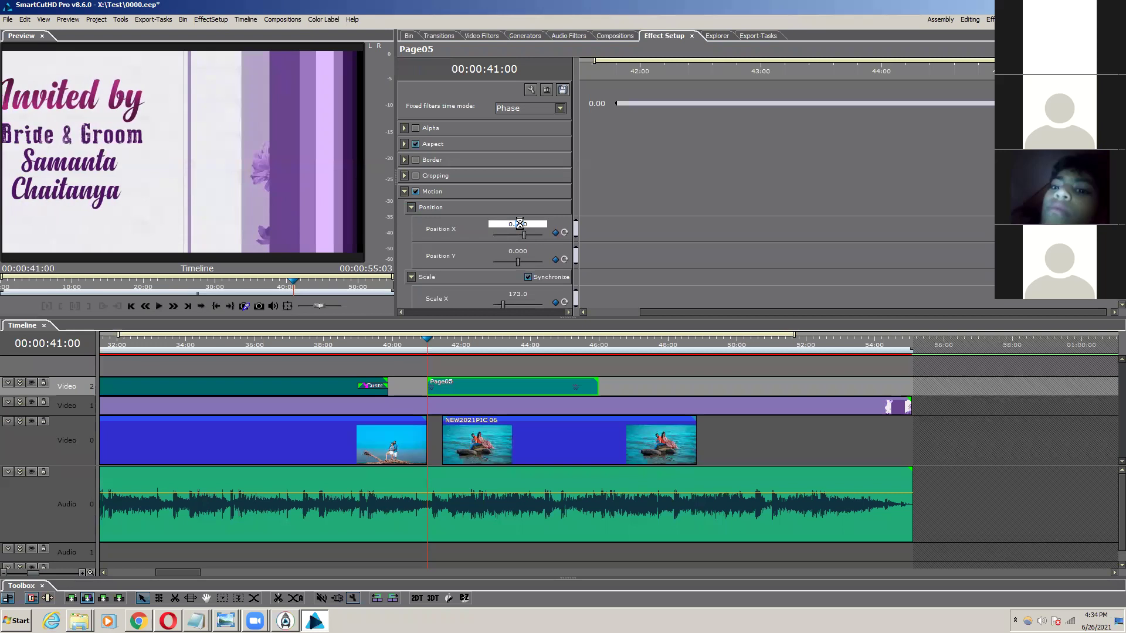
{"action": "scroll", "coordinate": [519, 224], "scroll_direction": "up", "scroll_amount": 12}
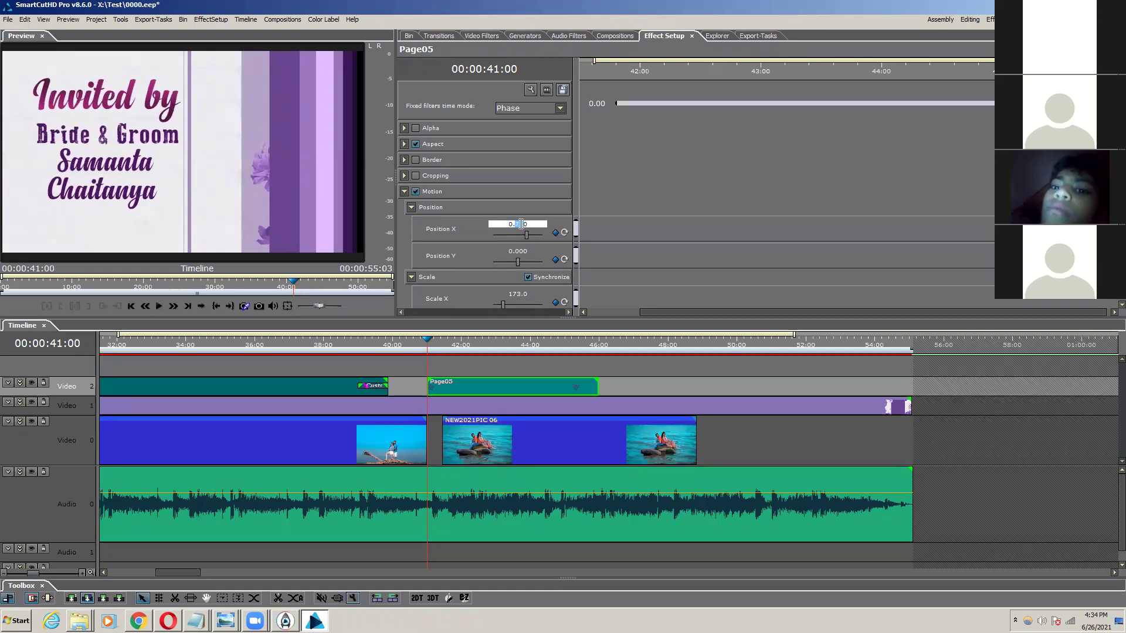
{"action": "scroll", "coordinate": [520, 224], "scroll_direction": "down", "scroll_amount": 6}
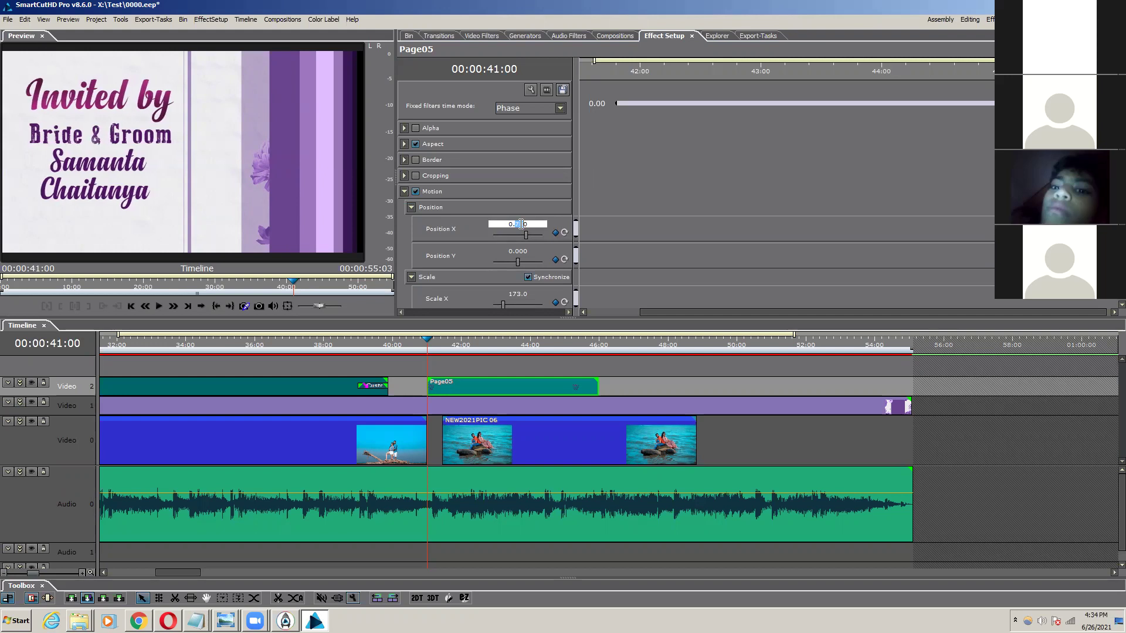
{"action": "left_click", "coordinate": [619, 188]}
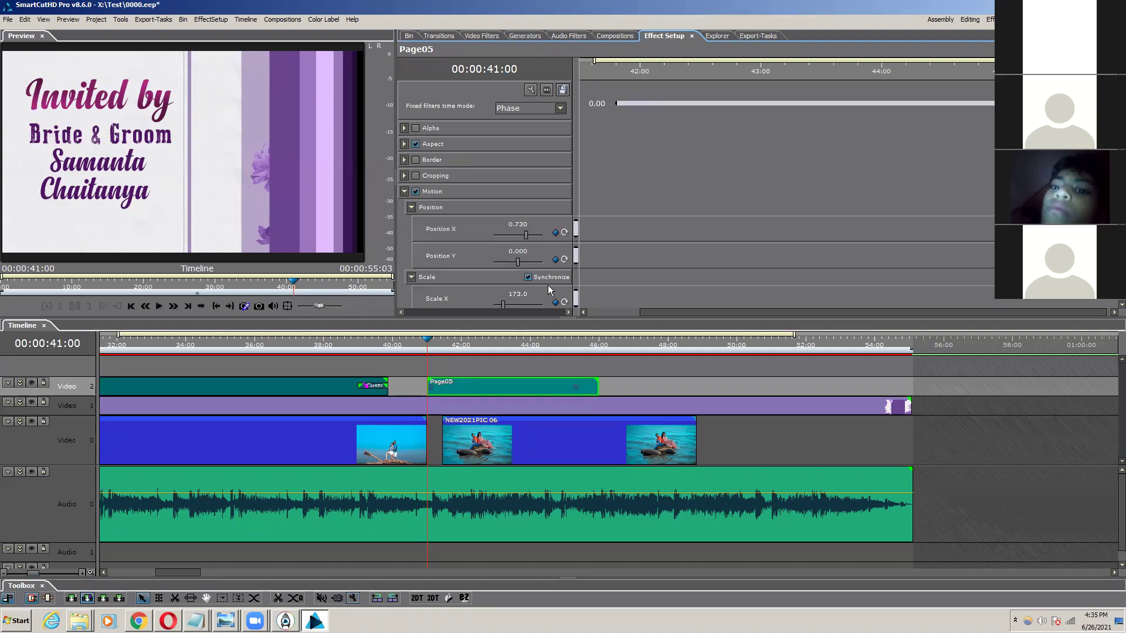
Step: Turn on keyframing for Position X, Position Y and the synchronized scale at the title's start
{"action": "left_click", "coordinate": [555, 234]}
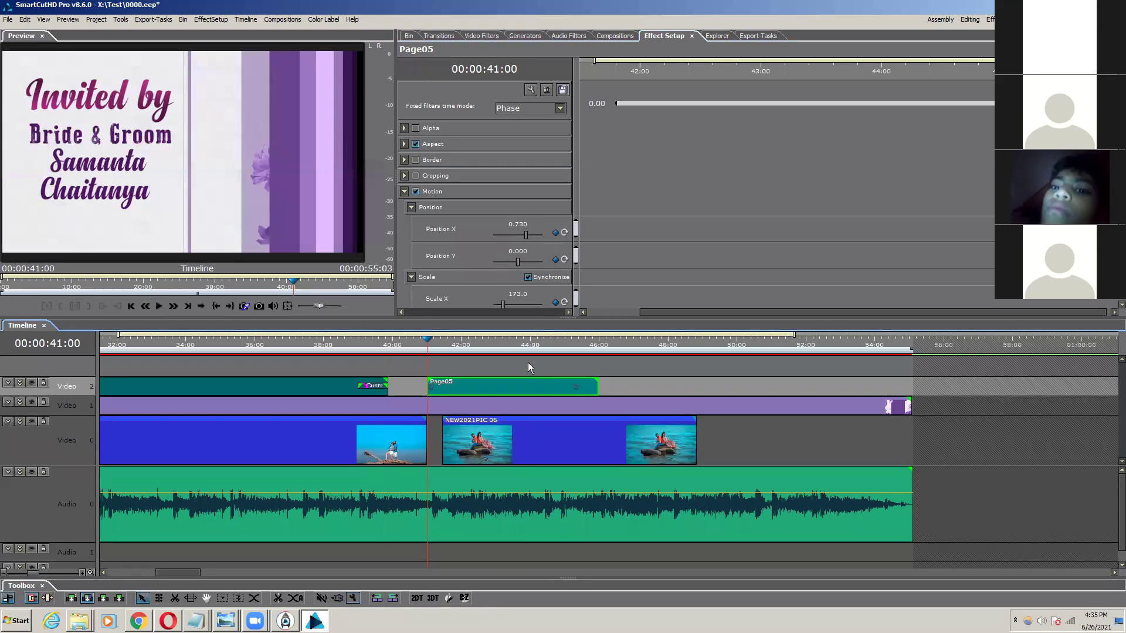
{"action": "left_click", "coordinate": [555, 233]}
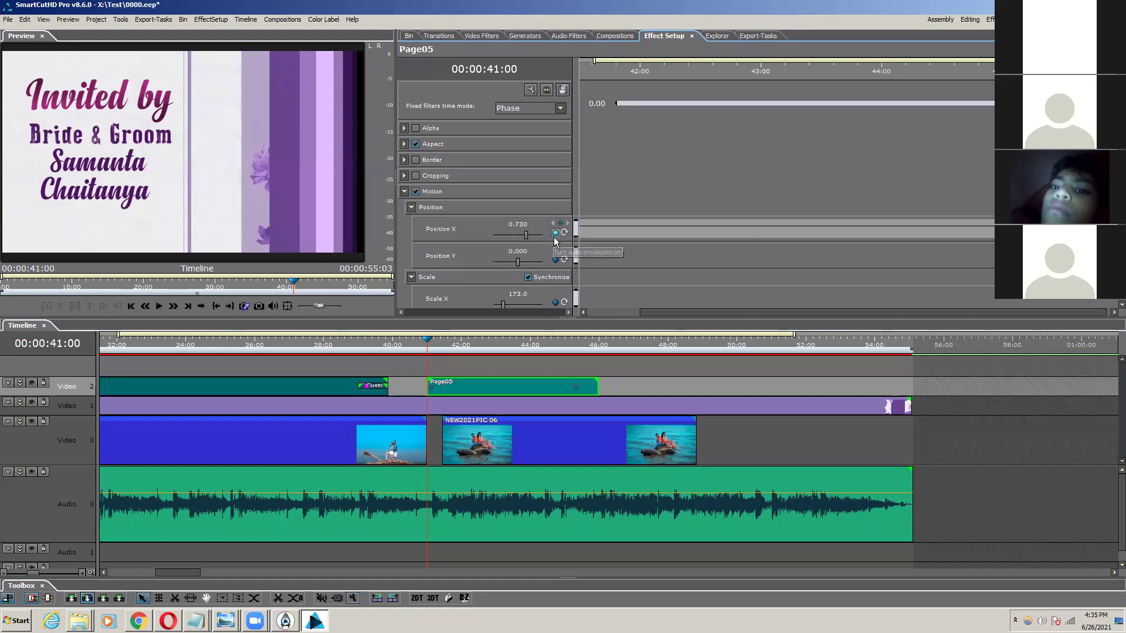
{"action": "left_click", "coordinate": [555, 260]}
{"action": "left_click", "coordinate": [555, 303]}
{"action": "scroll", "coordinate": [556, 302], "scroll_direction": "down", "scroll_amount": 2}
{"action": "scroll", "coordinate": [555, 297], "scroll_direction": "down", "scroll_amount": 1}
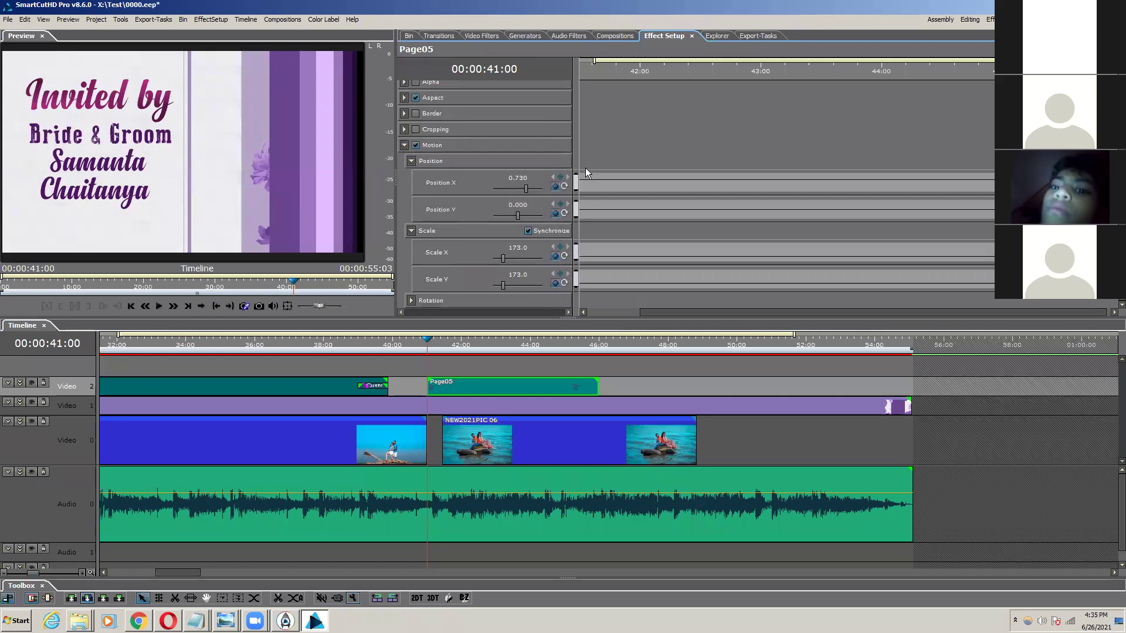
Step: Add position and scale keyframes to the Page05 title at 00:00:41:15
{"action": "left_click_drag", "start_coordinate": [582, 74], "coordinate": [624, 125]}
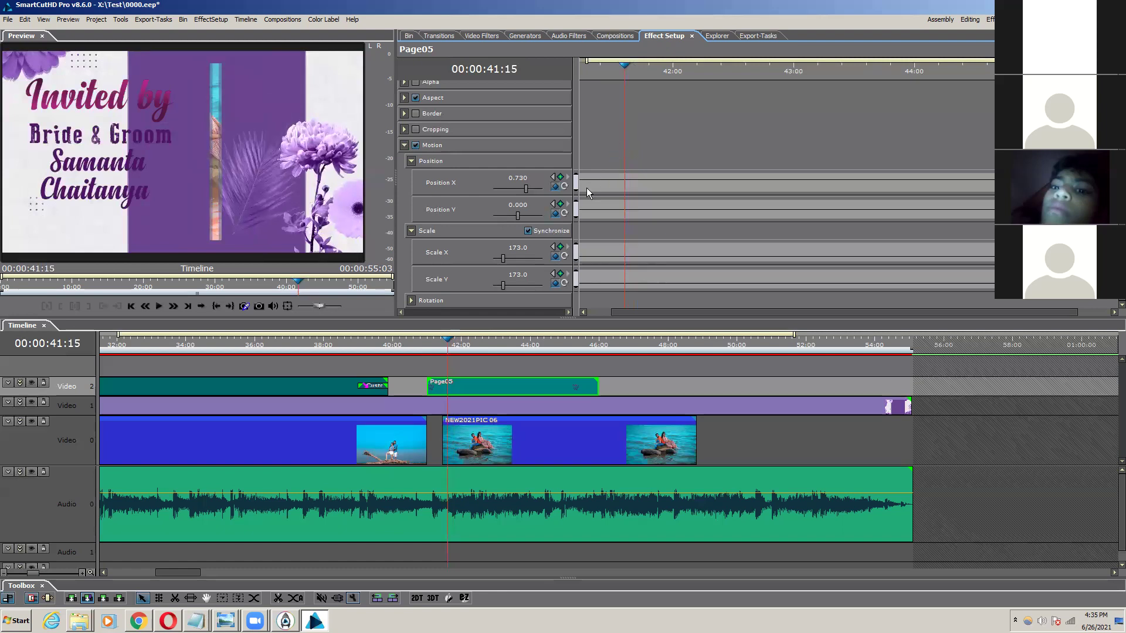
{"action": "left_click", "coordinate": [561, 177]}
{"action": "left_click", "coordinate": [561, 204]}
{"action": "left_click", "coordinate": [561, 247]}
Step: Reduce the title's synchronized scale to 117 at the 00:00:41:15 keyframe and compare it with the starting keyframe
{"action": "double_click", "coordinate": [519, 248]}
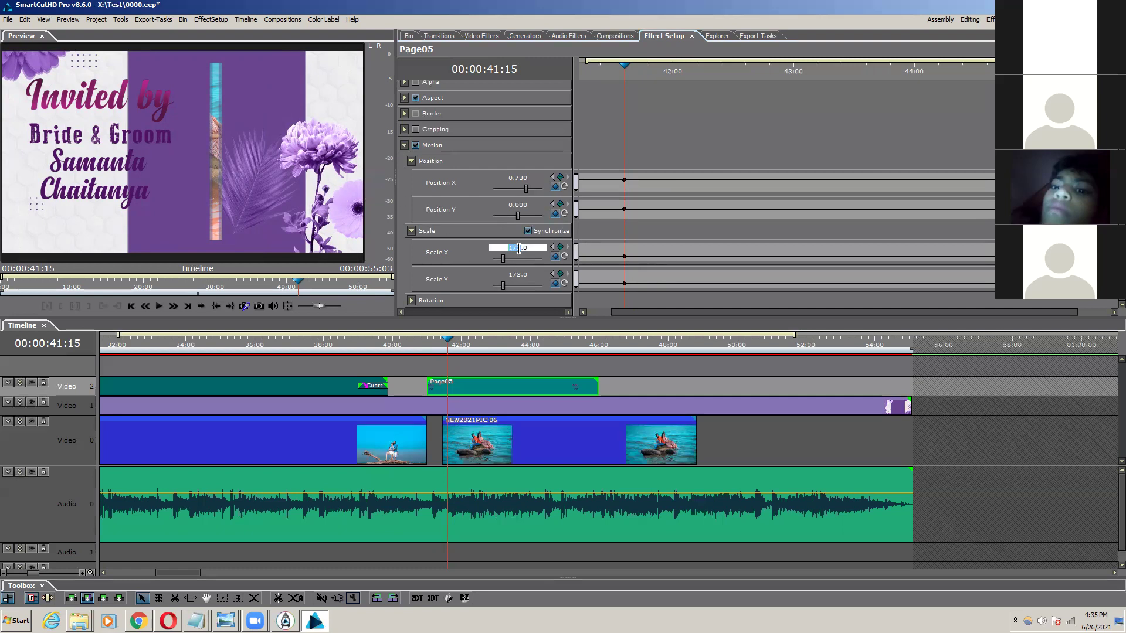
{"action": "scroll", "coordinate": [519, 249], "scroll_direction": "down", "scroll_amount": 10}
{"action": "scroll", "coordinate": [519, 249], "scroll_direction": "down", "scroll_amount": 20}
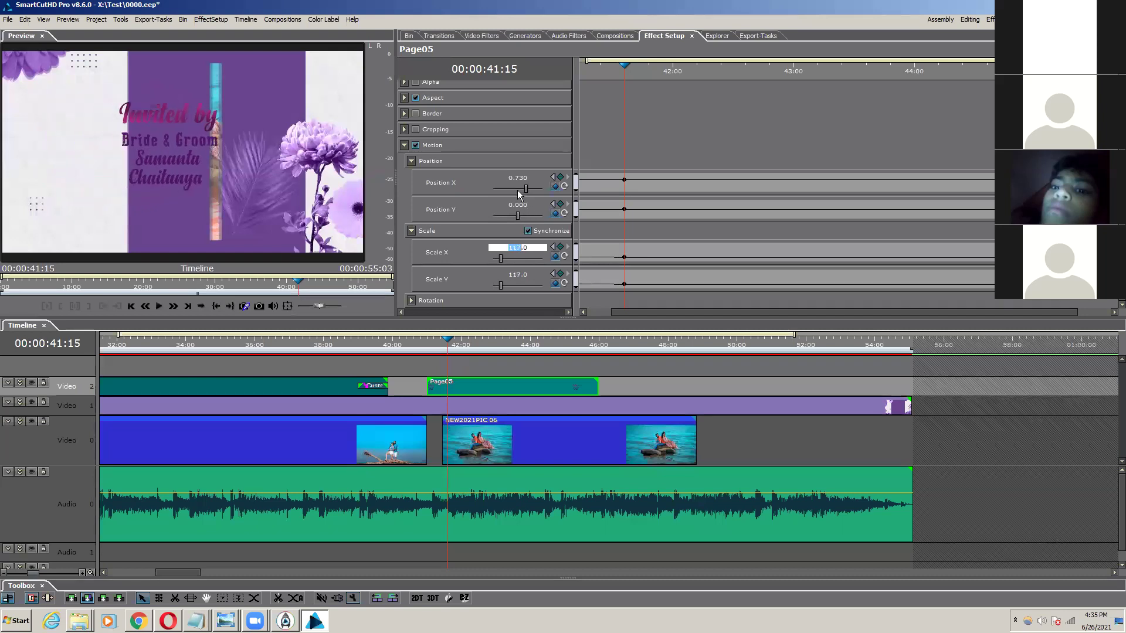
{"action": "left_click", "coordinate": [553, 177]}
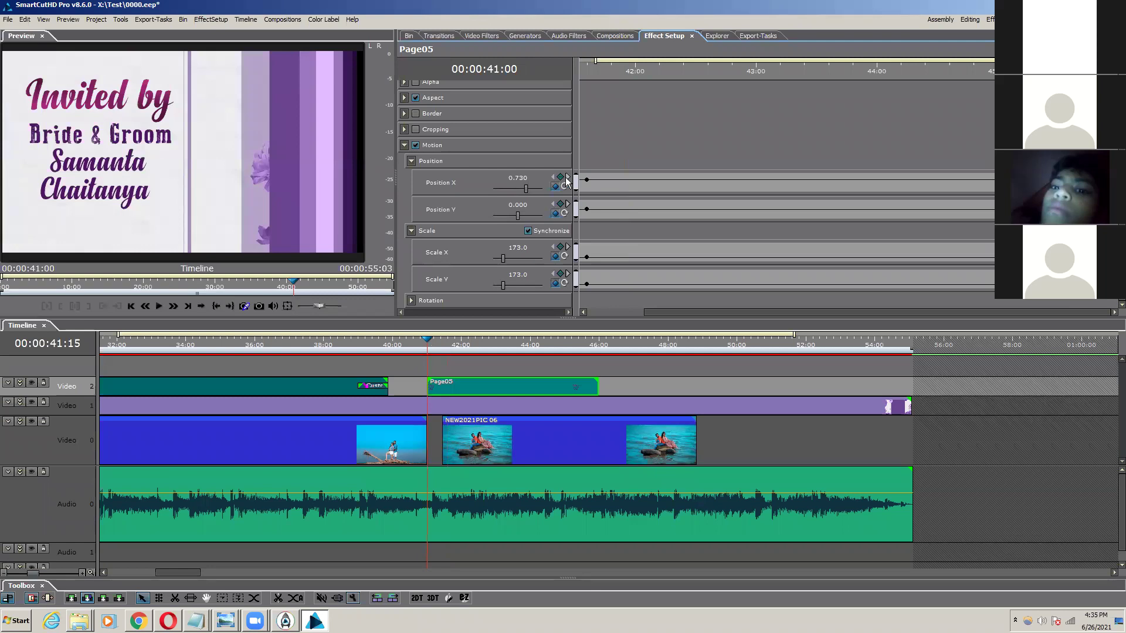
{"action": "left_click", "coordinate": [565, 177]}
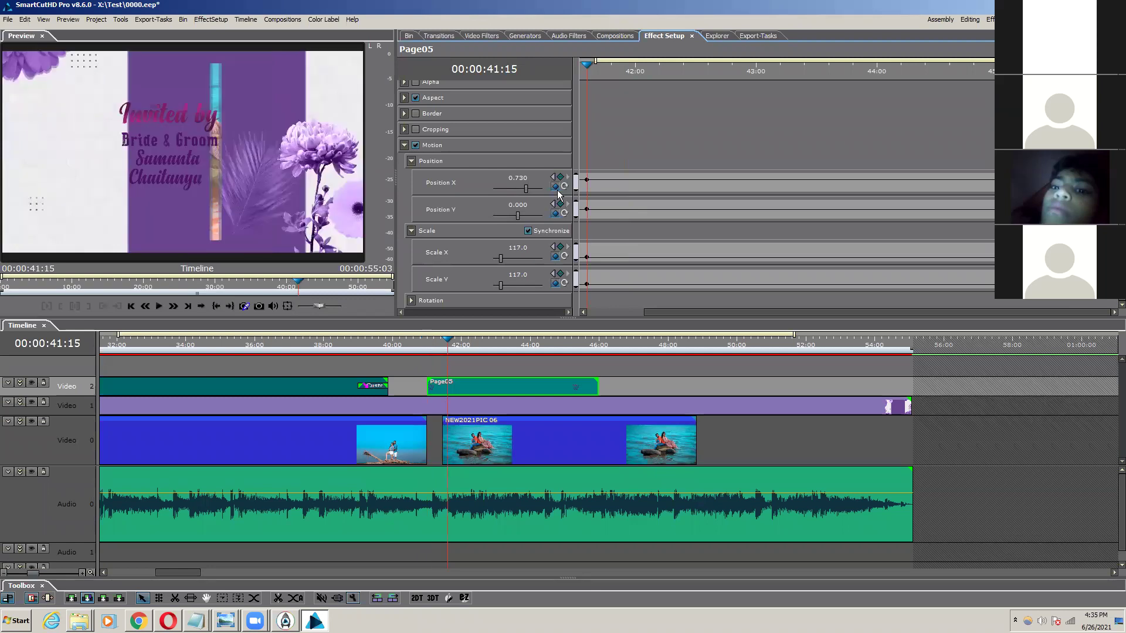
Step: Set the Page05 title's Position X to 0.090 and its synchronized scale to 108 at the 00:00:41:15 keyframe
{"action": "left_click", "coordinate": [521, 178]}
{"action": "scroll", "coordinate": [519, 178], "scroll_direction": "down", "scroll_amount": 5}
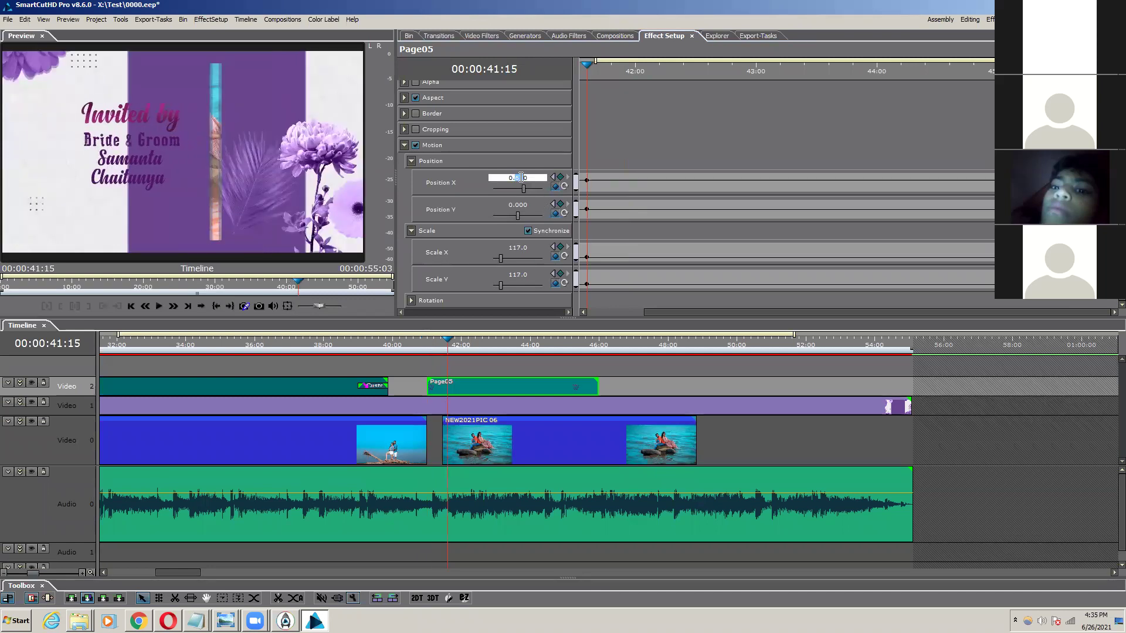
{"action": "scroll", "coordinate": [520, 178], "scroll_direction": "down", "scroll_amount": 8}
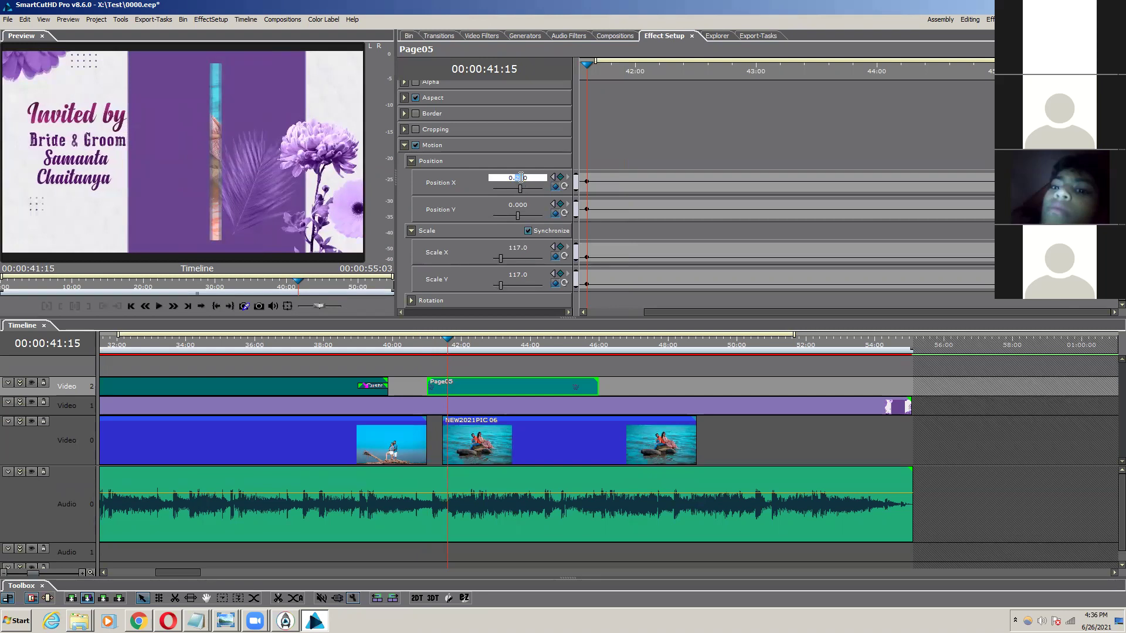
{"action": "scroll", "coordinate": [520, 178], "scroll_direction": "down", "scroll_amount": 5}
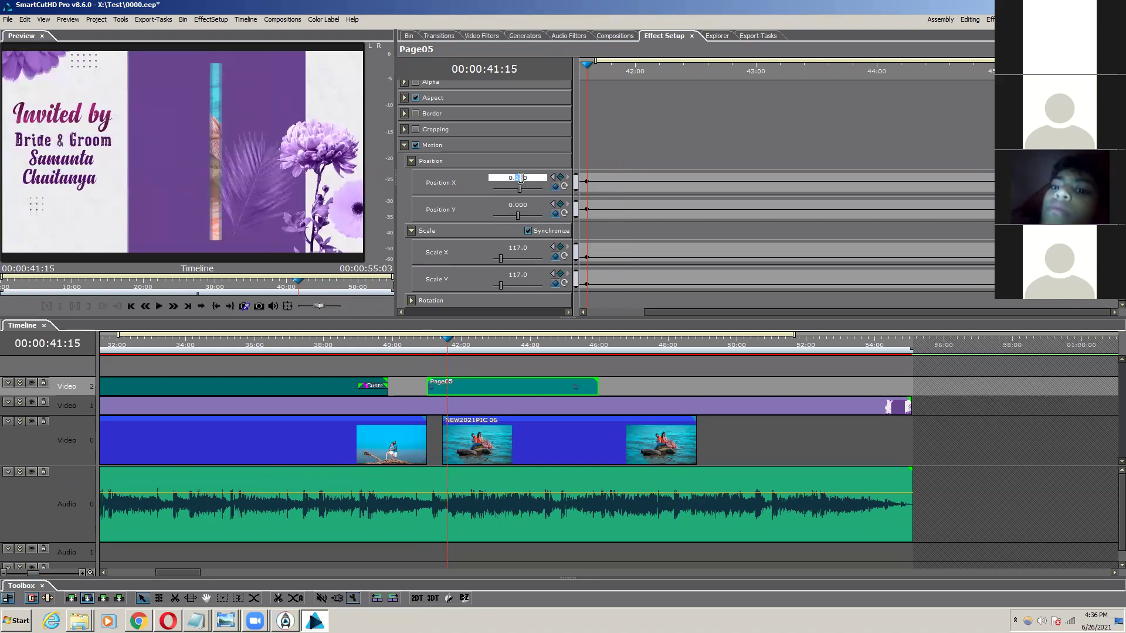
{"action": "left_click", "coordinate": [515, 247]}
{"action": "scroll", "coordinate": [515, 247], "scroll_direction": "down", "scroll_amount": 1}
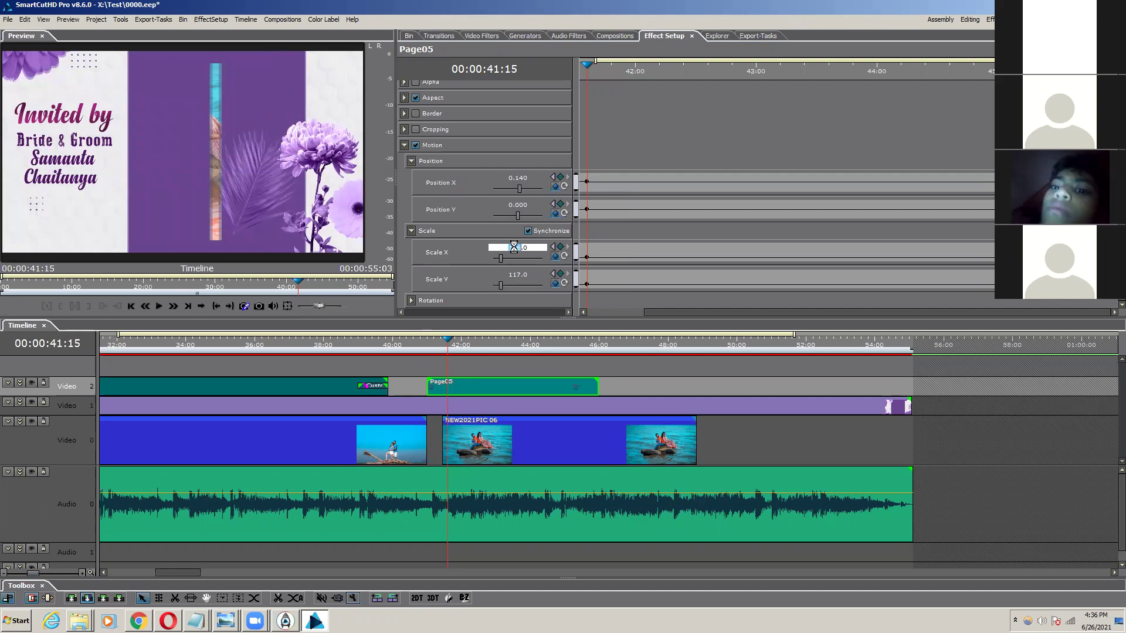
{"action": "scroll", "coordinate": [515, 247], "scroll_direction": "down", "scroll_amount": 7}
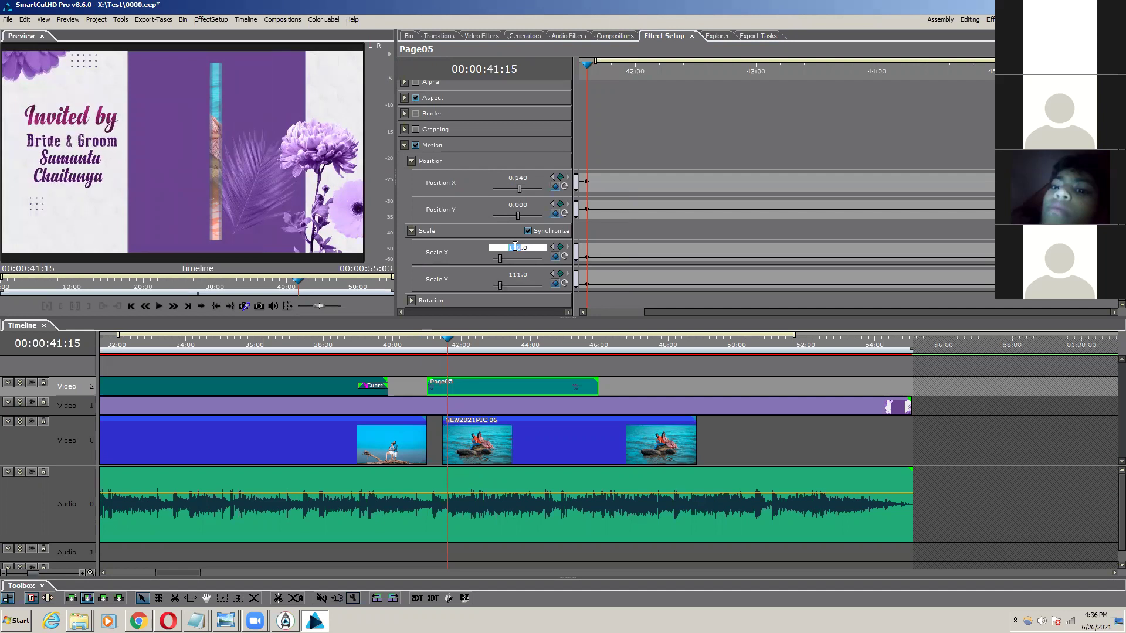
{"action": "left_click", "coordinate": [519, 178]}
{"action": "scroll", "coordinate": [520, 176], "scroll_direction": "down", "scroll_amount": 2}
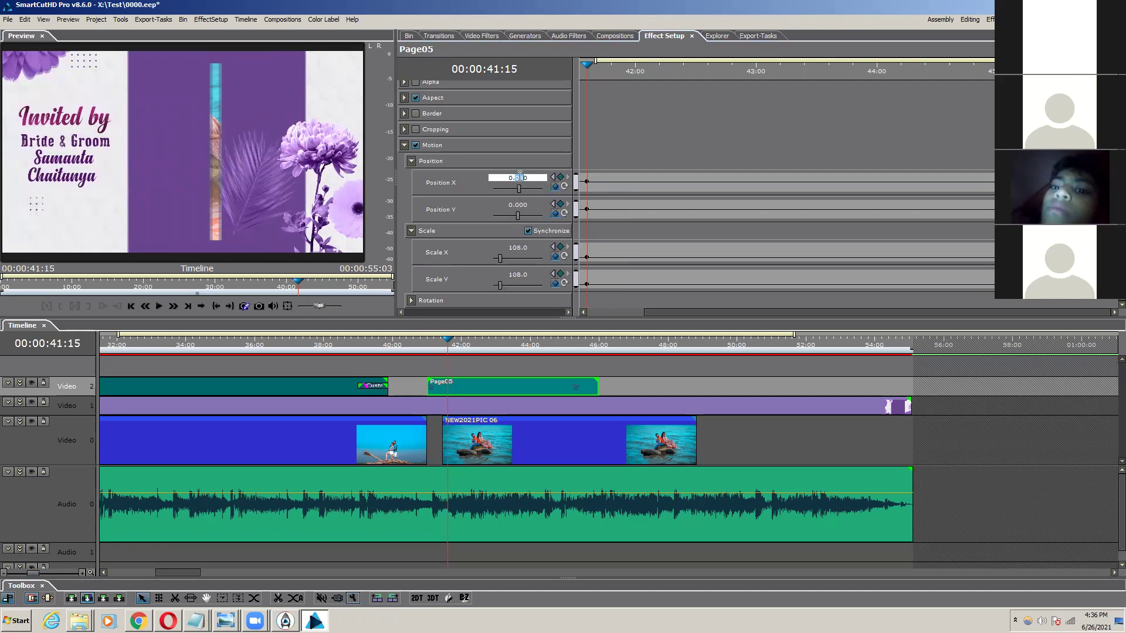
Step: Play back and scrub the Page05 title section to check the title's shrinking and sliding motion against the photo
{"action": "left_click", "coordinate": [423, 347]}
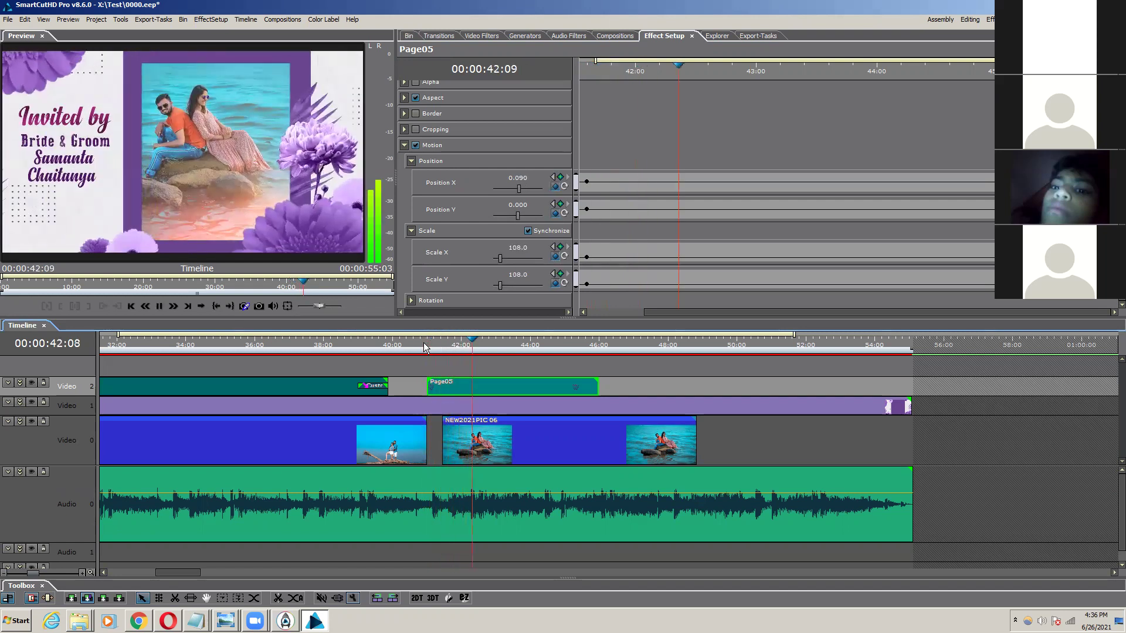
{"action": "key", "text": "space"}
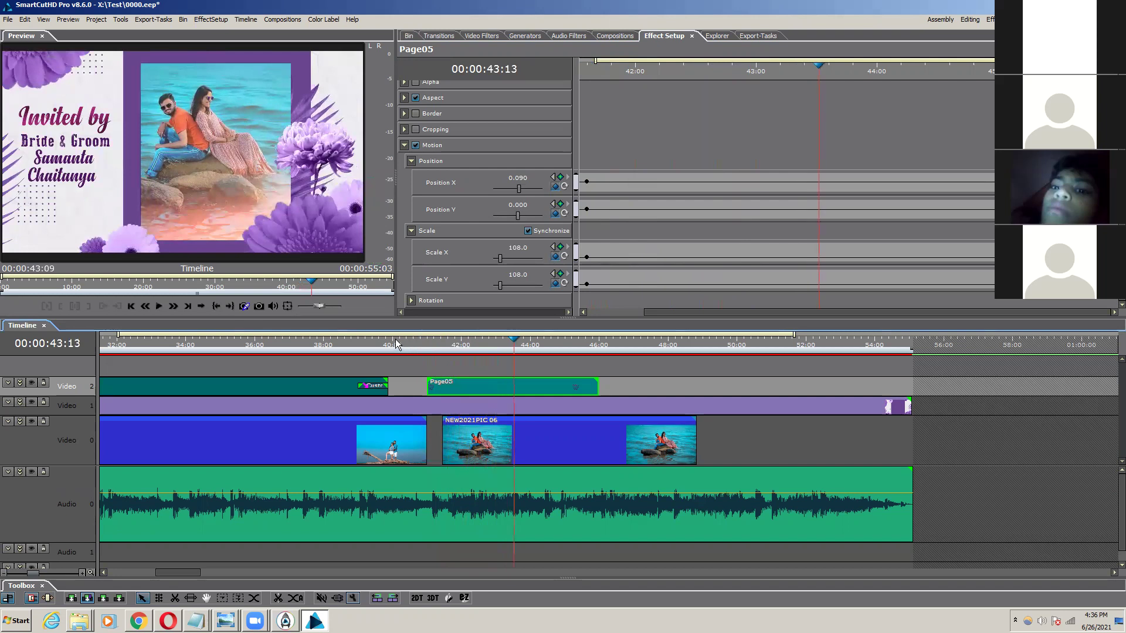
{"action": "key", "text": "space"}
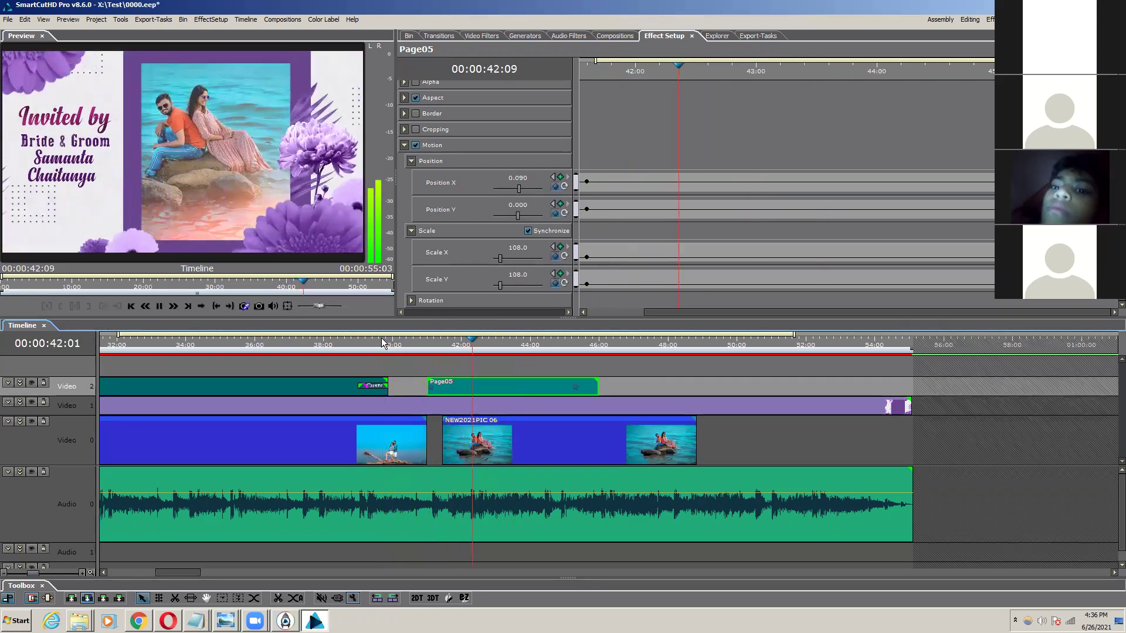
{"action": "key", "text": "space"}
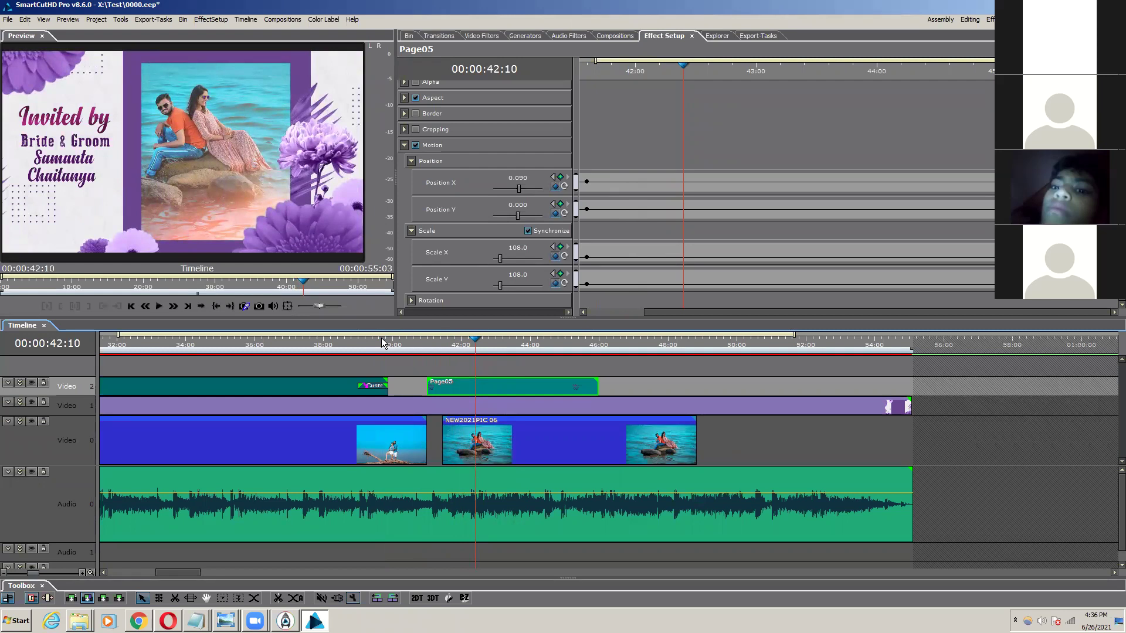
{"action": "left_click", "coordinate": [404, 345]}
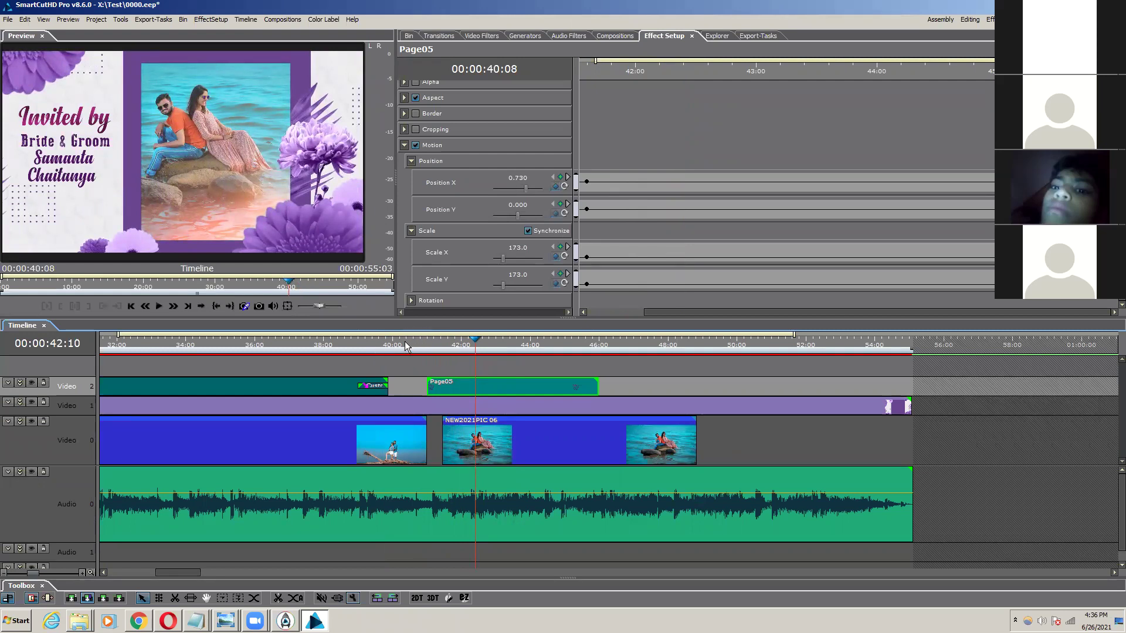
{"action": "key", "text": "space"}
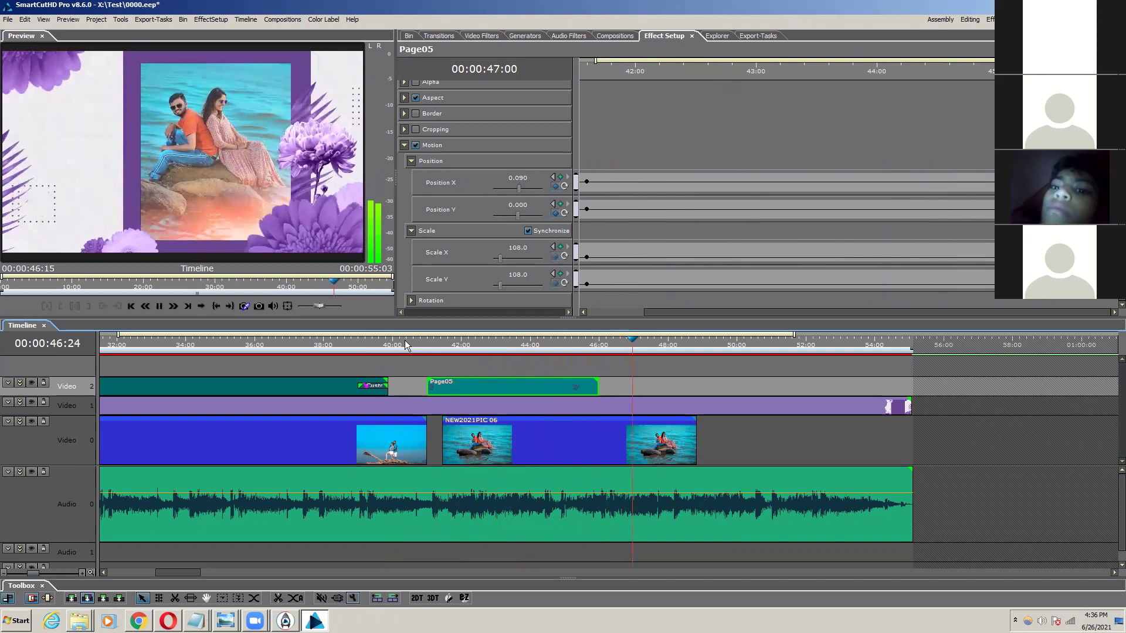
{"action": "key", "text": "space"}
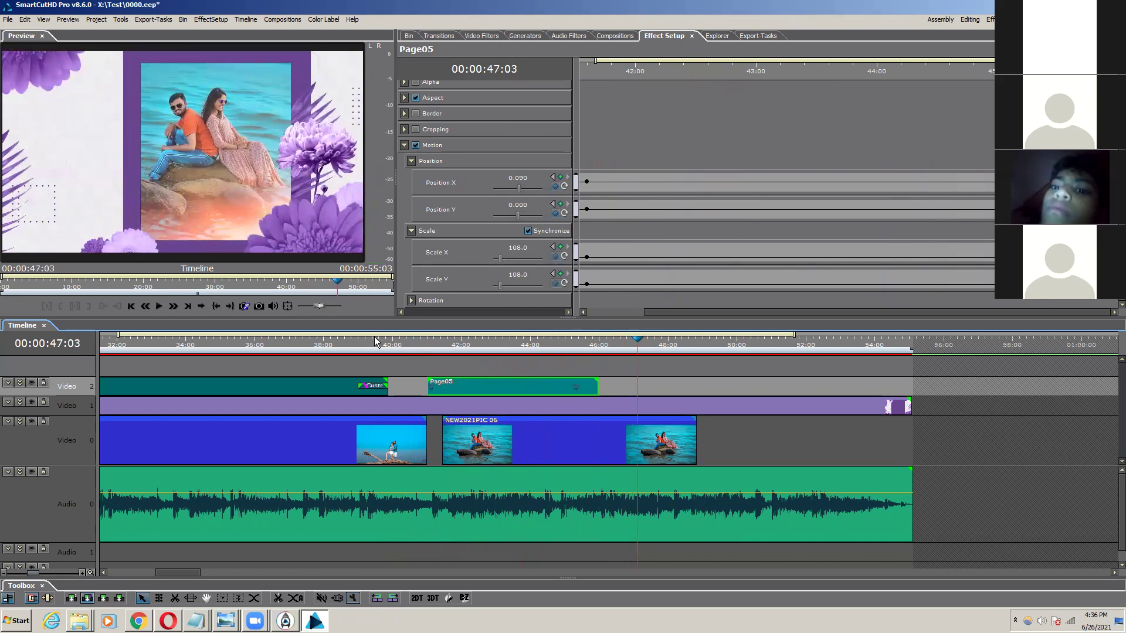
{"action": "left_click", "coordinate": [431, 342]}
{"action": "left_click_drag", "start_coordinate": [428, 343], "coordinate": [472, 344]}
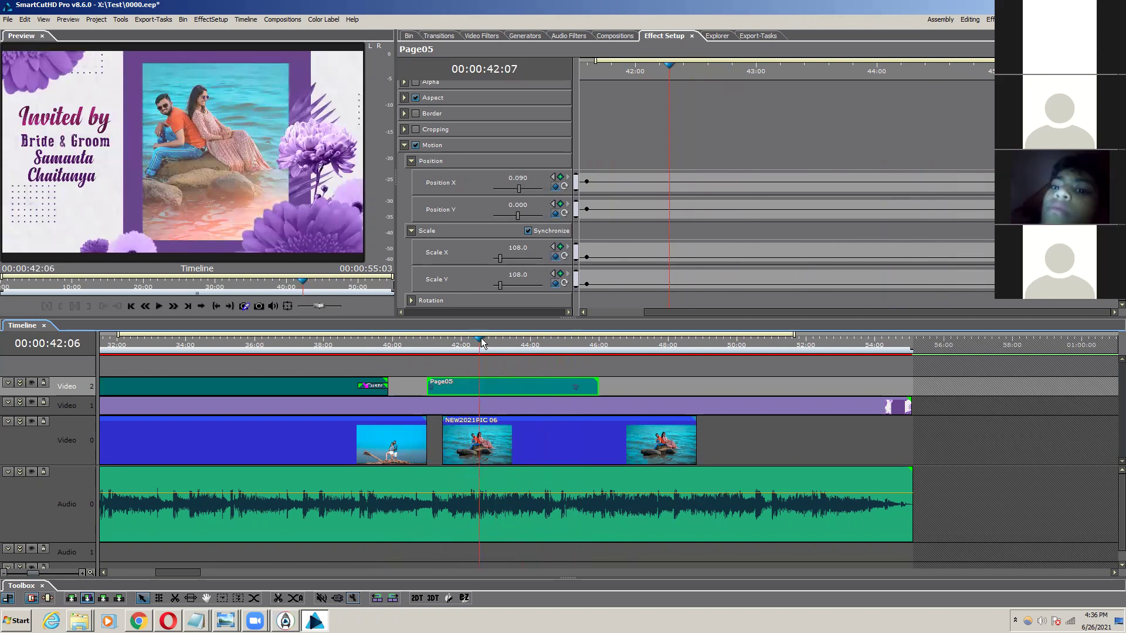
{"action": "key", "text": "space"}
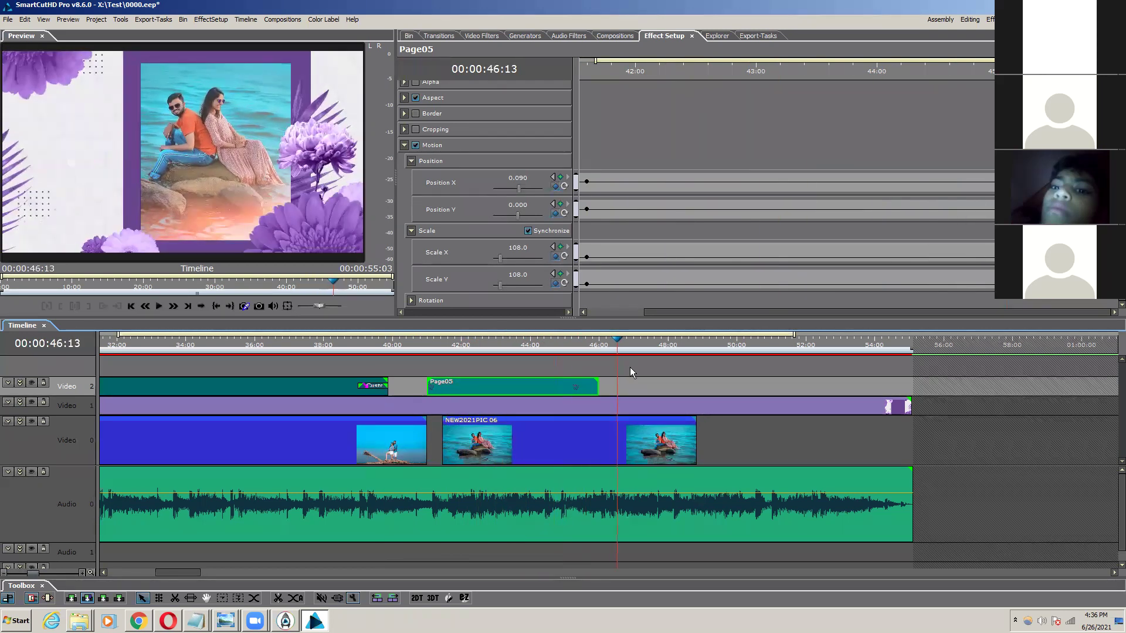
Step: Return to the Page05 title's keyframe at 00:00:41:15 and turn on keyframing for Rotation Z there
{"action": "left_click_drag", "start_coordinate": [696, 390], "coordinate": [418, 369]}
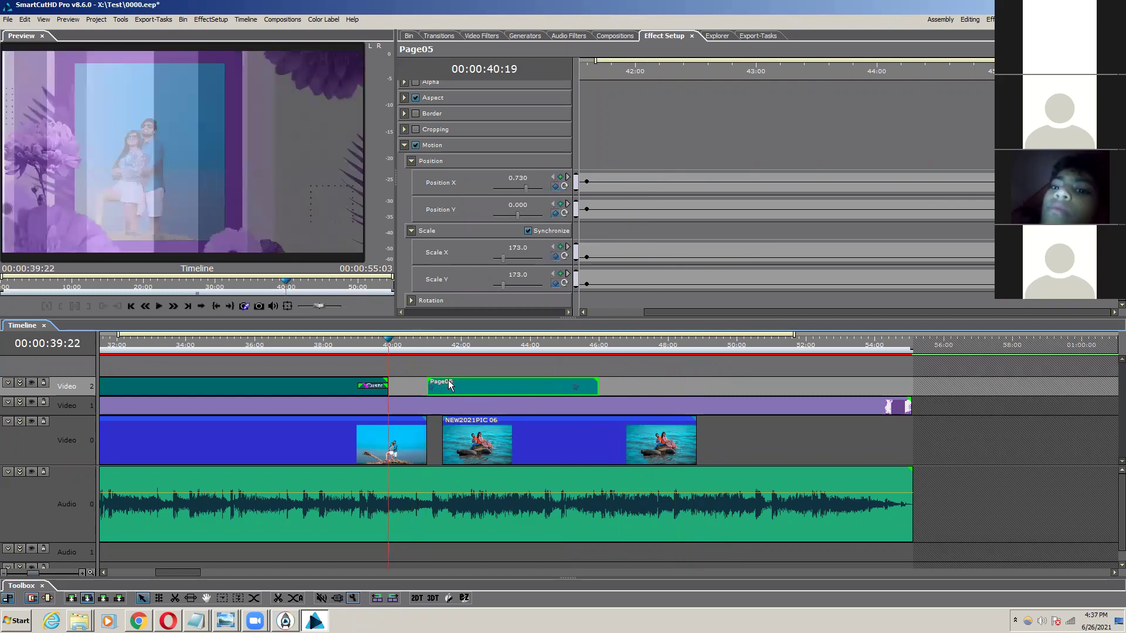
{"action": "left_click", "coordinate": [447, 384]}
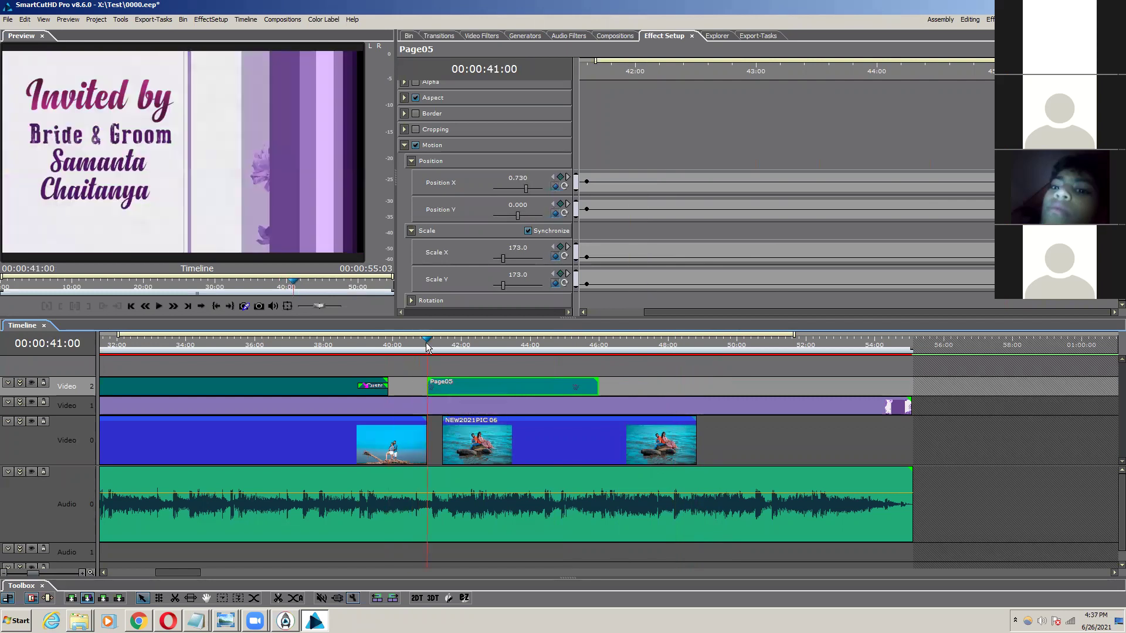
{"action": "left_click_drag", "start_coordinate": [428, 344], "coordinate": [451, 346]}
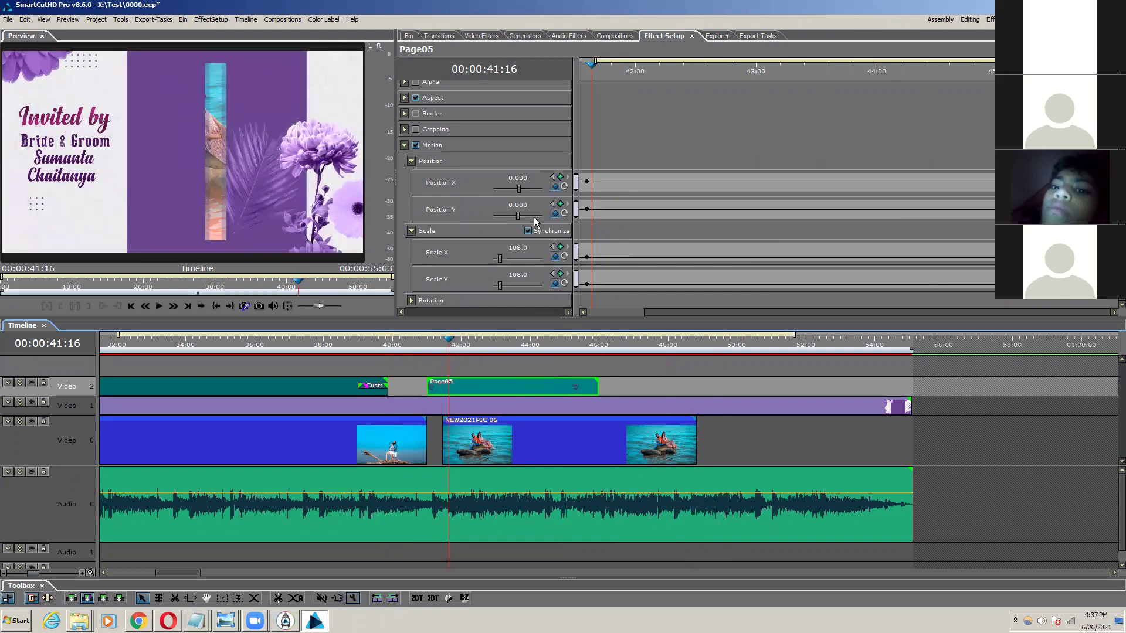
{"action": "left_click", "coordinate": [552, 177]}
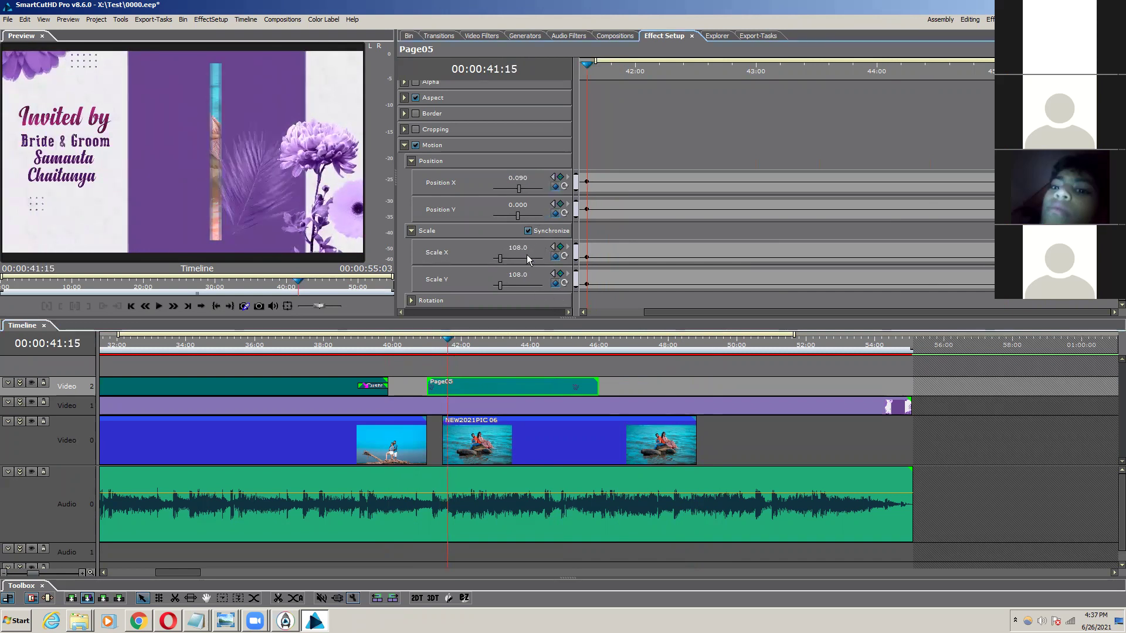
{"action": "left_click", "coordinate": [412, 231]}
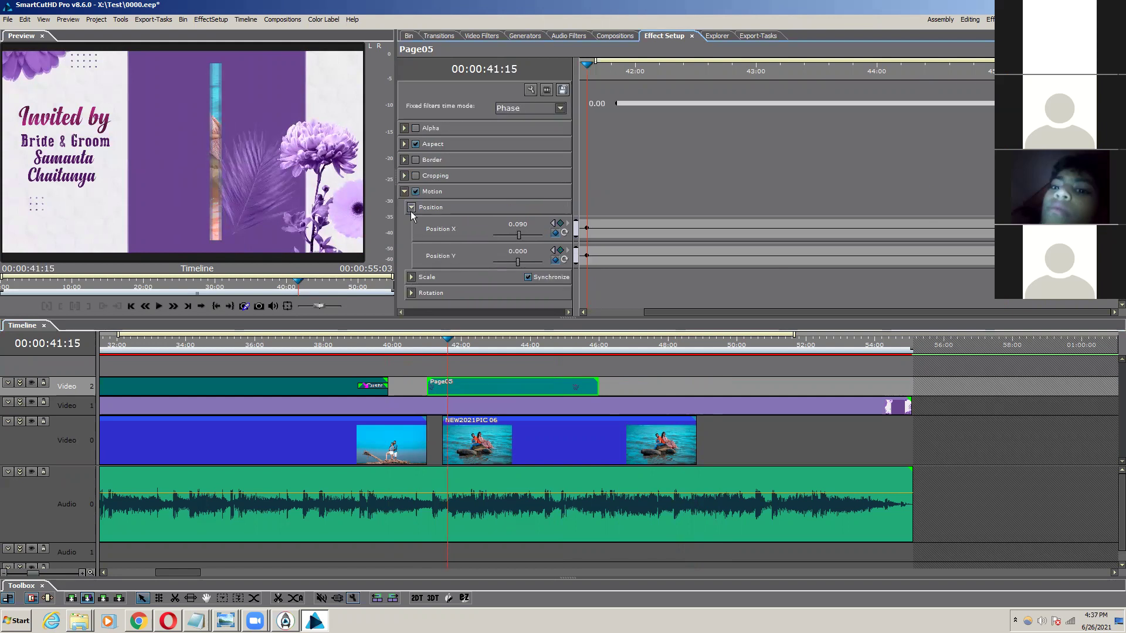
{"action": "left_click", "coordinate": [412, 282]}
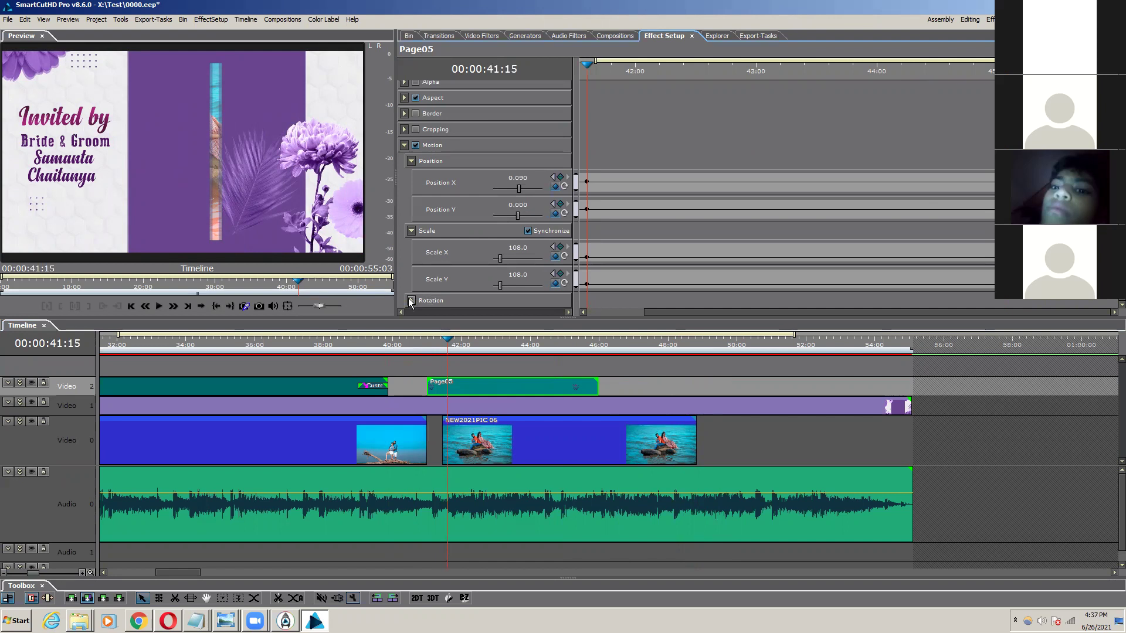
{"action": "scroll", "coordinate": [421, 277], "scroll_direction": "down", "scroll_amount": 3}
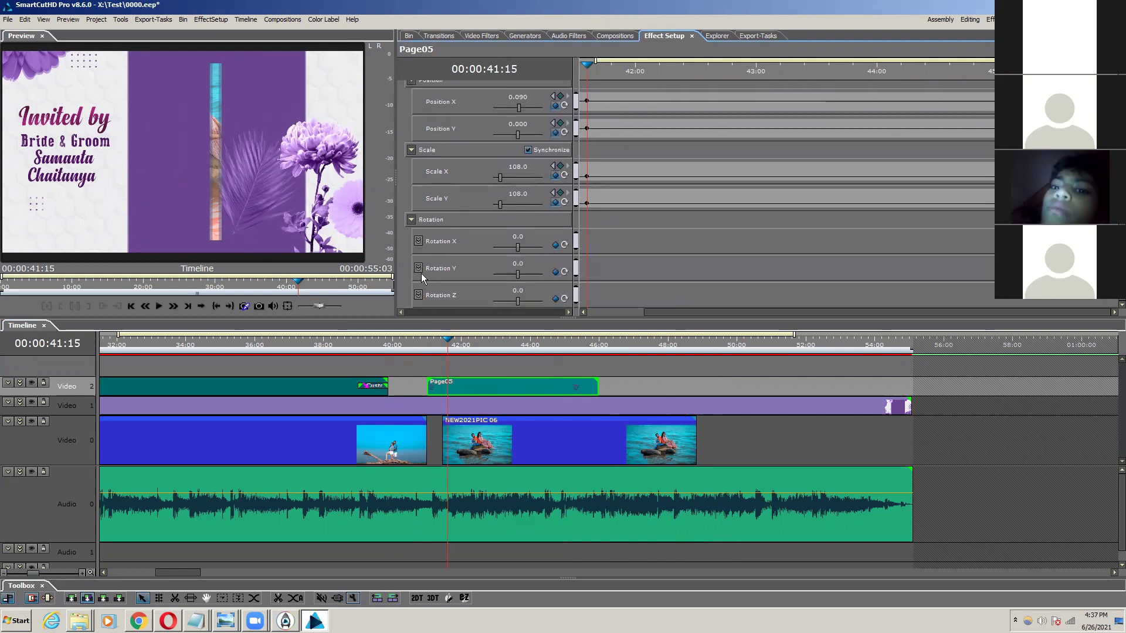
{"action": "left_click", "coordinate": [555, 299]}
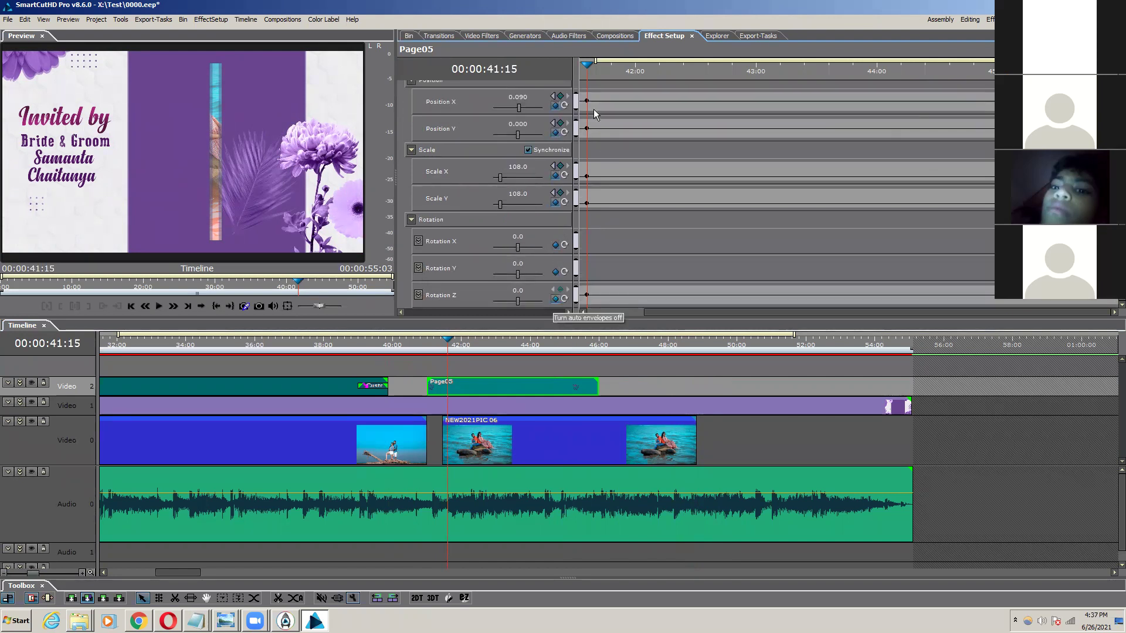
Step: Set the Page05 title's Rotation Z to 20 at the 00:00:41:15 keyframe
{"action": "double_click", "coordinate": [518, 290]}
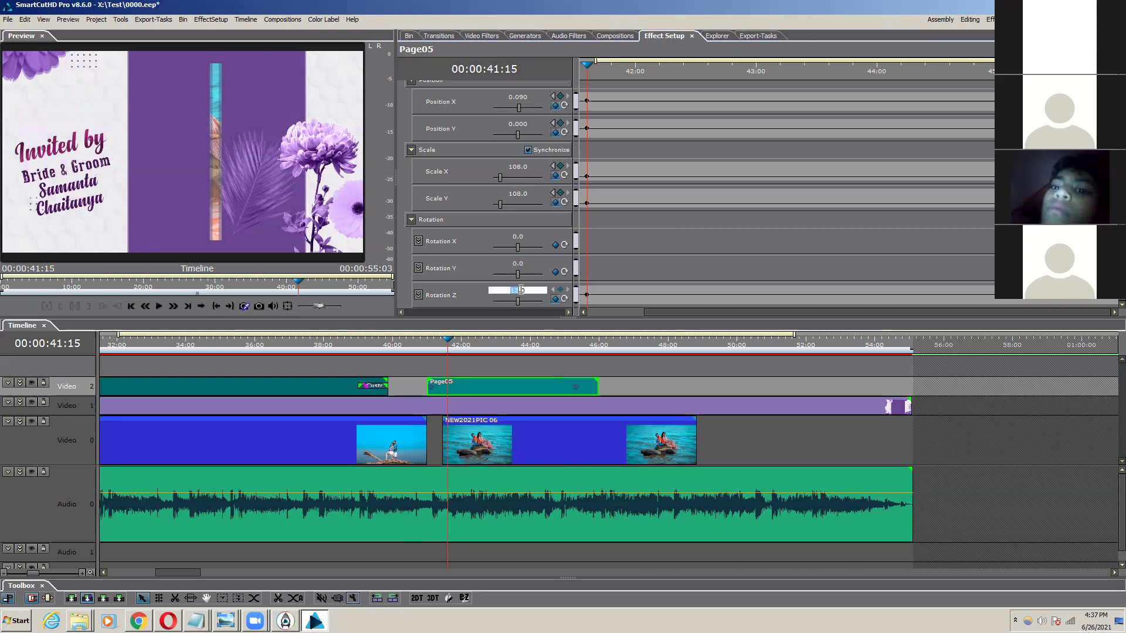
{"action": "scroll", "coordinate": [521, 289], "scroll_direction": "up", "scroll_amount": 7}
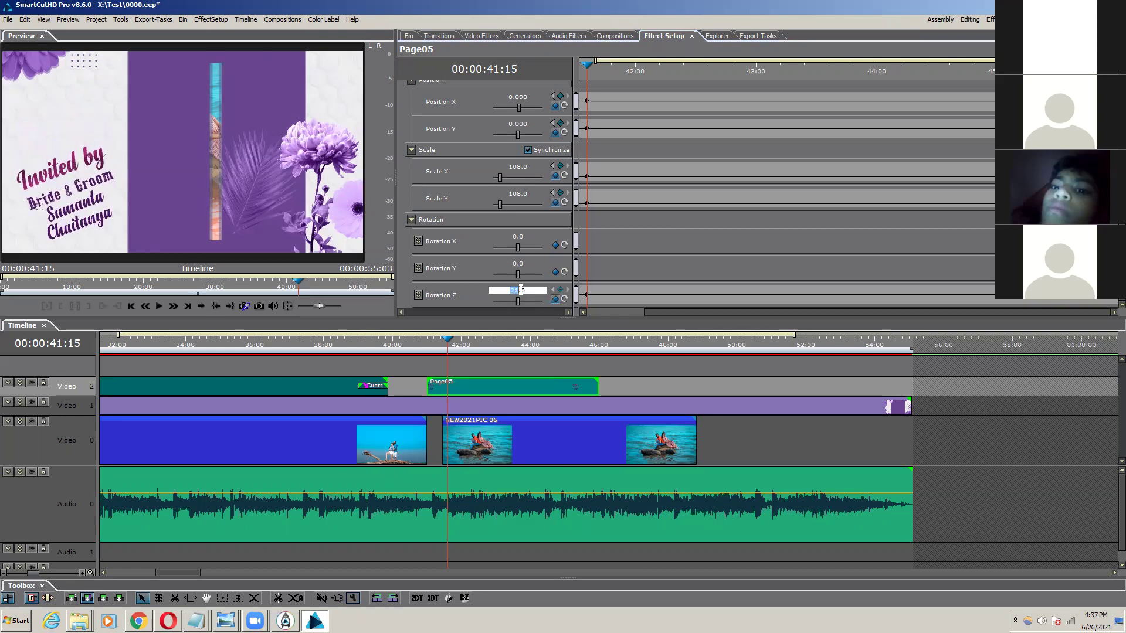
{"action": "scroll", "coordinate": [521, 290], "scroll_direction": "up", "scroll_amount": 1}
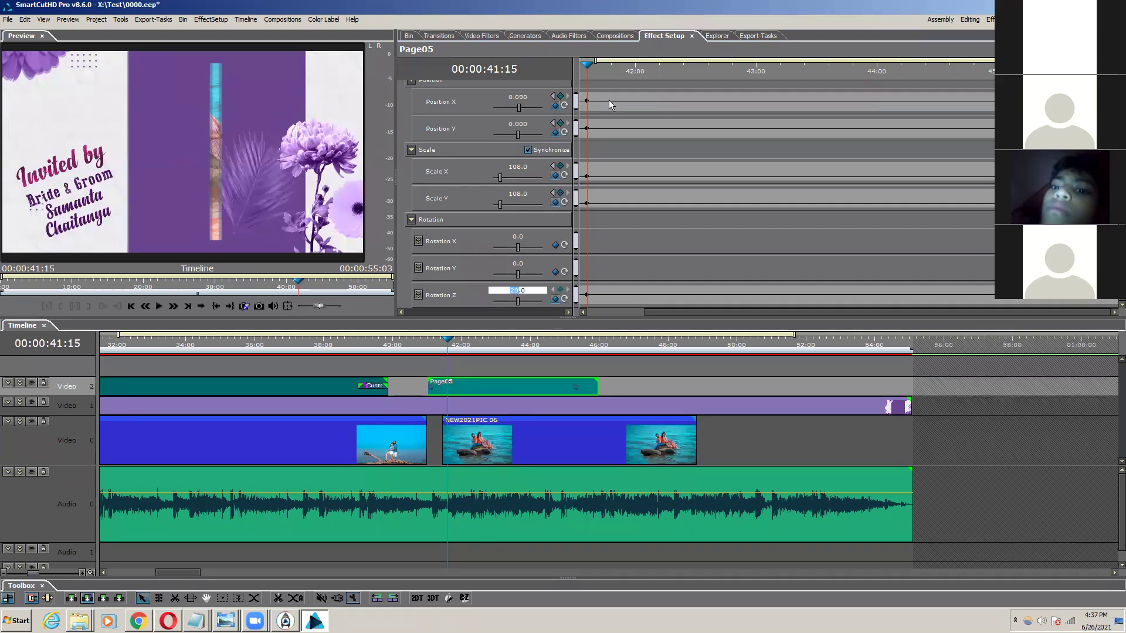
{"action": "key", "text": "Return"}
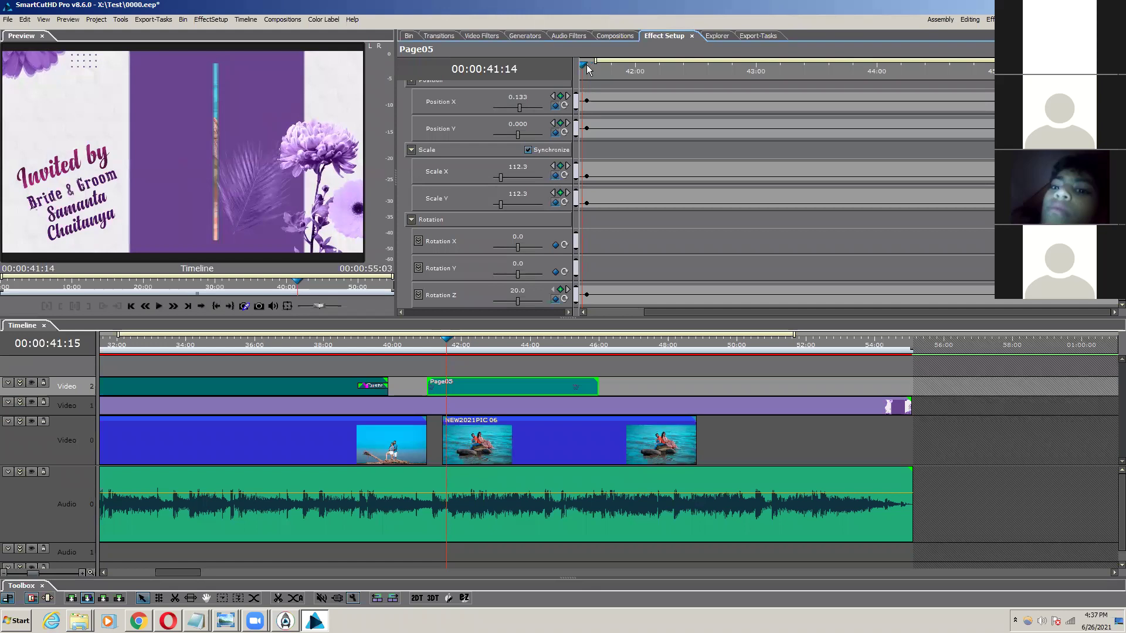
Step: Set the Page05 title's Rotation Z to about -3 at 00:00:45:08 so the tilt turns slightly the other way
{"action": "left_click_drag", "start_coordinate": [593, 68], "coordinate": [1035, 108]}
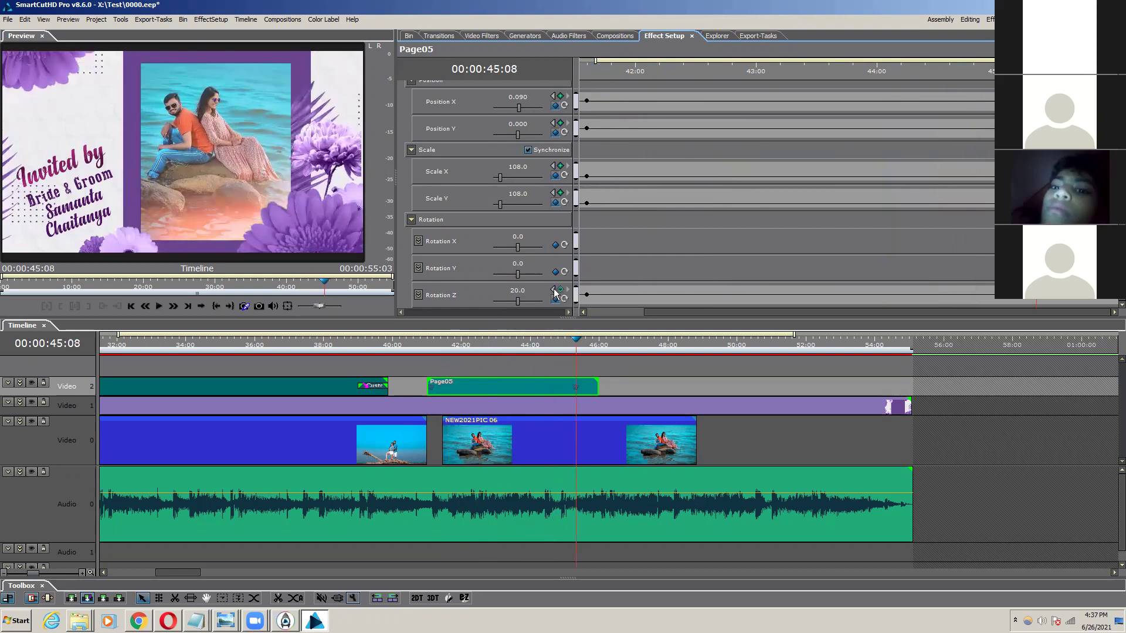
{"action": "double_click", "coordinate": [521, 290]}
{"action": "scroll", "coordinate": [521, 290], "scroll_direction": "down", "scroll_amount": 10}
{"action": "scroll", "coordinate": [523, 291], "scroll_direction": "down", "scroll_amount": 8}
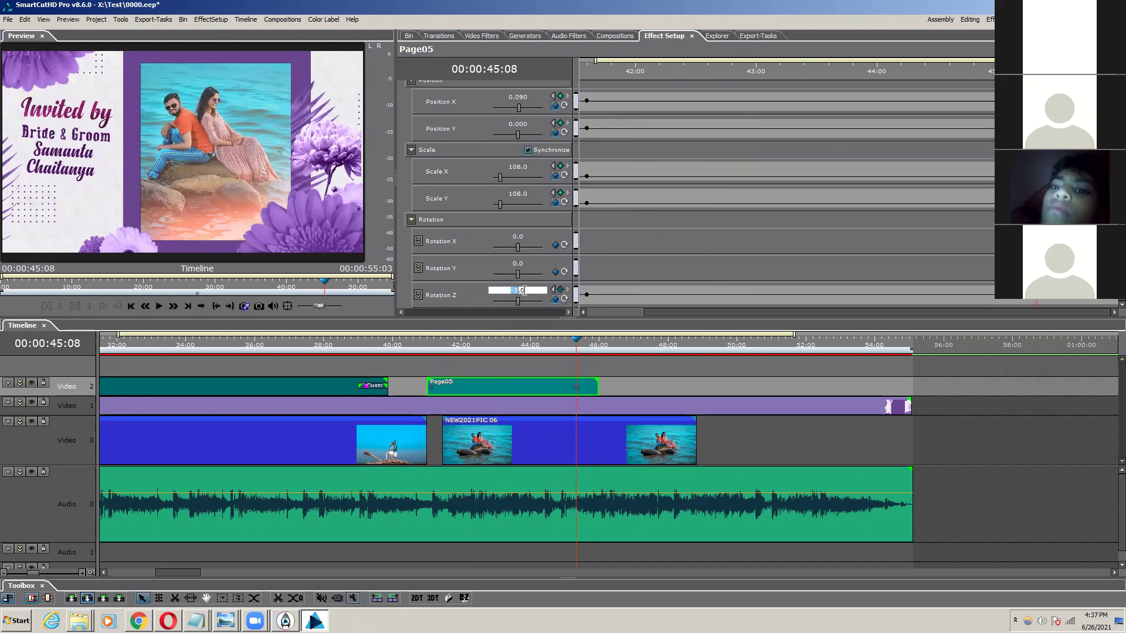
{"action": "scroll", "coordinate": [524, 290], "scroll_direction": "down", "scroll_amount": 1}
{"action": "scroll", "coordinate": [524, 291], "scroll_direction": "up", "scroll_amount": 3}
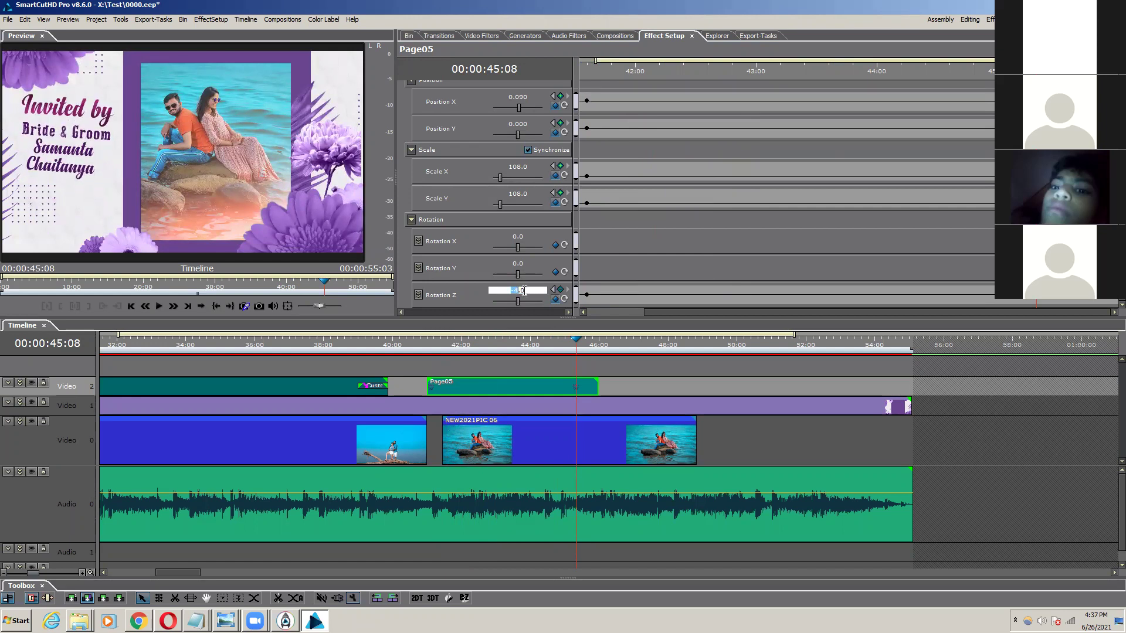
Step: Play back and scrub the Page05 title from its start to check the rotation together with the position and scale animation
{"action": "left_click", "coordinate": [402, 344]}
{"action": "key", "text": "space"}
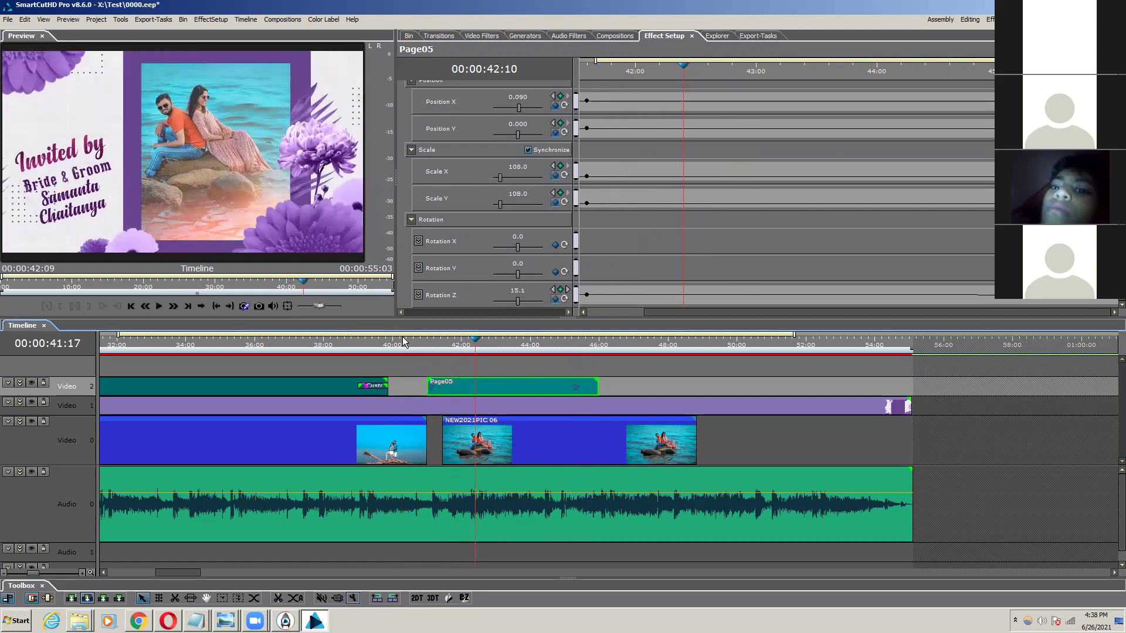
{"action": "left_click", "coordinate": [403, 343]}
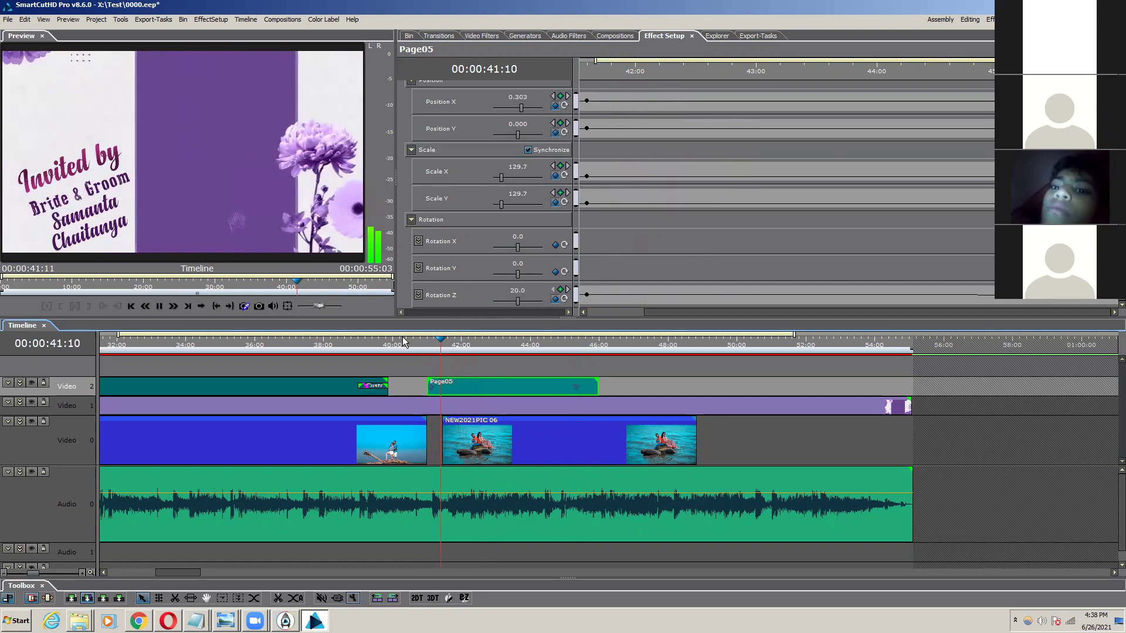
{"action": "key", "text": "space"}
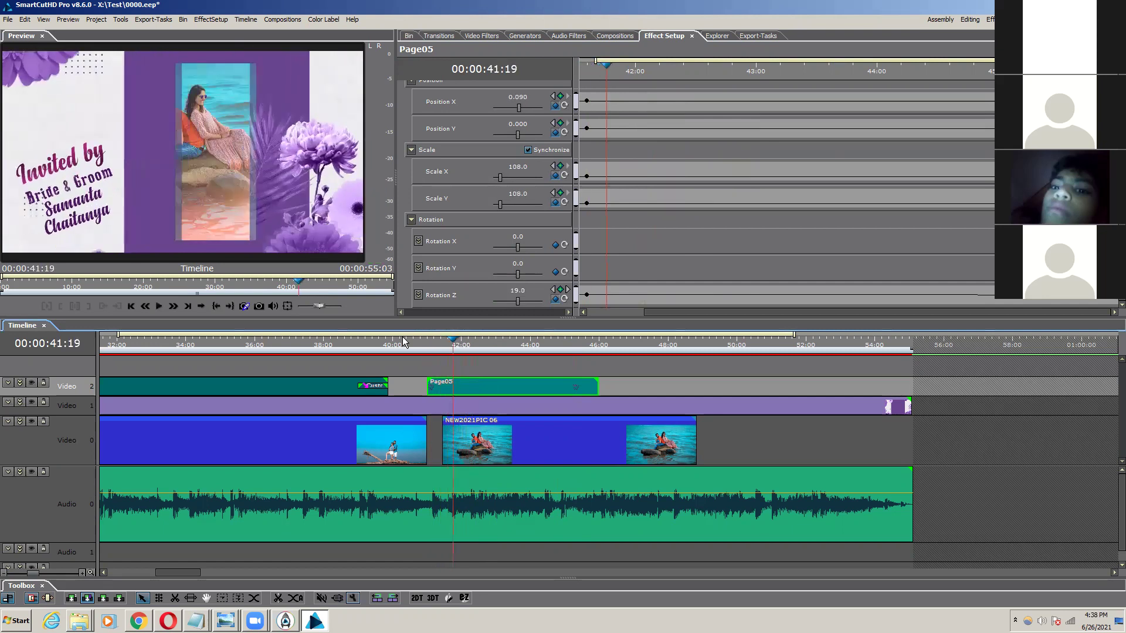
{"action": "left_click", "coordinate": [403, 340]}
{"action": "left_click_drag", "start_coordinate": [409, 343], "coordinate": [556, 364]}
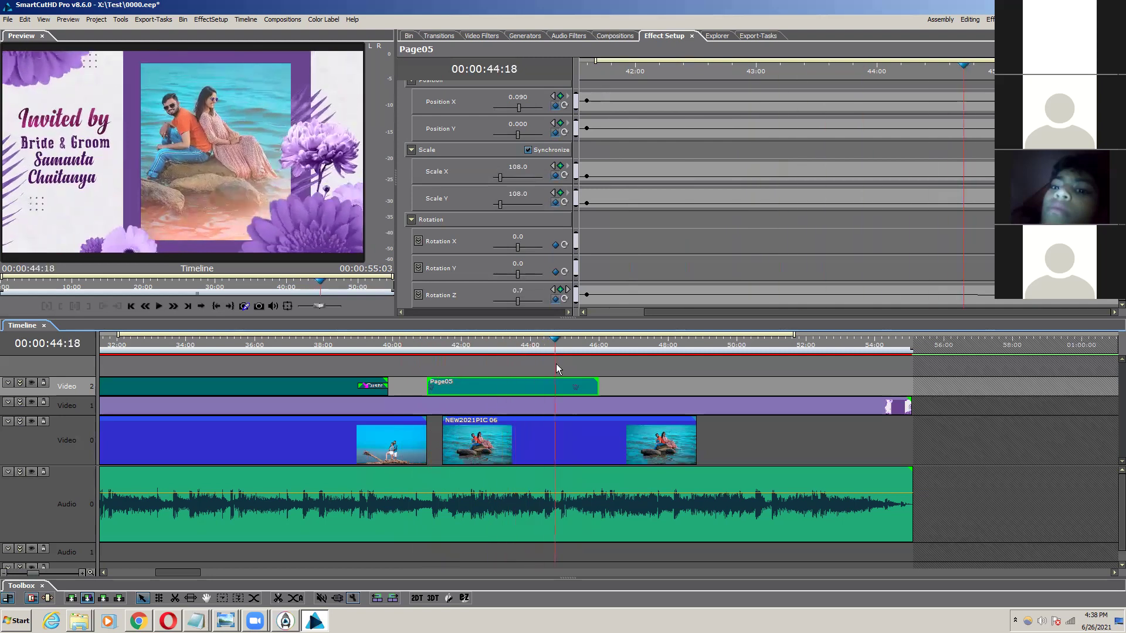
{"action": "left_click", "coordinate": [432, 369]}
{"action": "mouse_move", "coordinate": [429, 370]}
{"action": "left_mouse_down"}
{"action": "mouse_move", "coordinate": [475, 366]}
{"action": "mouse_move", "coordinate": [426, 360]}
{"action": "left_mouse_up"}
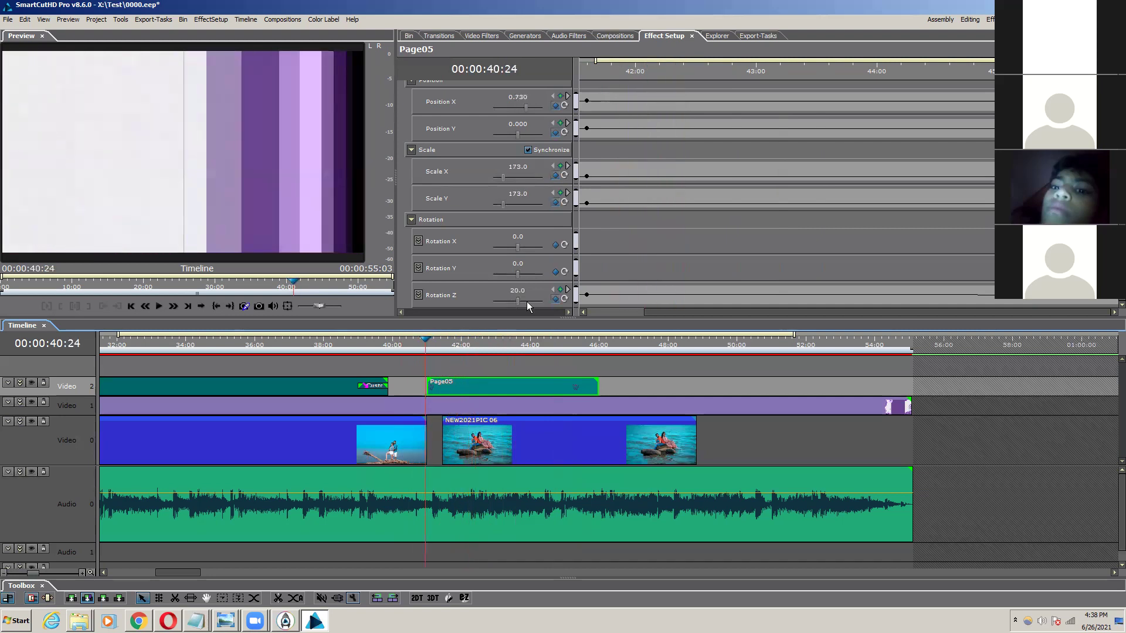
Step: Set the Page05 title's Rotation Z to 0 at the 00:00:41:00 keyframe so the title starts level
{"action": "left_click", "coordinate": [568, 290]}
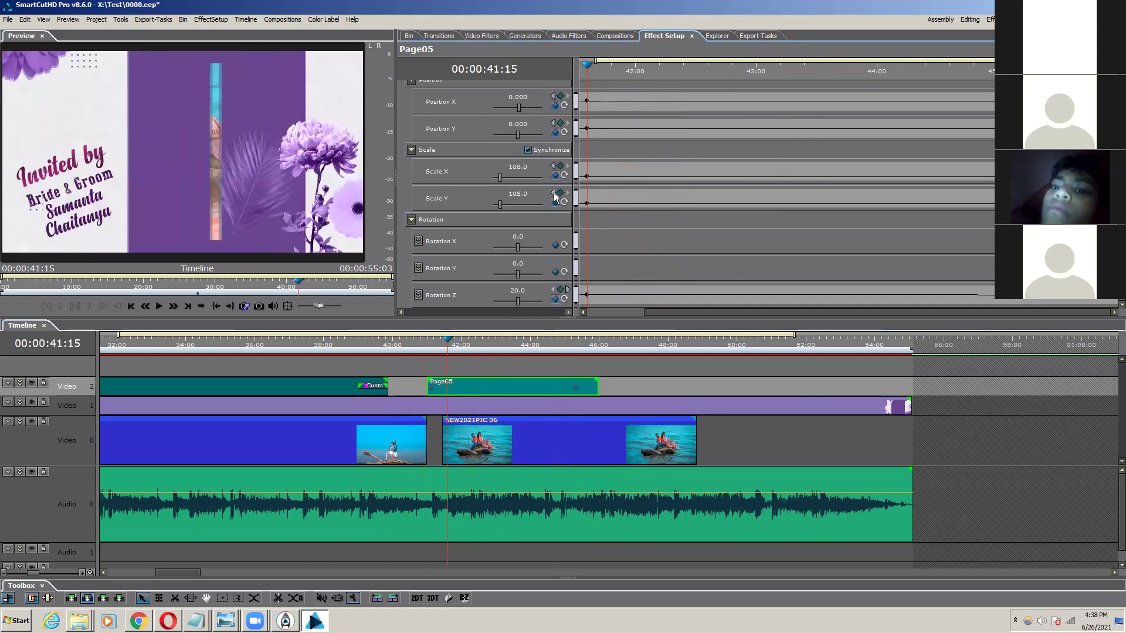
{"action": "left_click", "coordinate": [553, 193]}
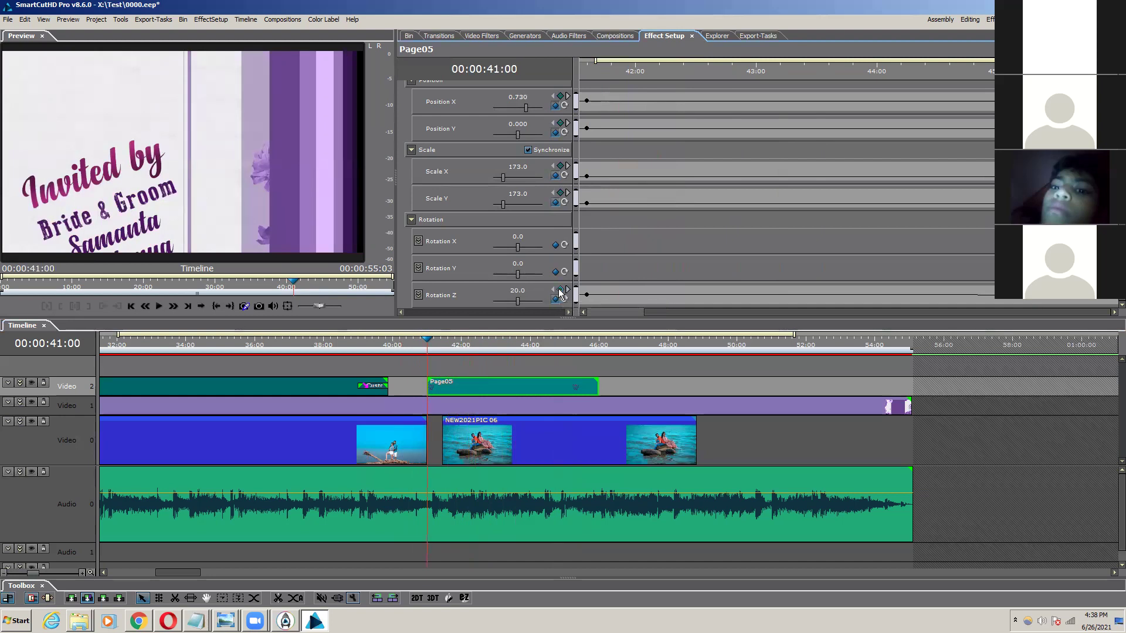
{"action": "double_click", "coordinate": [515, 293]}
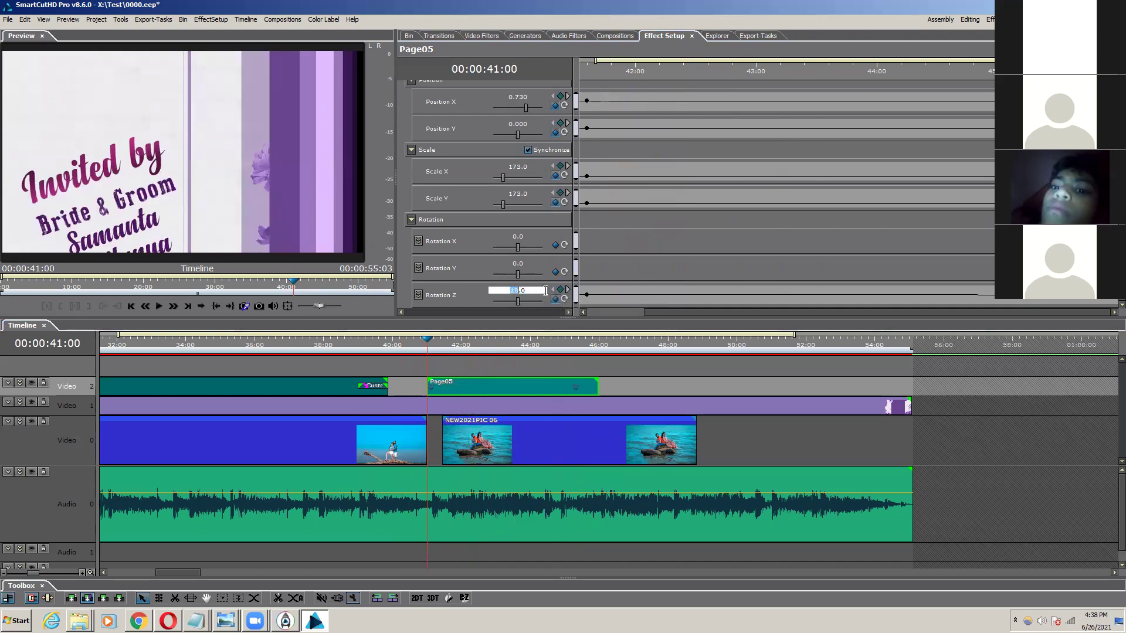
{"action": "type", "text": "0"}
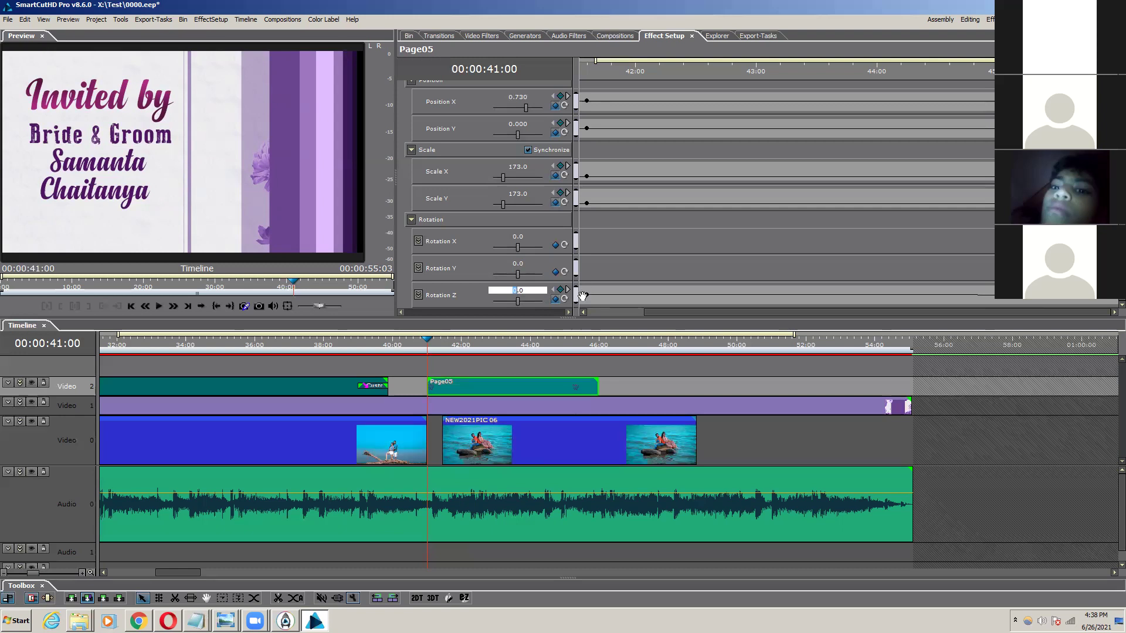
Step: Play back the section from just before the Page05 title to past its end to check the animation
{"action": "left_click", "coordinate": [429, 343]}
{"action": "left_click_drag", "start_coordinate": [429, 343], "coordinate": [401, 346]}
{"action": "key", "text": "space"}
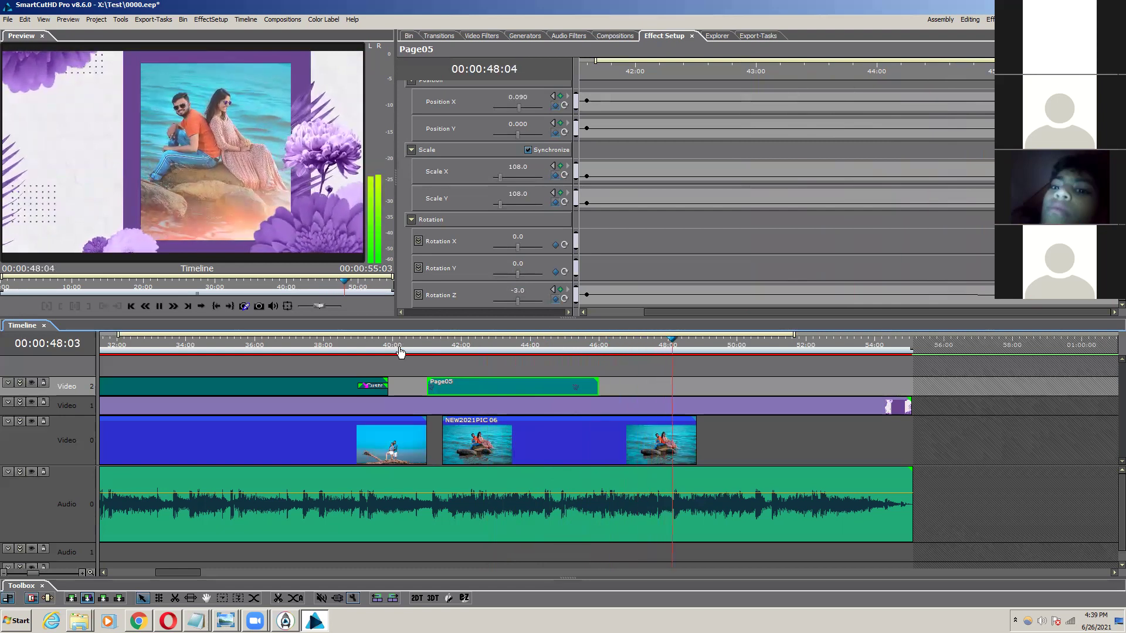
{"action": "key", "text": "space"}
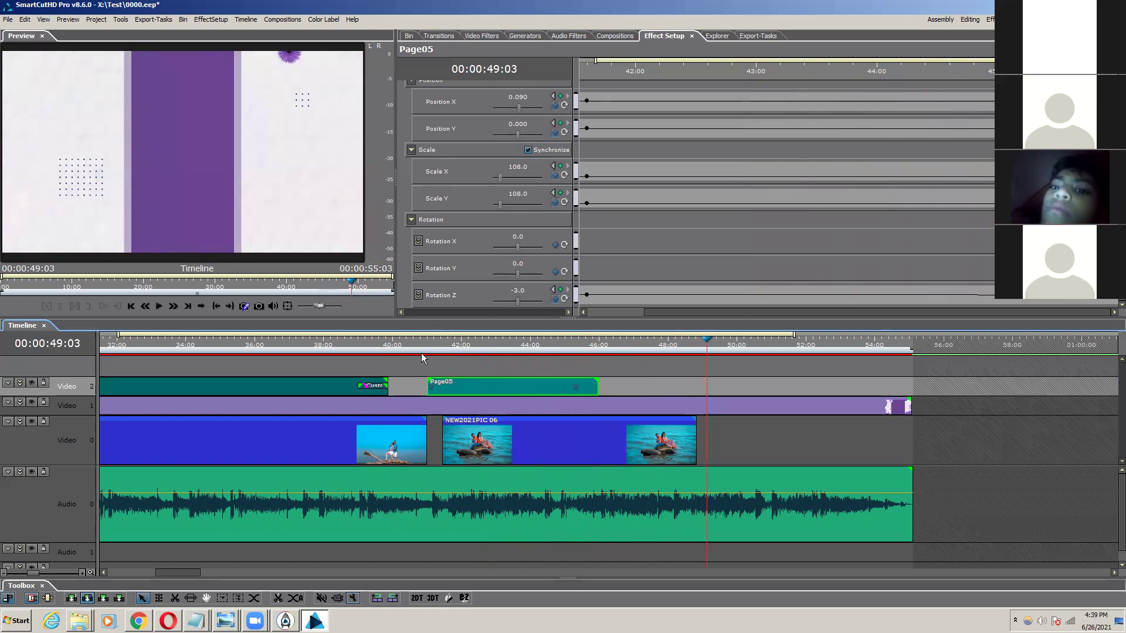
Step: Extend the Page05 title to 00:00:48:20 so it ends together with the NEW2021PIC 06 photo
{"action": "mouse_move", "coordinate": [707, 343]}
{"action": "left_mouse_down"}
{"action": "mouse_move", "coordinate": [677, 344]}
{"action": "mouse_move", "coordinate": [697, 343]}
{"action": "left_mouse_up"}
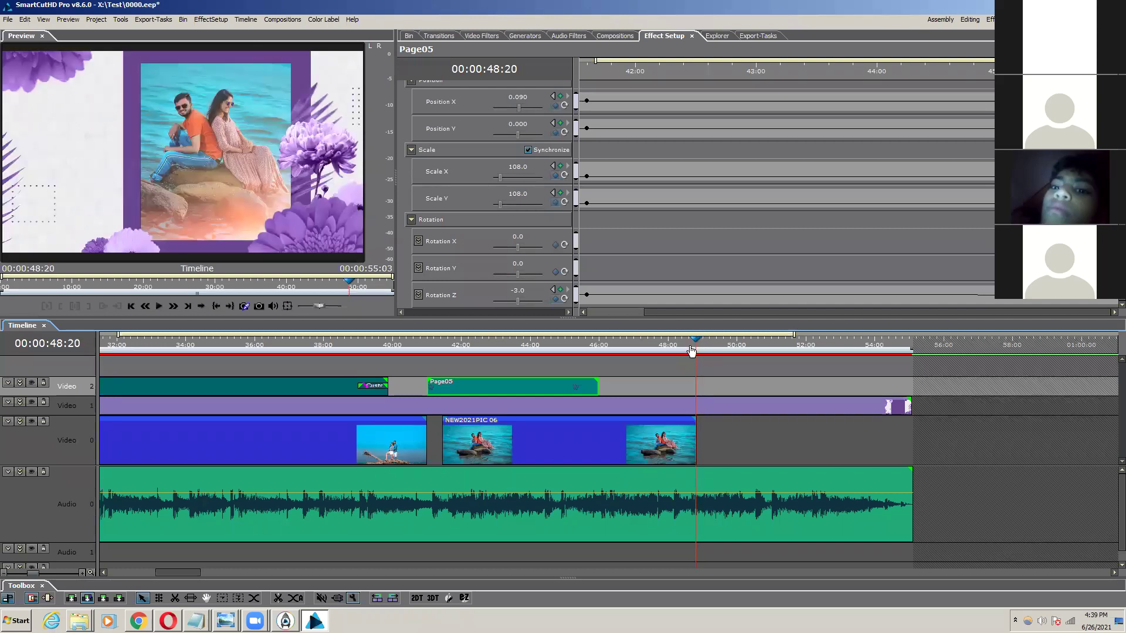
{"action": "left_click", "coordinate": [599, 387]}
{"action": "left_click_drag", "start_coordinate": [626, 387], "coordinate": [694, 388]}
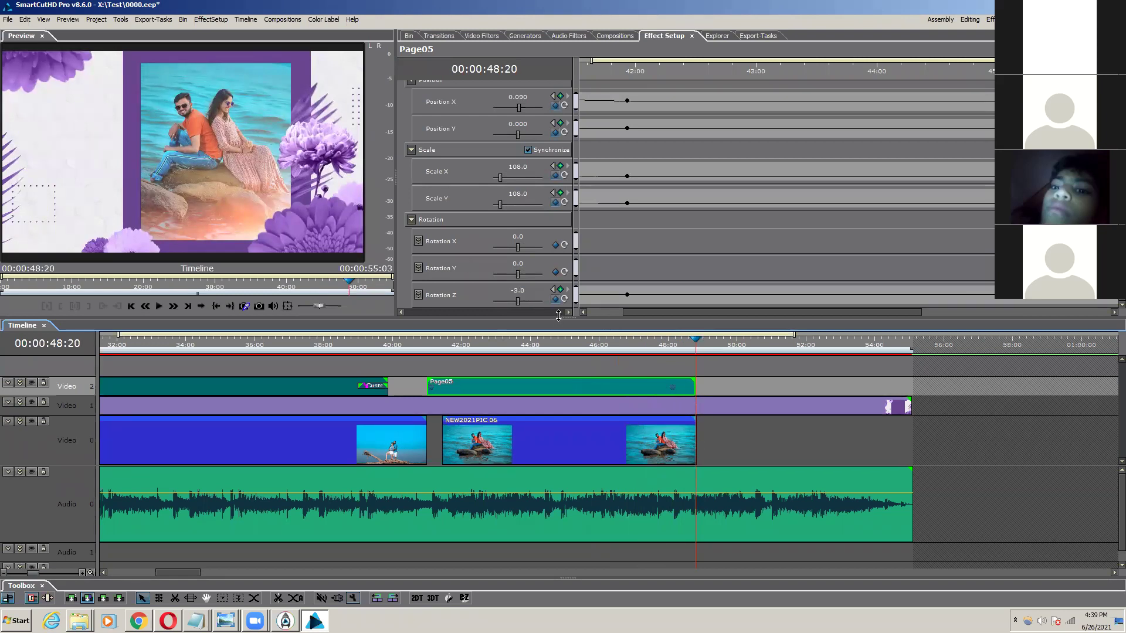
Step: Move the Page05 title's last Rotation Z keyframe from 00:00:47:18 to near the end of the extended clip
{"action": "left_click", "coordinate": [553, 290]}
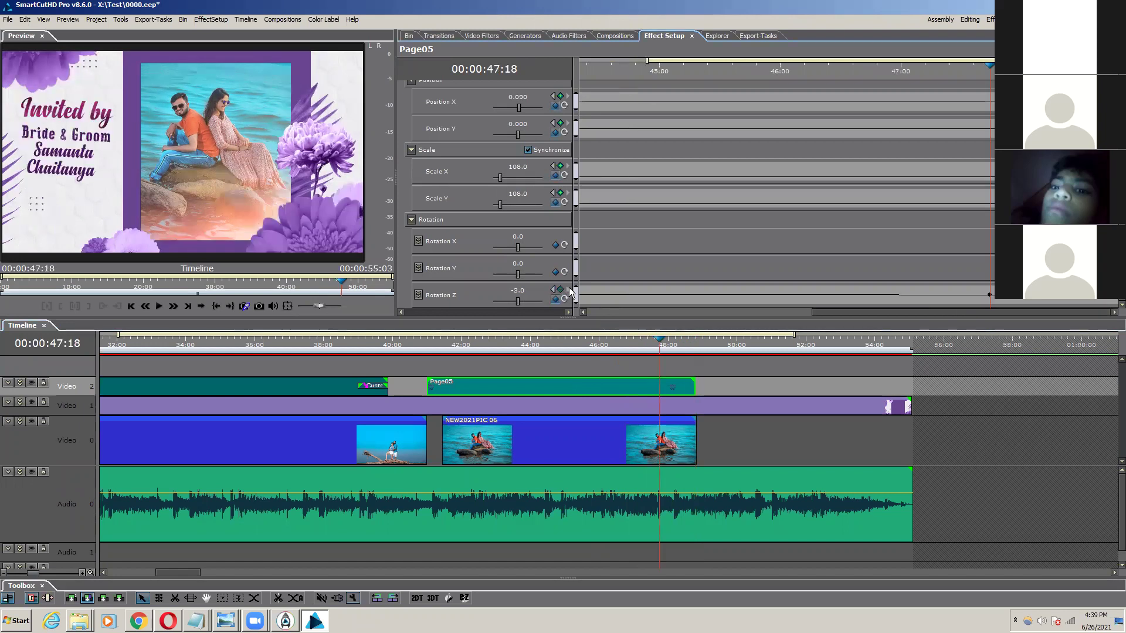
{"action": "left_click", "coordinate": [553, 289]}
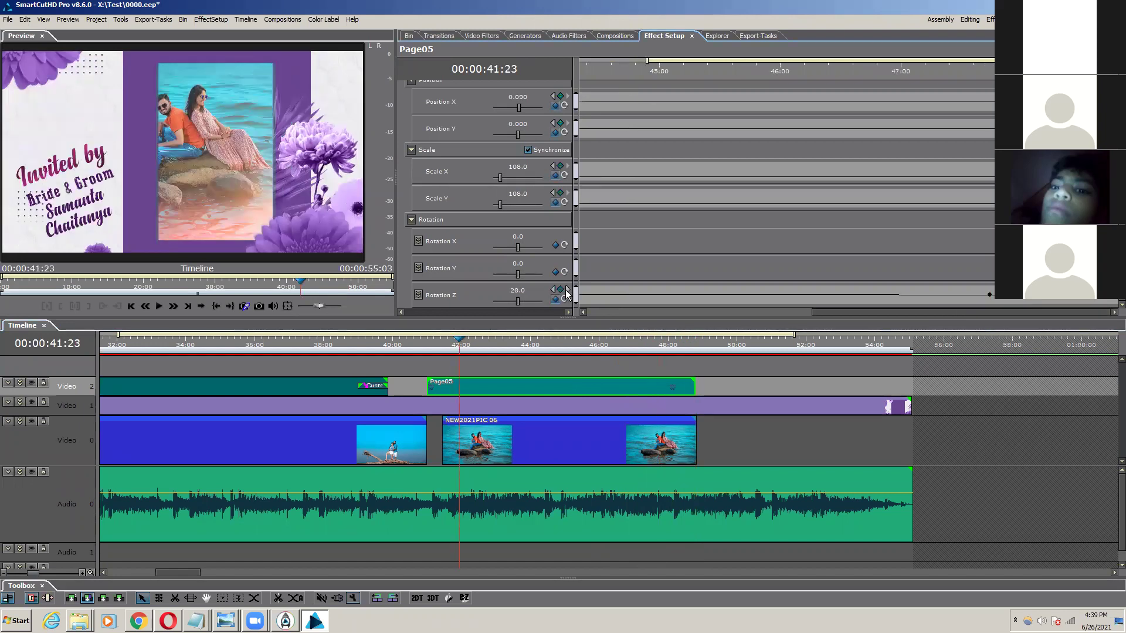
{"action": "left_click", "coordinate": [568, 290]}
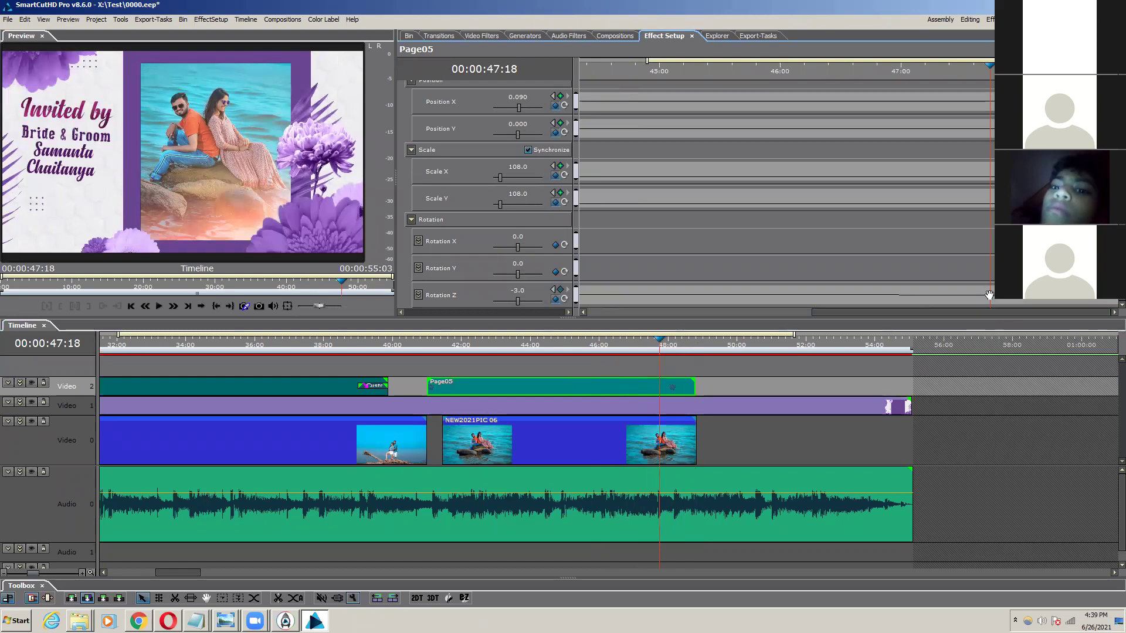
{"action": "left_click_drag", "start_coordinate": [989, 295], "coordinate": [989, 292]}
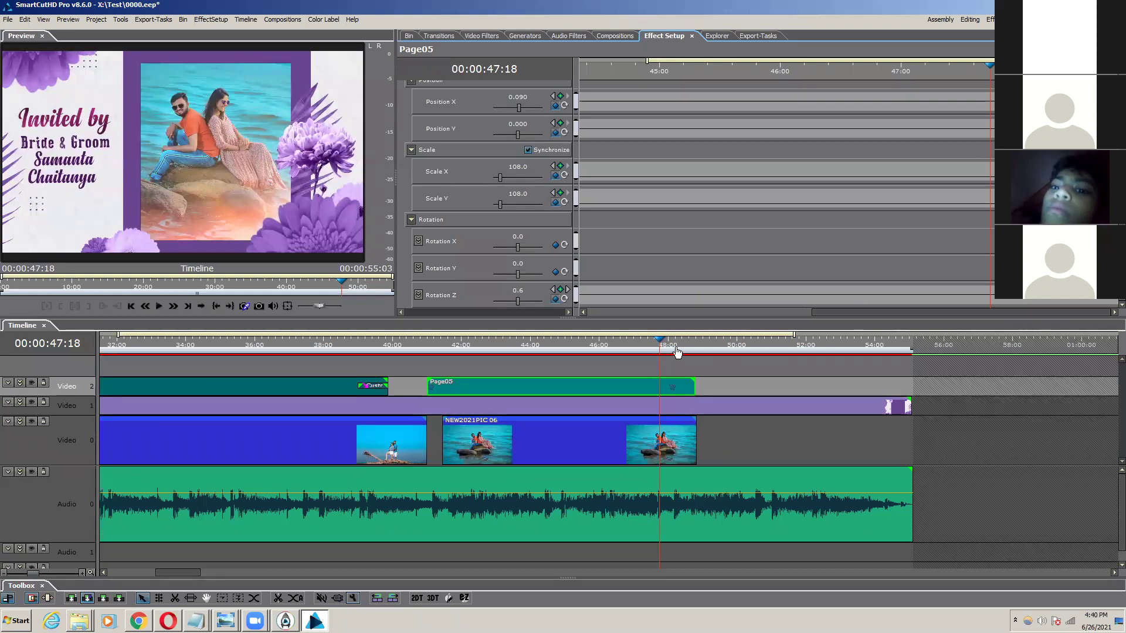
Step: Scrub the Page05 title from its start to its end to check the slower rotation
{"action": "mouse_move", "coordinate": [452, 346]}
{"action": "left_mouse_down"}
{"action": "mouse_move", "coordinate": [469, 346]}
{"action": "mouse_move", "coordinate": [418, 346]}
{"action": "mouse_move", "coordinate": [440, 346]}
{"action": "left_mouse_up"}
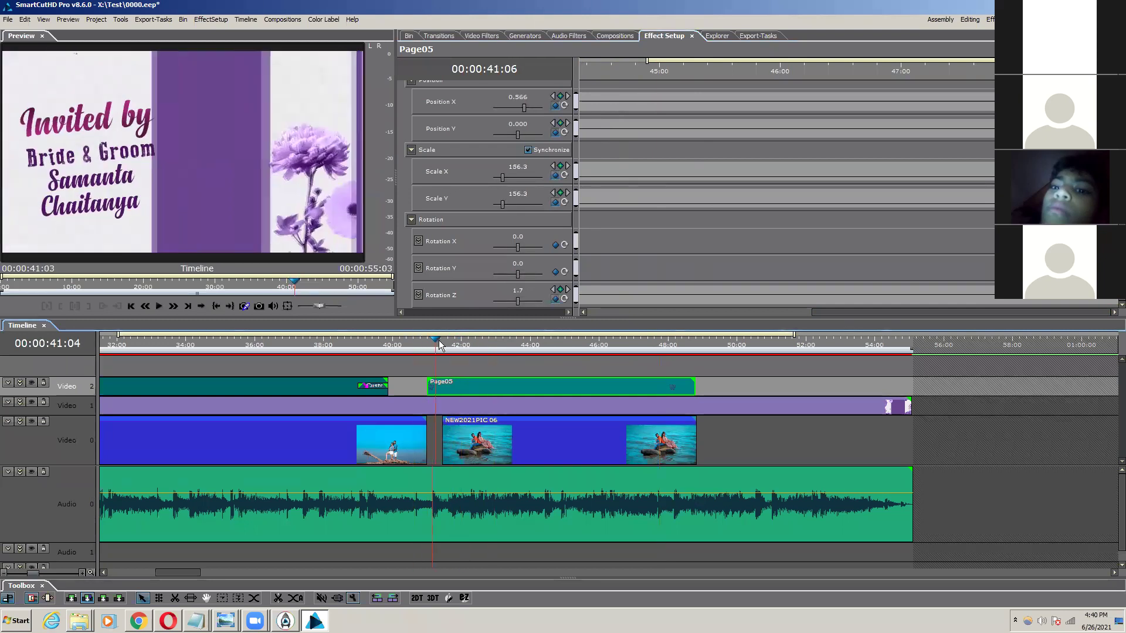
{"action": "left_click", "coordinate": [625, 369]}
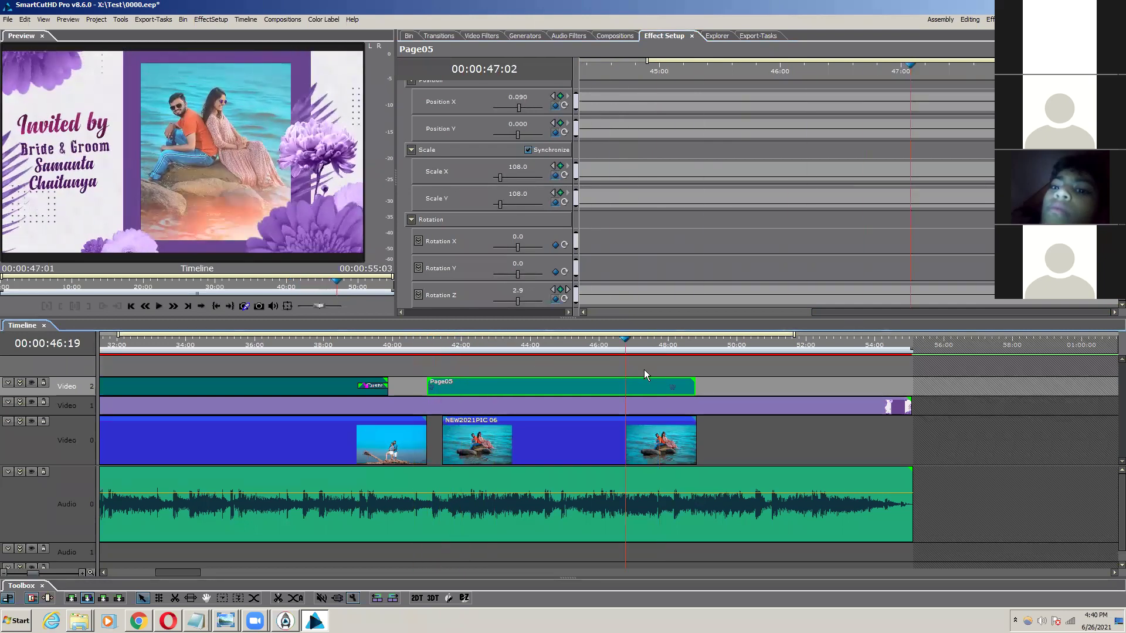
{"action": "left_click", "coordinate": [698, 377]}
{"action": "mouse_move", "coordinate": [691, 380]}
{"action": "left_mouse_down"}
{"action": "mouse_move", "coordinate": [700, 380]}
{"action": "mouse_move", "coordinate": [672, 379]}
{"action": "mouse_move", "coordinate": [699, 389]}
{"action": "mouse_move", "coordinate": [687, 392]}
{"action": "left_mouse_up"}
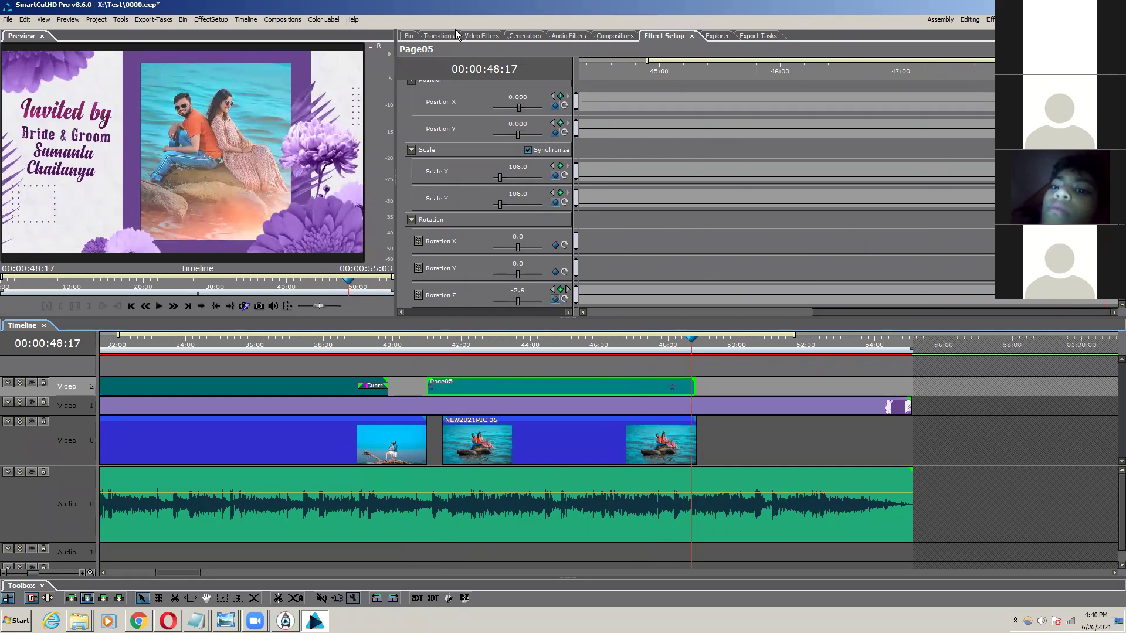
Step: Browse the transition categories and apply a transition from the Flying group's Zoom set to the end of the Page05 title
{"action": "left_click", "coordinate": [440, 37]}
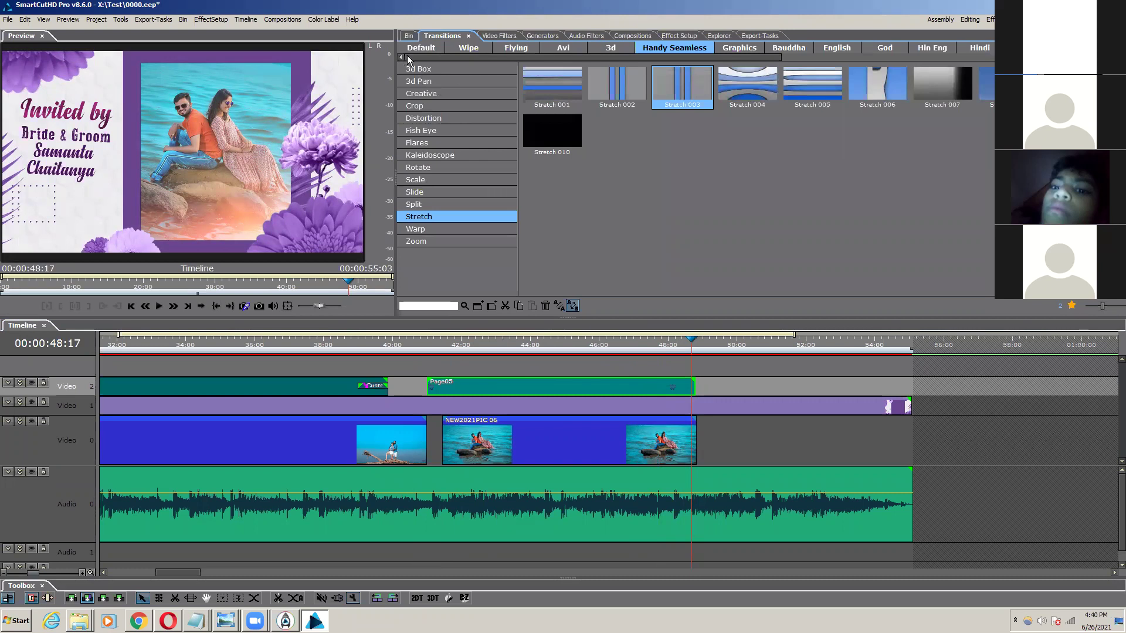
{"action": "left_click", "coordinate": [527, 47]}
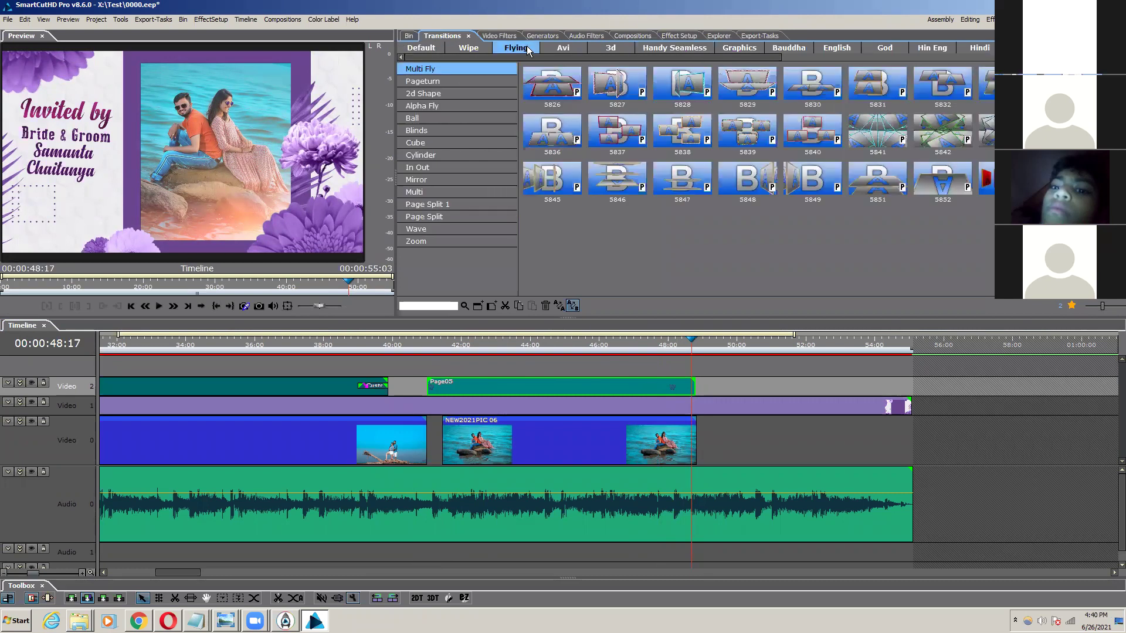
{"action": "left_click", "coordinate": [554, 51]}
{"action": "left_click", "coordinate": [659, 50]}
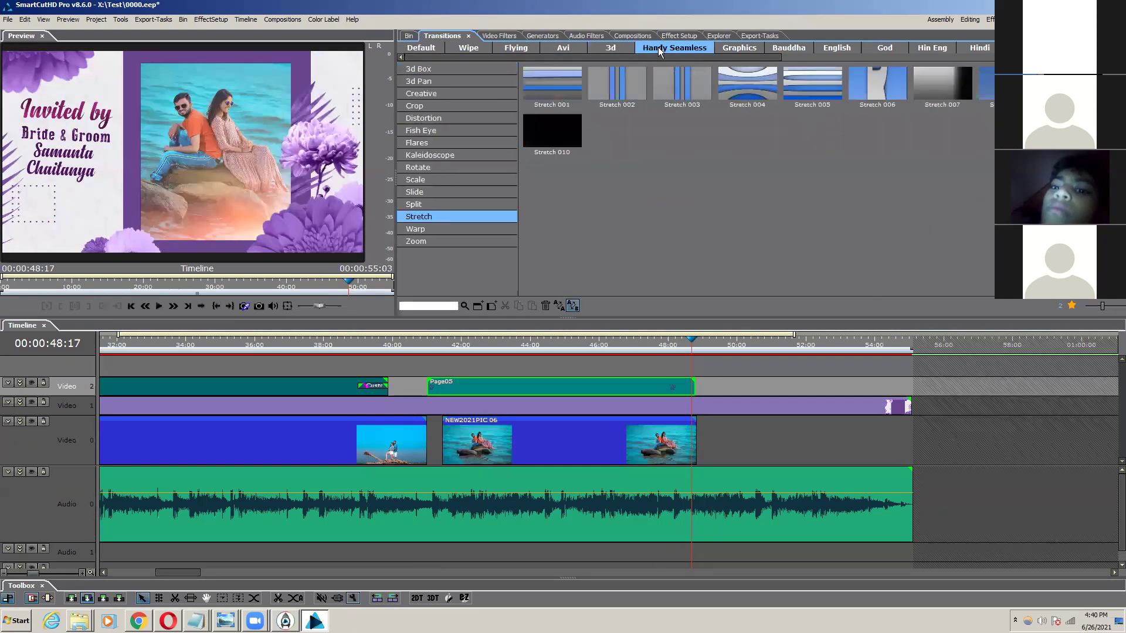
{"action": "left_click", "coordinate": [507, 49]}
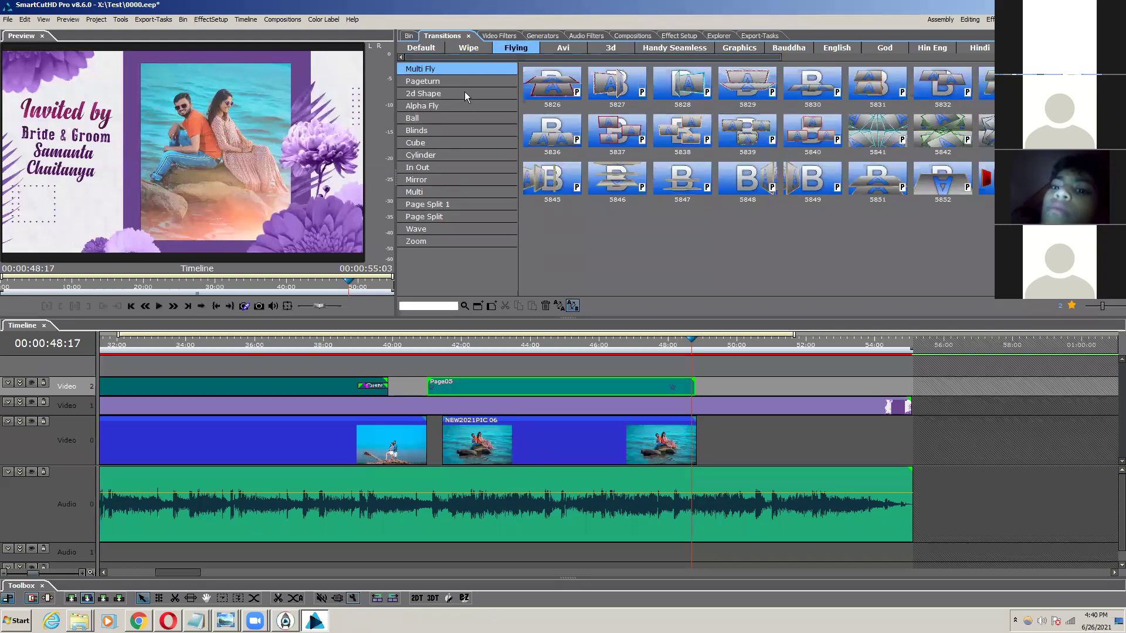
{"action": "left_click", "coordinate": [464, 92]}
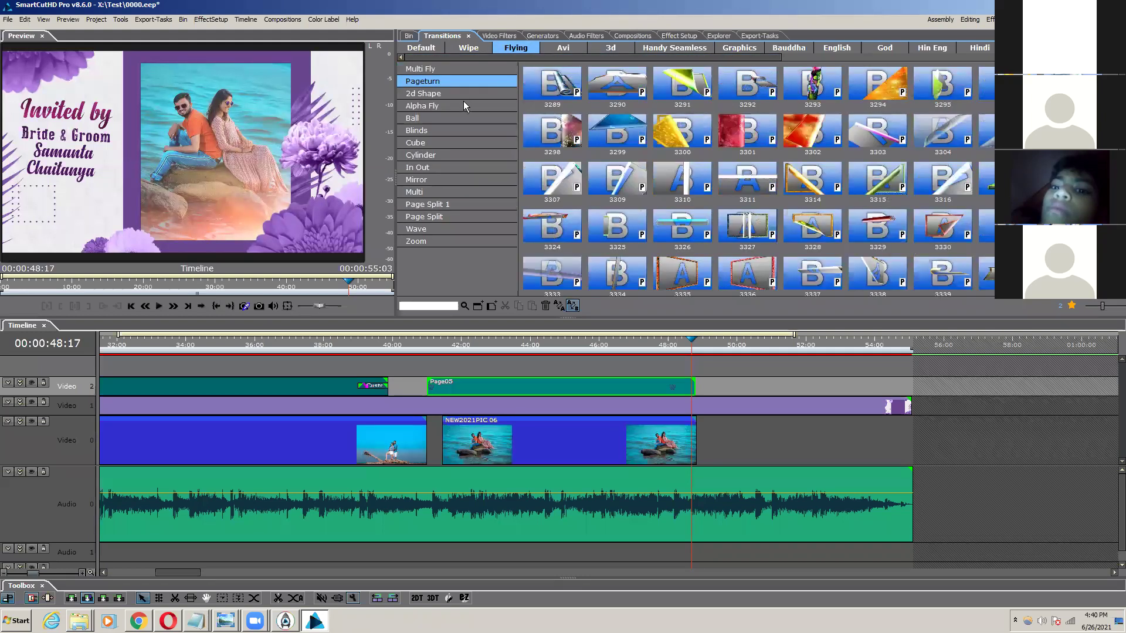
{"action": "left_click", "coordinate": [468, 142]}
{"action": "left_click", "coordinate": [470, 156]}
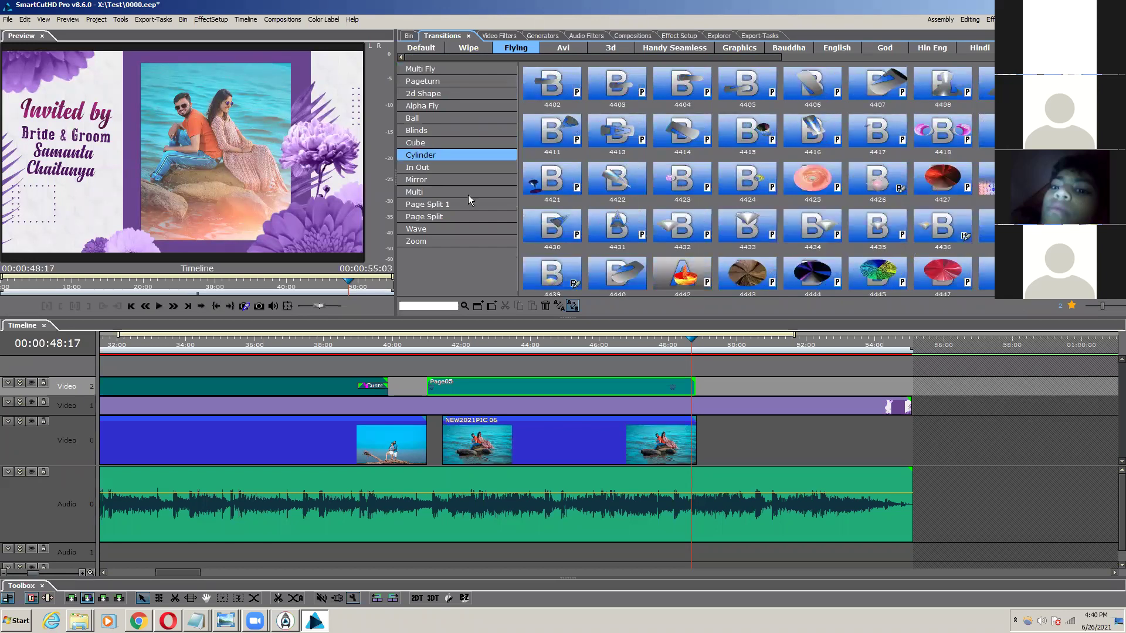
{"action": "left_click", "coordinate": [468, 195]}
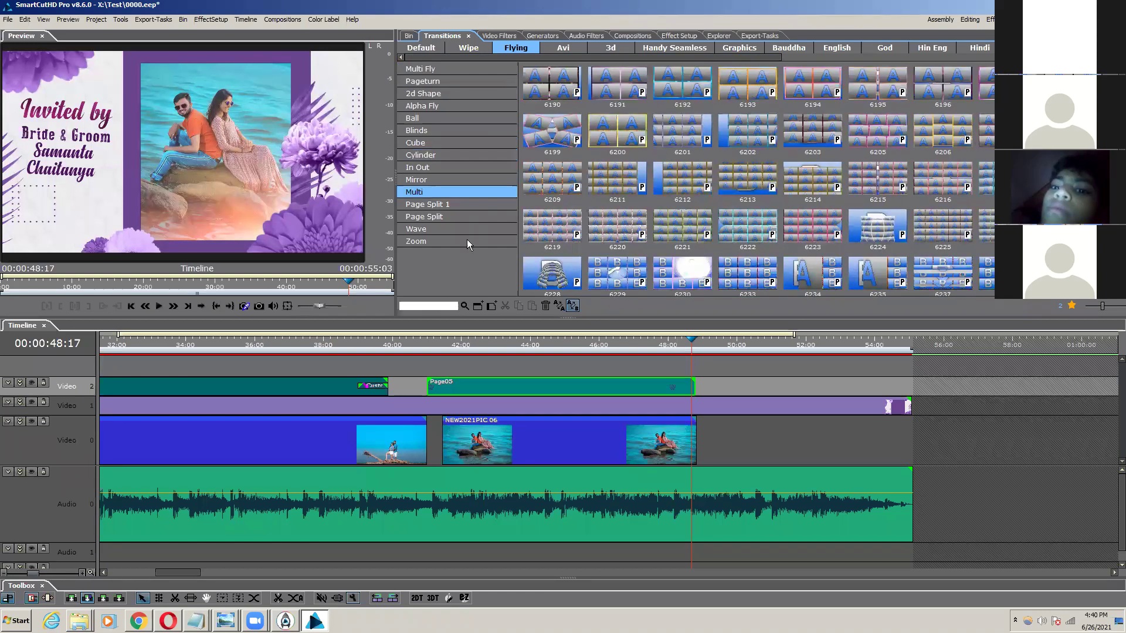
{"action": "left_click", "coordinate": [467, 241]}
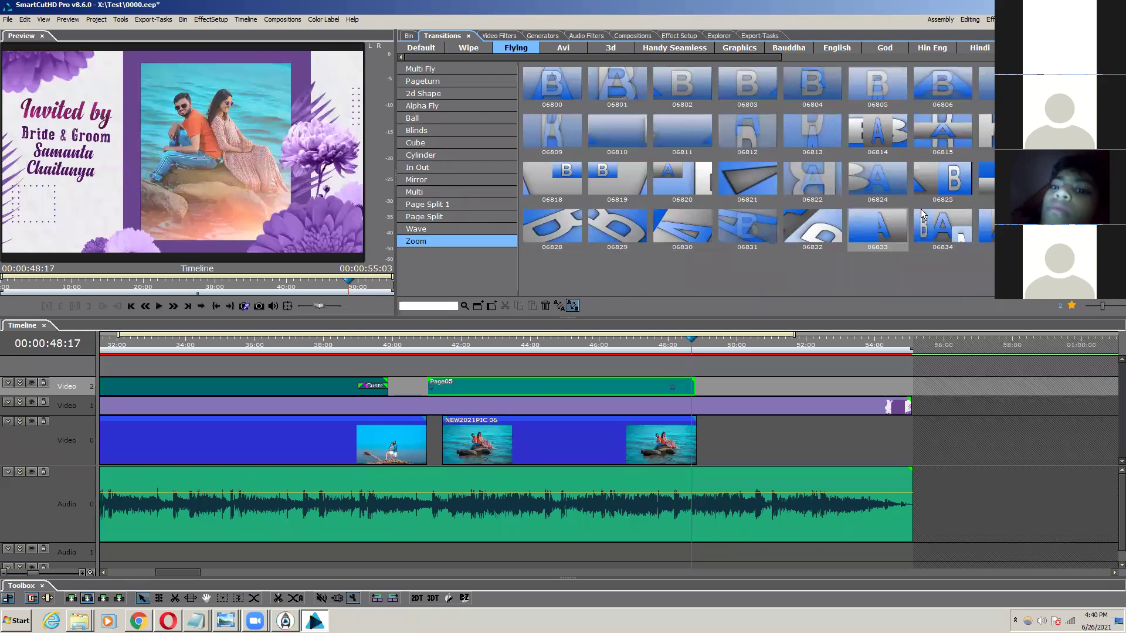
{"action": "left_click_drag", "start_coordinate": [698, 412], "coordinate": [667, 386]}
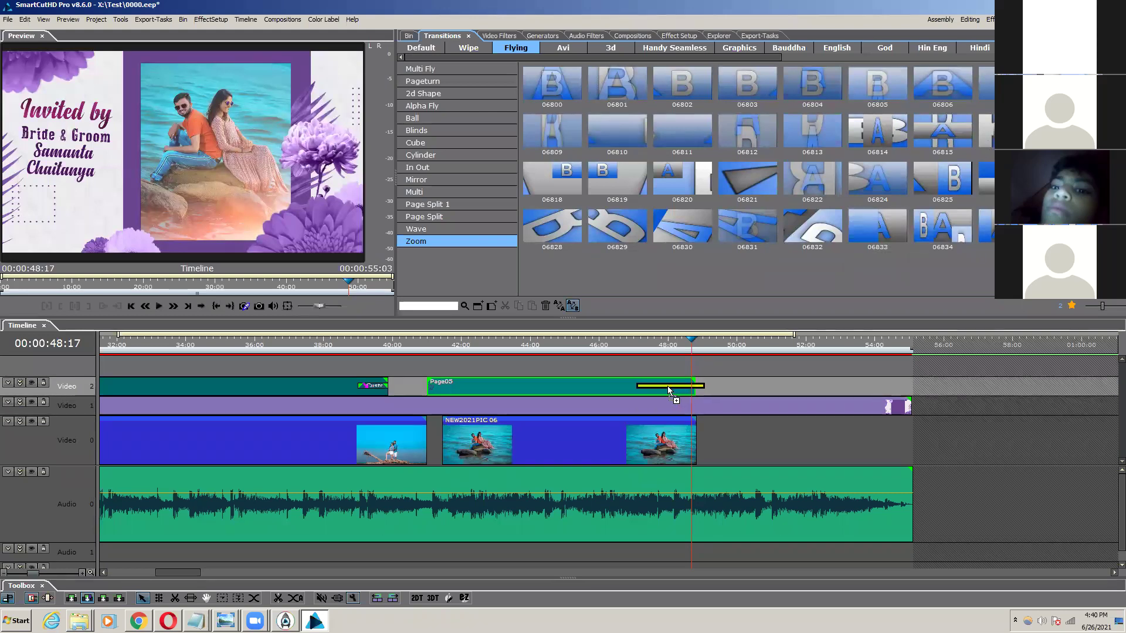
Step: Play back the end of the Page05 title twice to check its closing transition
{"action": "key", "text": "space"}
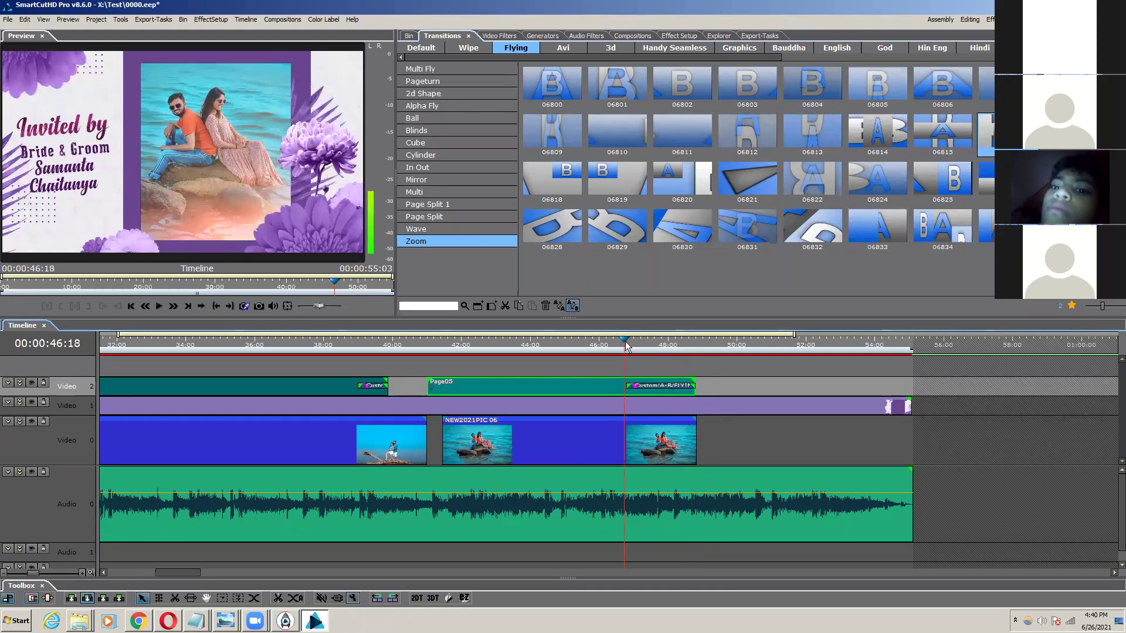
{"action": "key", "text": "space"}
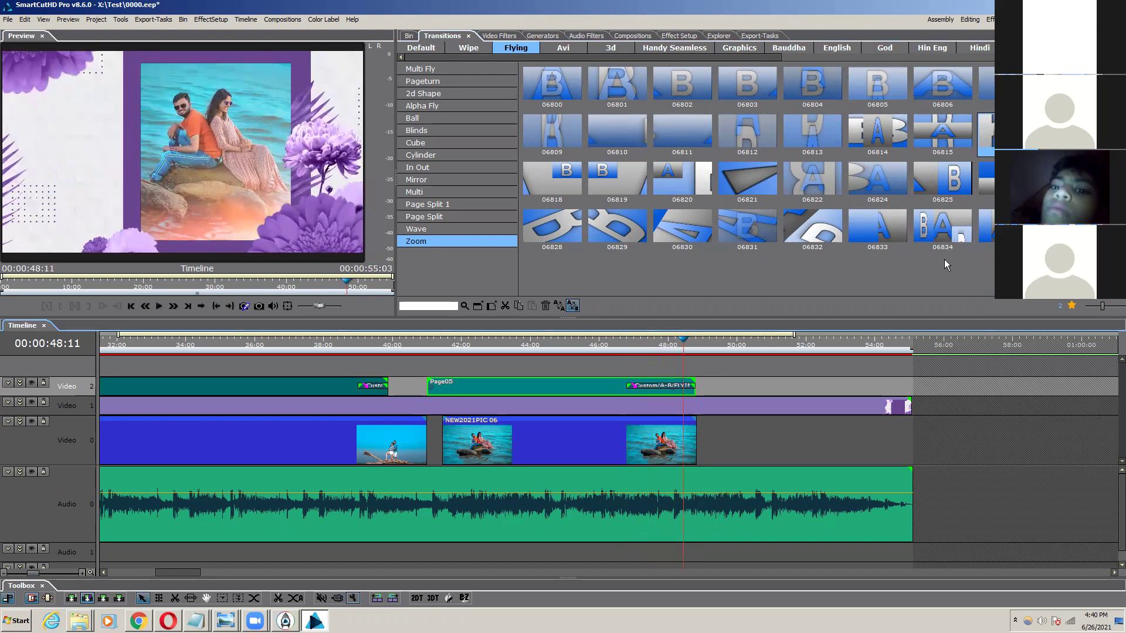
{"action": "left_click", "coordinate": [622, 341]}
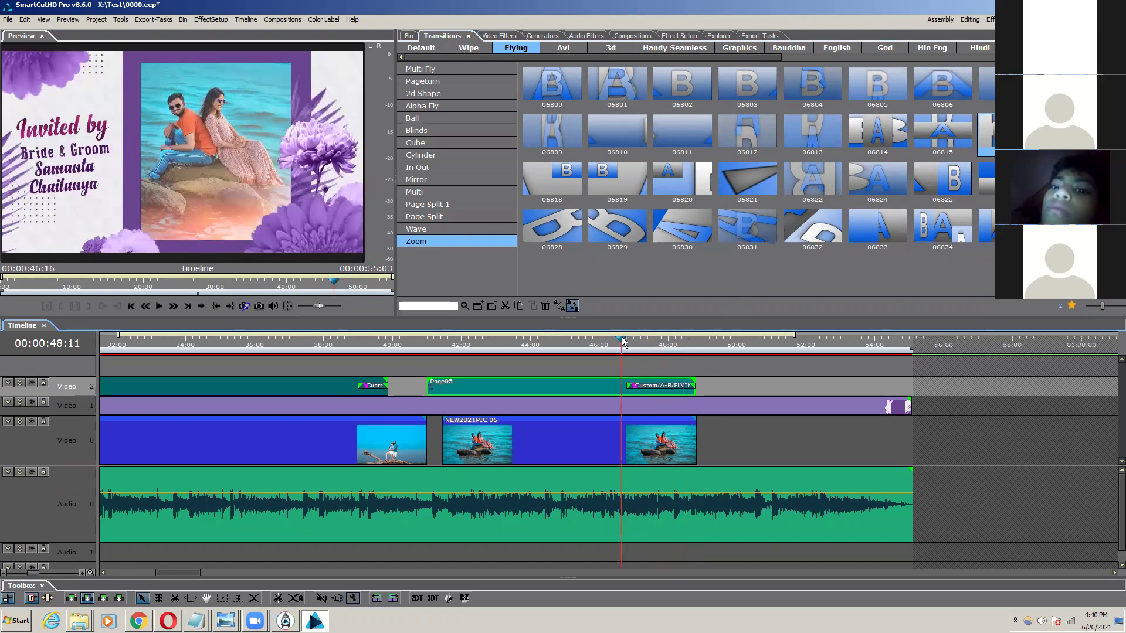
{"action": "key", "text": "space"}
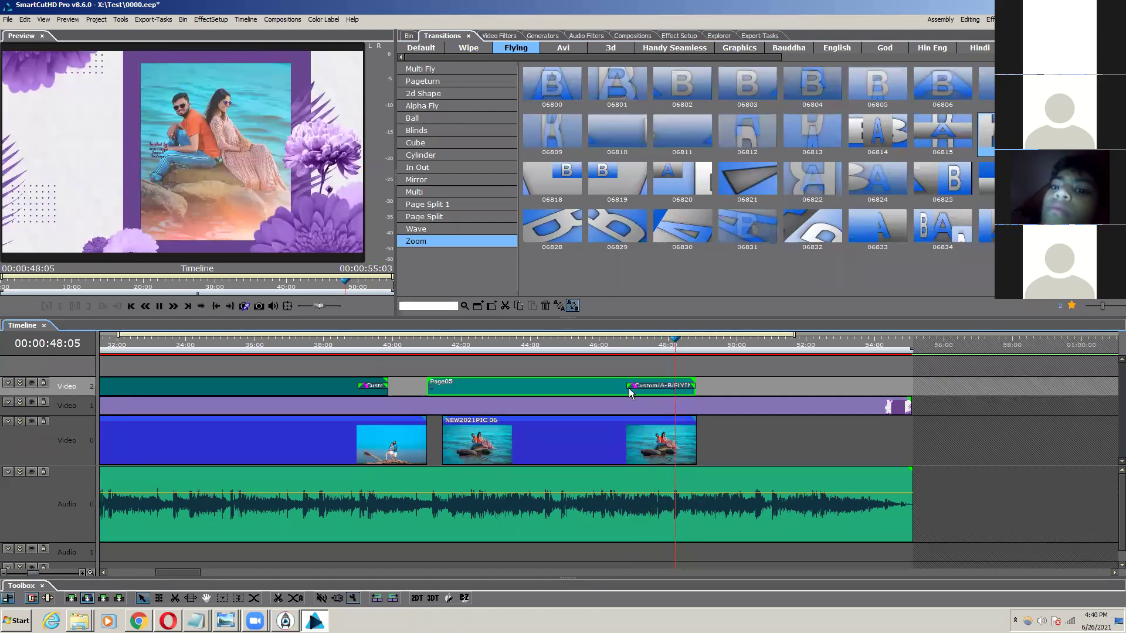
Step: Shorten the Page05 title's closing transition so it starts at about 00:00:47:20, and play it back
{"action": "left_click", "coordinate": [631, 344]}
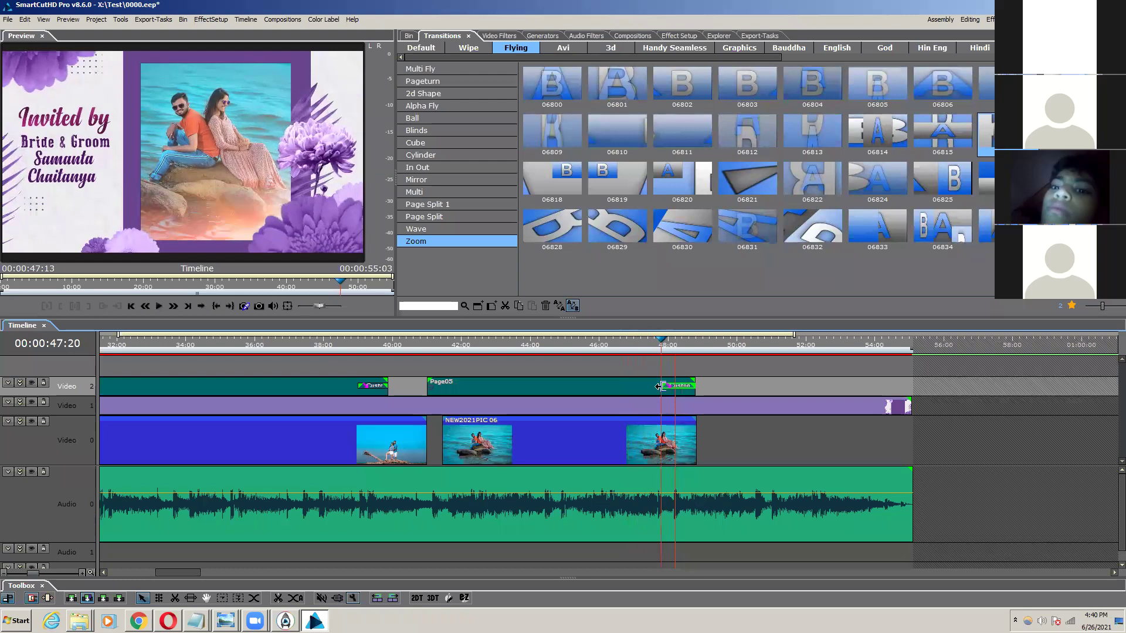
{"action": "left_click", "coordinate": [657, 344]}
{"action": "key", "text": "space"}
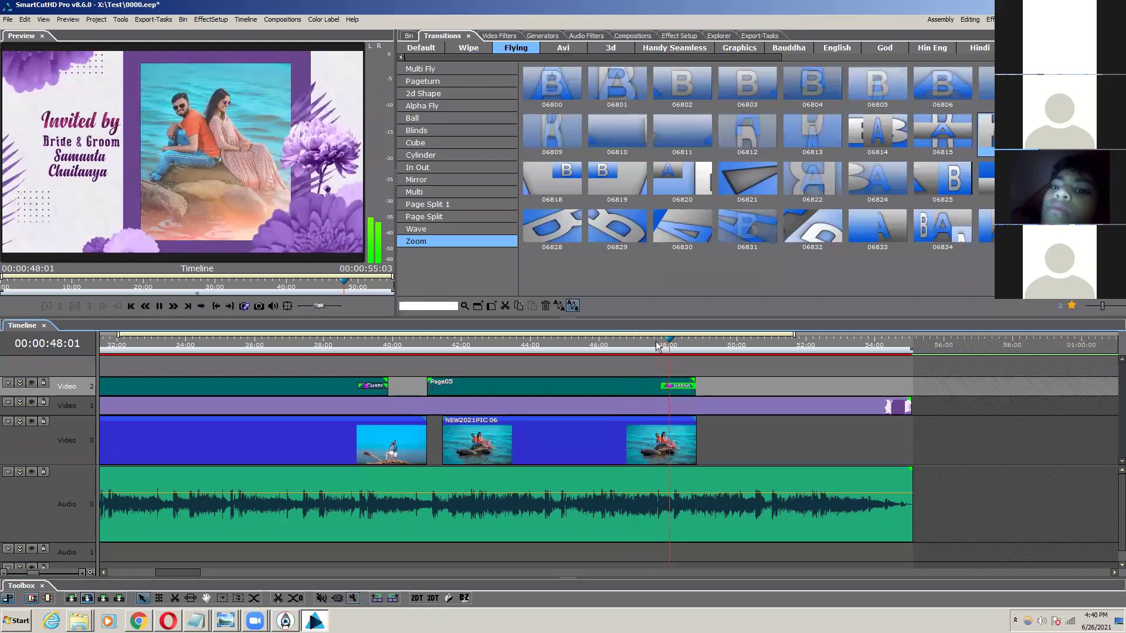
{"action": "key", "text": "space"}
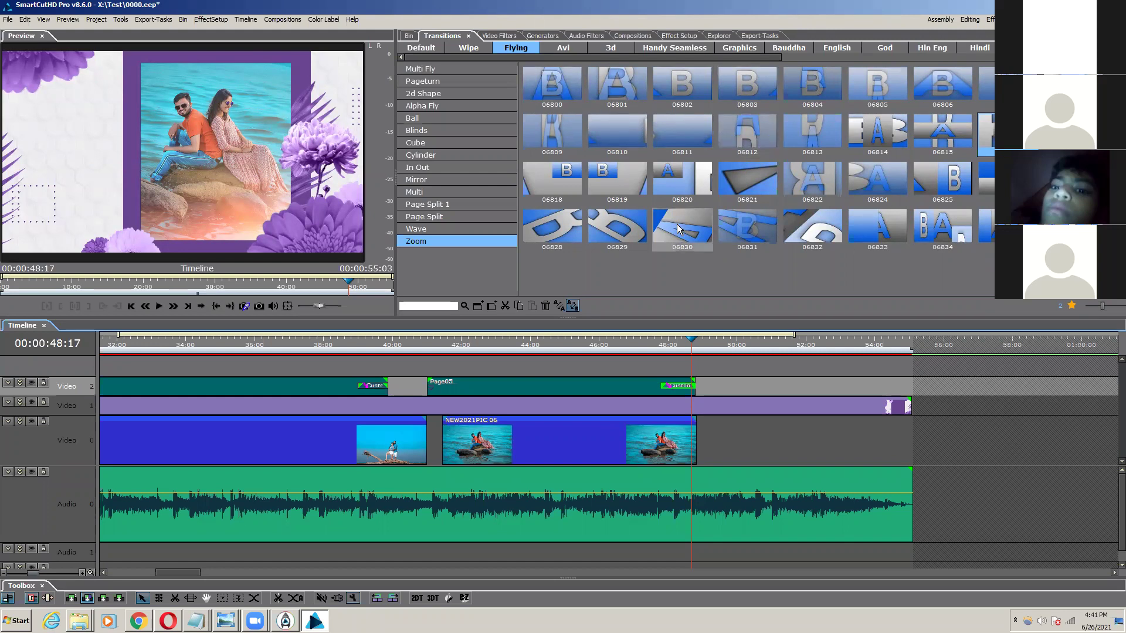
Step: Replace the Page05 title's closing transition with Zoom transition 06819 and play it back from about 00:00:47:19
{"action": "mouse_move", "coordinate": [616, 182]}
{"action": "left_mouse_down"}
{"action": "mouse_move", "coordinate": [657, 384]}
{"action": "mouse_move", "coordinate": [681, 388]}
{"action": "left_mouse_up"}
{"action": "left_click", "coordinate": [661, 344]}
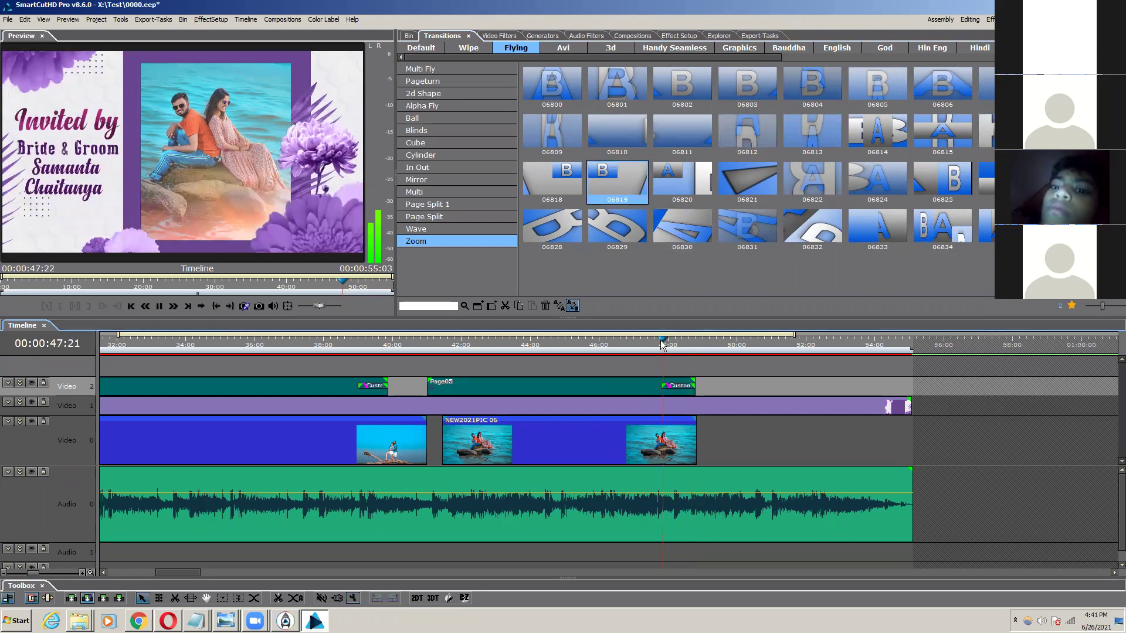
{"action": "key", "text": "space"}
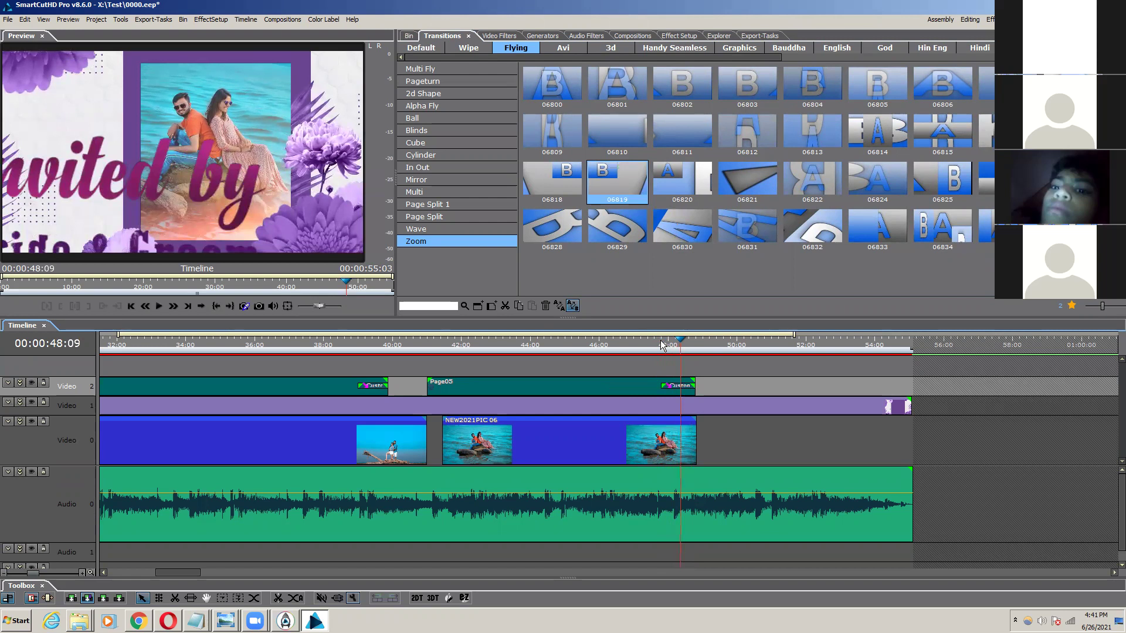
{"action": "left_click", "coordinate": [661, 345]}
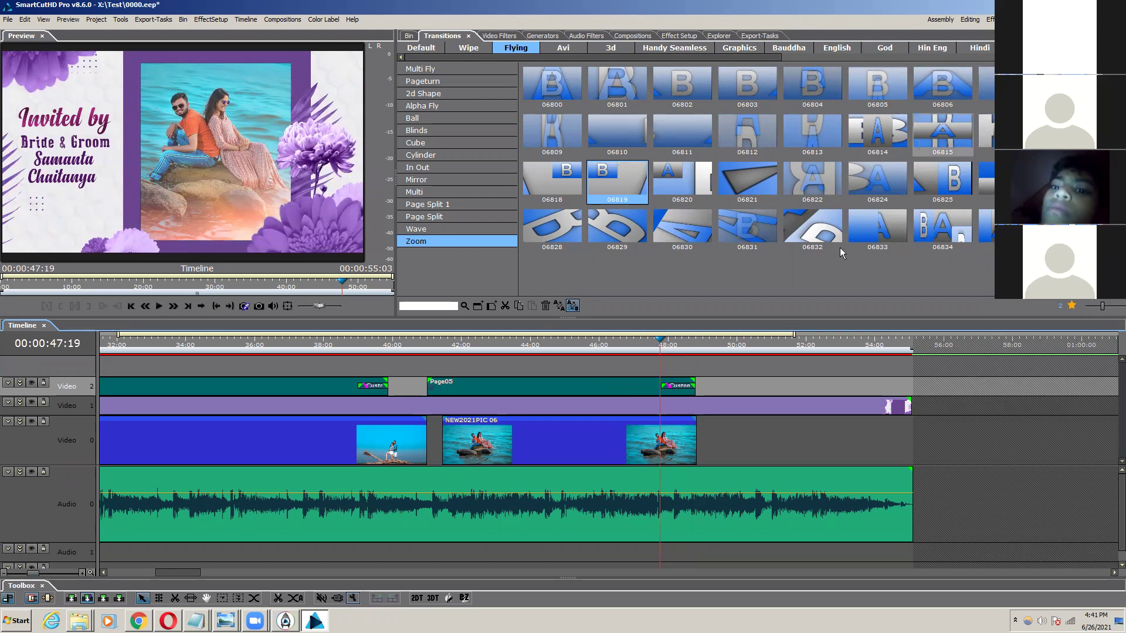
{"action": "key", "text": "space"}
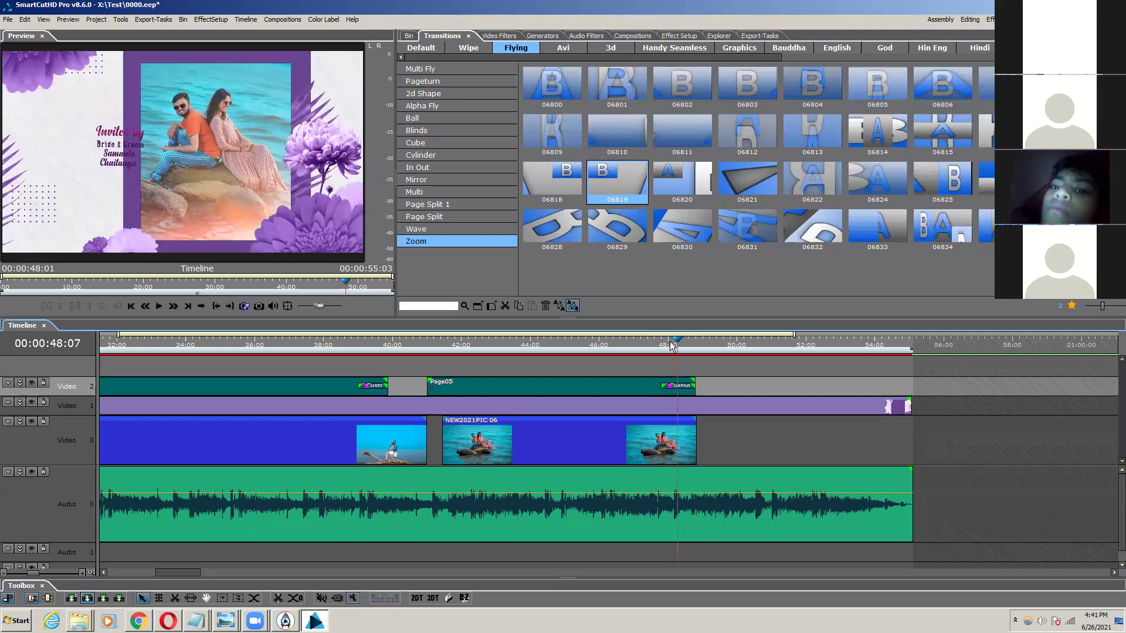
Step: Place the Page06 title on track Video 2 just after Page05 and align its start to about 00:00:49:02
{"action": "left_click_drag", "start_coordinate": [667, 344], "coordinate": [848, 399]}
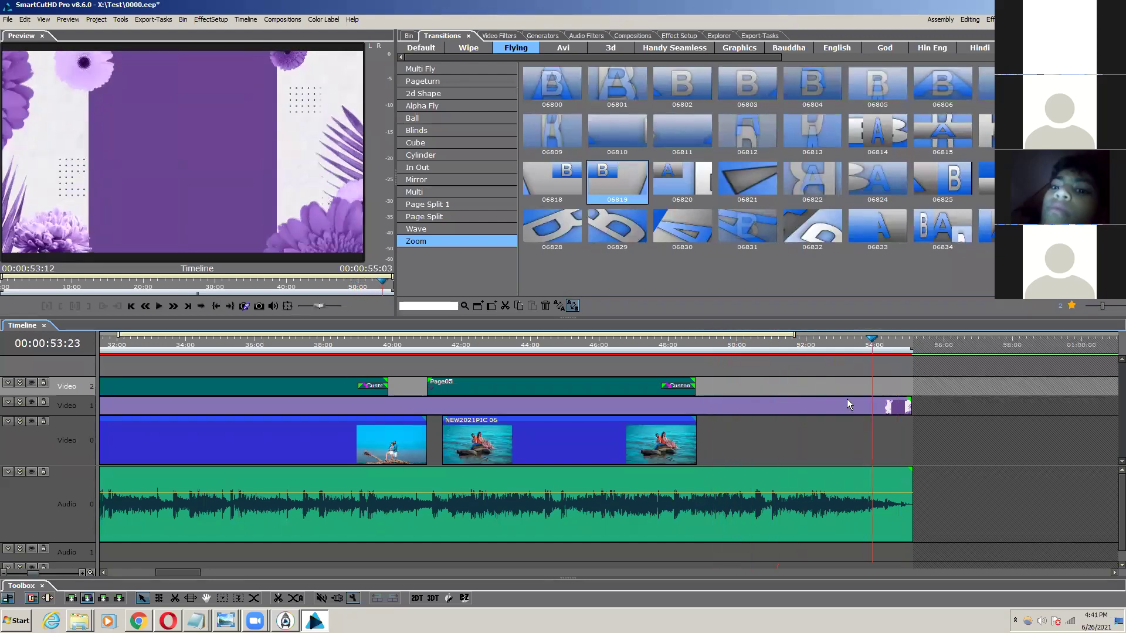
{"action": "left_click", "coordinate": [408, 36]}
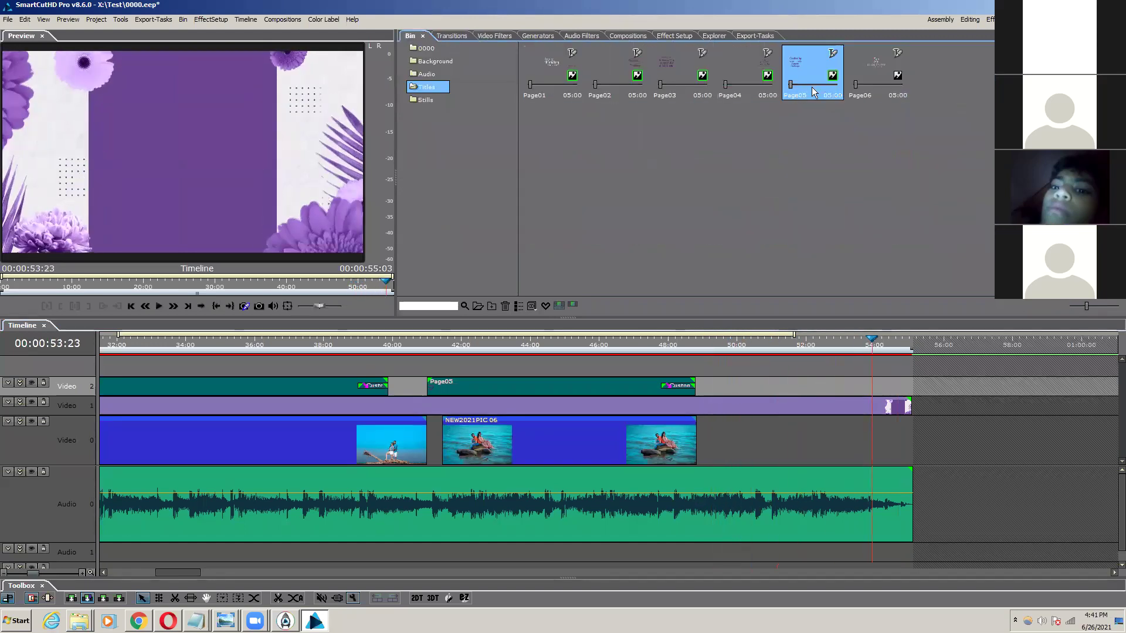
{"action": "left_click", "coordinate": [857, 67]}
{"action": "left_click_drag", "start_coordinate": [877, 59], "coordinate": [725, 388]}
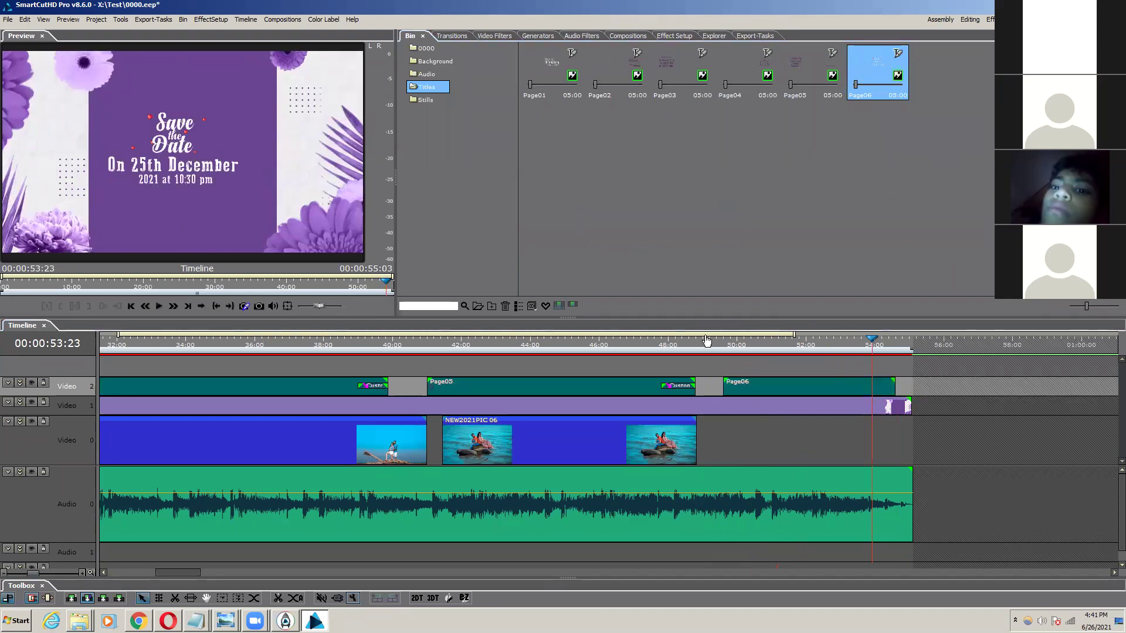
{"action": "left_click", "coordinate": [702, 345]}
{"action": "left_click_drag", "start_coordinate": [702, 344], "coordinate": [851, 381]}
{"action": "left_click", "coordinate": [859, 384]}
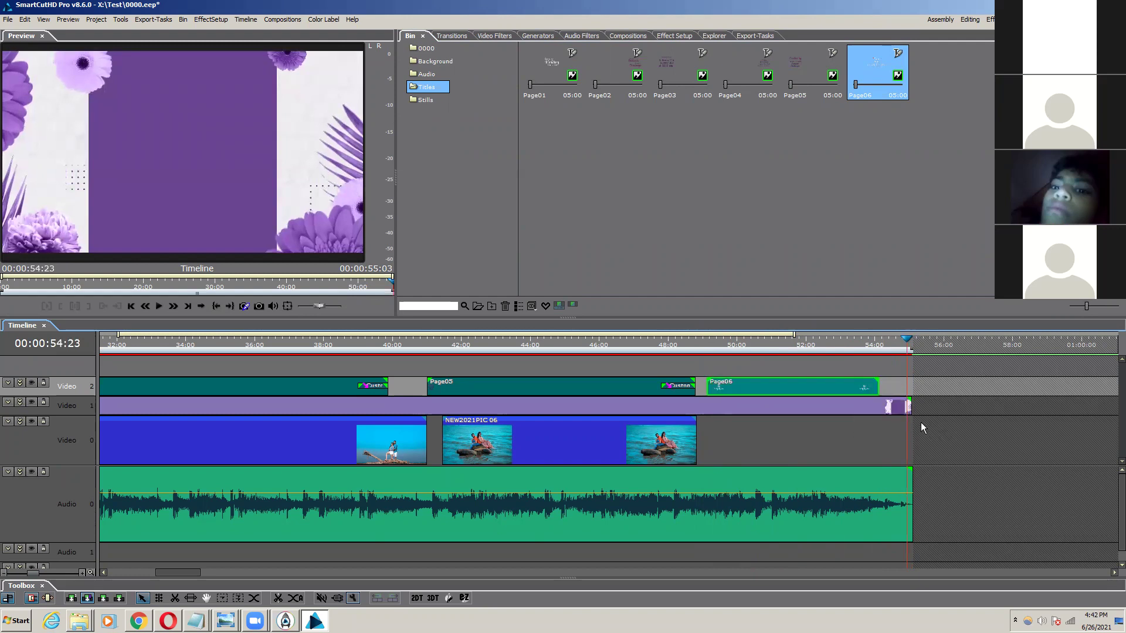
Step: Apply the Default Basic Fade transition to the end of the background clip on track Video 1 and play it back
{"action": "left_click_drag", "start_coordinate": [901, 343], "coordinate": [906, 346]}
{"action": "left_click", "coordinate": [453, 35]}
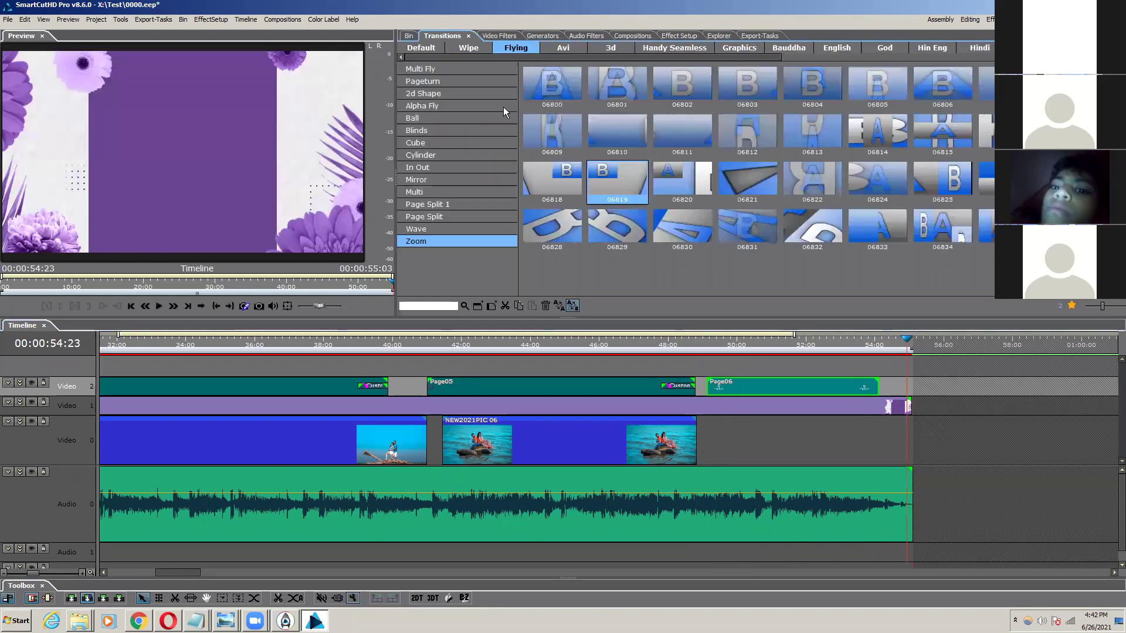
{"action": "left_click", "coordinate": [417, 49]}
{"action": "left_click_drag", "start_coordinate": [554, 82], "coordinate": [887, 405]}
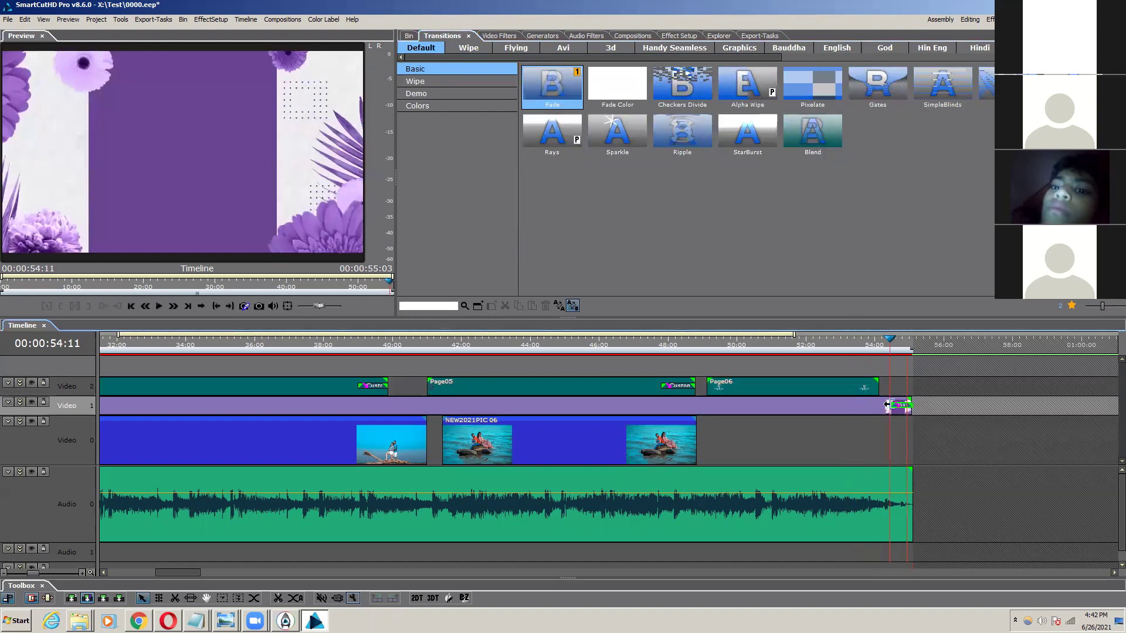
{"action": "key", "text": "space"}
{"action": "left_click", "coordinate": [877, 338]}
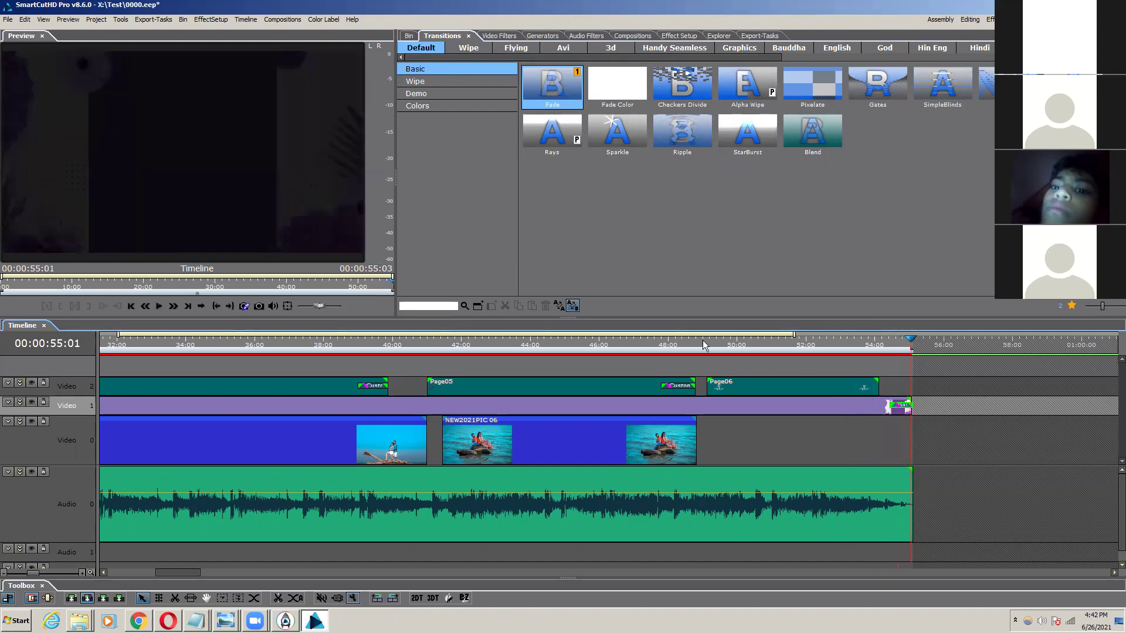
Step: Play back the Page06 title from its start and extend its end to about 00:00:54:08
{"action": "left_click", "coordinate": [699, 345]}
{"action": "key", "text": "space"}
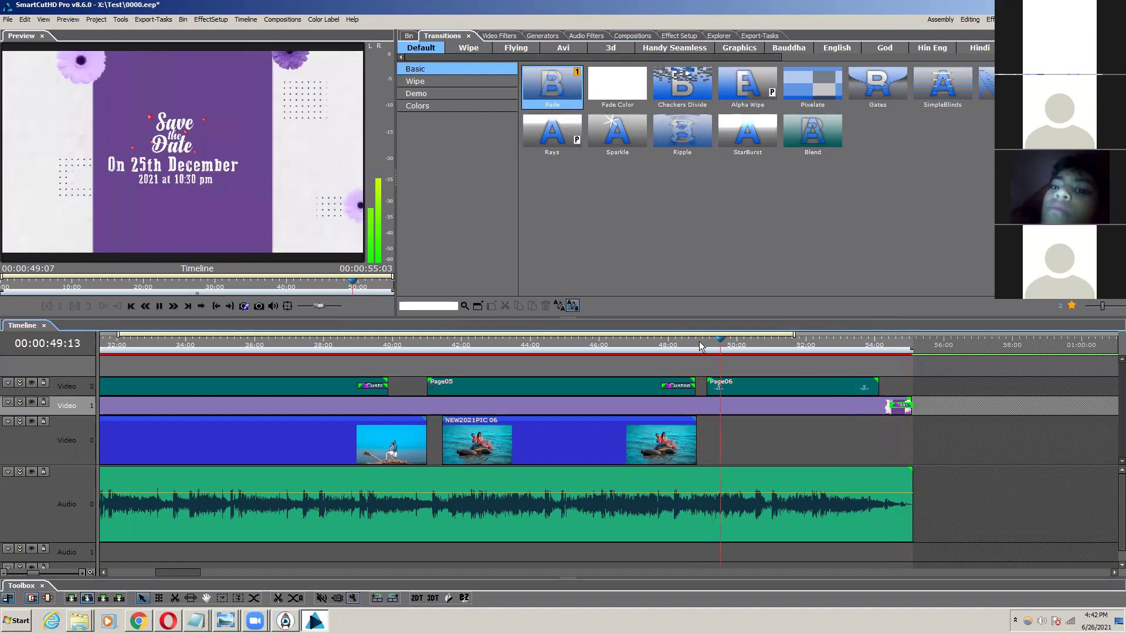
{"action": "key", "text": "space"}
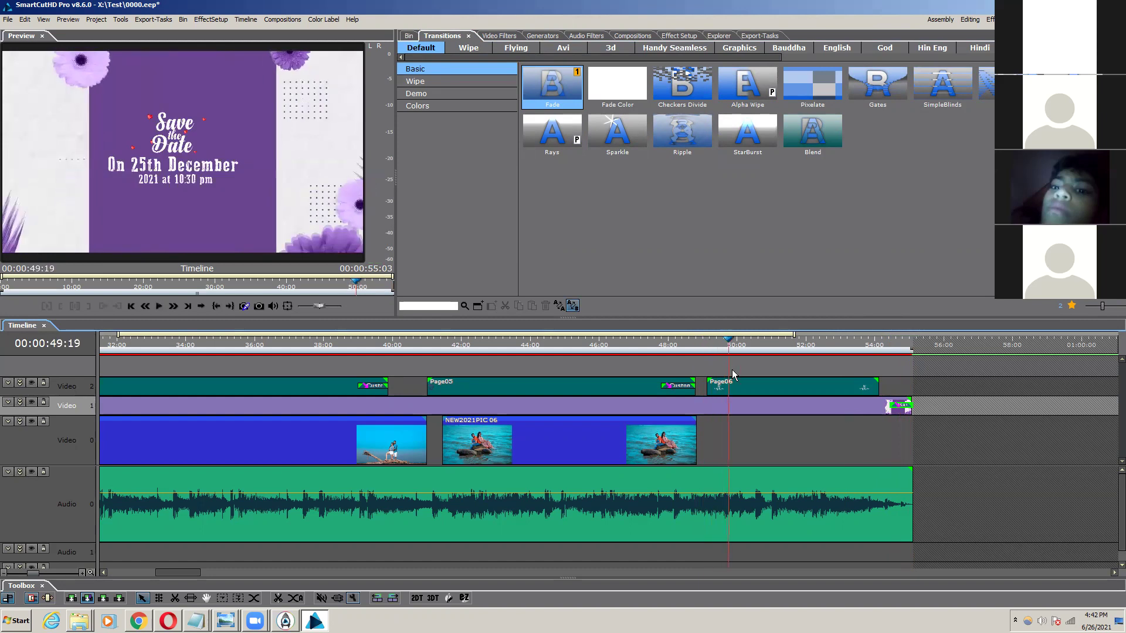
{"action": "left_click", "coordinate": [698, 350]}
{"action": "key", "text": "space"}
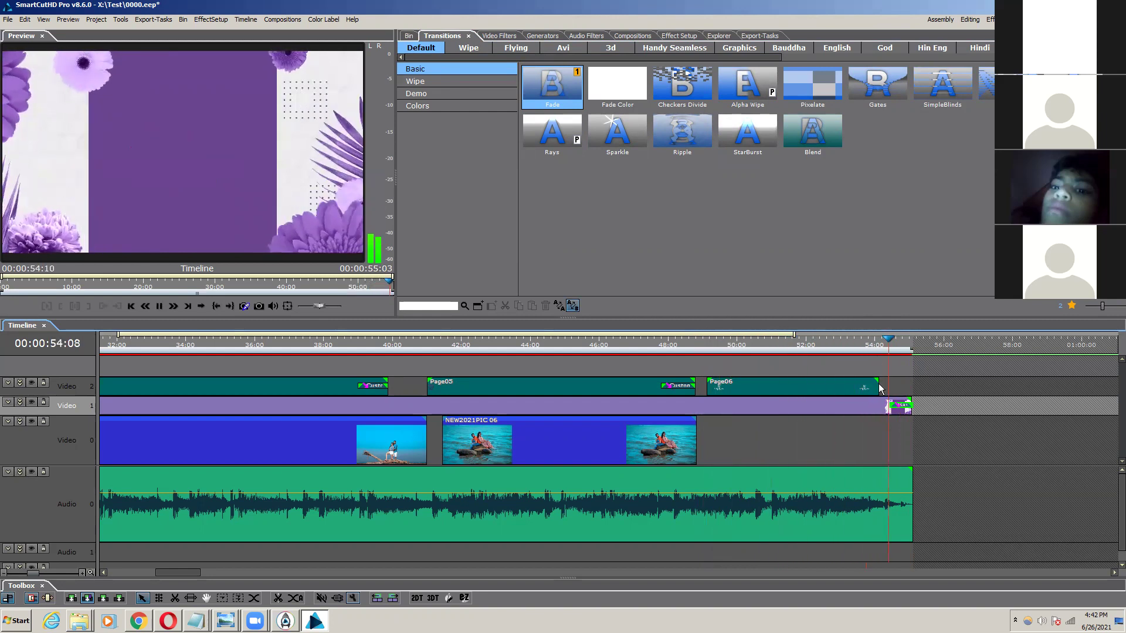
{"action": "left_click_drag", "start_coordinate": [880, 387], "coordinate": [889, 387]}
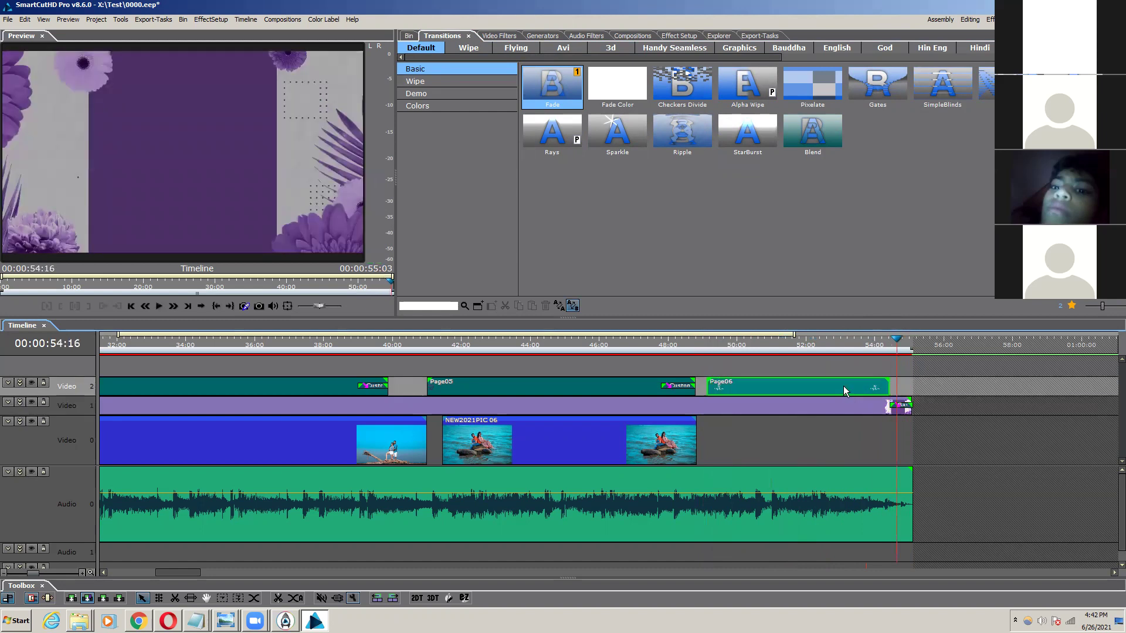
Step: Apply the Basic transition next to SimpleBlinds to the start of the Page06 title and shorten it to end at about 00:00:50:00
{"action": "left_click", "coordinate": [705, 347]}
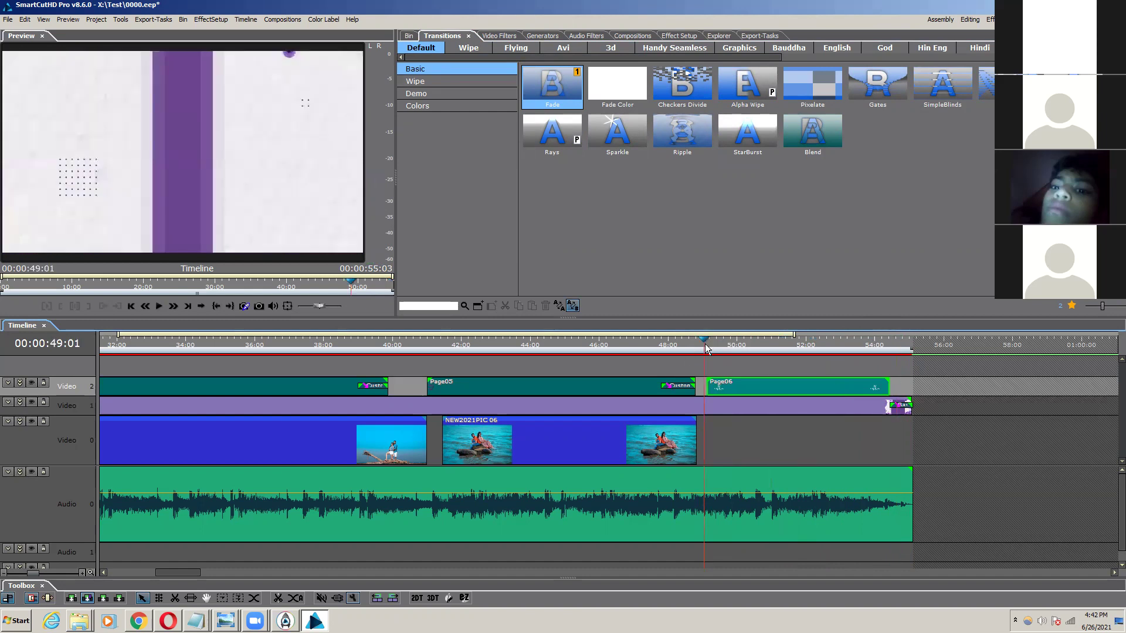
{"action": "left_click_drag", "start_coordinate": [705, 347], "coordinate": [712, 346]}
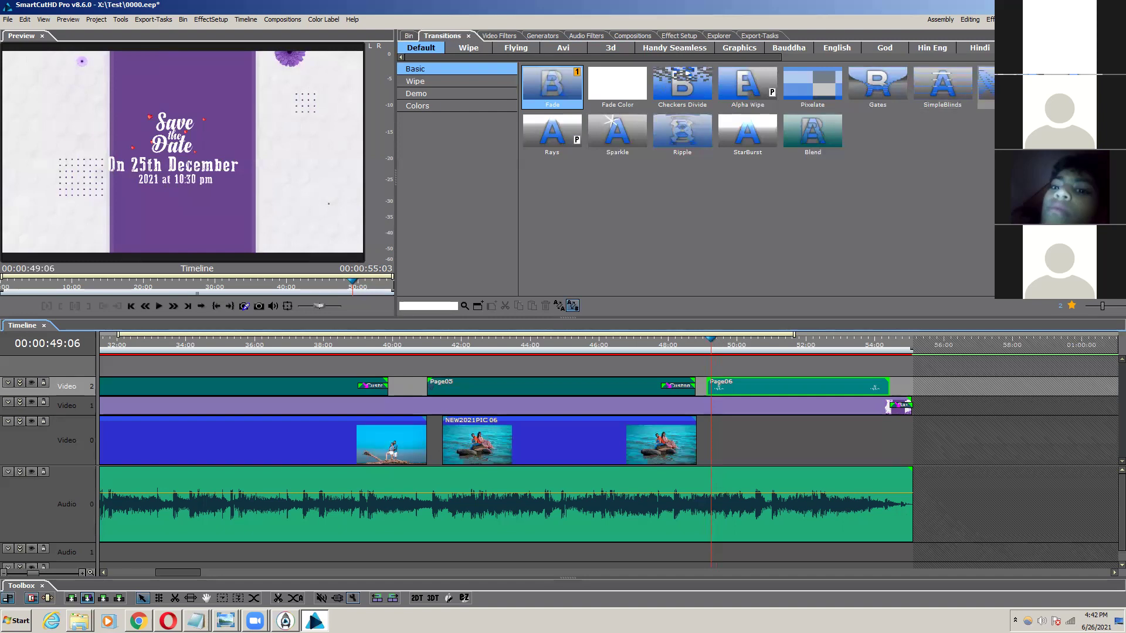
{"action": "left_click", "coordinate": [986, 85]}
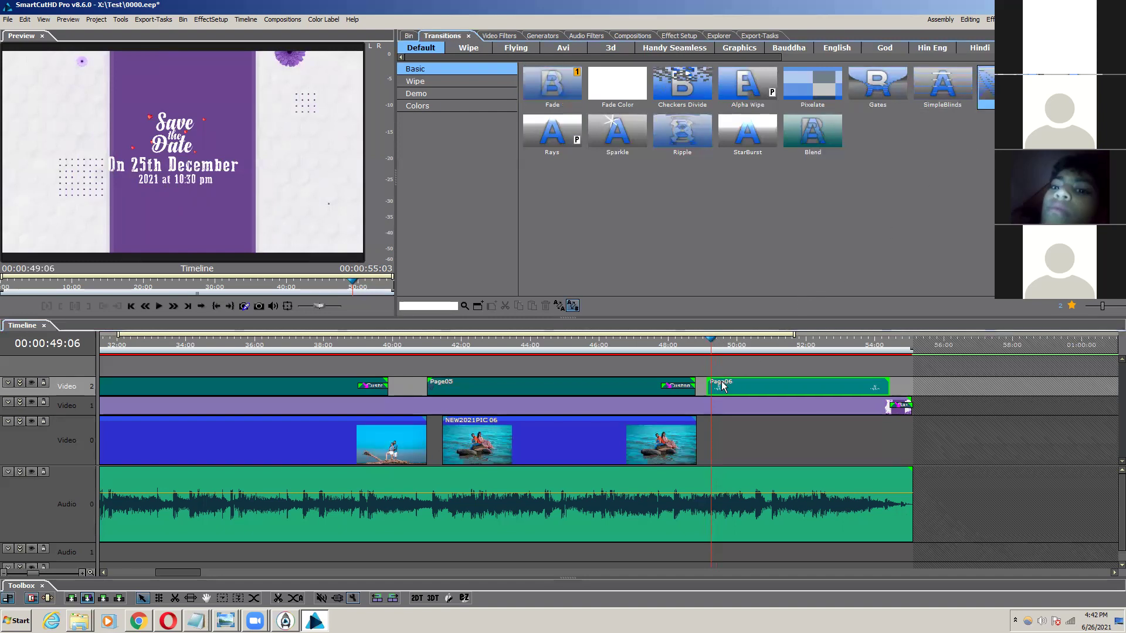
{"action": "left_click_drag", "start_coordinate": [717, 386], "coordinate": [739, 389]}
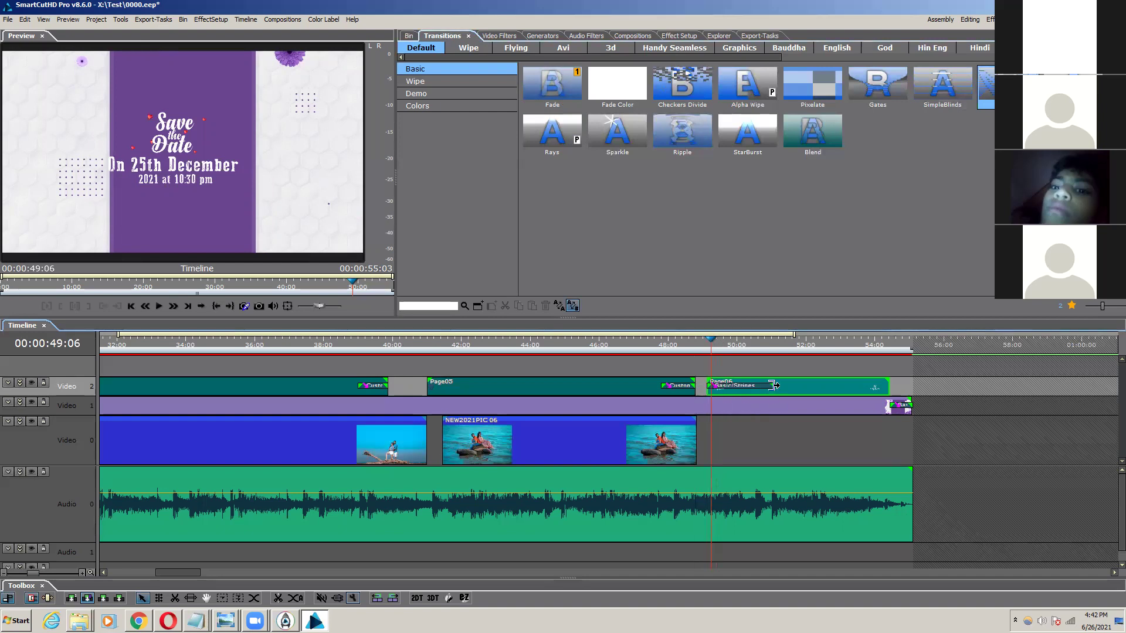
Step: Play back the start of the Page06 title several times to check its opening transition
{"action": "left_click", "coordinate": [706, 346]}
{"action": "key", "text": "space"}
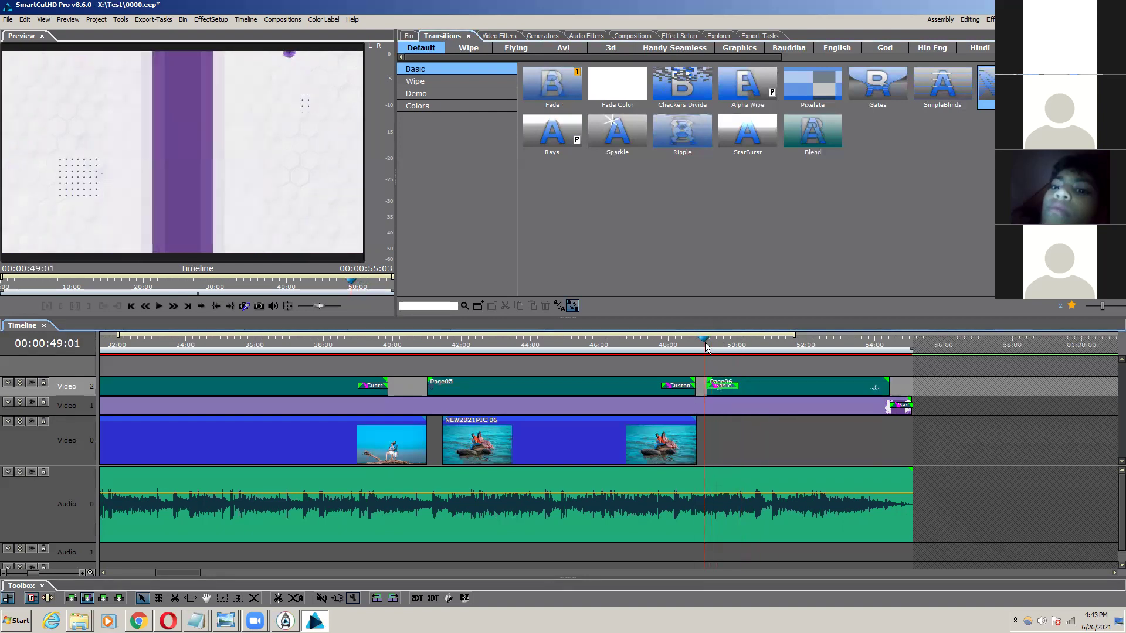
{"action": "key", "text": "space"}
{"action": "left_click", "coordinate": [706, 346]}
{"action": "key", "text": "space"}
{"action": "key", "text": "space"}
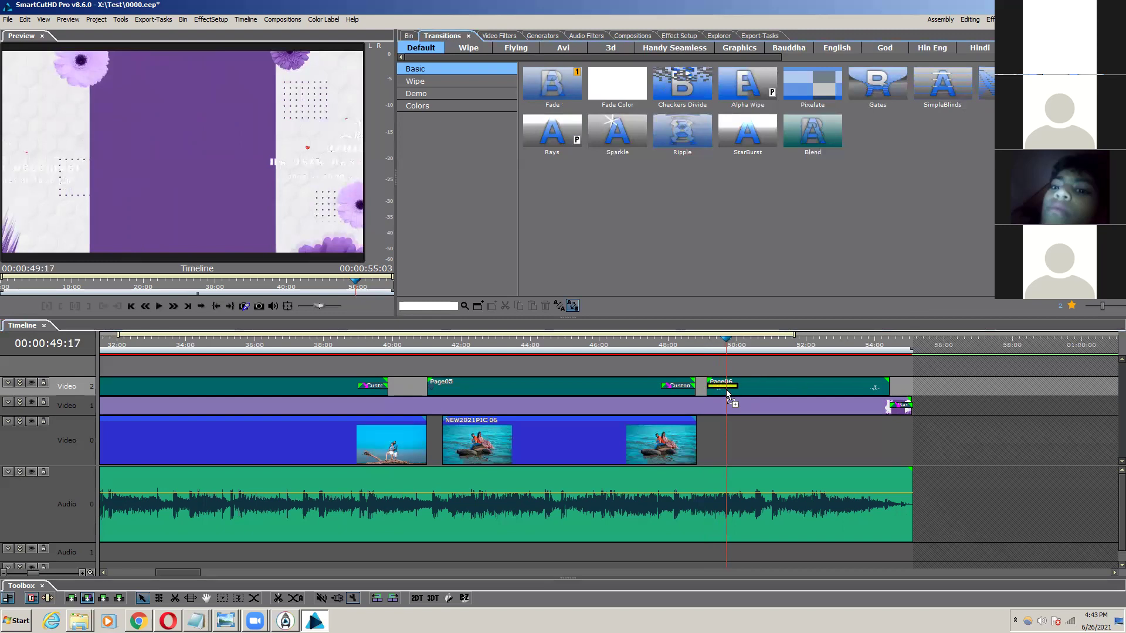
{"action": "key", "text": "space"}
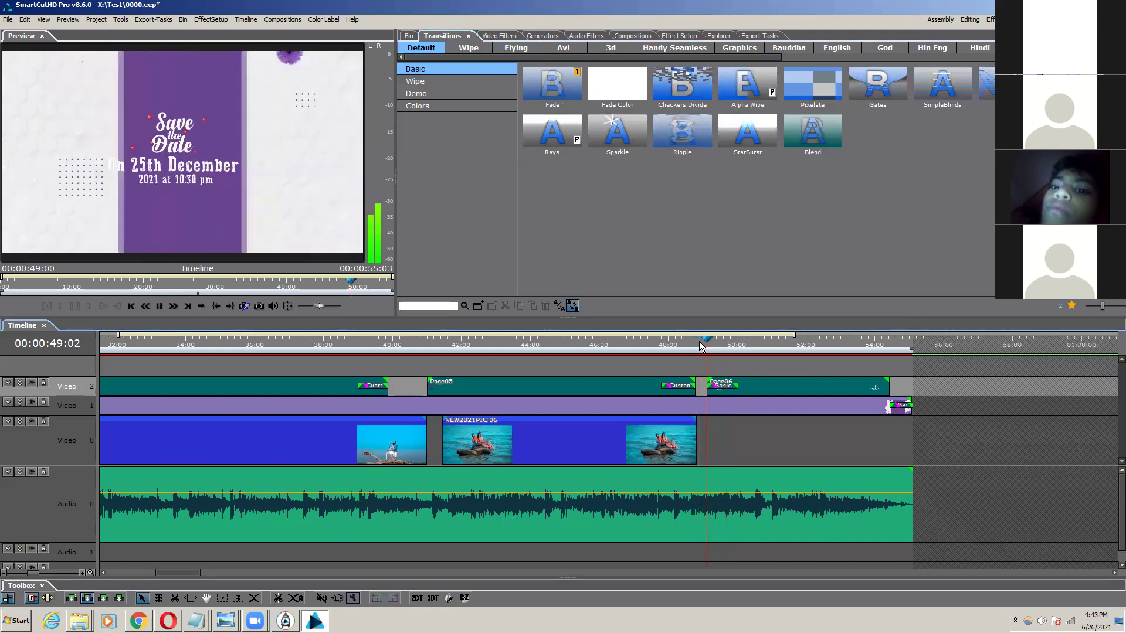
{"action": "left_click", "coordinate": [699, 347]}
{"action": "key", "text": "space"}
Step: Replace the Page06 title's opening transition with the Basic Ripple transition and play it back
{"action": "left_click_drag", "start_coordinate": [692, 135], "coordinate": [720, 385]}
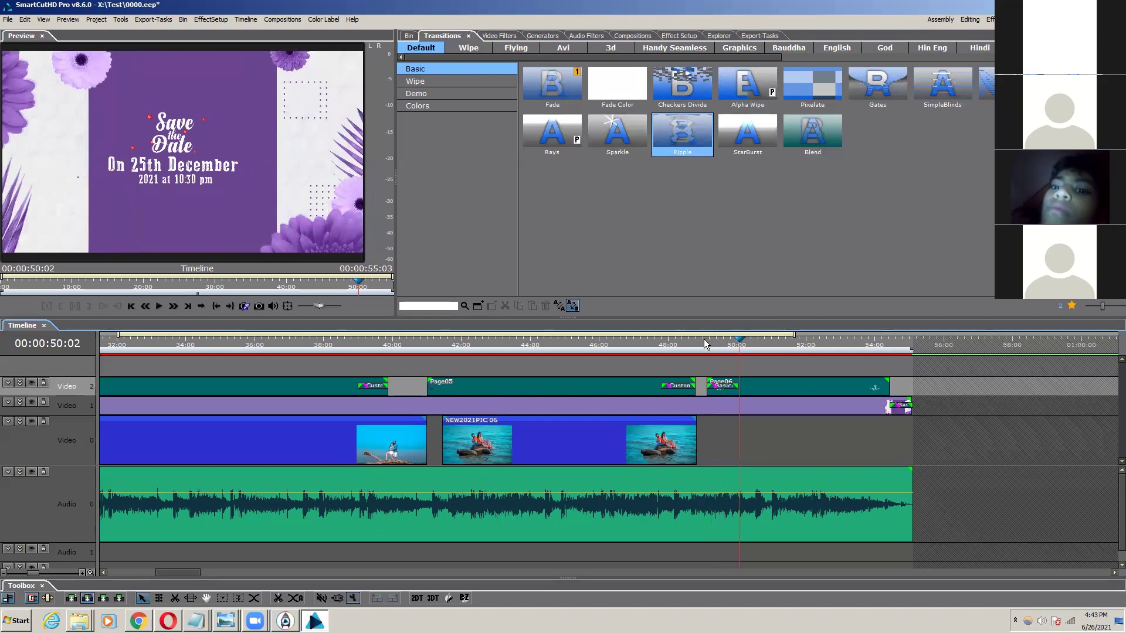
{"action": "left_click", "coordinate": [708, 342]}
{"action": "key", "text": "space"}
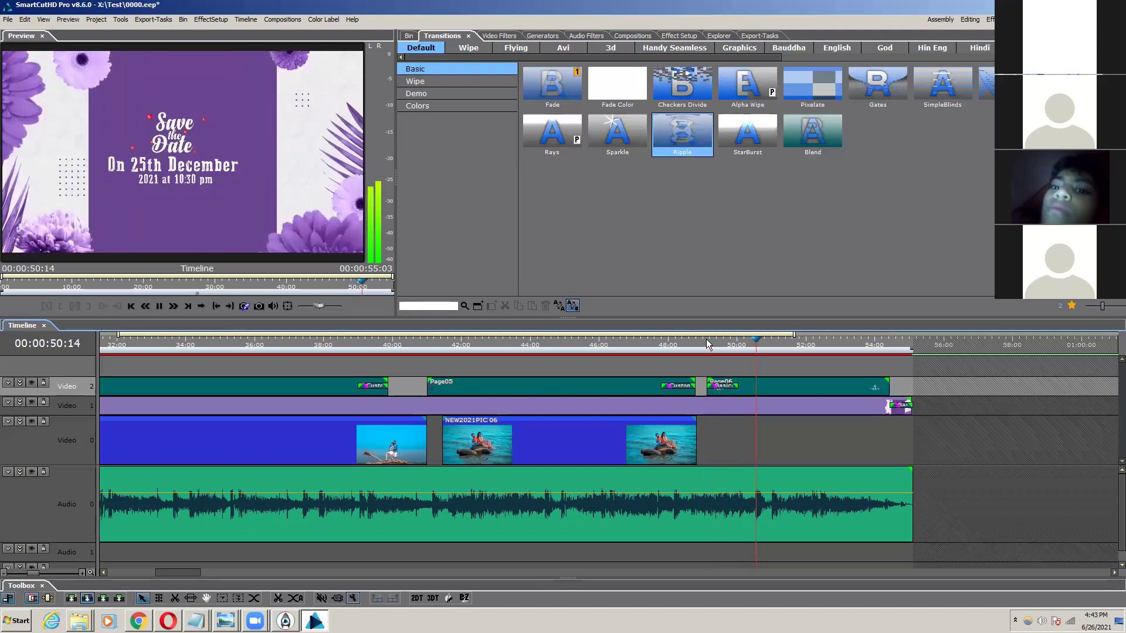
{"action": "key", "text": "space"}
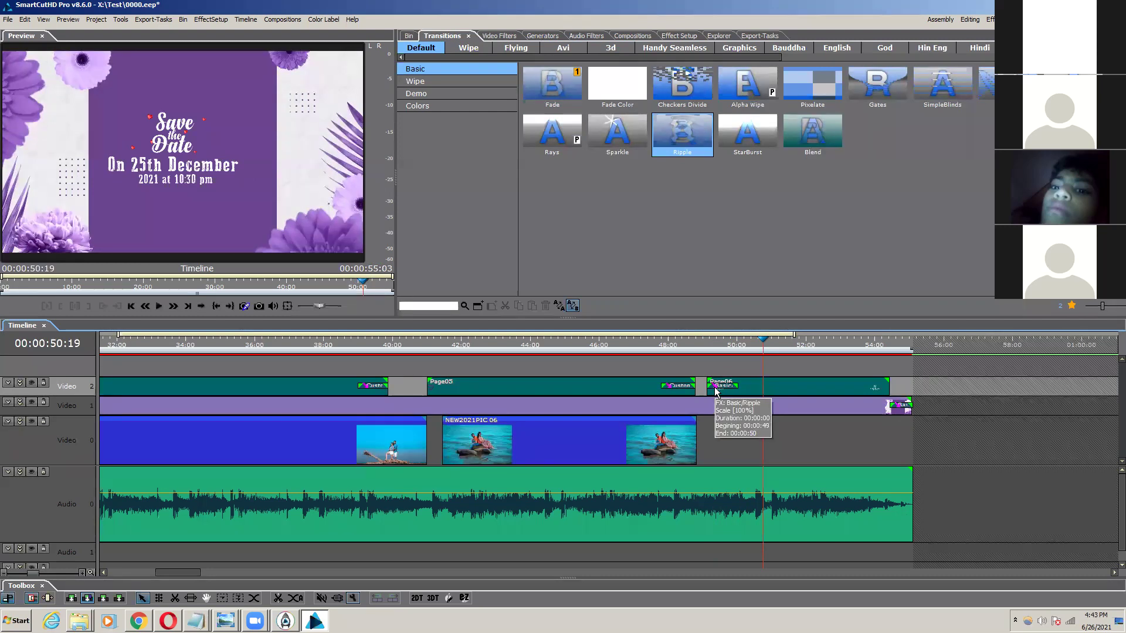
Step: Play back the Page06 title from its start to about 00:00:54:02 to check the Ripple transition and the static text
{"action": "left_click", "coordinate": [704, 349]}
{"action": "key", "text": "space"}
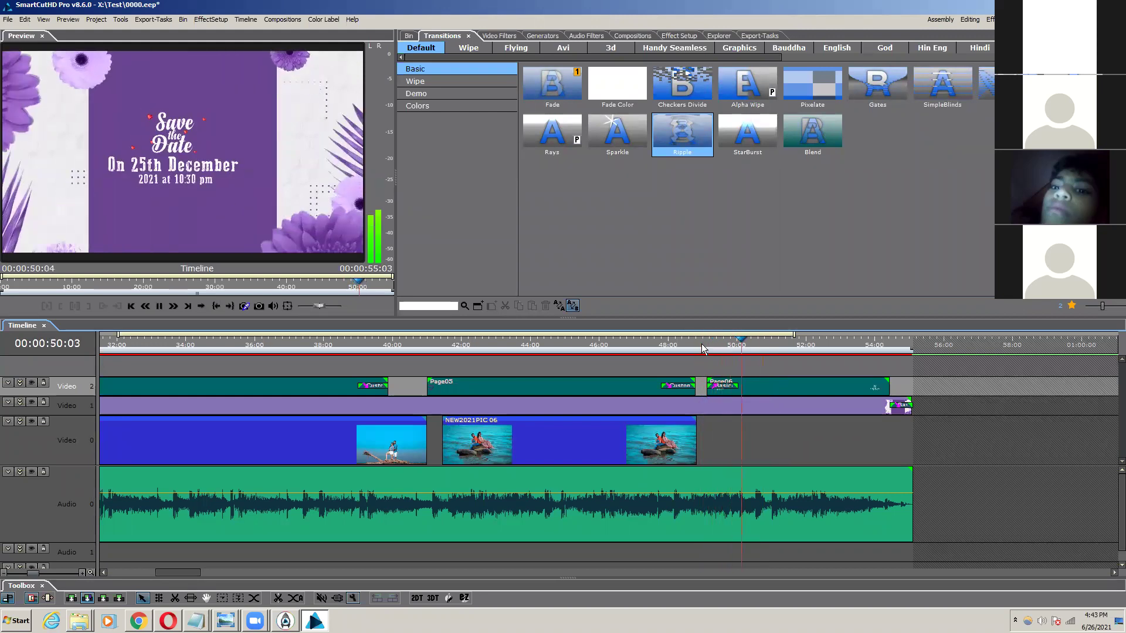
{"action": "key", "text": "space"}
{"action": "key", "text": "space"}
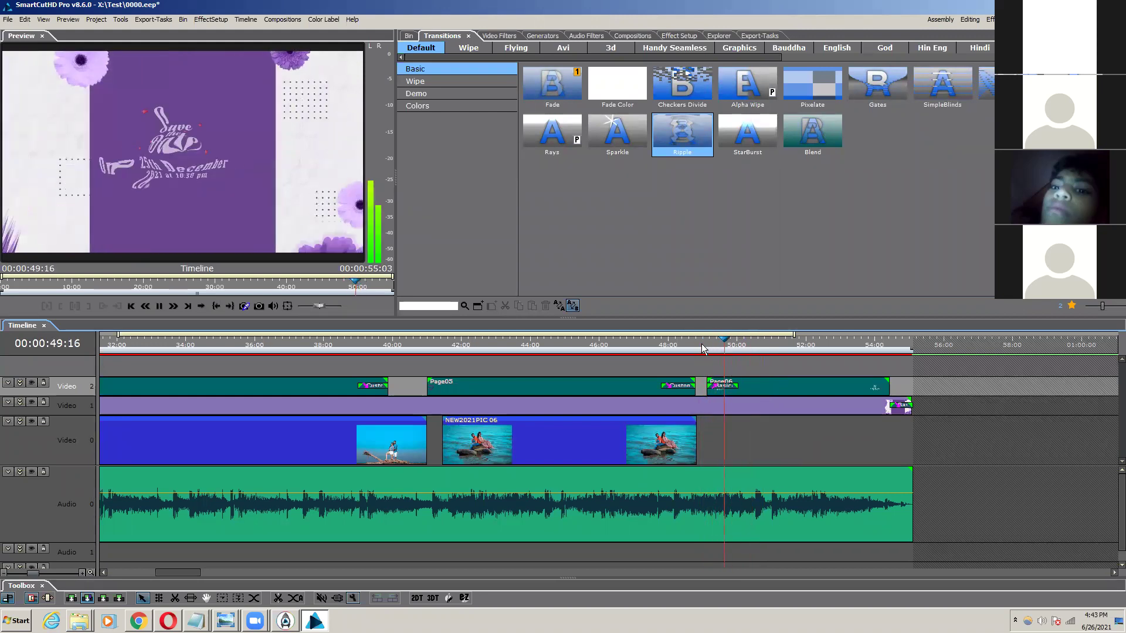
{"action": "key", "text": "space"}
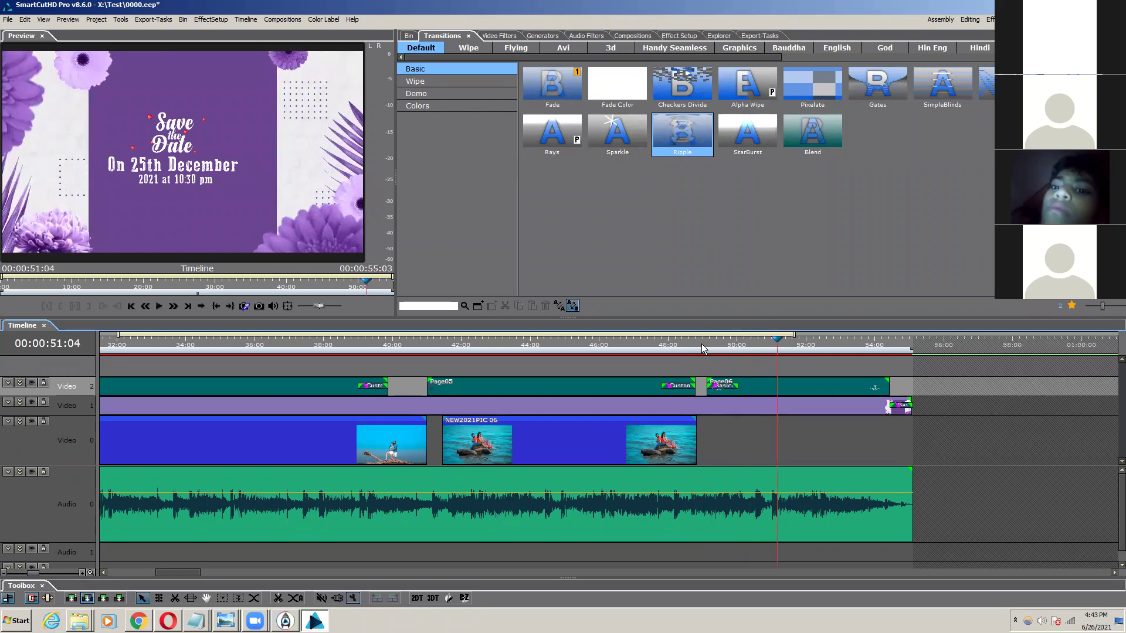
{"action": "key", "text": "space"}
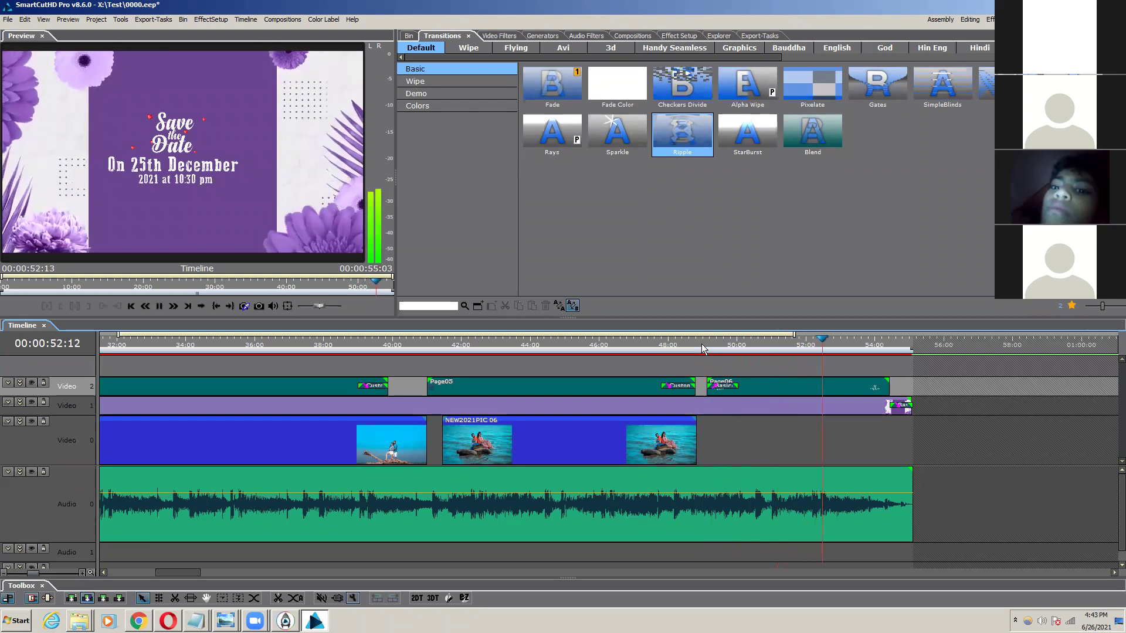
{"action": "key", "text": "space"}
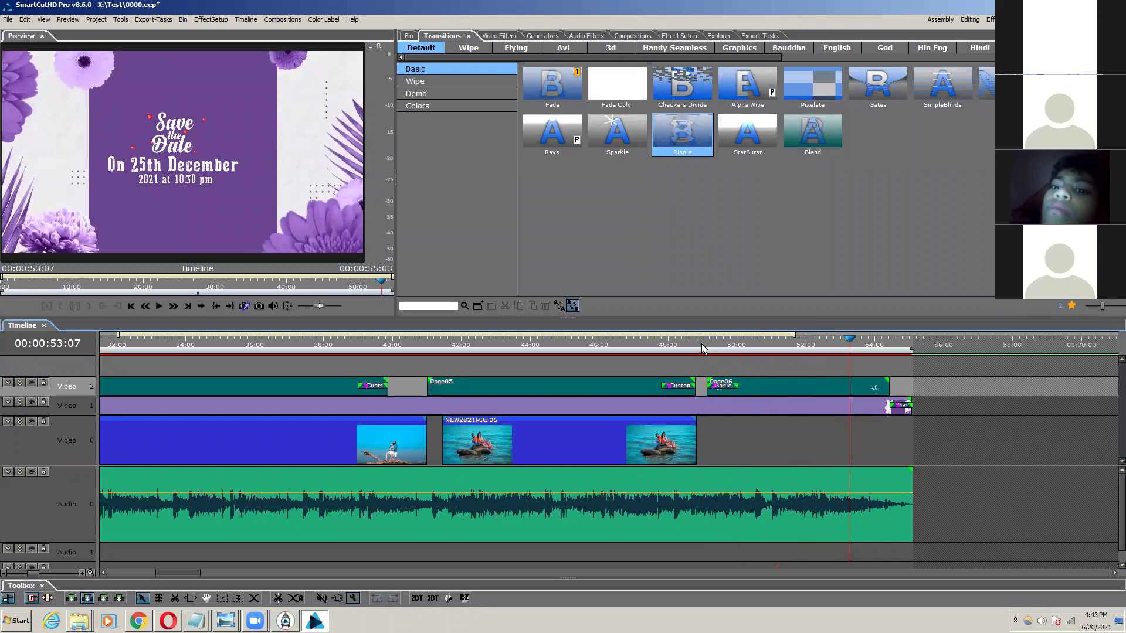
{"action": "key", "text": "space"}
{"action": "key", "text": "space"}
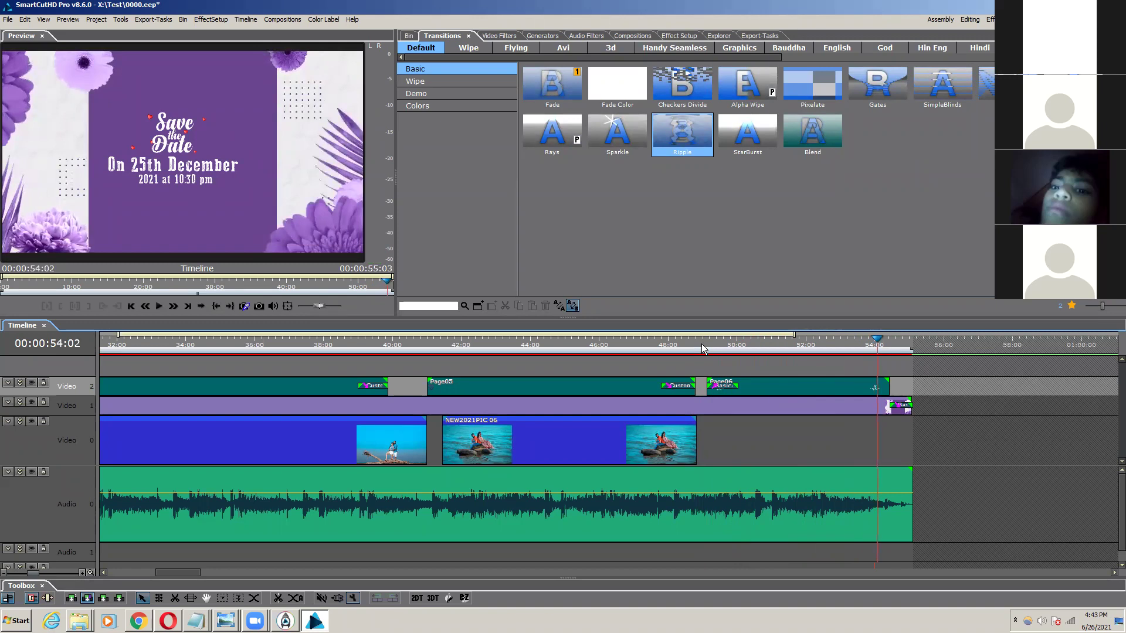
Step: Enable Motion on the Page06 title at 00:00:51:03 and set Position X to -0.158 and Position Y to 0.211
{"action": "left_click", "coordinate": [732, 346]}
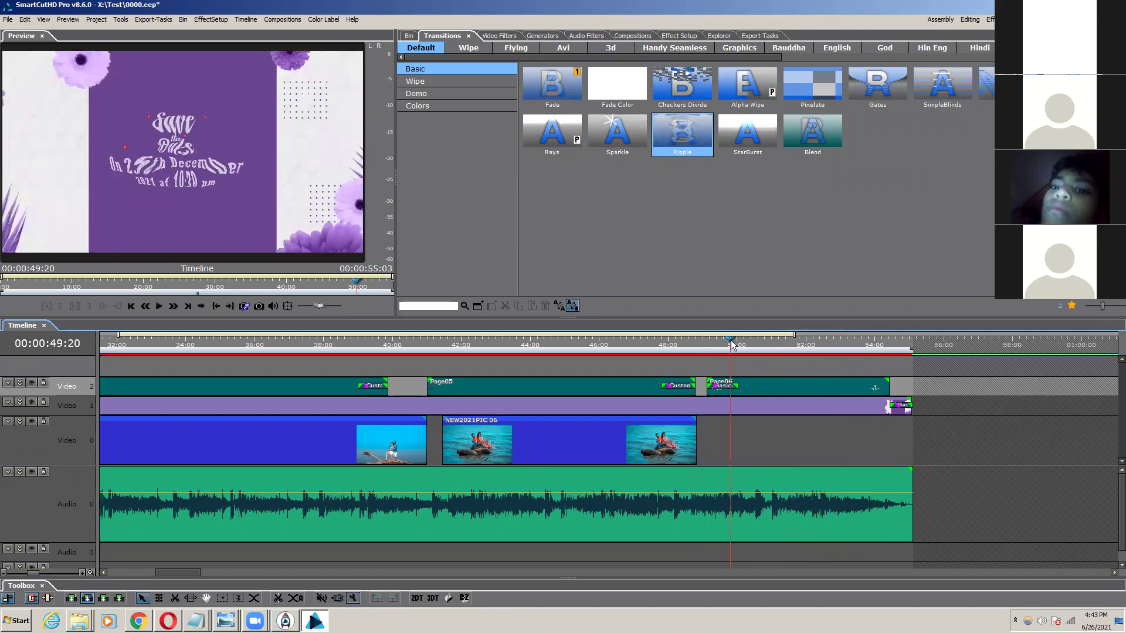
{"action": "left_click_drag", "start_coordinate": [731, 346], "coordinate": [780, 352]}
{"action": "left_click", "coordinate": [795, 393]}
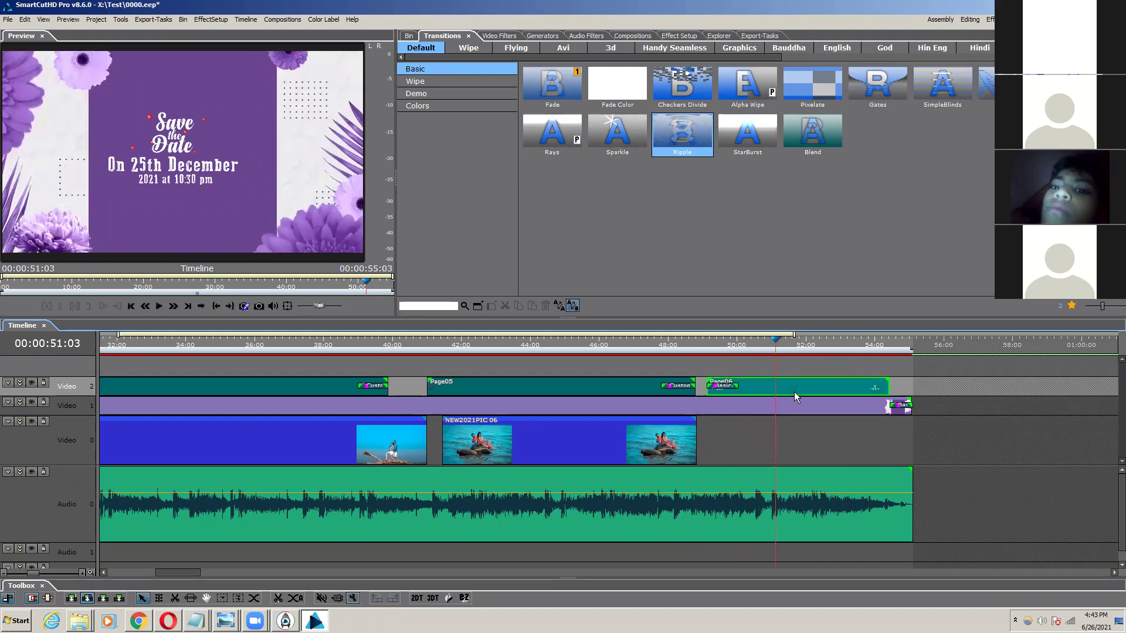
{"action": "left_click", "coordinate": [679, 36]}
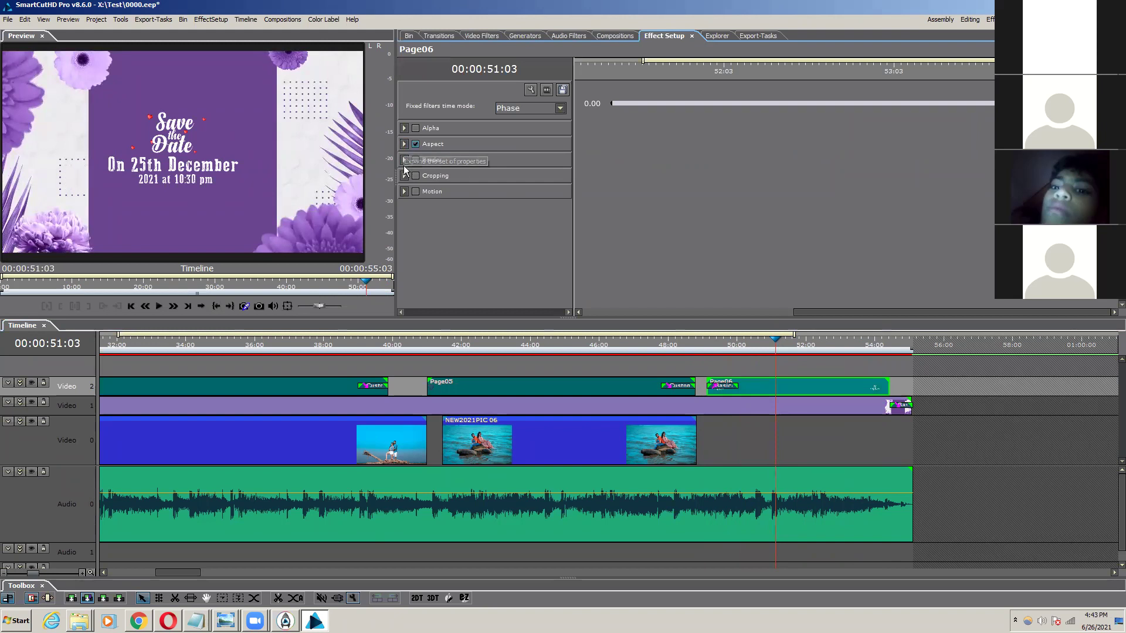
{"action": "left_click", "coordinate": [405, 191]}
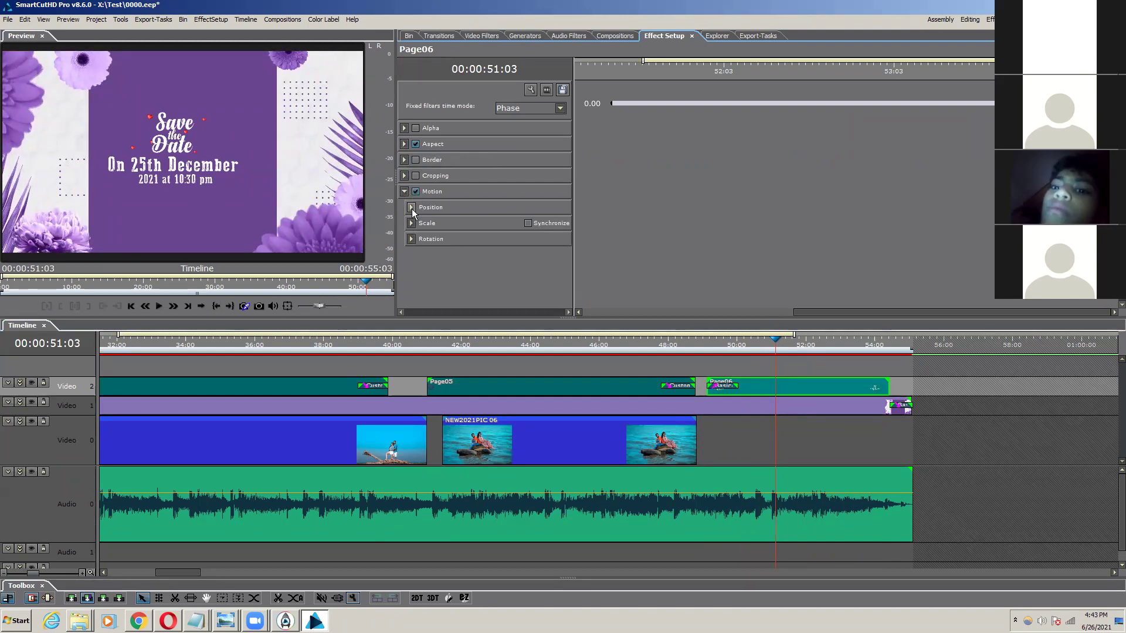
{"action": "left_click", "coordinate": [411, 207]}
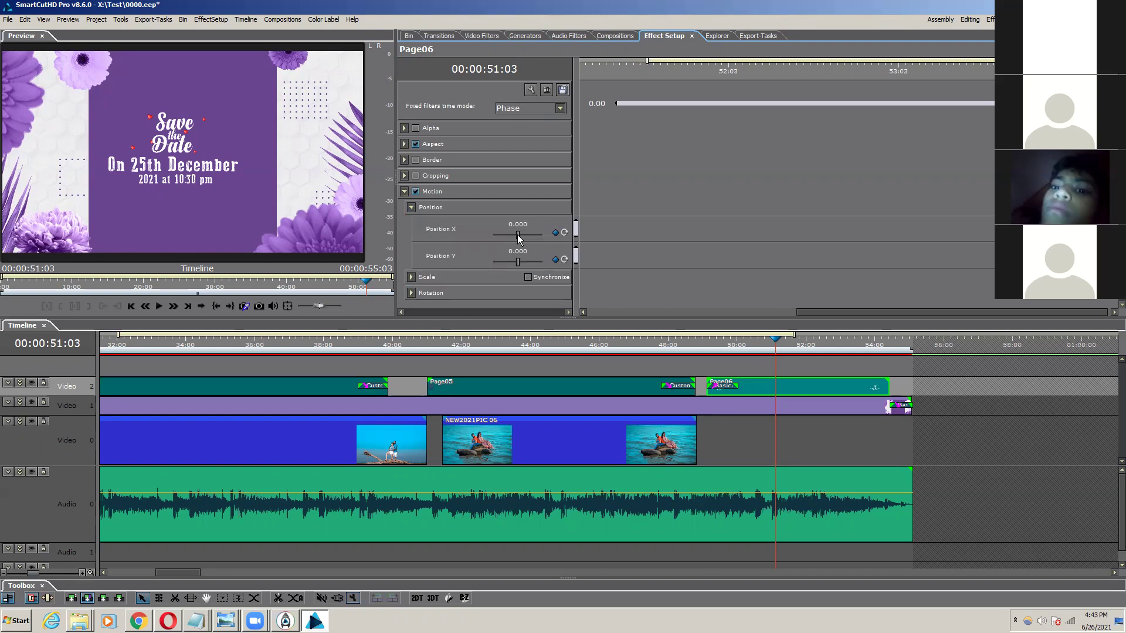
{"action": "left_click_drag", "start_coordinate": [517, 235], "coordinate": [520, 262]}
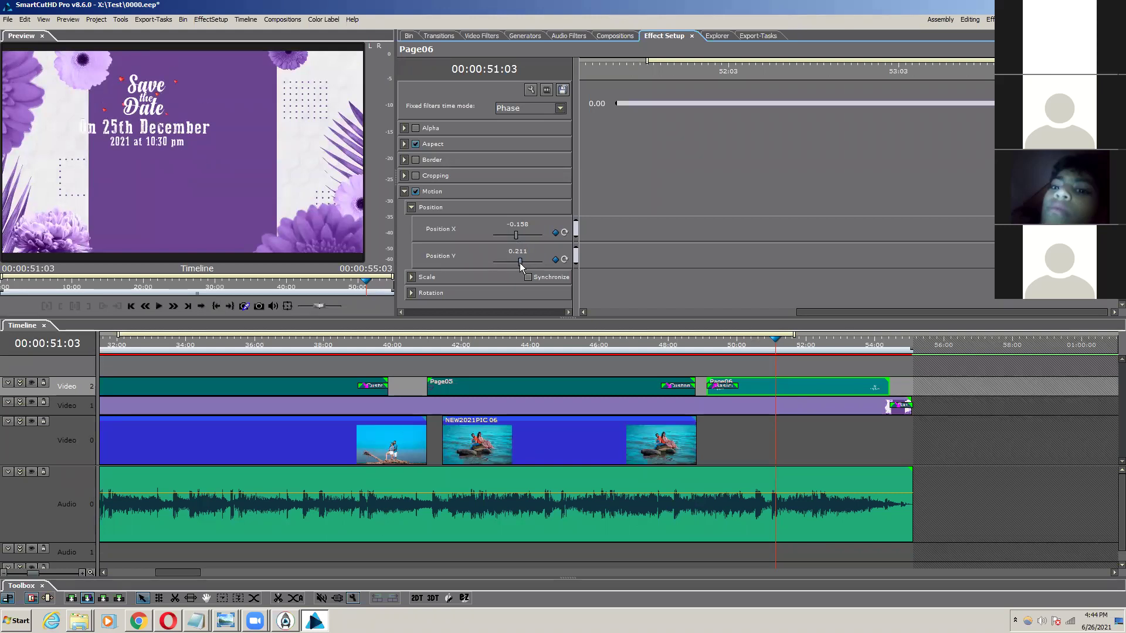
Step: Synchronize the Page06 title's Scale X and Scale Y in Motion and set them to 73.0
{"action": "left_click", "coordinate": [411, 277]}
{"action": "double_click", "coordinate": [517, 293]}
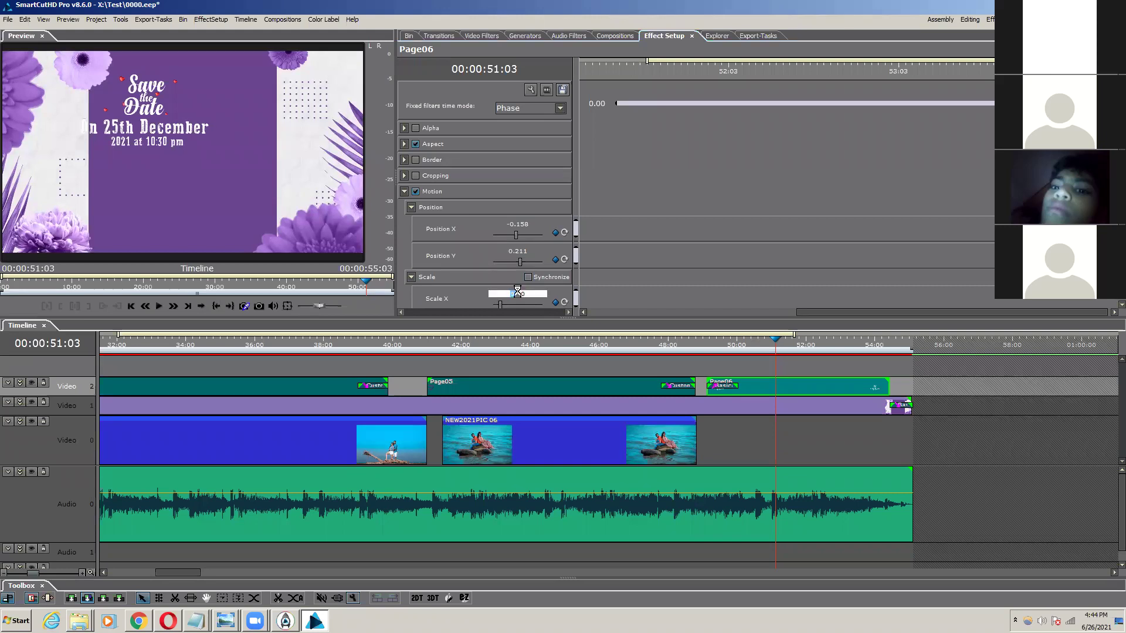
{"action": "scroll", "coordinate": [518, 293], "scroll_direction": "down", "scroll_amount": 5}
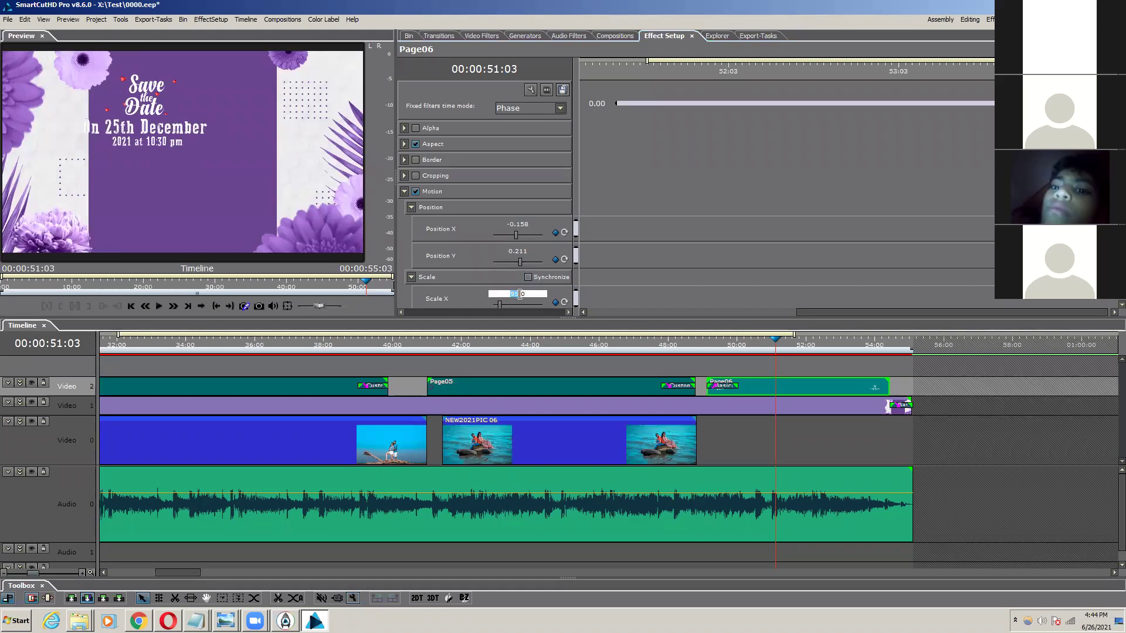
{"action": "scroll", "coordinate": [519, 293], "scroll_direction": "down", "scroll_amount": 5}
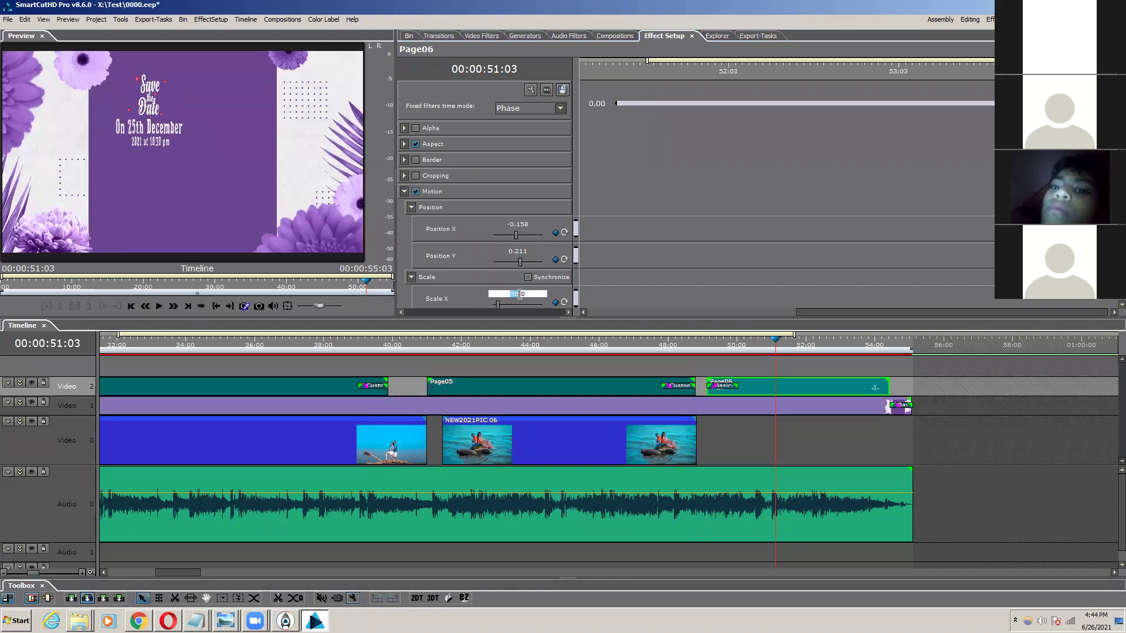
{"action": "scroll", "coordinate": [520, 294], "scroll_direction": "up", "scroll_amount": 10}
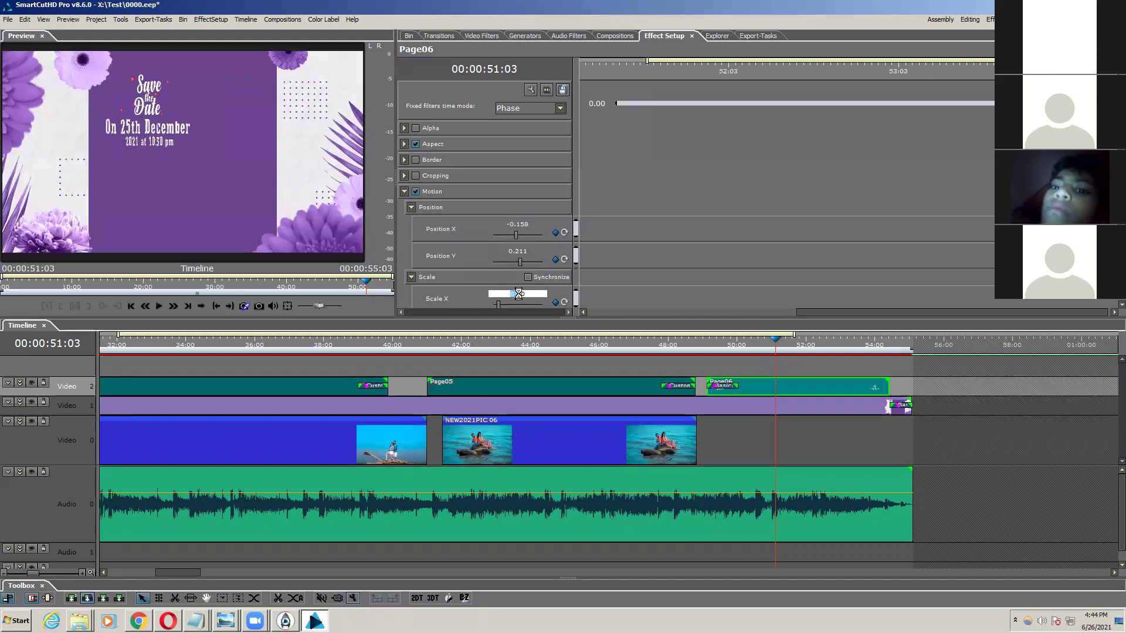
{"action": "scroll", "coordinate": [519, 295], "scroll_direction": "up", "scroll_amount": 2}
{"action": "scroll", "coordinate": [519, 294], "scroll_direction": "down", "scroll_amount": 3}
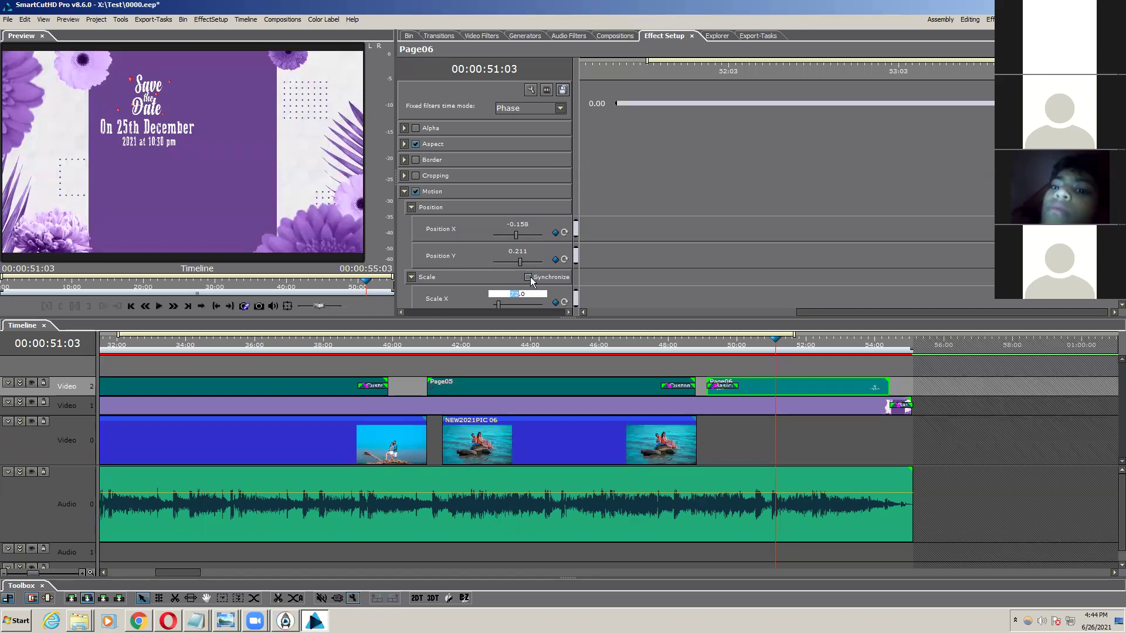
{"action": "left_click", "coordinate": [528, 277]}
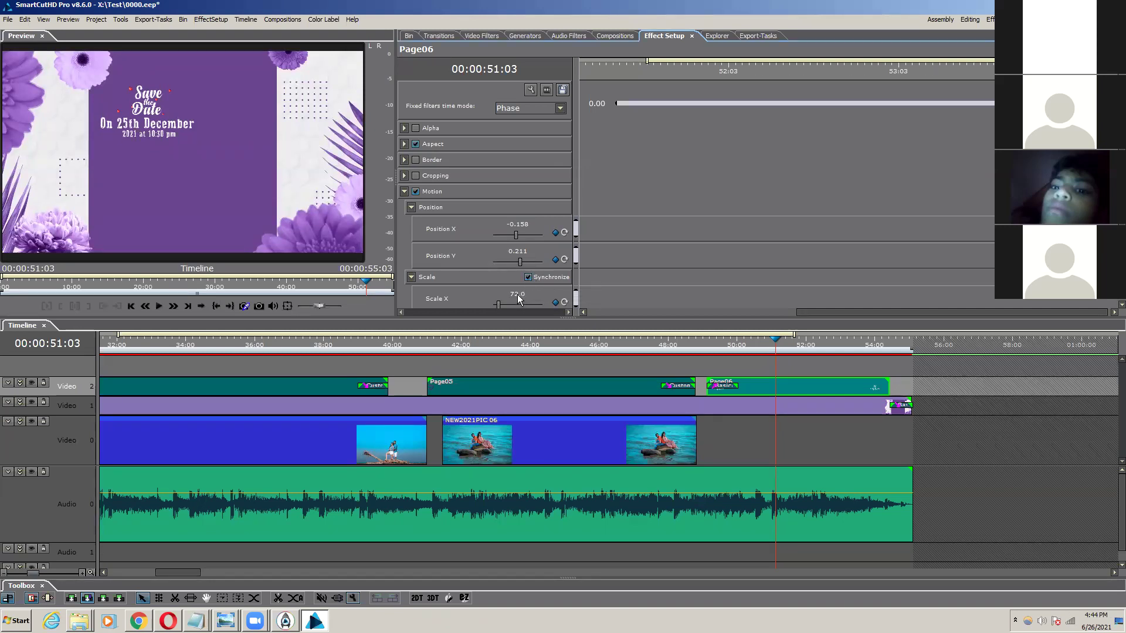
{"action": "double_click", "coordinate": [519, 294]}
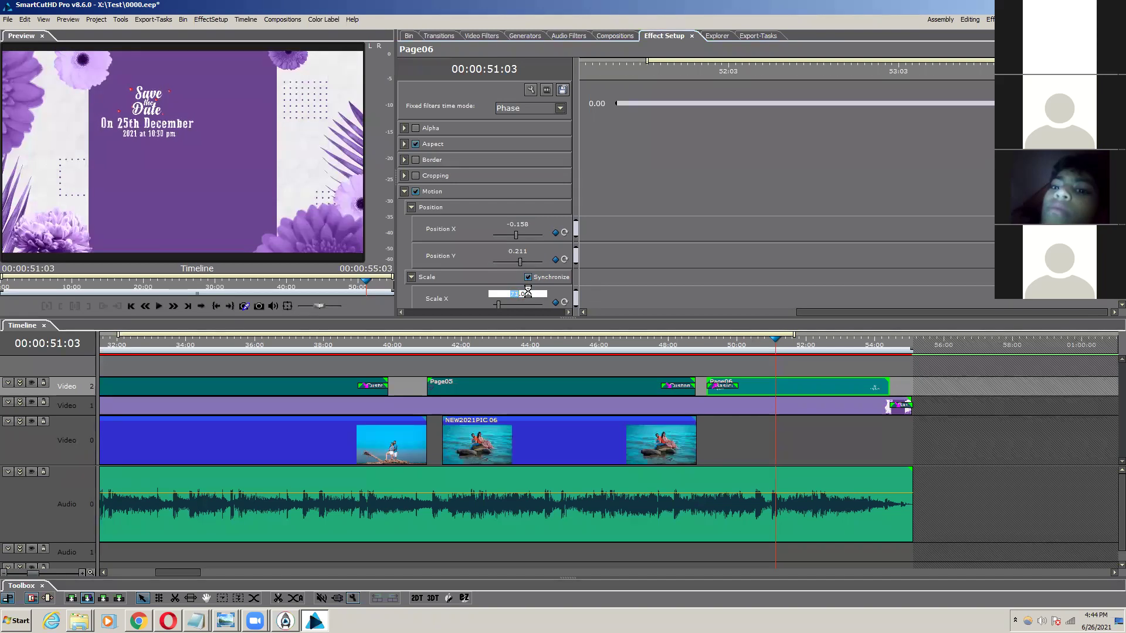
{"action": "scroll", "coordinate": [529, 293], "scroll_direction": "up", "scroll_amount": 1}
{"action": "key", "text": "Return"}
{"action": "scroll", "coordinate": [562, 307], "scroll_direction": "down", "scroll_amount": 2}
{"action": "left_click", "coordinate": [556, 257]}
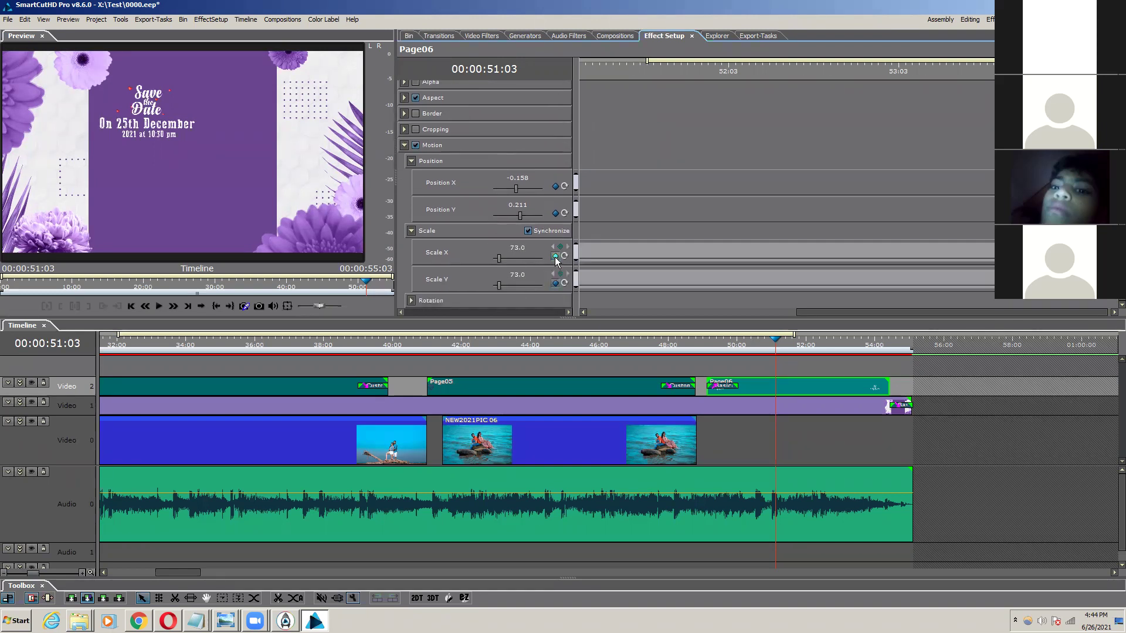
{"action": "left_click", "coordinate": [555, 213]}
{"action": "left_click", "coordinate": [555, 187]}
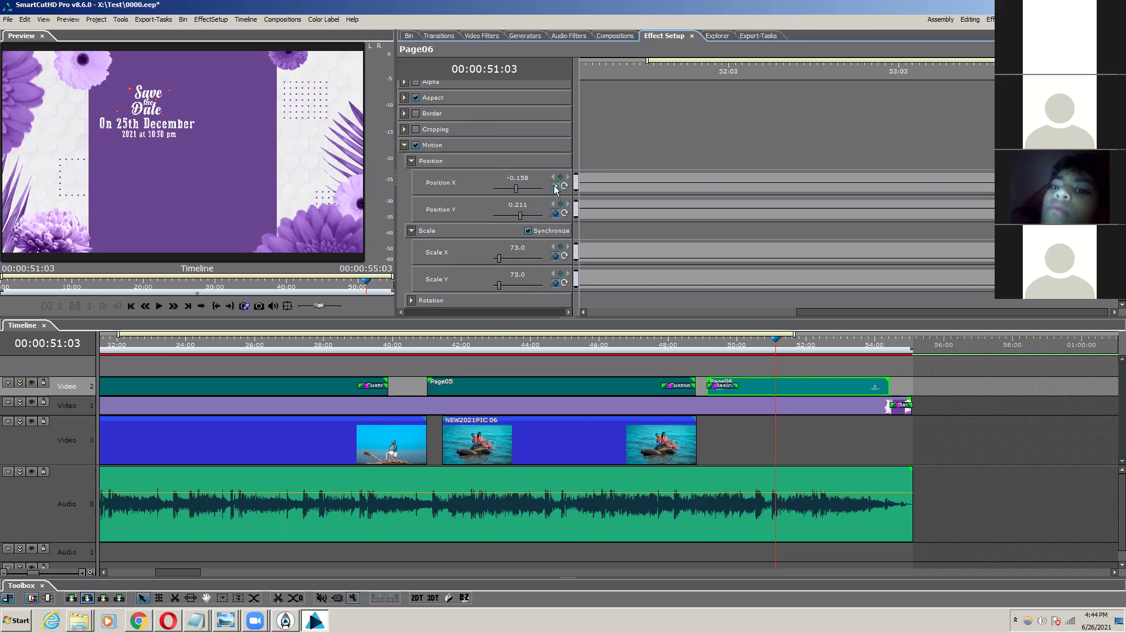
{"action": "left_click", "coordinate": [555, 186]}
{"action": "left_click", "coordinate": [555, 213]}
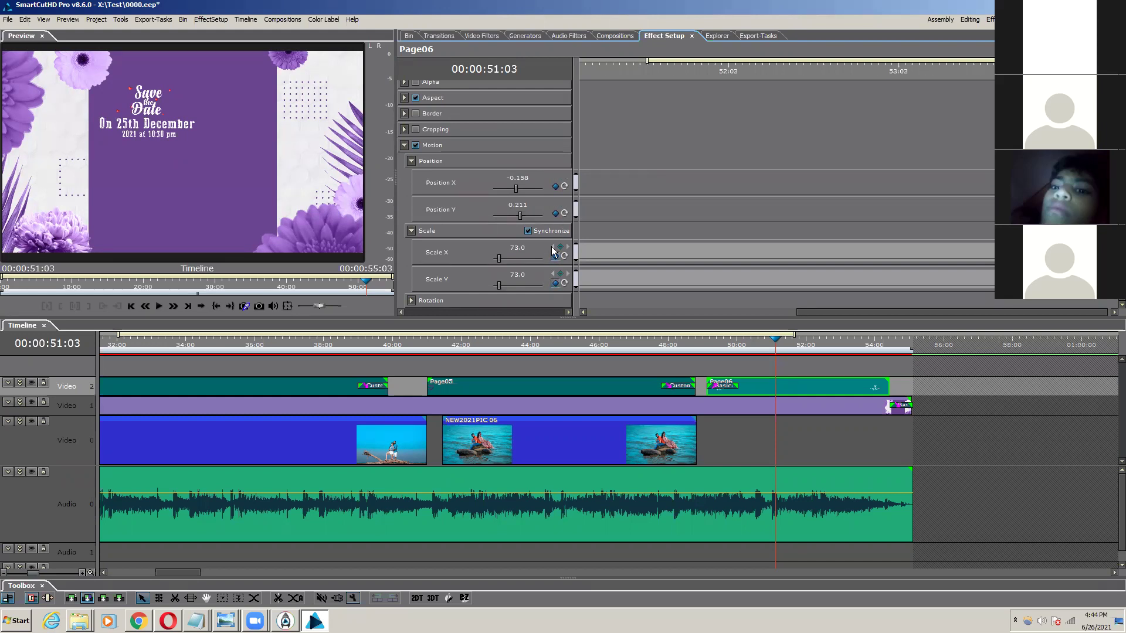
{"action": "left_click", "coordinate": [556, 283]}
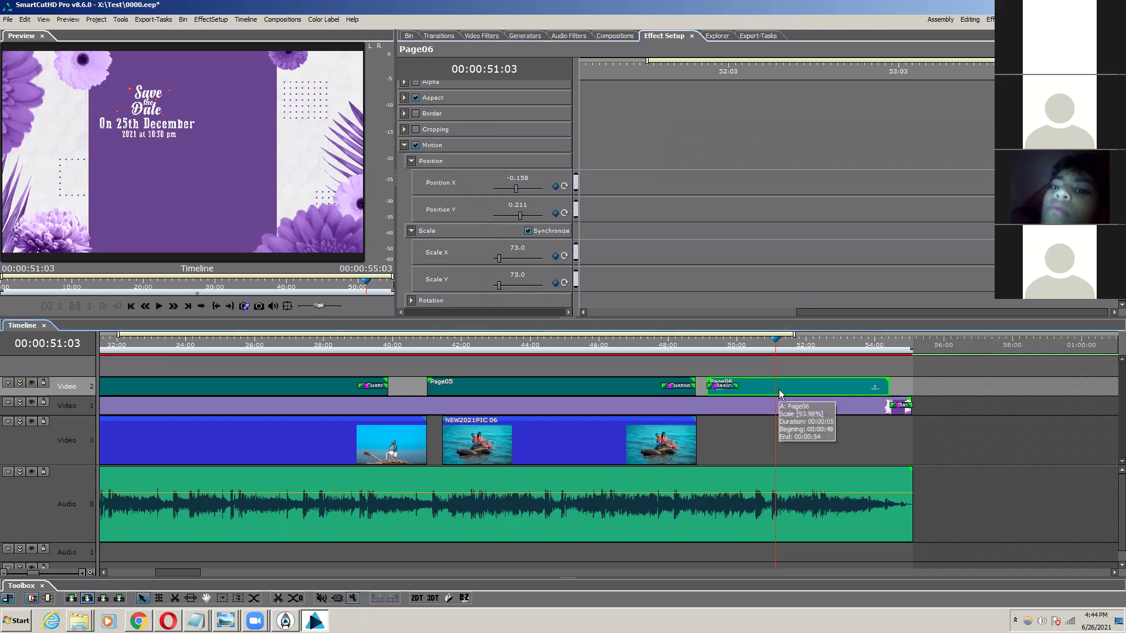
Step: Enable keyframing for the Page06 title's Position and Scale at its start, 00:00:49:03
{"action": "key", "text": "Left"}
{"action": "key", "text": "Page_Up"}
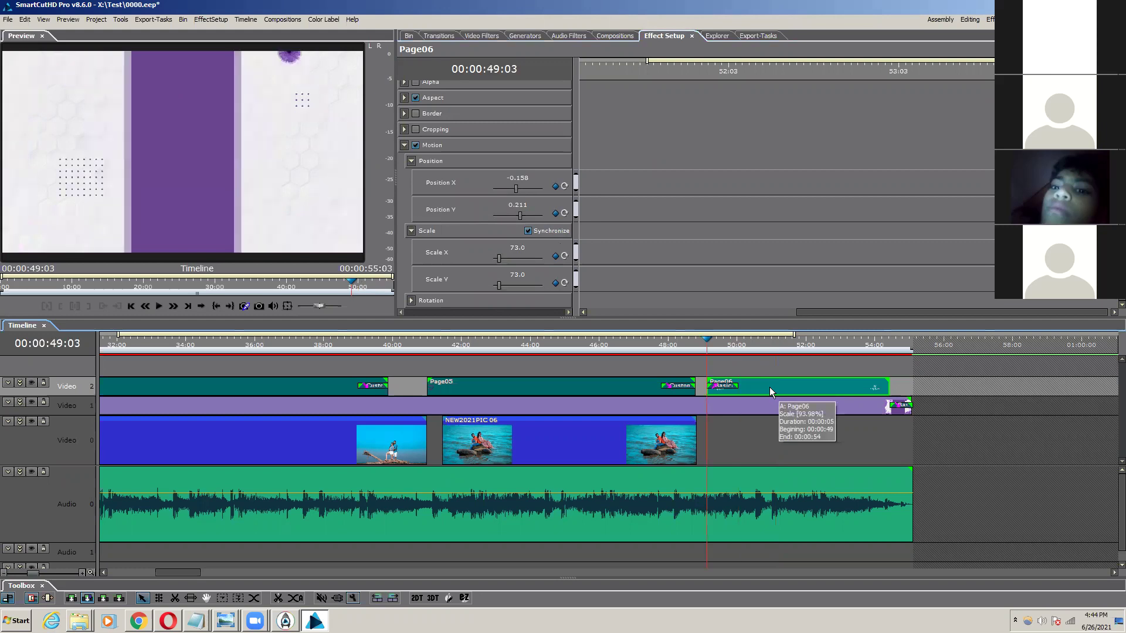
{"action": "left_click", "coordinate": [555, 257]}
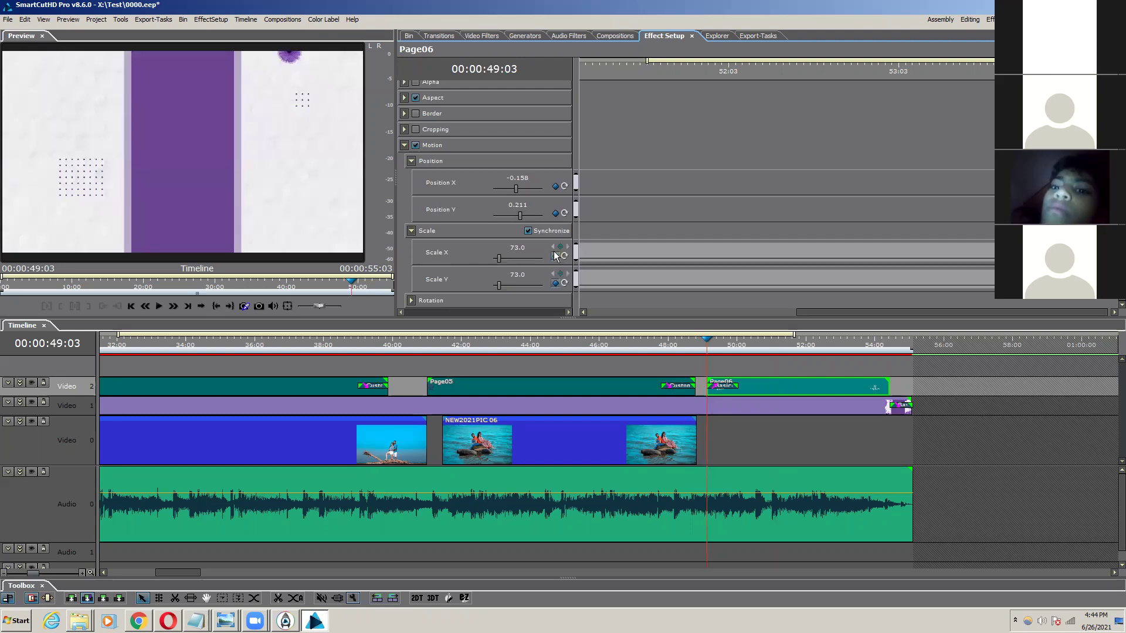
{"action": "left_click", "coordinate": [556, 213]}
{"action": "left_click", "coordinate": [556, 187]}
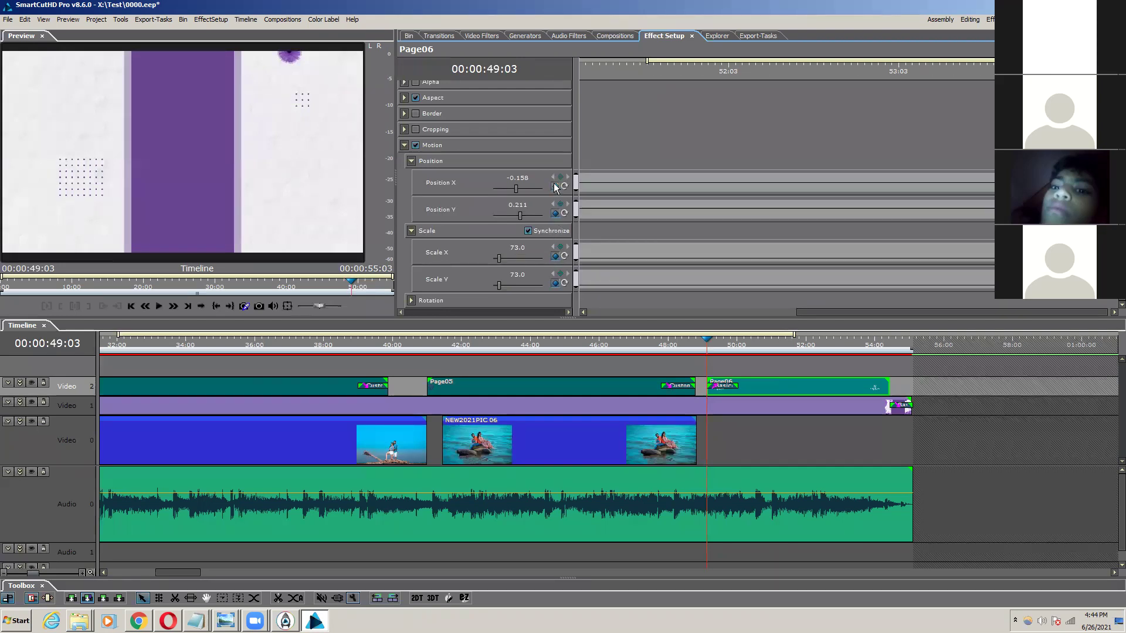
Step: Keyframe the Page06 title at 00:00:54:09 with Position X 0.086, Position Y -0.158 and Scale 118.4, and play back the motion
{"action": "left_click_drag", "start_coordinate": [581, 69], "coordinate": [1110, 94]}
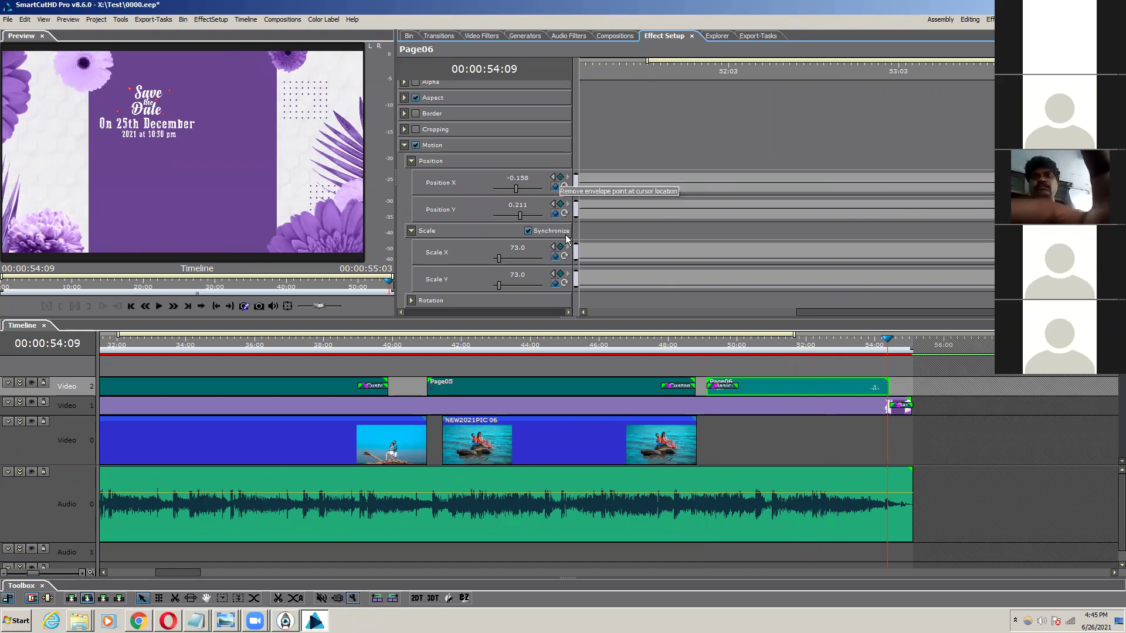
{"action": "left_click_drag", "start_coordinate": [516, 186], "coordinate": [520, 189]}
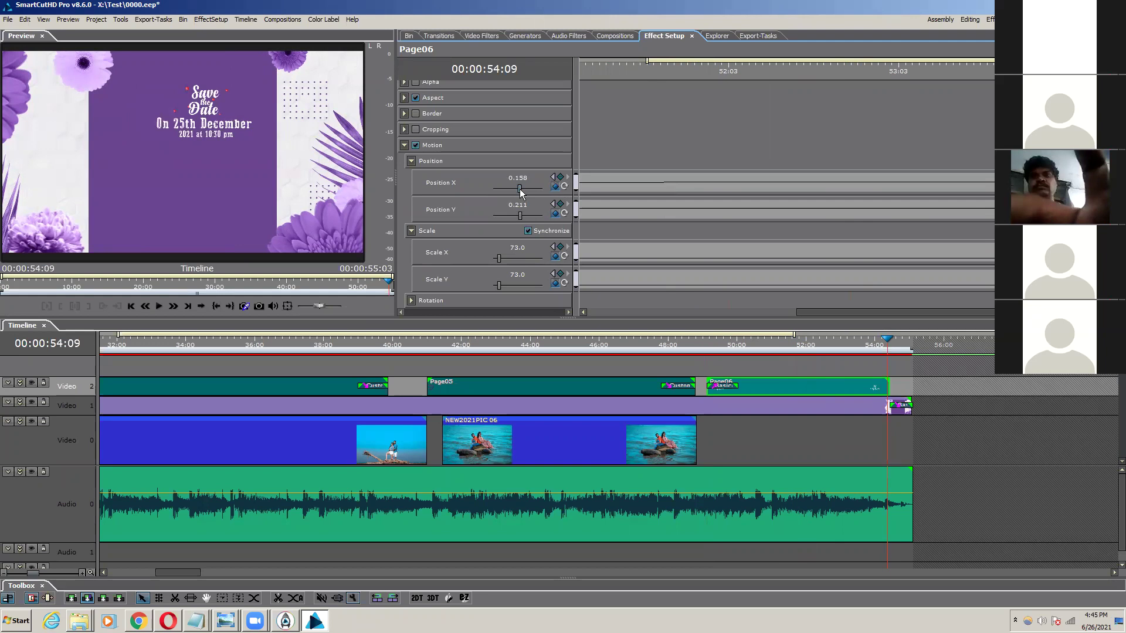
{"action": "left_click_drag", "start_coordinate": [522, 215], "coordinate": [516, 217]}
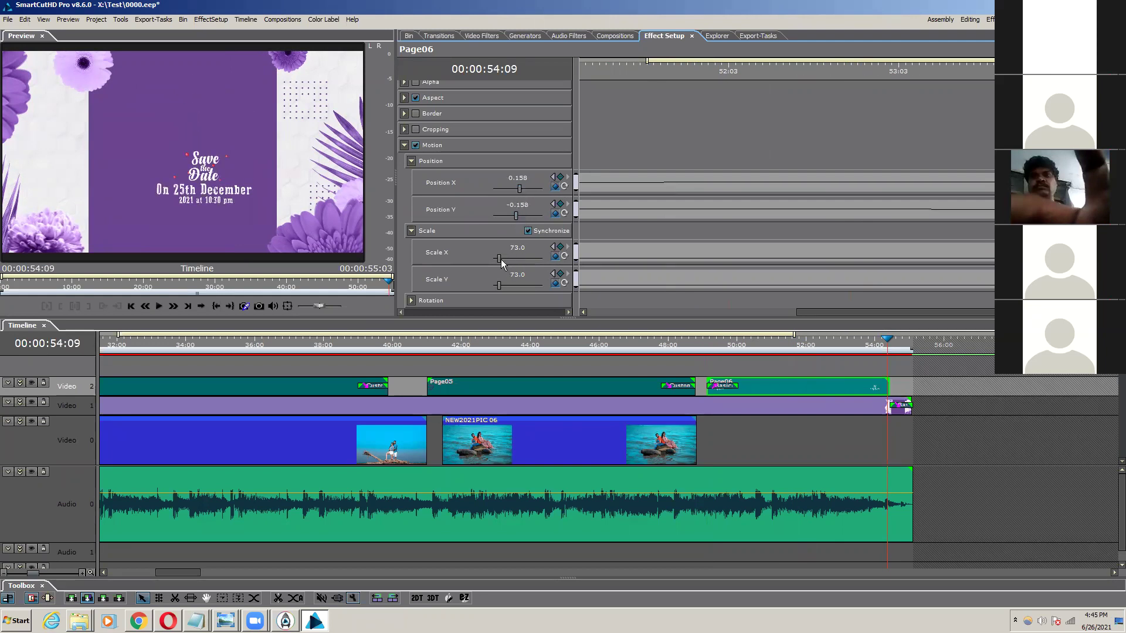
{"action": "left_click_drag", "start_coordinate": [499, 260], "coordinate": [501, 260]}
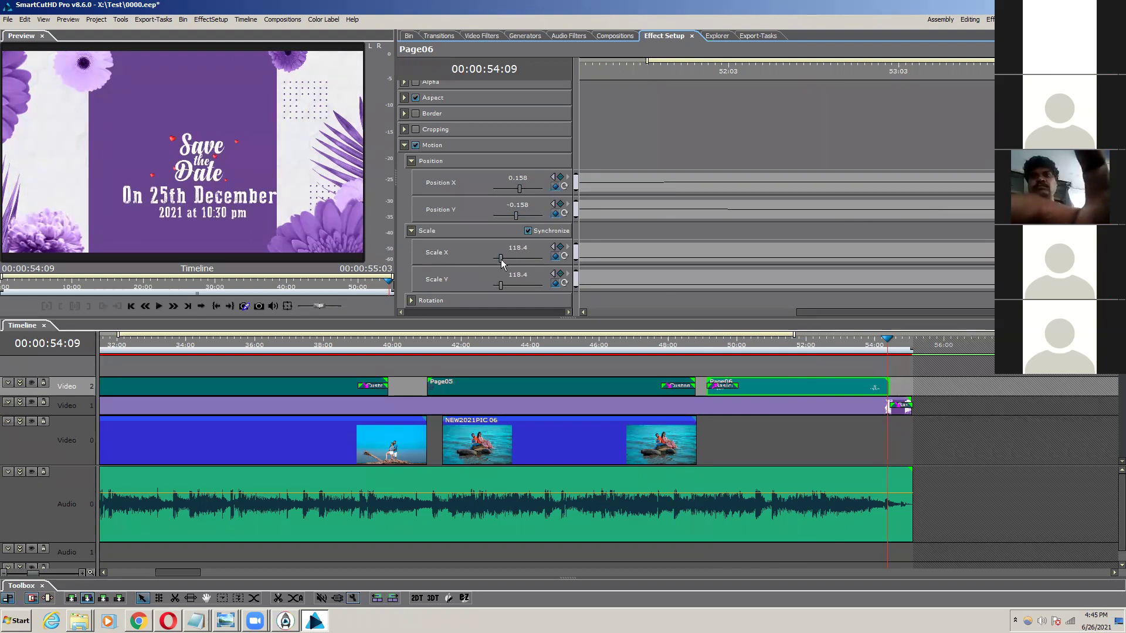
{"action": "left_click", "coordinate": [517, 178]}
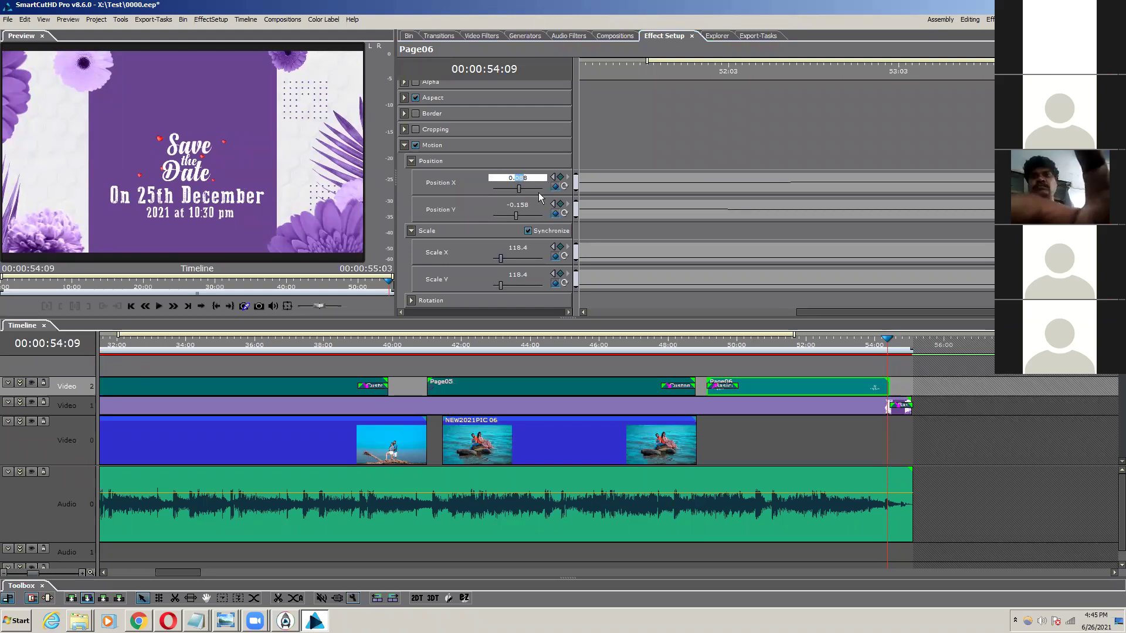
{"action": "left_click", "coordinate": [615, 130]}
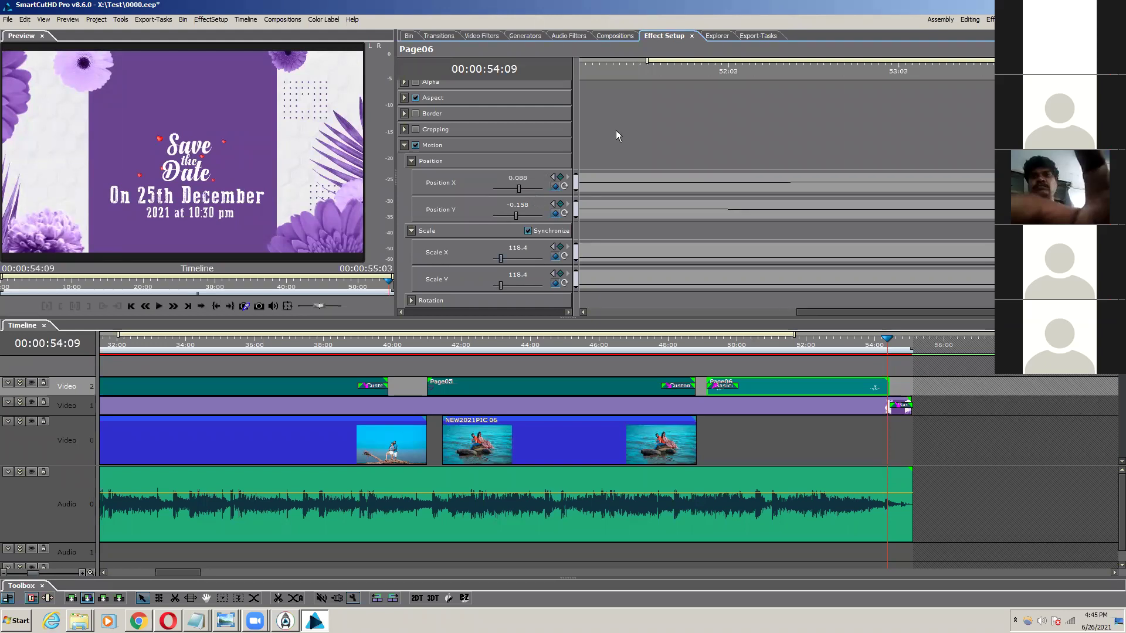
{"action": "left_click", "coordinate": [702, 339]}
{"action": "key", "text": "space"}
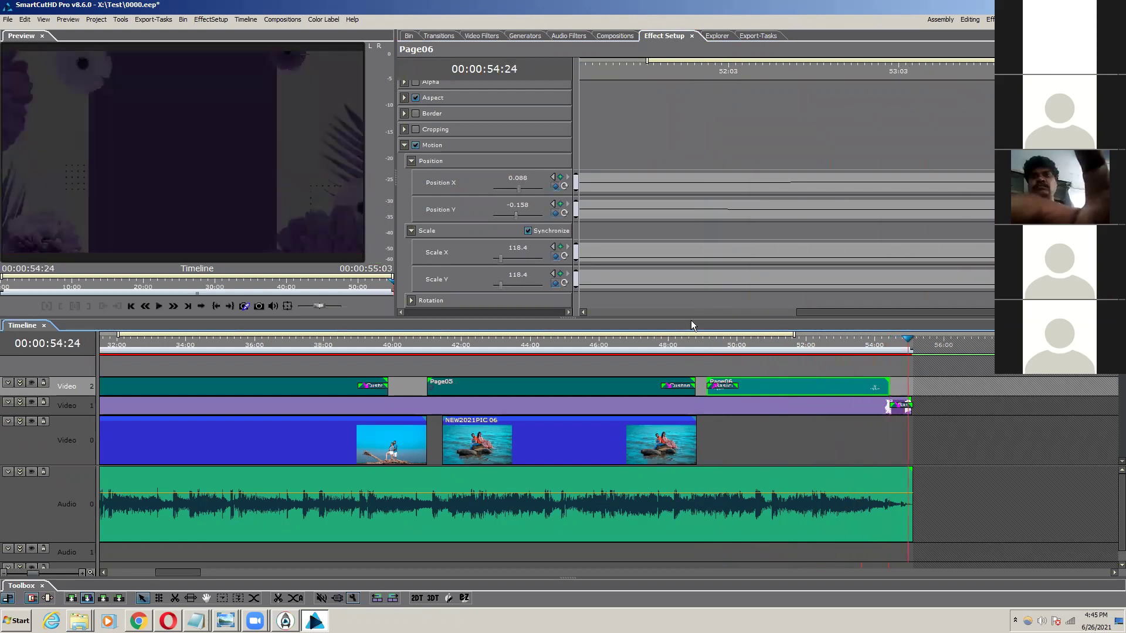
Step: Apply the Basic Rays transition to the end of the Page06 title and play it back
{"action": "left_click", "coordinate": [432, 37]}
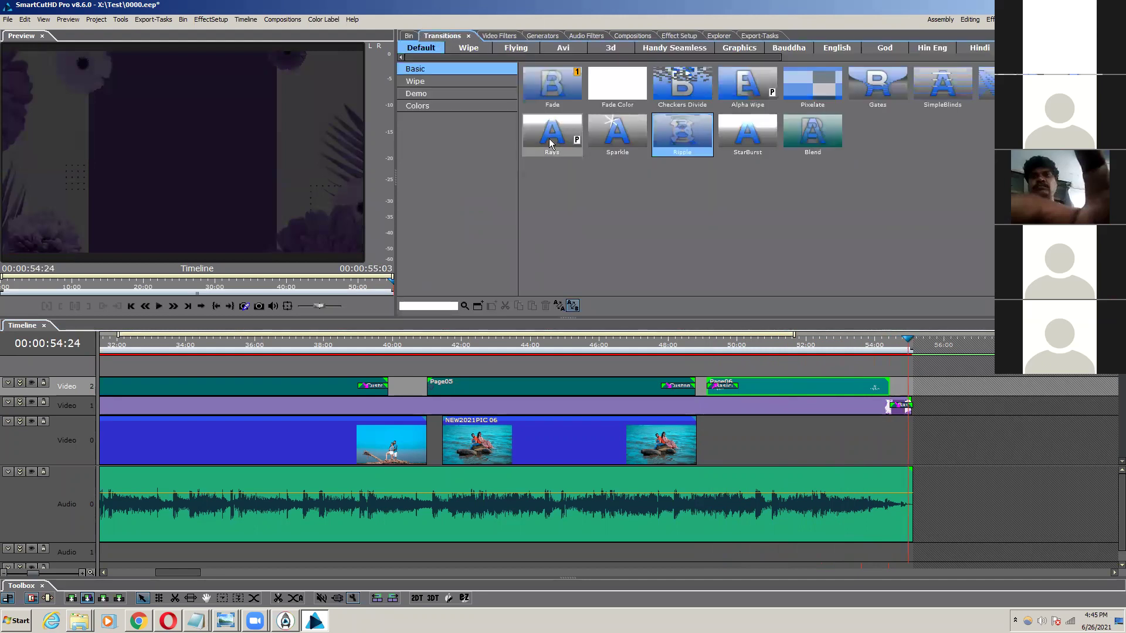
{"action": "left_click_drag", "start_coordinate": [873, 387], "coordinate": [822, 386]}
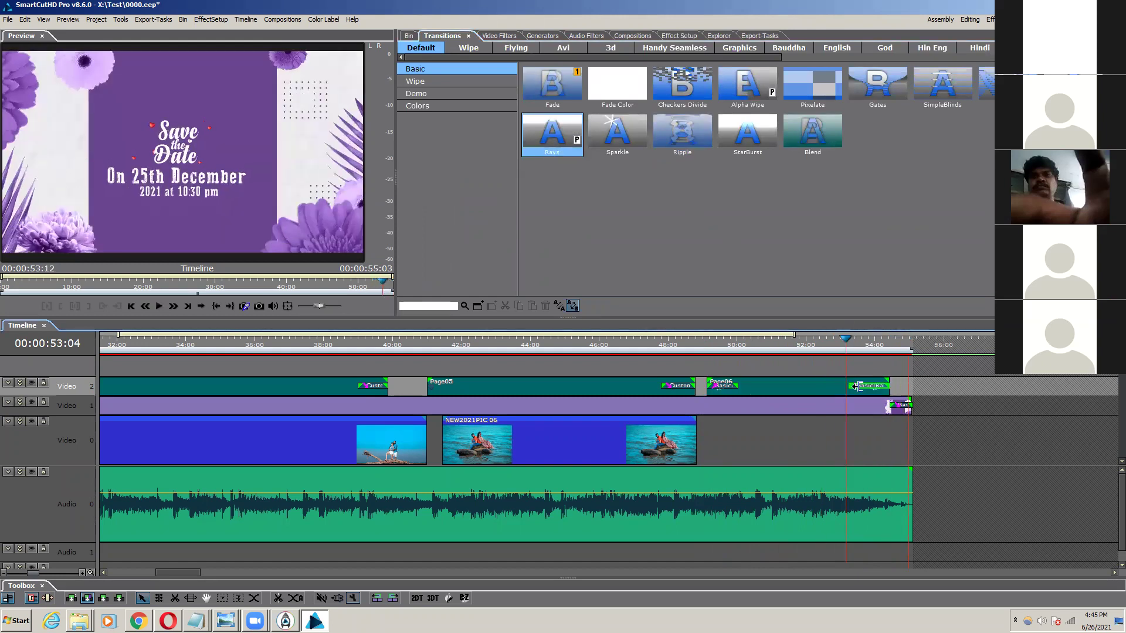
{"action": "left_click", "coordinate": [857, 348]}
{"action": "key", "text": "space"}
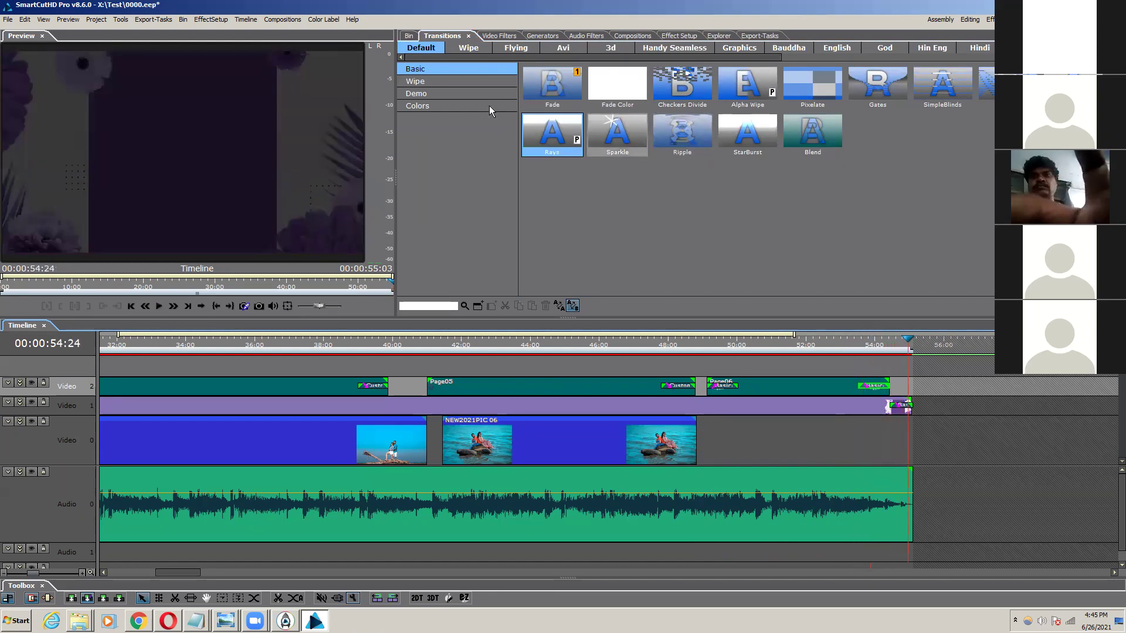
Step: Replace the Page06 title's closing transition with Alpha Wipe 00324 from the Wipe transitions
{"action": "left_click", "coordinate": [487, 89]}
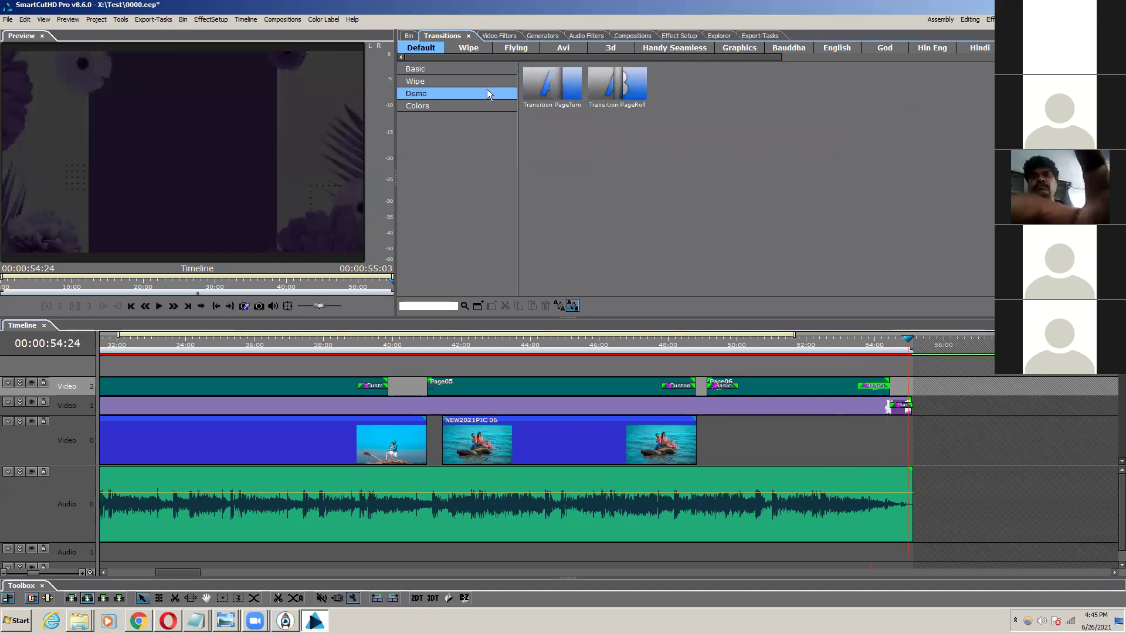
{"action": "left_click", "coordinate": [486, 79]}
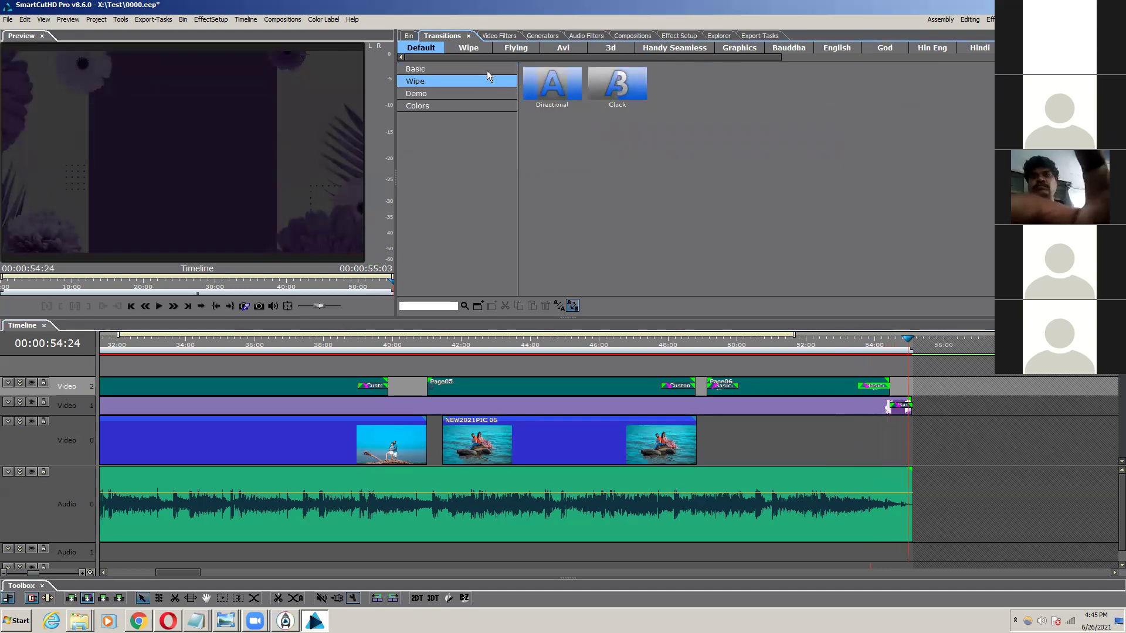
{"action": "left_click", "coordinate": [486, 68]}
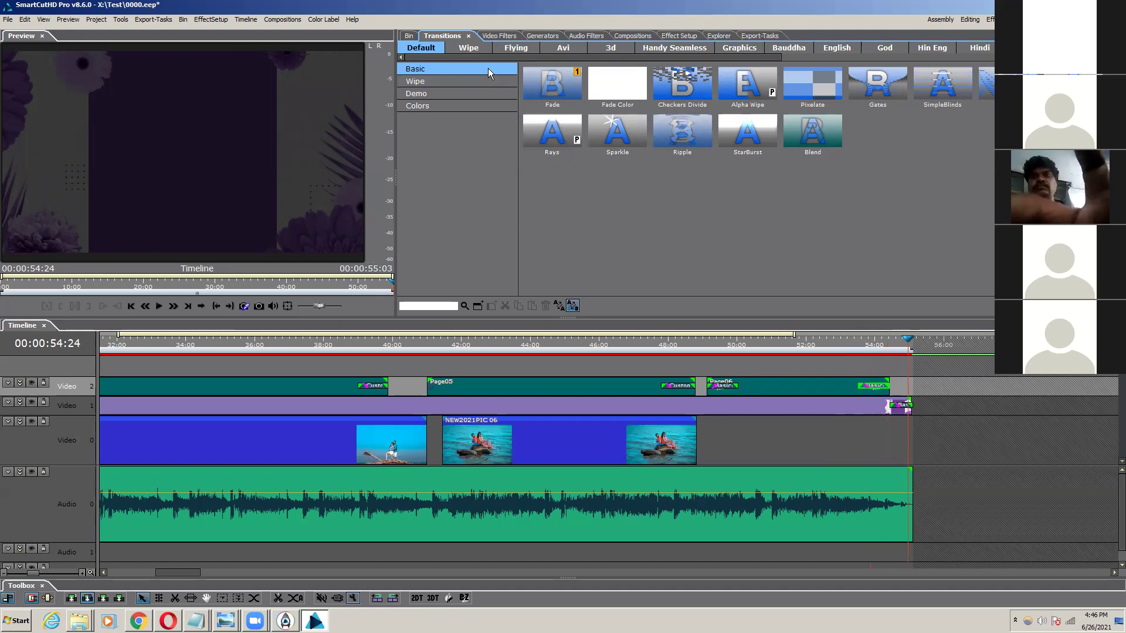
{"action": "left_click", "coordinate": [485, 46]}
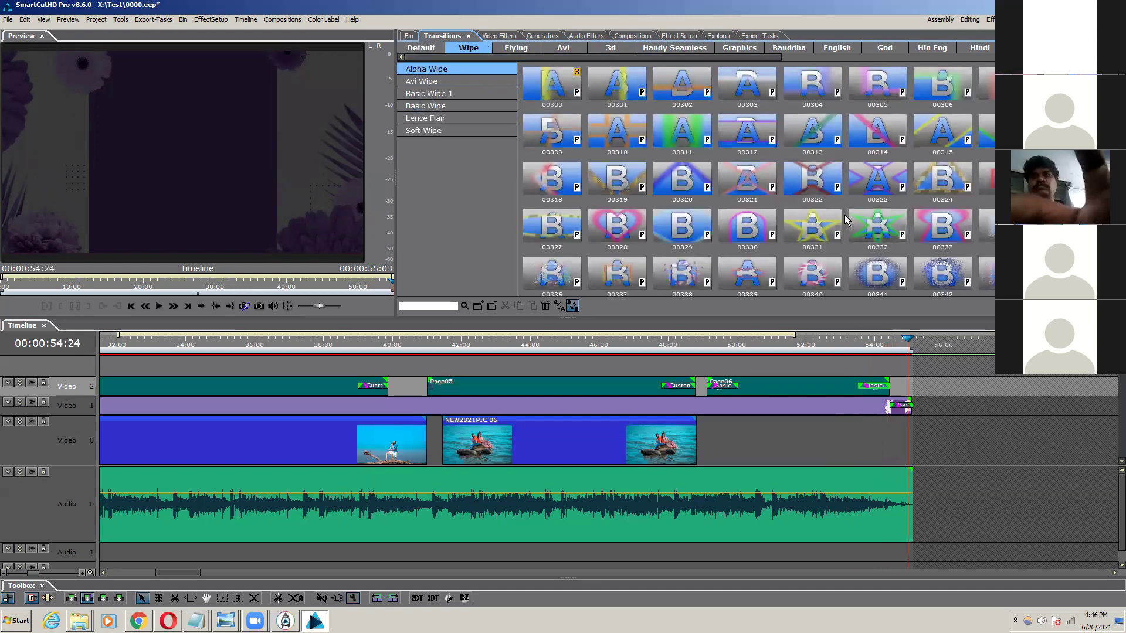
{"action": "left_click_drag", "start_coordinate": [954, 223], "coordinate": [874, 387]}
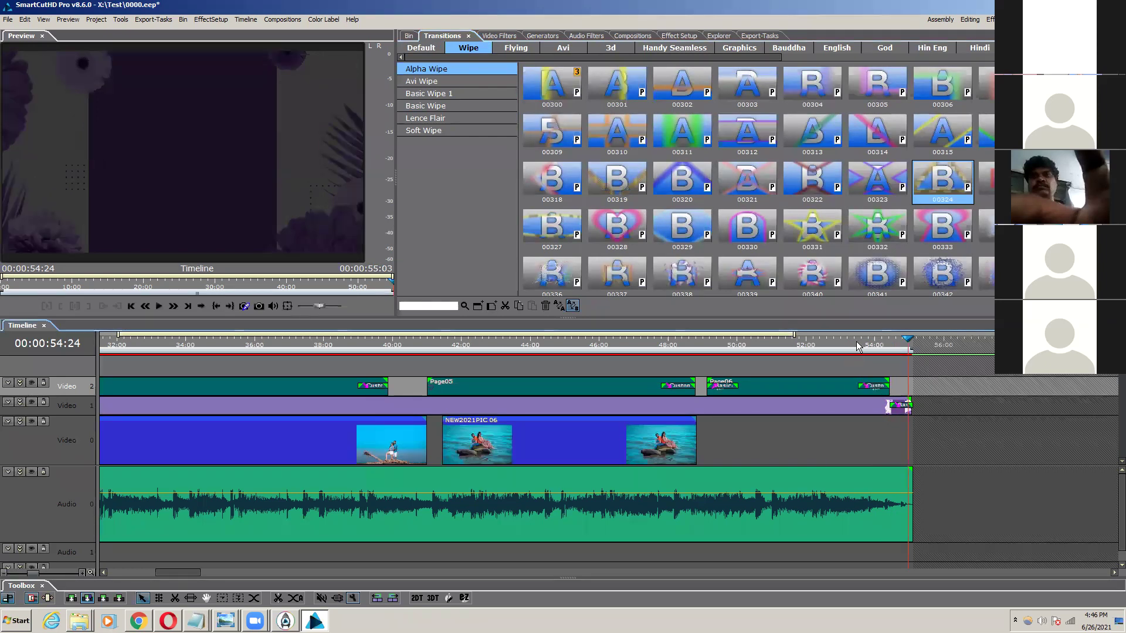
Step: Play back the end of the Page06 title repeatedly to check its closing wipe
{"action": "left_click", "coordinate": [860, 345]}
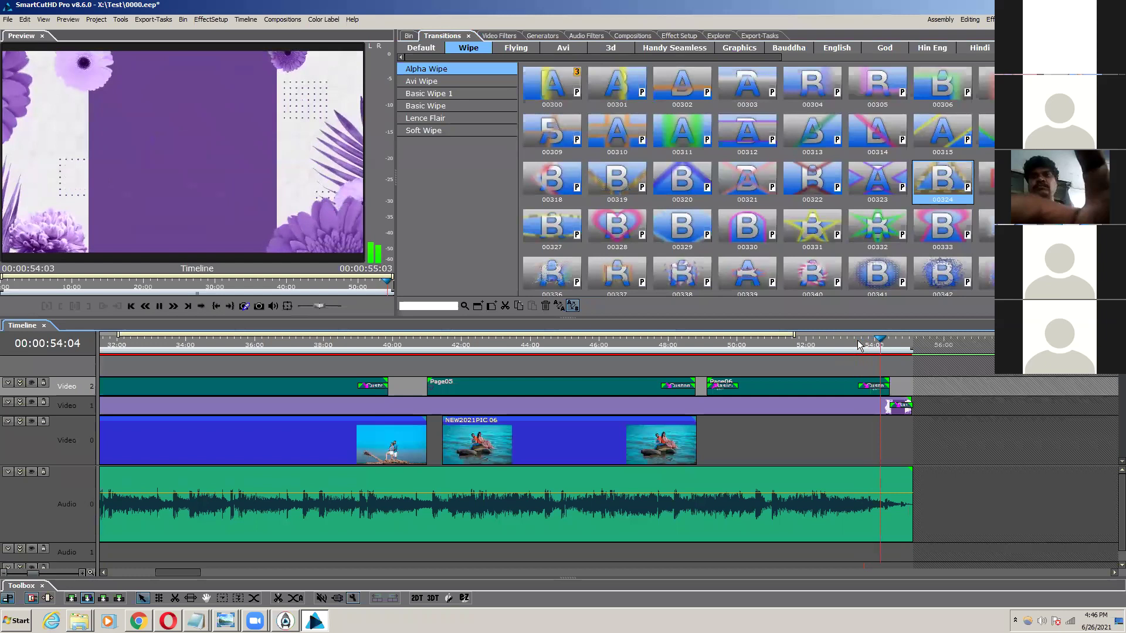
{"action": "left_click", "coordinate": [858, 345]}
{"action": "key", "text": "space"}
{"action": "left_click", "coordinate": [850, 343]}
{"action": "key", "text": "space"}
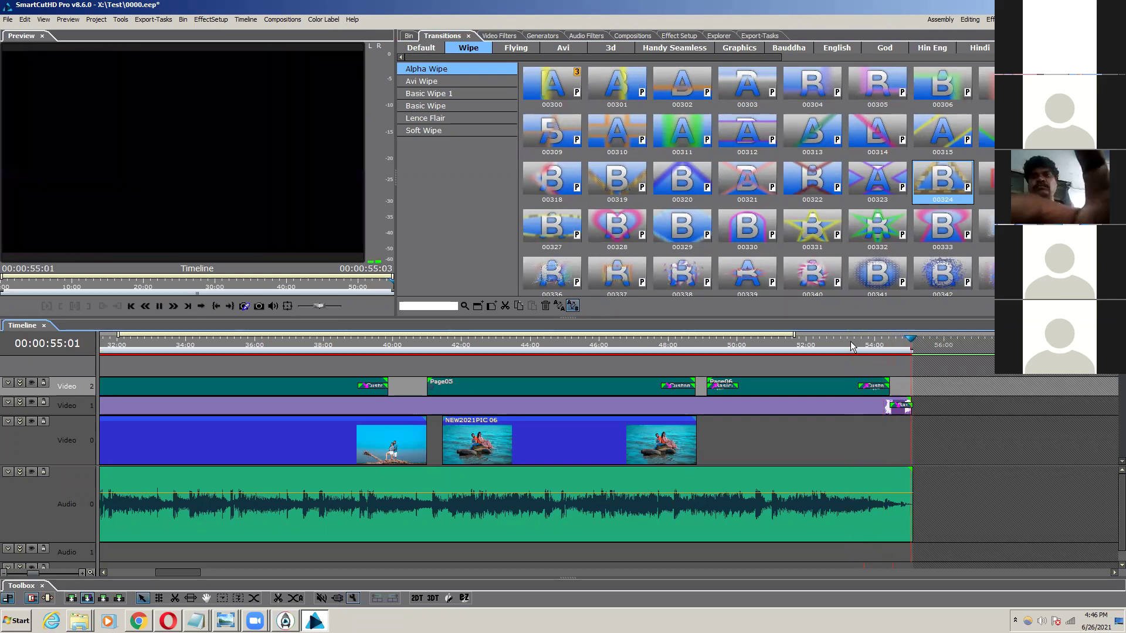
{"action": "key", "text": "End"}
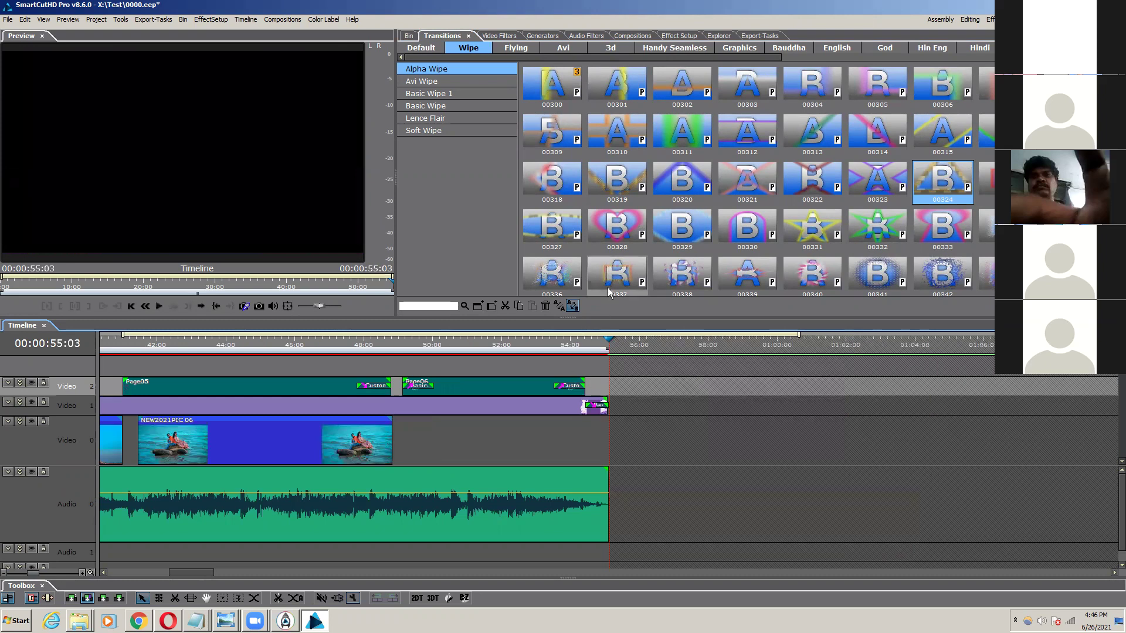
Step: Replace the Page06 title's closing transition with Alpha Wipe 00336 and play it back
{"action": "left_click_drag", "start_coordinate": [554, 274], "coordinate": [572, 387]}
{"action": "left_click", "coordinate": [550, 340]}
{"action": "key", "text": "space"}
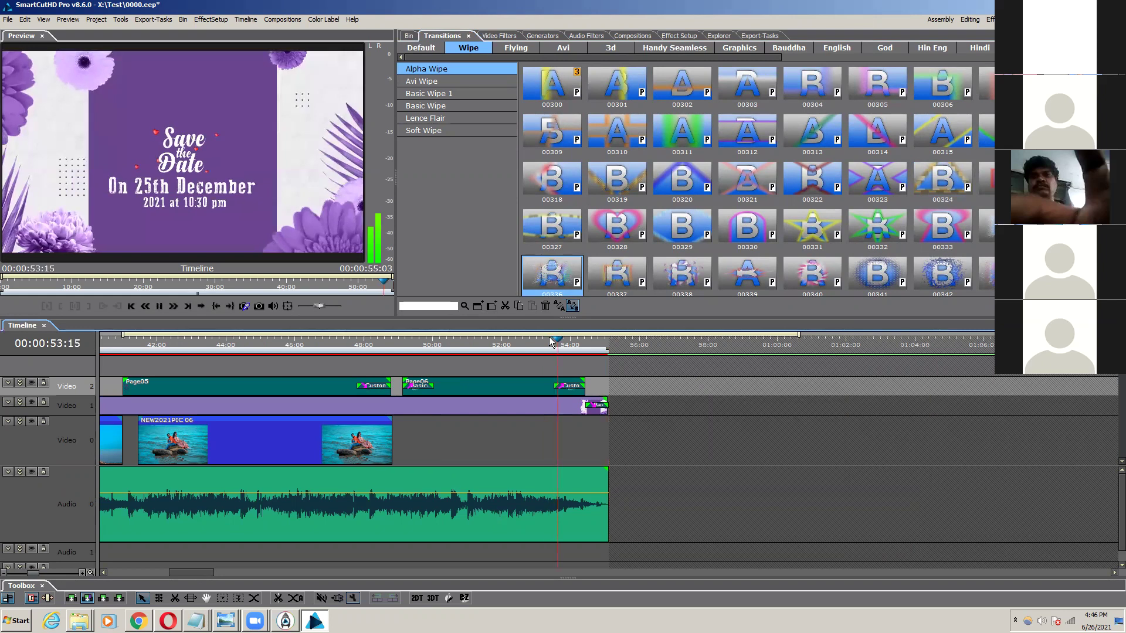
{"action": "key", "text": "space"}
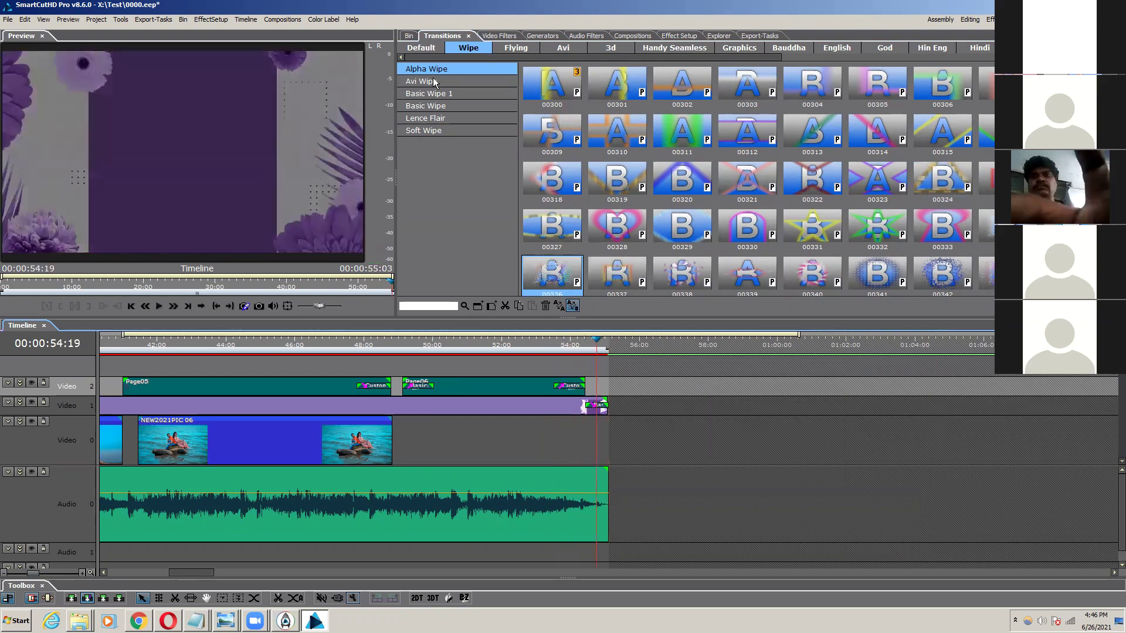
Step: Replace the Page06 title's closing transition with Basic Wipe 00012 and play it back
{"action": "left_click", "coordinate": [434, 83]}
{"action": "left_click", "coordinate": [443, 108]}
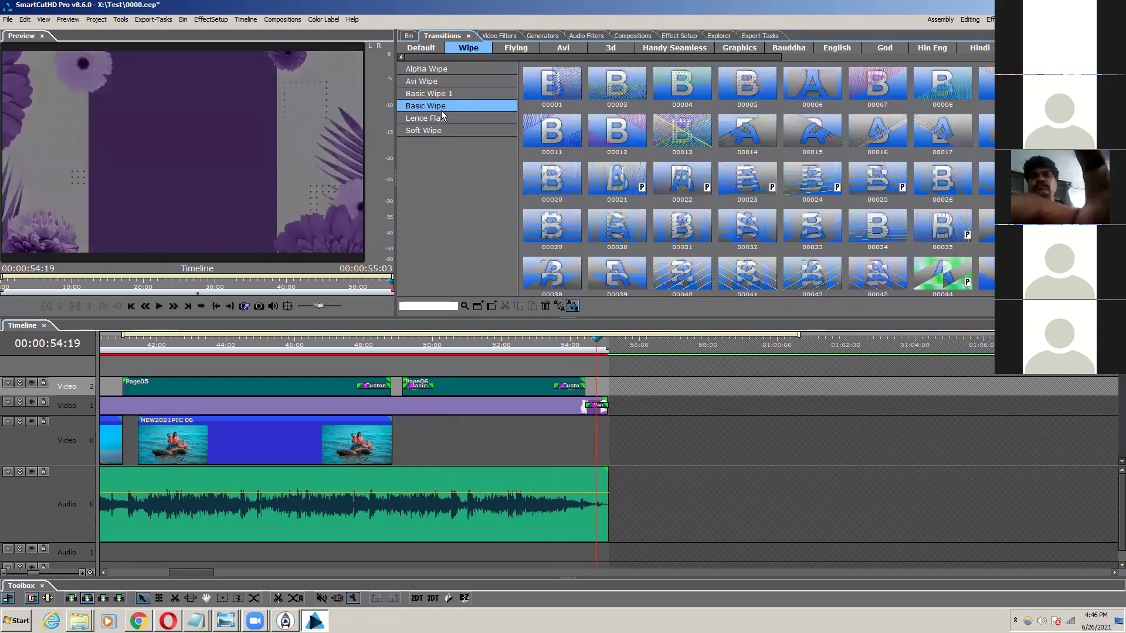
{"action": "left_click", "coordinate": [617, 139]}
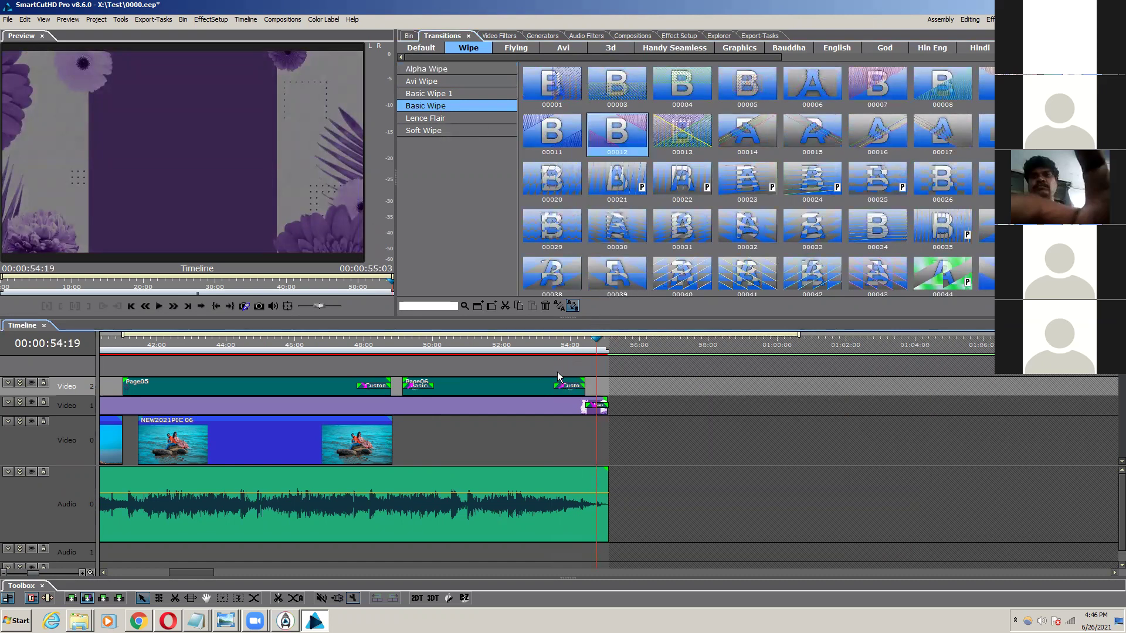
{"action": "left_click", "coordinate": [553, 343]}
{"action": "key", "text": "space"}
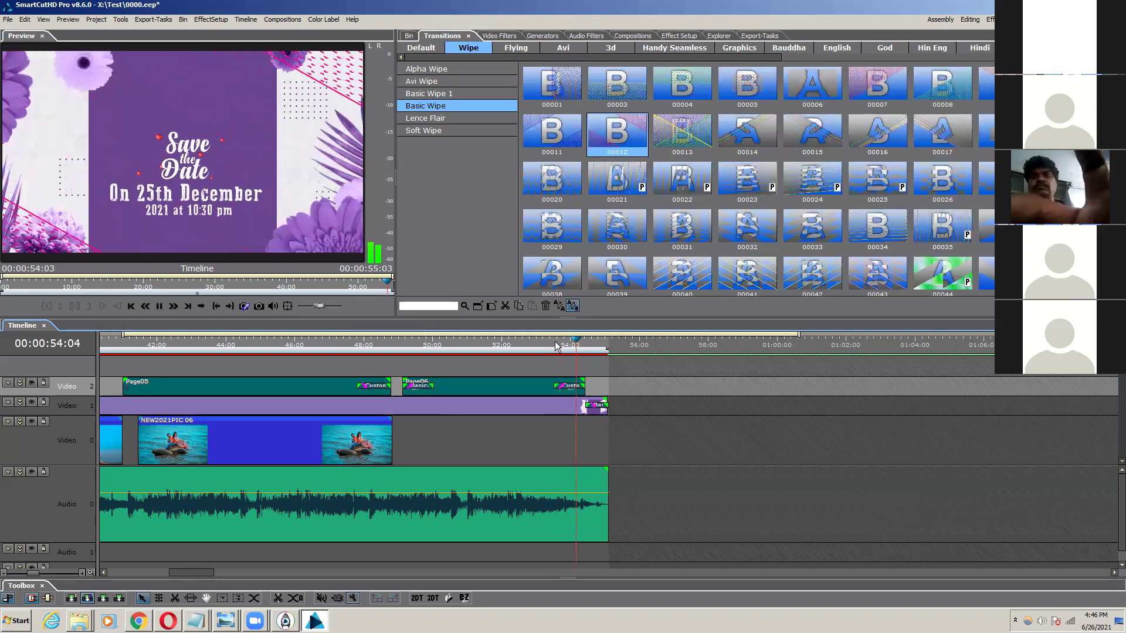
{"action": "key", "text": "space"}
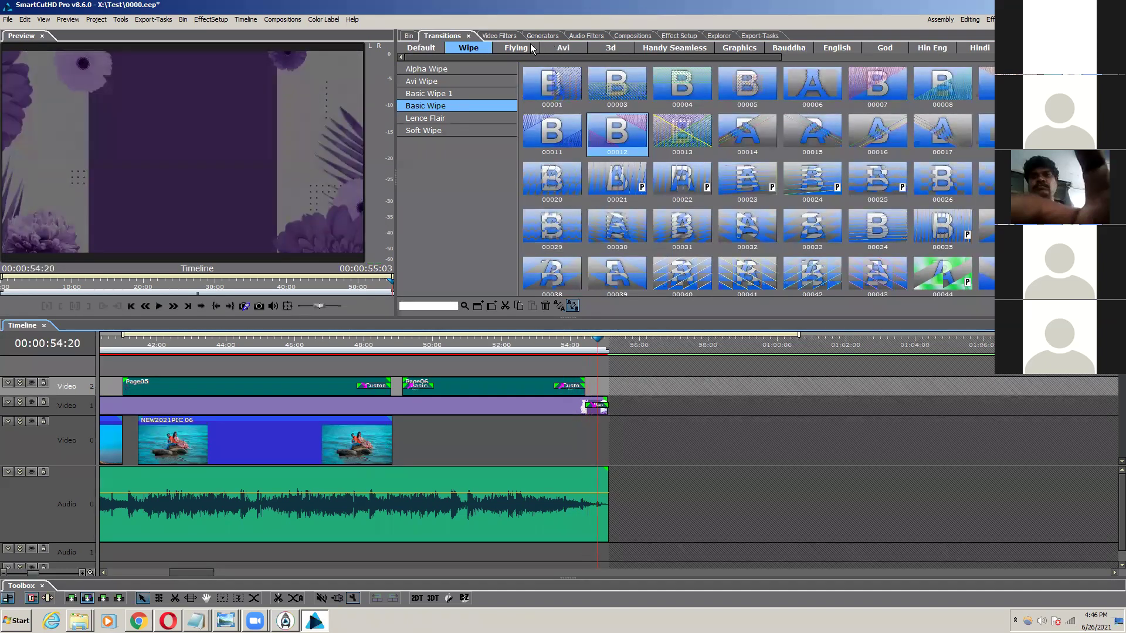
Step: Replace the Page06 title's closing transition with Rotate 002 from the Handy Seamless transitions and play it back
{"action": "left_click", "coordinate": [519, 48]}
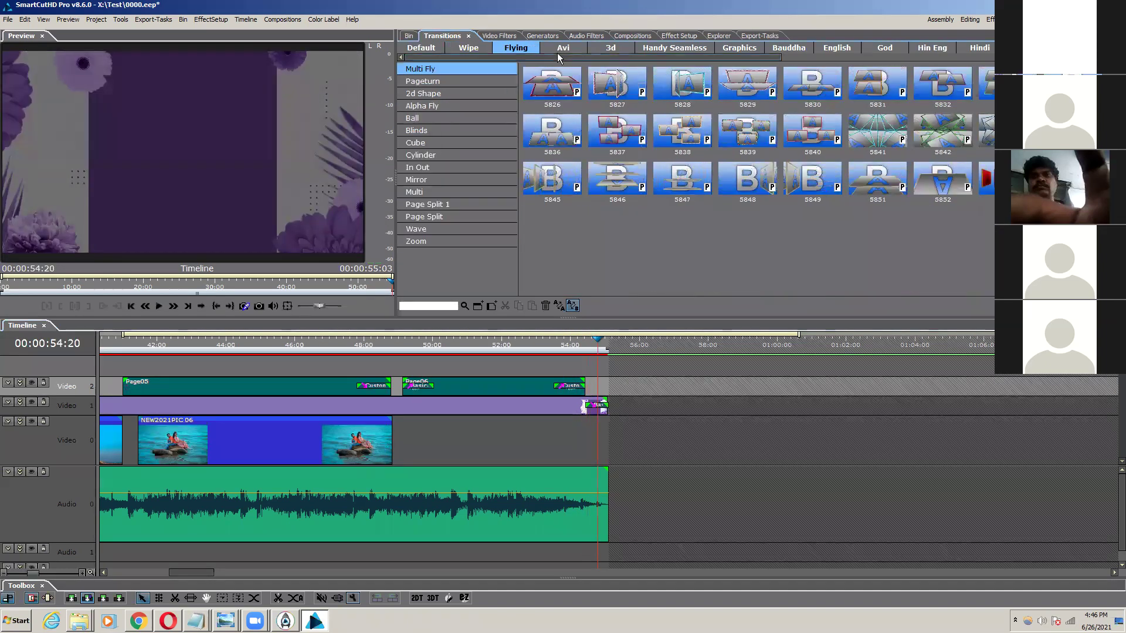
{"action": "left_click", "coordinate": [648, 50]}
{"action": "left_click", "coordinate": [447, 203]}
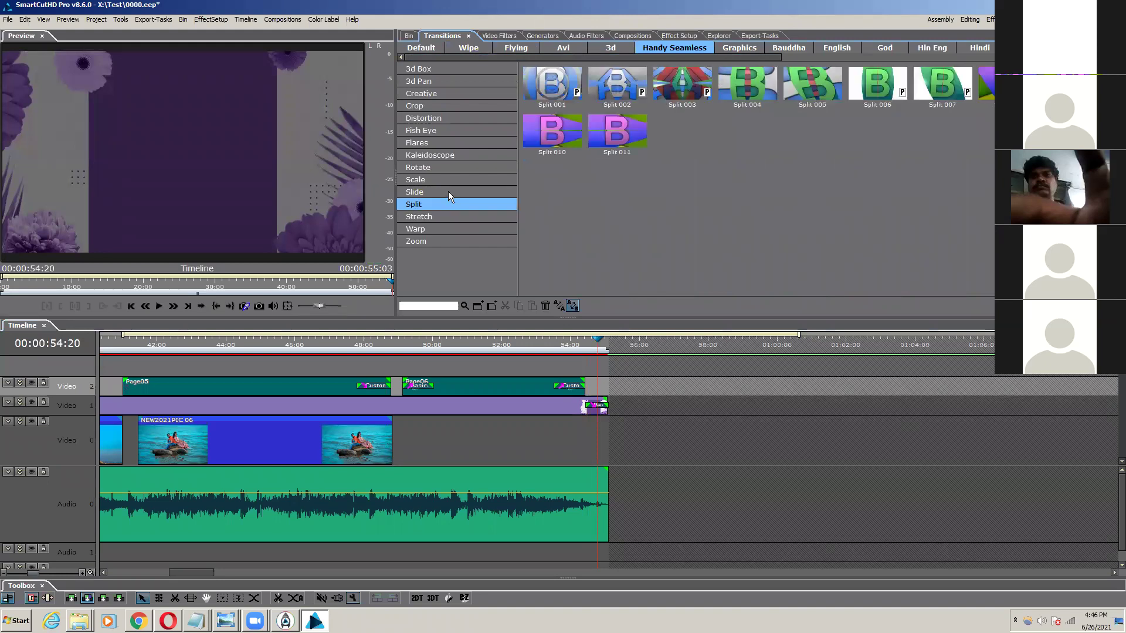
{"action": "left_click", "coordinate": [448, 191]}
{"action": "left_click", "coordinate": [448, 177]}
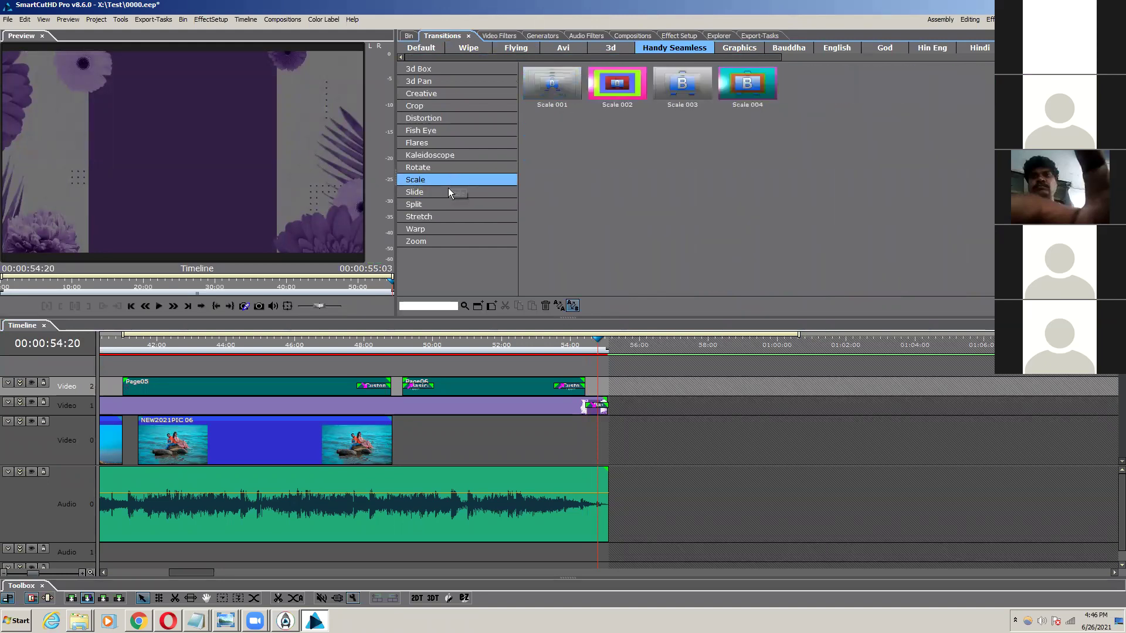
{"action": "left_click", "coordinate": [449, 166]}
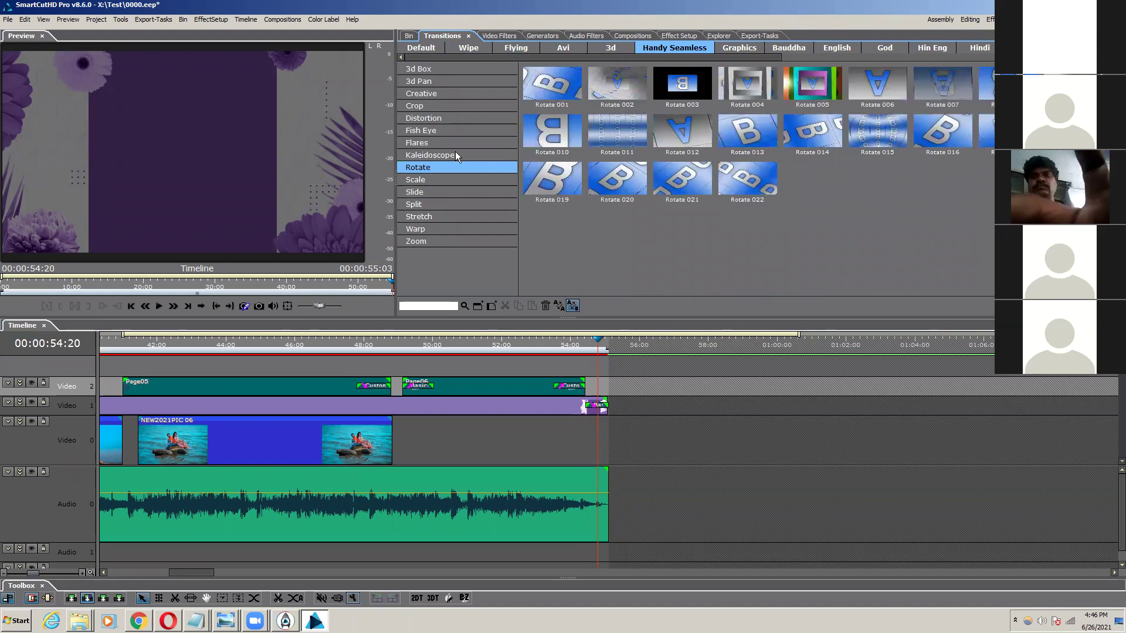
{"action": "left_click_drag", "start_coordinate": [617, 88], "coordinate": [570, 387]}
{"action": "left_click", "coordinate": [553, 346]}
{"action": "key", "text": "space"}
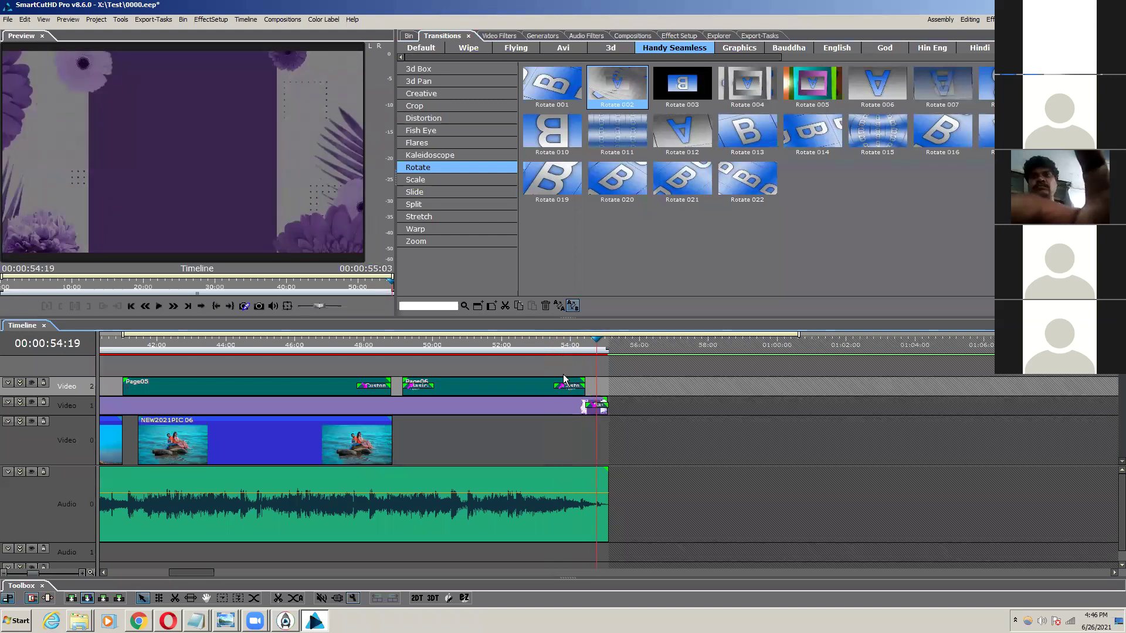
Step: Play back the end of the Page06 title several times to check its closing rotate transition
{"action": "left_click", "coordinate": [552, 346]}
{"action": "key", "text": "space"}
{"action": "left_click", "coordinate": [551, 345]}
{"action": "key", "text": "space"}
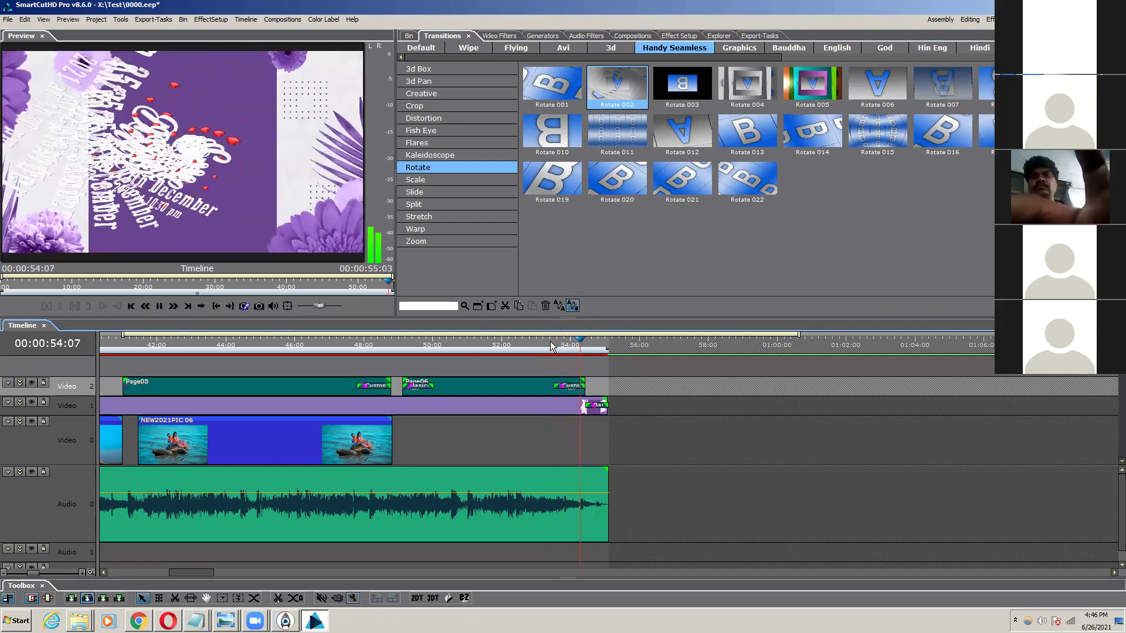
{"action": "left_click", "coordinate": [551, 346]}
{"action": "key", "text": "space"}
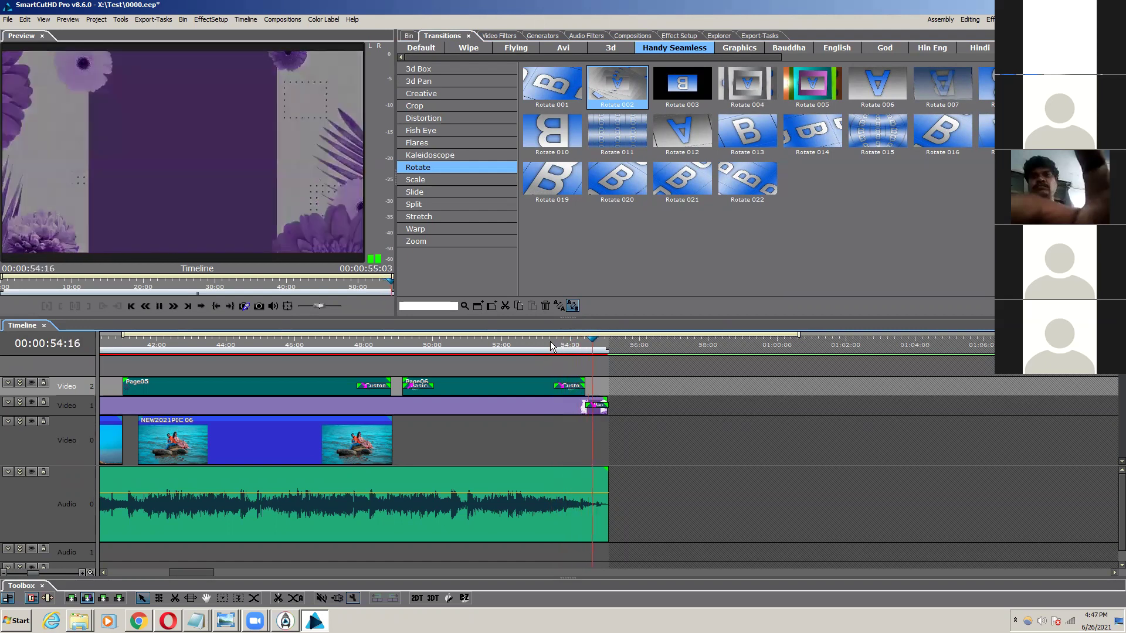
{"action": "key", "text": "space"}
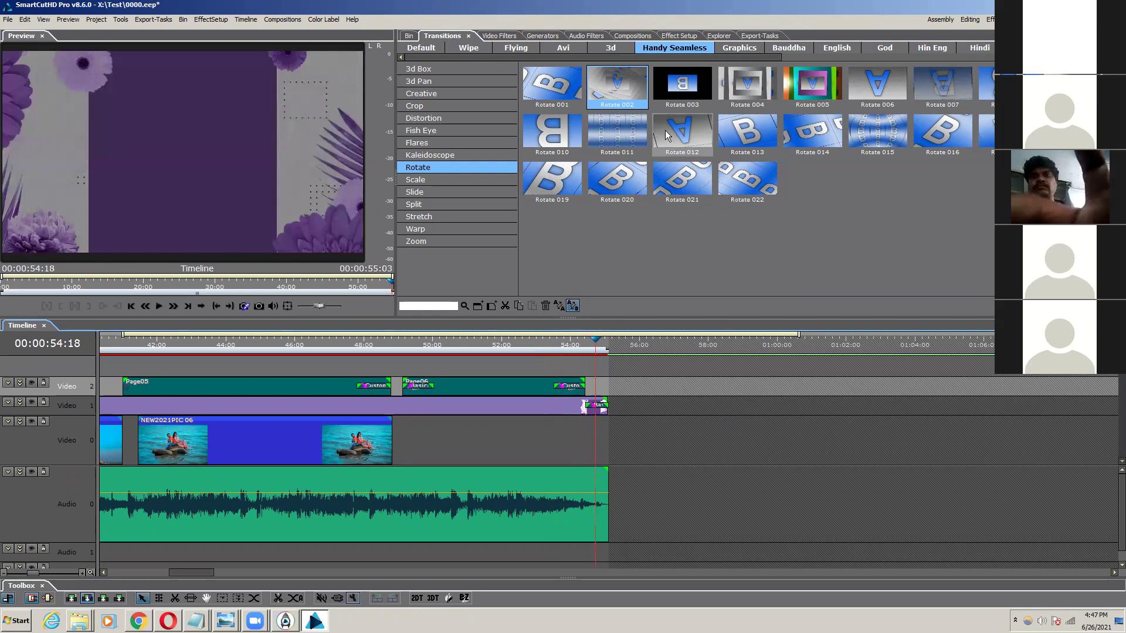
Step: Replace the Page06 title's closing transition with Rotate 006 and play it back
{"action": "mouse_move", "coordinate": [874, 88]}
{"action": "left_mouse_down"}
{"action": "mouse_move", "coordinate": [652, 329]}
{"action": "mouse_move", "coordinate": [570, 383]}
{"action": "left_mouse_up"}
{"action": "left_click", "coordinate": [550, 344]}
{"action": "key", "text": "space"}
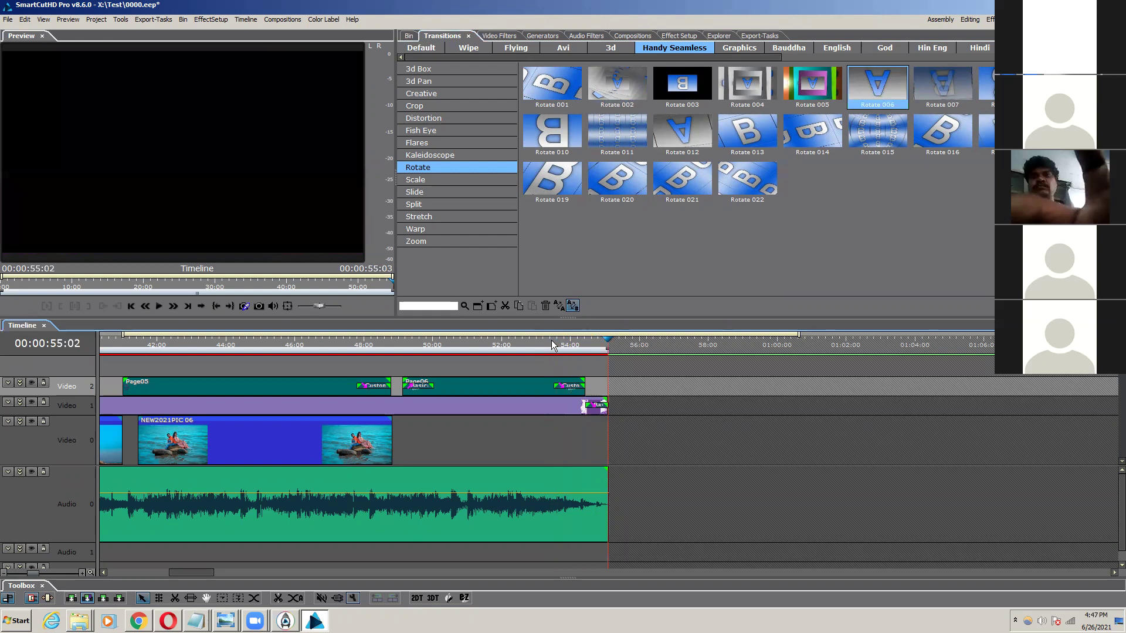
Step: Fit the whole project in the timeline and play it back from the very beginning to the end
{"action": "left_click", "coordinate": [445, 346]}
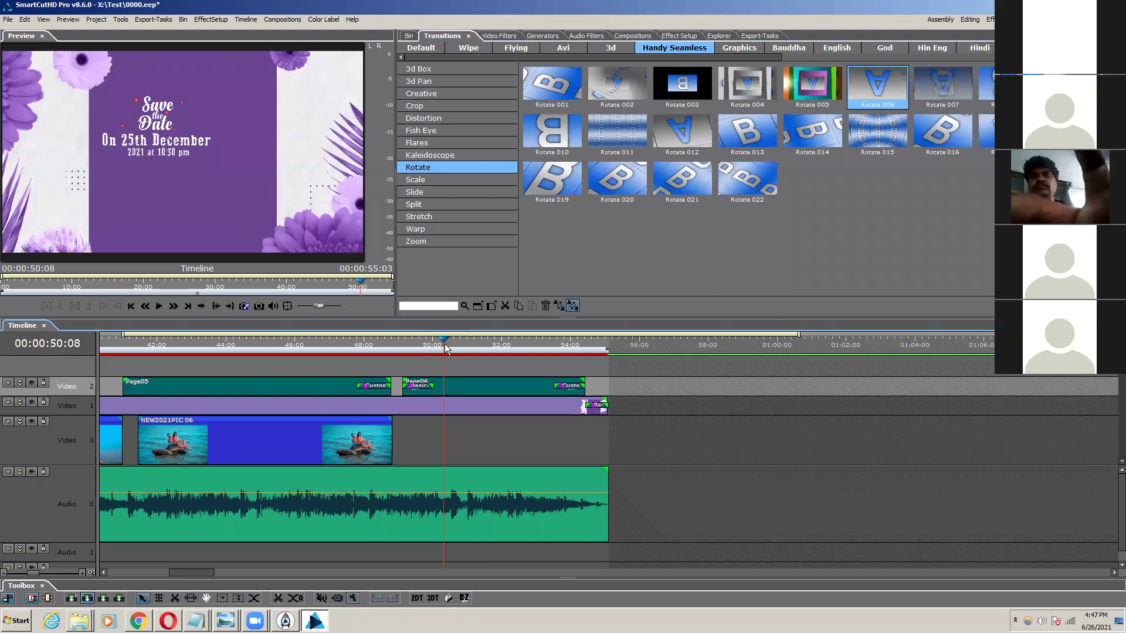
{"action": "key", "text": "Home"}
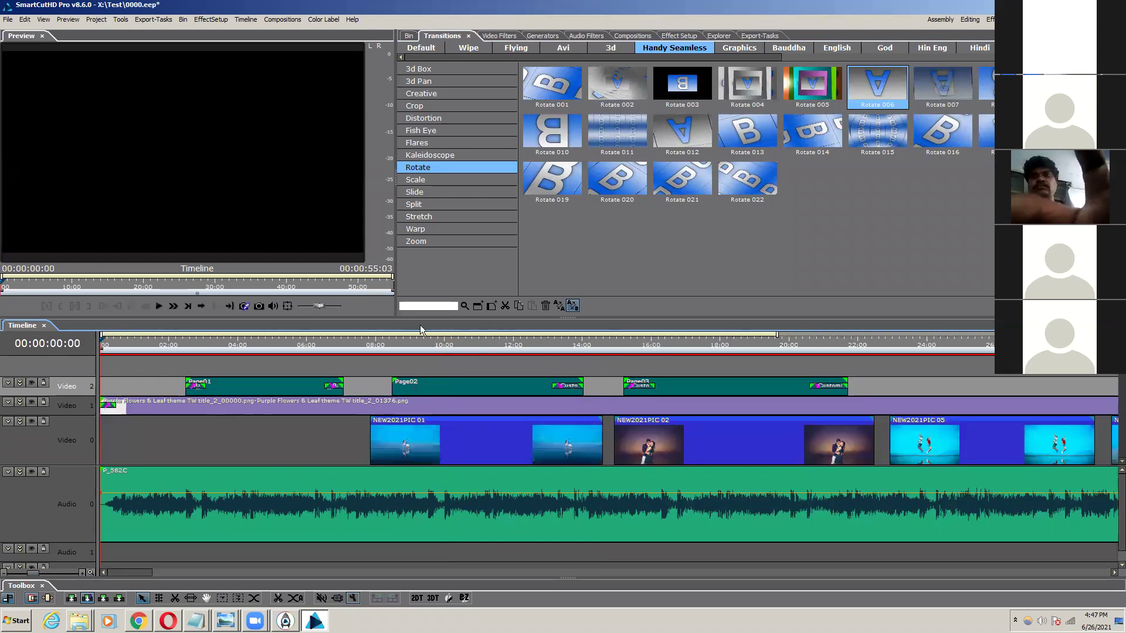
{"action": "scroll", "coordinate": [549, 356], "scroll_direction": "down", "scroll_amount": 3}
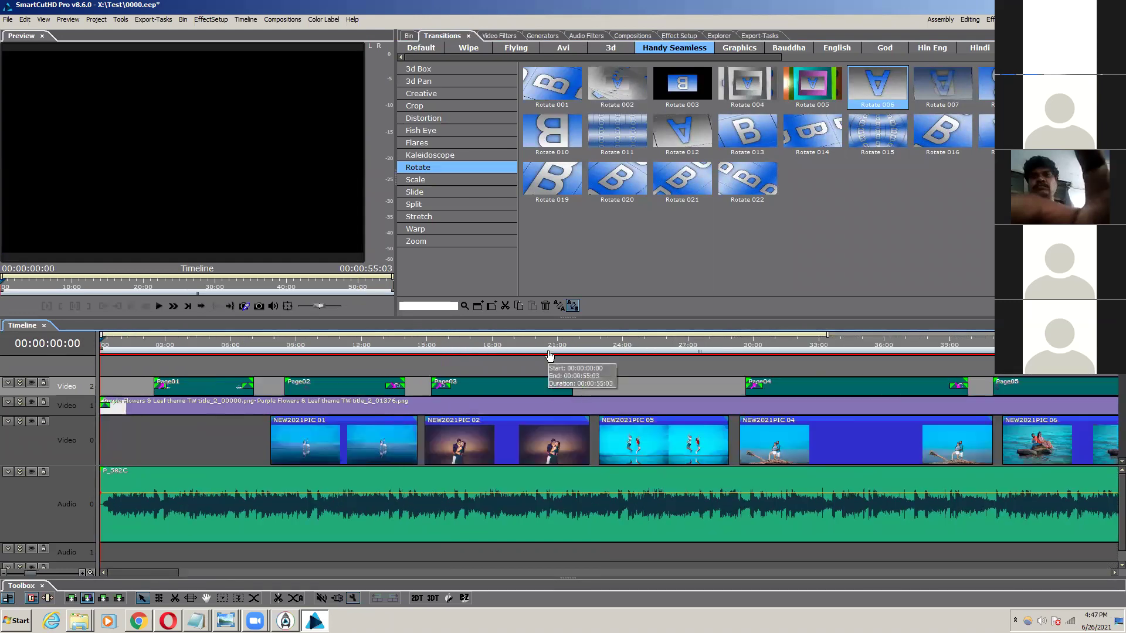
{"action": "scroll", "coordinate": [550, 356], "scroll_direction": "up", "scroll_amount": 2}
{"action": "scroll", "coordinate": [549, 356], "scroll_direction": "down", "scroll_amount": 2}
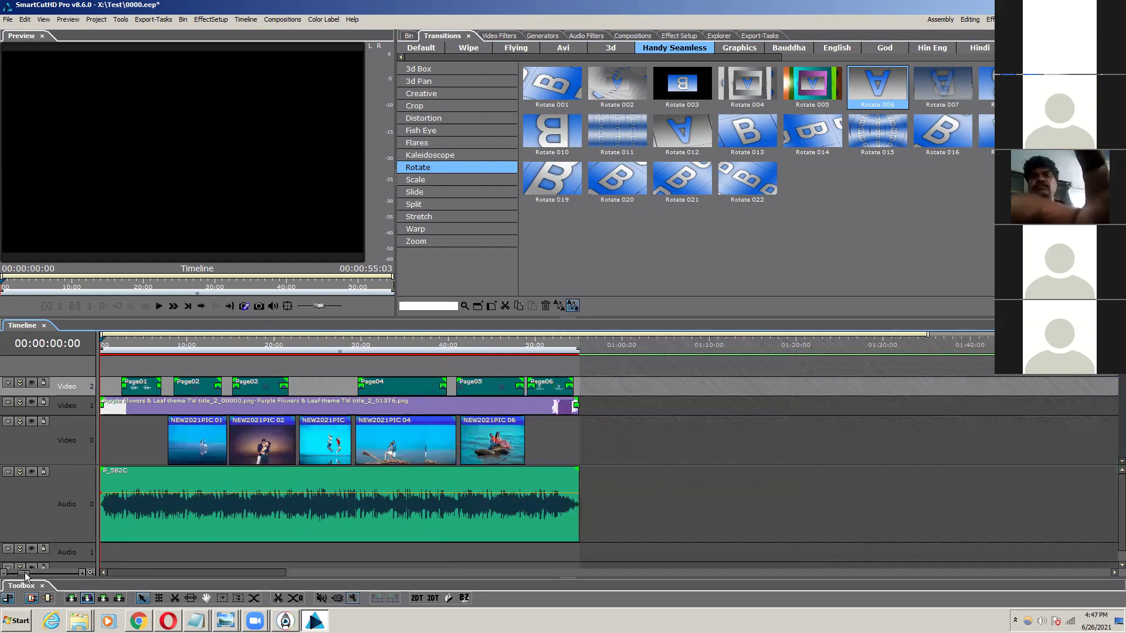
{"action": "scroll", "coordinate": [26, 577], "scroll_direction": "up", "scroll_amount": 2}
{"action": "scroll", "coordinate": [27, 577], "scroll_direction": "down", "scroll_amount": 3}
{"action": "scroll", "coordinate": [27, 577], "scroll_direction": "up", "scroll_amount": 2}
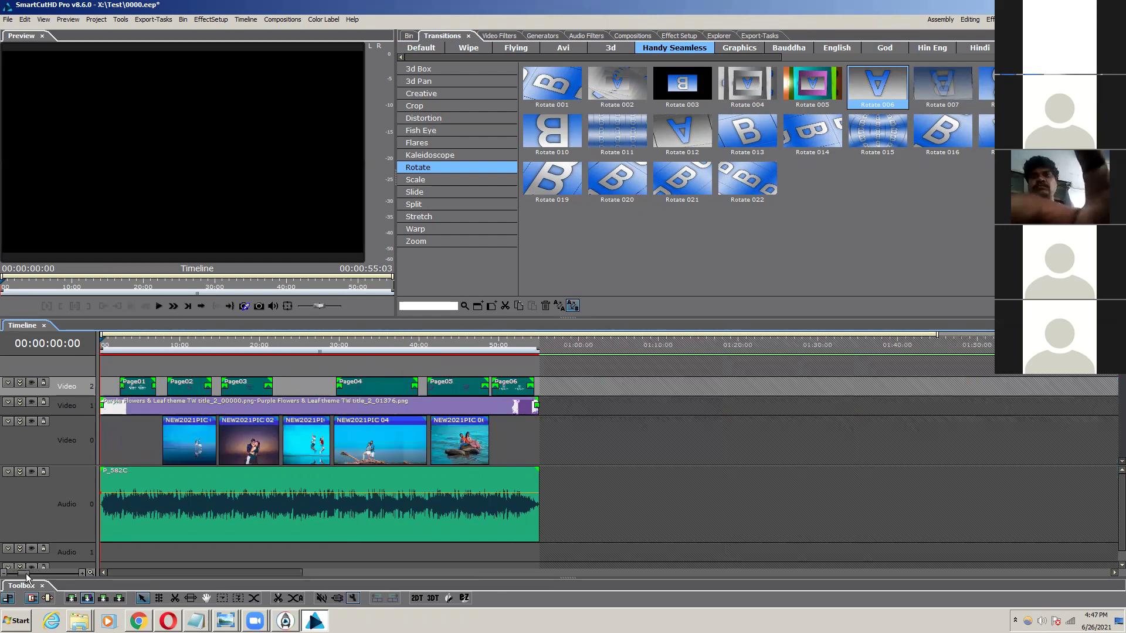
{"action": "scroll", "coordinate": [27, 577], "scroll_direction": "up", "scroll_amount": 3}
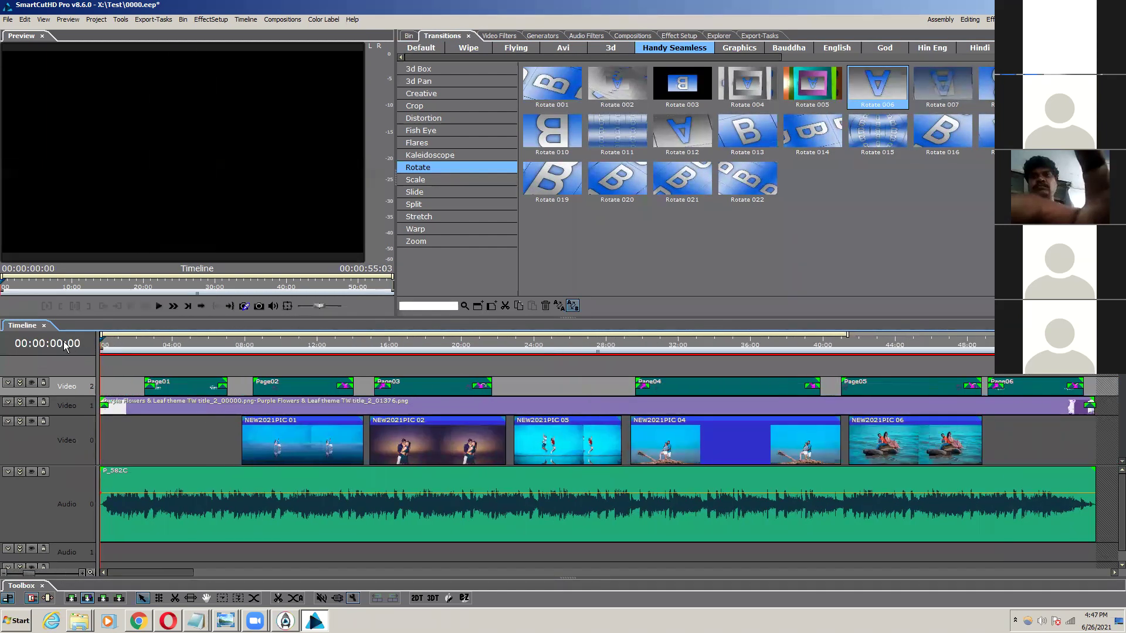
{"action": "key", "text": "space"}
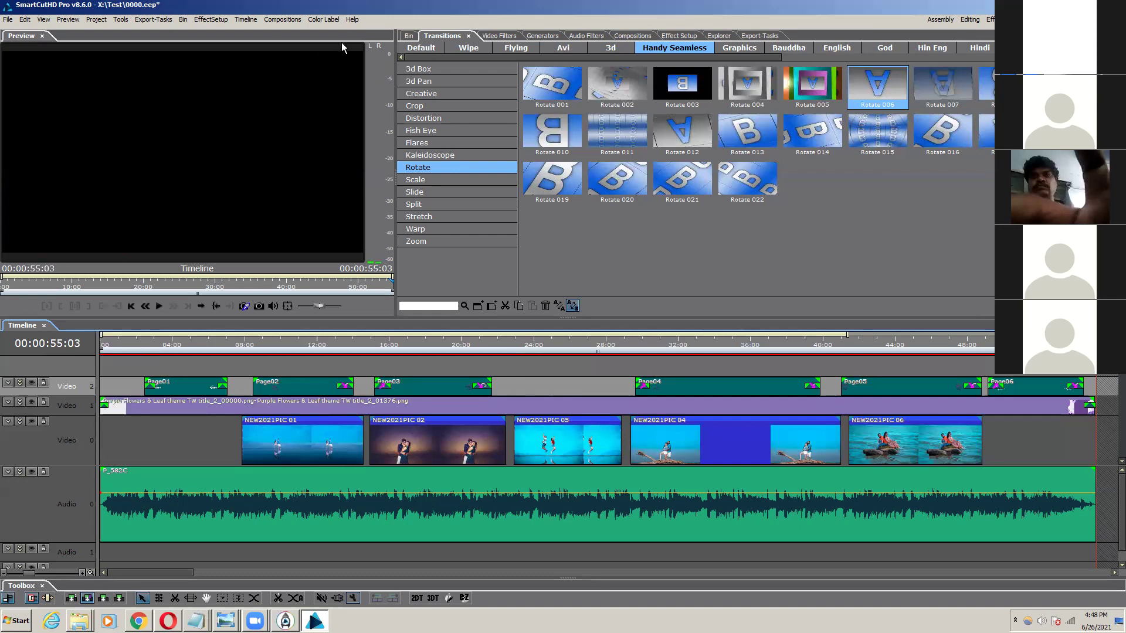
Step: Review the bin's Stills, Titles, Audio, Background and 0000 folders to check how the project's media is organised
{"action": "left_click", "coordinate": [408, 35]}
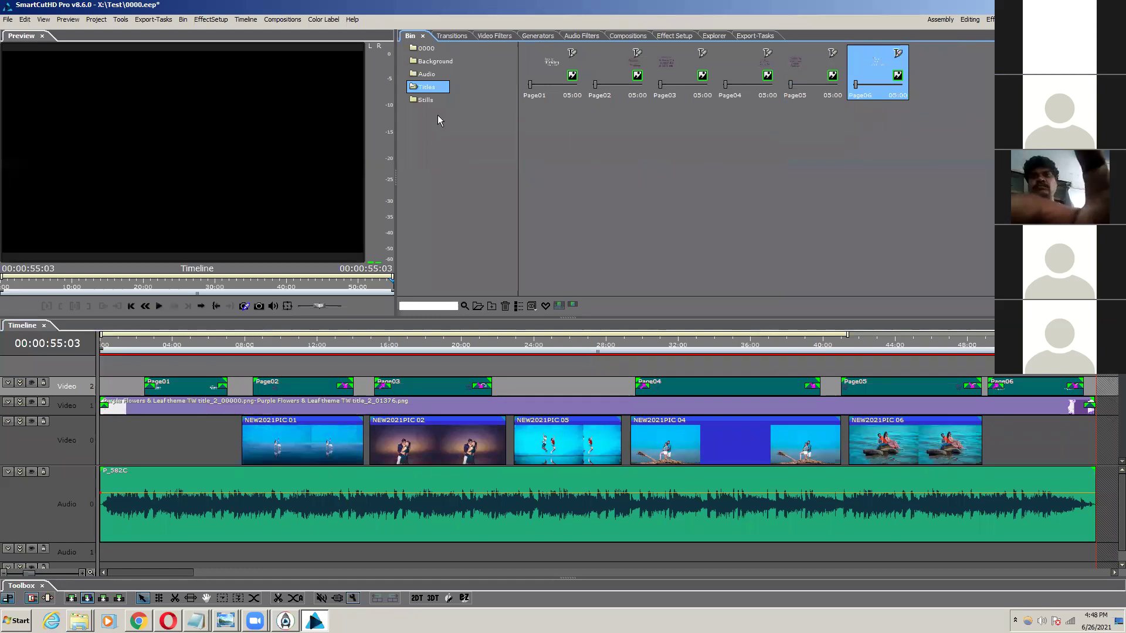
{"action": "left_click", "coordinate": [427, 101]}
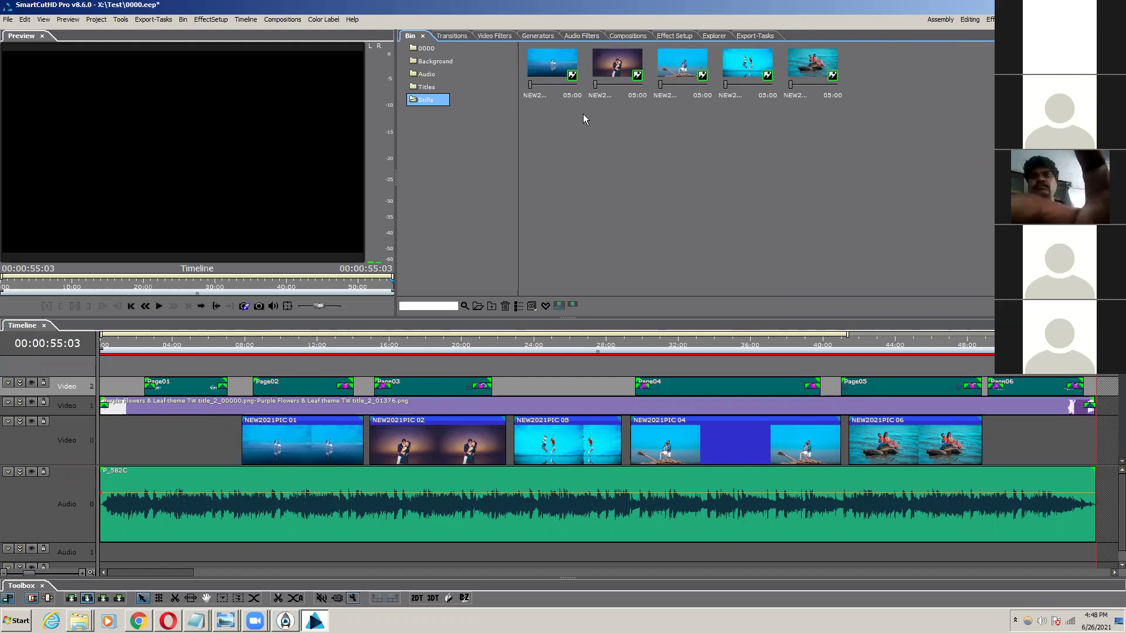
{"action": "left_click", "coordinate": [428, 88]}
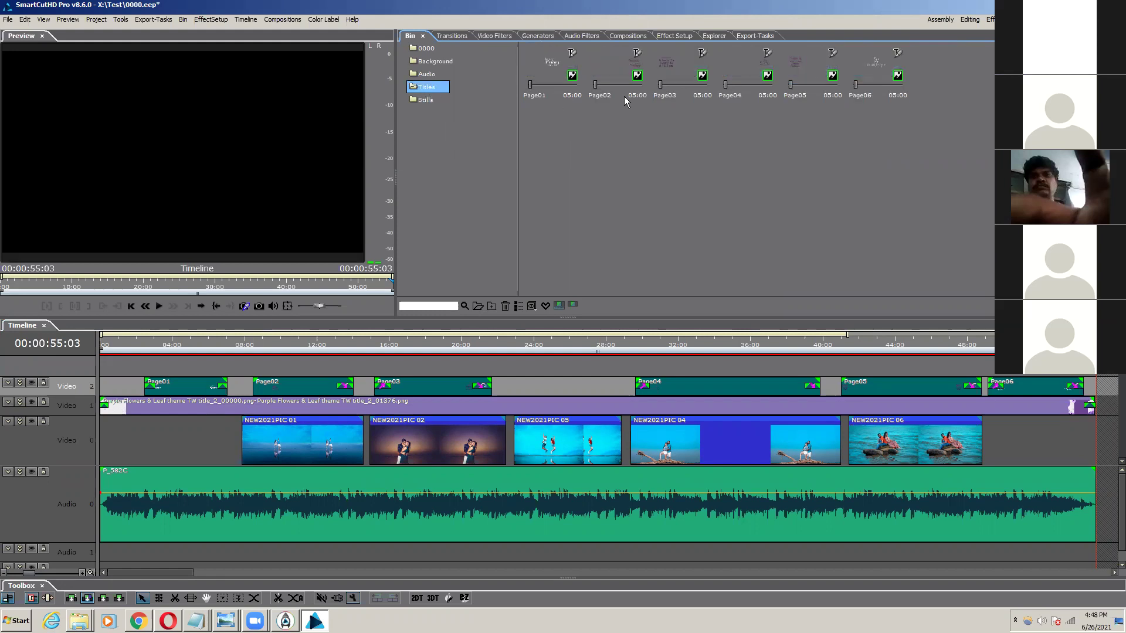
{"action": "left_click", "coordinate": [427, 75]}
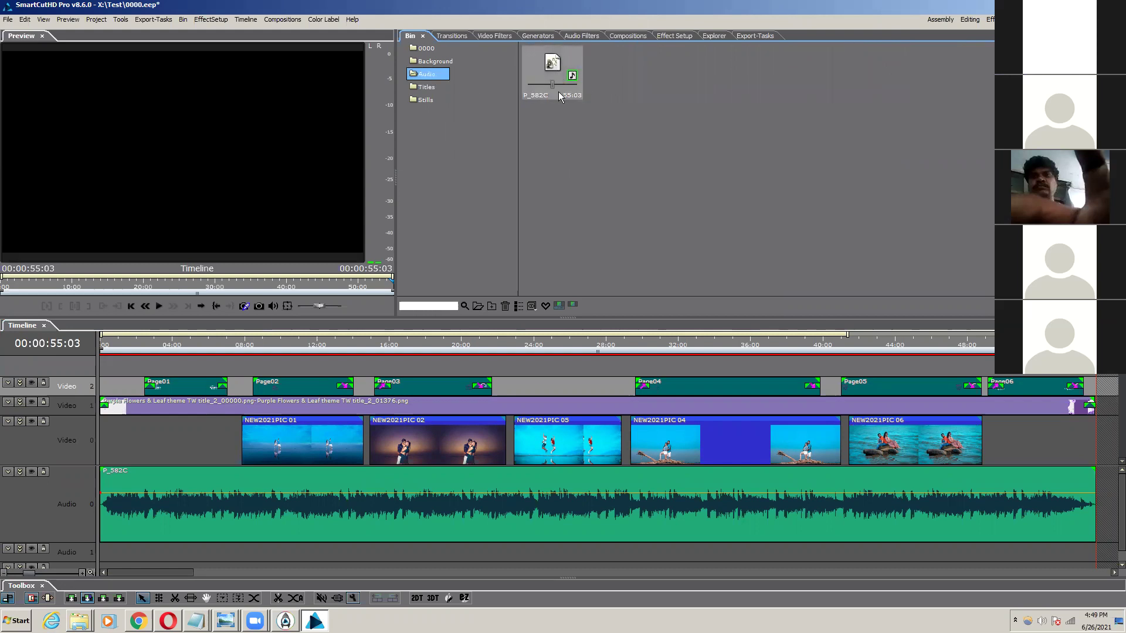
{"action": "left_click", "coordinate": [446, 64]}
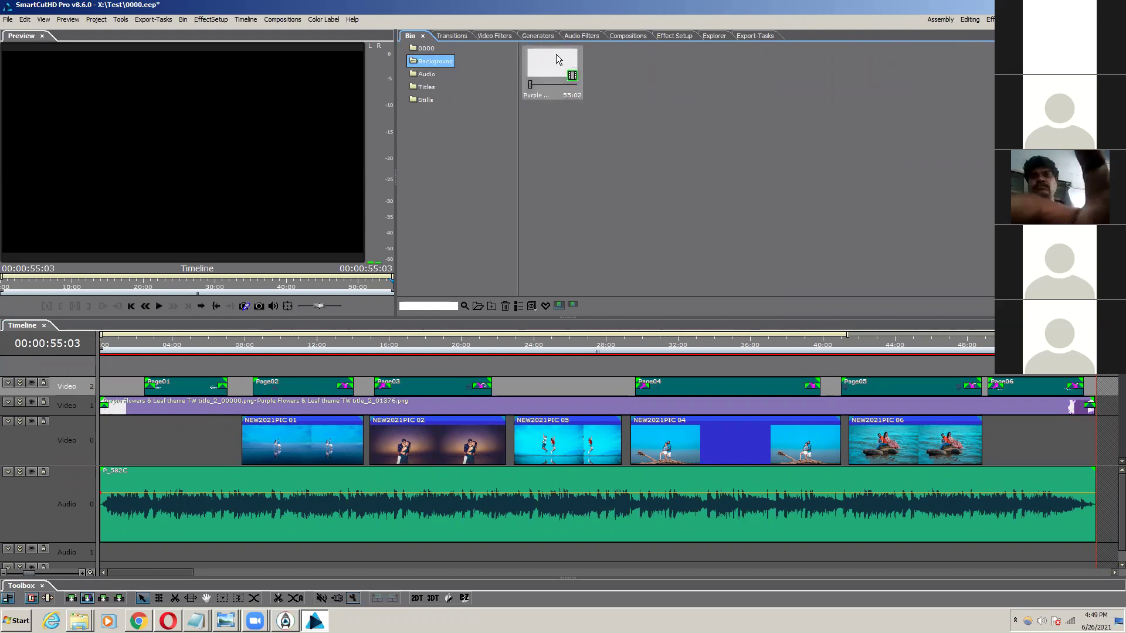
{"action": "left_click", "coordinate": [418, 48]}
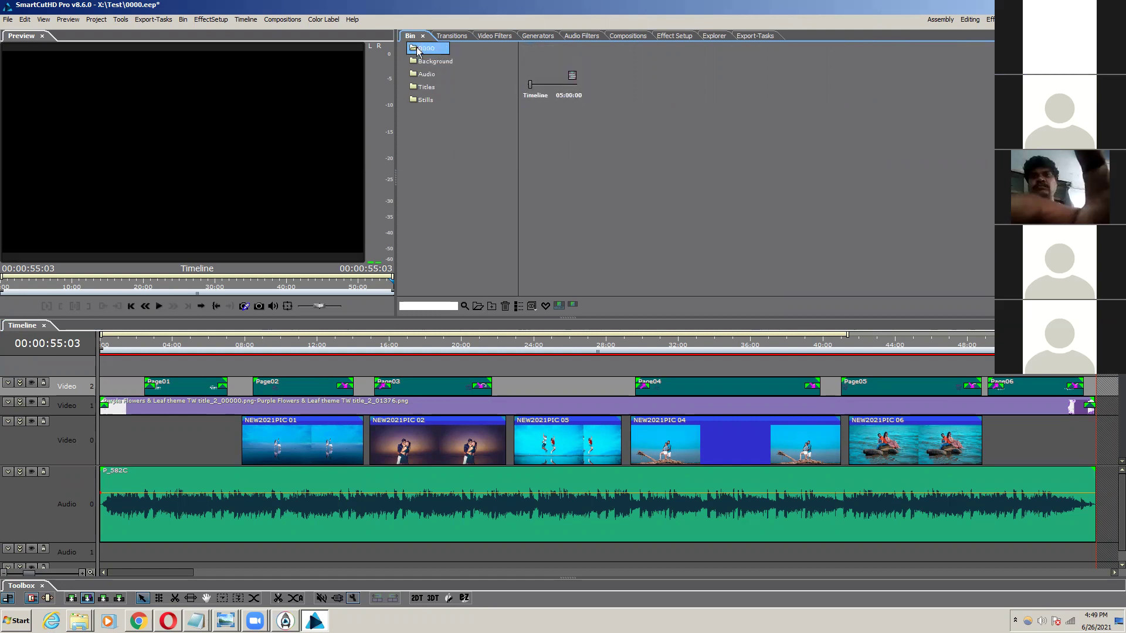
Step: Return to the start of the timeline and open the settings for exporting the project to a file
{"action": "left_click", "coordinate": [423, 345]}
{"action": "key", "text": "Home"}
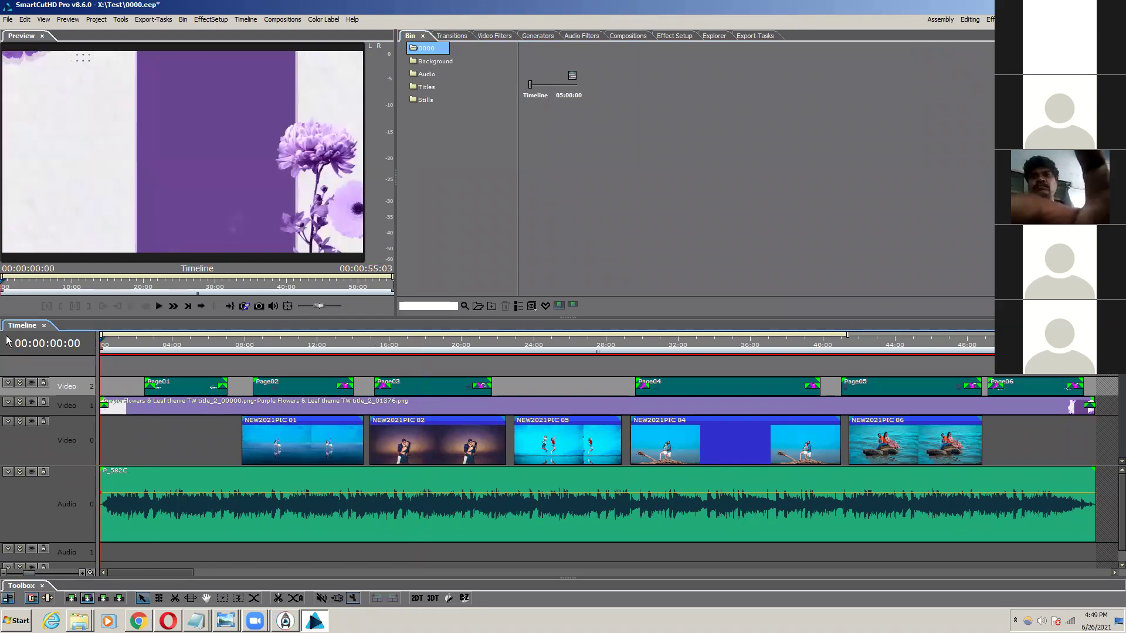
{"action": "left_click", "coordinate": [8, 20]}
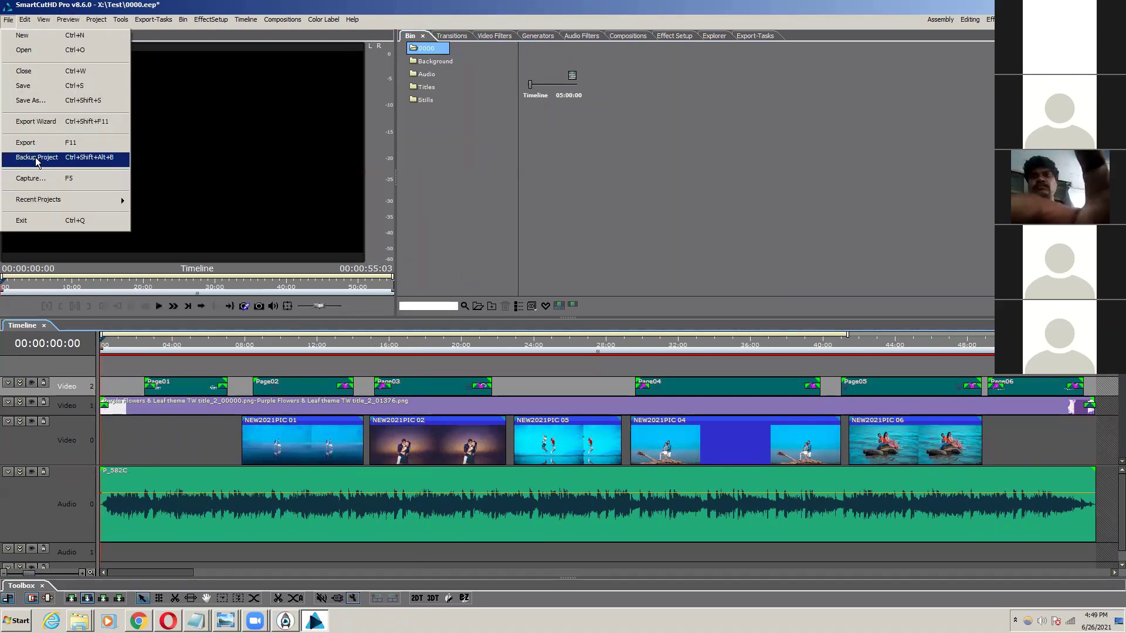
{"action": "left_click", "coordinate": [70, 142]}
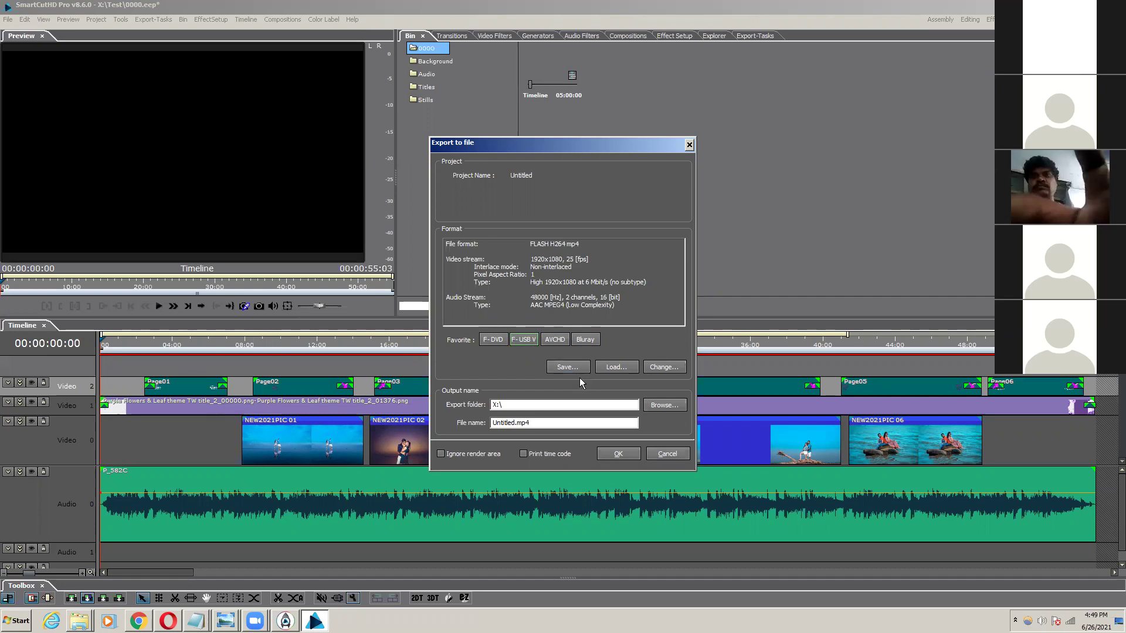
Step: Set the export destination to Local Disk (X:) with the MP4 file name New Purple Title
{"action": "left_click", "coordinate": [657, 408]}
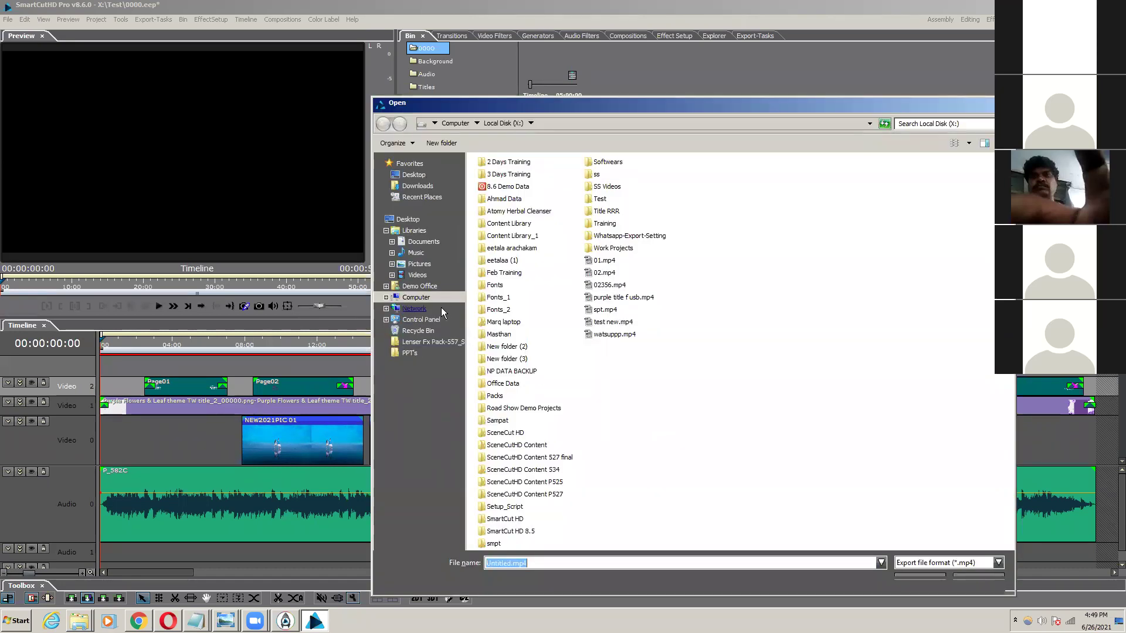
{"action": "left_click", "coordinate": [414, 301]}
{"action": "double_click", "coordinate": [805, 194]}
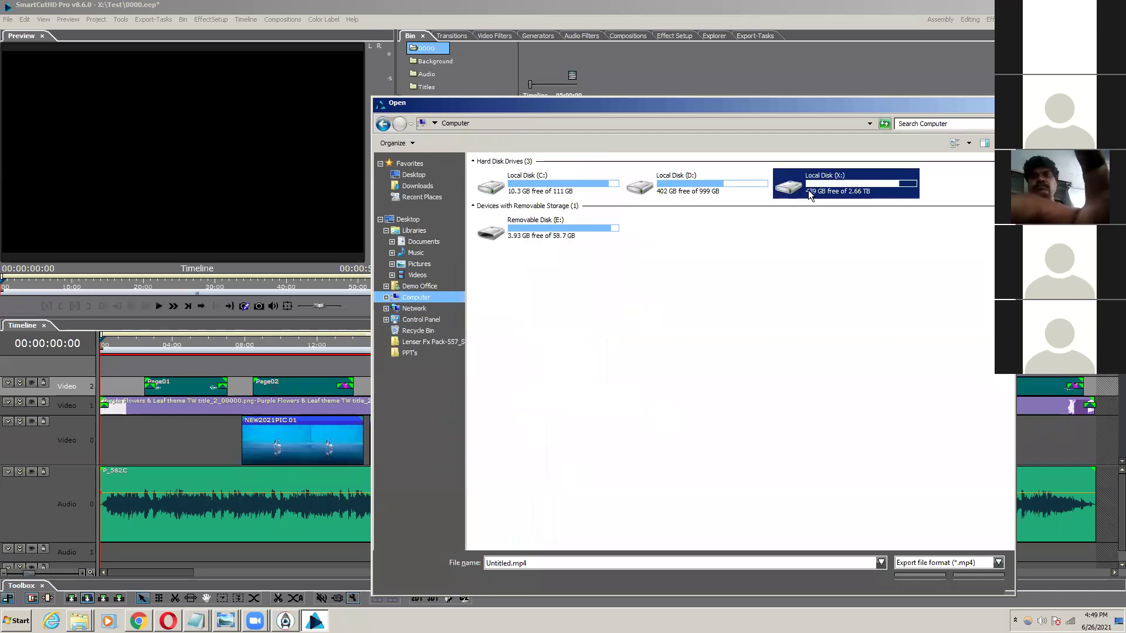
{"action": "left_click", "coordinate": [807, 559]}
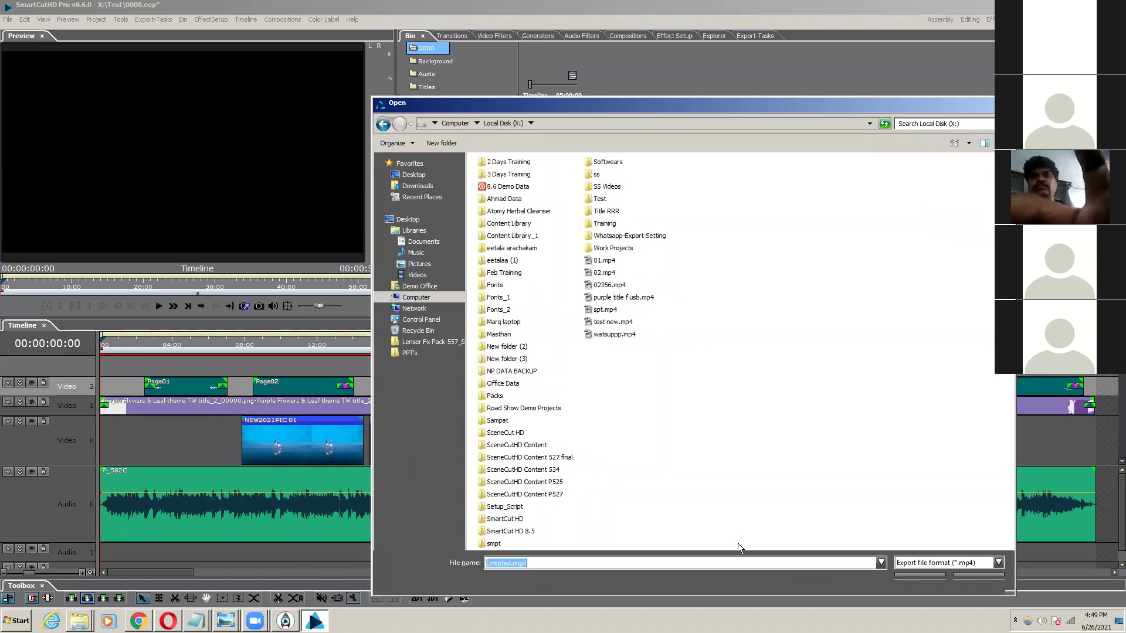
{"action": "type", "text": "New"}
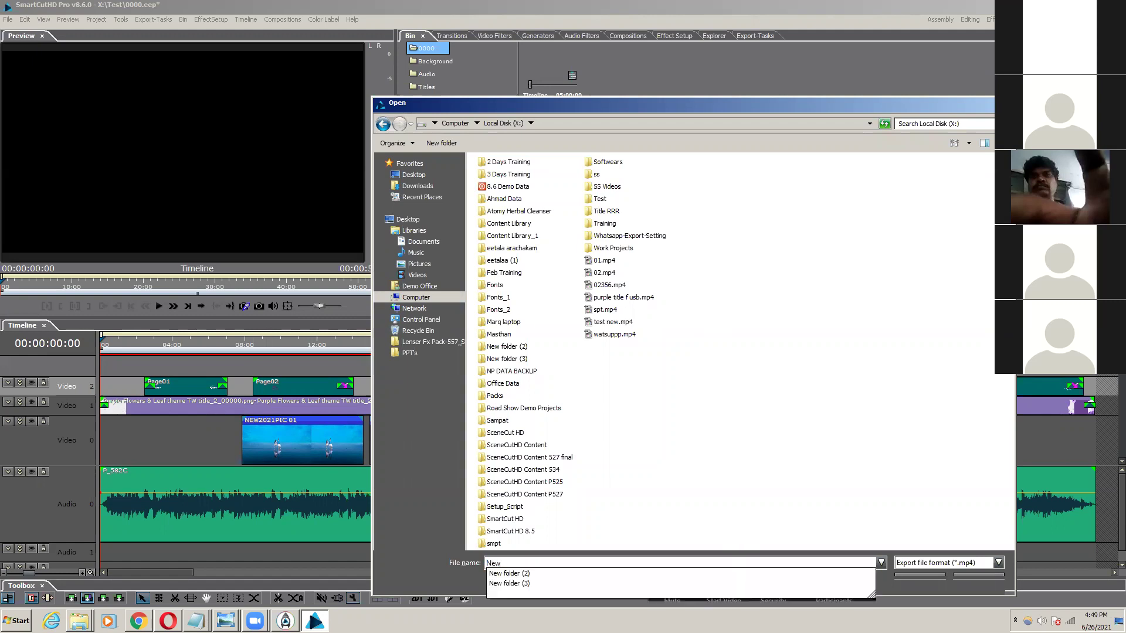
{"action": "type", "text": " Purple Title"}
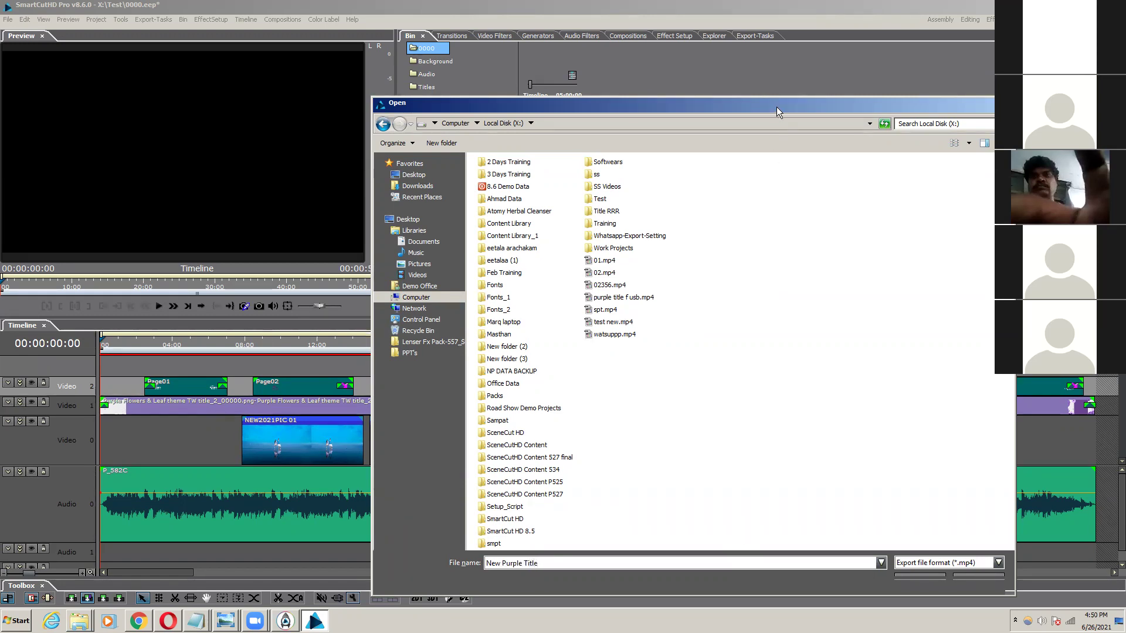
{"action": "left_click_drag", "start_coordinate": [777, 107], "coordinate": [748, 61]}
{"action": "left_click", "coordinate": [893, 531]}
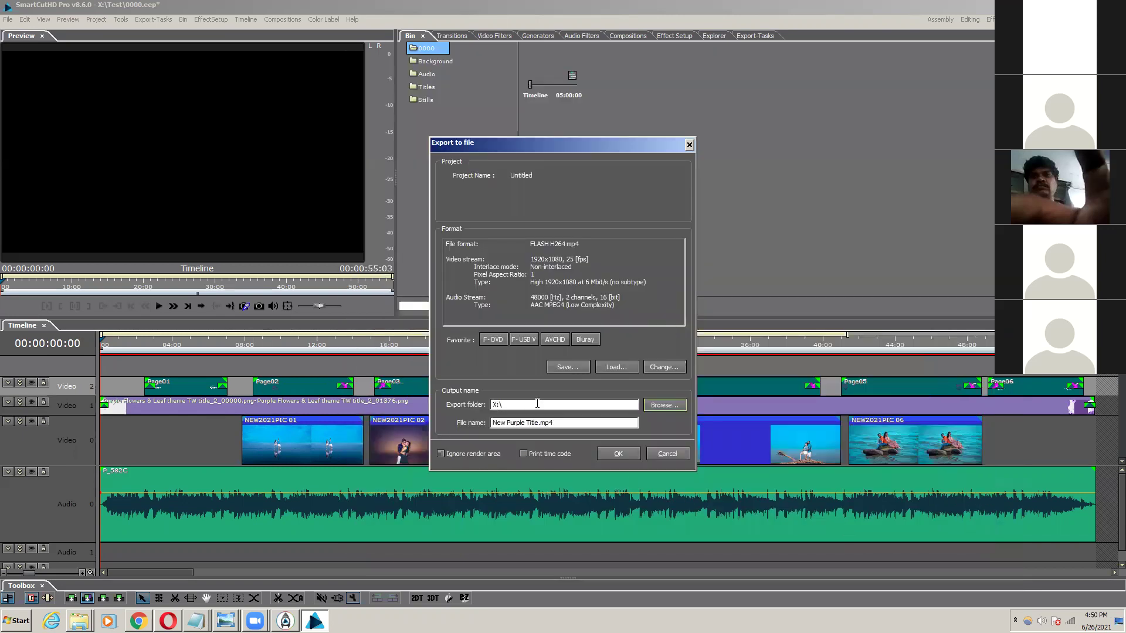
Step: Export the project to Local Disk (X:) as New Purple Title.mp4 with the current H264 format settings
{"action": "left_click_drag", "start_coordinate": [494, 422], "coordinate": [554, 423]}
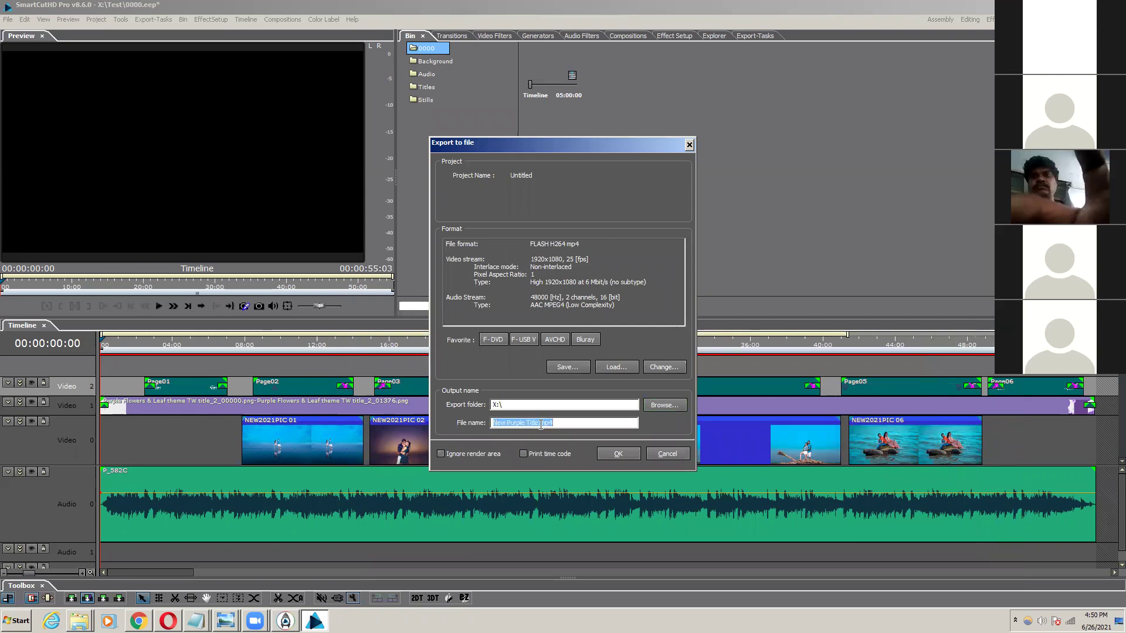
{"action": "left_click", "coordinate": [564, 423]}
{"action": "left_click", "coordinate": [618, 455]}
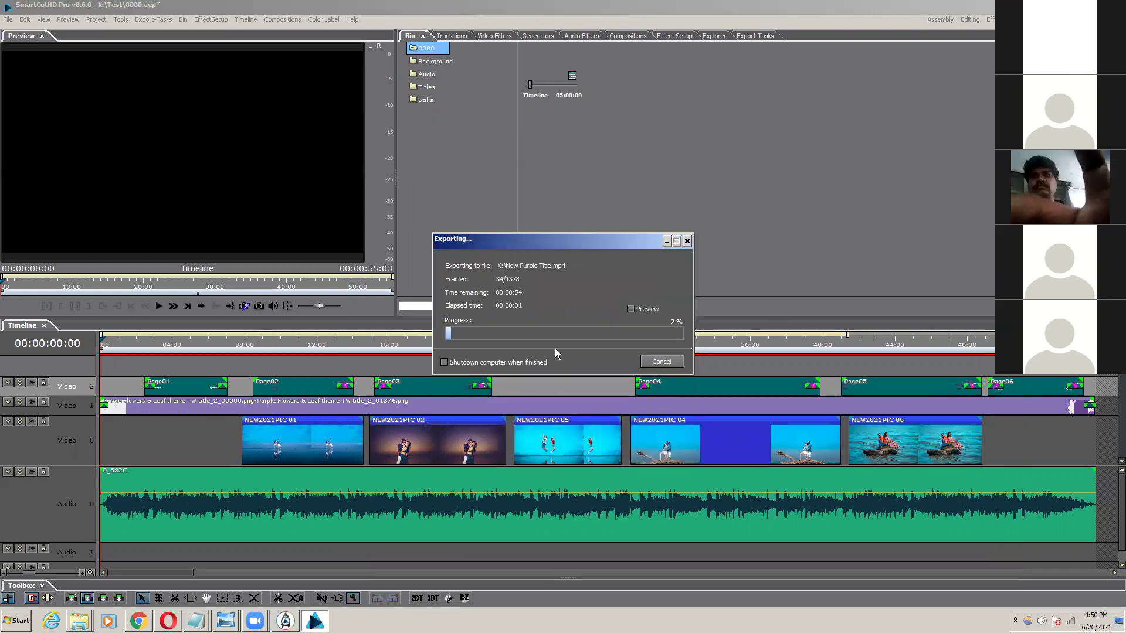
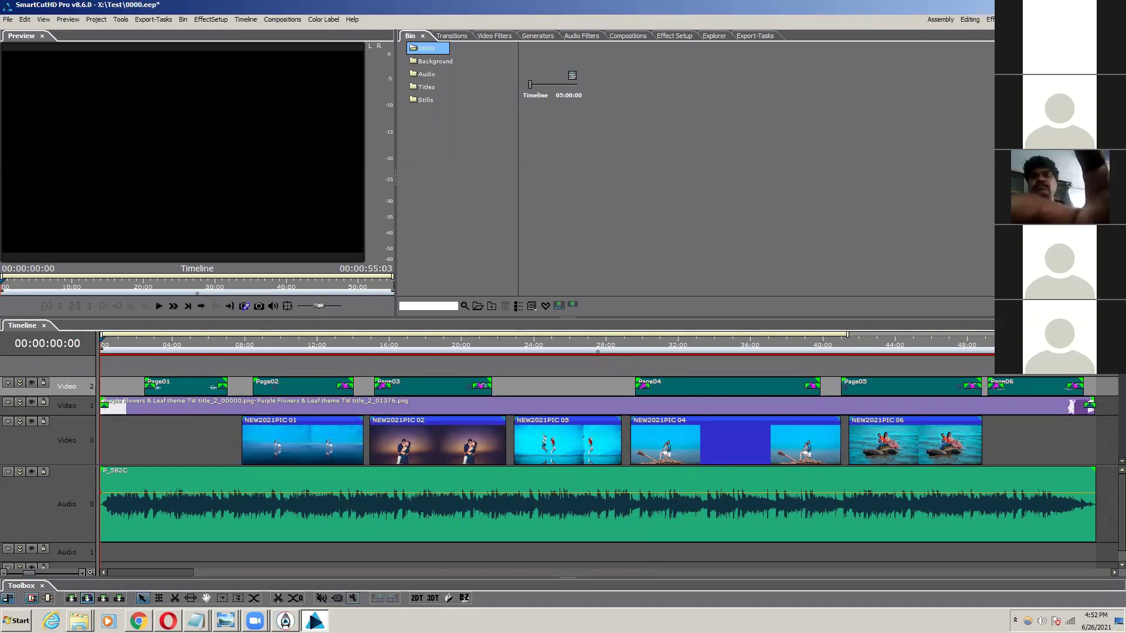
Step: Switch to Windows Explorer, open Local Disk (X:) and play the exported New Purple Title.mp4 in VLC media player
{"action": "key", "text": "super+d"}
{"action": "double_click", "coordinate": [20, 22]}
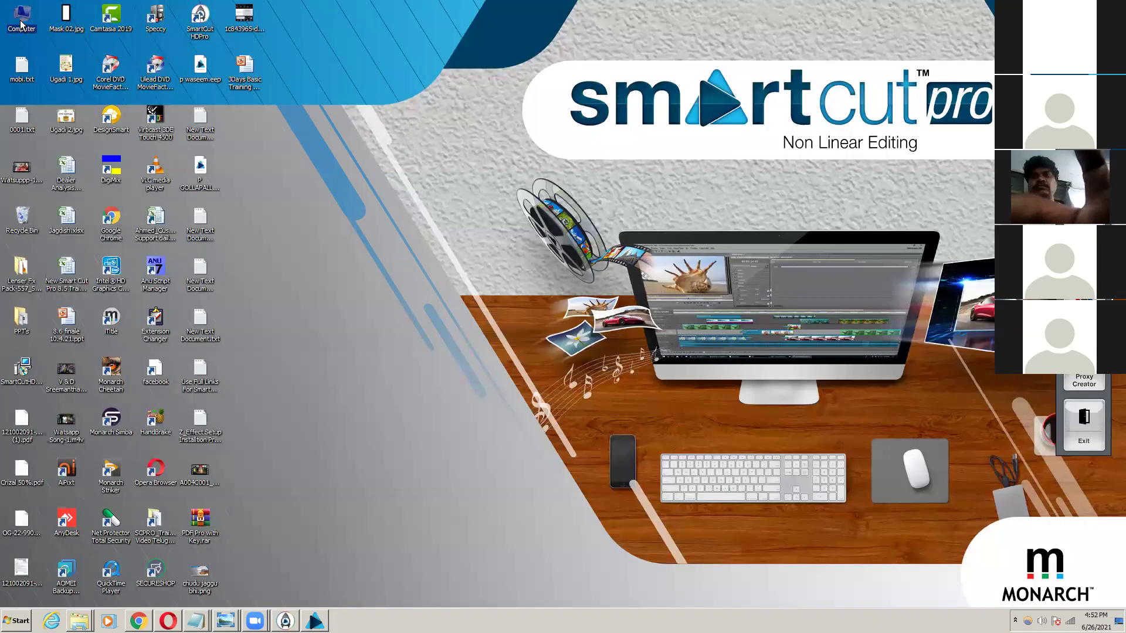
{"action": "double_click", "coordinate": [469, 90]}
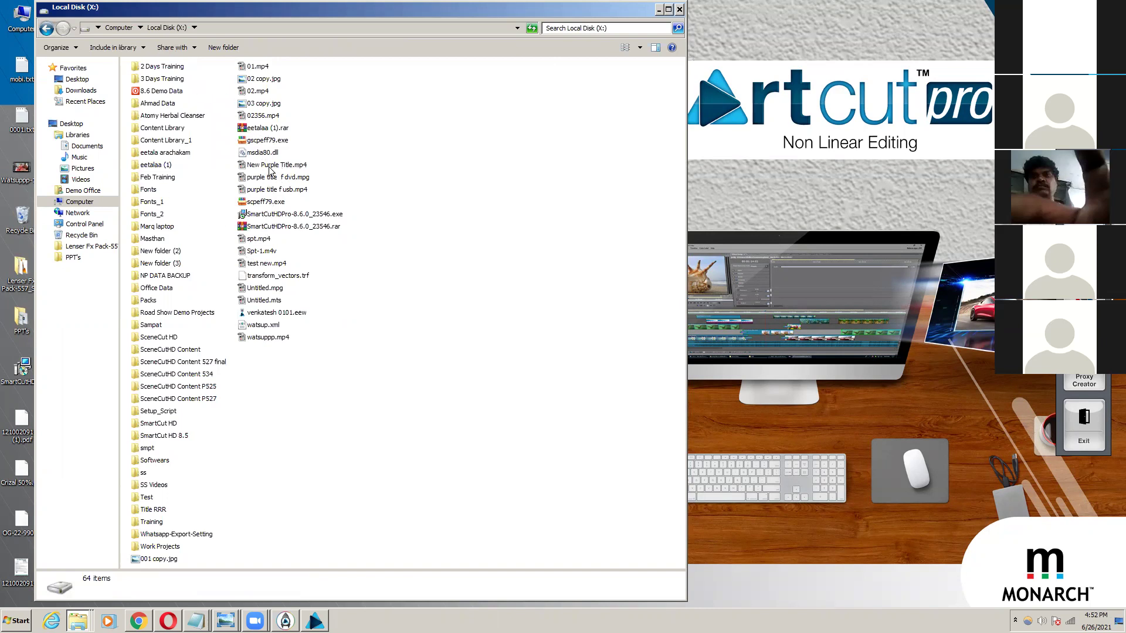
{"action": "right_click", "coordinate": [260, 177]}
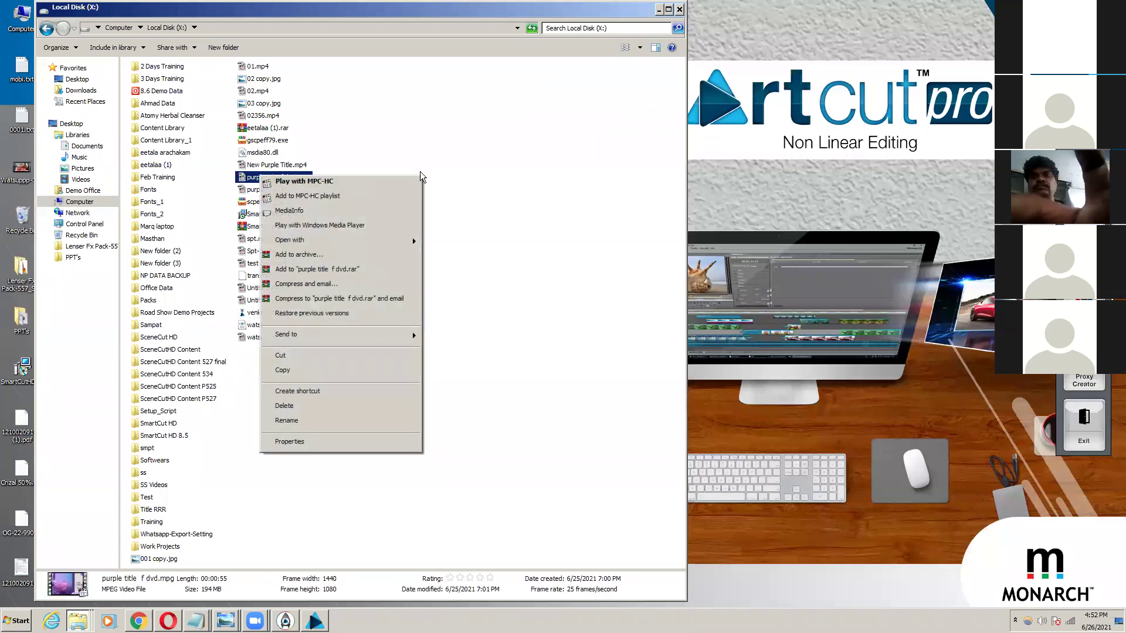
{"action": "left_click", "coordinate": [425, 146]}
{"action": "left_click", "coordinate": [252, 165]}
{"action": "right_click", "coordinate": [253, 166]}
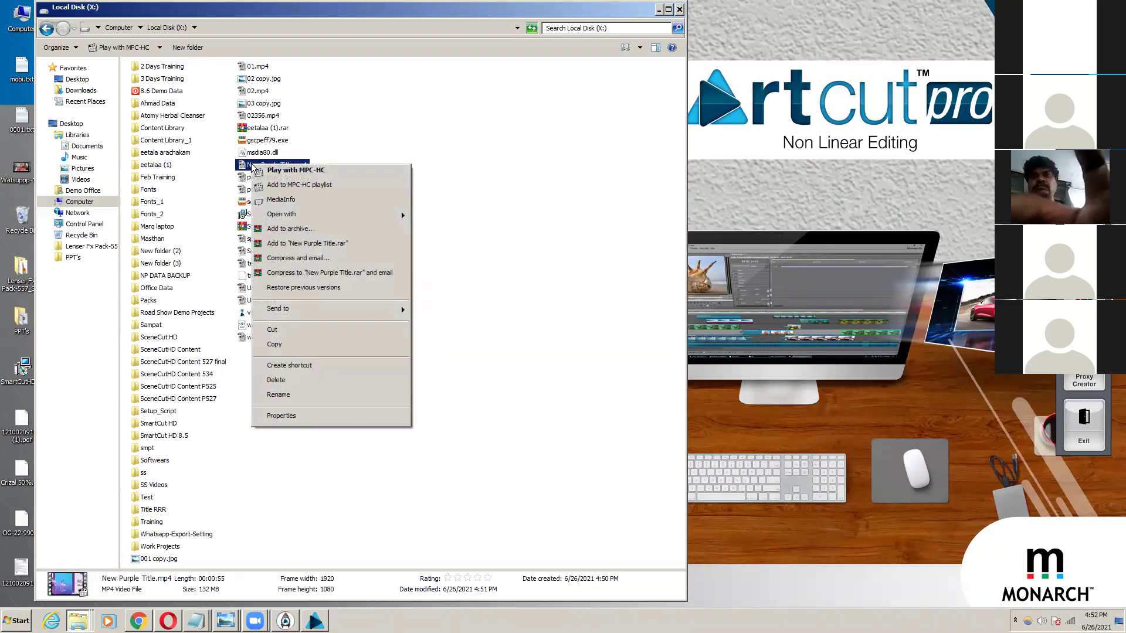
{"action": "mouse_move", "coordinate": [356, 218]}
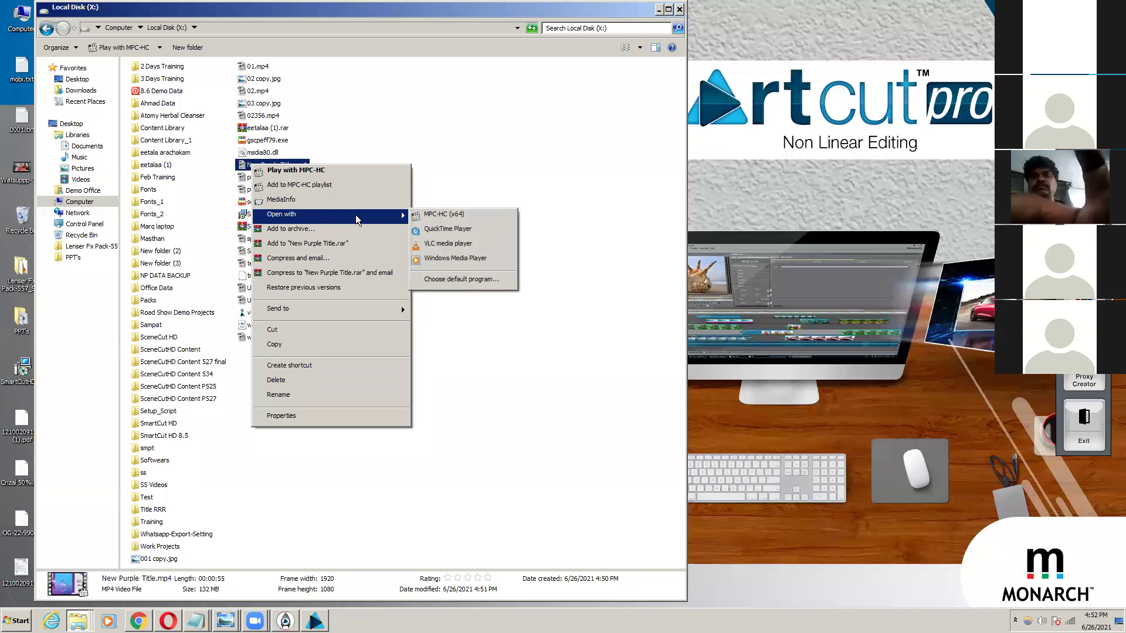
{"action": "left_click", "coordinate": [448, 243]}
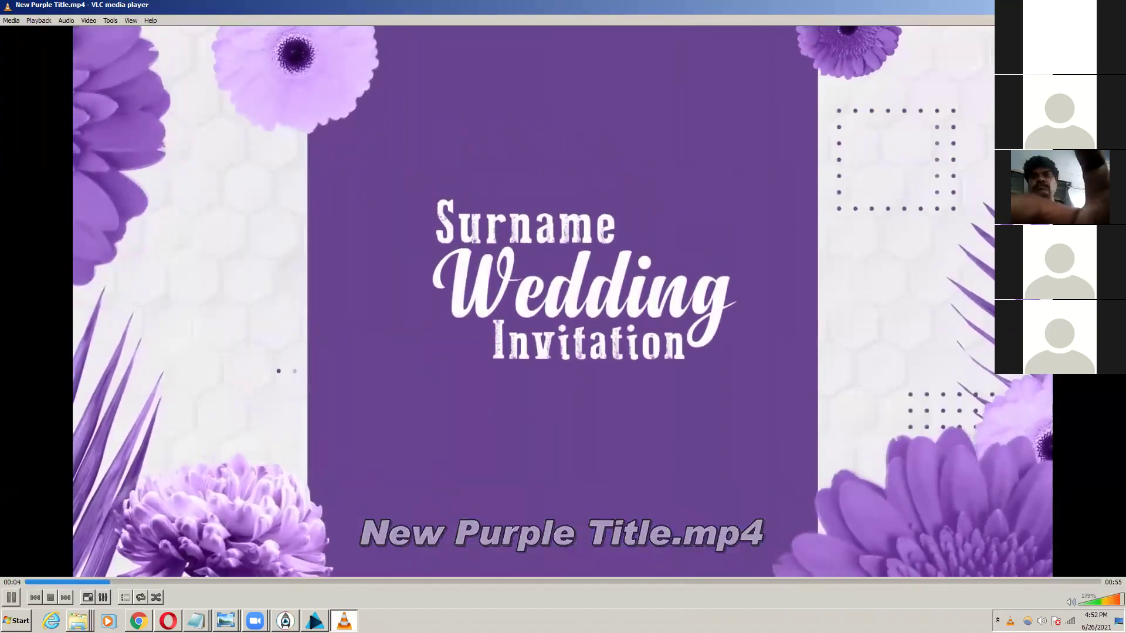
{"action": "key", "text": "ctrl+q"}
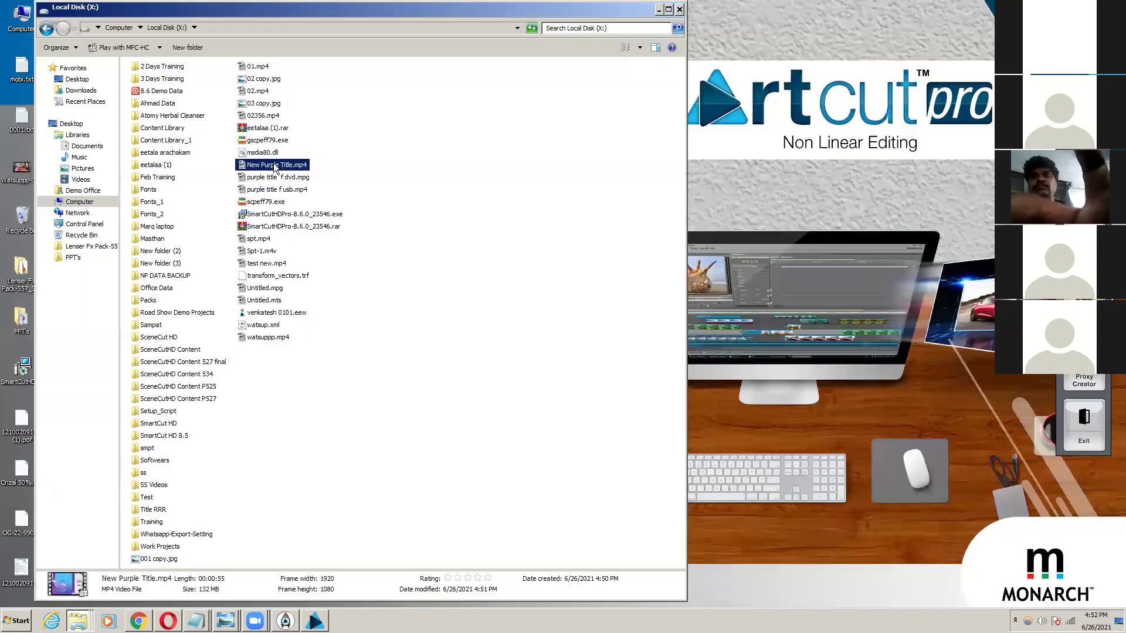
Step: Check the file size of New Purple Title.mp4 in its file properties
{"action": "key", "text": "alt+Return"}
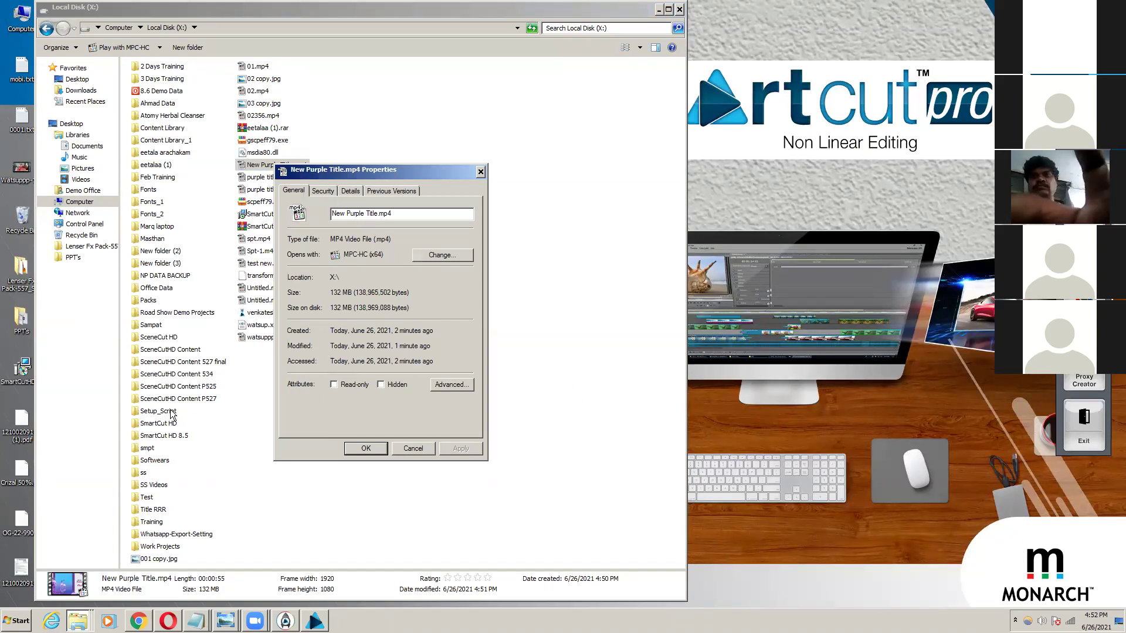
{"action": "left_click", "coordinate": [672, 610]}
{"action": "left_click", "coordinate": [412, 448]}
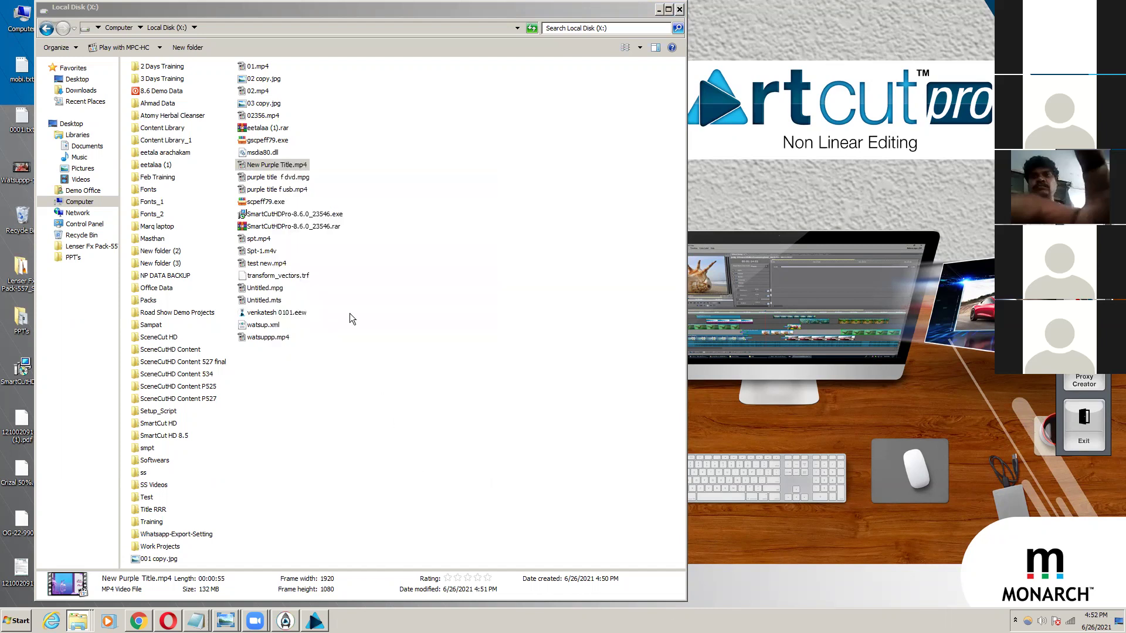
{"action": "left_click", "coordinate": [309, 165]}
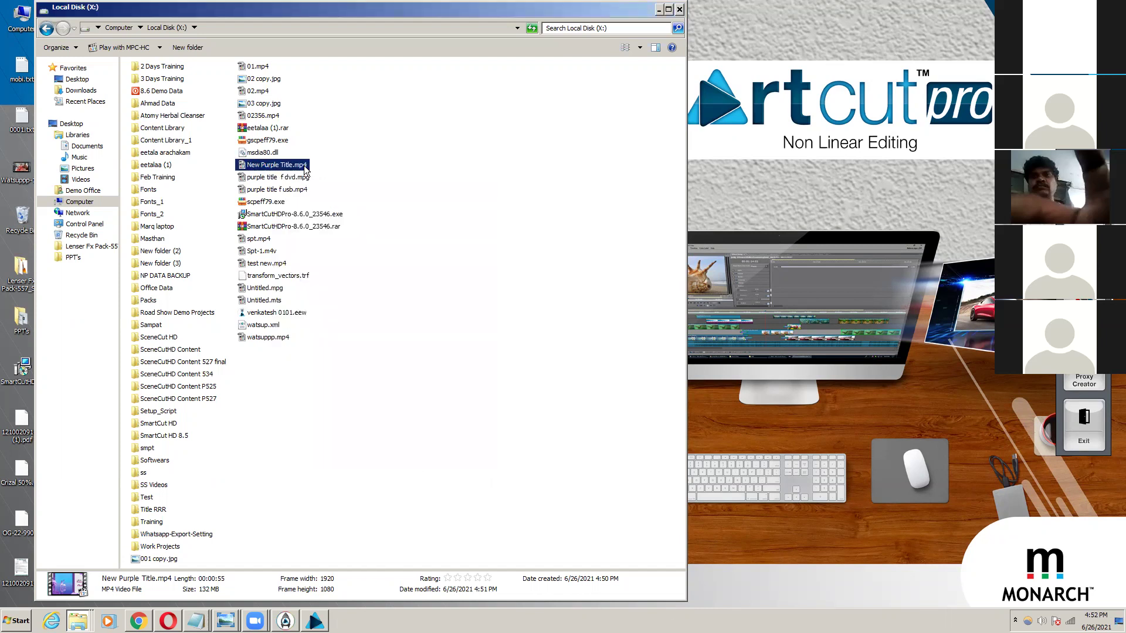
{"action": "right_click", "coordinate": [305, 170]}
{"action": "left_click", "coordinate": [420, 425]}
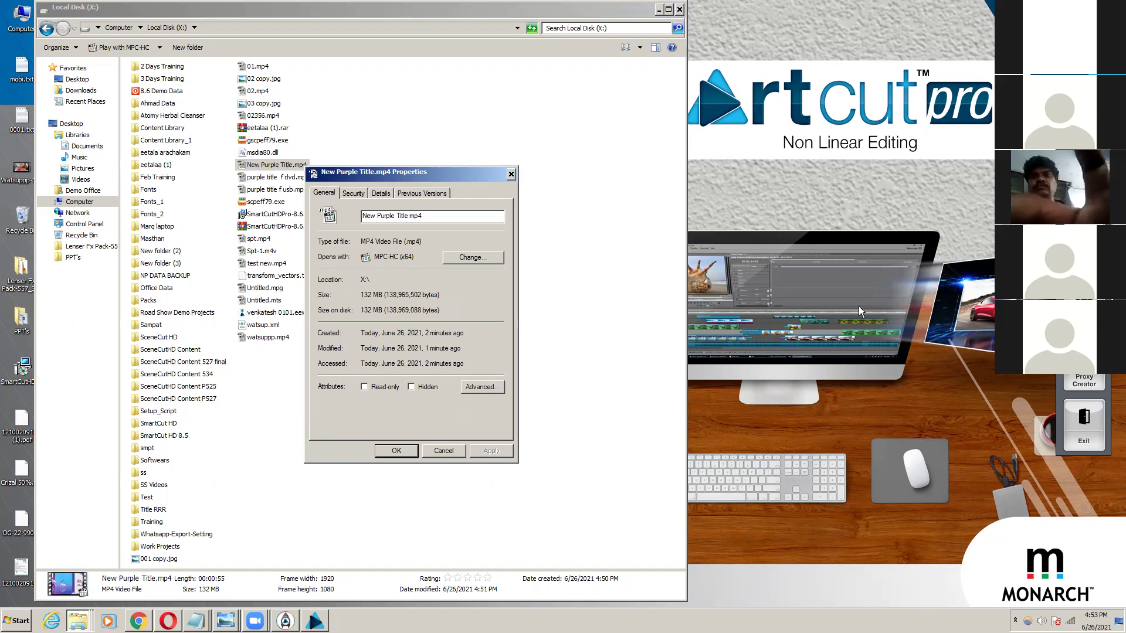
{"action": "left_click", "coordinate": [511, 174]}
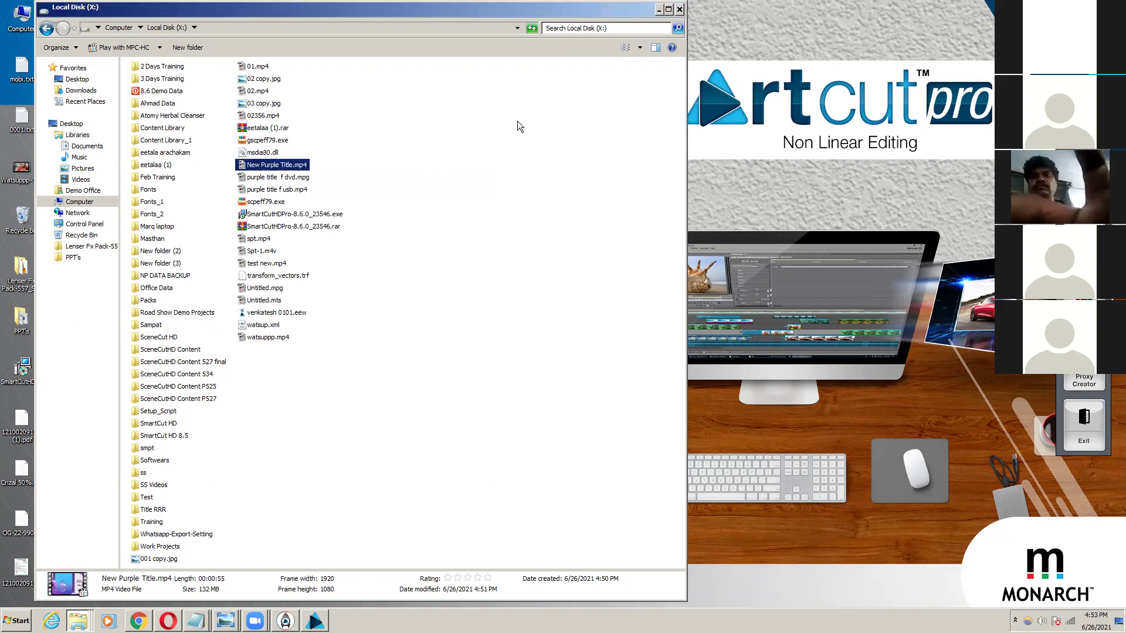
Step: Launch HandBrake from the desktop and load New Purple Title.mp4 from Local Disk (X:) as its source
{"action": "double_click", "coordinate": [446, 10]}
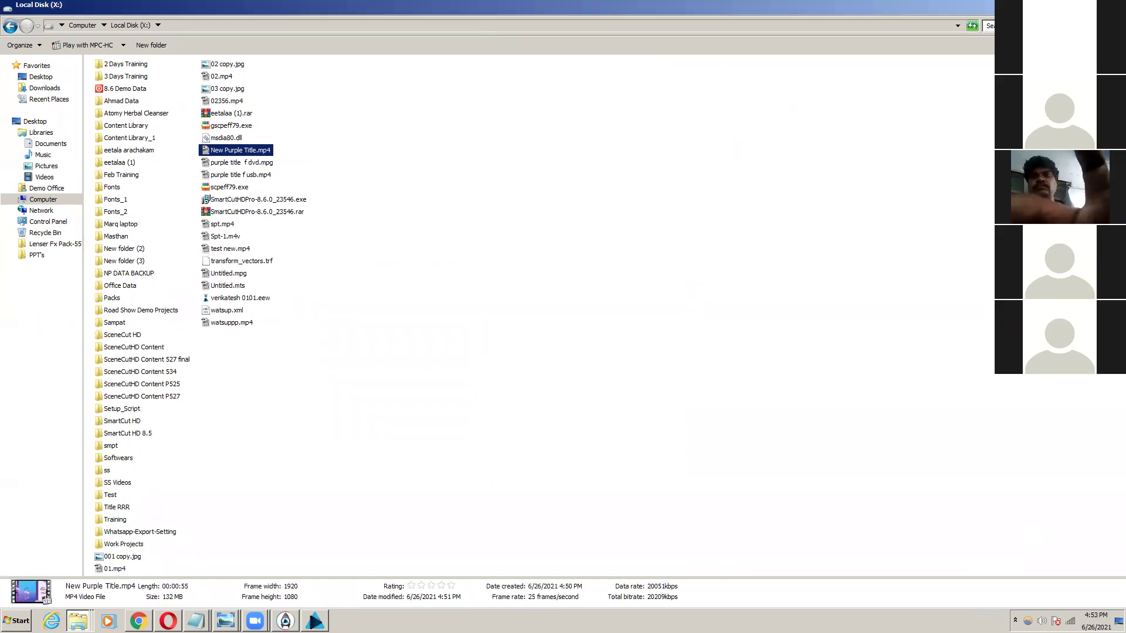
{"action": "key", "text": "super+Down"}
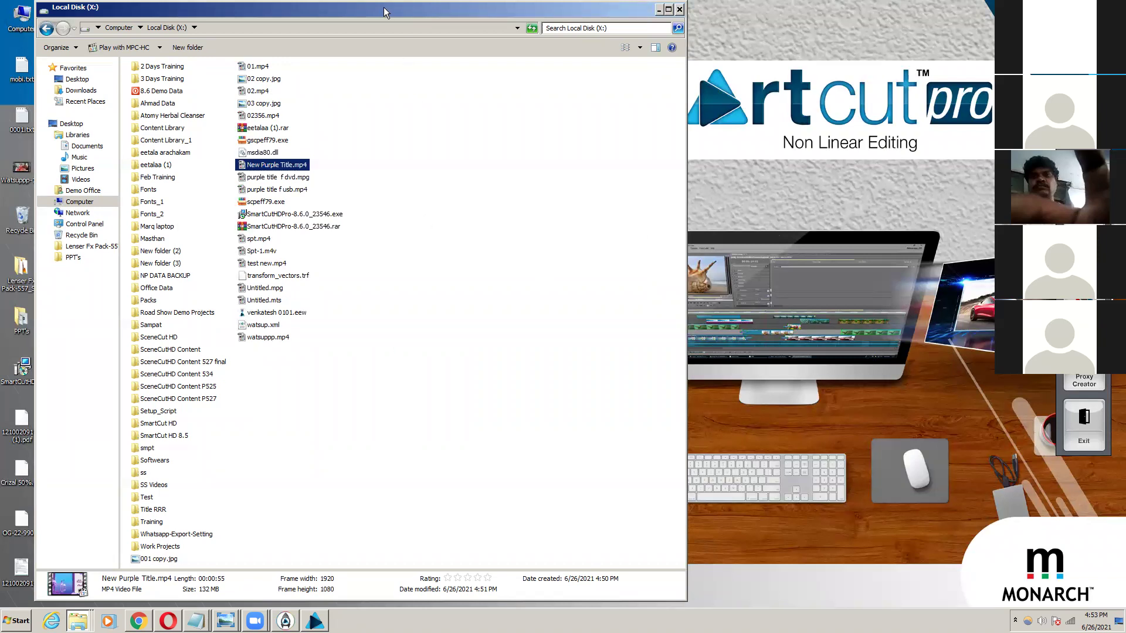
{"action": "left_click_drag", "start_coordinate": [384, 12], "coordinate": [680, 22]}
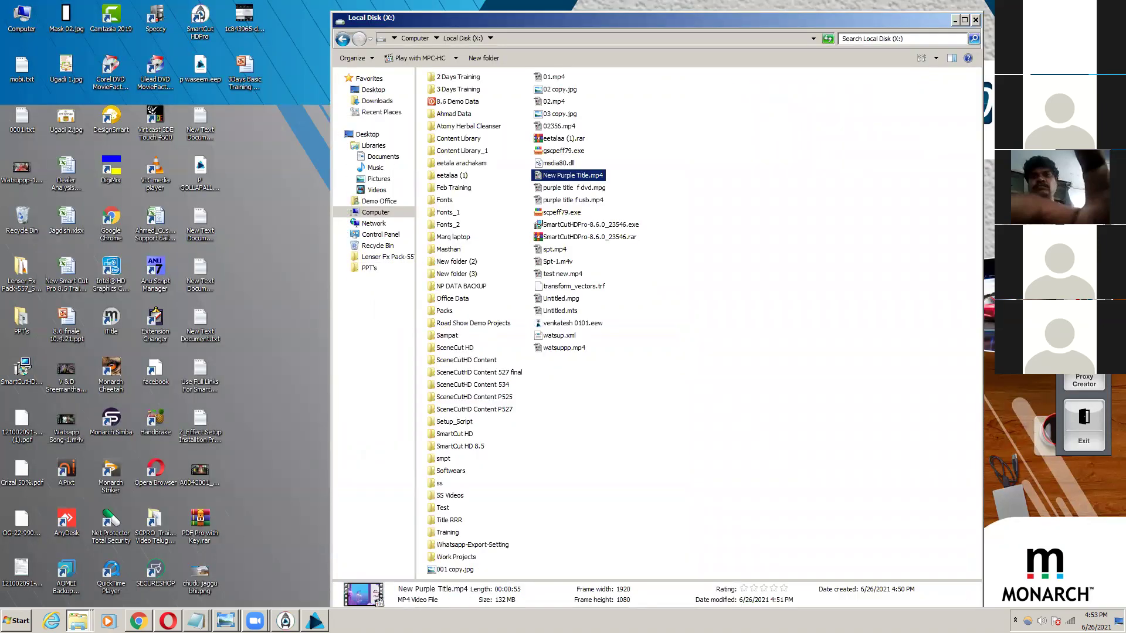
{"action": "left_click", "coordinate": [160, 425]}
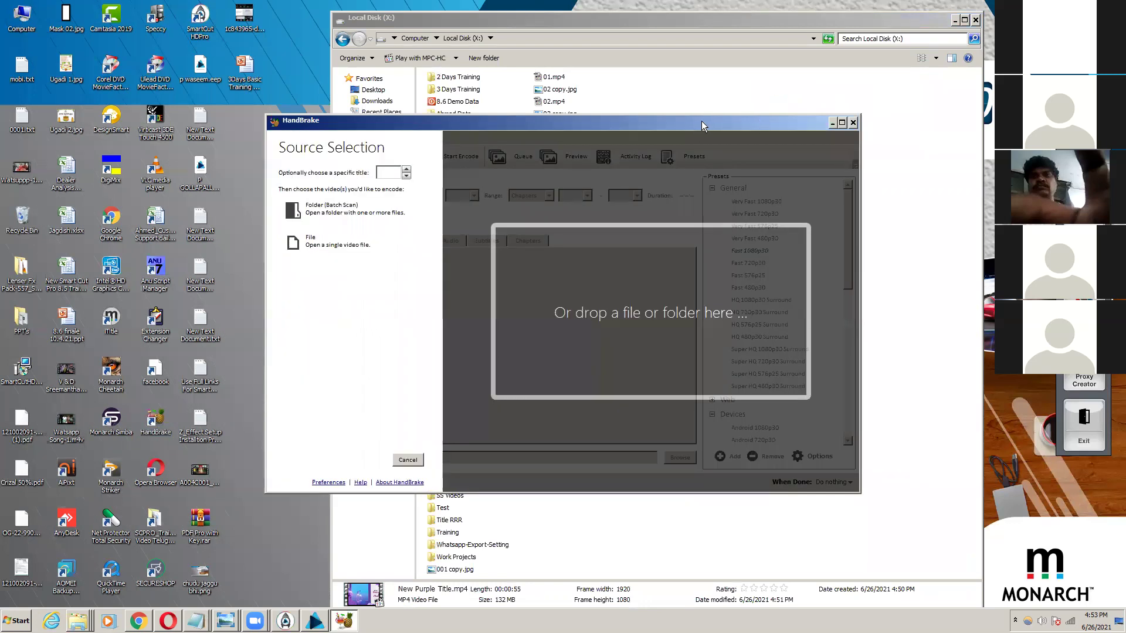
{"action": "left_click_drag", "start_coordinate": [703, 125], "coordinate": [508, 137]}
{"action": "left_click", "coordinate": [655, 22]}
{"action": "left_click_drag", "start_coordinate": [655, 22], "coordinate": [919, 29]}
{"action": "left_click_drag", "start_coordinate": [818, 180], "coordinate": [537, 244]}
{"action": "left_click_drag", "start_coordinate": [430, 304], "coordinate": [430, 303]}
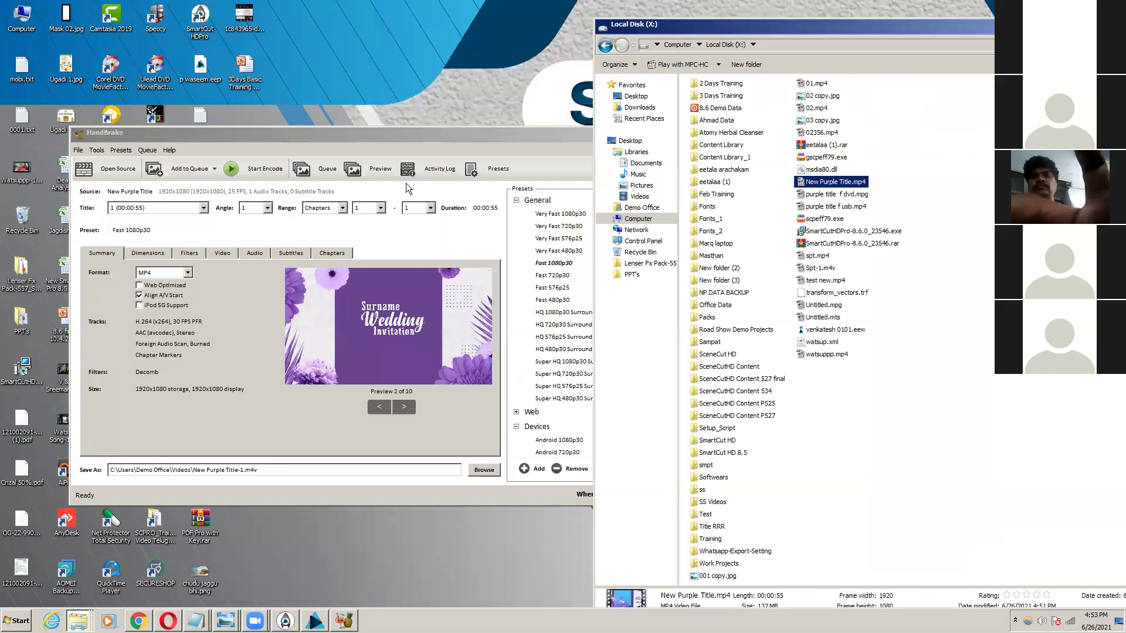
{"action": "left_click", "coordinate": [404, 132]}
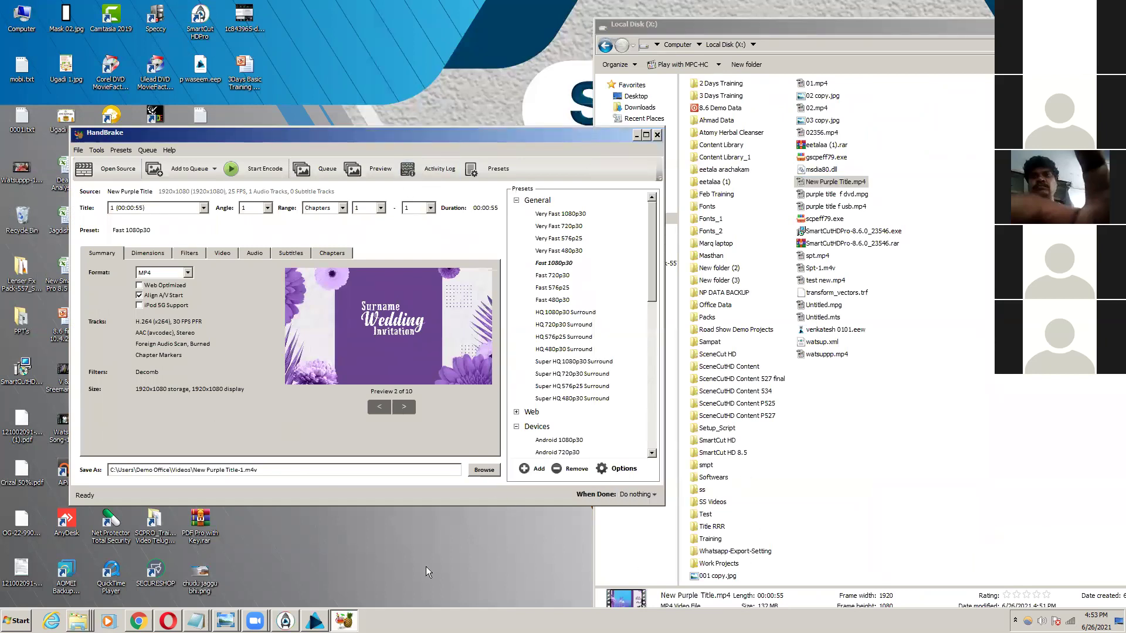
Step: Set the video's constant quality to RF 25 and its framerate to 25 FPS
{"action": "left_click", "coordinate": [226, 254]}
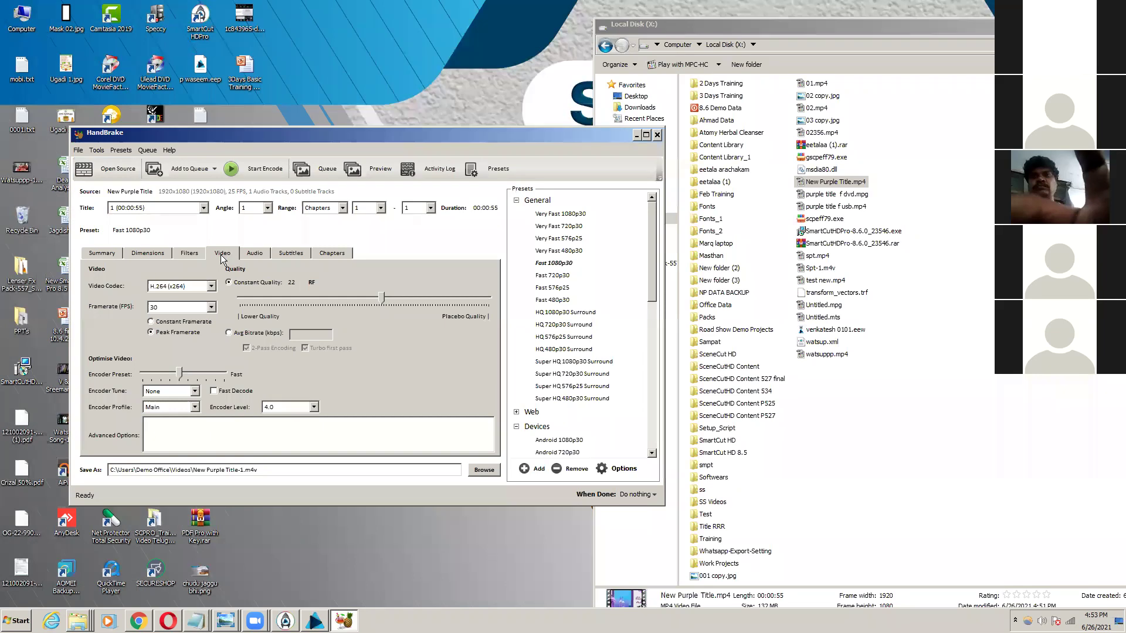
{"action": "left_click", "coordinate": [373, 296]}
{"action": "left_click_drag", "start_coordinate": [369, 299], "coordinate": [367, 300]}
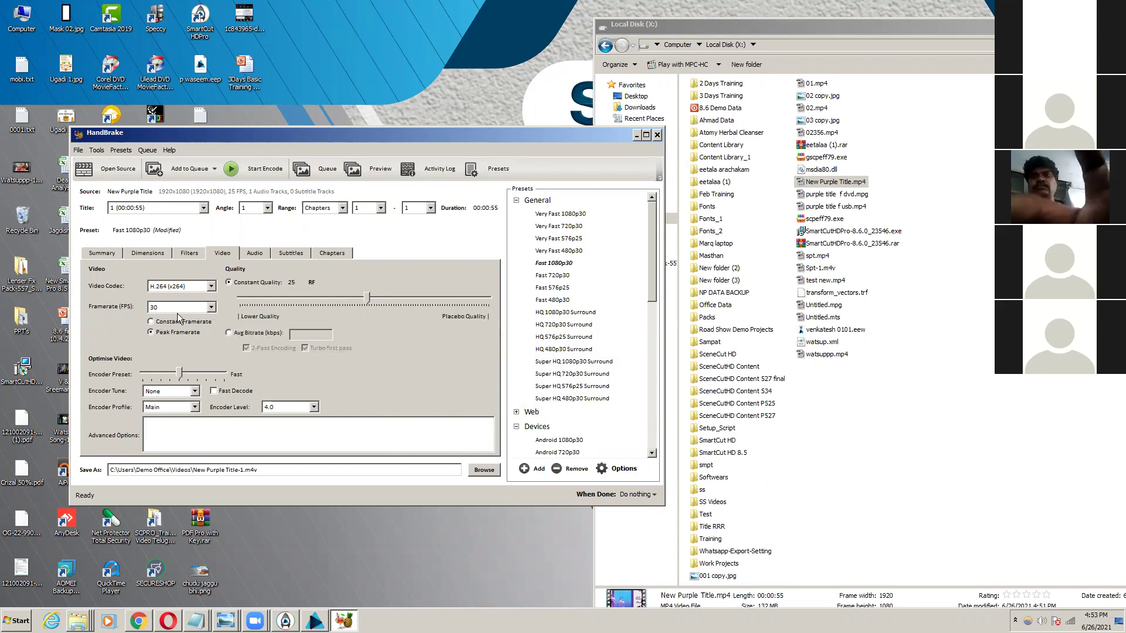
{"action": "left_click", "coordinate": [210, 308]}
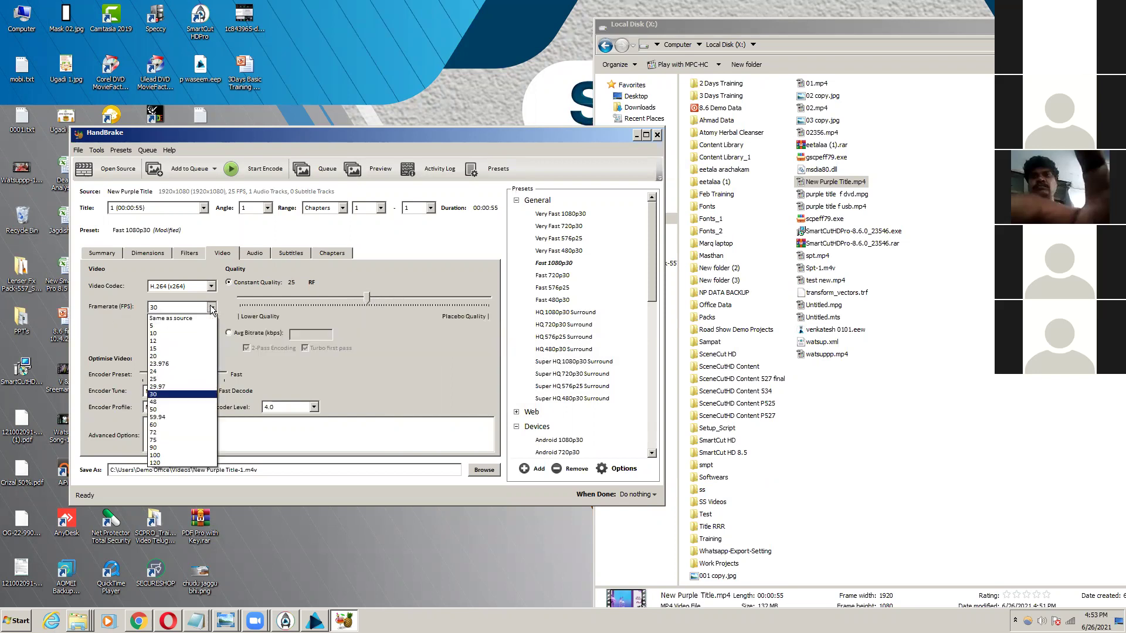
{"action": "left_click", "coordinate": [163, 379]}
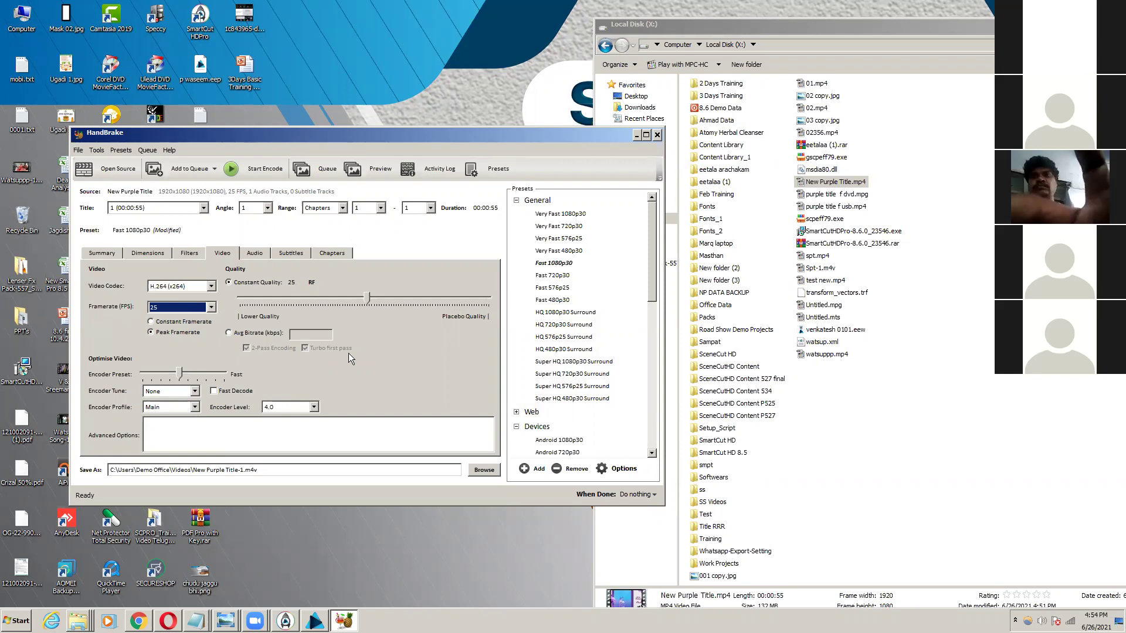
Step: Set the output to New Purple Title-1.m4v on the Desktop and start the encode
{"action": "left_click", "coordinate": [485, 471]}
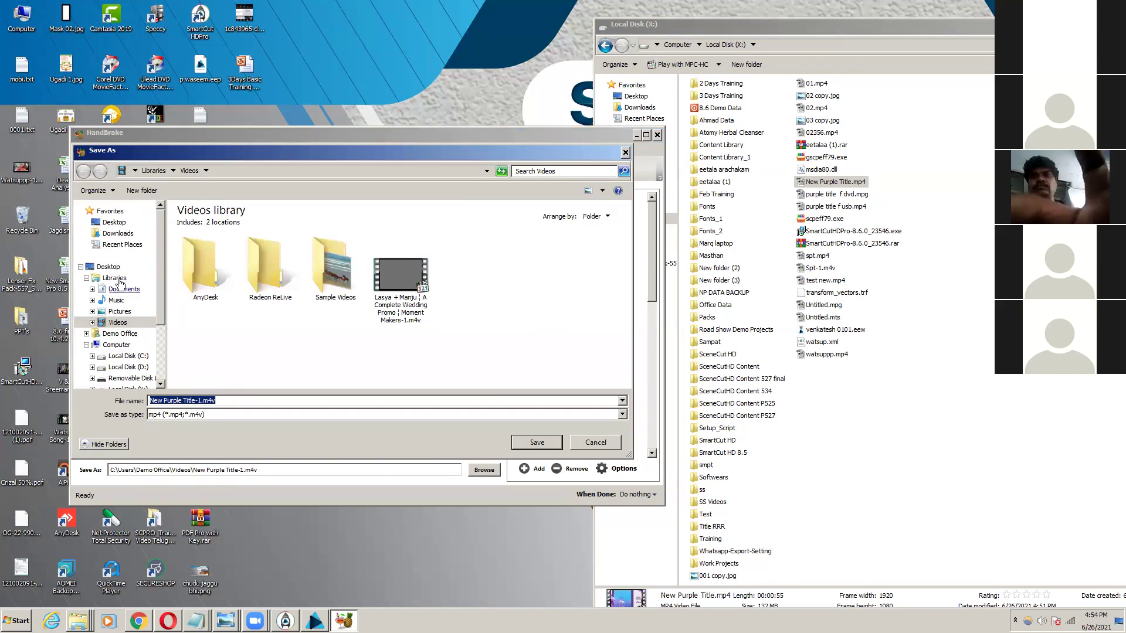
{"action": "left_click", "coordinate": [124, 225]}
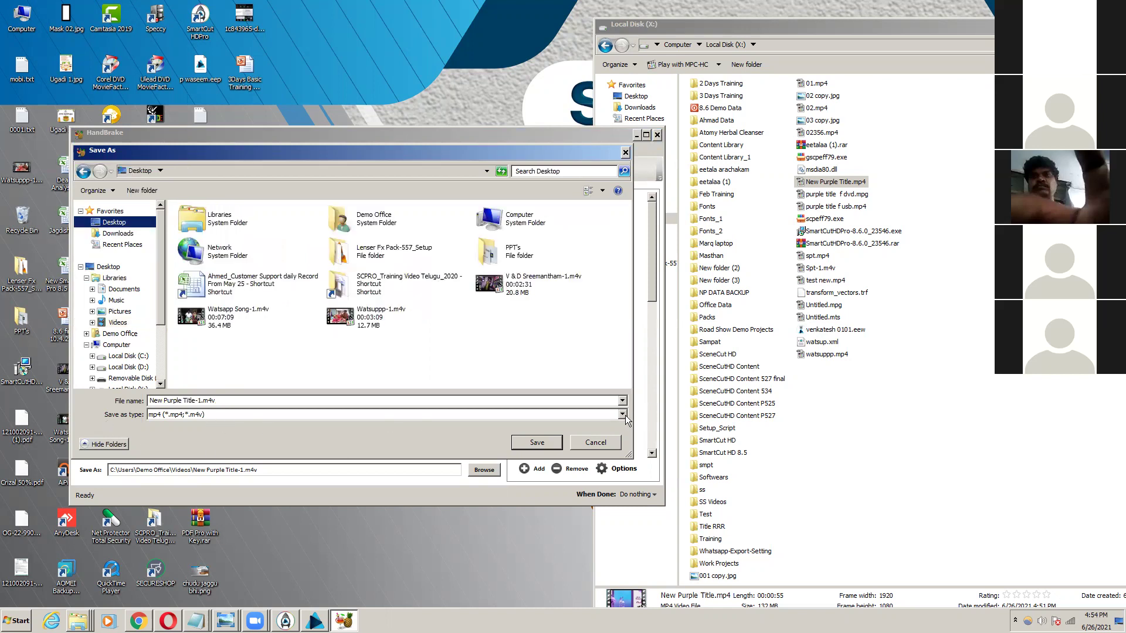
{"action": "left_click", "coordinate": [537, 443]}
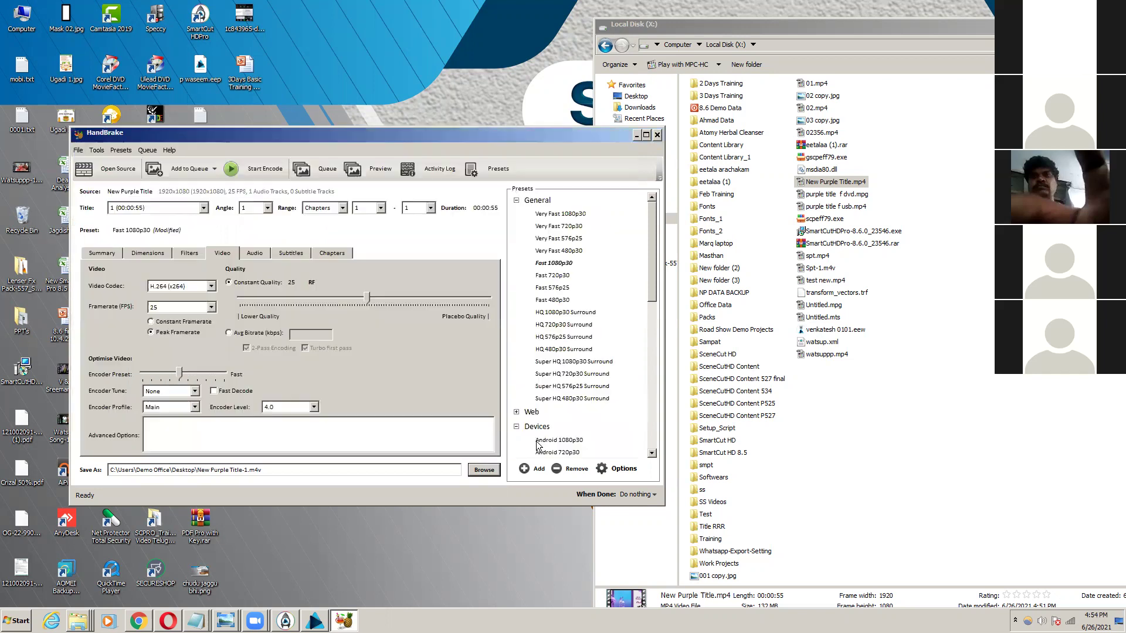
{"action": "left_click", "coordinate": [107, 255]}
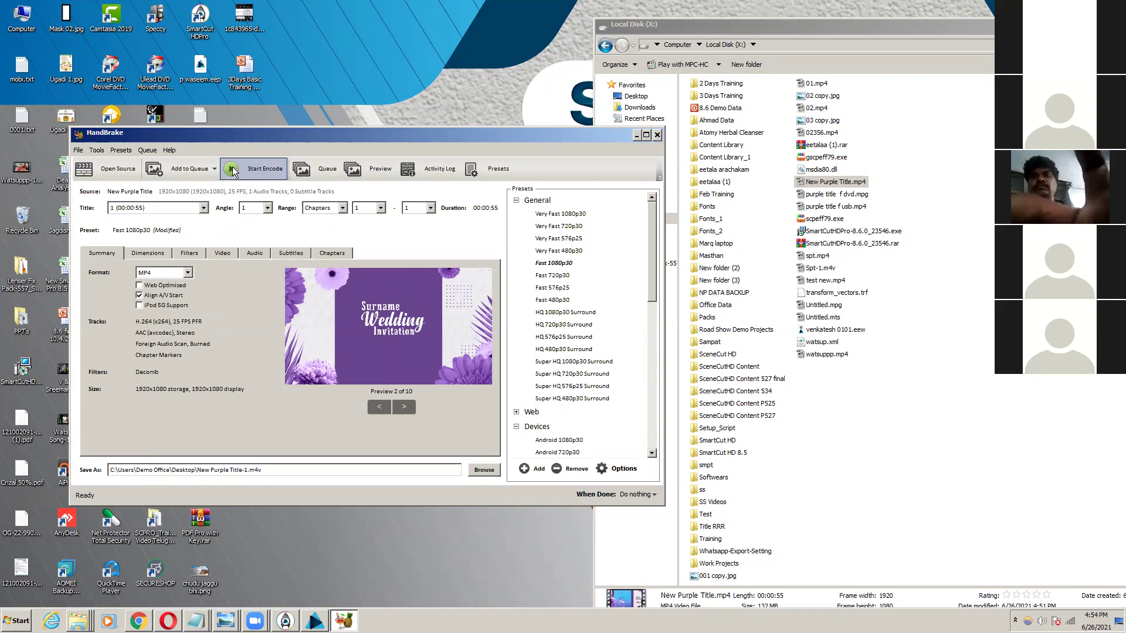
{"action": "left_click", "coordinate": [233, 169]}
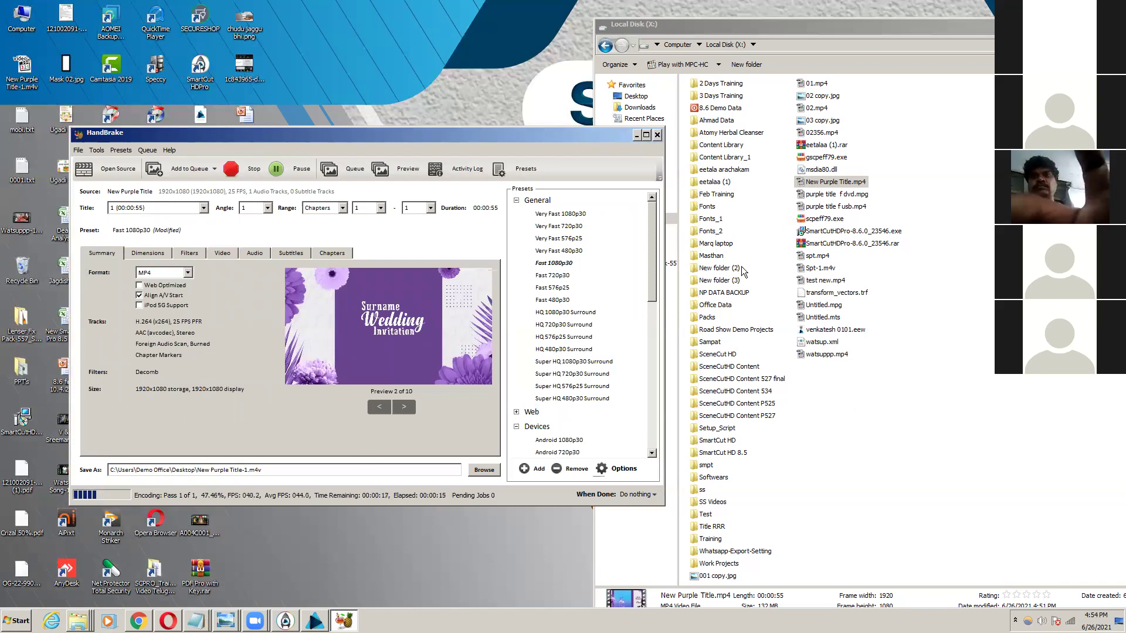
Step: Compare the file sizes of the original New Purple Title.mp4 and the encoded New Purple Title-1.m4v in their file properties
{"action": "left_click", "coordinate": [820, 185]}
{"action": "right_click", "coordinate": [820, 185]}
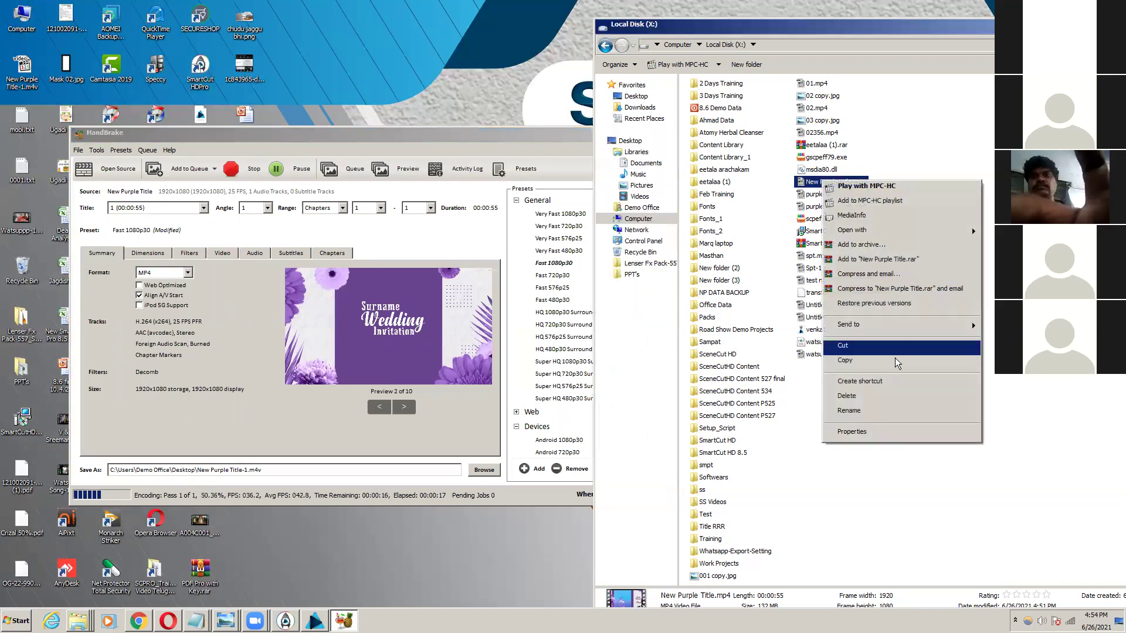
{"action": "left_click", "coordinate": [870, 432]}
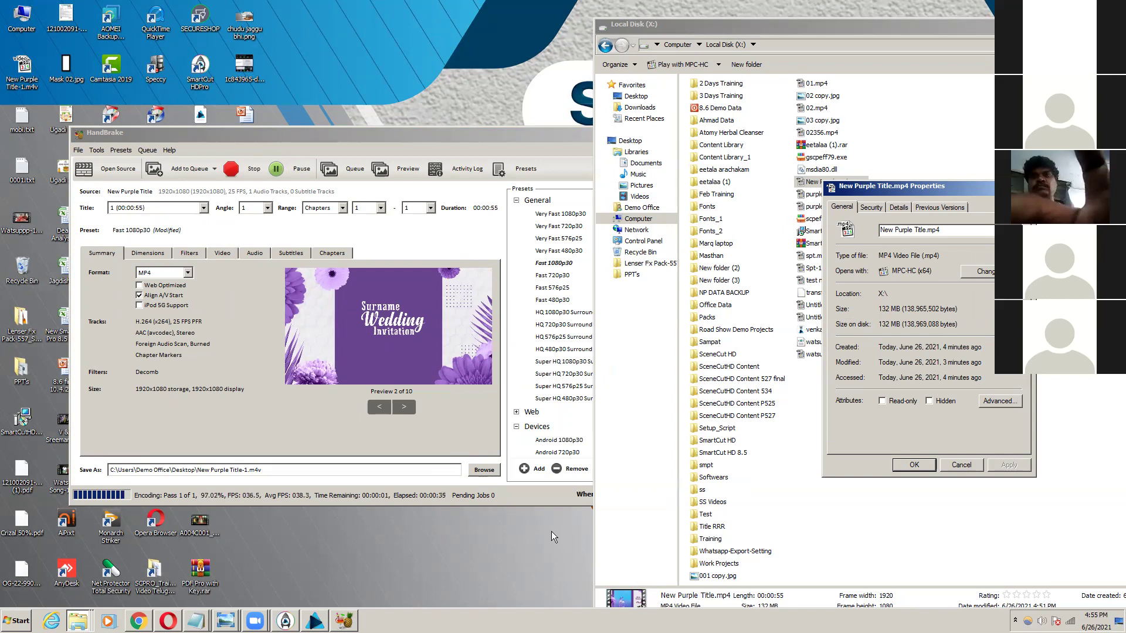
{"action": "left_click", "coordinate": [446, 137]}
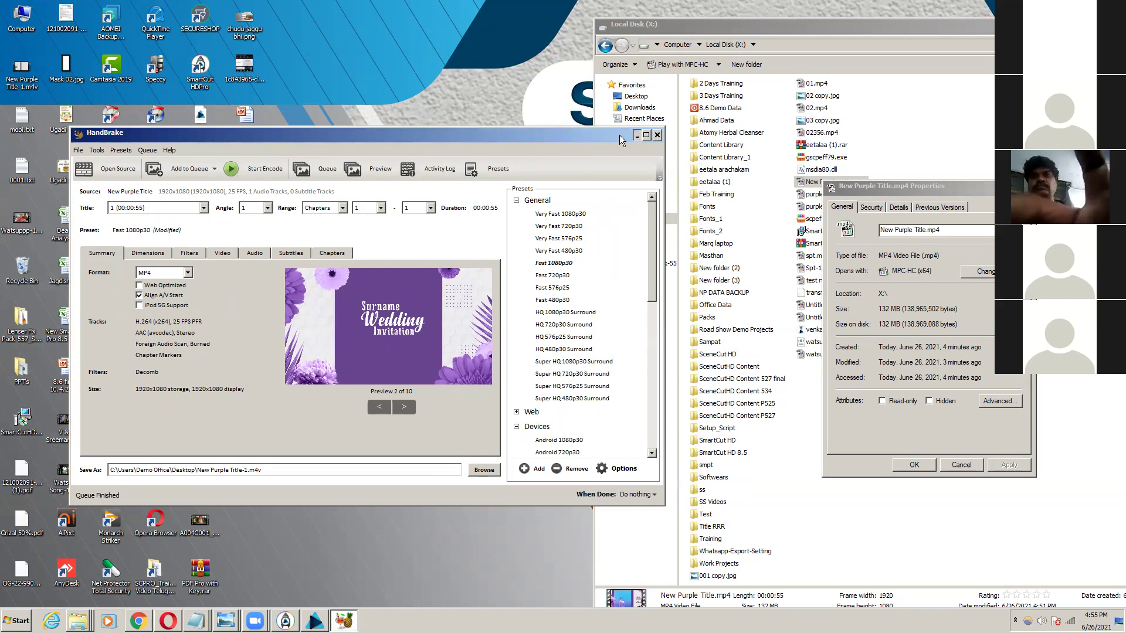
{"action": "left_click", "coordinate": [637, 136]}
{"action": "right_click", "coordinate": [27, 68]}
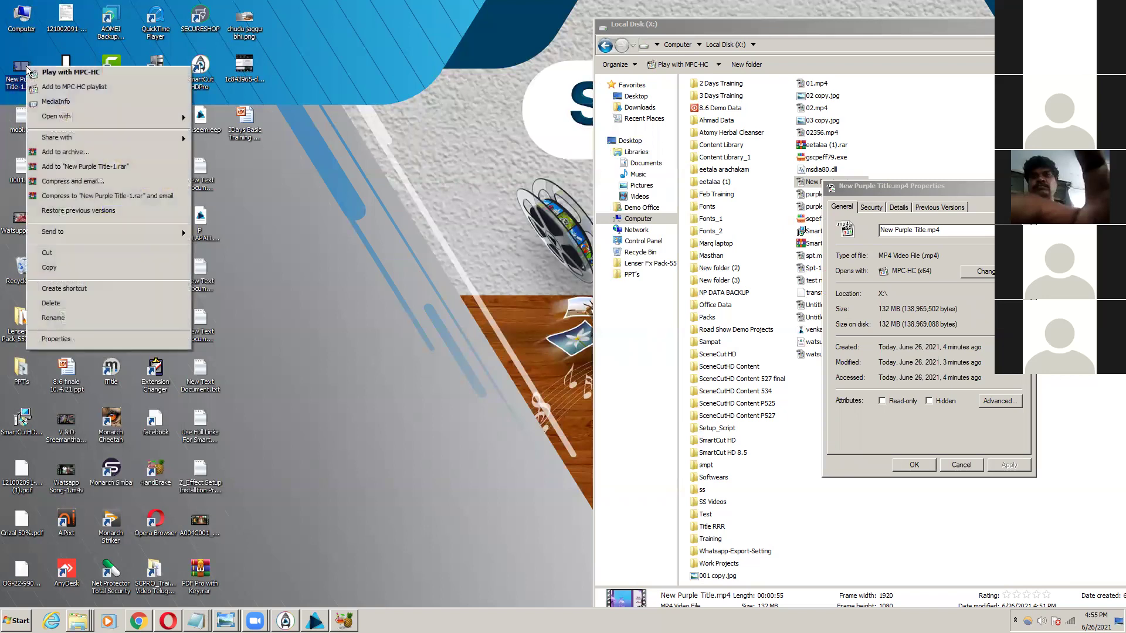
{"action": "left_click", "coordinate": [48, 339]}
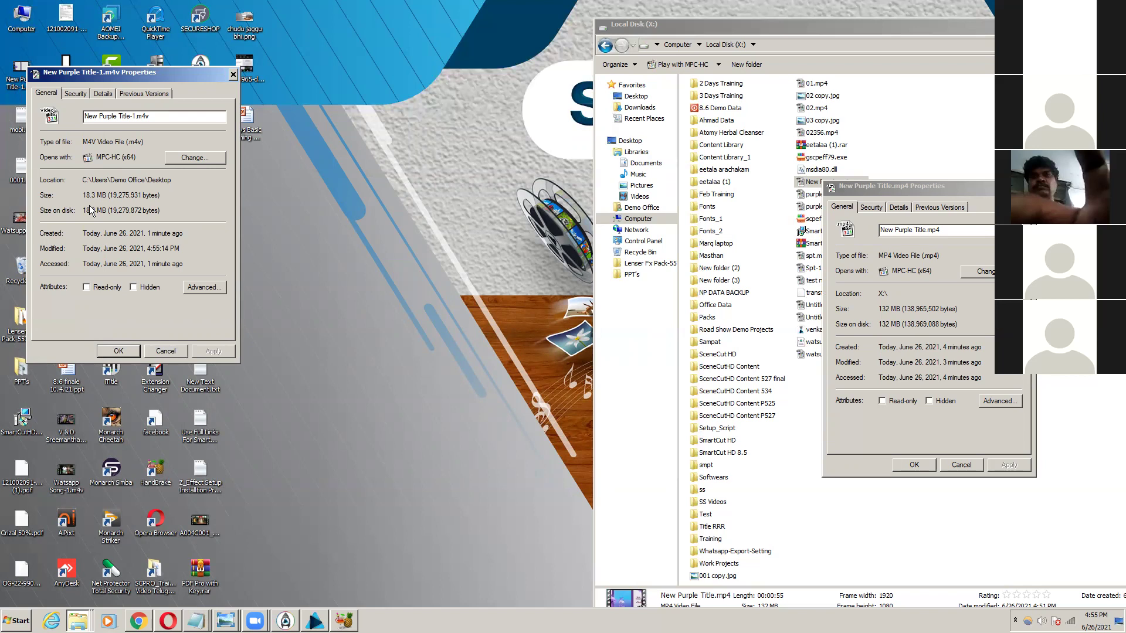
Step: Close both property windows and preview New Purple Title-1.m4v from the desktop in VLC media player with the volume lowered
{"action": "left_click", "coordinate": [234, 74]}
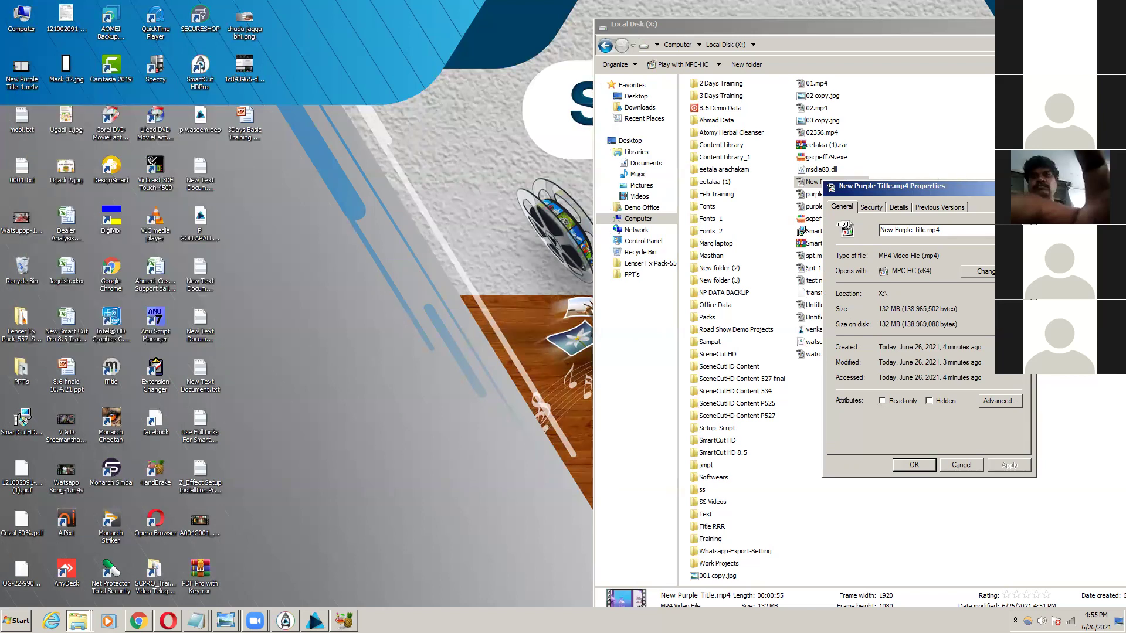
{"action": "left_click", "coordinate": [1027, 186]}
{"action": "right_click", "coordinate": [32, 66]}
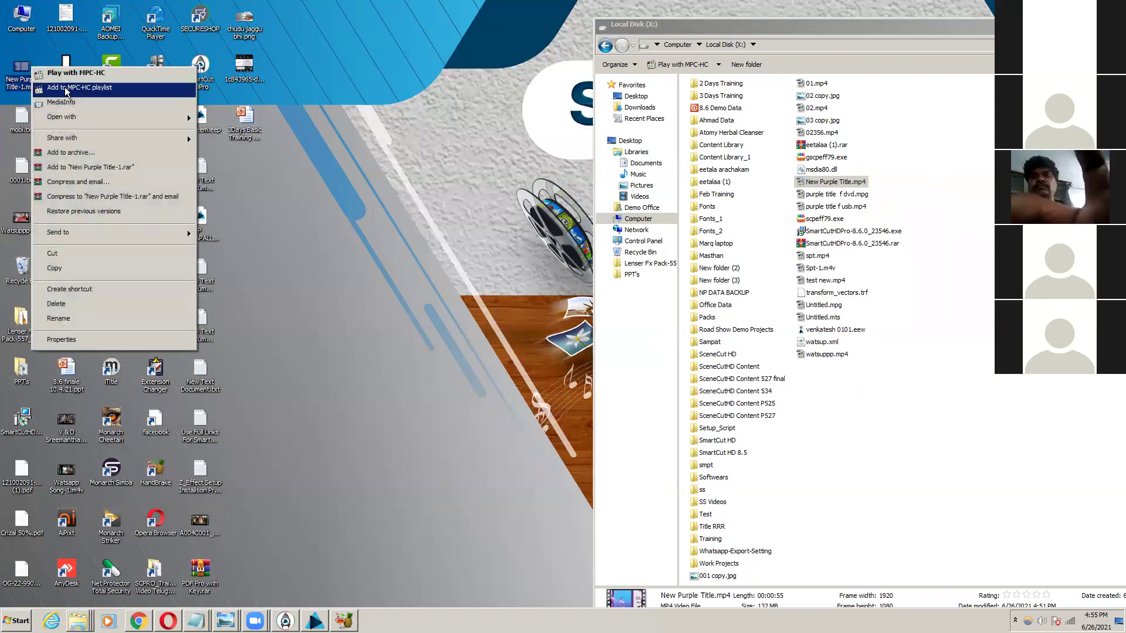
{"action": "mouse_move", "coordinate": [147, 118]}
{"action": "left_click", "coordinate": [228, 146]}
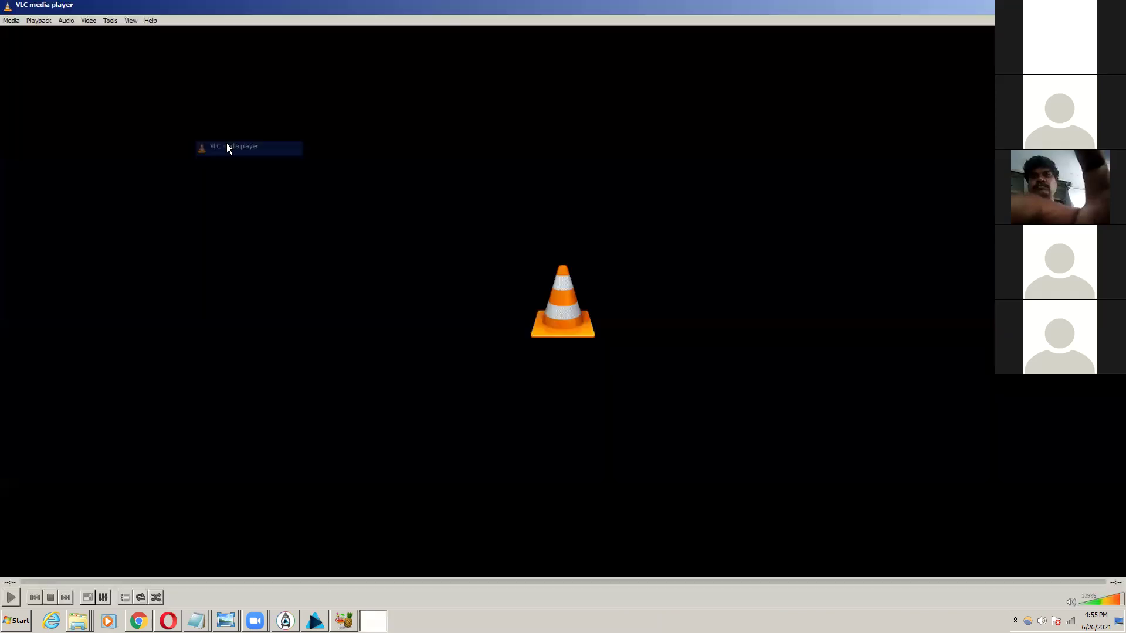
{"action": "scroll", "coordinate": [456, 255], "scroll_direction": "down", "scroll_amount": 15}
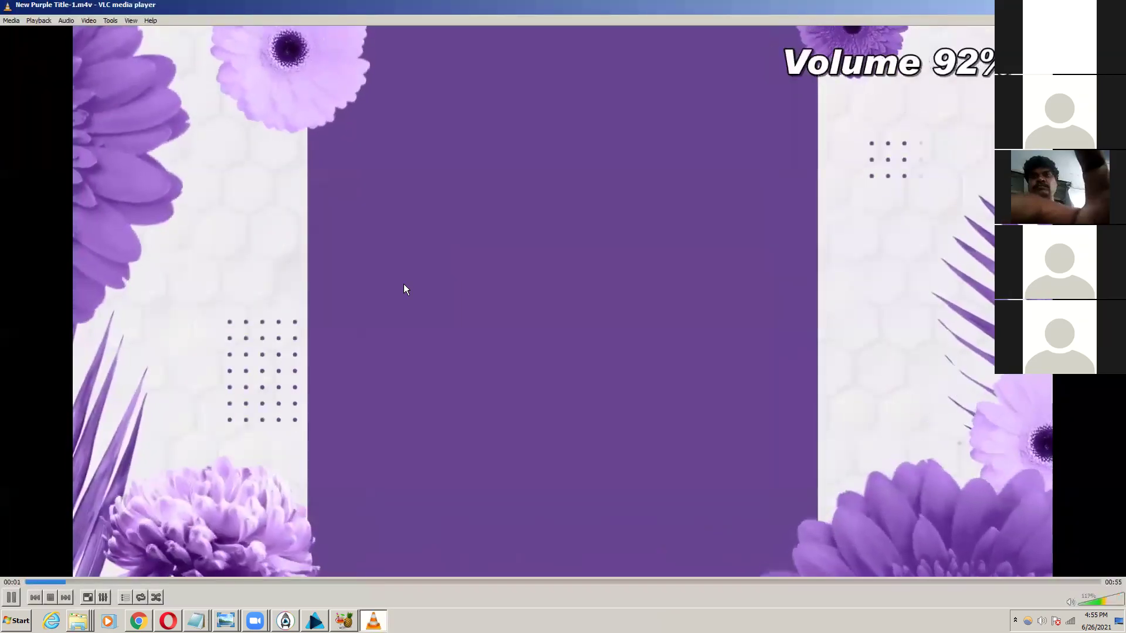
{"action": "scroll", "coordinate": [403, 284], "scroll_direction": "down", "scroll_amount": 15}
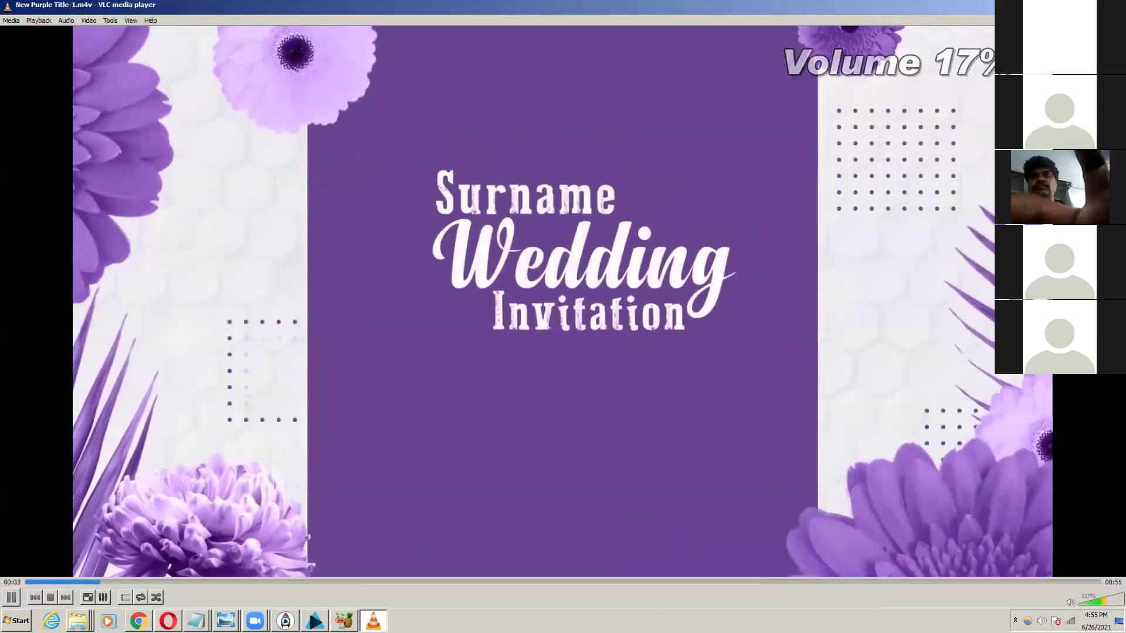
{"action": "scroll", "coordinate": [404, 284], "scroll_direction": "up", "scroll_amount": 2}
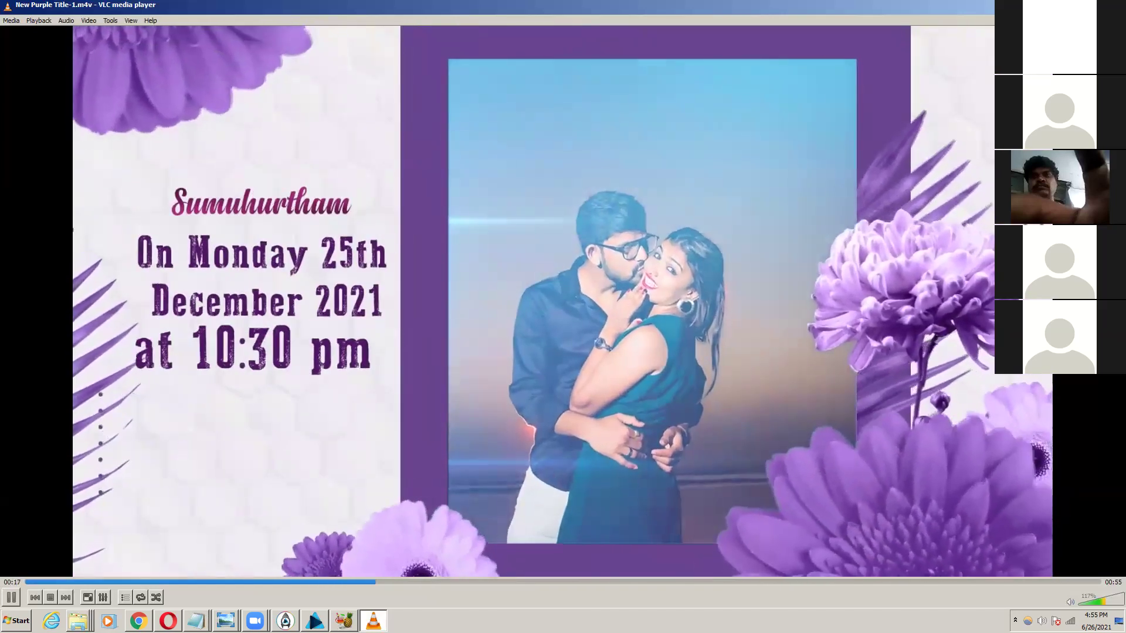
{"action": "left_click", "coordinate": [1095, 6]}
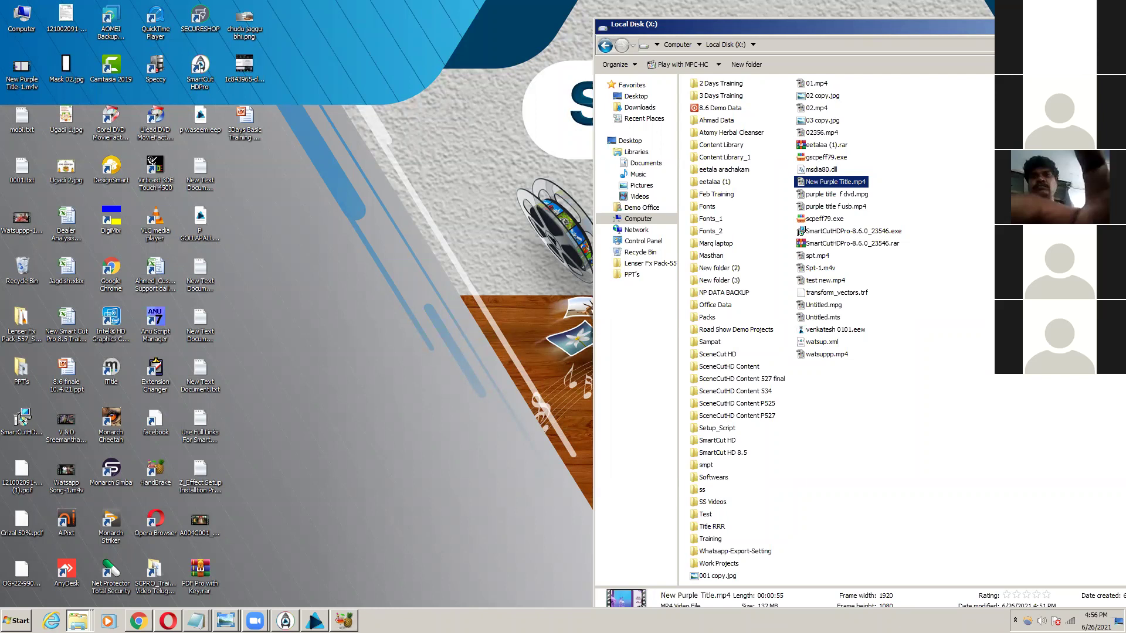
Step: Recheck the file size of New Purple Title.mp4 on Local Disk (X:) in its file properties
{"action": "right_click", "coordinate": [840, 180]}
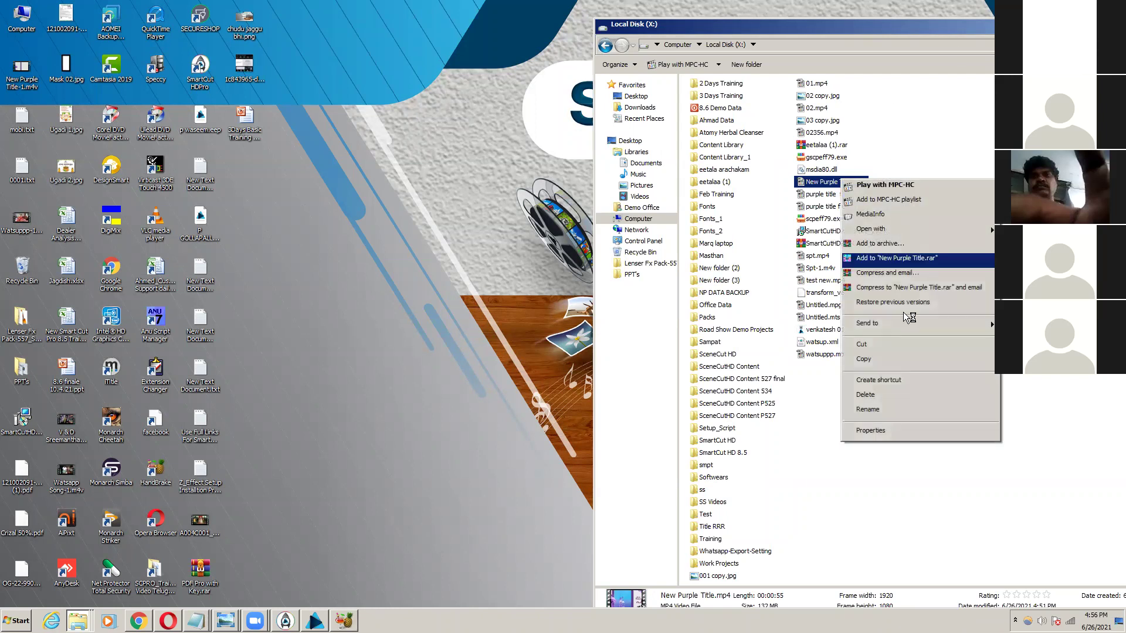
{"action": "left_click", "coordinate": [916, 432]}
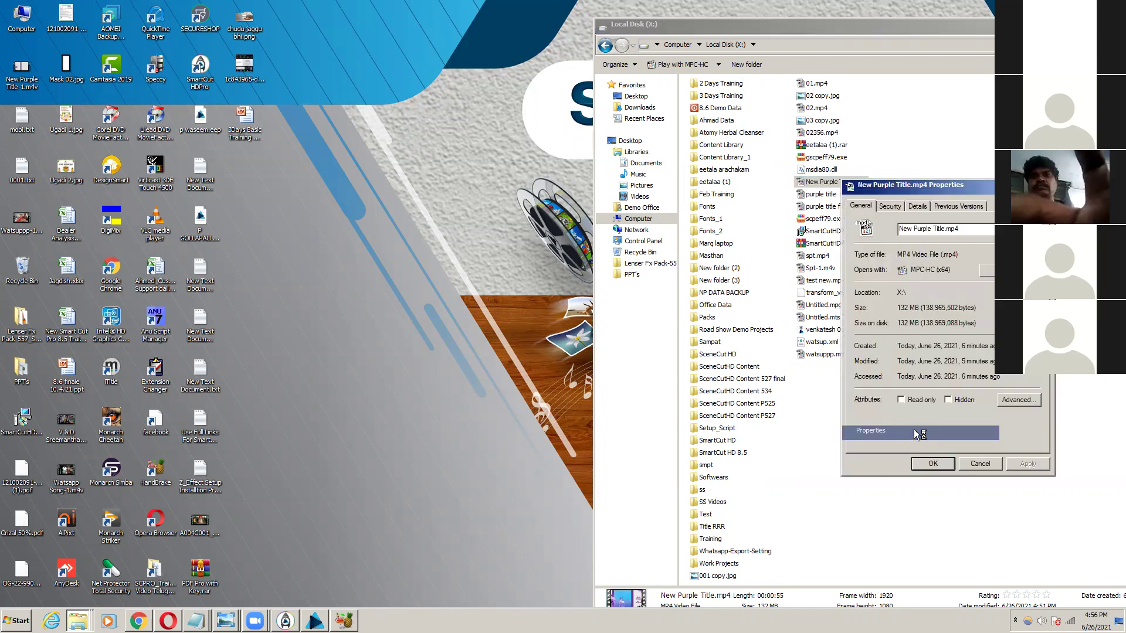
{"action": "left_click", "coordinate": [975, 465]}
{"action": "right_click", "coordinate": [809, 182]}
{"action": "key", "text": "Escape"}
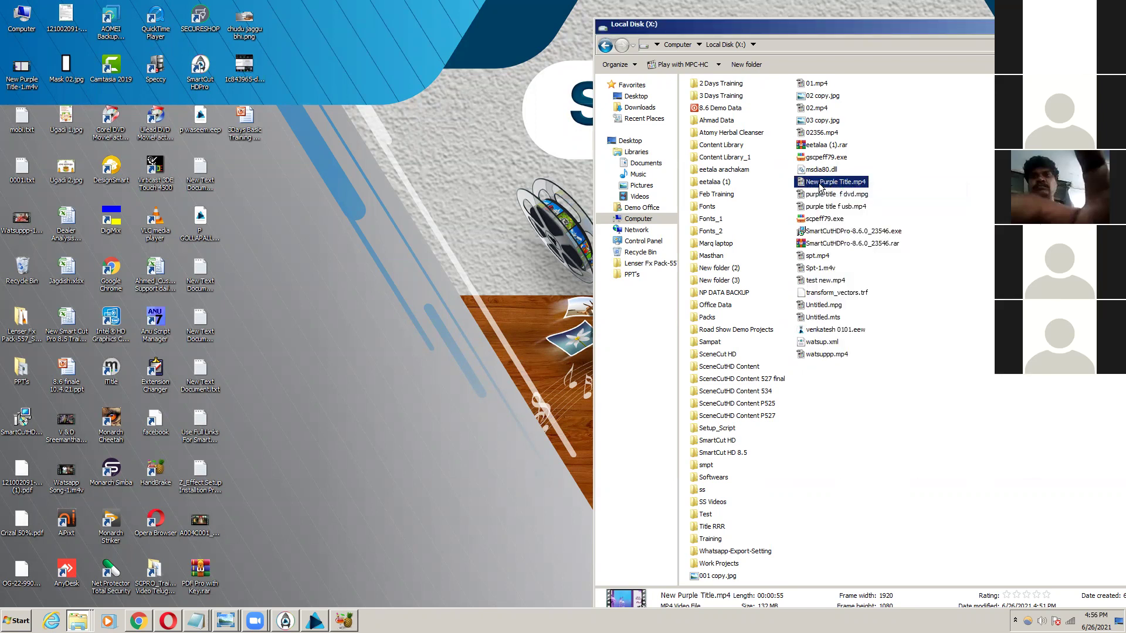
Step: Play the original New Purple Title.mp4, close it, and play New Purple Title-1.m4v full screen in MPC-HC to compare quality
{"action": "double_click", "coordinate": [820, 182]}
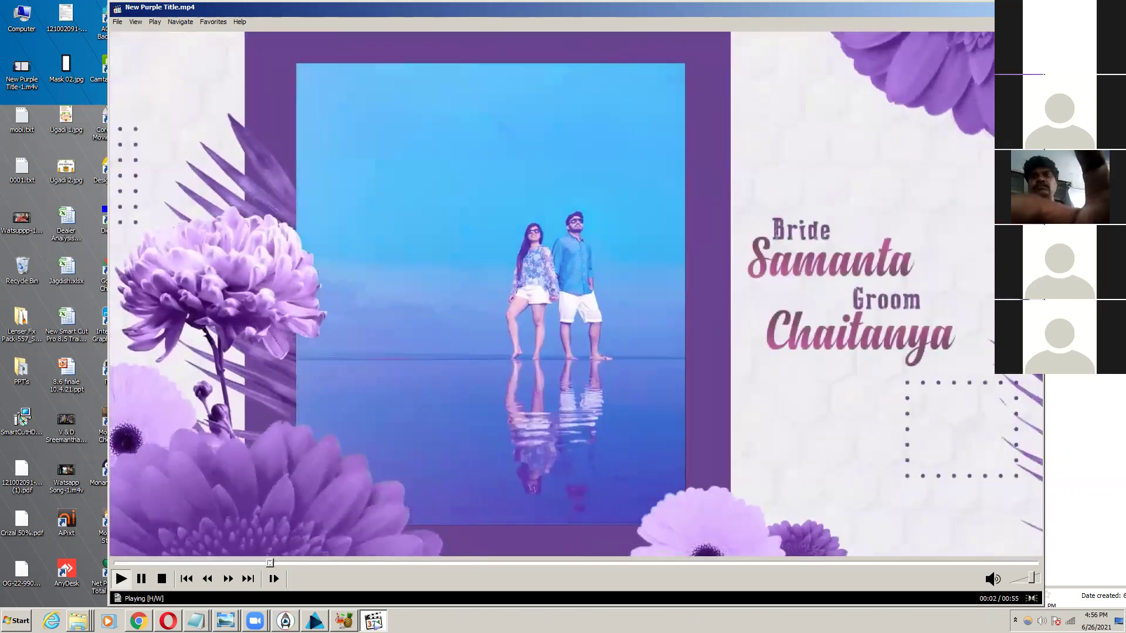
{"action": "key", "text": "alt+F4"}
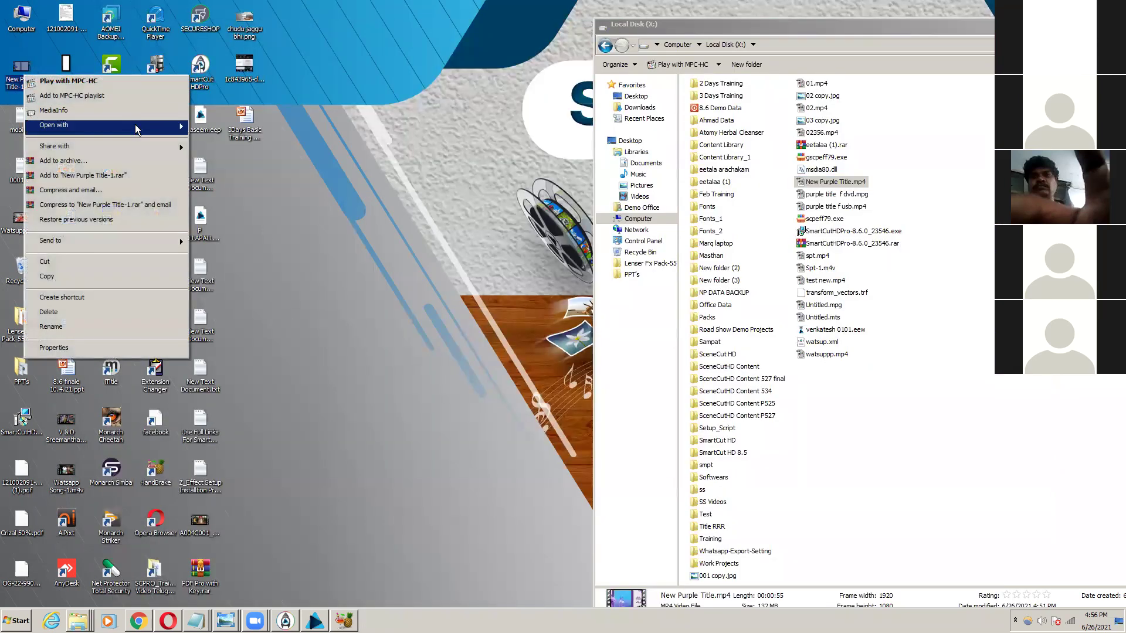
{"action": "left_click", "coordinate": [155, 81]}
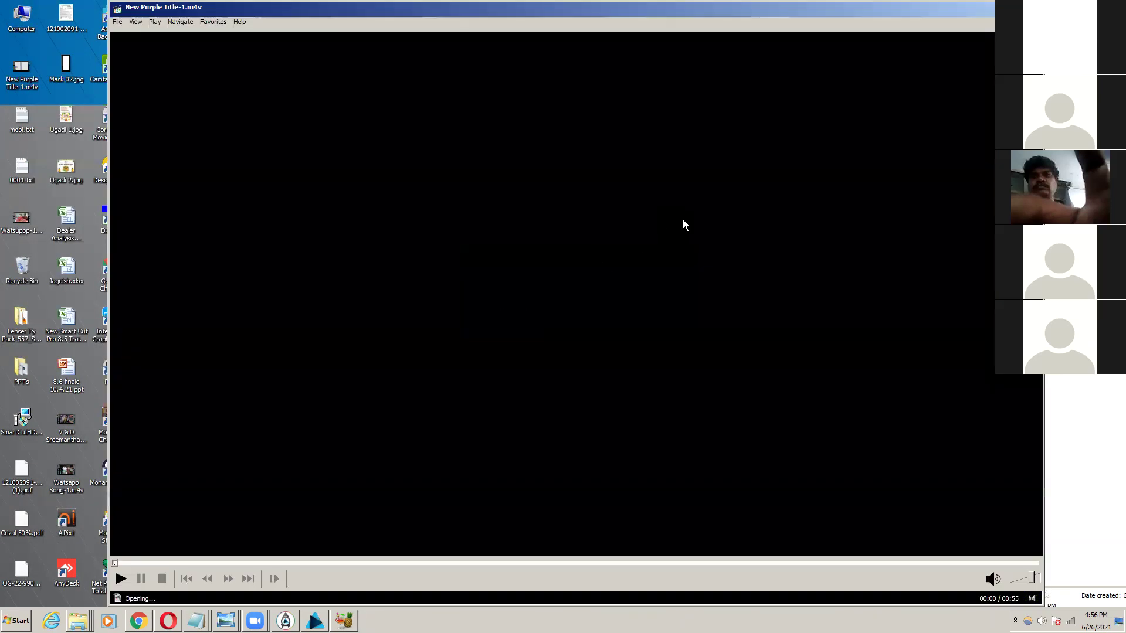
{"action": "double_click", "coordinate": [985, 75]}
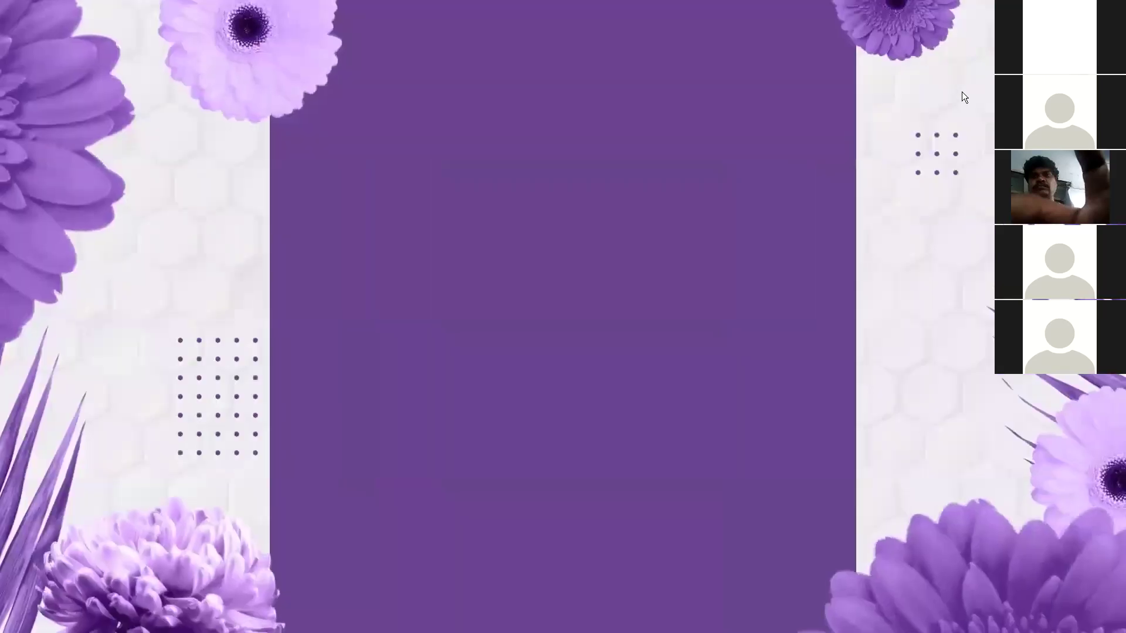
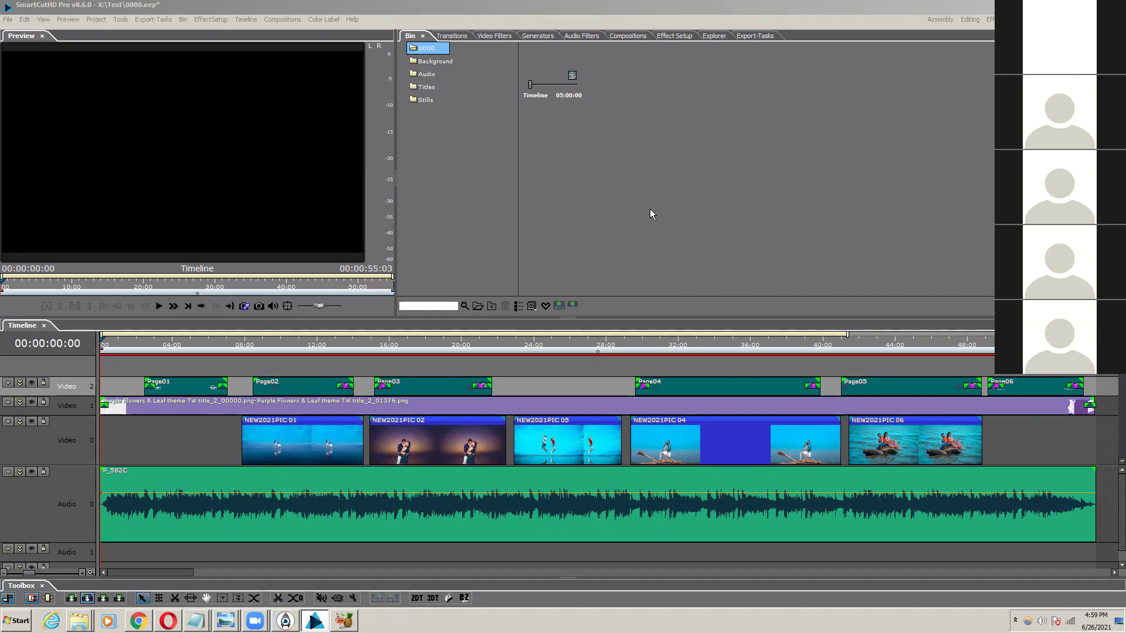
Step: Launch iTitle from SmartCutHD Pro and open Purple Flowers & Leaf theme Title_P582_.mtl, cancelling the missing reference choice
{"action": "left_click", "coordinate": [450, 598]}
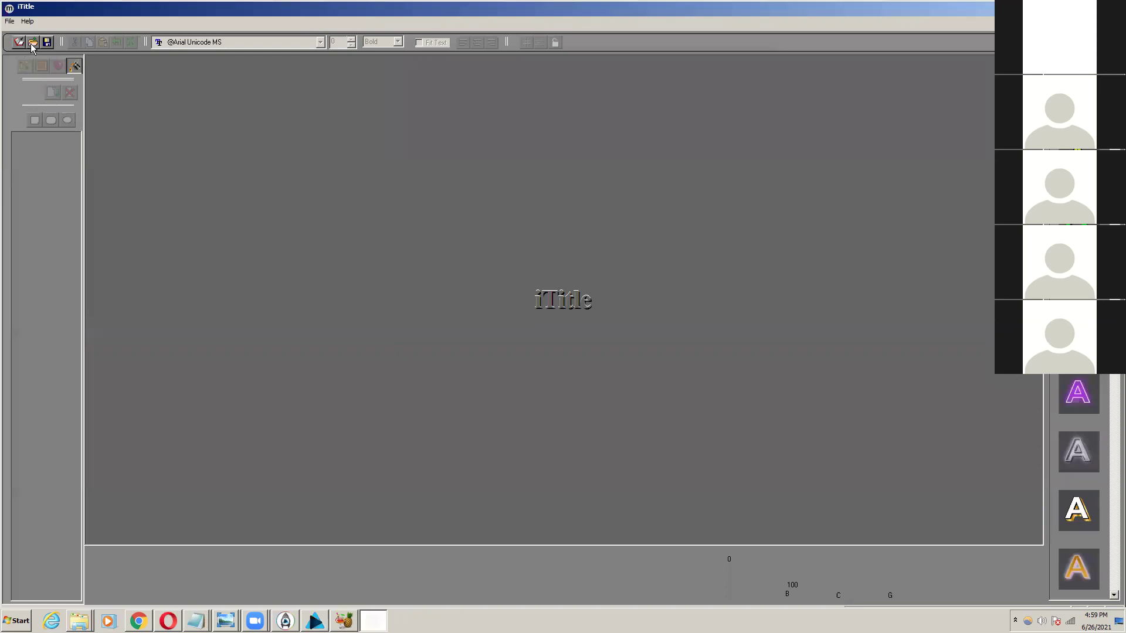
{"action": "left_click", "coordinate": [32, 42]}
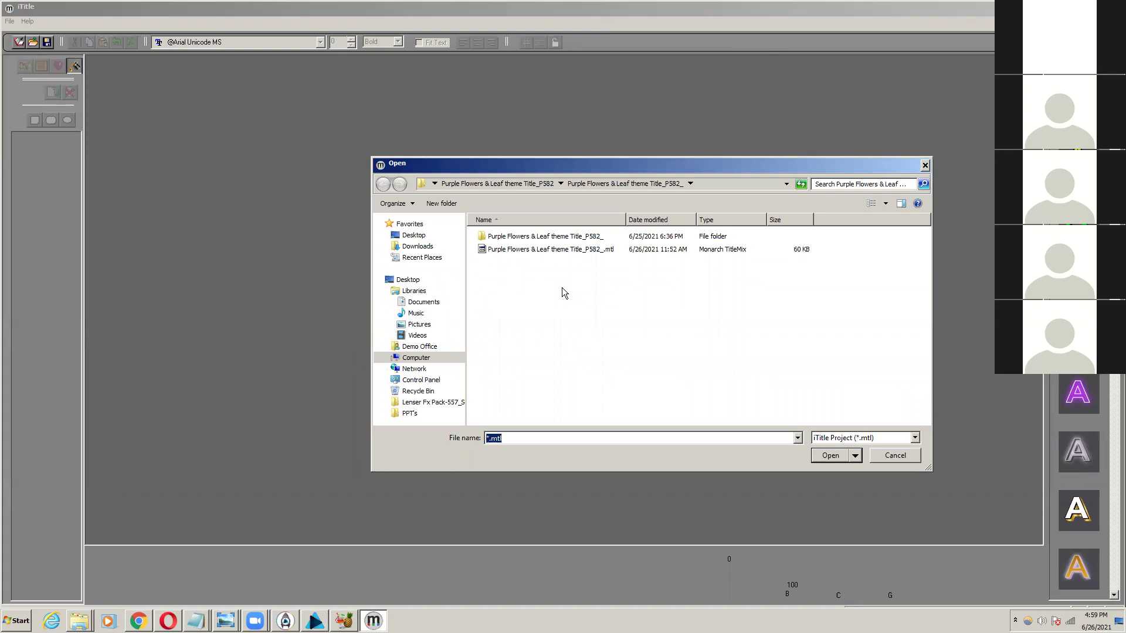
{"action": "left_click", "coordinate": [556, 251]}
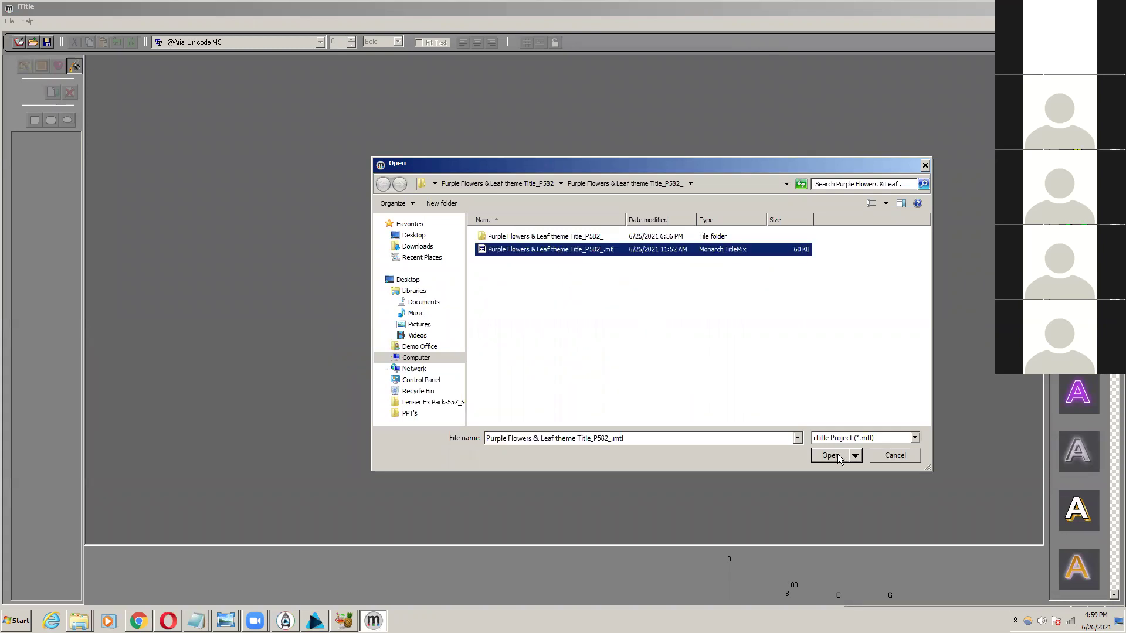
{"action": "left_click", "coordinate": [836, 455]}
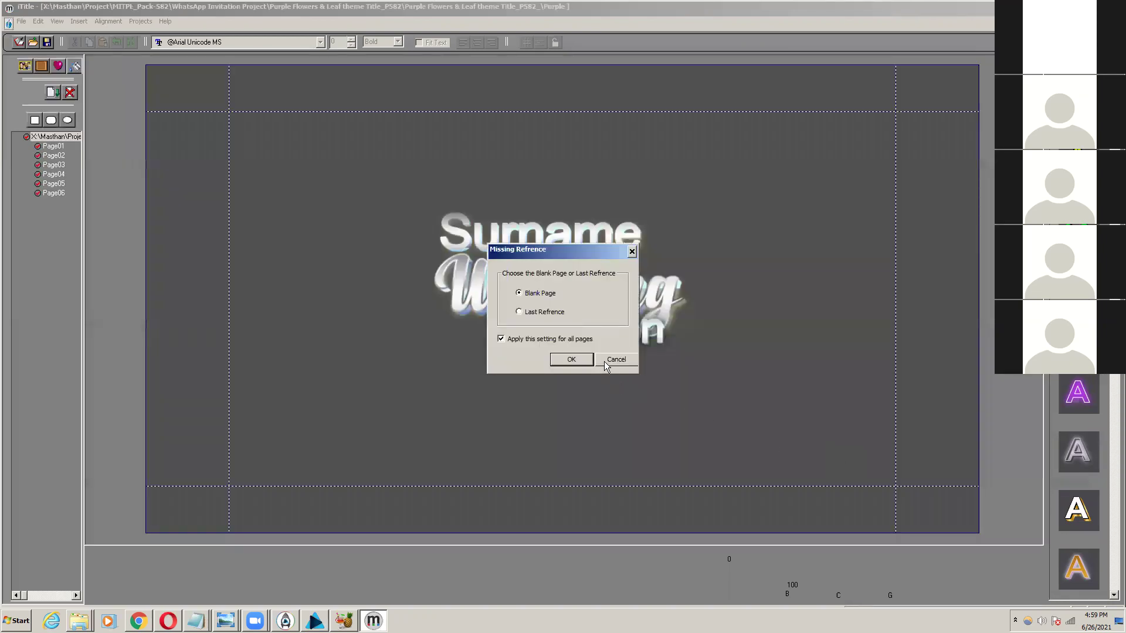
{"action": "left_click", "coordinate": [604, 362]}
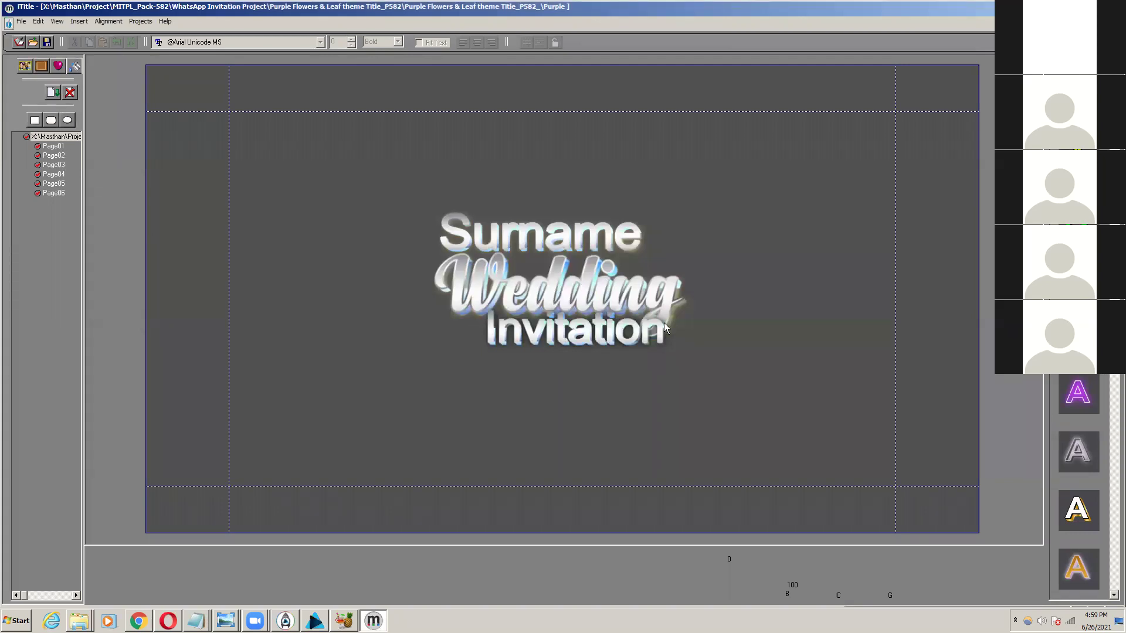
Step: Examine the Wedding text on the first title page and open Page02, dismissing the missing reference choice
{"action": "left_click", "coordinate": [514, 253]}
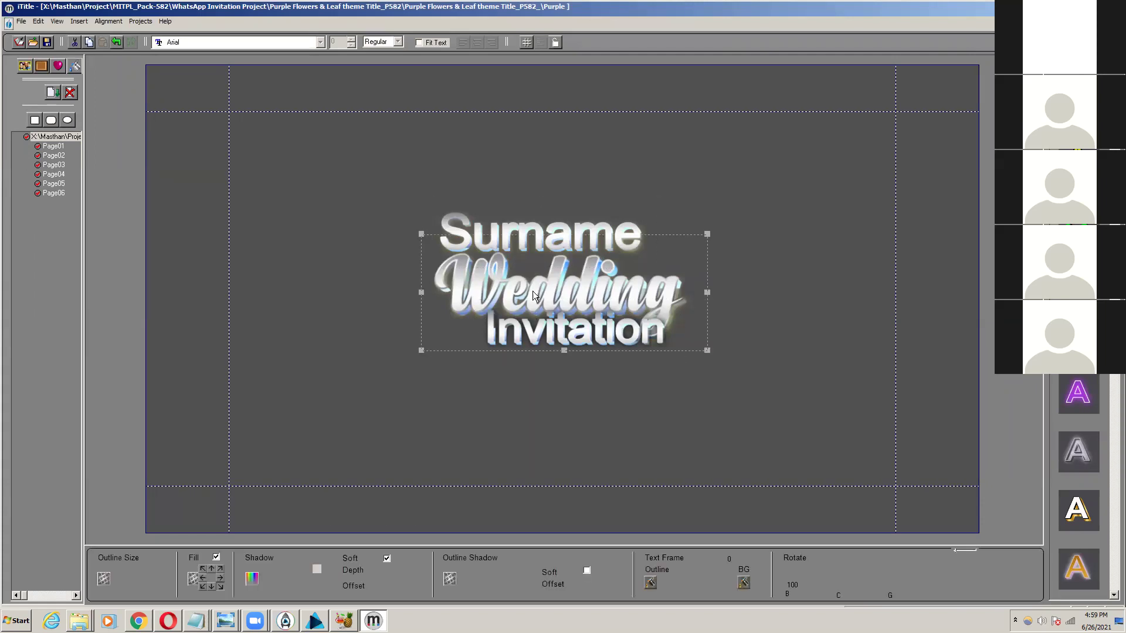
{"action": "left_click", "coordinate": [293, 260]}
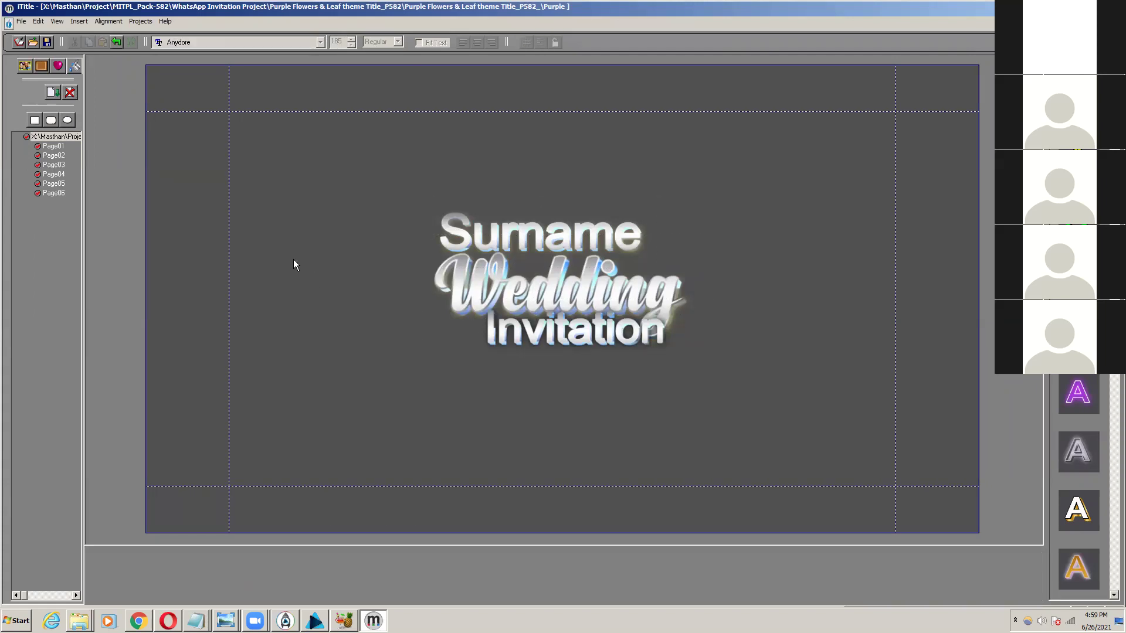
{"action": "left_click", "coordinate": [53, 154]}
{"action": "left_click", "coordinate": [604, 362]}
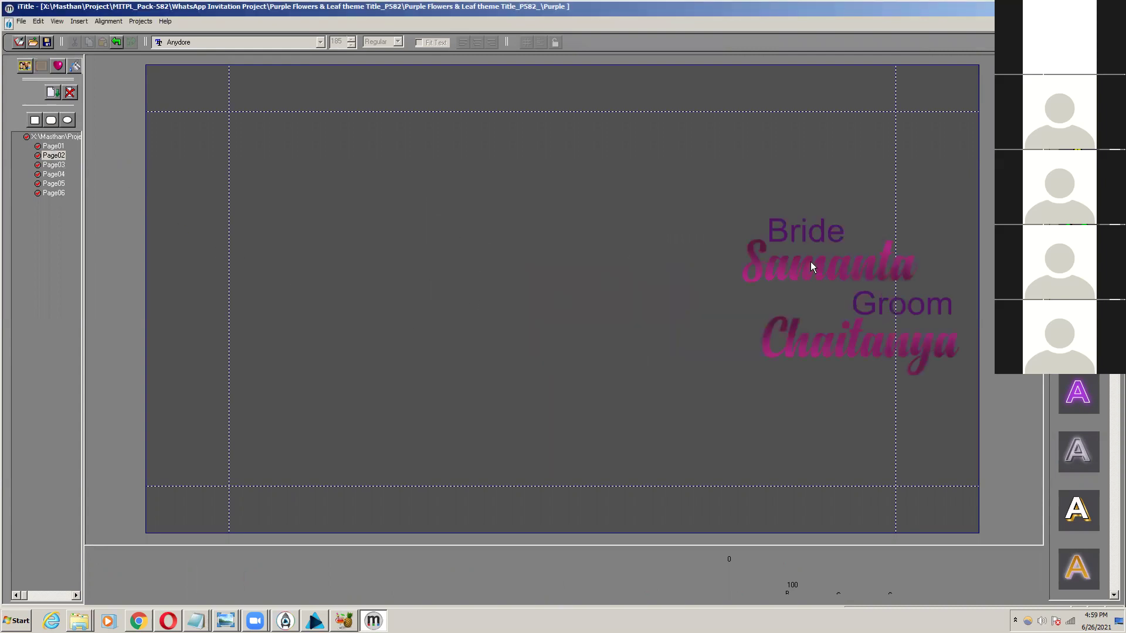
Step: Open Page01 with a blank page reference and move the Surname, Wedding and Invitation texts individually to the left safe-area guide
{"action": "left_click", "coordinate": [53, 146]}
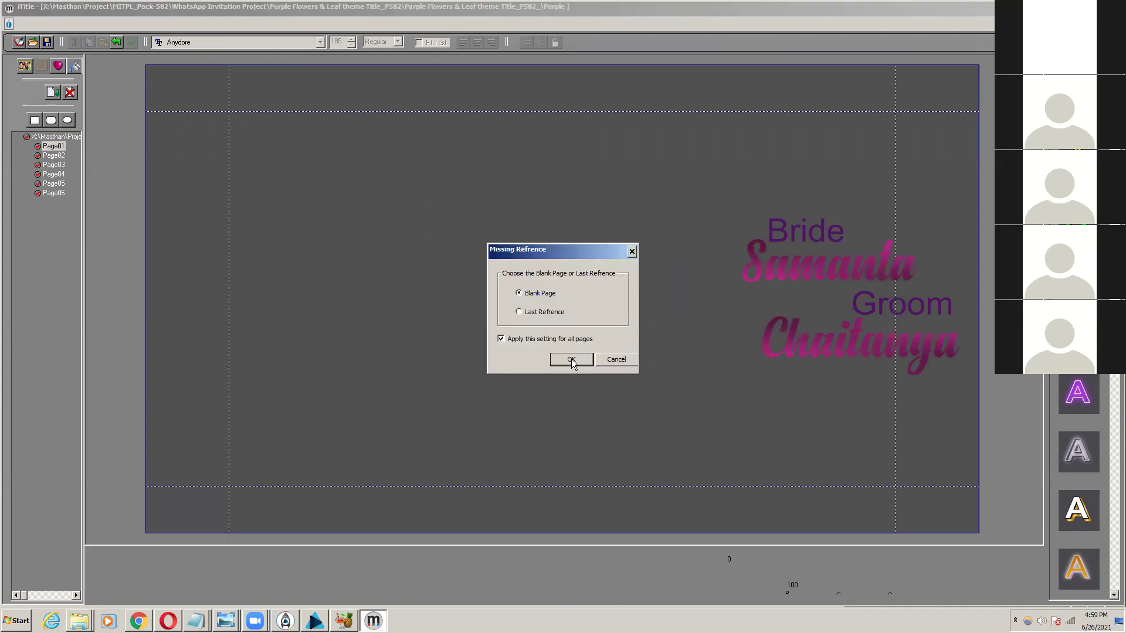
{"action": "left_click", "coordinate": [571, 360]}
{"action": "left_click", "coordinate": [547, 240]}
{"action": "left_click_drag", "start_coordinate": [556, 235], "coordinate": [356, 208]}
{"action": "left_click_drag", "start_coordinate": [549, 291], "coordinate": [349, 273]}
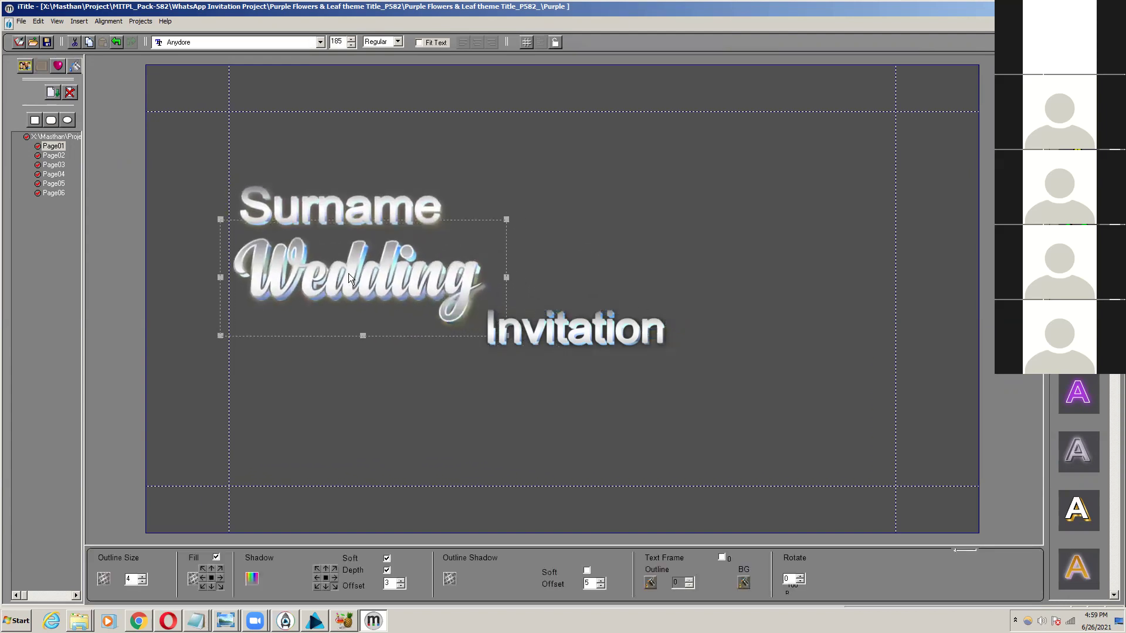
{"action": "left_click_drag", "start_coordinate": [562, 335], "coordinate": [340, 343]}
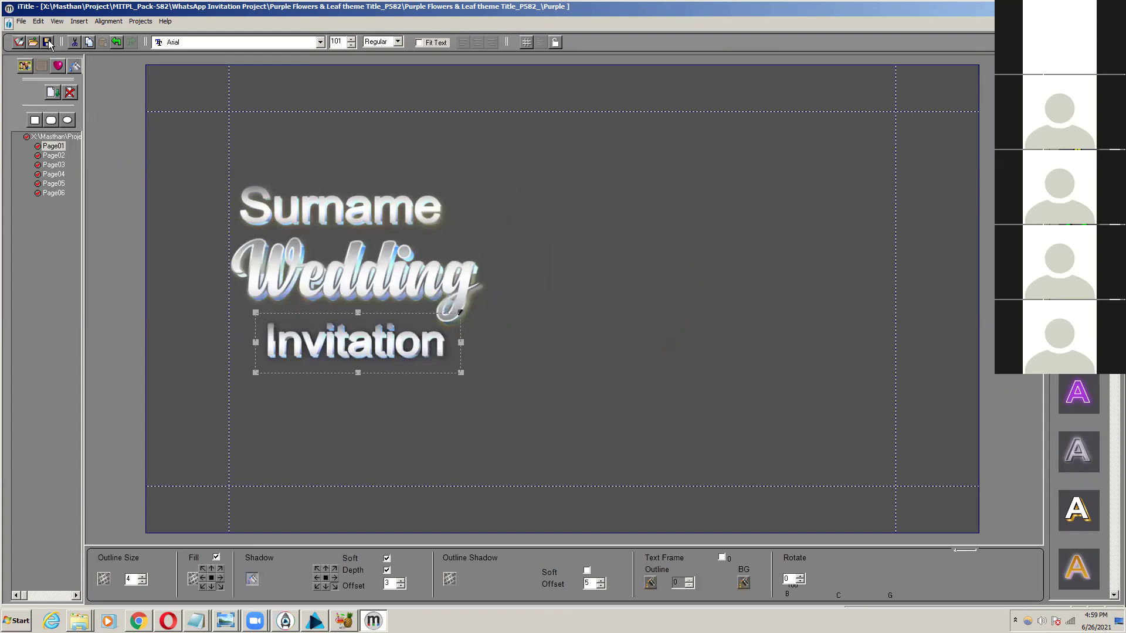
Step: Select the Surname, Wedding and Invitation texts together and move them as a group back to the middle of Page01
{"action": "left_click", "coordinate": [472, 239]}
{"action": "left_click_drag", "start_coordinate": [297, 315], "coordinate": [445, 315]}
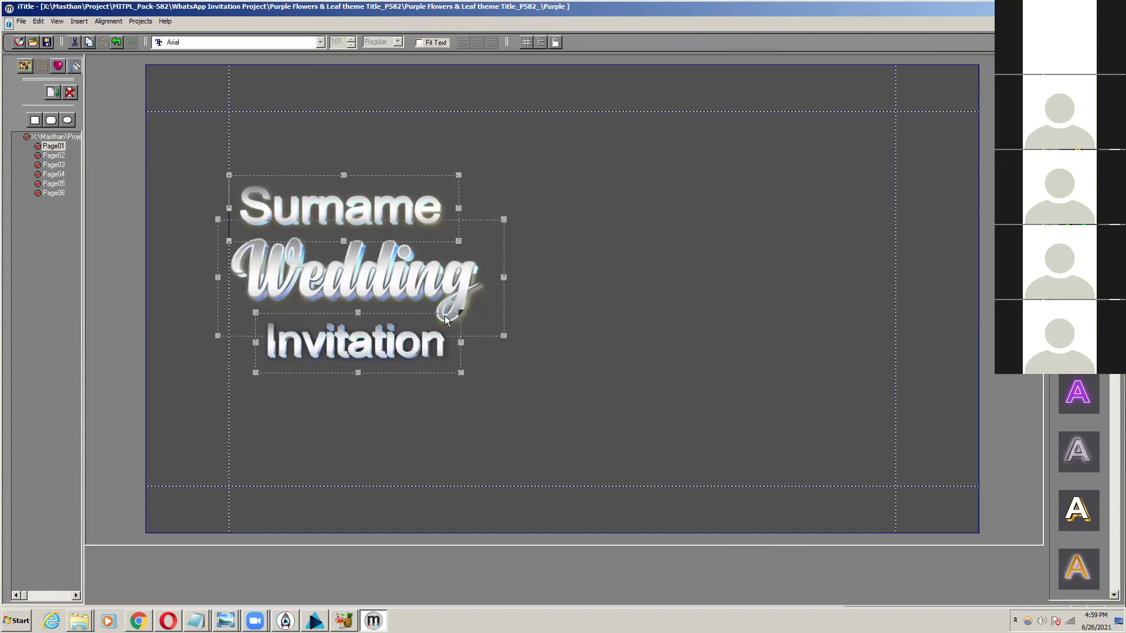
{"action": "left_click_drag", "start_coordinate": [378, 279], "coordinate": [585, 290]}
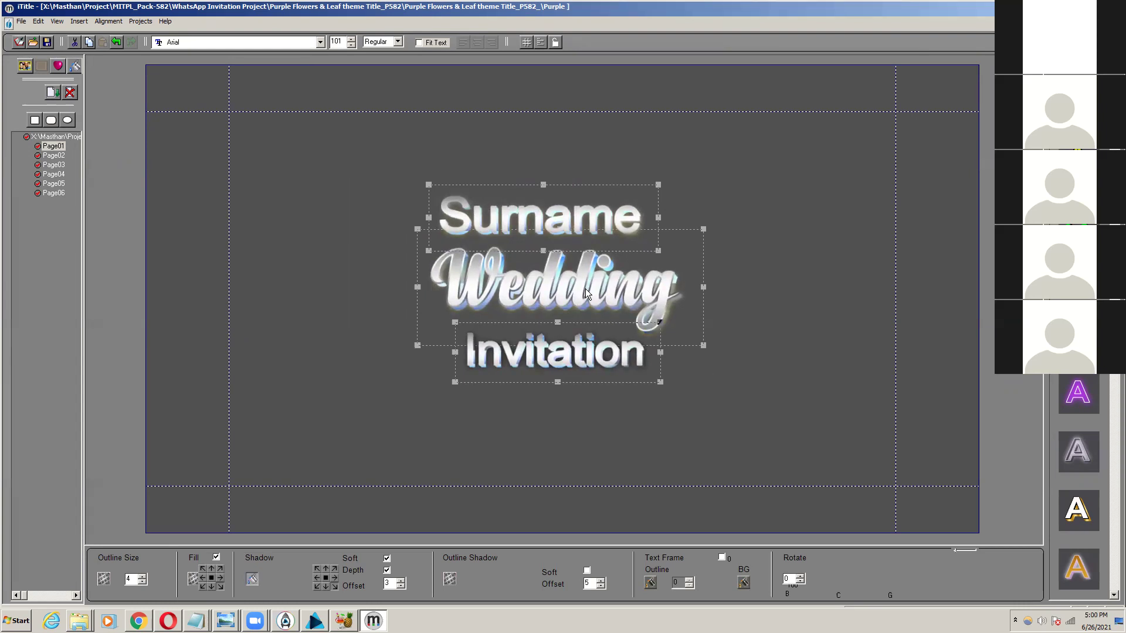
Step: Review the title texts by going through Page06 back to Page01 and forward again to Page03
{"action": "left_click", "coordinate": [55, 193]}
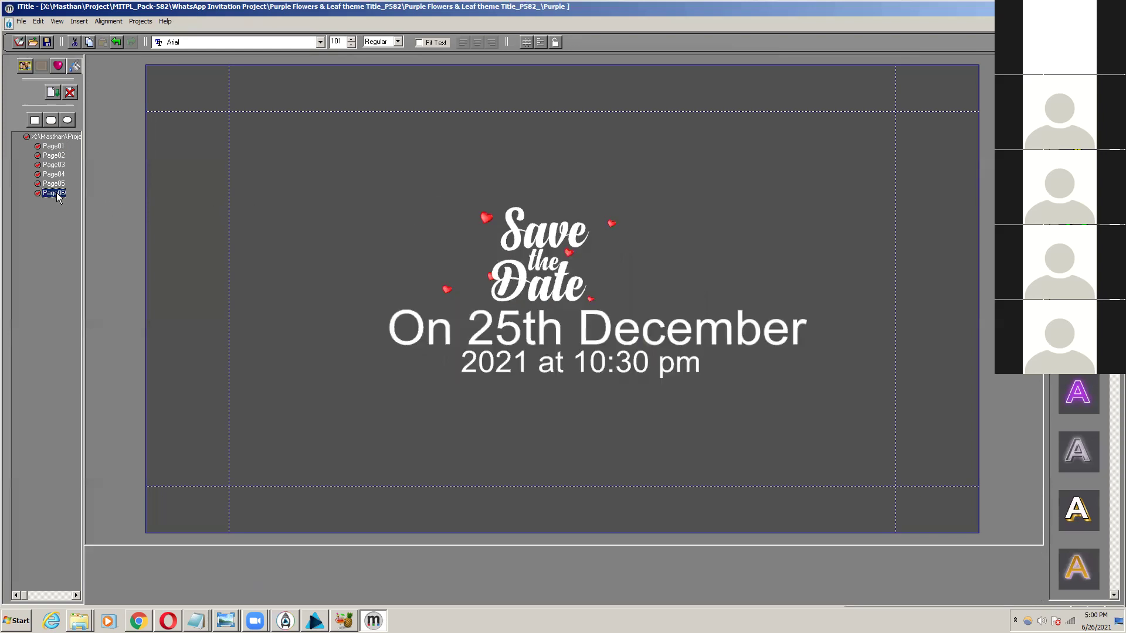
{"action": "left_click", "coordinate": [54, 183]}
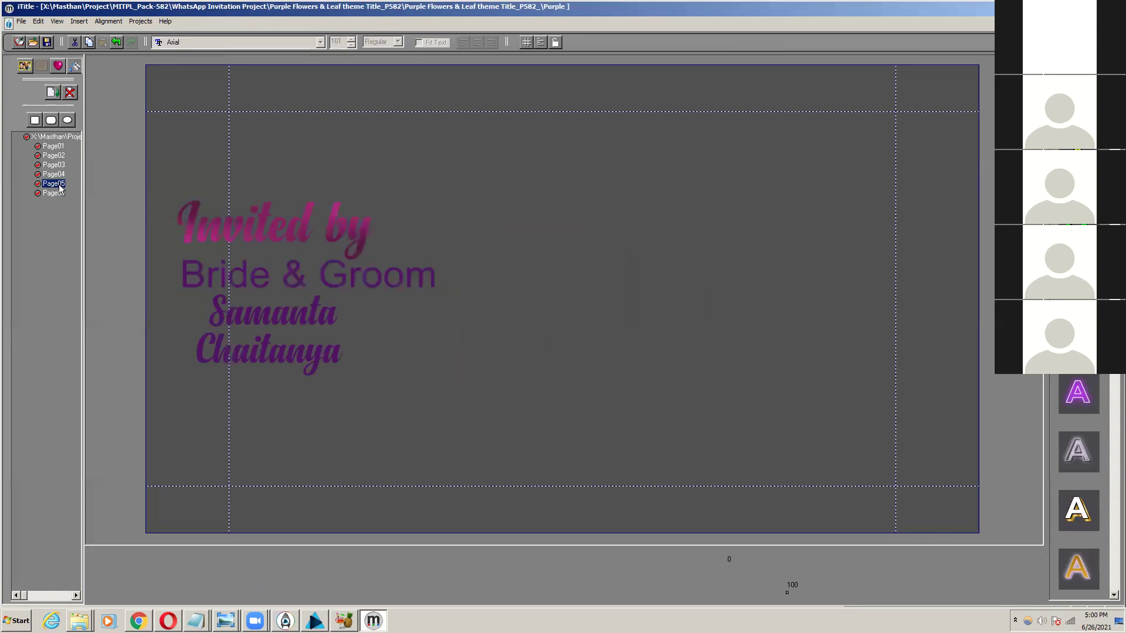
{"action": "left_click", "coordinate": [60, 175]}
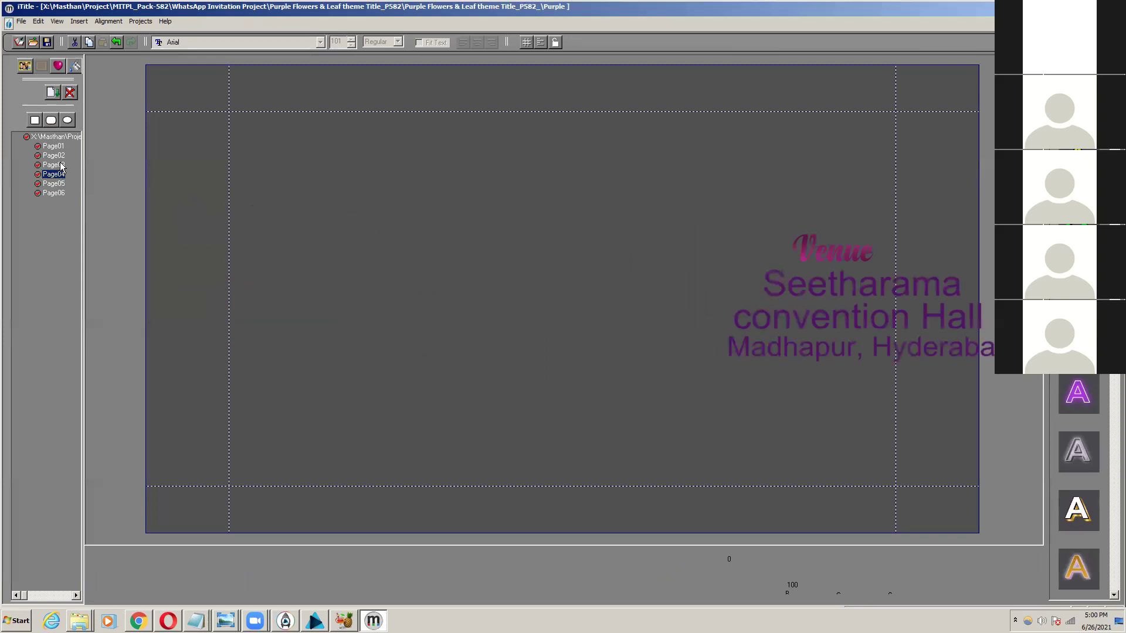
{"action": "left_click", "coordinate": [61, 166]}
{"action": "left_click", "coordinate": [60, 157]}
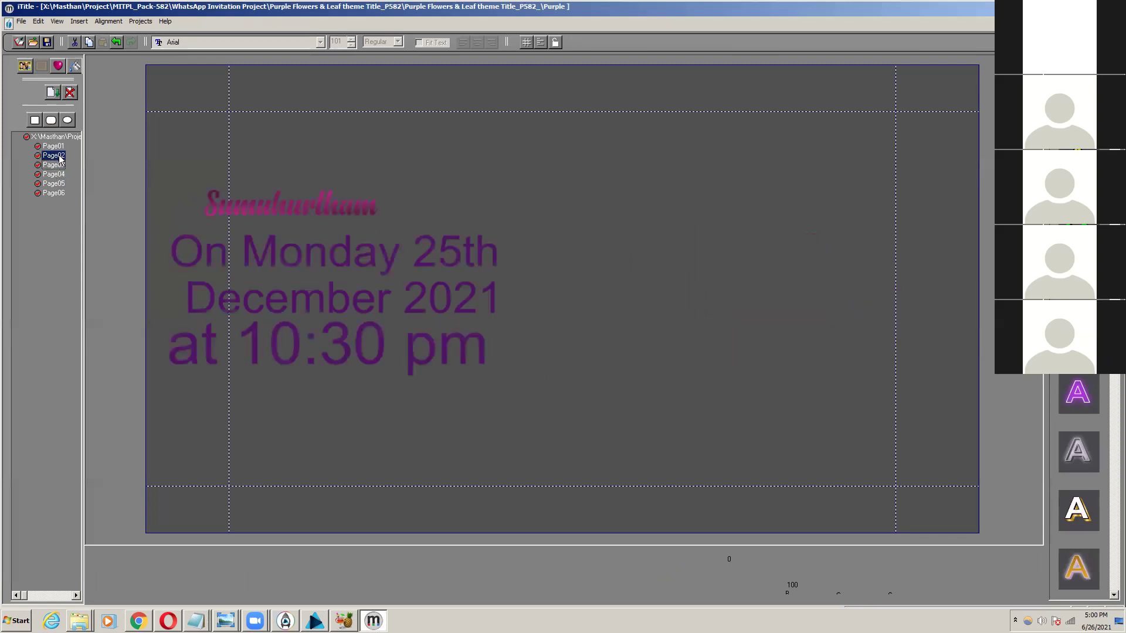
{"action": "left_click", "coordinate": [56, 147]}
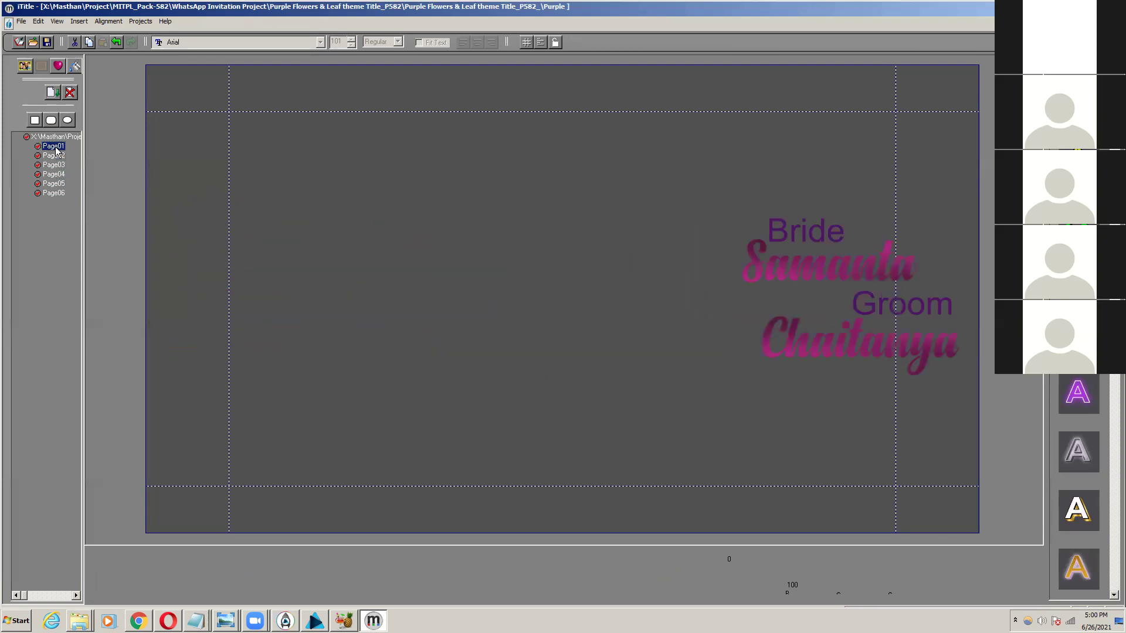
{"action": "left_click", "coordinate": [59, 156]}
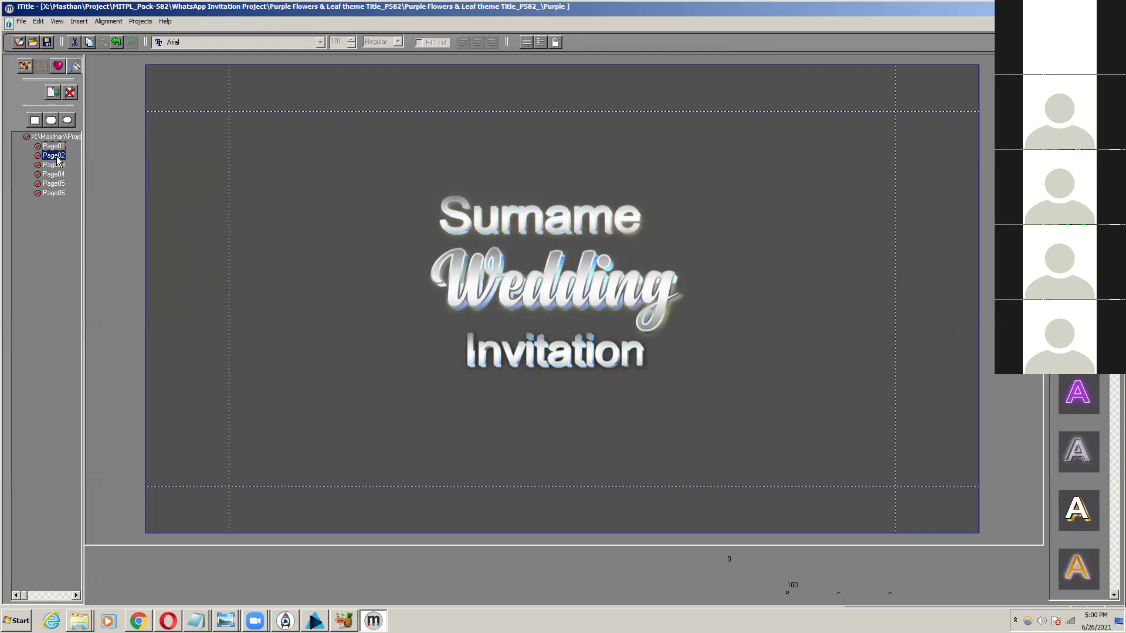
{"action": "left_click", "coordinate": [63, 166]}
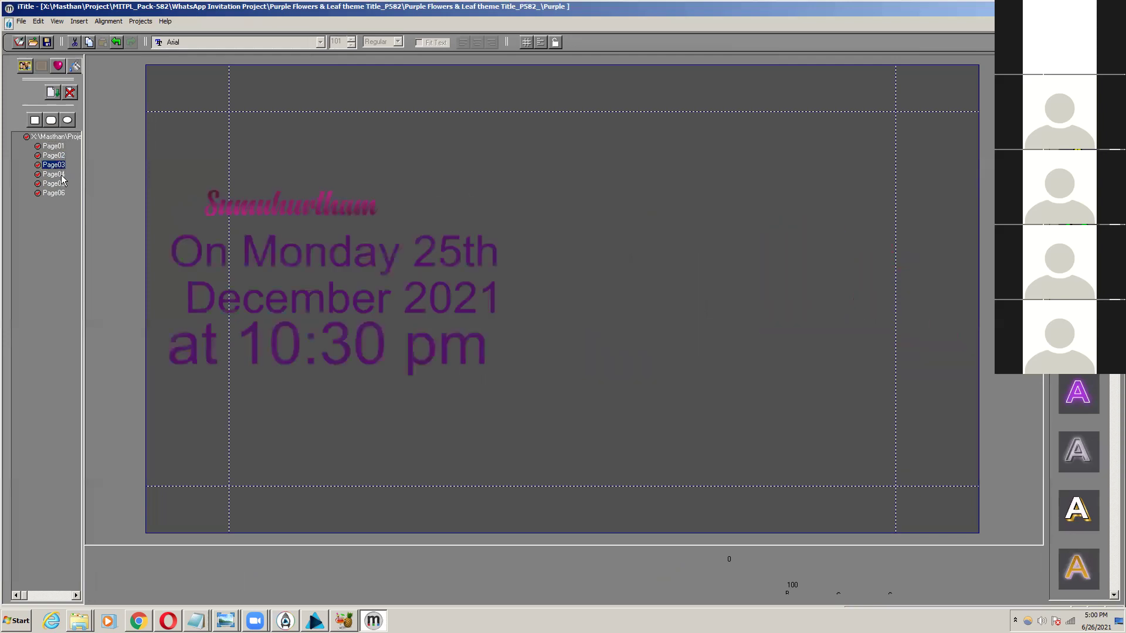
Step: Go through Page04 to Page06, move the Save text out to the right safe-area guide and return it above the Date text
{"action": "left_click", "coordinate": [61, 175]}
{"action": "left_click", "coordinate": [58, 193]}
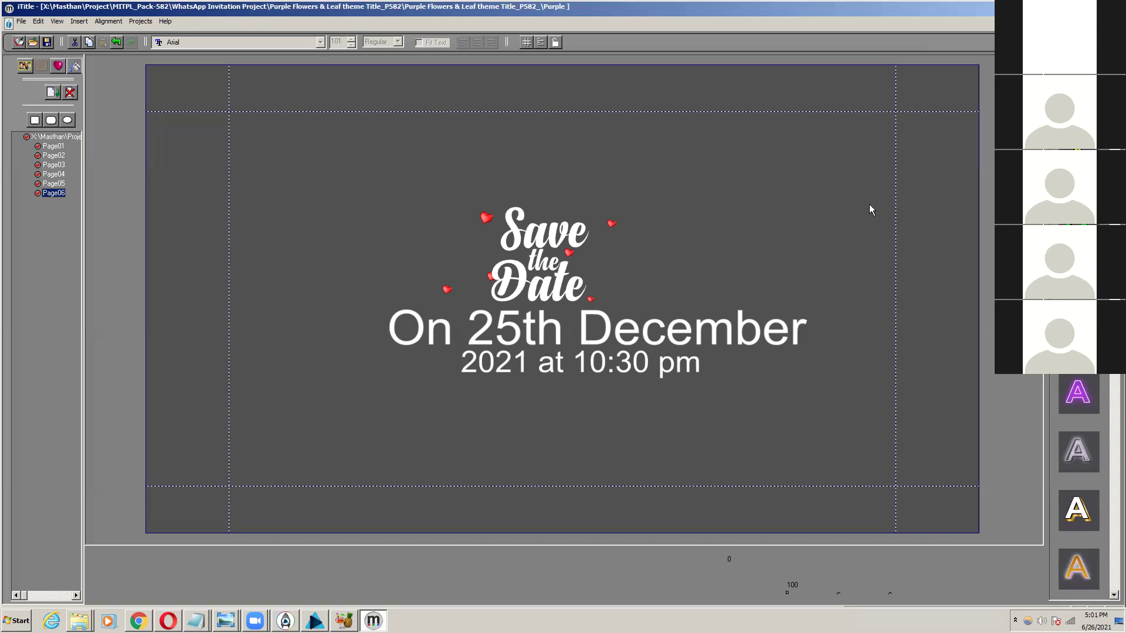
{"action": "left_click_drag", "start_coordinate": [550, 233], "coordinate": [919, 229]}
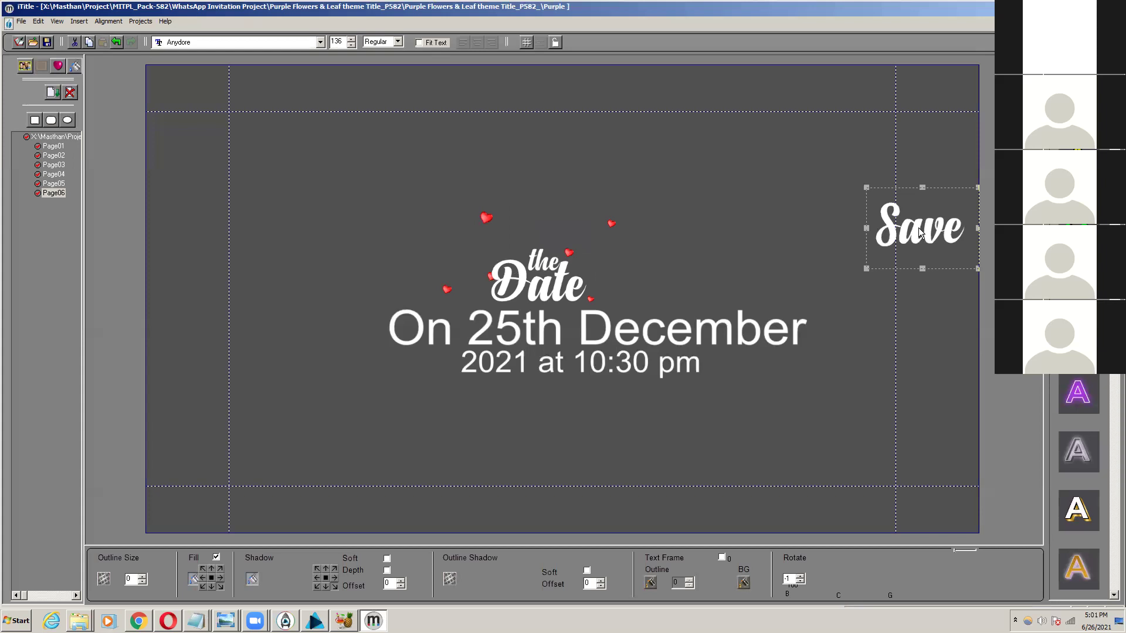
{"action": "left_click_drag", "start_coordinate": [919, 230], "coordinate": [537, 224]}
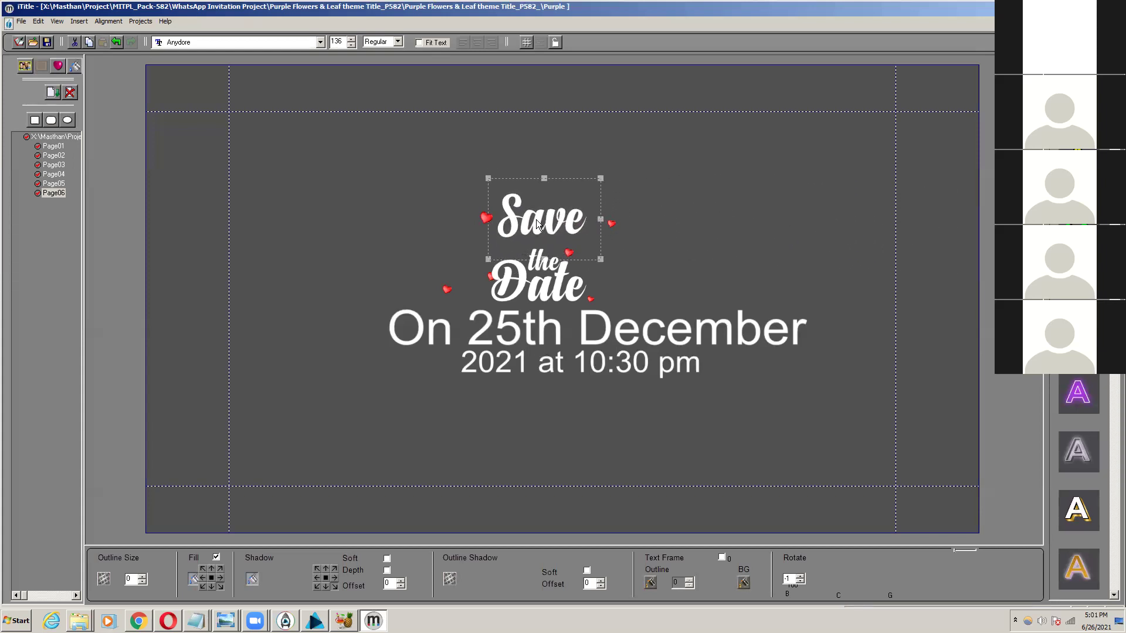
Step: Close the title project without saving its changes, return to SmartCutHD Pro and place the timeline playhead at 00:00:25:02
{"action": "left_click", "coordinate": [1117, 7]}
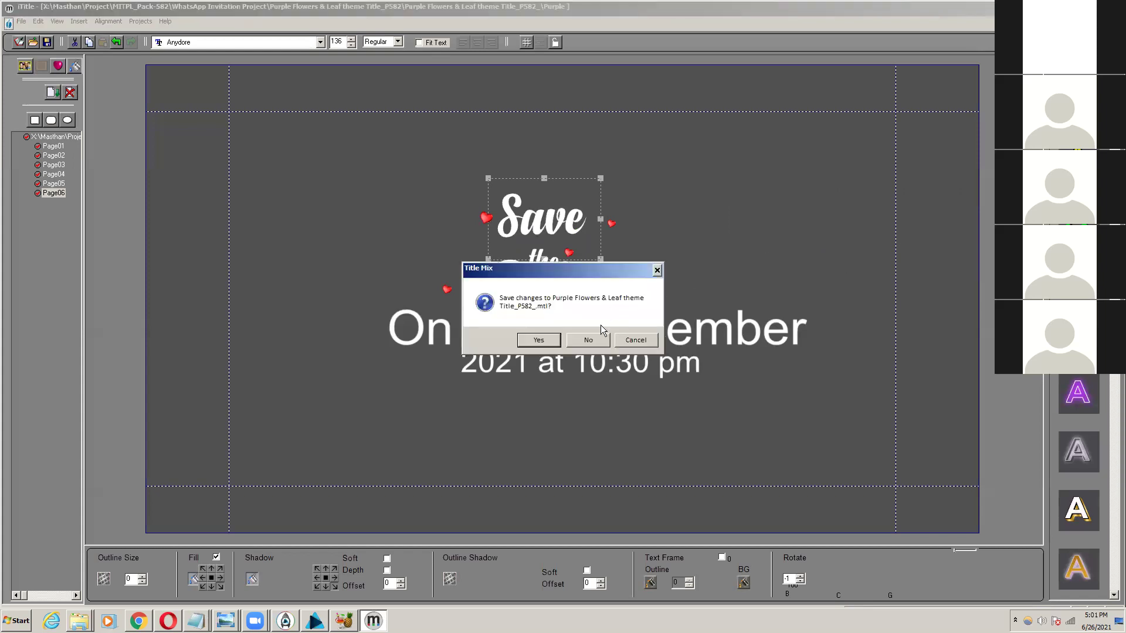
{"action": "left_click", "coordinate": [589, 339]}
{"action": "left_click", "coordinate": [599, 259]}
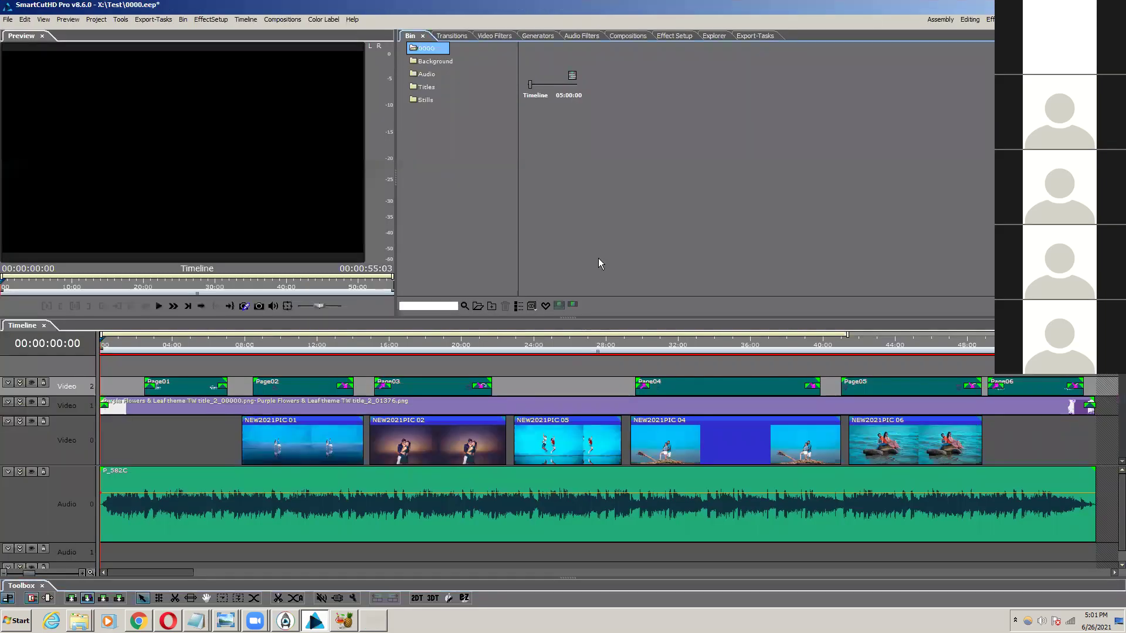
{"action": "left_click", "coordinate": [552, 340]}
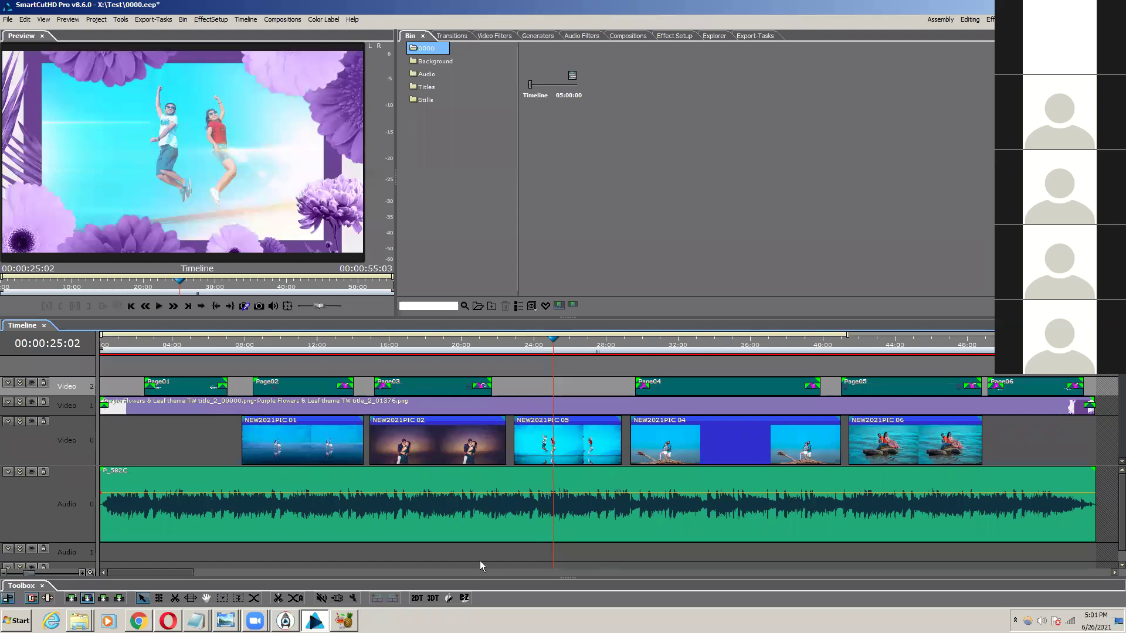